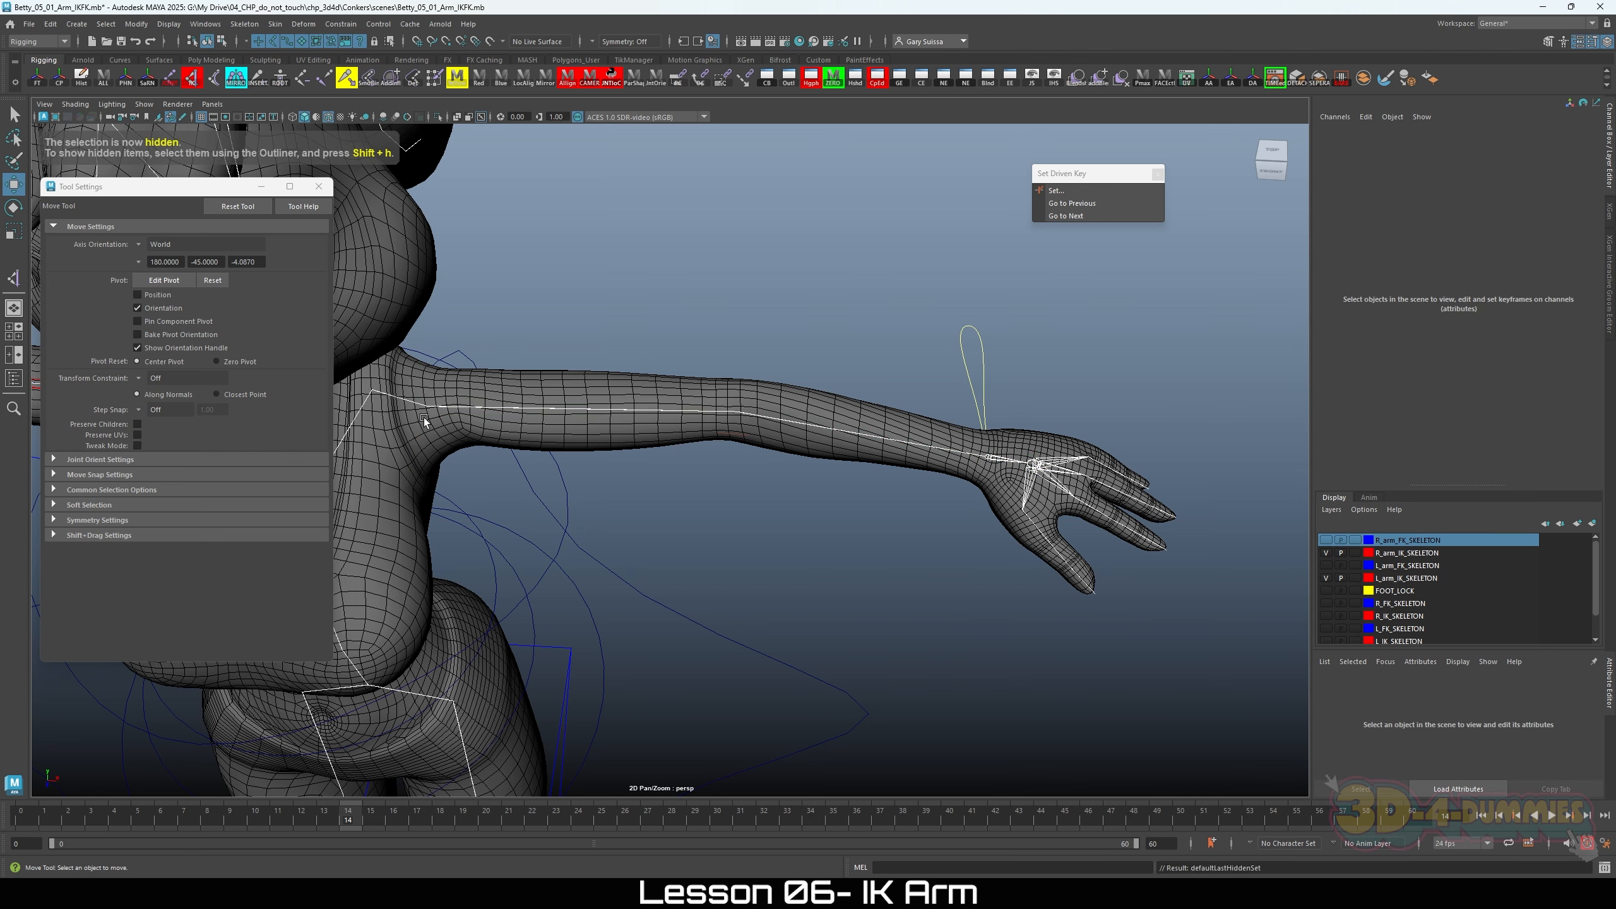
Step: Undo hiding the left IK arm joint chain and isolate that chain in the viewport
key(ctrl+z)
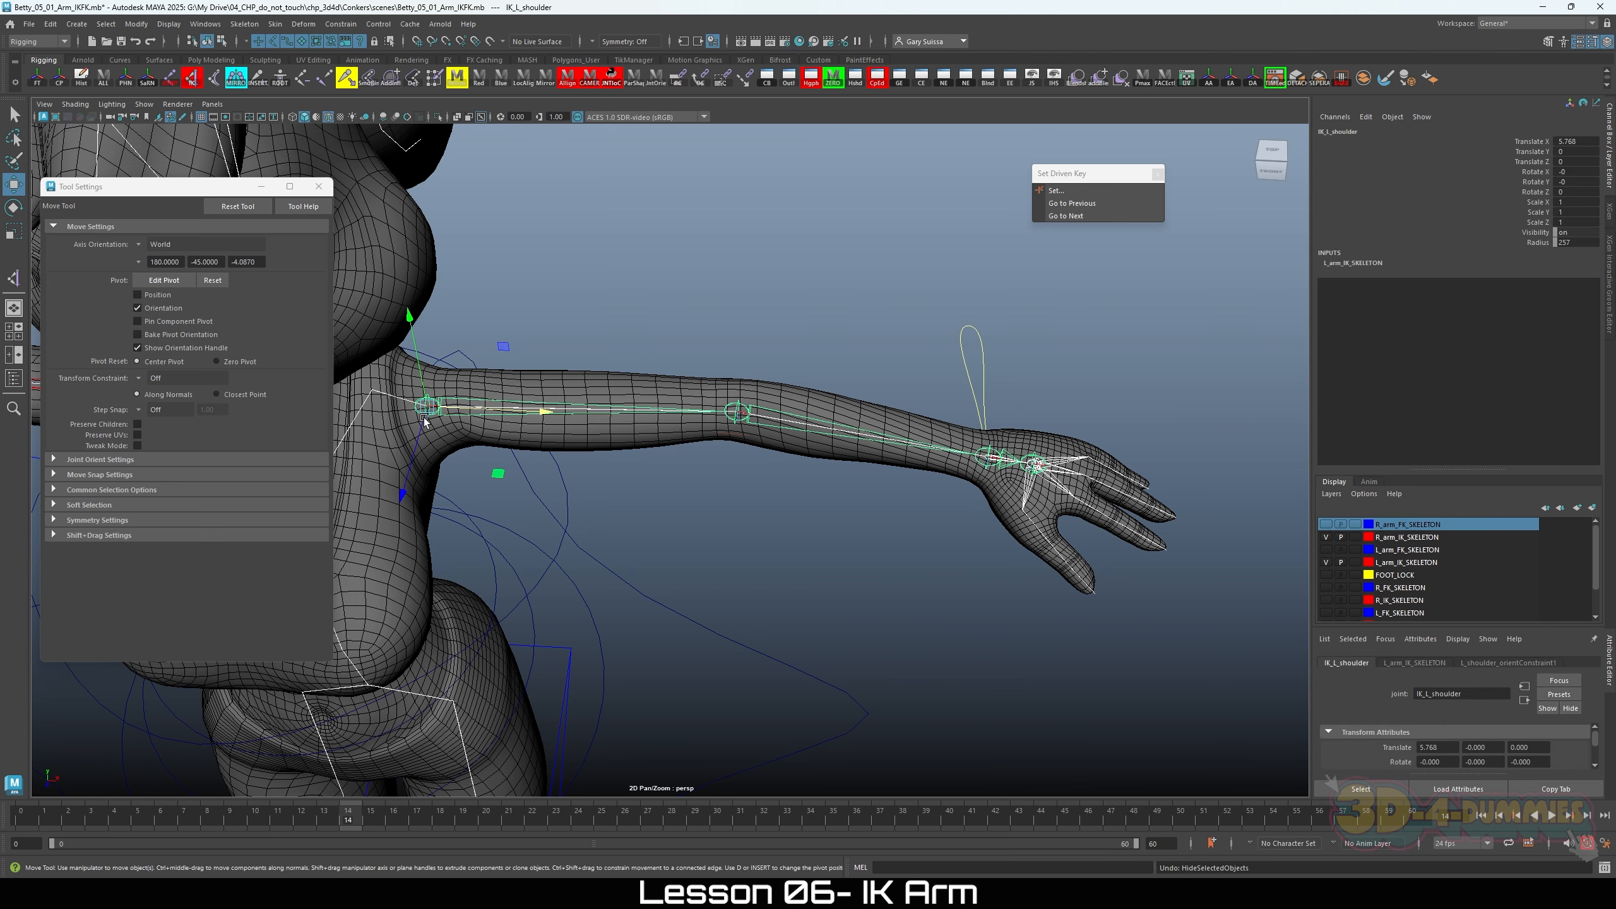
key(ctrl+1)
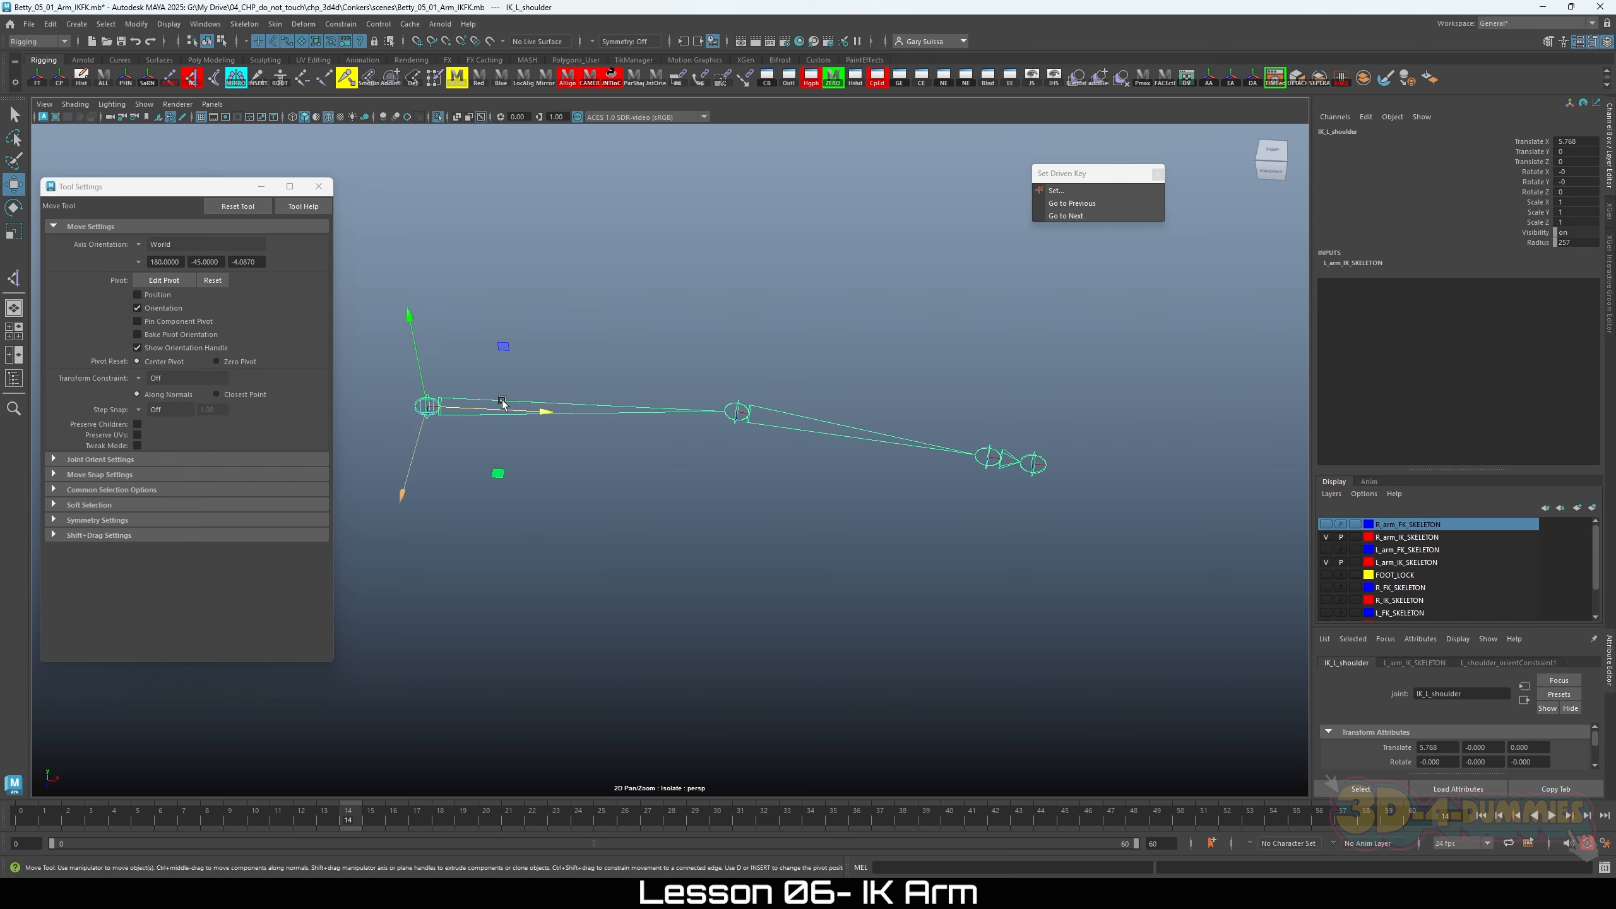
Step: Create an IK handle with the Single-Chain Solver from the left IK wrist joint to the hand end joint
scroll(885, 471, up, 2)
alt+middle_drag(885, 472, 509, 452)
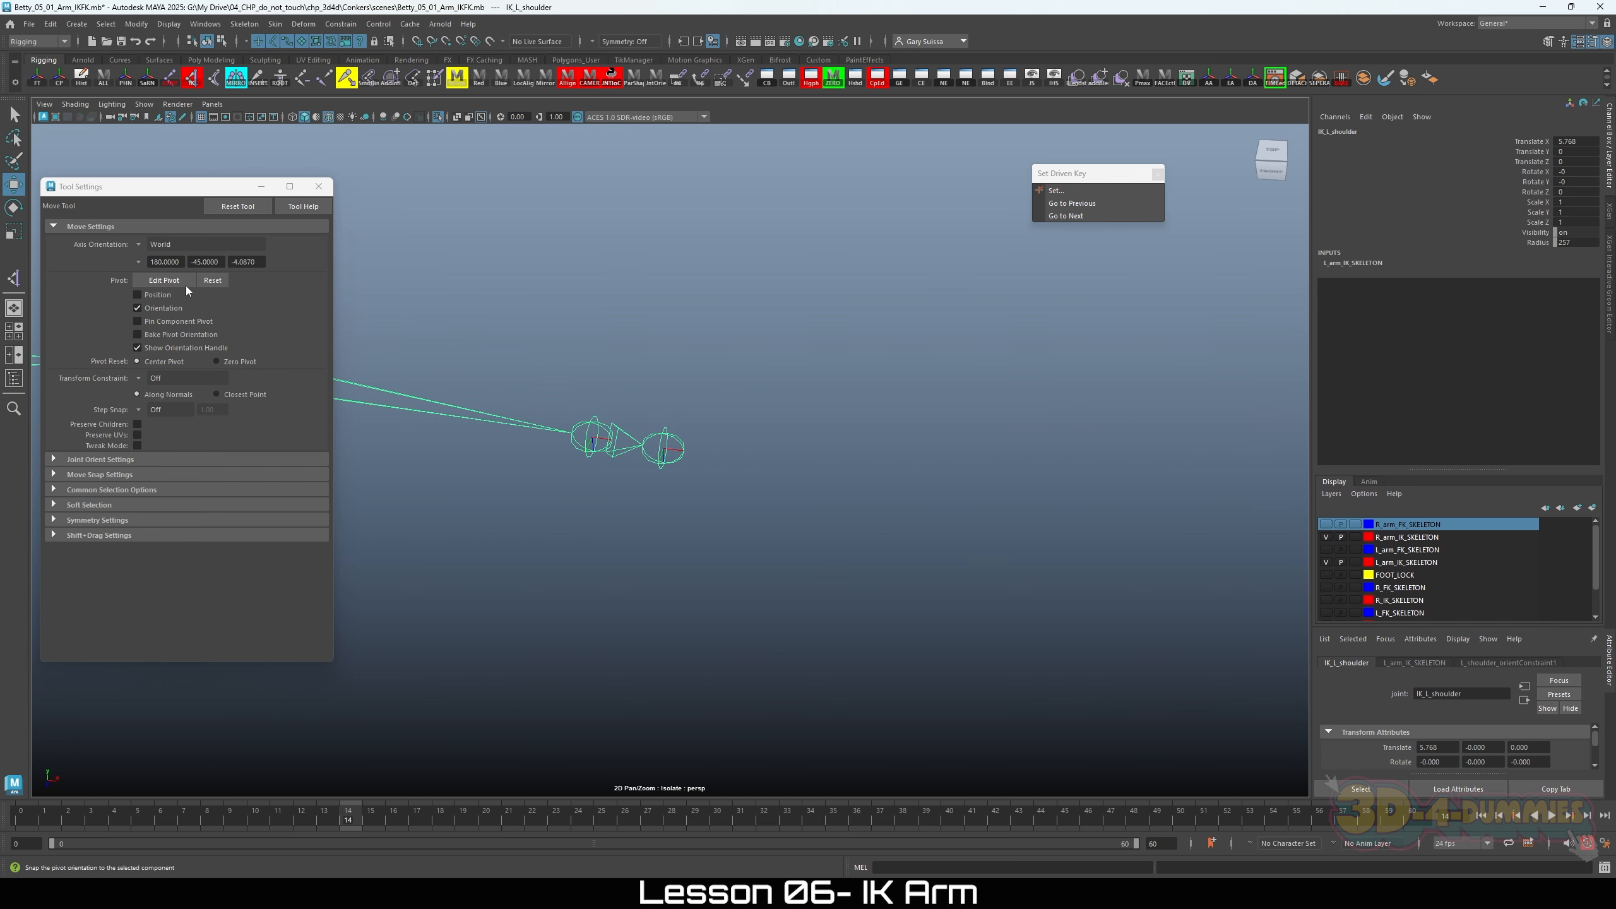
click(14, 278)
click(146, 242)
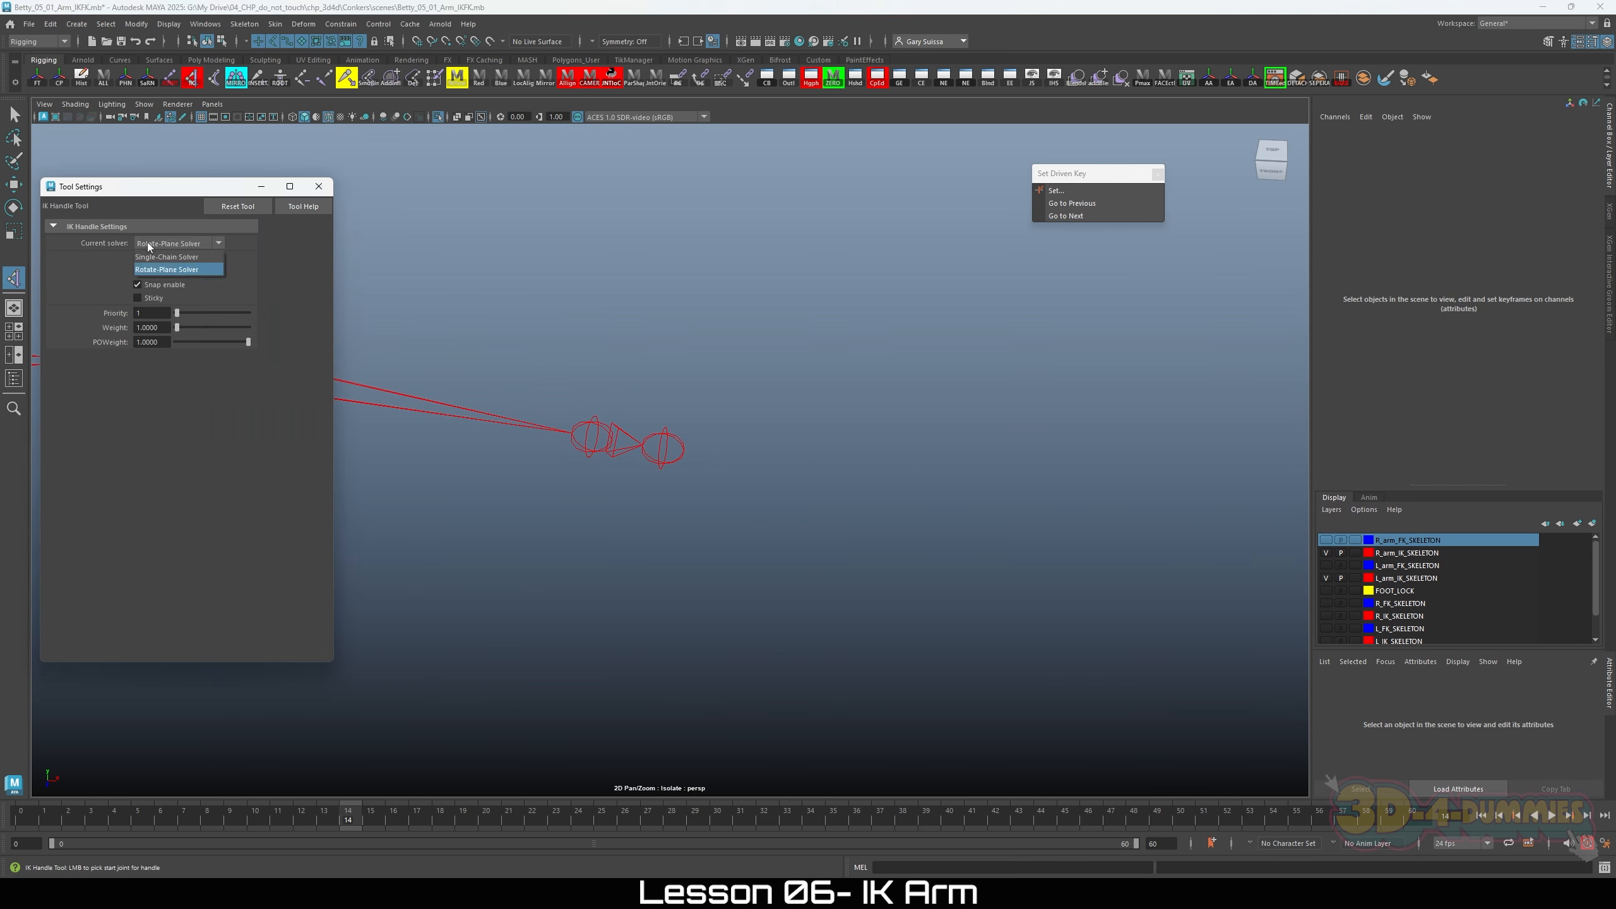
click(157, 257)
scroll(725, 465, up, 3)
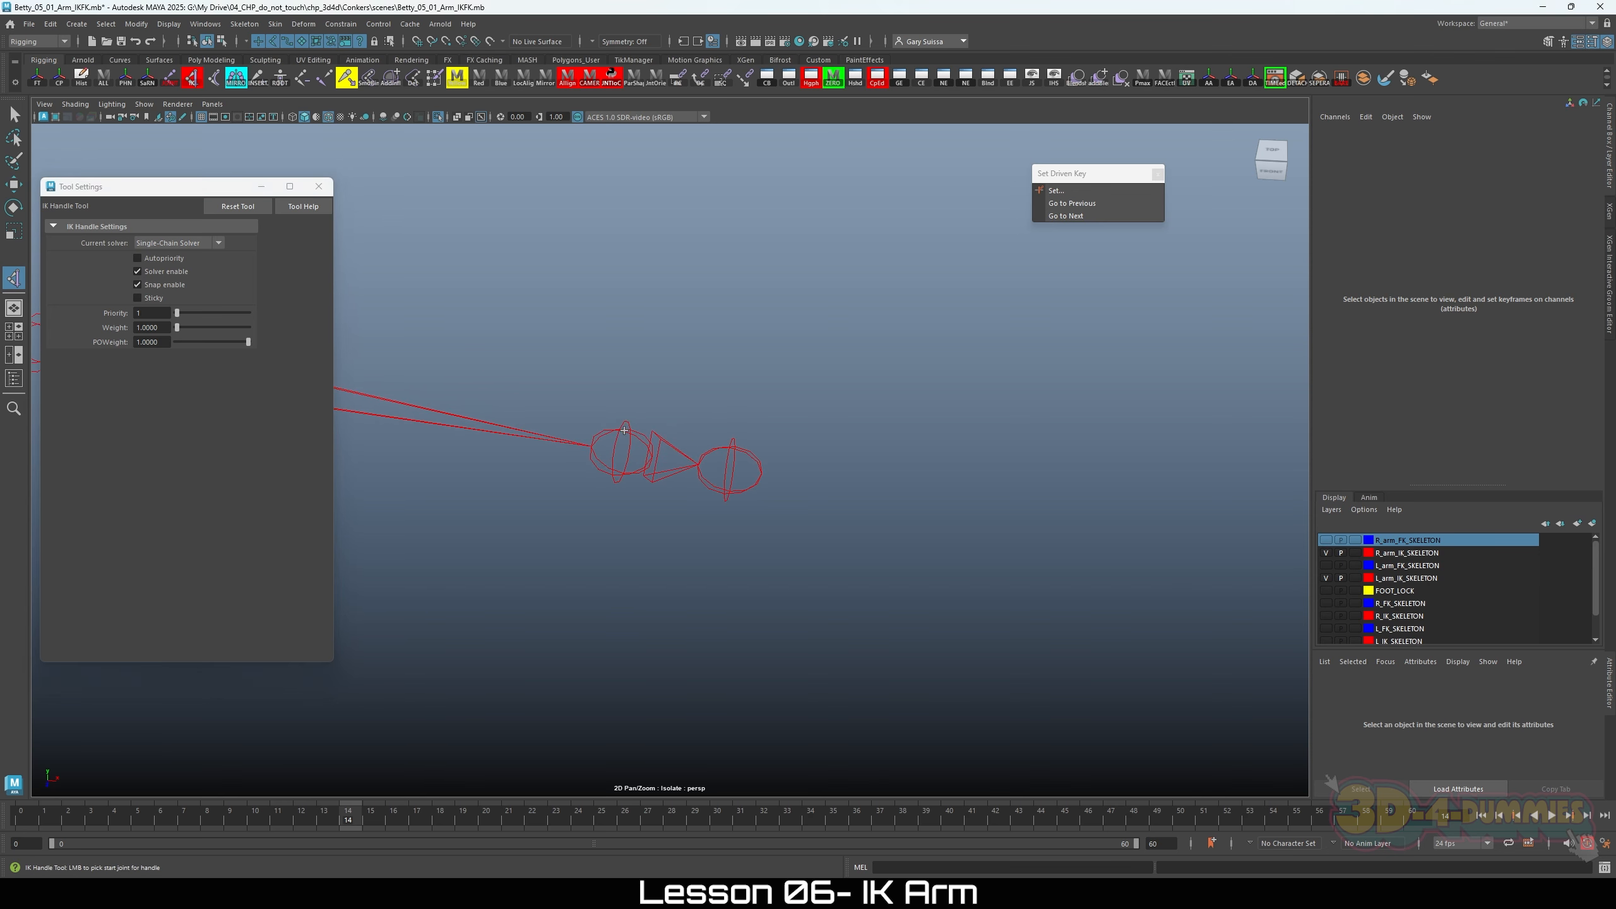
click(624, 431)
click(736, 444)
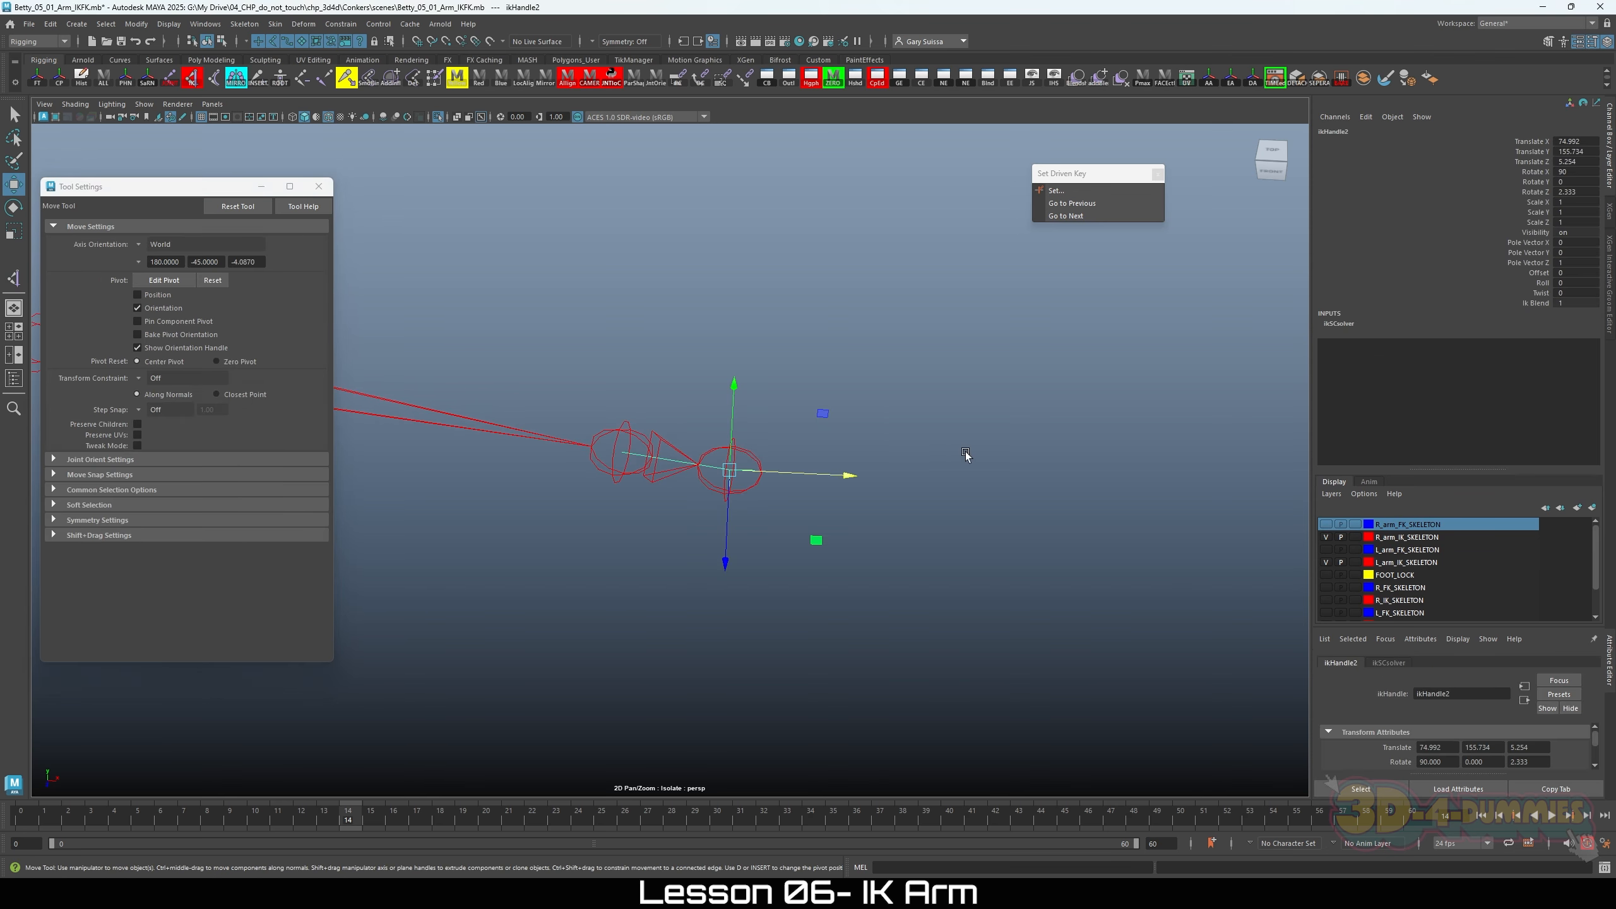
Step: Turn off isolation to show the whole character and open the Outliner with Tool Settings out of the way
scroll(967, 455, down, 4)
alt+middle_drag(566, 444, 869, 401)
scroll(527, 394, down, 3)
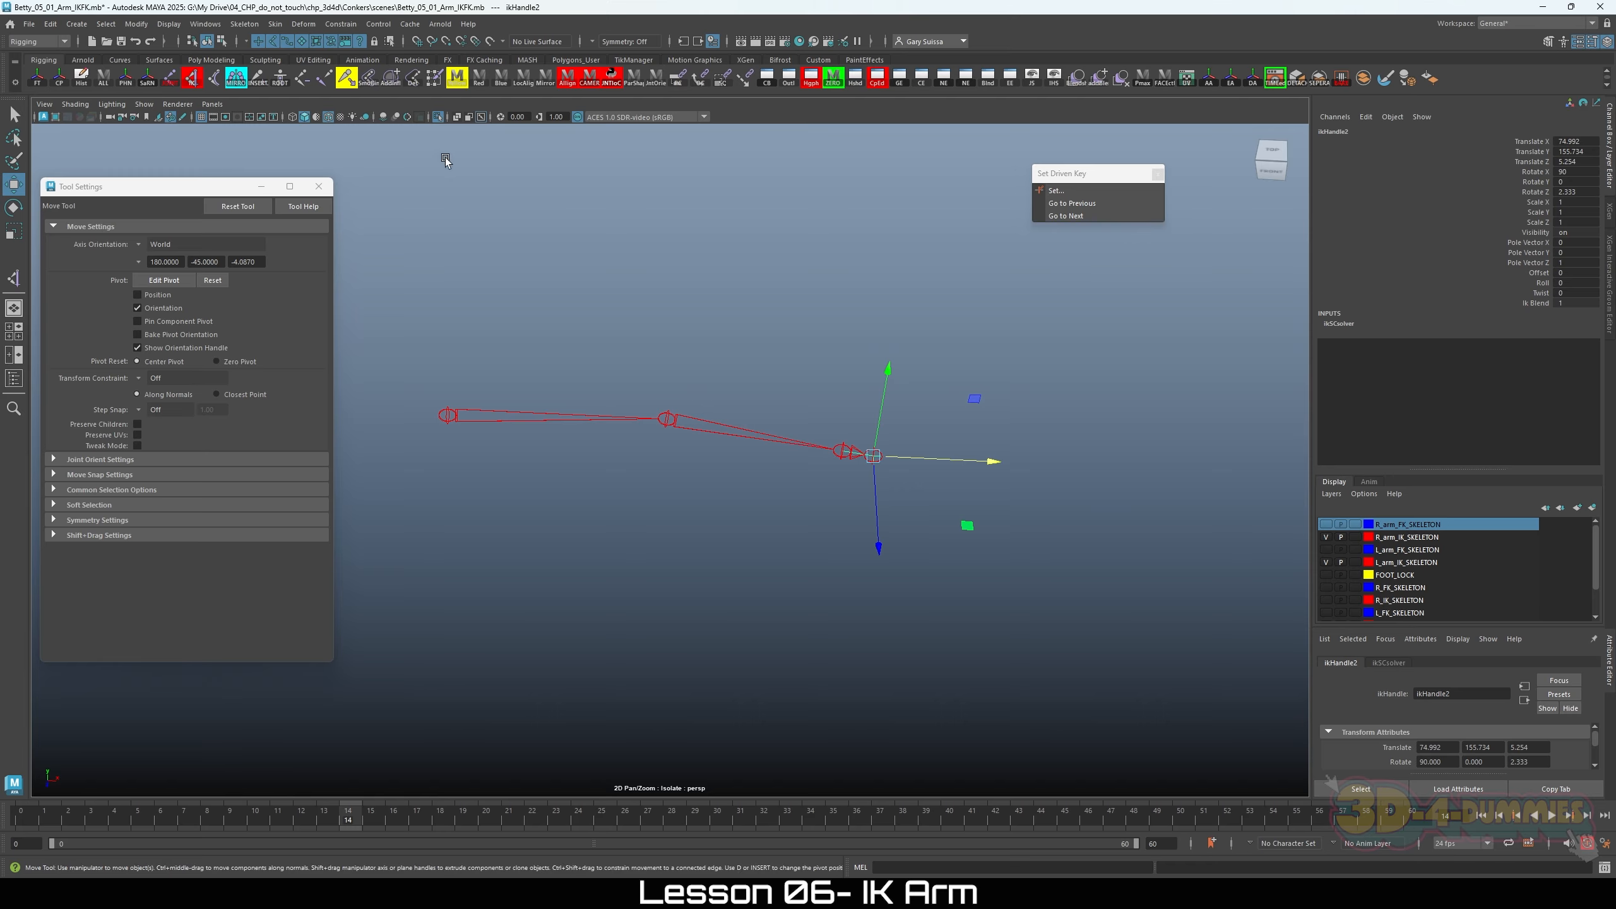
click(438, 117)
scroll(512, 287, up, 3)
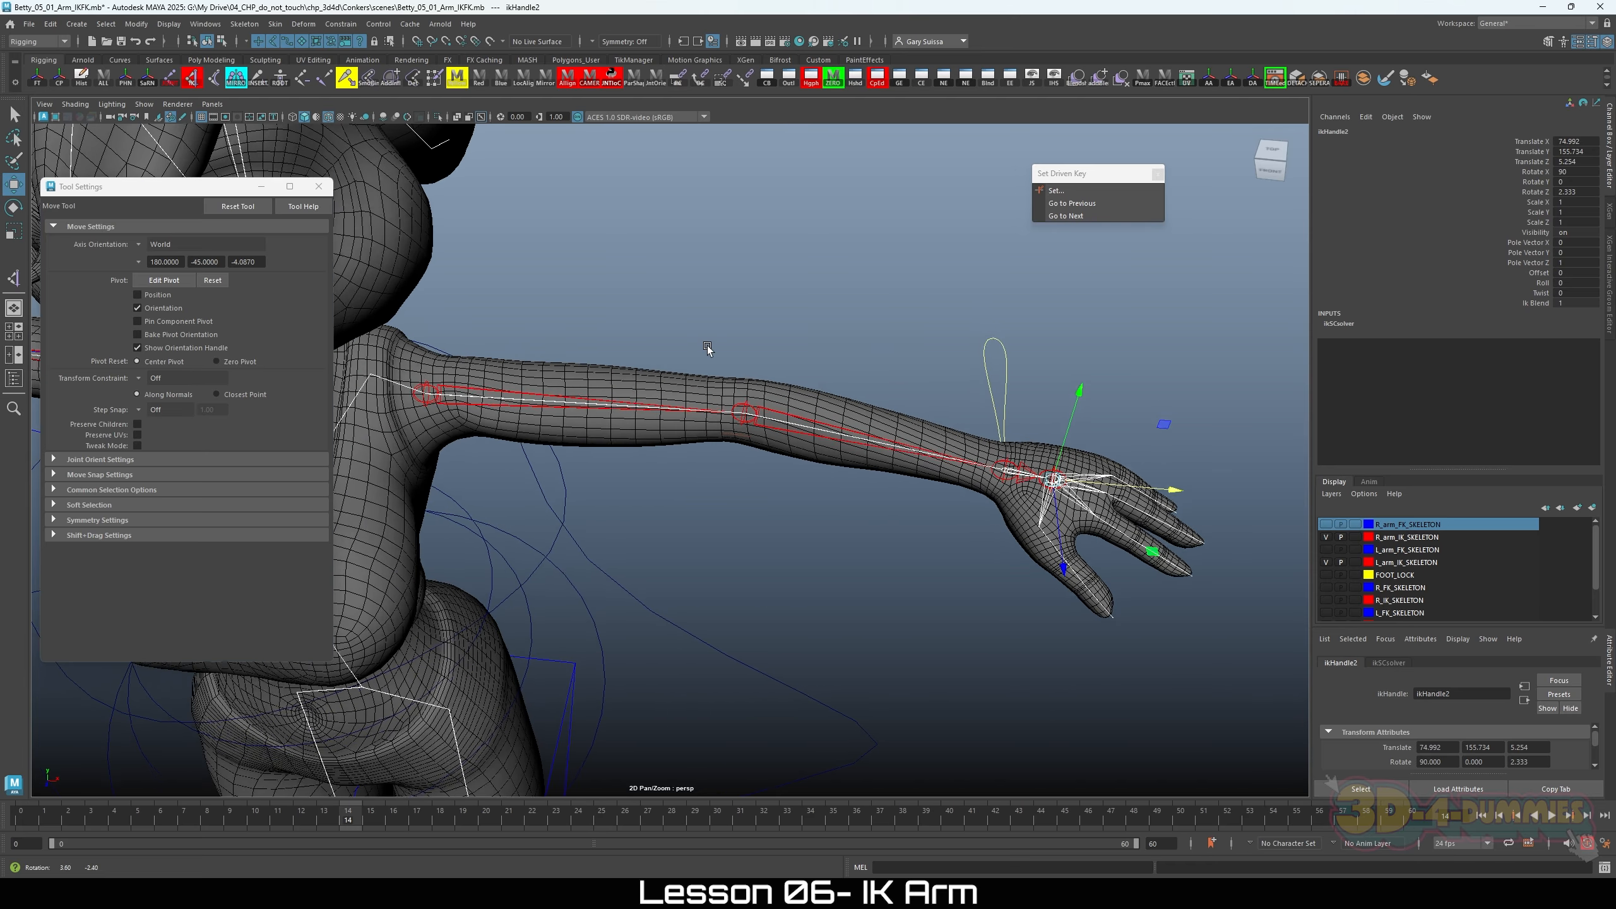
click(260, 187)
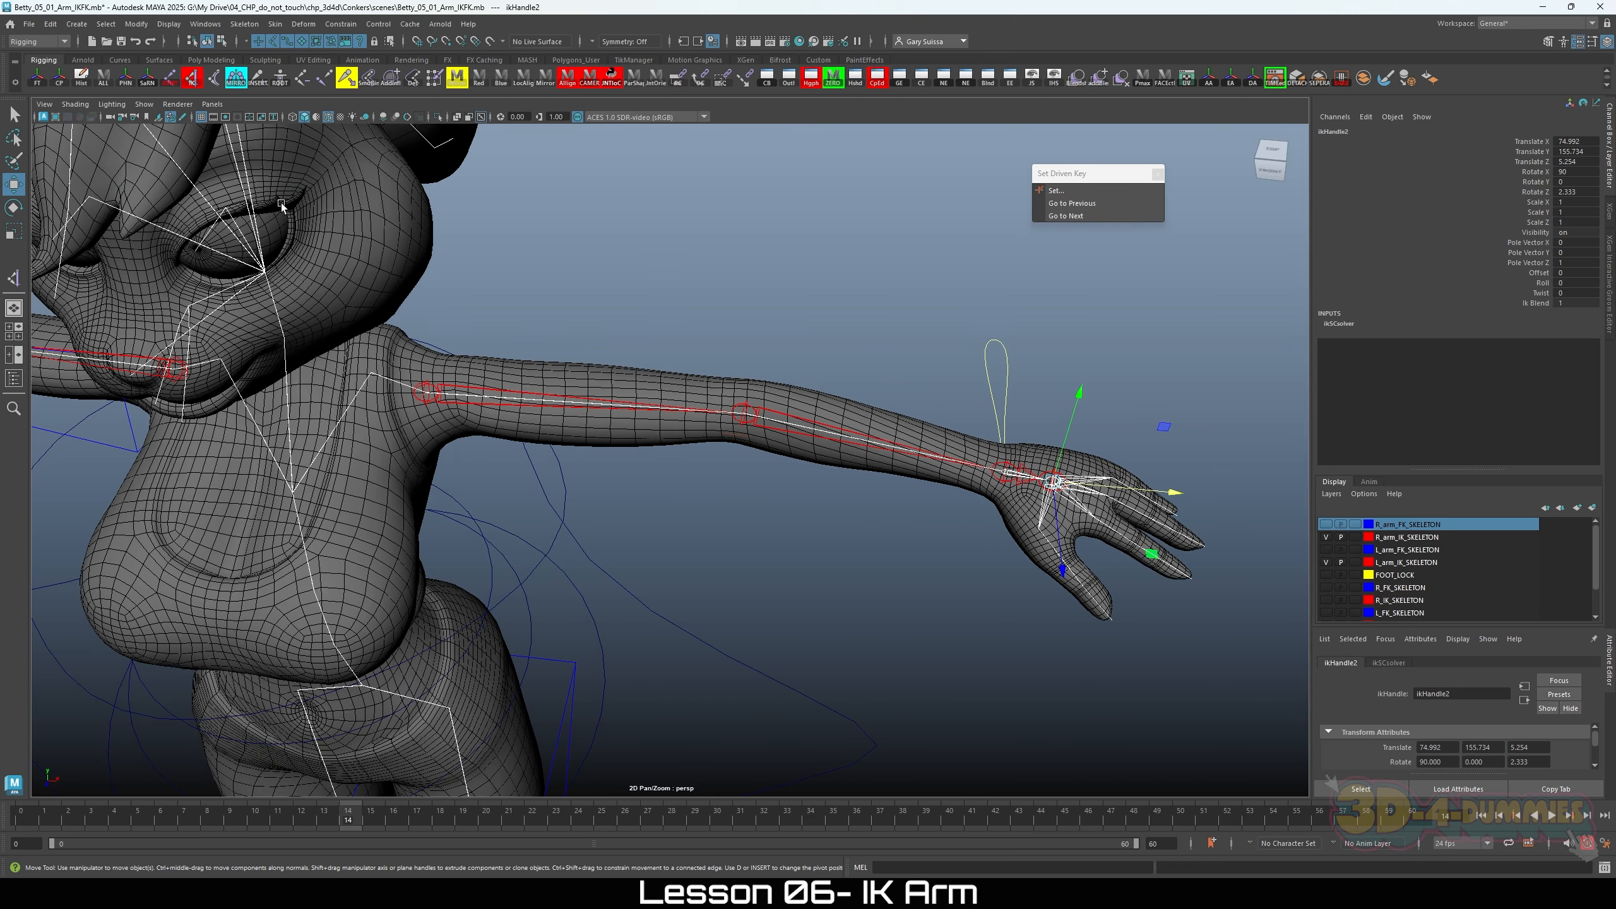
click(788, 77)
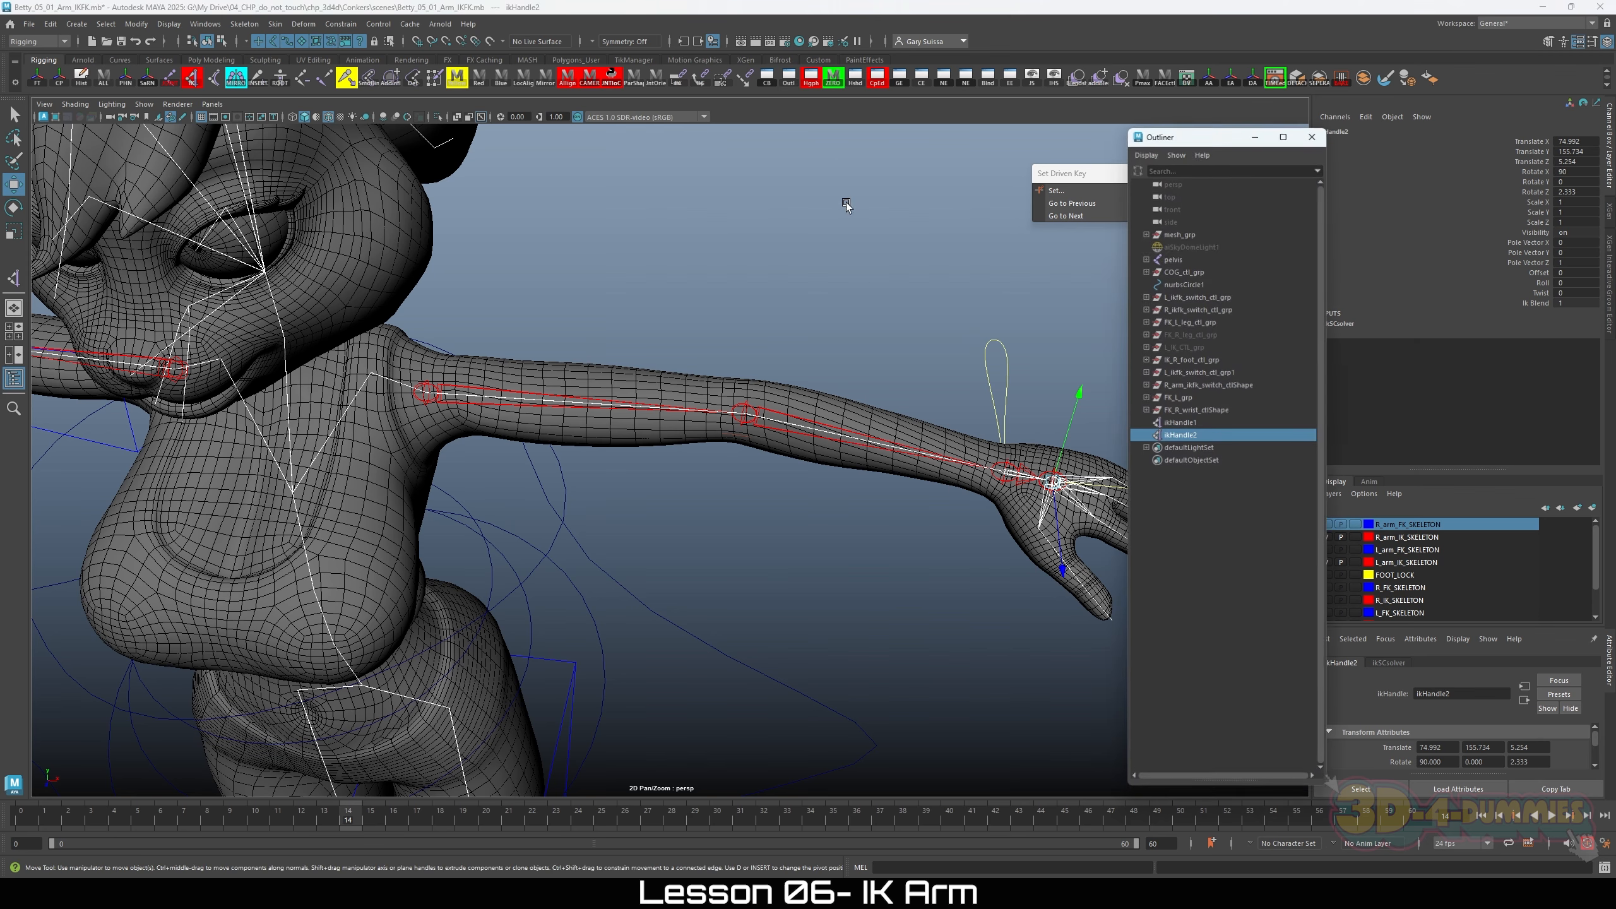
Step: Try moving ikHandle1 towards the body to test the left arm, and undo the move
click(1185, 425)
alt+right_drag(891, 487, 659, 465)
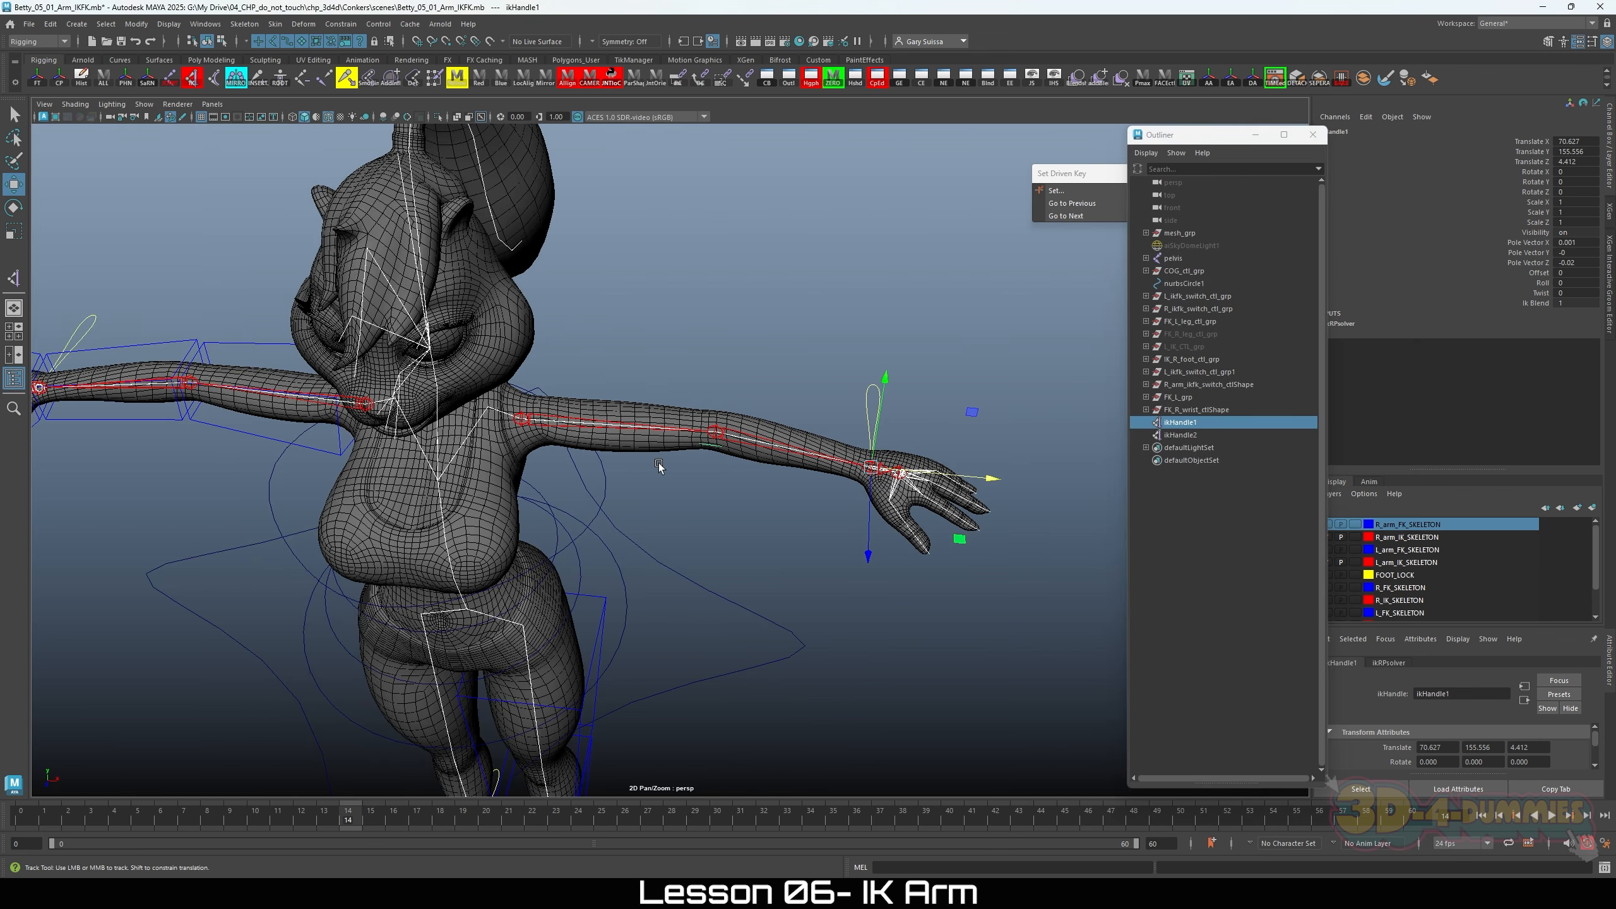
alt+middle_drag(660, 465, 506, 403)
drag(906, 436, 767, 457)
key(ctrl+z)
Step: Set the IKFK Switch of L_arm_ikfk_switch_ctl to 0
click(785, 368)
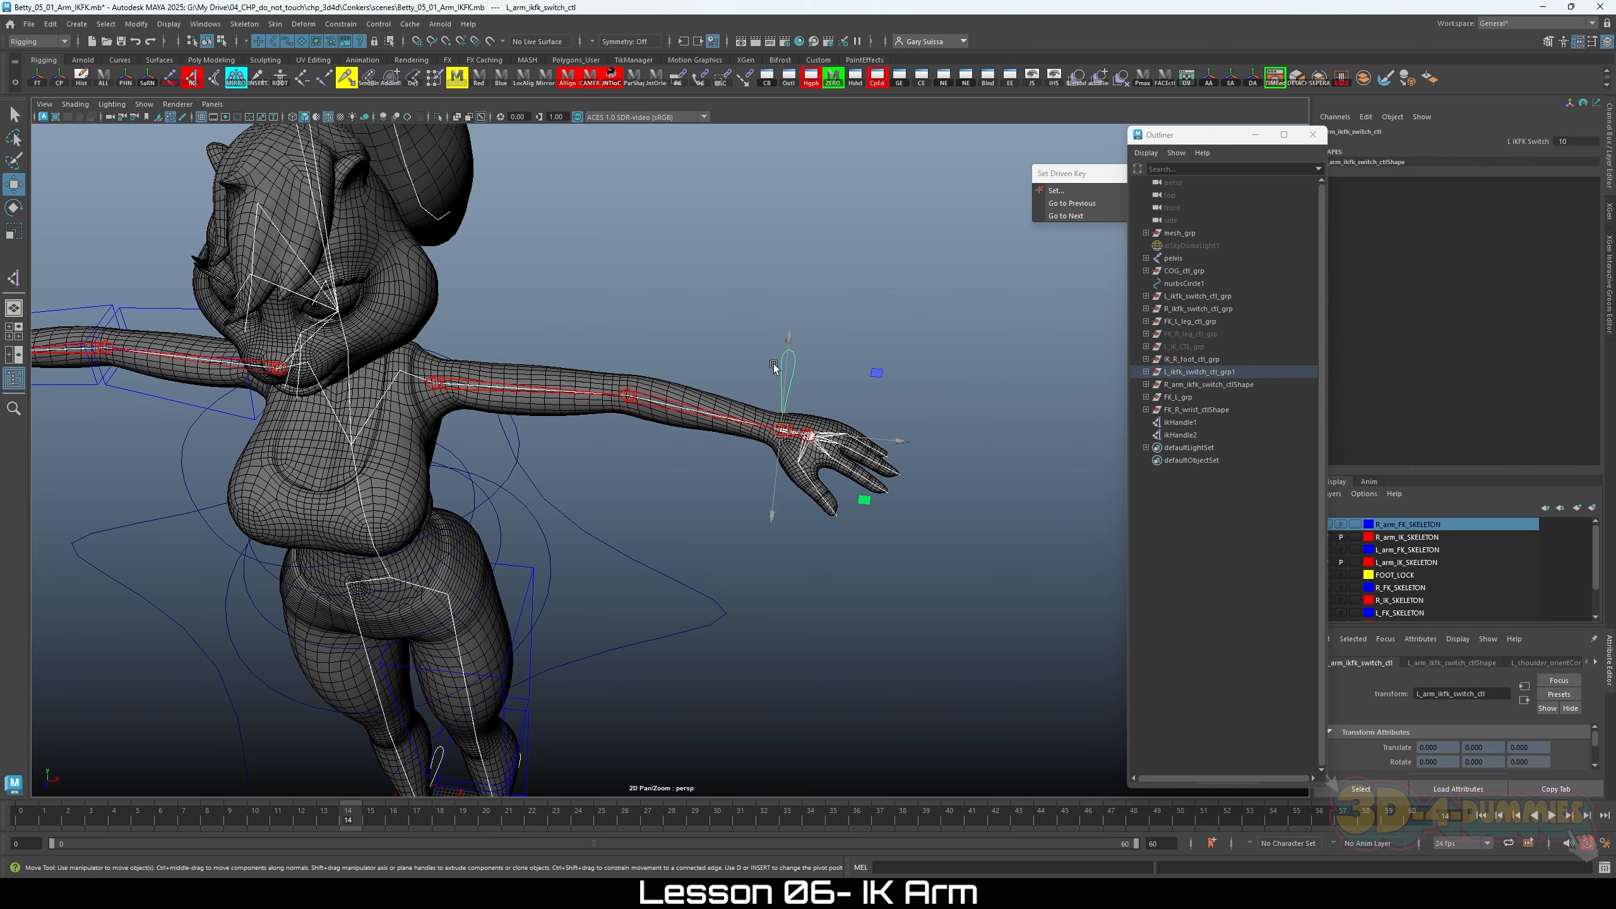
click(1580, 142)
text(0)
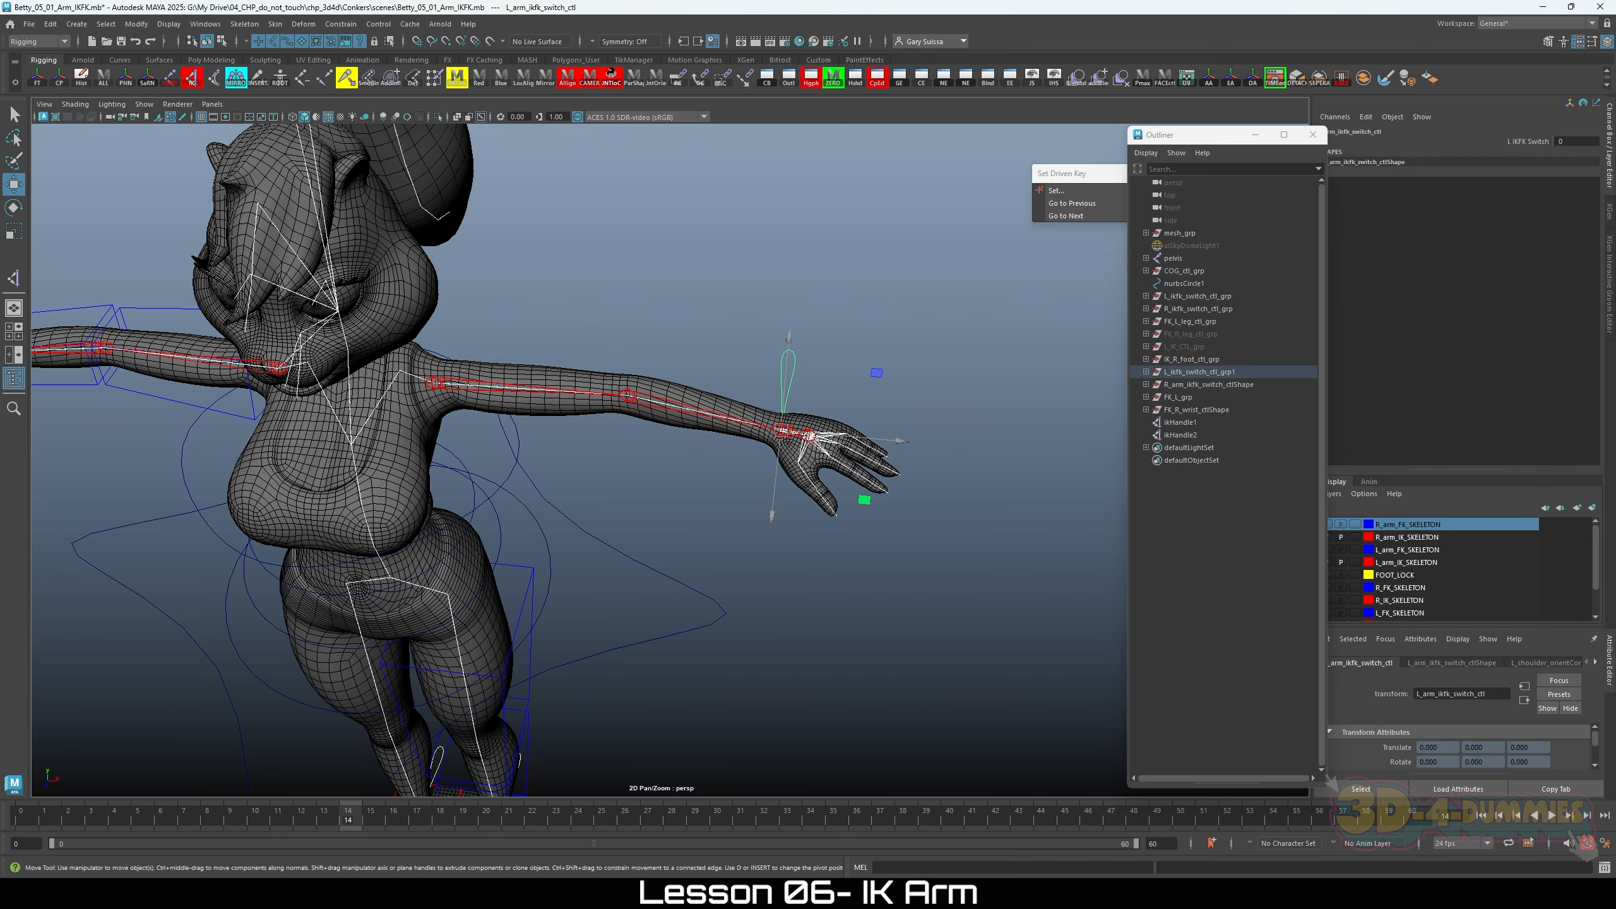
Step: Test the left arm's bend by moving ikHandle1 inward to about 63 on X twice, undoing each move
alt+right_drag(750, 402, 894, 430)
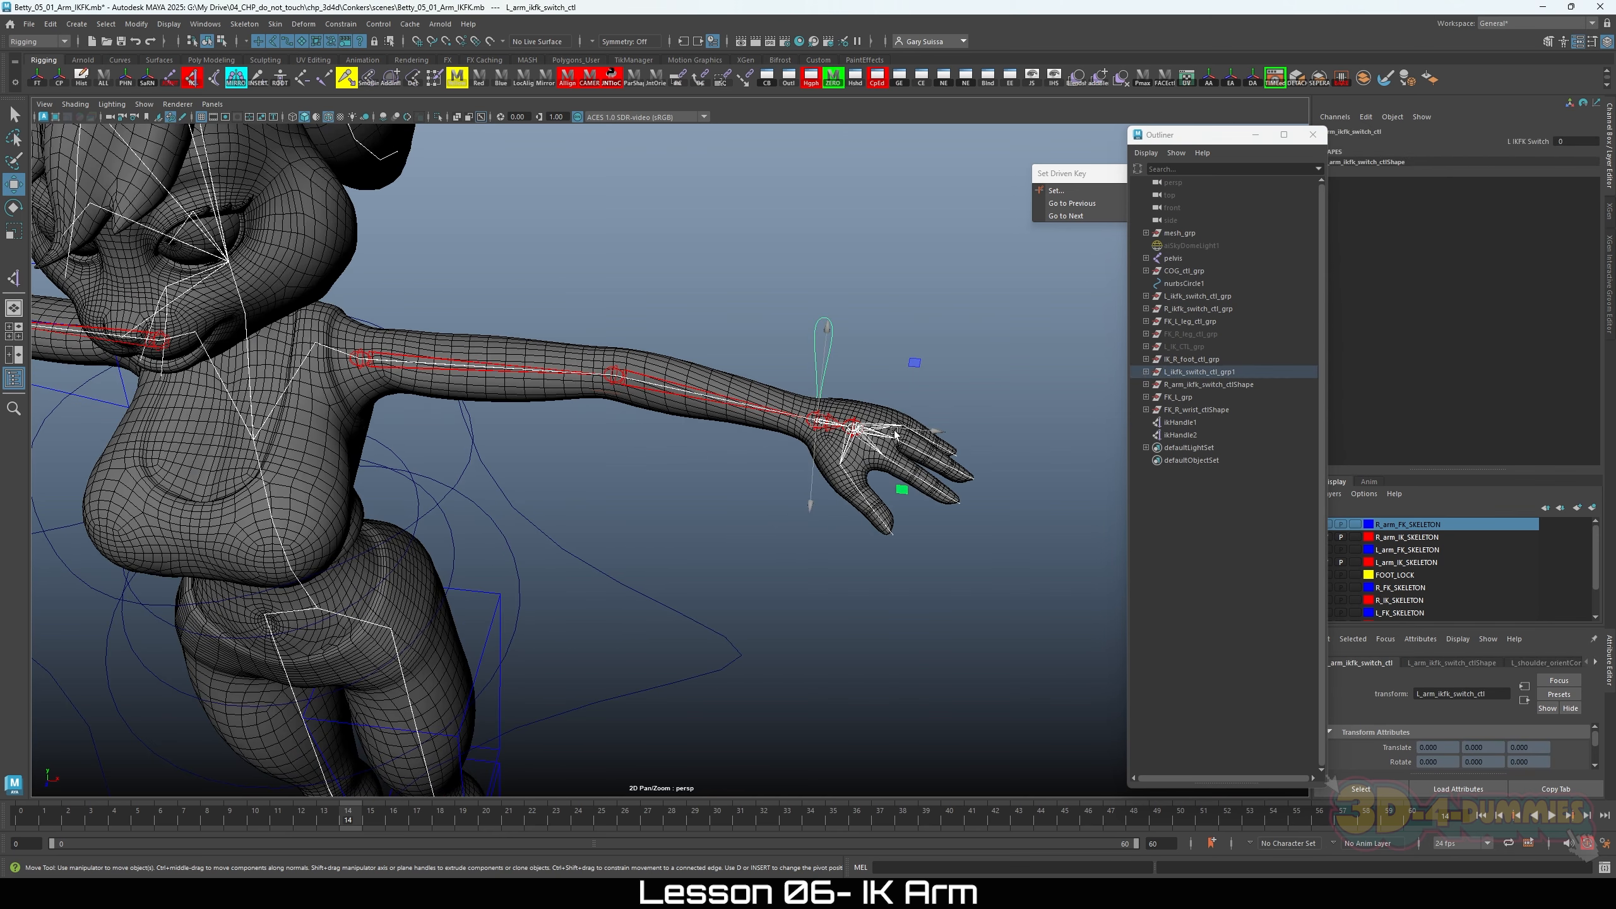
click(1182, 423)
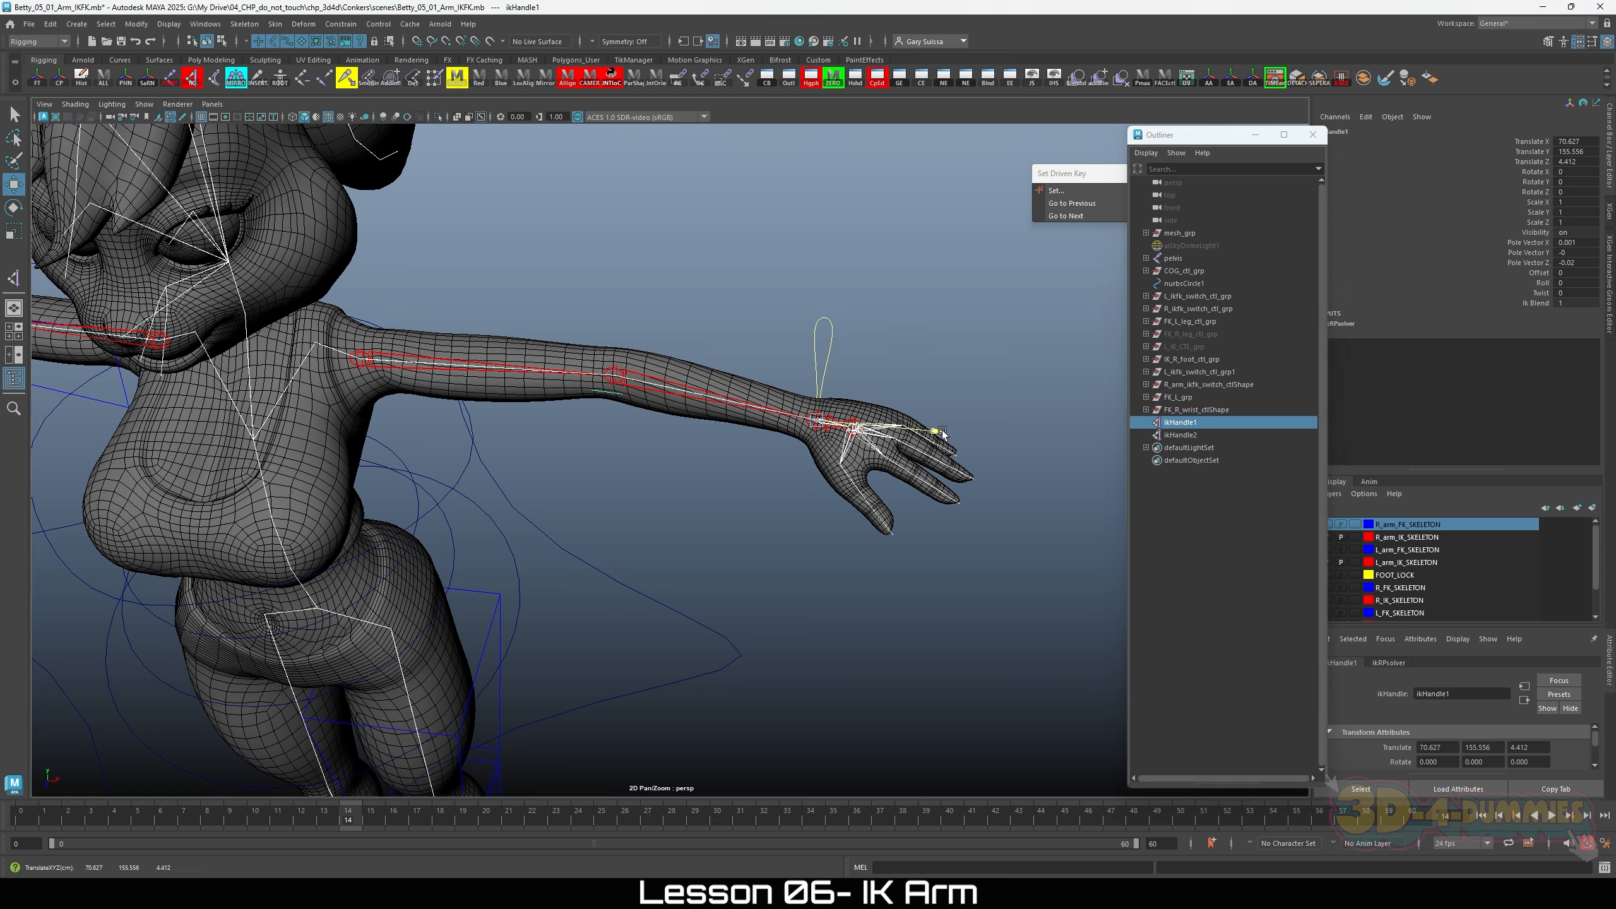
drag(941, 432, 880, 438)
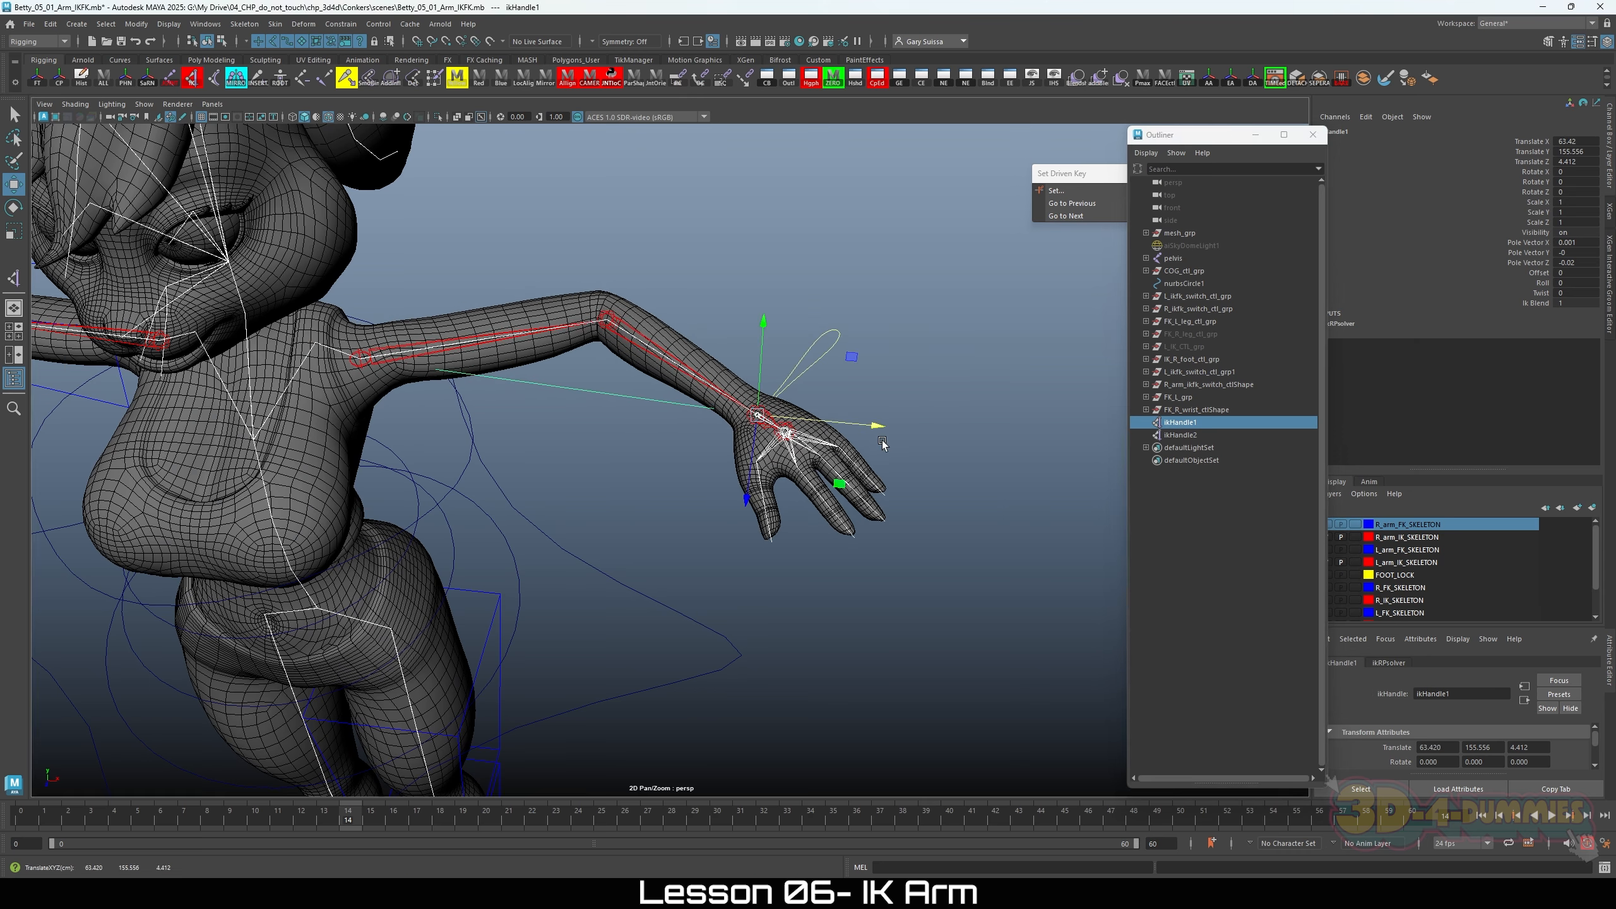
key(ctrl+z)
alt+right_drag(716, 484, 901, 515)
alt+middle_drag(902, 515, 791, 553)
alt+right_drag(791, 554, 834, 512)
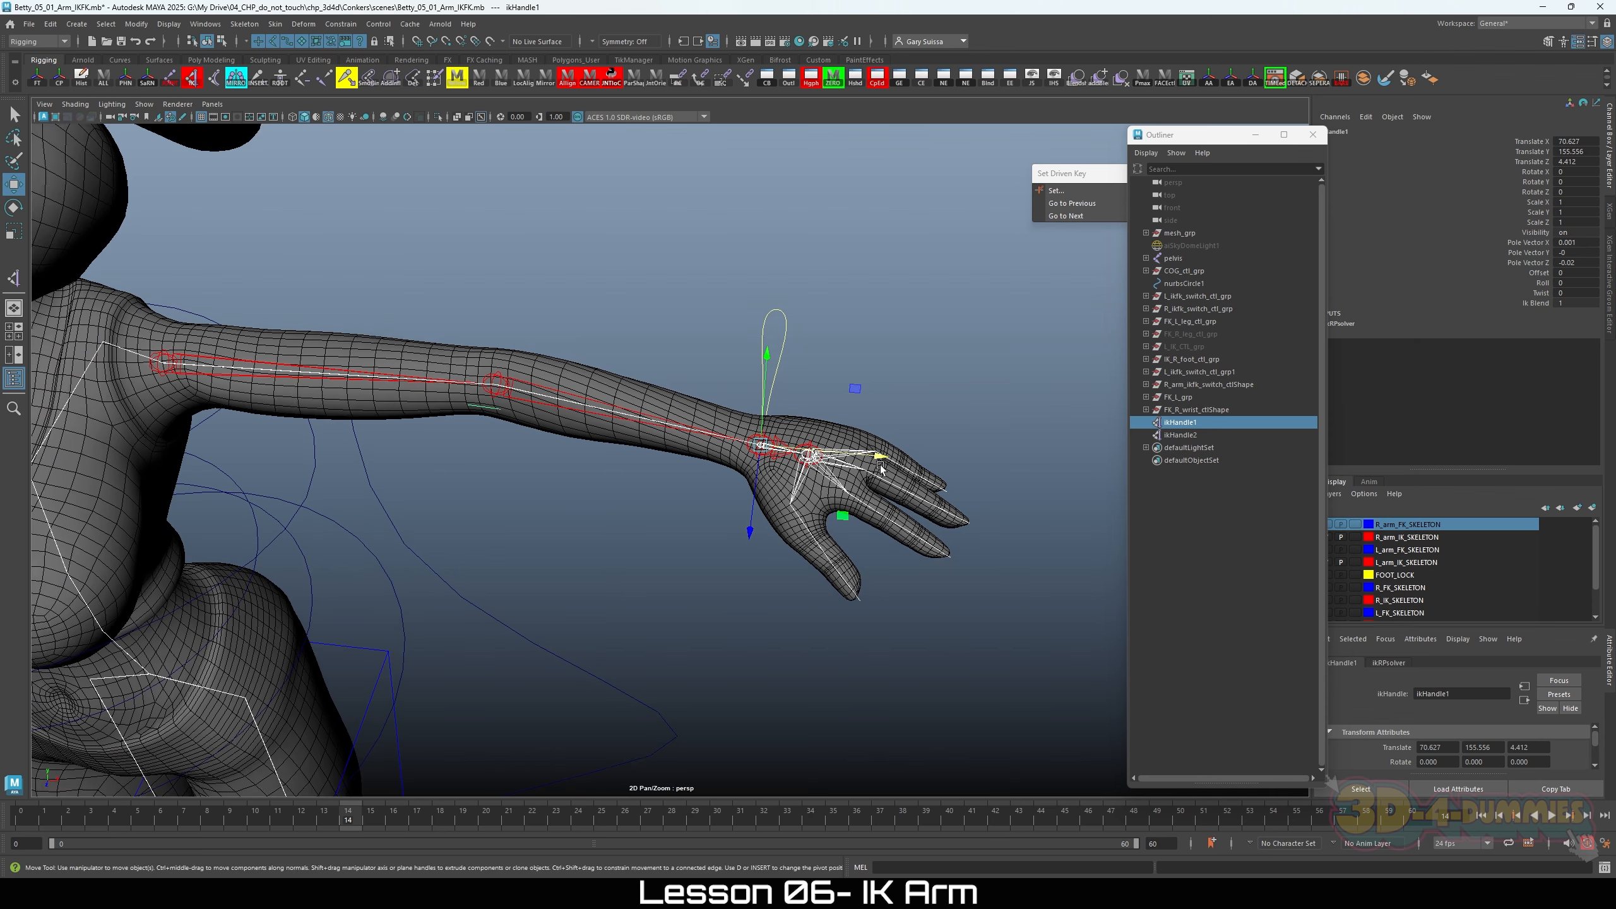
drag(876, 457, 793, 460)
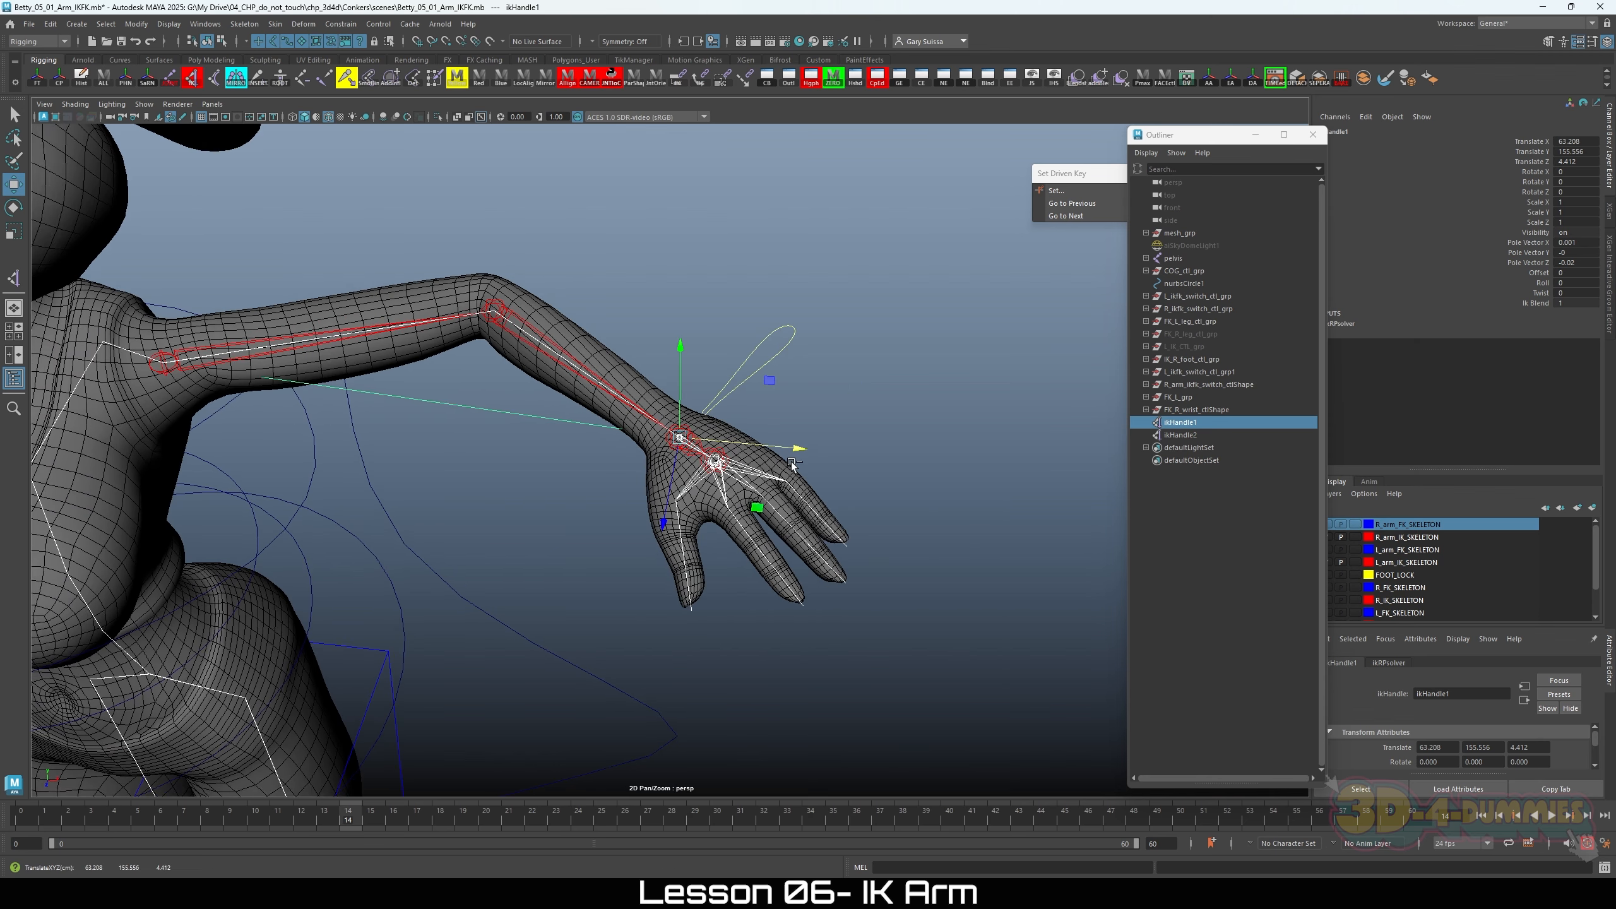
key(ctrl+z)
Step: Test a stronger elbow bend with ikHandle1 at about 55.6 on X, and undo the move
alt+middle_drag(717, 522, 619, 524)
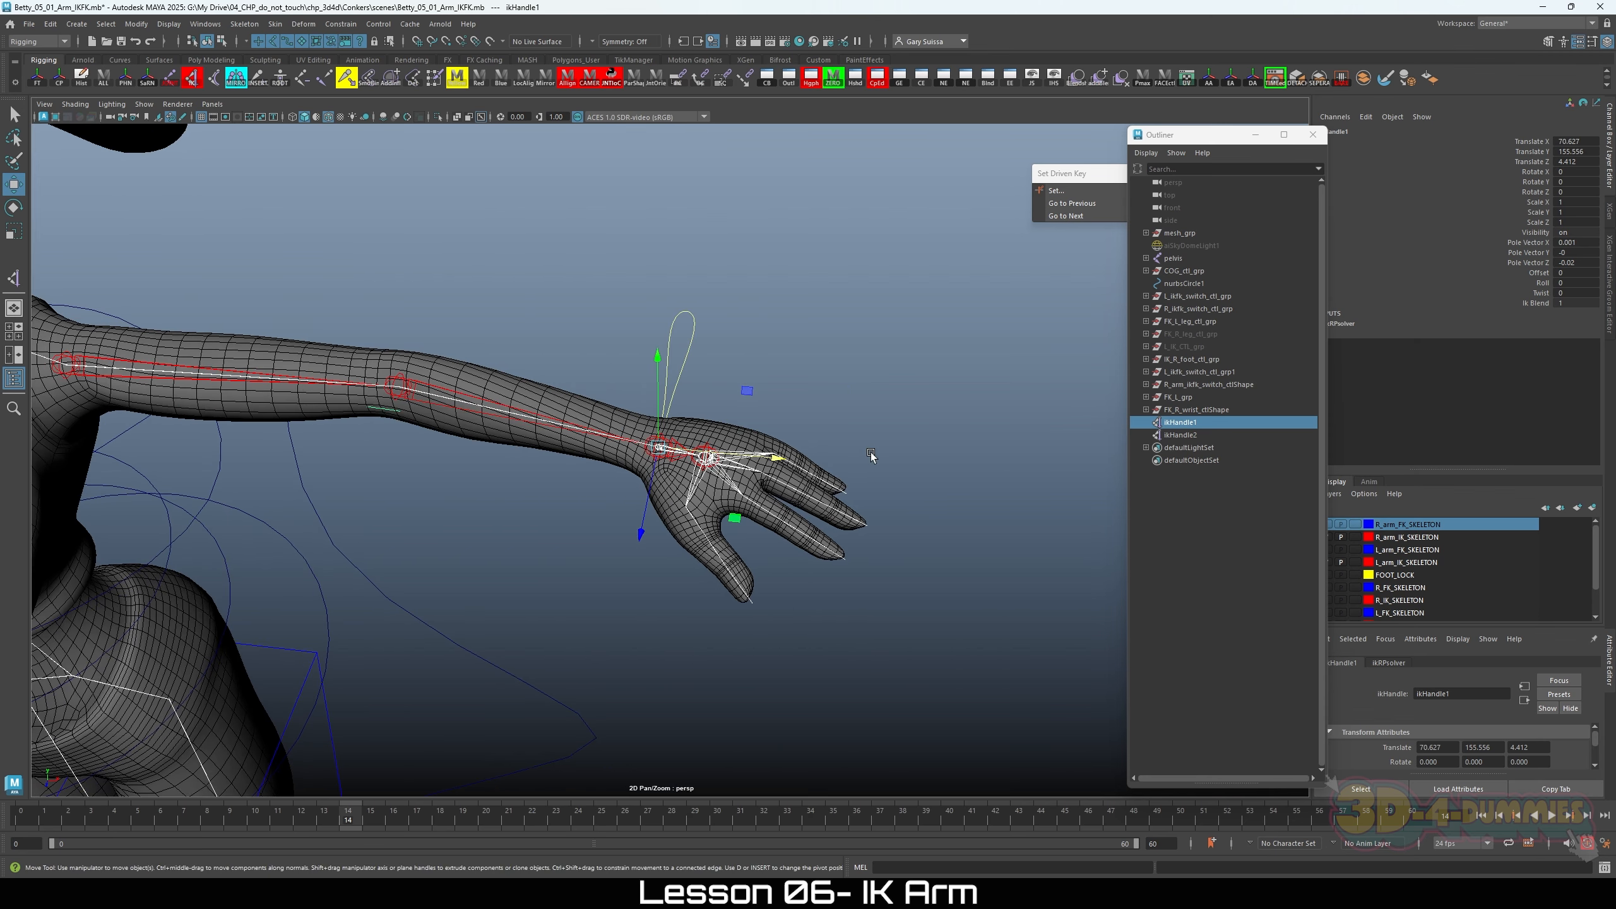
alt+right_drag(961, 464, 568, 497)
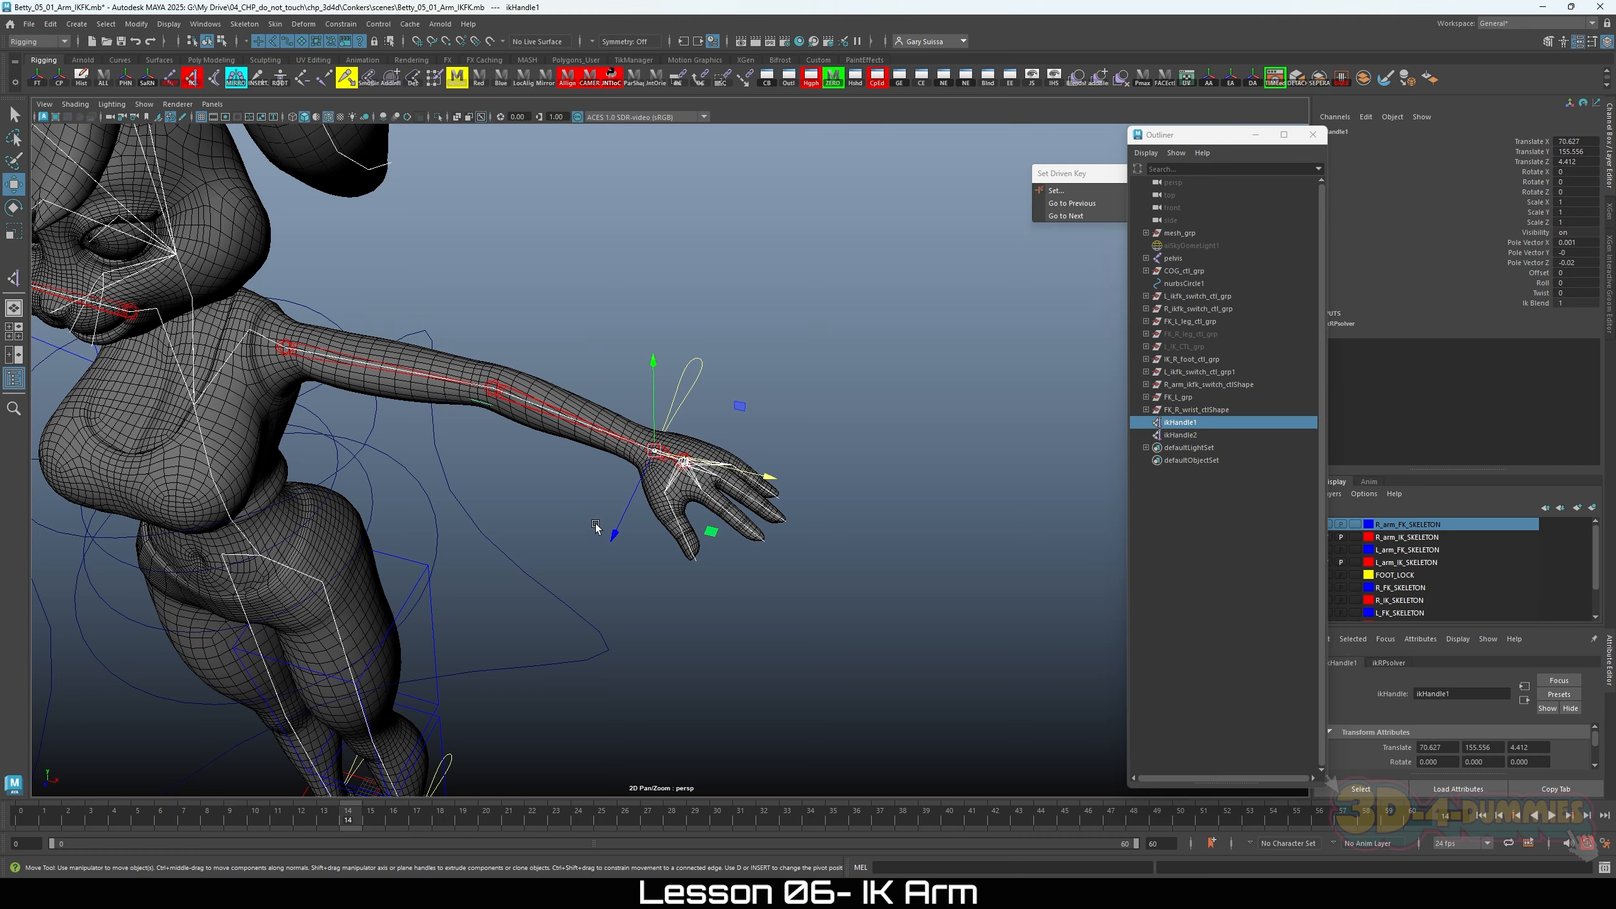
mouse_move(513, 533)
alt+mouse_down()
mouse_move(543, 517)
mouse_move(543, 531)
alt+mouse_up()
mouse_move(543, 532)
alt+right_down()
mouse_move(631, 551)
mouse_move(752, 525)
mouse_move(572, 532)
alt+right_up()
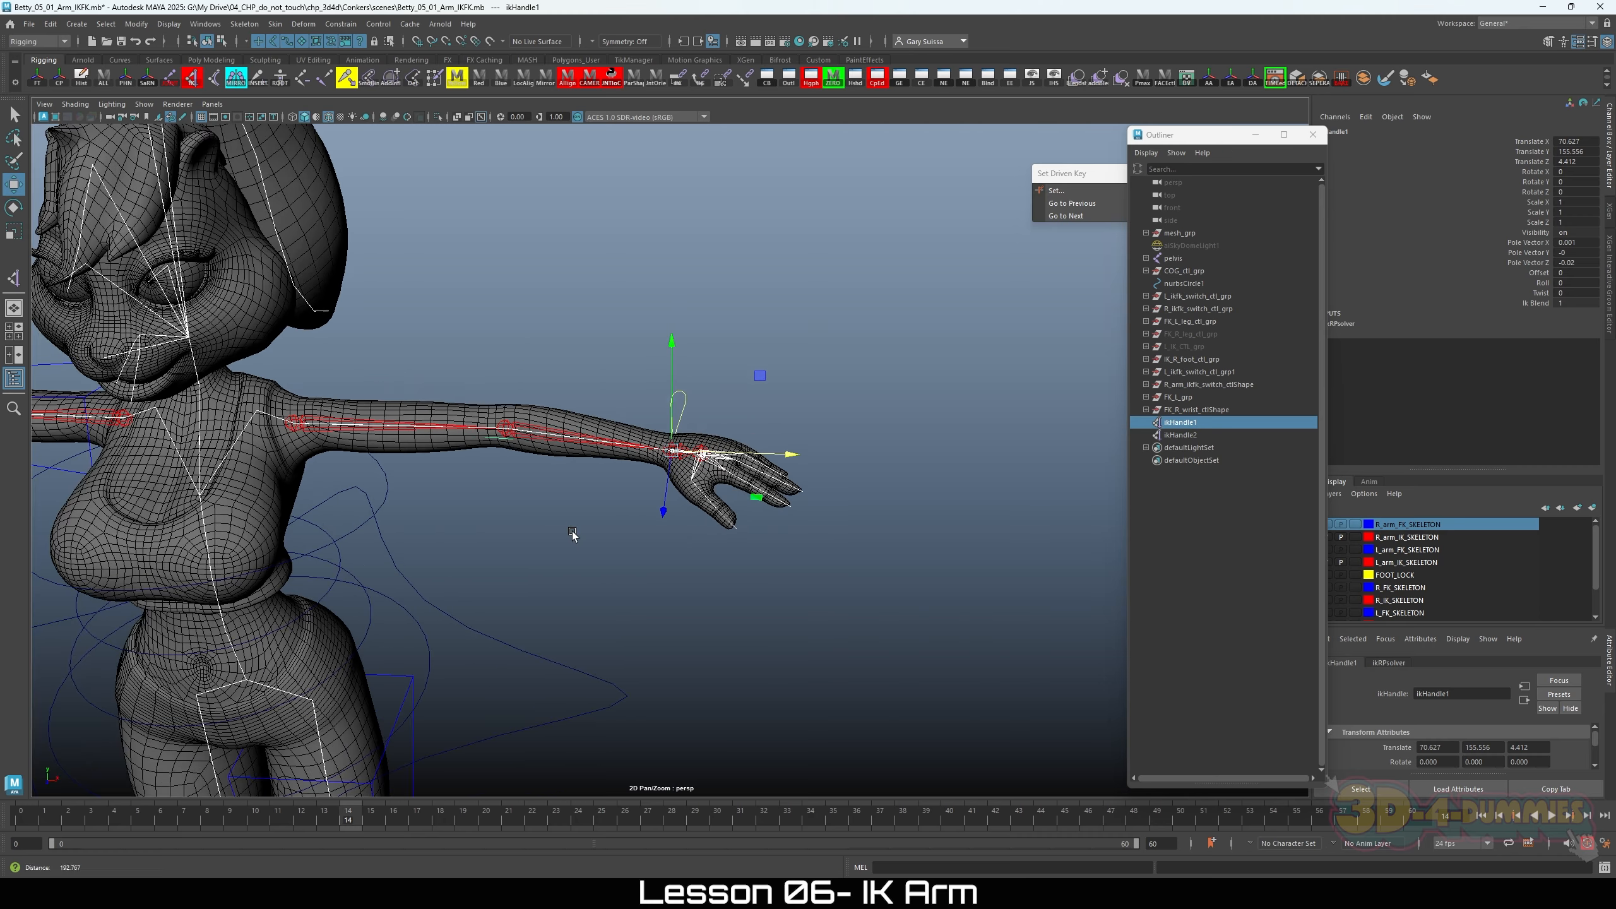
alt+drag(572, 532, 699, 495)
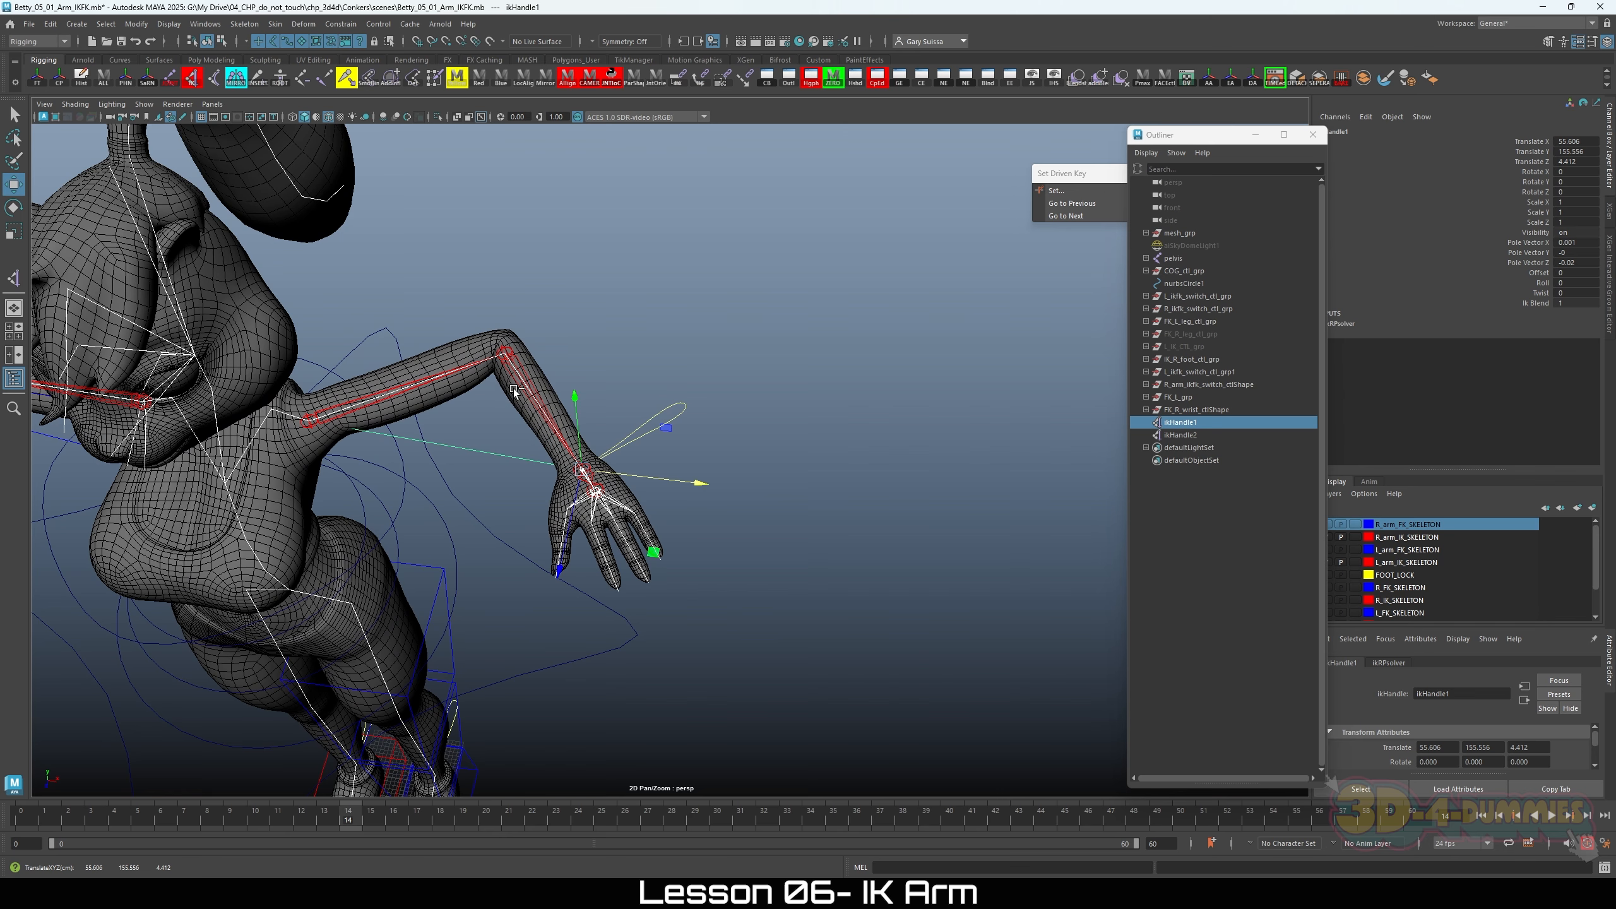
key(ctrl+z)
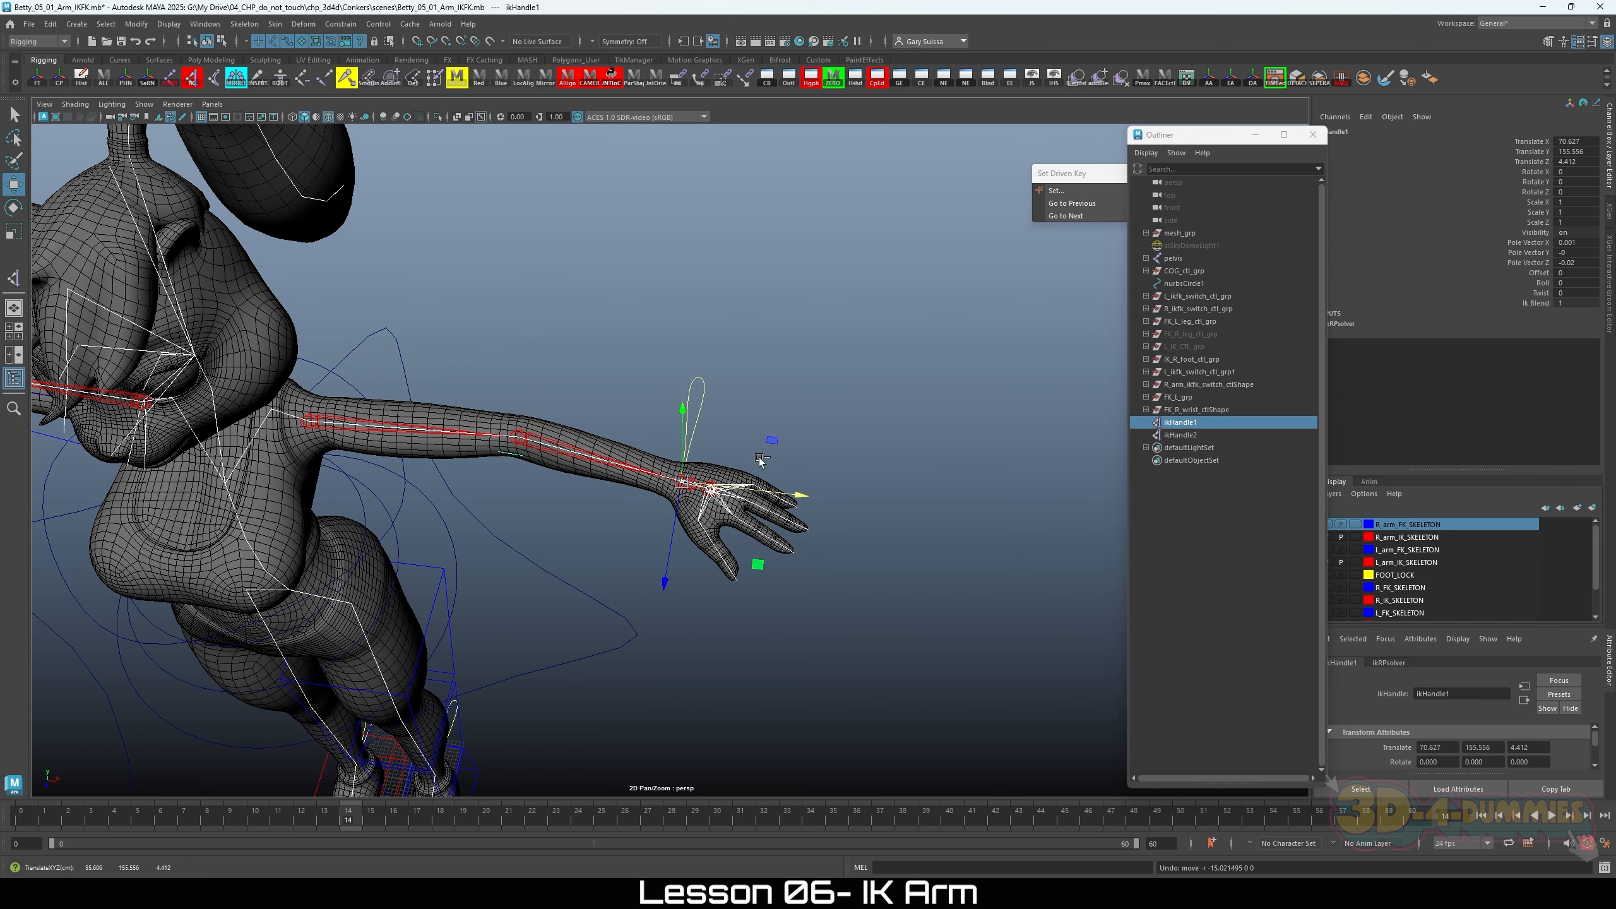
Step: Rename ikHandle1 as L_ikHandle_shoulder
alt+right_drag(763, 461, 866, 575)
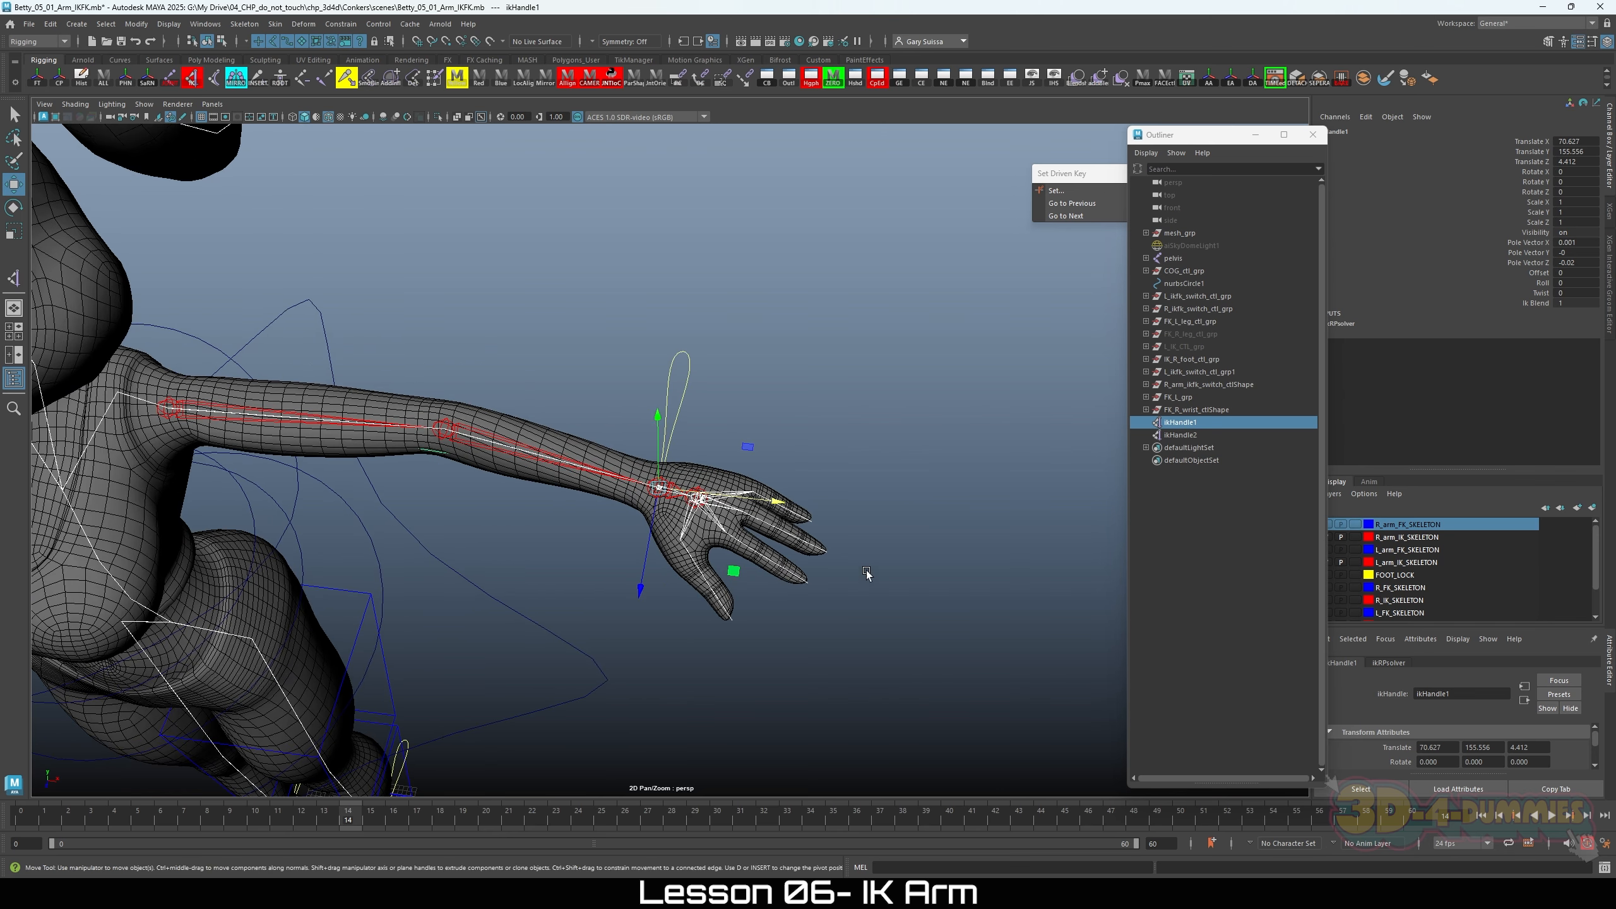
double_click(1181, 423)
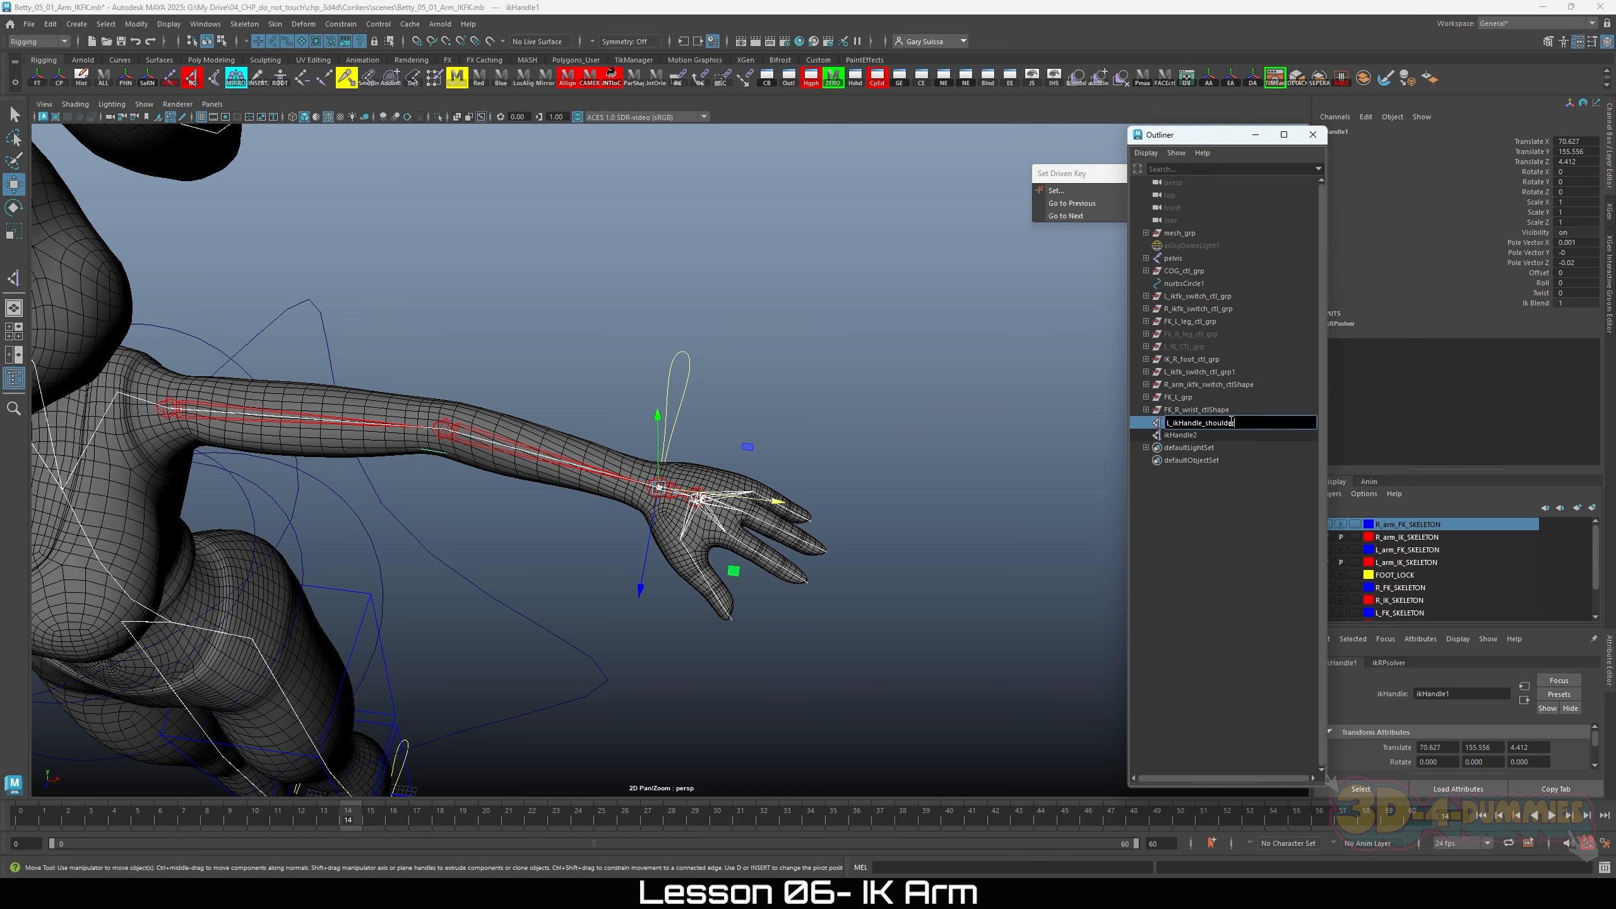
key(Return)
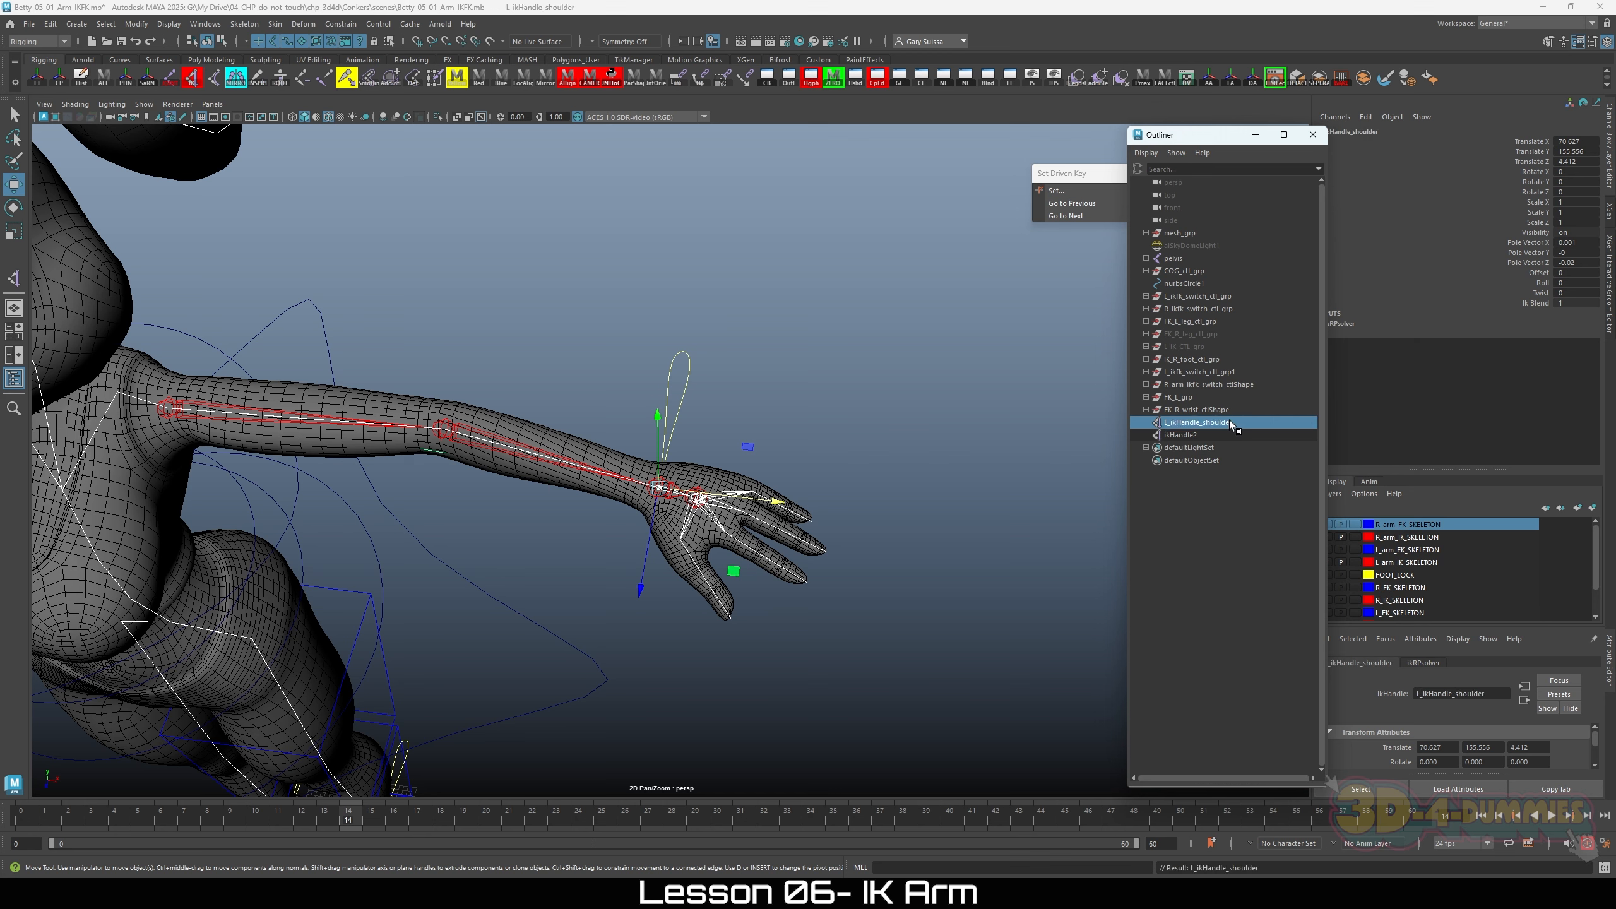
Step: Rename ikHandle2 as L_ikHandle_hand and parent it under L_ikHandle_shoulder
double_click(1171, 436)
click(1169, 436)
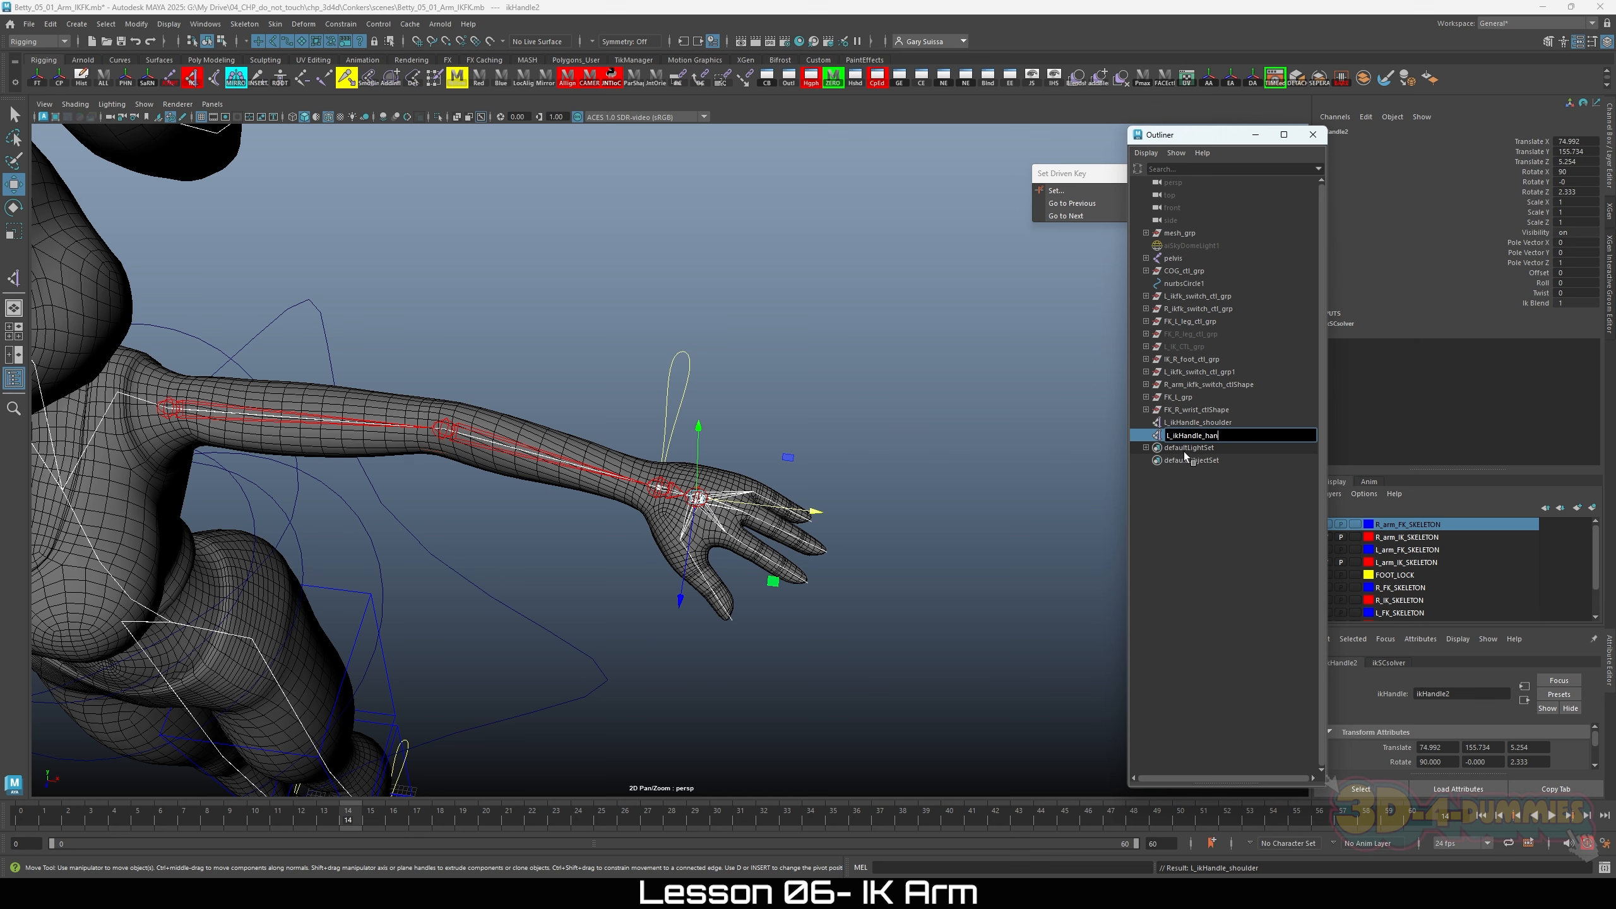
key(Return)
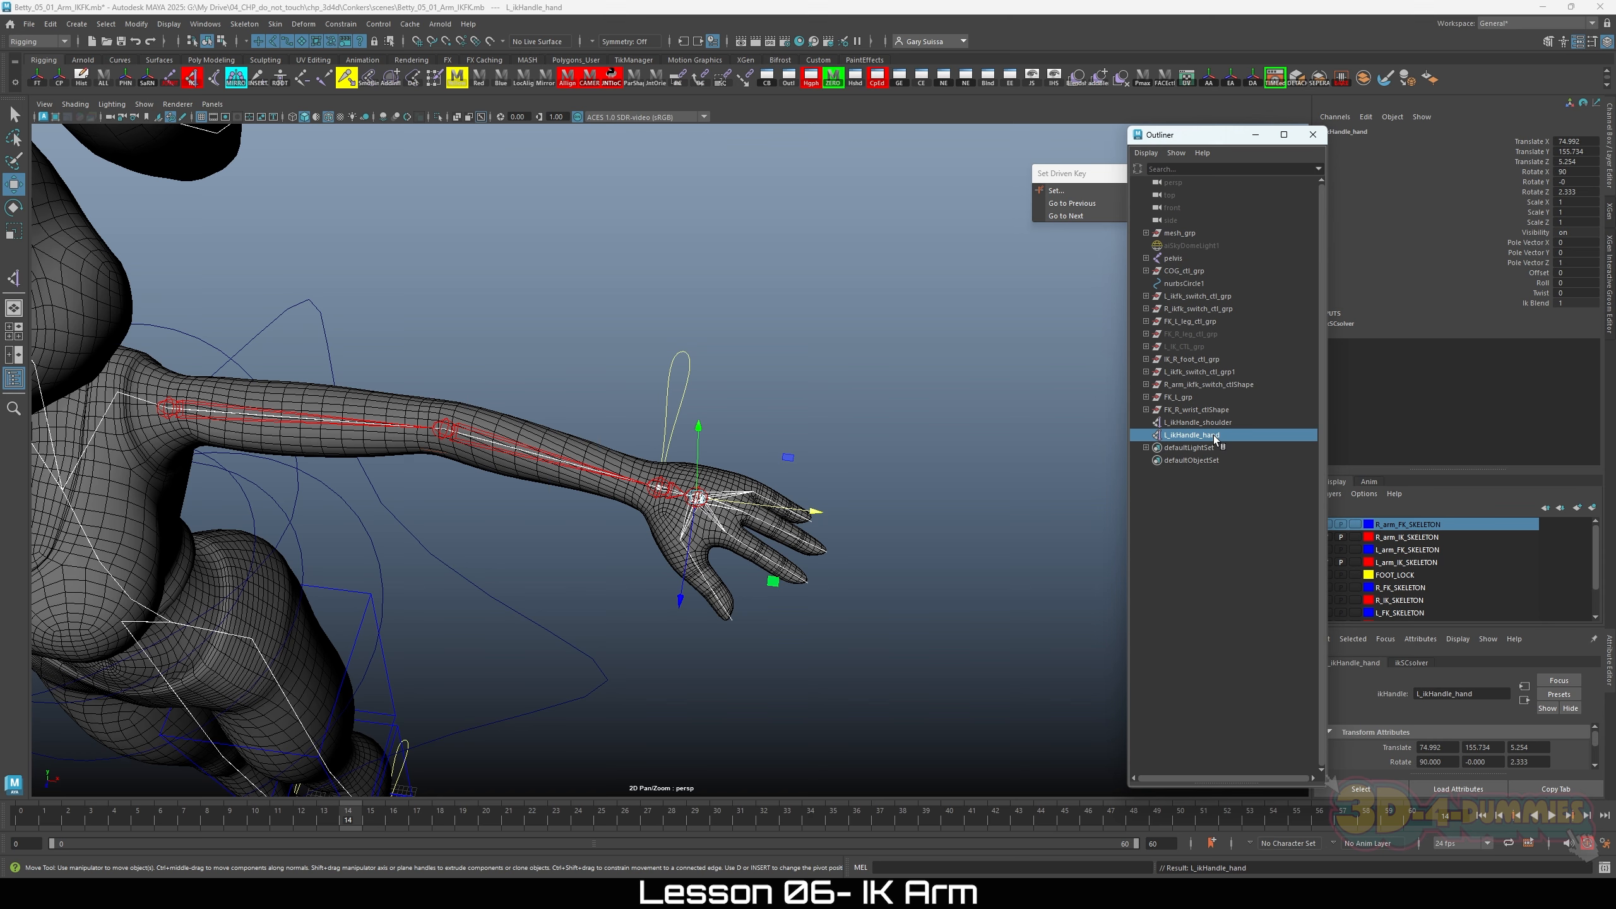
middle_drag(1213, 435, 1215, 426)
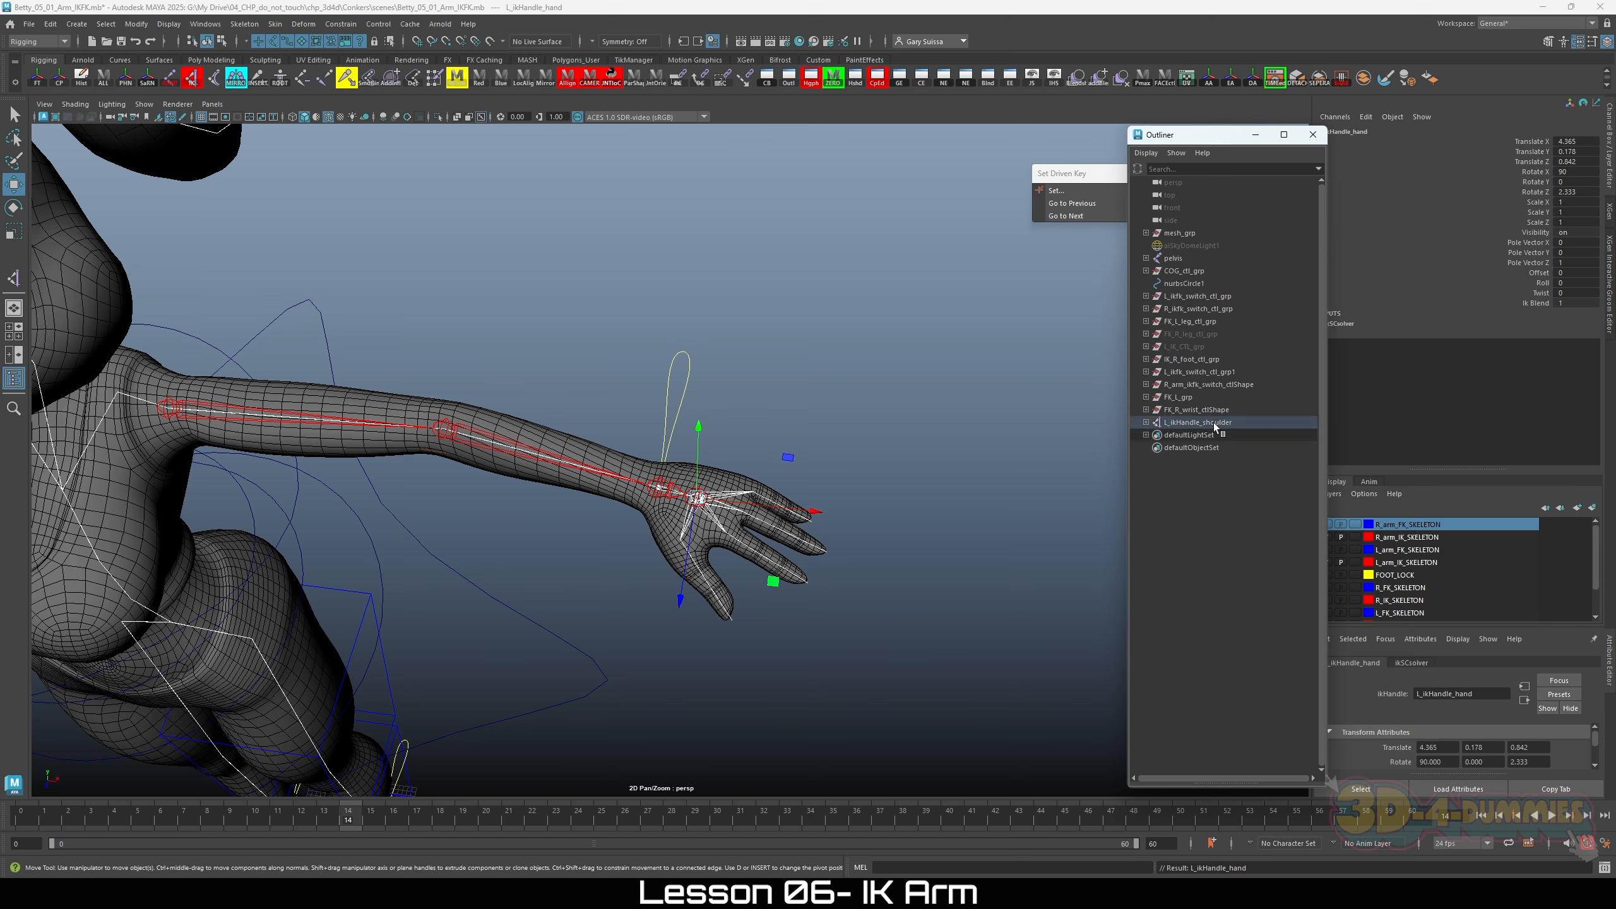
Step: Test the parented handles by moving L_ikHandle_shoulder to about 54.5 on X, check the hand from several angles, and undo the move
click(1196, 422)
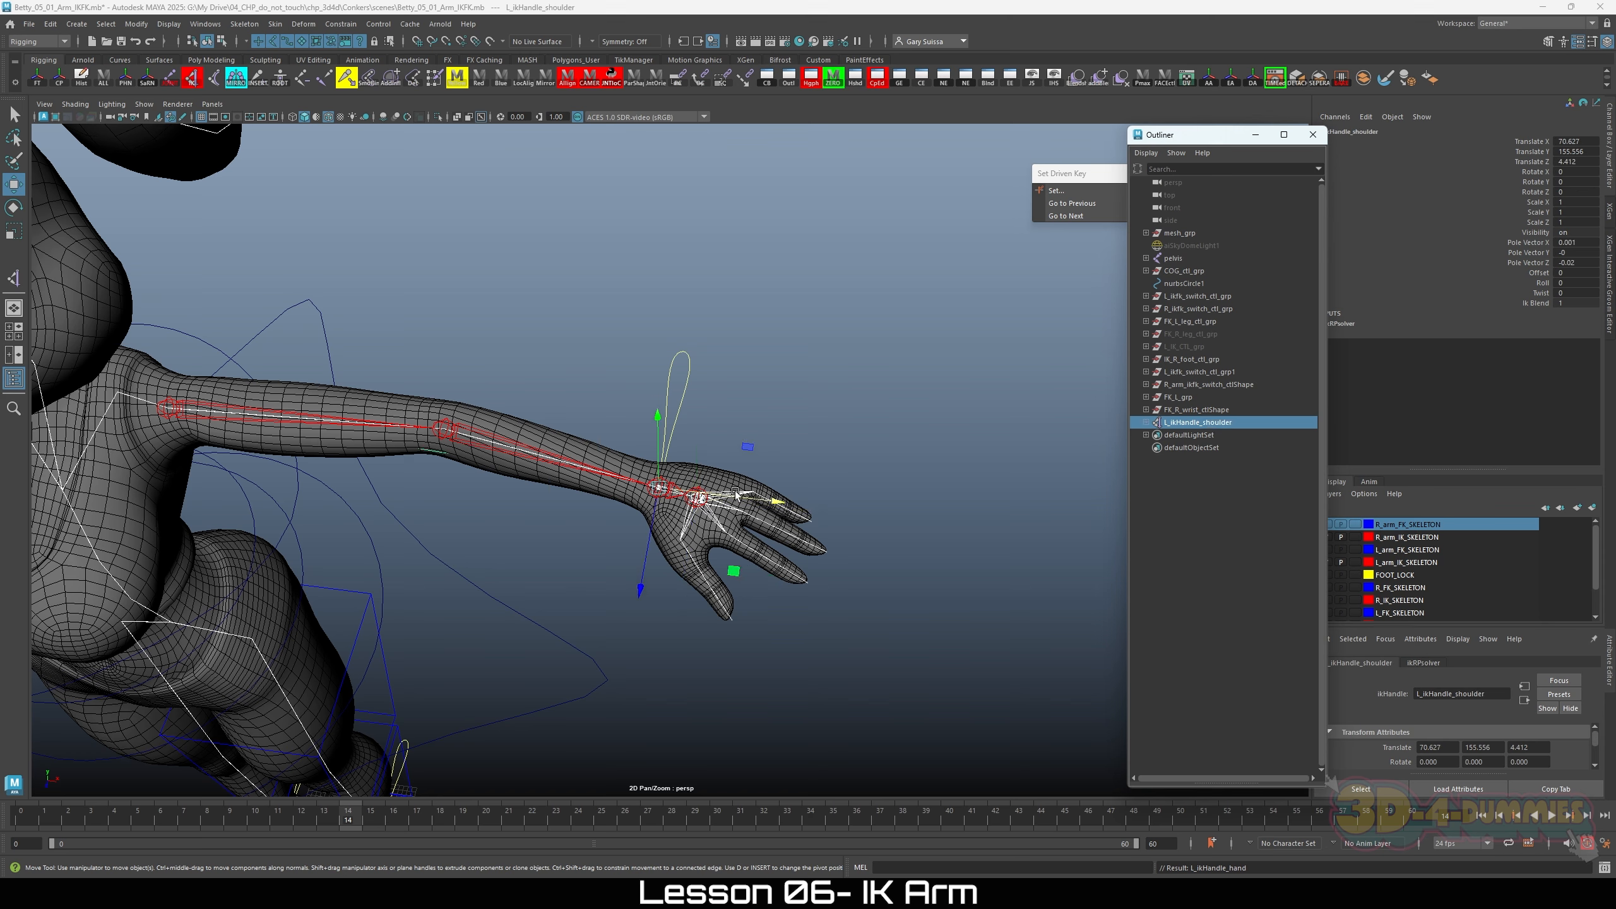
drag(778, 498, 711, 548)
alt+middle_drag(712, 548, 723, 557)
mouse_move(724, 557)
alt+right_down()
mouse_move(510, 563)
mouse_move(738, 570)
alt+right_up()
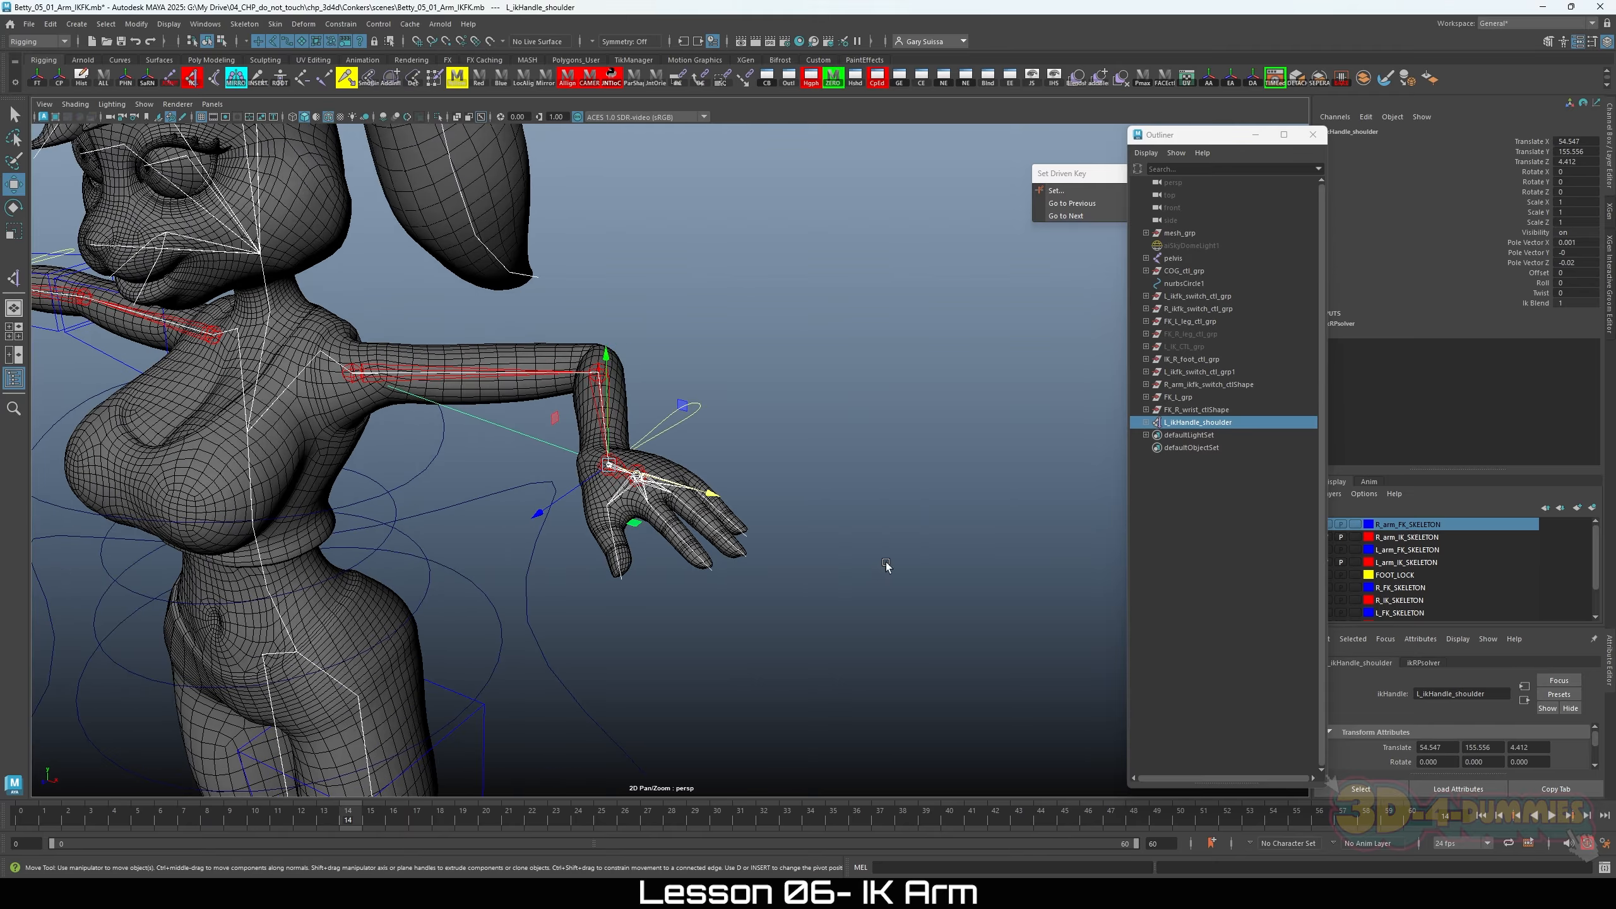
mouse_move(685, 551)
alt+mouse_down()
mouse_move(643, 559)
mouse_move(677, 572)
alt+mouse_up()
key(ctrl+z)
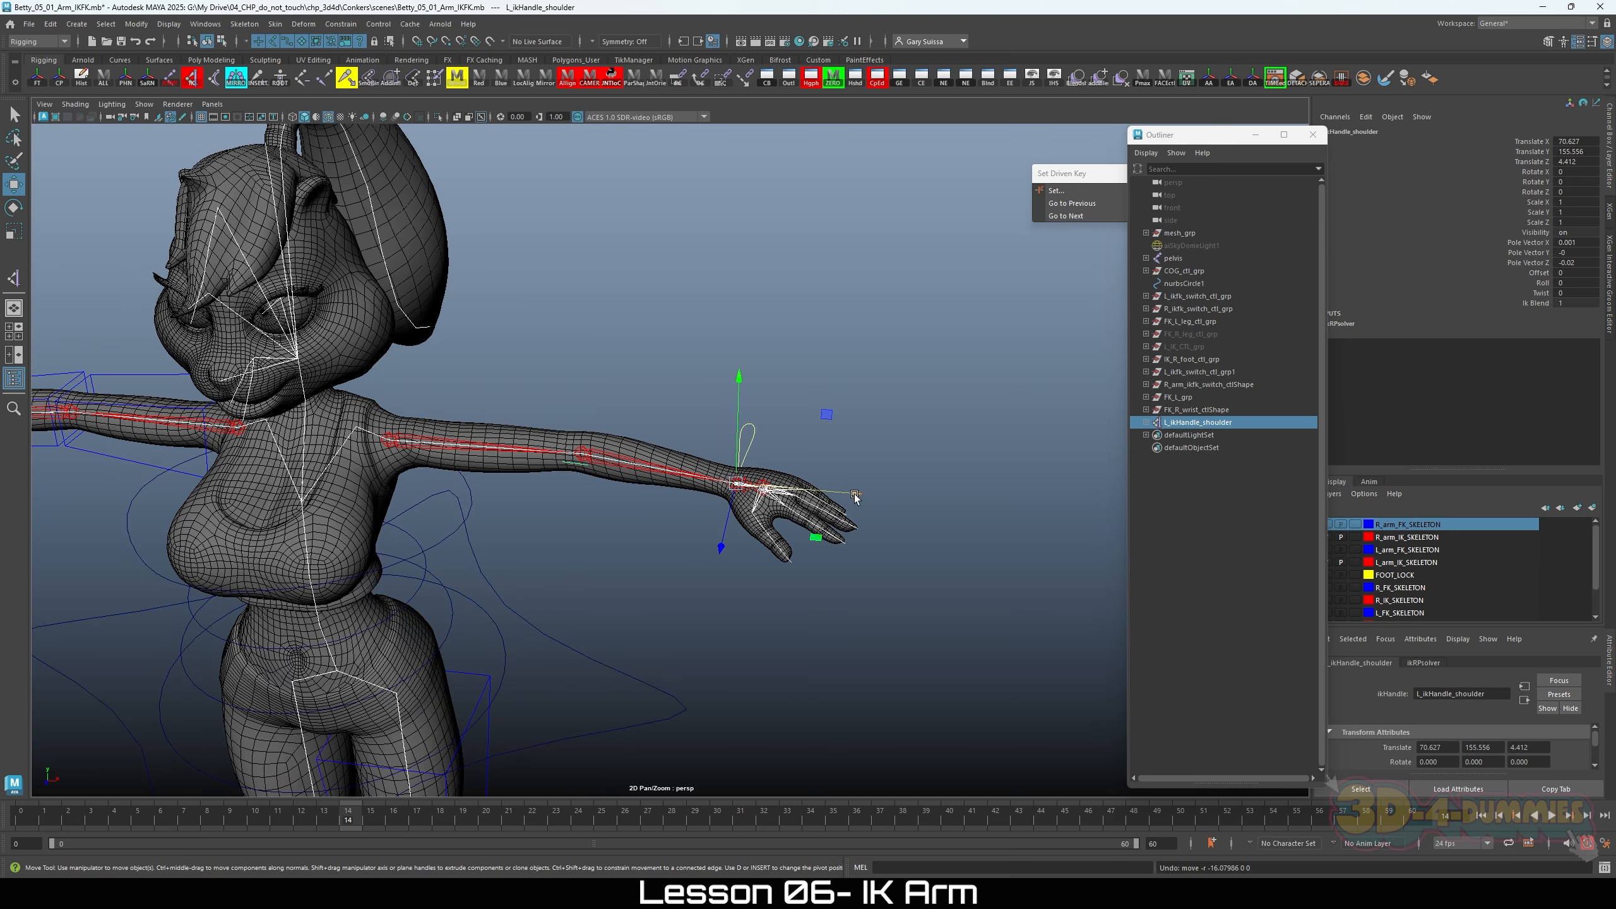
Step: Move L_ikHandle_shoulder towards the body twice more to examine the elbow bend and hand orientation, undoing each move
drag(847, 493, 743, 485)
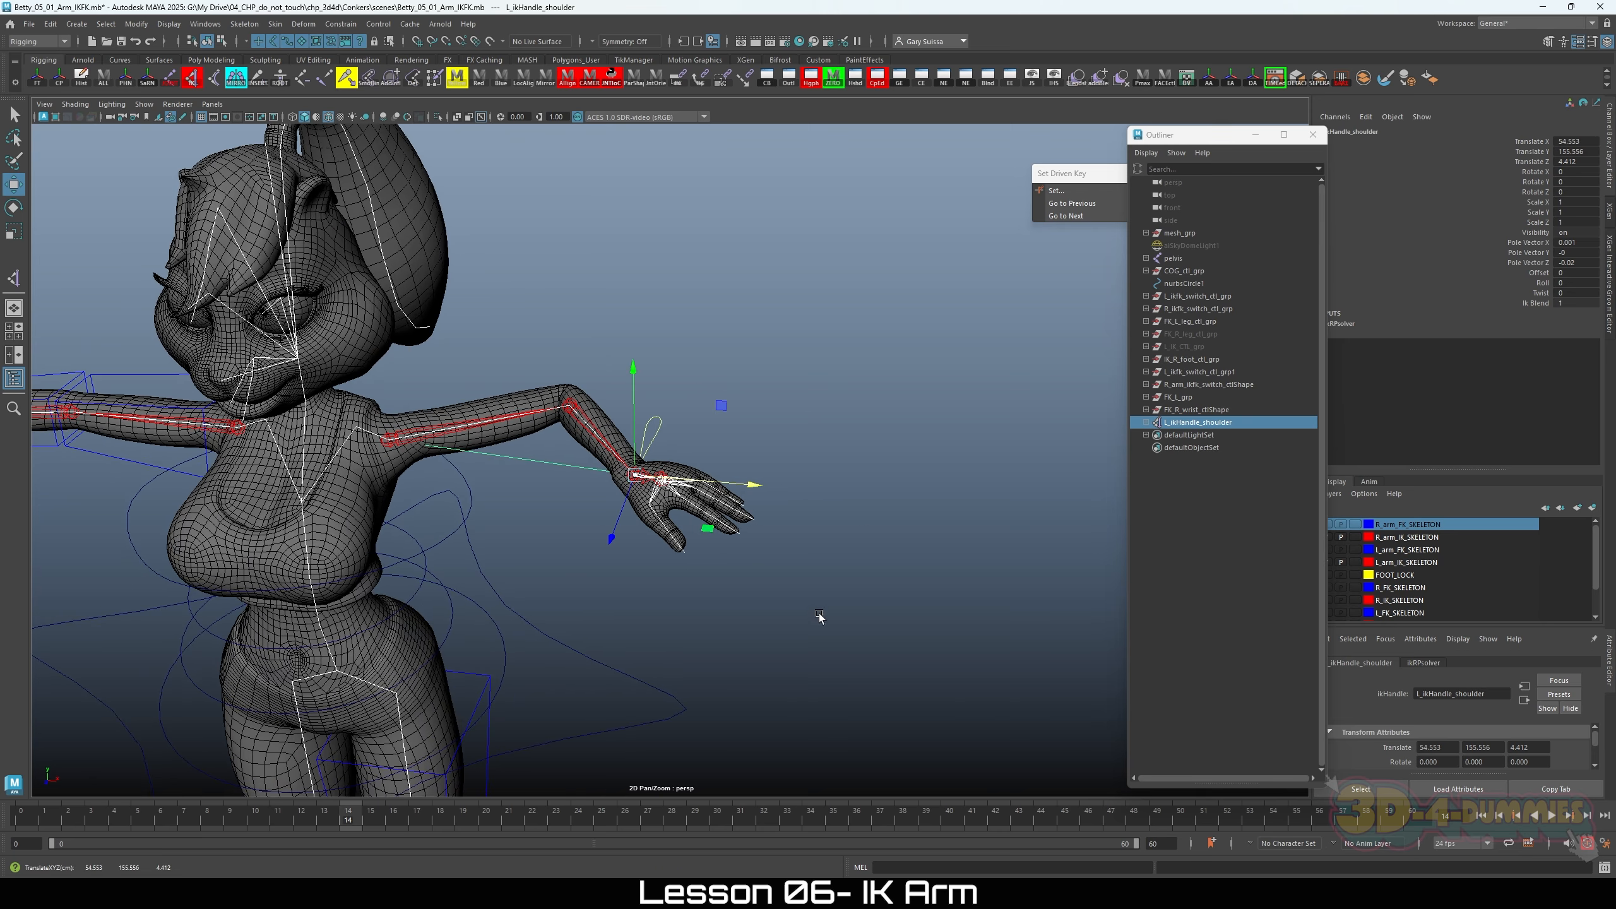
alt+drag(765, 566, 763, 595)
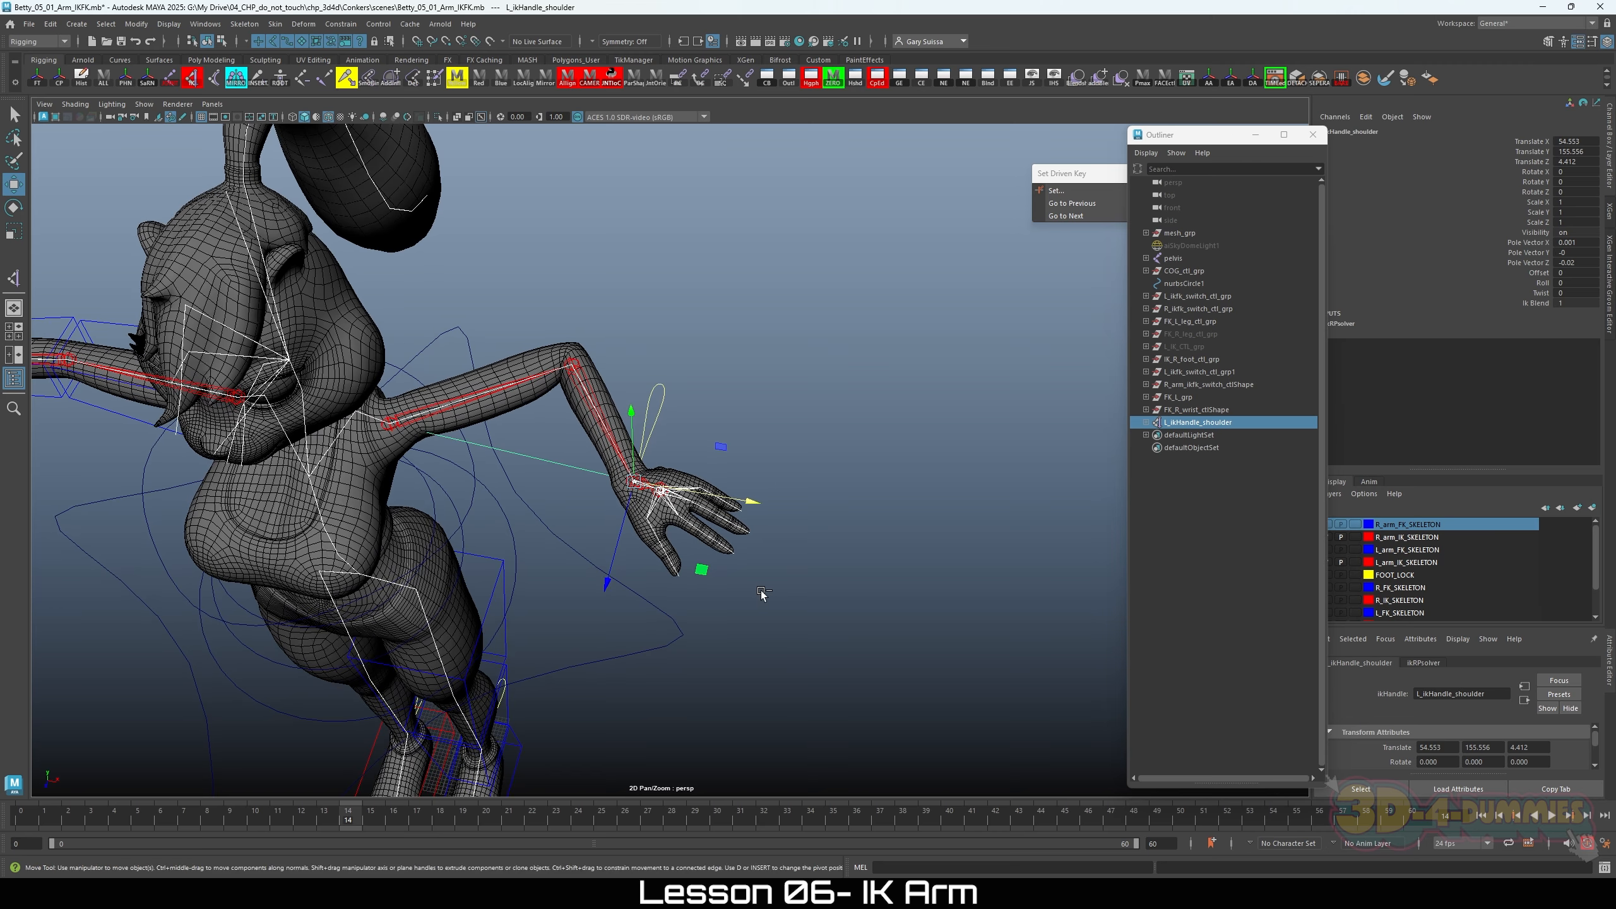
key(ctrl+z)
drag(850, 531, 787, 537)
alt+drag(787, 537, 879, 573)
key(ctrl+z)
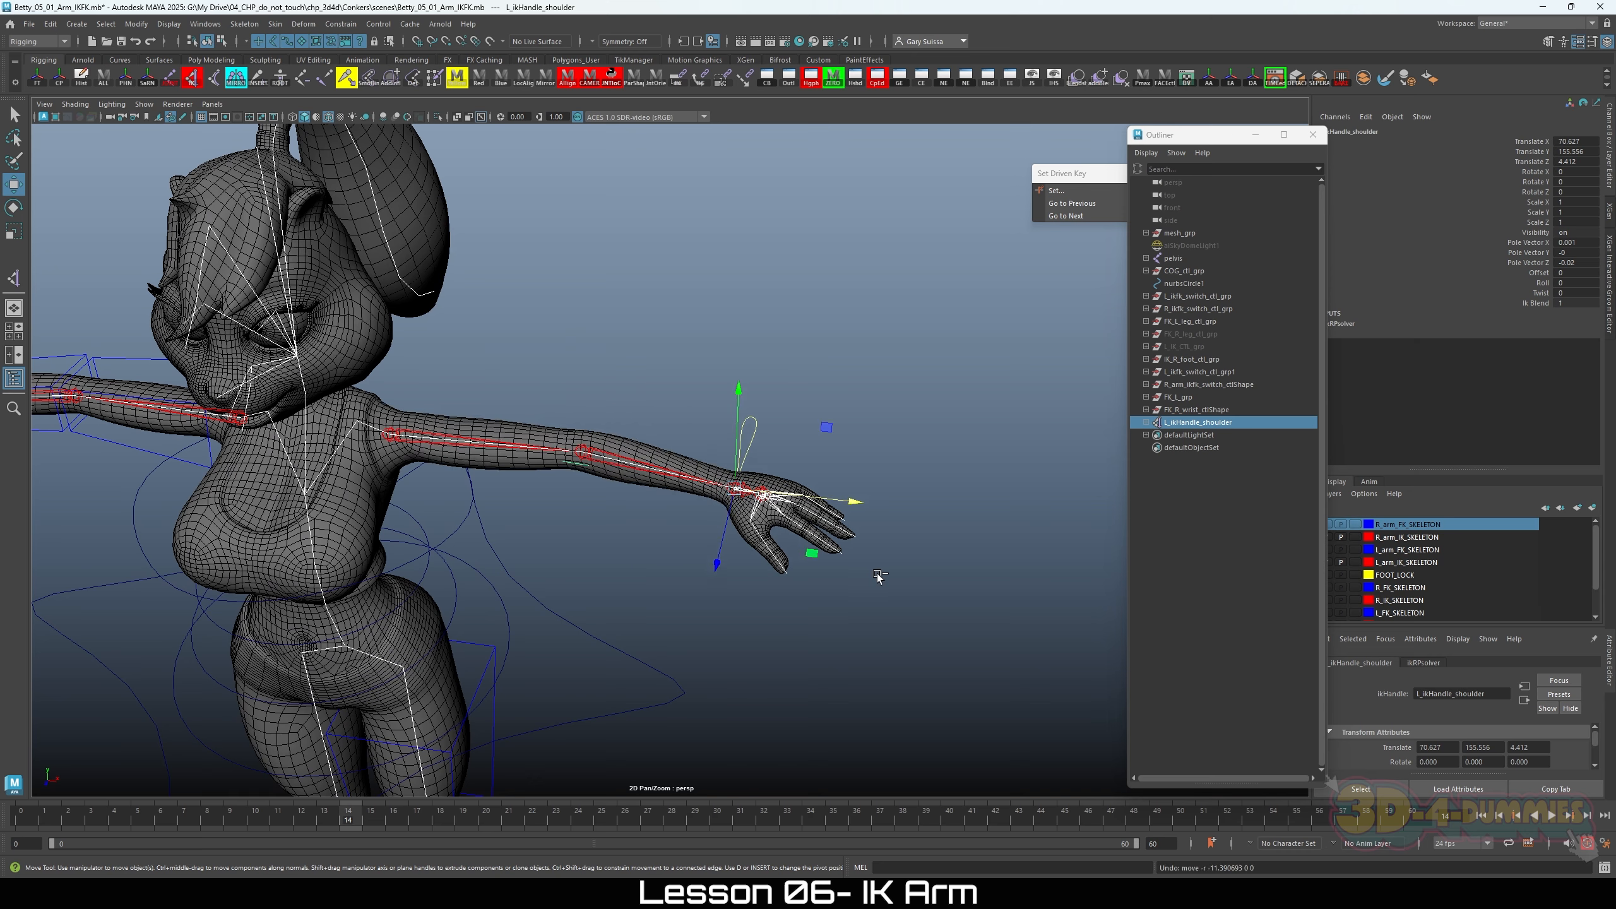
Step: Locate the left arm's FK control group FK_L_grp in the hierarchy and unhide its FK_L_shoulder_ctl control
alt+right_drag(692, 577, 830, 671)
alt+drag(830, 671, 855, 625)
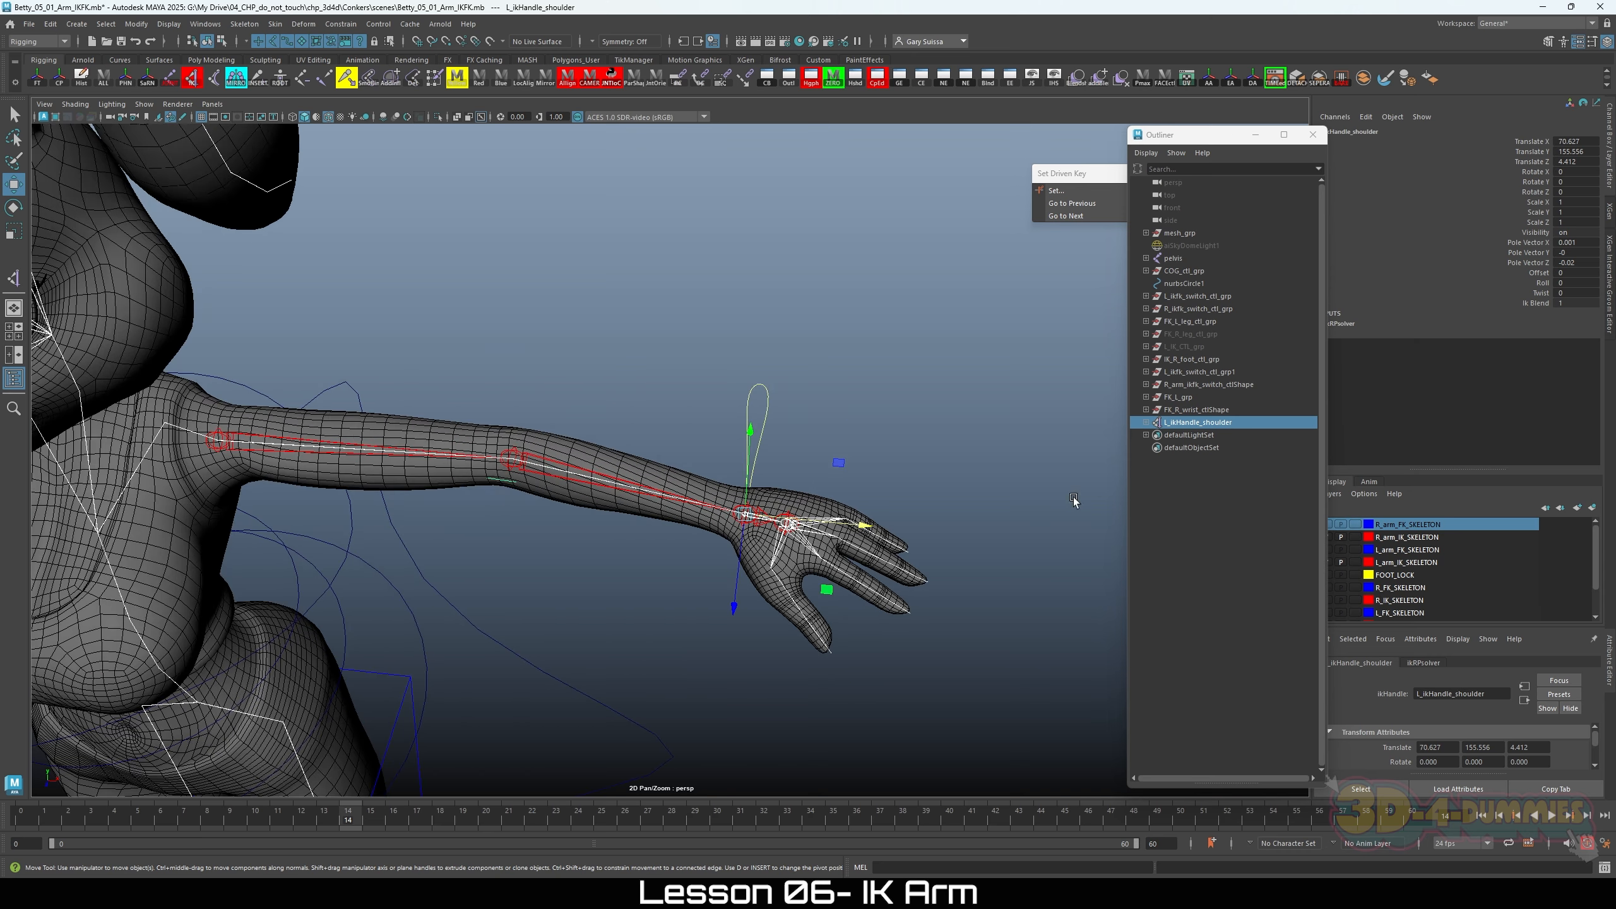
click(873, 471)
alt+drag(868, 468, 786, 465)
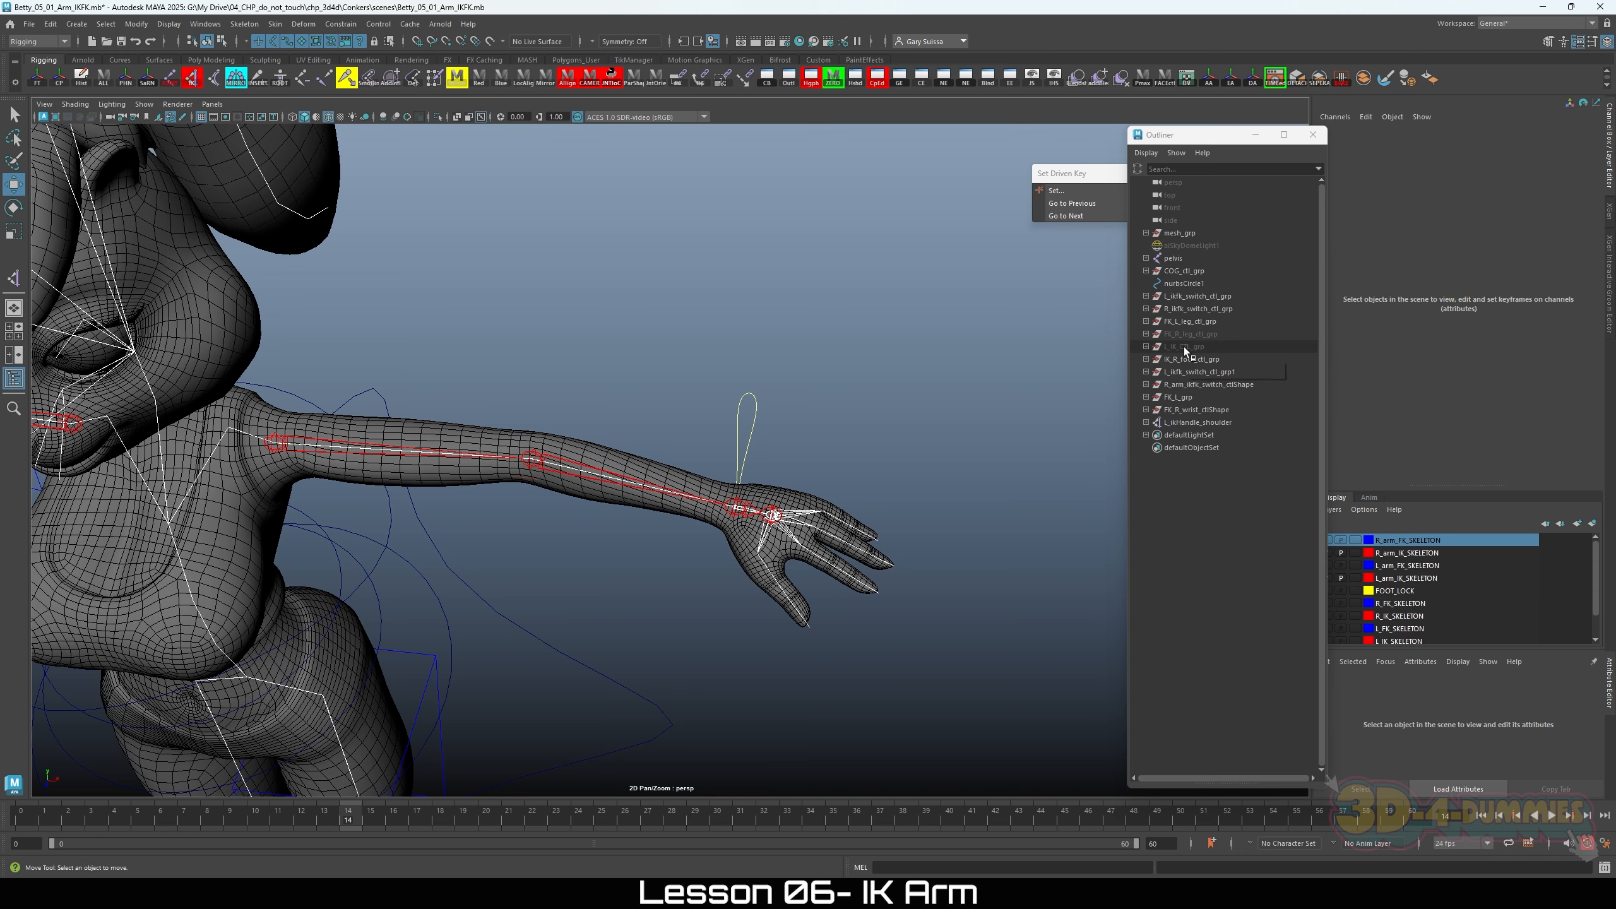
alt+drag(713, 527, 634, 595)
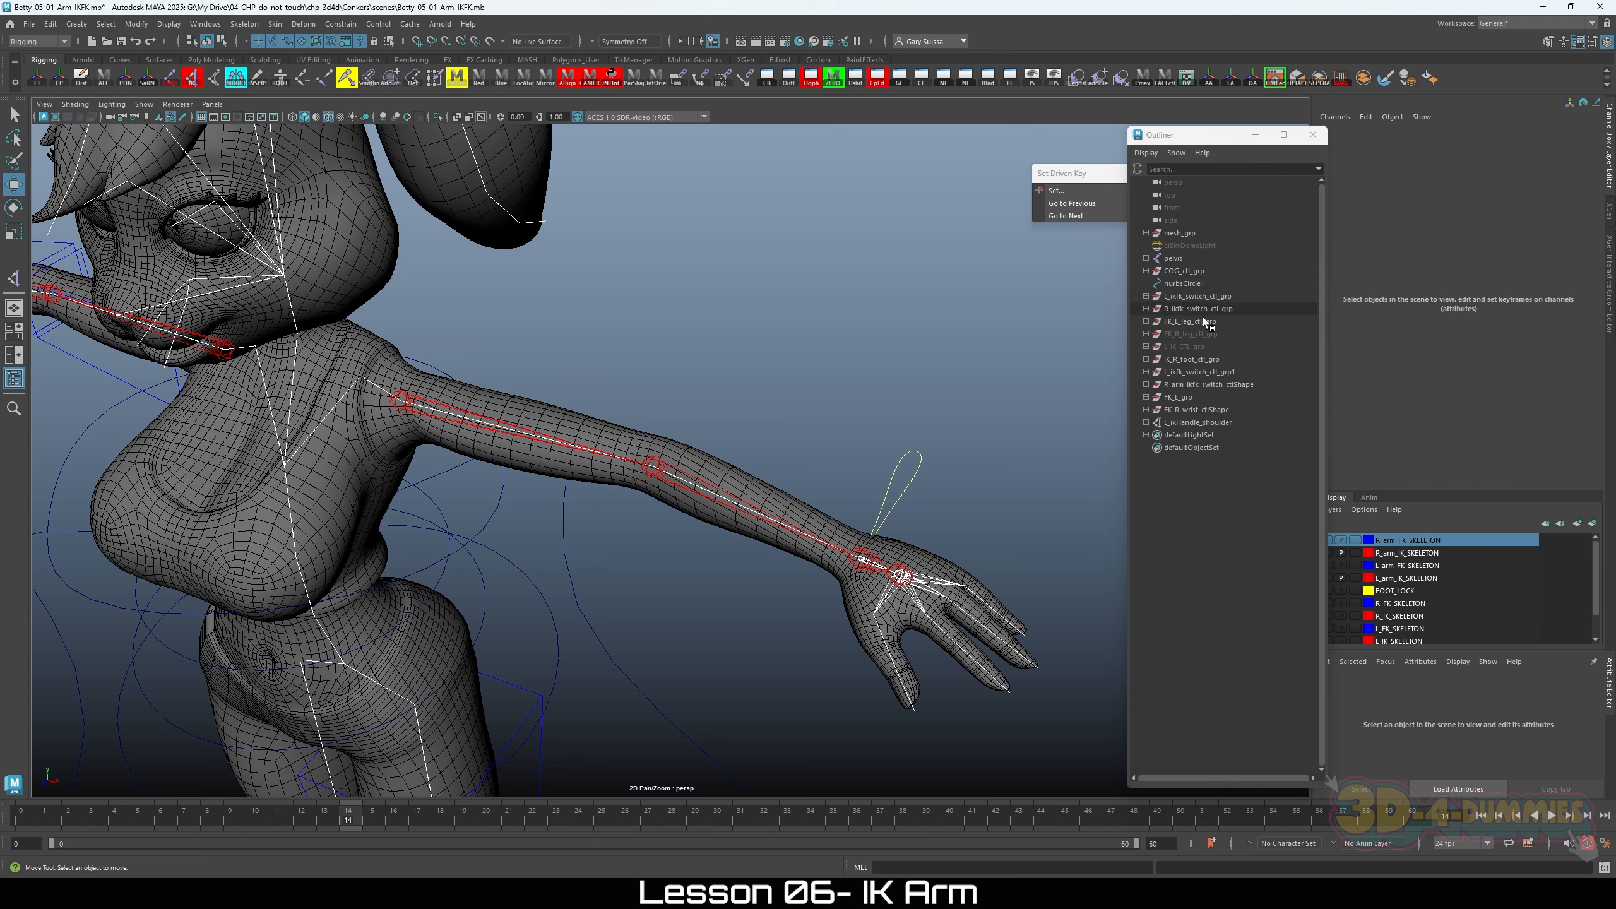
click(1191, 343)
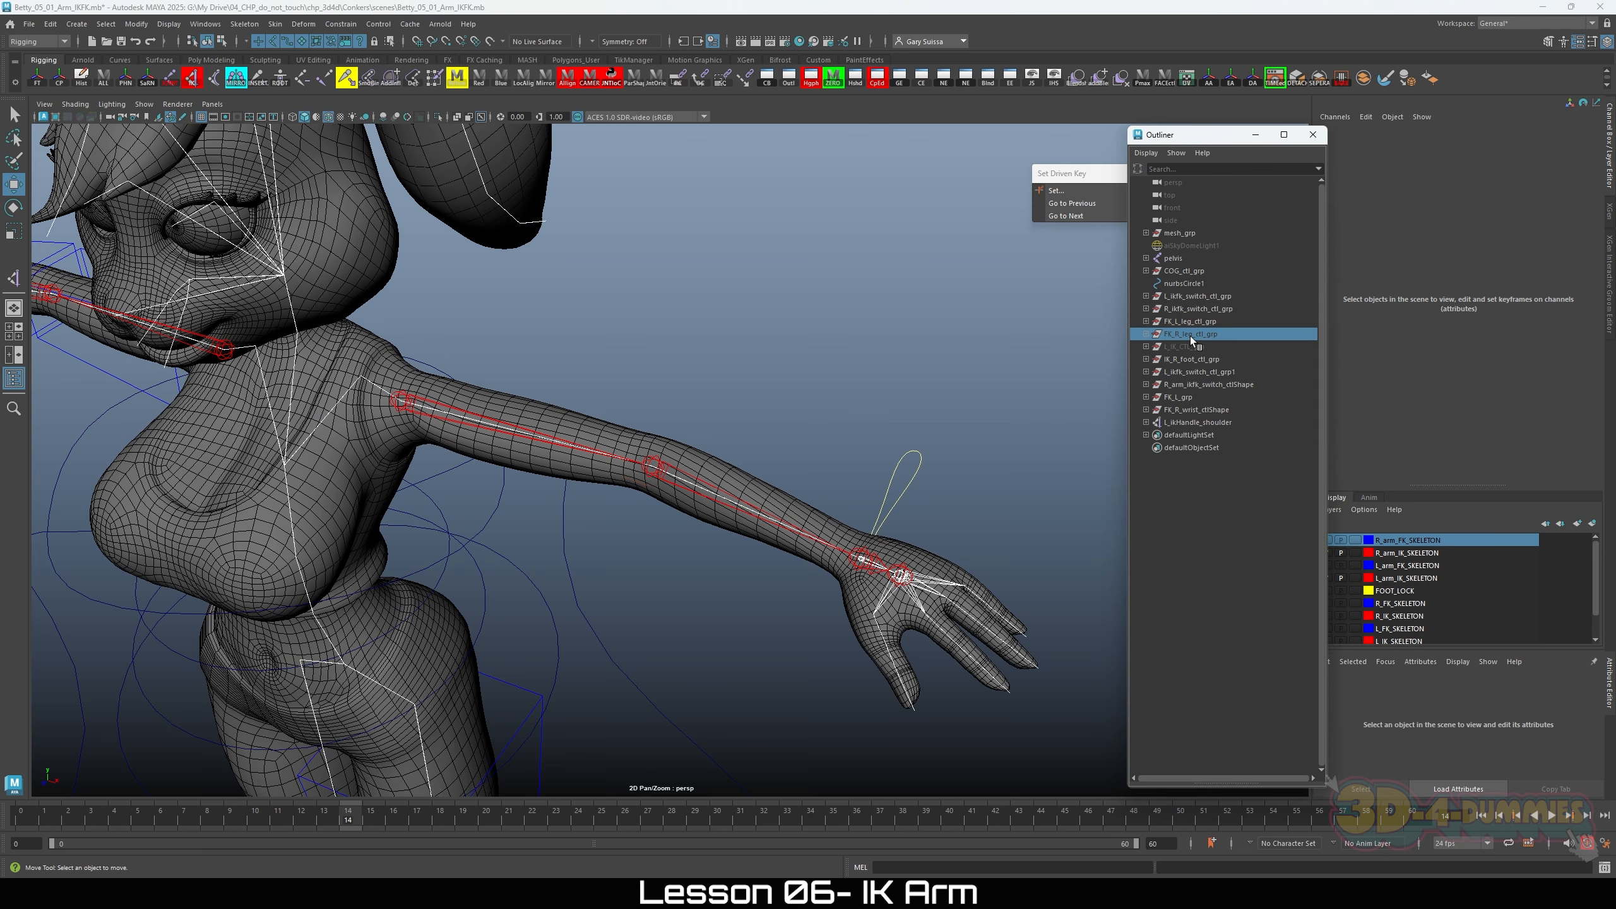
click(1183, 397)
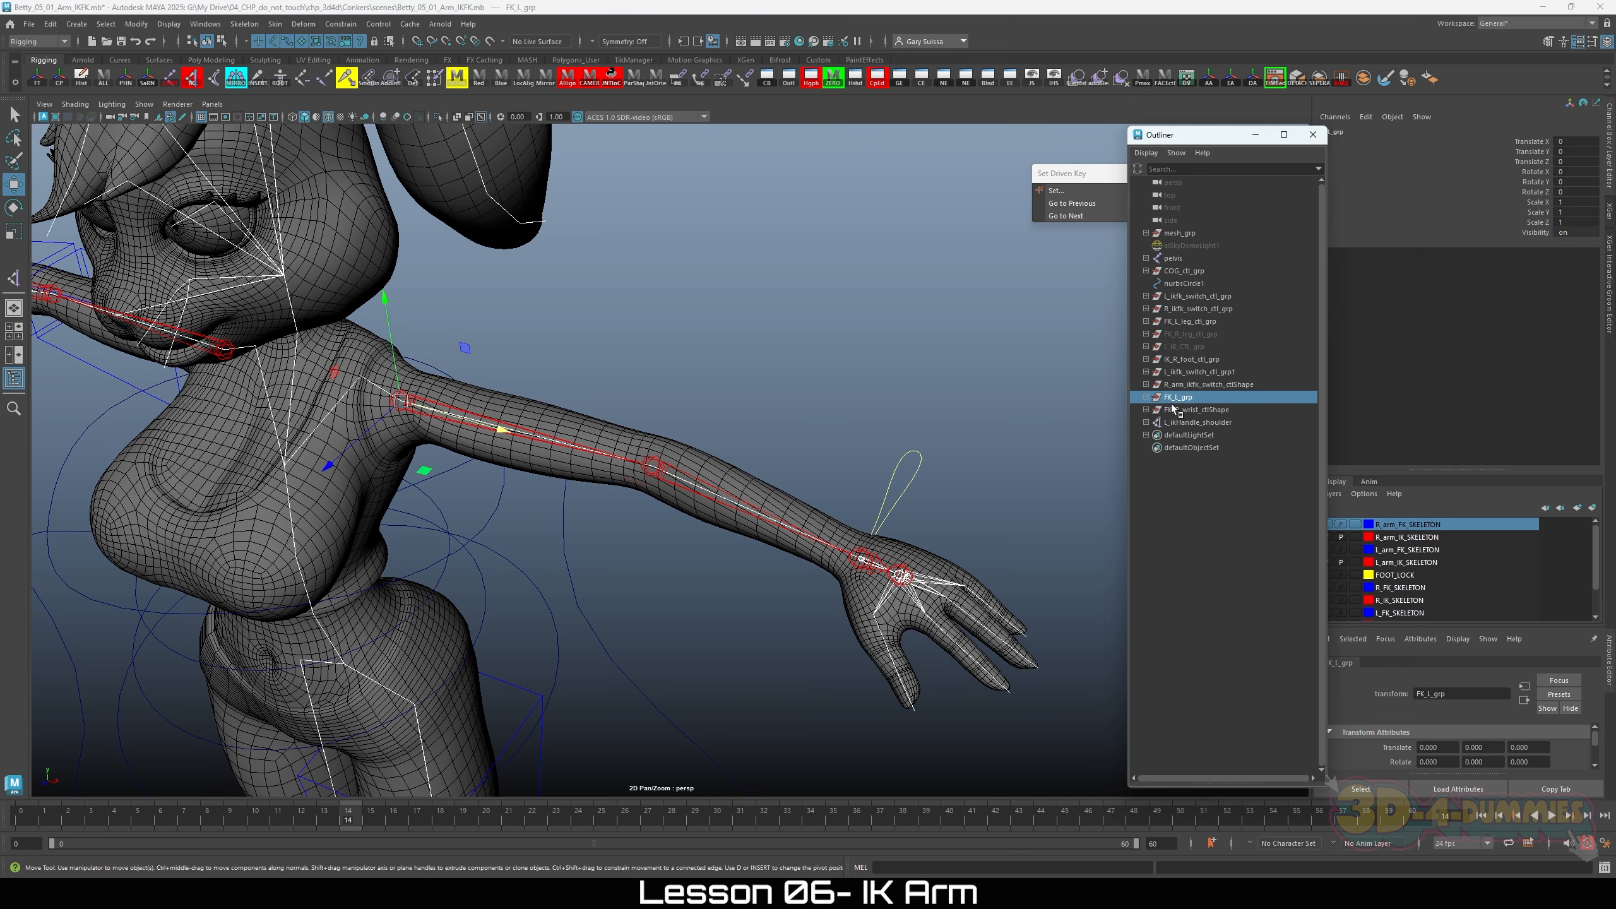
click(1147, 397)
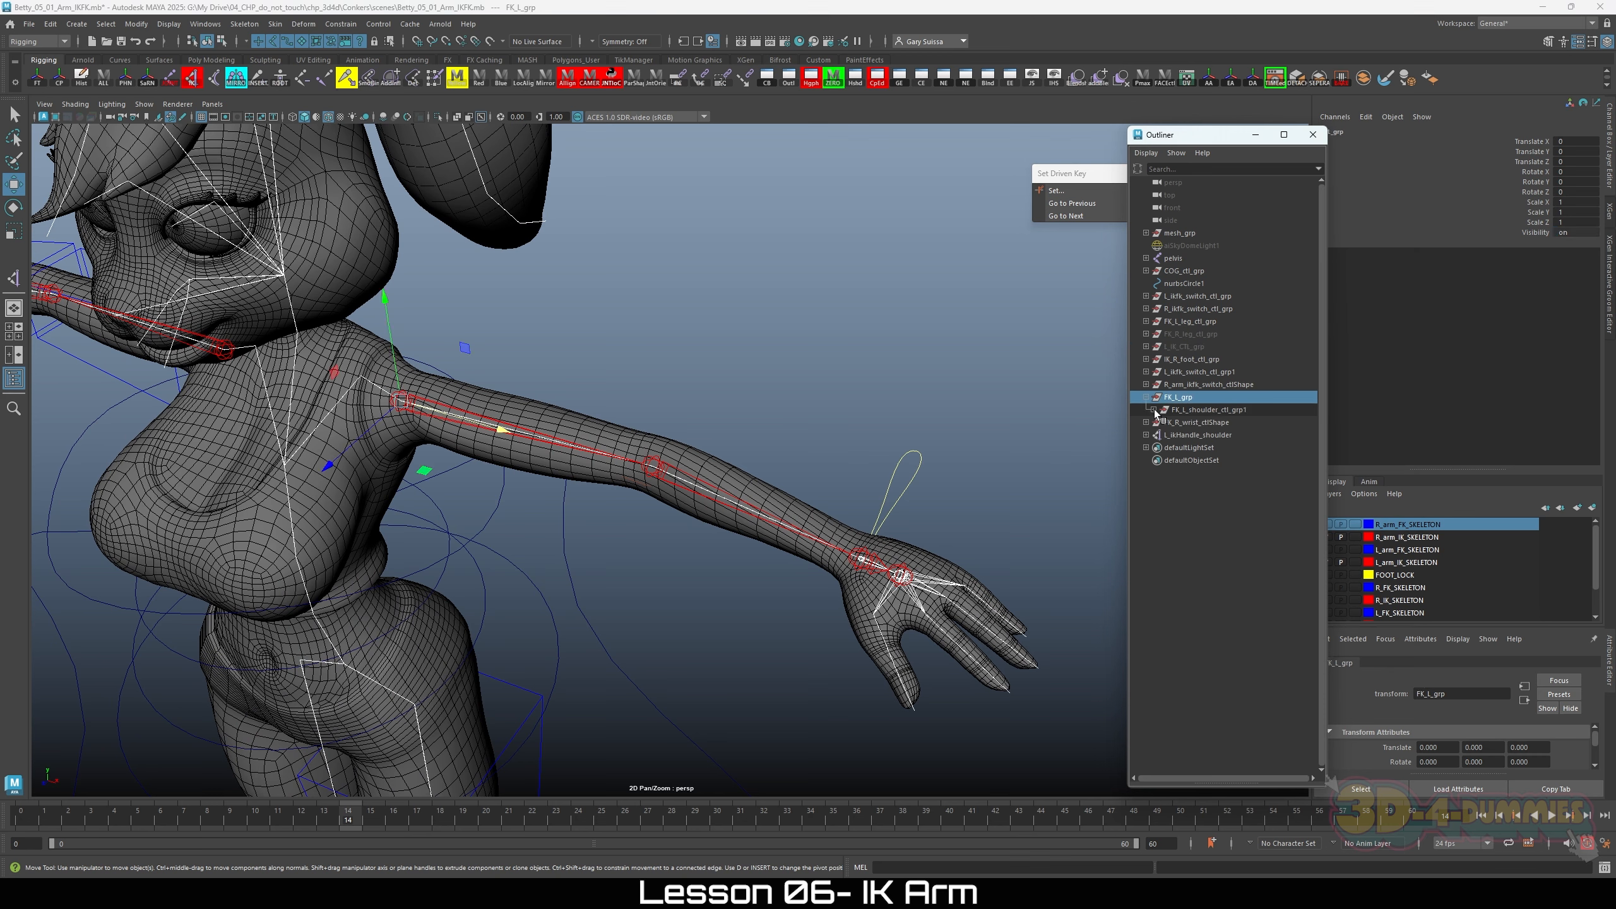
click(1154, 411)
click(1206, 425)
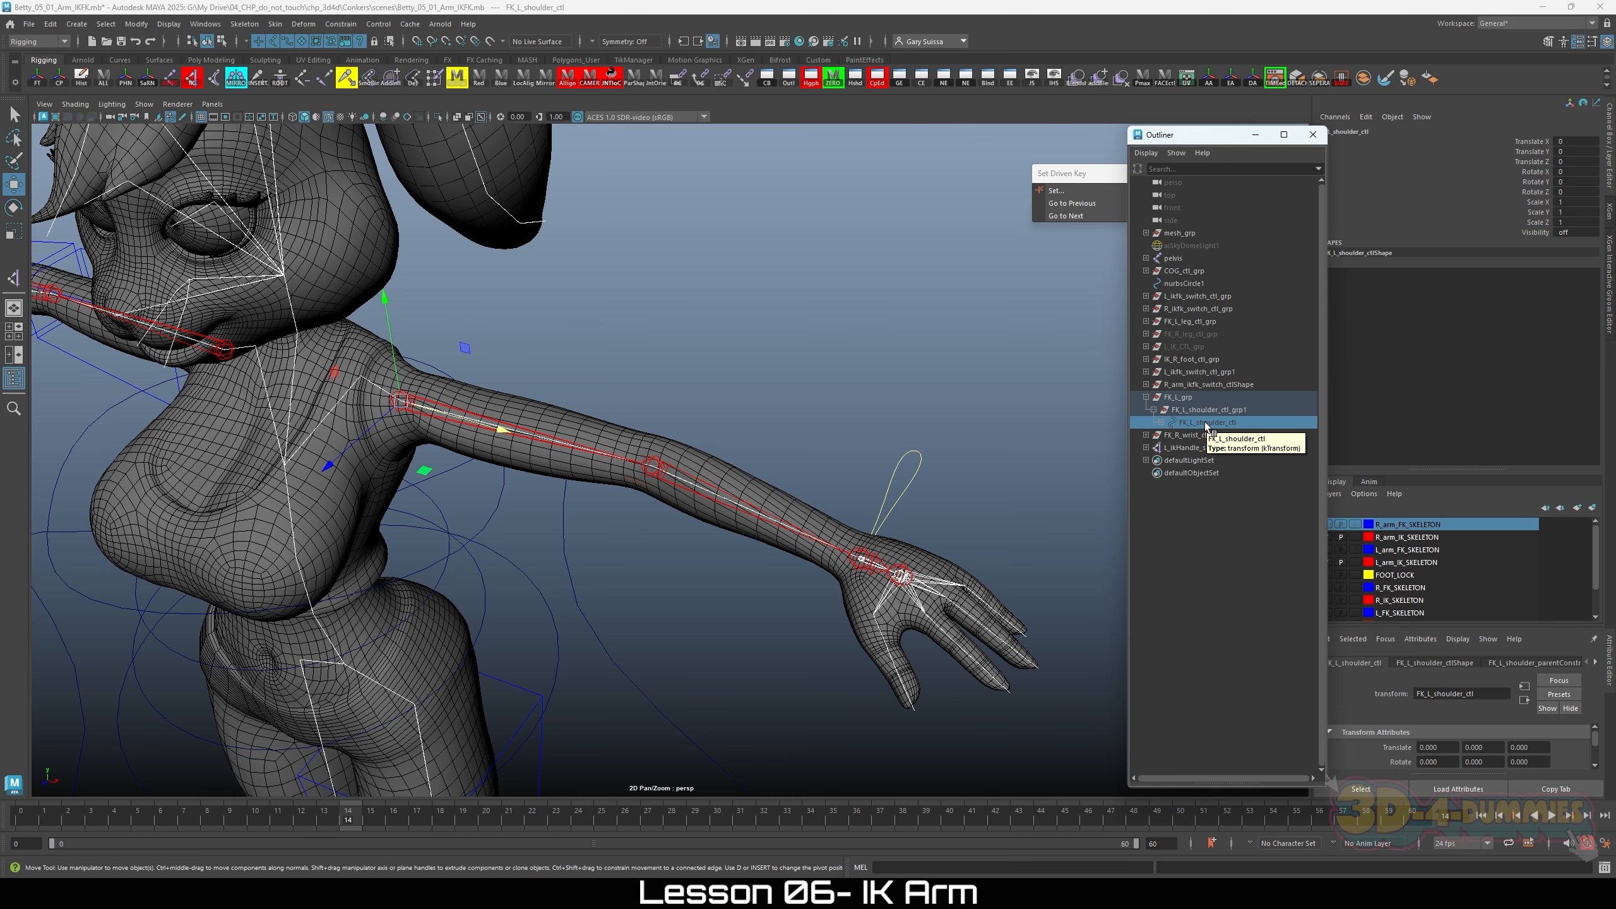
key(shift+h)
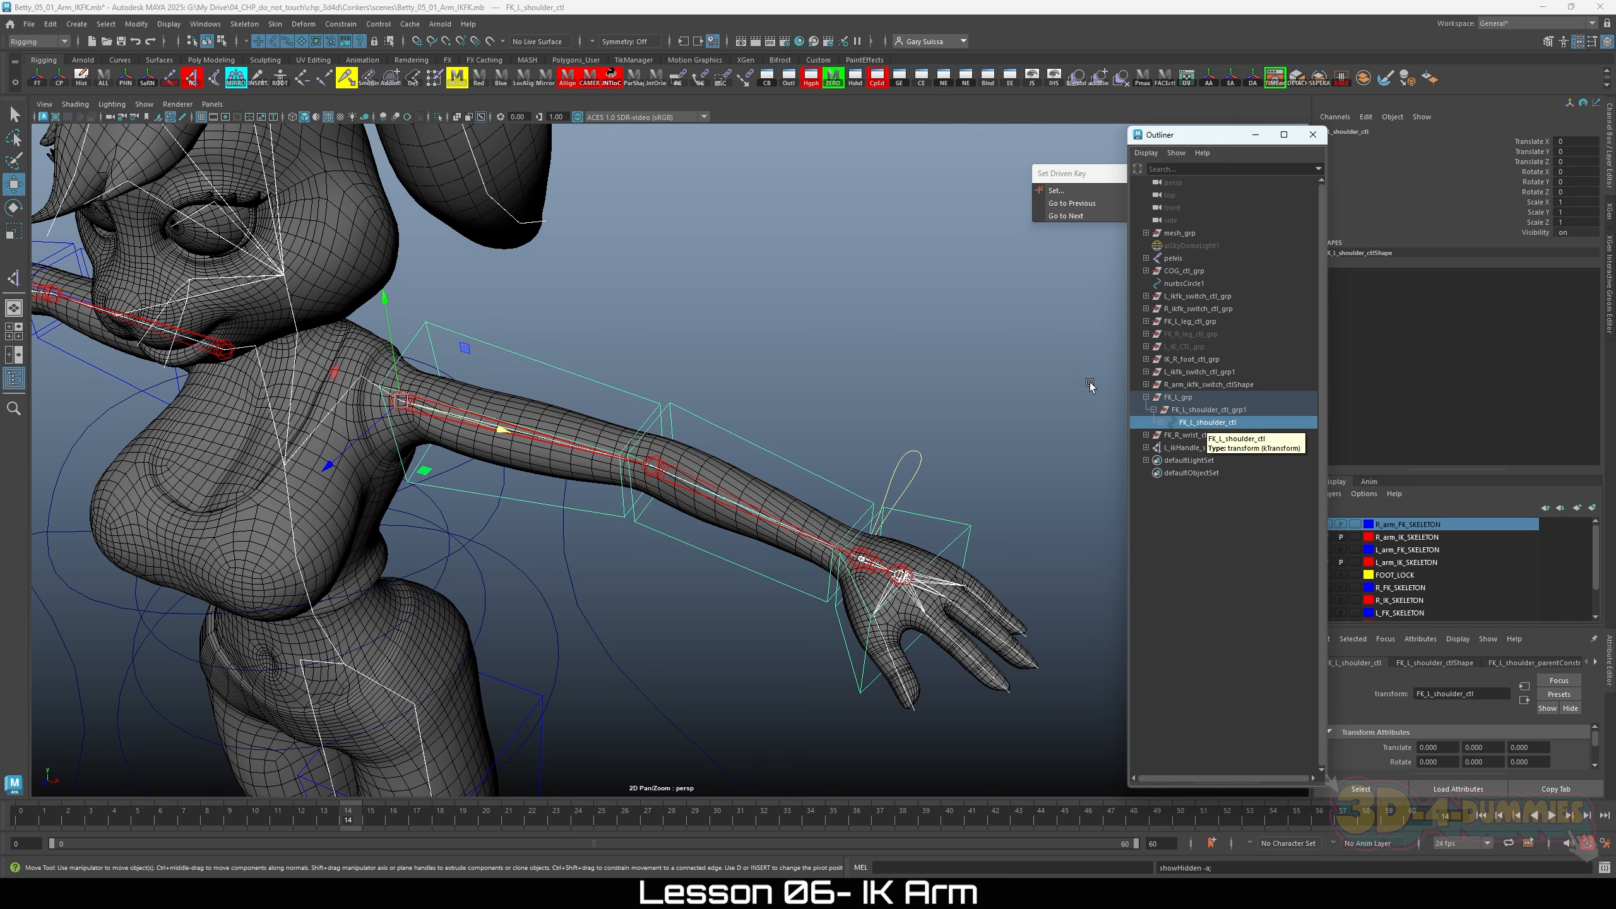
Step: Rename the FK_L_grp group as FK_L_arm_grp
double_click(1184, 398)
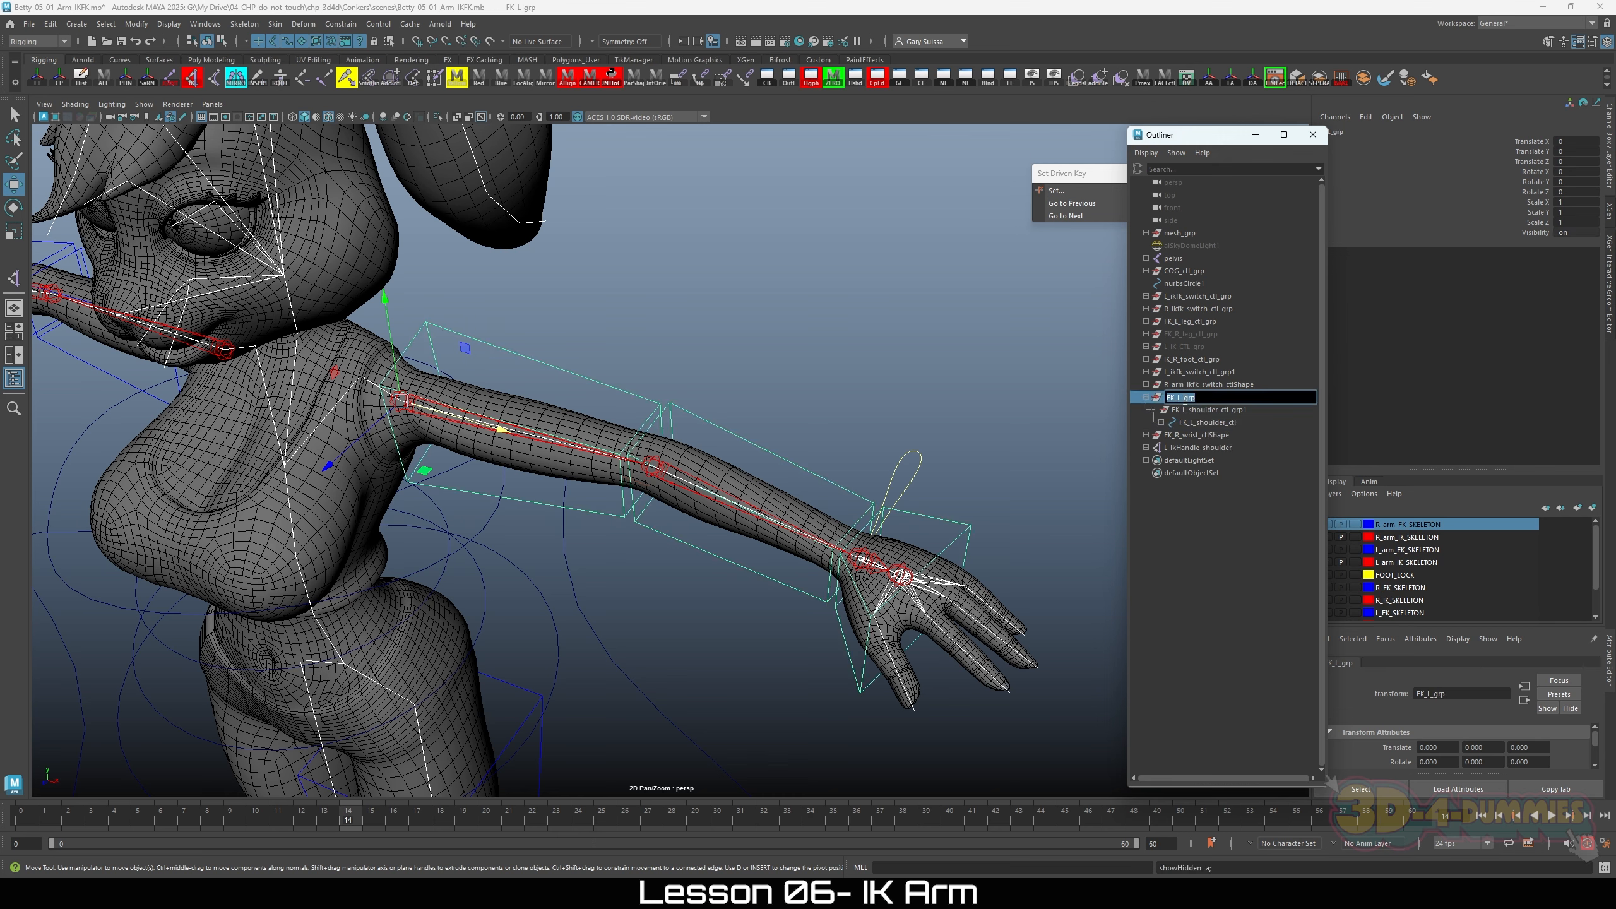
click(1185, 399)
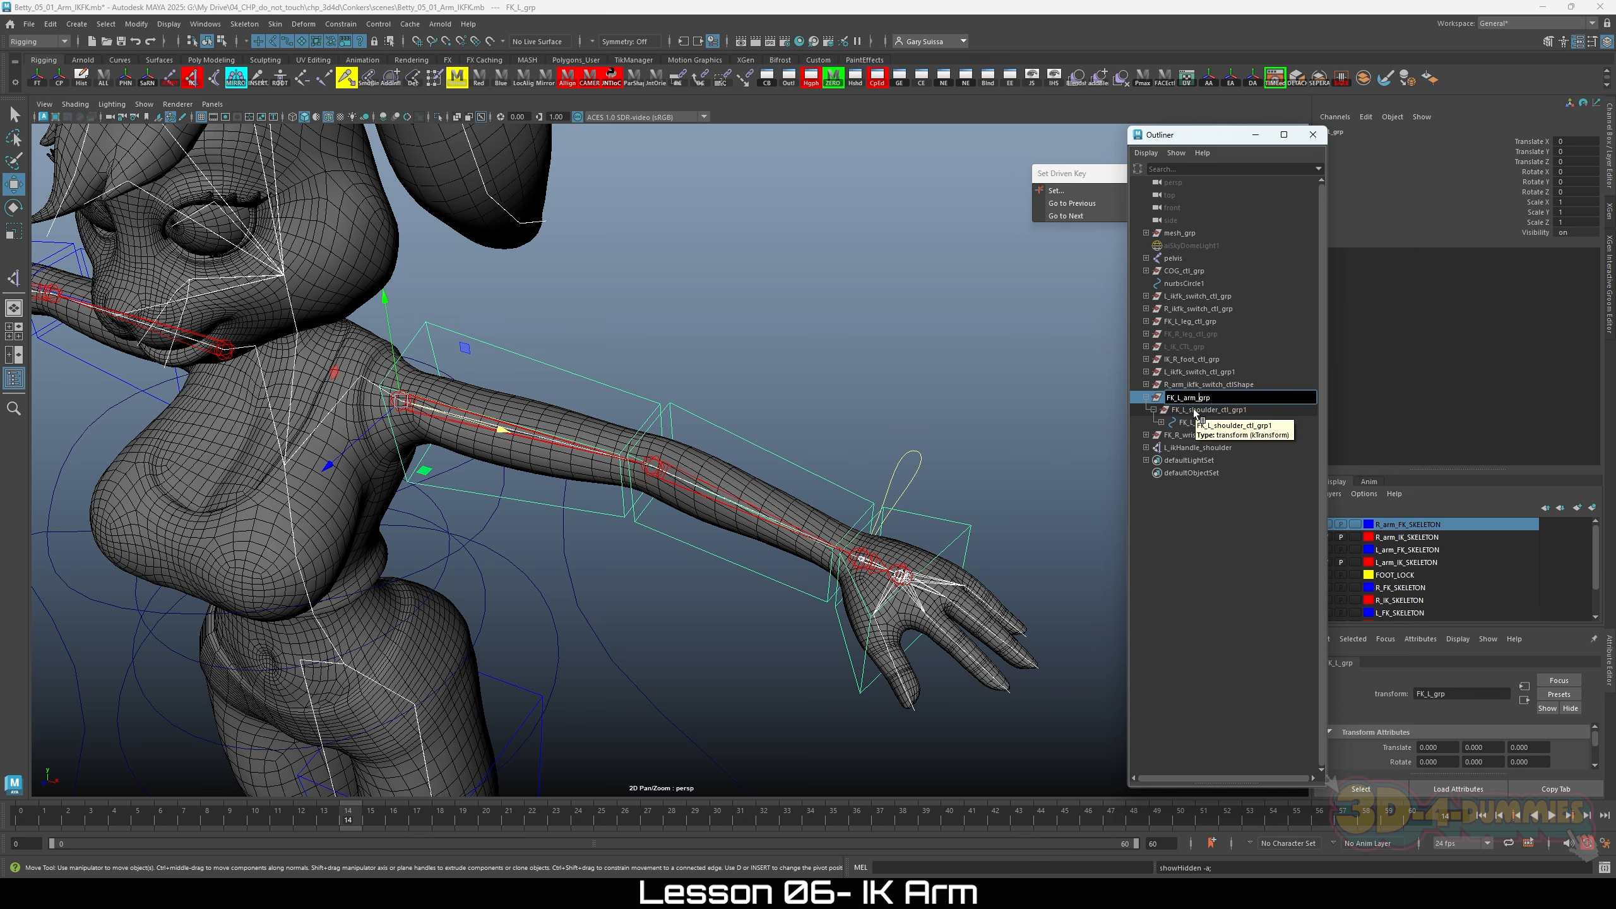
key(Return)
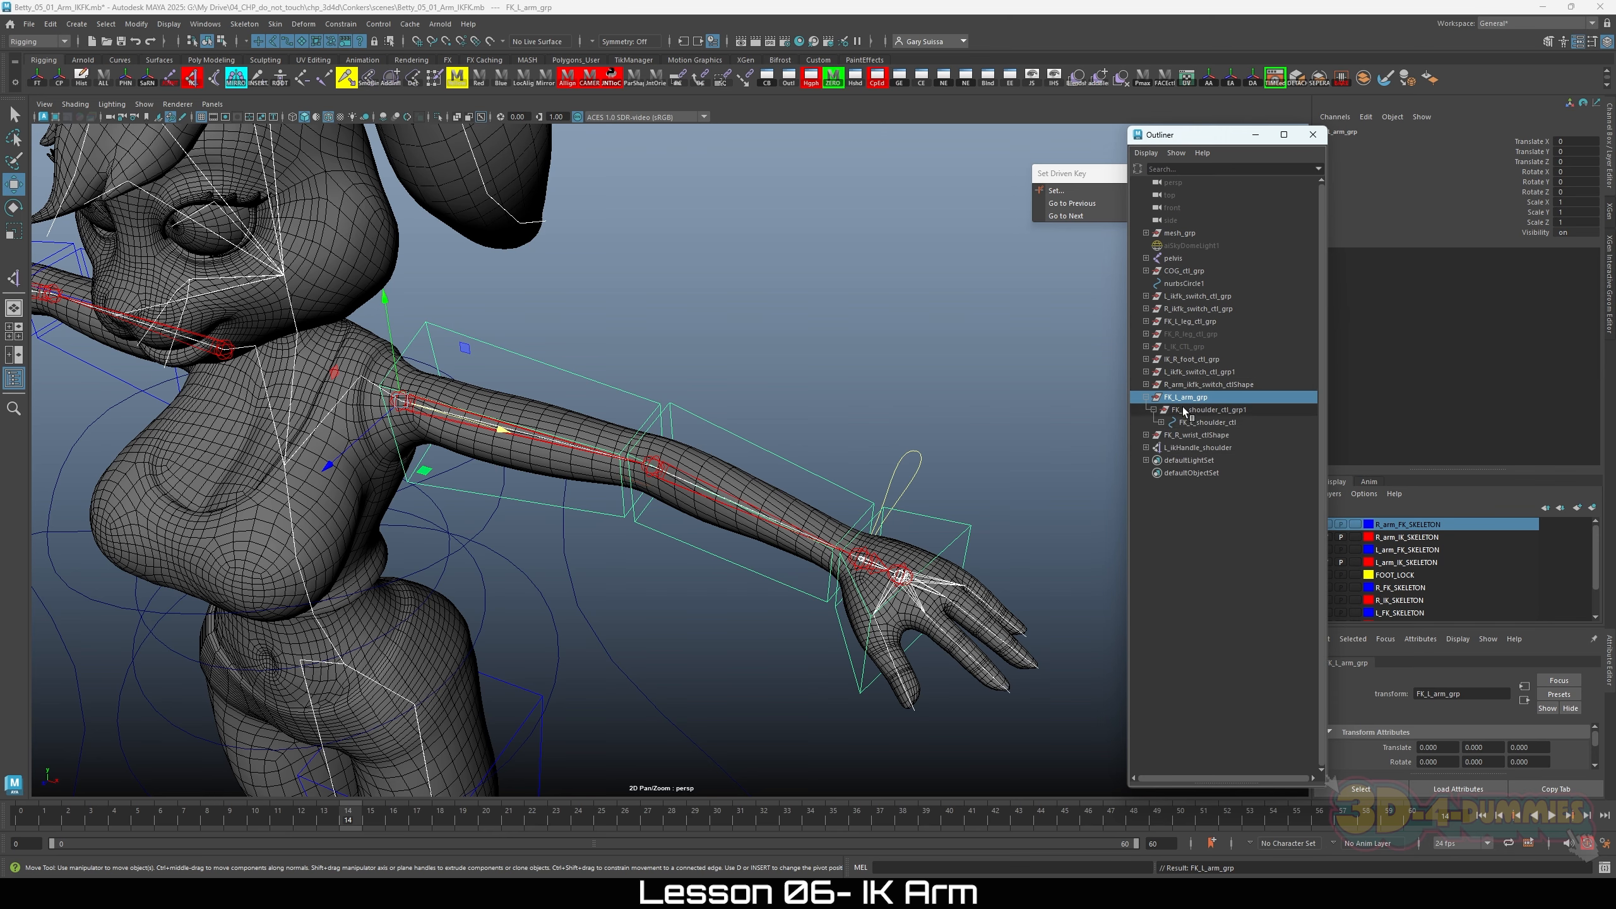
Step: Identify the right arm's top FK control group, FK_R_wrist_ctlShape, and rename it as FK_R_arm_ctl_grp
scroll(375, 532, down, 3)
alt+middle_drag(376, 532, 602, 542)
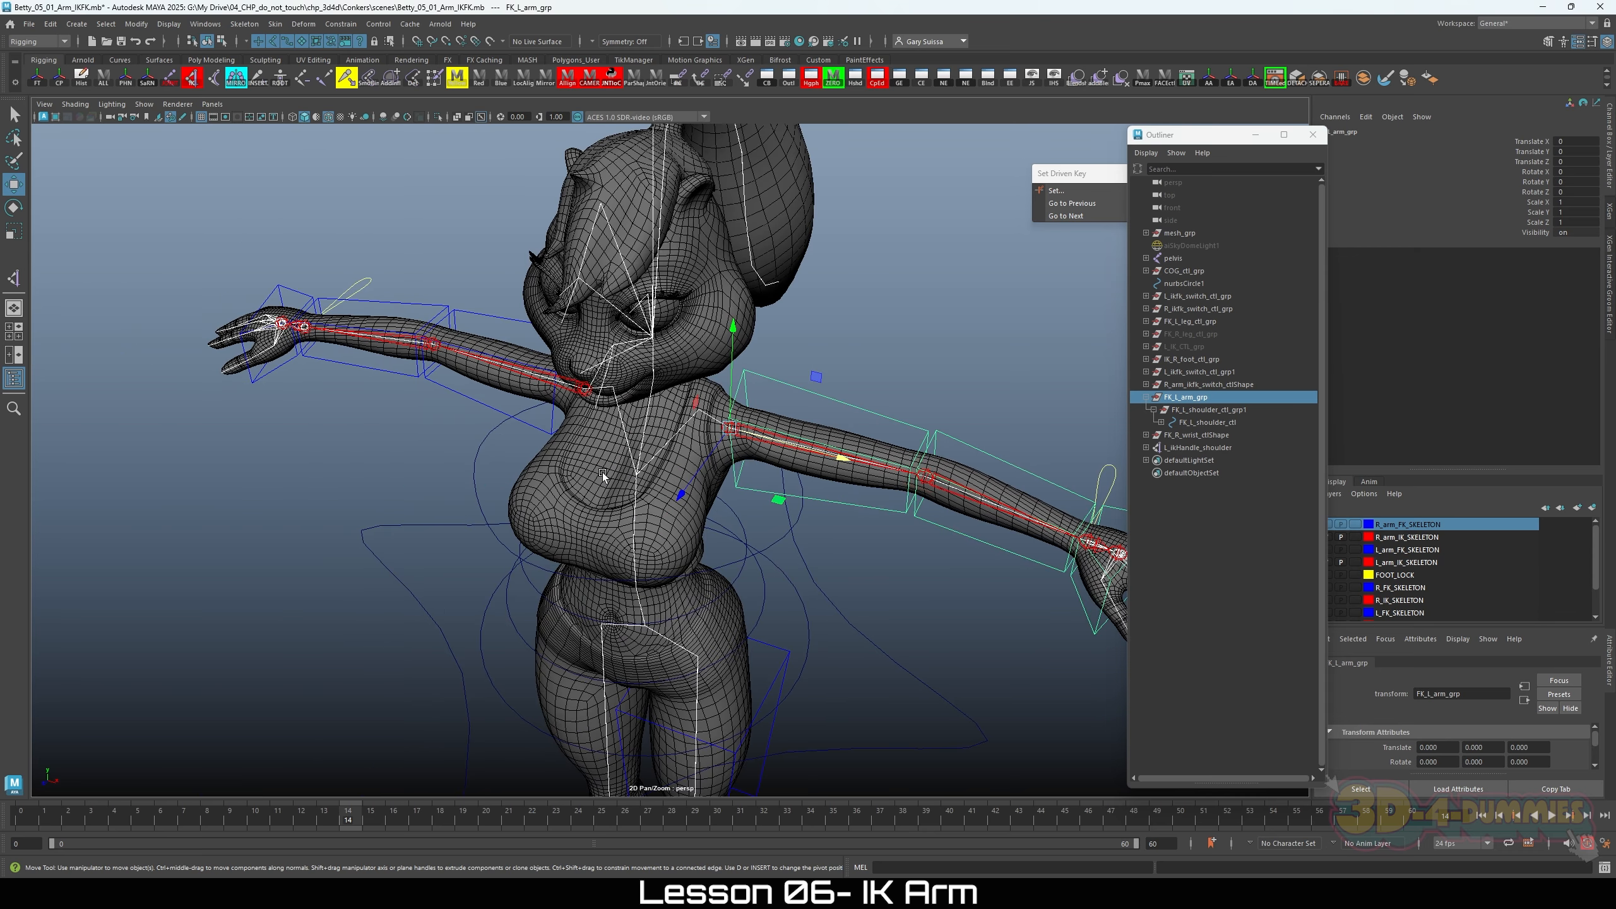
click(479, 412)
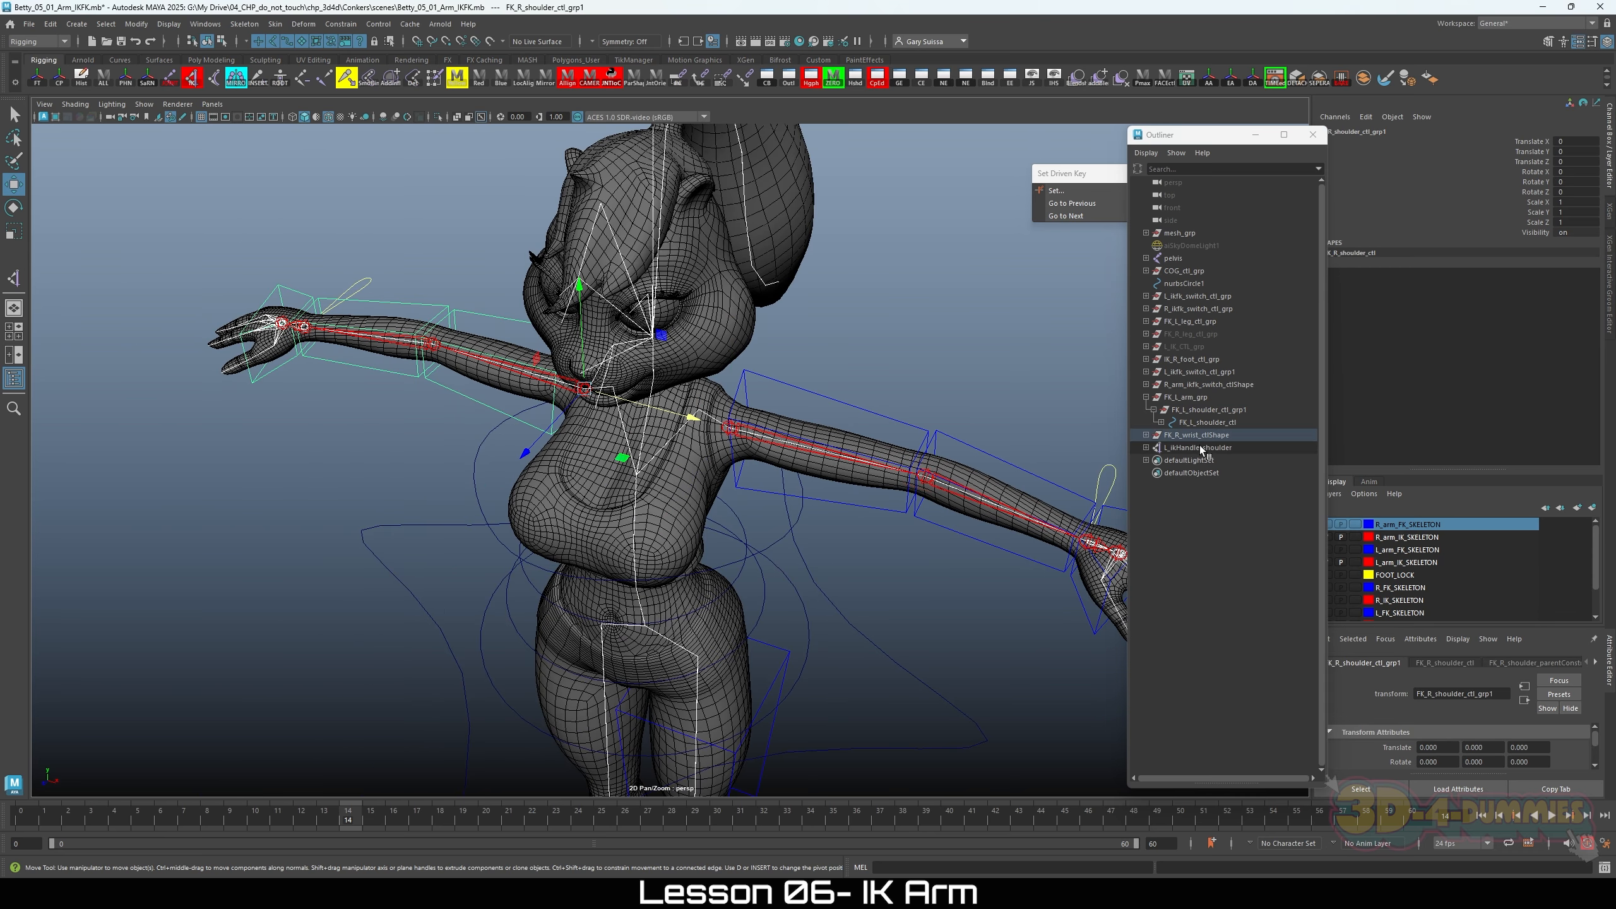
click(472, 405)
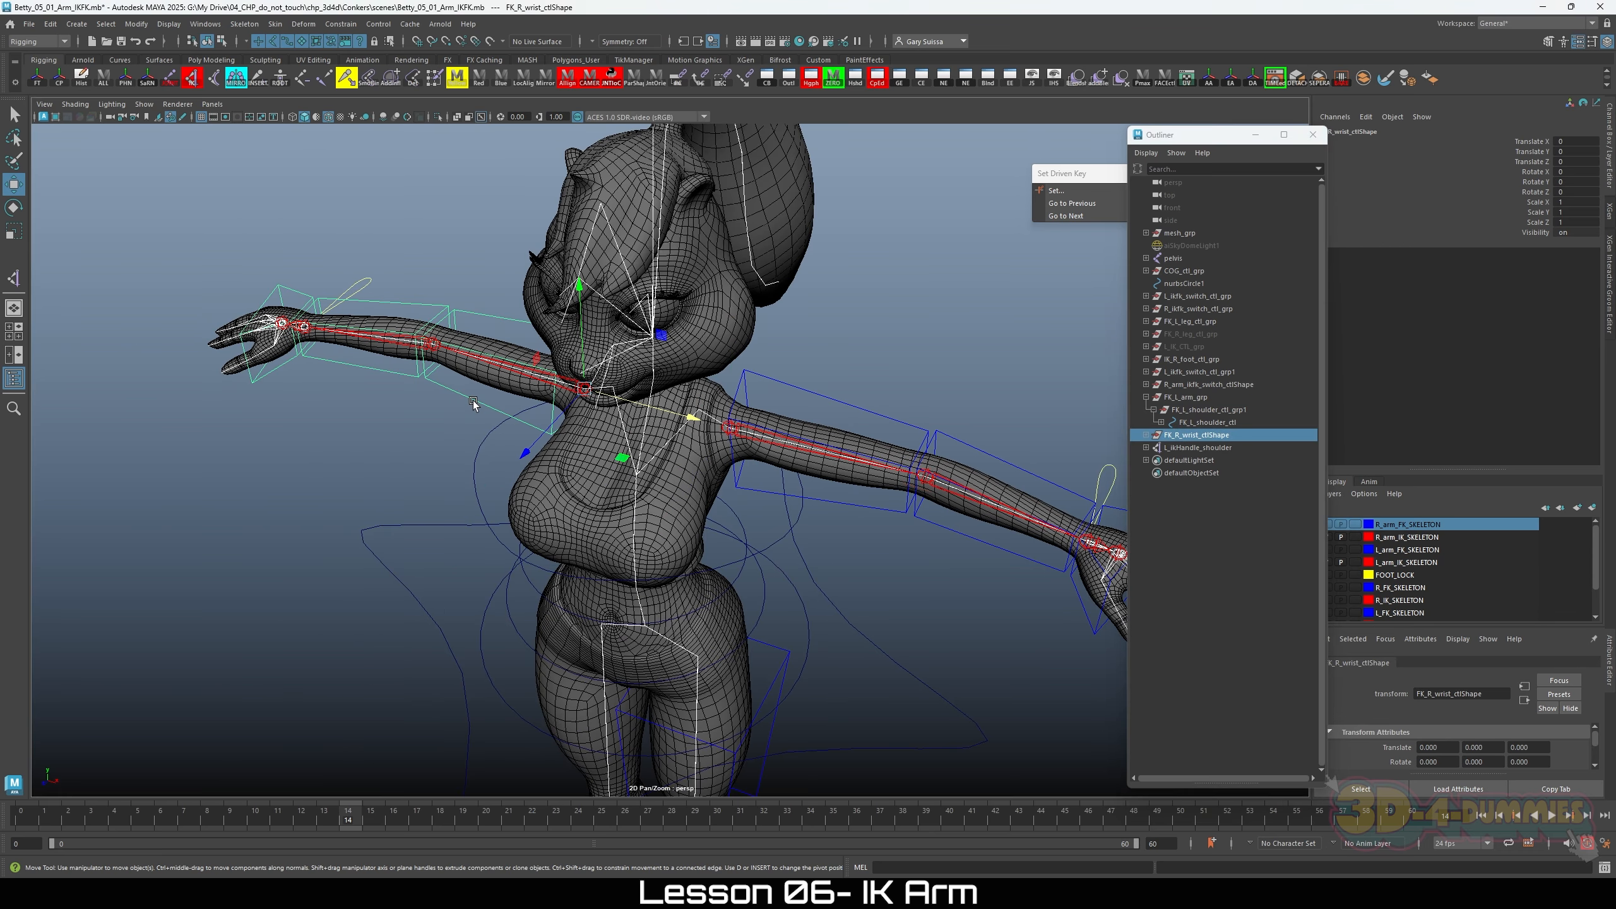
click(1212, 435)
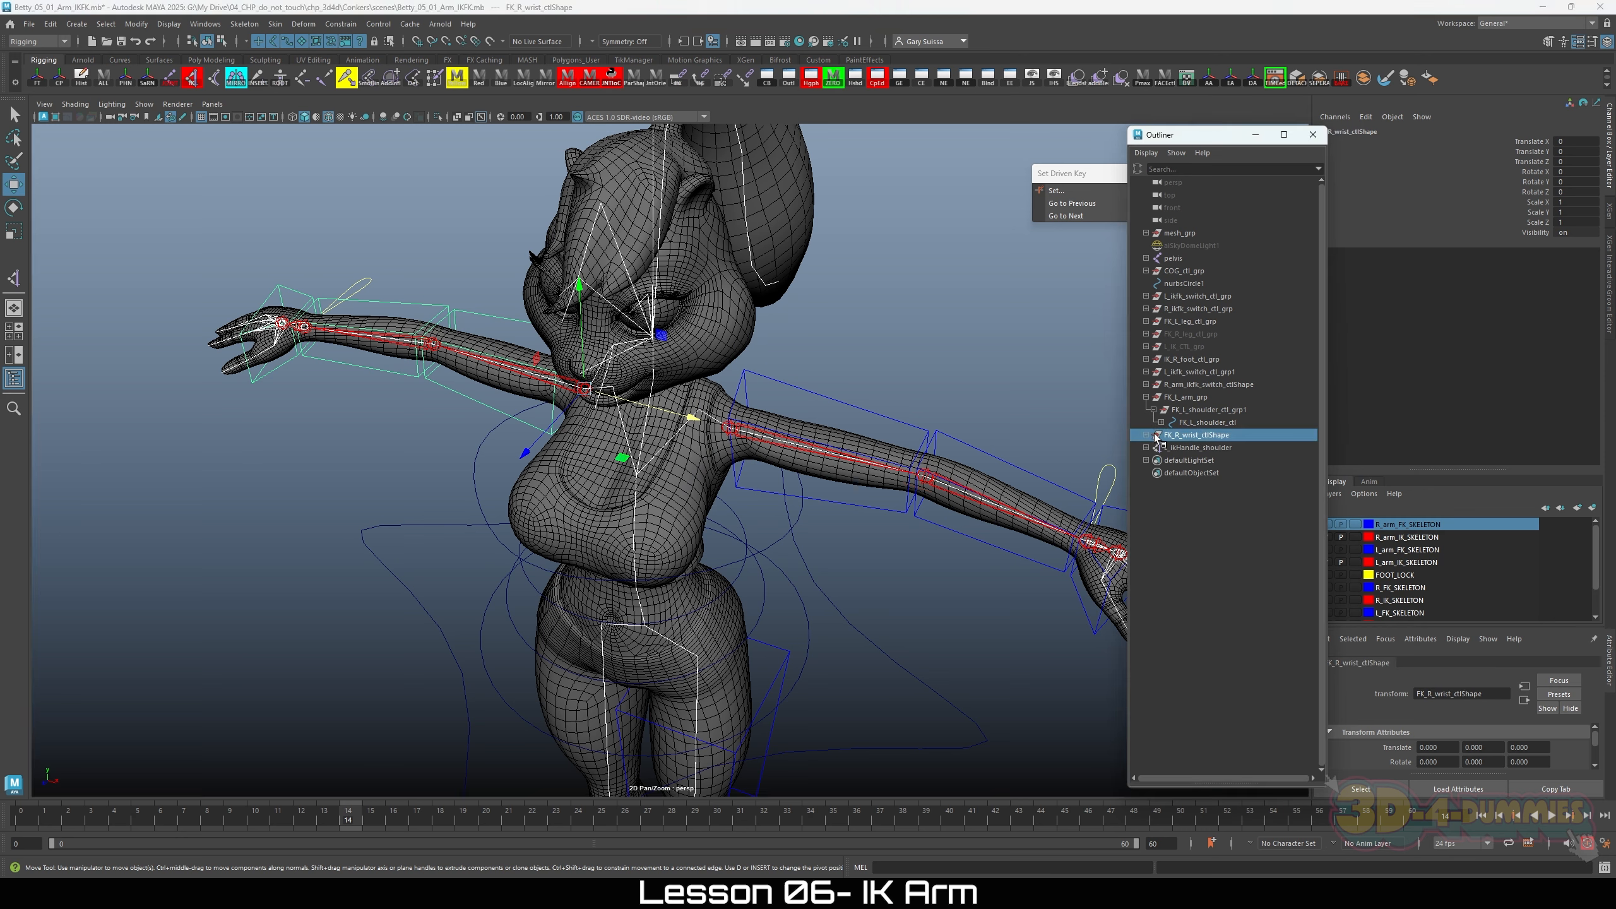
click(1147, 435)
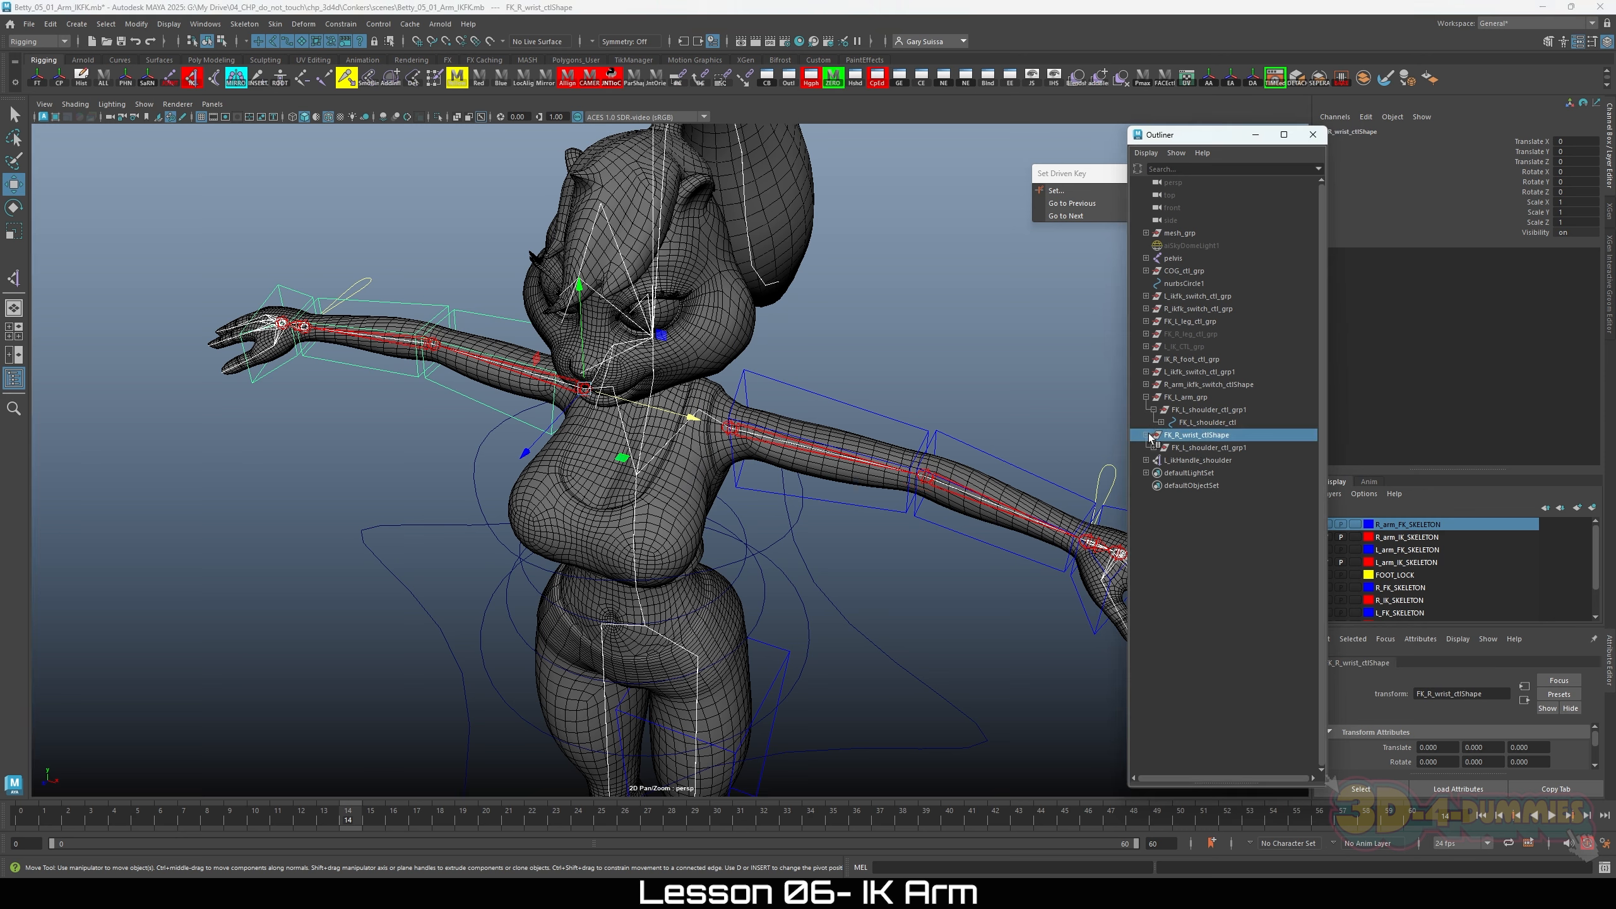
double_click(1185, 439)
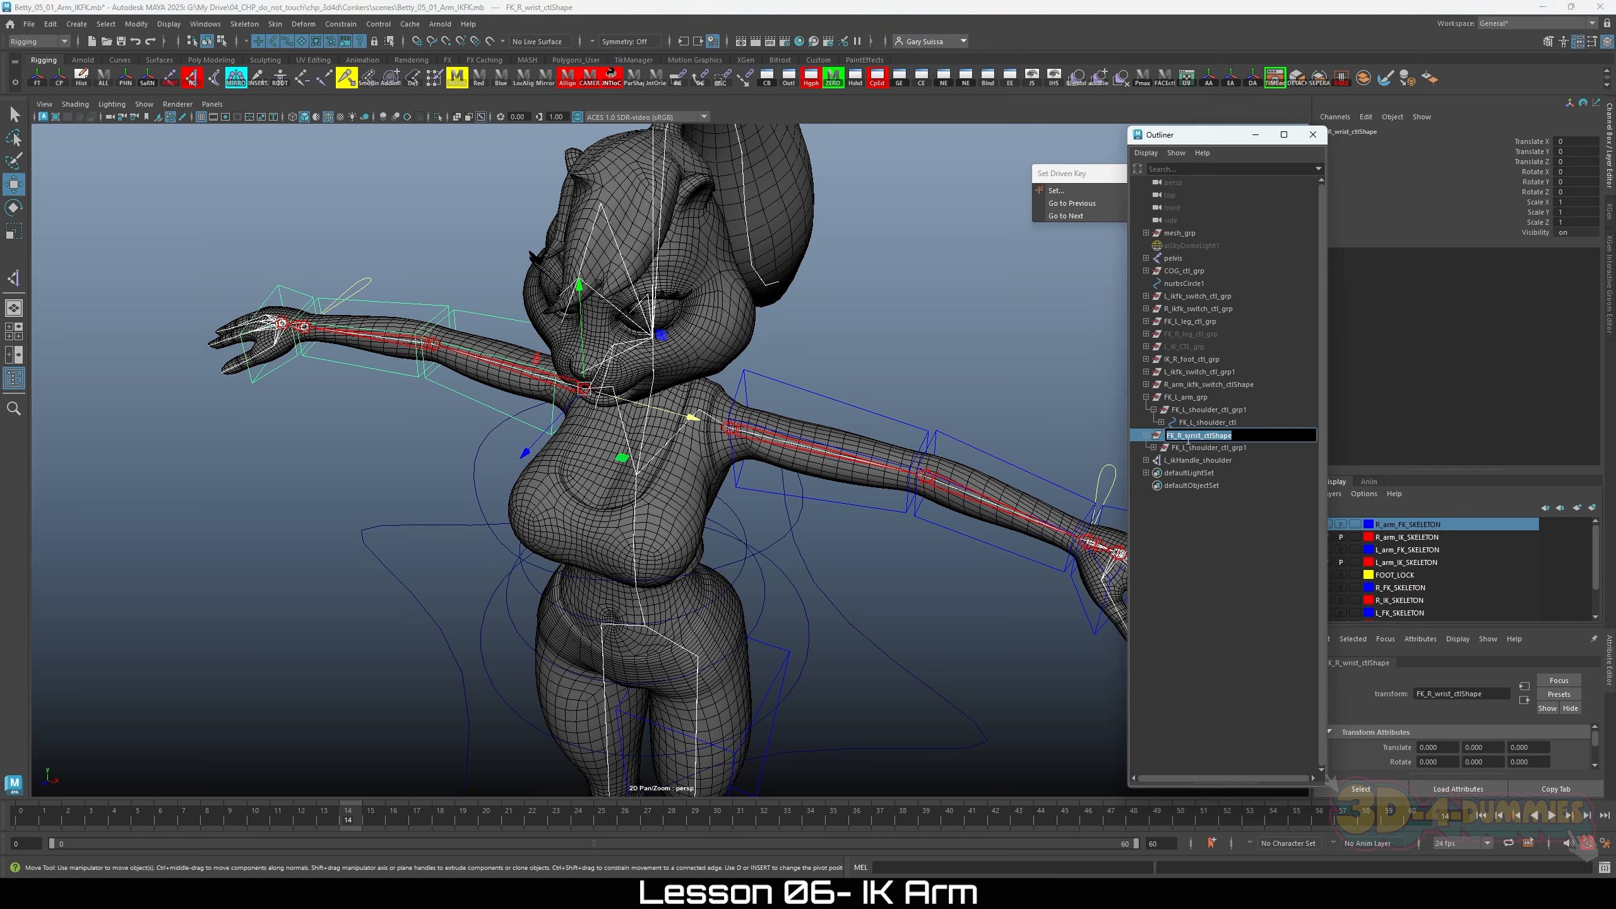
drag(1185, 438, 1234, 437)
text(arm ctl)
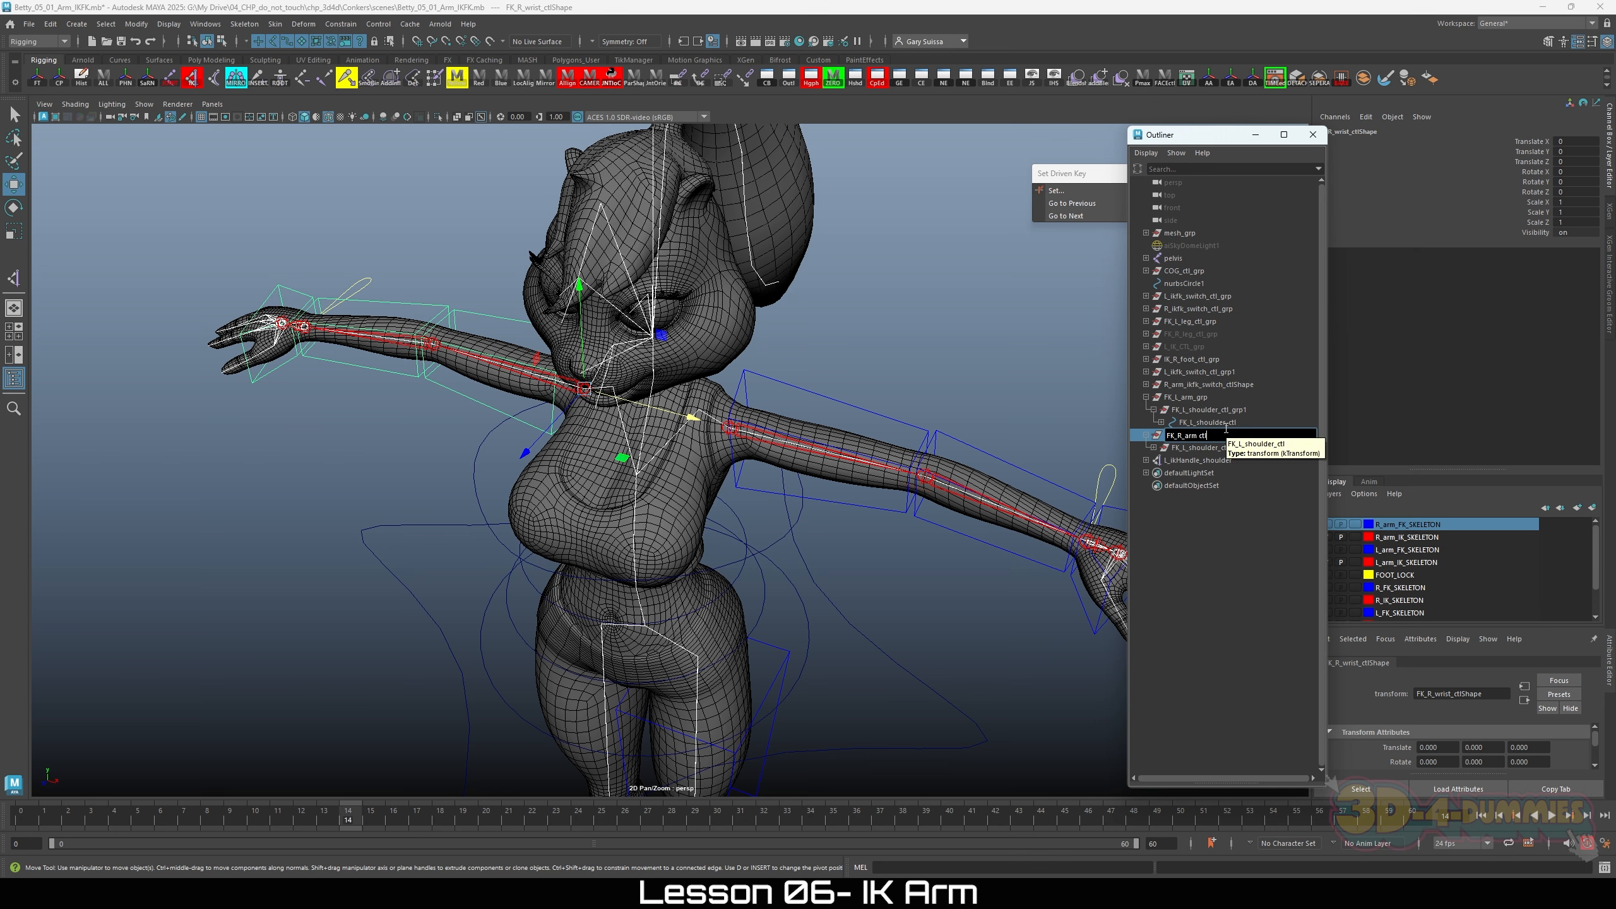
text(m_ctl_grp)
key(Return)
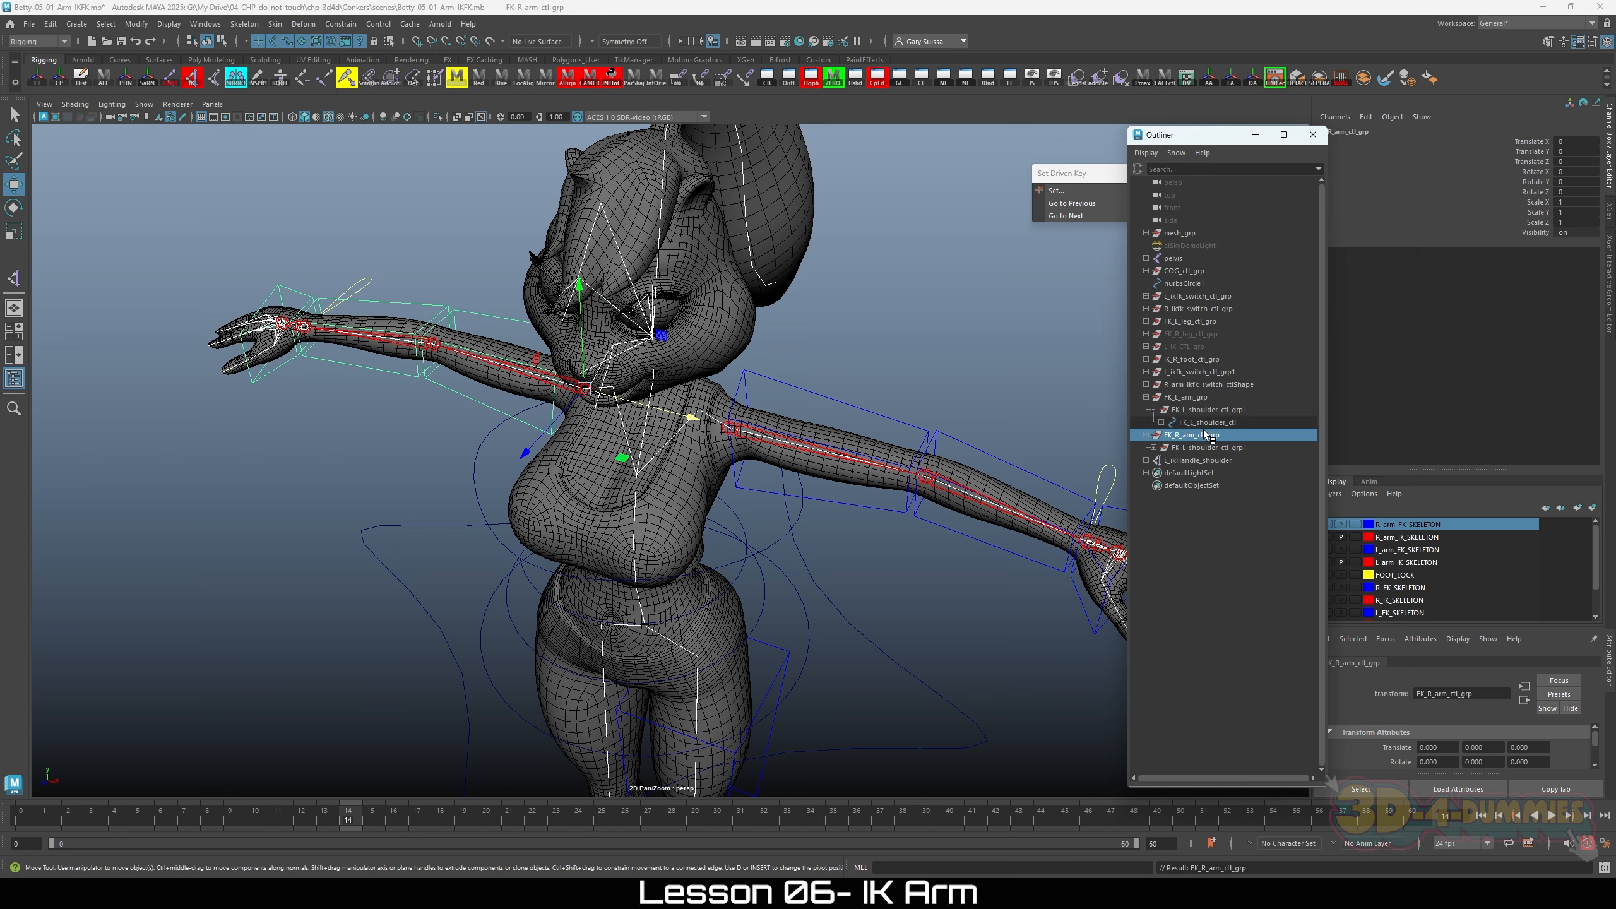
Step: Rename the right arm's top FK control group as FK_R_arm_grp to match the left arm's naming
double_click(1208, 439)
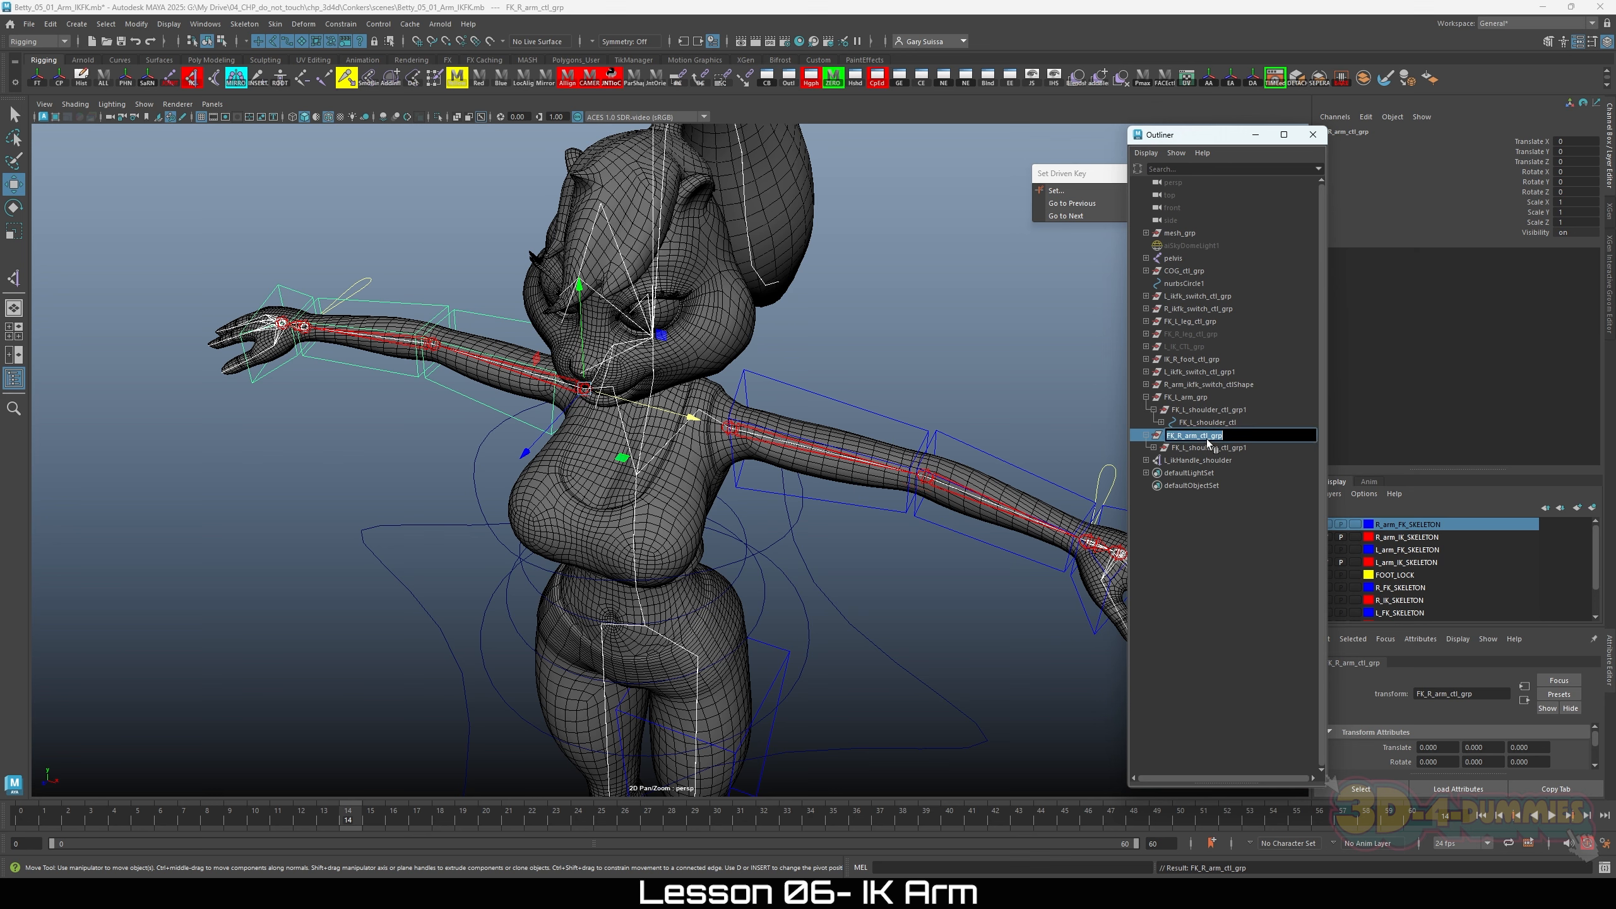
click(1214, 437)
key(Return)
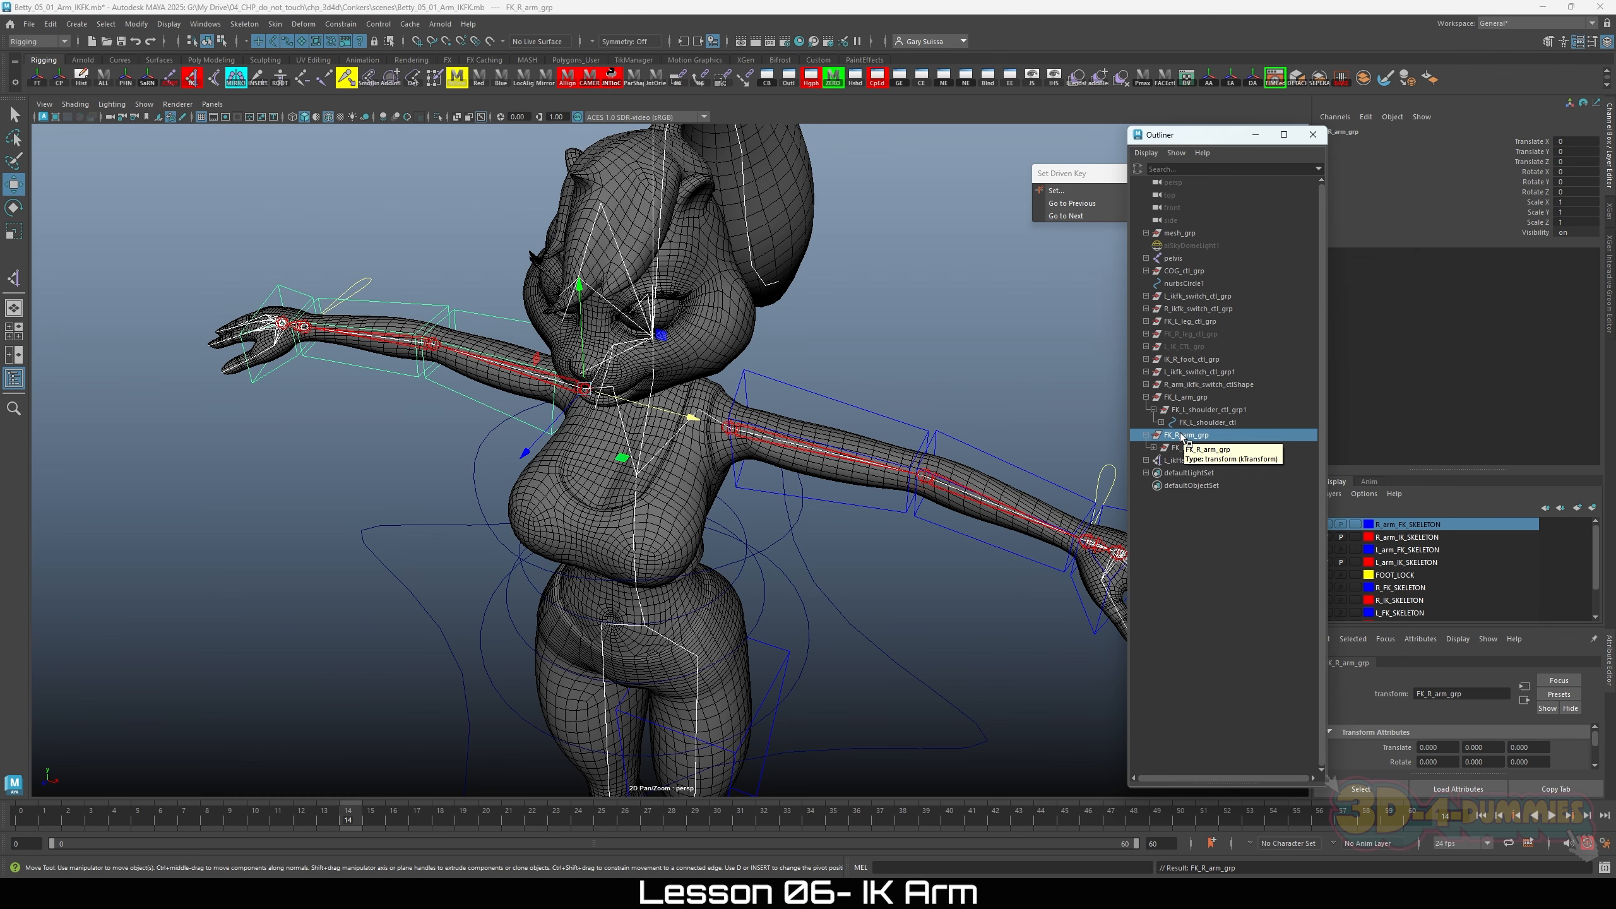
Step: Duplicate the left wrist's FK control group, FK_L_wrist_ctl_grp, and unparent the copy to the top level of the hierarchy
key(f)
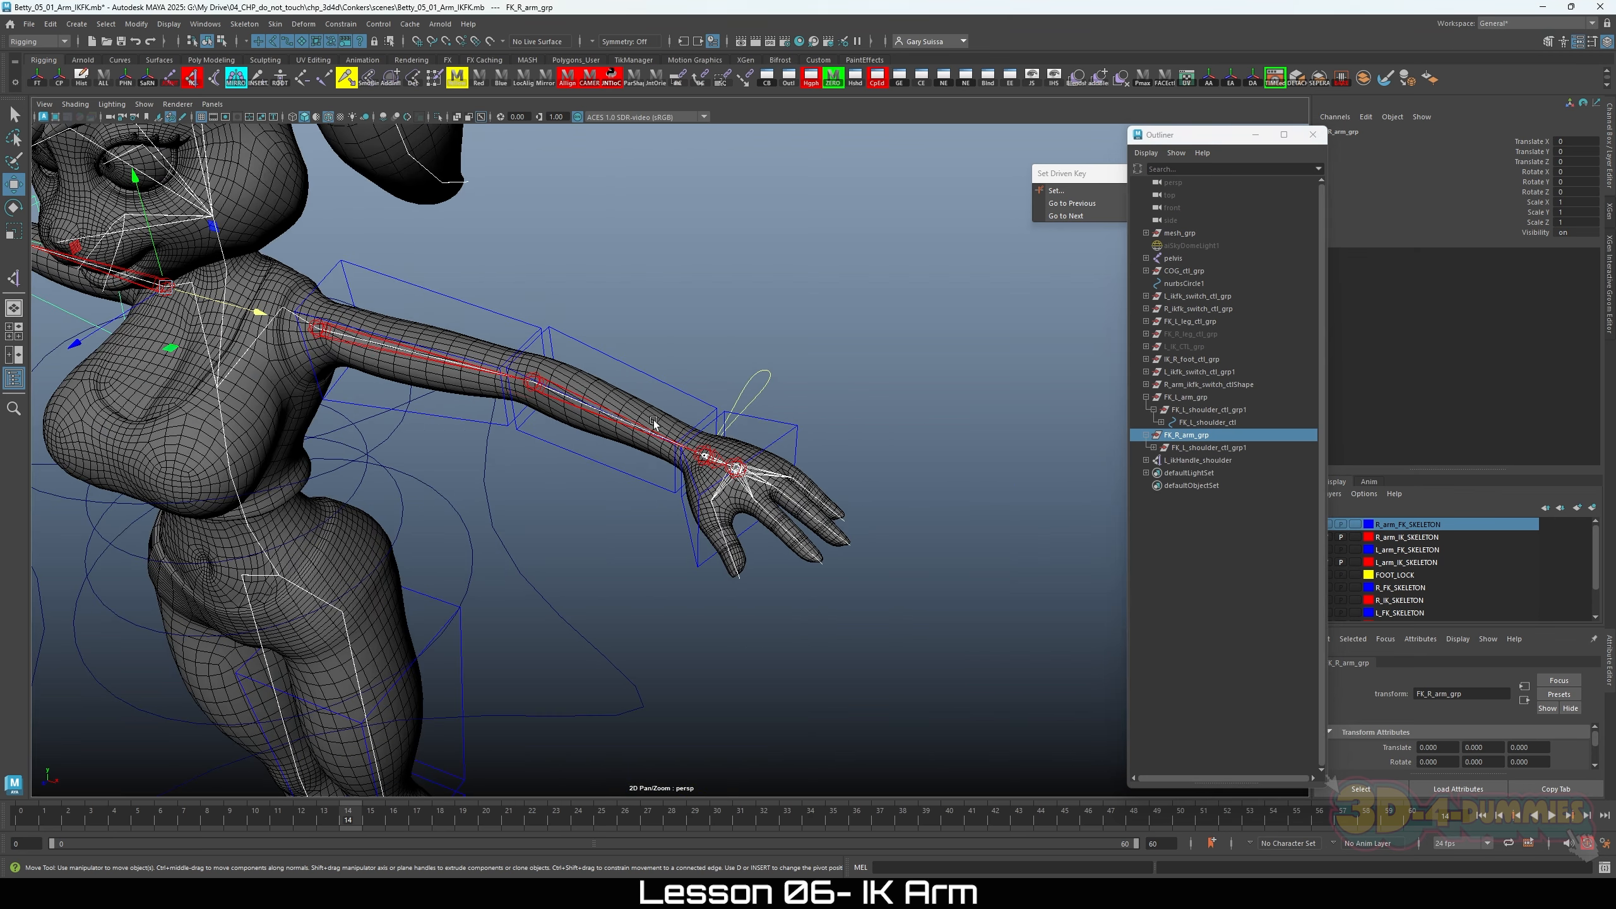
click(785, 433)
key(f)
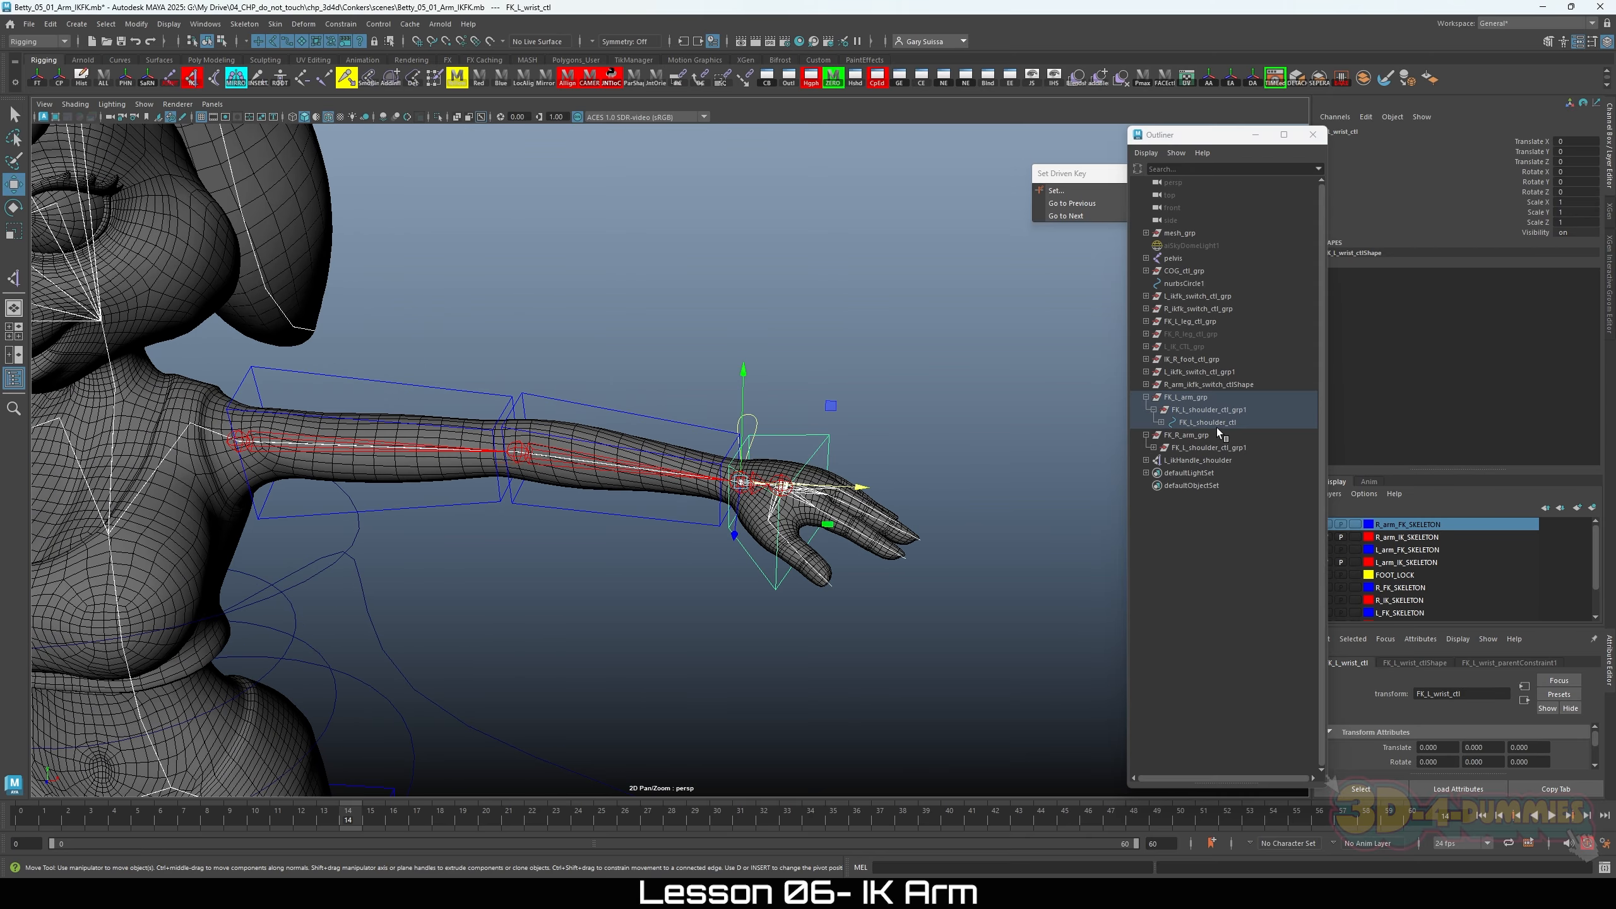
key(f)
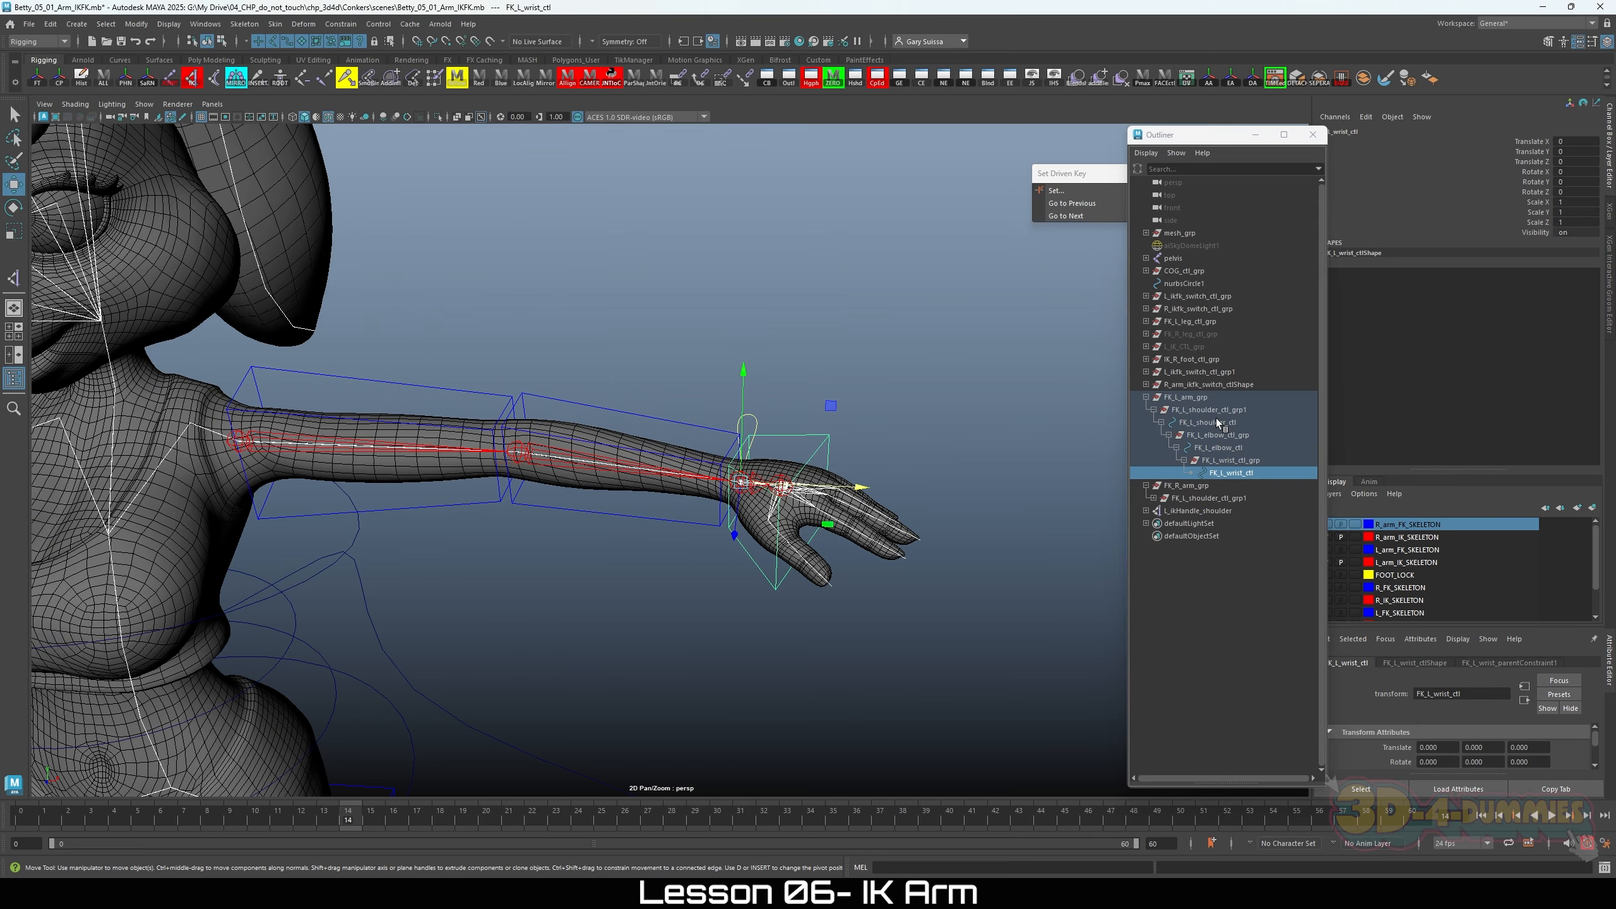
click(1225, 460)
key(f)
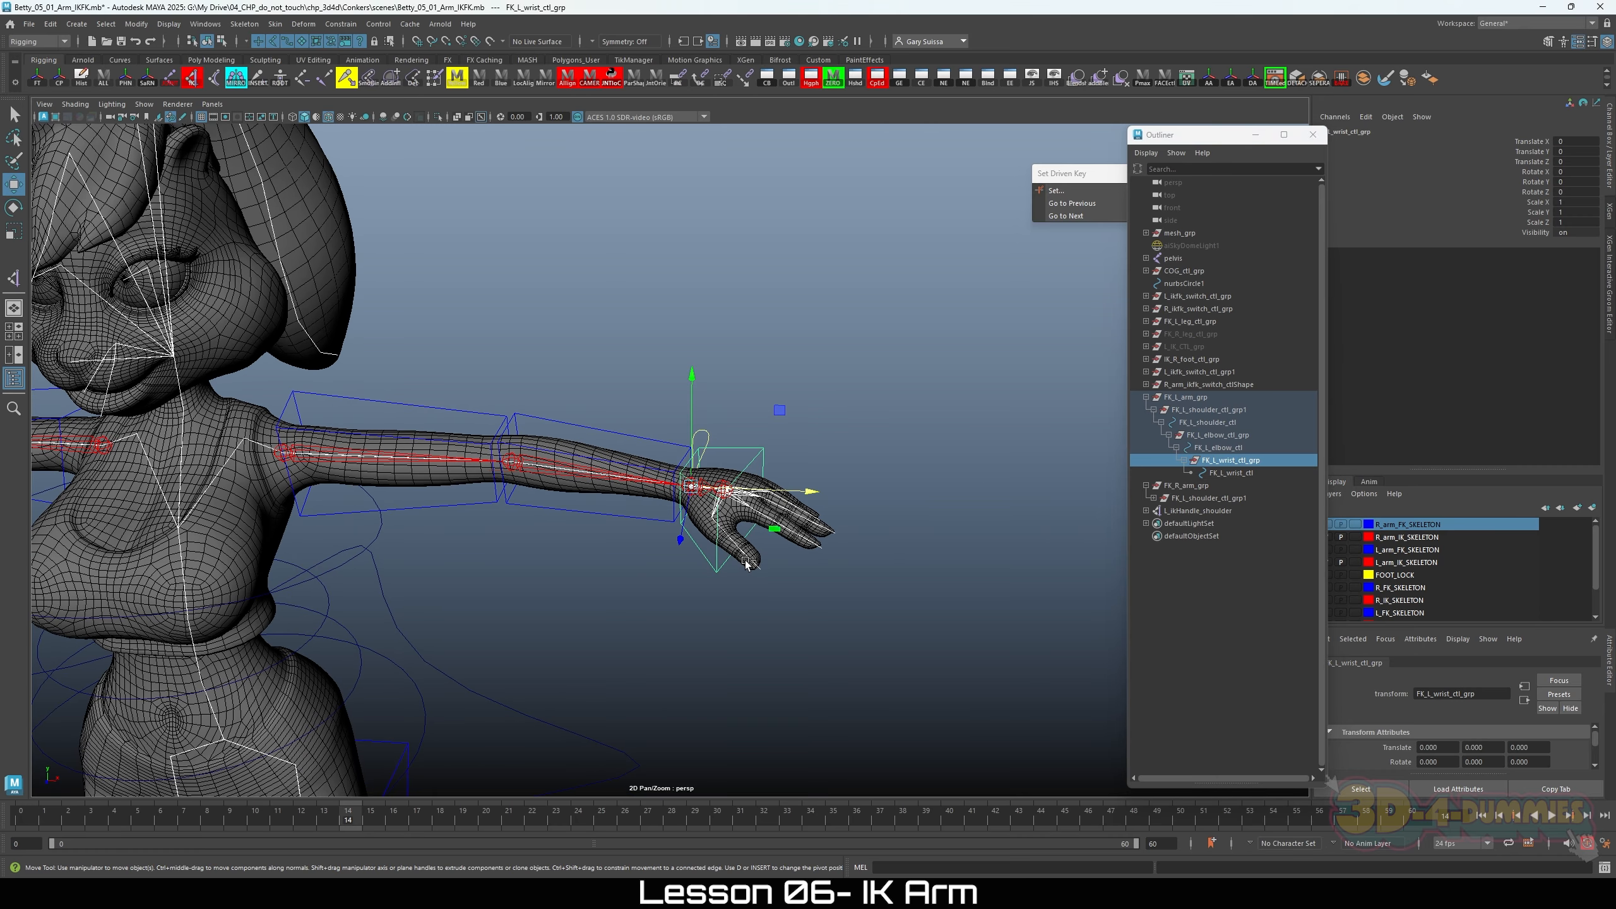
key(ctrl+d)
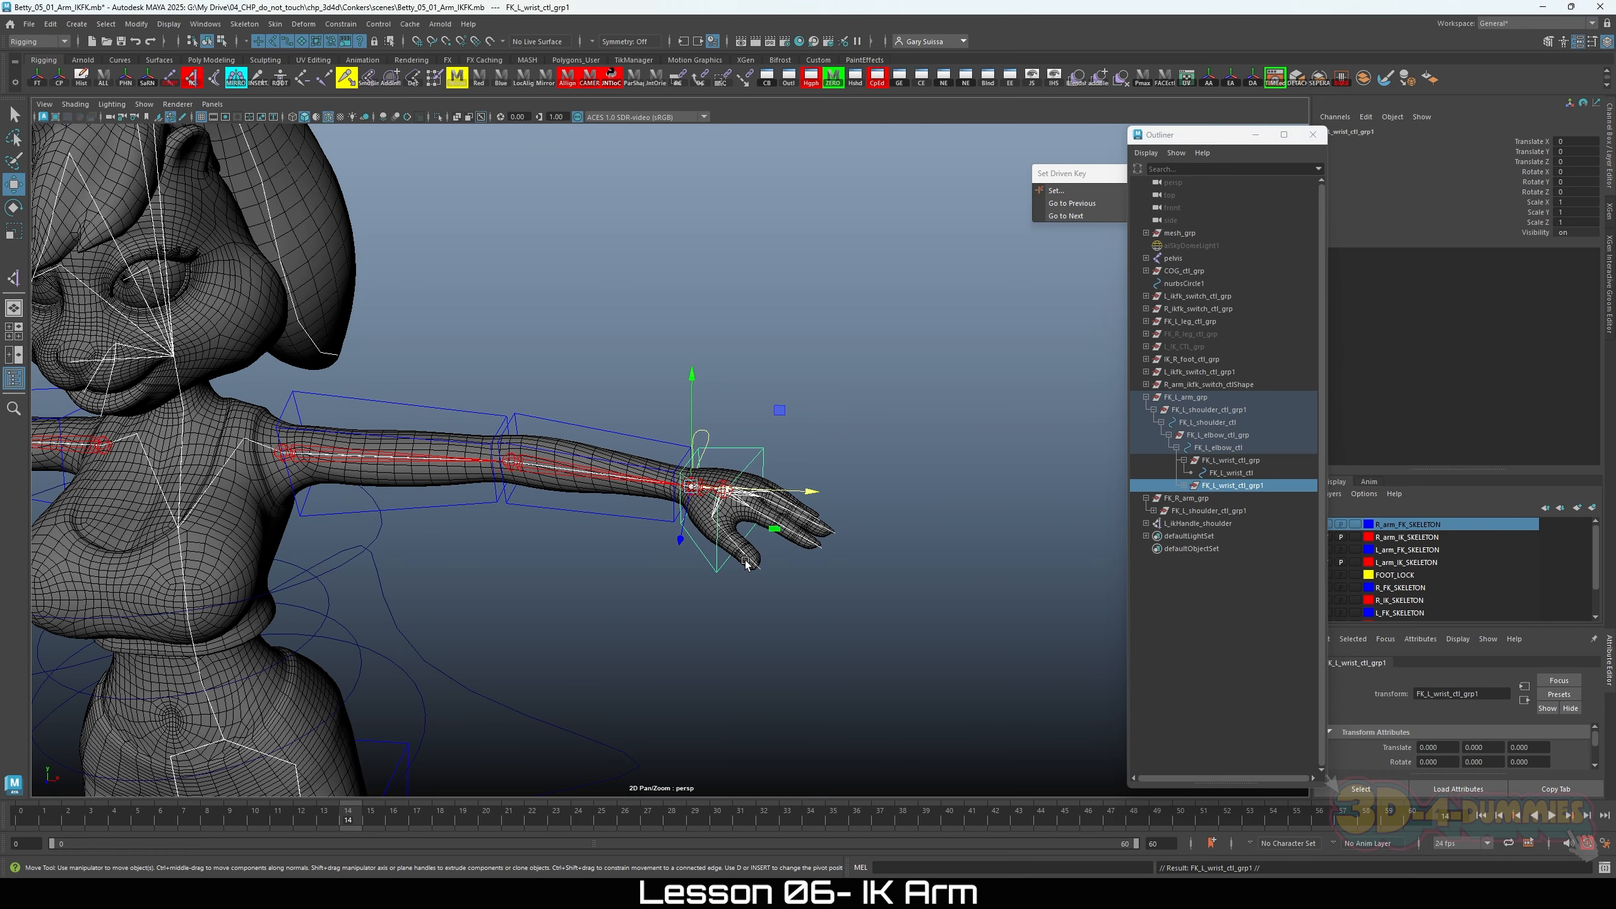
key(shift+p)
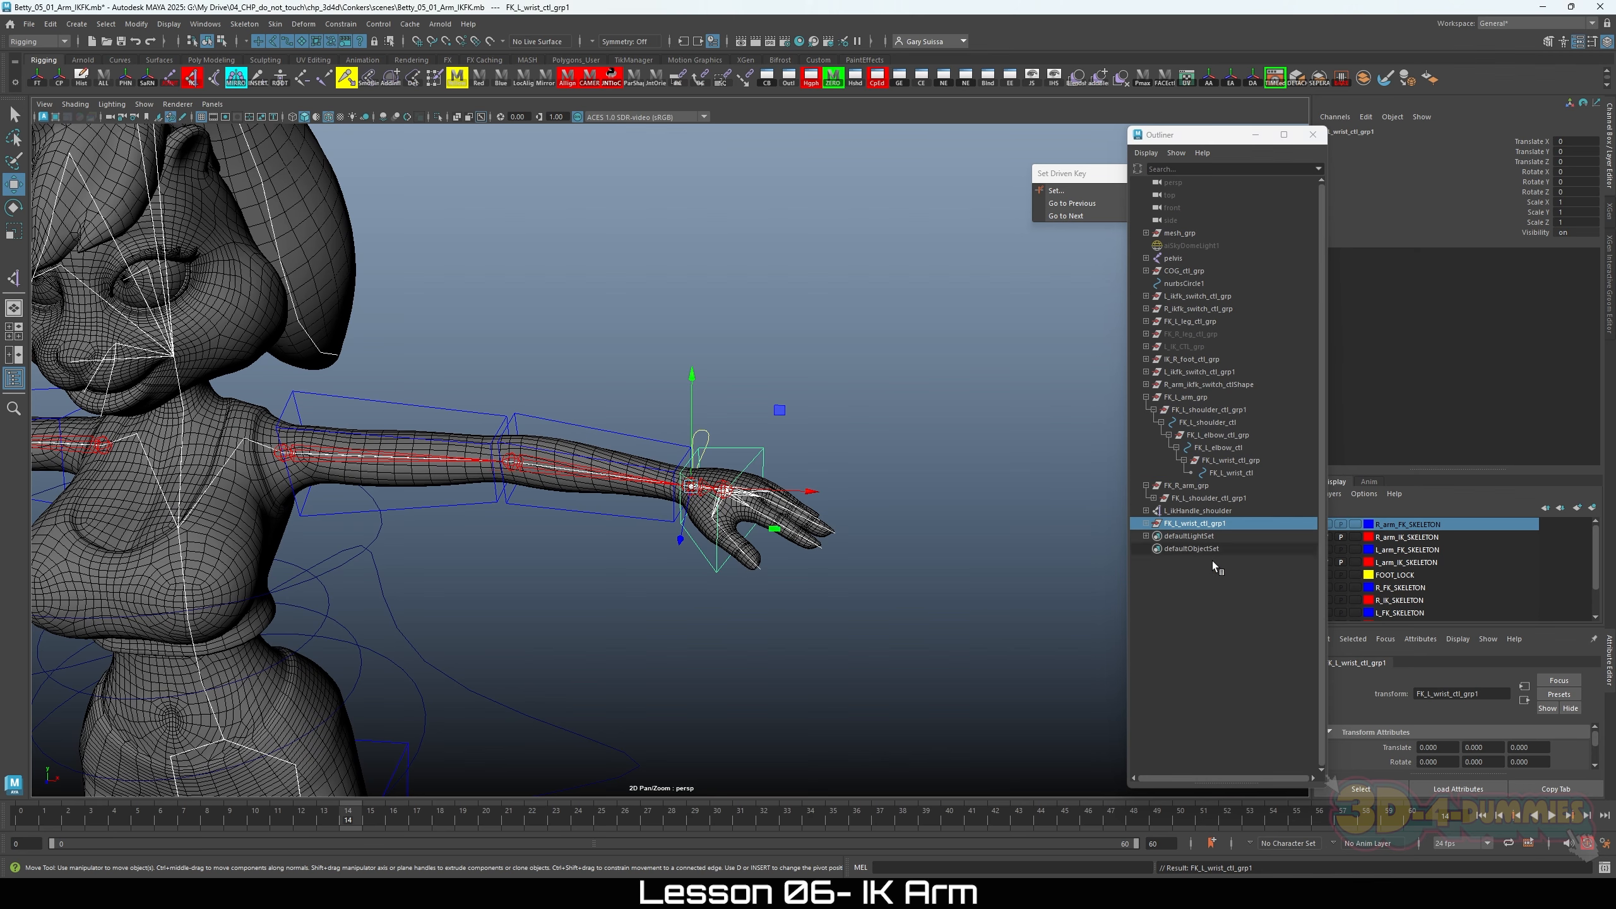
Step: Hide the original left arm FK controls by hiding FK_L_arm_grp
alt+drag(721, 646, 855, 650)
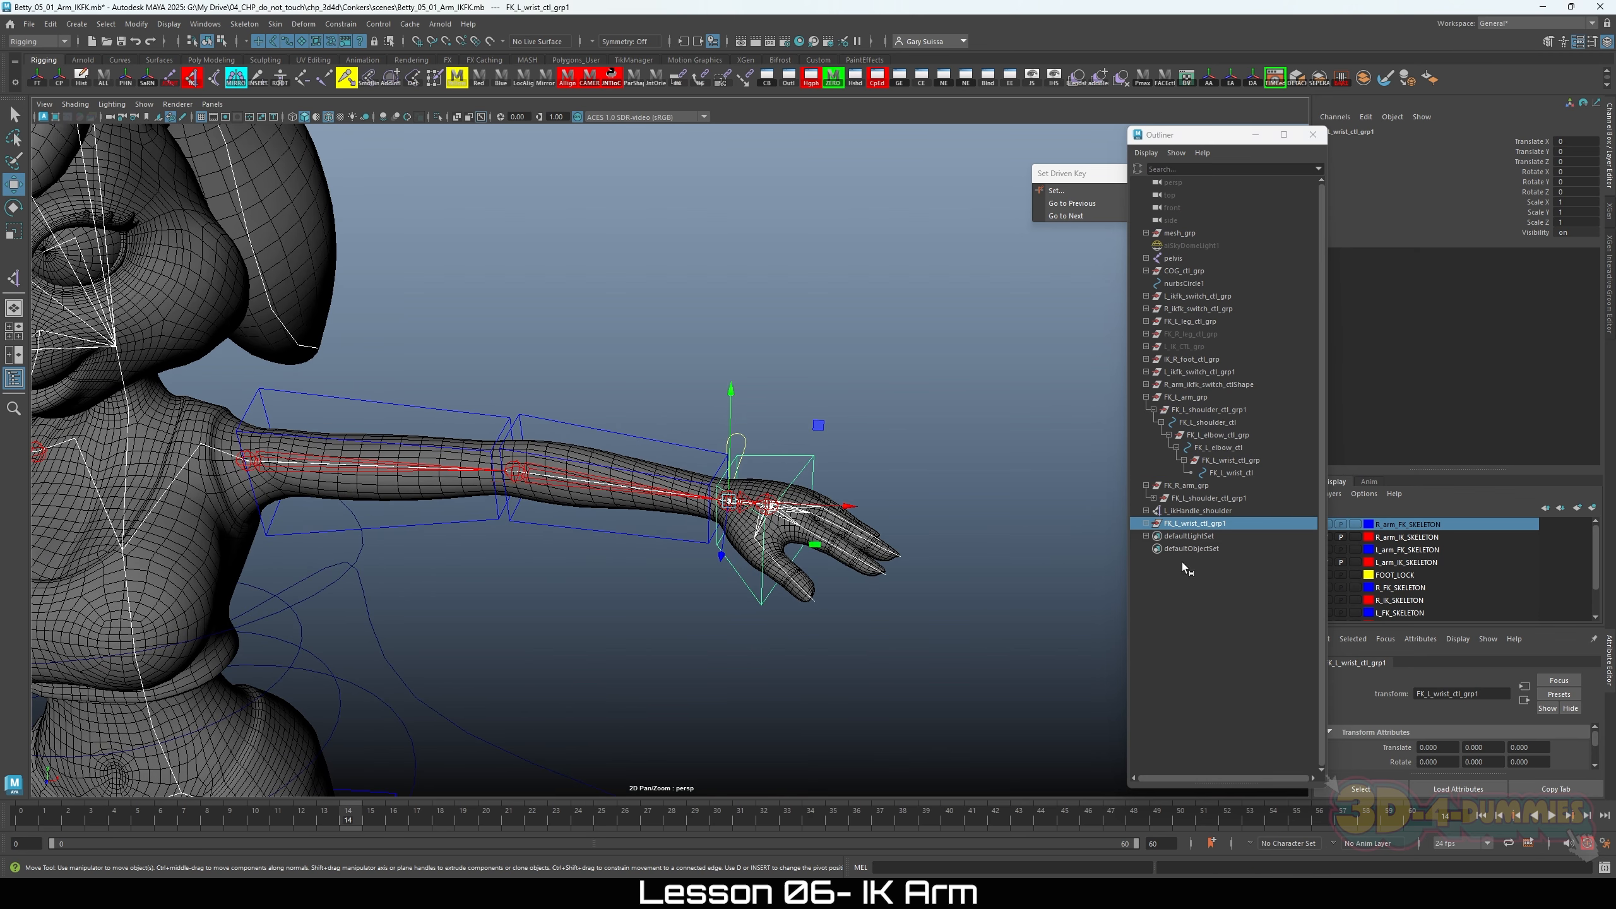
click(1177, 397)
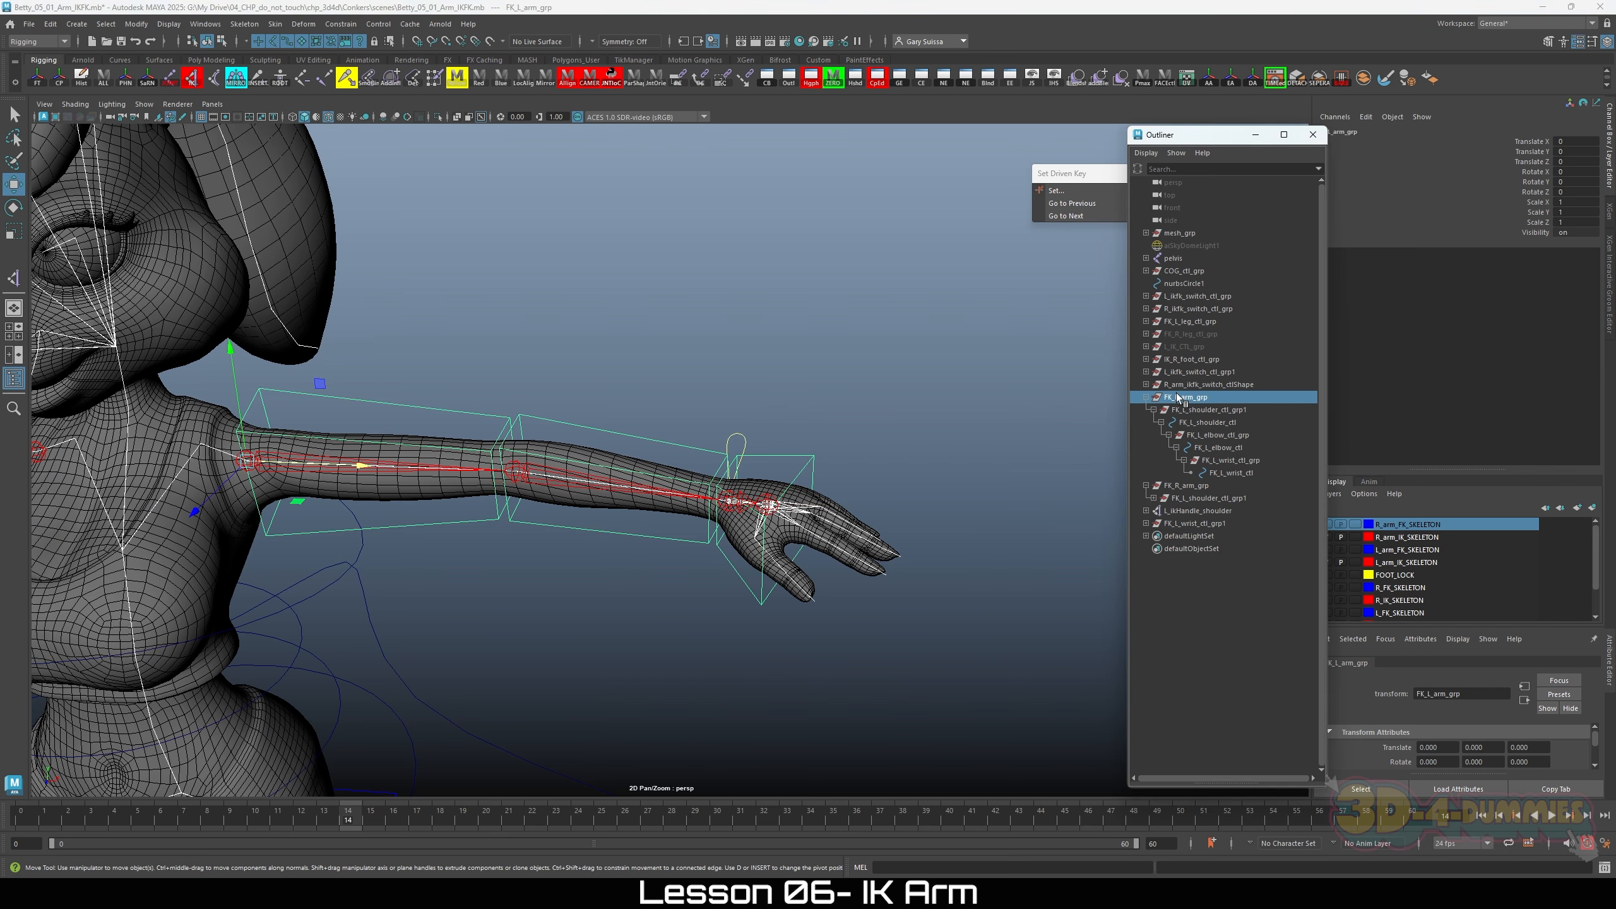
key(ctrl+h)
Step: Rename the wrist control inside the duplicated group as IK_L_Hand_ctl
alt+drag(825, 575, 623, 449)
click(819, 481)
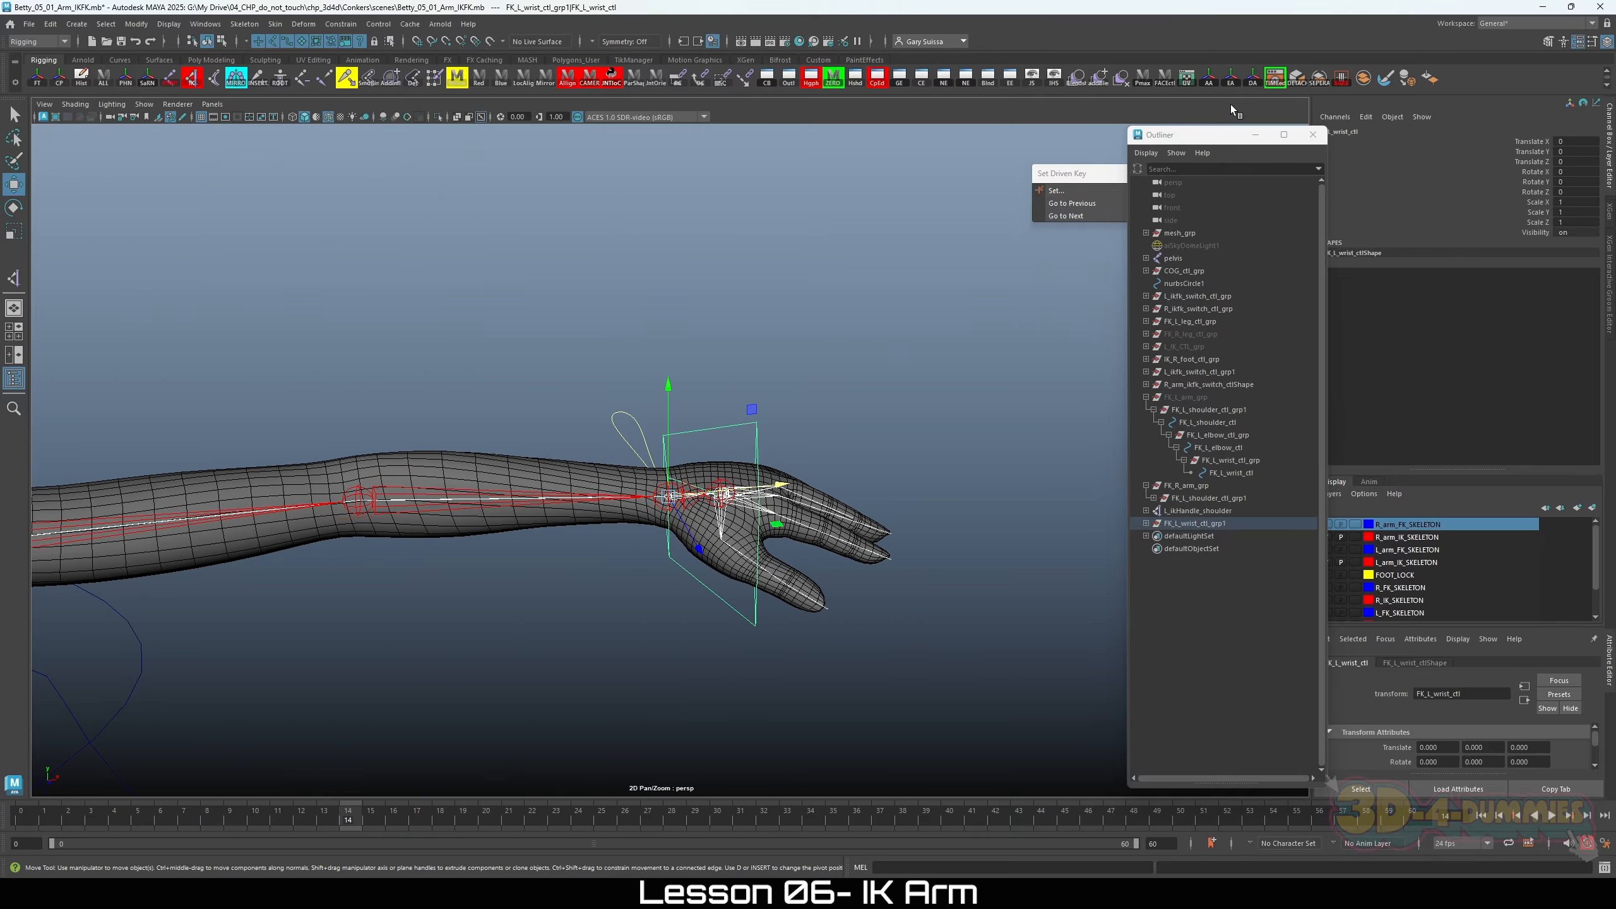
drag(1203, 135, 1124, 243)
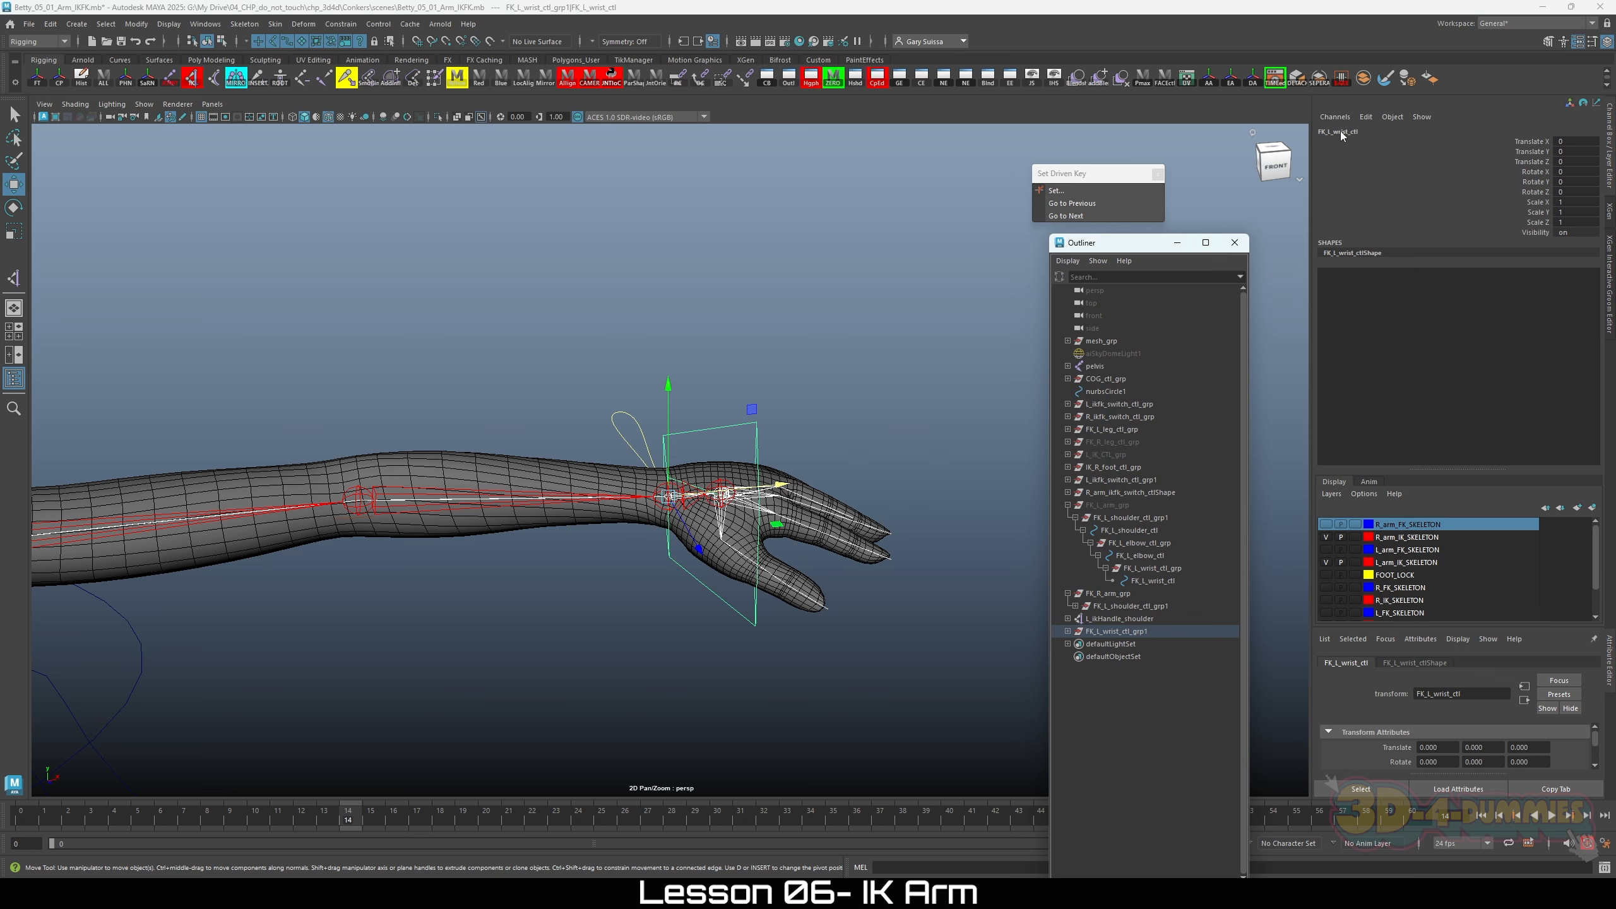
click(1326, 132)
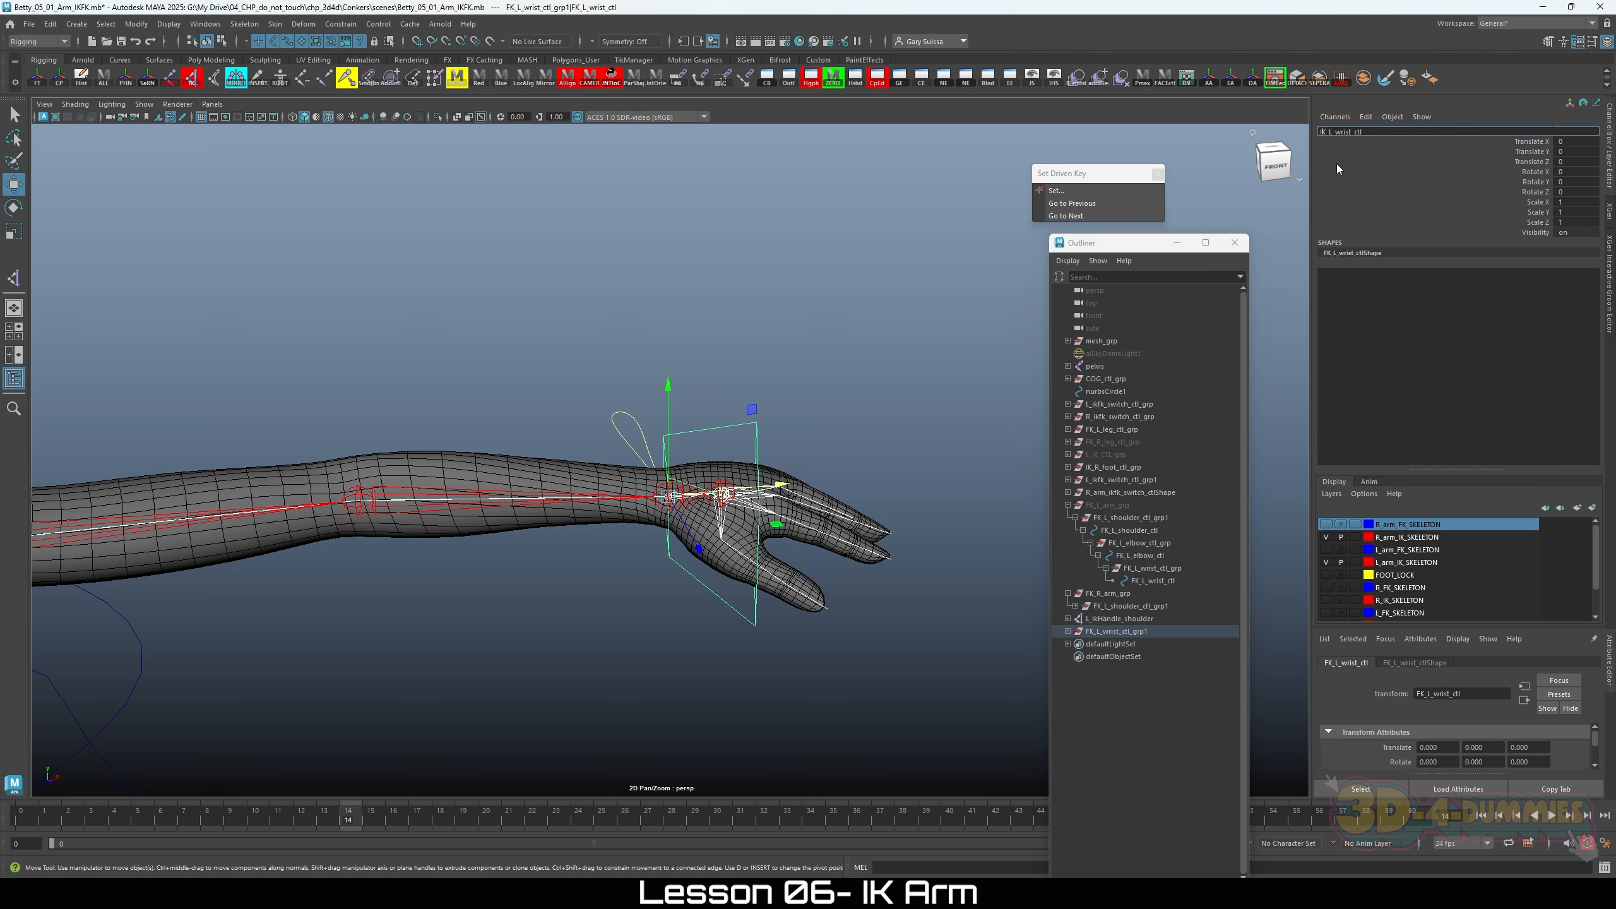
drag(1335, 134, 1385, 133)
text(Hand)
key(Return)
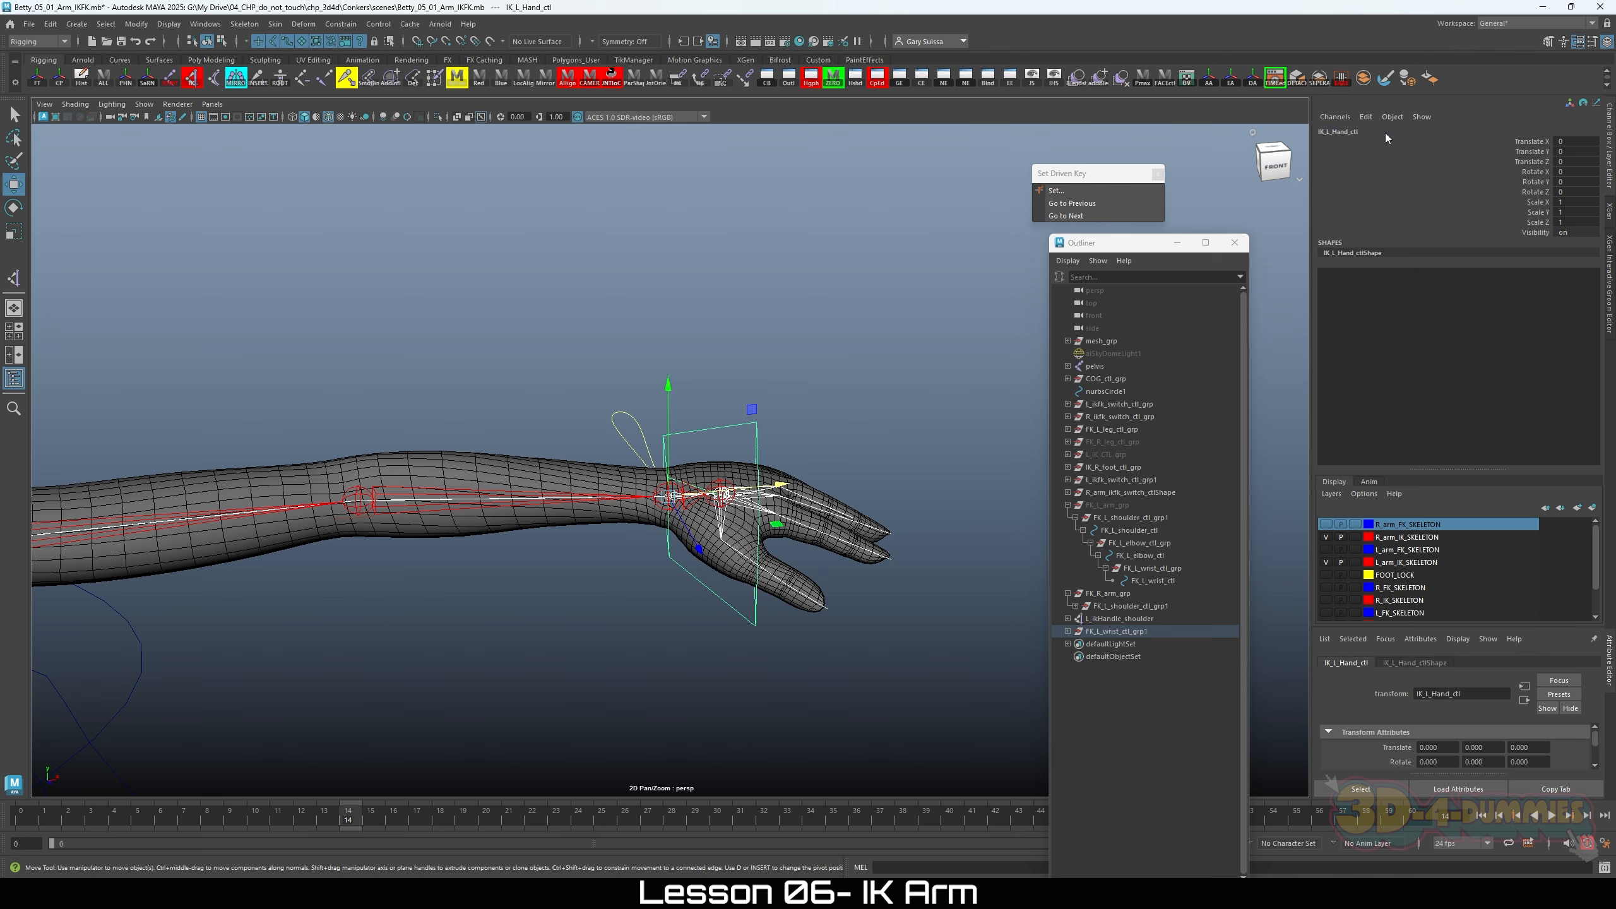
scroll(565, 474, down, 3)
alt+right_drag(564, 474, 807, 518)
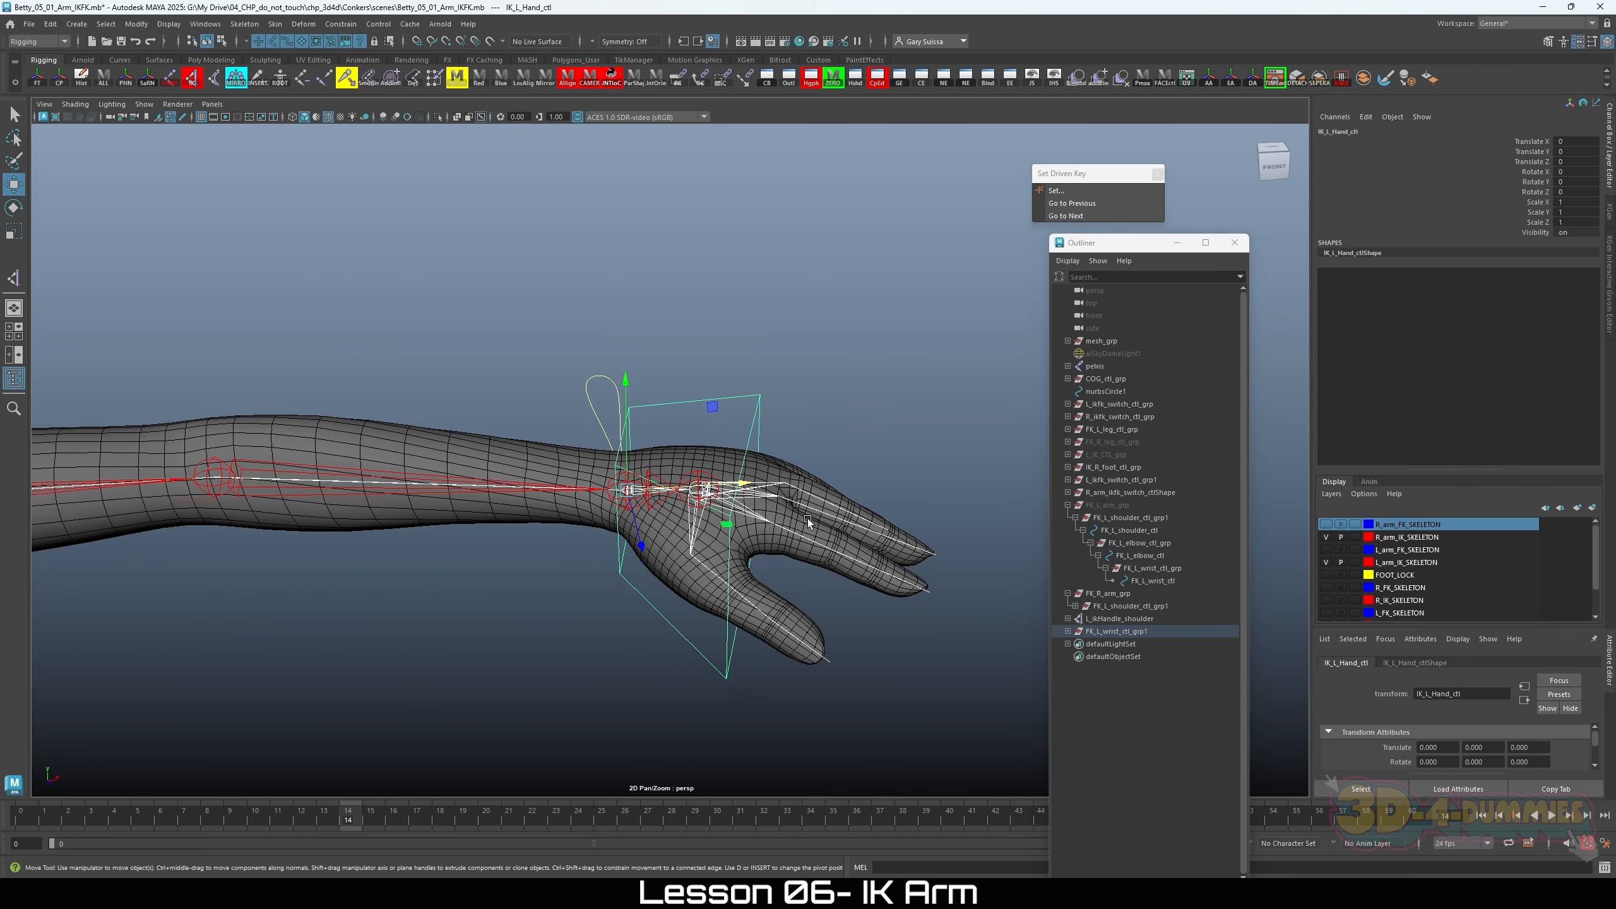
click(701, 365)
drag(702, 365, 682, 441)
alt+right_drag(683, 442, 786, 462)
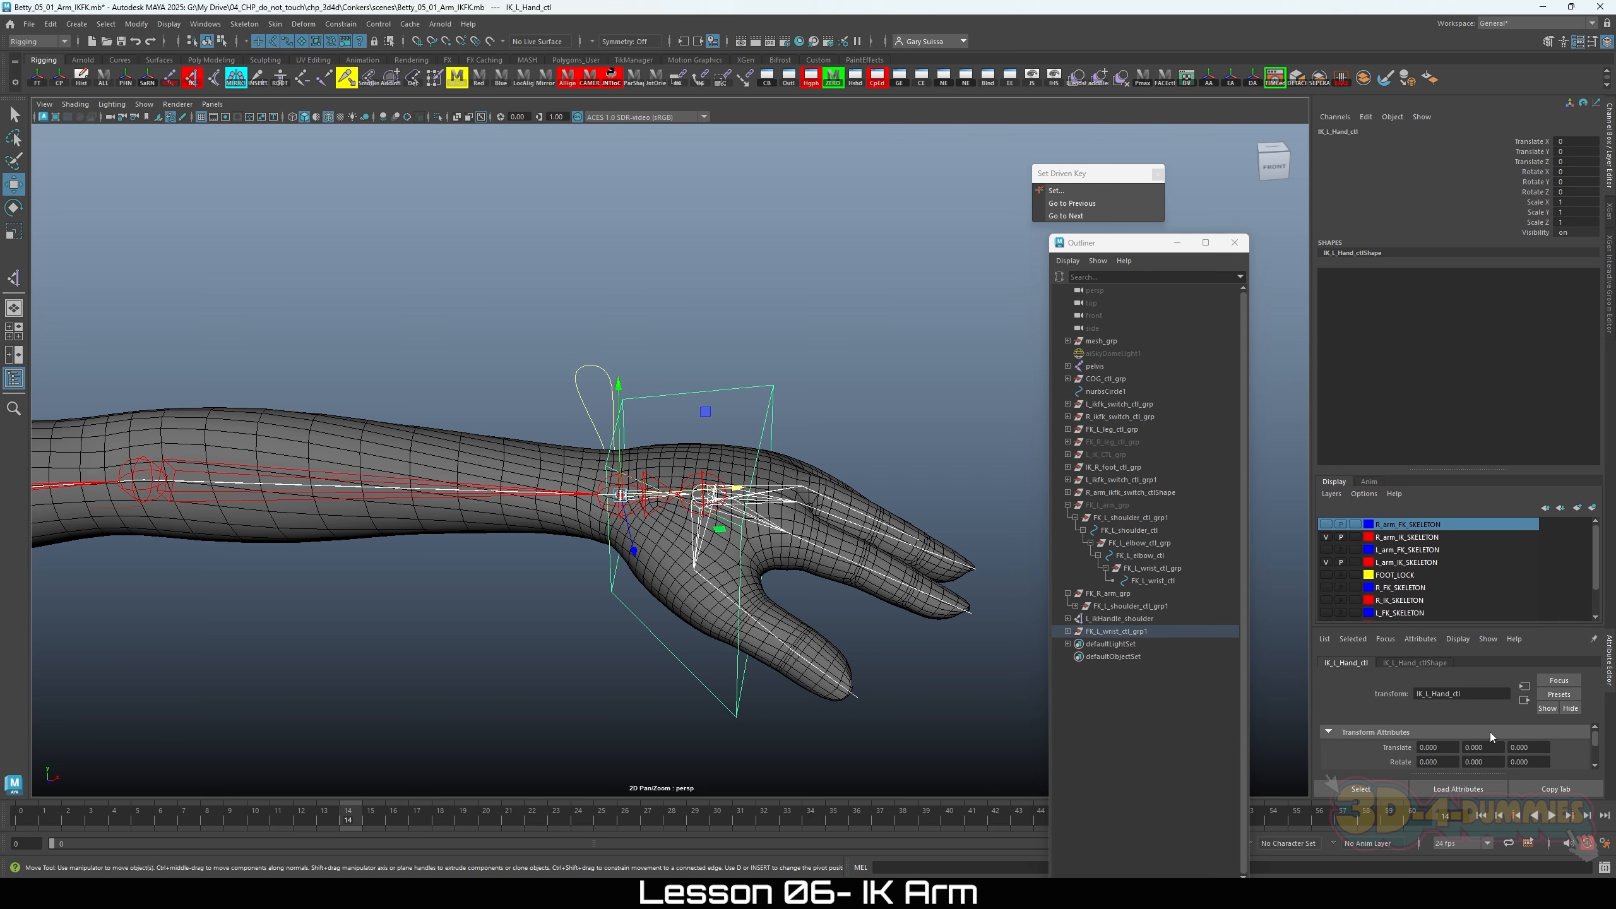
Step: Turn on the custom Outliner colour for IK_L_Hand_ctl and set it to red
scroll(1495, 731, down, 2)
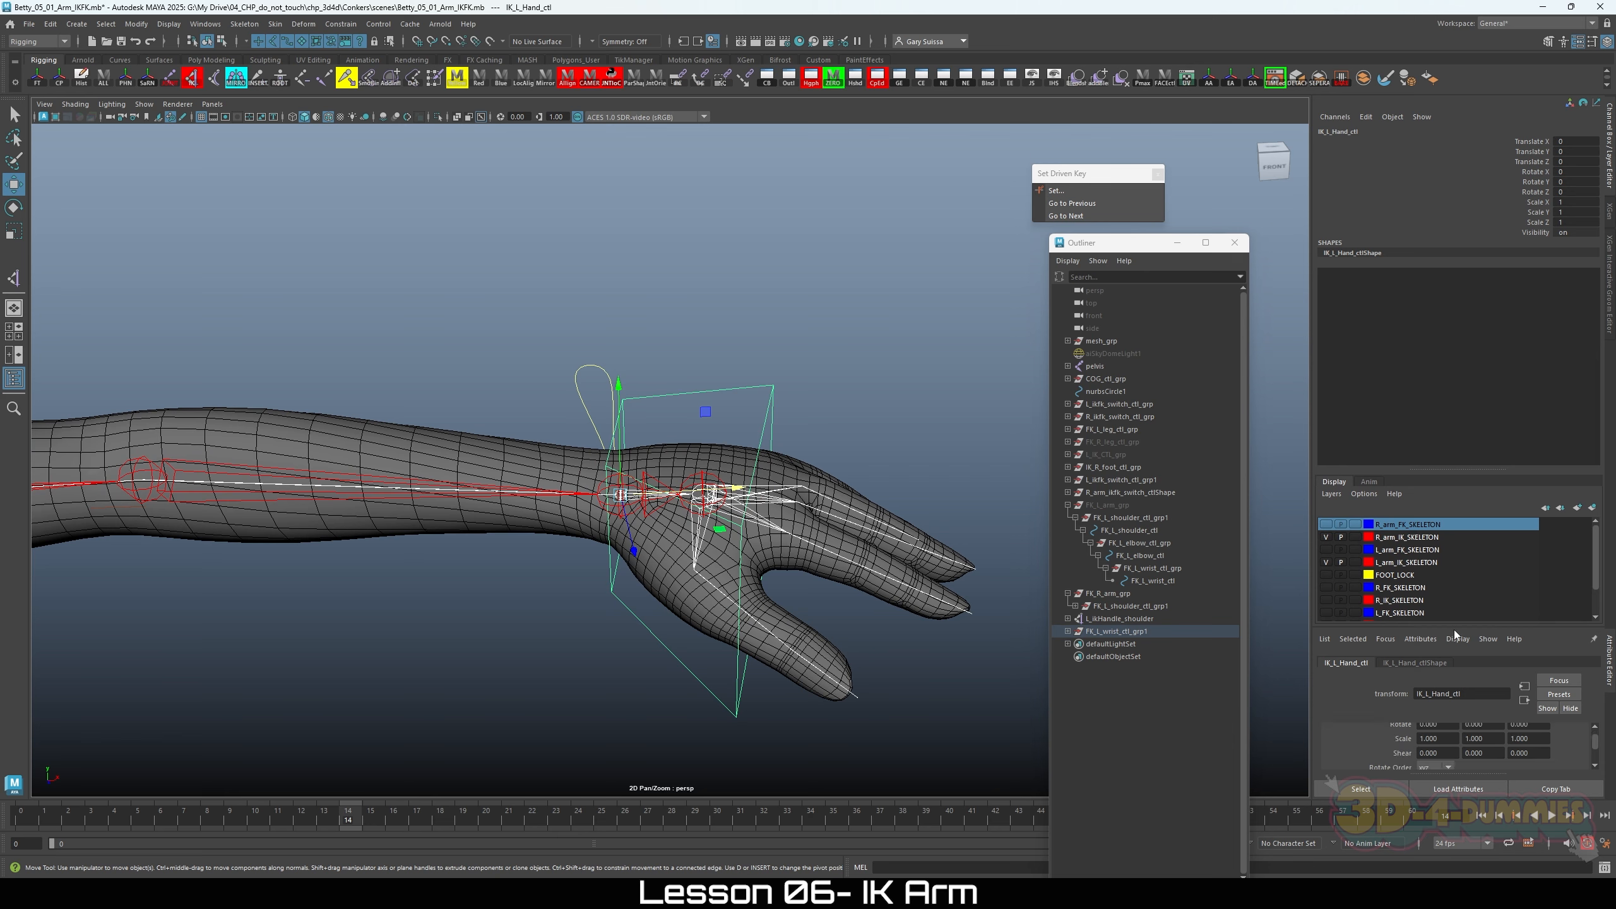
drag(1457, 629, 1441, 530)
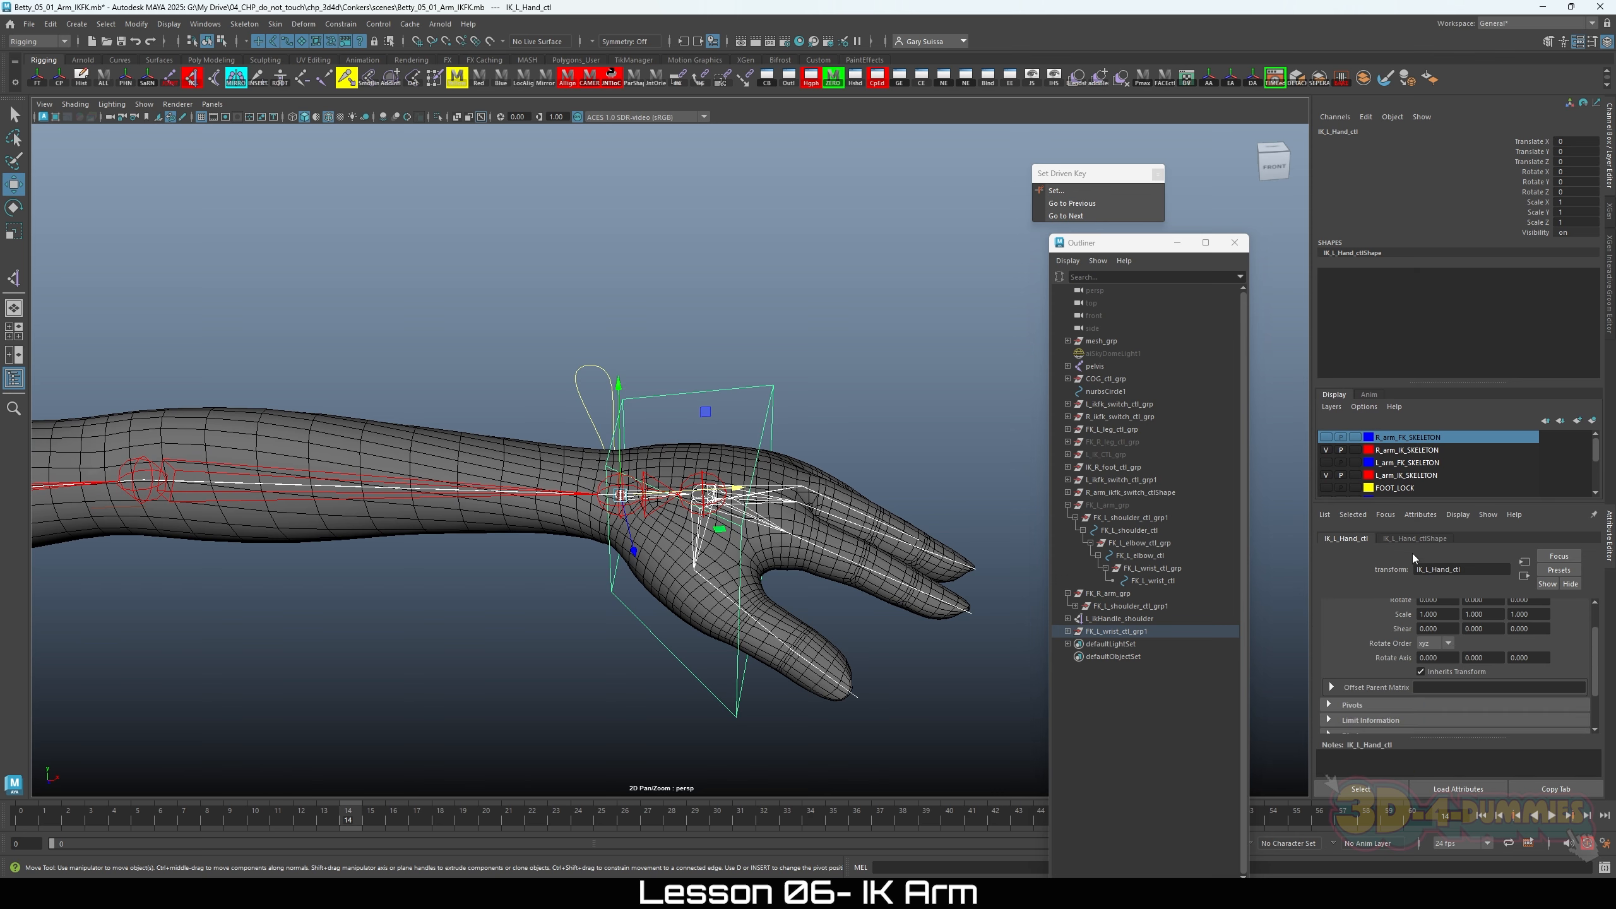
scroll(1444, 673, down, 2)
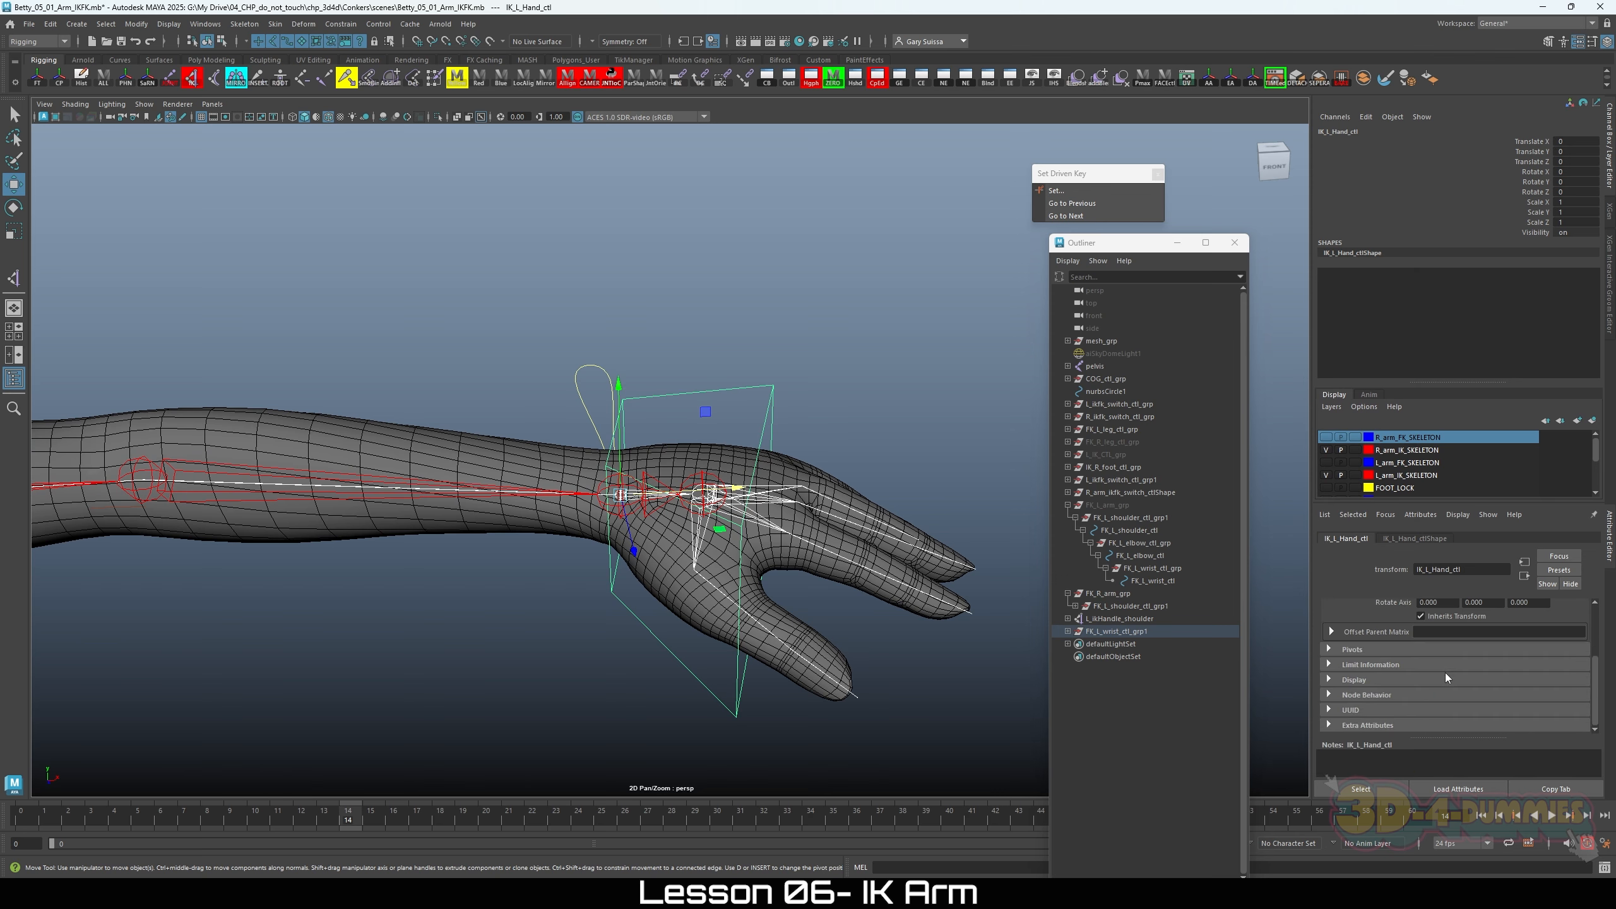
click(1372, 681)
scroll(1384, 689, down, 3)
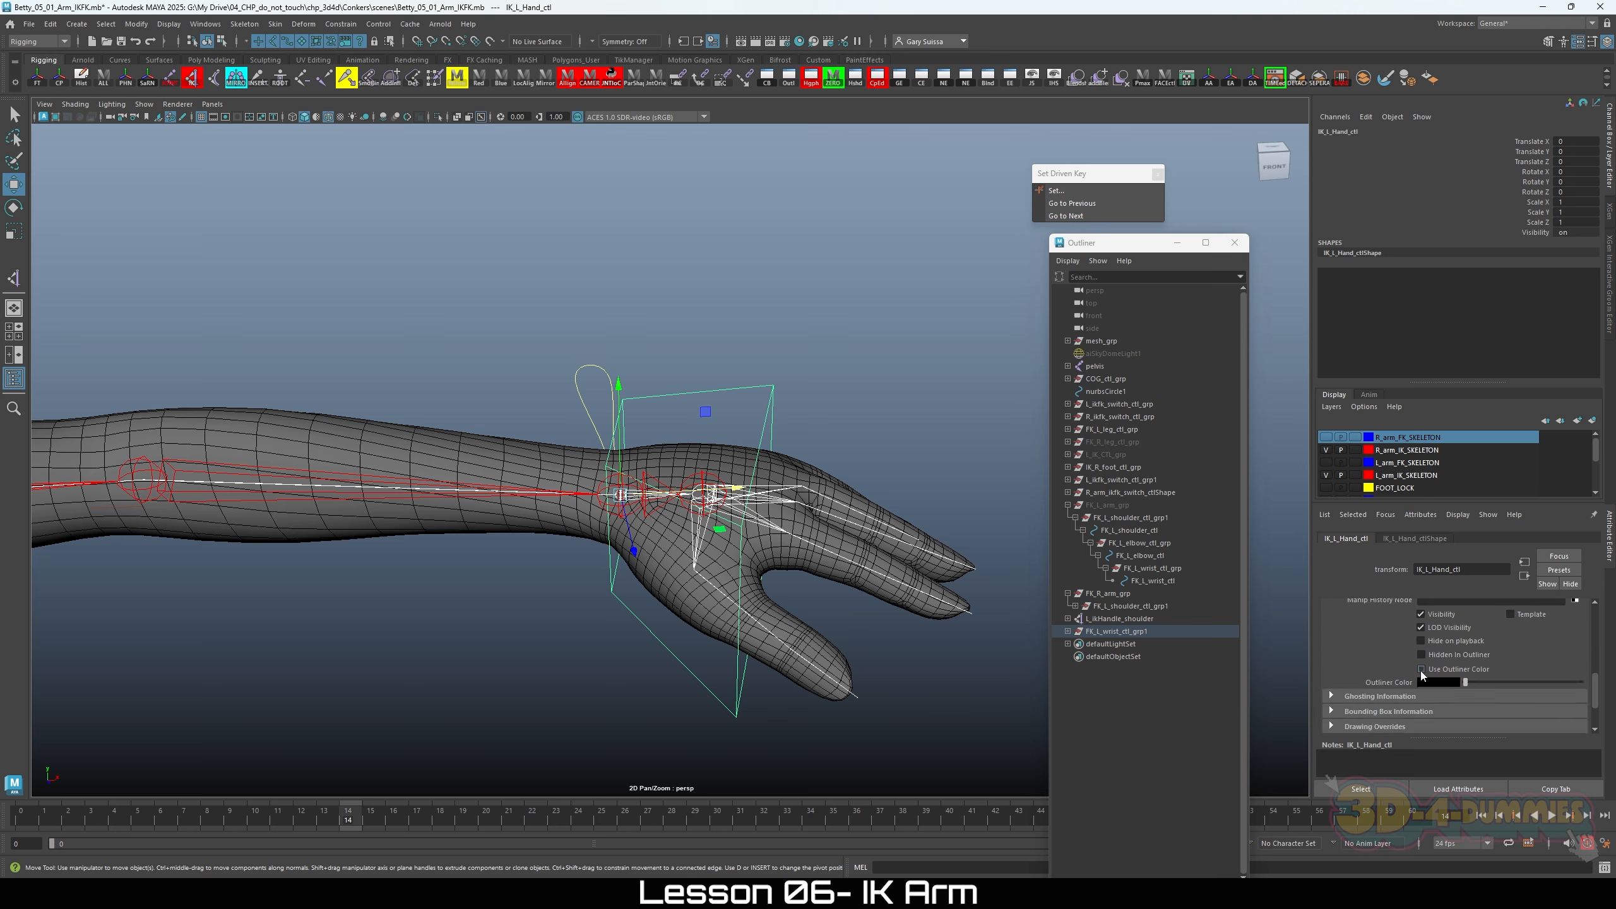
click(1427, 681)
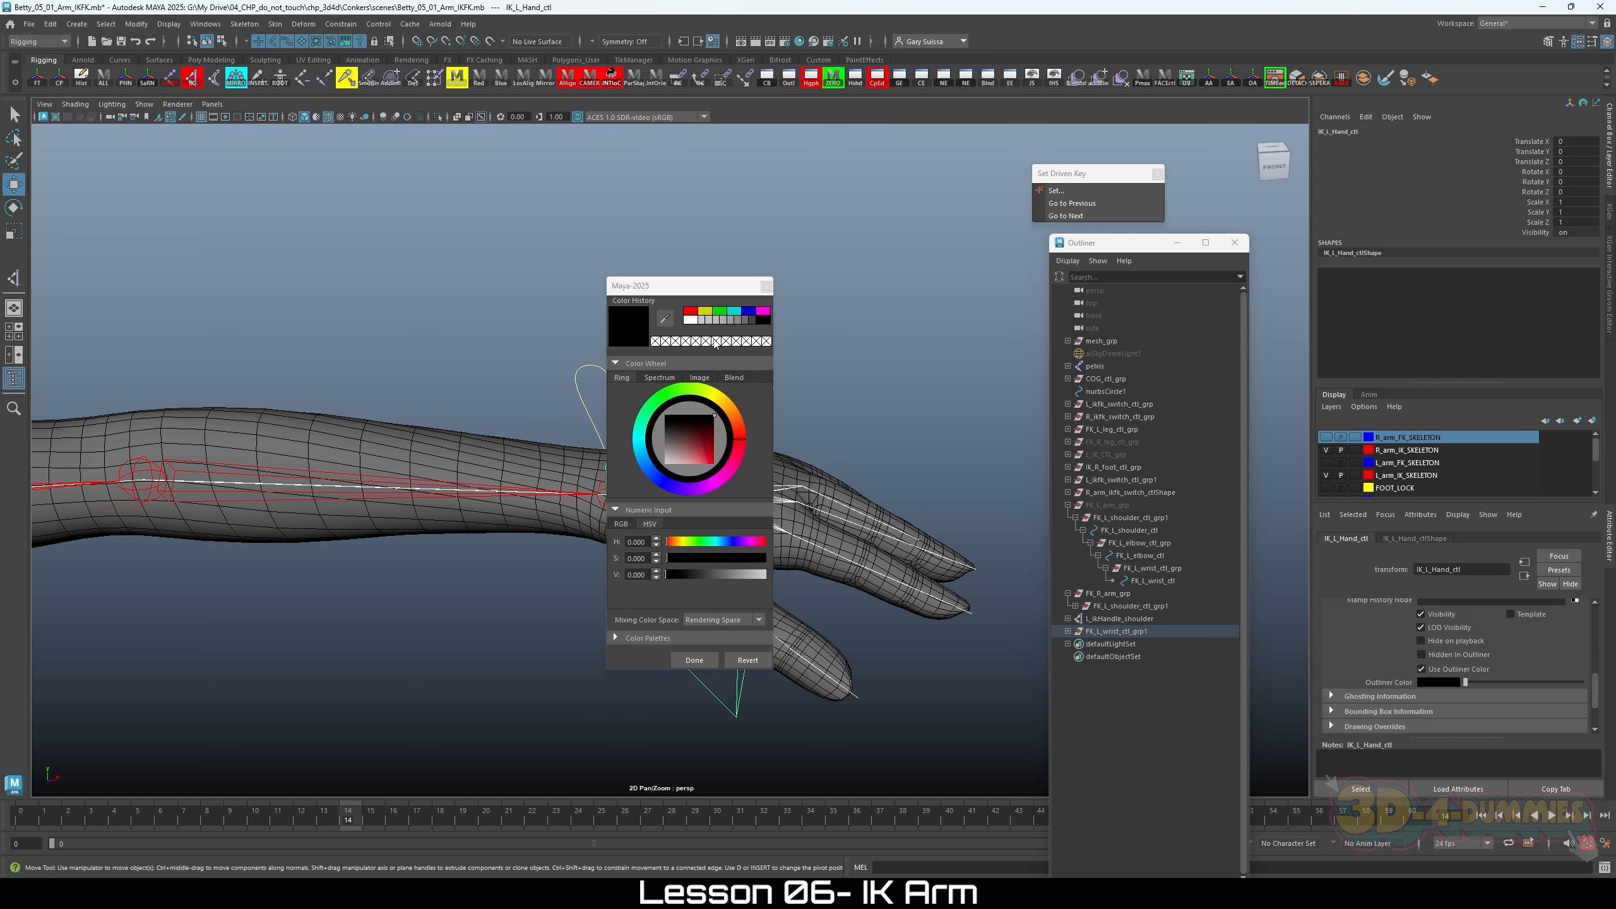
click(692, 313)
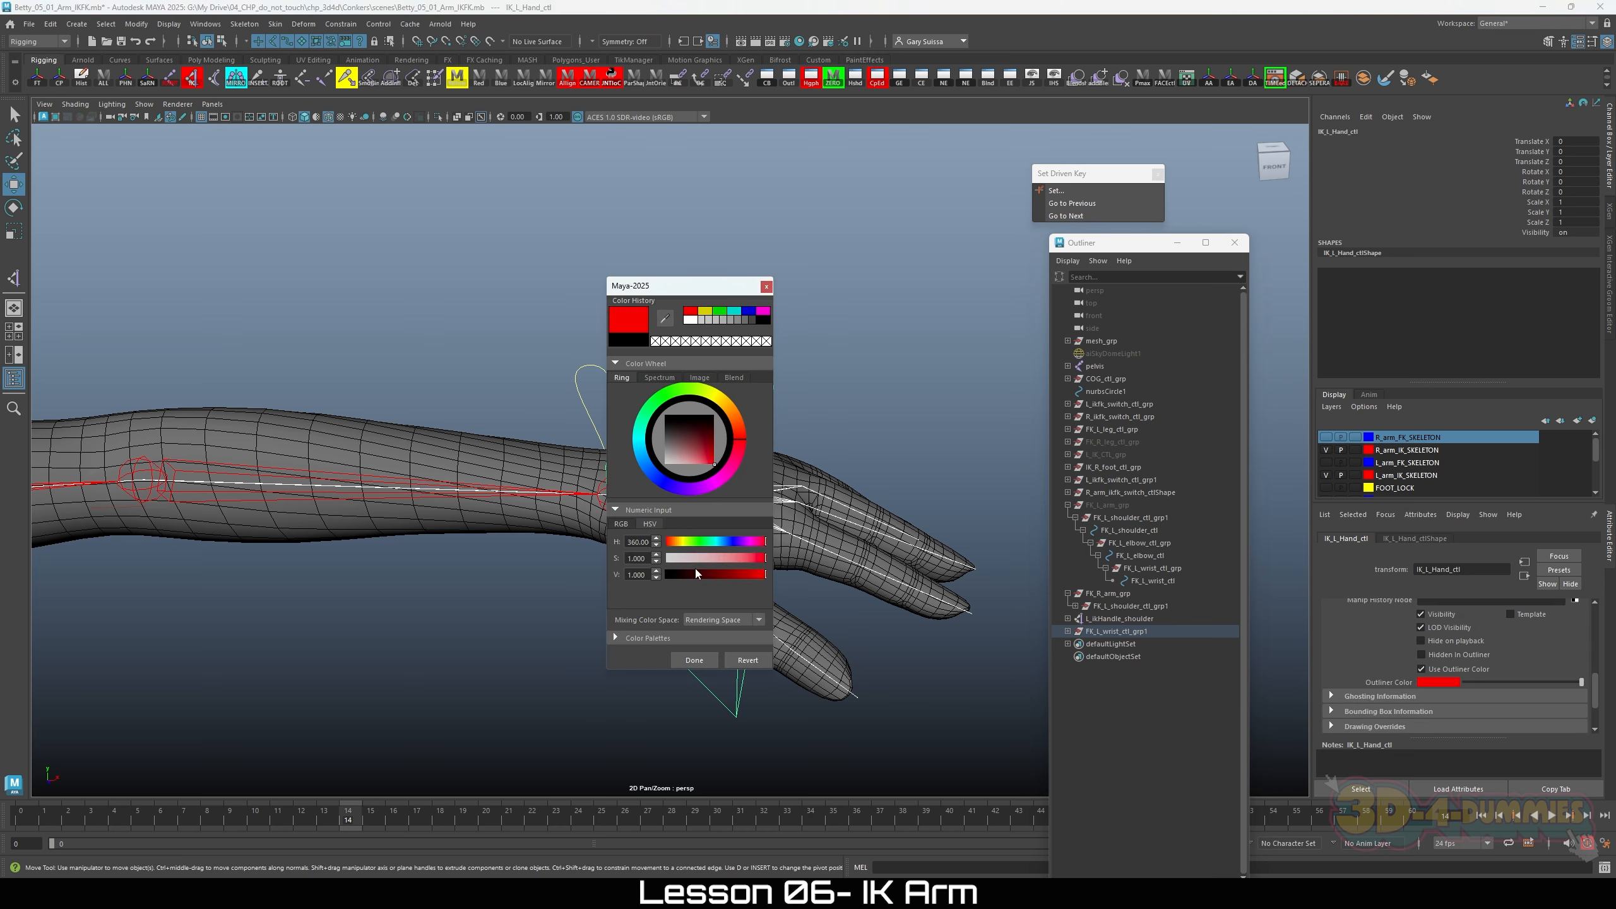
click(708, 658)
Step: Recolour the IK_L_Hand_ctl curve's wireframe red and deselect it to check the colour
click(828, 402)
alt+right_drag(828, 401, 792, 429)
click(752, 415)
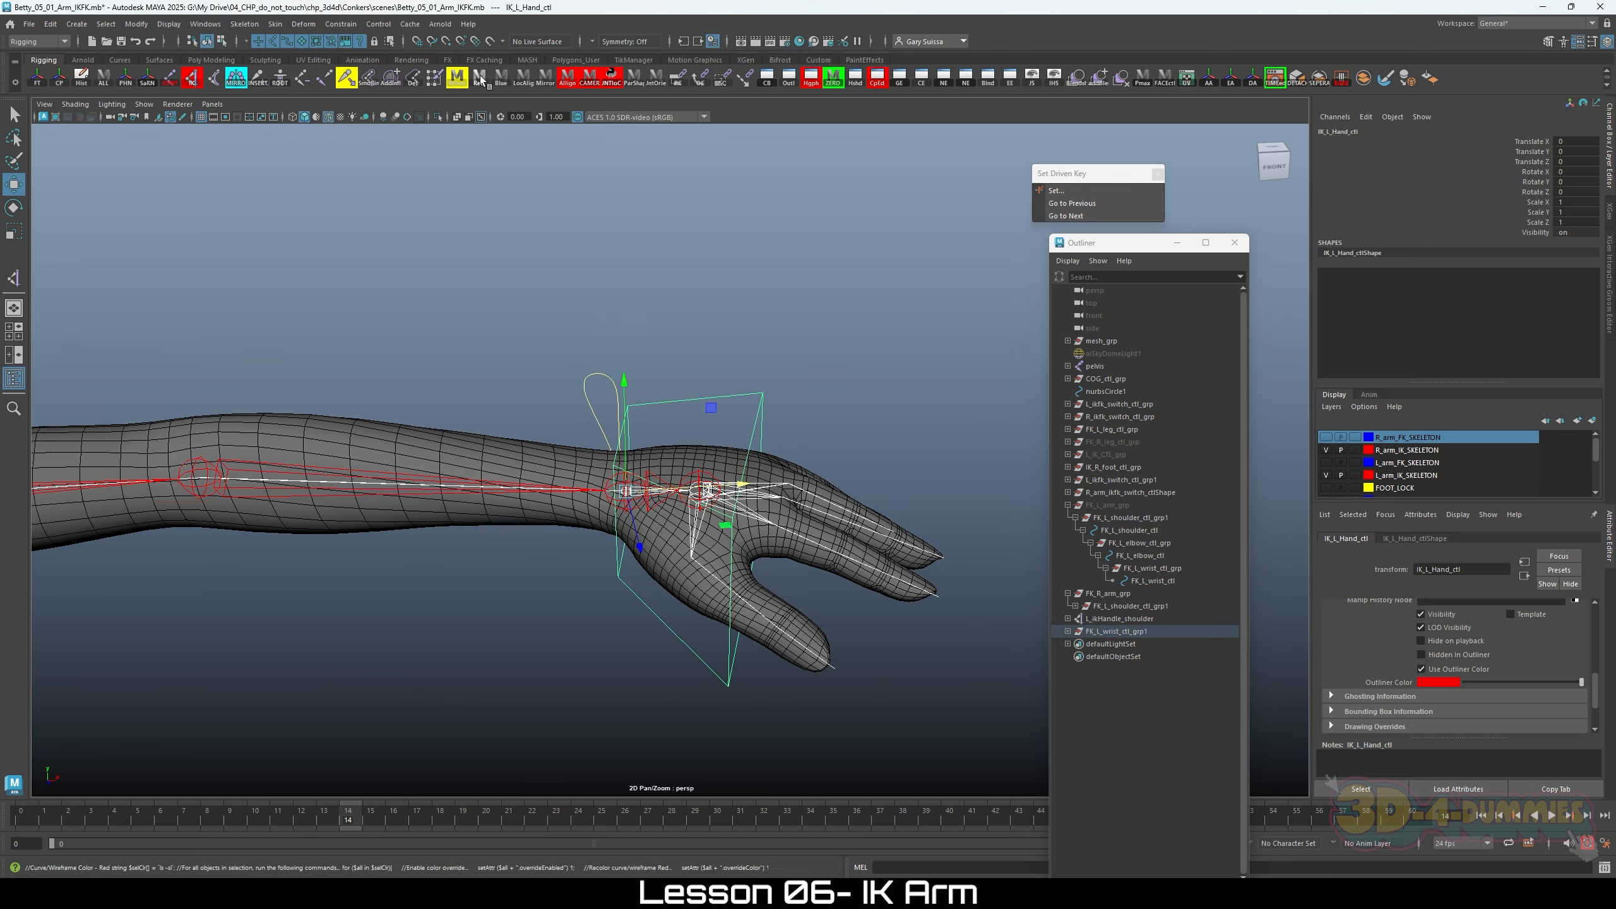
click(738, 280)
alt+right_drag(895, 352, 941, 402)
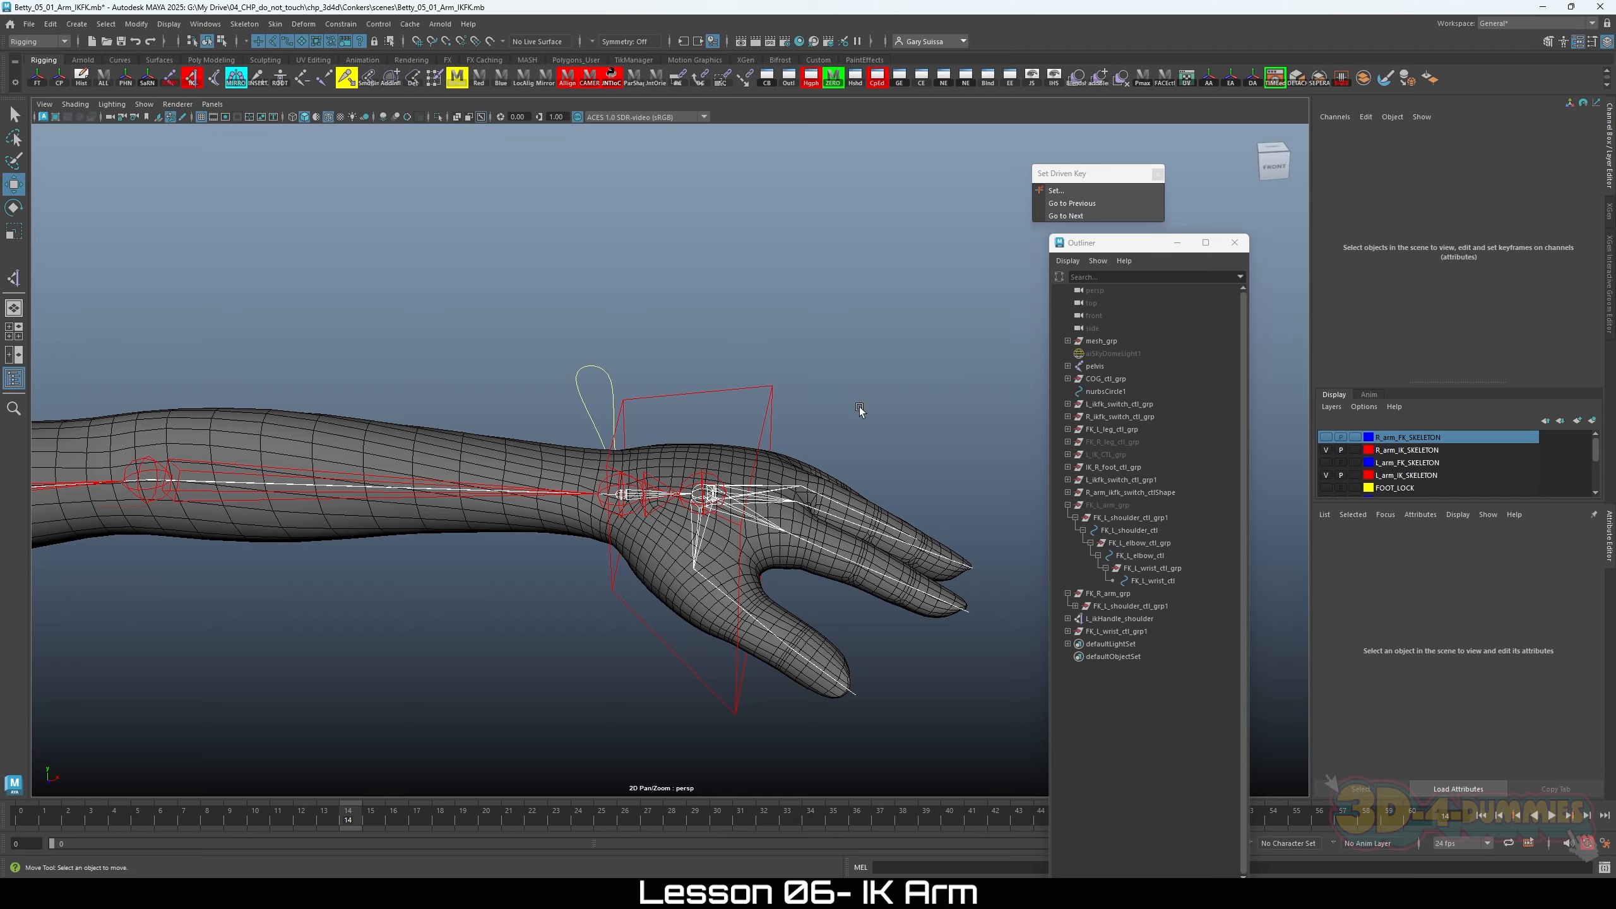
Step: Duplicate the right knee's IK control group, R_IK_knee_ctl_grp, and unparent the copy to the top level of the hierarchy
drag(682, 398, 683, 407)
alt+right_drag(683, 407, 577, 443)
alt+middle_drag(577, 444, 793, 335)
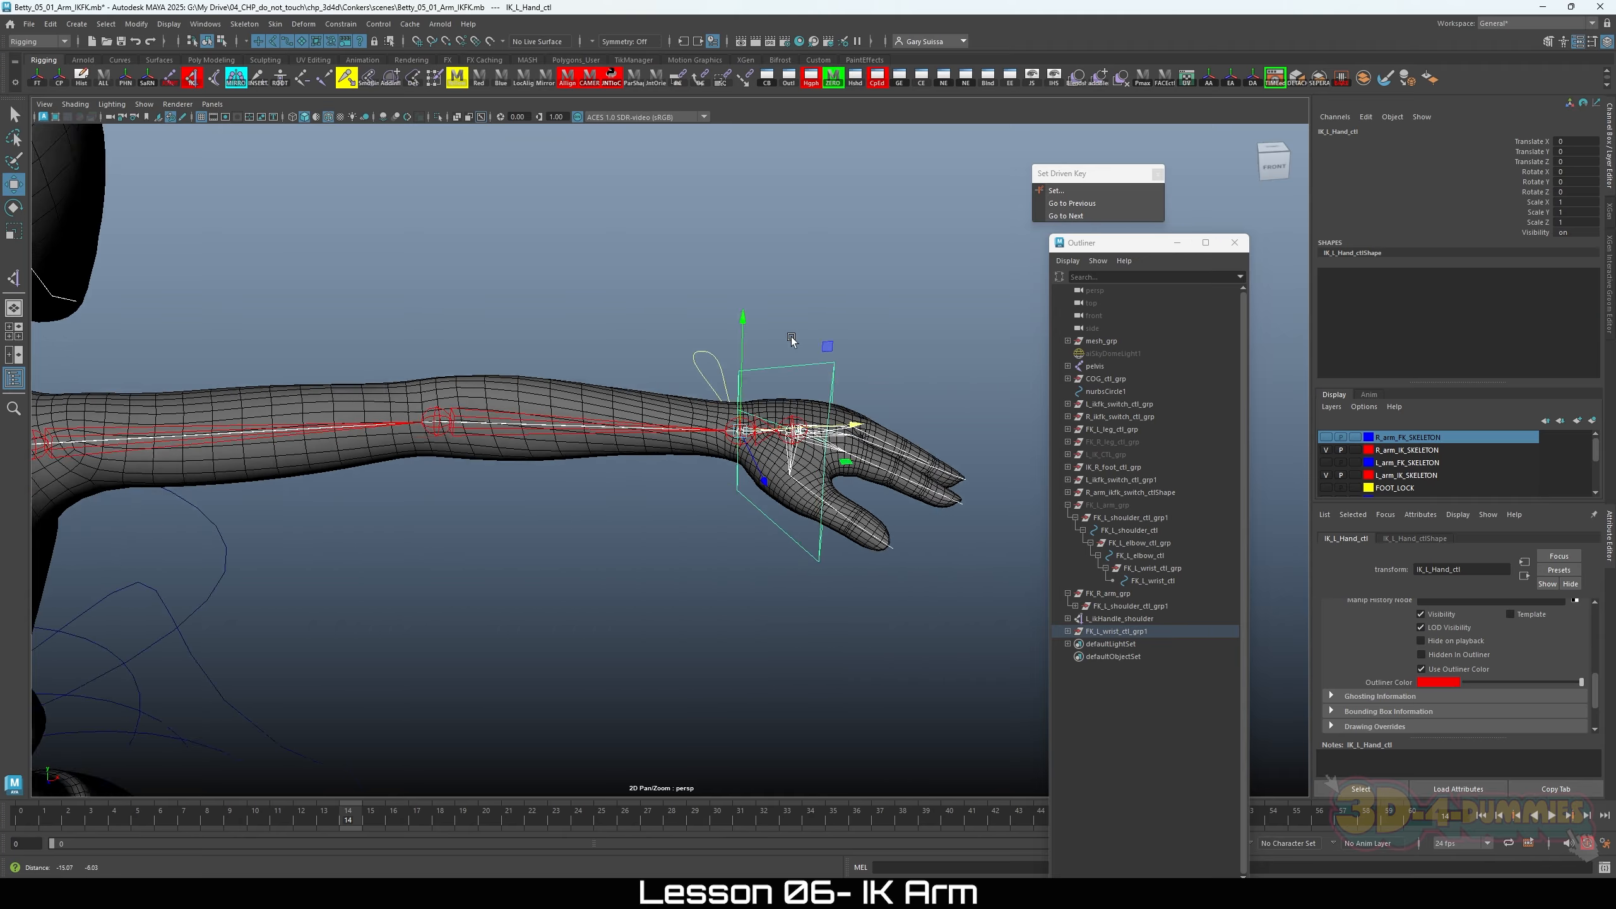
alt+middle_drag(674, 382, 506, 396)
alt+right_drag(825, 560, 163, 576)
alt+middle_drag(561, 631, 671, 361)
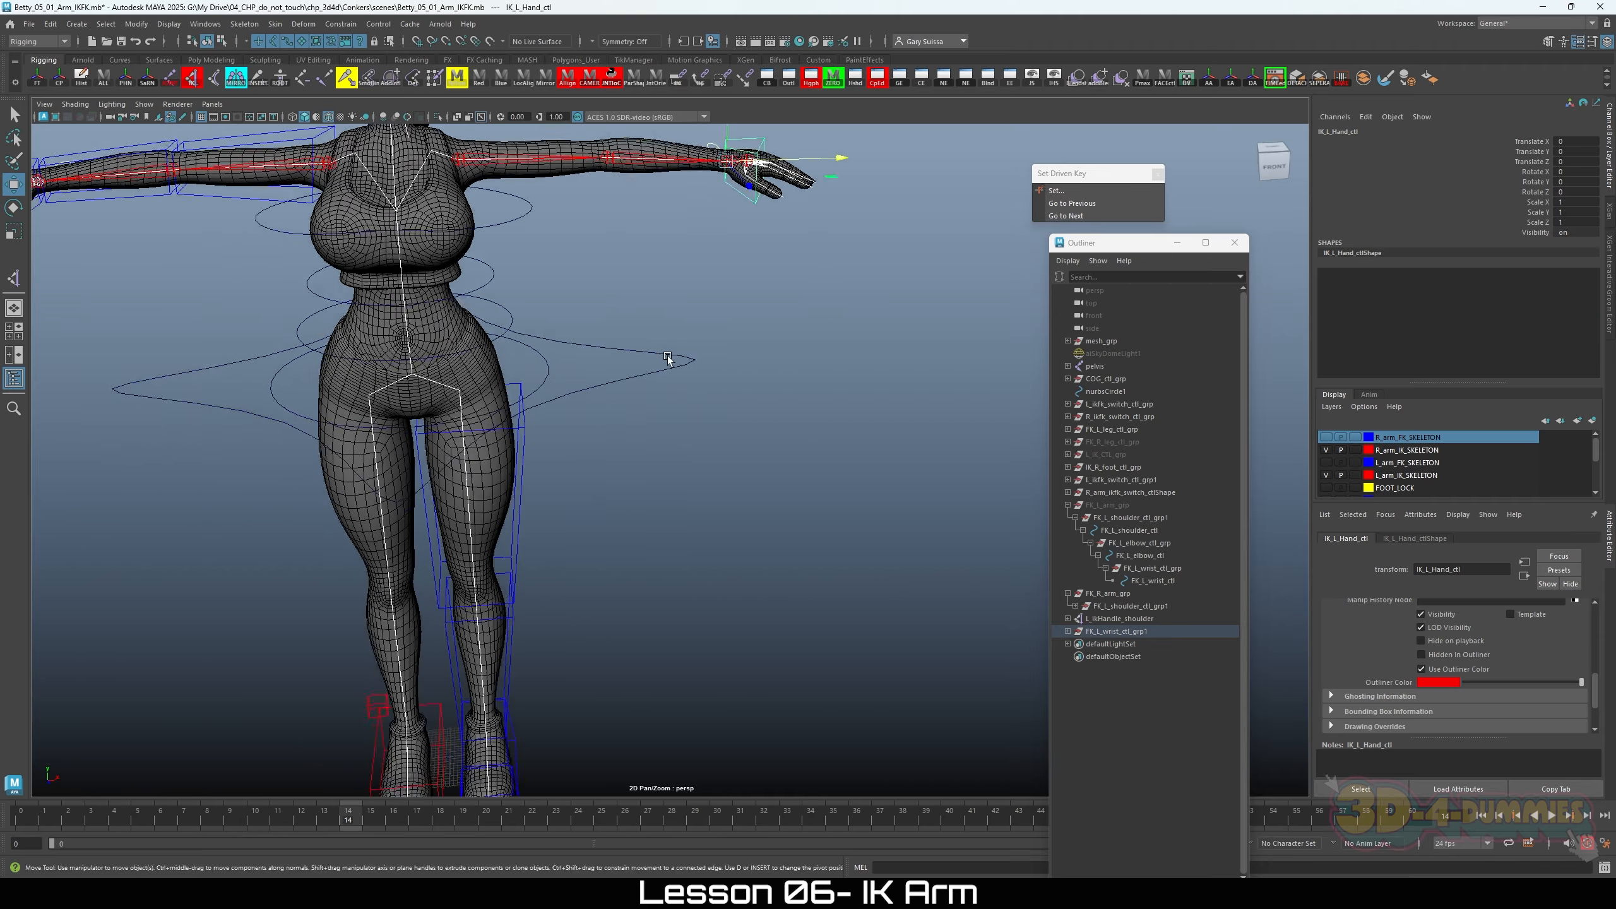
alt+right_drag(671, 361, 505, 534)
alt+middle_drag(505, 533, 410, 508)
alt+right_drag(411, 507, 740, 606)
alt+middle_drag(739, 606, 887, 651)
alt+drag(888, 651, 441, 626)
alt+right_drag(441, 626, 786, 608)
alt+right_drag(594, 625, 708, 482)
key(Up)
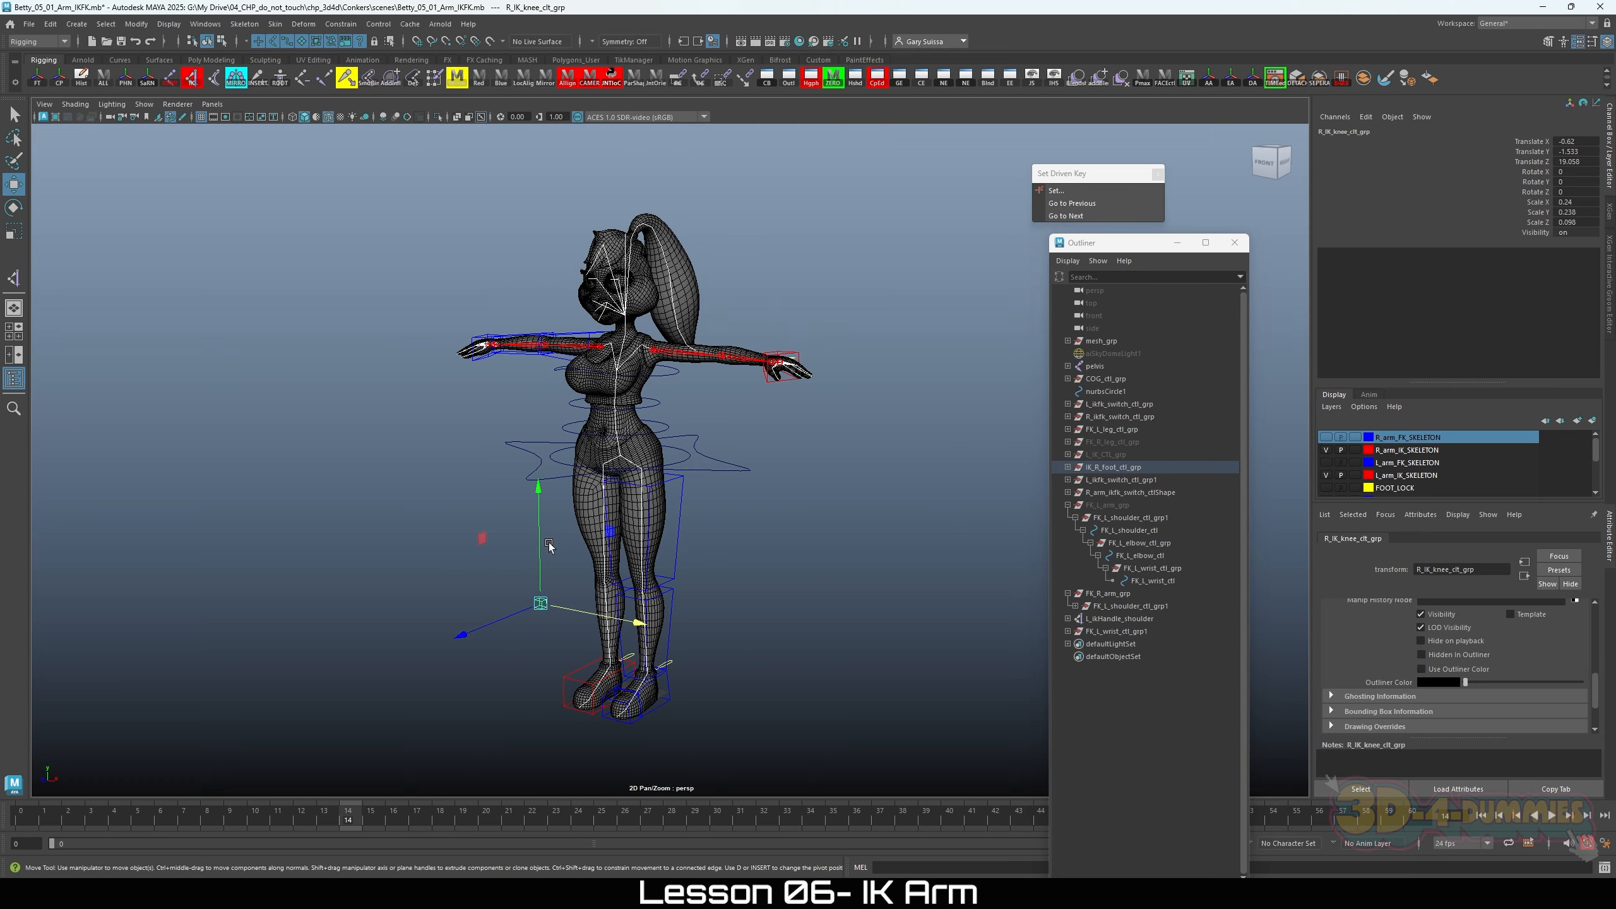
alt+drag(744, 436, 560, 548)
alt+right_drag(561, 548, 785, 471)
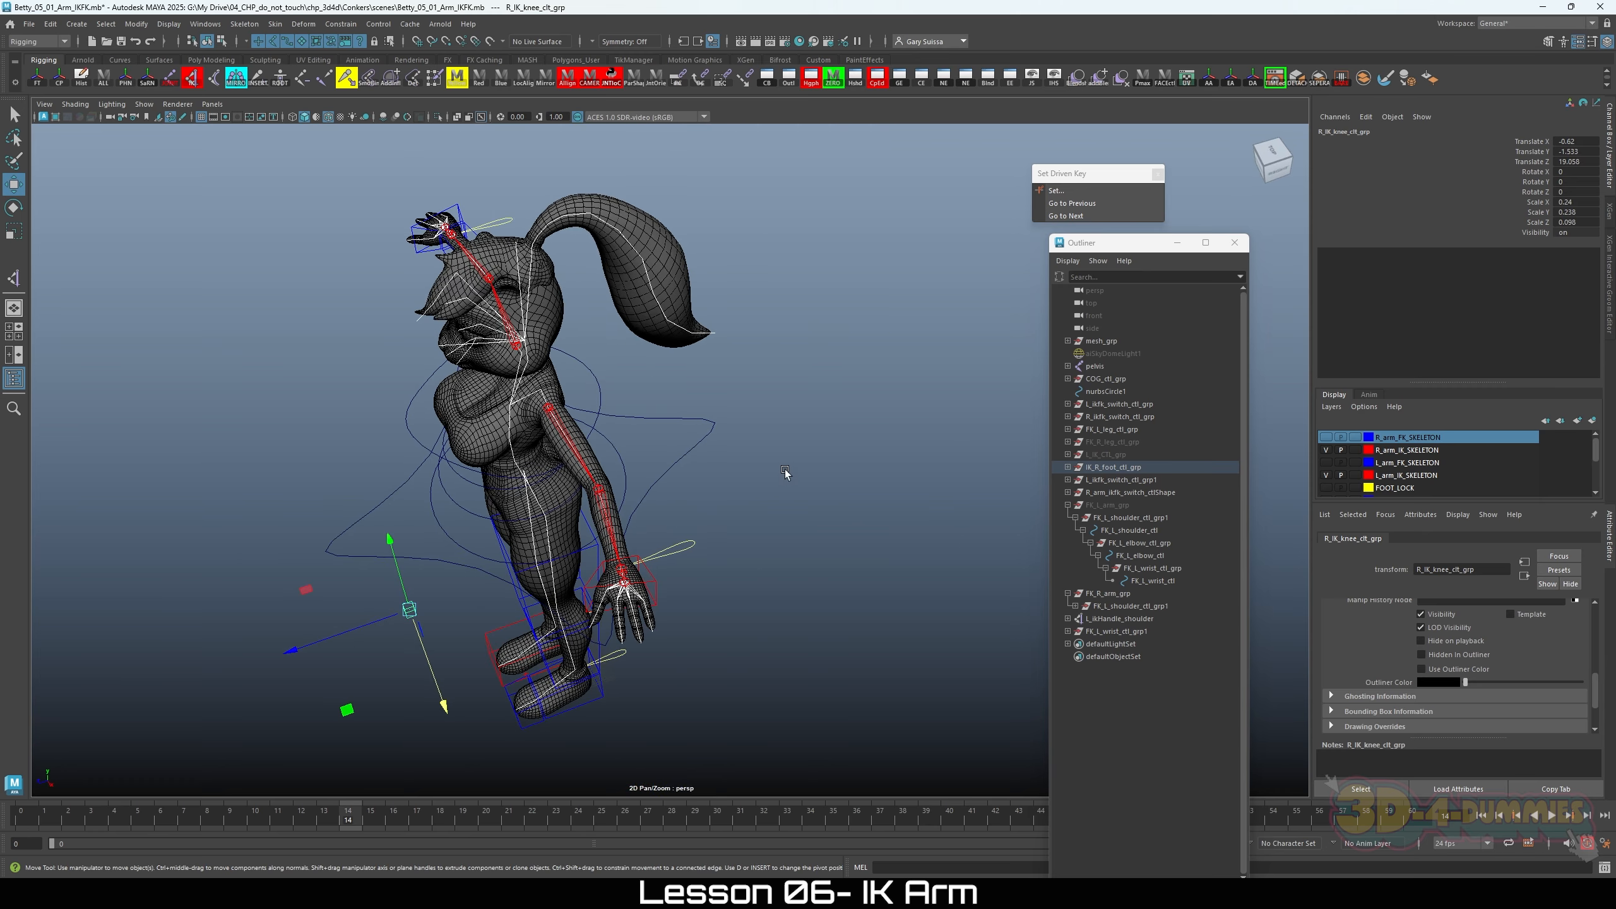
alt+drag(722, 484, 608, 400)
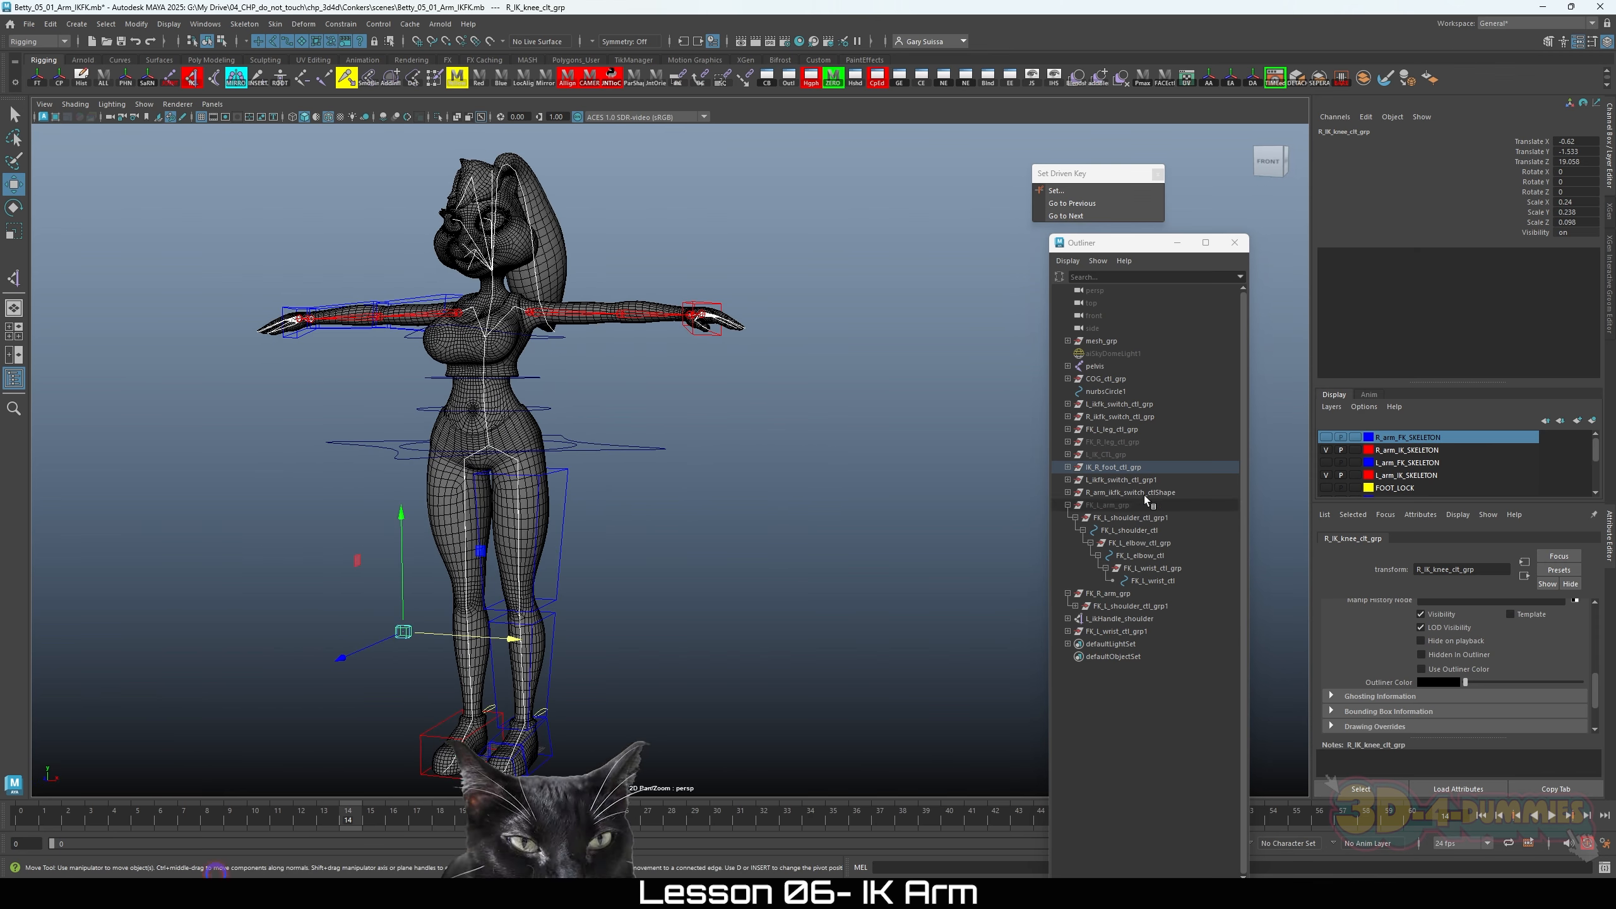
key(ctrl+d)
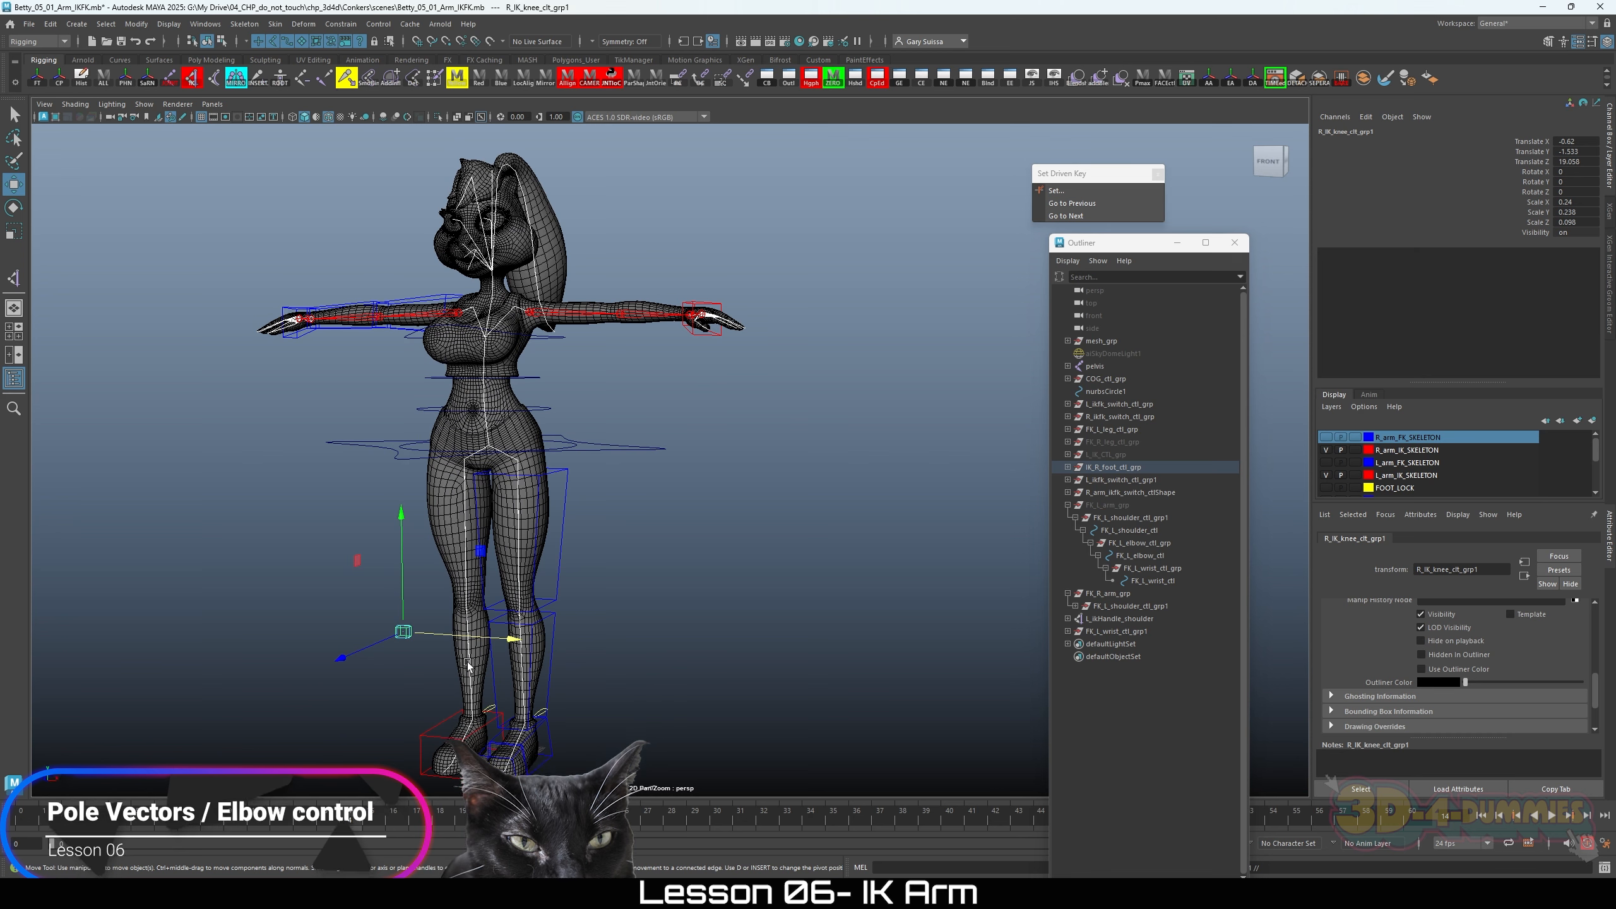
key(shift+p)
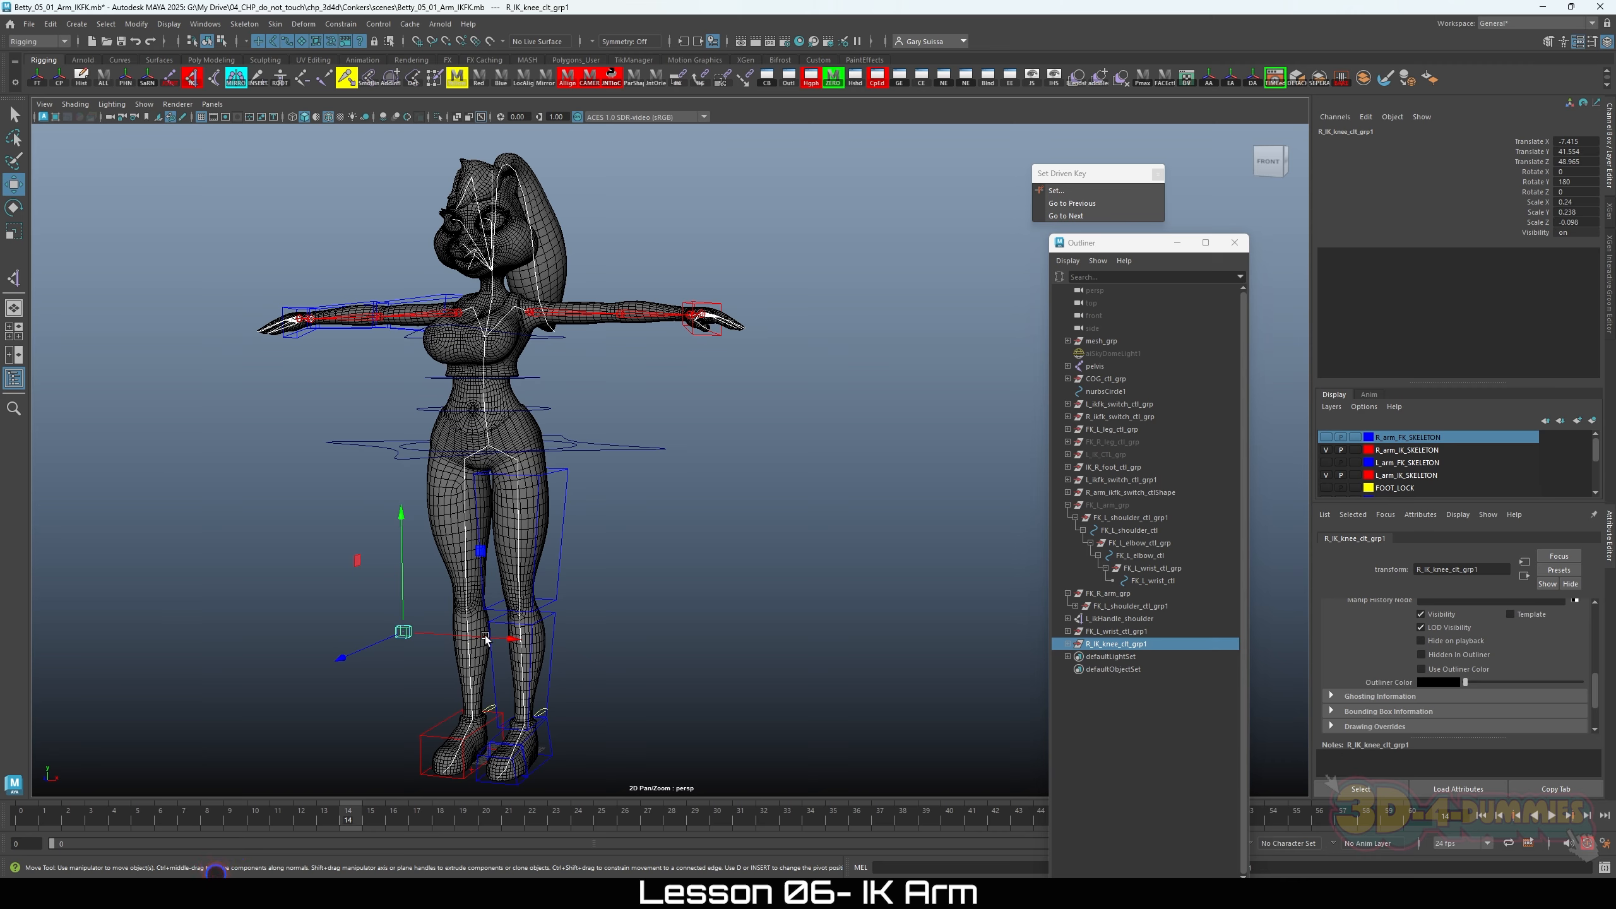
Step: Move the copied knee control group up to the left arm's height, to about X 45.3 and Y 143.6, using the front view
drag(490, 650, 635, 660)
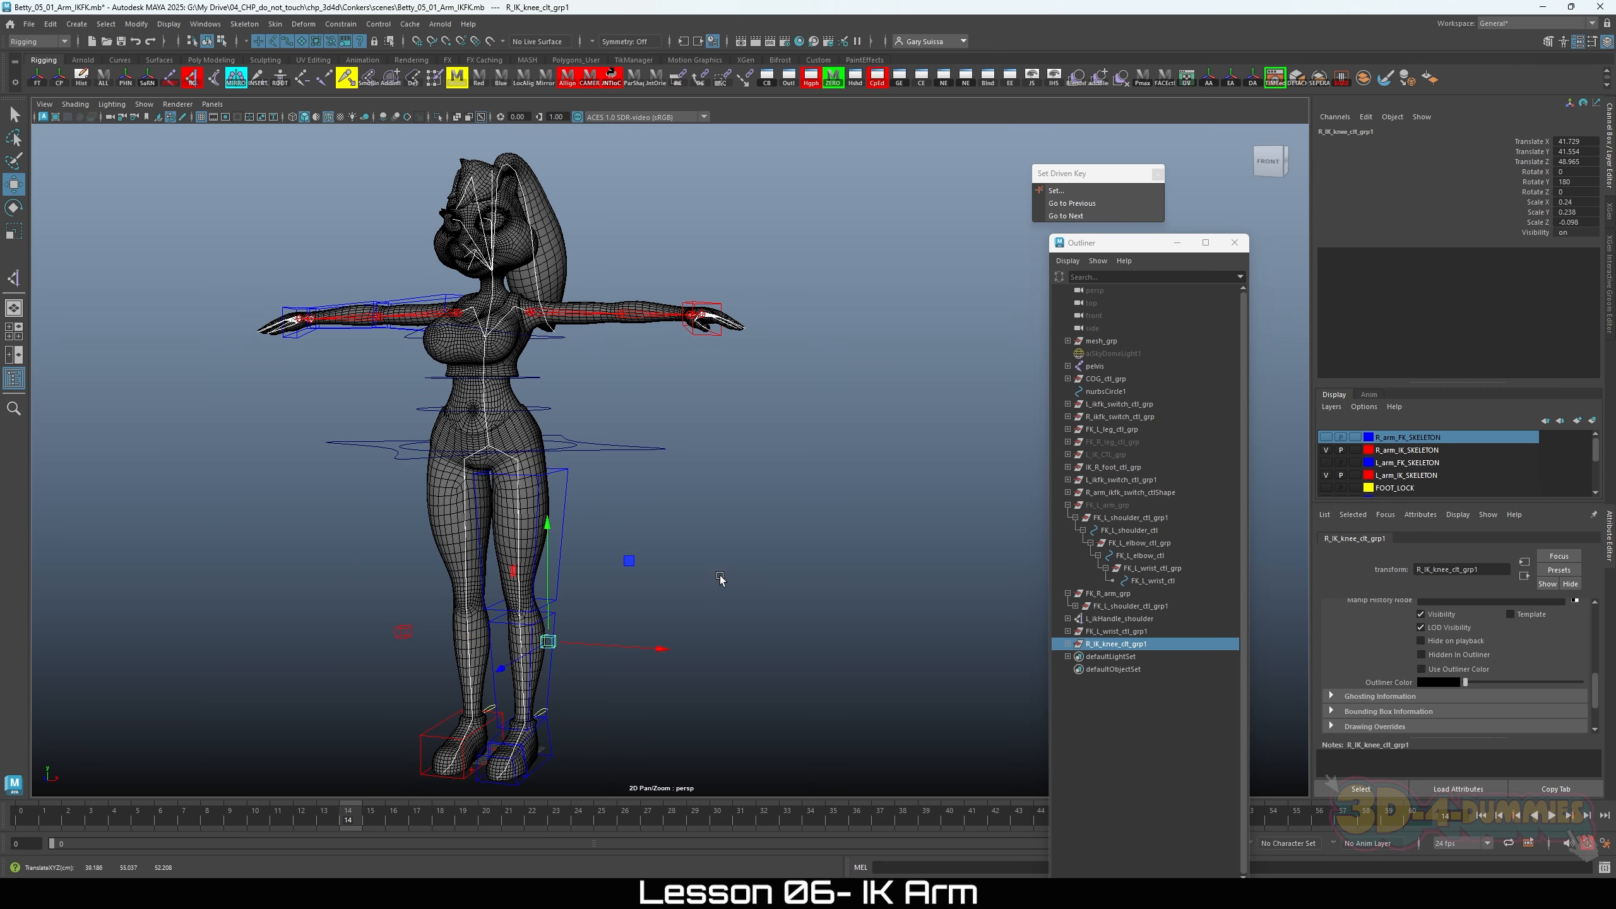
key(space)
key(space)
scroll(452, 628, down, 10)
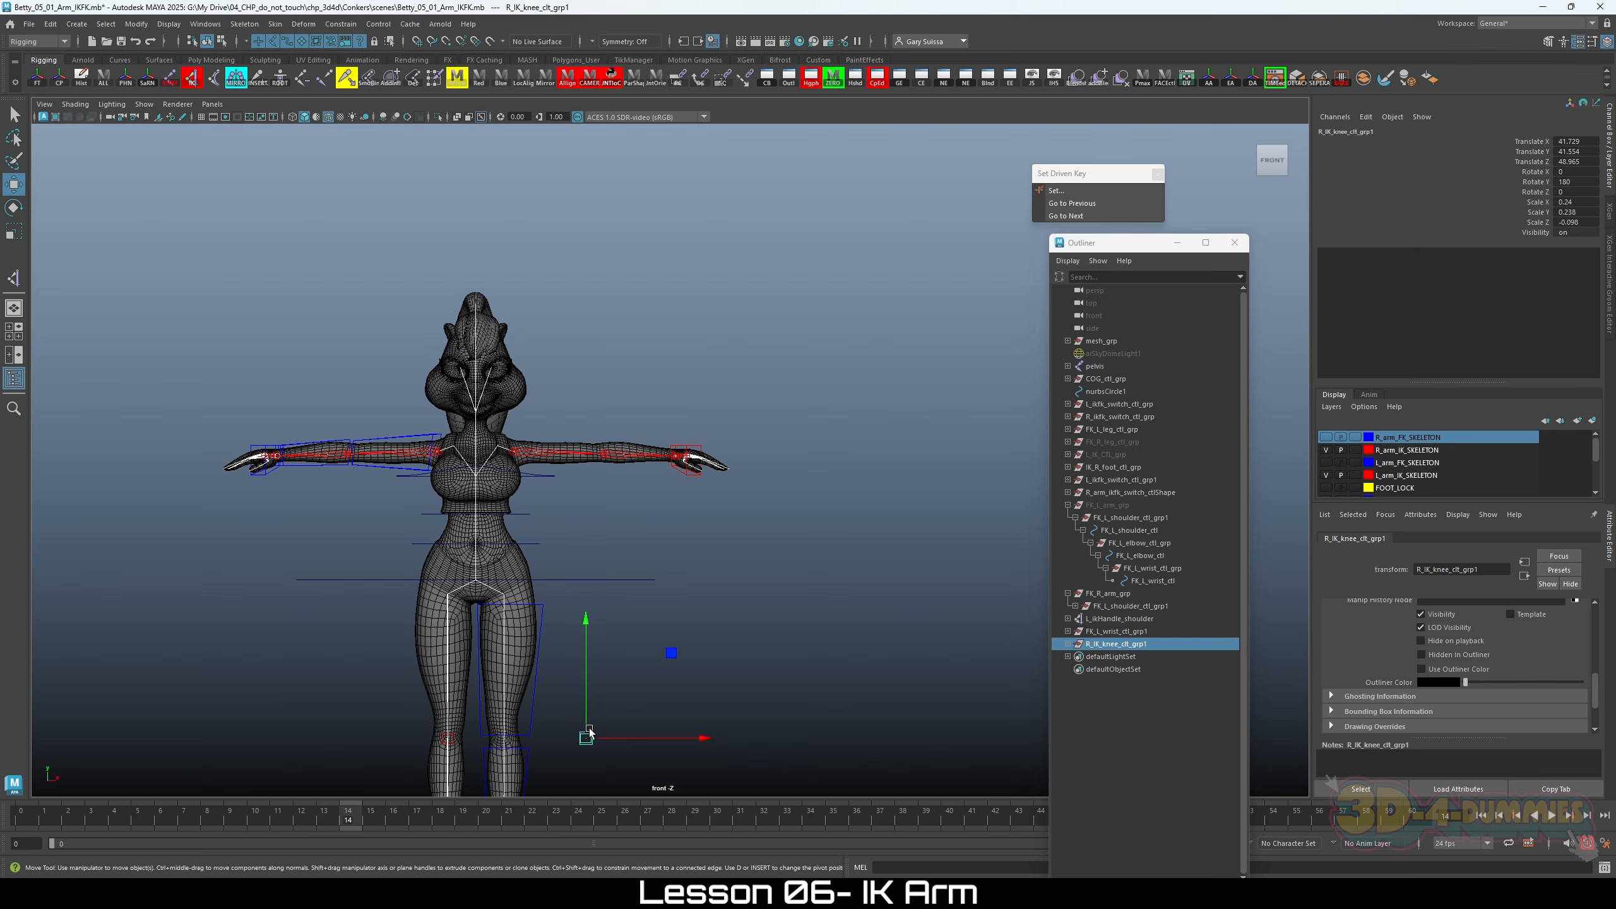
drag(588, 733, 597, 457)
key(space)
key(space)
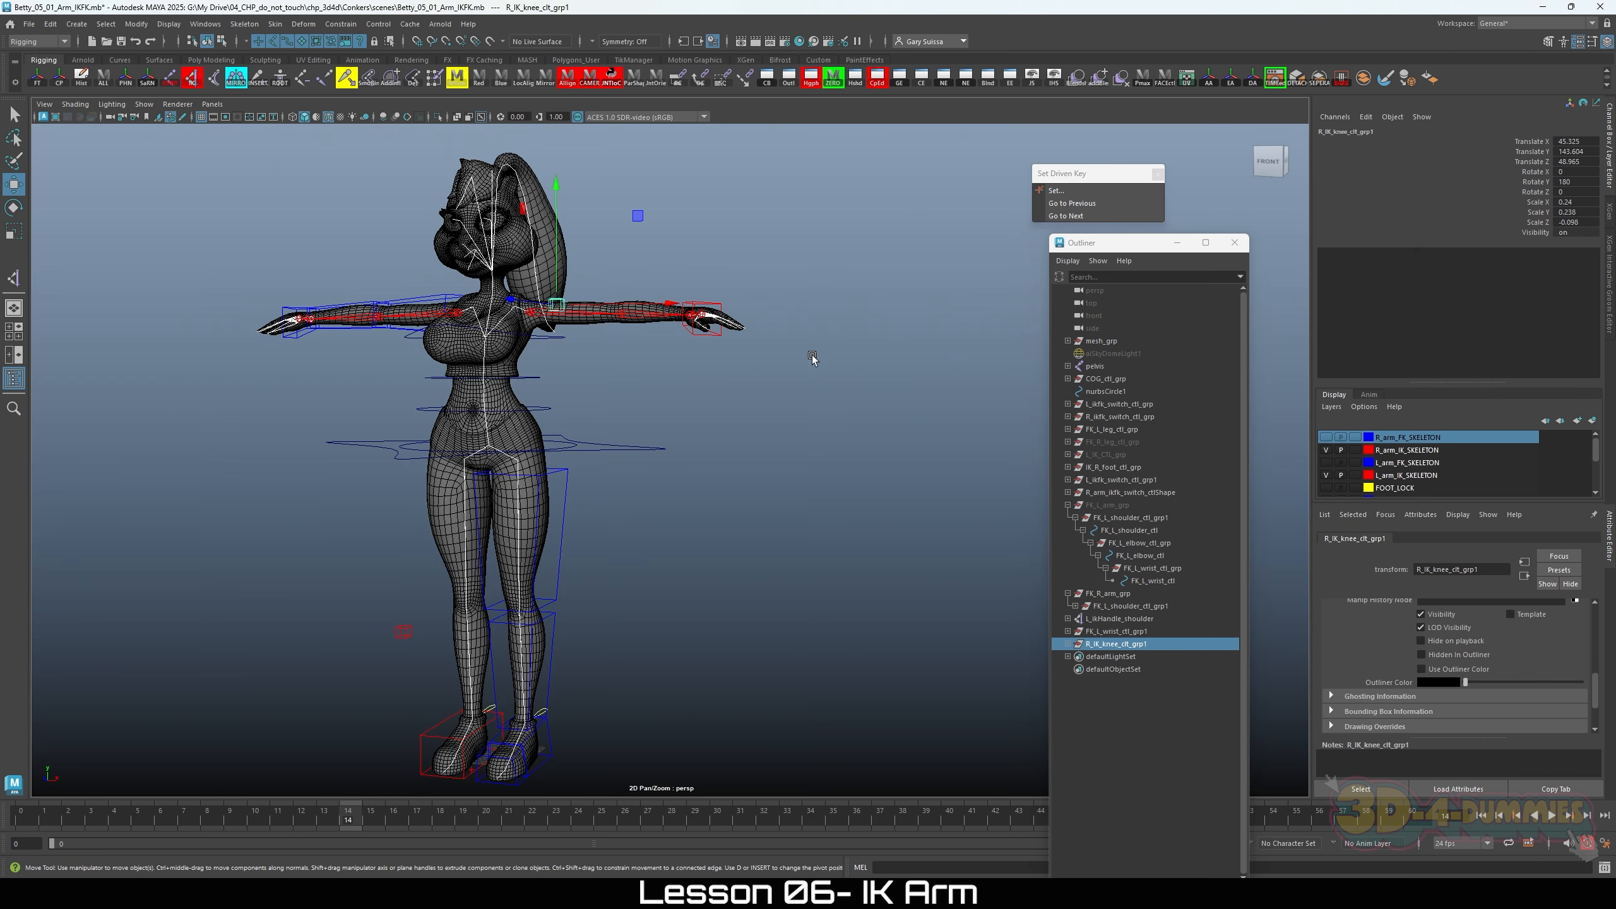
Step: Move the copied control group behind the left arm in line with the elbow, to about -37.5 in Z
alt+drag(812, 358, 479, 364)
drag(426, 316, 912, 431)
alt+middle_drag(912, 432, 766, 553)
alt+right_drag(766, 553, 1092, 620)
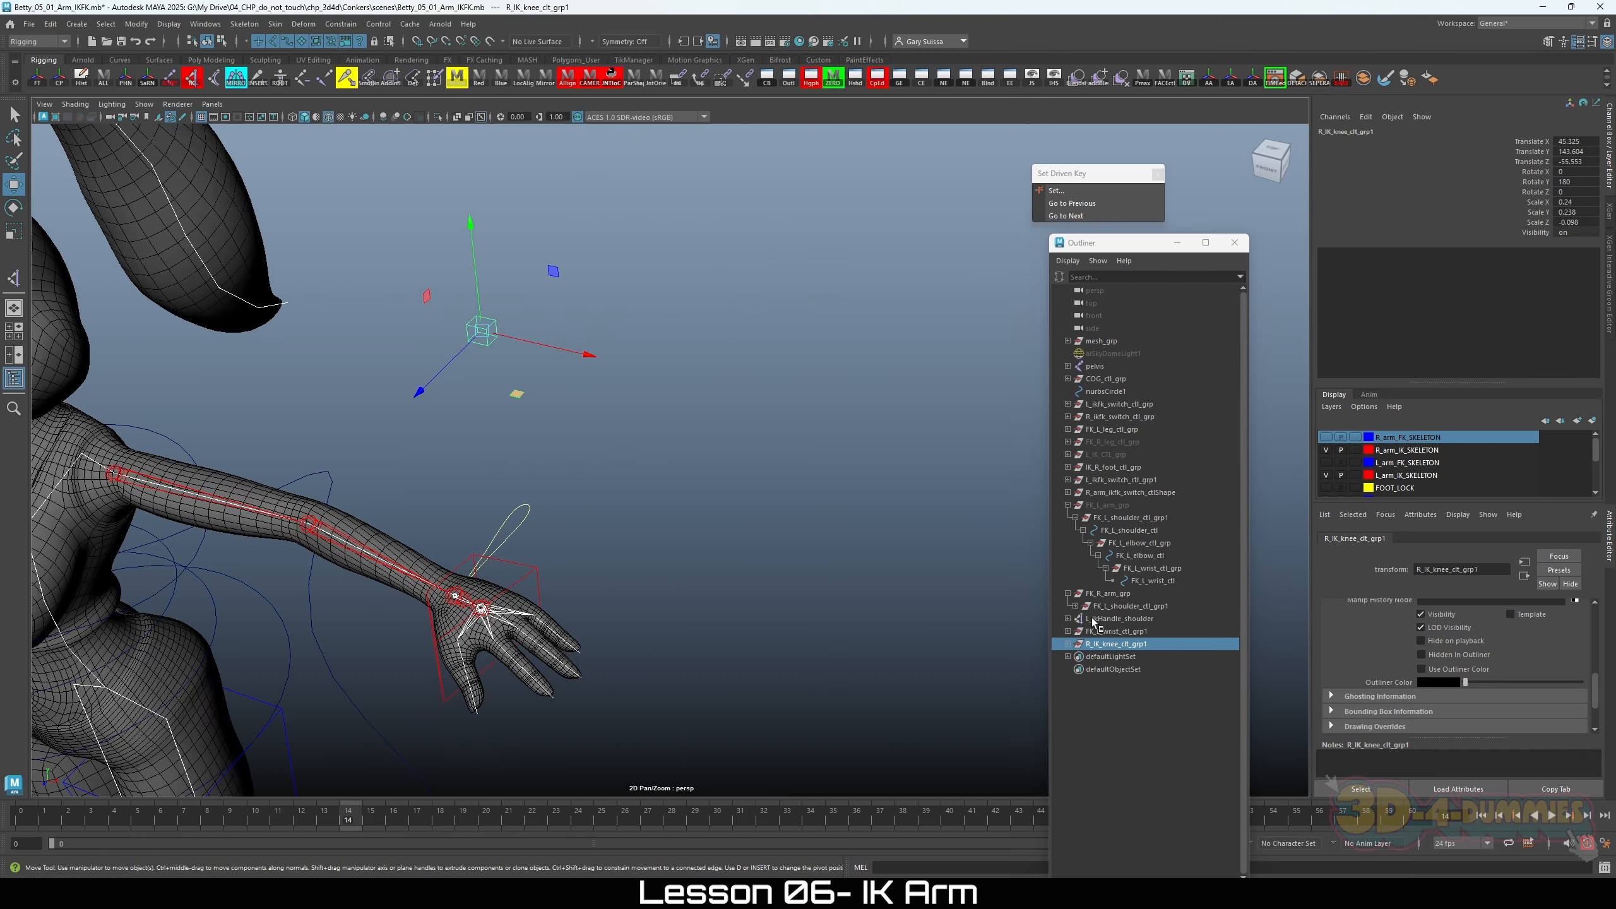
alt+drag(805, 503, 642, 577)
drag(581, 358, 508, 489)
alt+drag(509, 490, 661, 506)
alt+middle_drag(661, 506, 741, 461)
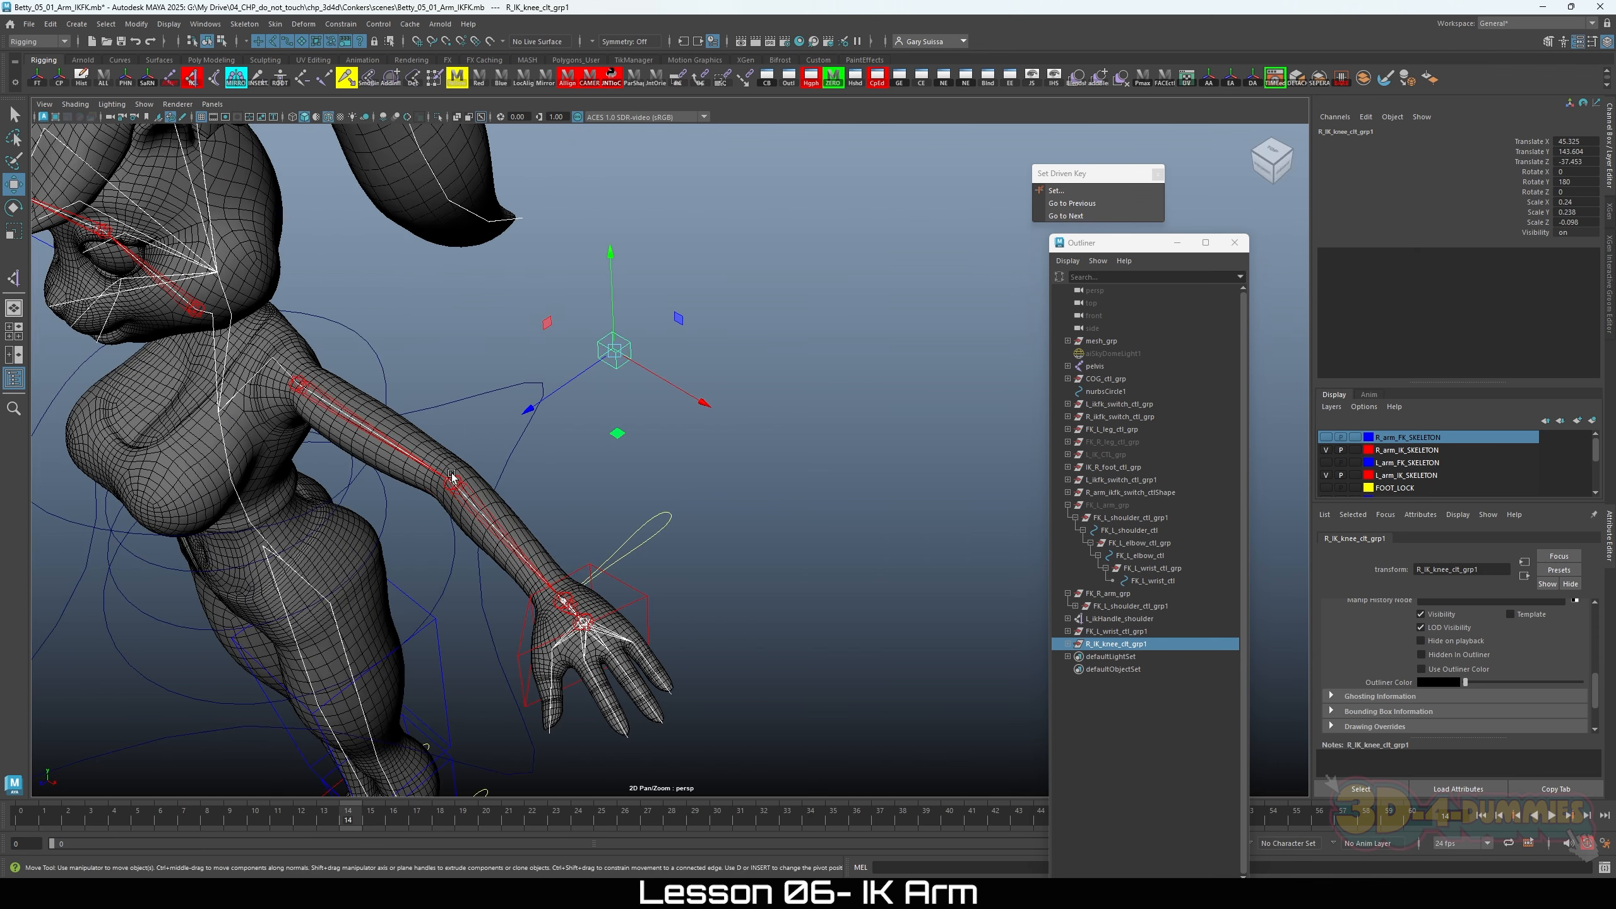
Step: Fine-tune the copied control group's distance behind the left elbow to about -40.8 in Z
alt+right_drag(642, 424, 598, 422)
alt+middle_drag(598, 421, 671, 425)
drag(602, 426, 621, 420)
alt+right_drag(678, 440, 564, 472)
alt+drag(564, 472, 667, 470)
alt+right_drag(667, 470, 709, 470)
alt+middle_drag(710, 470, 675, 408)
alt+drag(674, 409, 749, 449)
alt+right_drag(749, 449, 903, 485)
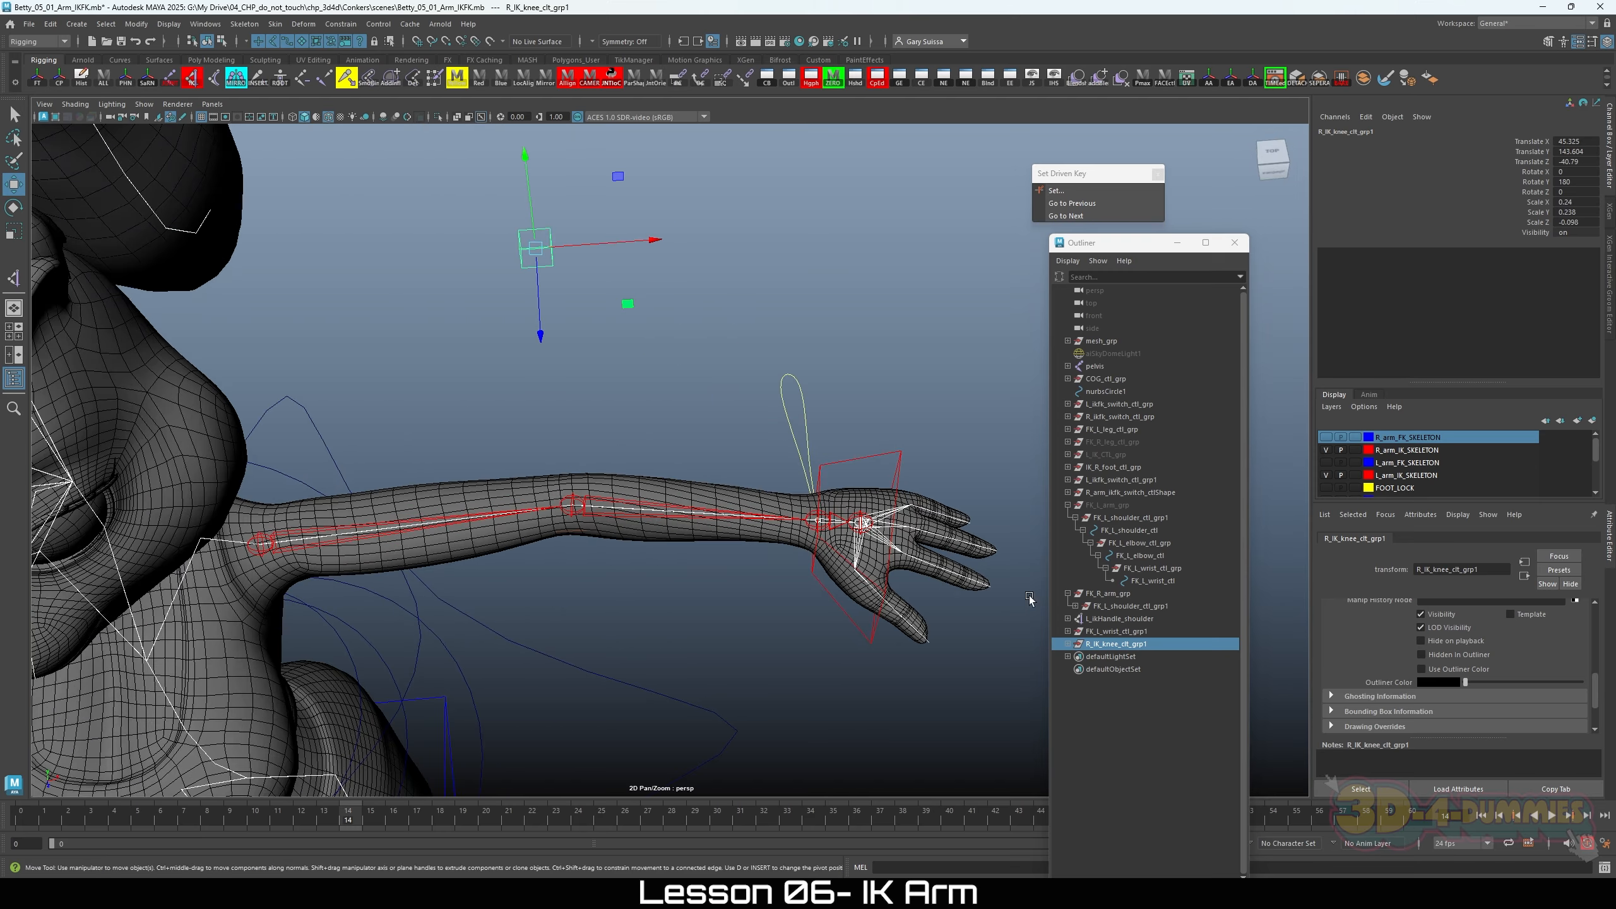
Step: Test the left arm's IK bend by moving L_ikHandle_shoulder toward the body, and undo the move
click(1115, 619)
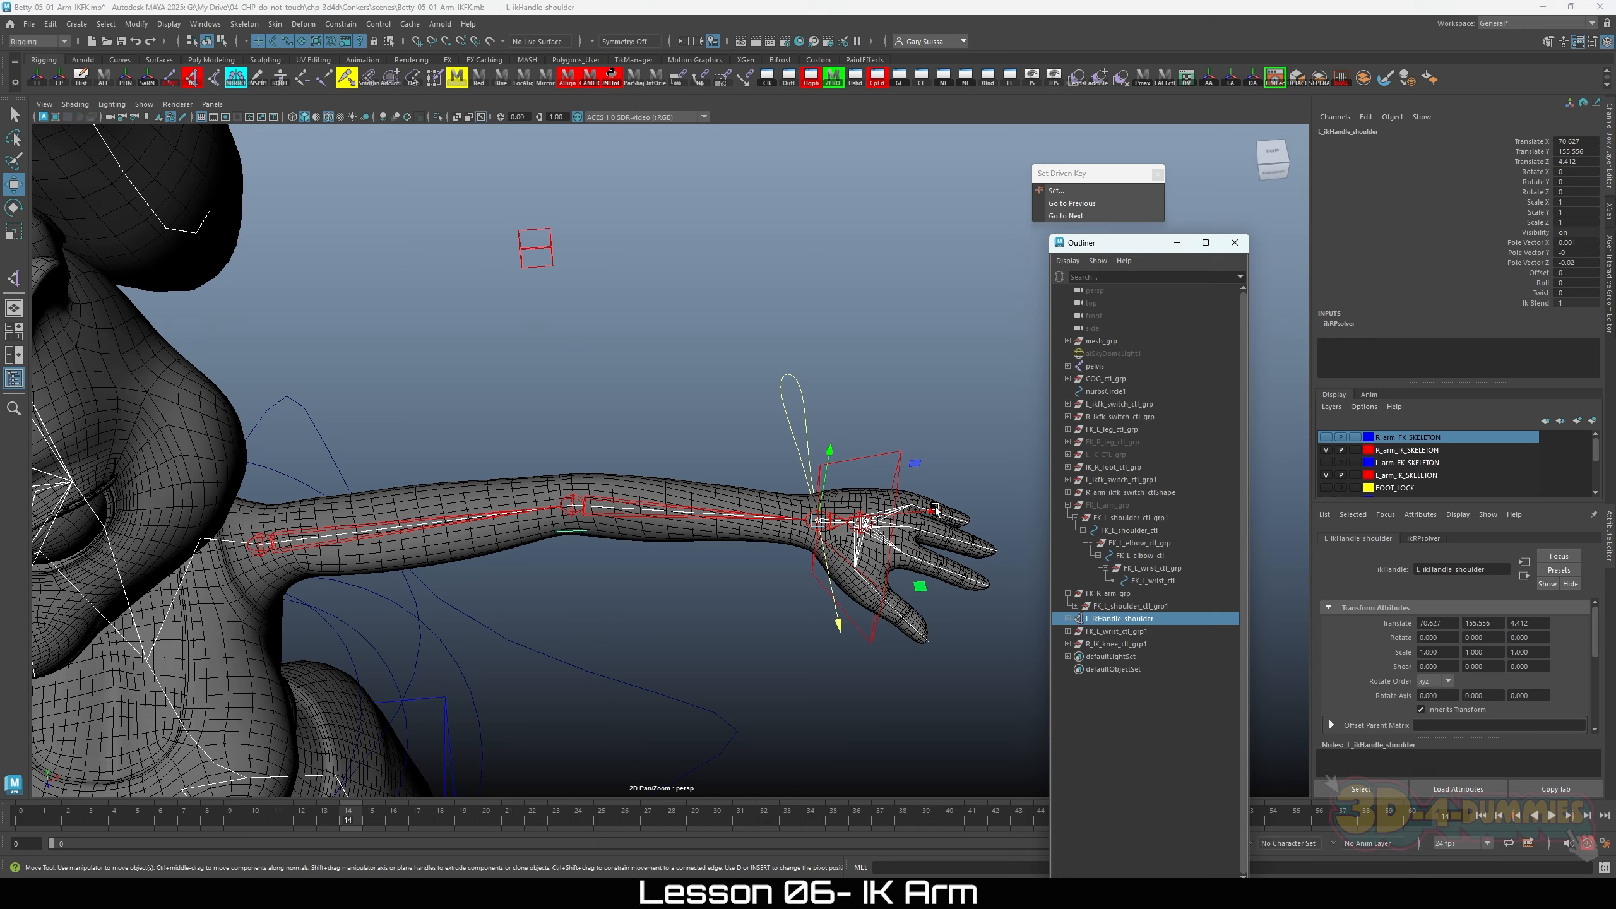
drag(933, 510, 712, 522)
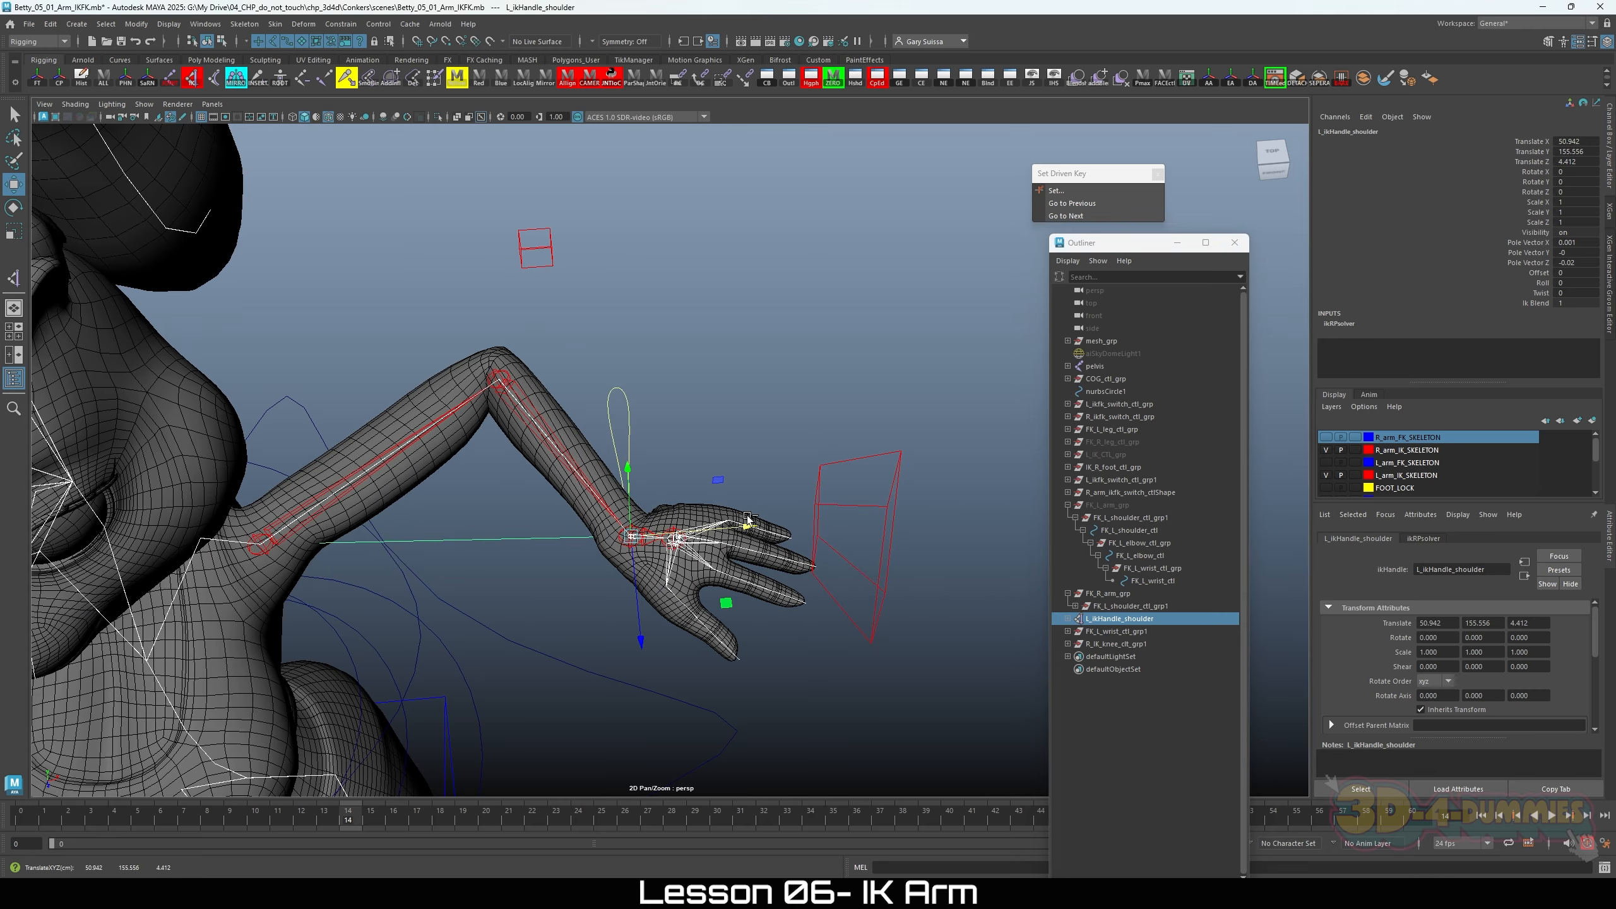
key(ctrl+z)
Step: Select the control curve inside the copied knee group behind the left elbow and run the ALL command on it
alt+drag(643, 390, 592, 420)
drag(649, 330, 598, 380)
scroll(597, 381, up, 5)
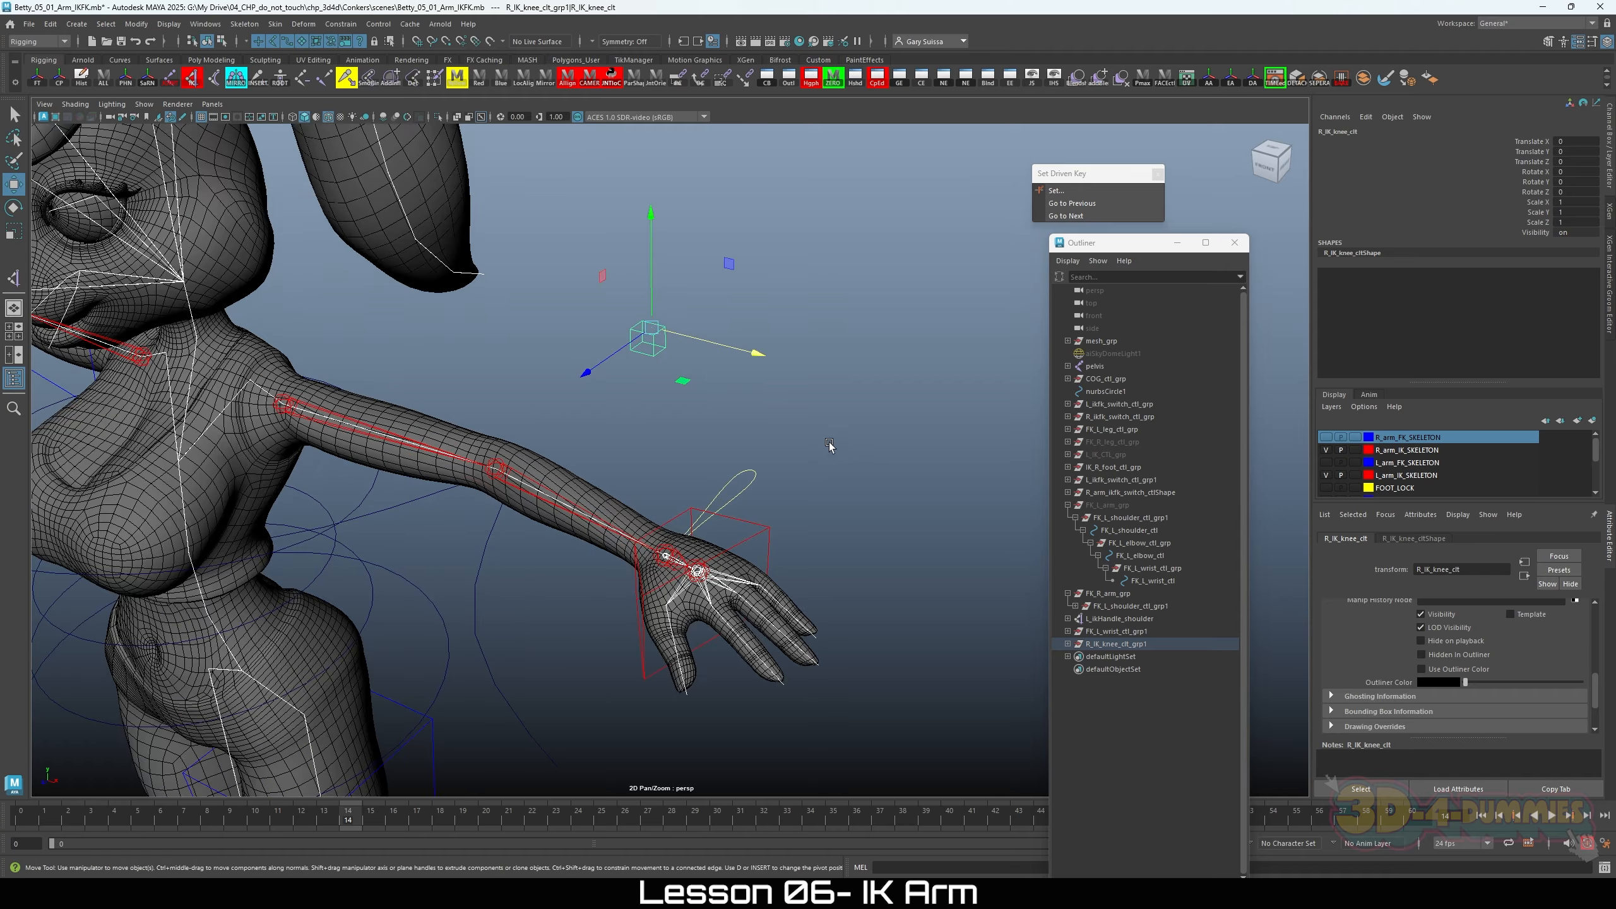
click(104, 78)
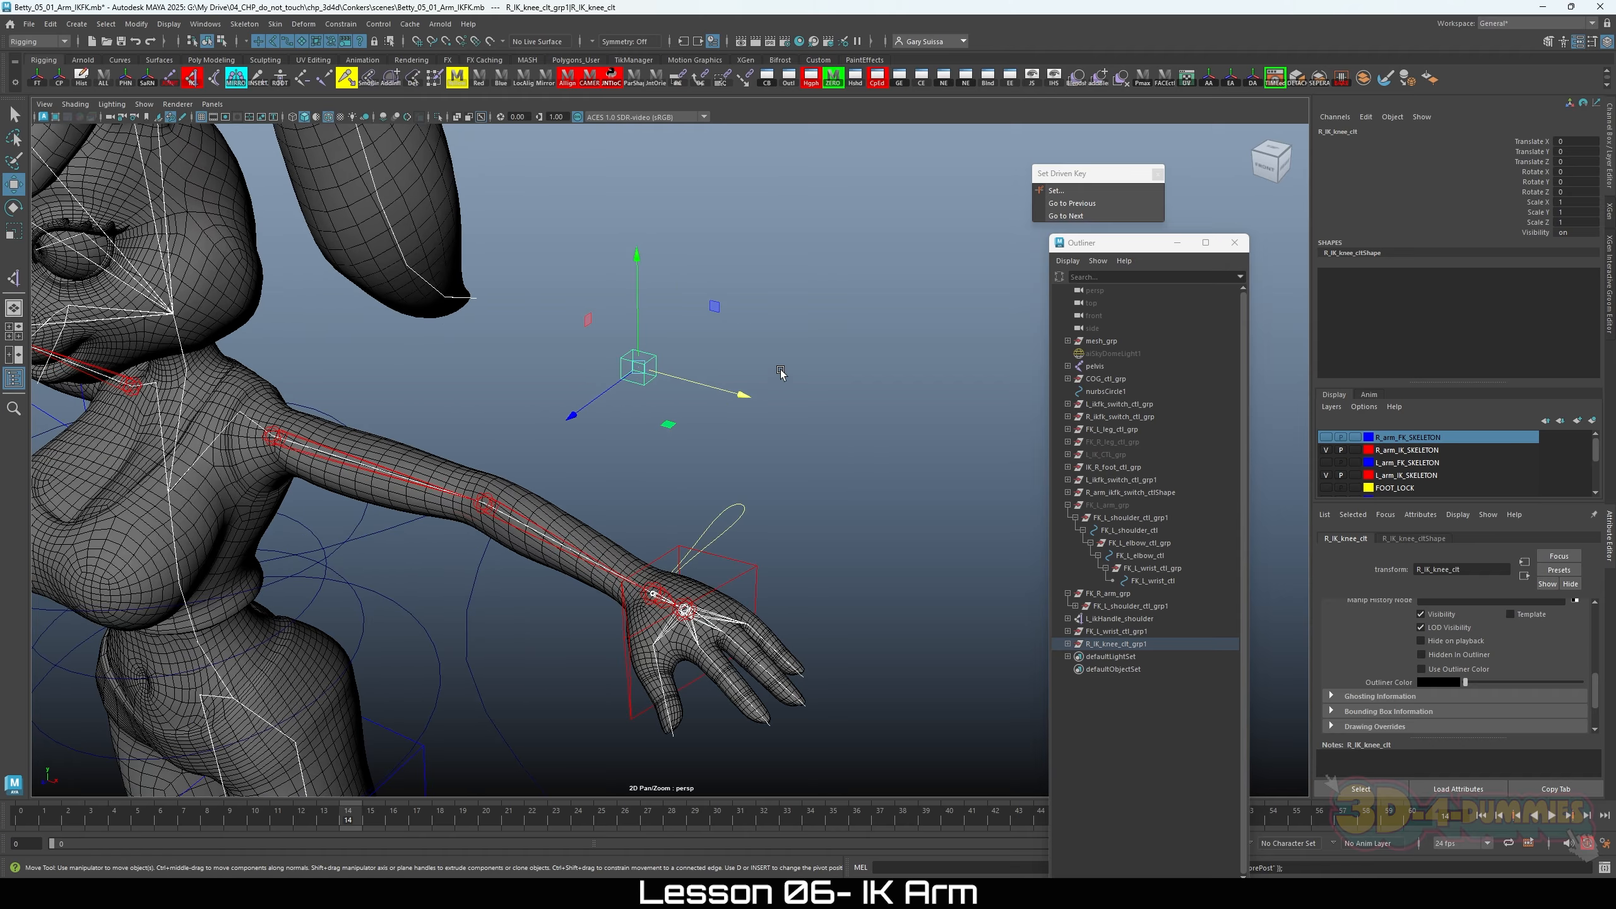
alt+drag(781, 373, 884, 452)
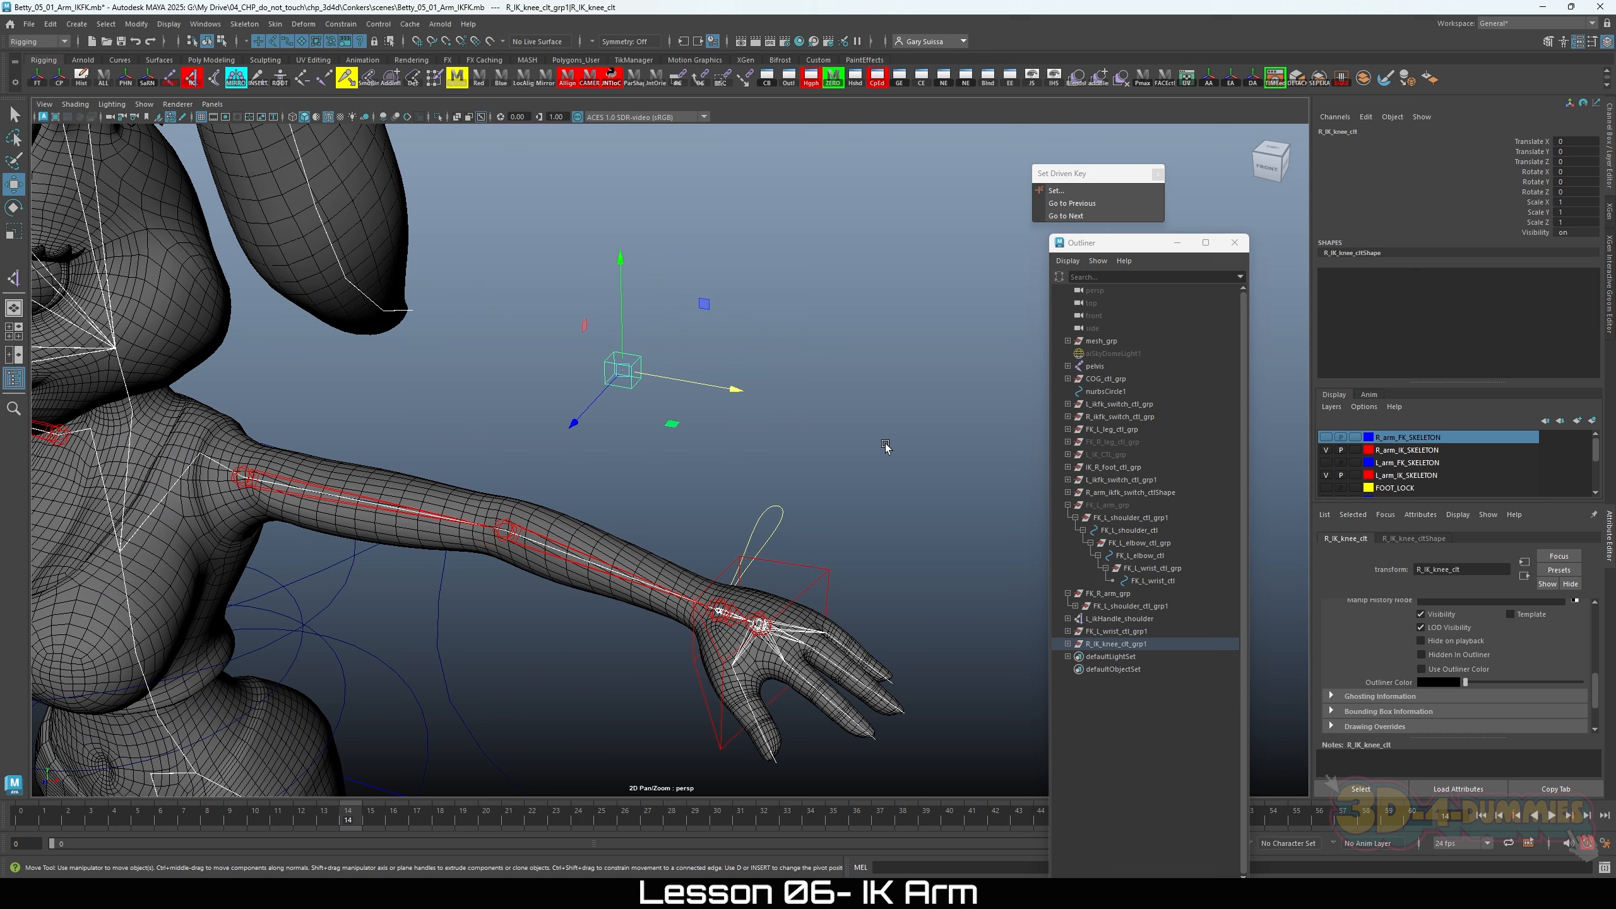
Step: Show shape nodes in the Outliner and expand R_IK_knee_ctl_grp1 down to its control's shape
double_click(1341, 133)
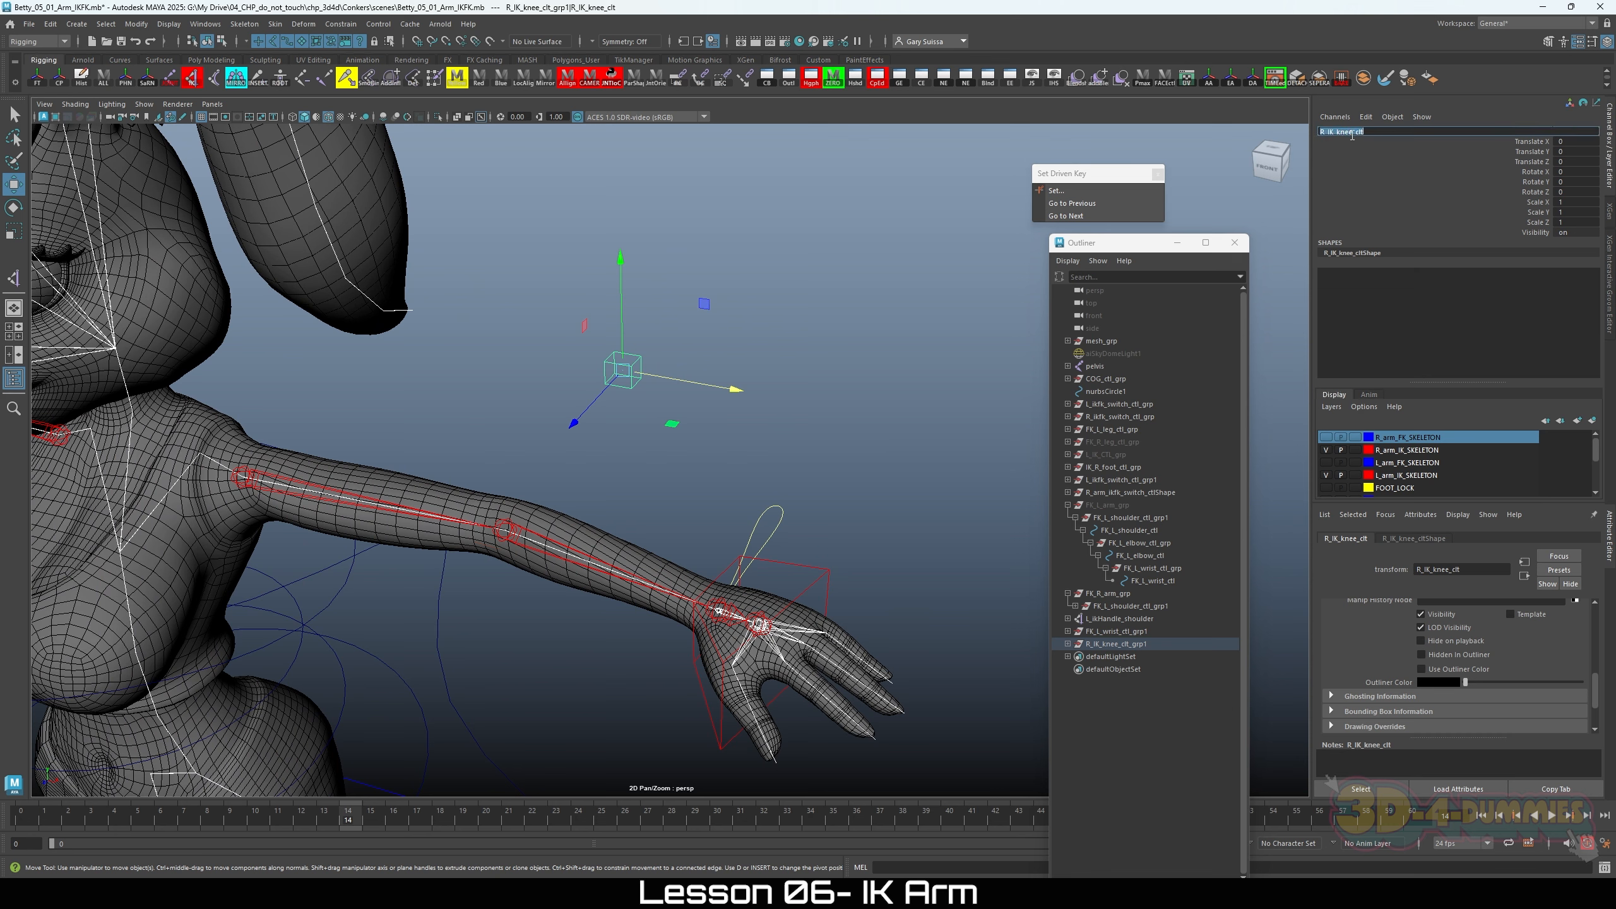
click(1068, 645)
double_click(1101, 646)
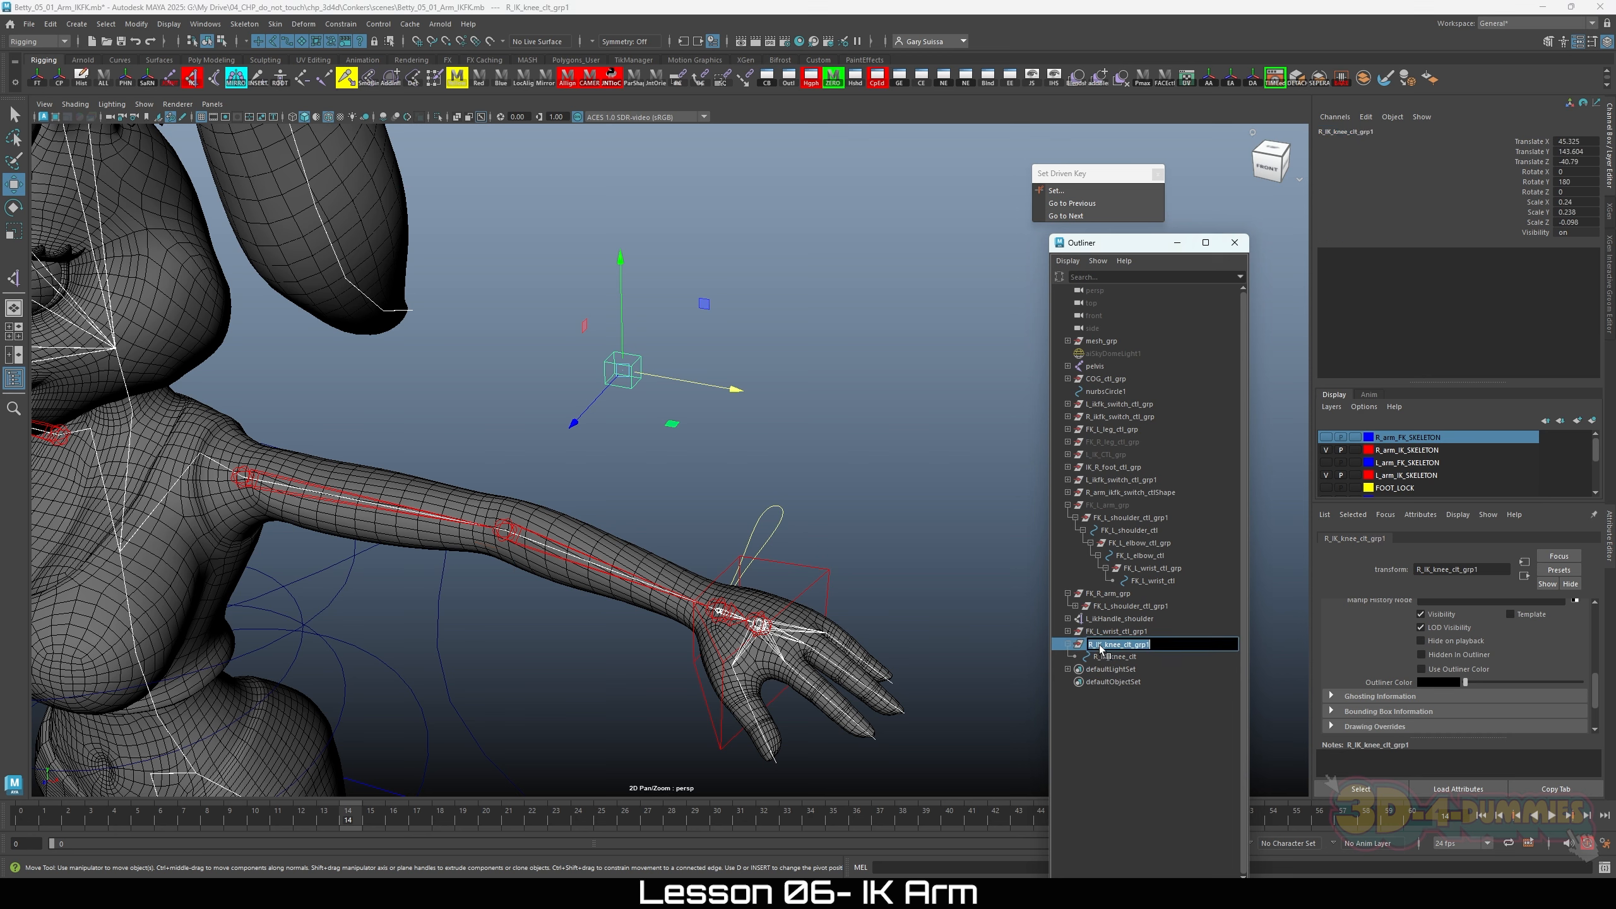
key(Escape)
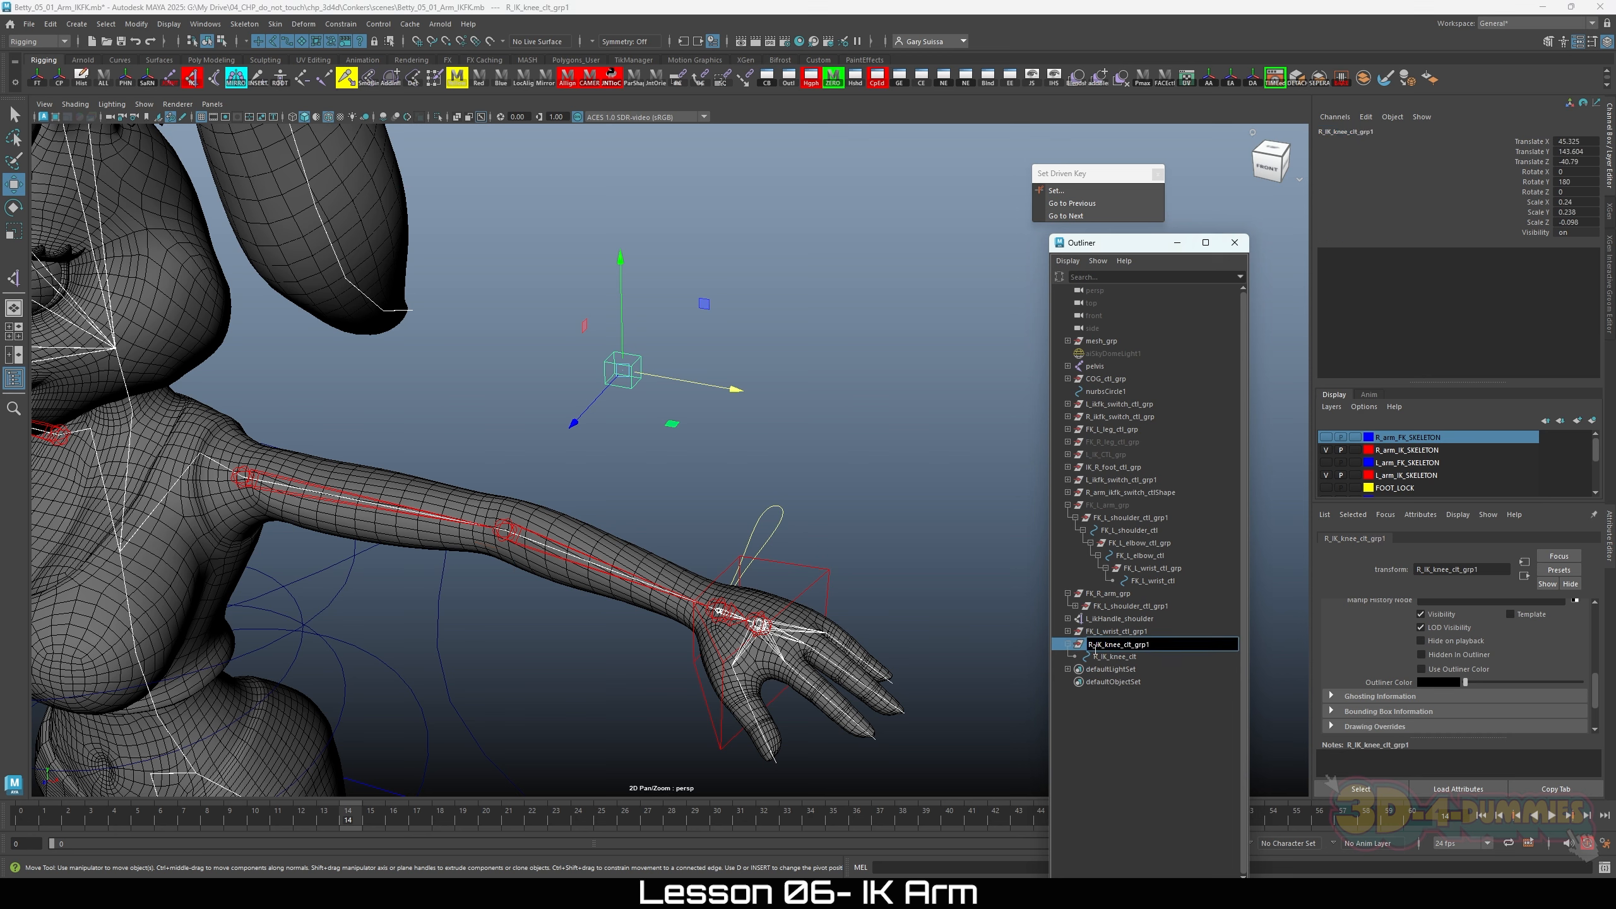
click(1068, 260)
click(1082, 297)
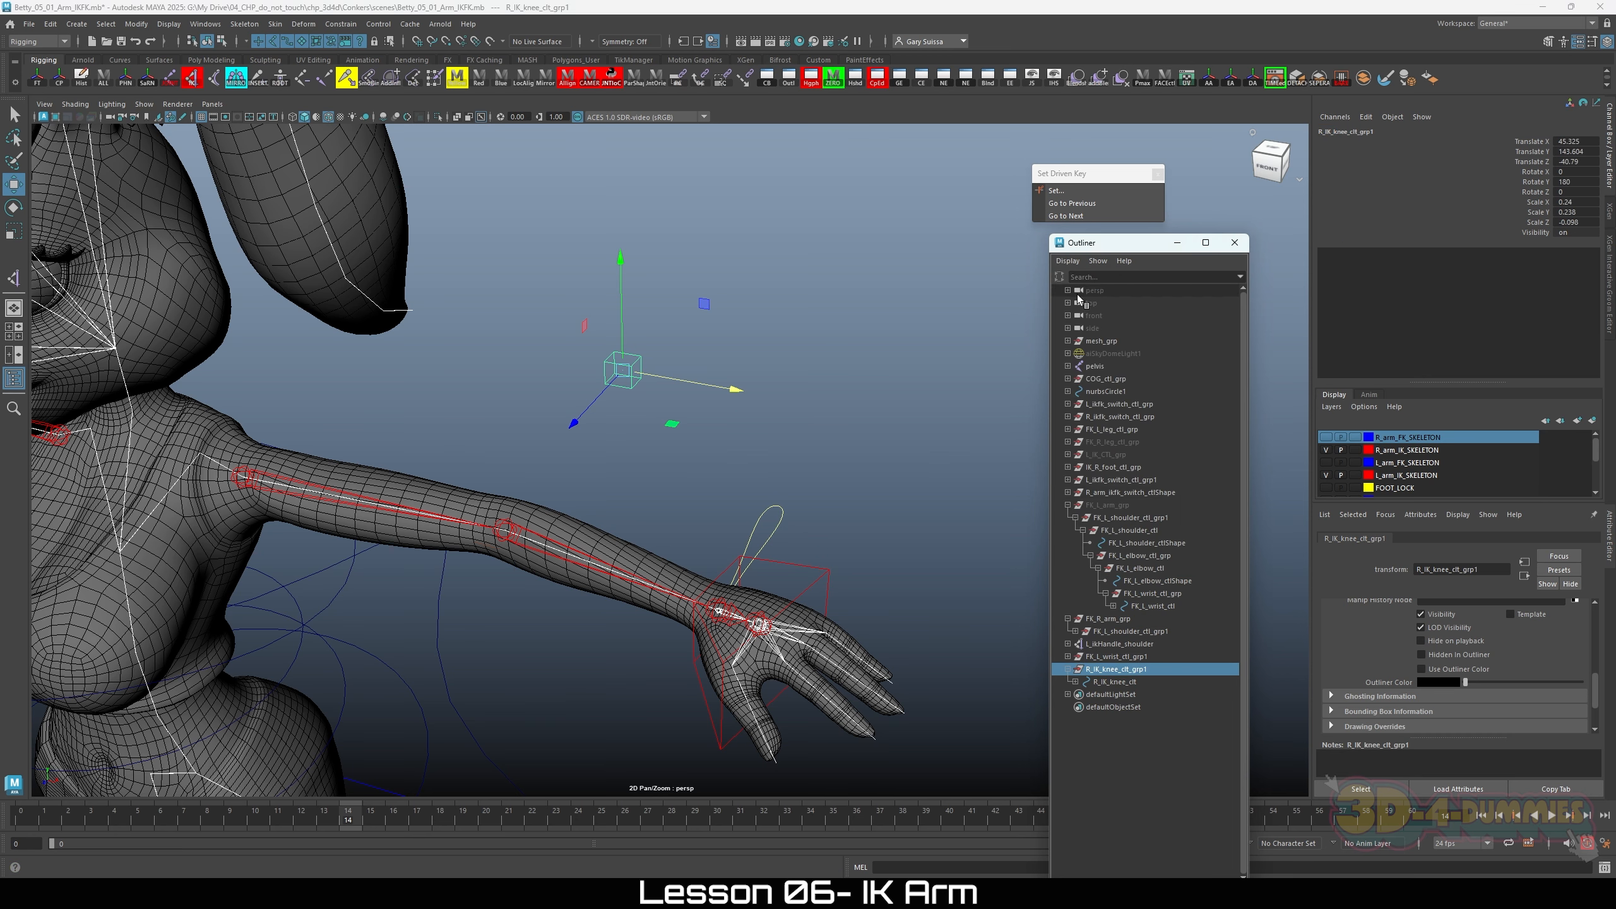
click(1076, 682)
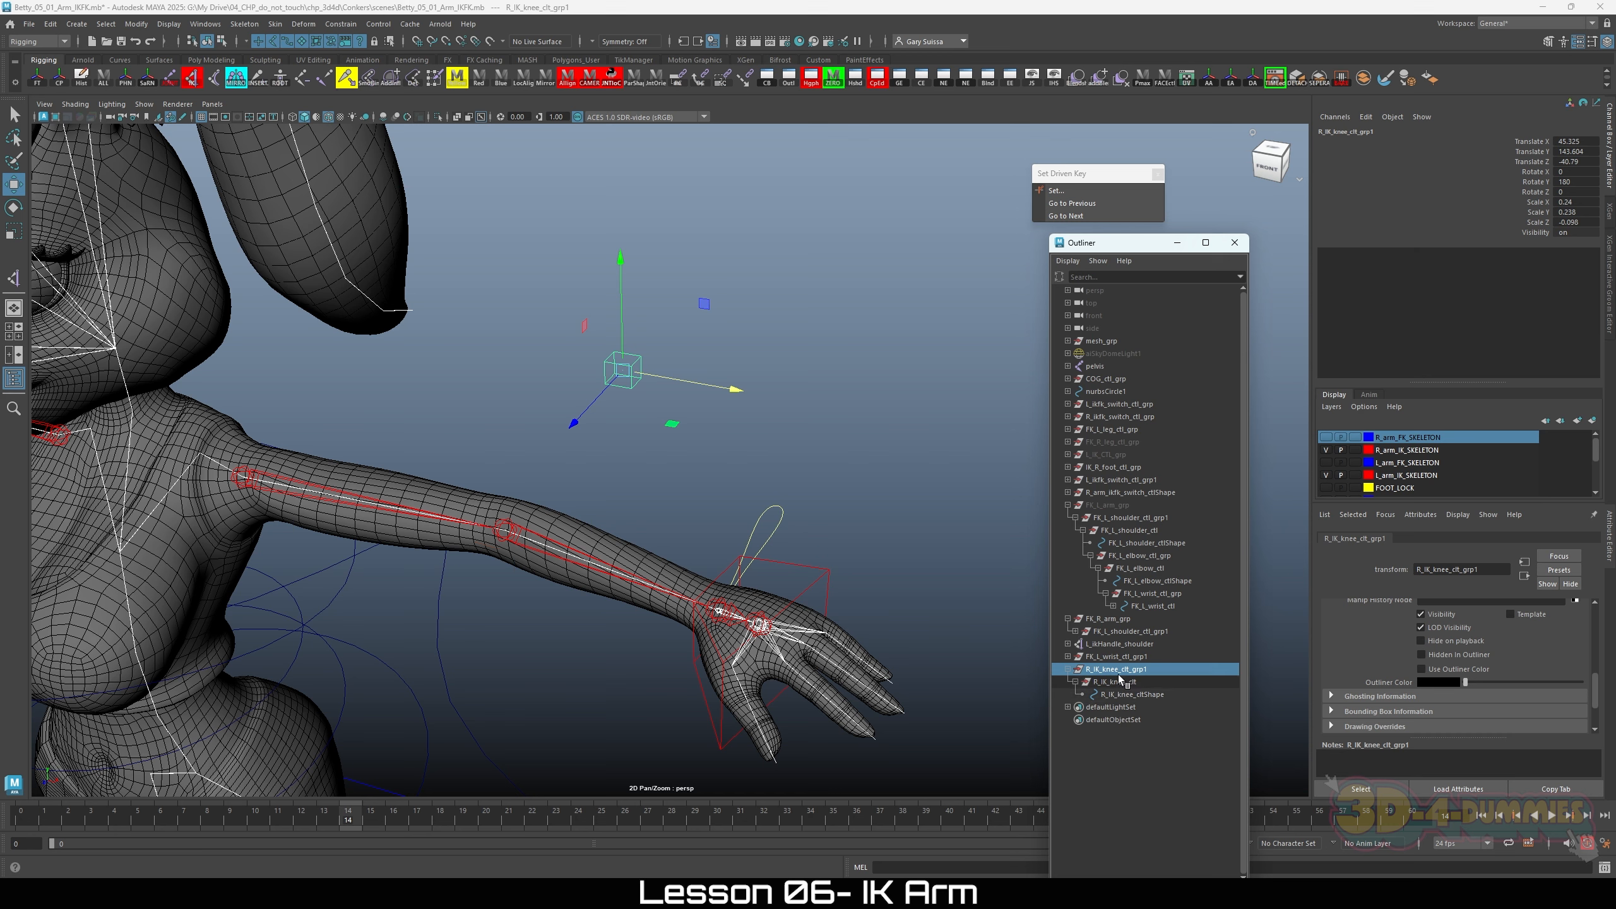
Step: Rename the copied group as L_IK_elbow_ctl_grp1 and the control inside it as R_IK_elbow_ctl
double_click(1101, 670)
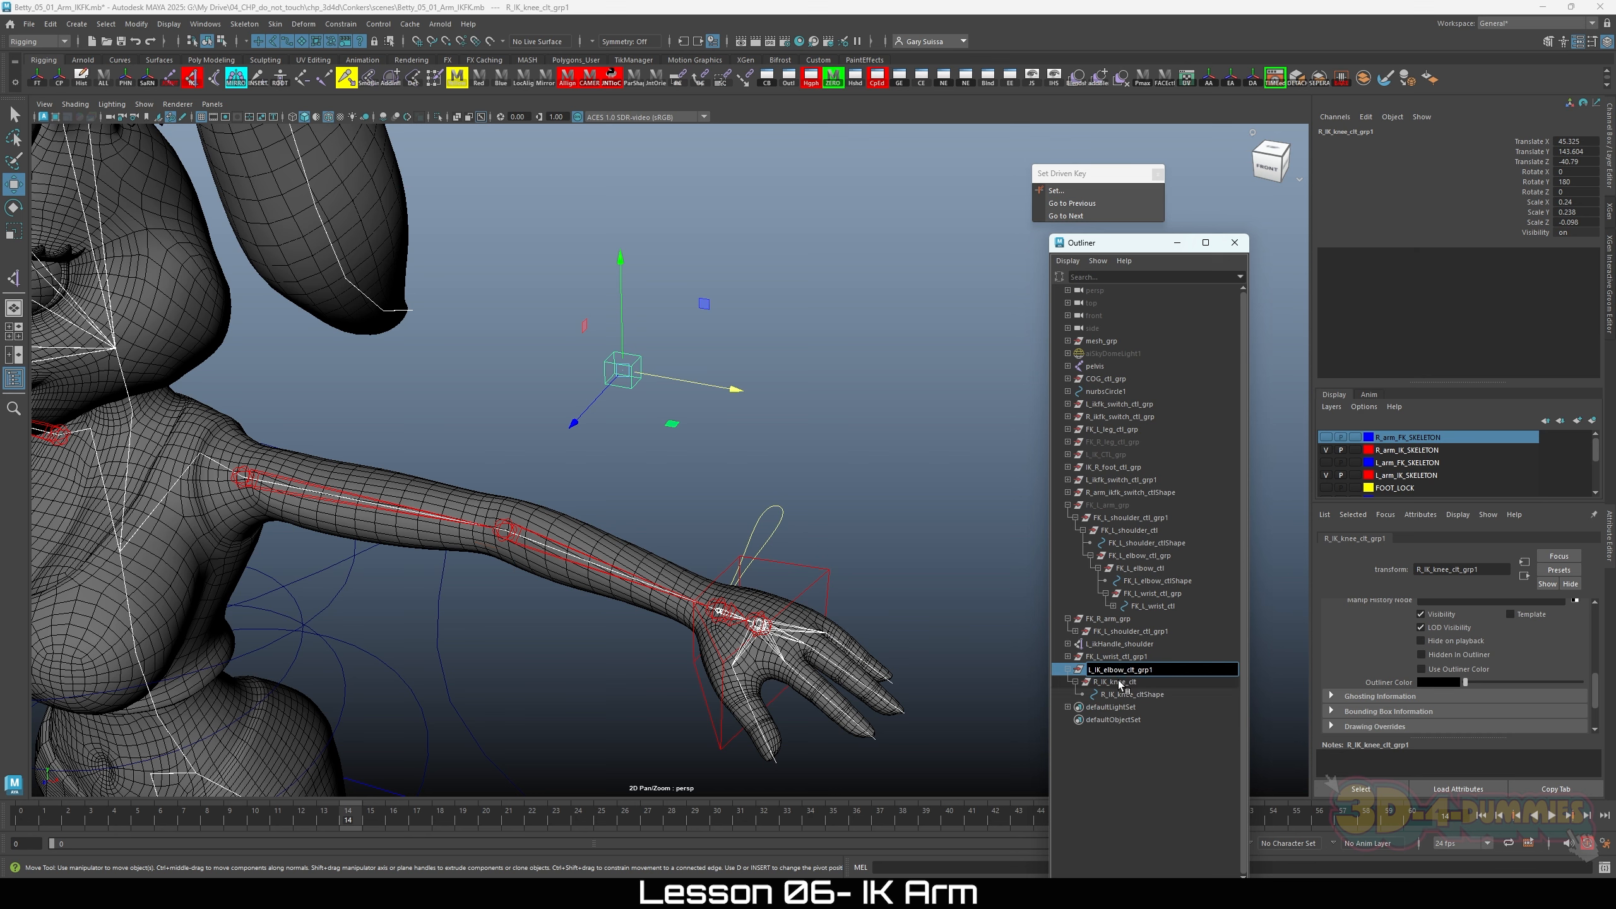
double_click(1116, 682)
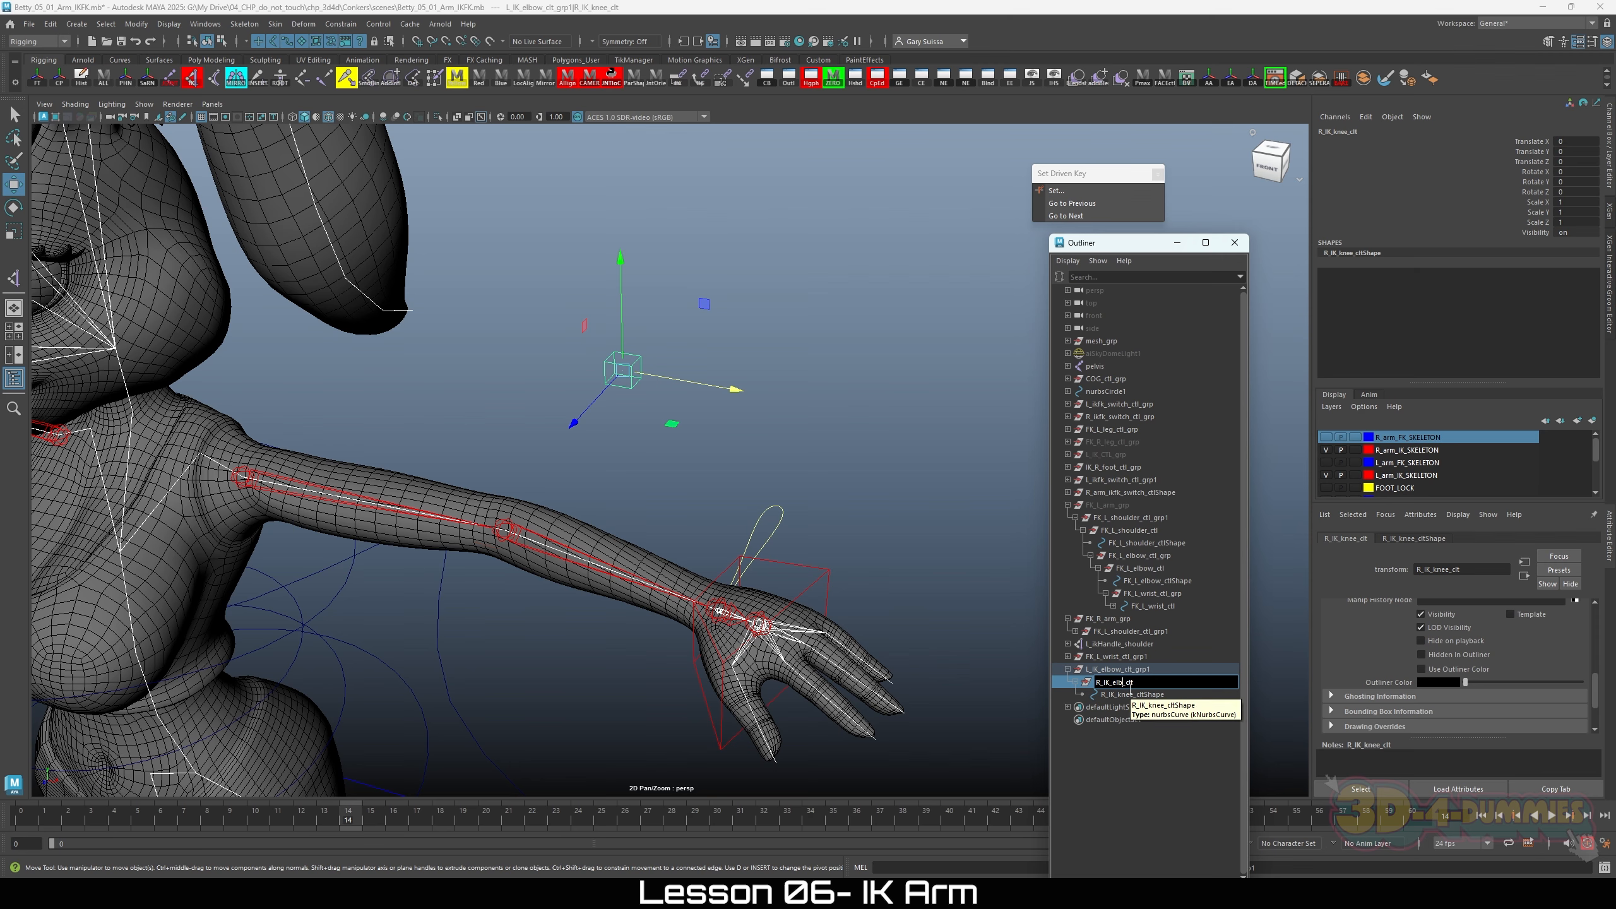
key(Return)
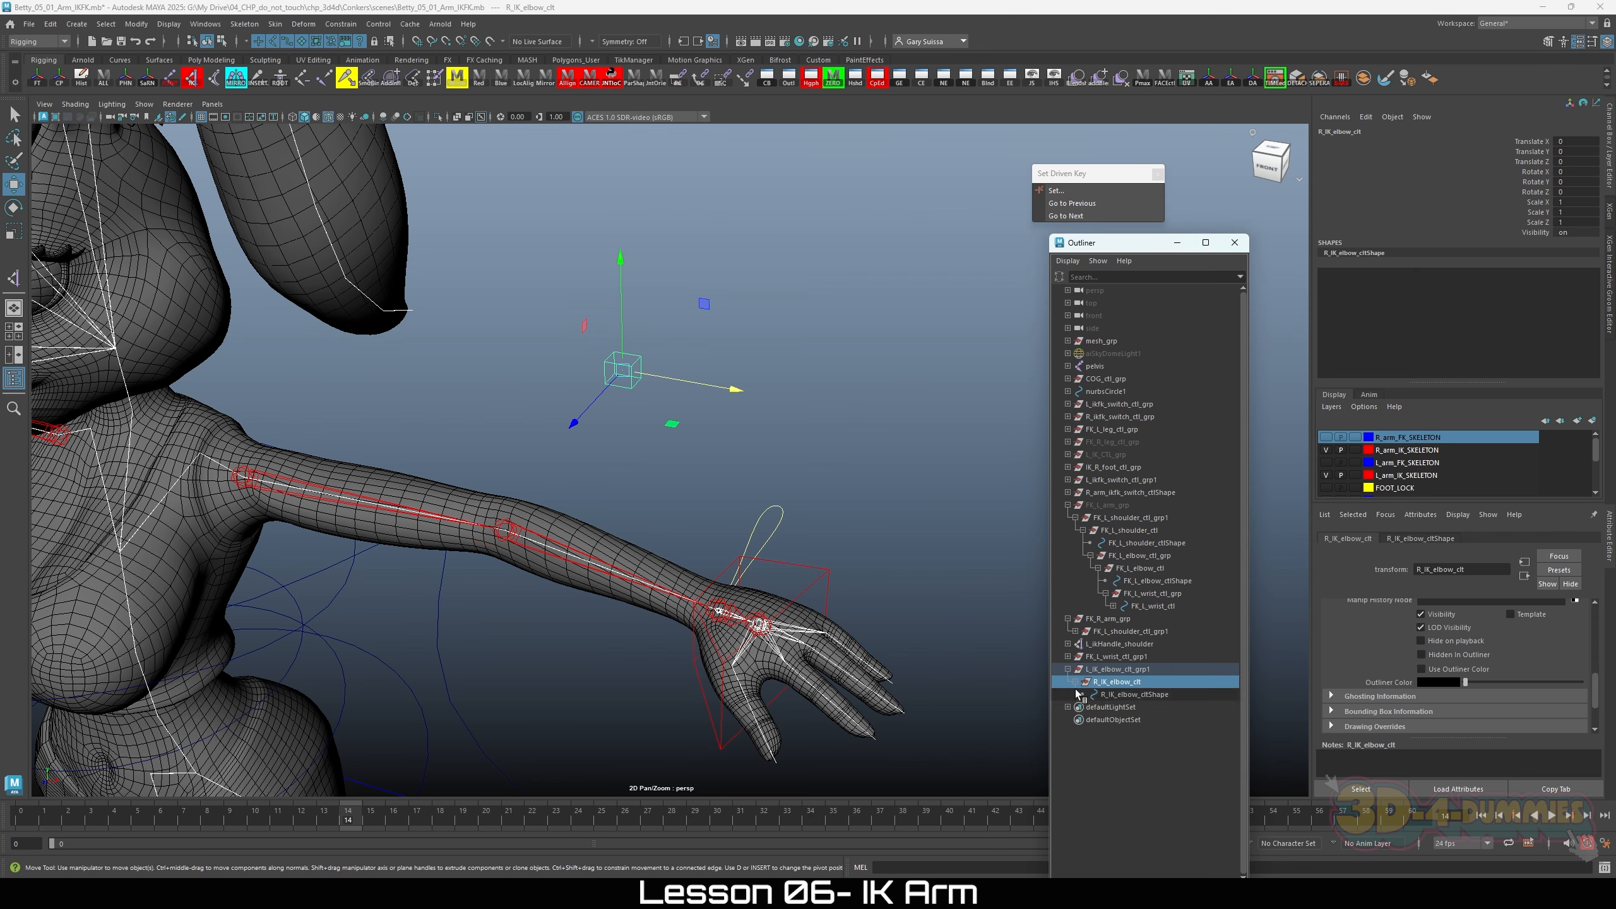
Step: Freeze the transformations of the L_IK_elbow_ctl_grp1 group
alt+right_drag(833, 484, 581, 511)
alt+middle_drag(582, 511, 648, 547)
click(781, 497)
drag(752, 402, 689, 457)
click(1121, 671)
alt+right_drag(693, 483, 578, 482)
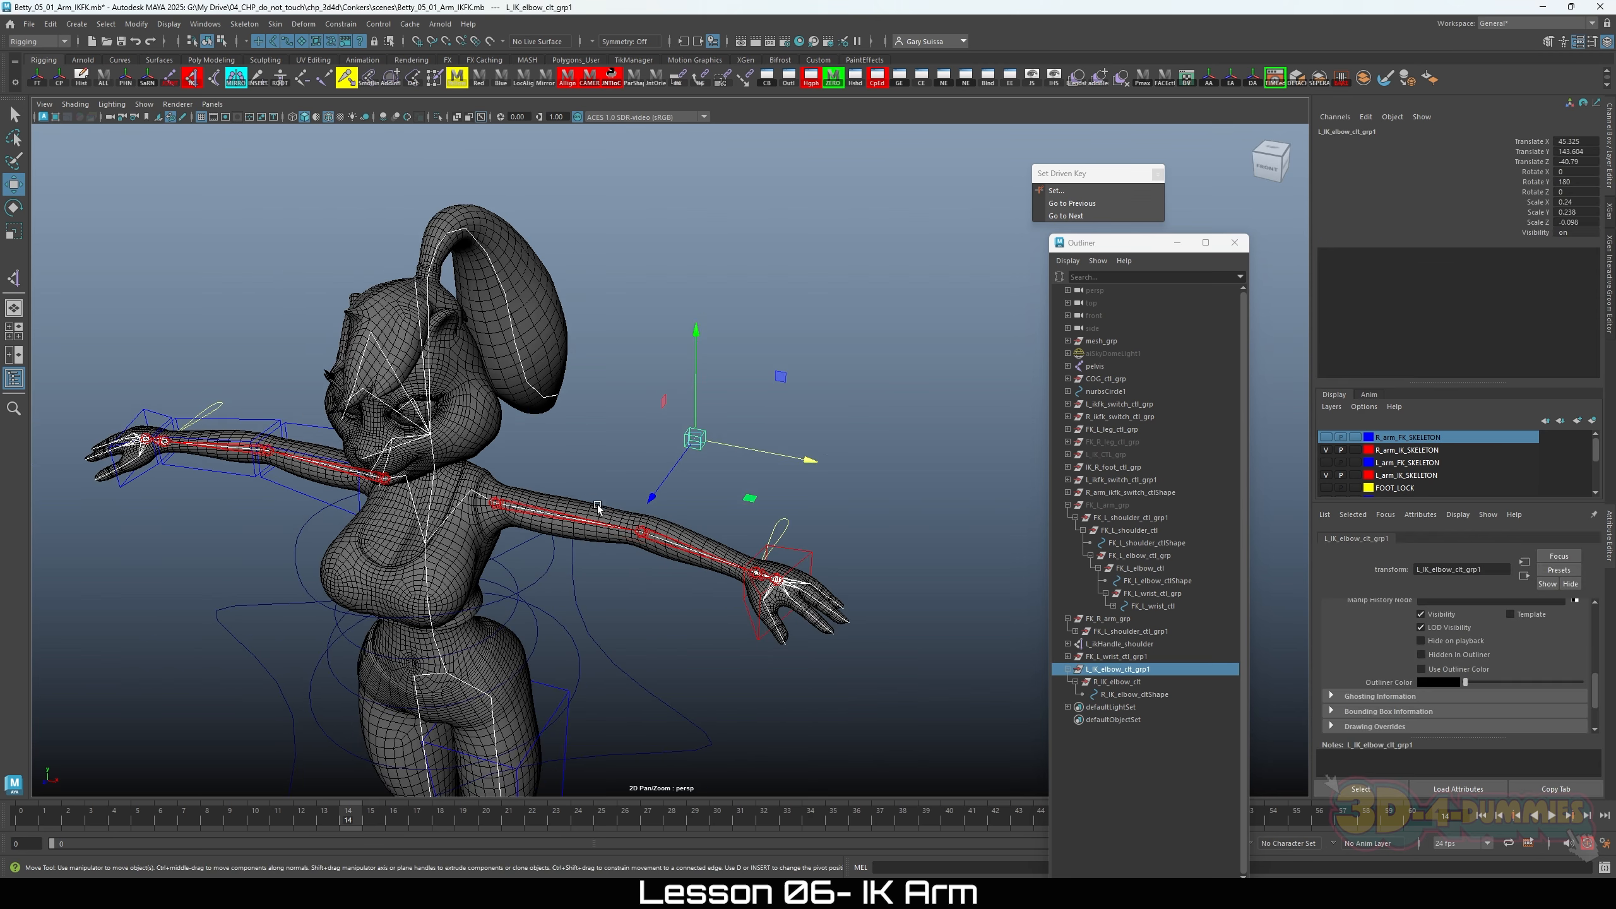
alt+middle_drag(599, 507, 642, 542)
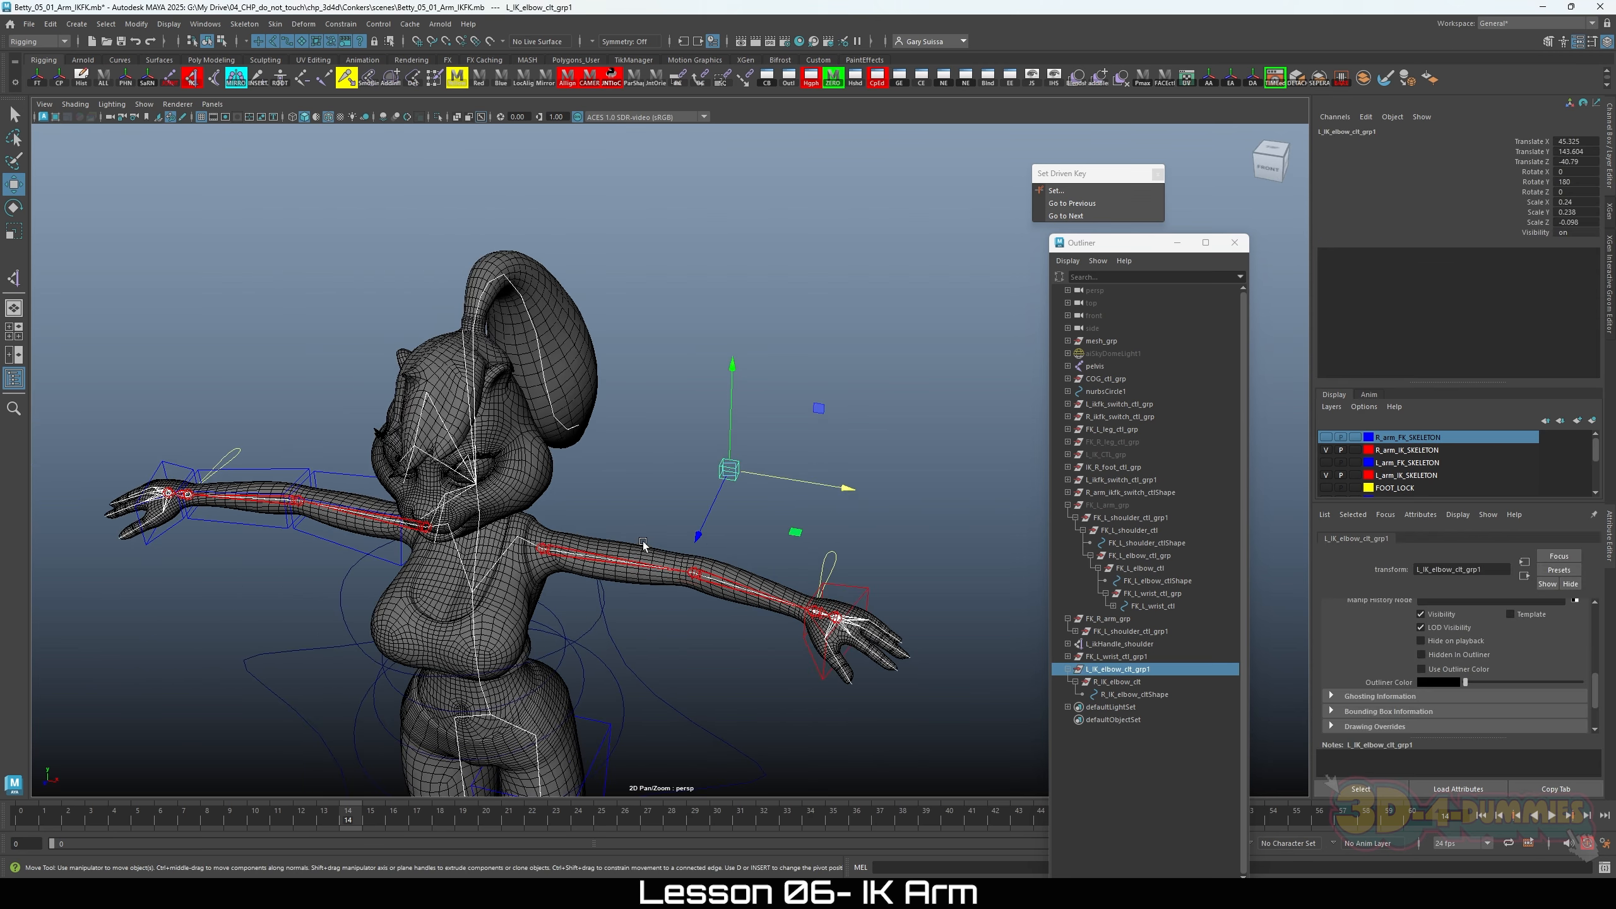
click(37, 76)
Step: Mirror the left elbow control group to the right arm's side
alt+drag(786, 531, 814, 495)
alt+right_drag(814, 495, 845, 529)
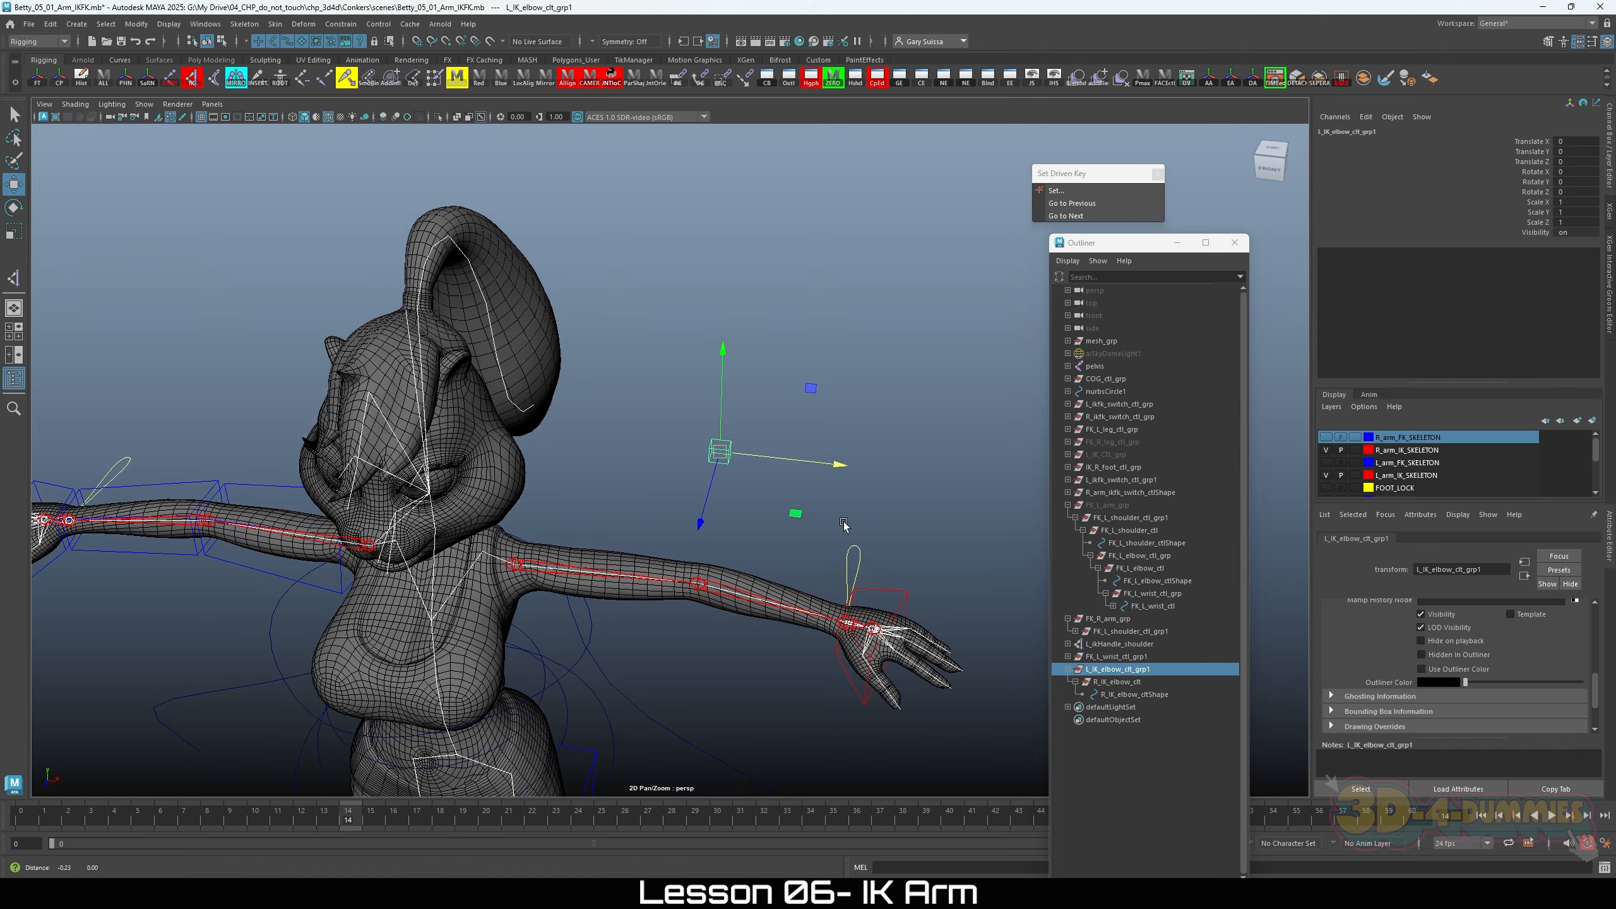
alt+middle_drag(846, 530, 838, 494)
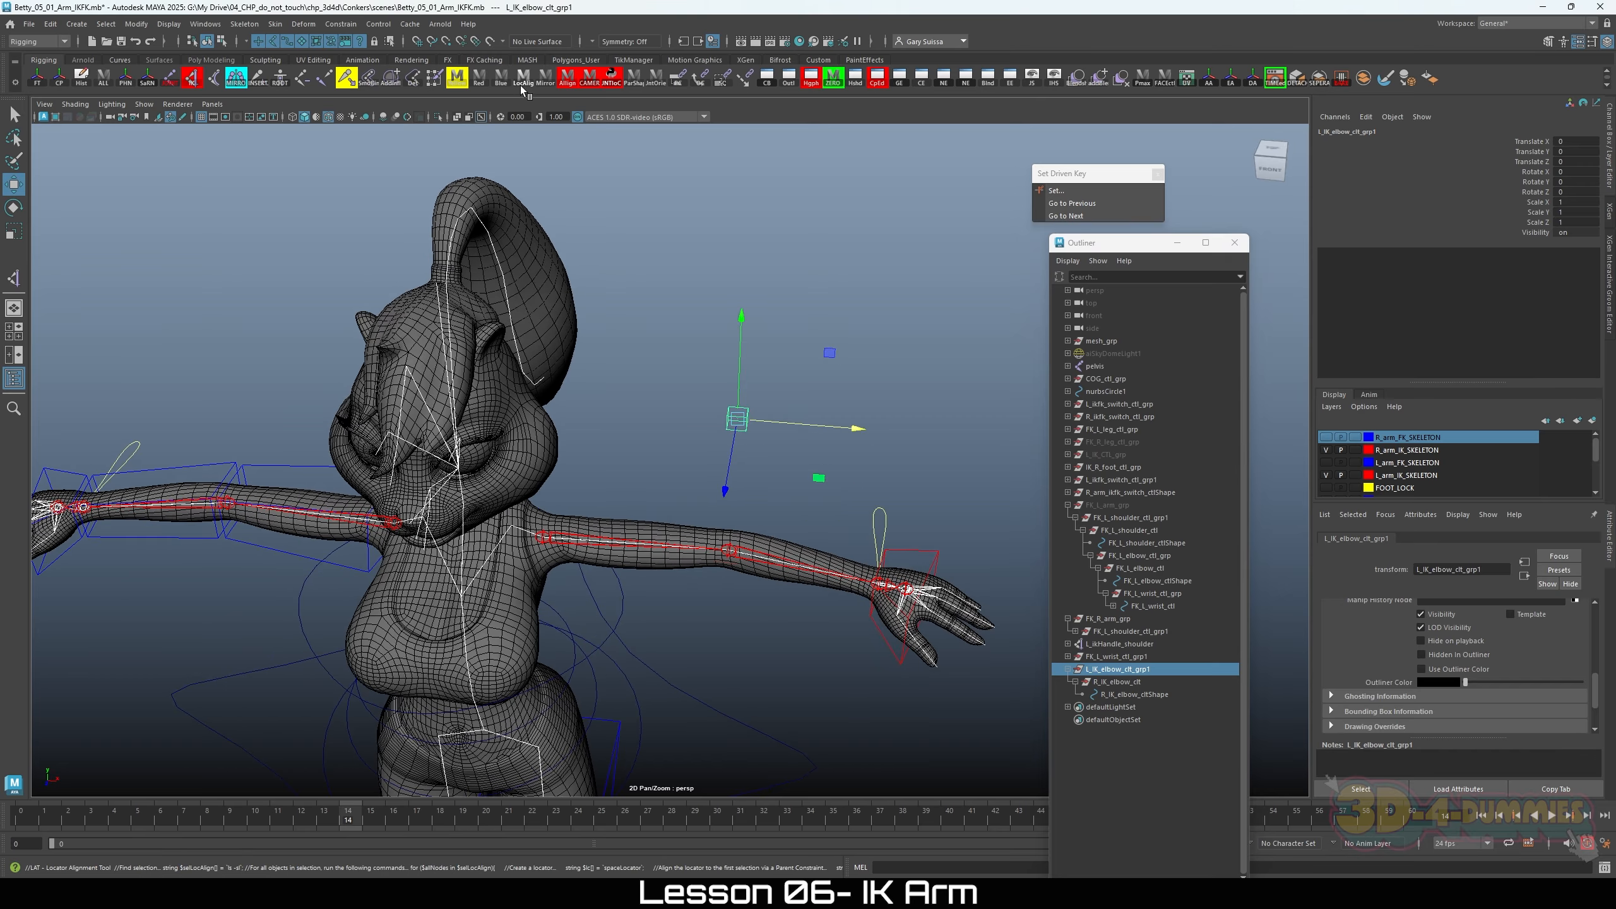
click(541, 81)
alt+middle_drag(795, 453, 526, 310)
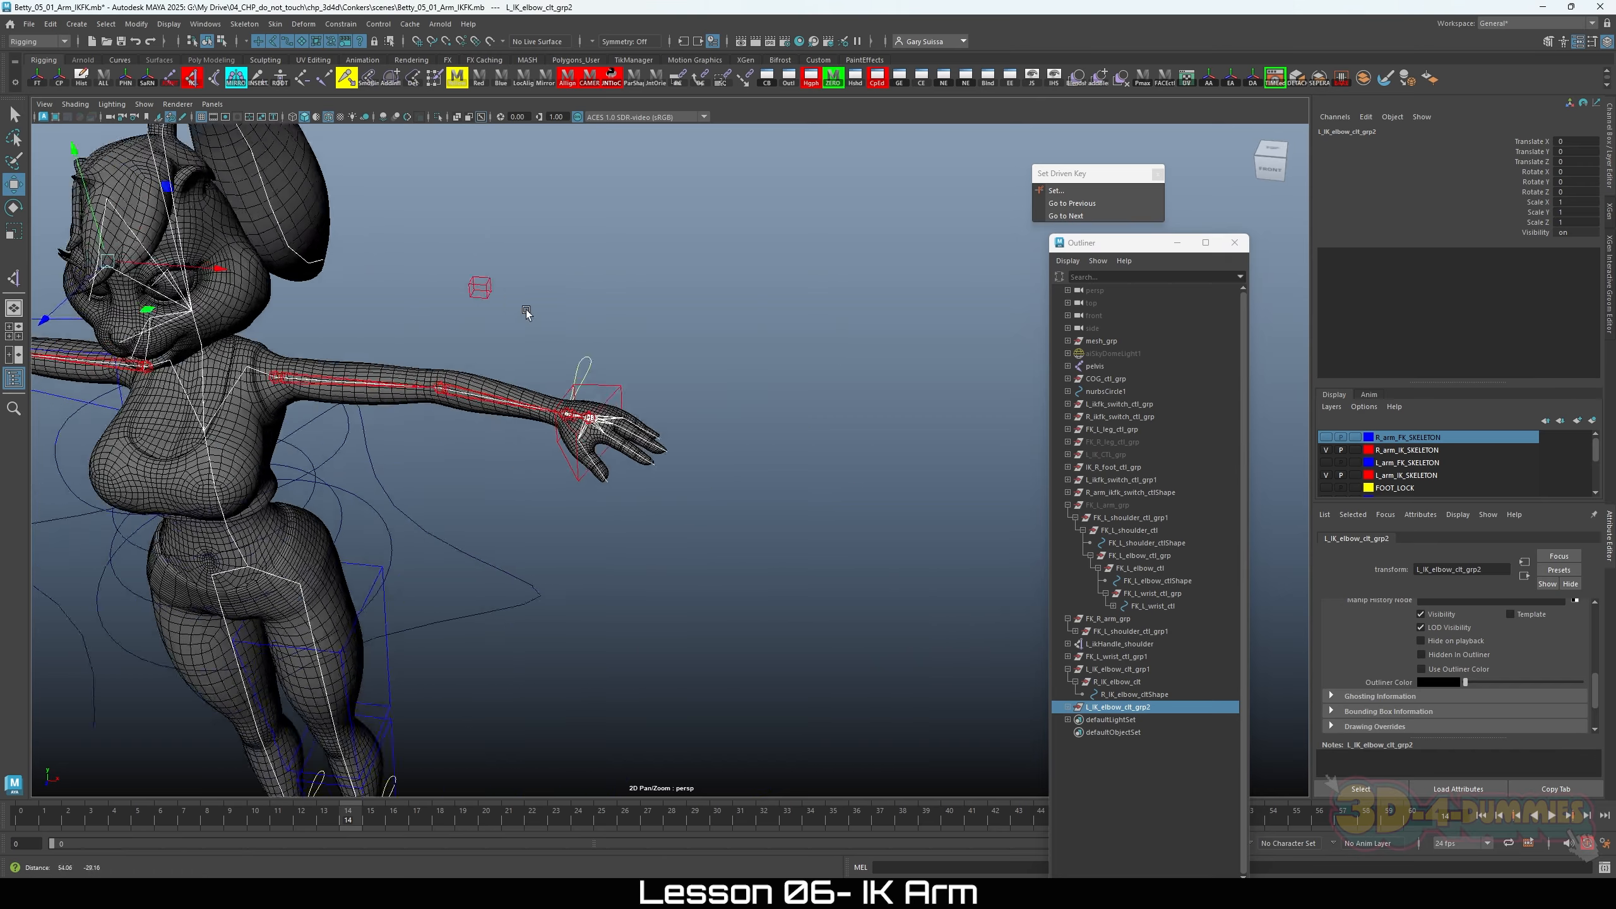
alt+right_drag(526, 309, 827, 436)
alt+middle_drag(826, 436, 936, 459)
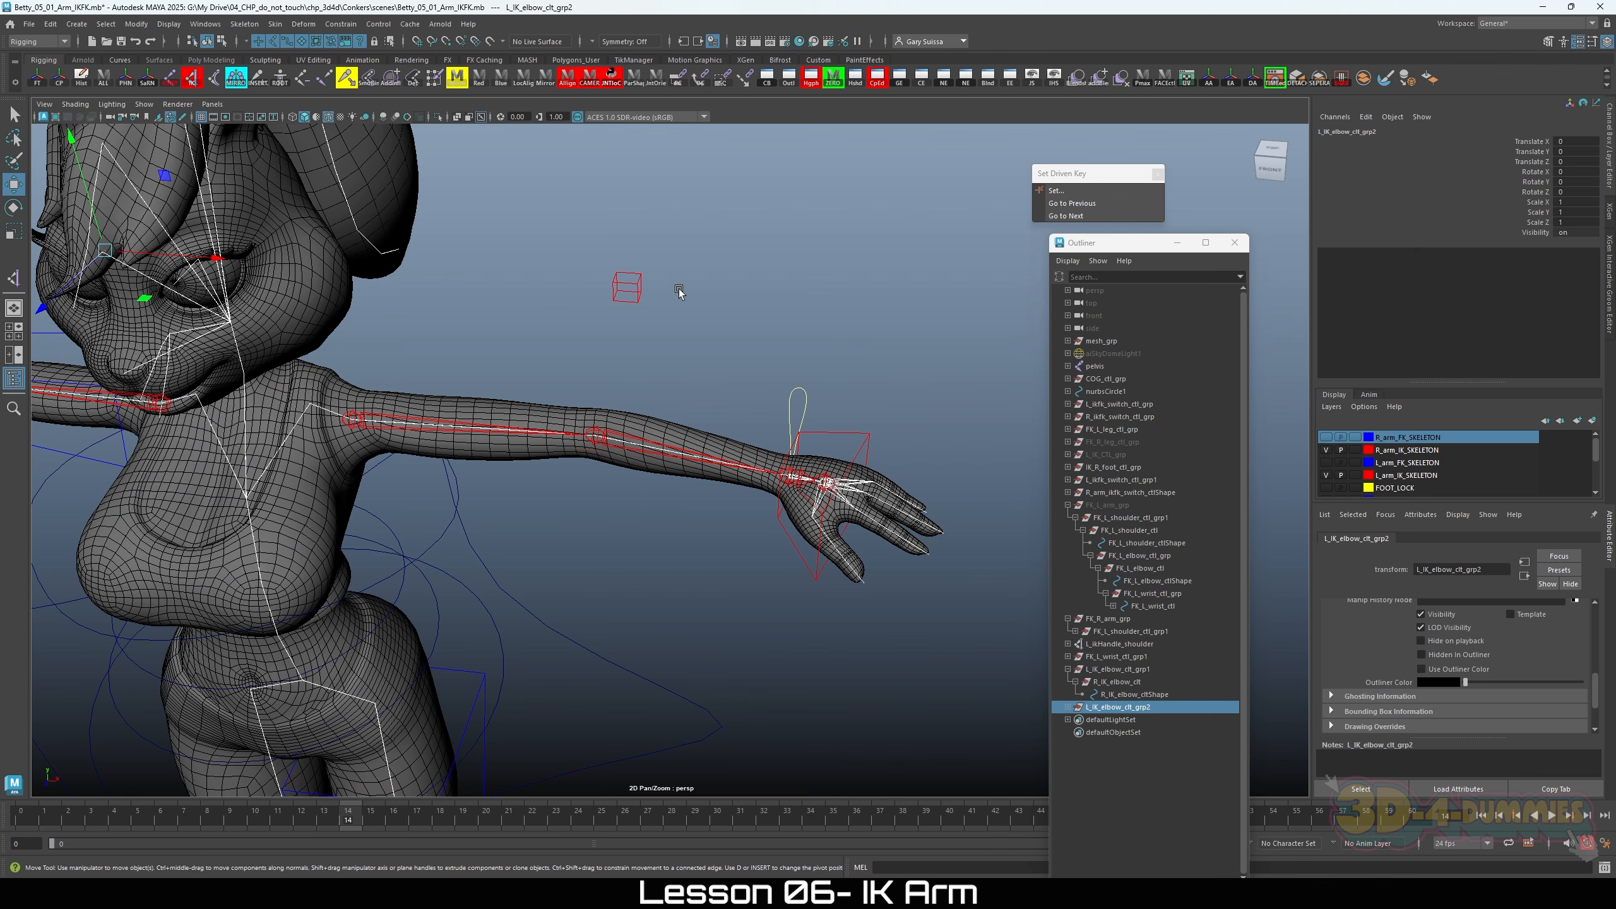
alt+right_drag(588, 406, 392, 395)
alt+middle_drag(393, 395, 558, 421)
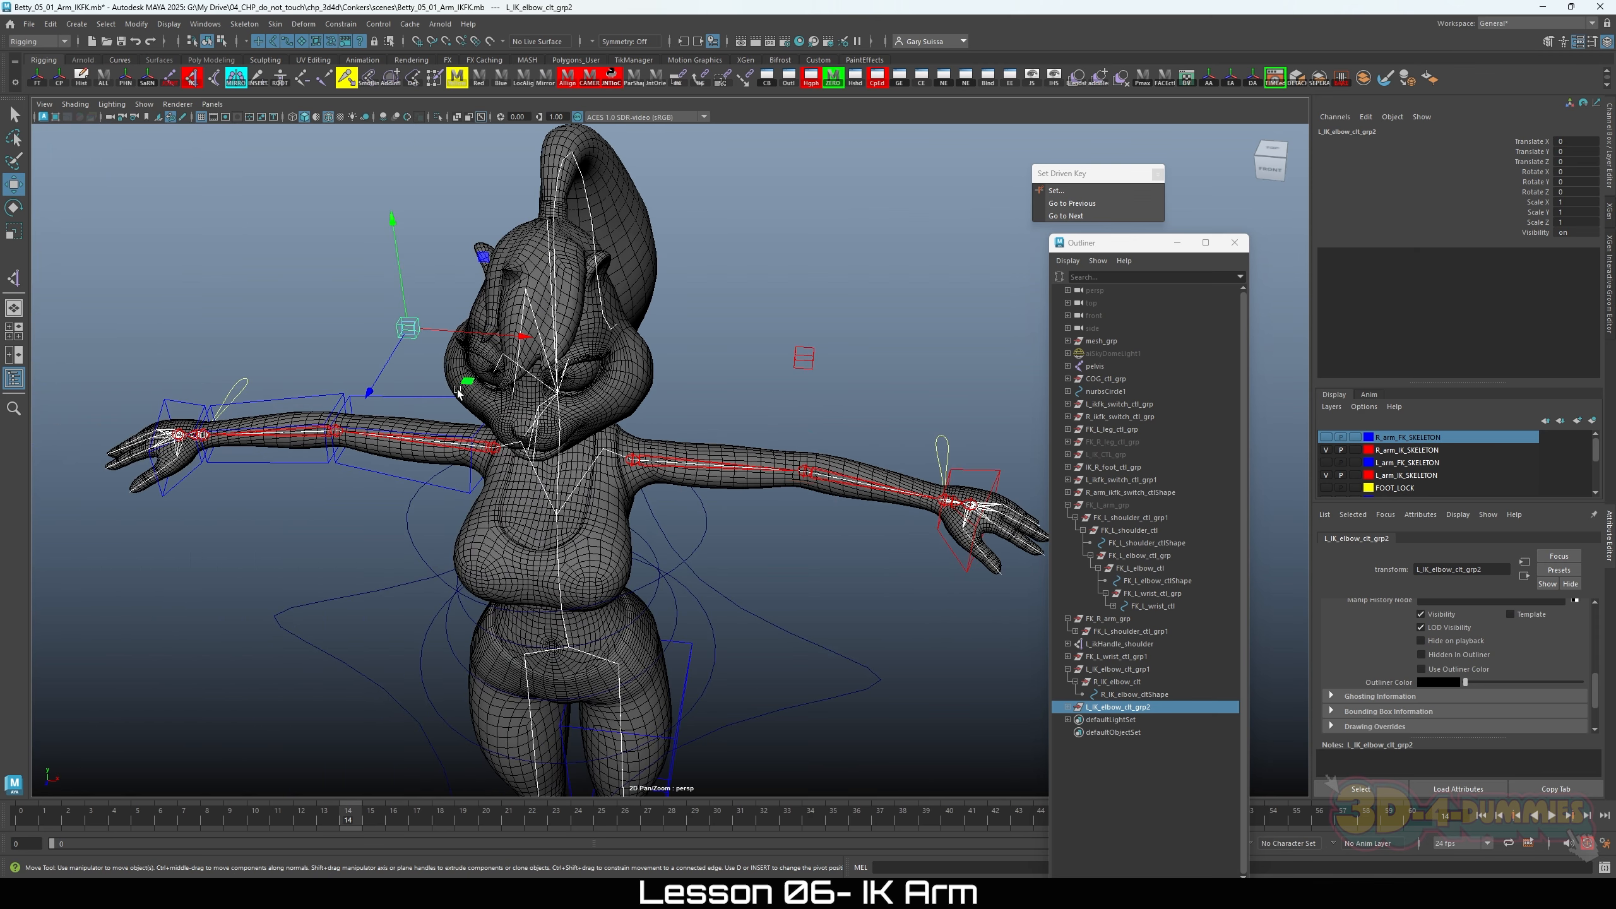
key(Down)
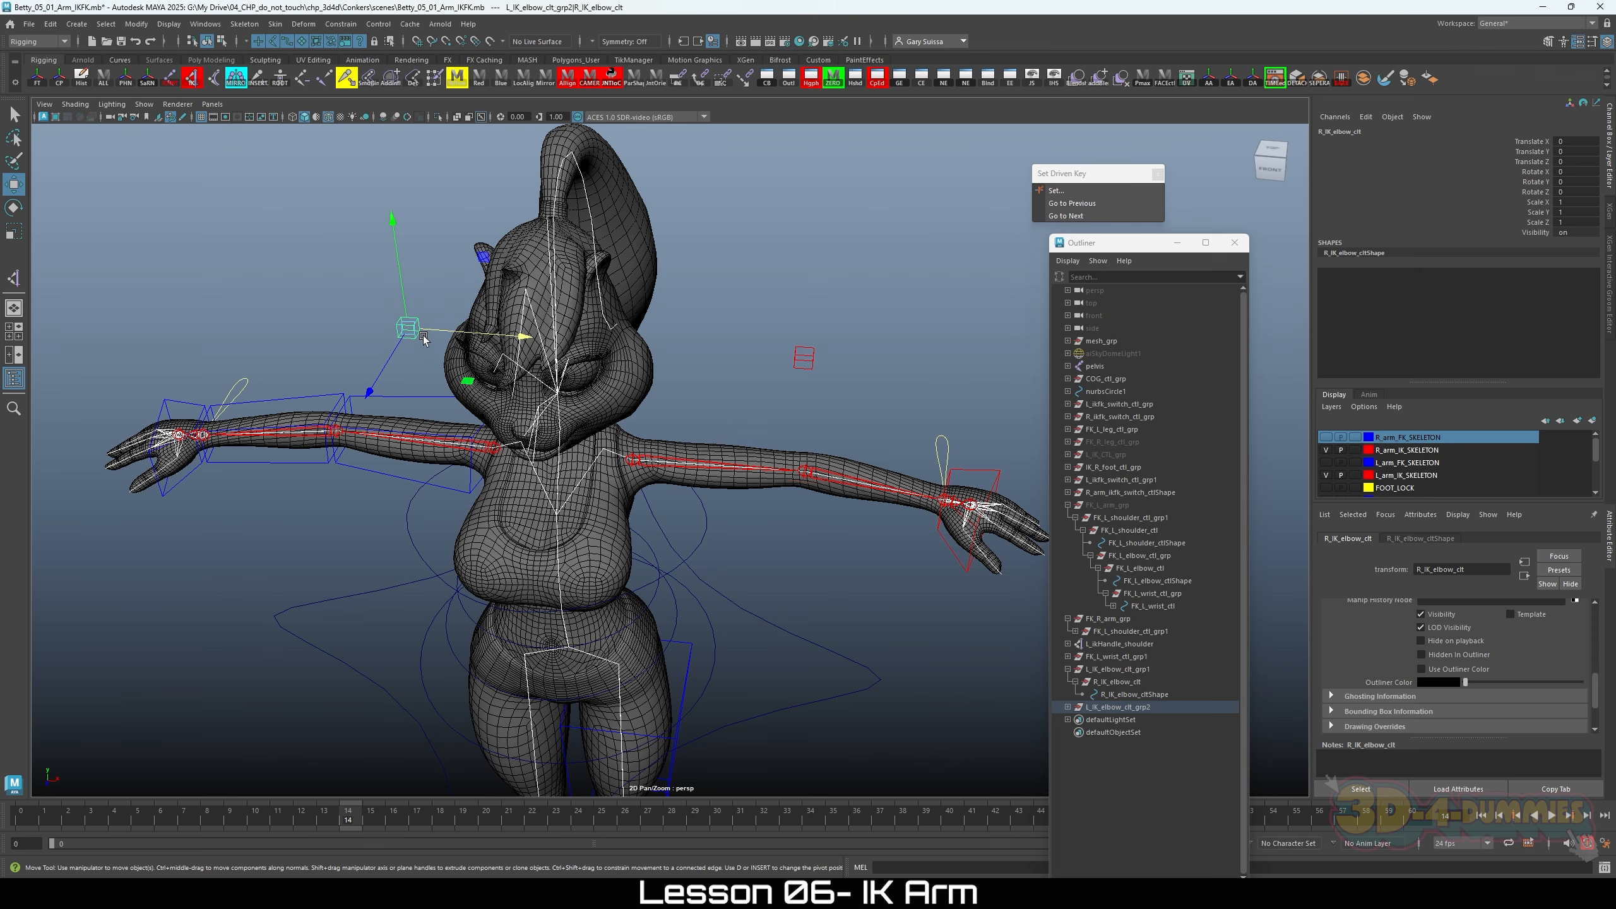
alt+right_drag(424, 341, 706, 393)
click(707, 392)
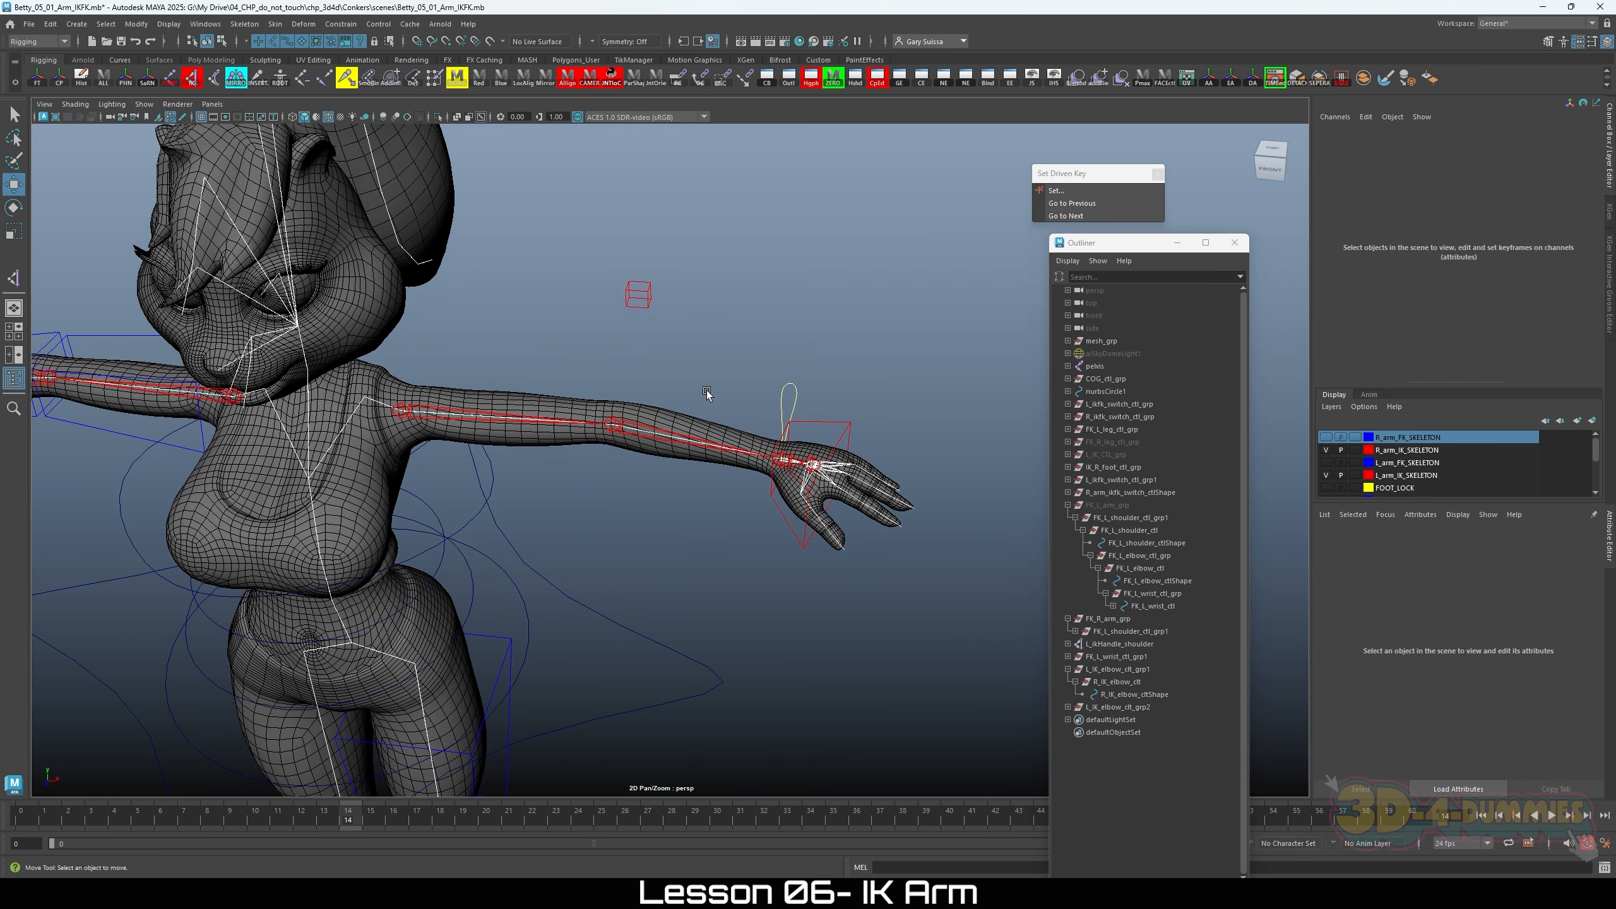
Step: Rename the group above the left IK hand control as IK_L_Hand_ctl_grp, reusing the control's name
click(849, 423)
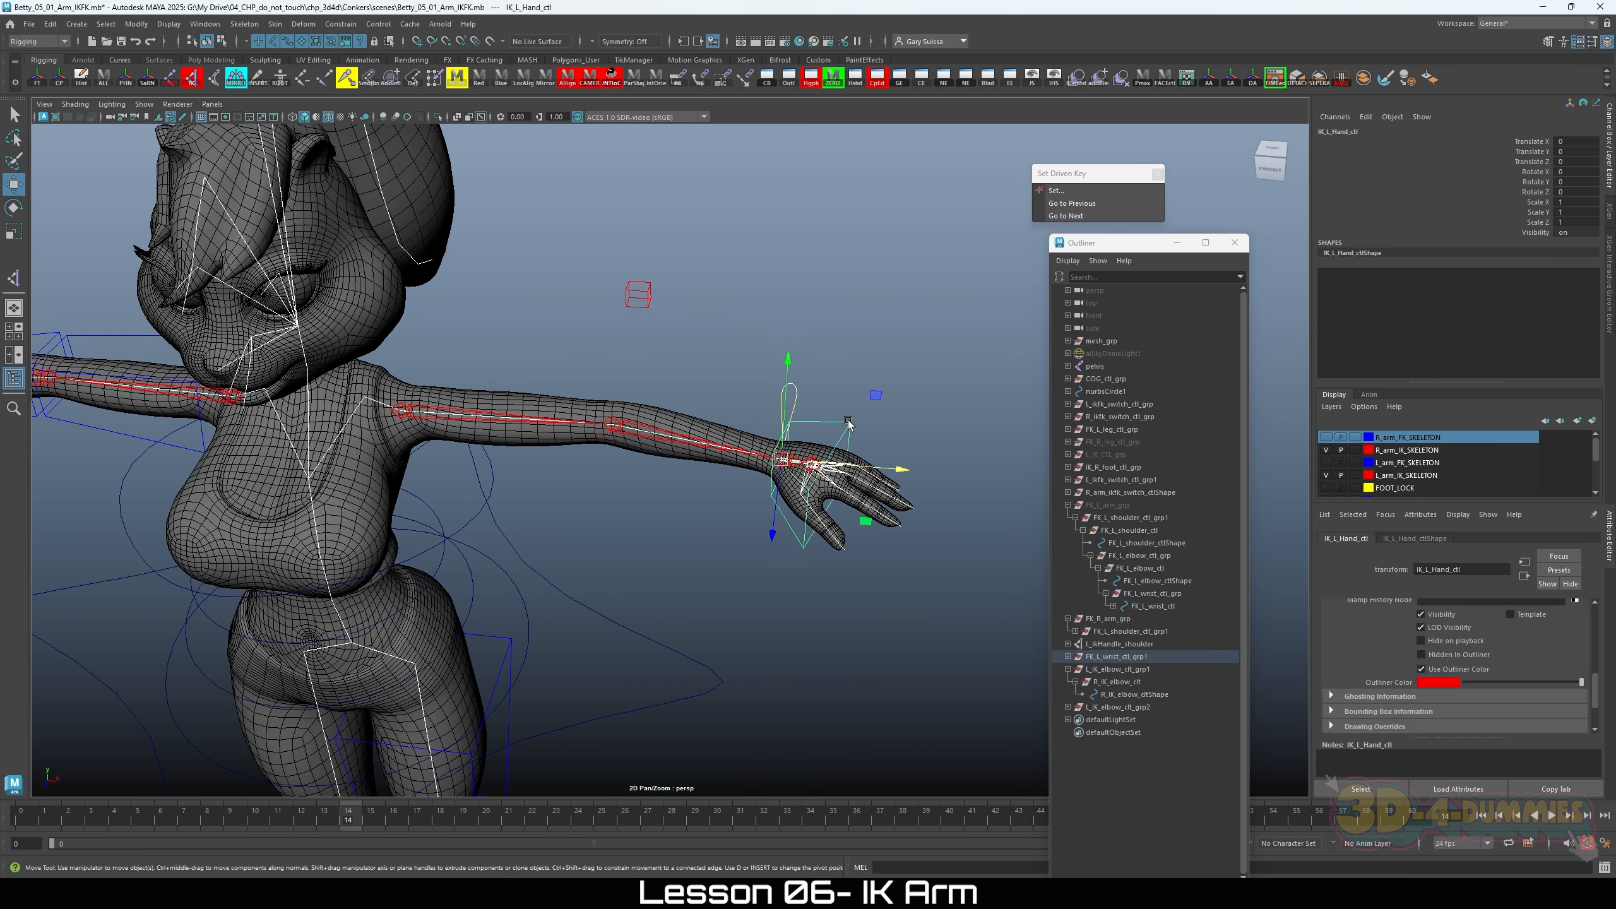
key(Up)
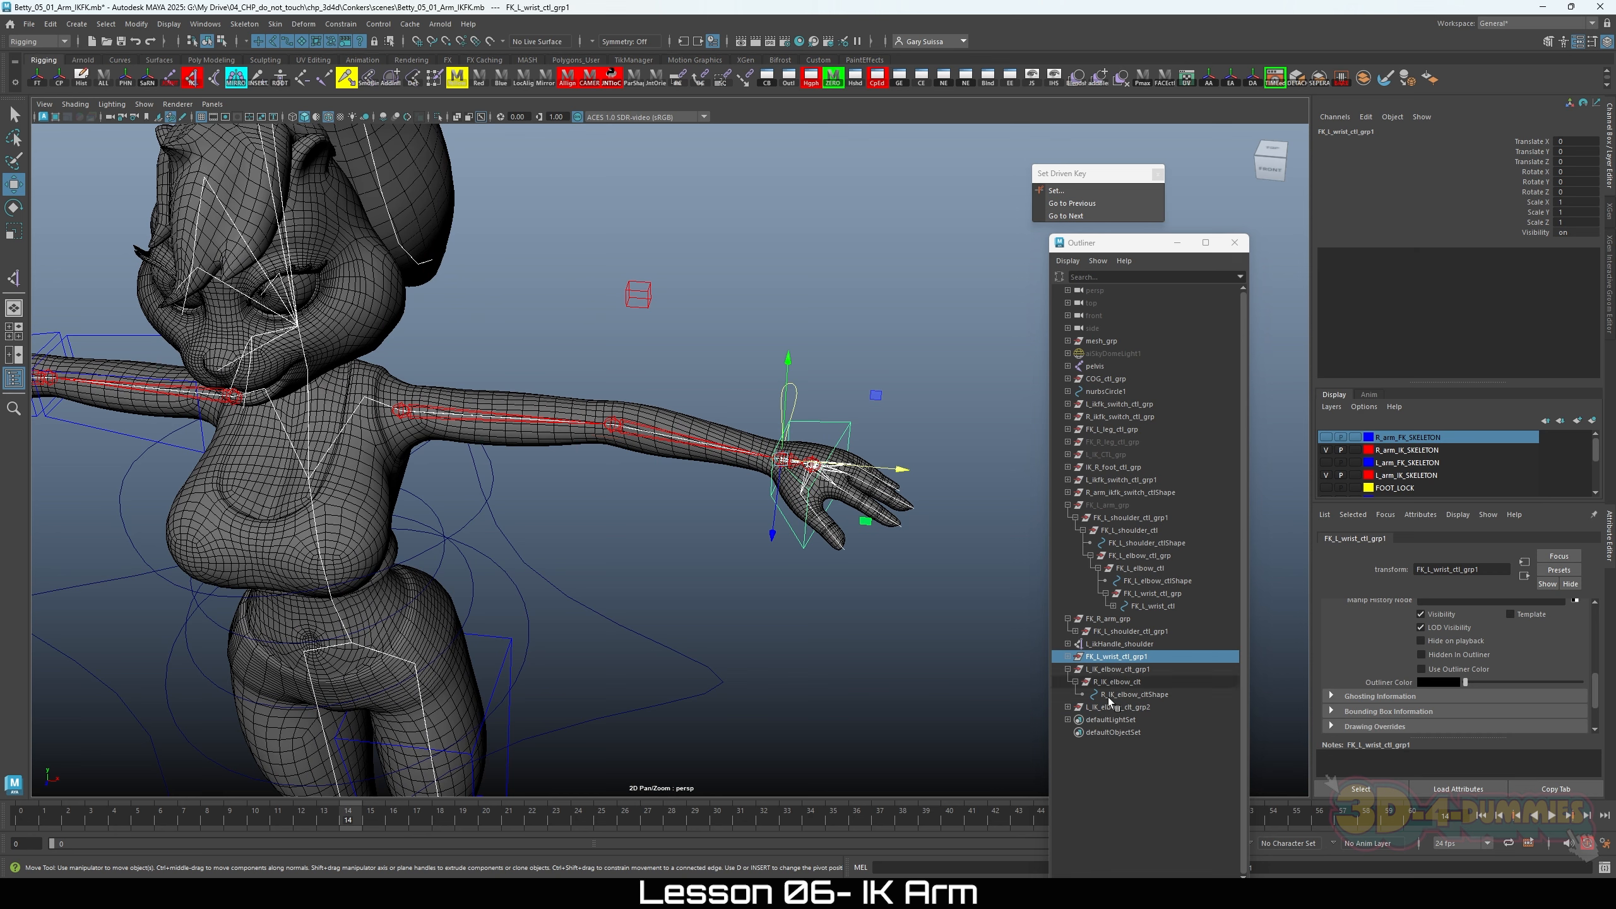
click(1068, 657)
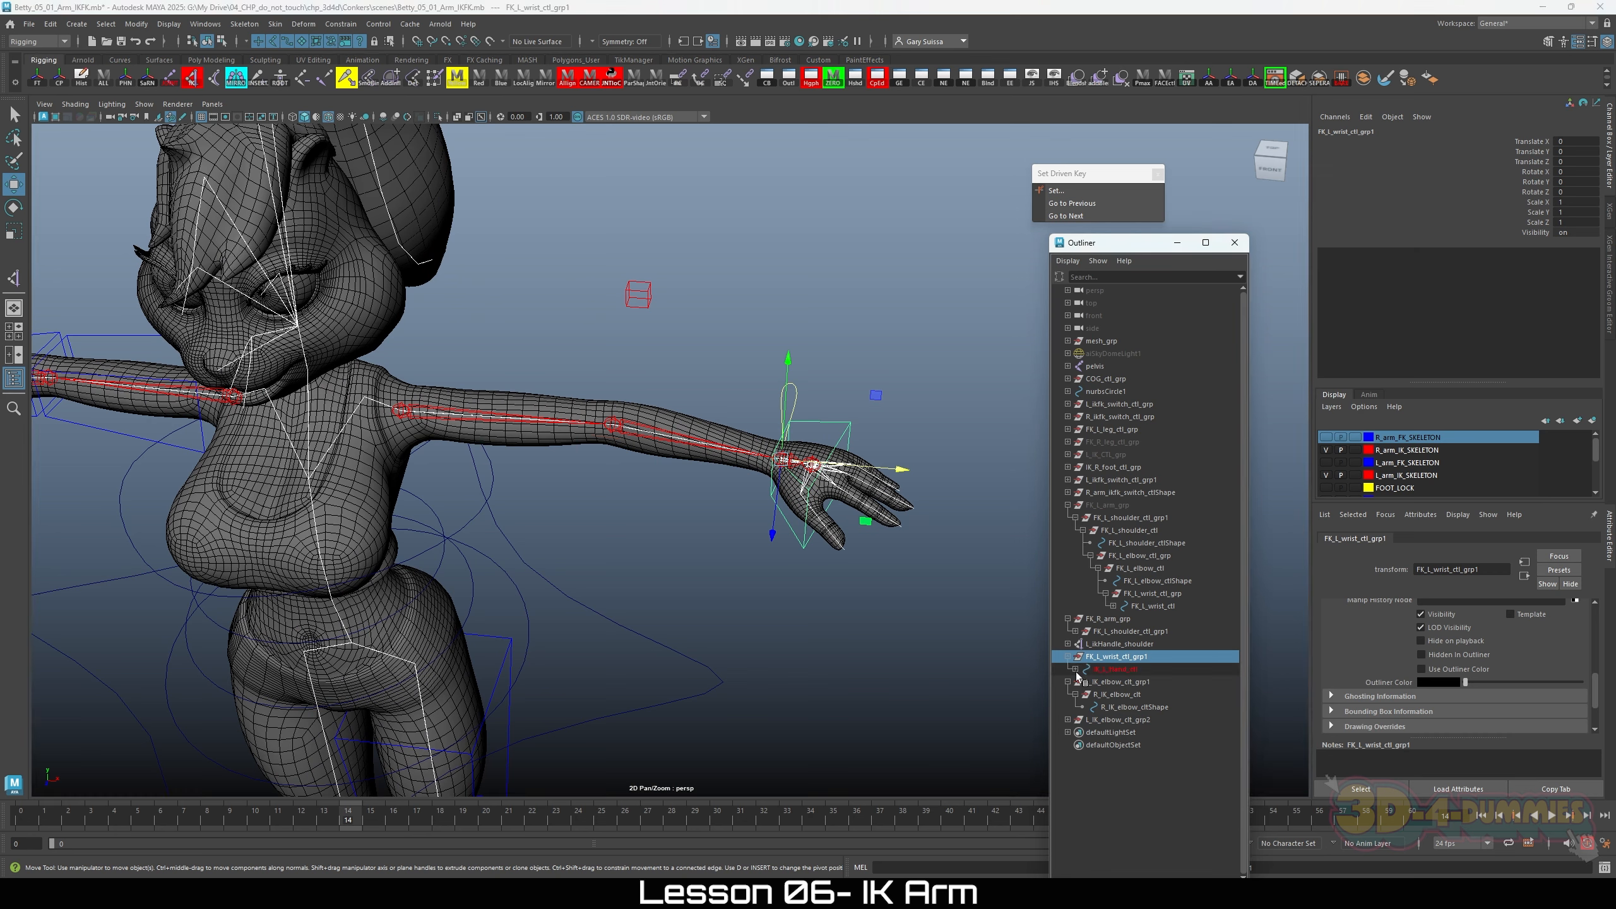
click(1075, 669)
double_click(1110, 669)
key(ctrl+c)
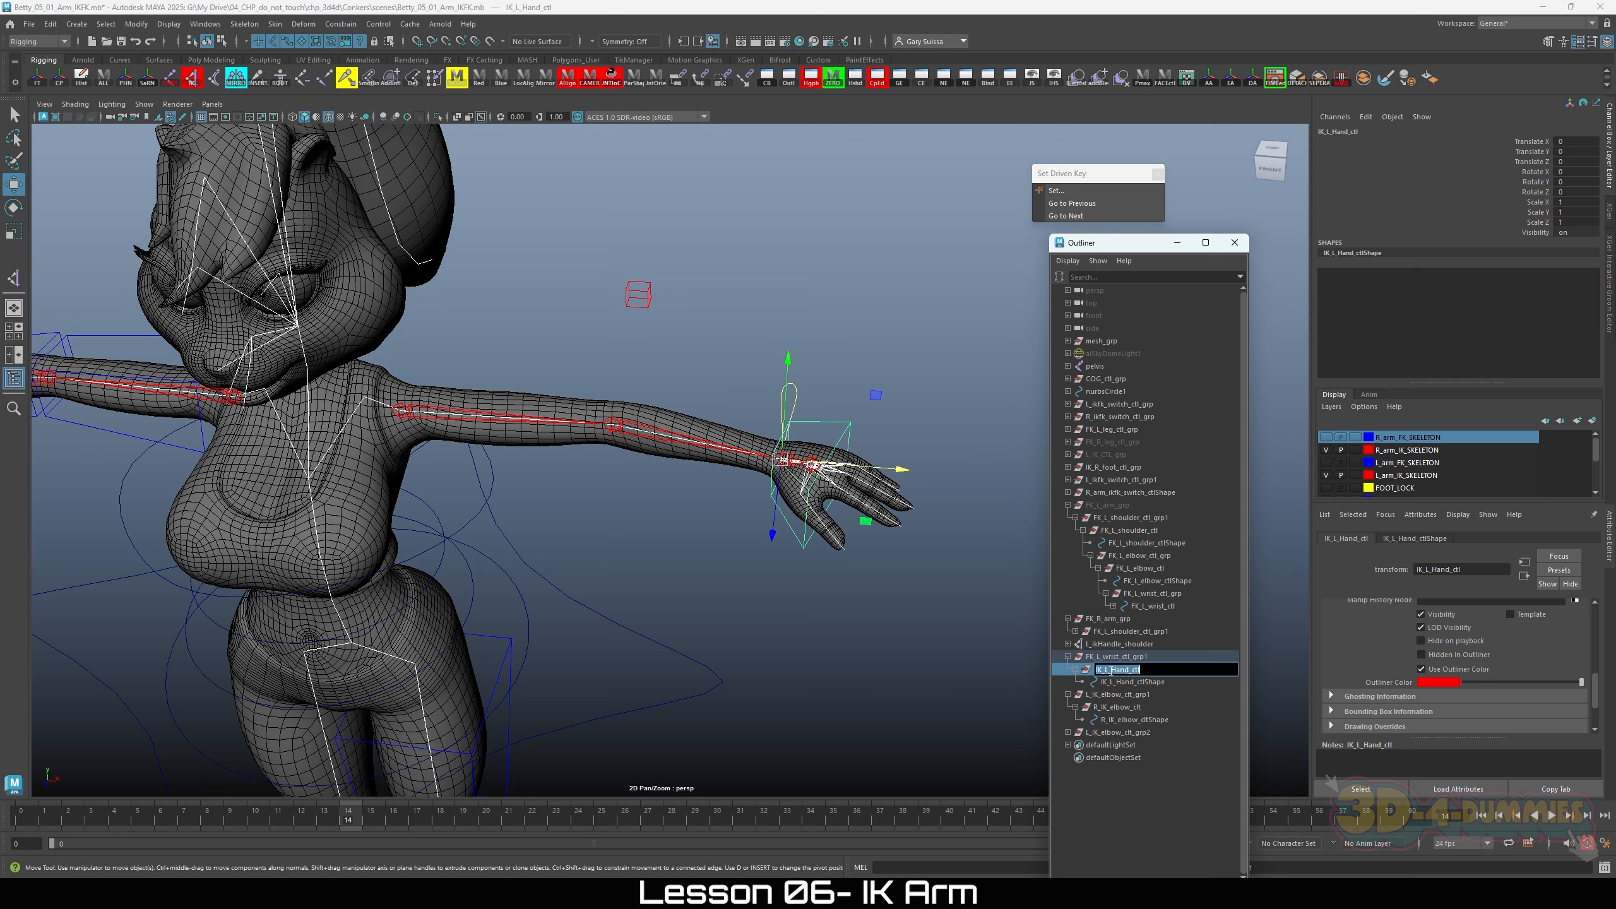
double_click(1115, 657)
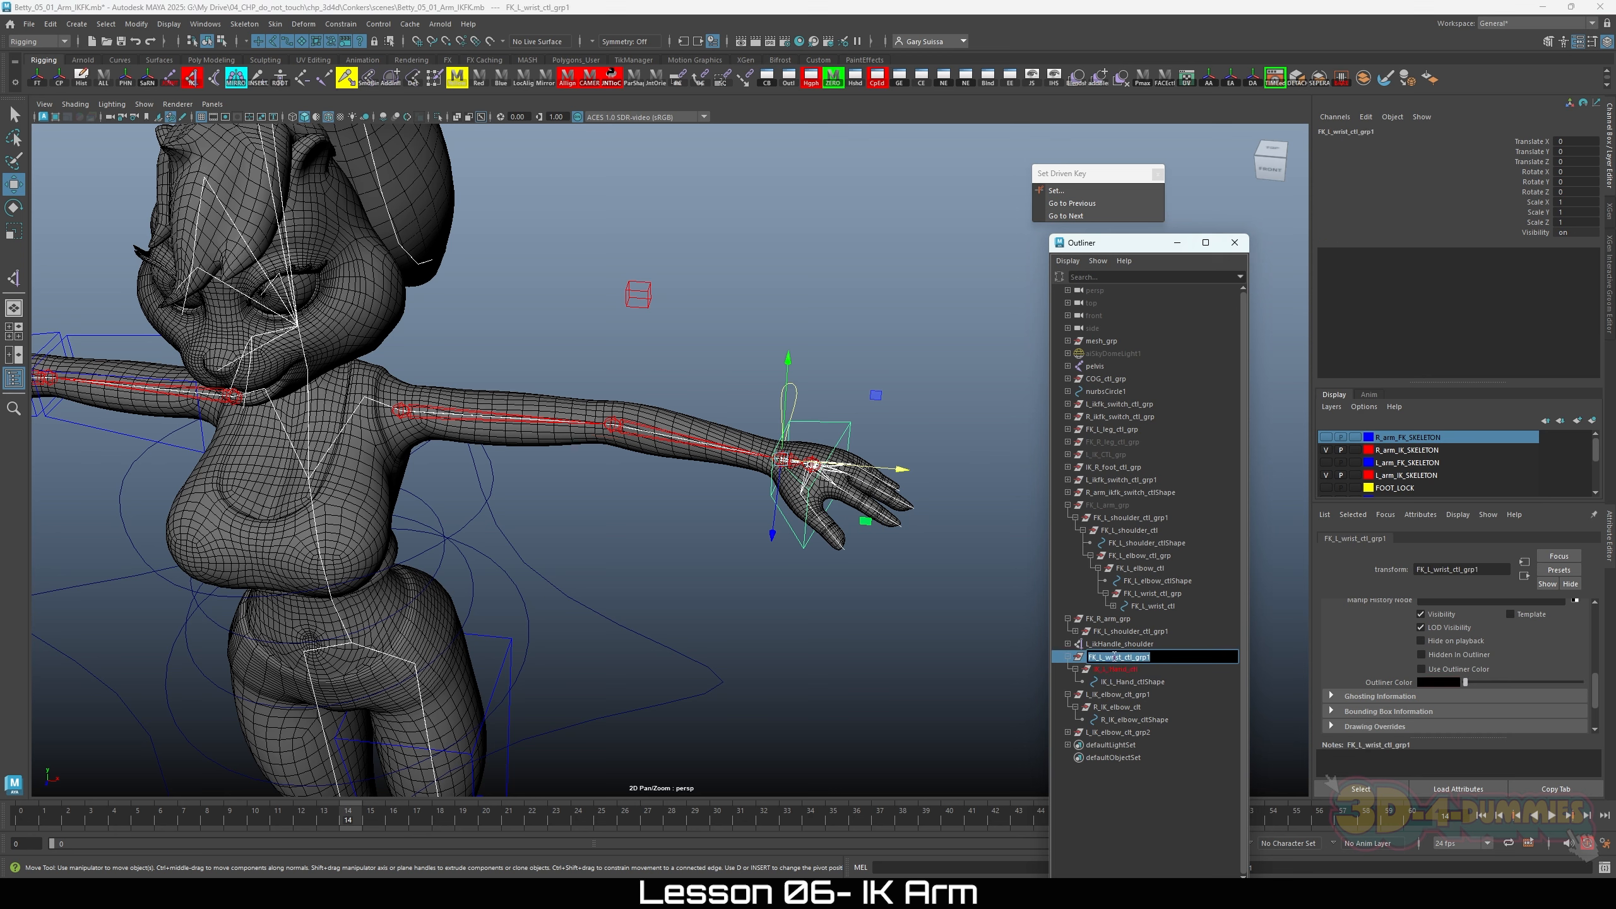
key(ctrl+v)
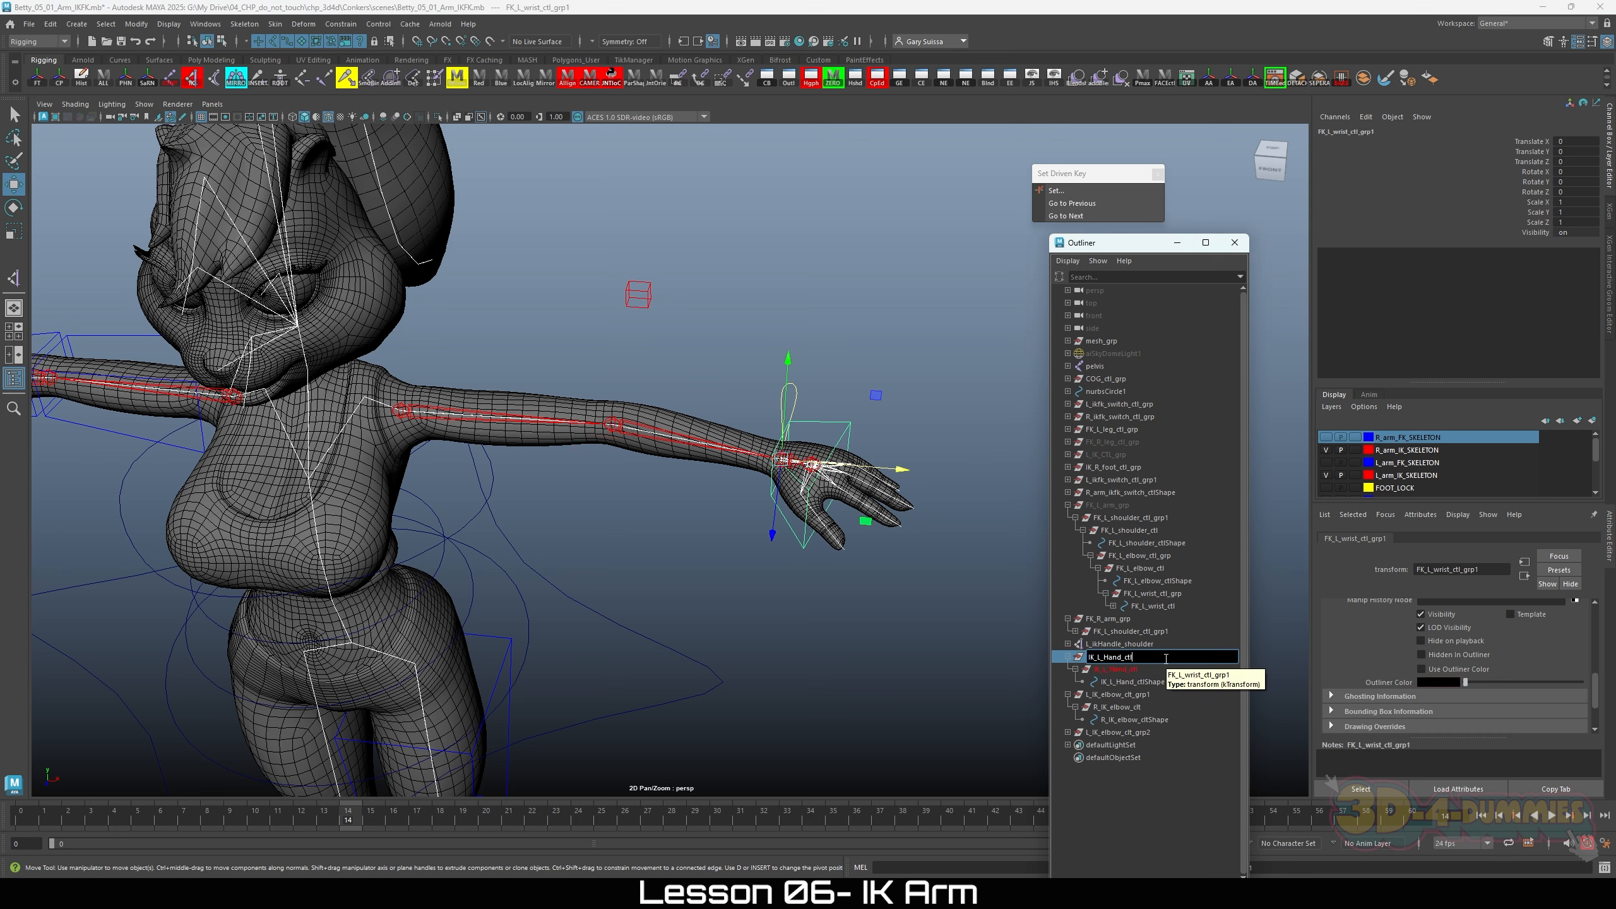
text(p)
key(Return)
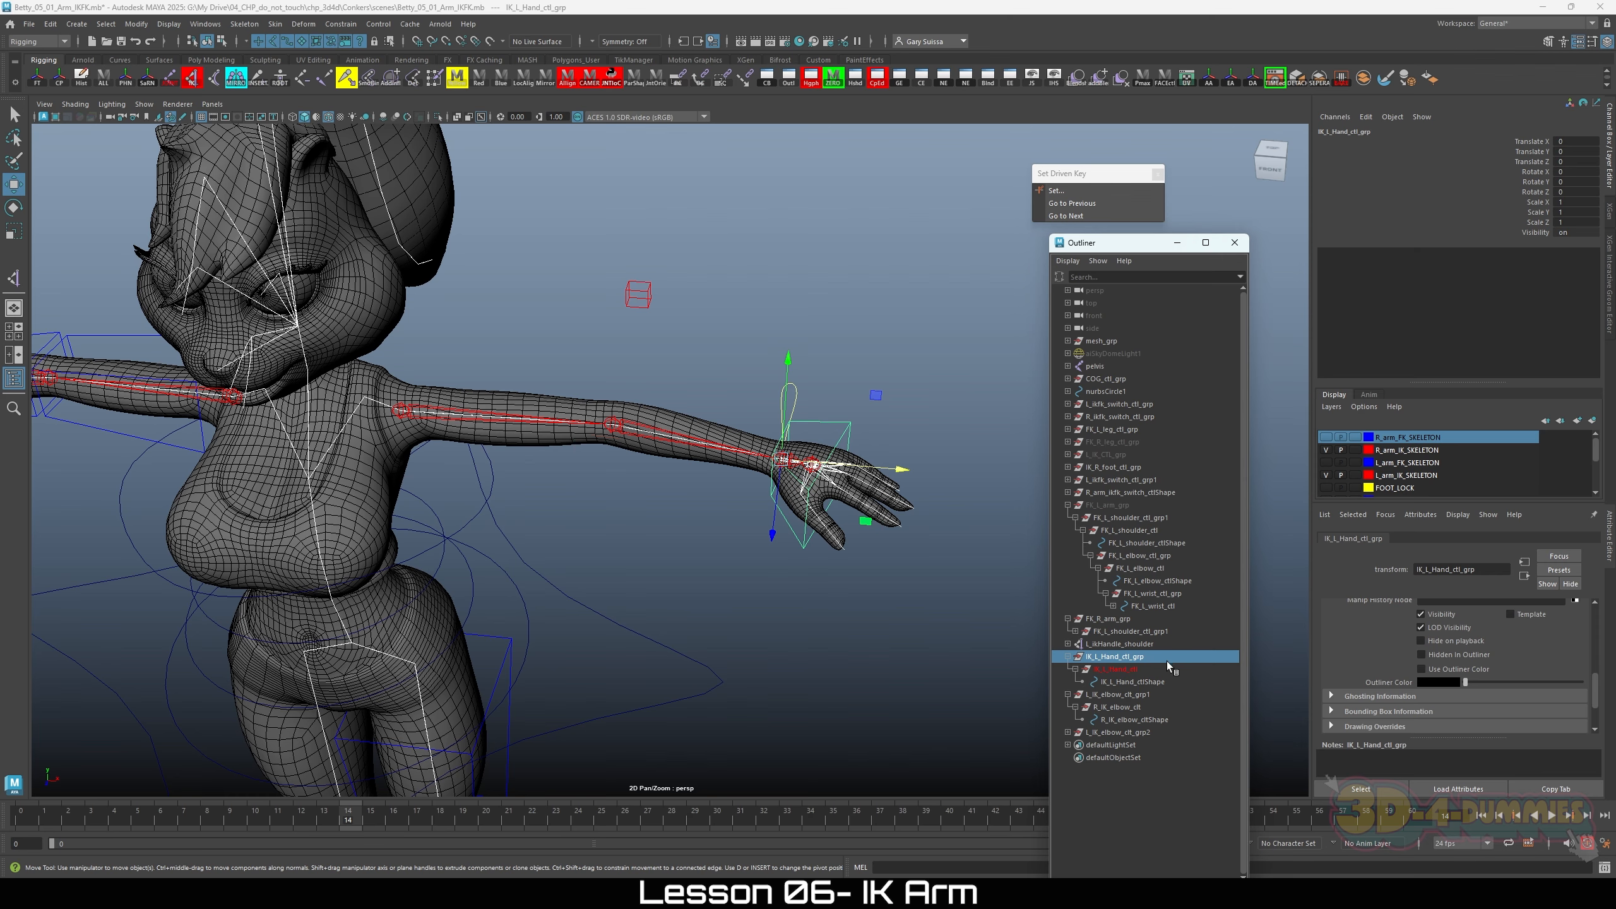
Step: Mirror the IK_L_Hand_ctl_grp group to the right hand
mouse_move(757, 576)
alt+mouse_down()
mouse_move(719, 570)
mouse_move(763, 573)
alt+mouse_up()
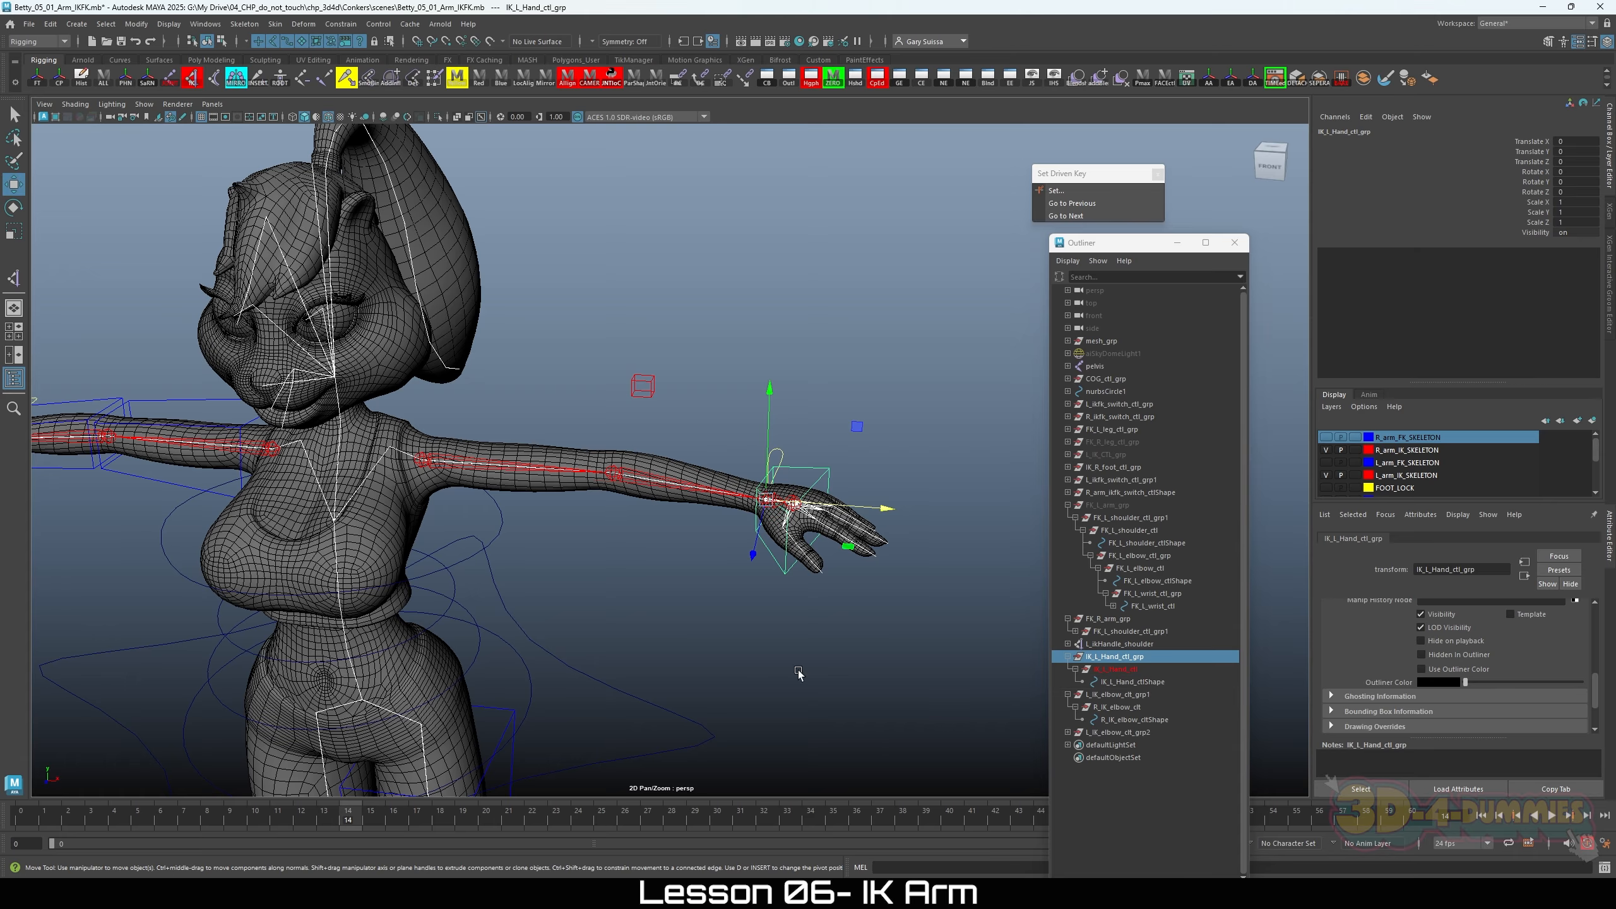
scroll(700, 646, up, 1)
alt+drag(692, 610, 663, 612)
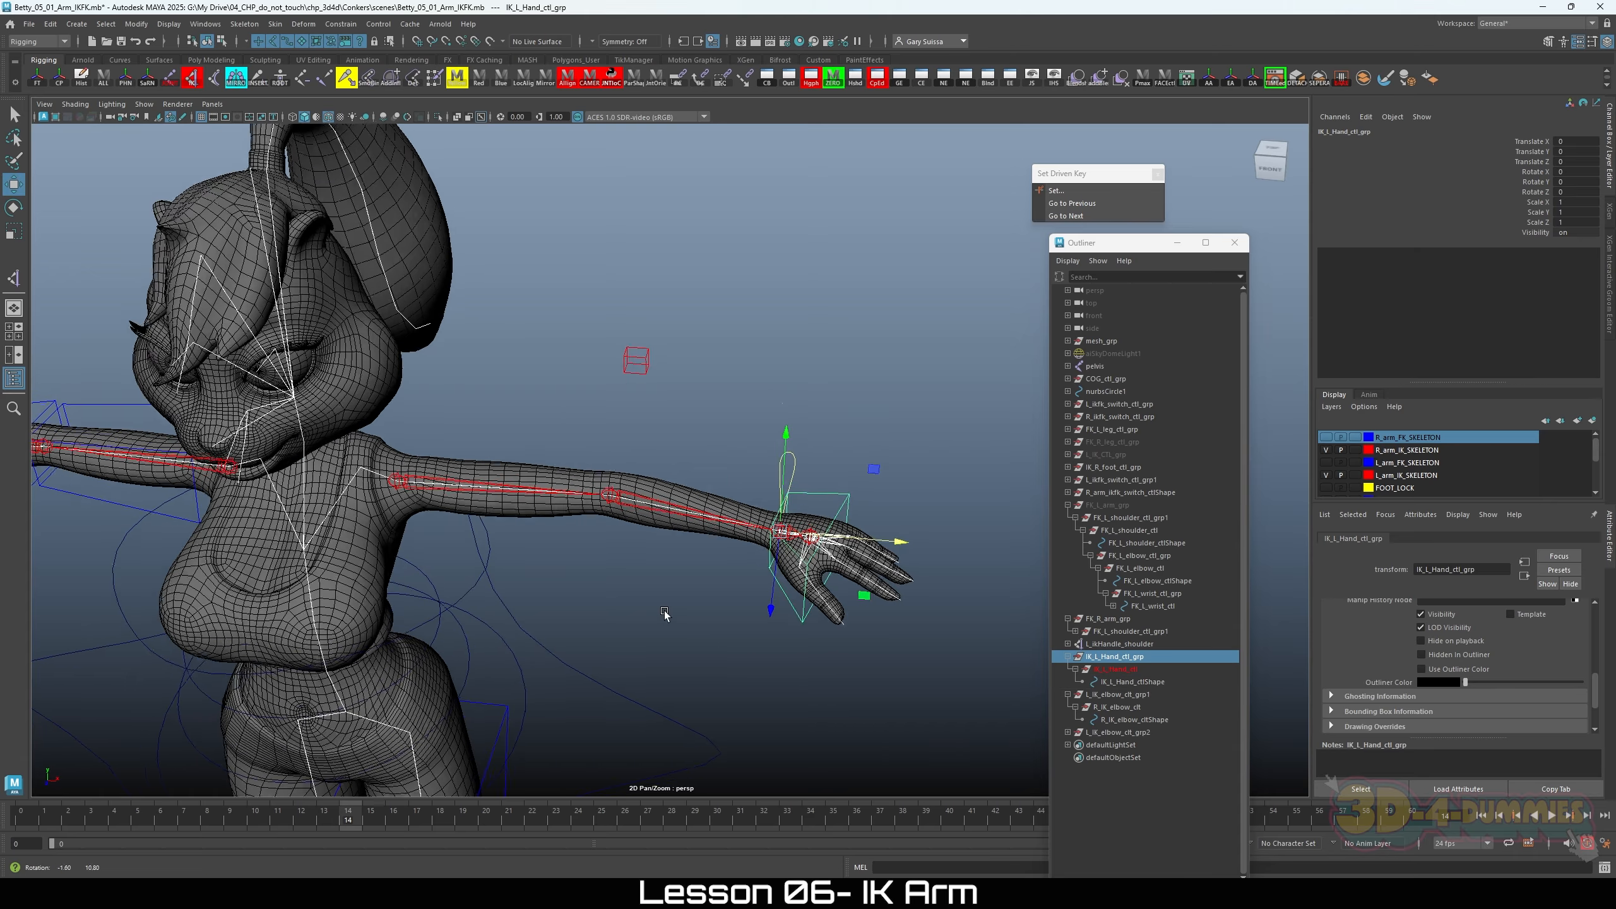
alt+right_drag(663, 613, 508, 602)
alt+drag(508, 601, 524, 552)
alt+right_drag(524, 554, 674, 628)
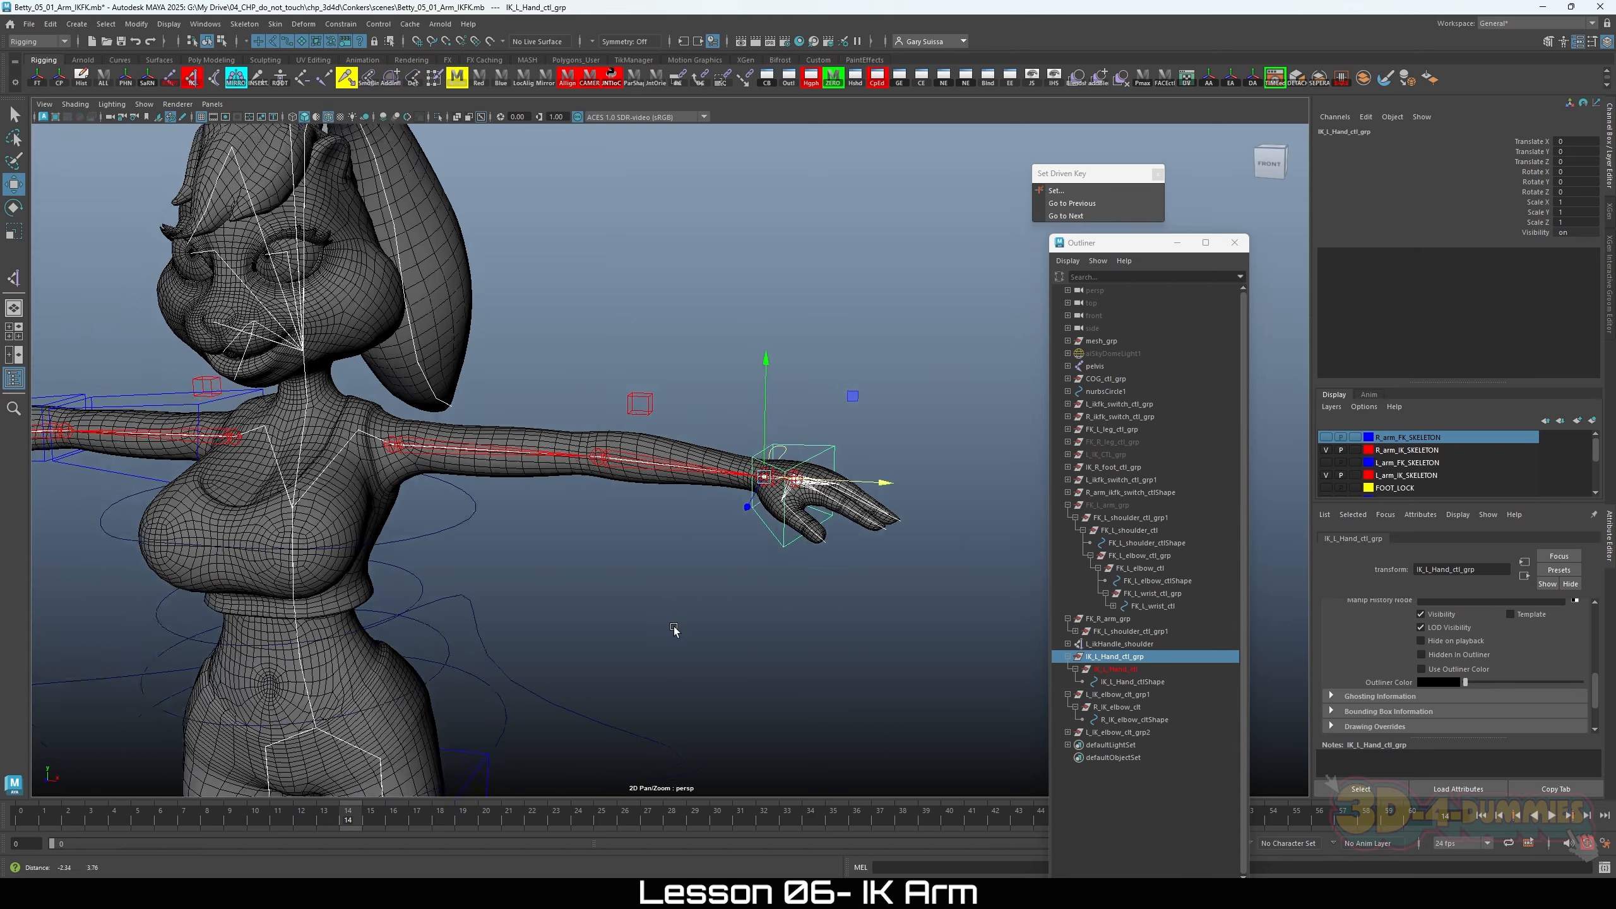
alt+drag(675, 628, 677, 643)
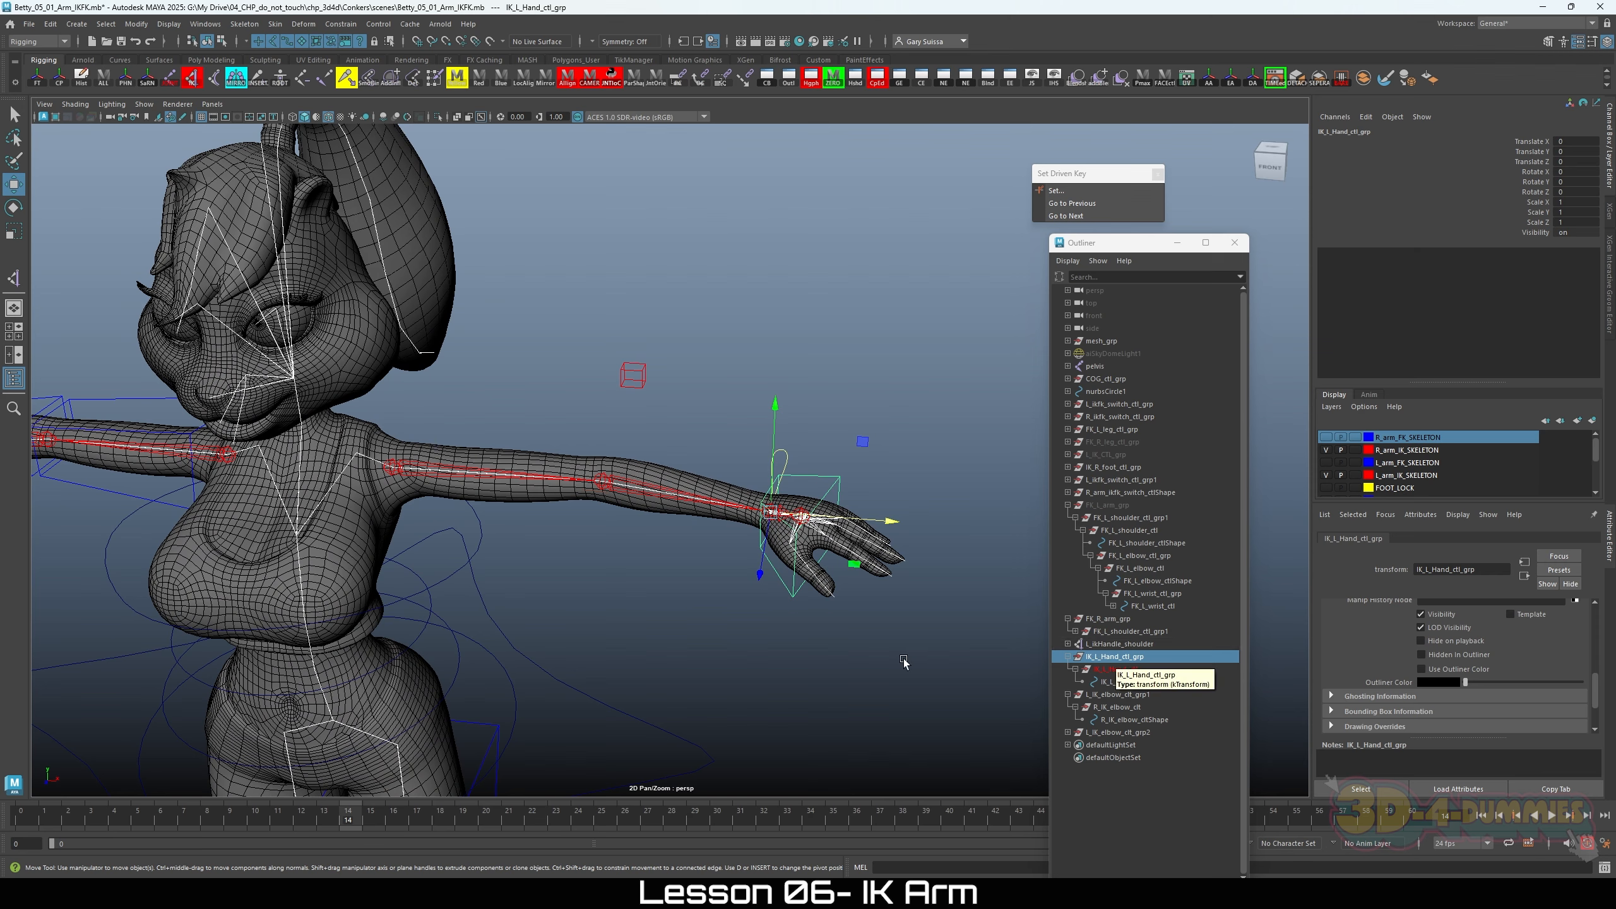
alt+right_drag(905, 662, 783, 627)
alt+middle_drag(782, 628, 785, 640)
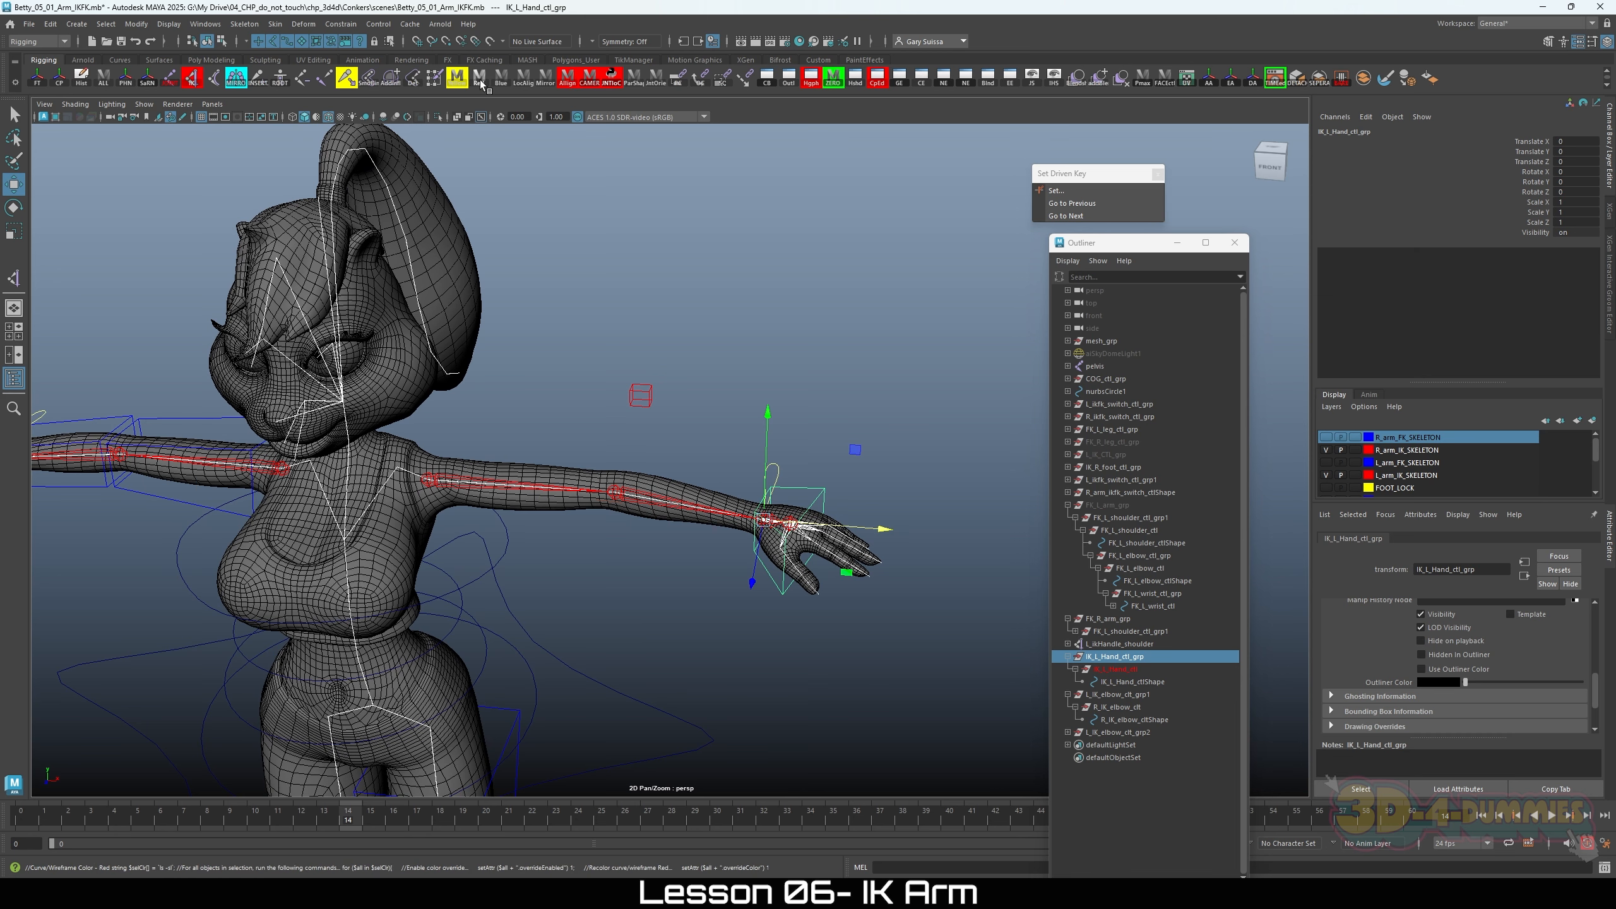
click(543, 81)
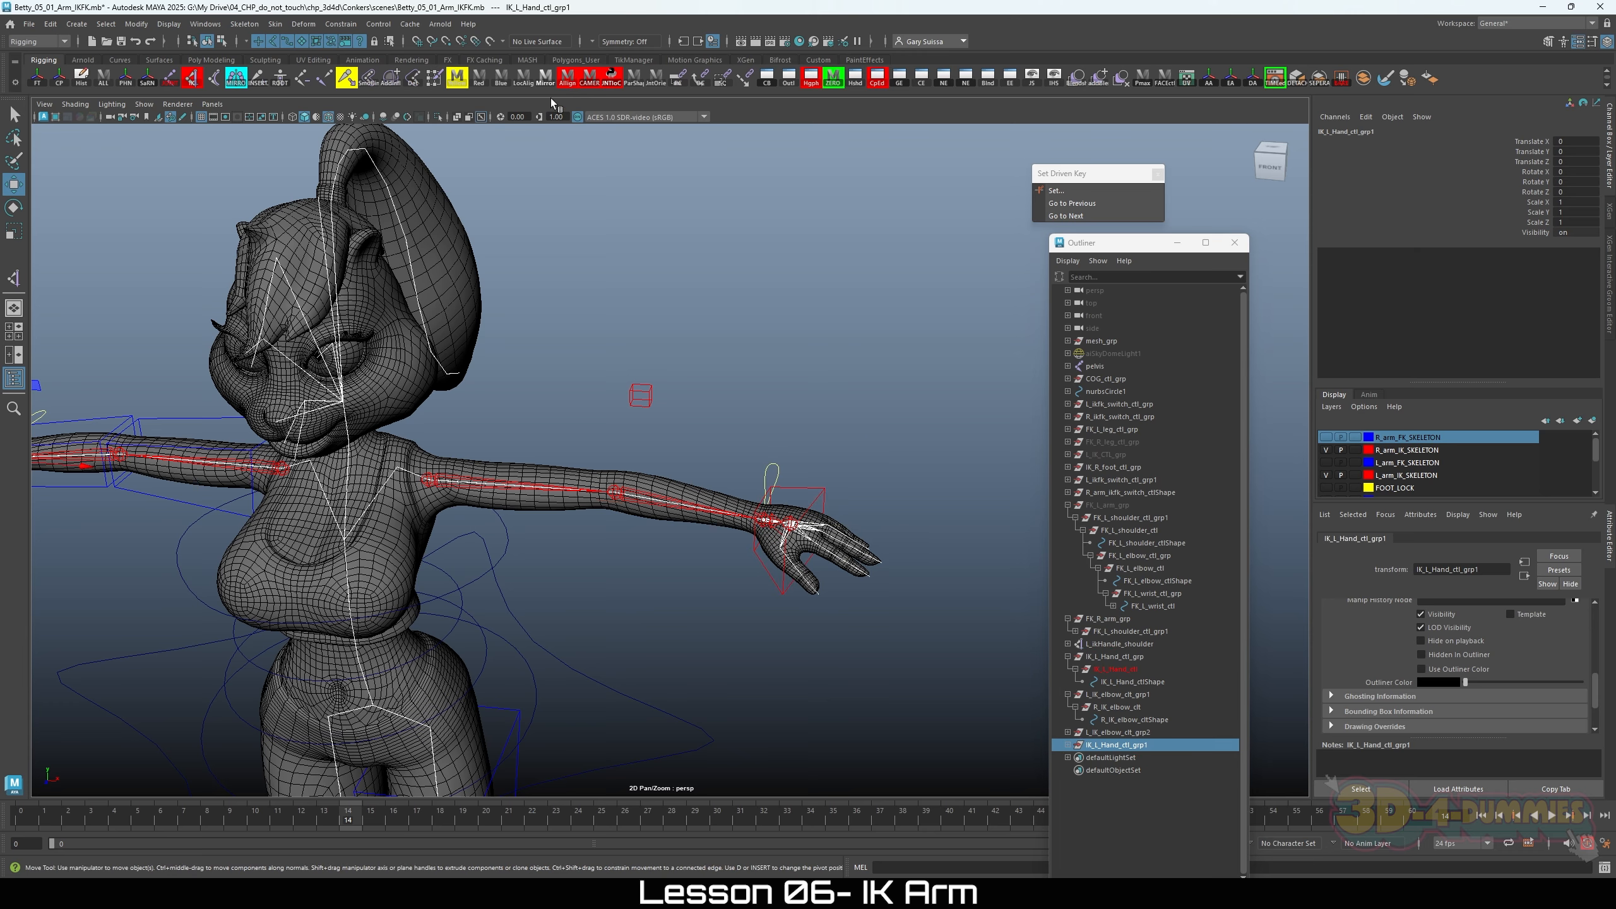
Step: Examine the mirrored hand control's placement and pivot against the right wrist joint
scroll(824, 456, down, 5)
alt+middle_drag(383, 509, 711, 541)
scroll(711, 541, up, 8)
alt+middle_drag(562, 510, 813, 527)
alt+right_drag(812, 527, 1071, 595)
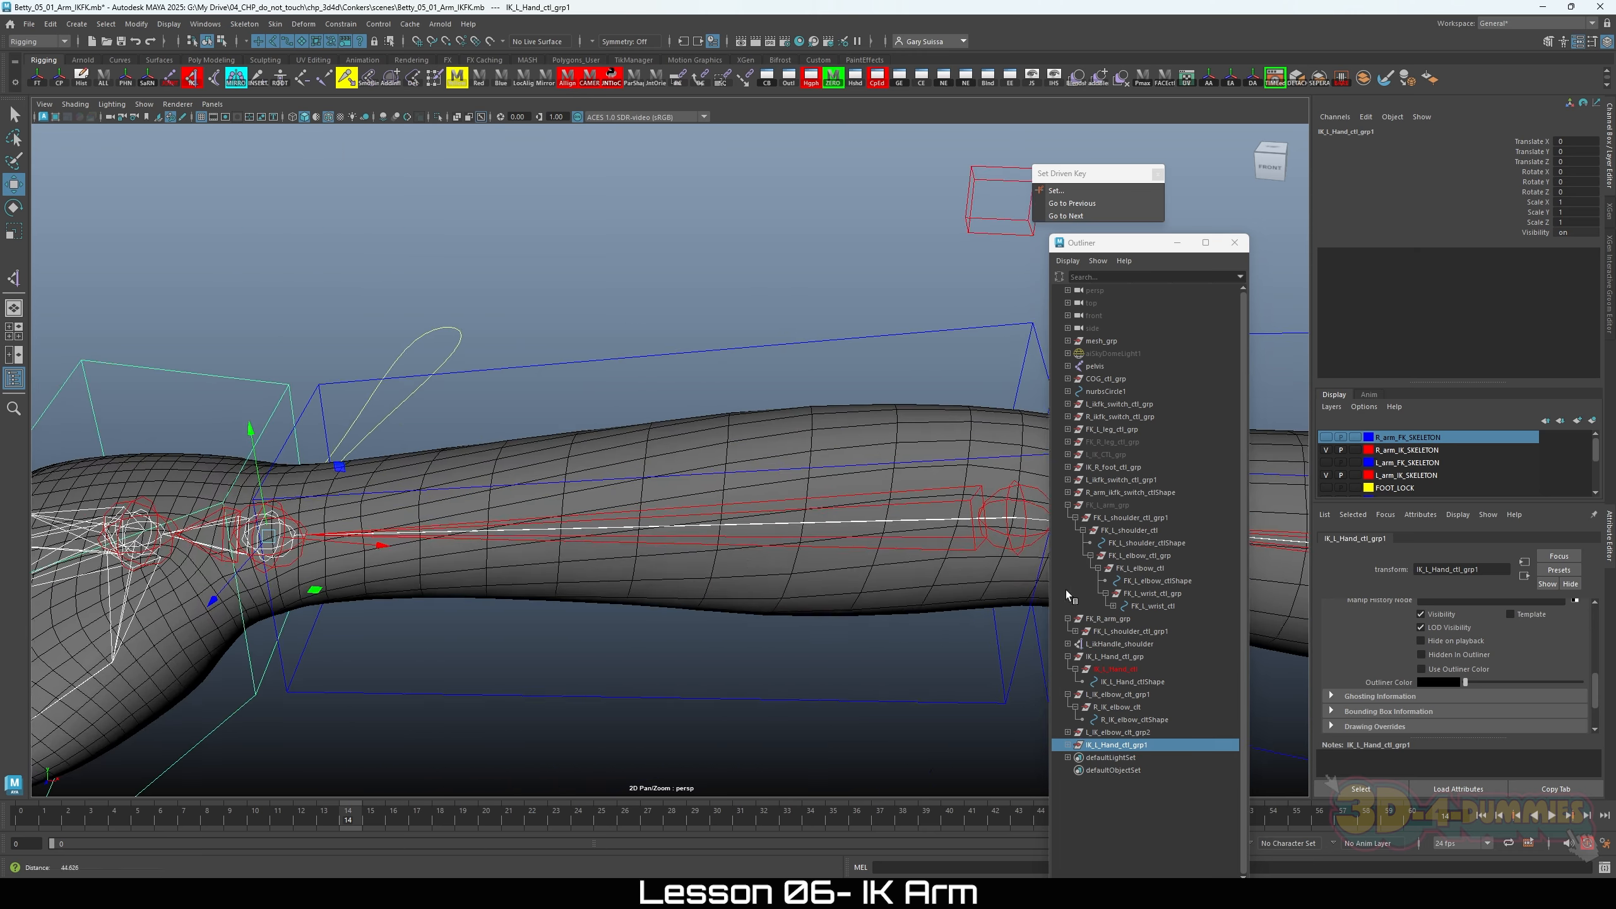
alt+middle_drag(495, 562, 736, 551)
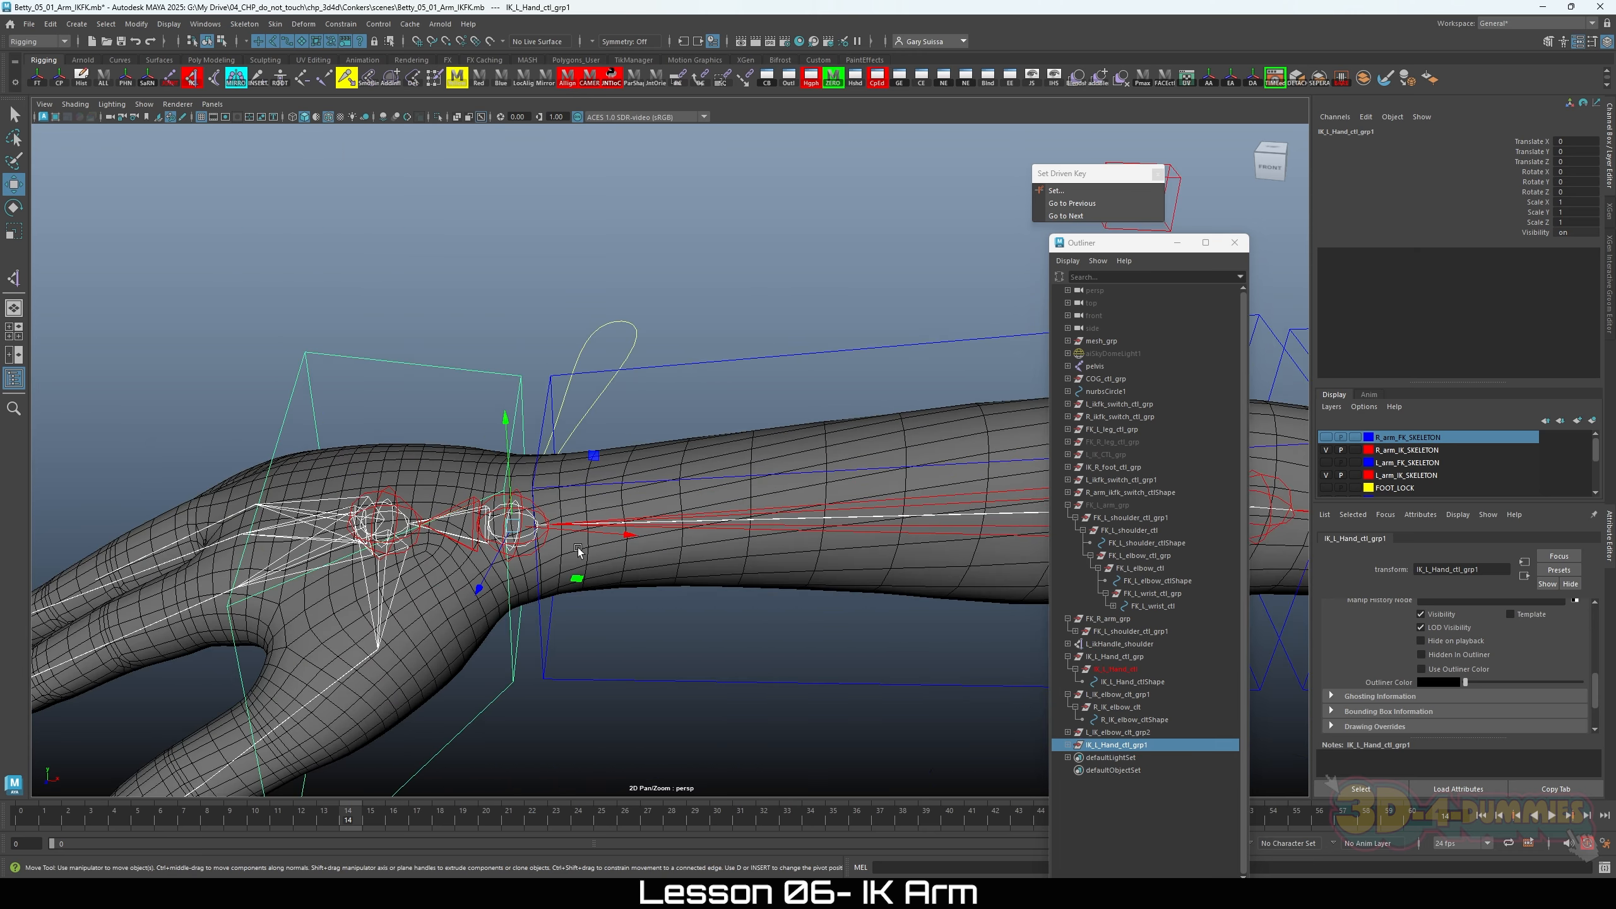
alt+right_drag(820, 610, 685, 638)
alt+middle_drag(1012, 666, 784, 578)
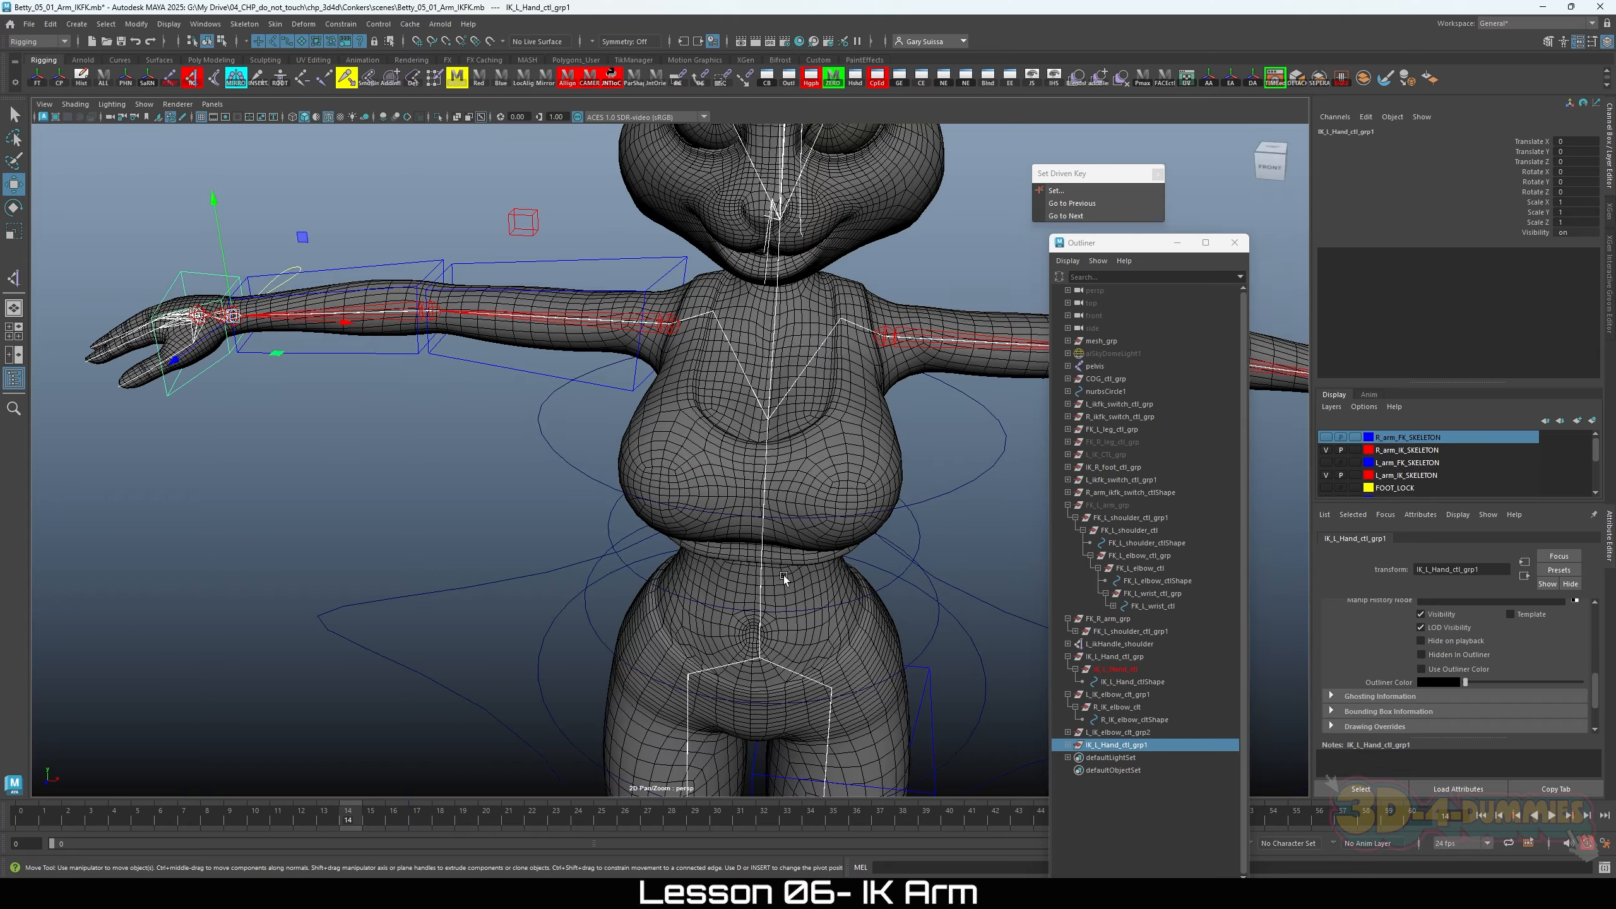
alt+middle_drag(270, 433, 582, 642)
alt+right_drag(339, 540, 826, 550)
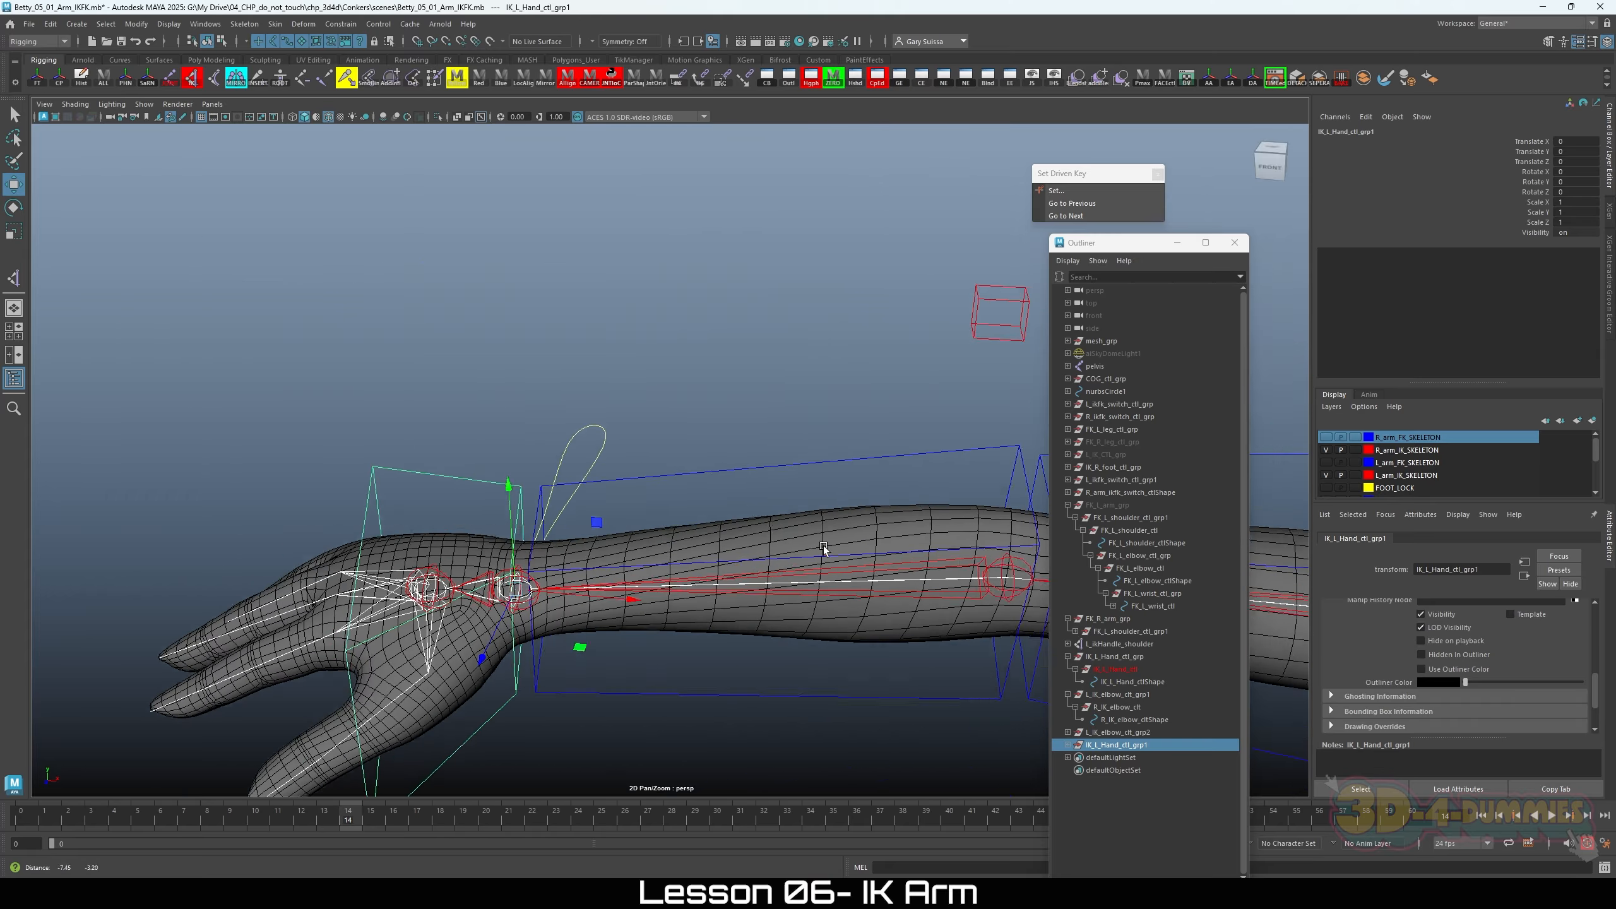
alt+right_drag(521, 592, 81, 612)
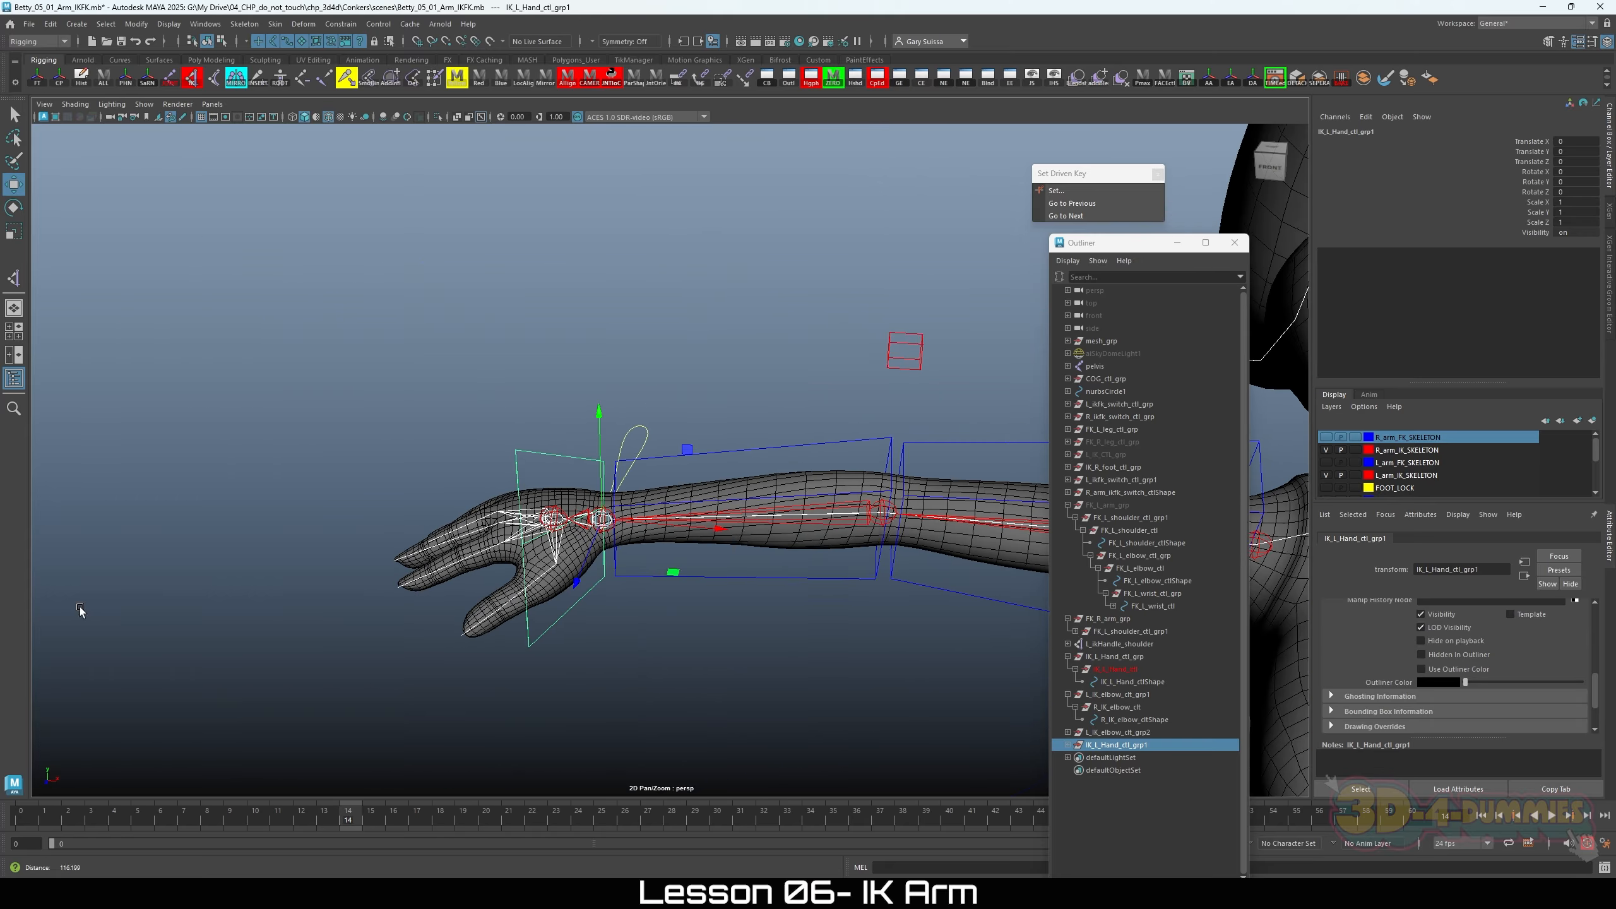
alt+middle_drag(572, 592, 487, 568)
Step: Rename the mirrored hand group as IK_R_Hand_ctl_grp1 and the control inside it as IK_R_Hand_ctl
double_click(1336, 134)
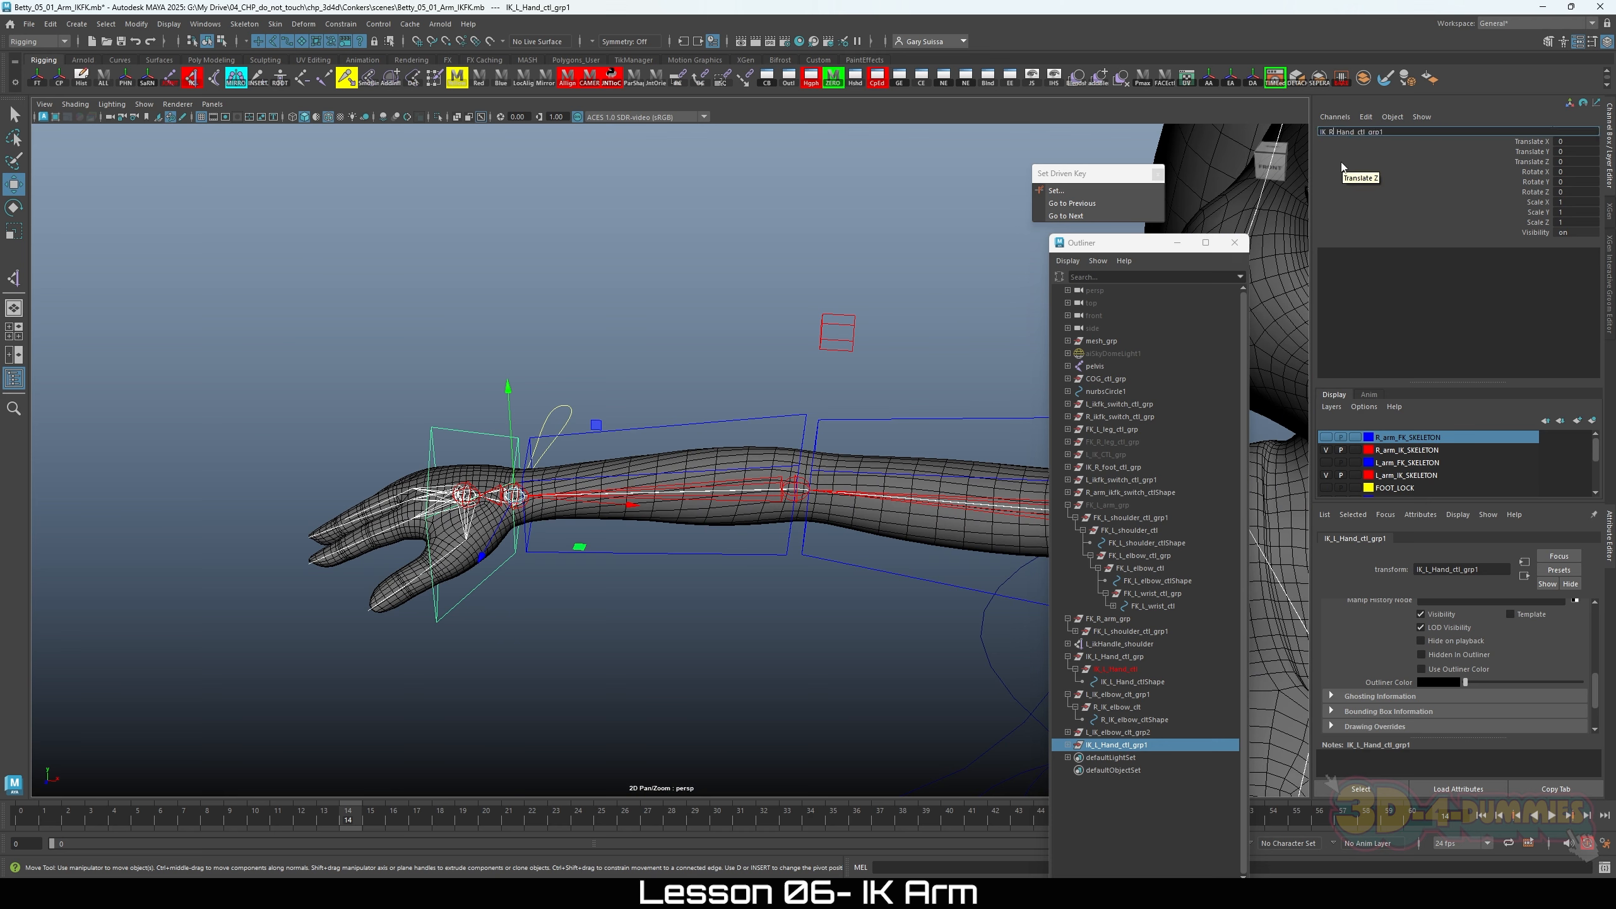
key(Return)
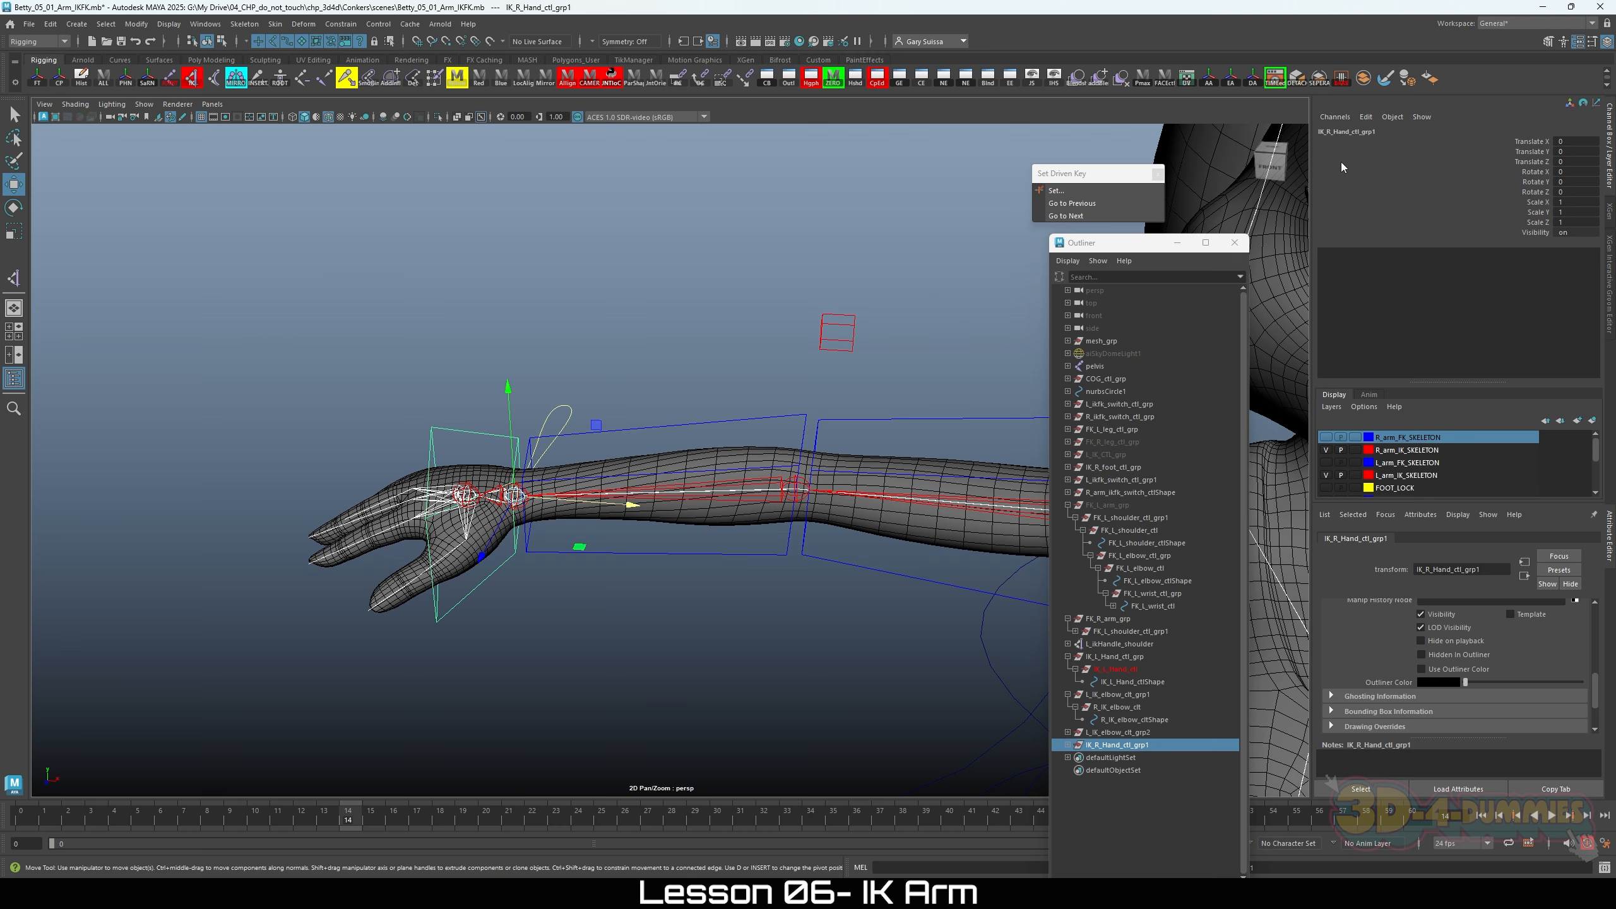
click(1068, 745)
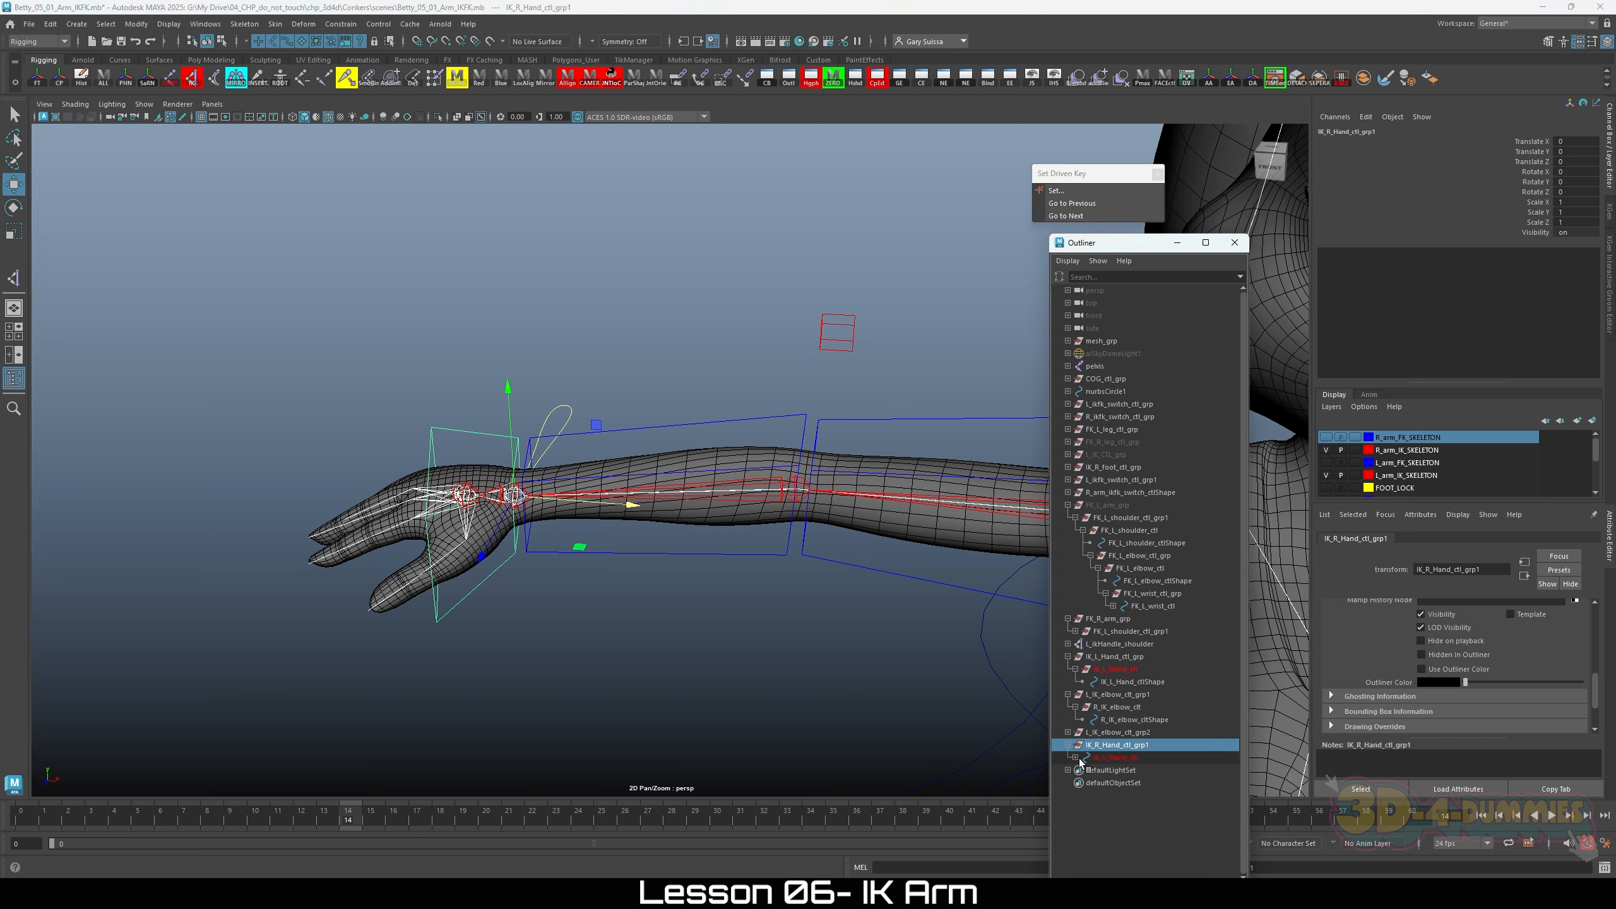
click(1075, 758)
double_click(1110, 758)
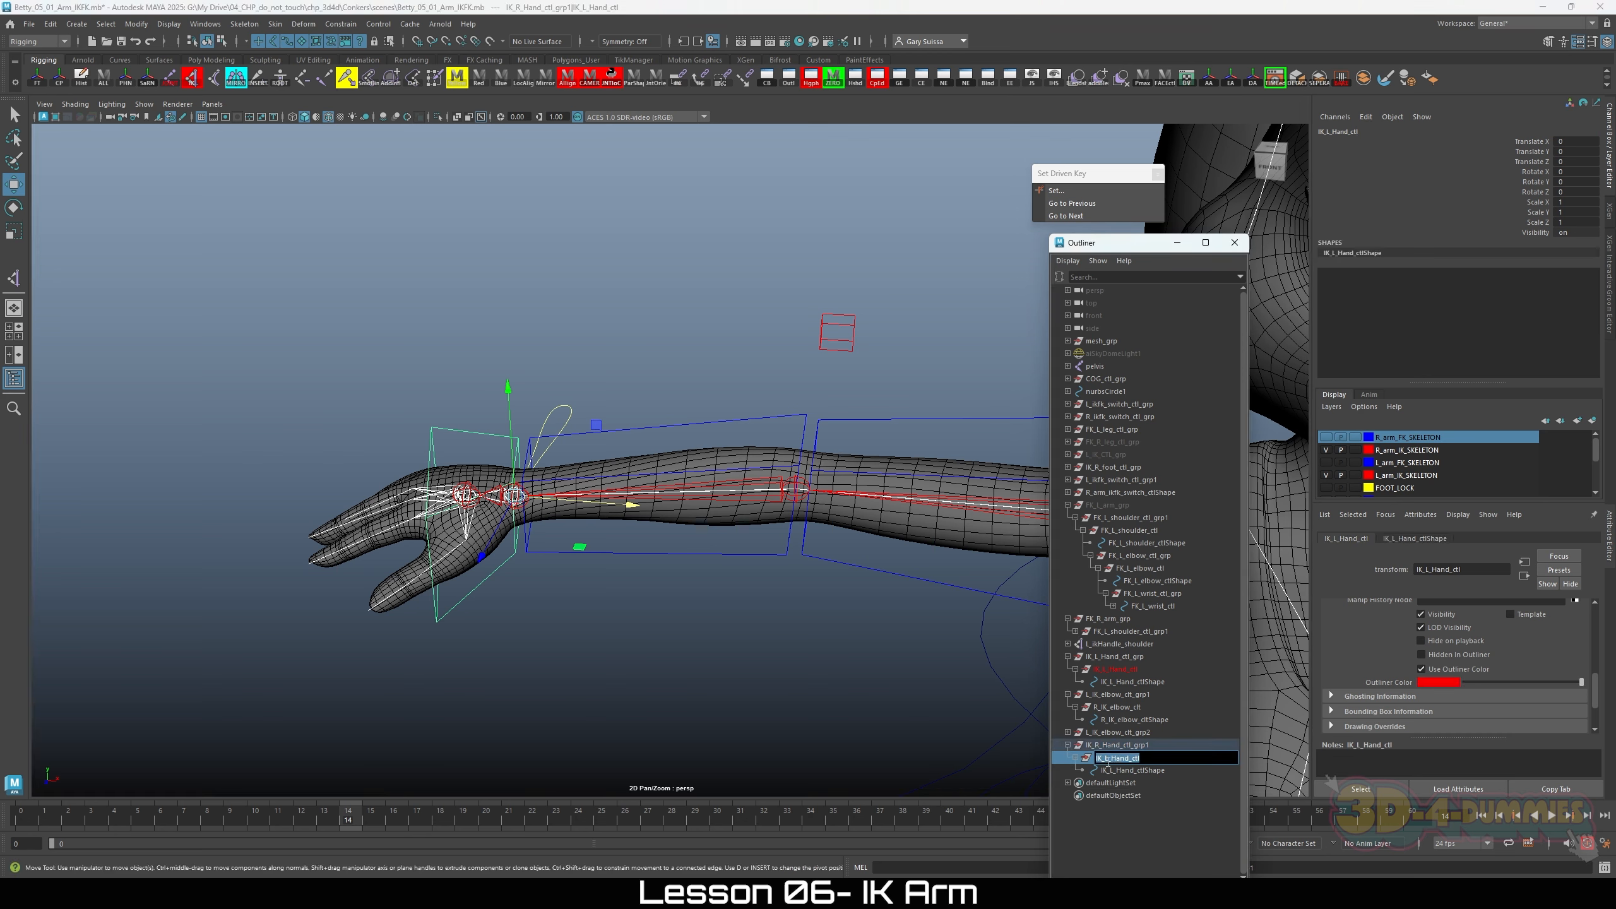
click(1112, 759)
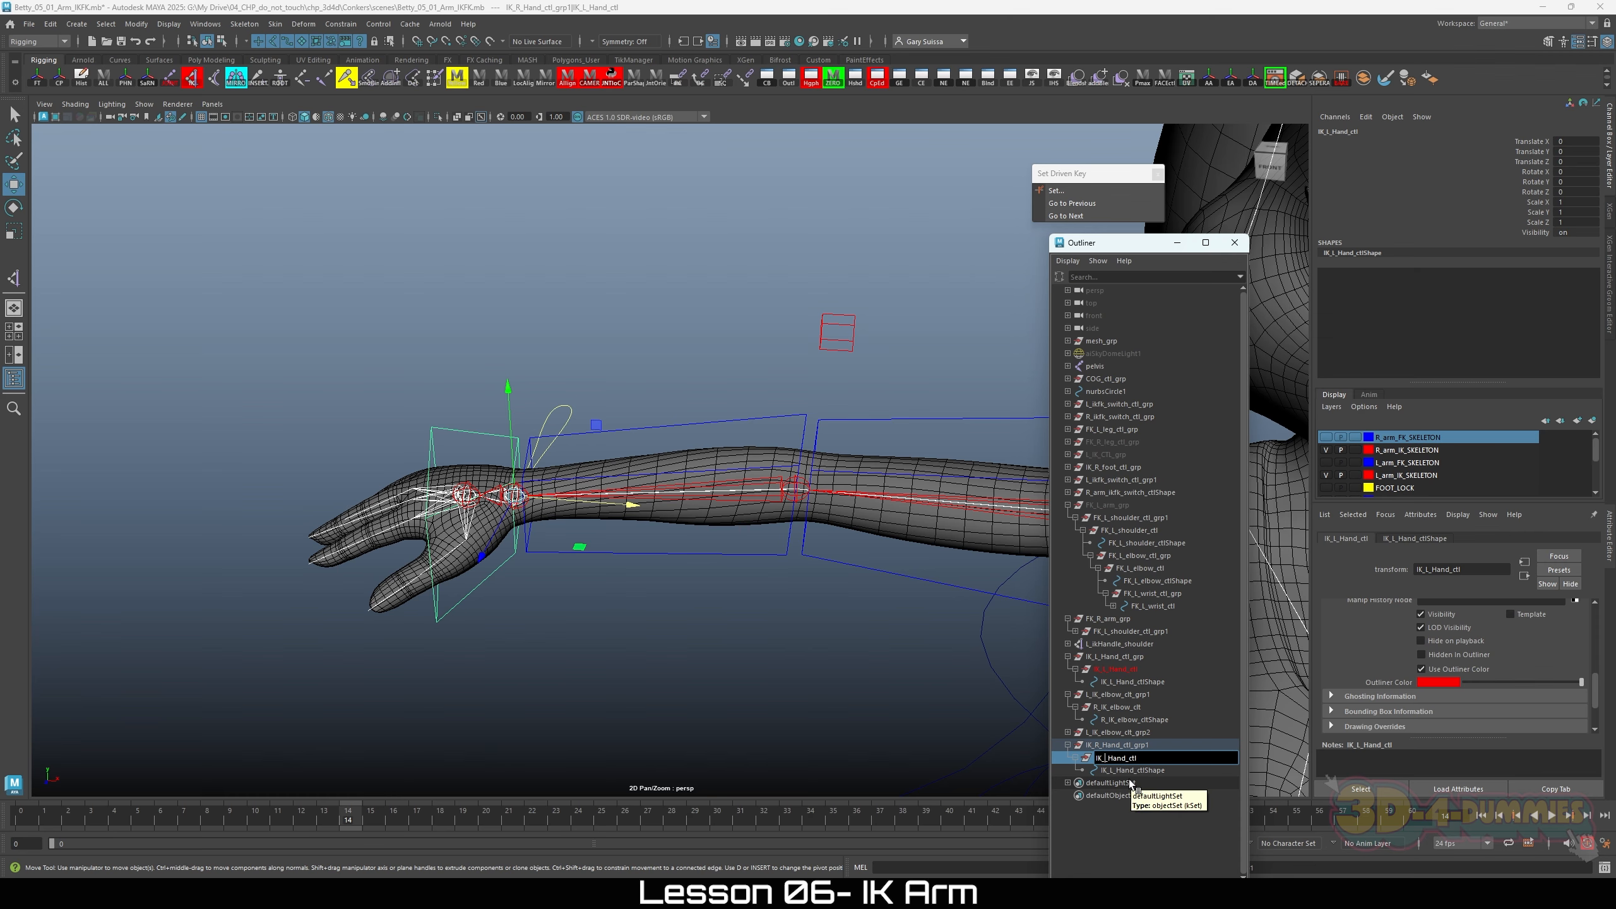
text(R)
key(Return)
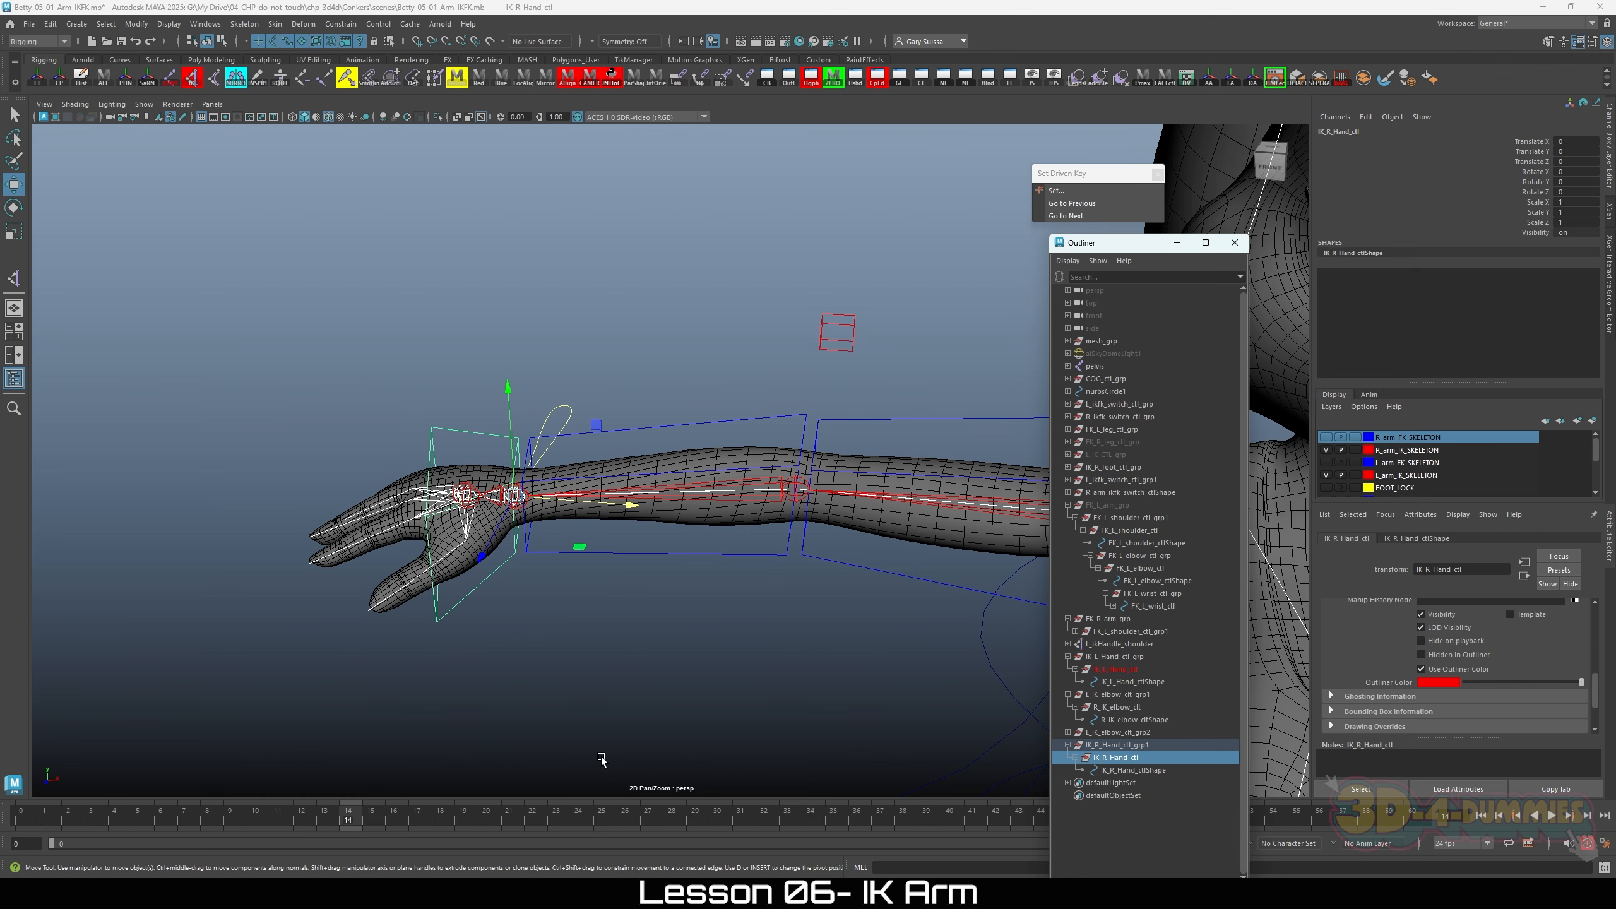
Step: Hide the right arm's blue FK controls
alt+drag(396, 676, 396, 637)
alt+middle_drag(397, 635, 229, 545)
alt+right_drag(611, 522, 570, 495)
mouse_move(570, 495)
alt+mouse_down()
mouse_move(599, 490)
mouse_move(565, 482)
alt+mouse_up()
click(528, 499)
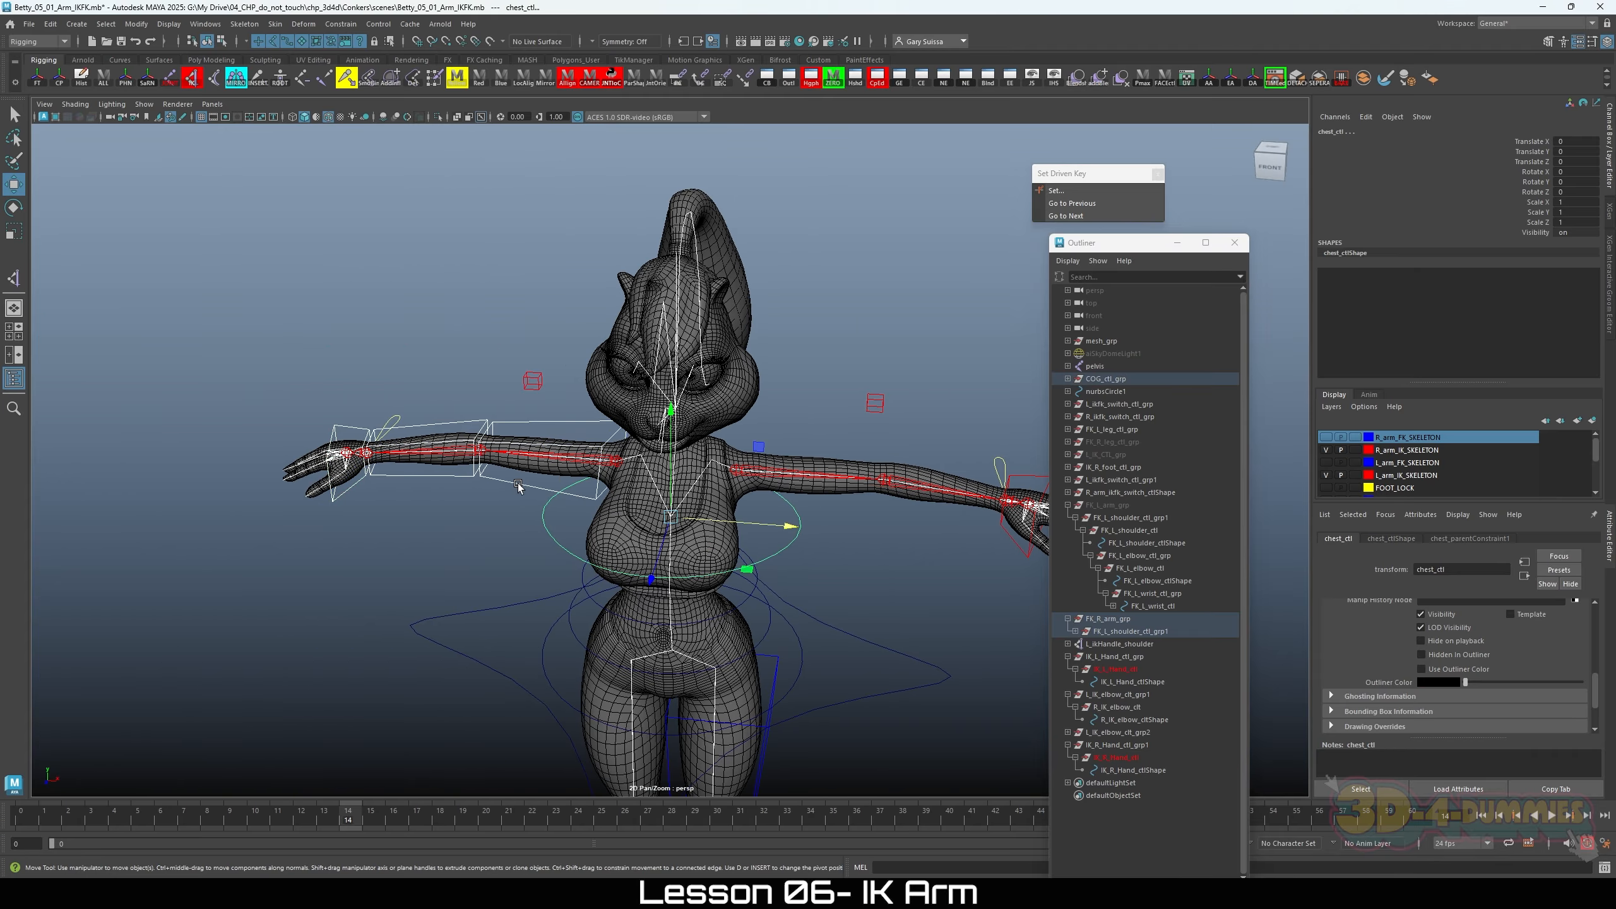
alt+drag(472, 516, 480, 542)
key(ctrl+h)
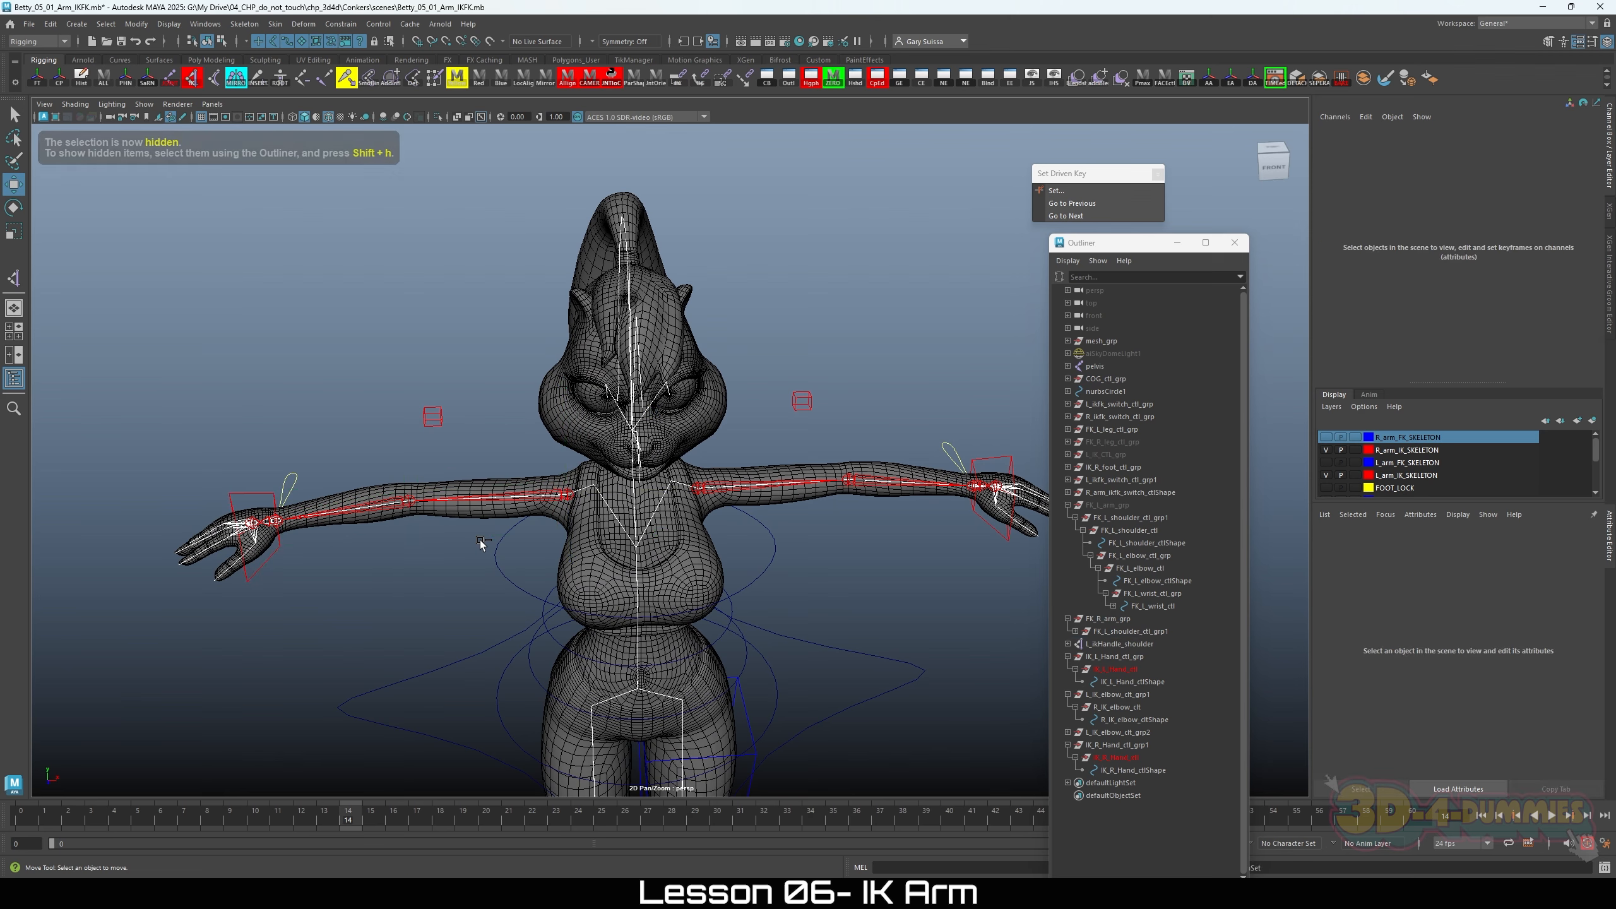
Step: Parent L_ikHandle_shoulder under the left hand control IK_L_Hand_ctl
alt+middle_drag(816, 600, 443, 613)
alt+right_drag(443, 613, 977, 654)
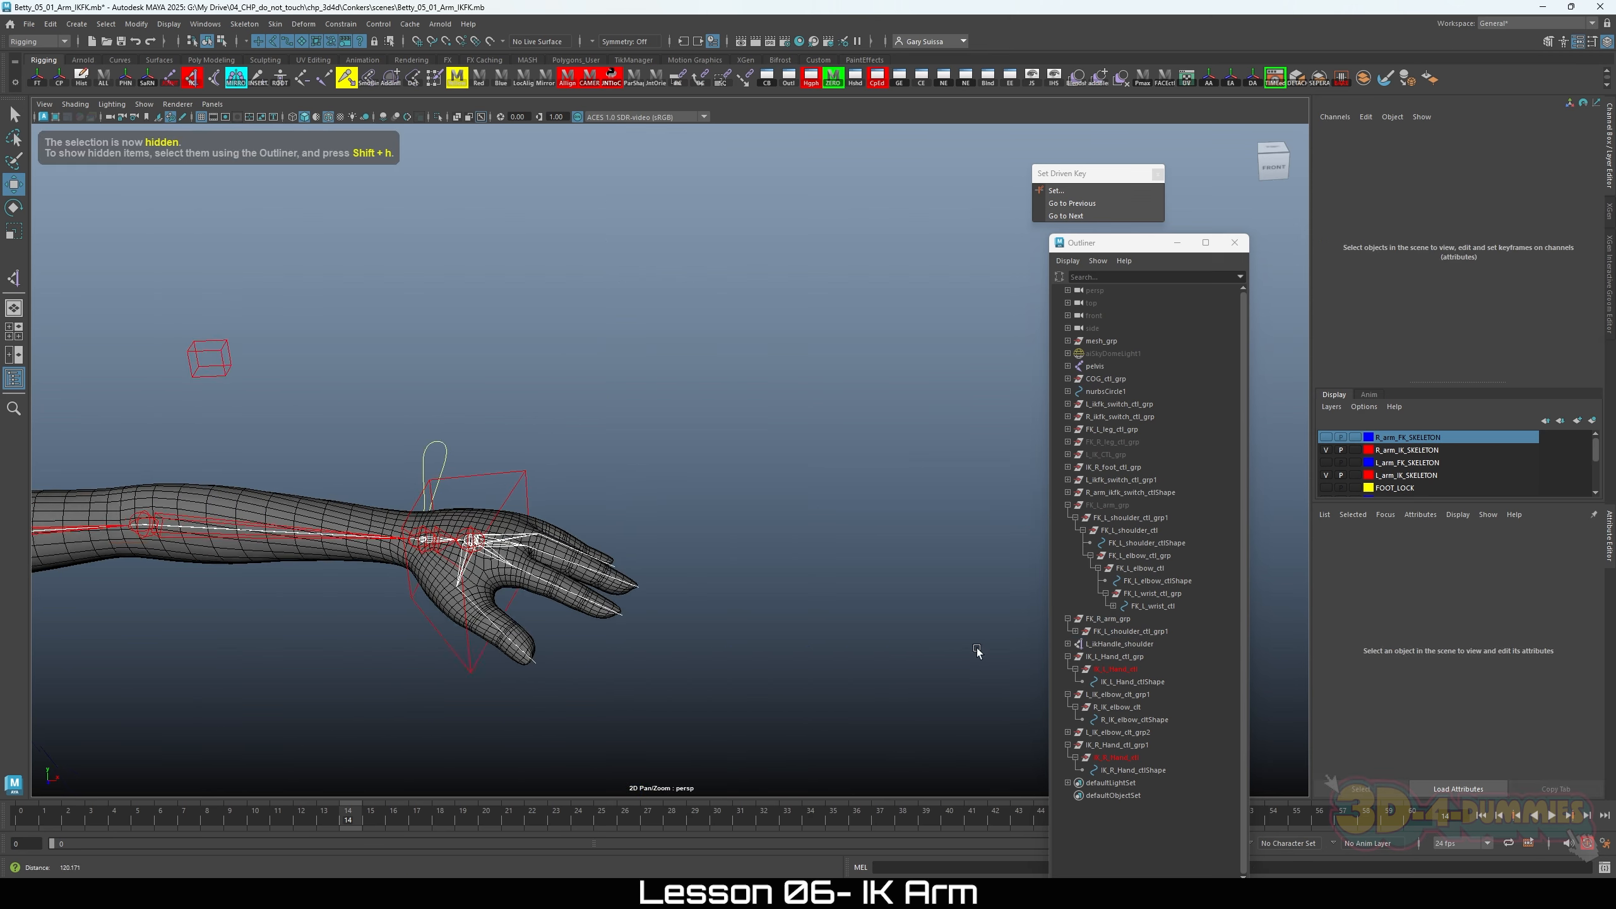
alt+middle_drag(732, 535, 833, 537)
click(659, 480)
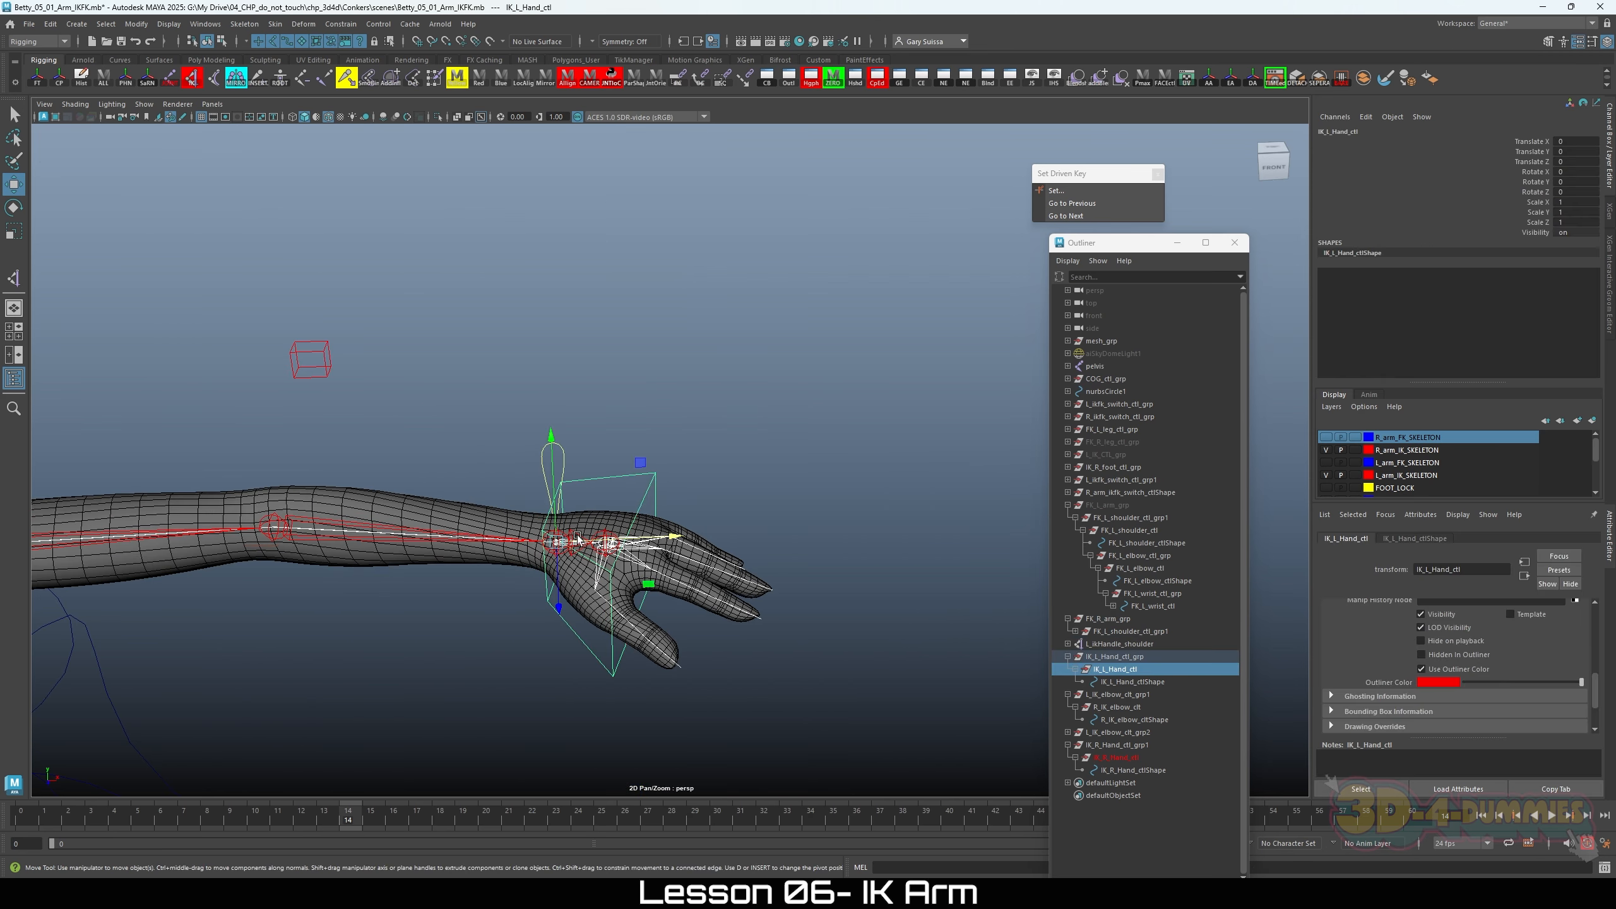
alt+right_drag(576, 538, 717, 555)
alt+drag(717, 556, 753, 544)
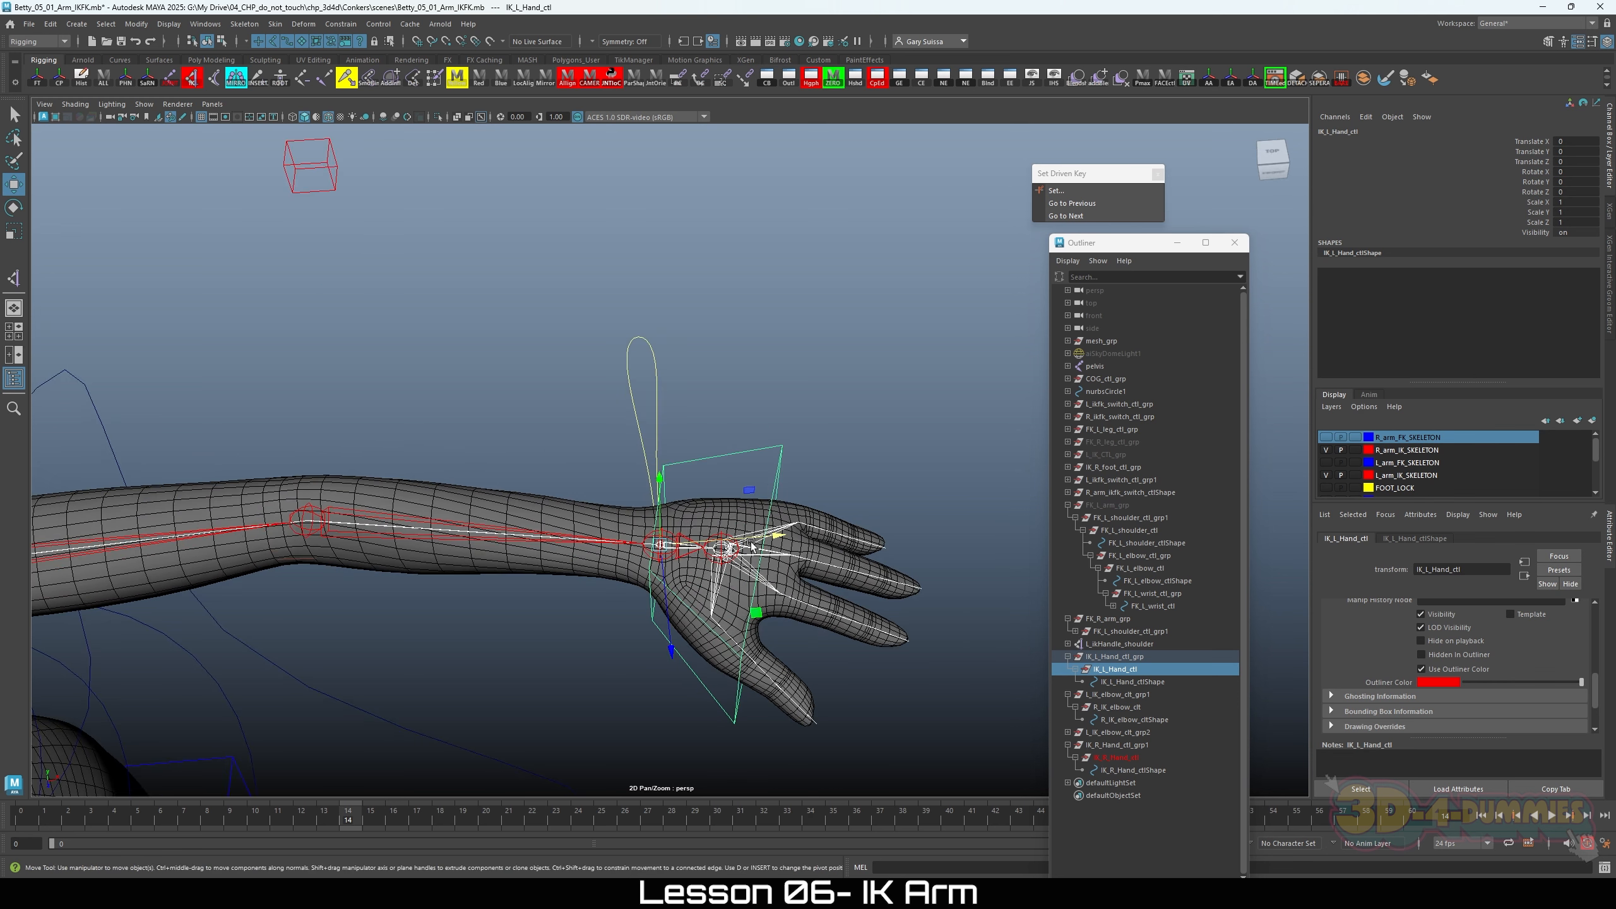
alt+right_drag(748, 598, 380, 596)
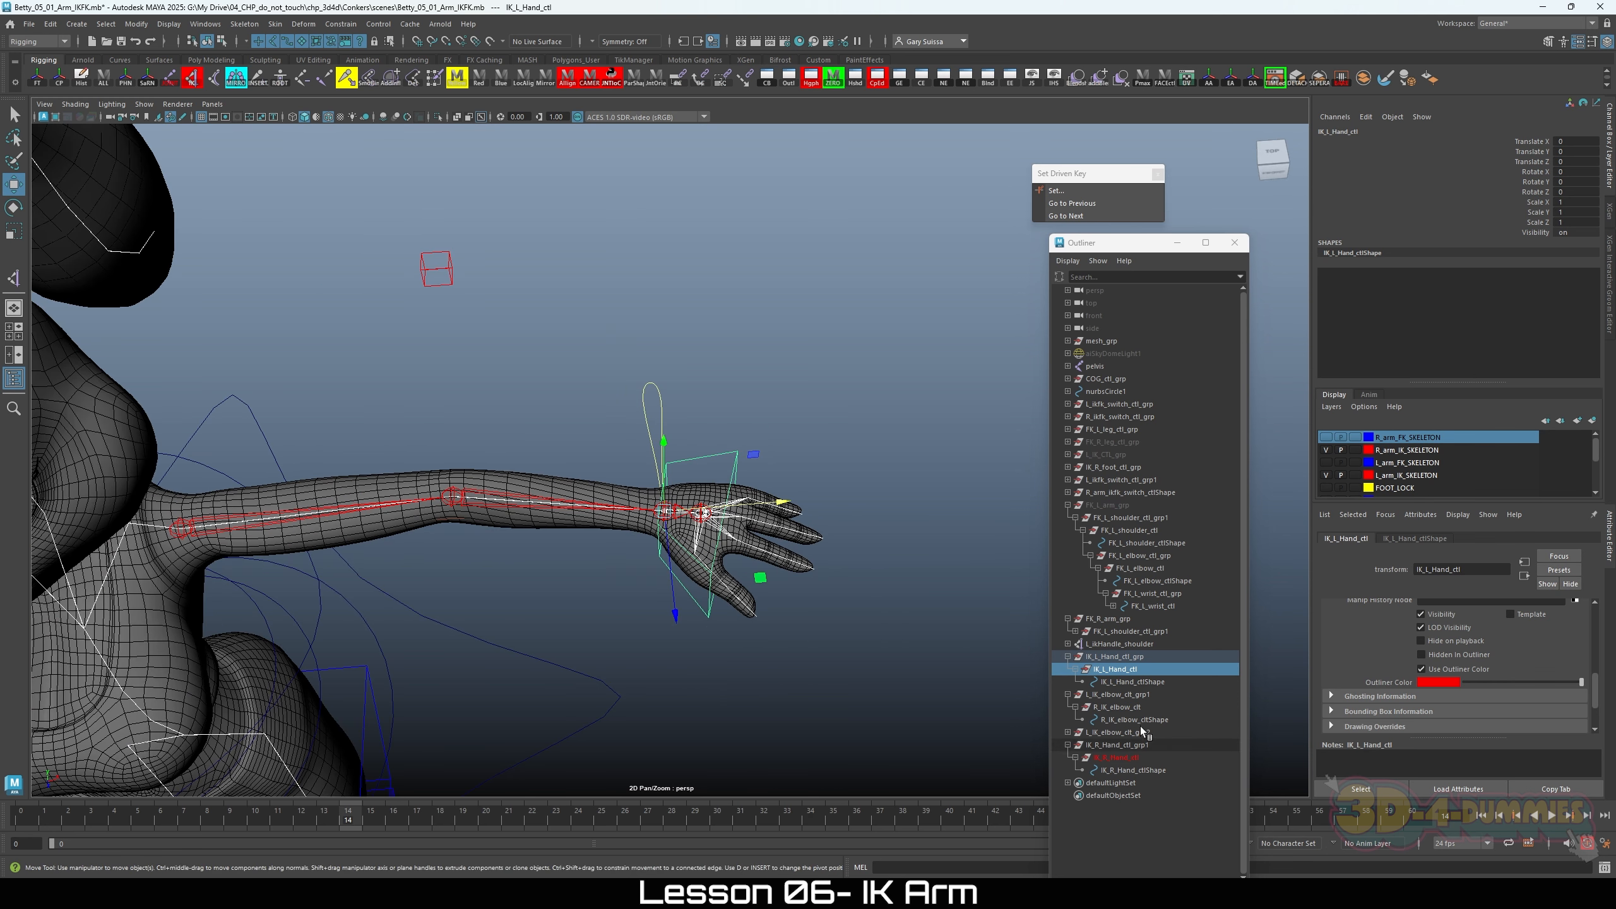
click(1097, 645)
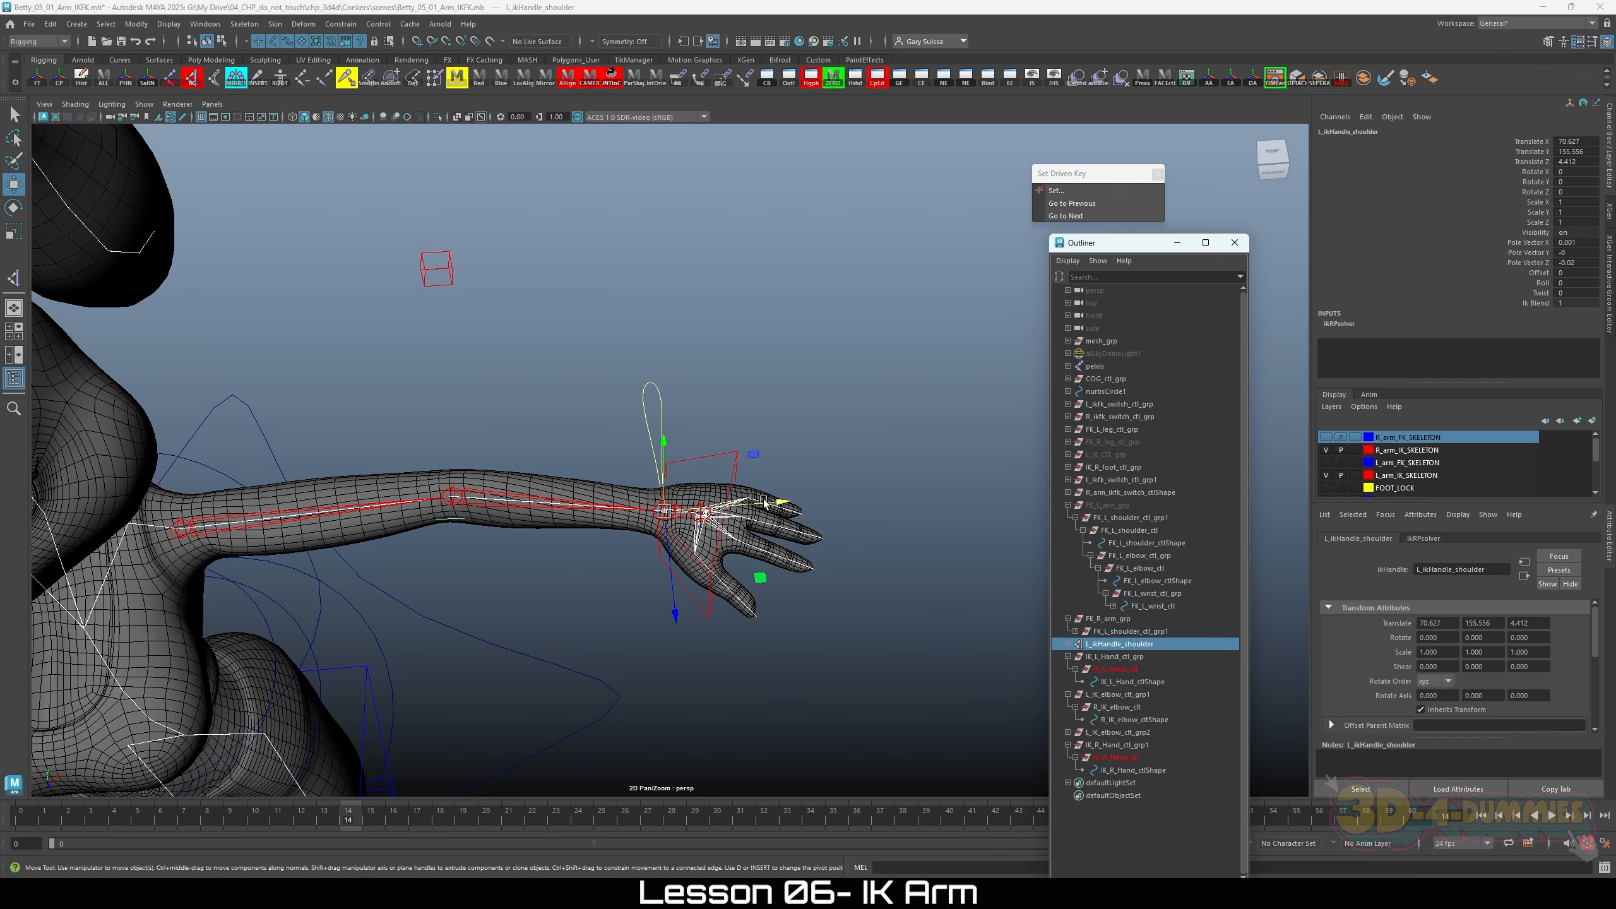
shift+click(704, 459)
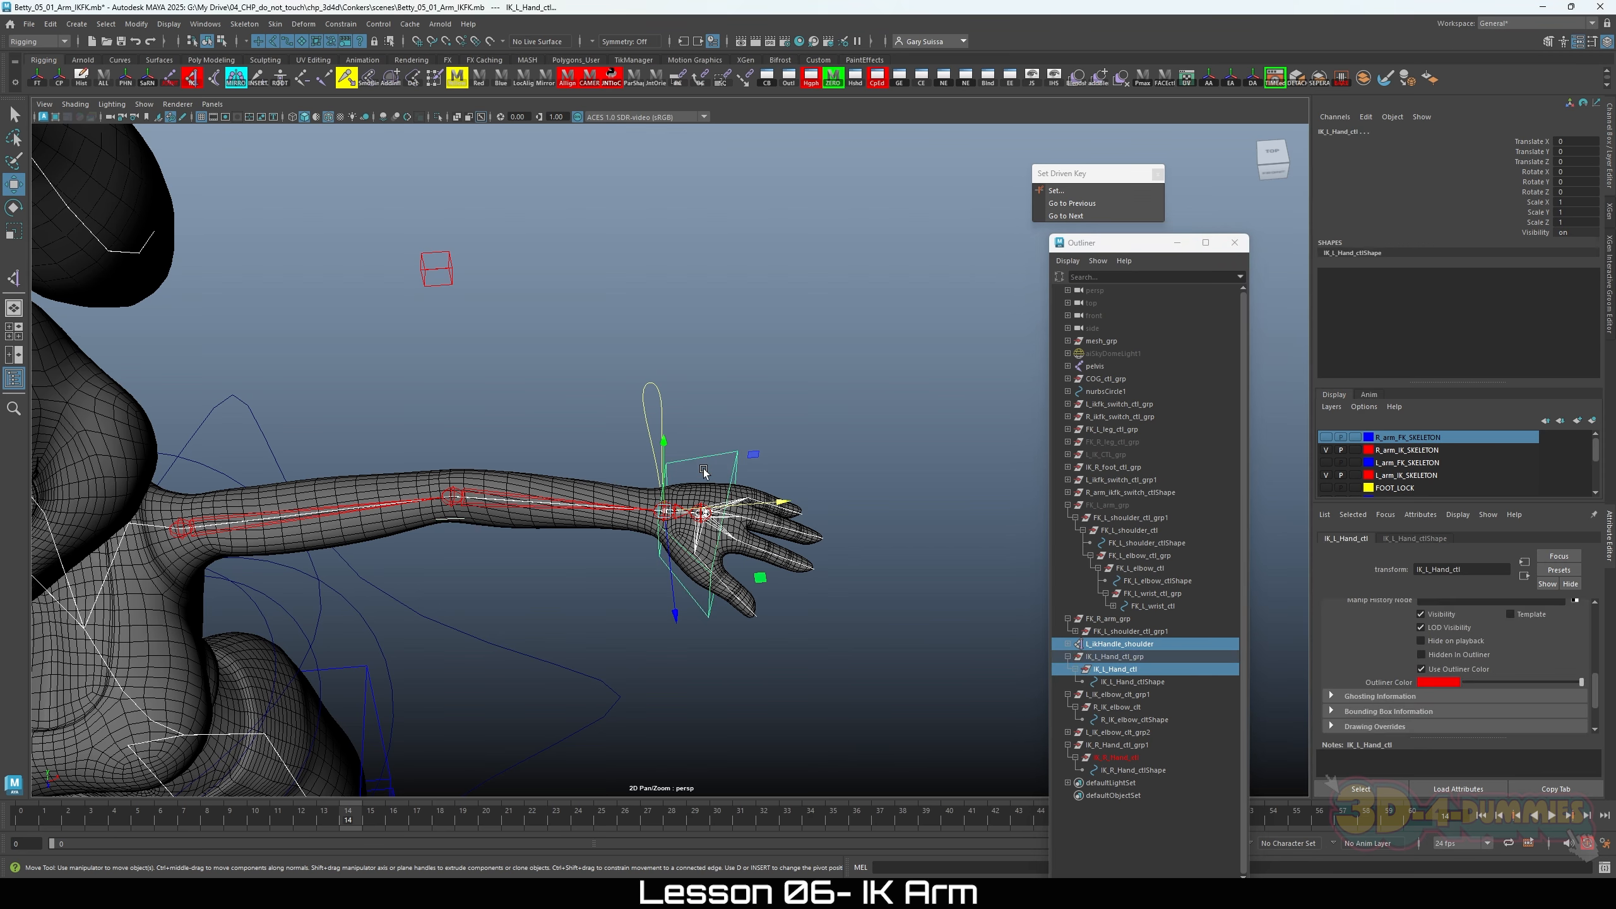
key(p)
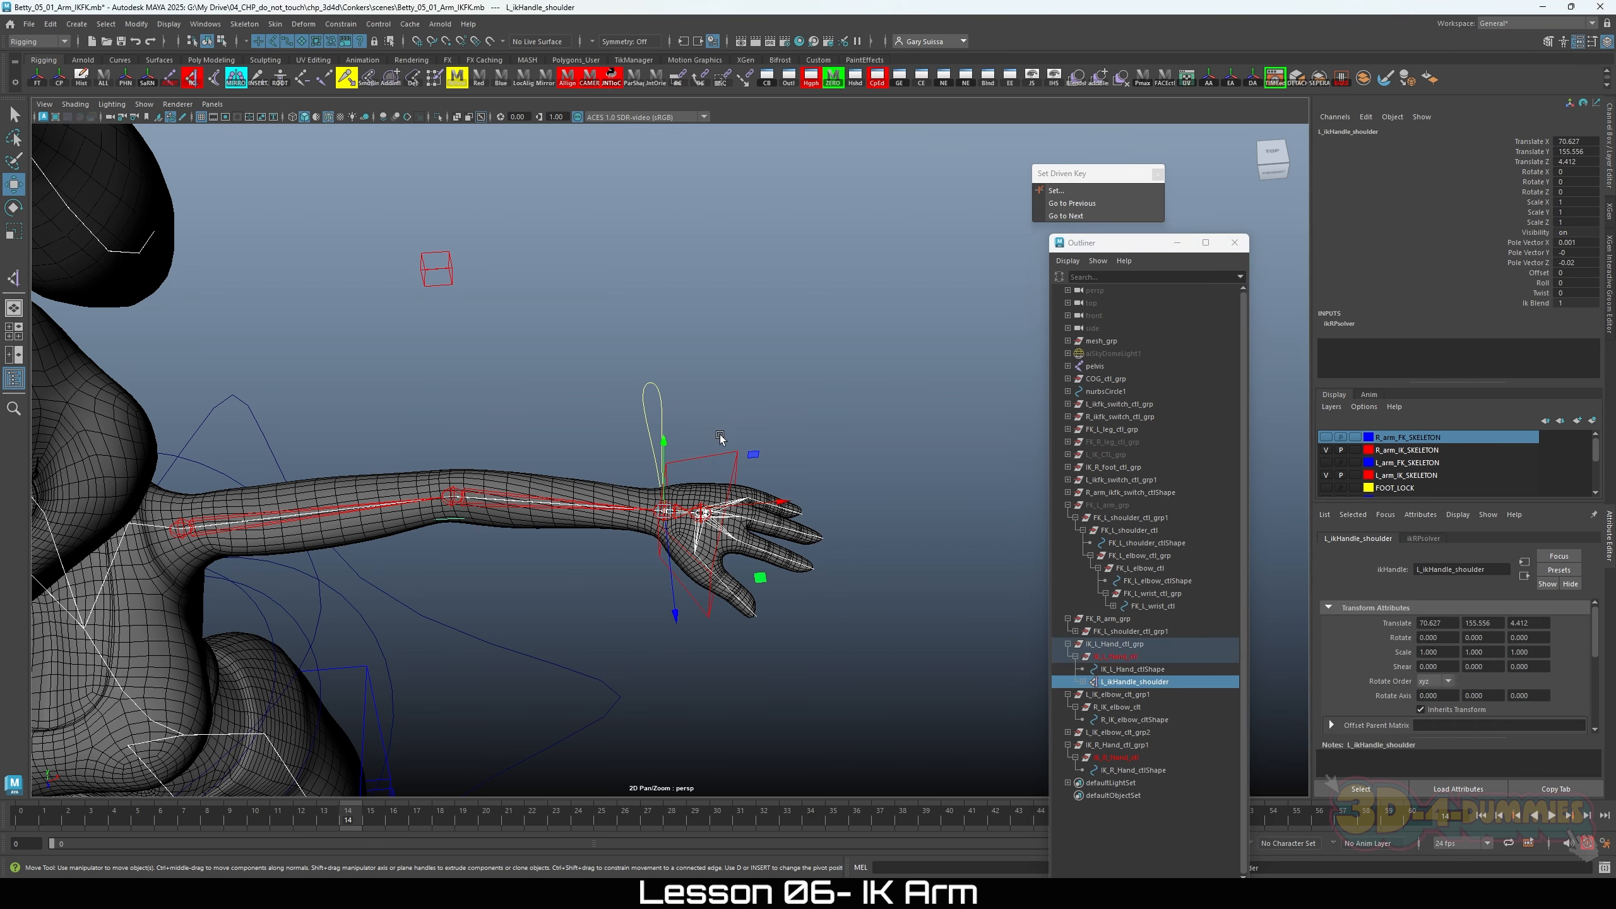
Step: Test the left arm IK by moving IK_L_Hand_ctl, and undo the move
click(722, 454)
alt+right_drag(723, 465, 650, 478)
mouse_move(650, 478)
alt+mouse_down()
mouse_move(747, 460)
mouse_move(642, 467)
mouse_move(674, 469)
alt+mouse_up()
key(ctrl+z)
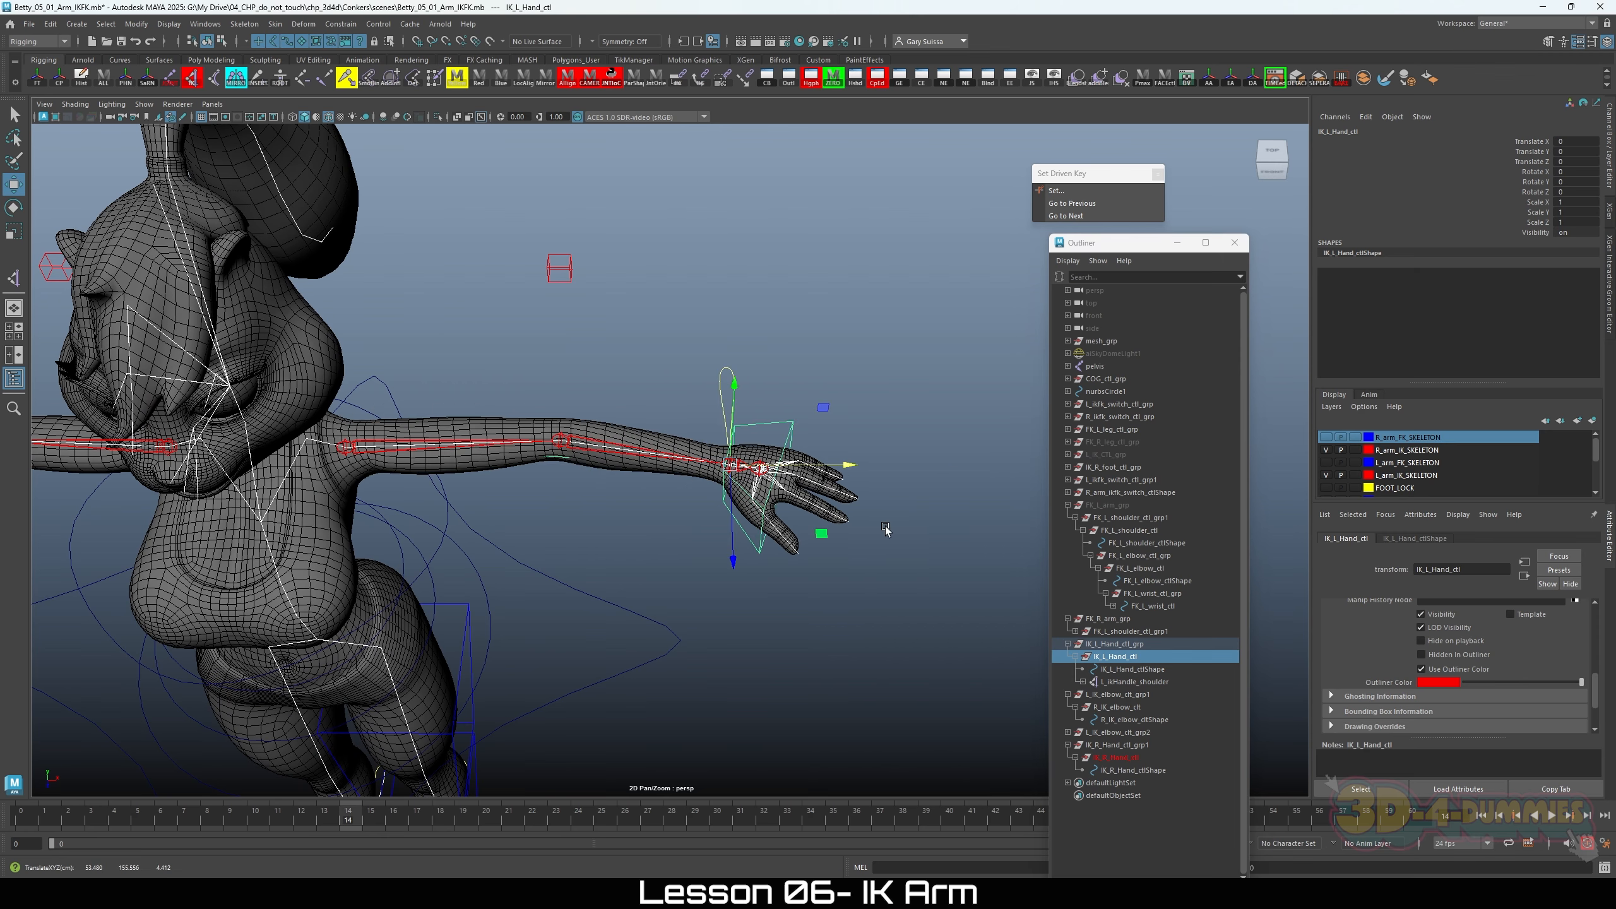
alt+drag(886, 530, 874, 548)
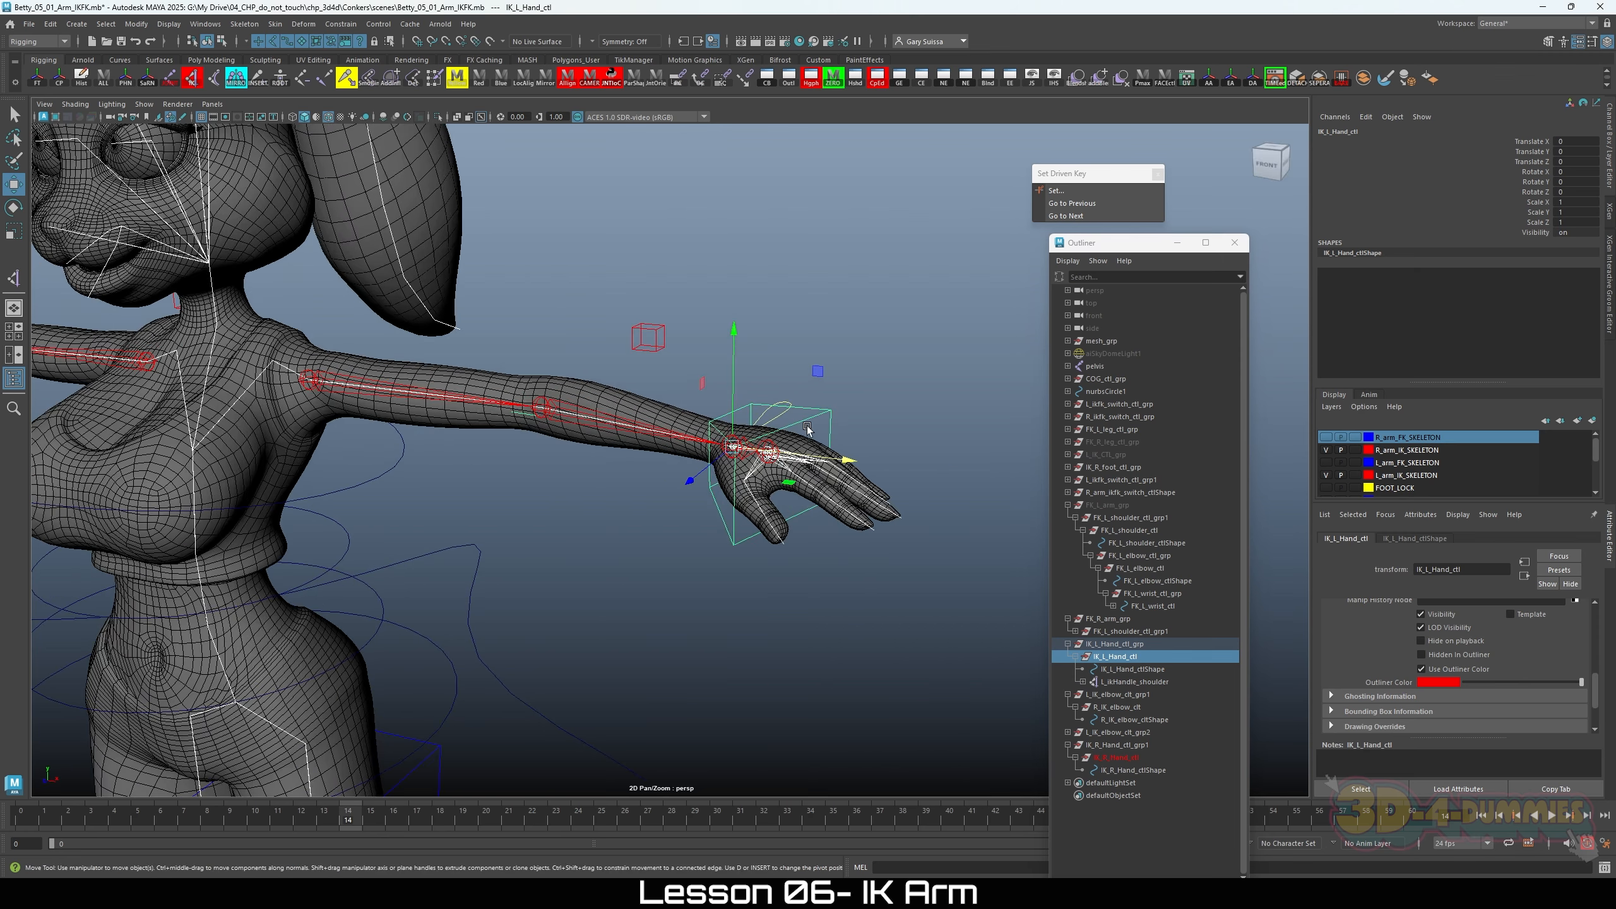
Step: Test IK_L_Hand_ctl by lowering it toward the body and rotating the wrist, and reset it with Zero Out
drag(733, 447, 518, 637)
alt+right_drag(667, 620, 514, 582)
alt+middle_drag(514, 582, 541, 537)
key(e)
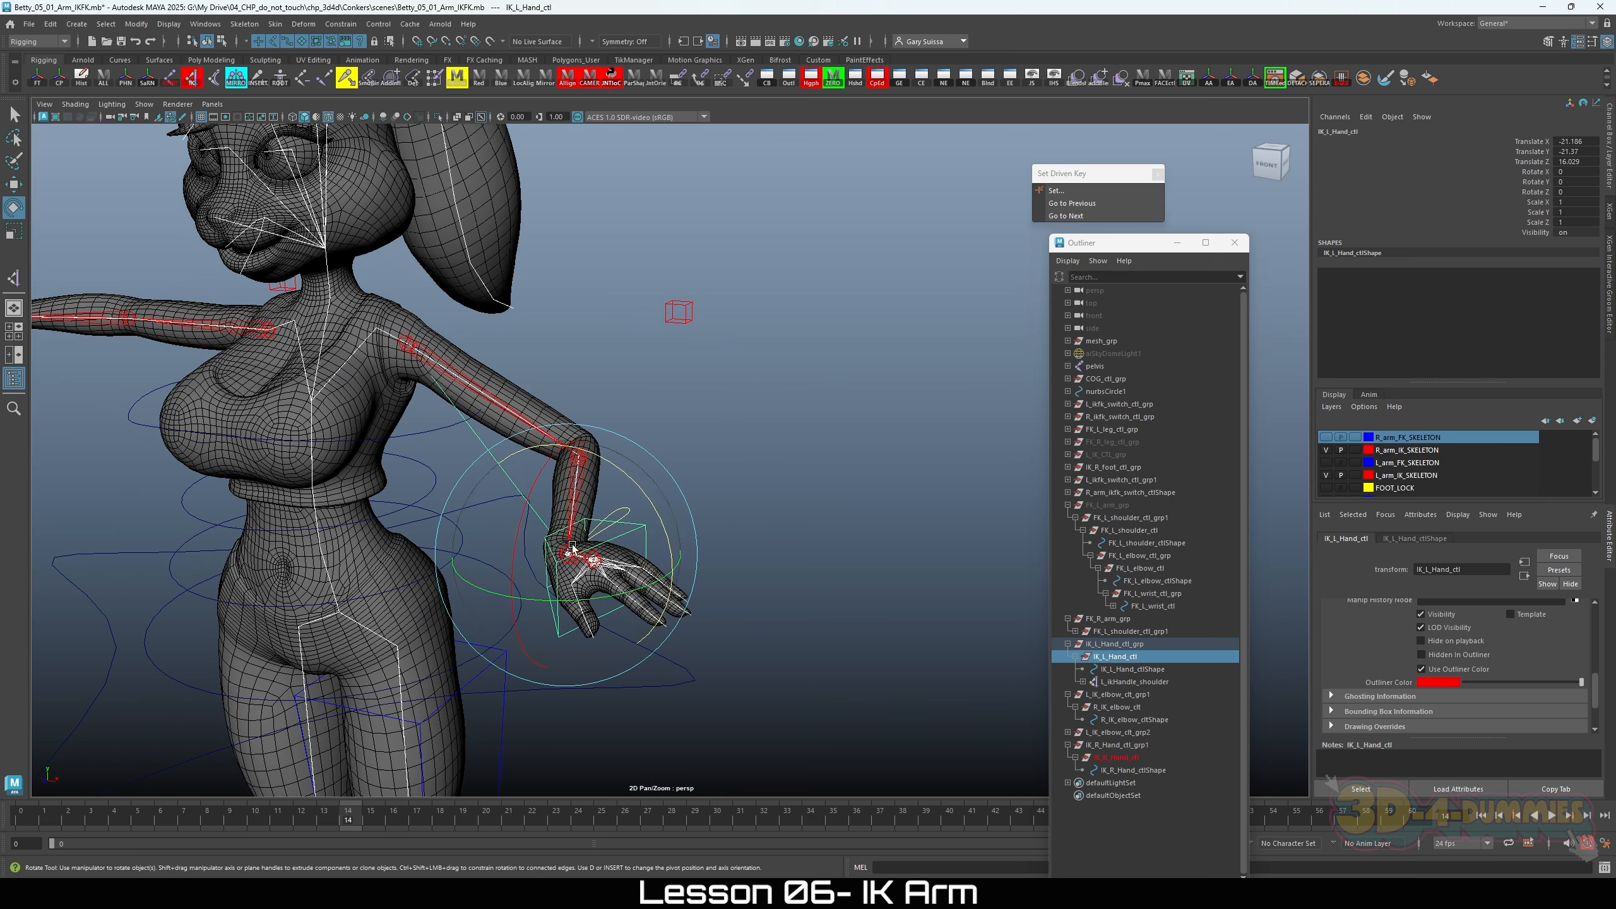
drag(613, 467, 614, 614)
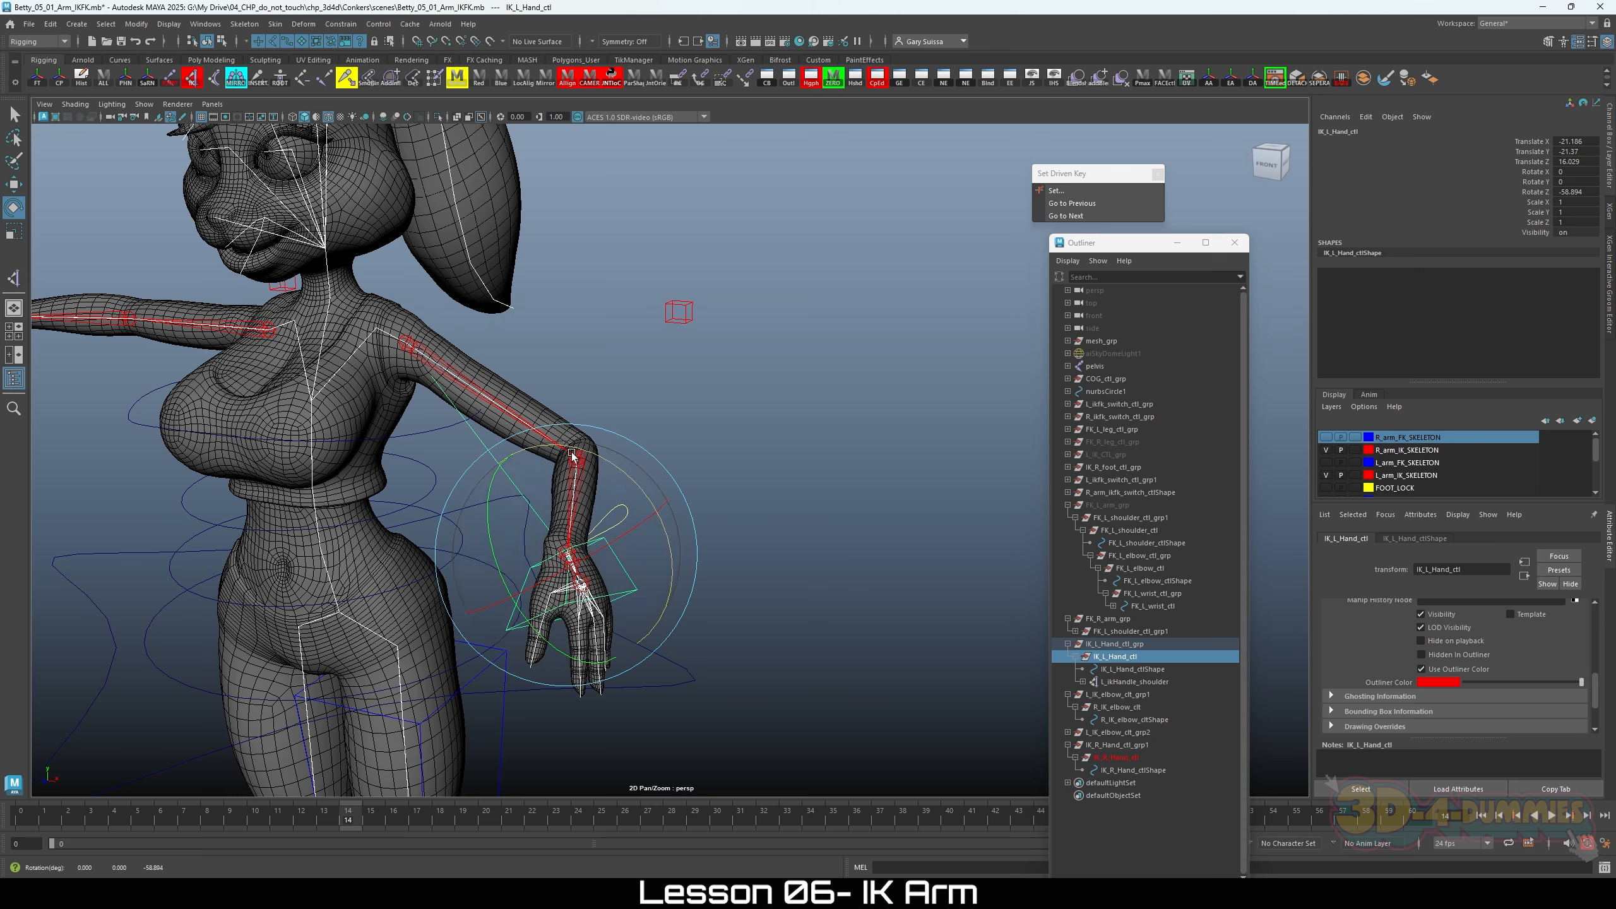
alt+drag(571, 453, 689, 268)
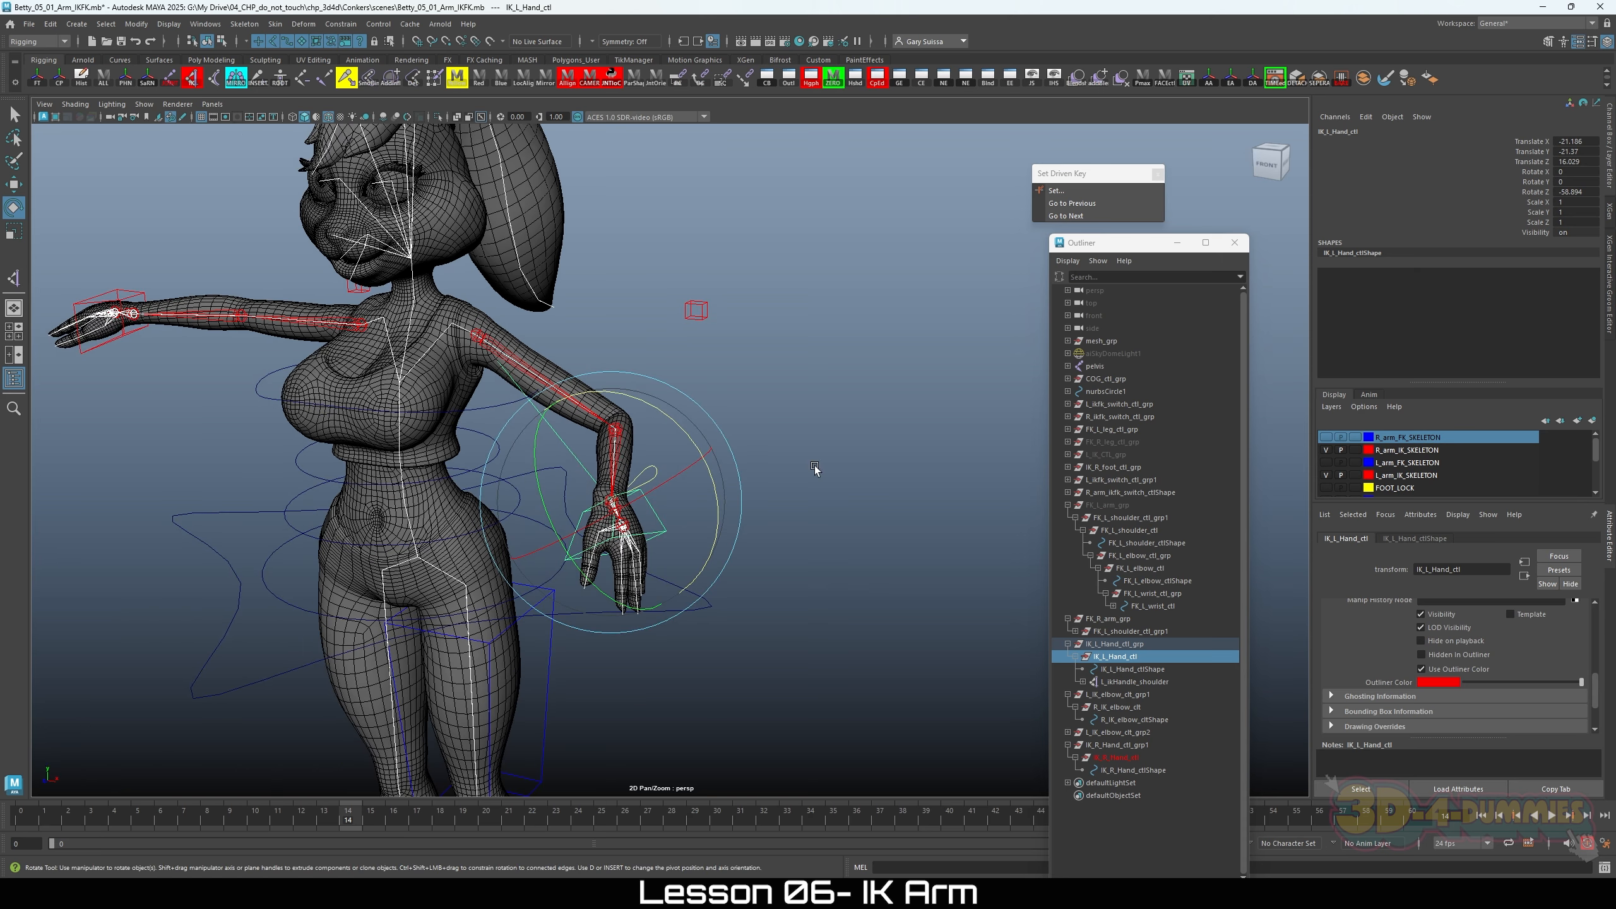
alt+right_drag(814, 468, 765, 484)
drag(604, 497, 582, 439)
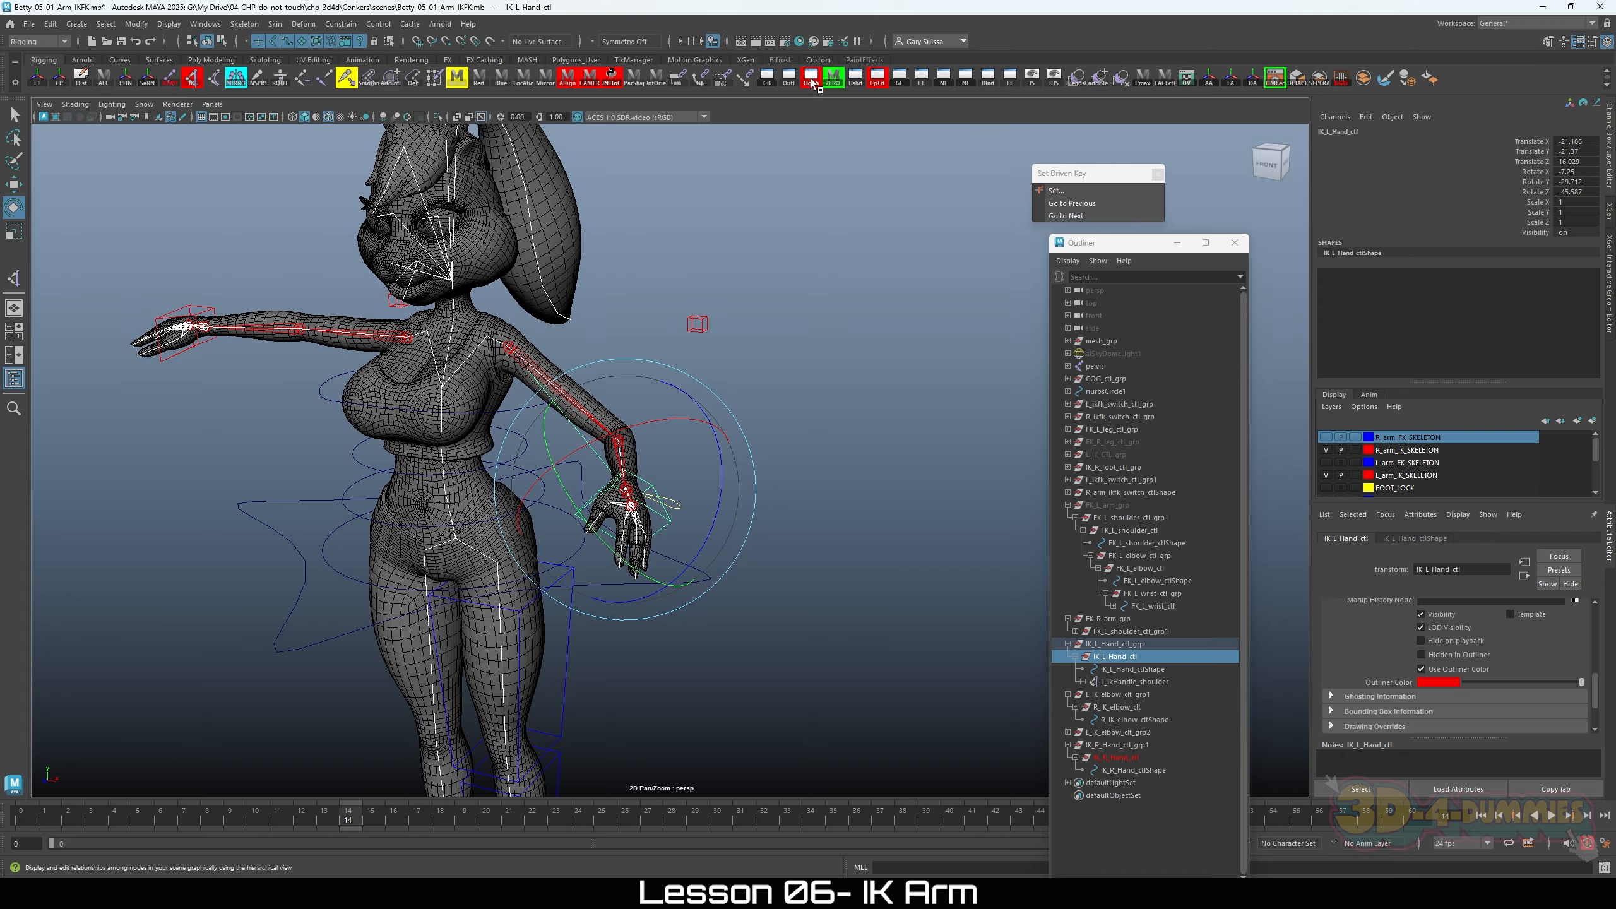
click(833, 77)
click(1064, 342)
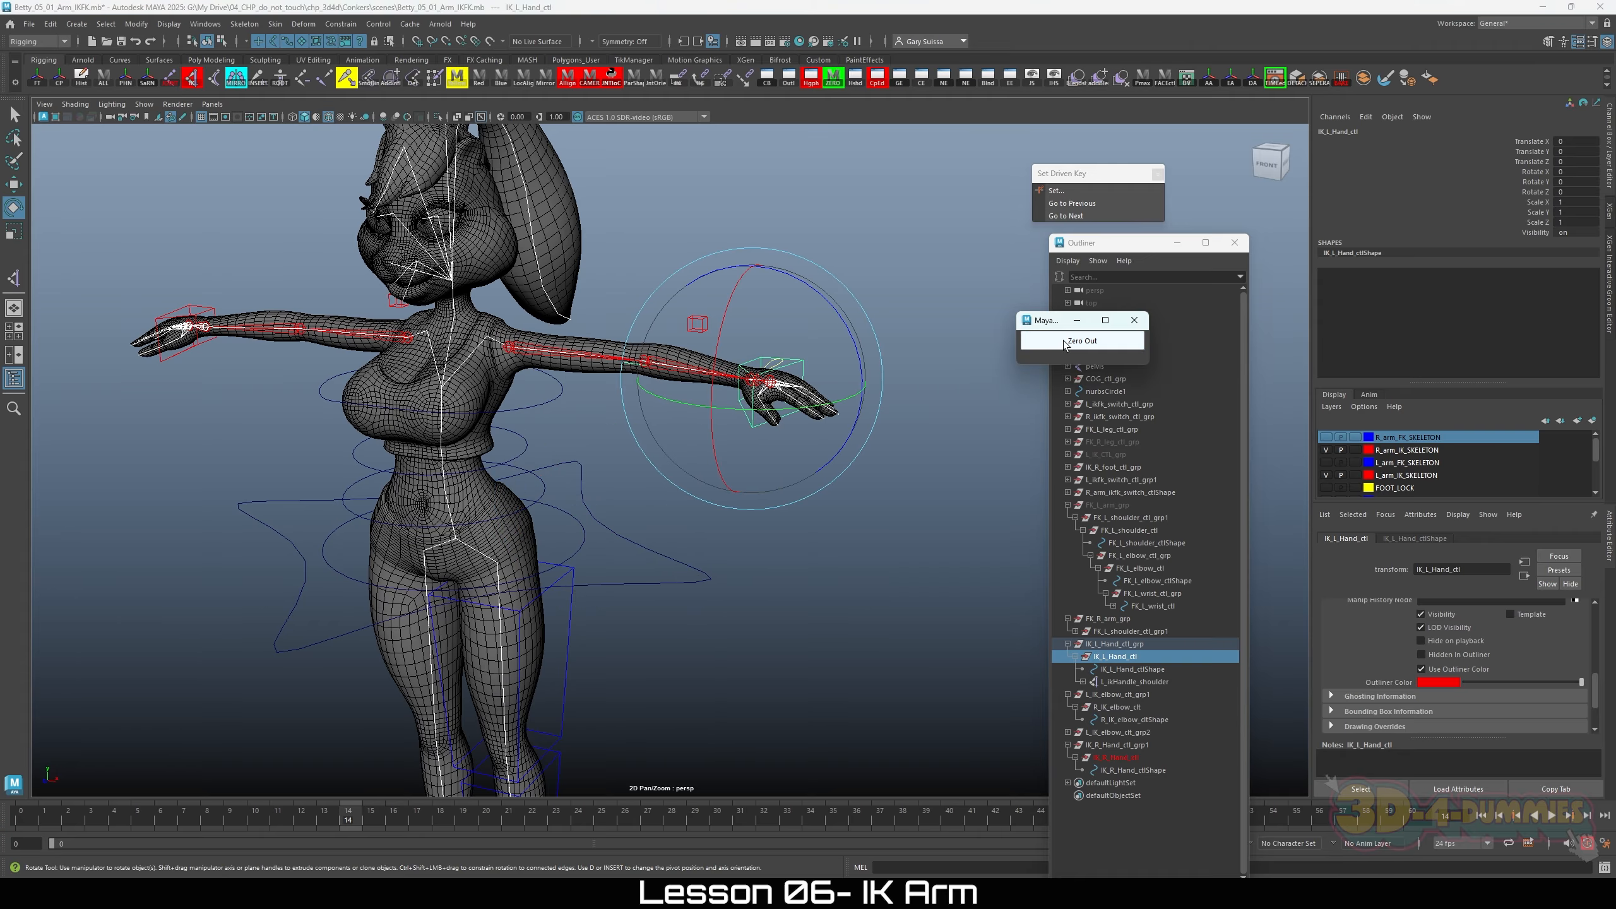
mouse_move(712, 517)
alt+mouse_down()
mouse_move(732, 577)
mouse_move(728, 503)
alt+mouse_up()
alt+right_drag(815, 522, 868, 530)
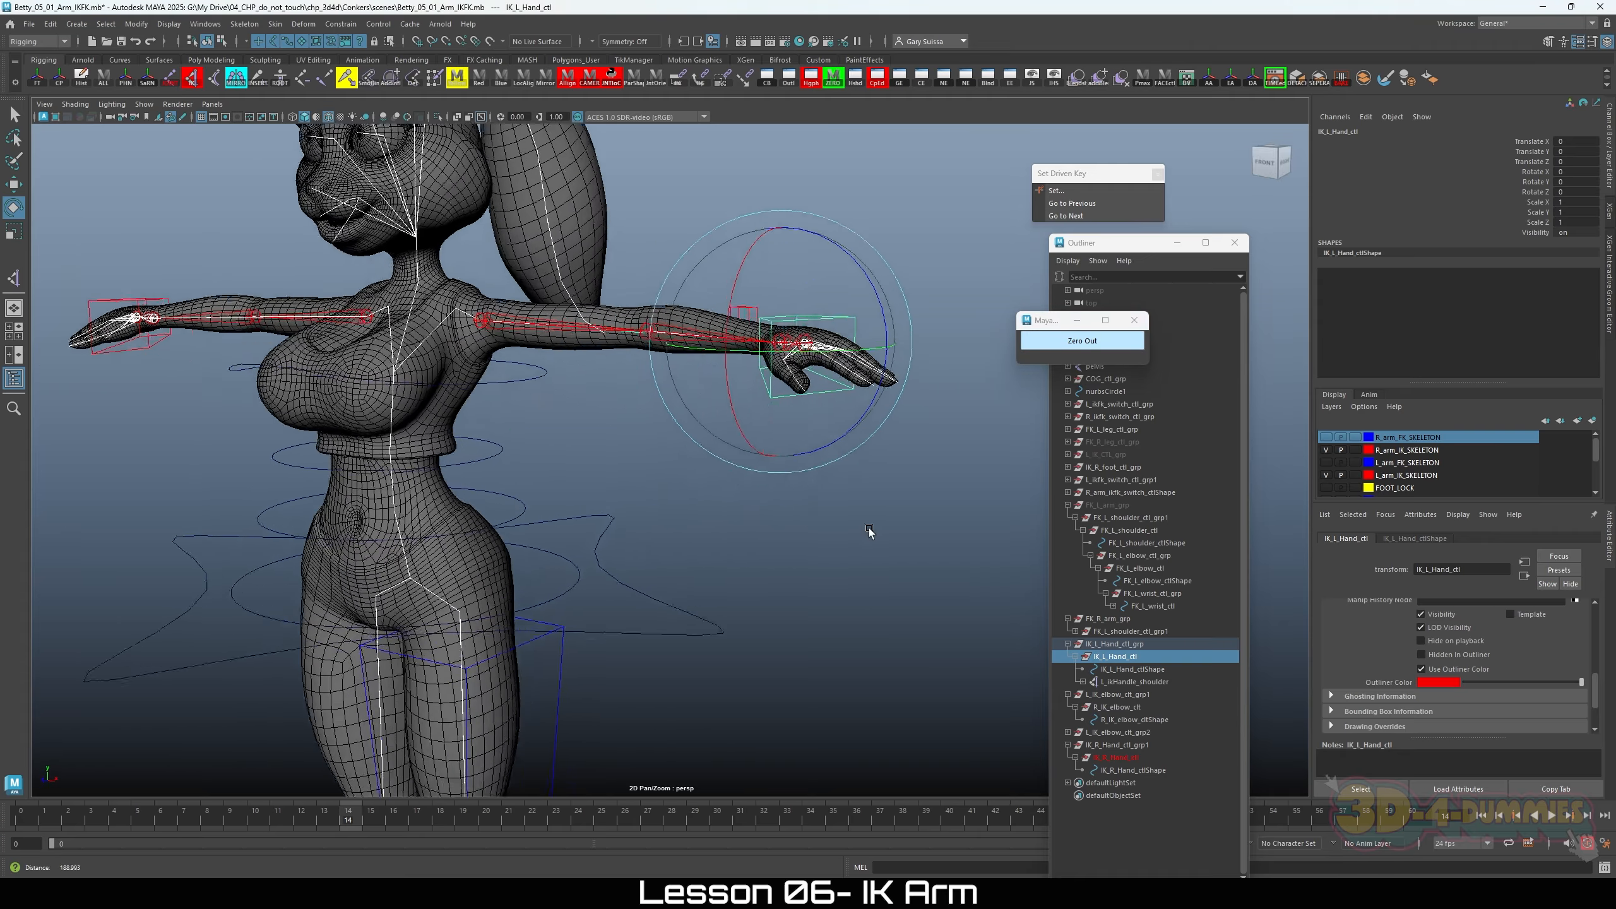
alt+drag(868, 530, 834, 596)
alt+right_drag(833, 595, 887, 599)
alt+middle_drag(888, 599, 881, 623)
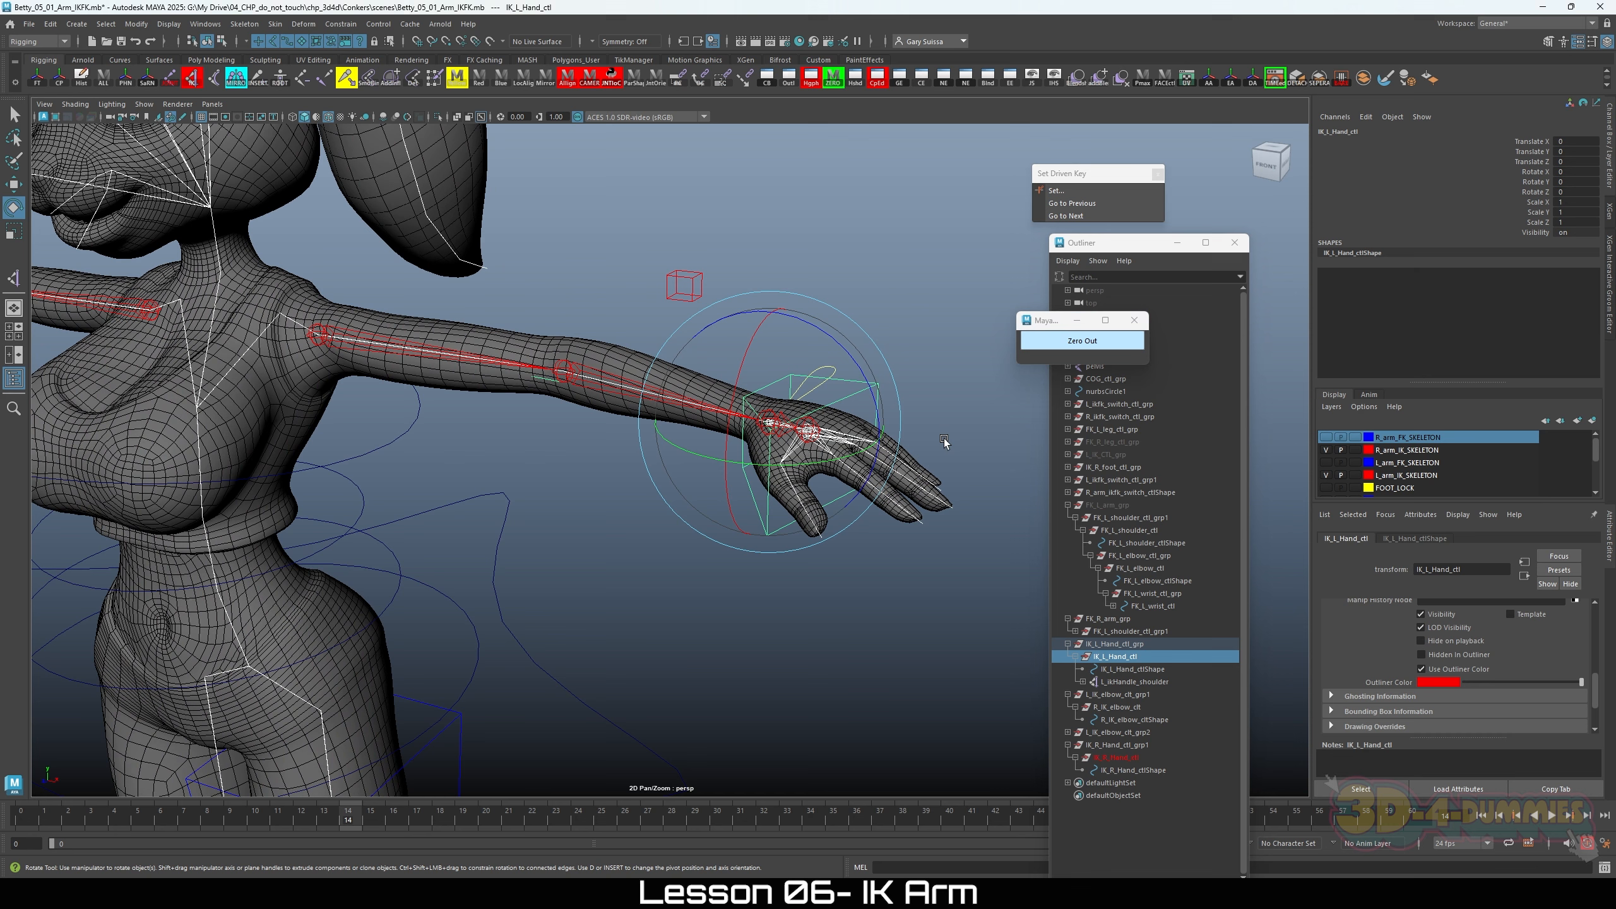
click(648, 672)
click(852, 383)
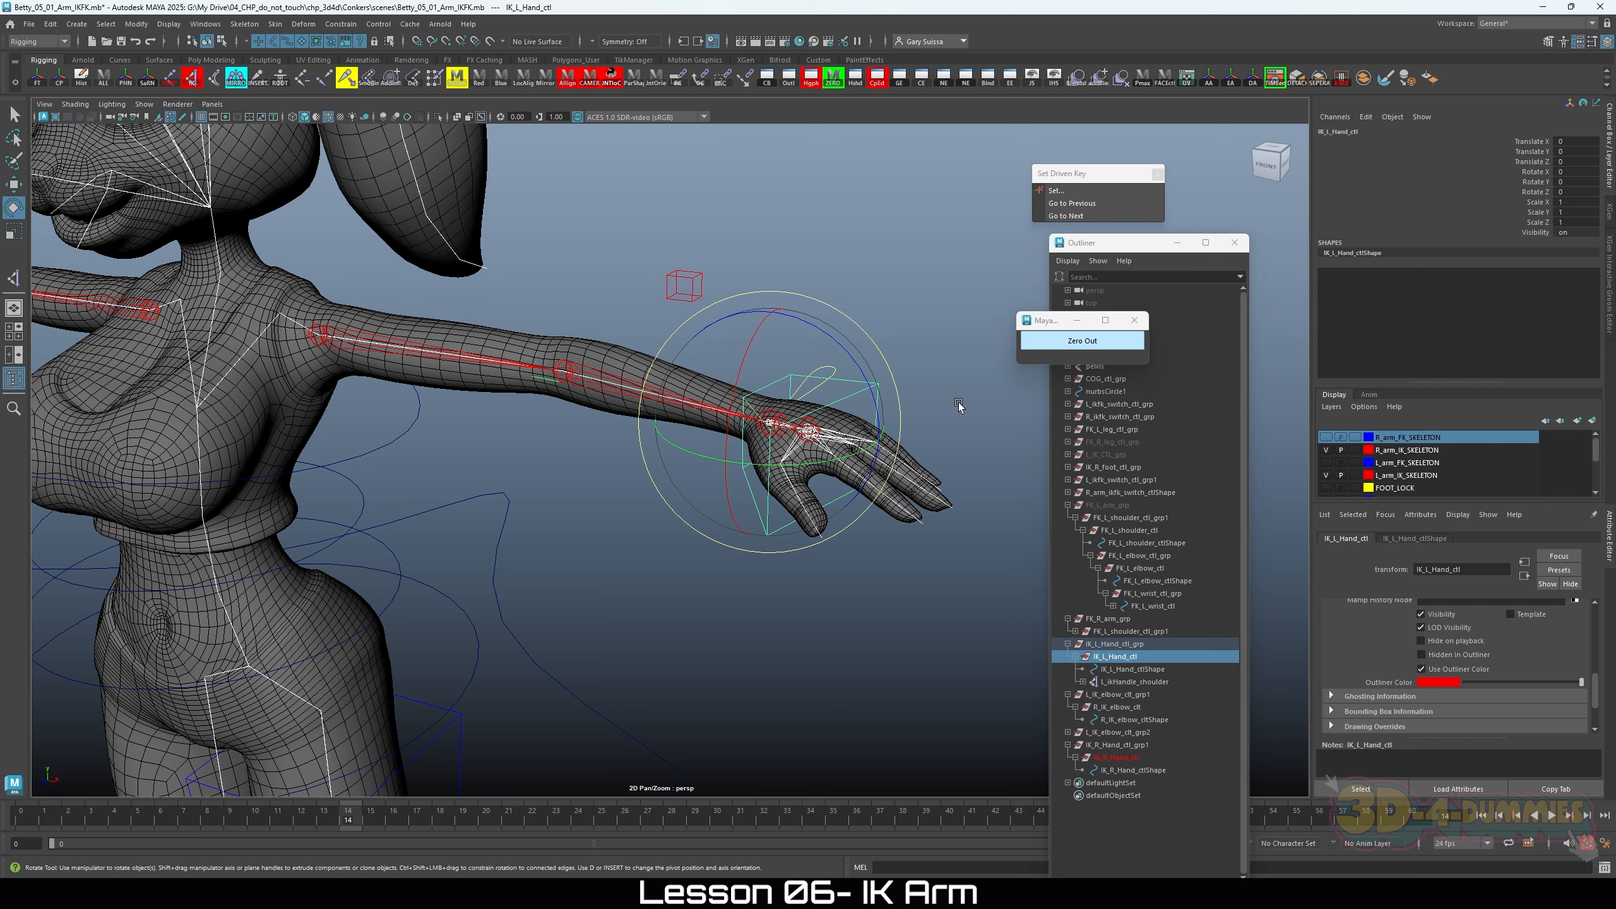
Step: Add a Pole Vector constraint from the left elbow control to L_ikHandle_shoulder
alt+drag(576, 399, 598, 311)
click(619, 337)
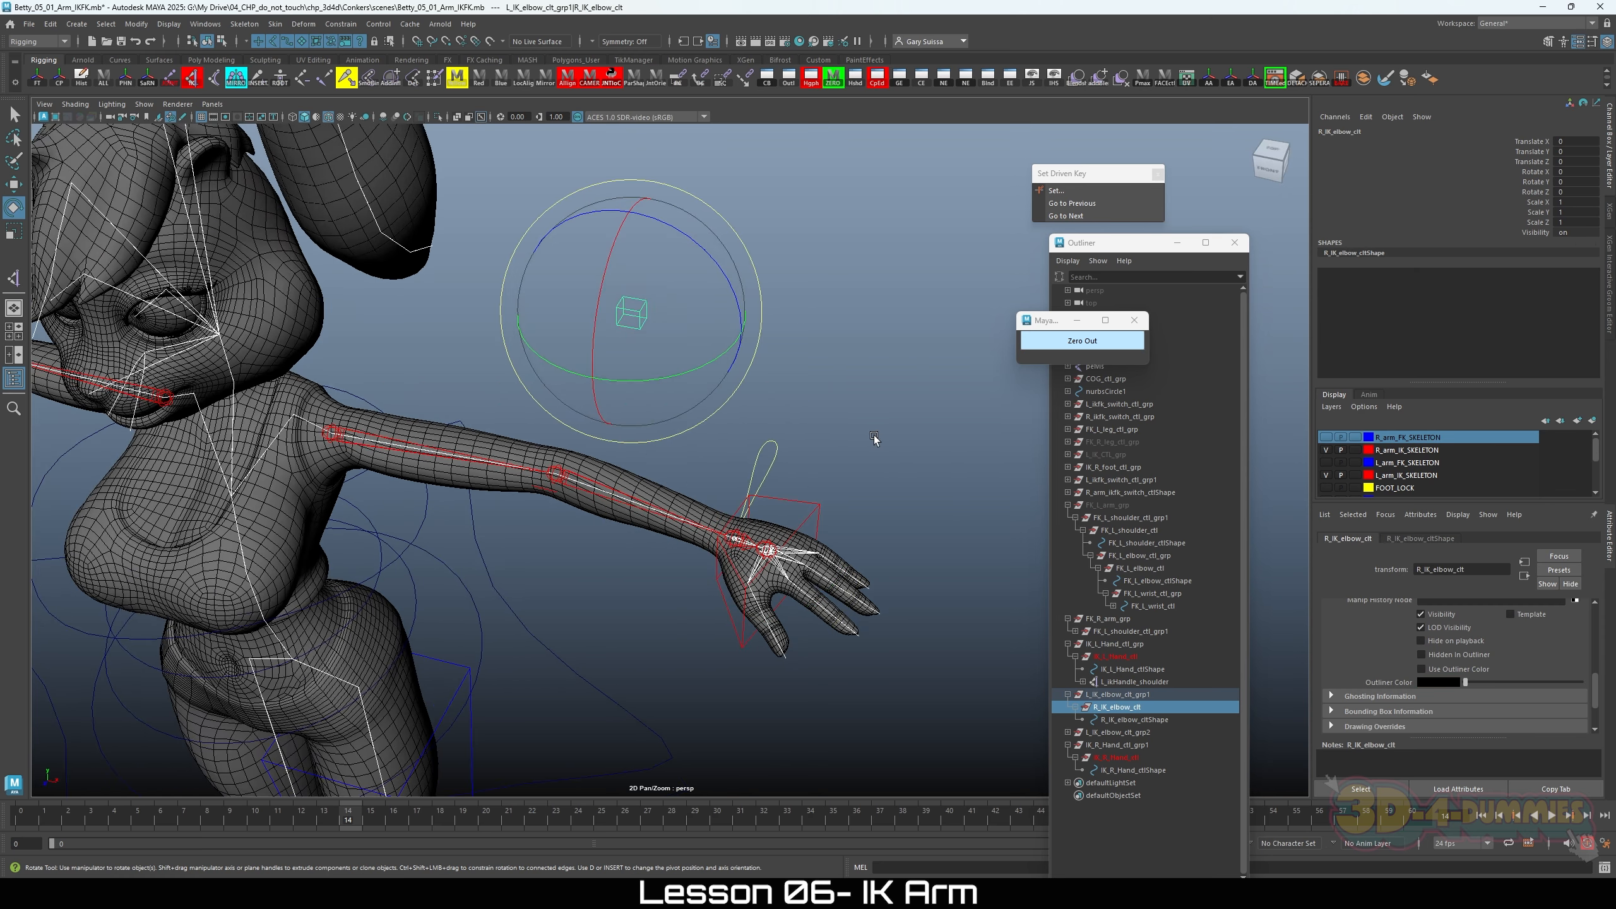
key(w)
alt+drag(834, 432, 766, 317)
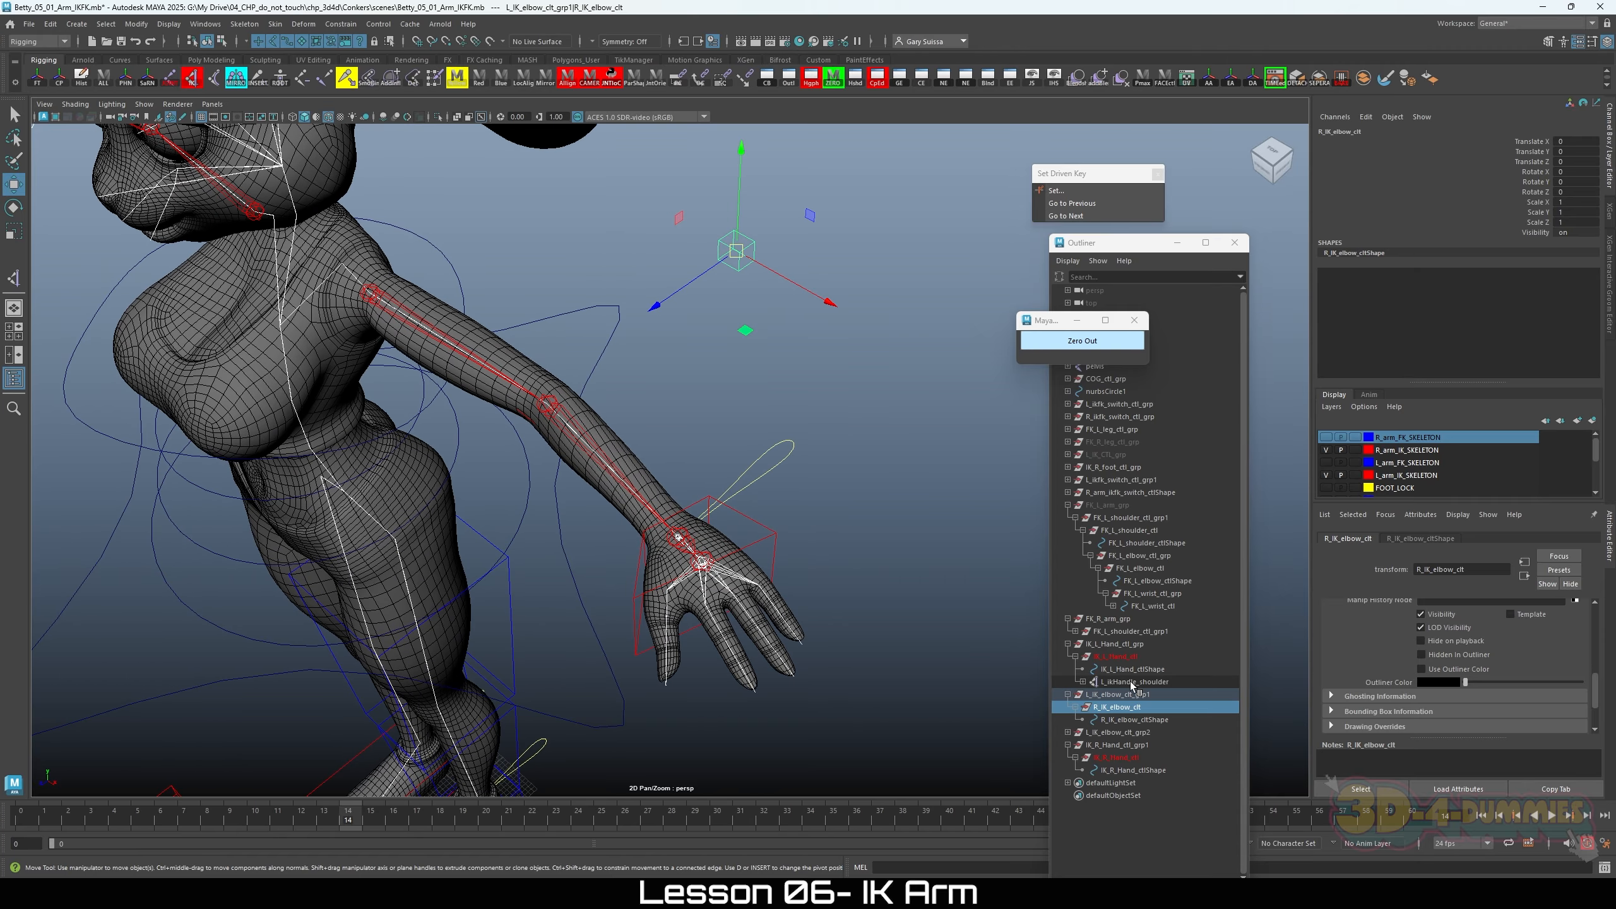
ctrl+click(1131, 682)
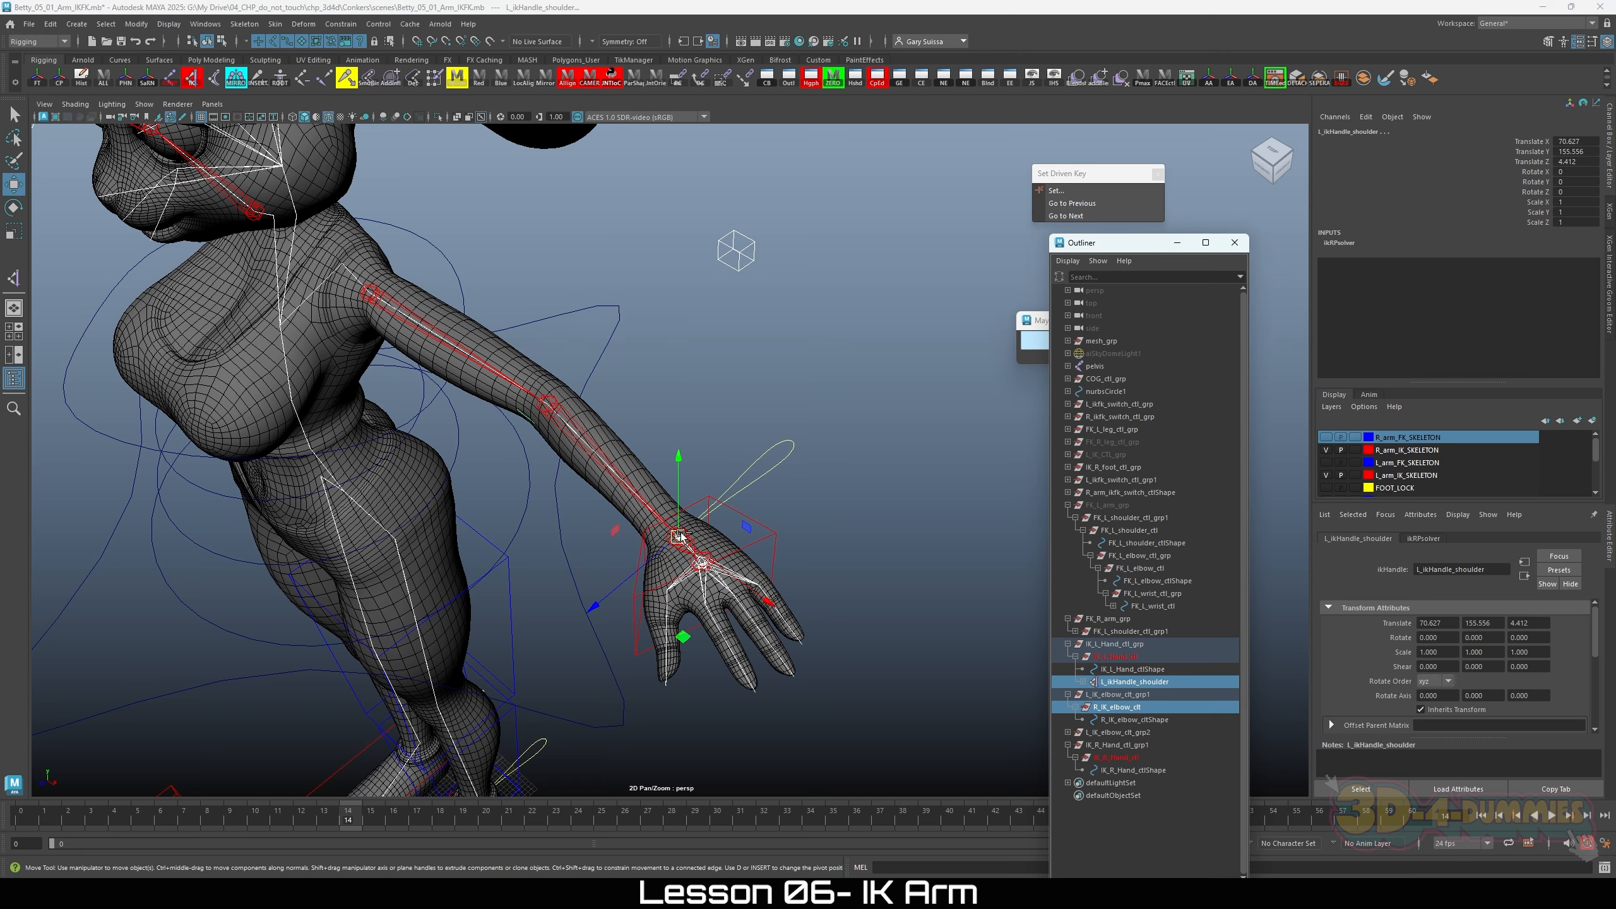
alt+drag(748, 570, 792, 574)
alt+right_drag(793, 573, 598, 596)
alt+drag(599, 595, 576, 566)
alt+right_drag(576, 566, 711, 610)
alt+middle_drag(711, 610, 739, 630)
key(ctrl+s)
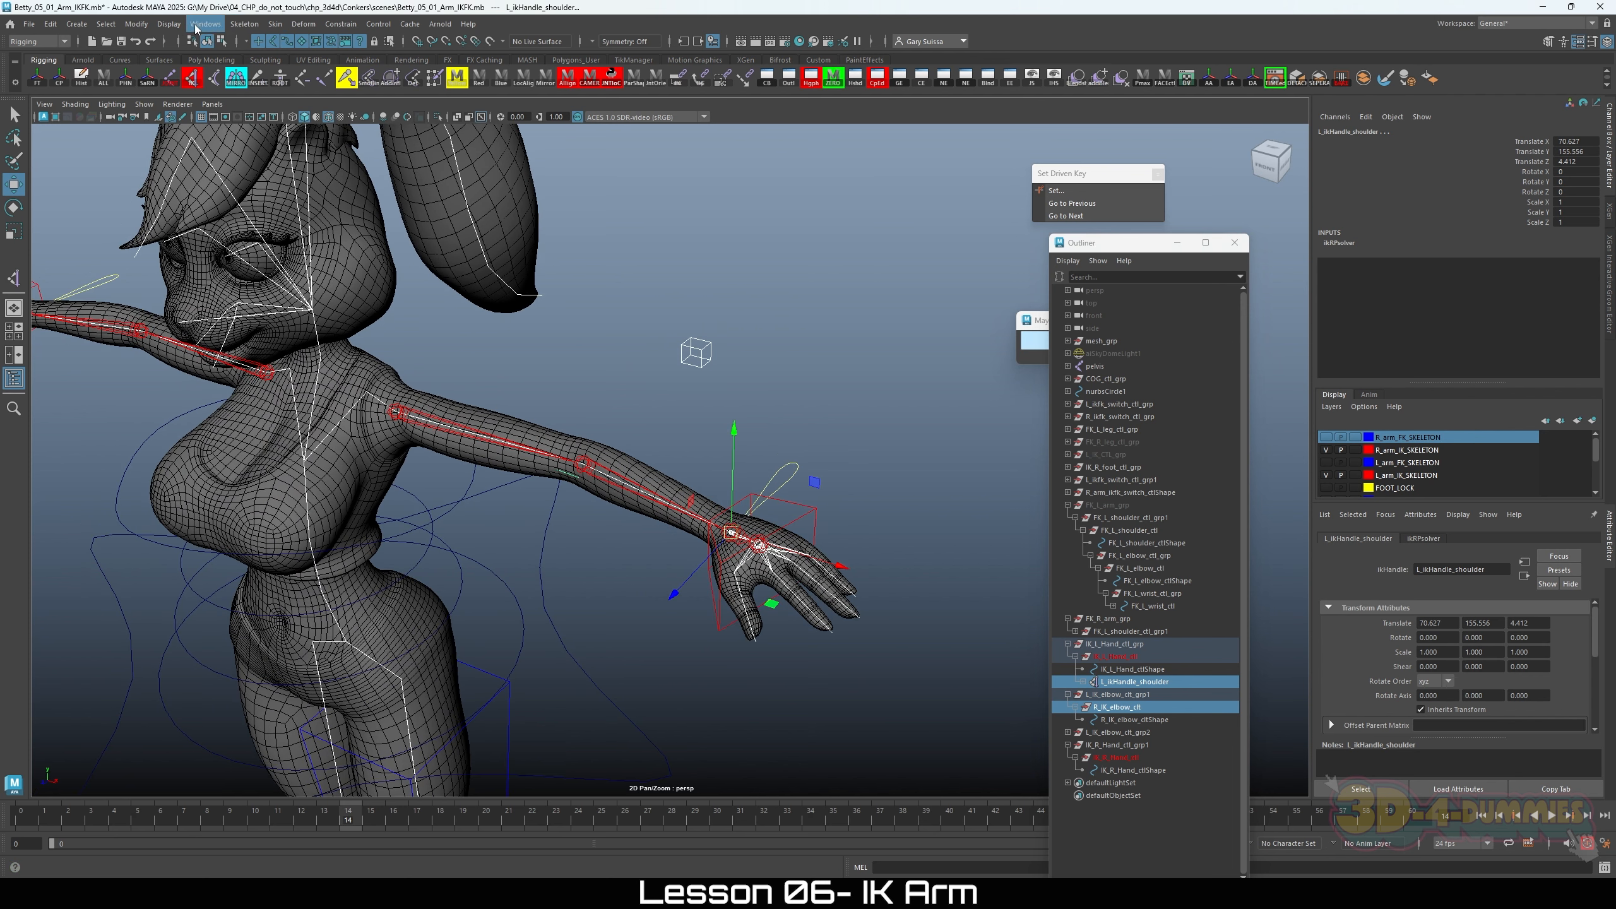
click(243, 25)
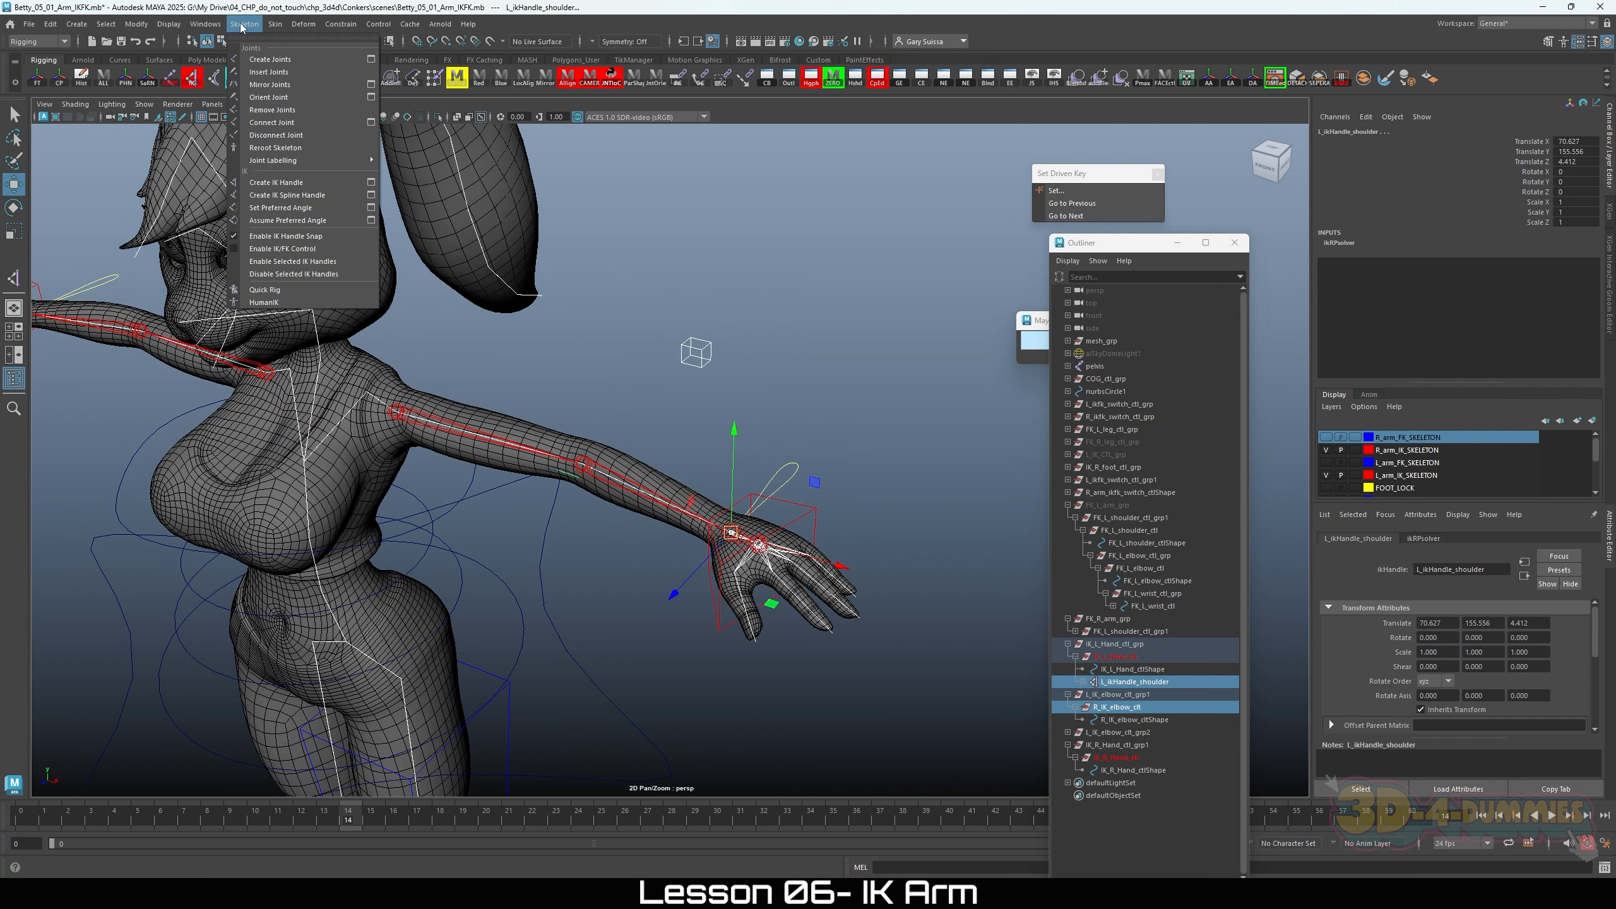
mouse_move(312, 24)
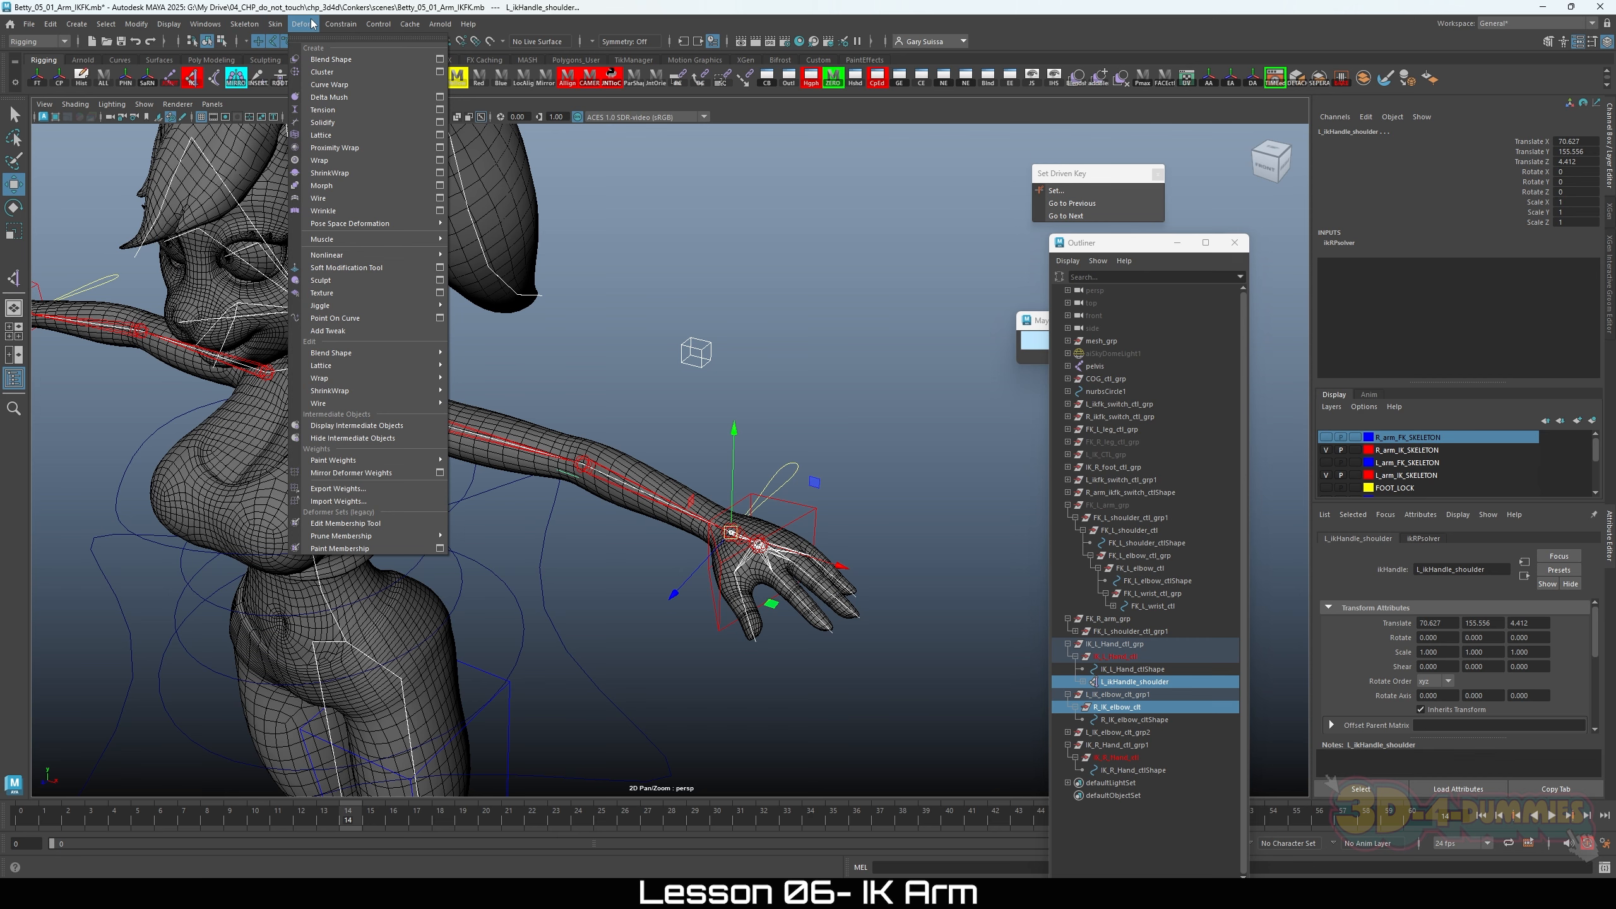
mouse_move(245, 25)
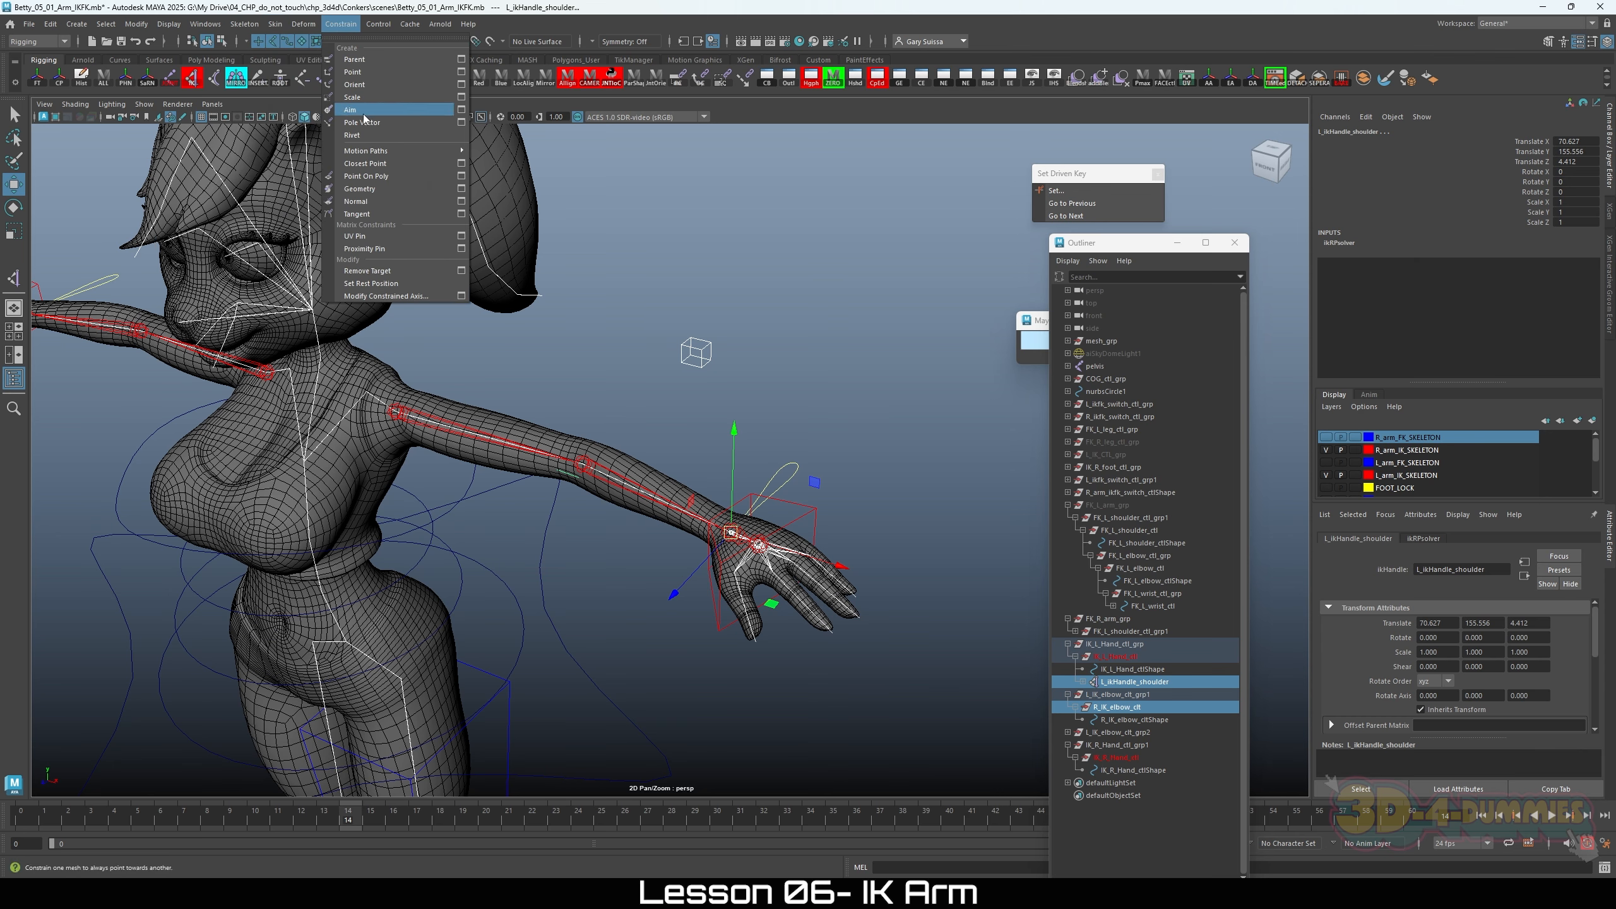
click(361, 124)
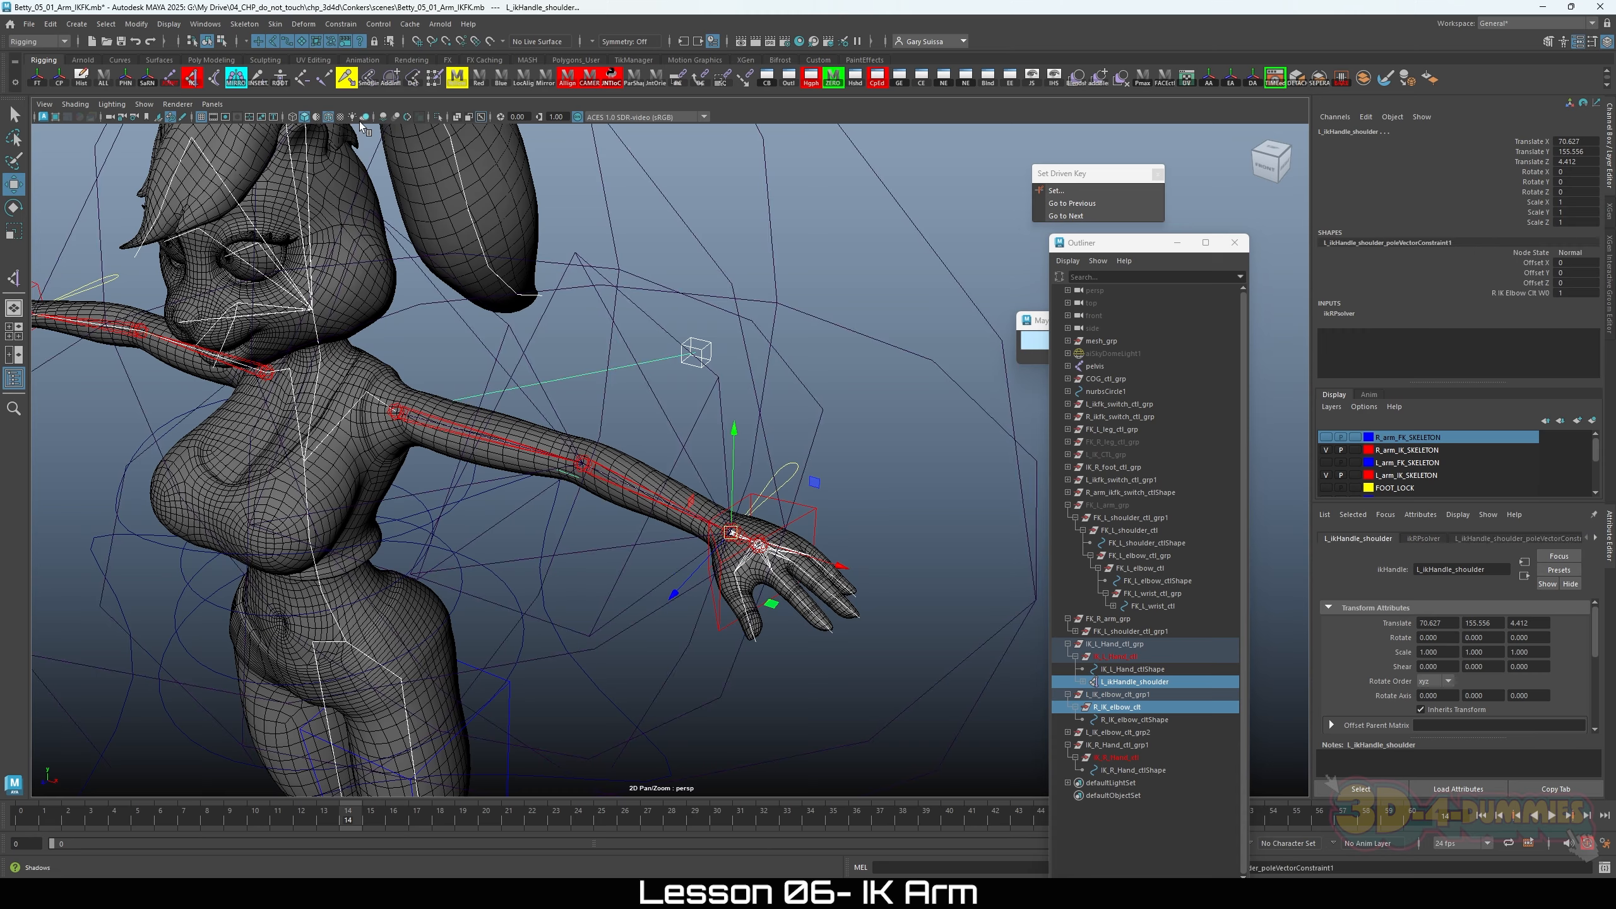
Step: Examine the left elbow control's placement relative to the left arm's elbow joint with the pole vector constraint applied
alt+right_drag(783, 331, 450, 347)
alt+drag(482, 349, 505, 349)
alt+right_drag(505, 352, 747, 444)
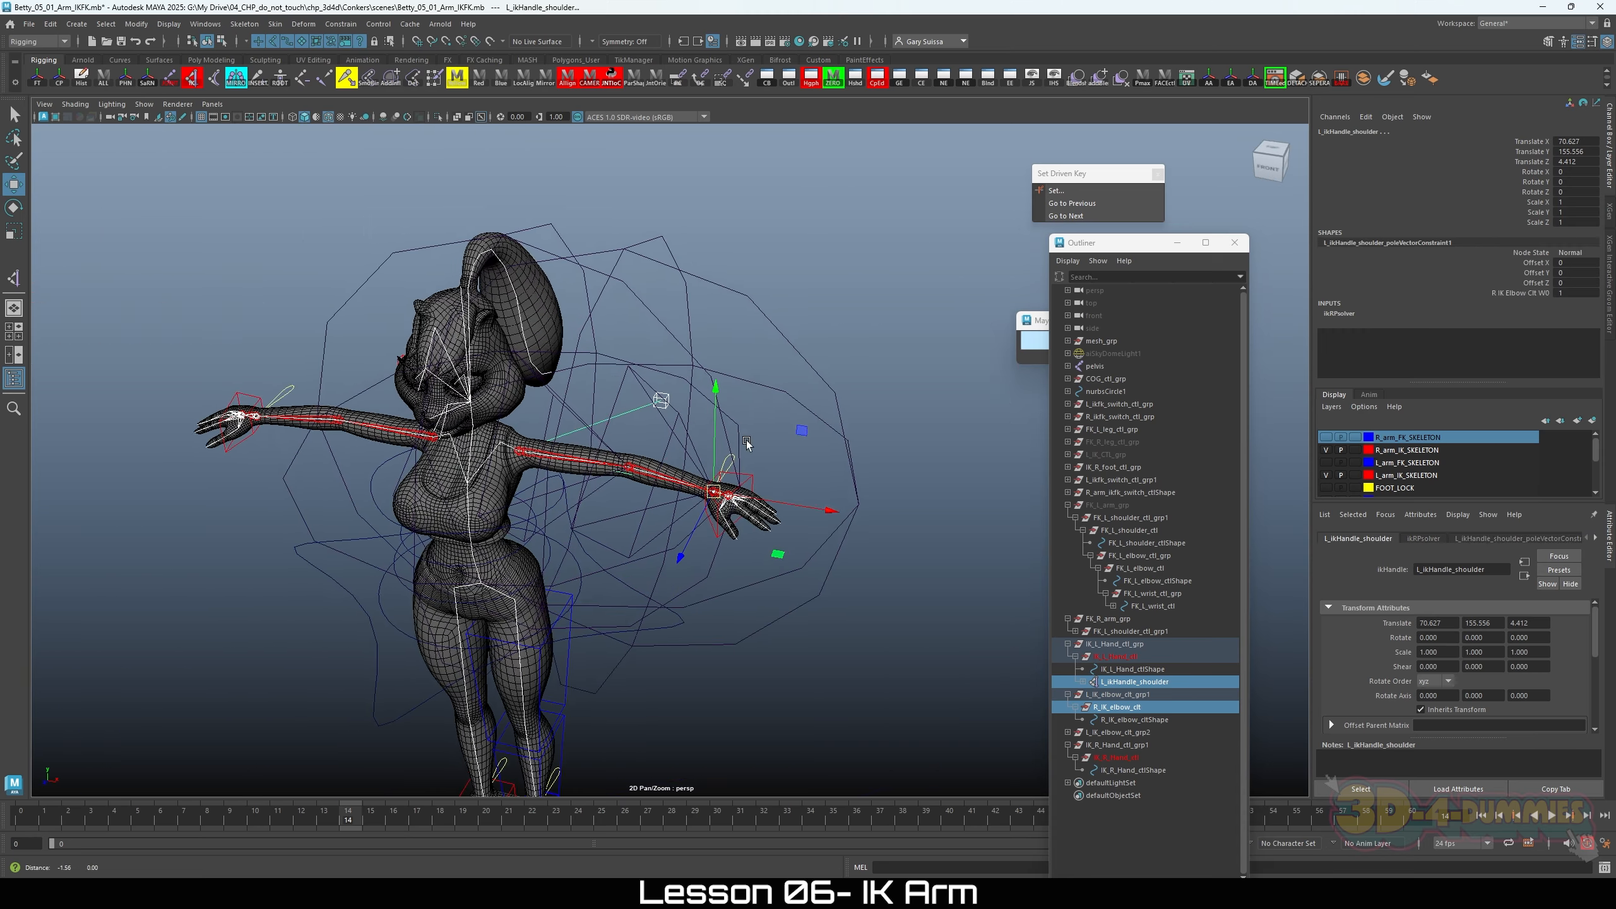
alt+drag(747, 443, 703, 356)
alt+right_drag(720, 359, 783, 361)
alt+drag(782, 361, 801, 382)
click(872, 284)
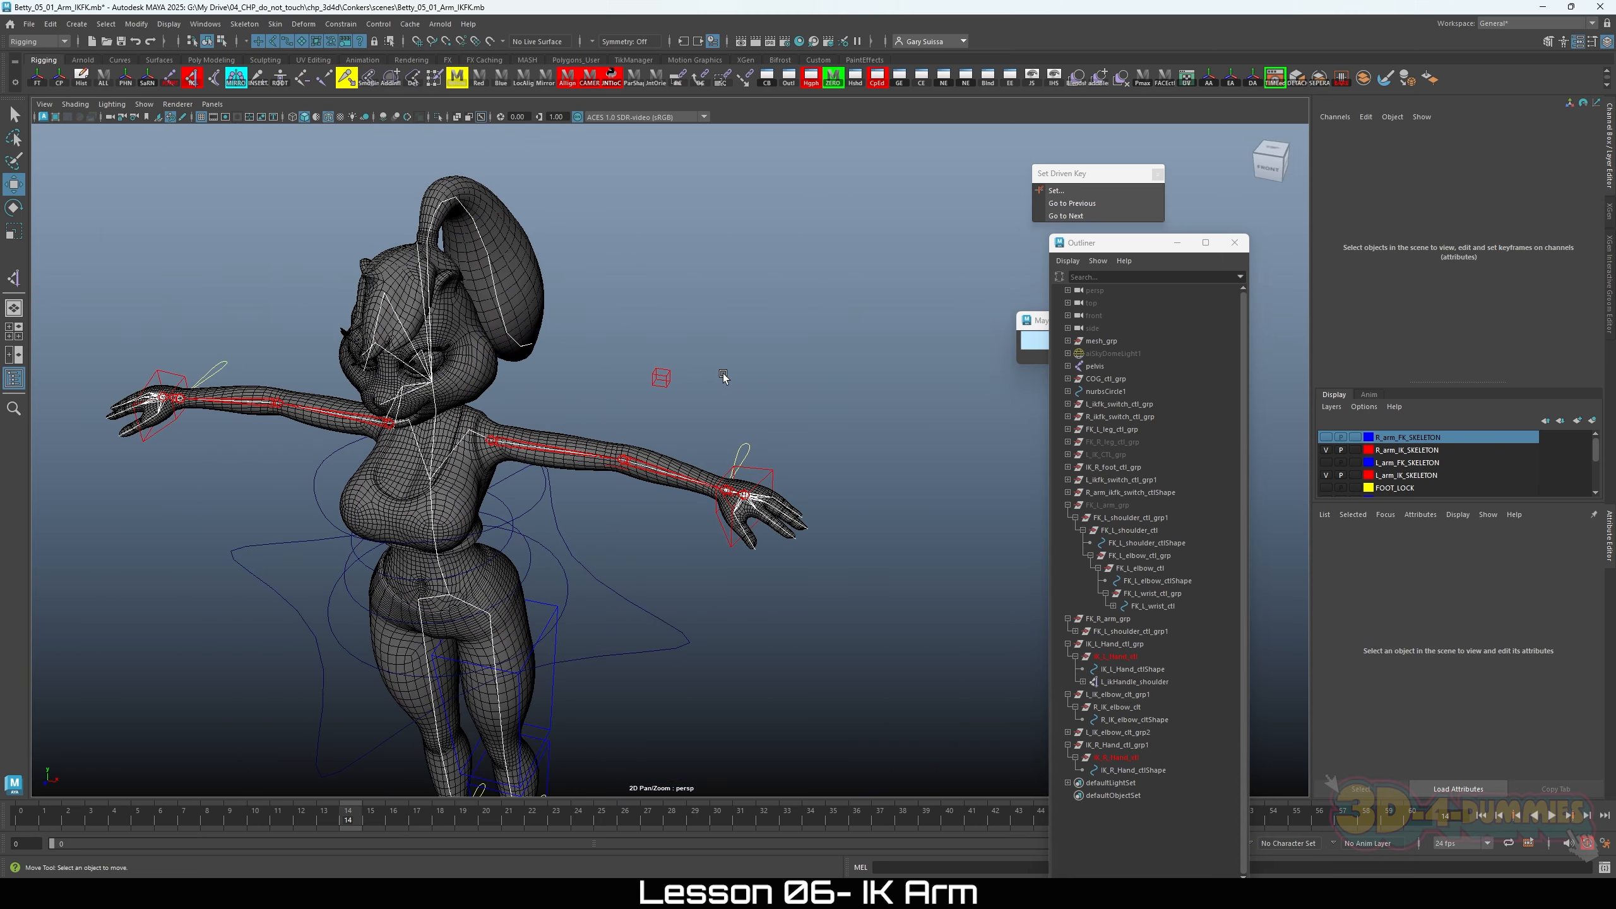
click(654, 387)
alt+right_drag(662, 393, 815, 425)
alt+middle_drag(659, 408, 623, 406)
alt+right_drag(623, 406, 666, 432)
alt+middle_drag(666, 432, 675, 414)
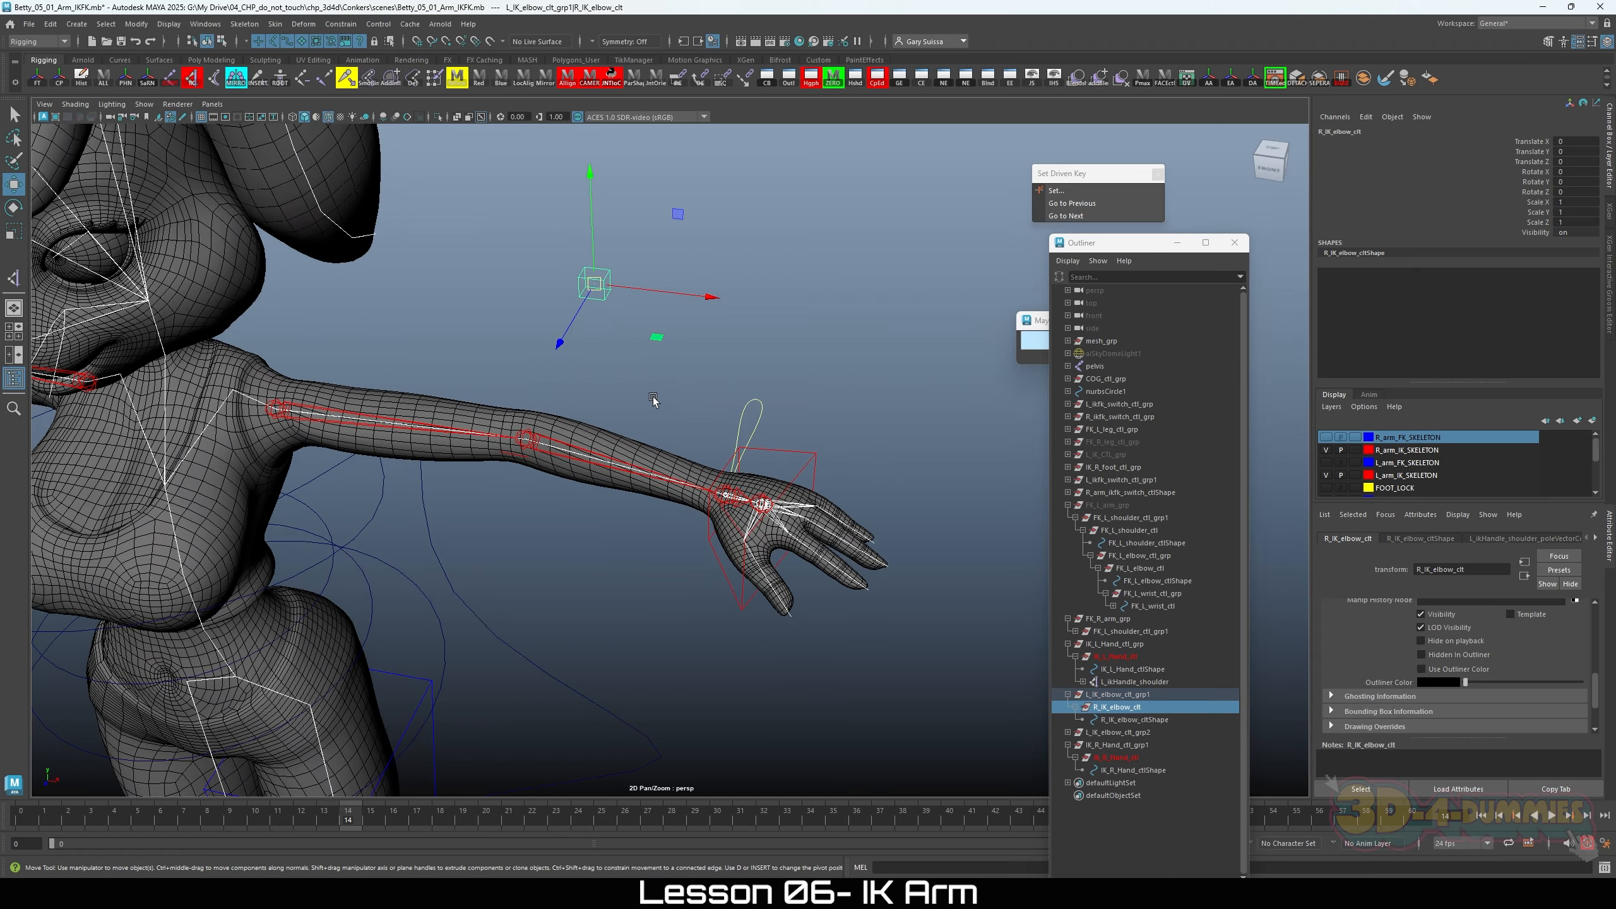
alt+right_drag(616, 404, 693, 418)
alt+middle_drag(683, 418, 701, 425)
alt+right_drag(656, 426, 671, 428)
alt+middle_drag(670, 428, 692, 438)
click(582, 435)
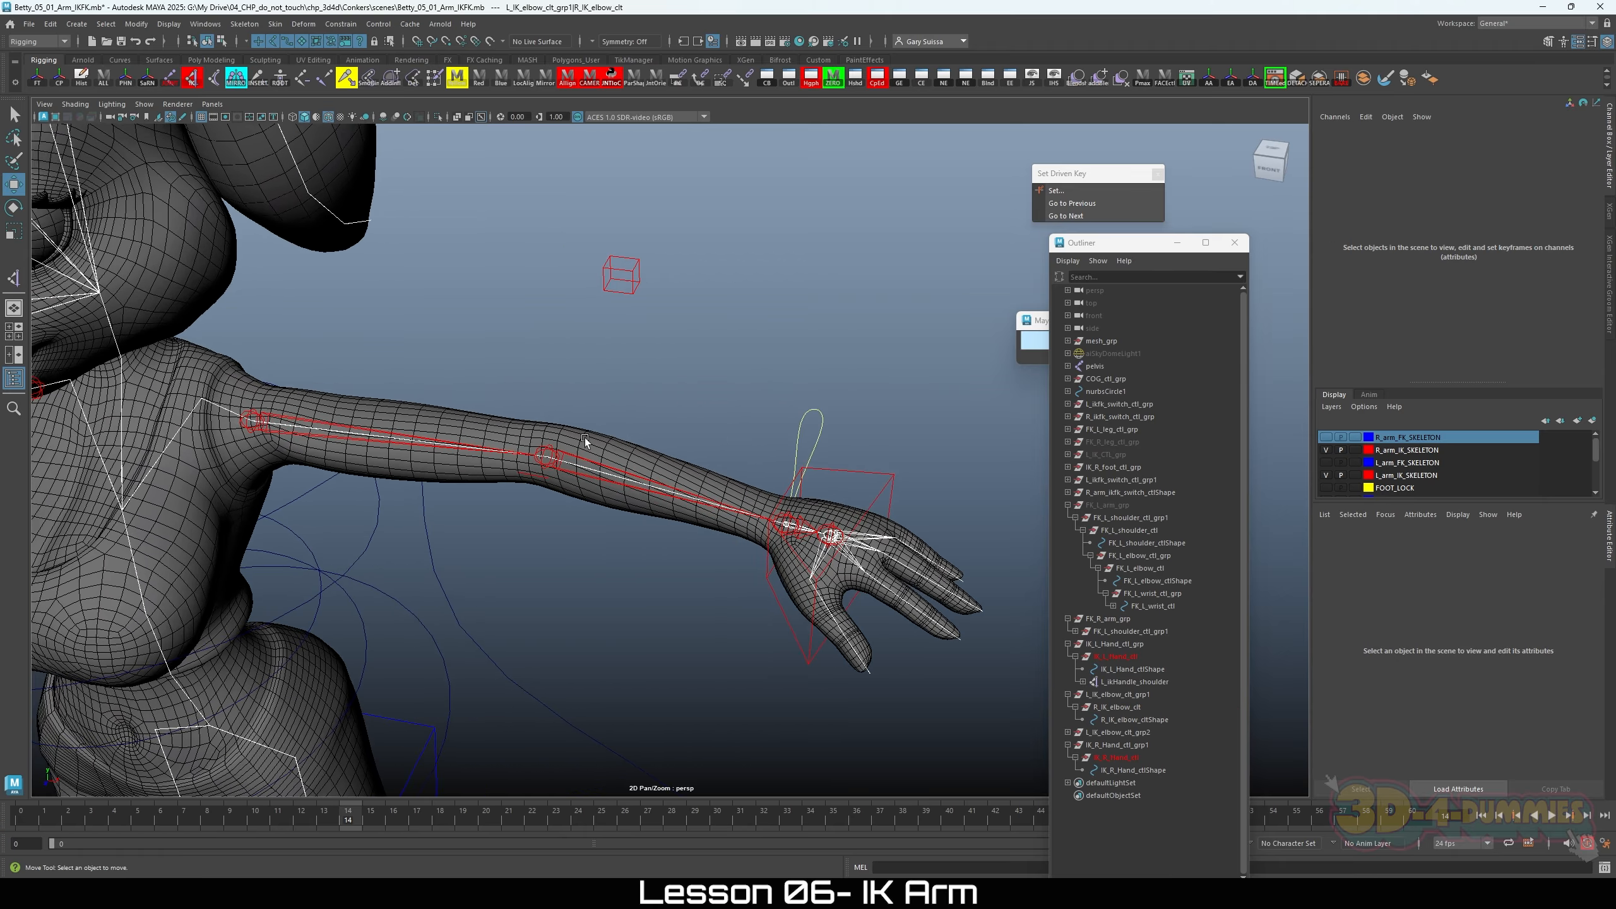
drag(596, 305, 596, 306)
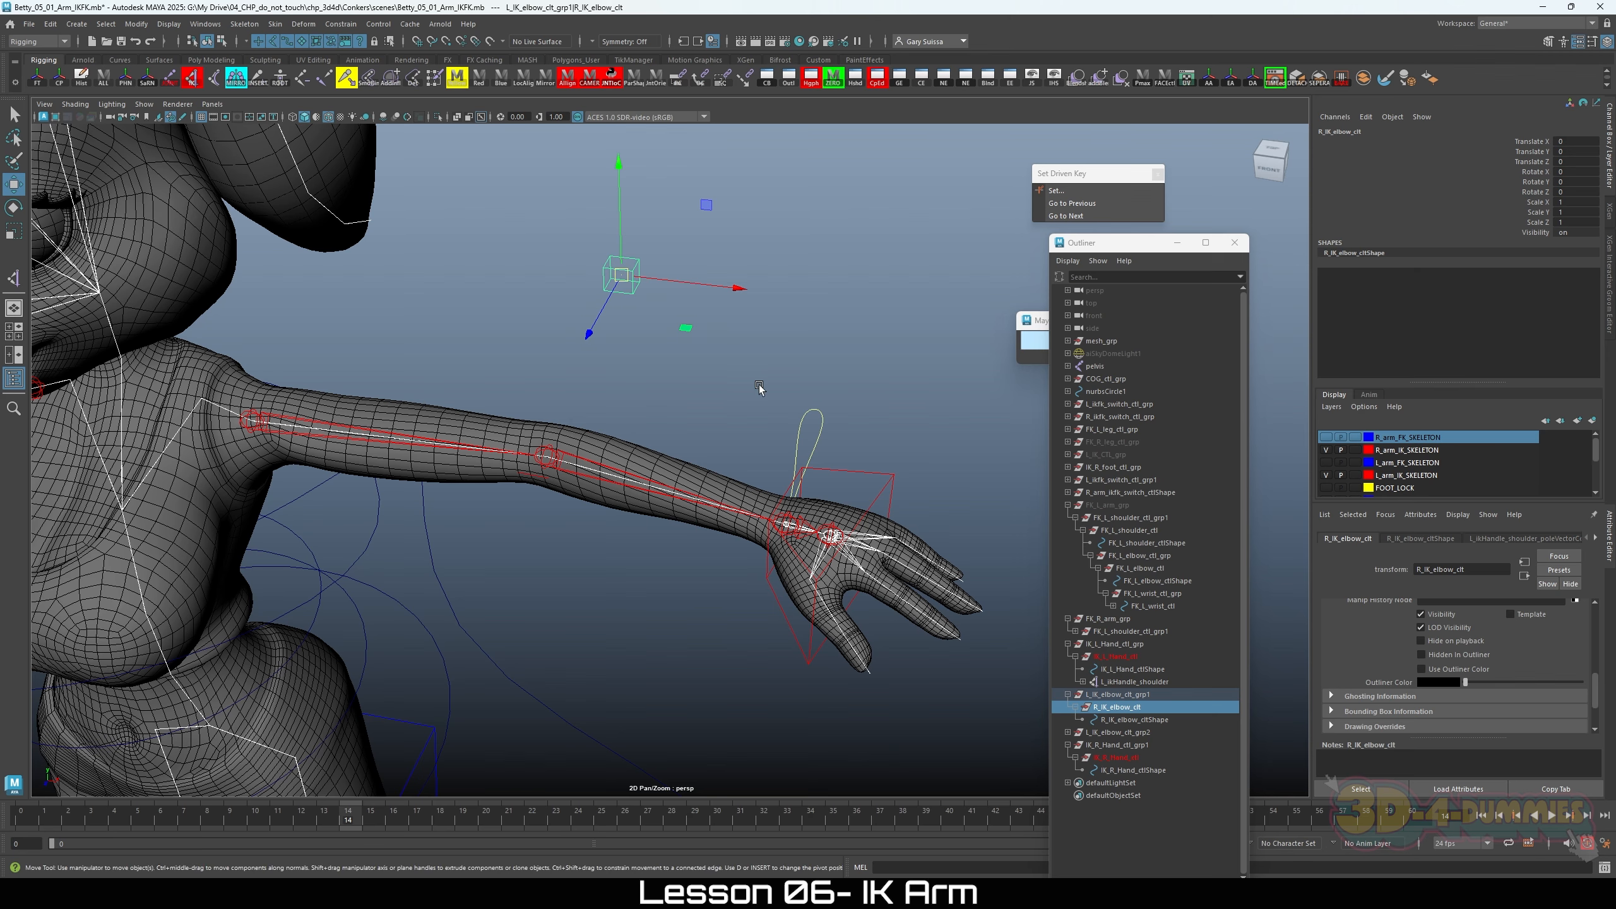
alt+right_drag(641, 377, 685, 404)
alt+drag(685, 404, 629, 409)
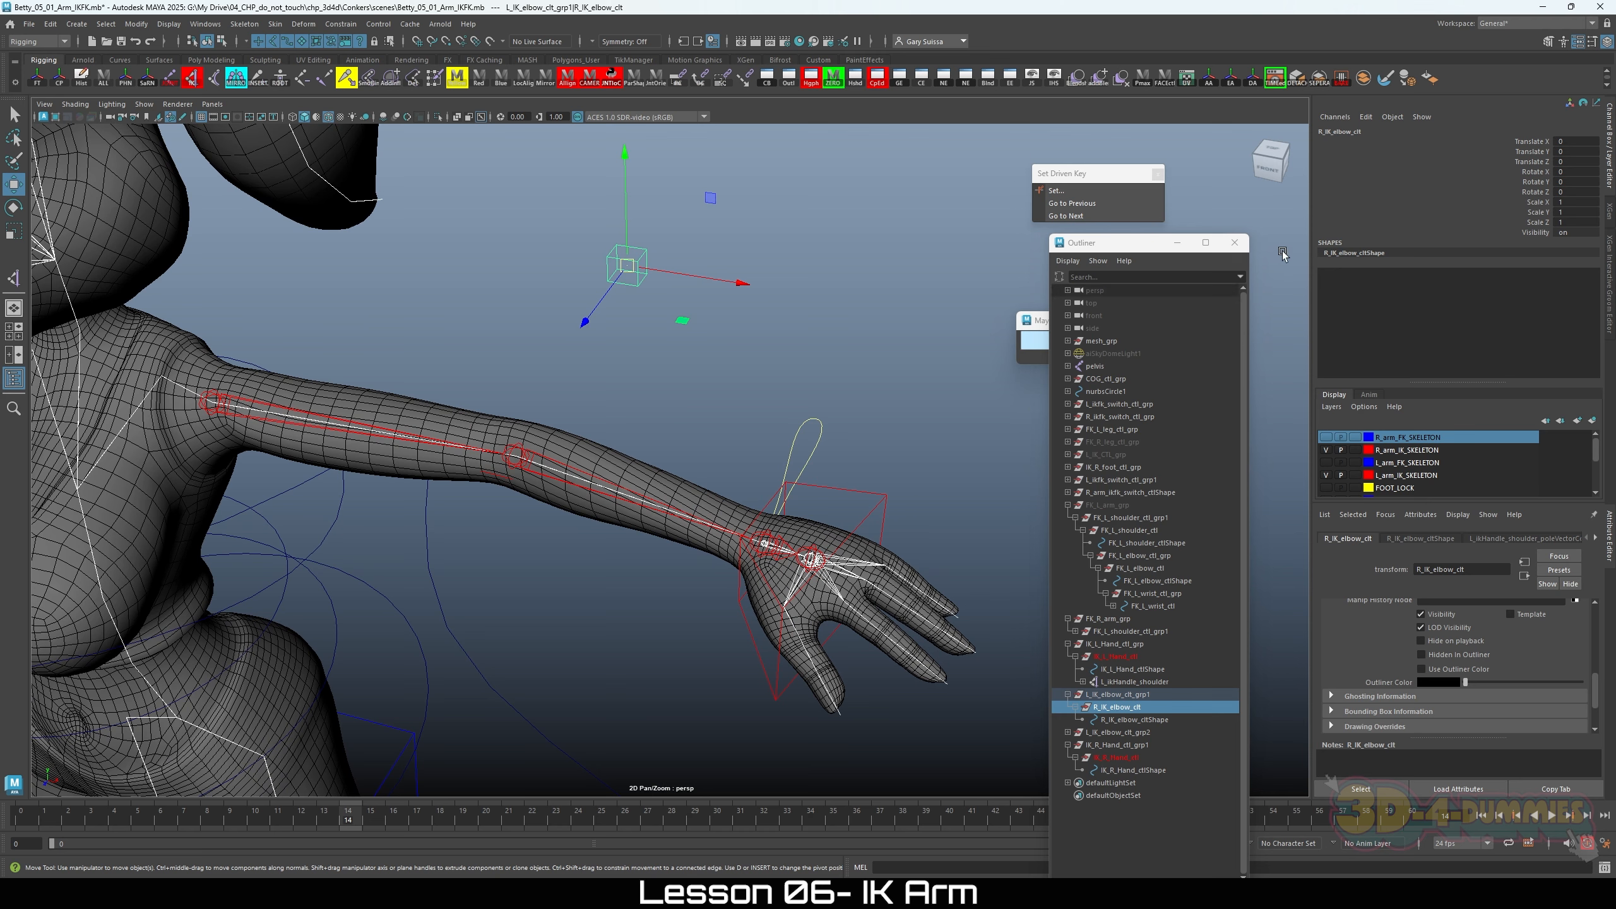
Step: Check the Body layer's display type in the layer list
click(943, 476)
scroll(1388, 490, down, 3)
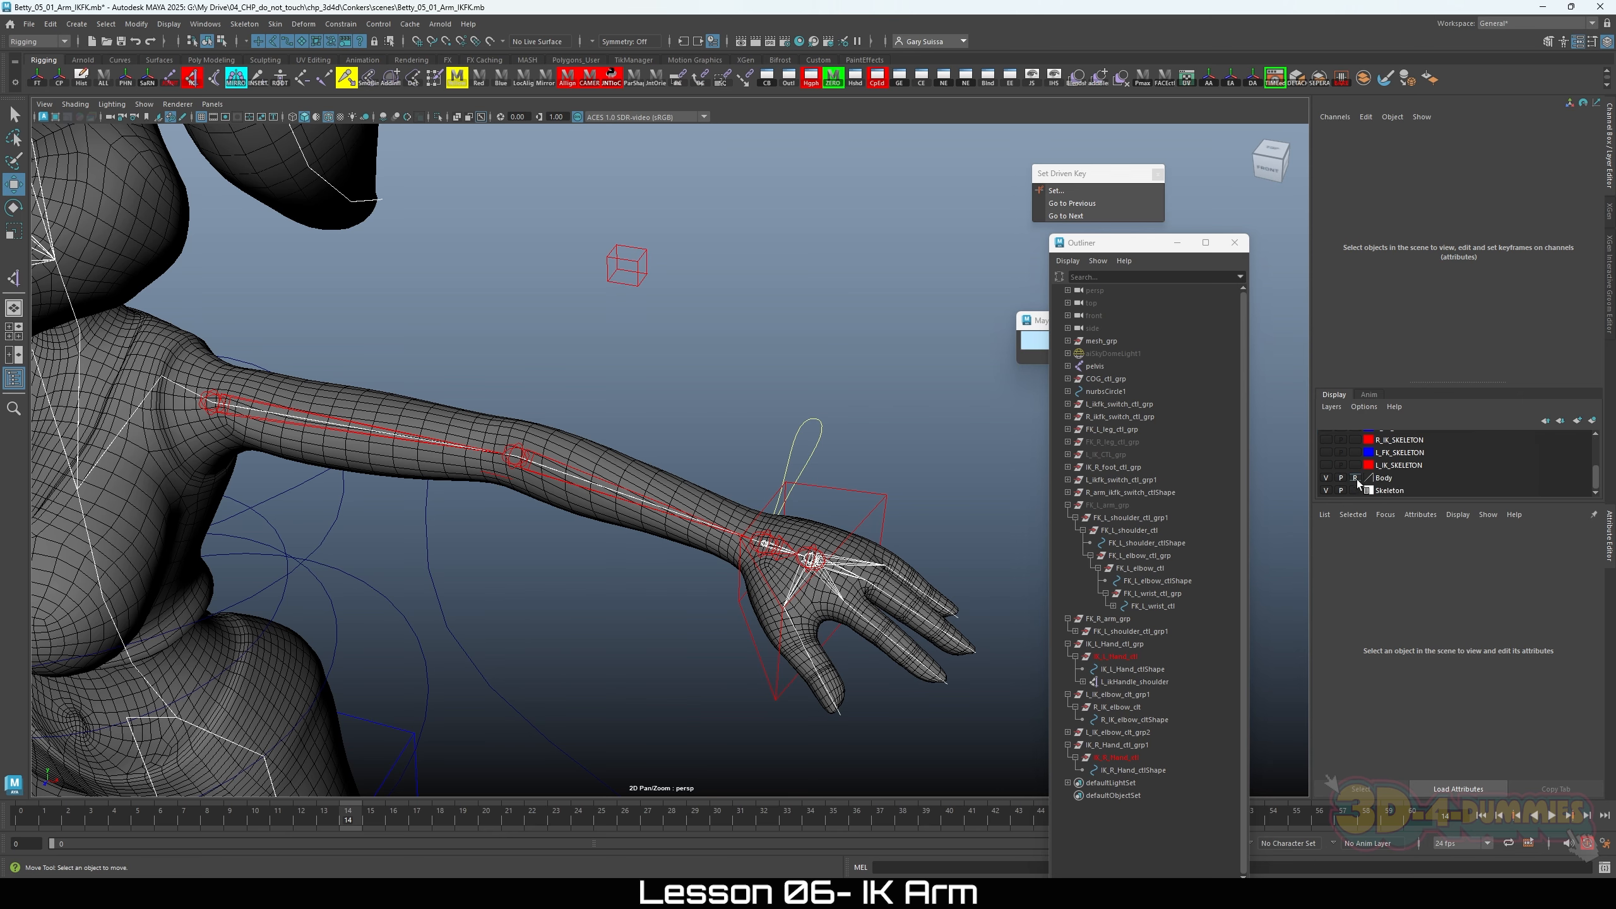
scroll(769, 378, down, 3)
Step: Test the pole vector by moving the left elbow control vertically, and undo the move
click(639, 331)
scroll(738, 401, up, 1)
alt+middle_drag(737, 401, 743, 422)
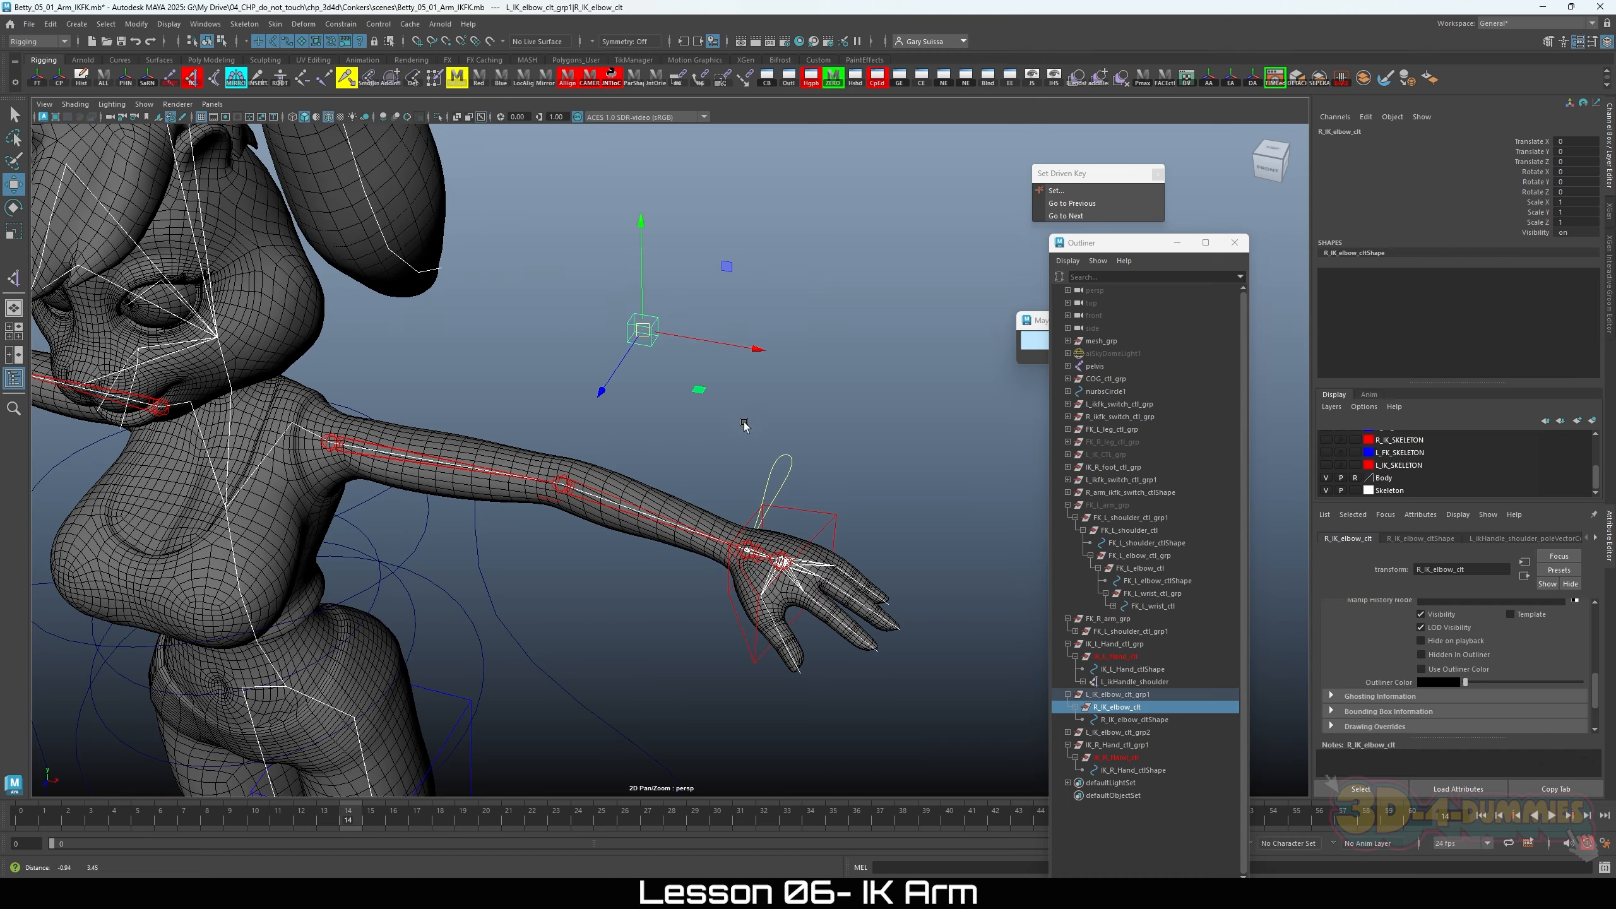
mouse_move(640, 232)
mouse_down()
mouse_move(643, 267)
mouse_move(650, 256)
mouse_up()
key(ctrl+z)
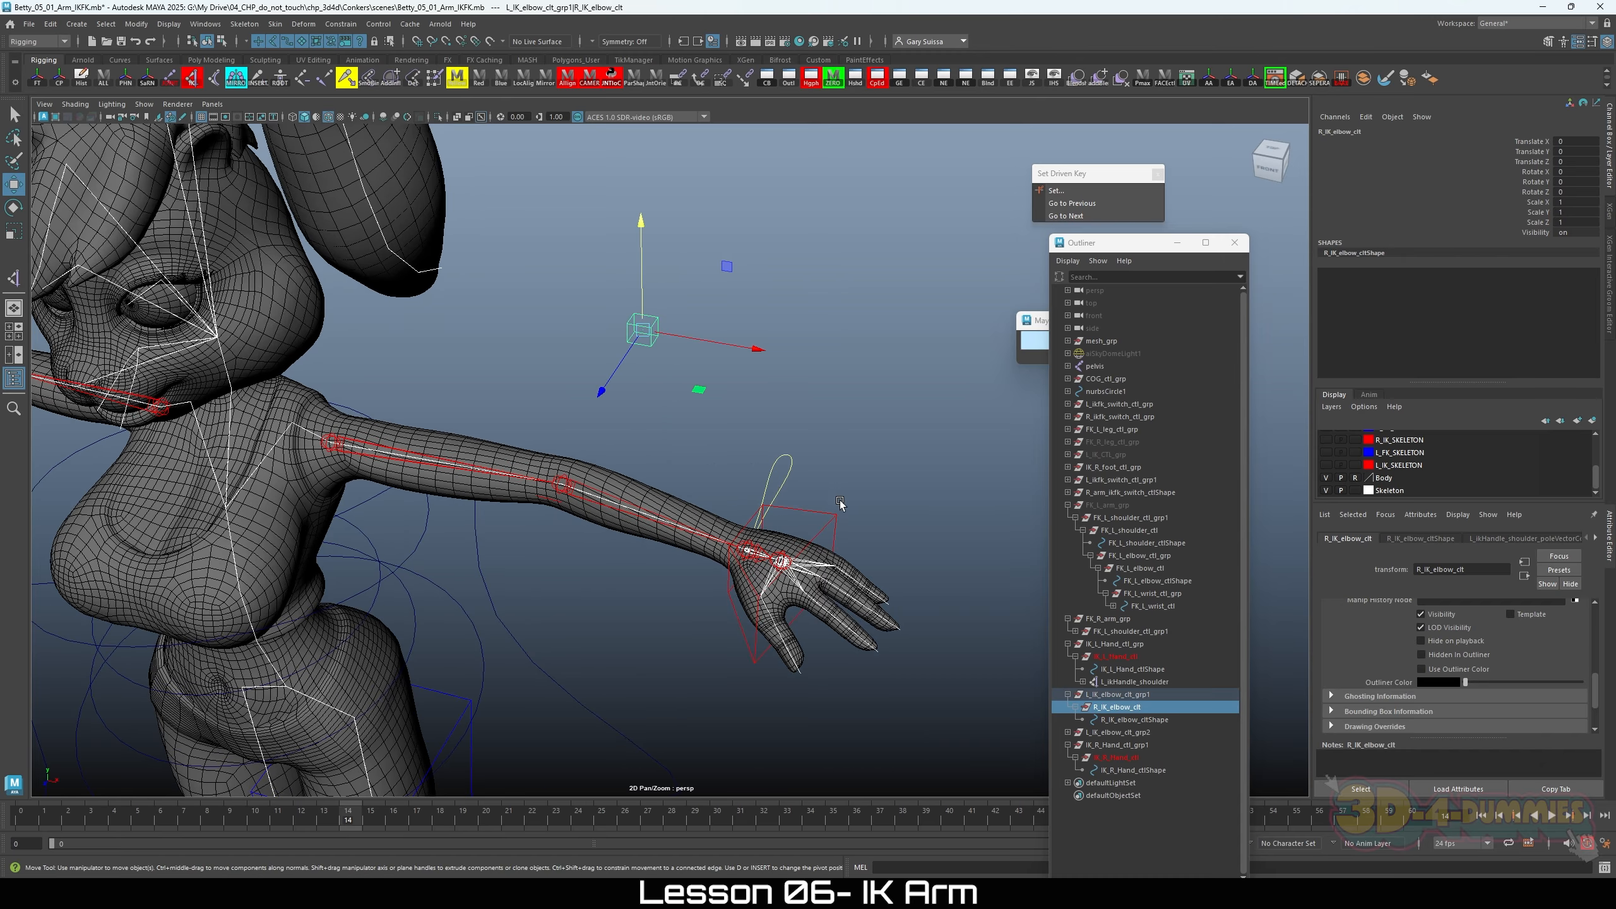
Step: Move the left hand control down toward the body to test how the elbow bends with the pole vector
click(833, 529)
drag(760, 559, 647, 634)
click(649, 327)
scroll(501, 451, down, 3)
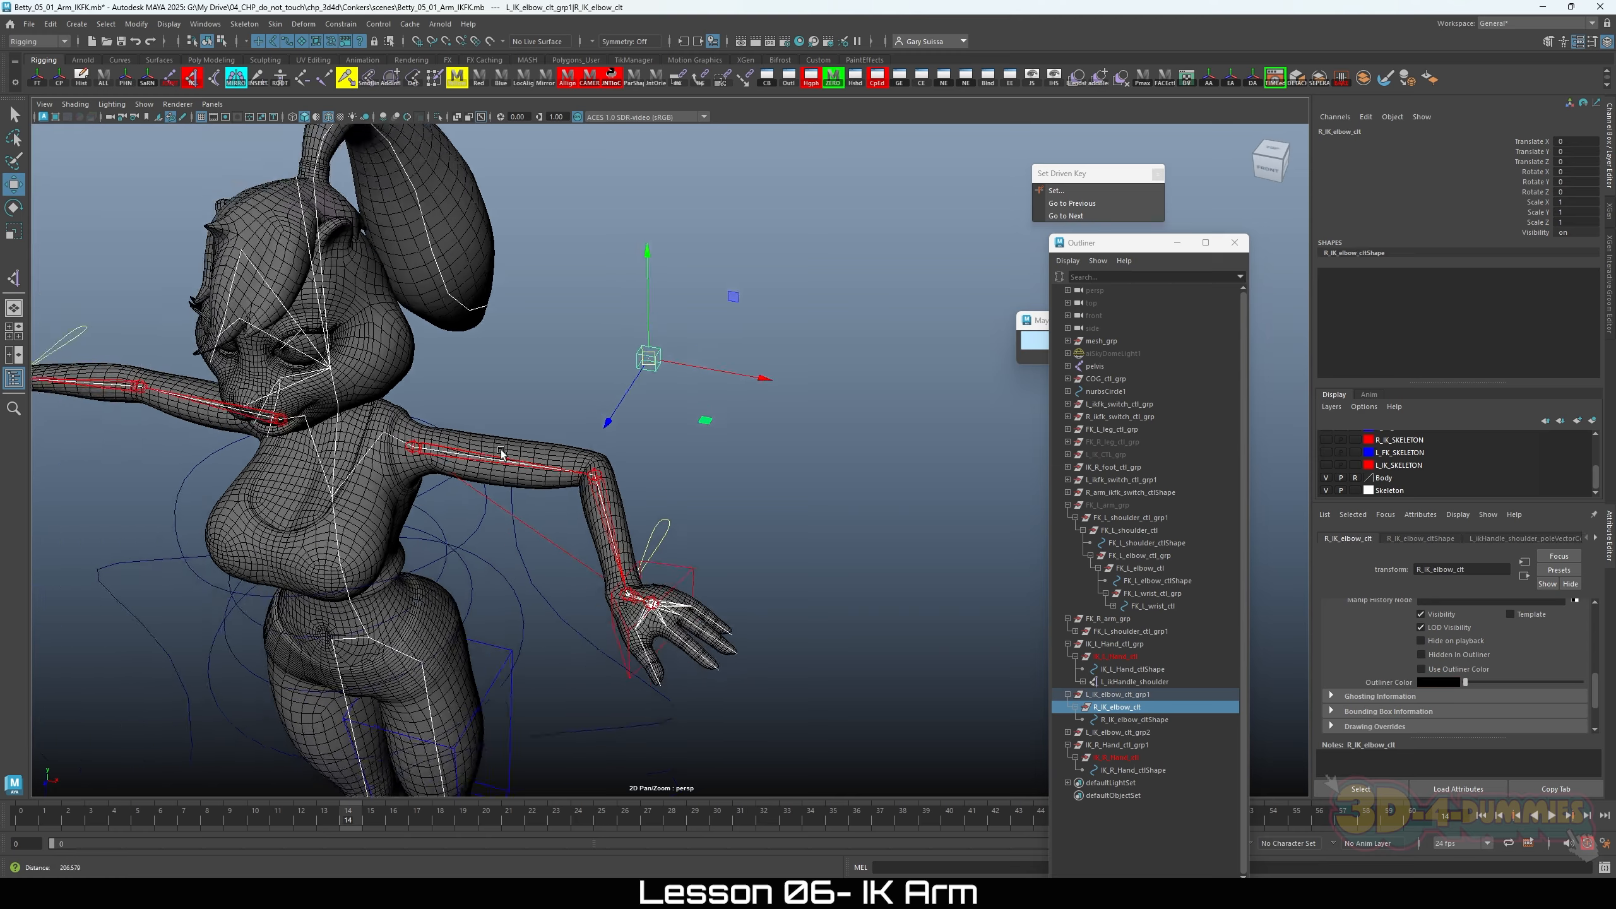
alt+drag(501, 452, 630, 388)
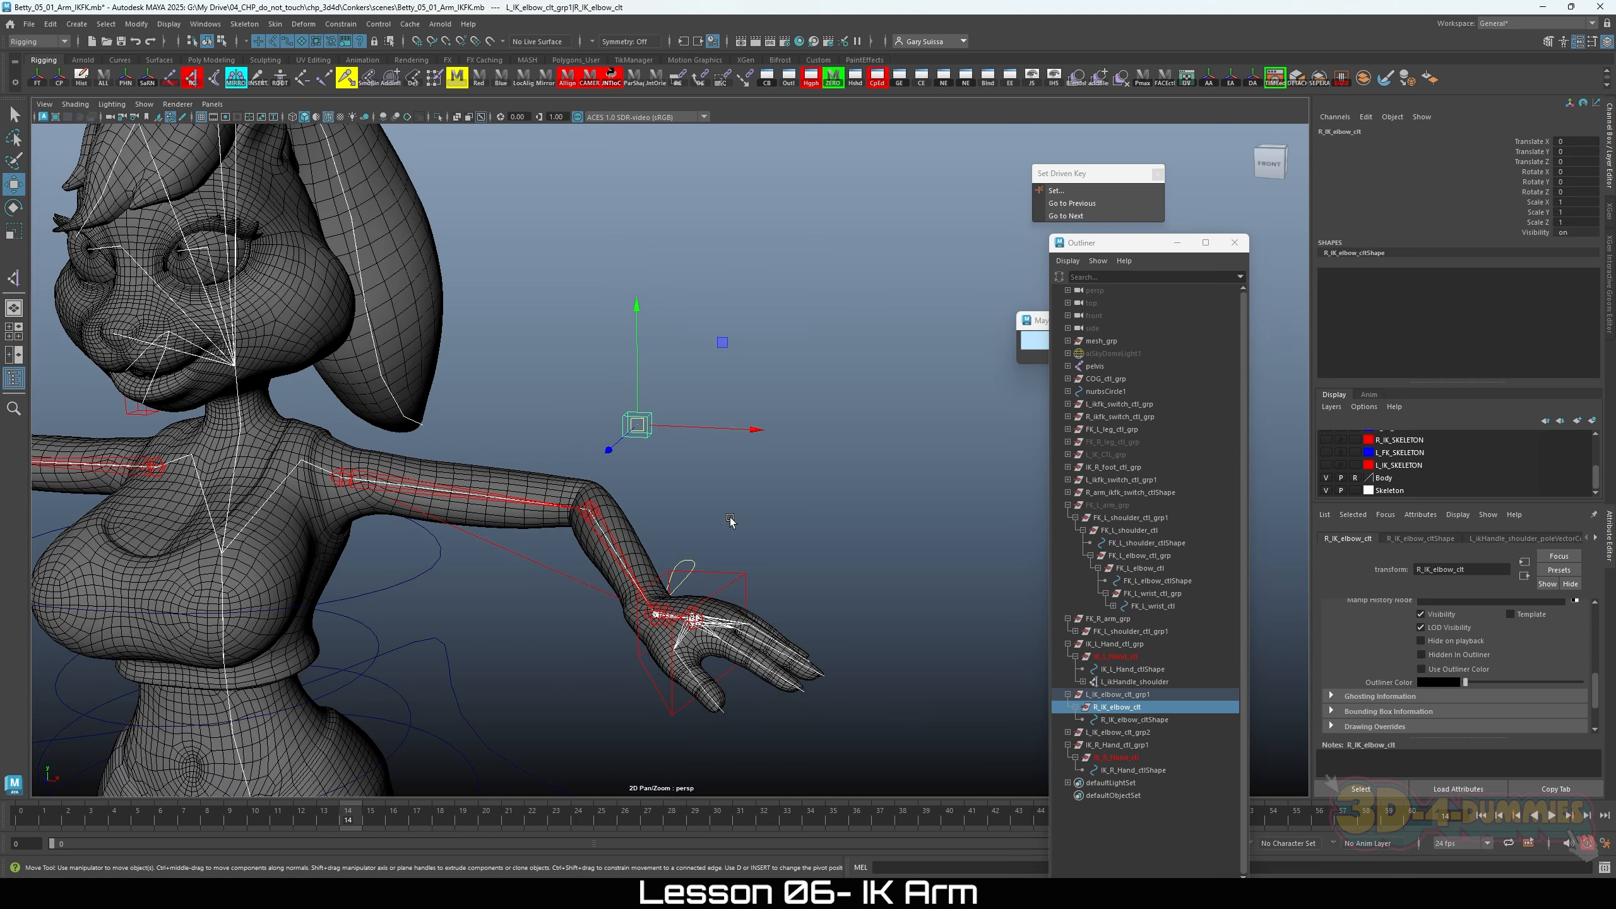
Step: Test rotating the left hand control, and undo the hand control's rotation and move
click(743, 581)
key(e)
drag(737, 622, 681, 649)
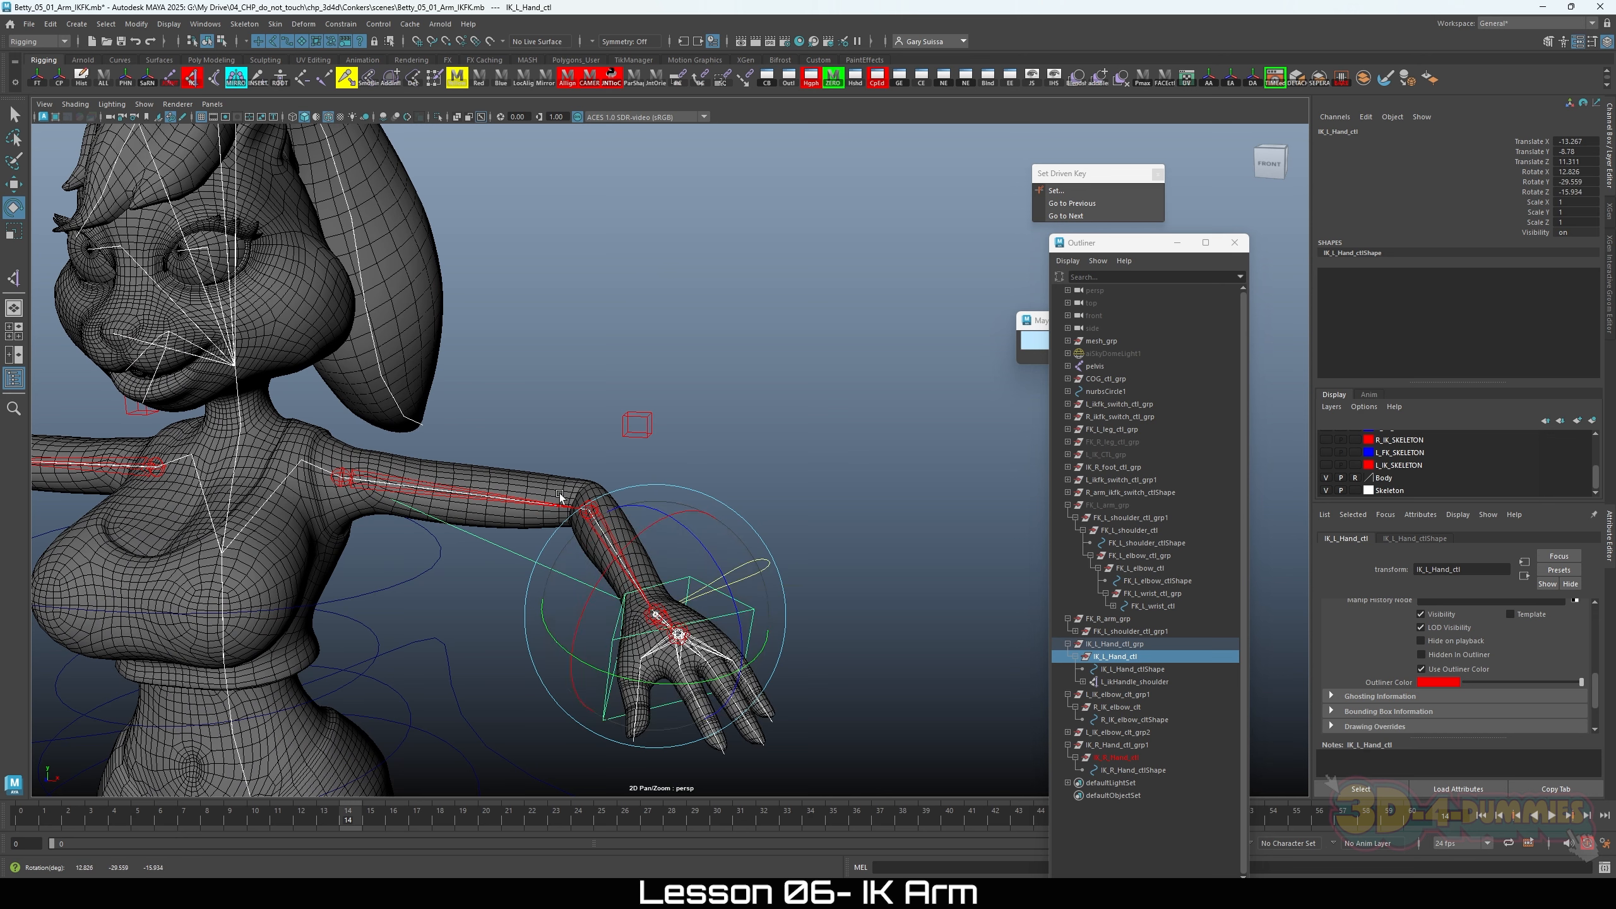
key(ctrl+z)
drag(612, 396, 613, 571)
key(ctrl+z)
key(ctrl+z)
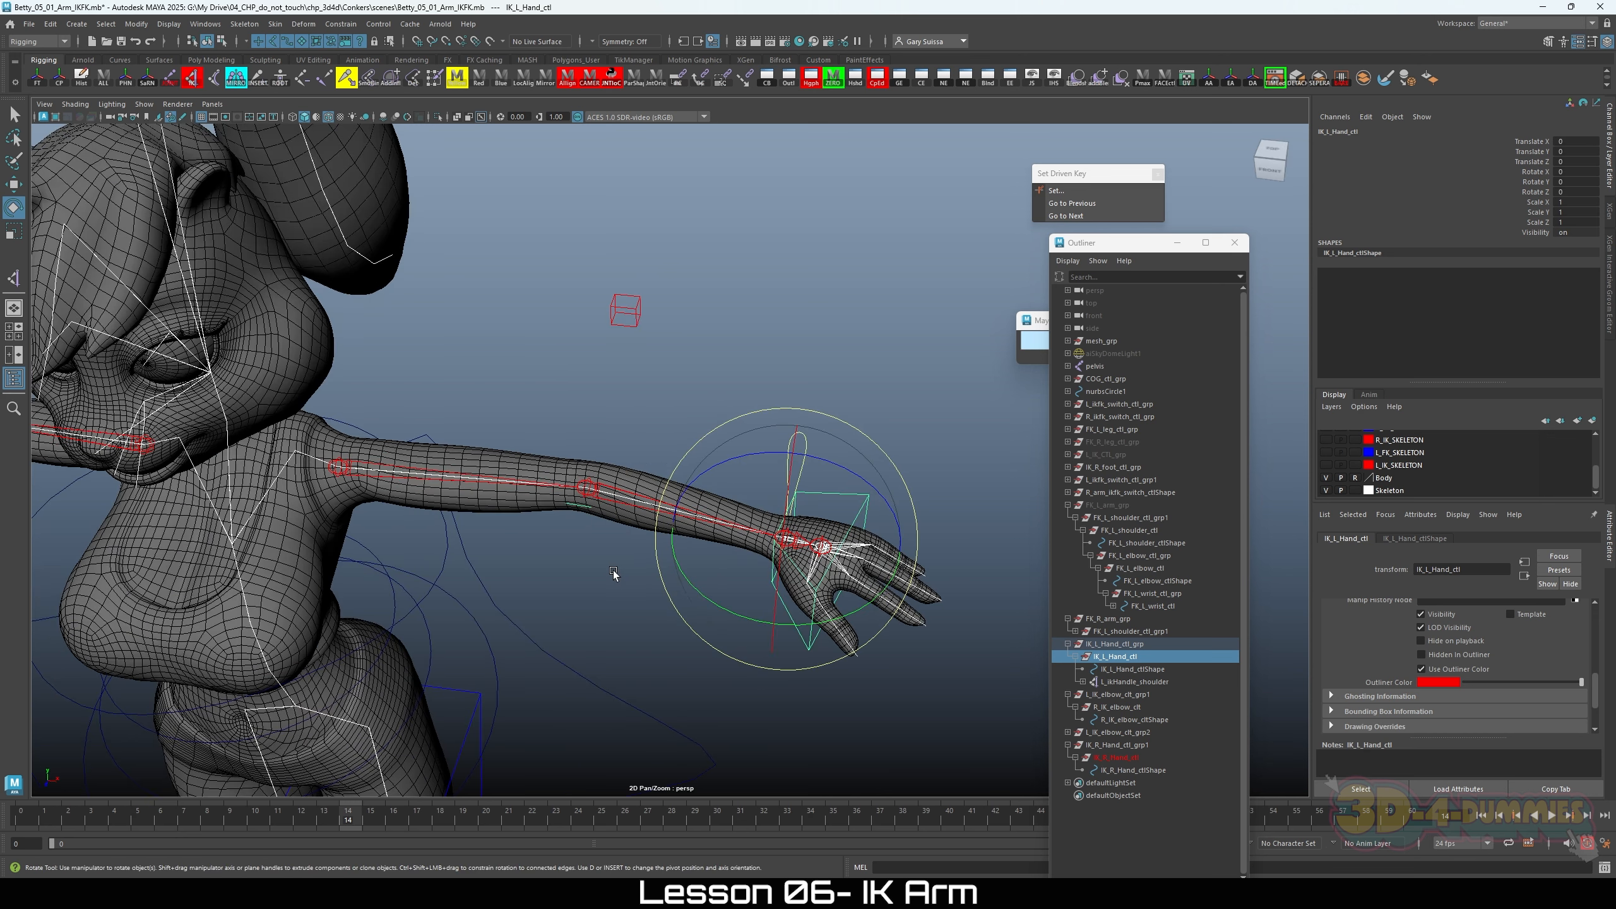
Step: Switch the Body layer from reference to normal display, and select the body mesh
click(1357, 475)
scroll(712, 476, up, 3)
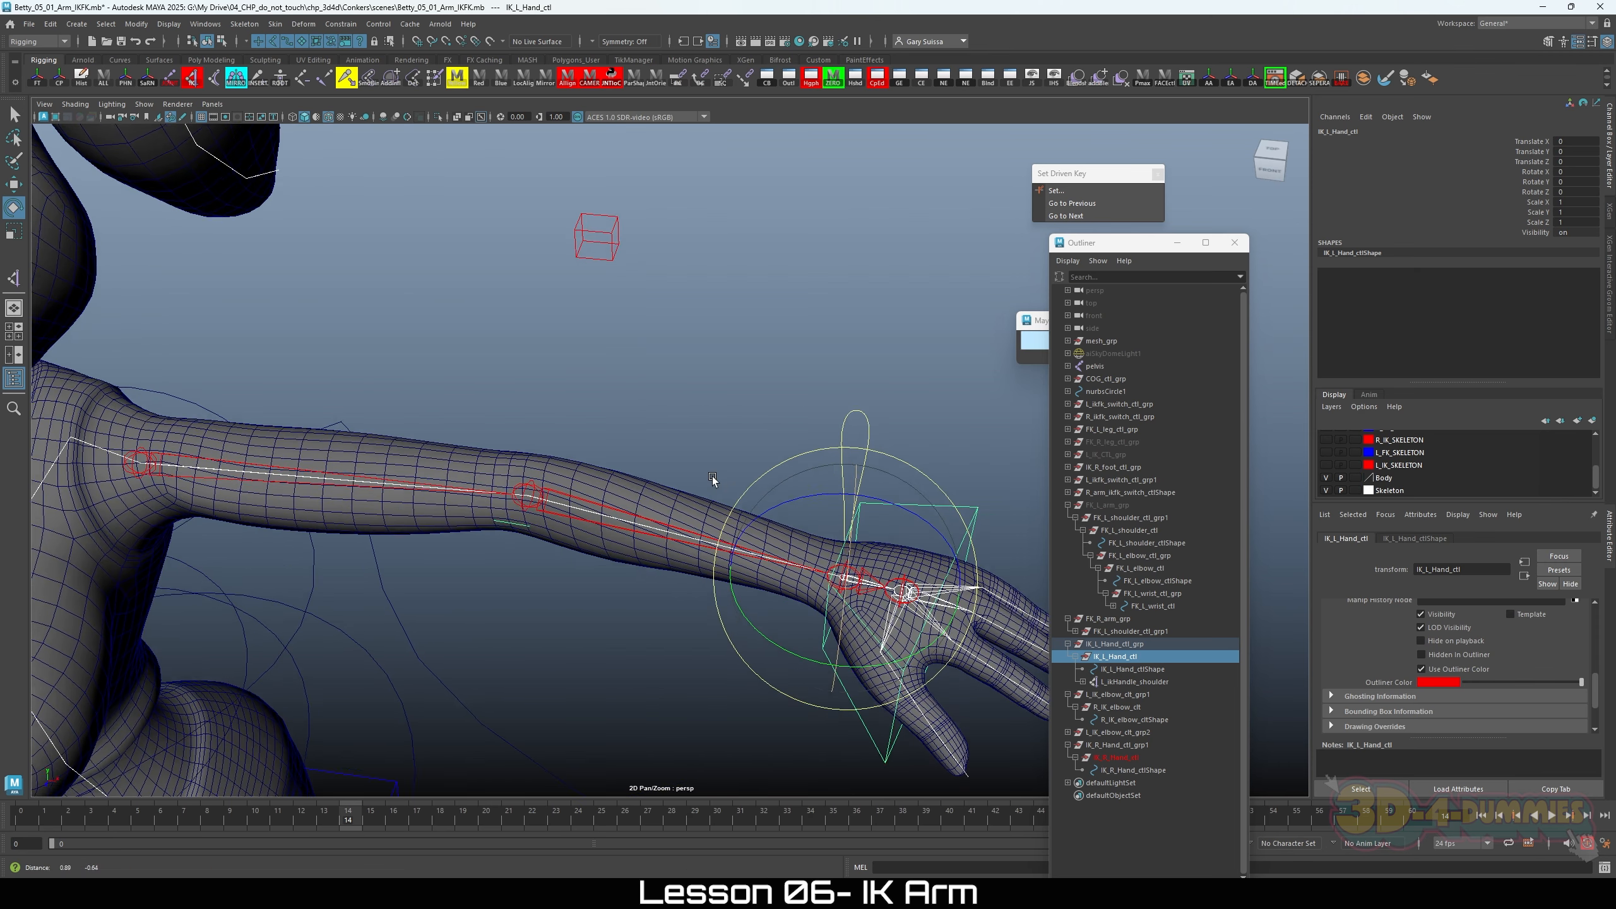
click(607, 466)
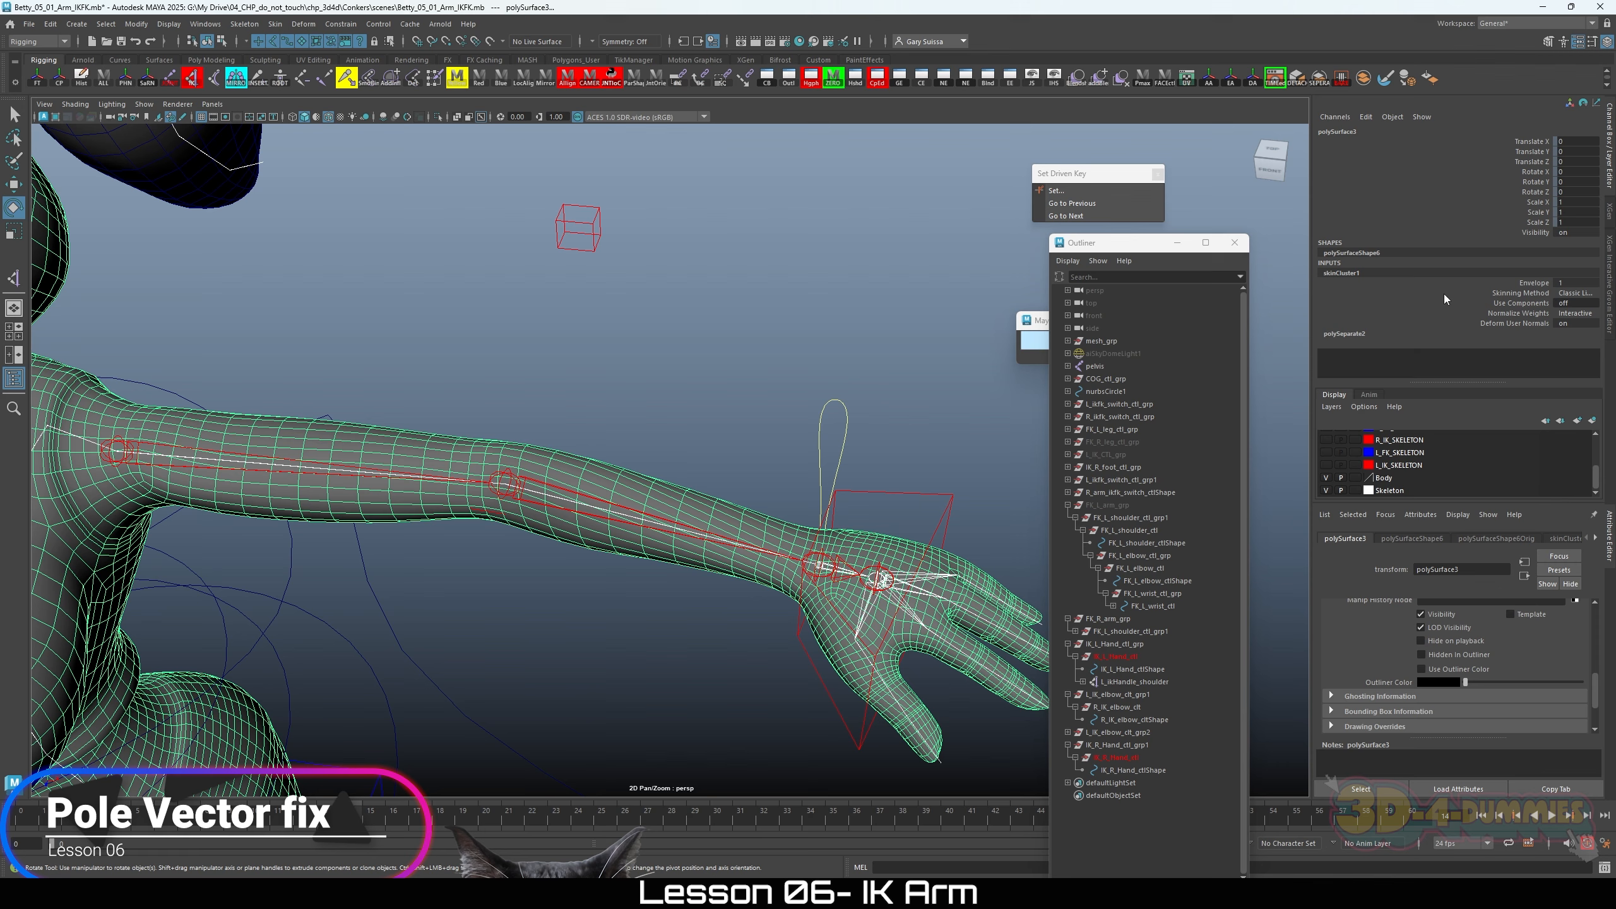
Step: Set the body's skinCluster1 Envelope to 0 to compare the left arm with its unskinned shape
click(1533, 283)
middle_drag(659, 433, 780, 410)
alt+drag(779, 411, 506, 412)
alt+right_drag(506, 412, 696, 448)
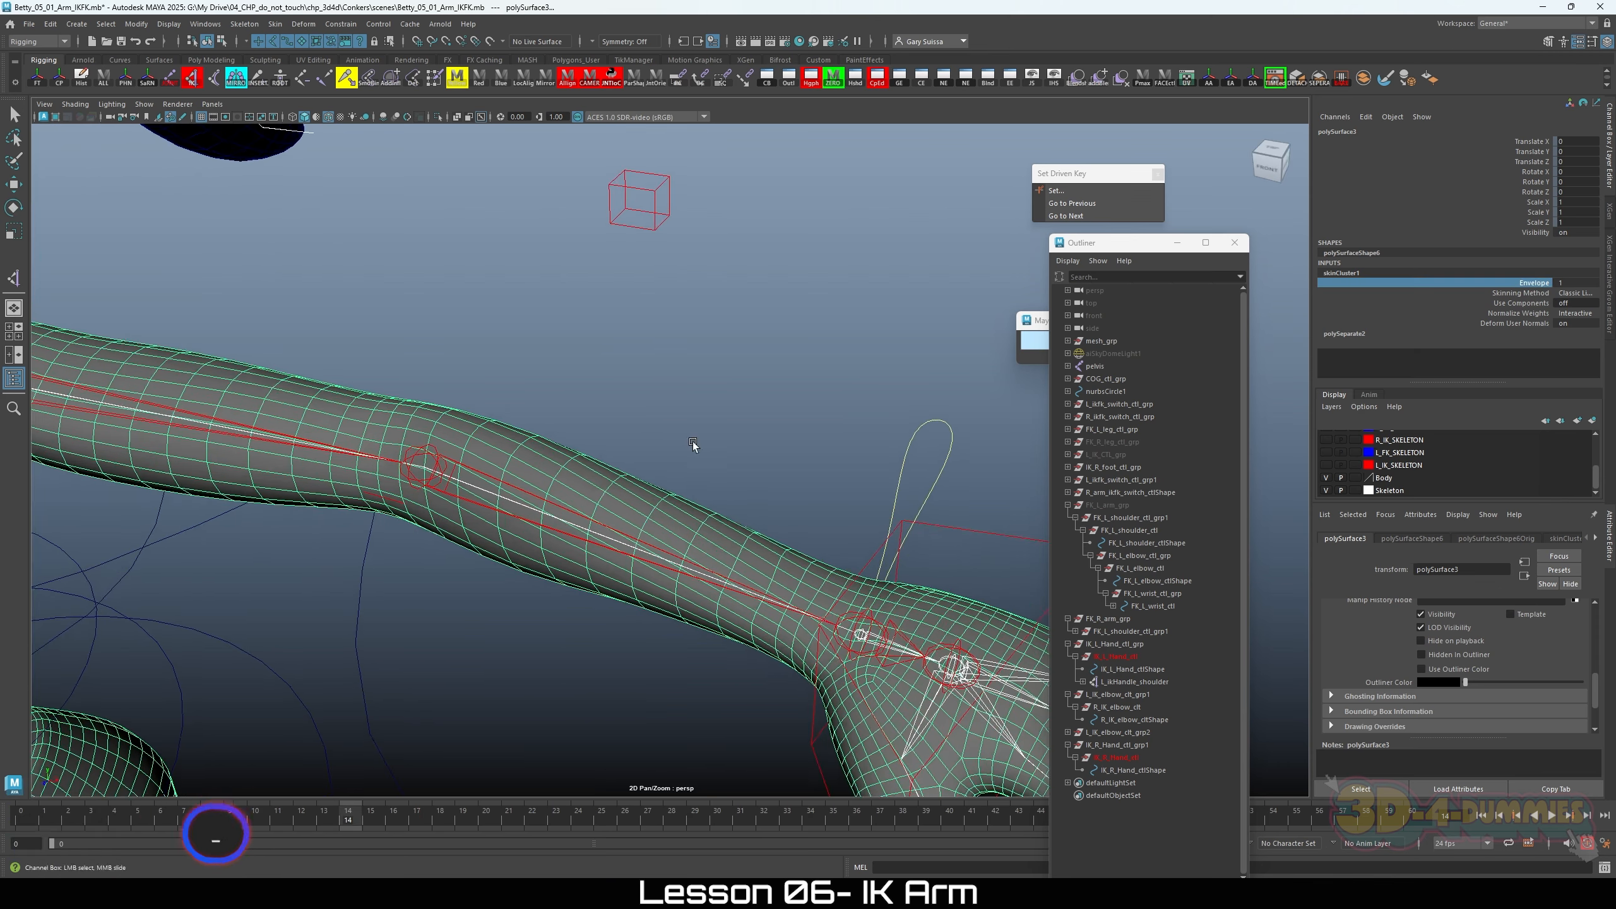
alt+drag(696, 447, 545, 422)
alt+middle_drag(545, 423, 576, 448)
middle_drag(667, 421, 613, 367)
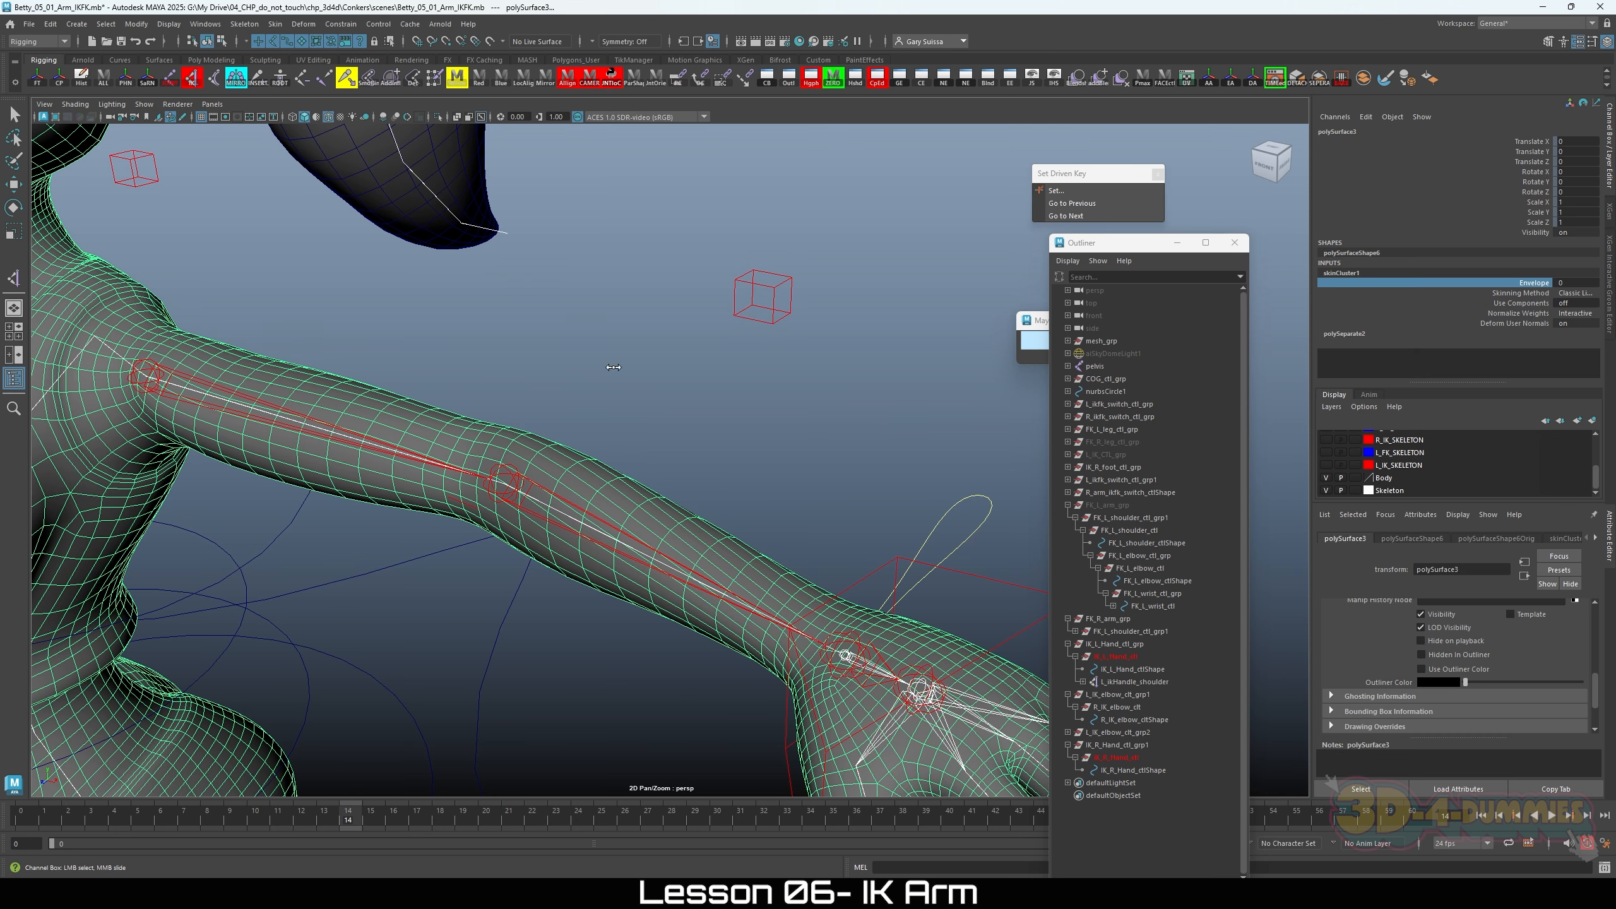
Step: Toggle the skinCluster1 Envelope between 1 and 0 while checking the left arm's shift, ending at 1
middle_drag(42, 368, 762, 379)
scroll(649, 444, down, 1)
alt+middle_drag(649, 444, 532, 414)
scroll(511, 417, down, 2)
scroll(512, 417, up, 1)
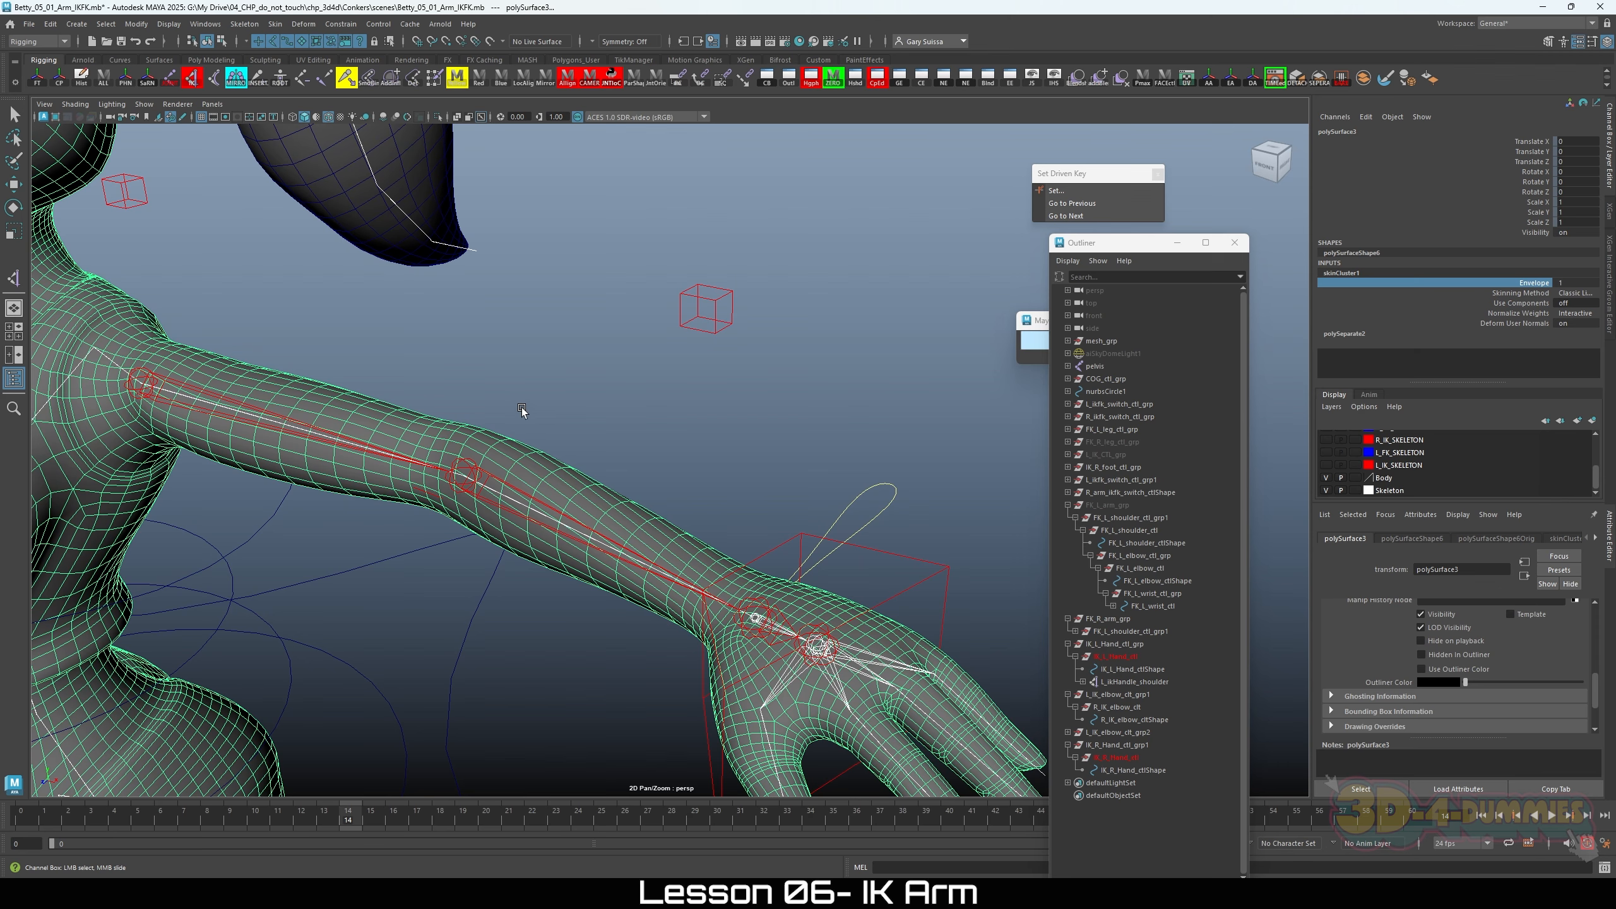
middle_drag(505, 422, 482, 376)
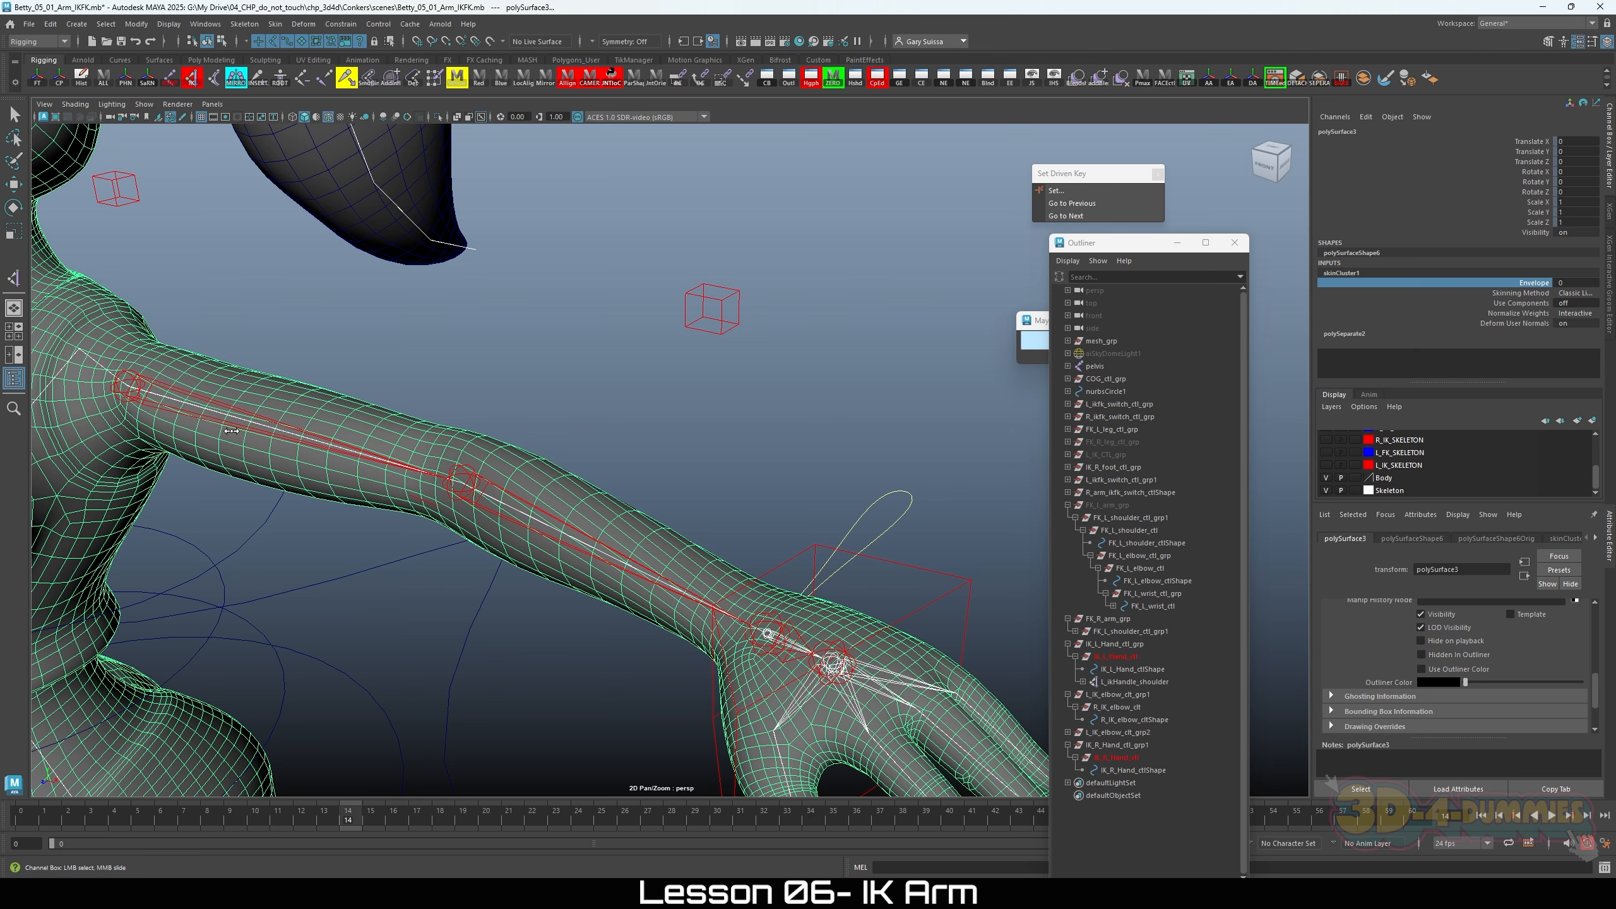
middle_drag(231, 431, 752, 401)
alt+right_drag(751, 400, 611, 436)
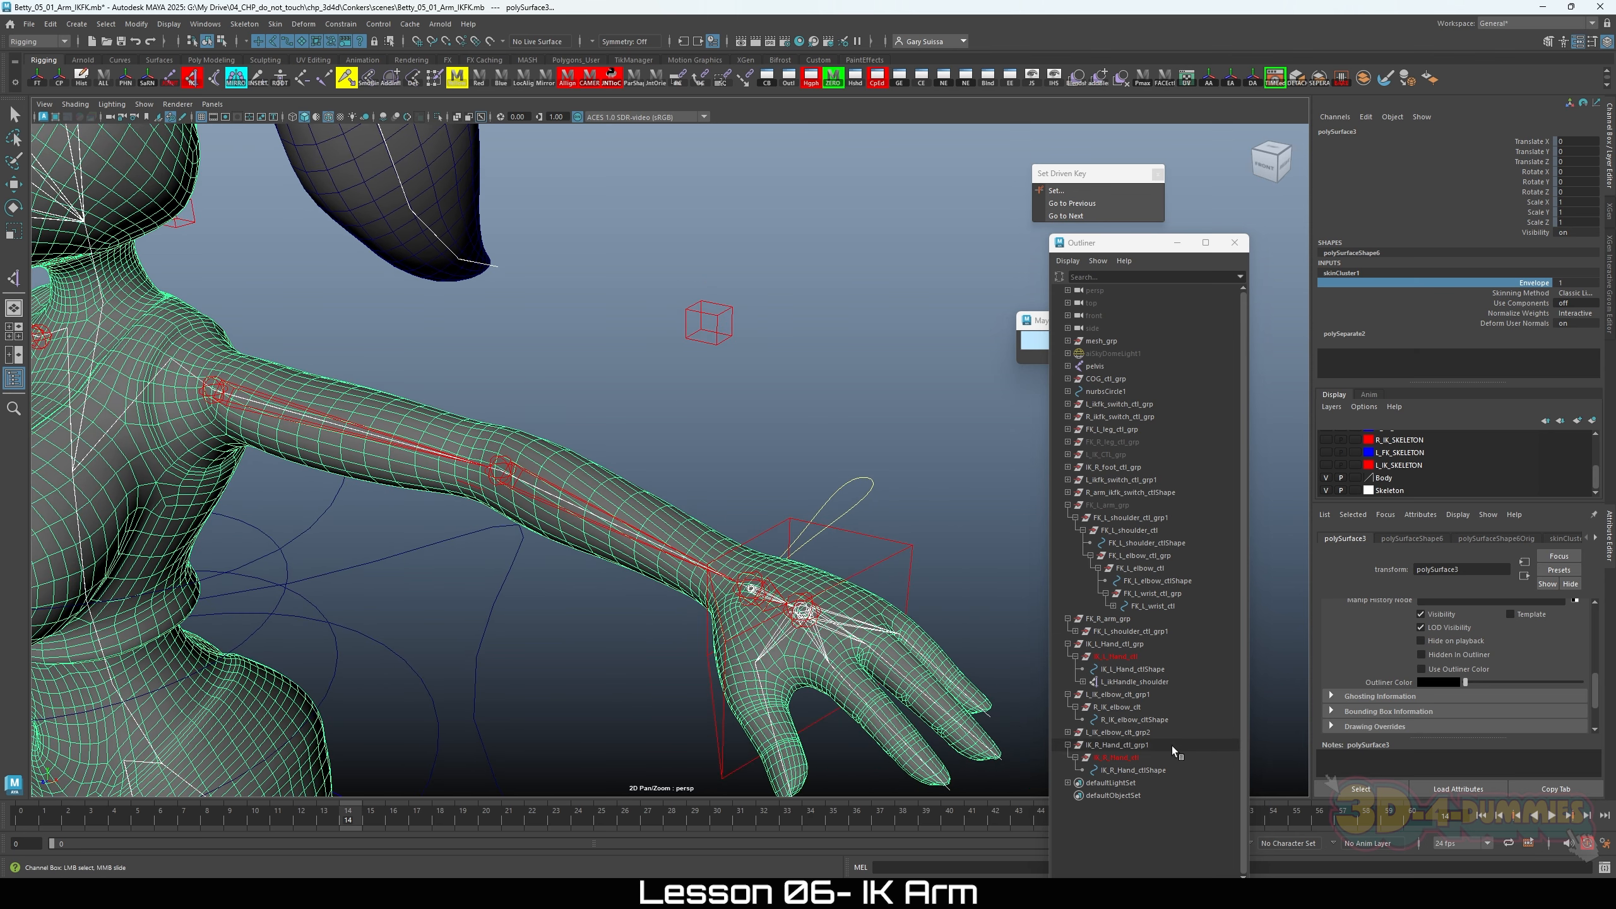
Step: Examine the attributes of the pole vector constraint under L_ikHandle_shoulder, giving the attribute area more room
click(1083, 682)
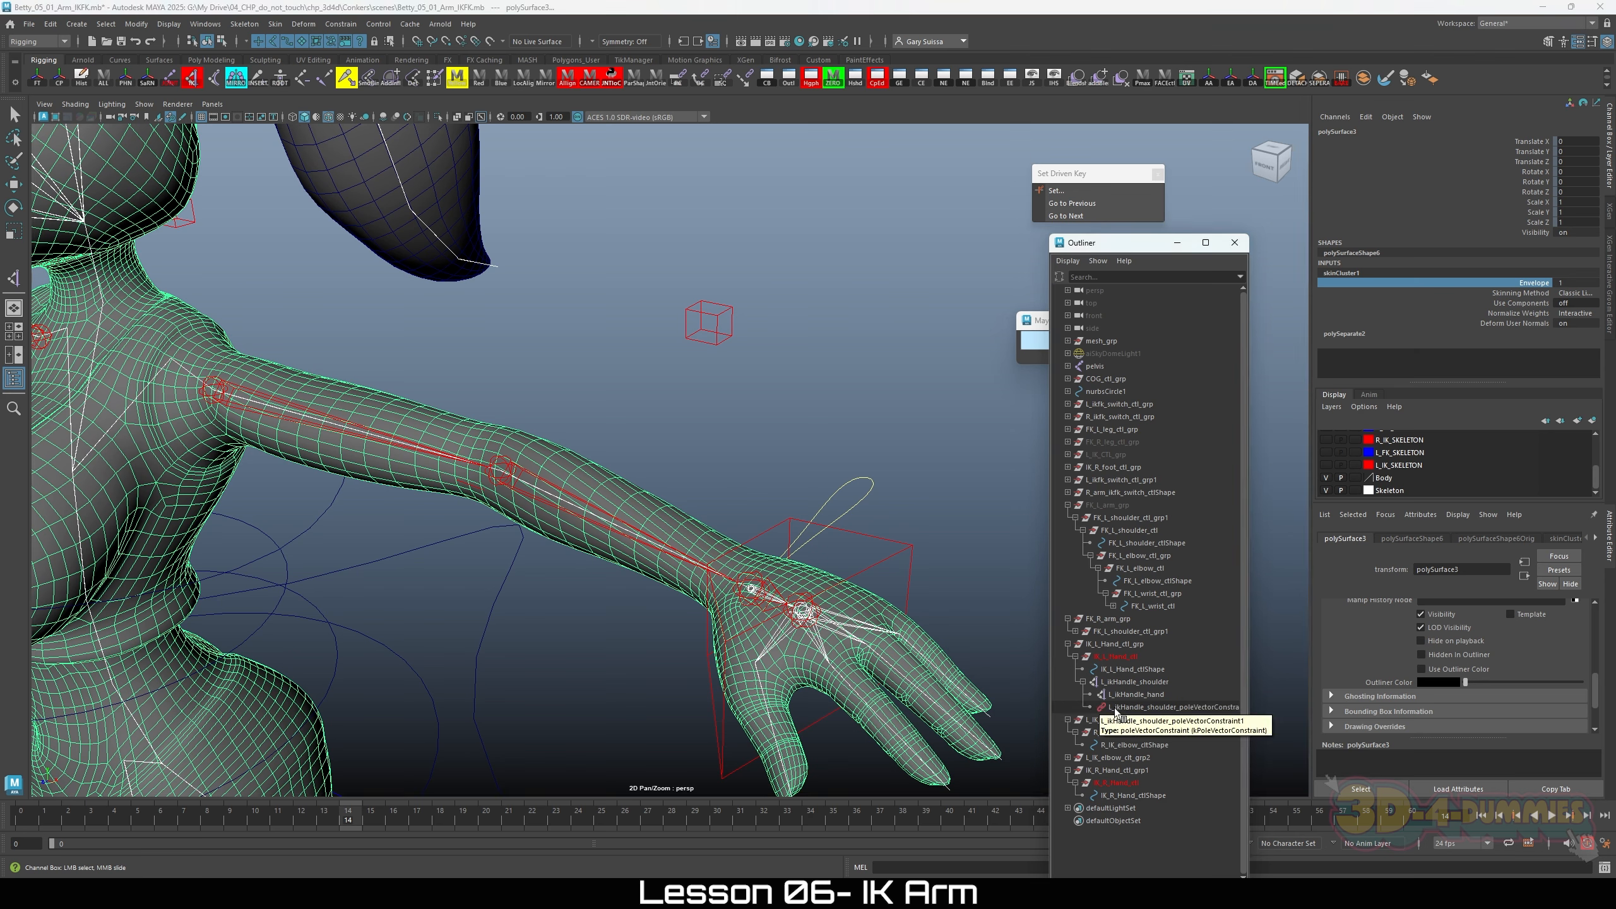
click(1196, 706)
key(e)
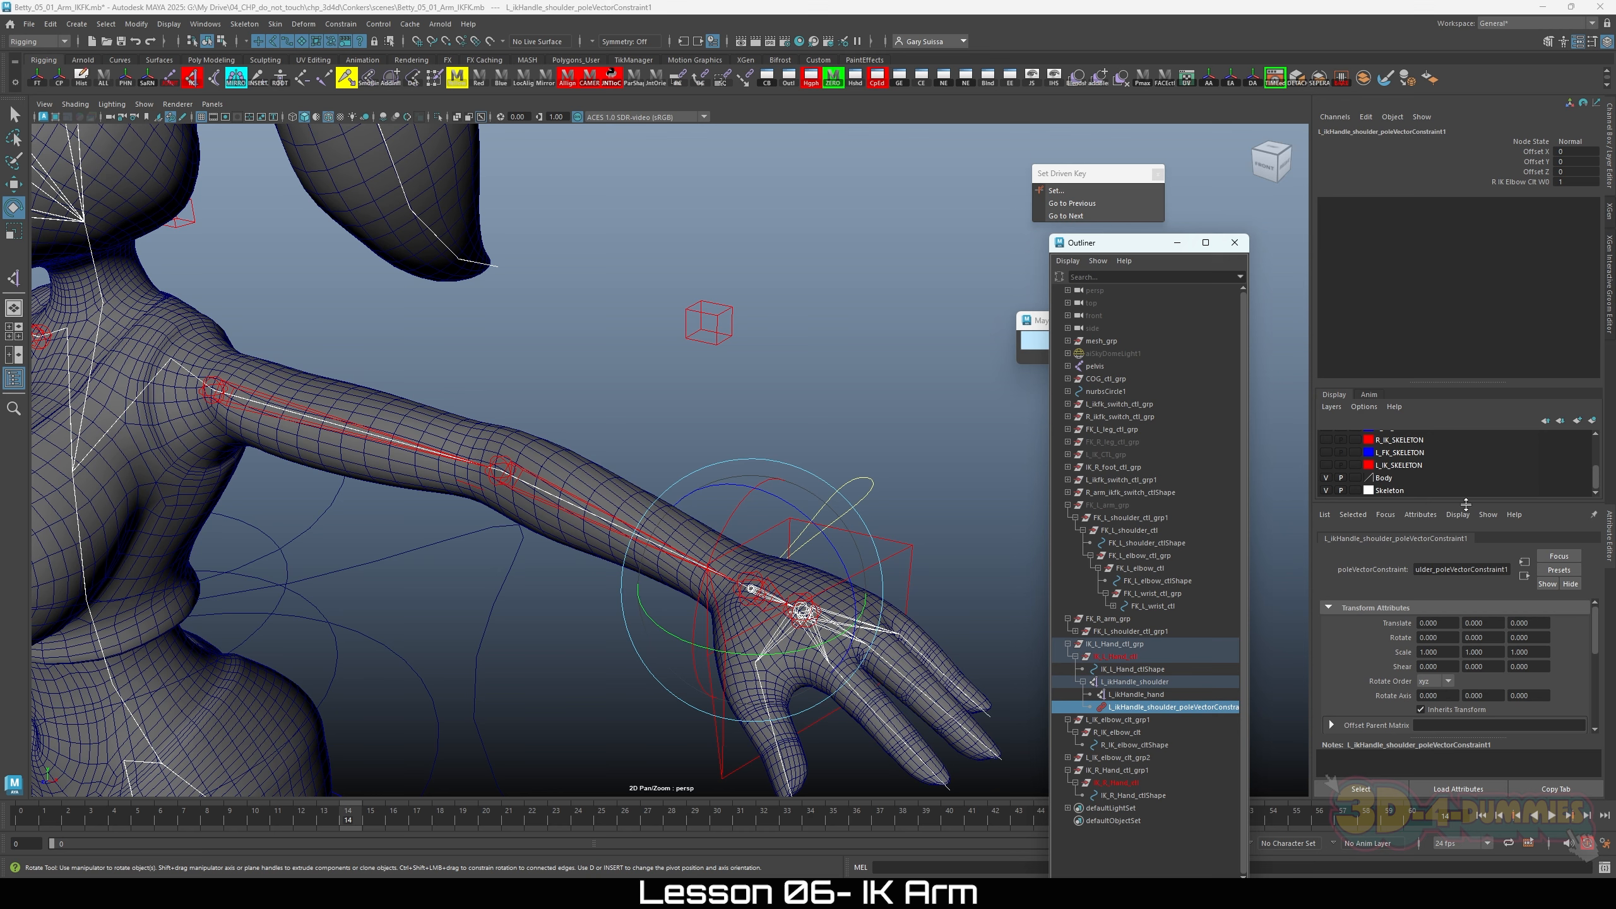
drag(1465, 503, 1458, 467)
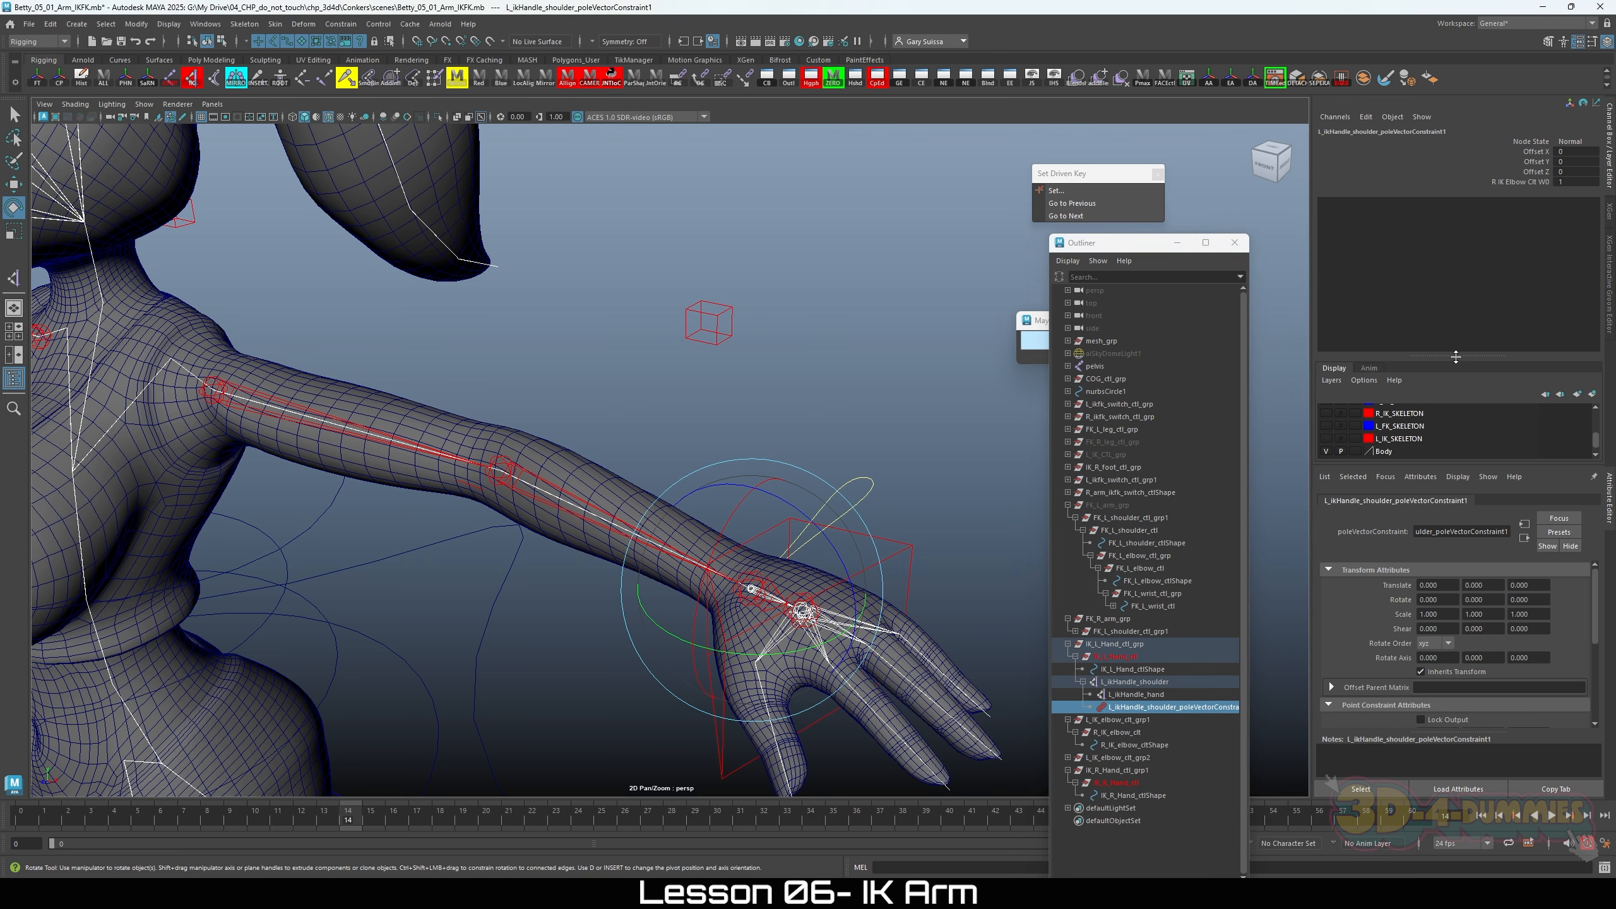
drag(1457, 357, 1458, 295)
scroll(1467, 654, down, 5)
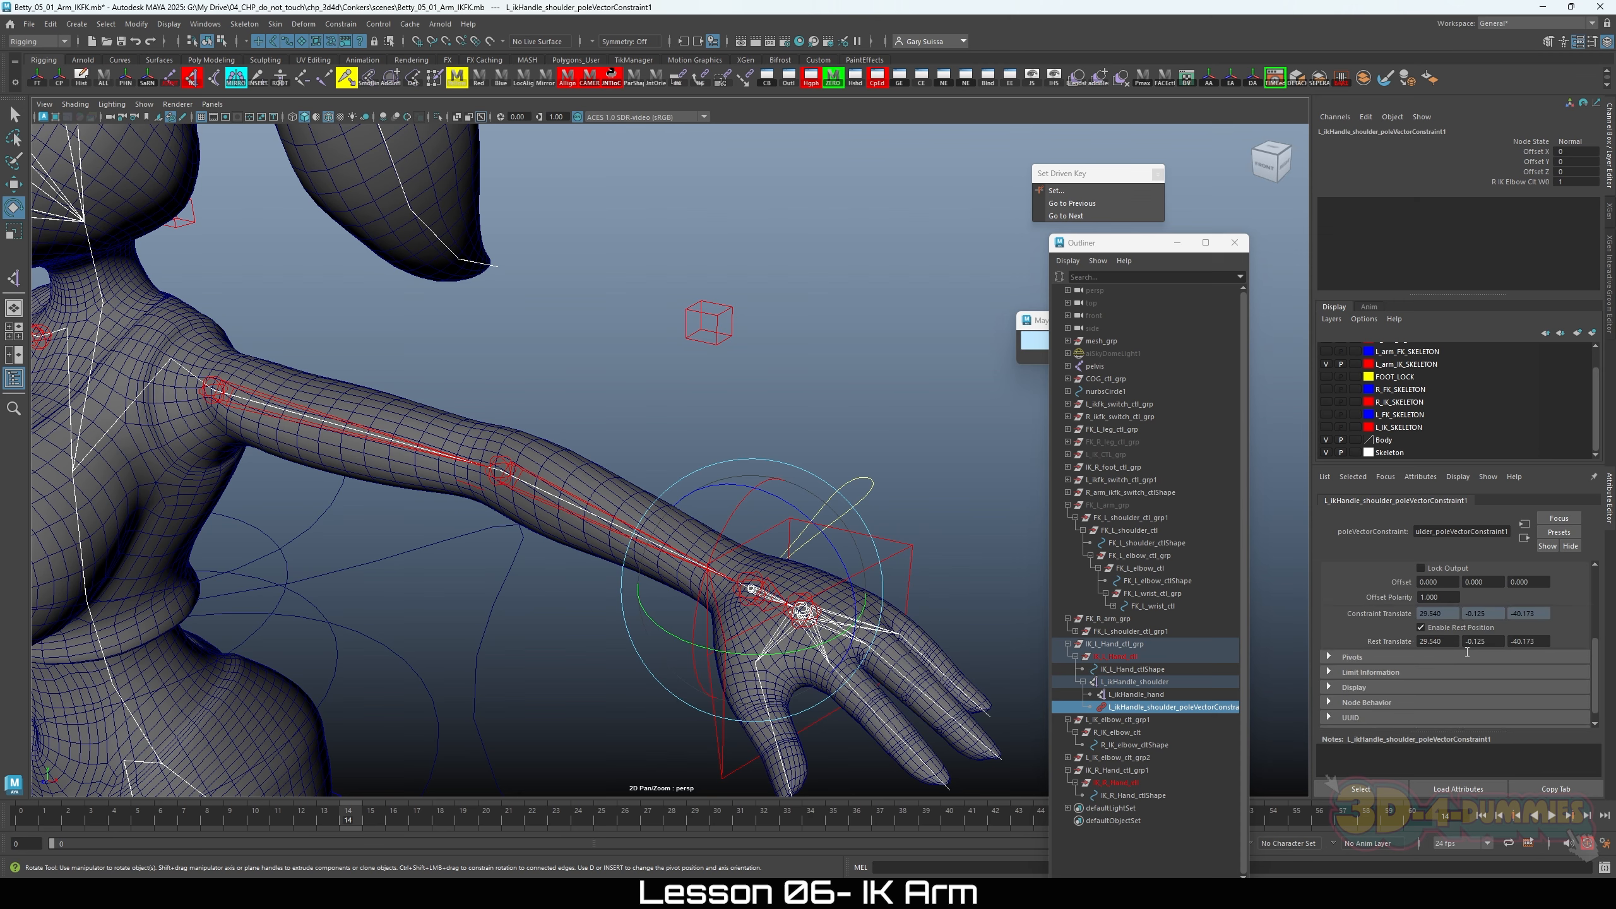
scroll(1466, 652, up, 5)
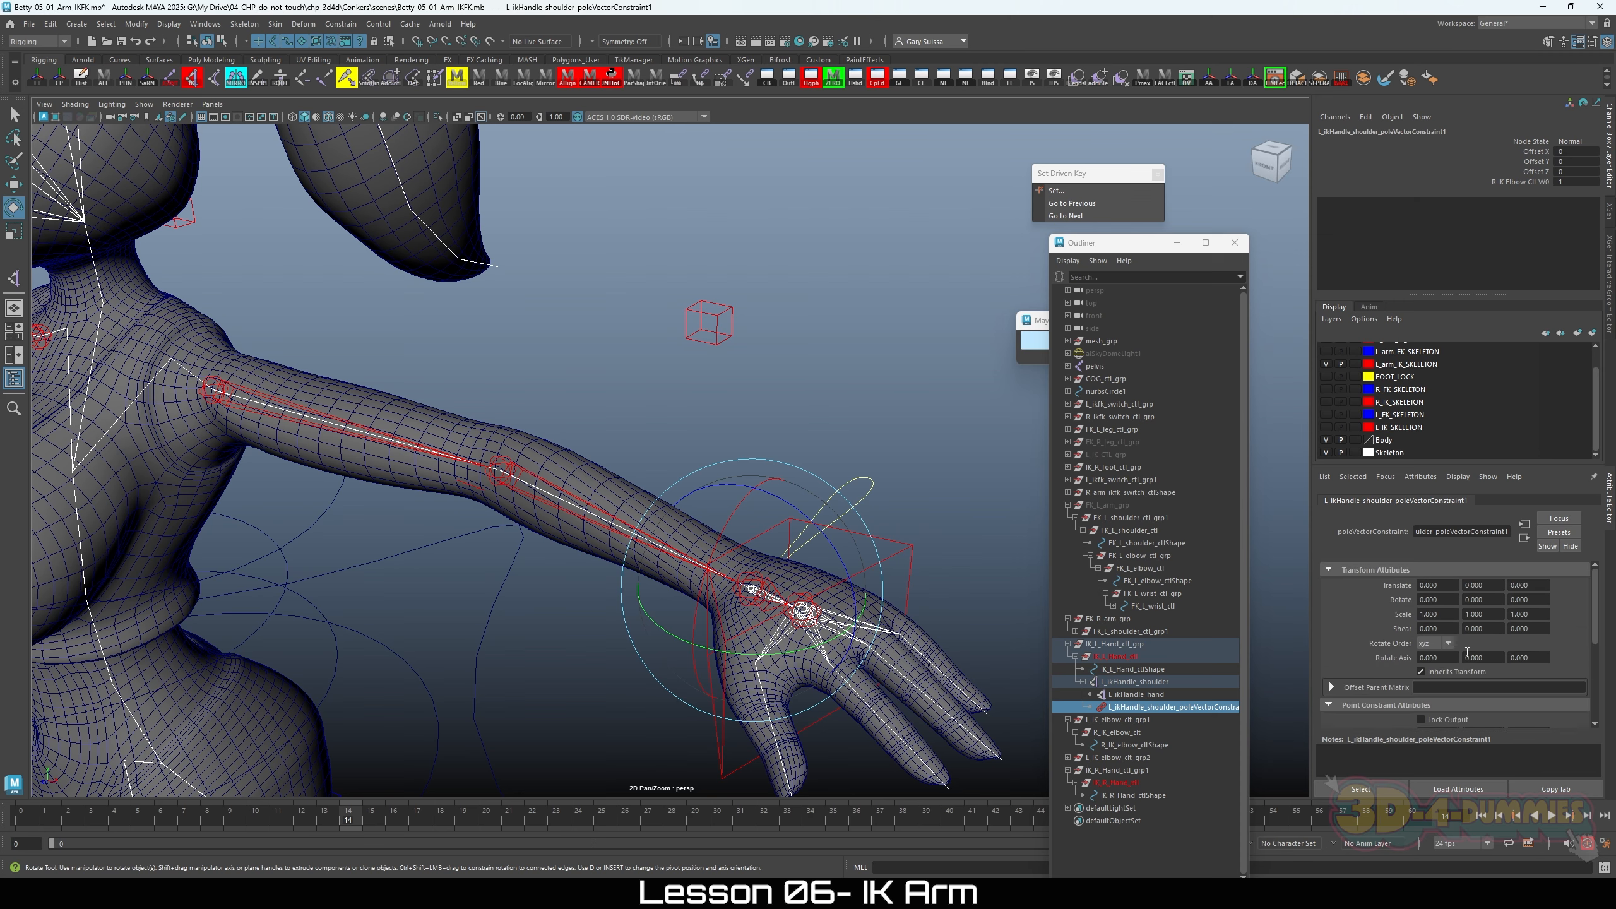
Step: Select L_ikHandle_shoulder and try adjusting its Roll to about 1.948 to correct the arm shift
alt+right_drag(674, 653, 592, 668)
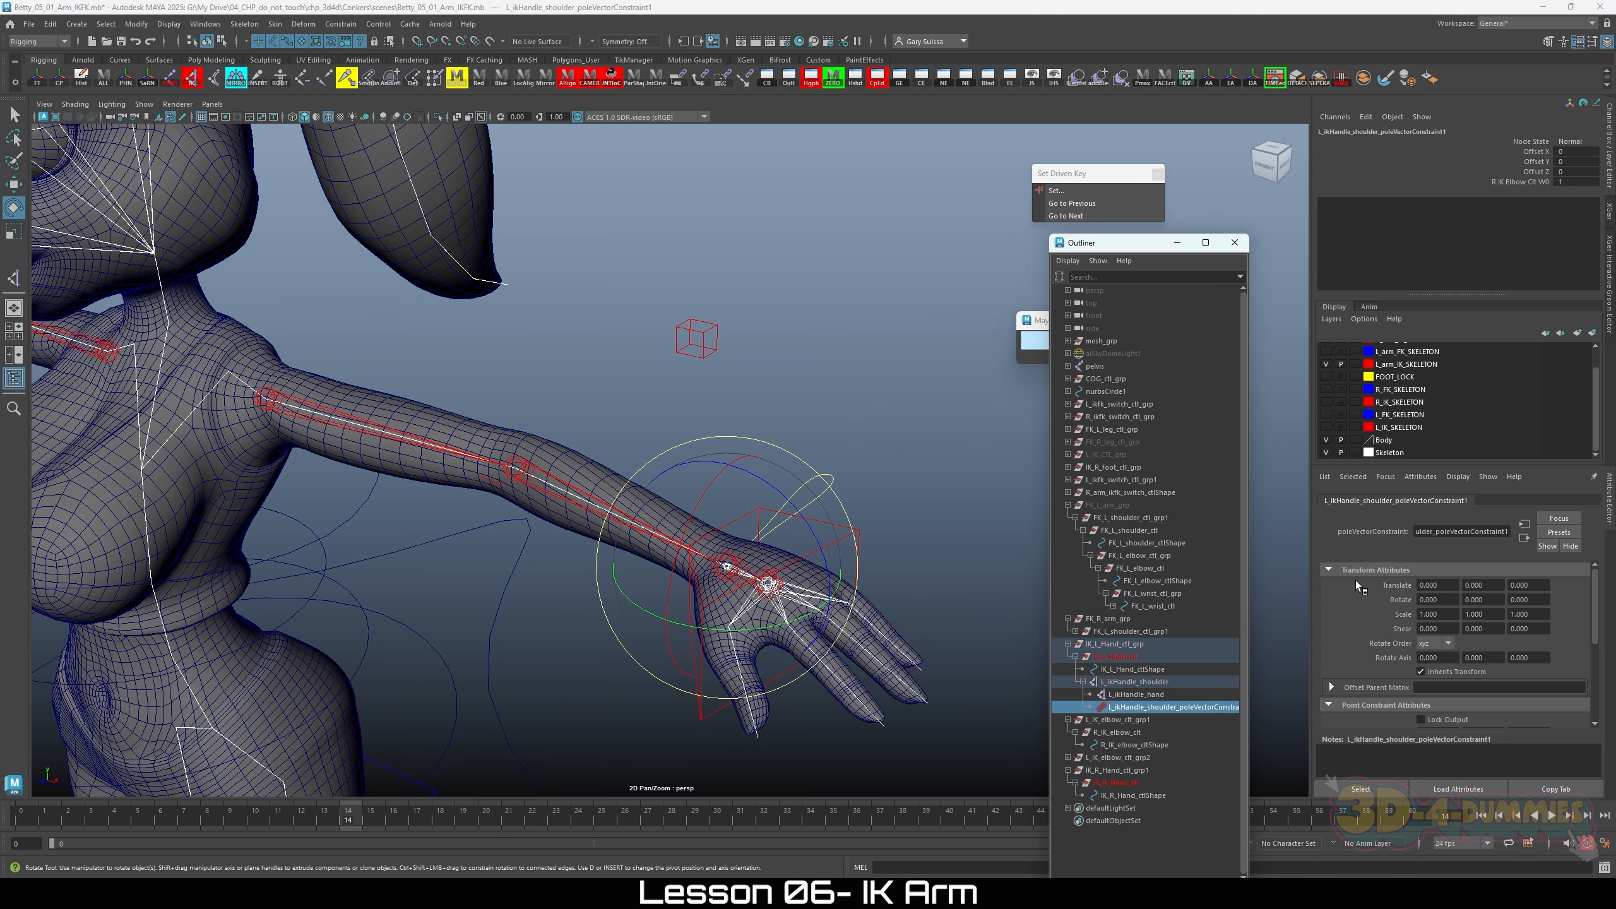
click(1136, 695)
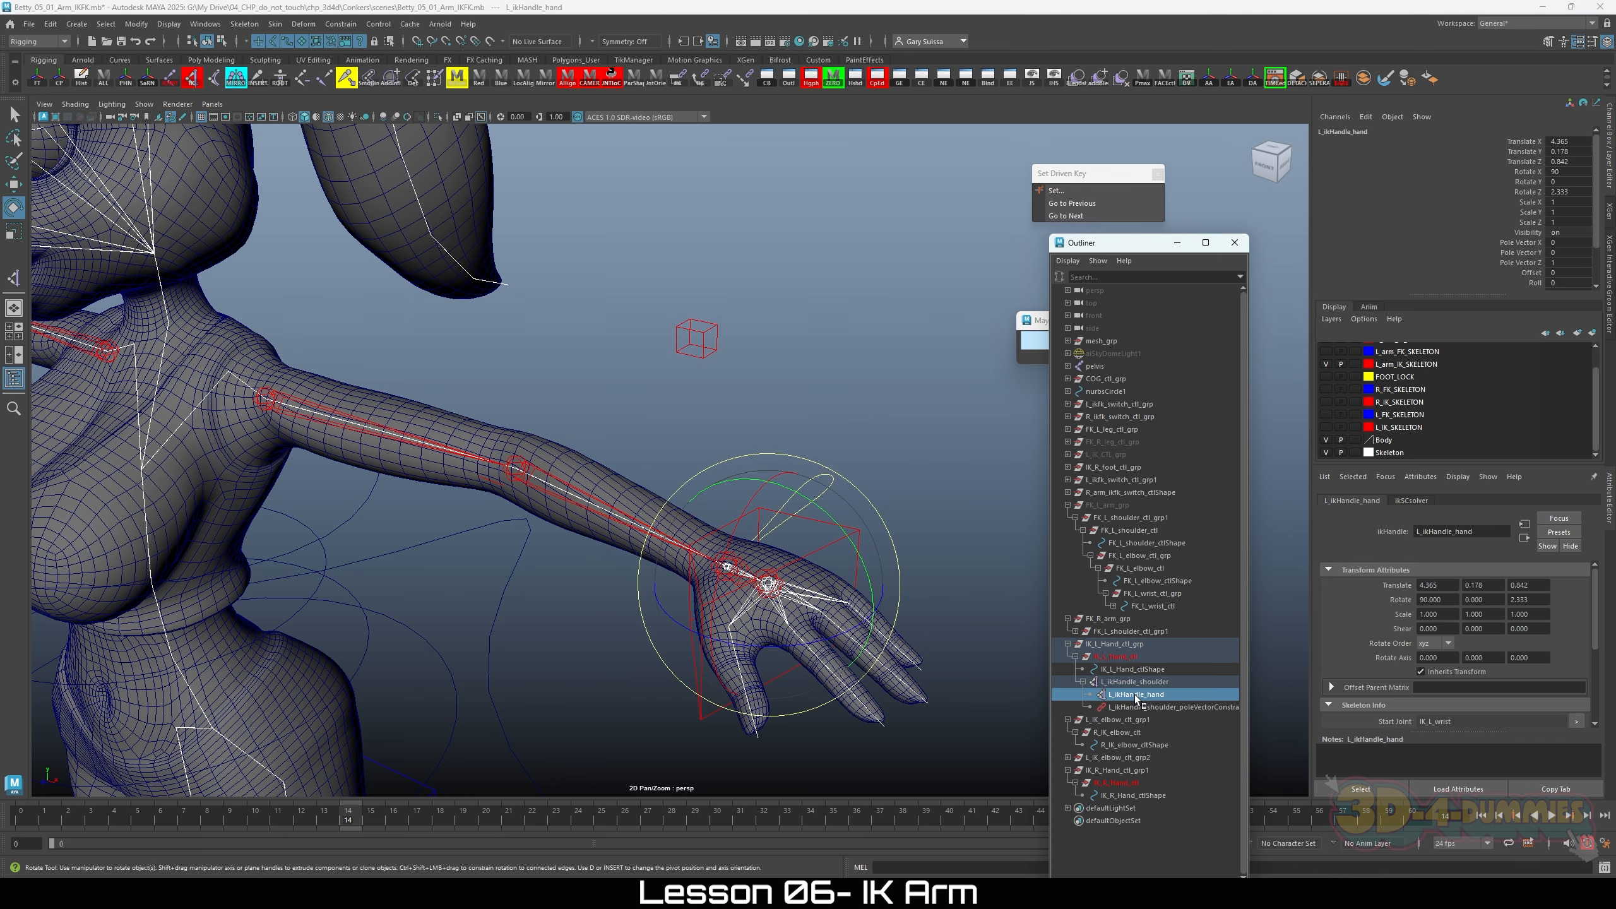
click(1135, 682)
scroll(1458, 238, down, 3)
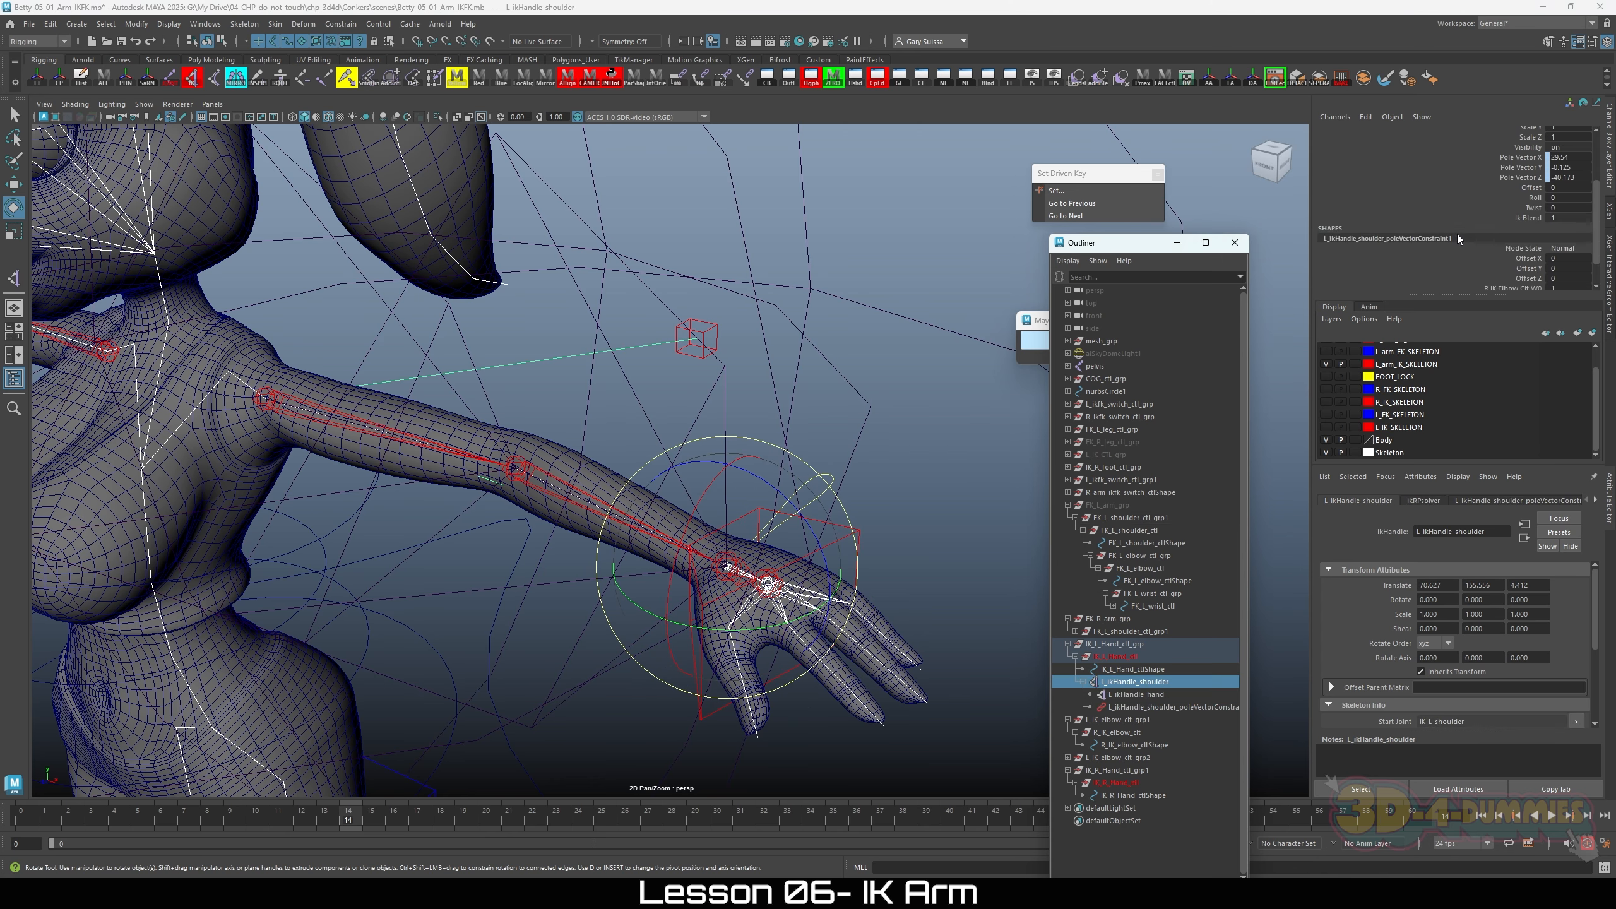
alt+drag(899, 523, 903, 560)
scroll(880, 552, up, 2)
scroll(903, 530, up, 2)
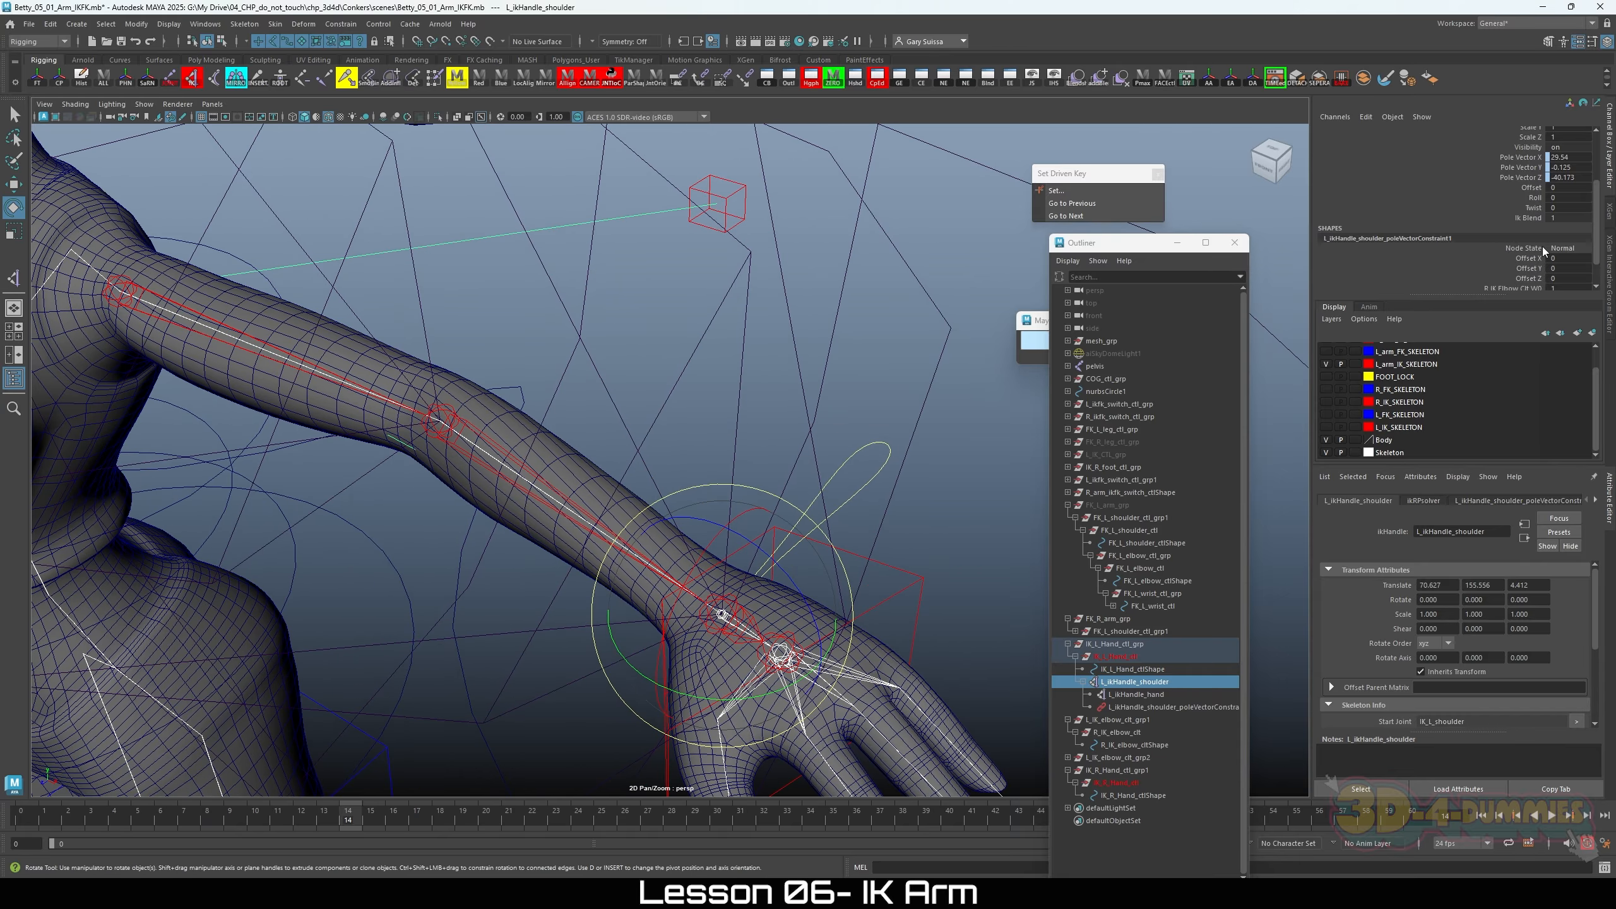
scroll(1530, 266, up, 2)
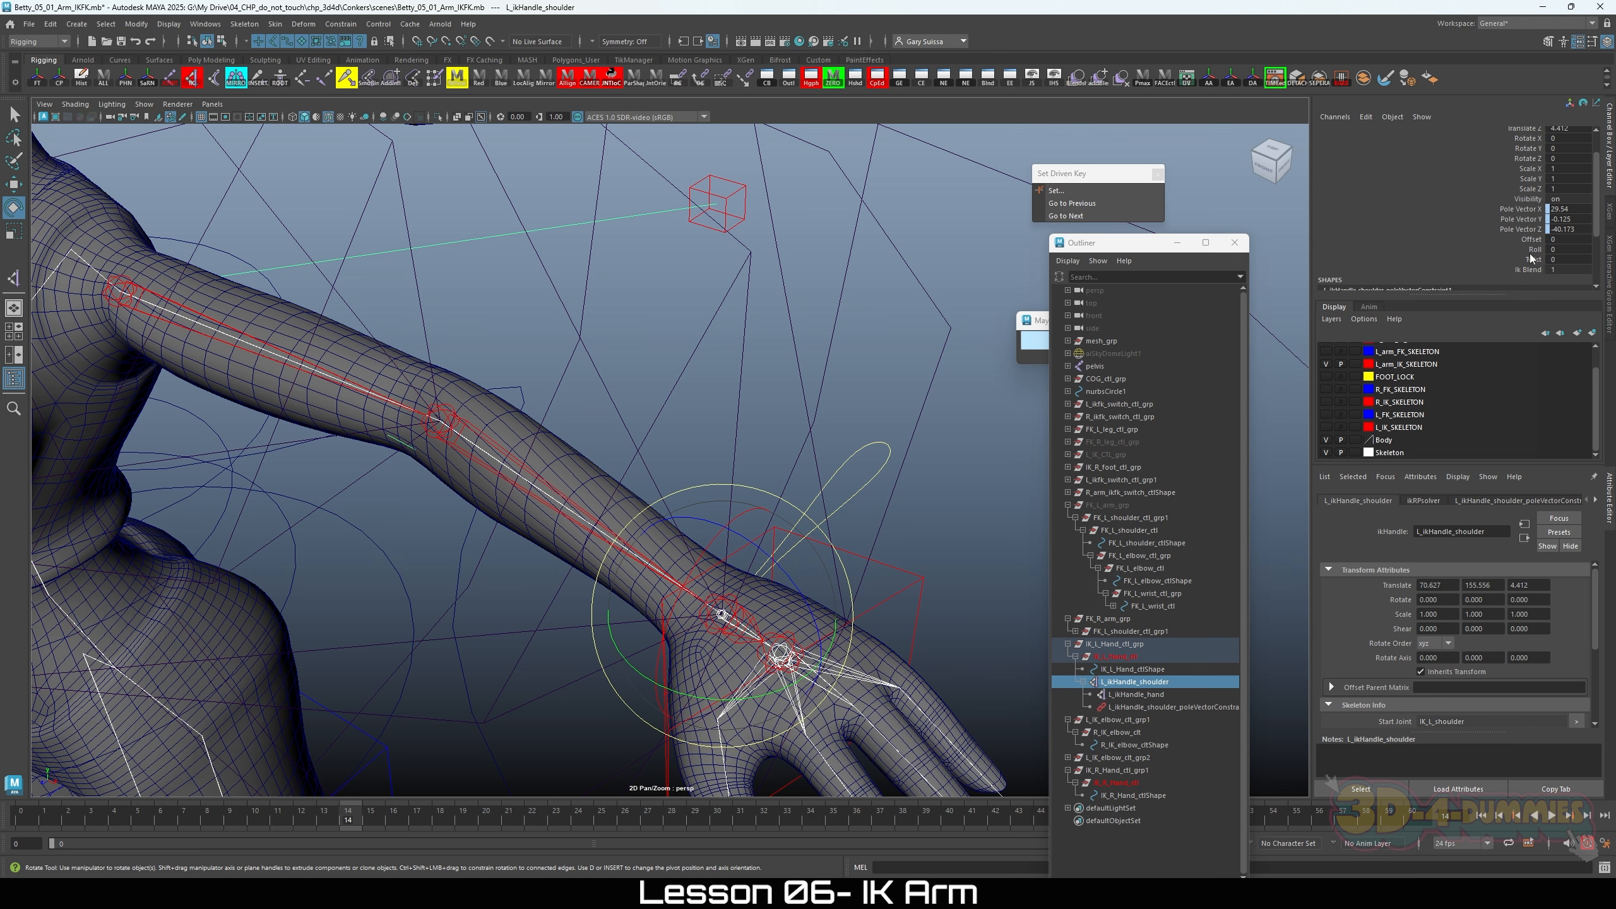
click(1534, 249)
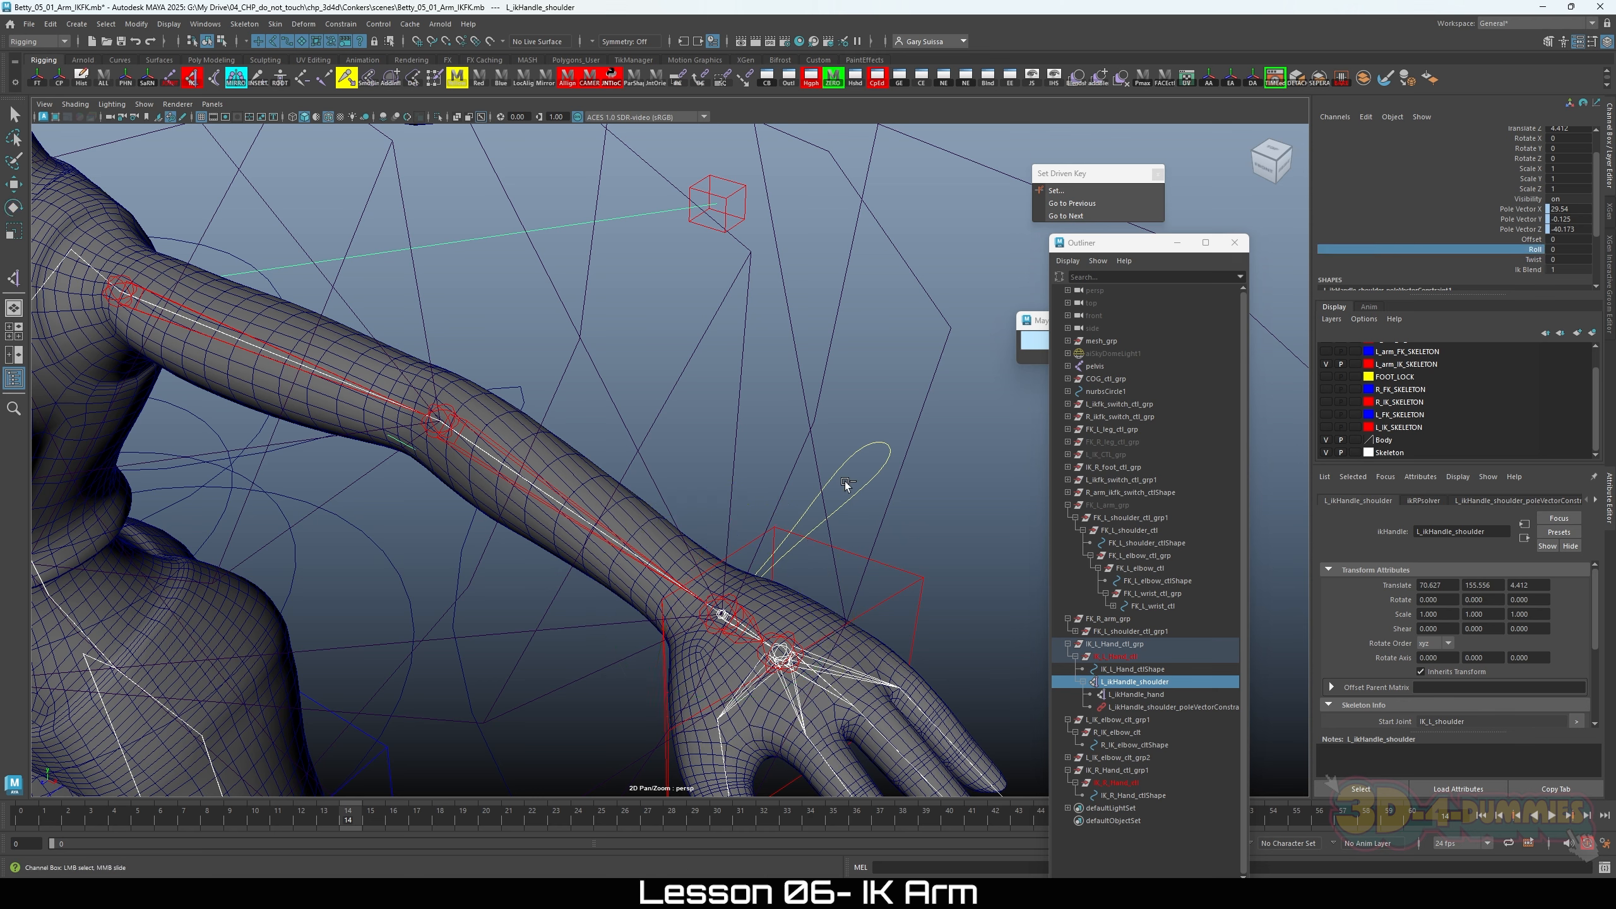
middle_drag(850, 485, 842, 481)
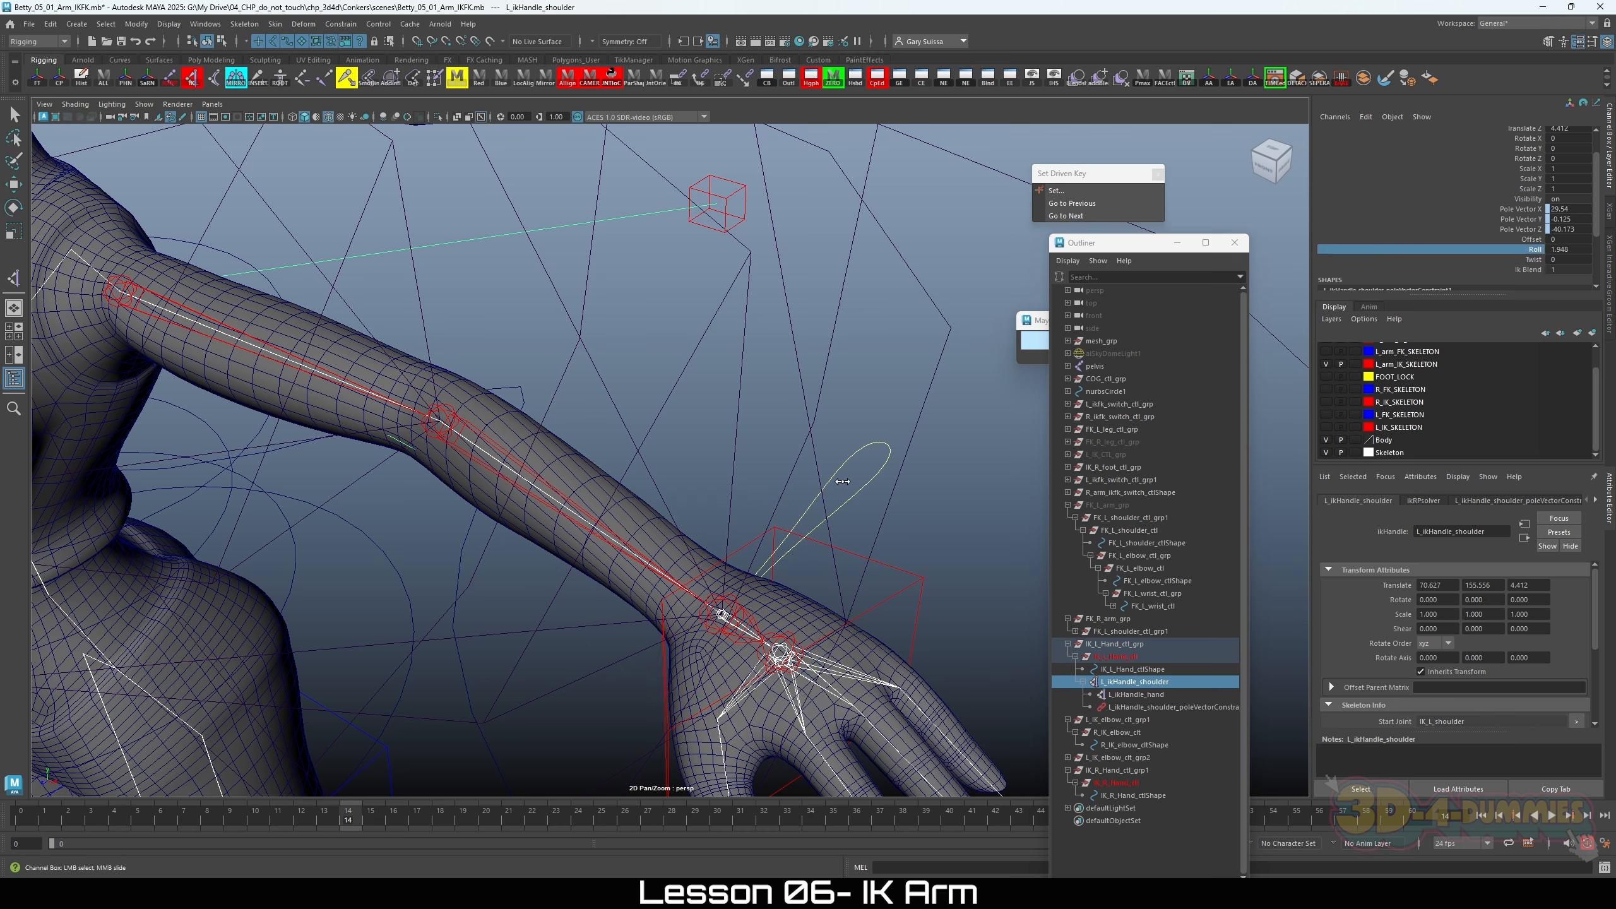
Step: Try a Twist of about 1.49 on L_ikHandle_shoulder, and undo it
click(1534, 259)
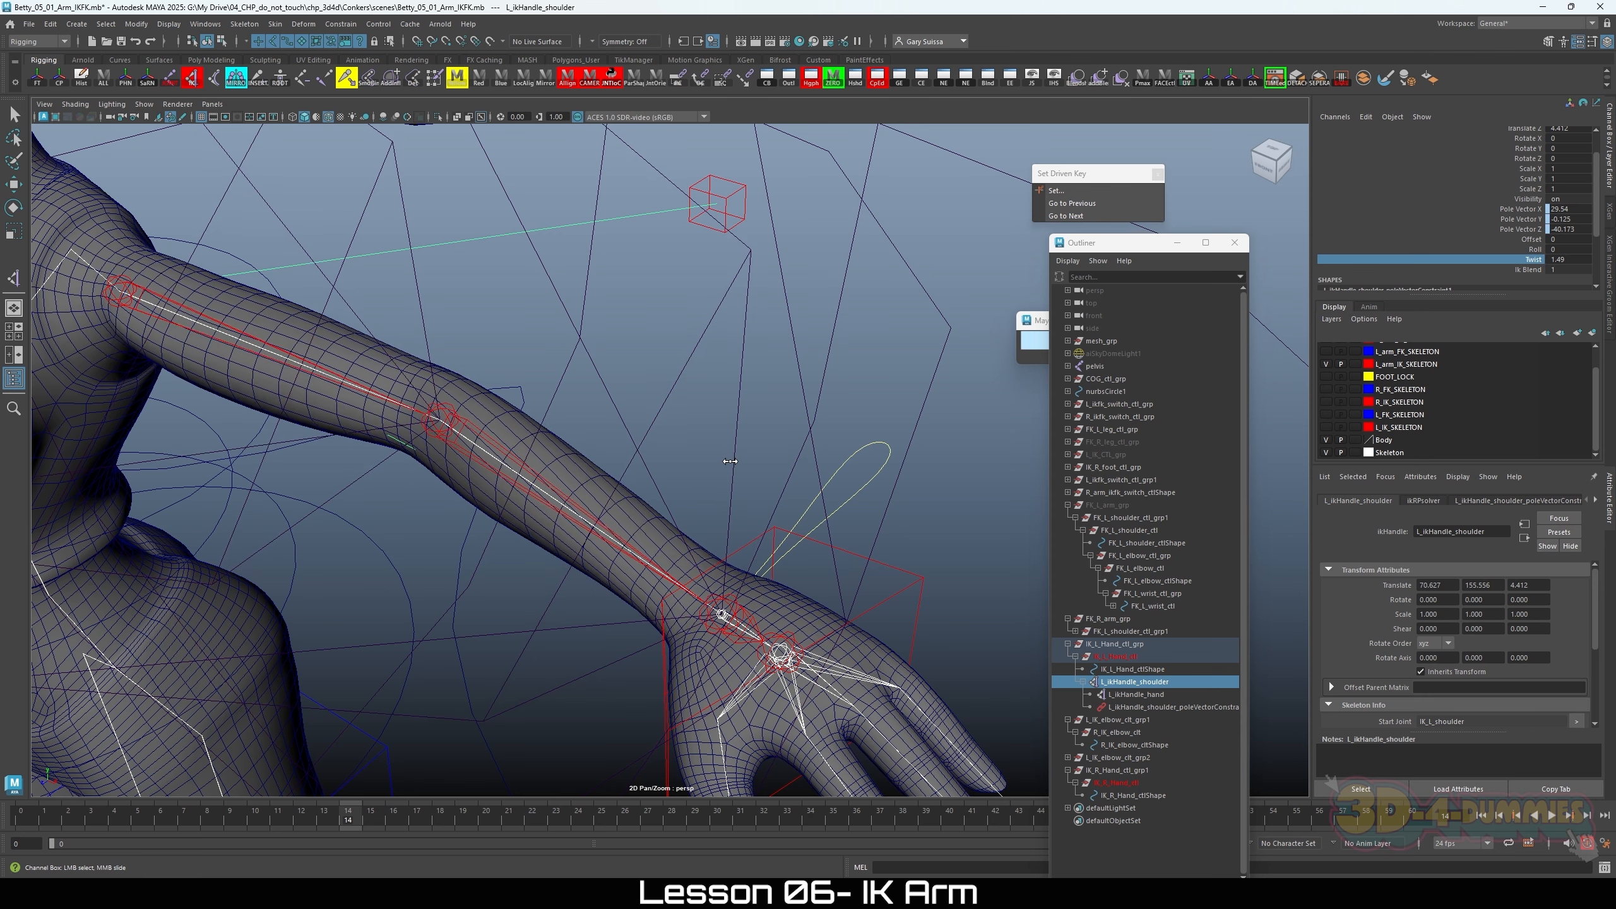
middle_drag(733, 461, 728, 461)
key(ctrl+z)
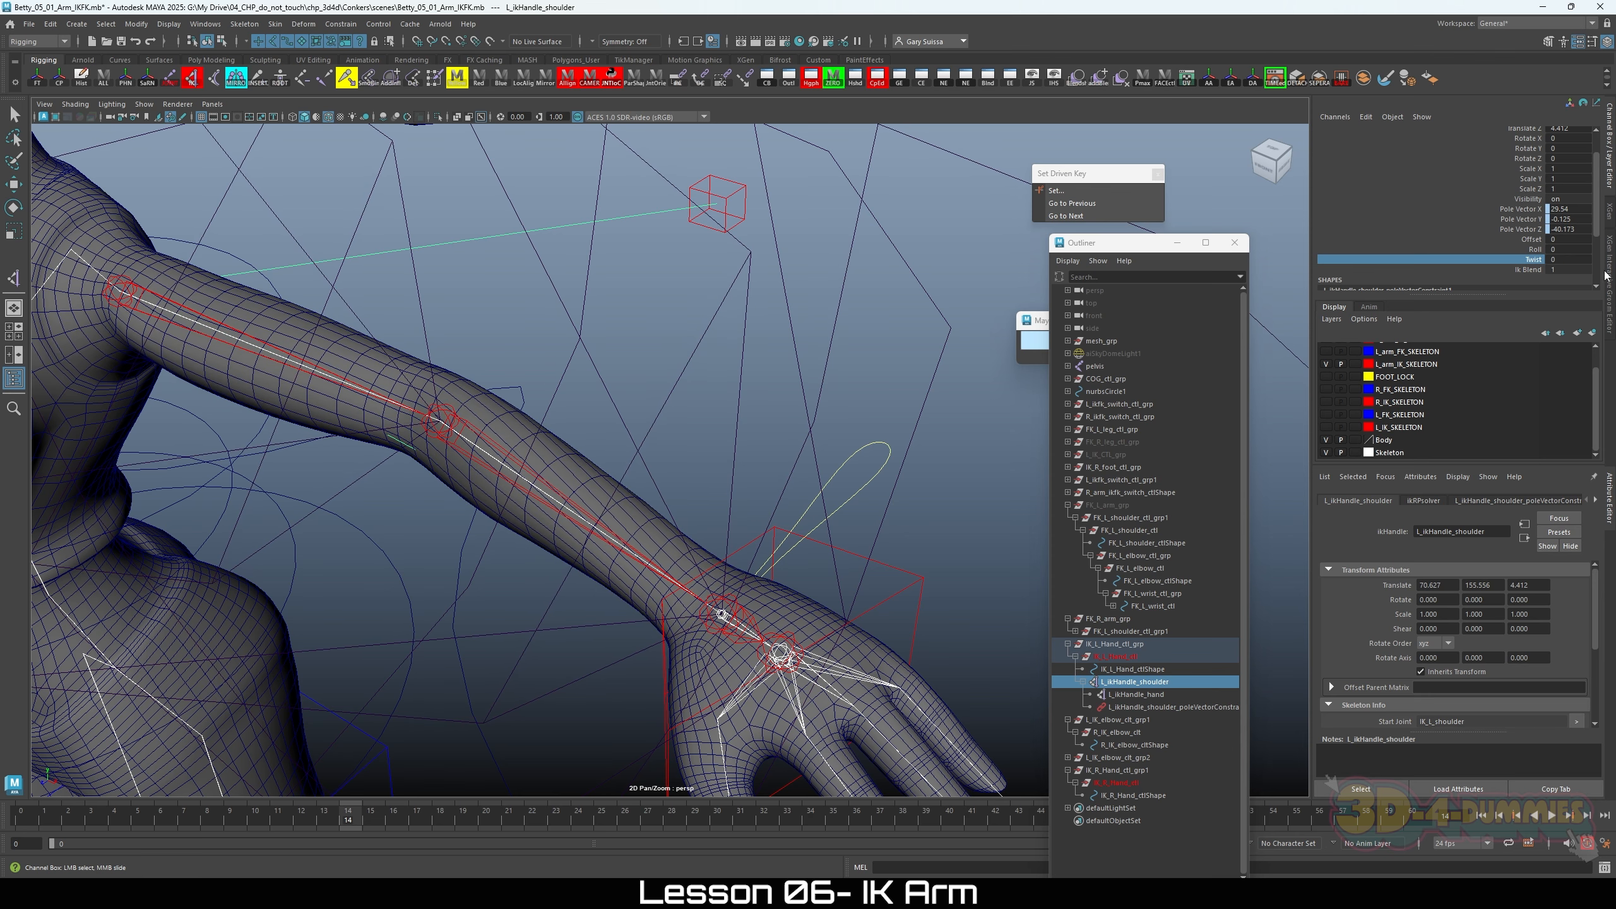
Step: Try small Offset and Twist adjustments on L_ikHandle_shoulder
click(1532, 242)
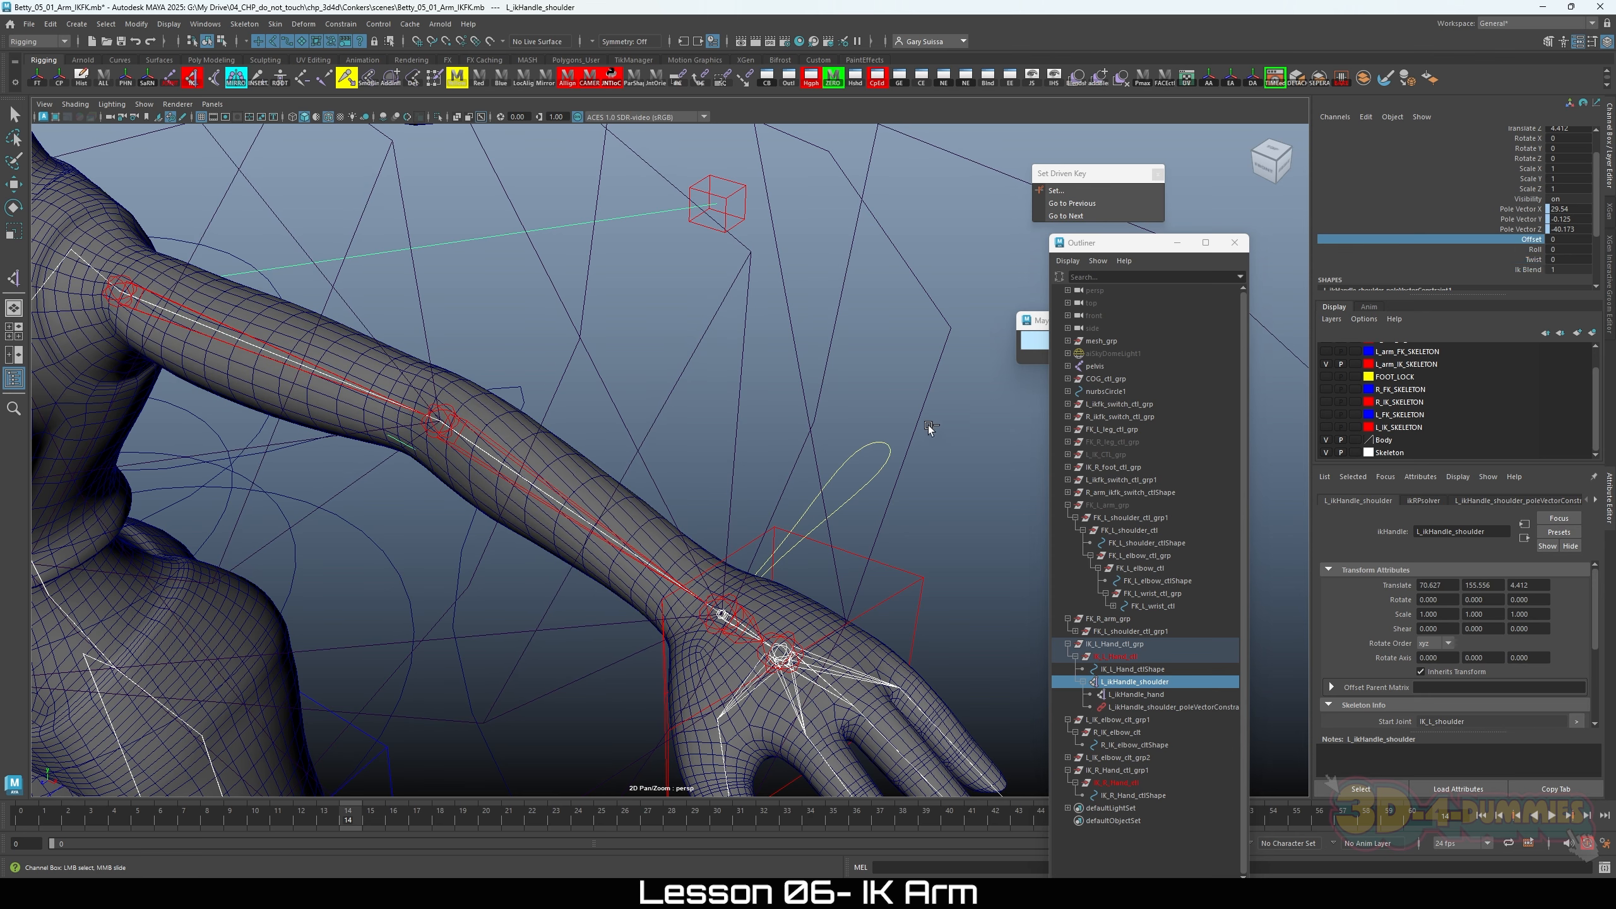
middle_drag(930, 421, 930, 420)
click(1534, 259)
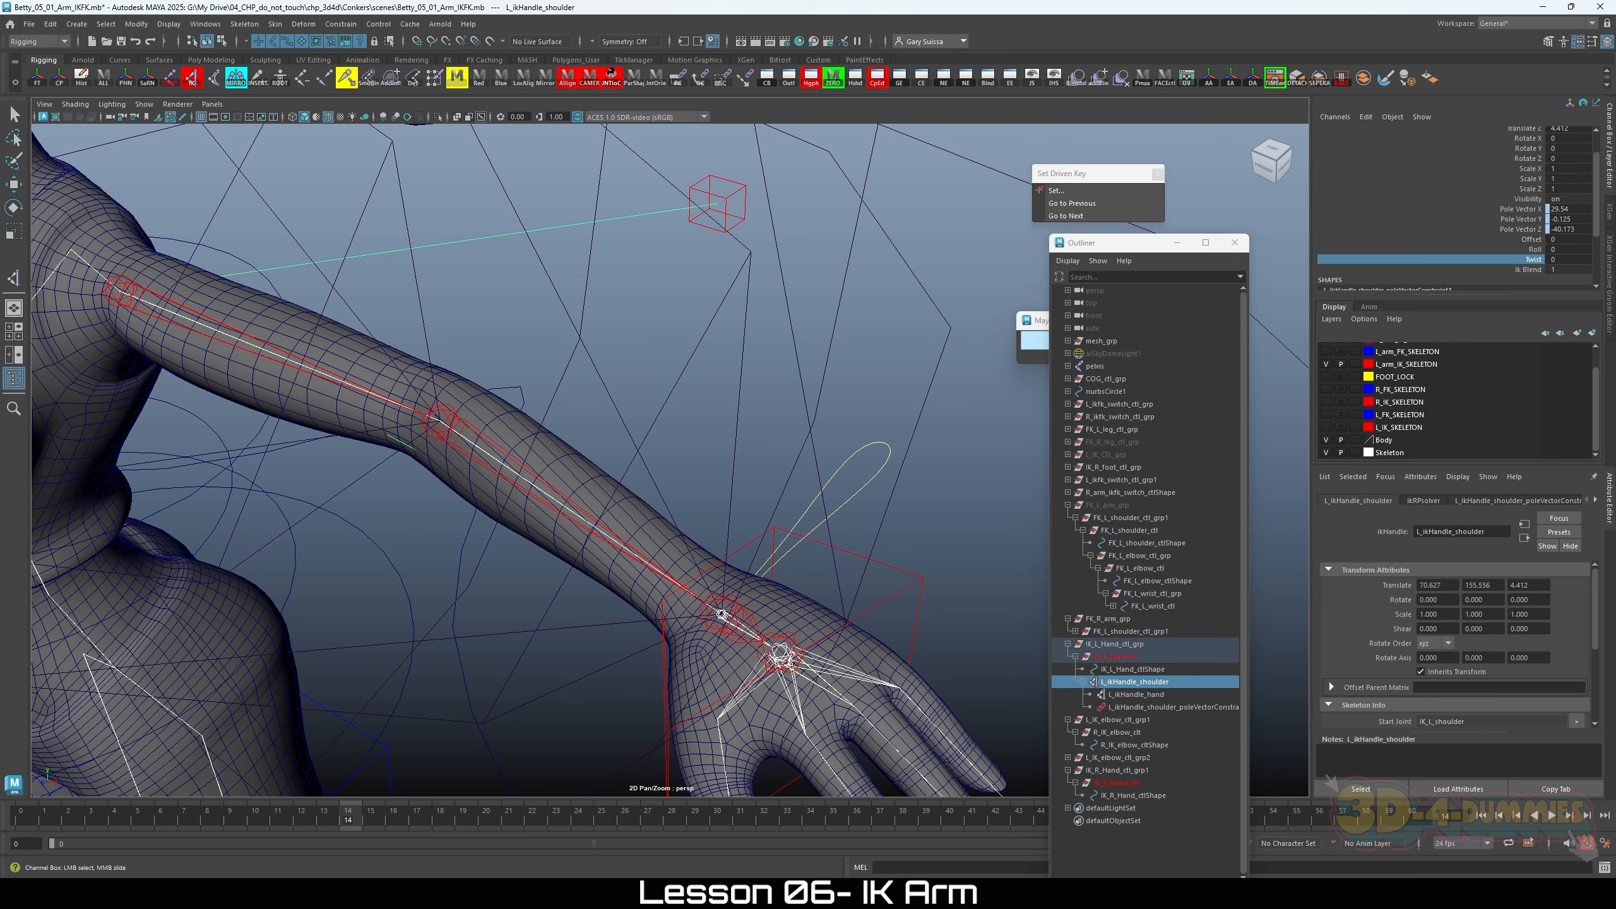
middle_drag(702, 420, 702, 423)
key(e)
Step: Select the body mesh and show its skinCluster1 Envelope to check the left arm's deformation
click(588, 465)
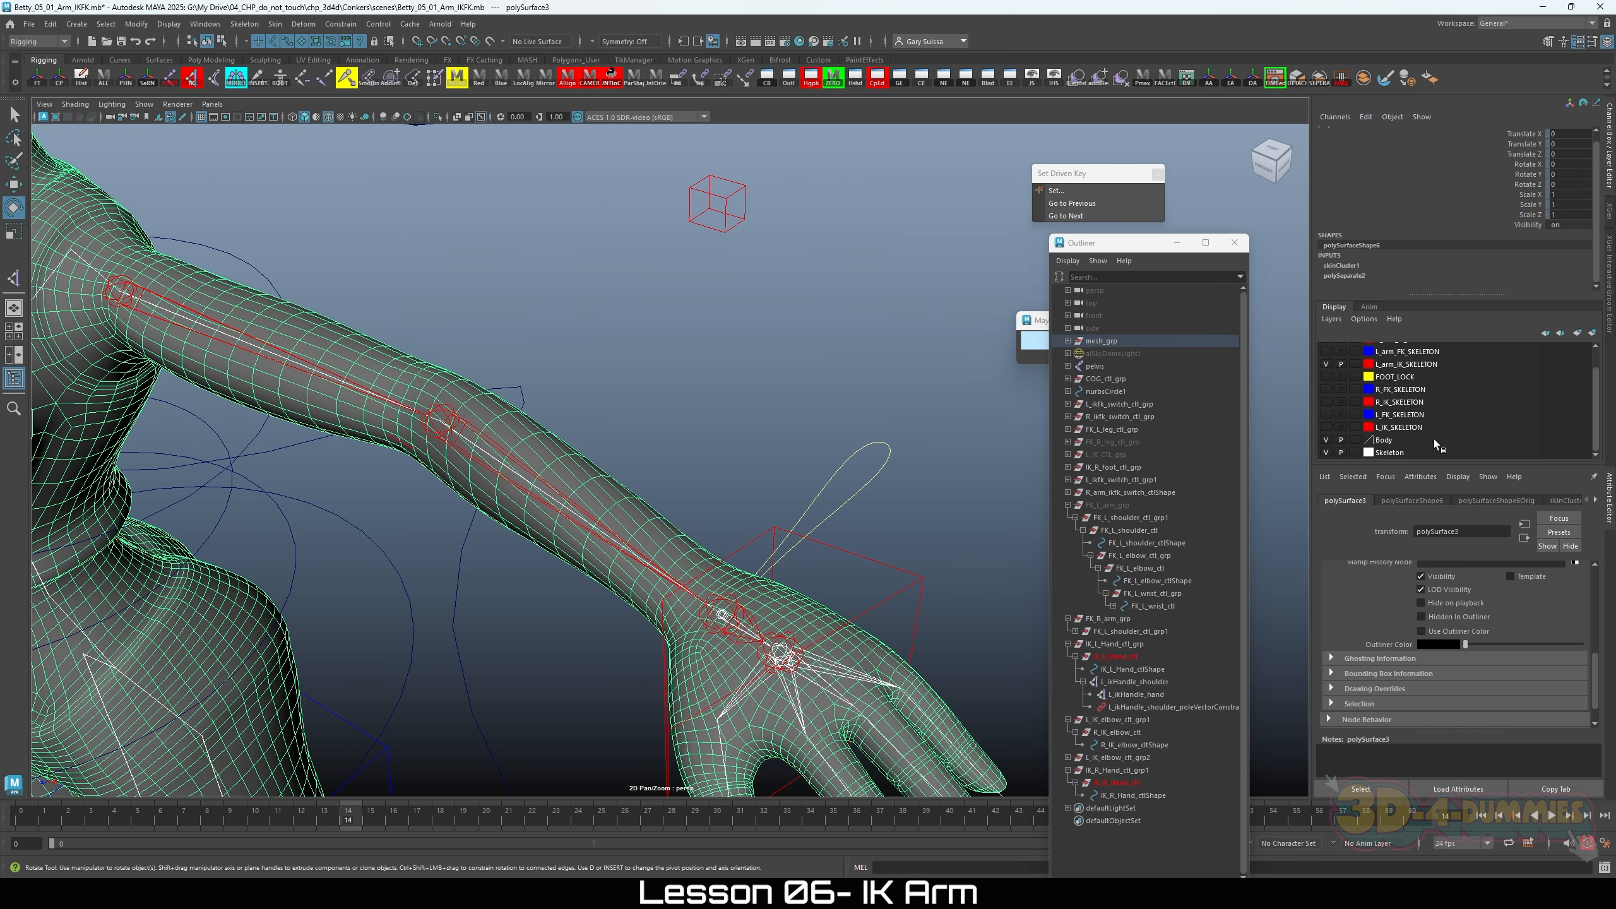
click(1355, 268)
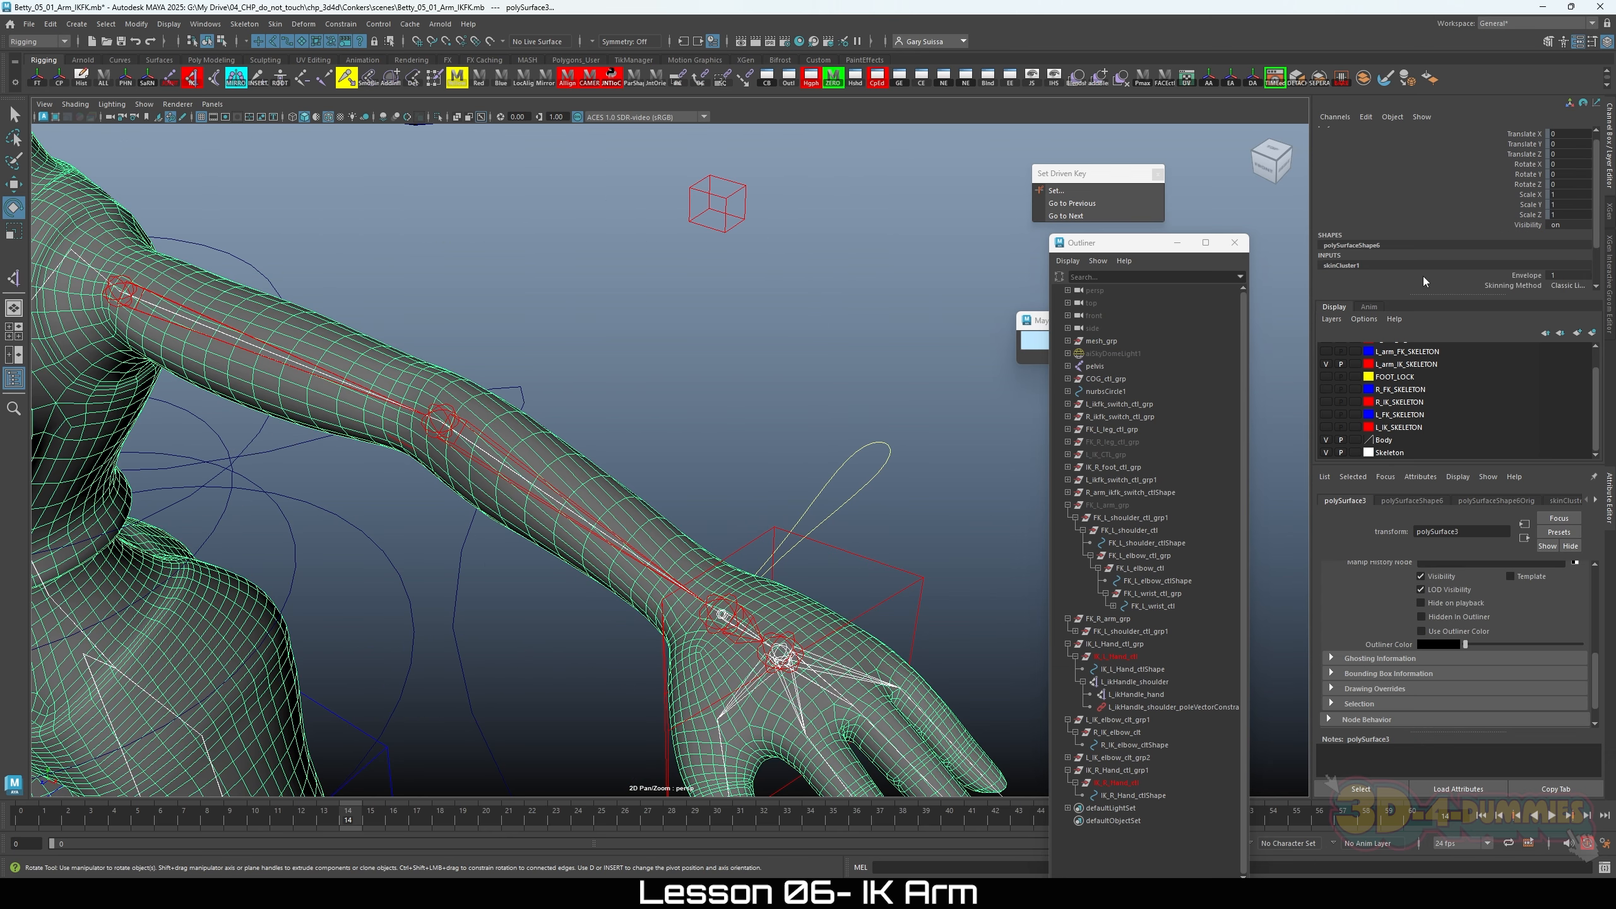
click(1586, 277)
Step: Adjust the Twist of L_ikHandle_shoulder to about -1.146
click(1126, 681)
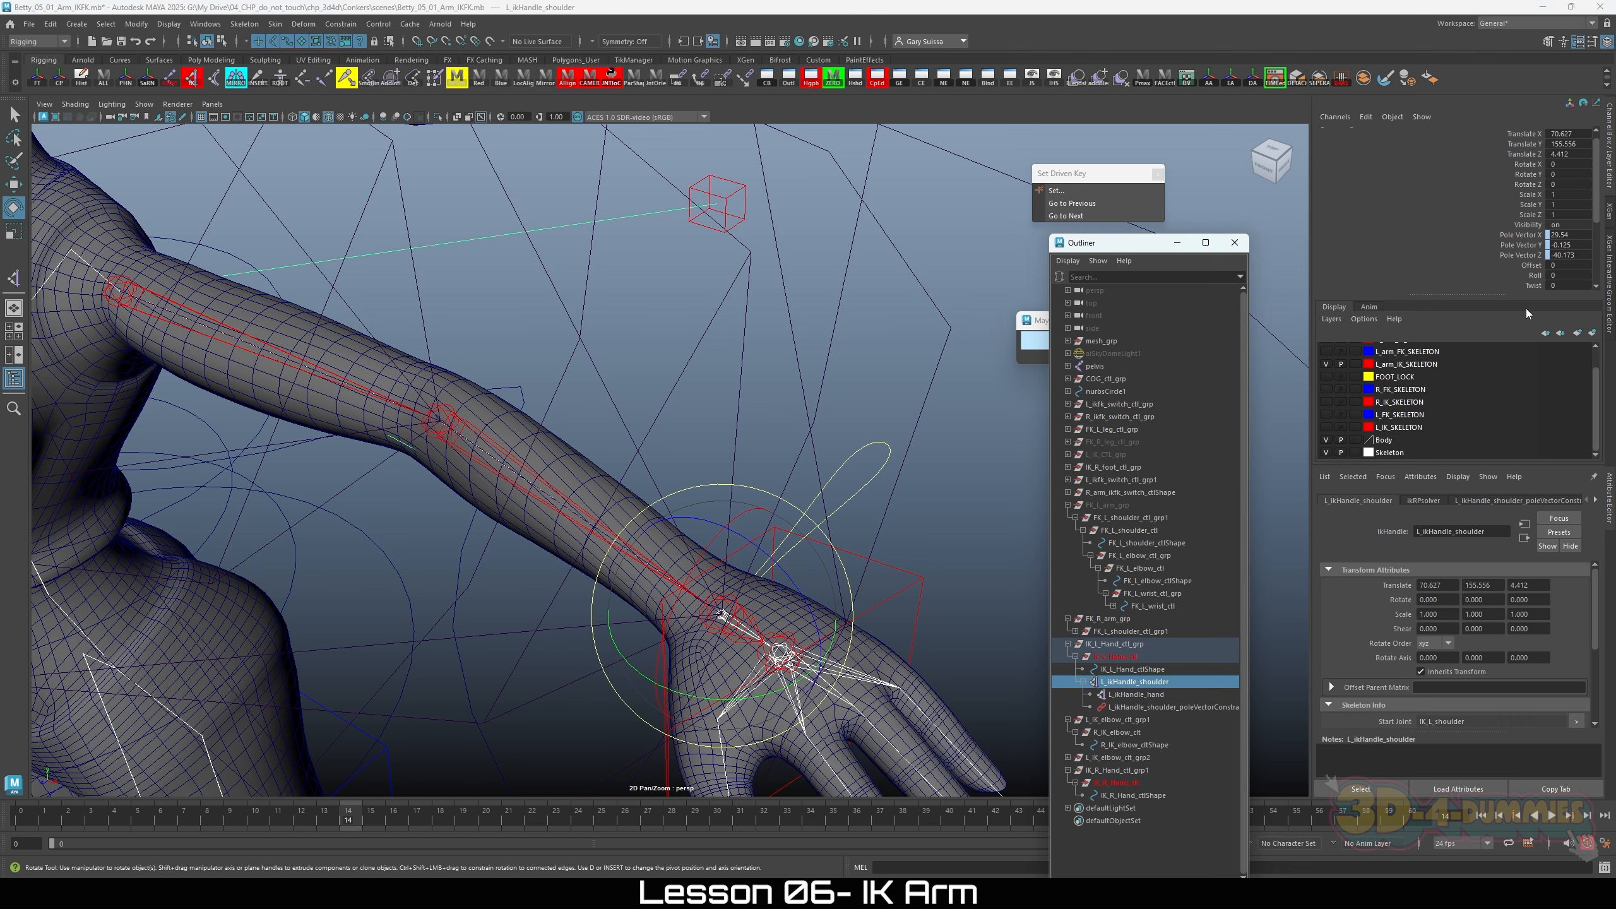
click(1533, 284)
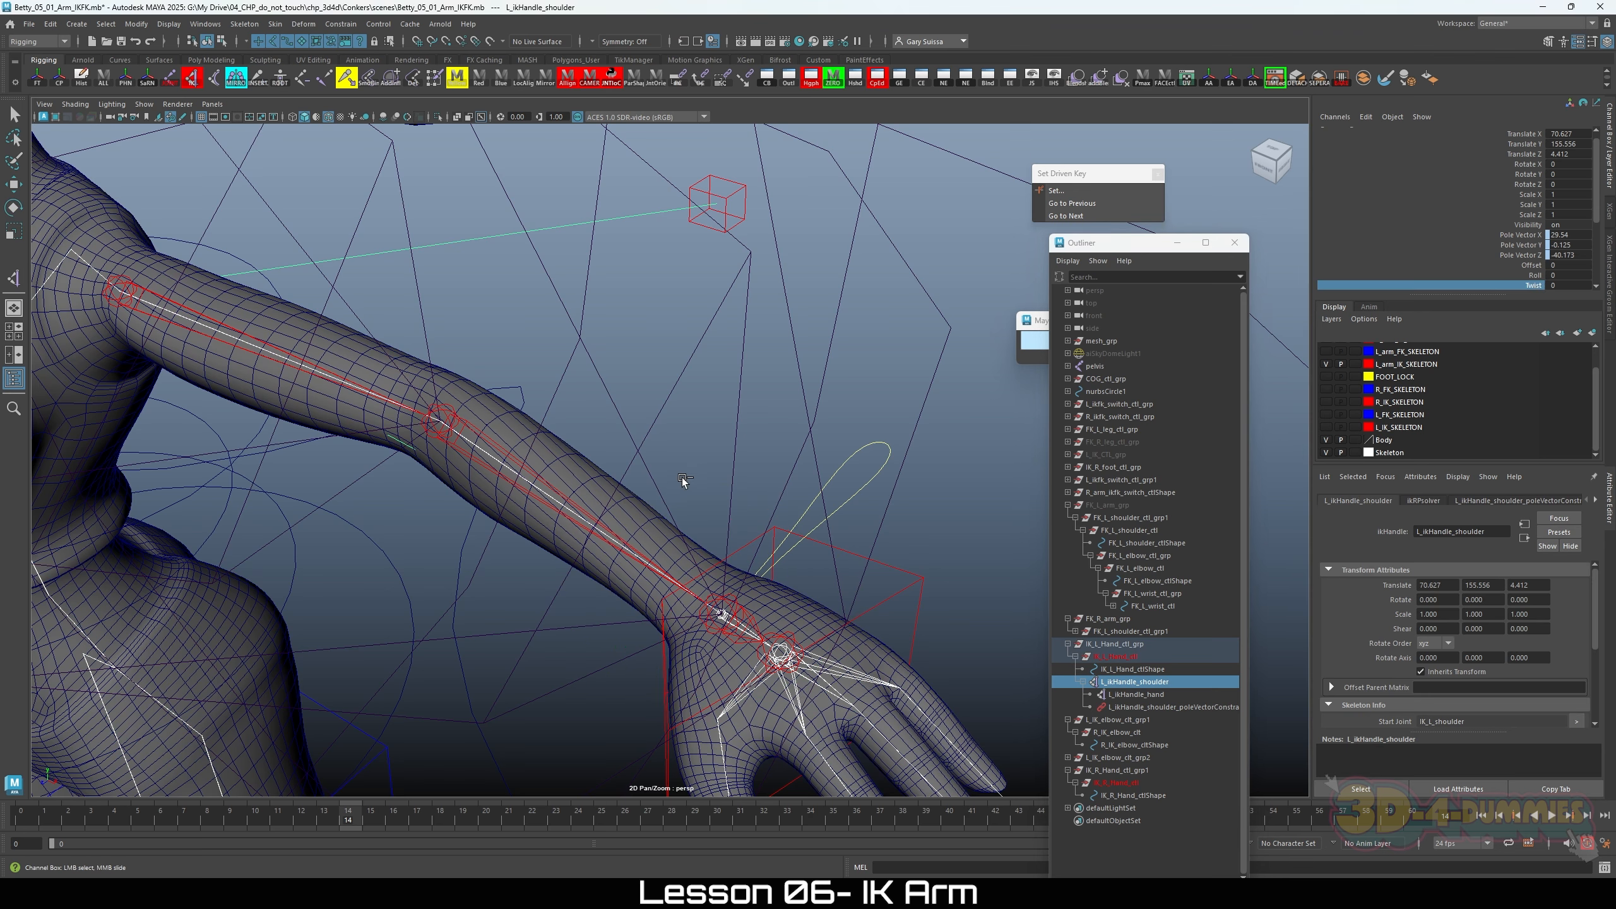
middle_drag(672, 479, 670, 479)
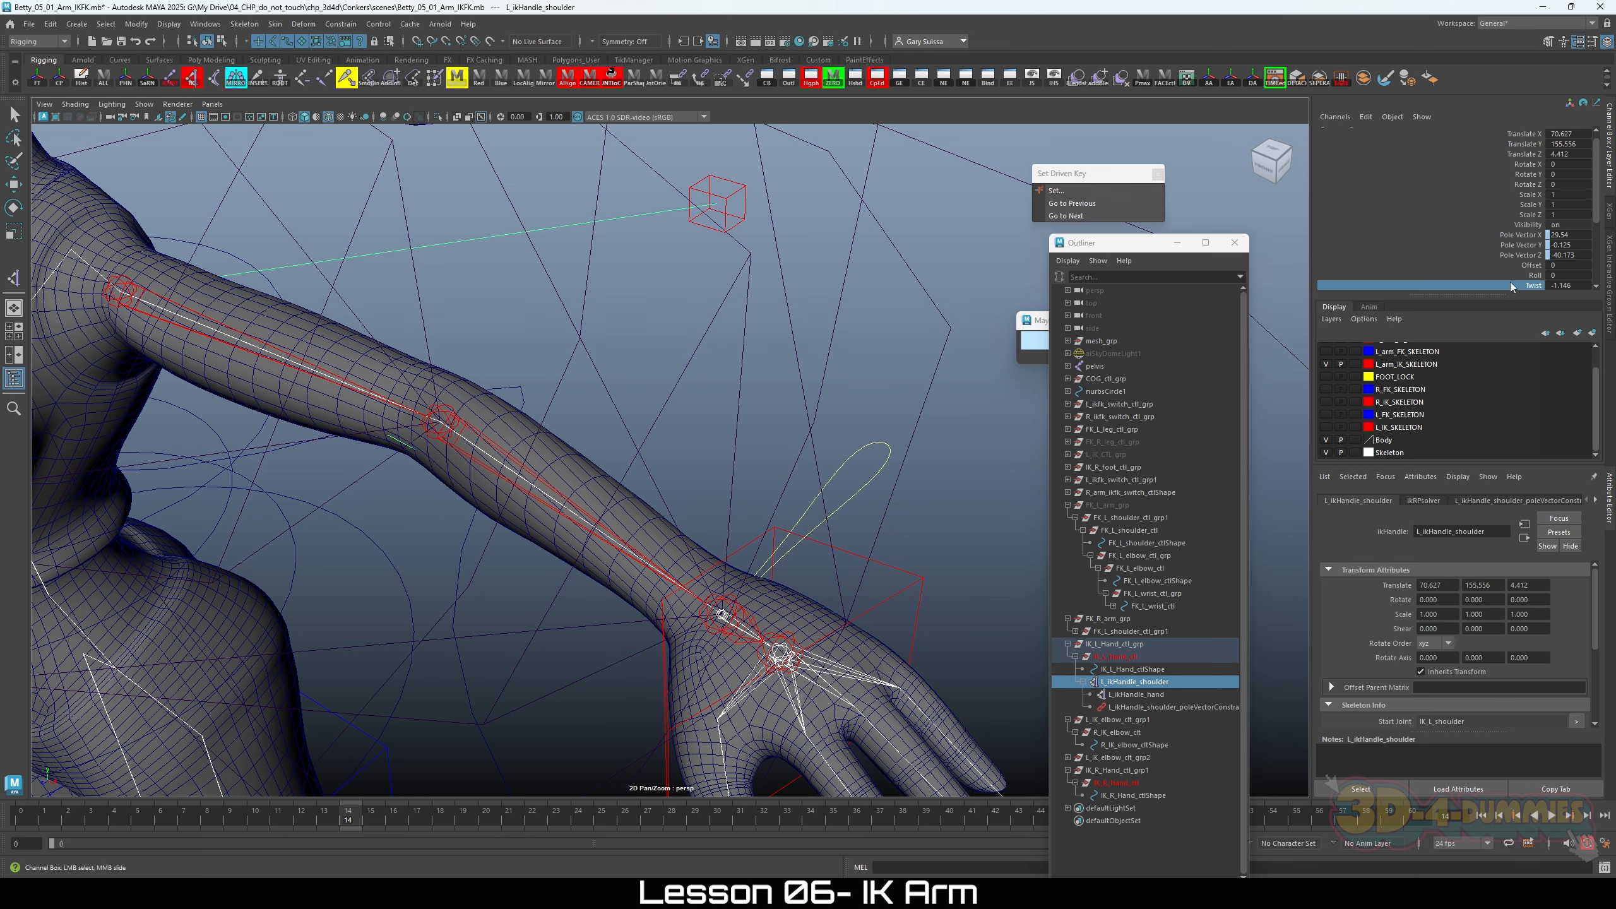
Step: Check the body mesh's skinCluster1 with the adjusted twist, and reselect L_ikHandle_shoulder
click(788, 601)
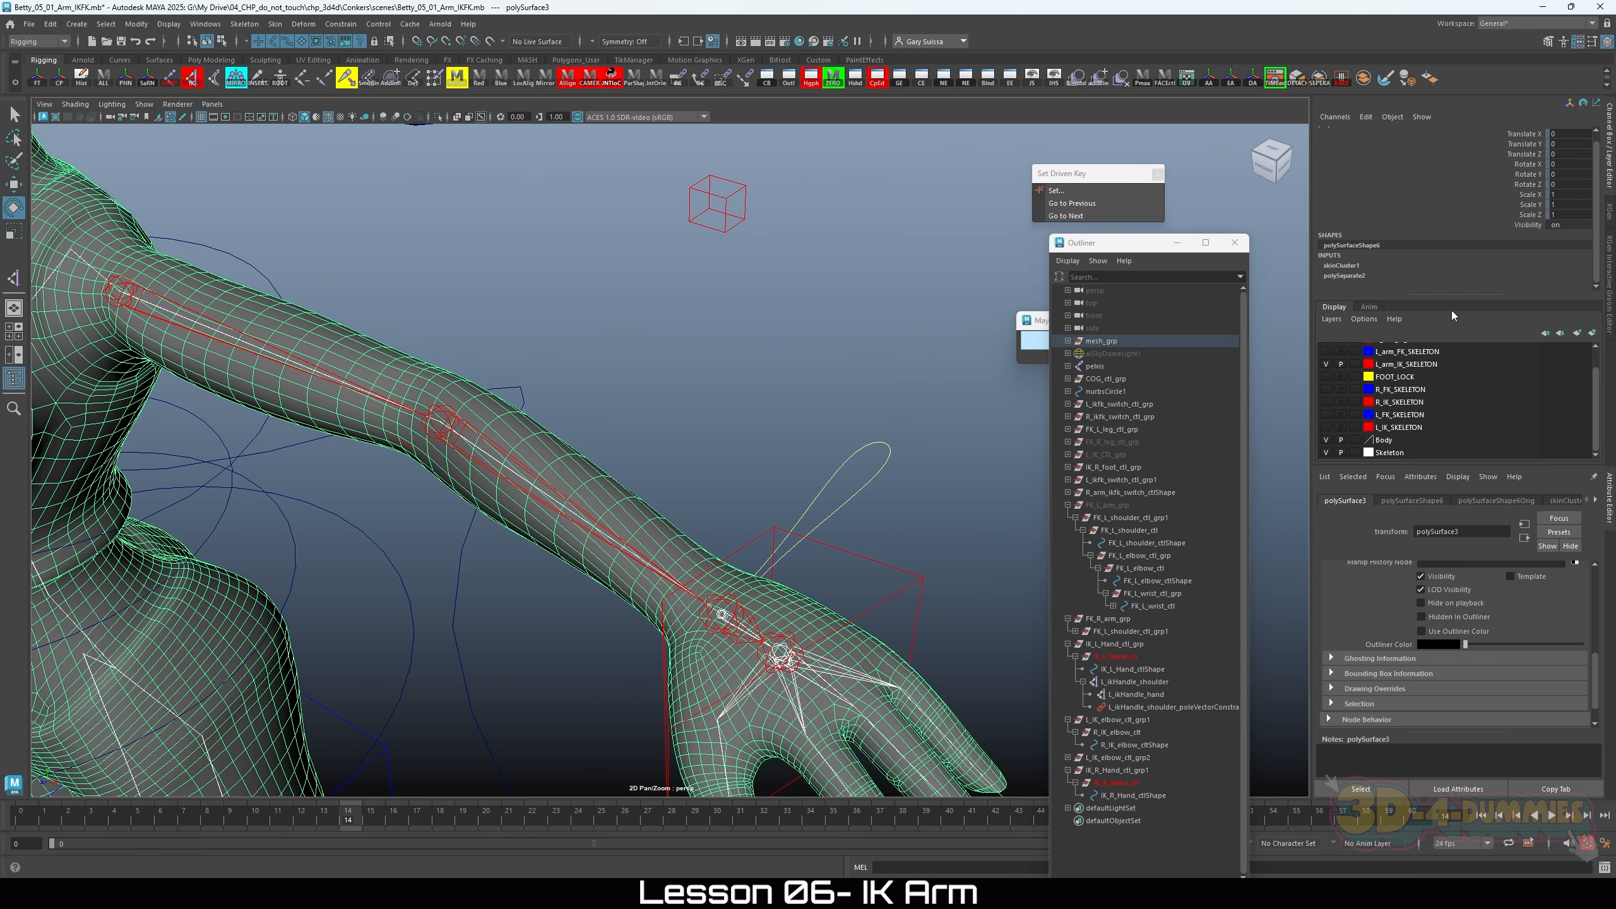
click(1379, 264)
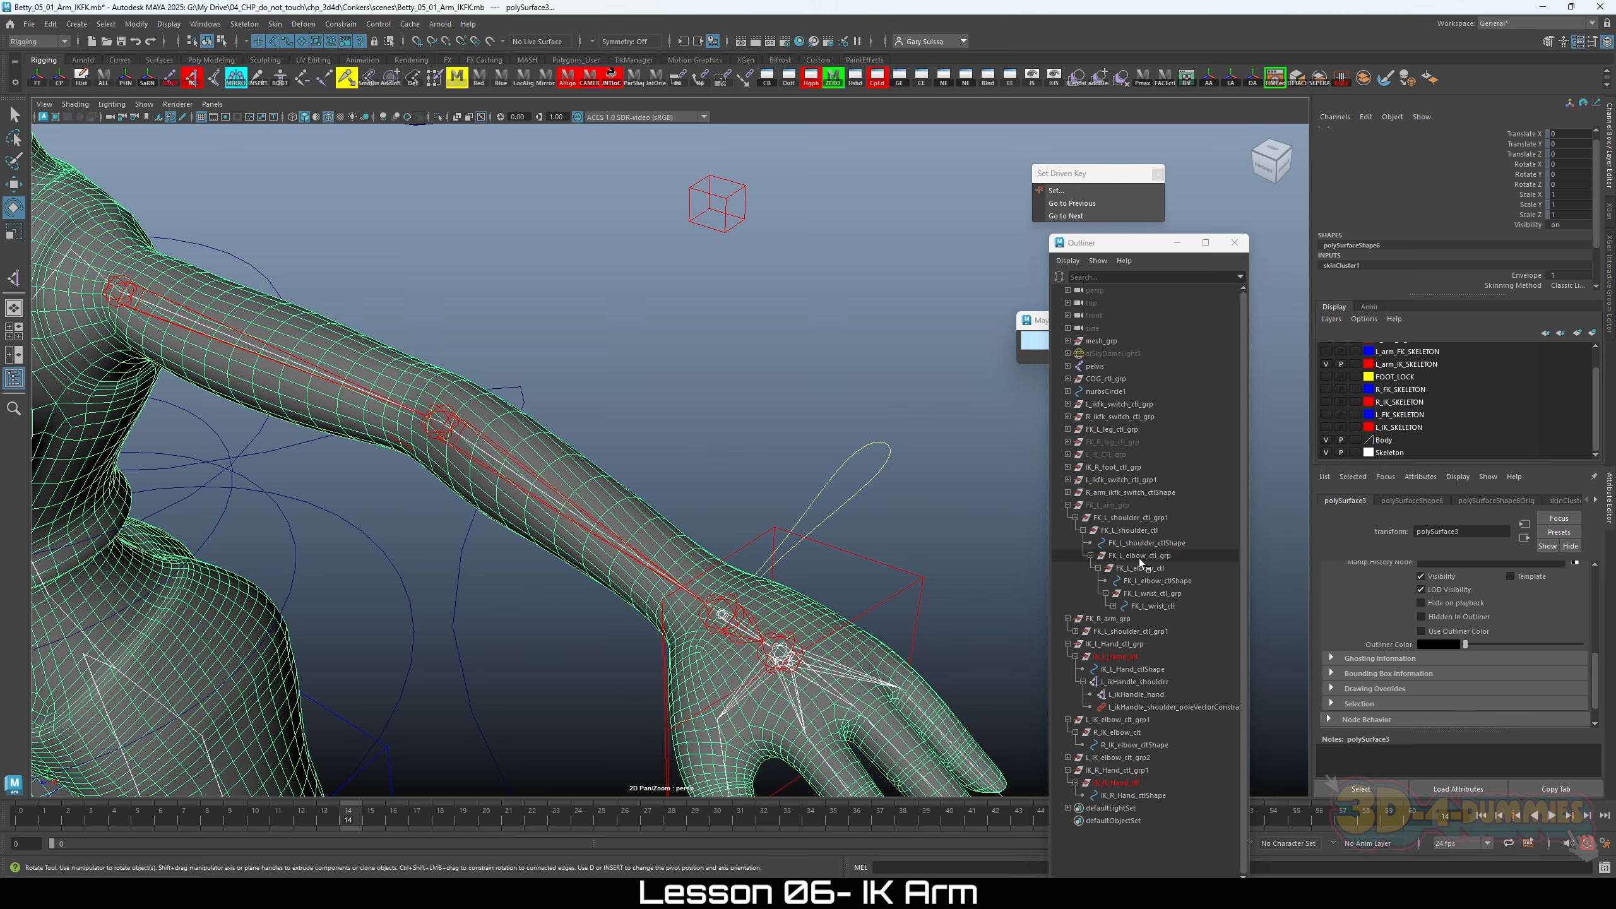
click(1139, 684)
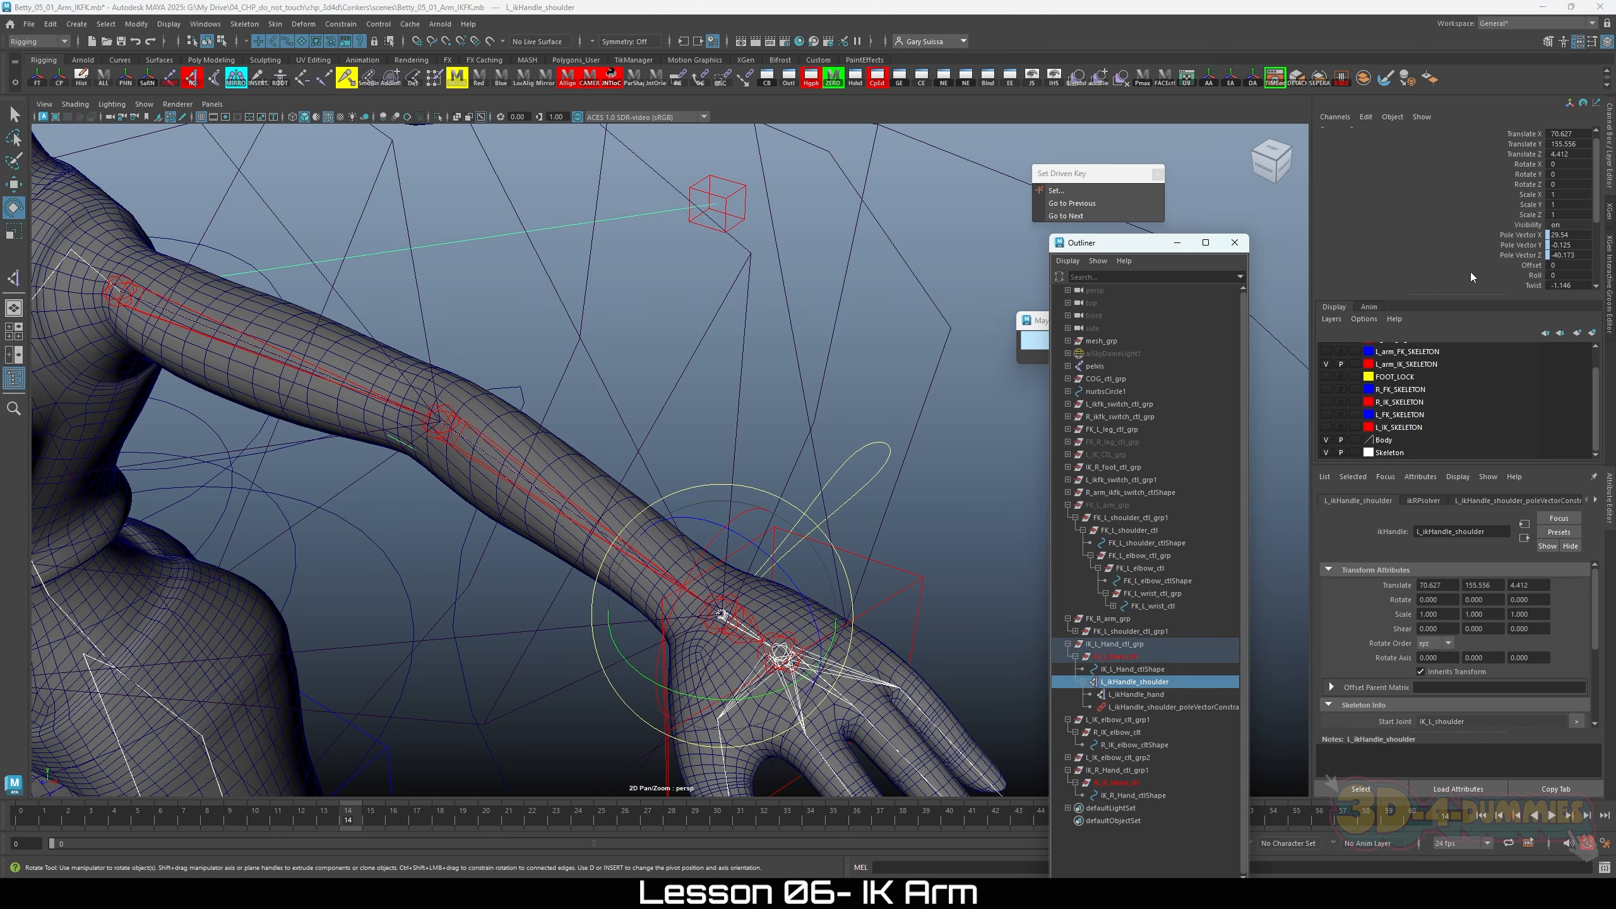
Step: Adjust the Twist of L_ikHandle_shoulder to about -2.063 and check the arm by returning the body mesh's skinCluster1 Envelope from 0 to 1
click(1532, 284)
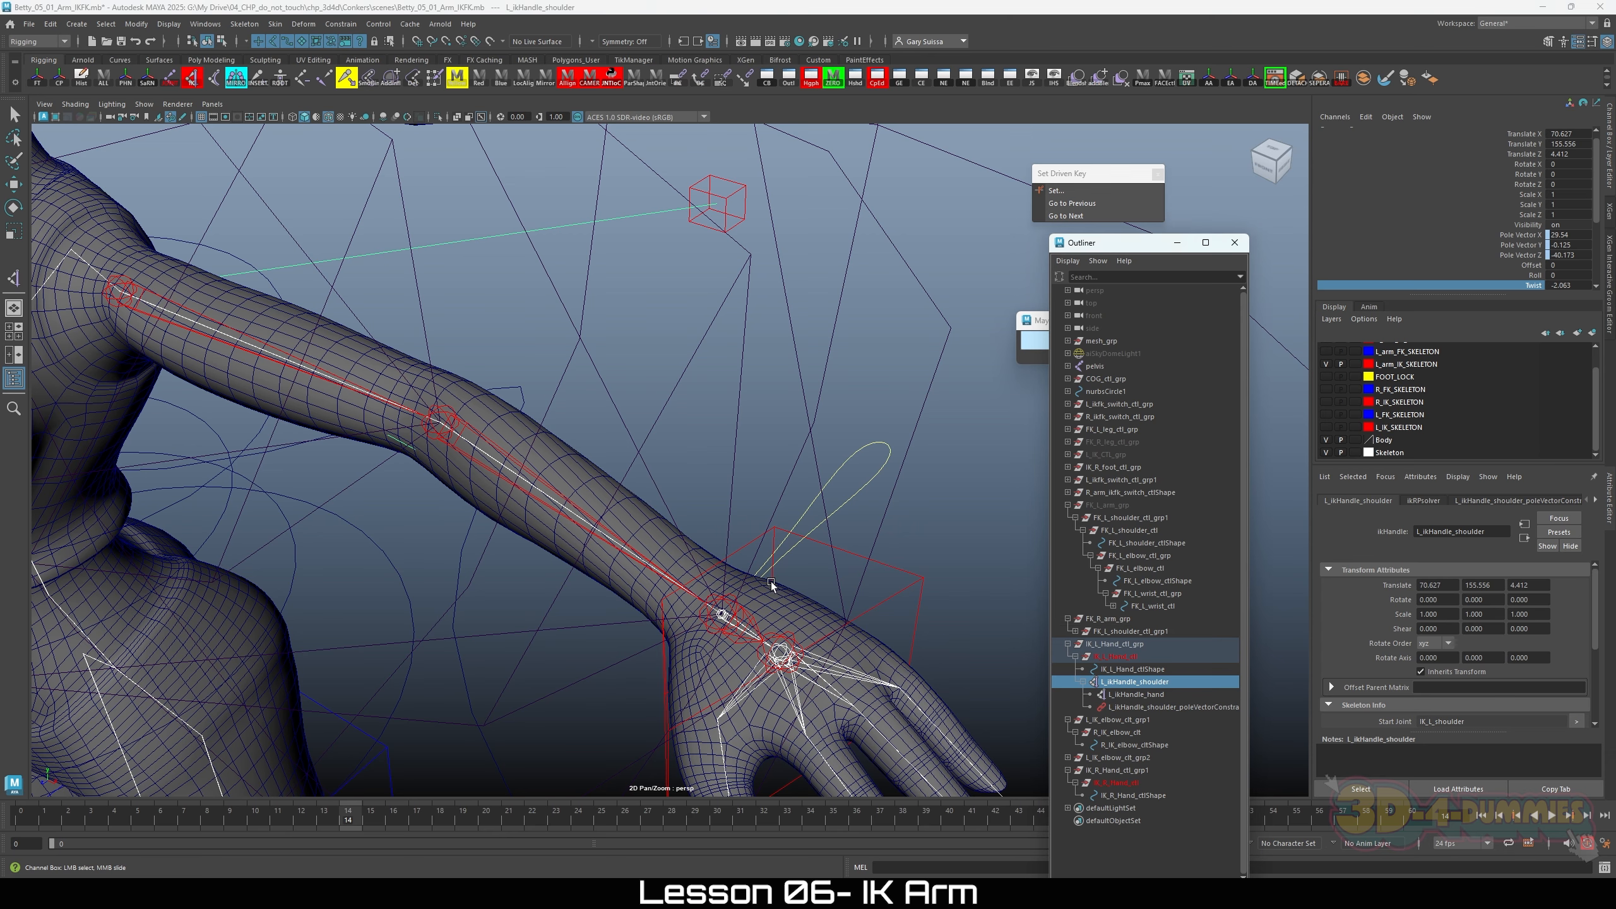
click(641, 511)
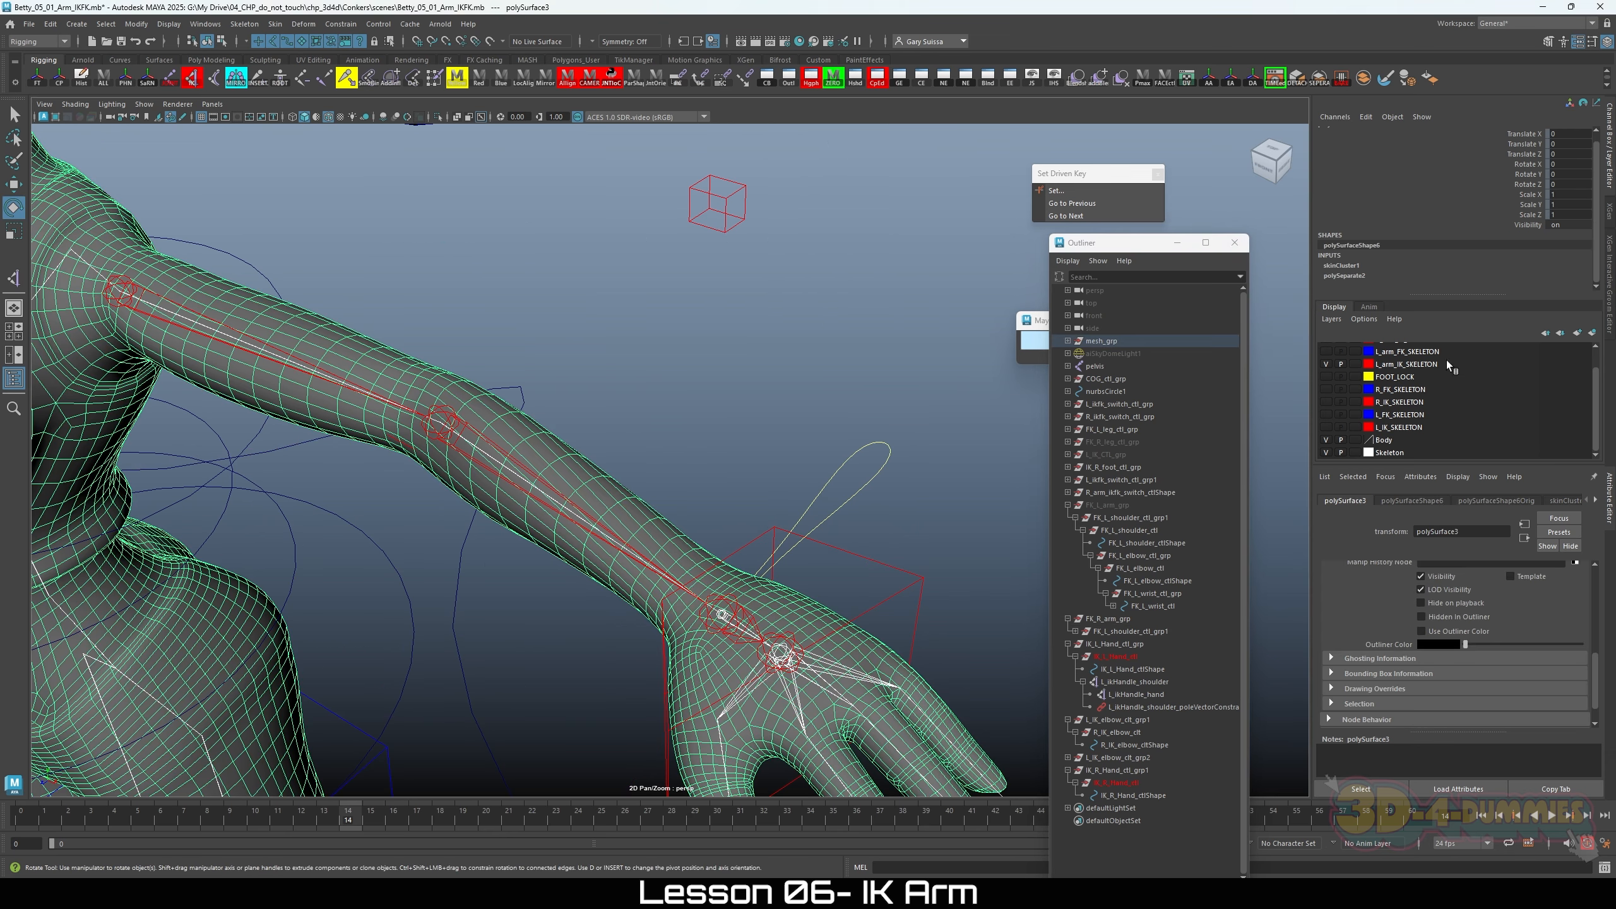
click(1335, 265)
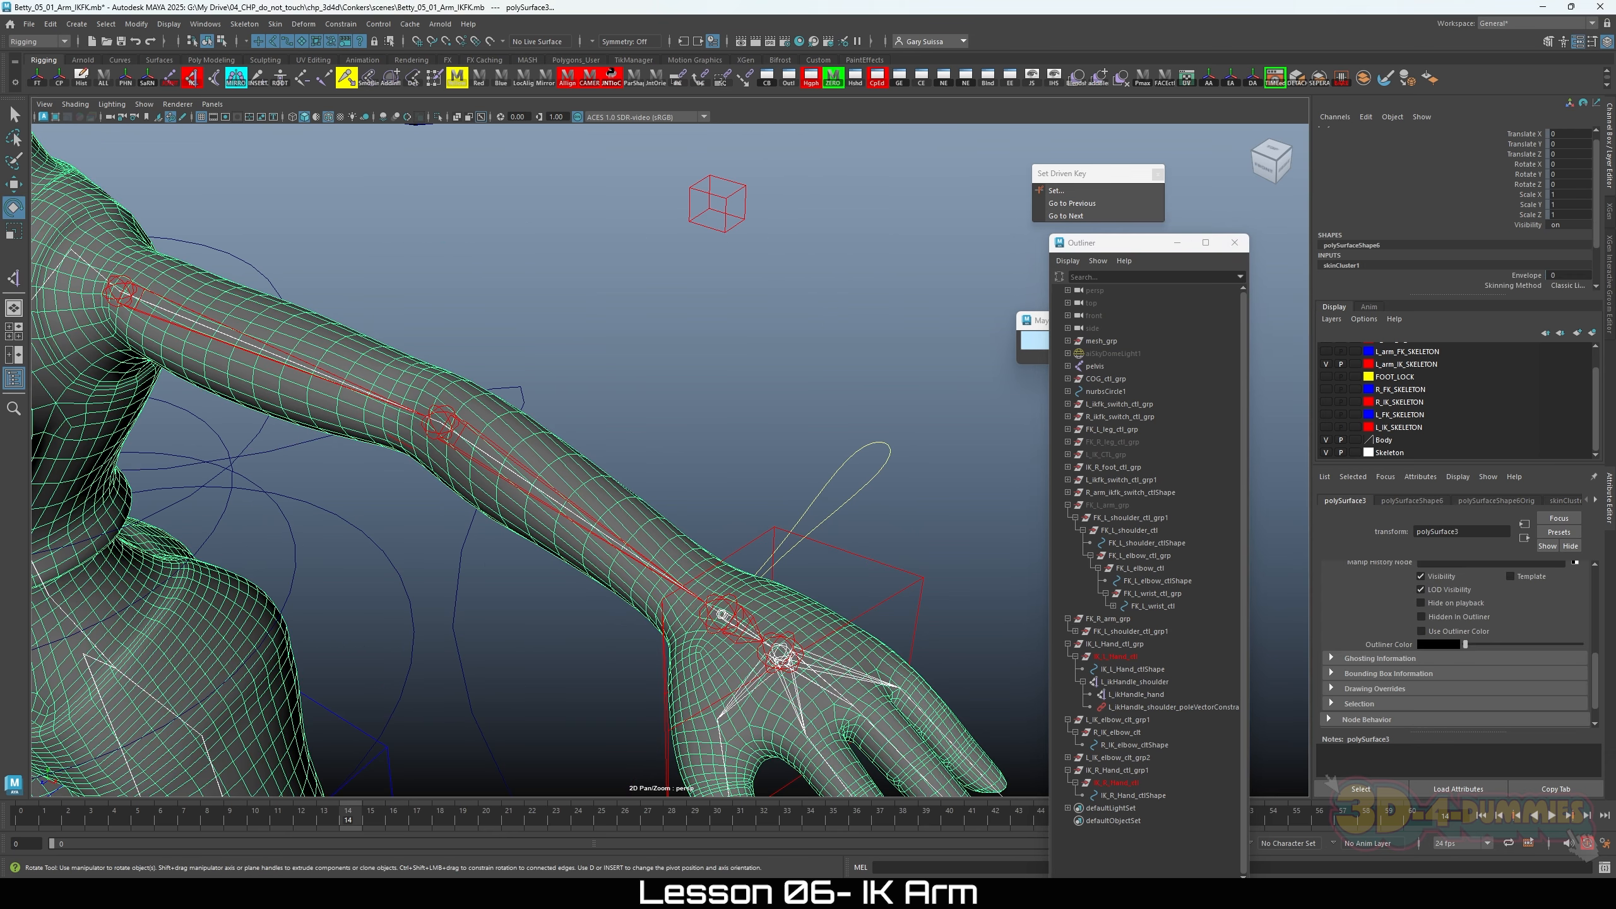
drag(1548, 276, 1592, 275)
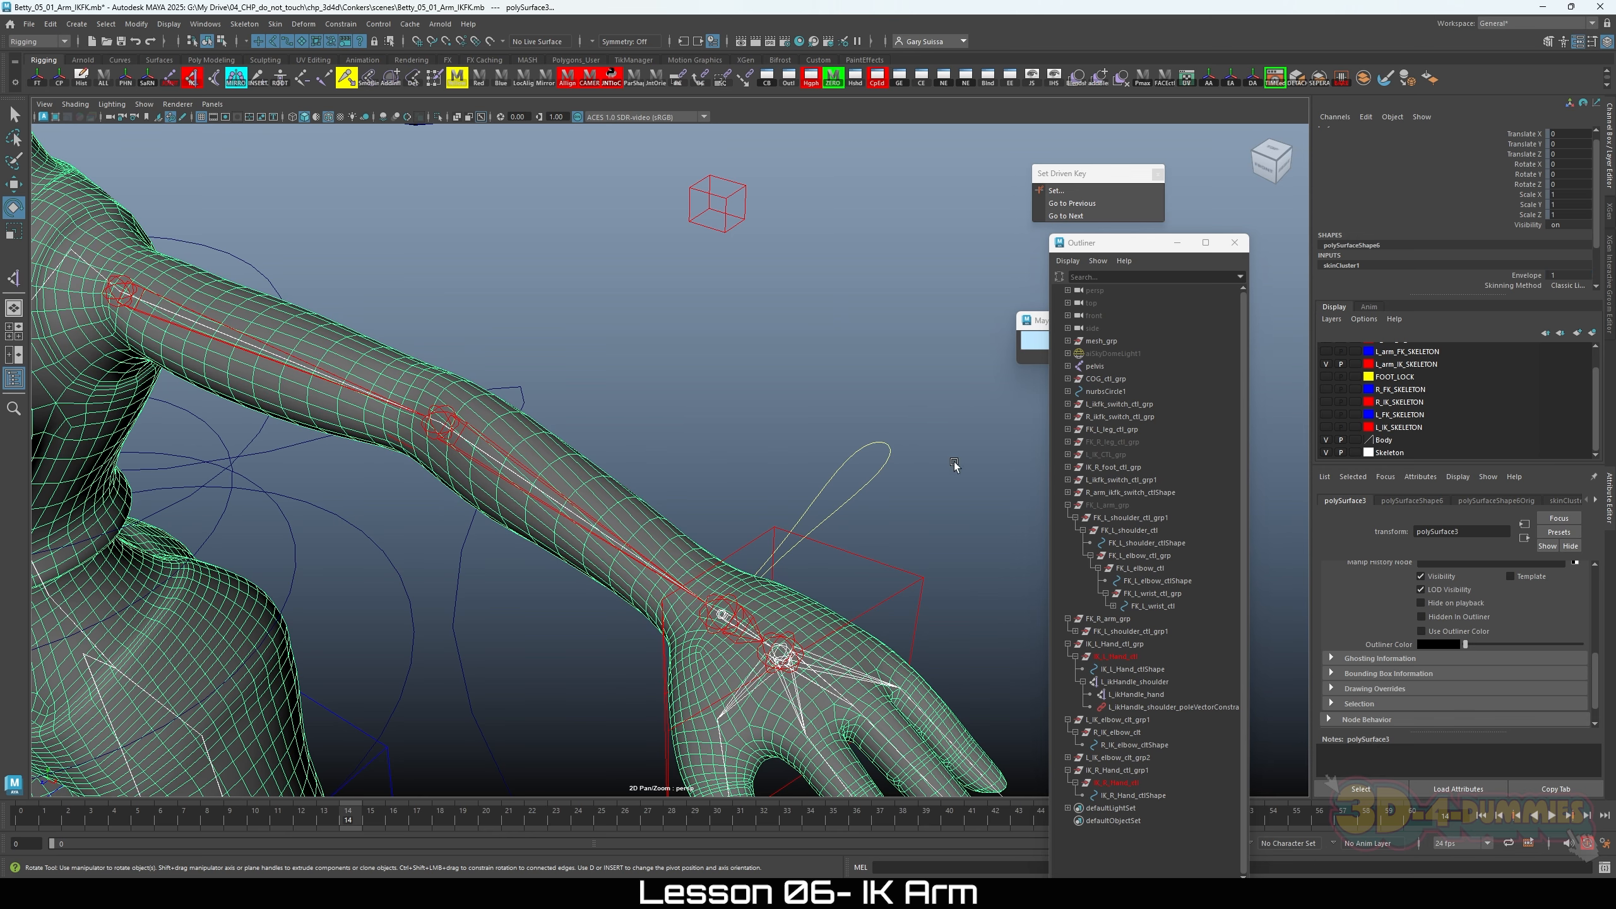
Step: Reselect L_ikHandle_shoulder and adjust its Twist to about 0.344
click(1129, 682)
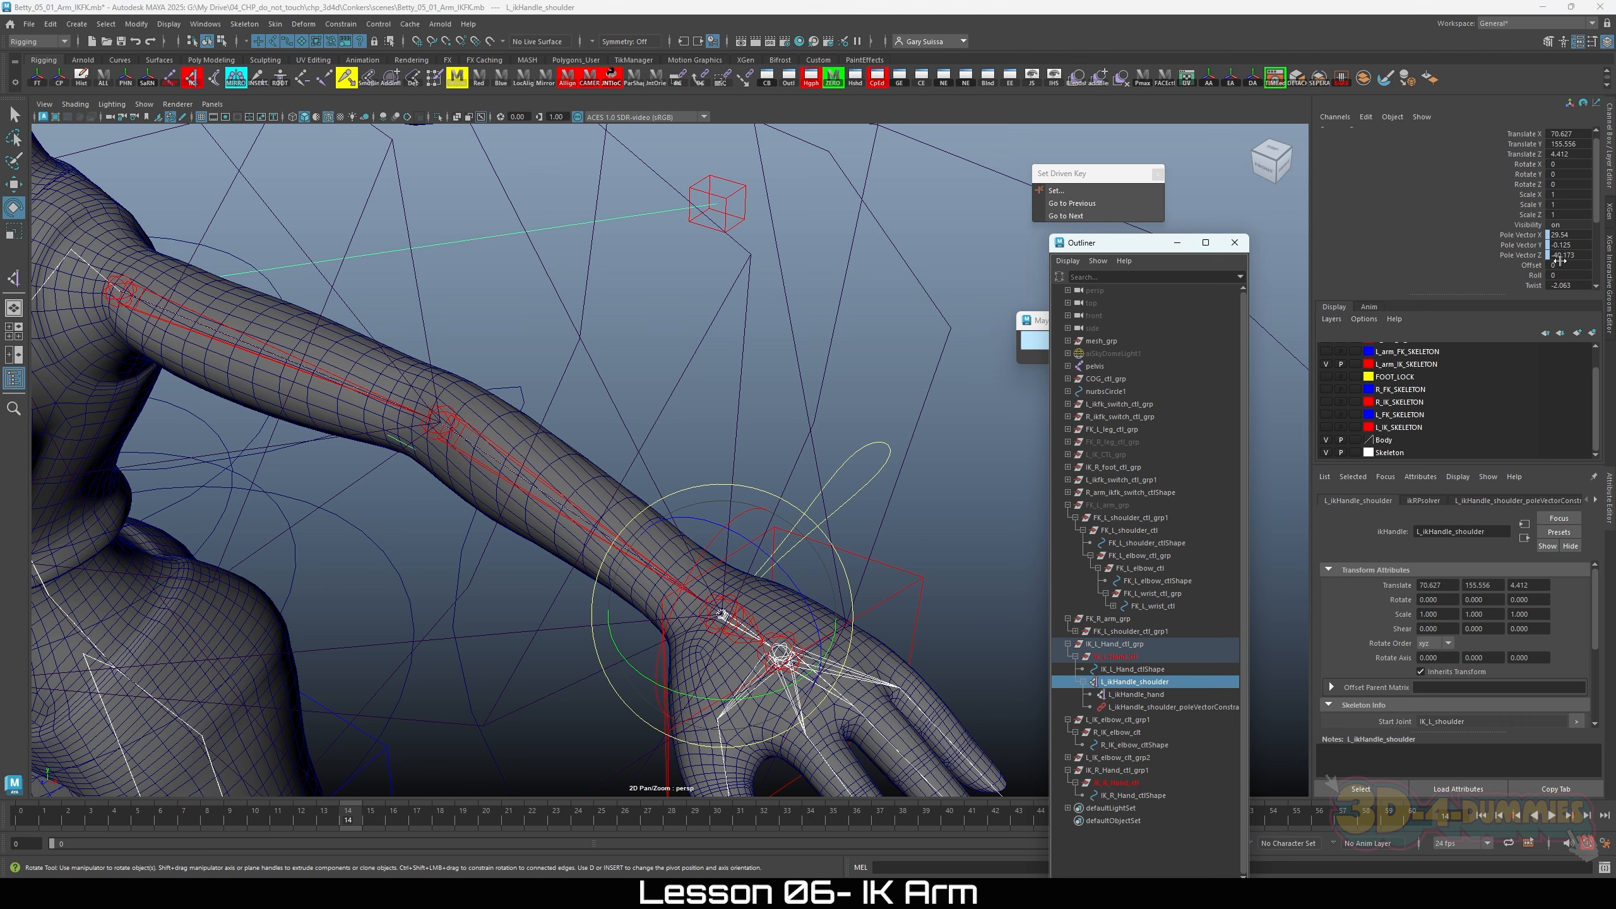
click(1533, 286)
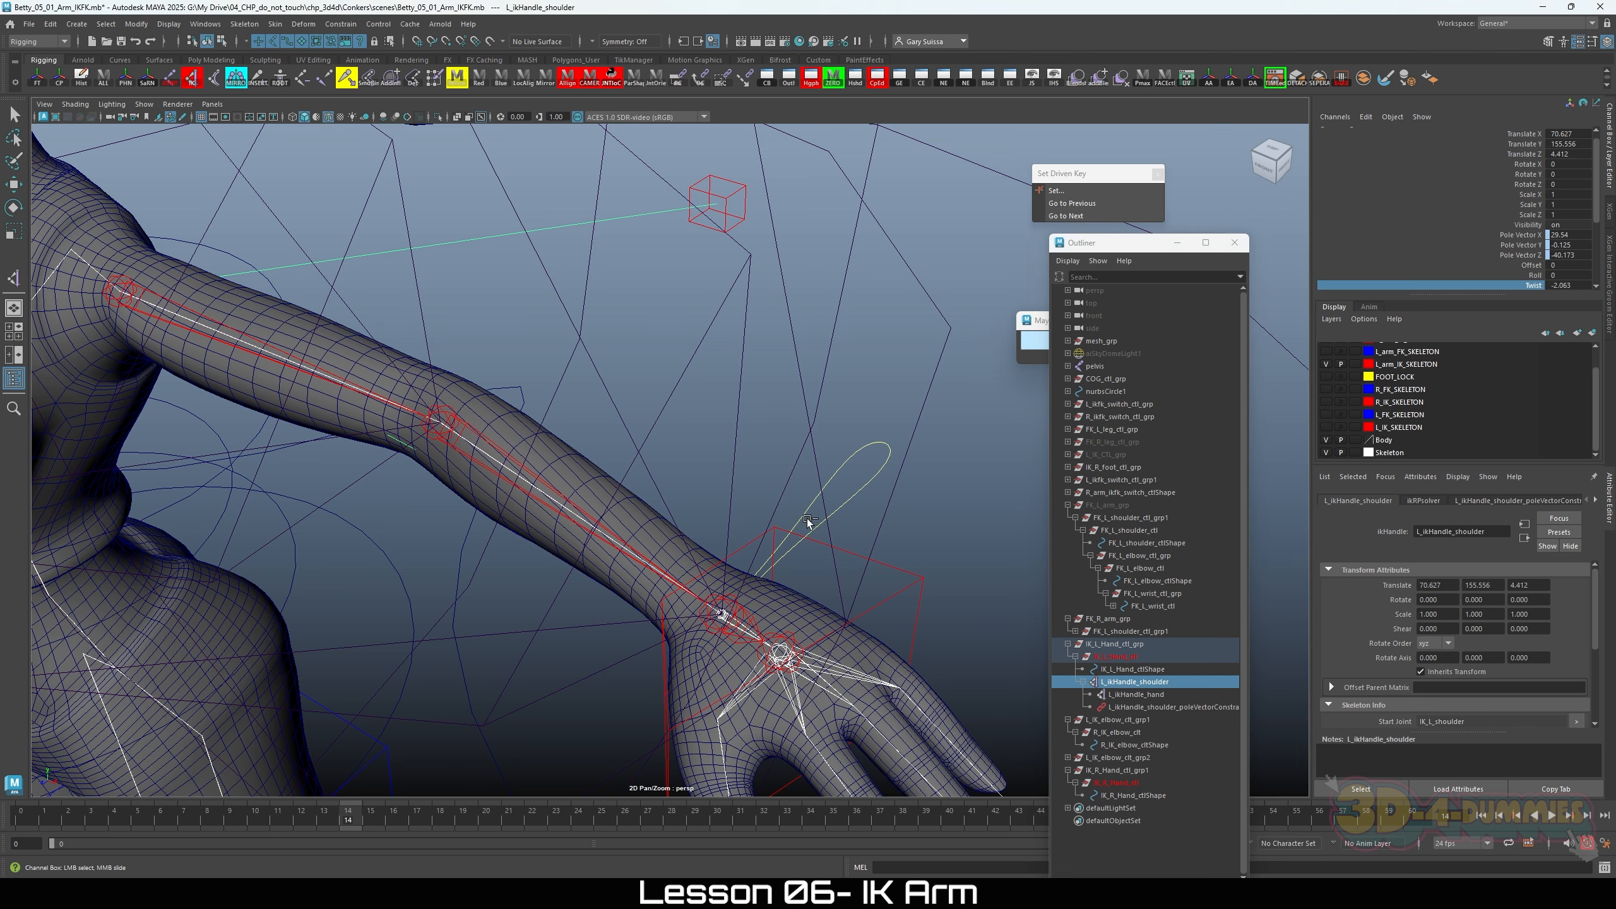
middle_drag(808, 521, 817, 518)
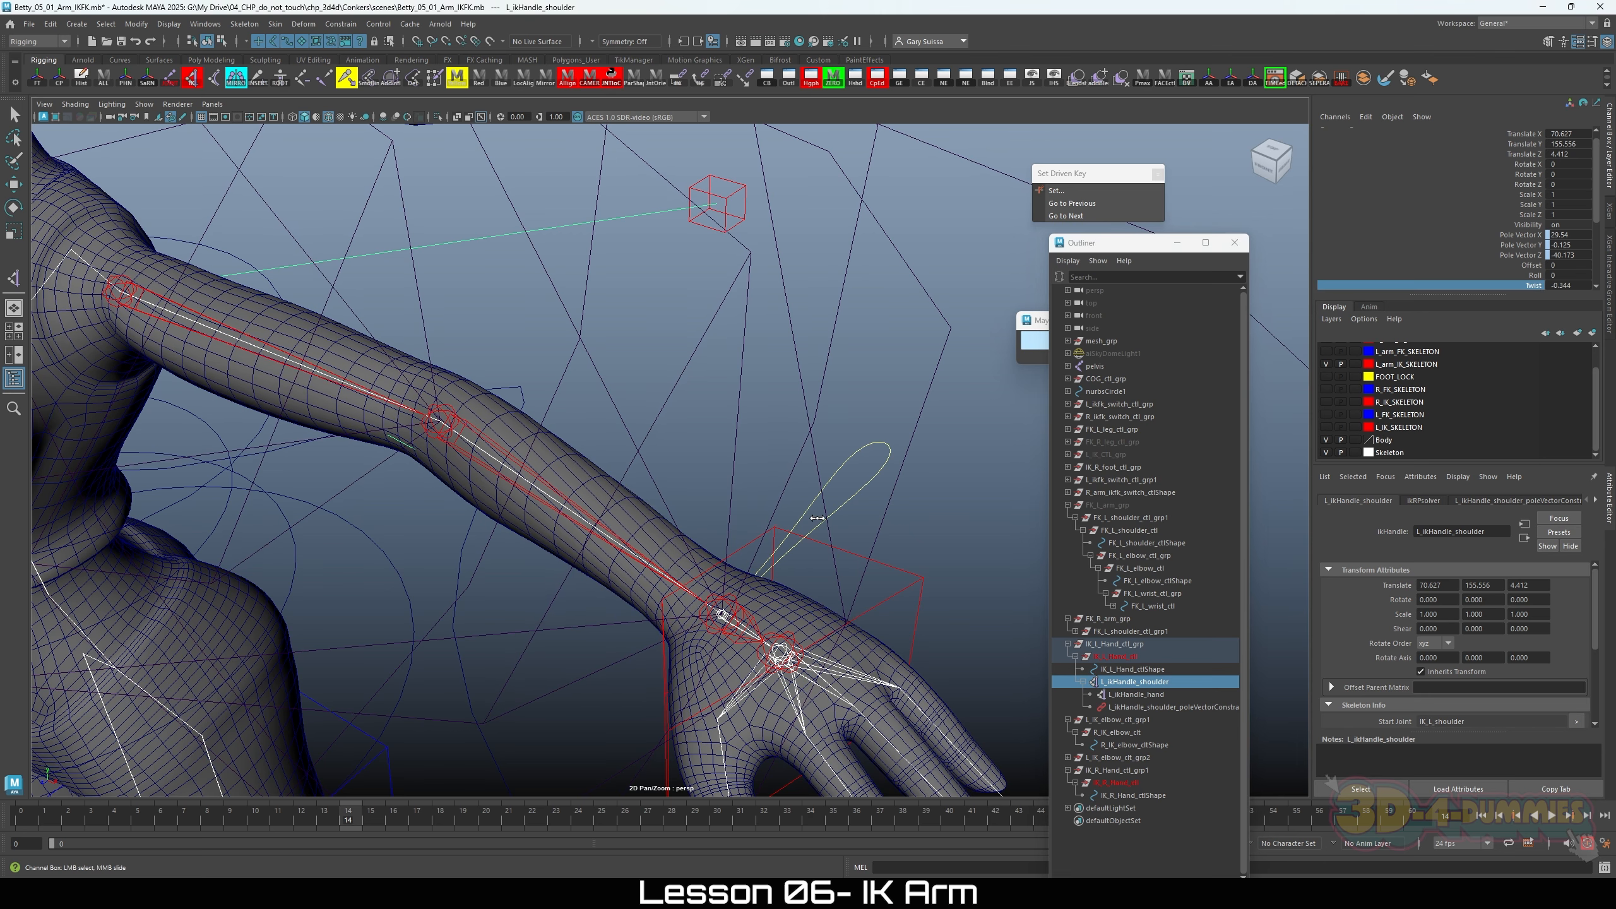
Step: Scrub the Envelope of the body mesh's skinCluster1 to compare the left arm's deformed and bind shapes
click(657, 523)
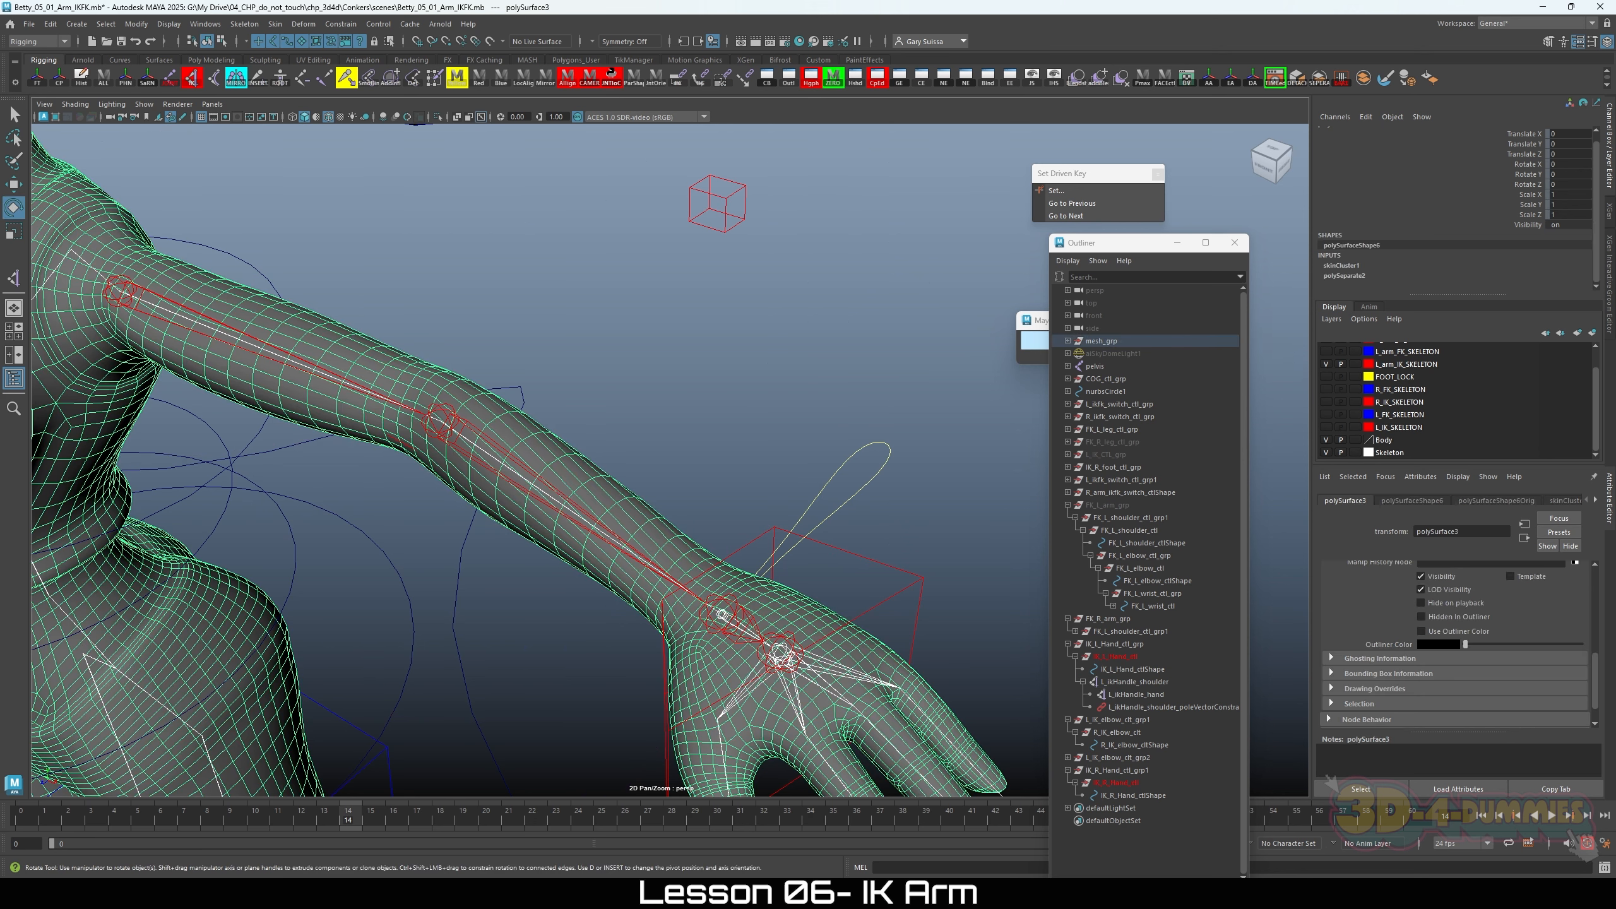
click(1352, 266)
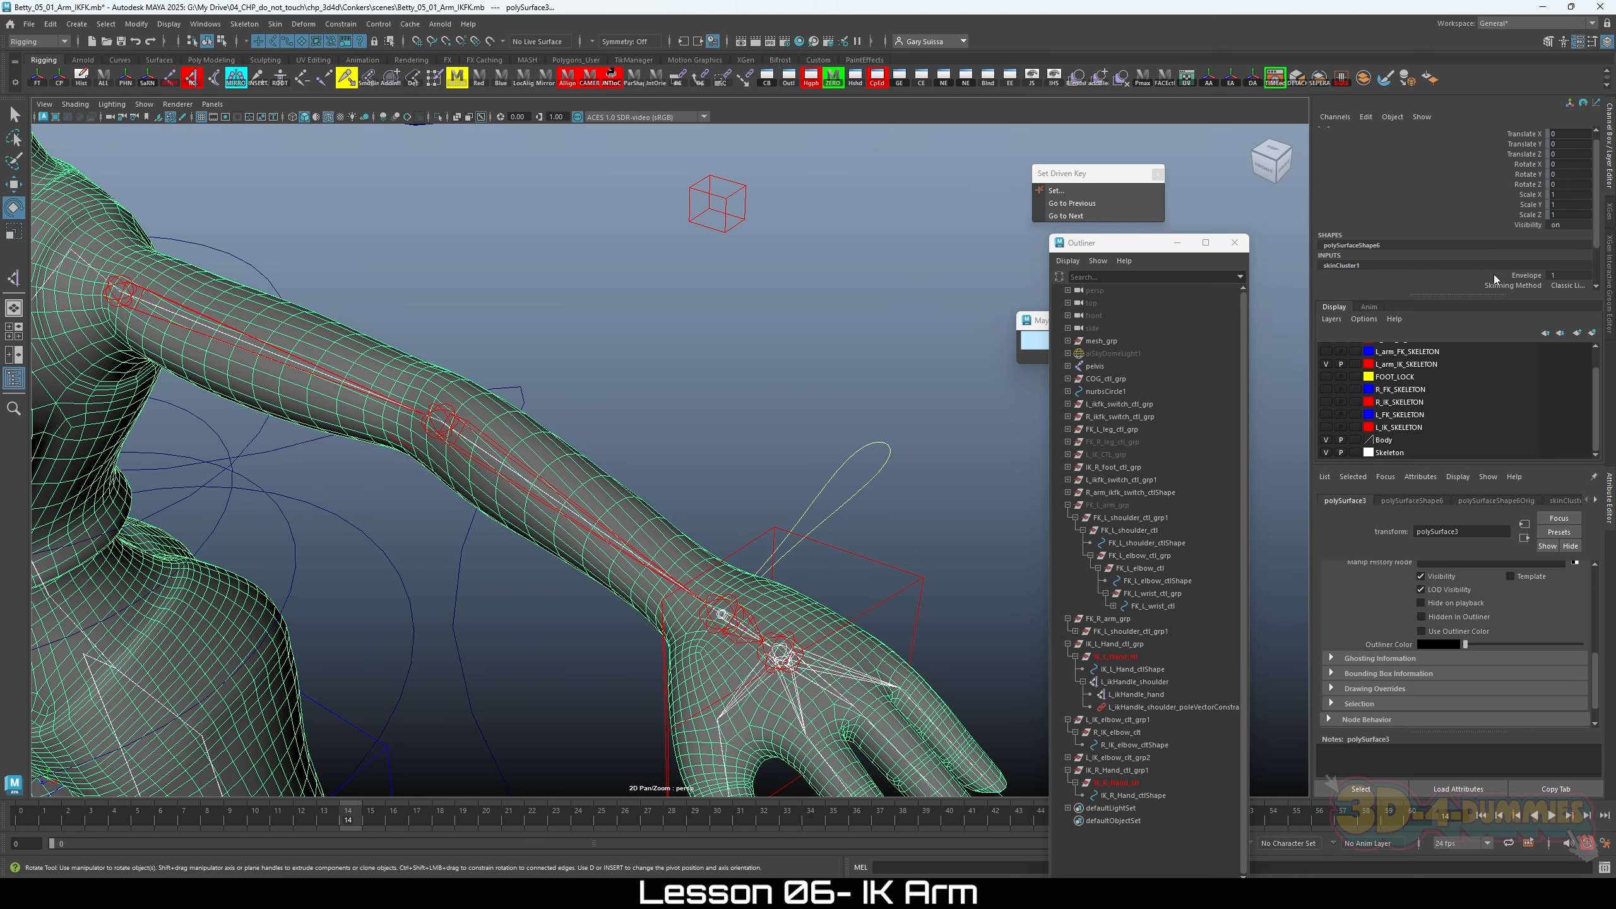
click(1521, 276)
middle_drag(1013, 427, 1199, 355)
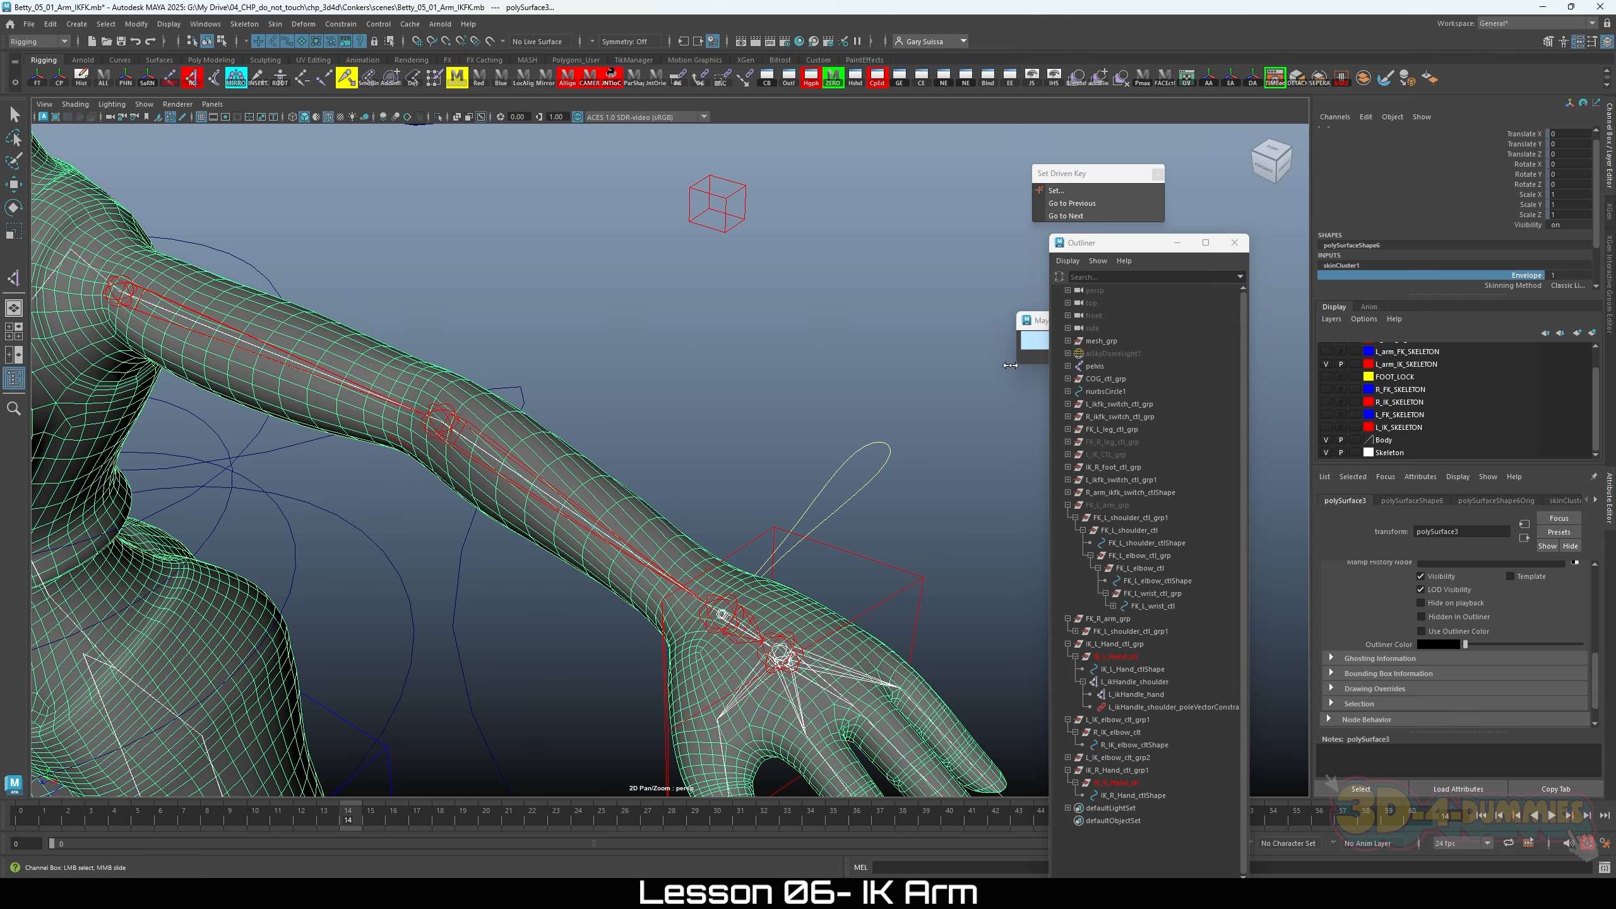
middle_drag(1010, 364, 338, 467)
middle_drag(233, 476, 943, 439)
middle_drag(1424, 421, 1288, 450)
Step: Select L_ikHandle_shoulder again and lower its Twist to a negative value below -2
click(1128, 681)
key(e)
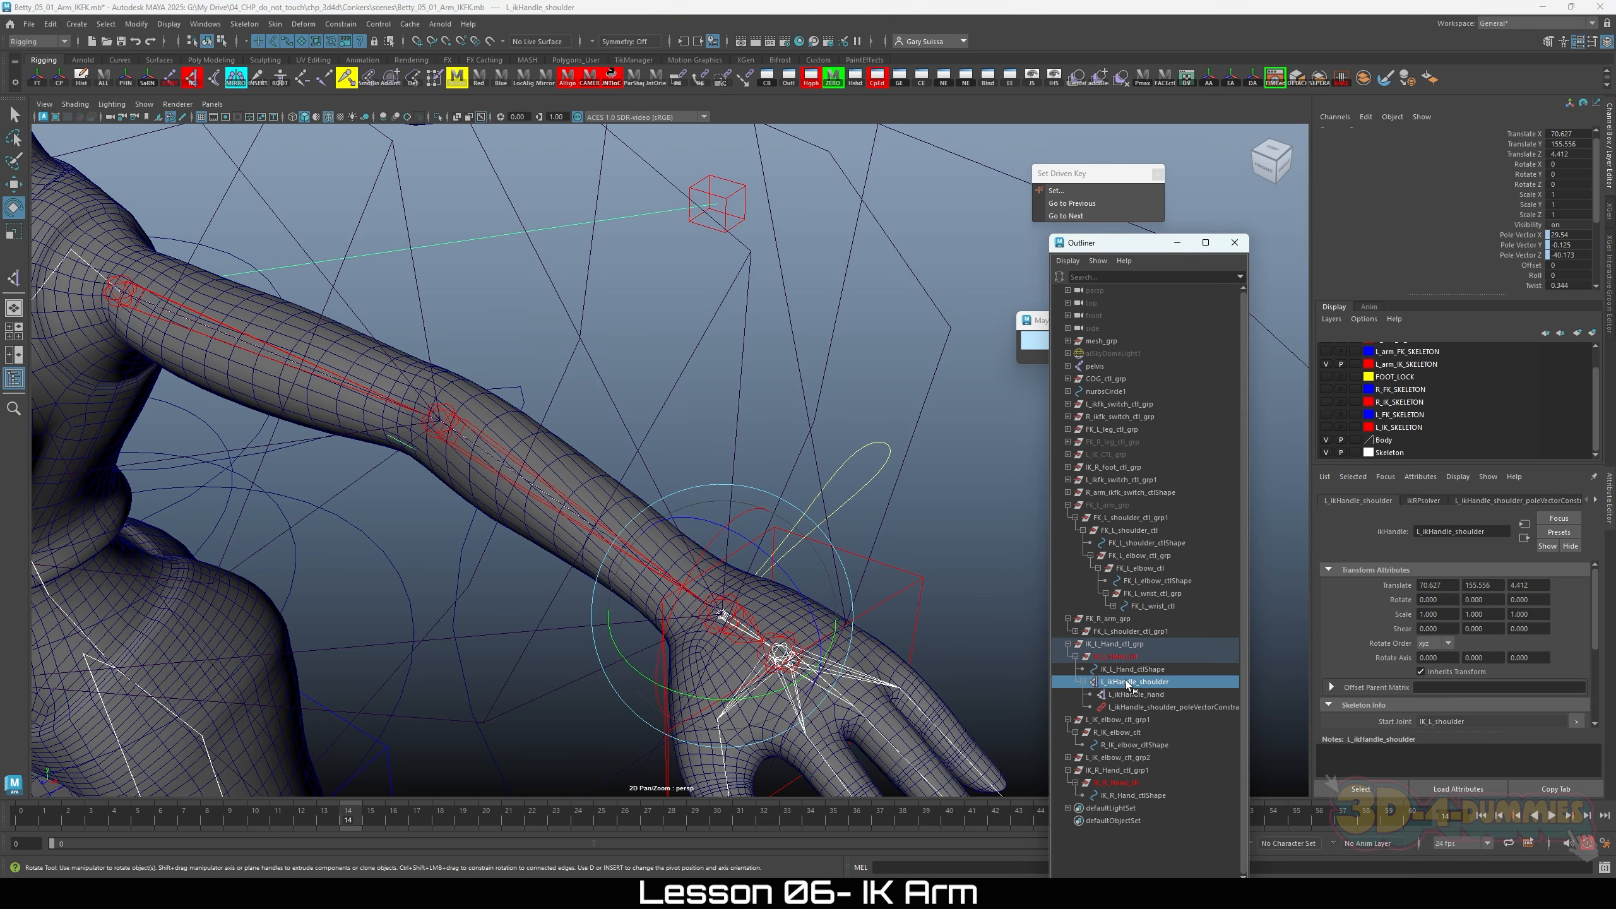
click(1533, 285)
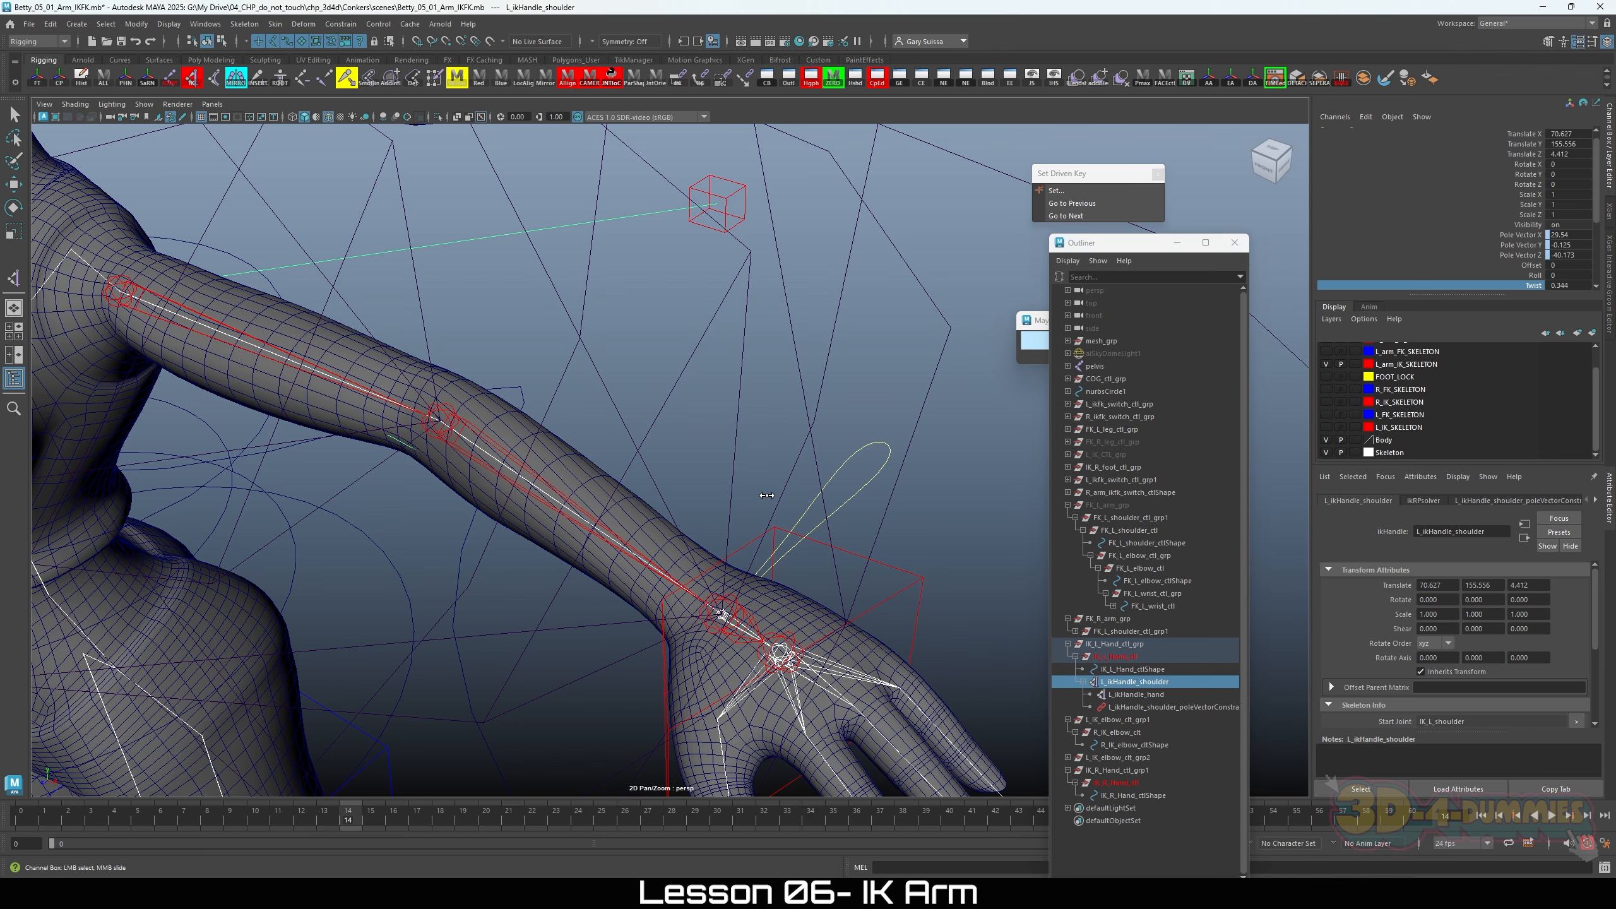
middle_drag(766, 495, 762, 495)
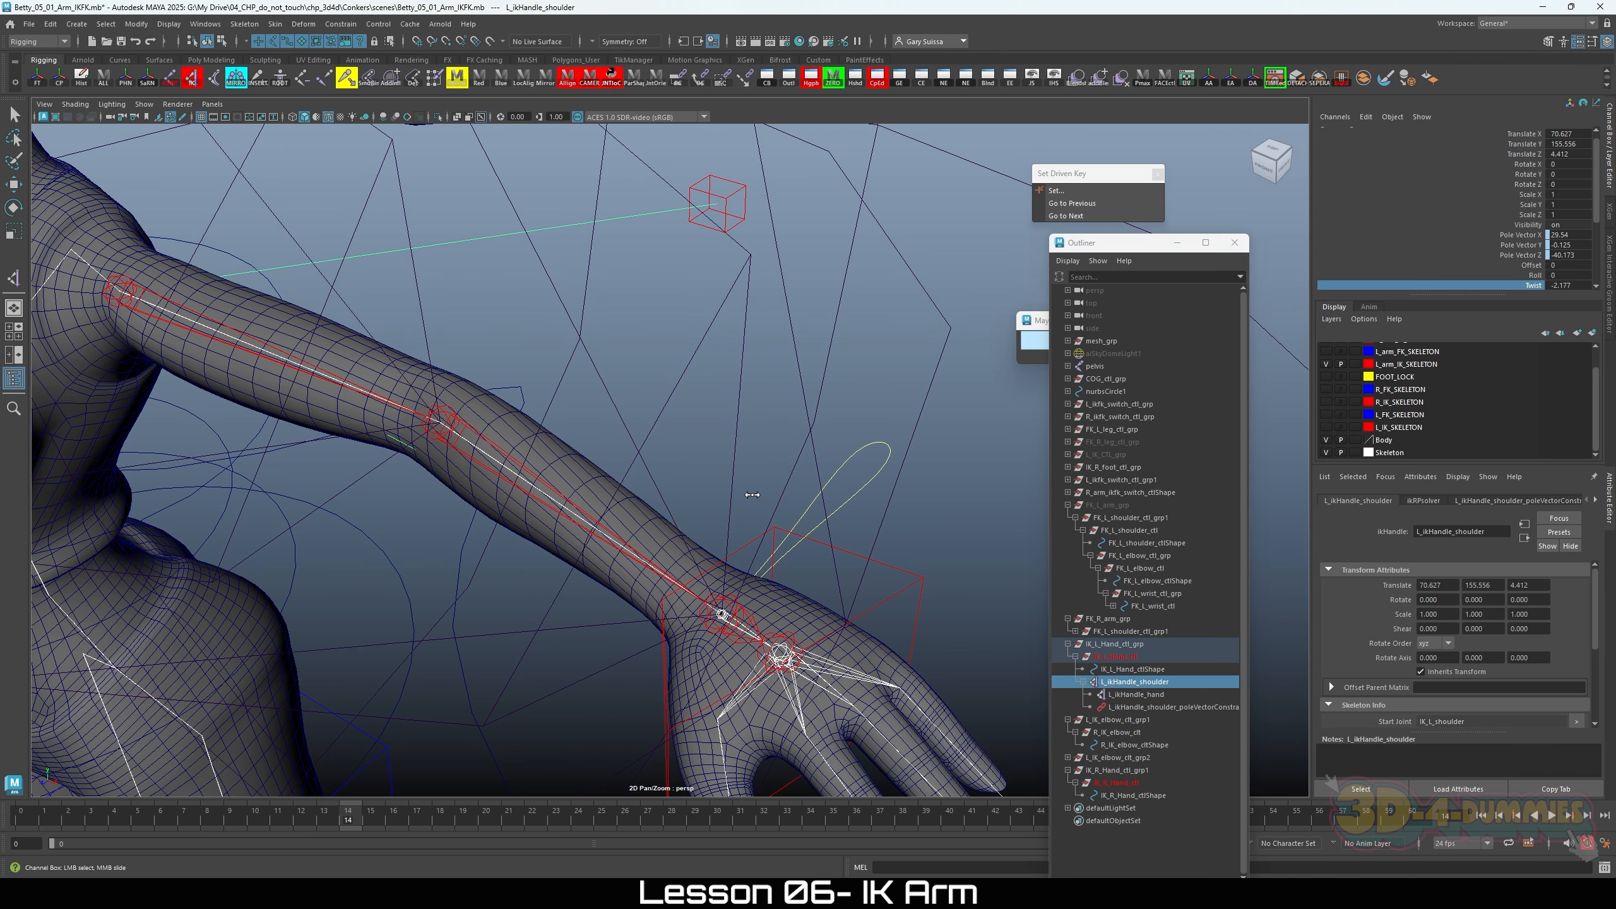
Step: Check the left arm's shift with the lowered Twist by scrubbing the body mesh's skinCluster1 Envelope
click(557, 470)
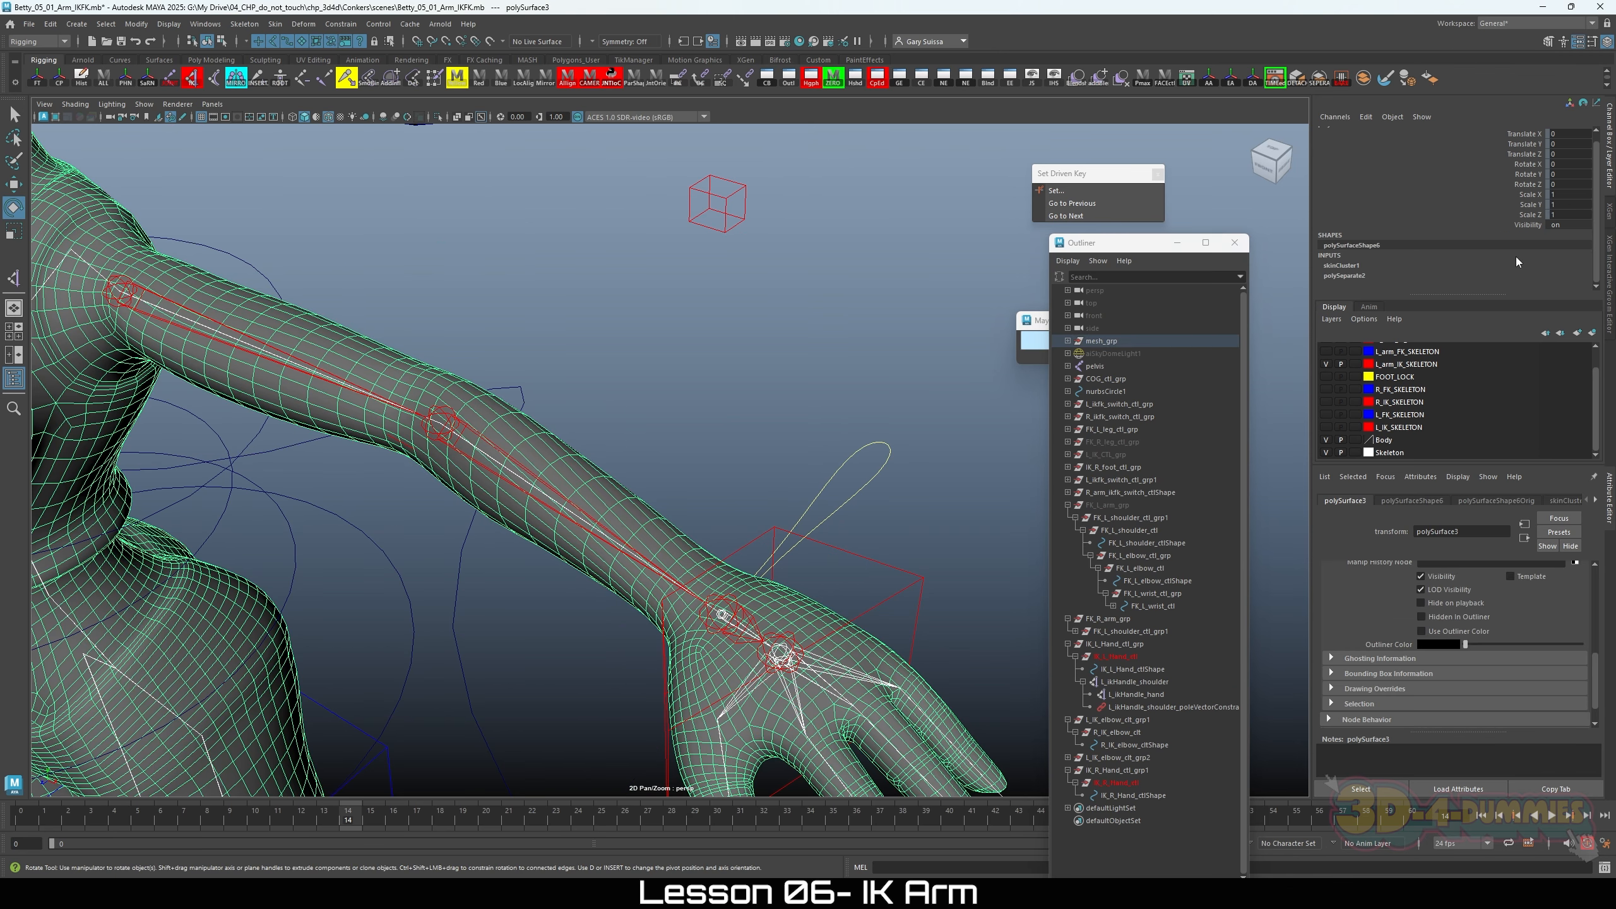
click(1342, 266)
click(1520, 275)
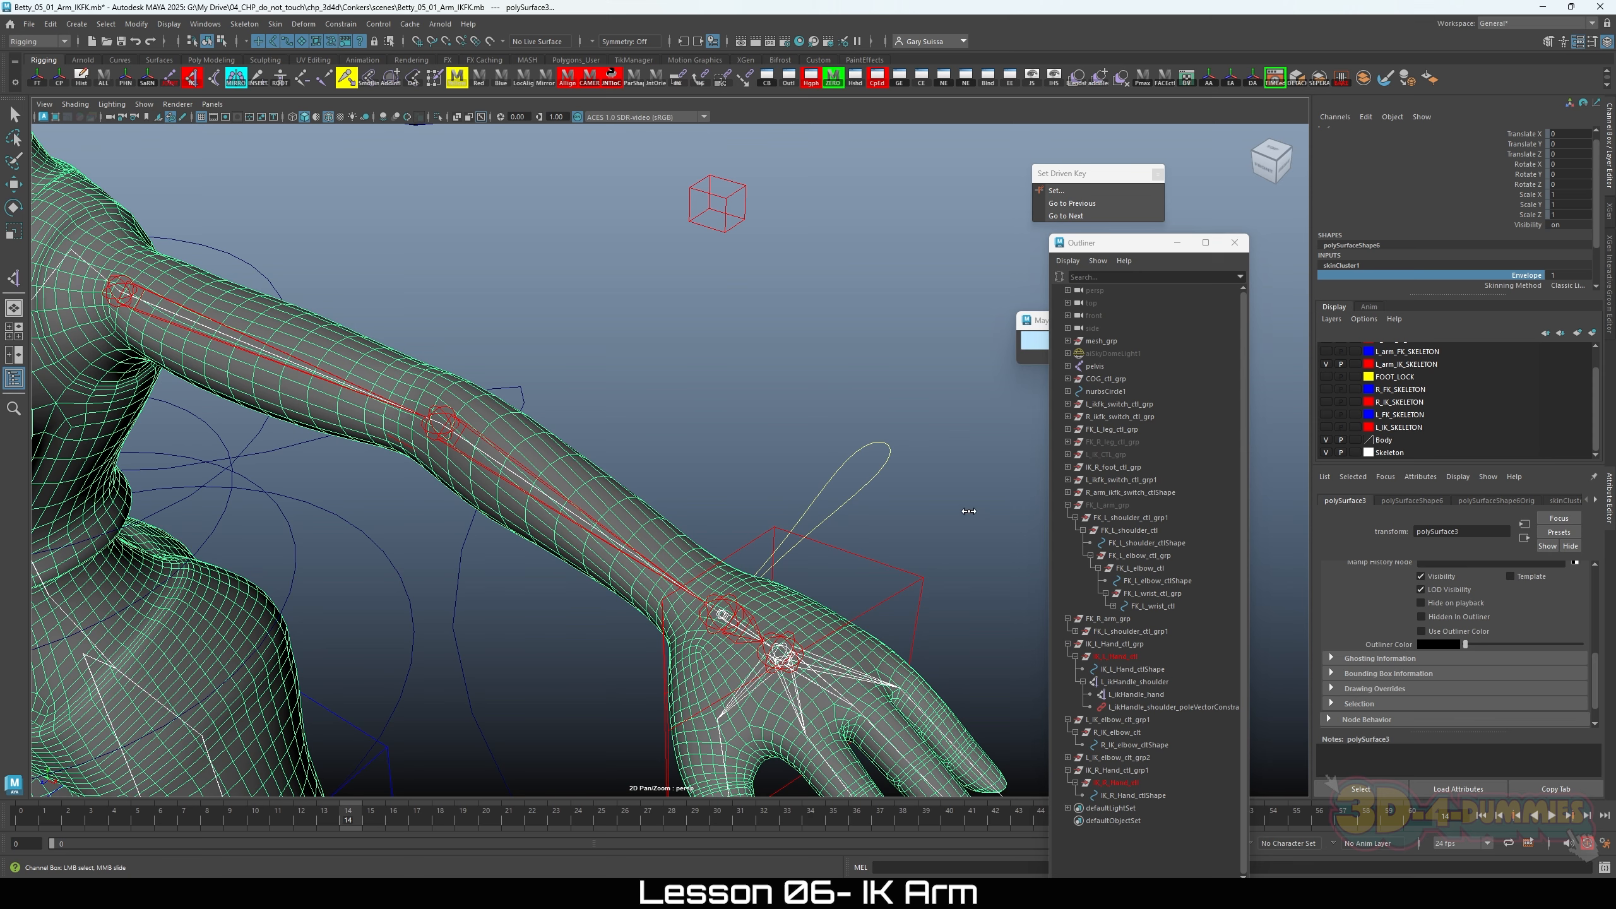
middle_drag(811, 523, 582, 463)
middle_drag(444, 474, 523, 389)
Step: Reset the Twist of L_ikHandle_shoulder to 0
click(1129, 682)
key(e)
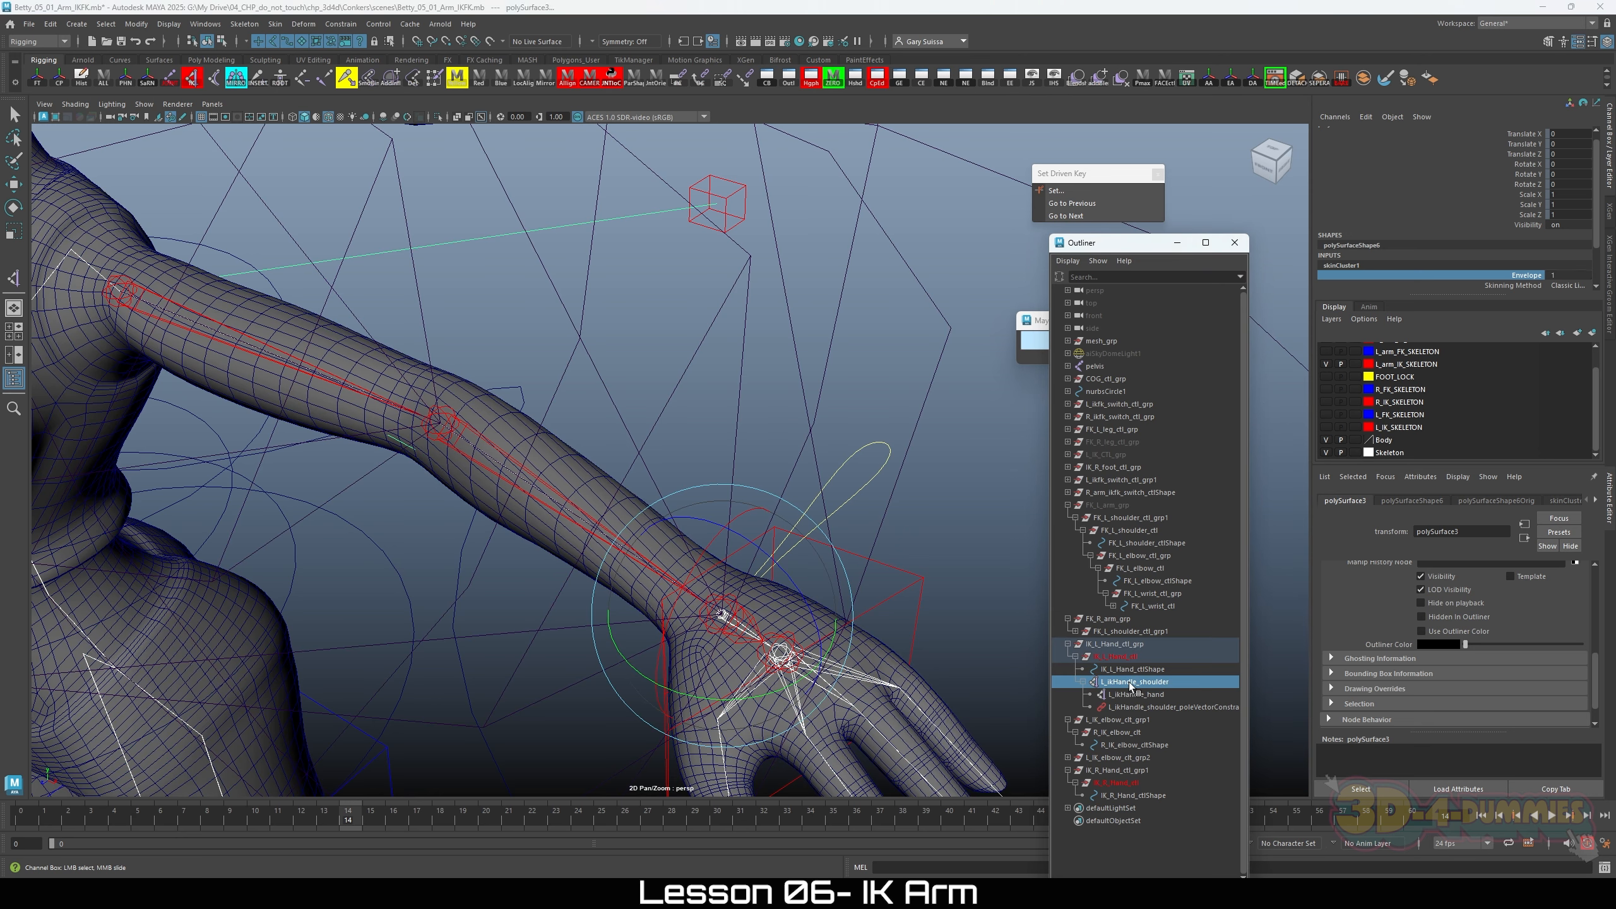
click(1578, 286)
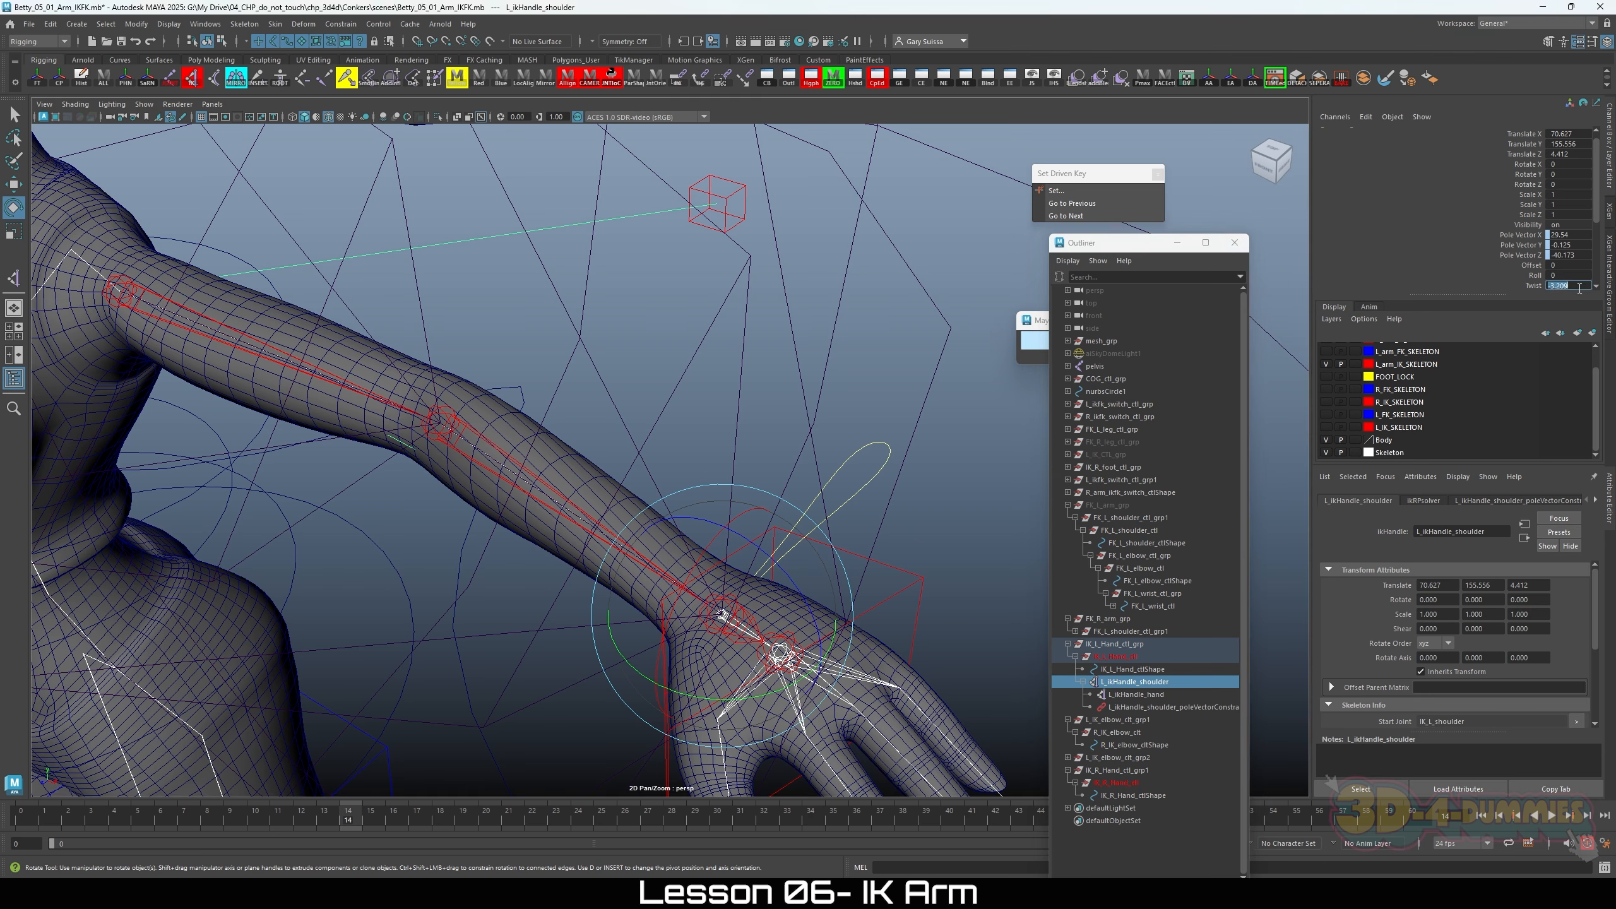
text(0)
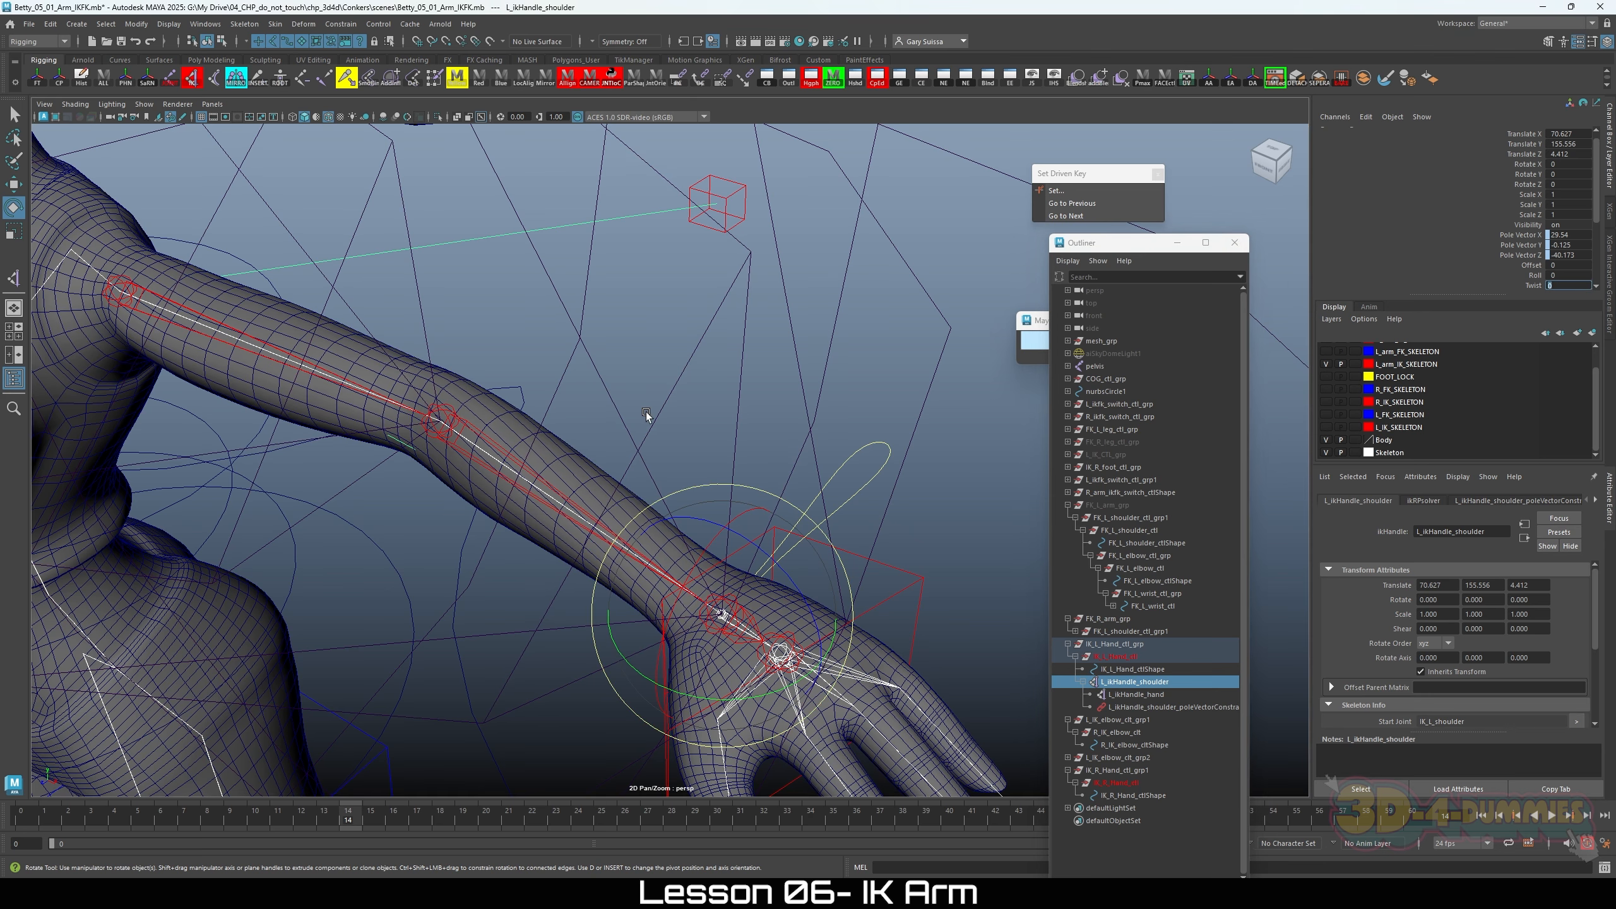
Step: Scrub the body mesh's skinCluster1 Envelope to check the left arm with zero Twist, and clear the selection
scroll(573, 471, down, 1)
click(583, 470)
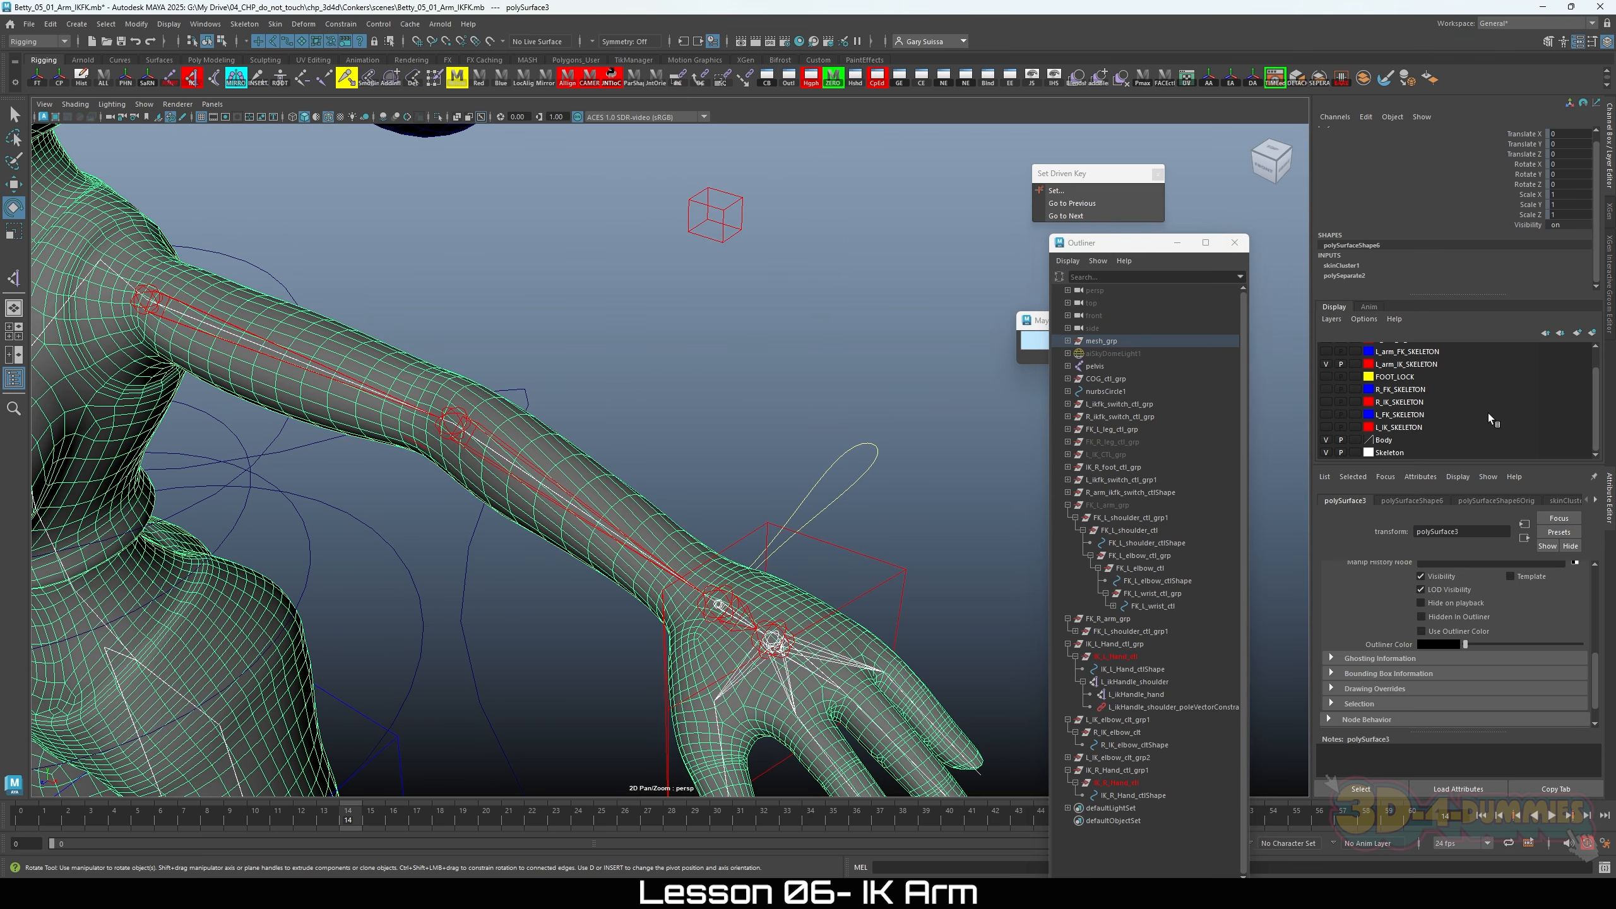
click(1350, 264)
click(1527, 275)
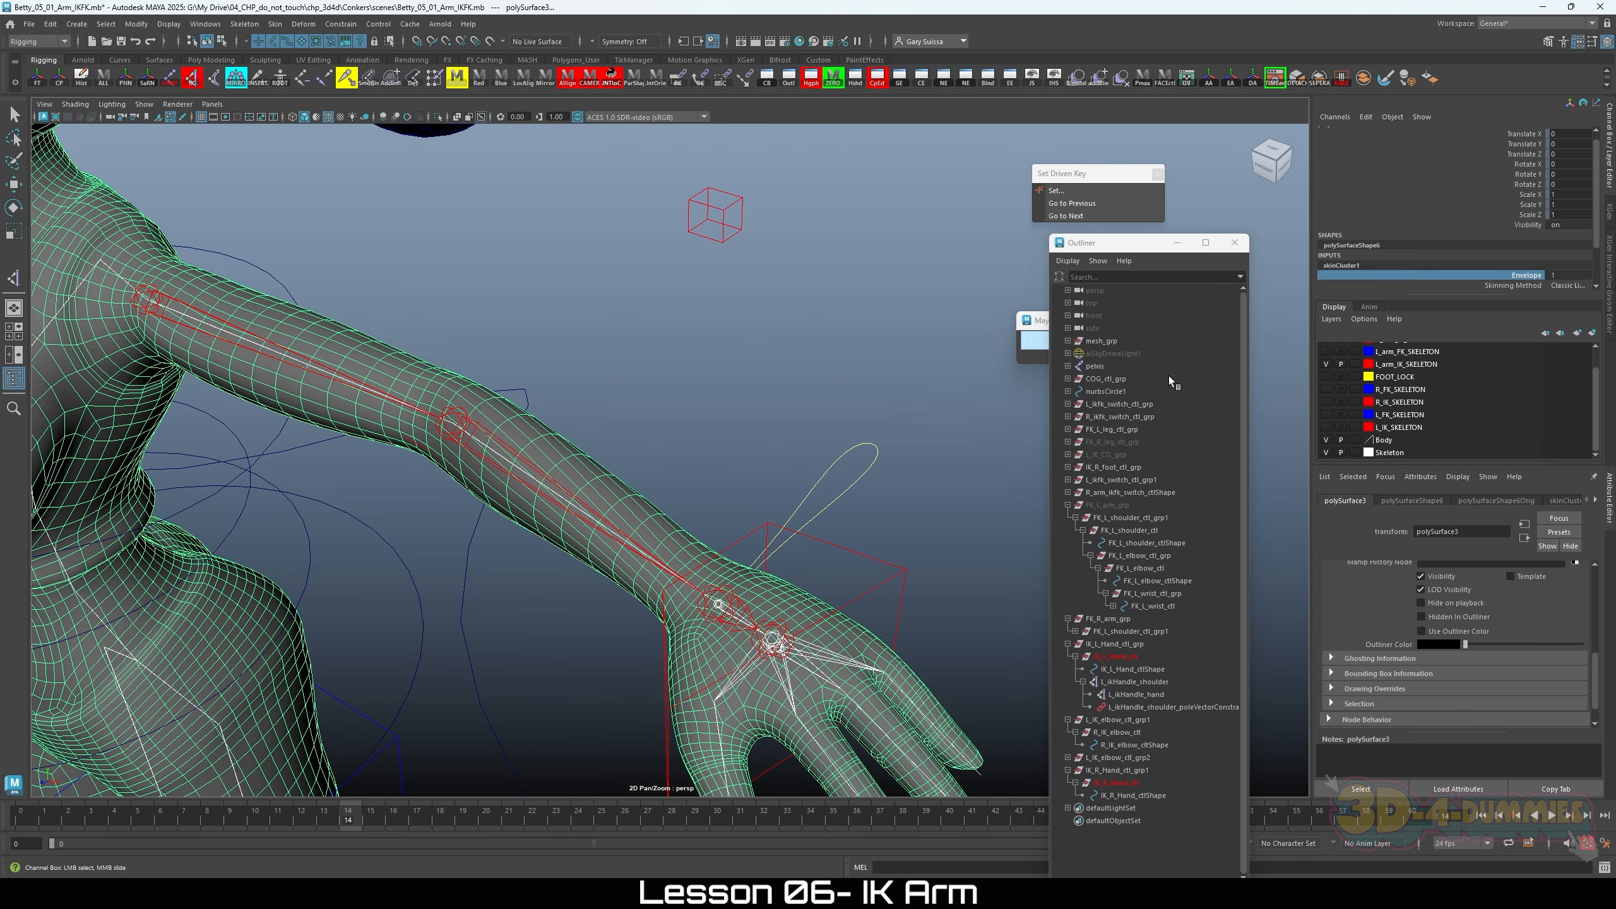
middle_drag(1169, 376, 457, 439)
scroll(837, 448, down, 1)
click(745, 431)
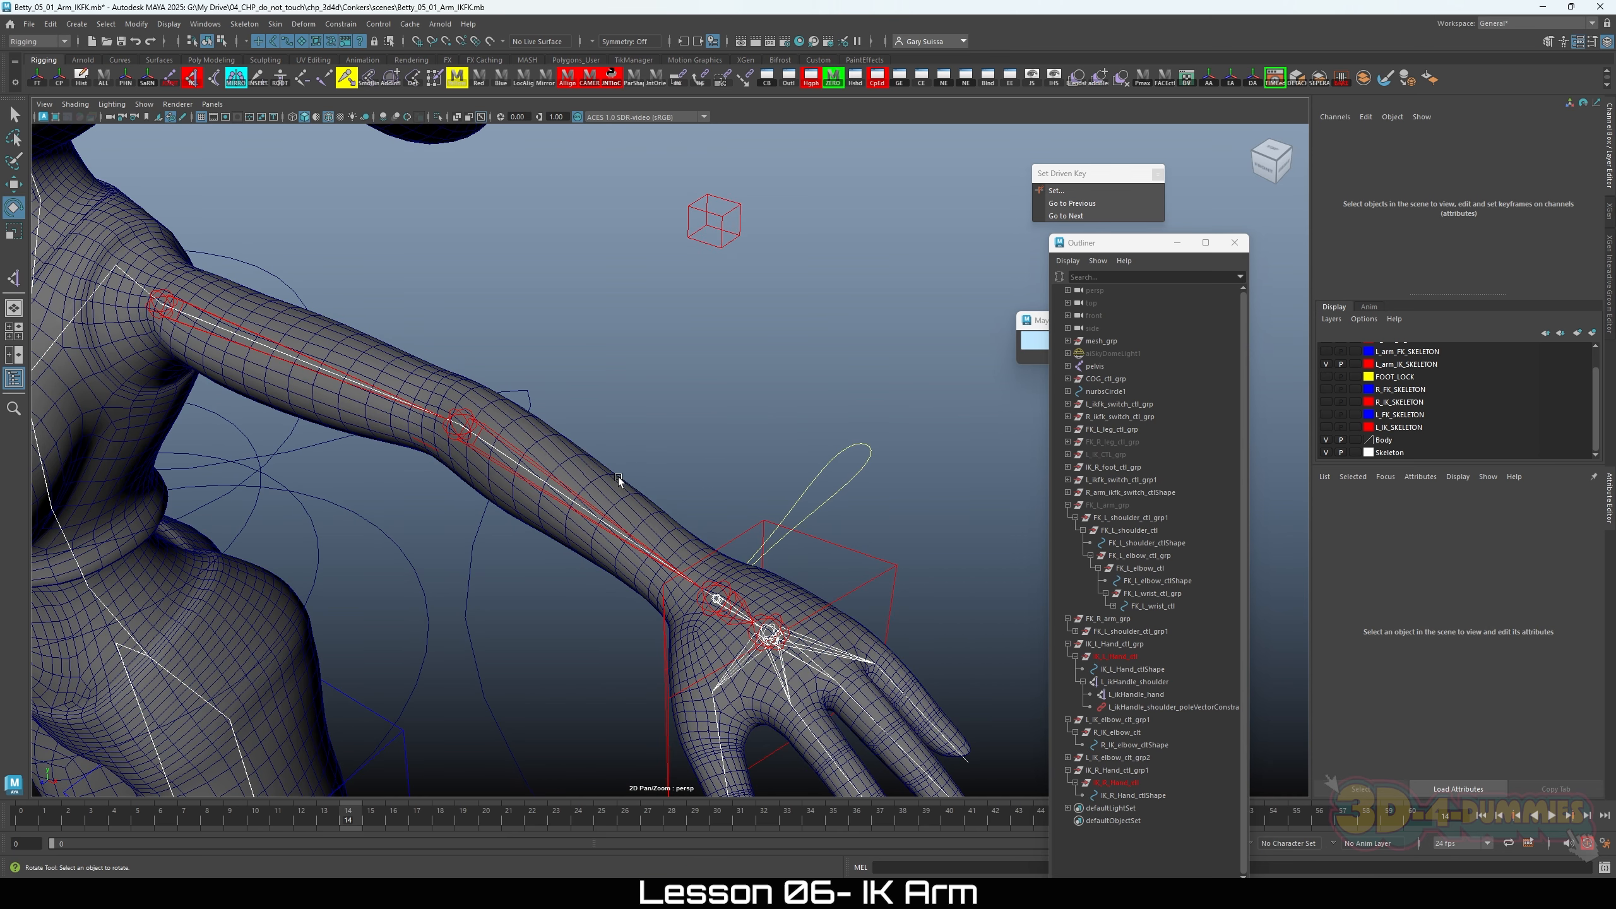
Step: Repeat the skinCluster1 Envelope check on the body mesh, inspect the forearm closely, and deselect the mesh
click(649, 516)
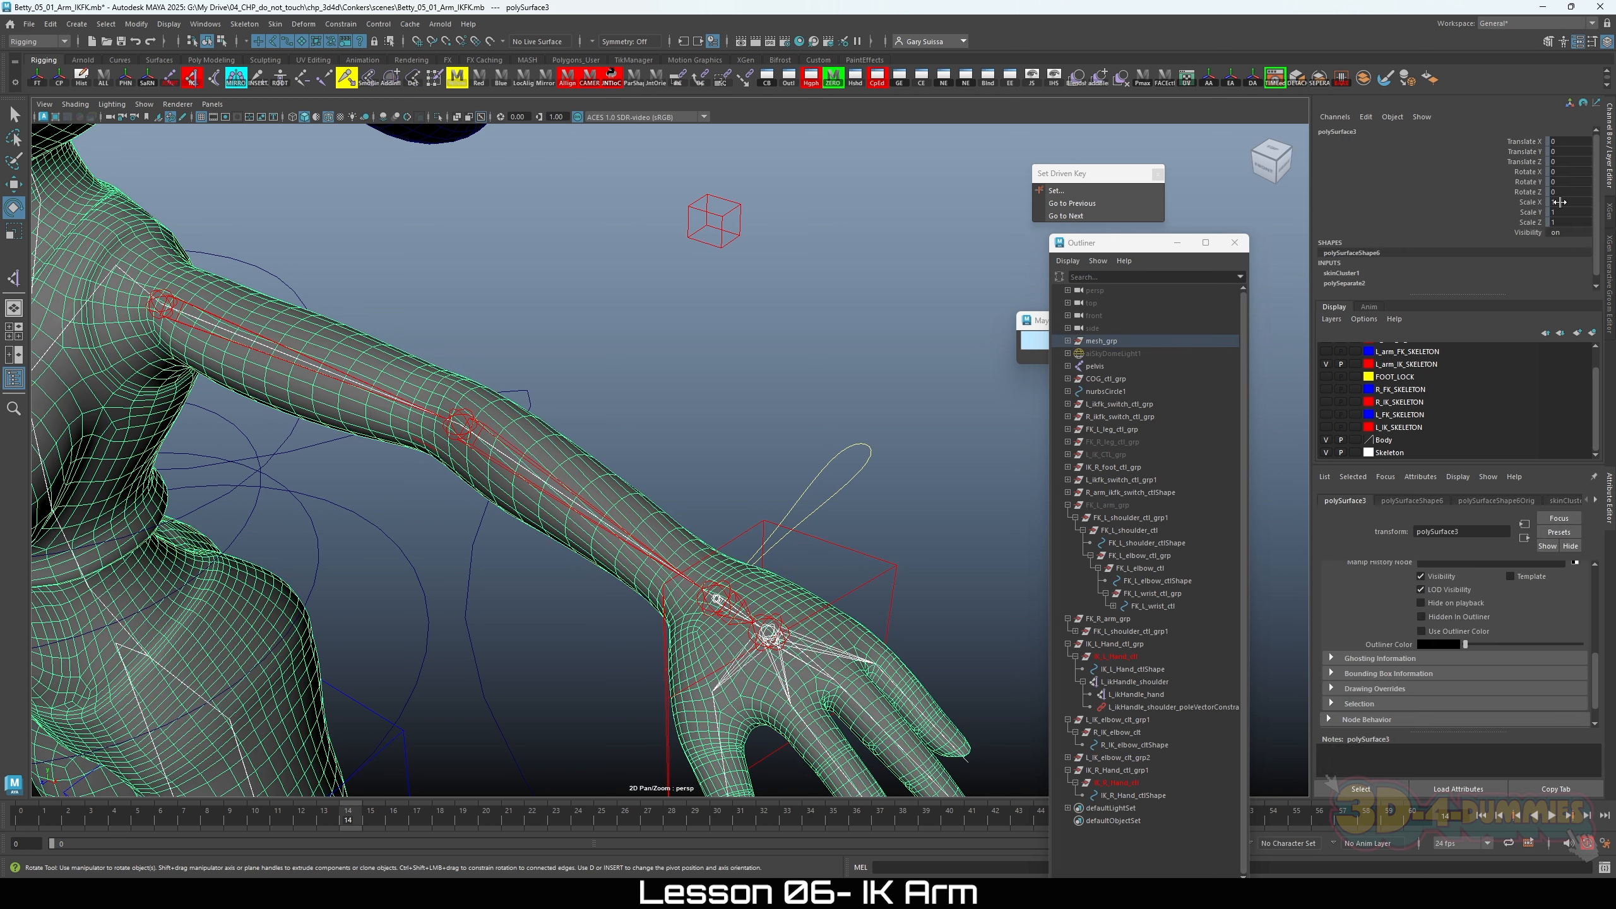
click(1355, 272)
click(1517, 275)
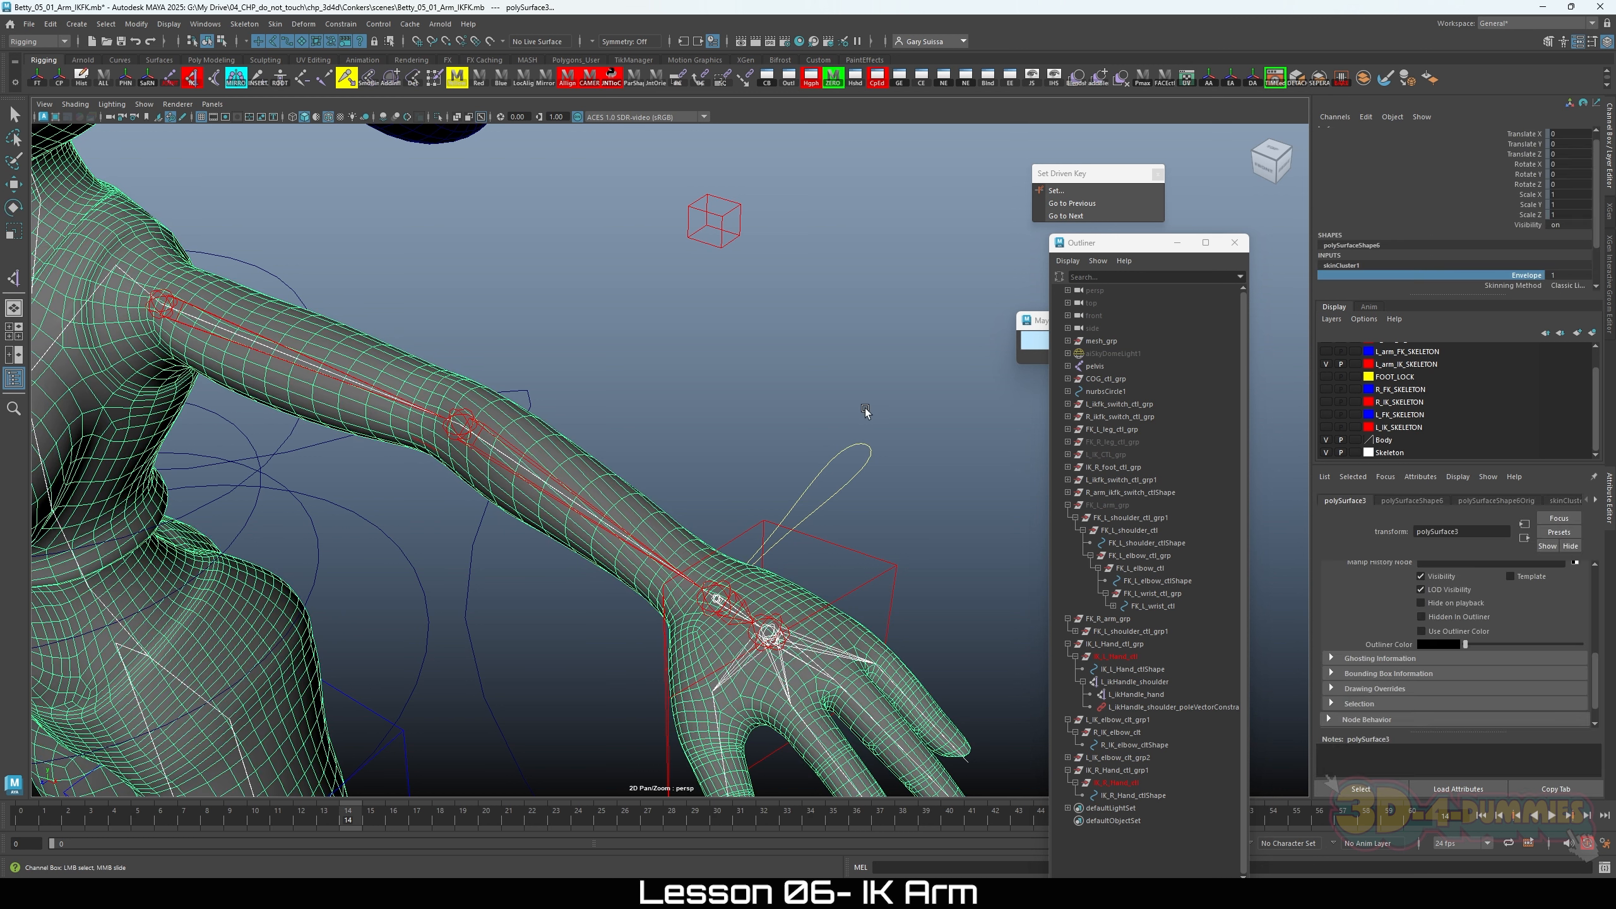
middle_drag(866, 412, 505, 398)
key(e)
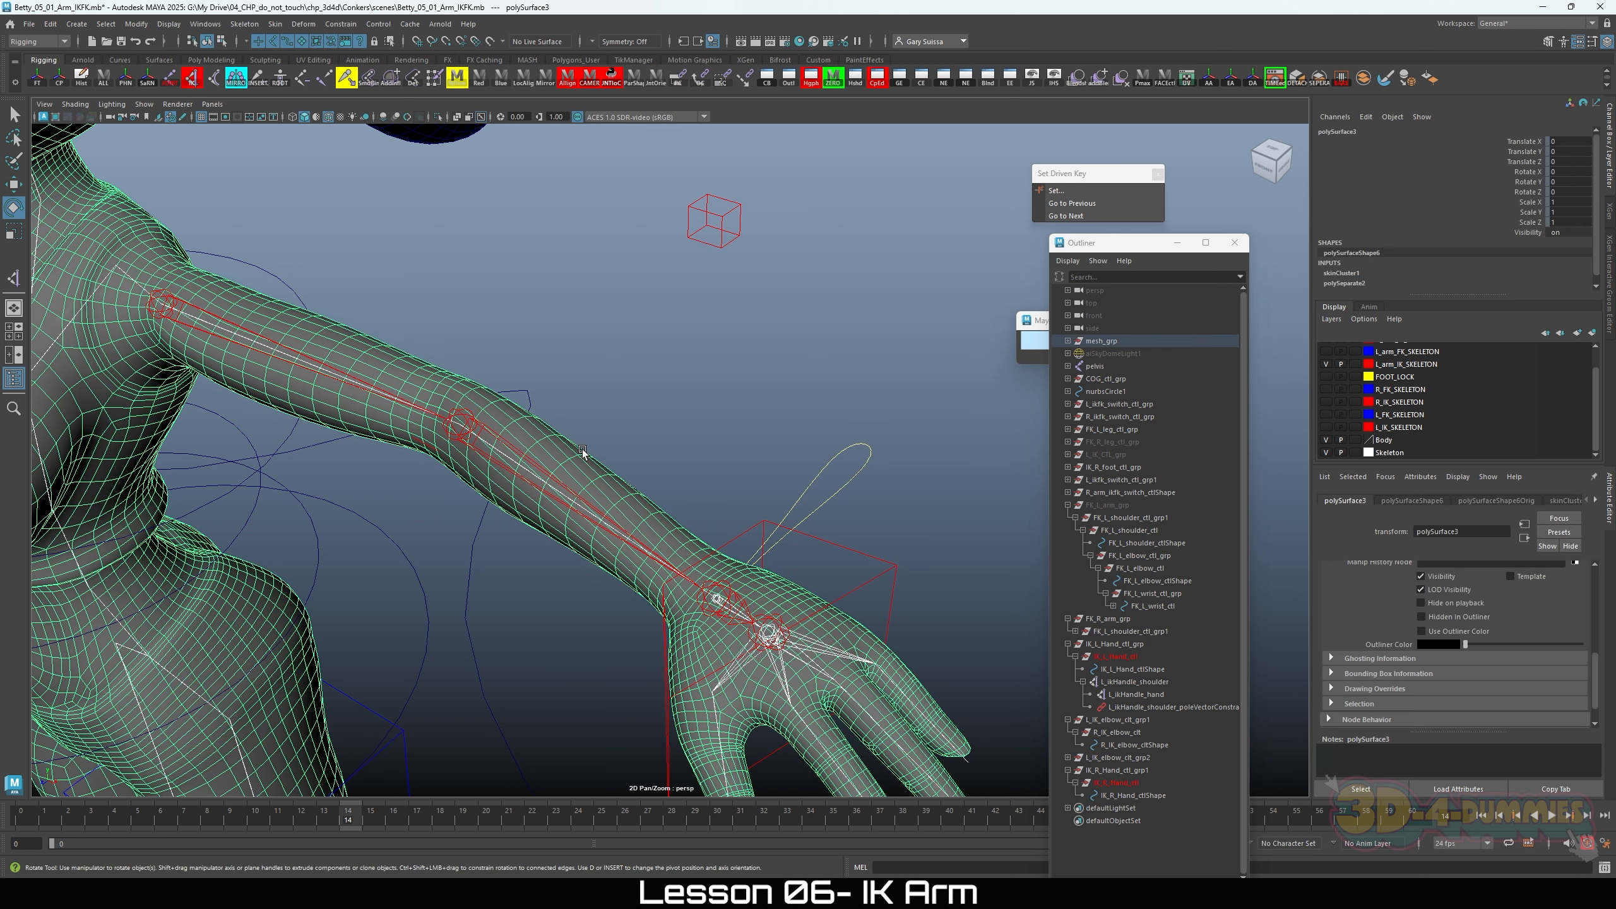
click(581, 450)
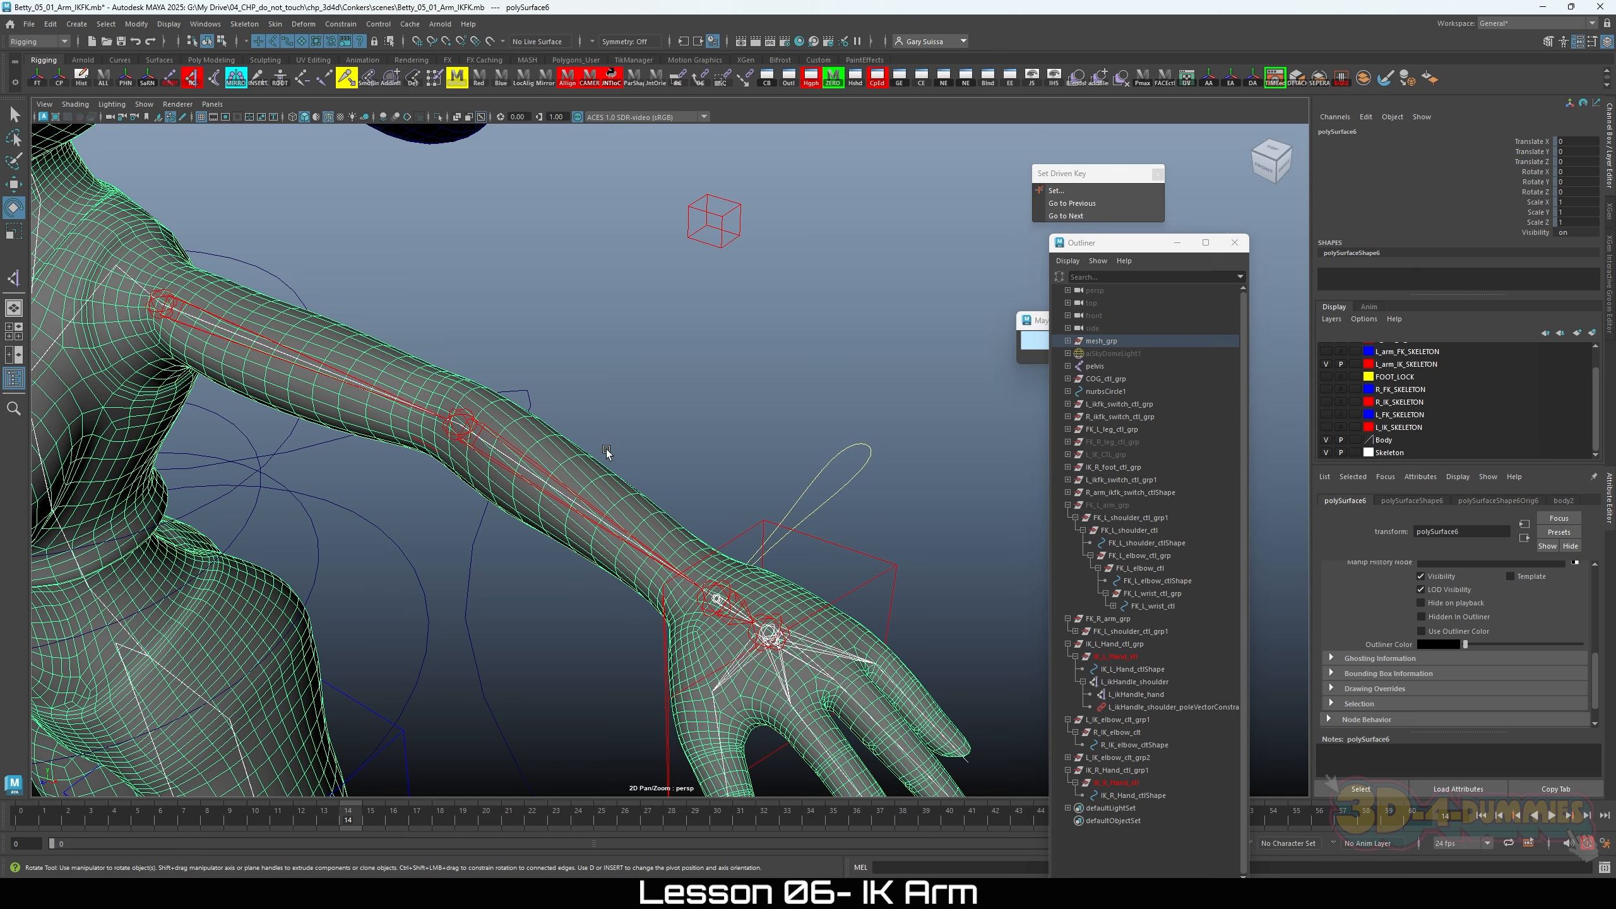
scroll(668, 464, up, 3)
click(717, 430)
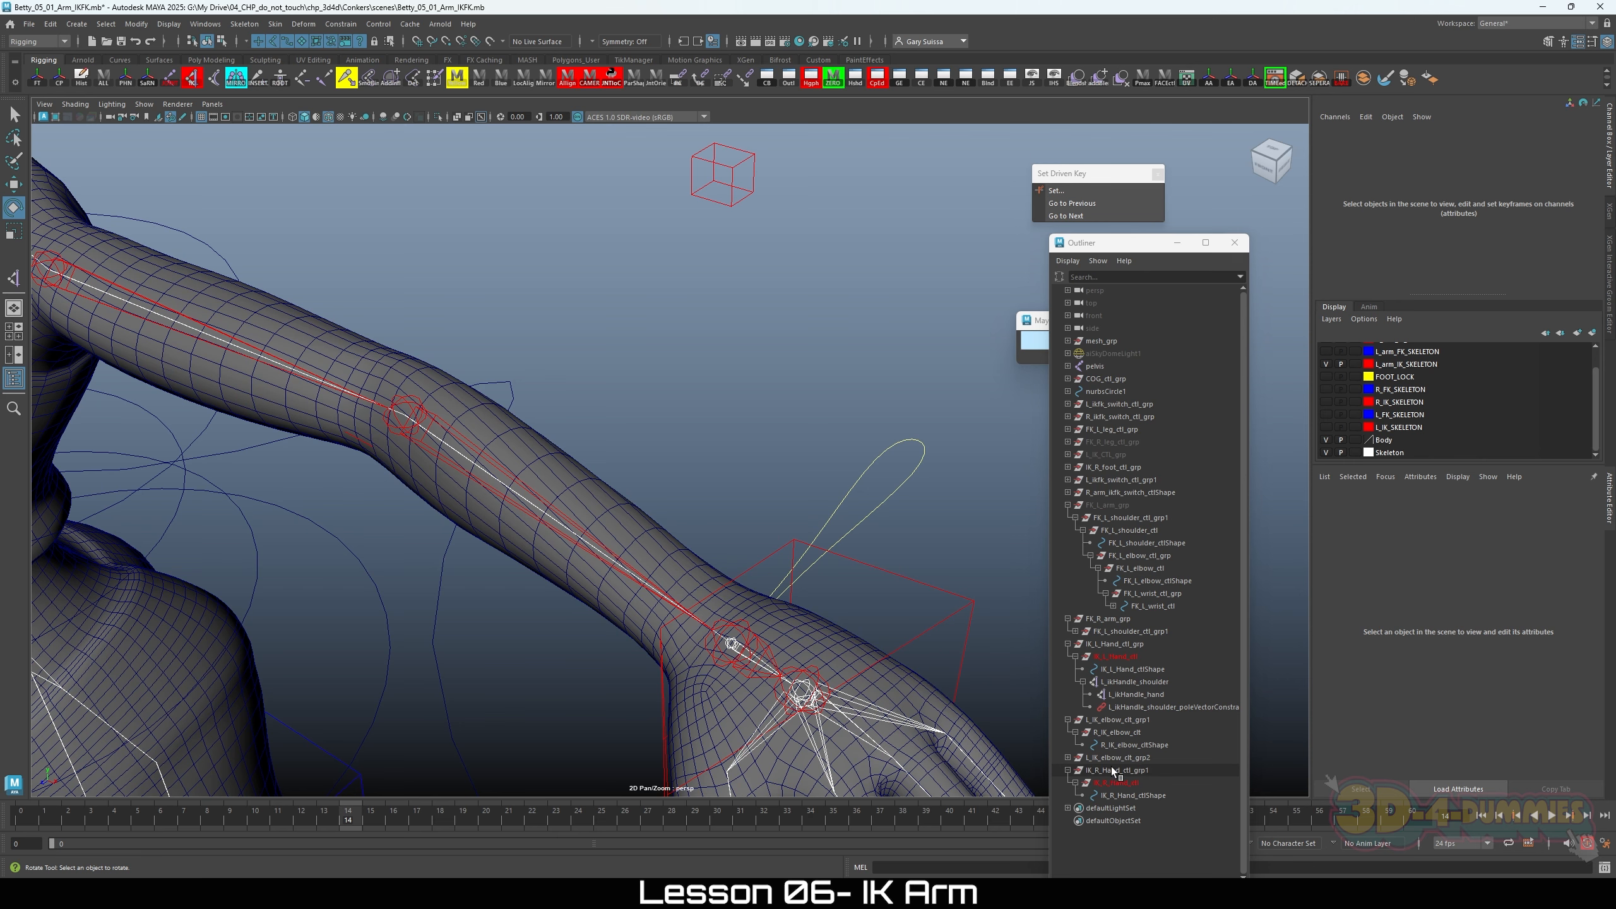
Step: Try a slight Twist adjustment of about 0.115 on L_ikHandle_shoulder and undo it
click(1119, 682)
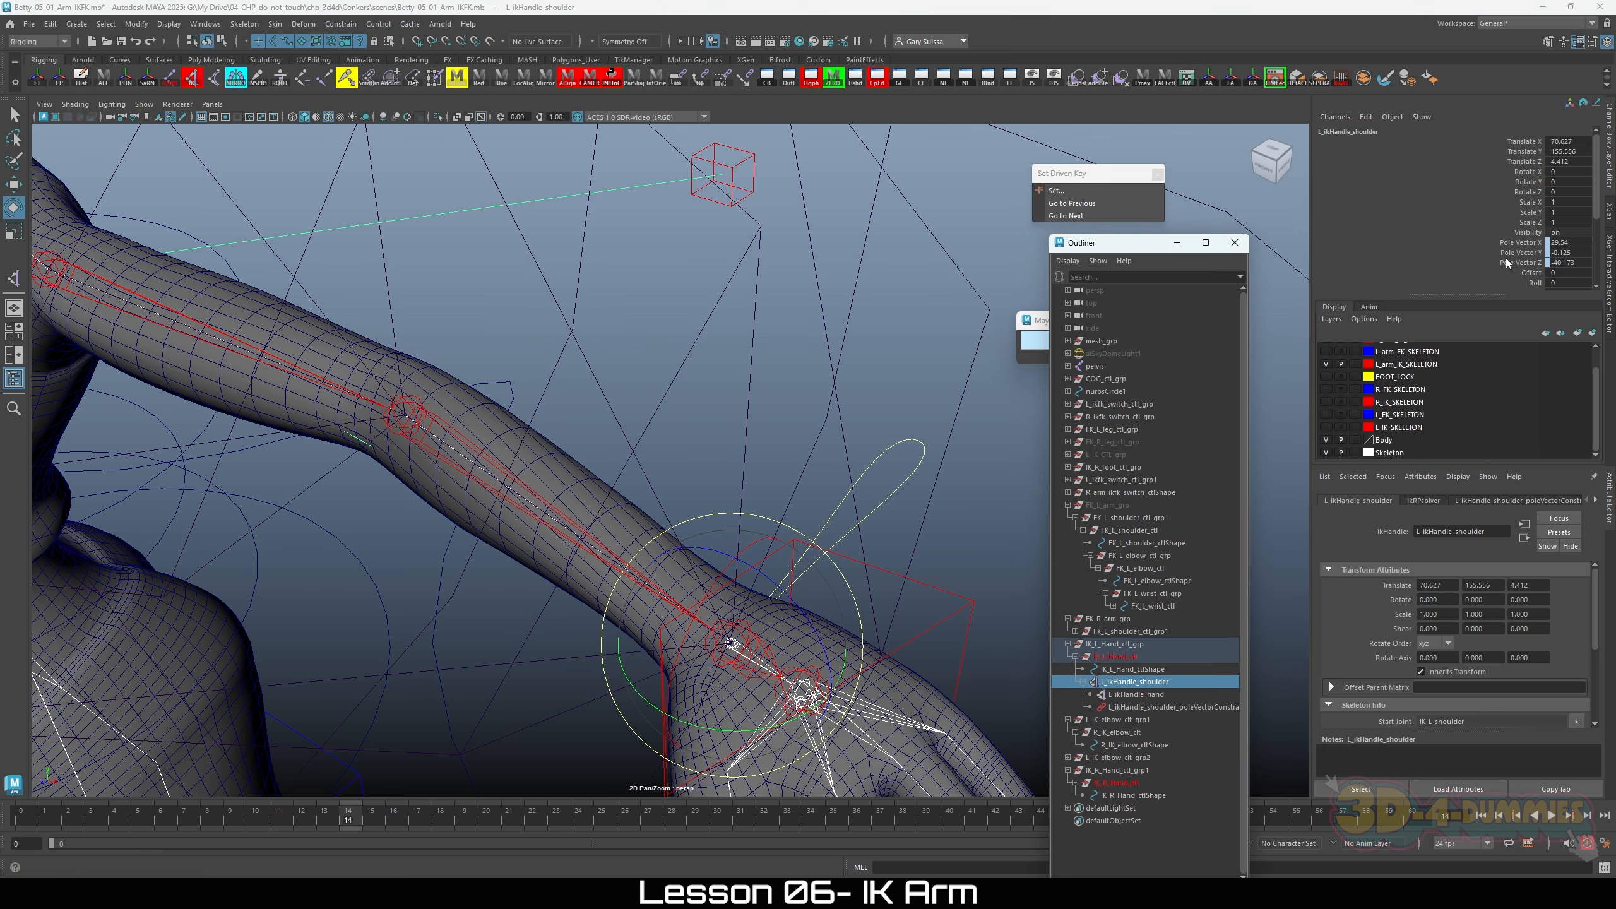
scroll(1505, 258, down, 3)
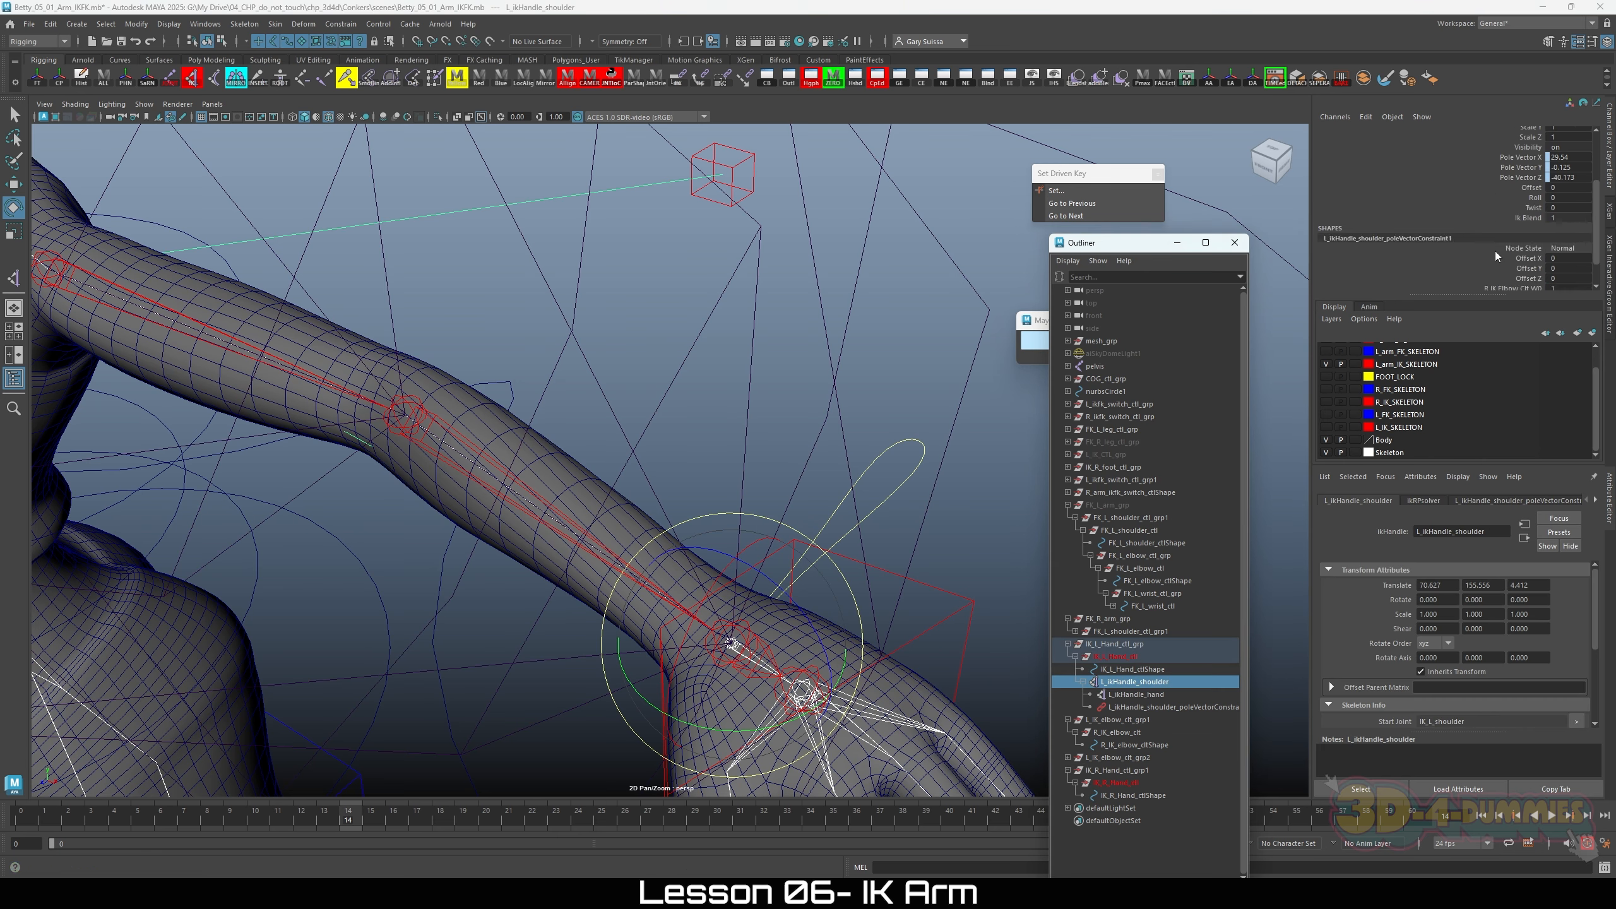
click(1527, 208)
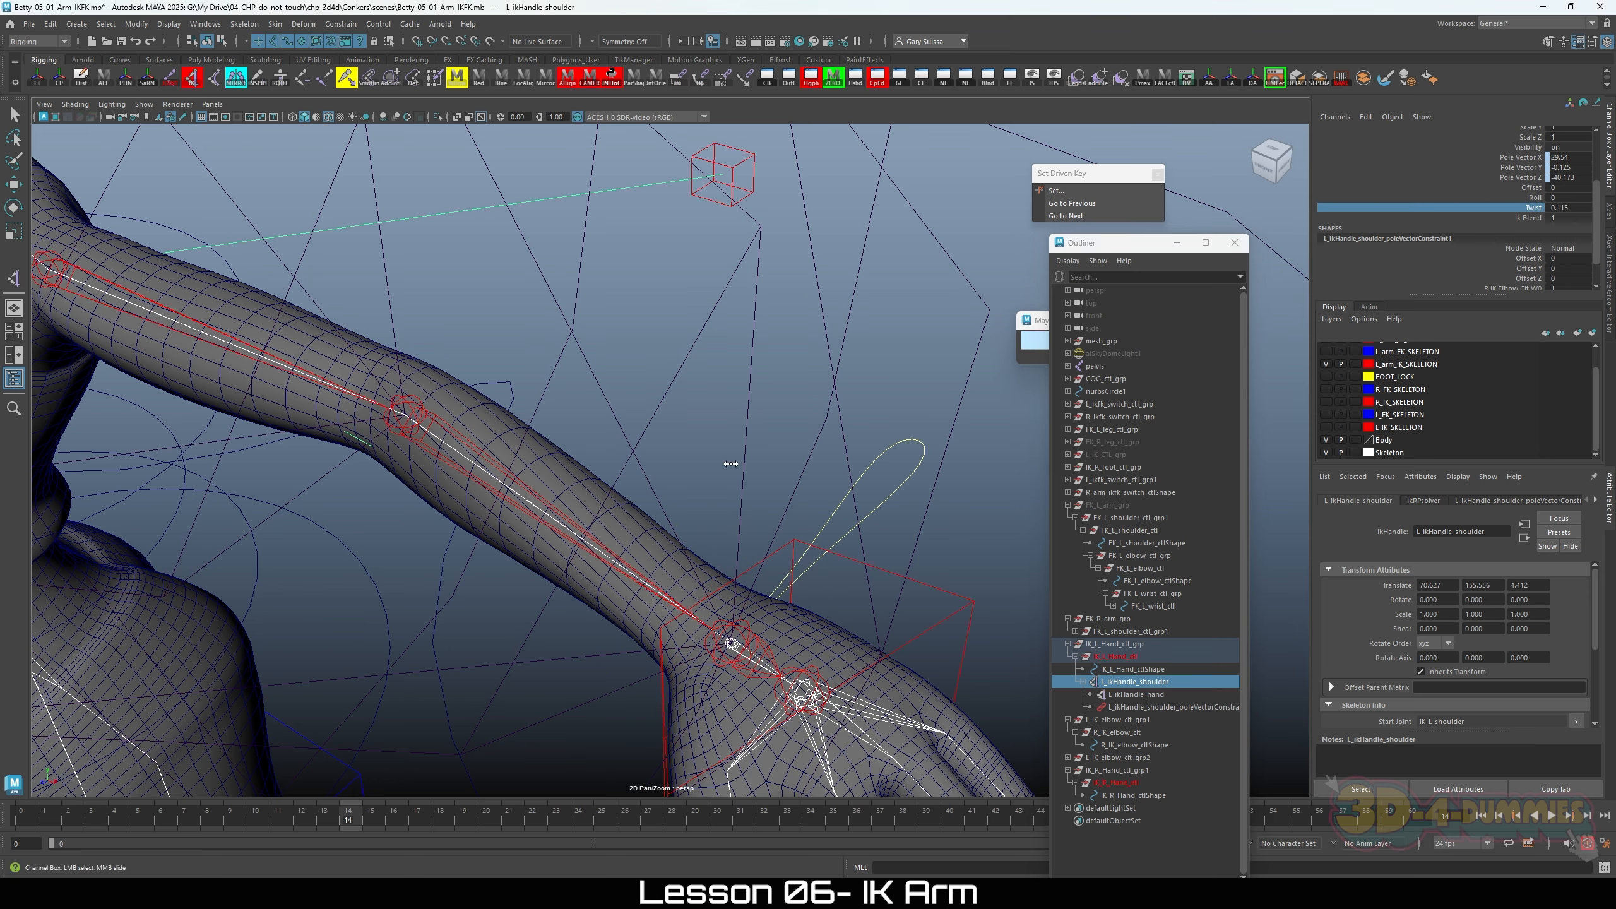
mouse_move(730, 464)
middle_down()
mouse_move(745, 466)
mouse_move(694, 463)
mouse_move(733, 466)
middle_up()
key(ctrl+z)
Step: Fine-tune the Twist of L_ikHandle_shoulder to about -0.002 while viewing the left forearm up close
alt+right_drag(773, 510, 614, 519)
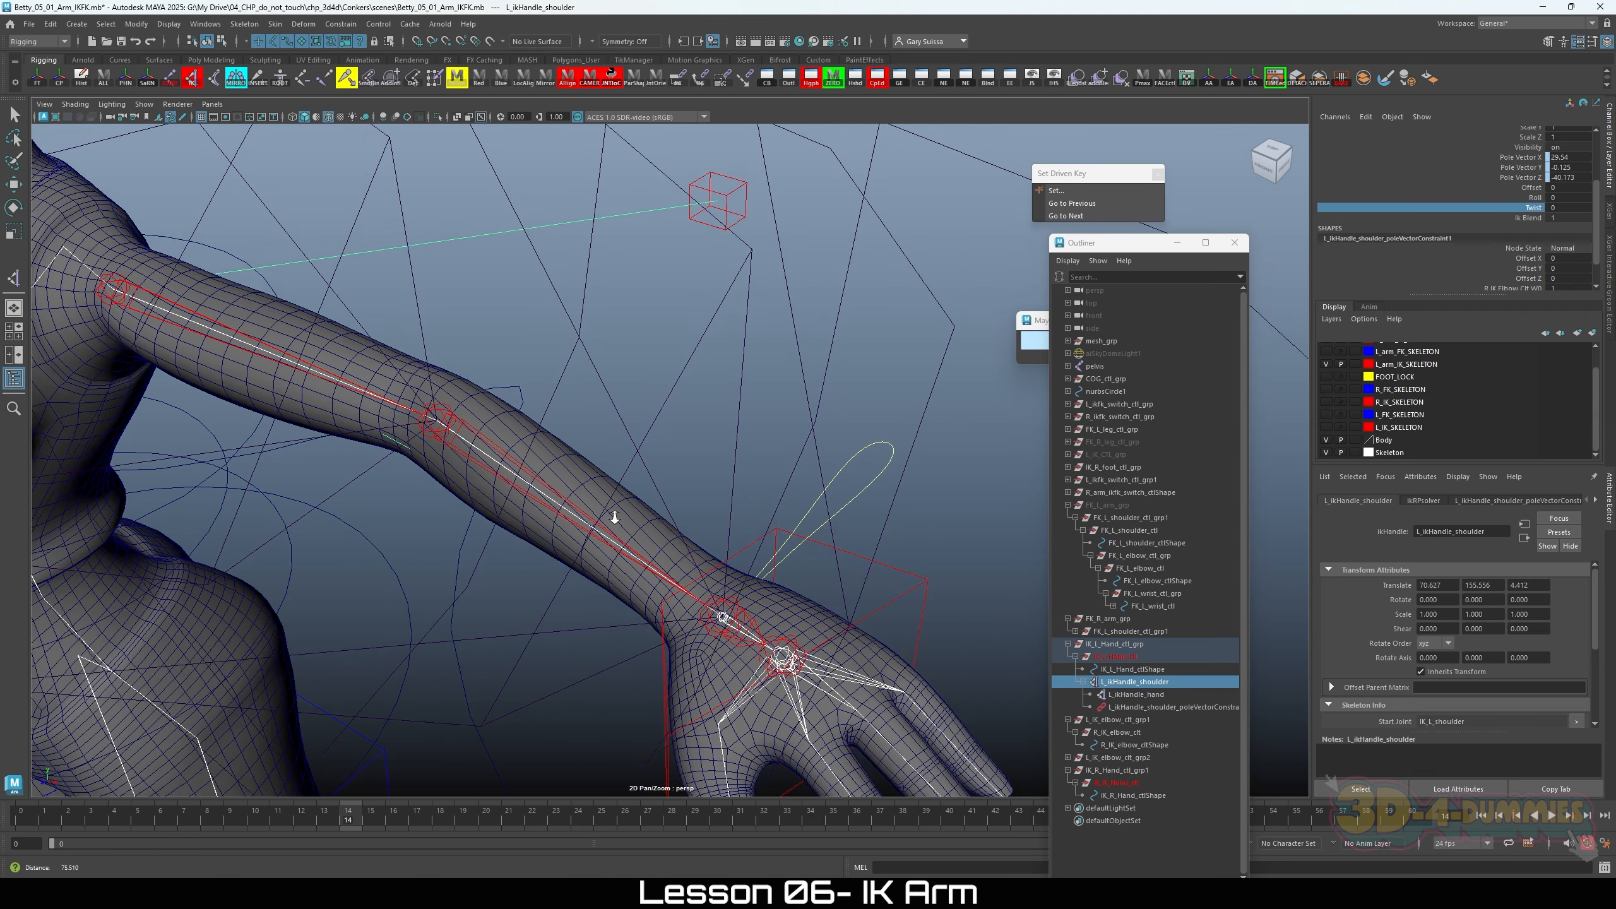
alt+middle_drag(614, 519, 570, 552)
alt+right_drag(570, 552, 591, 566)
alt+middle_drag(591, 566, 582, 575)
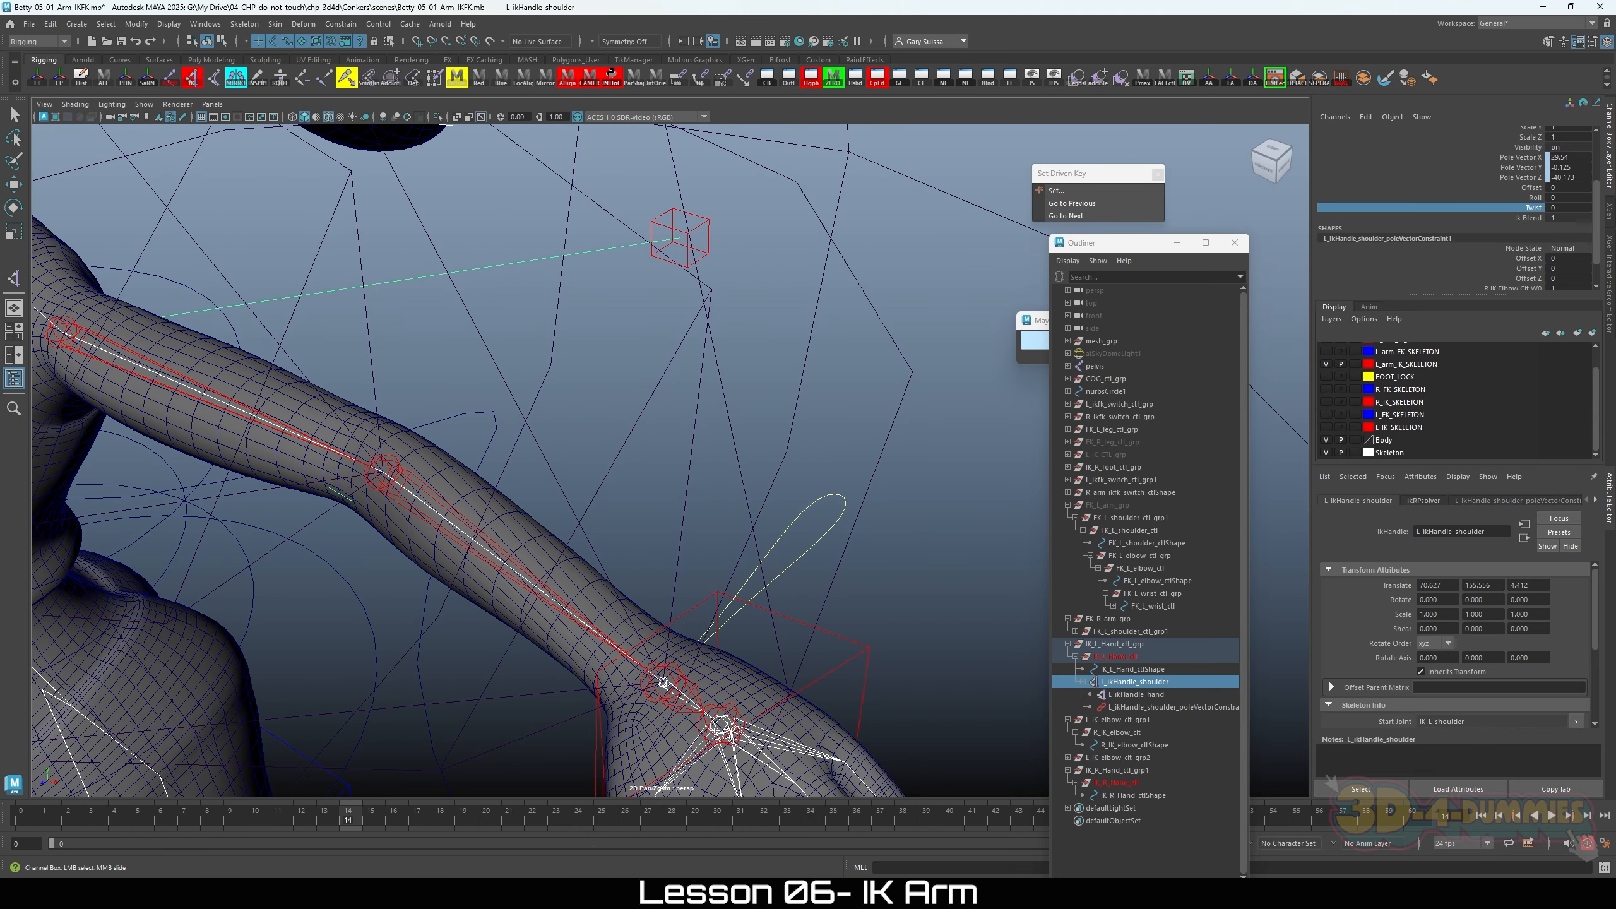
key(e)
alt+right_drag(496, 446, 626, 445)
alt+right_drag(723, 433, 604, 459)
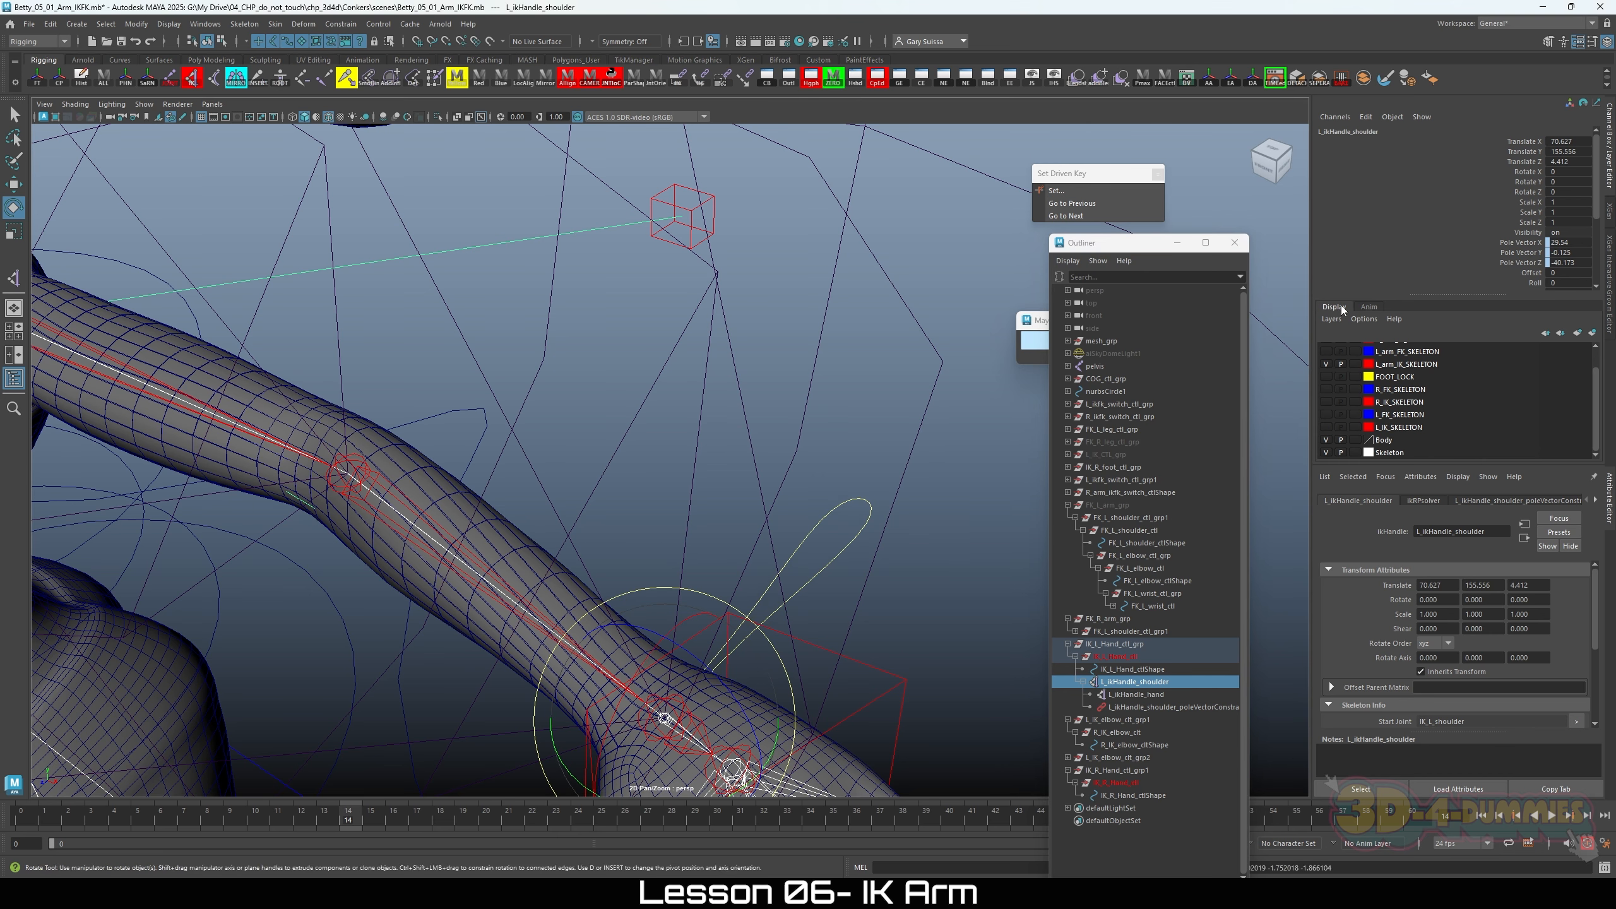
scroll(1531, 254, down, 3)
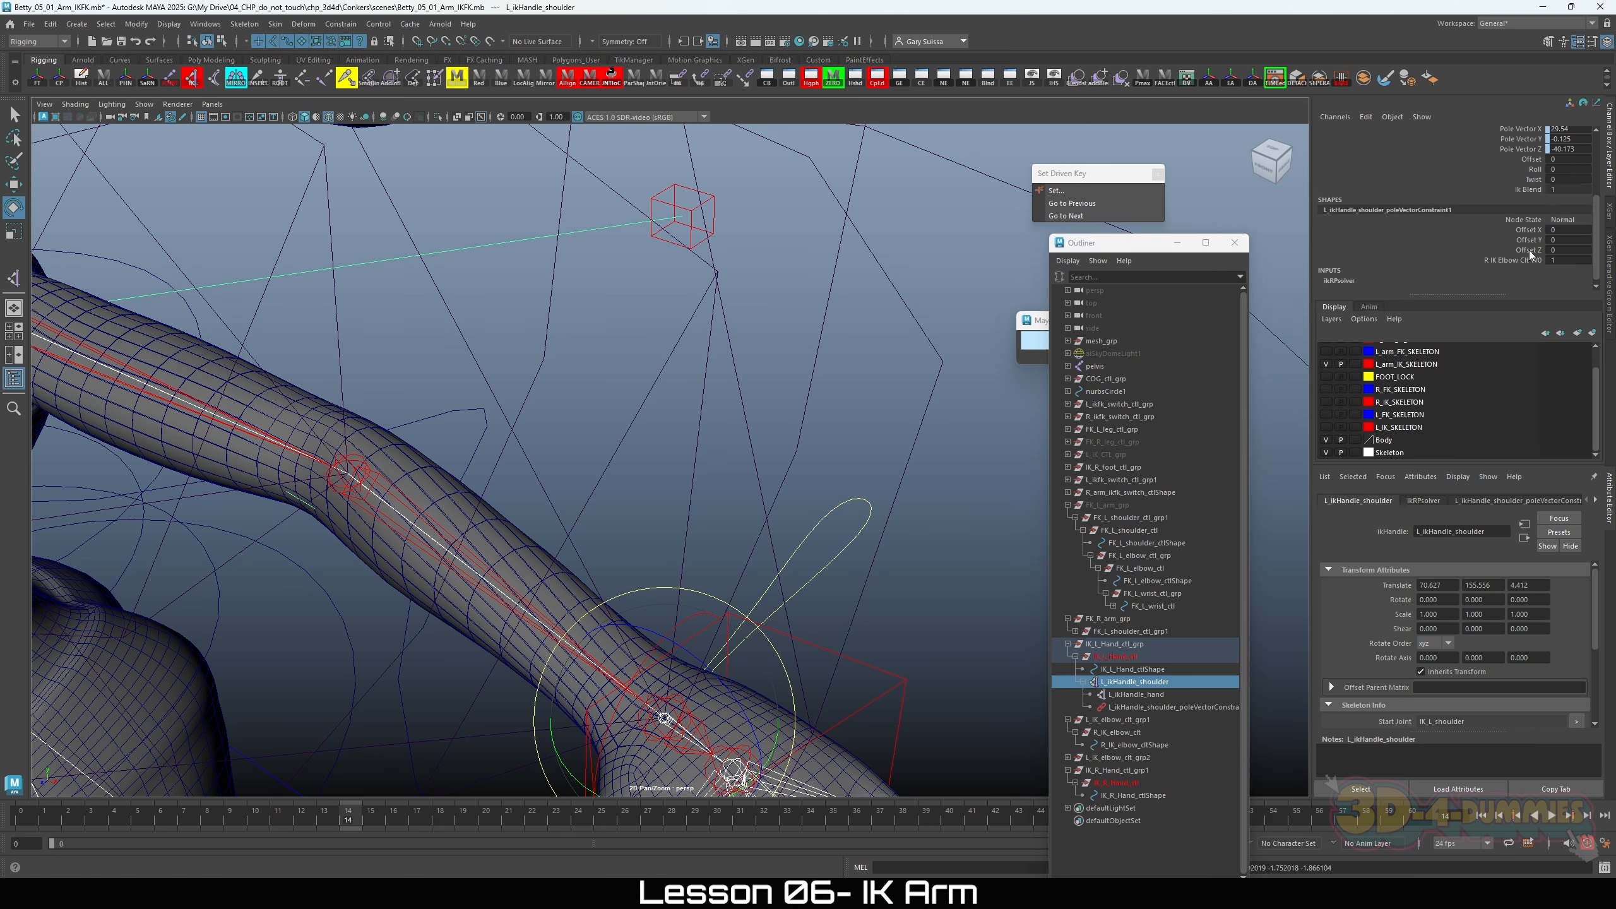
click(1532, 179)
middle_drag(650, 478, 647, 480)
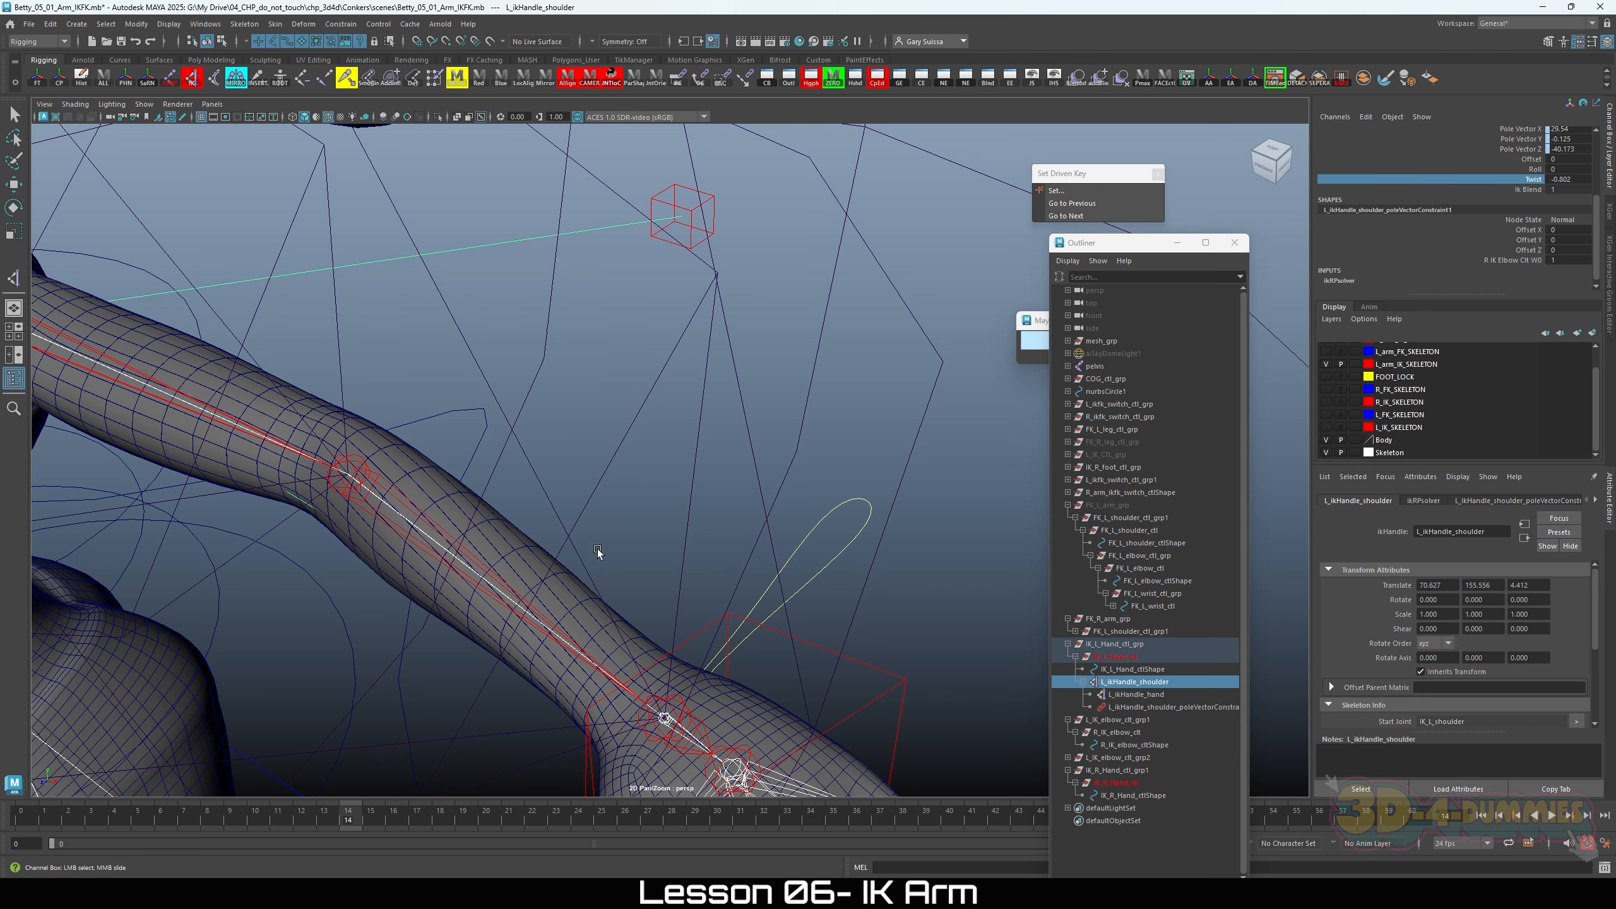
Step: Scrub the body mesh's skinCluster1 Envelope to check the forearm for any remaining shift, and clear the selection
click(576, 600)
key(e)
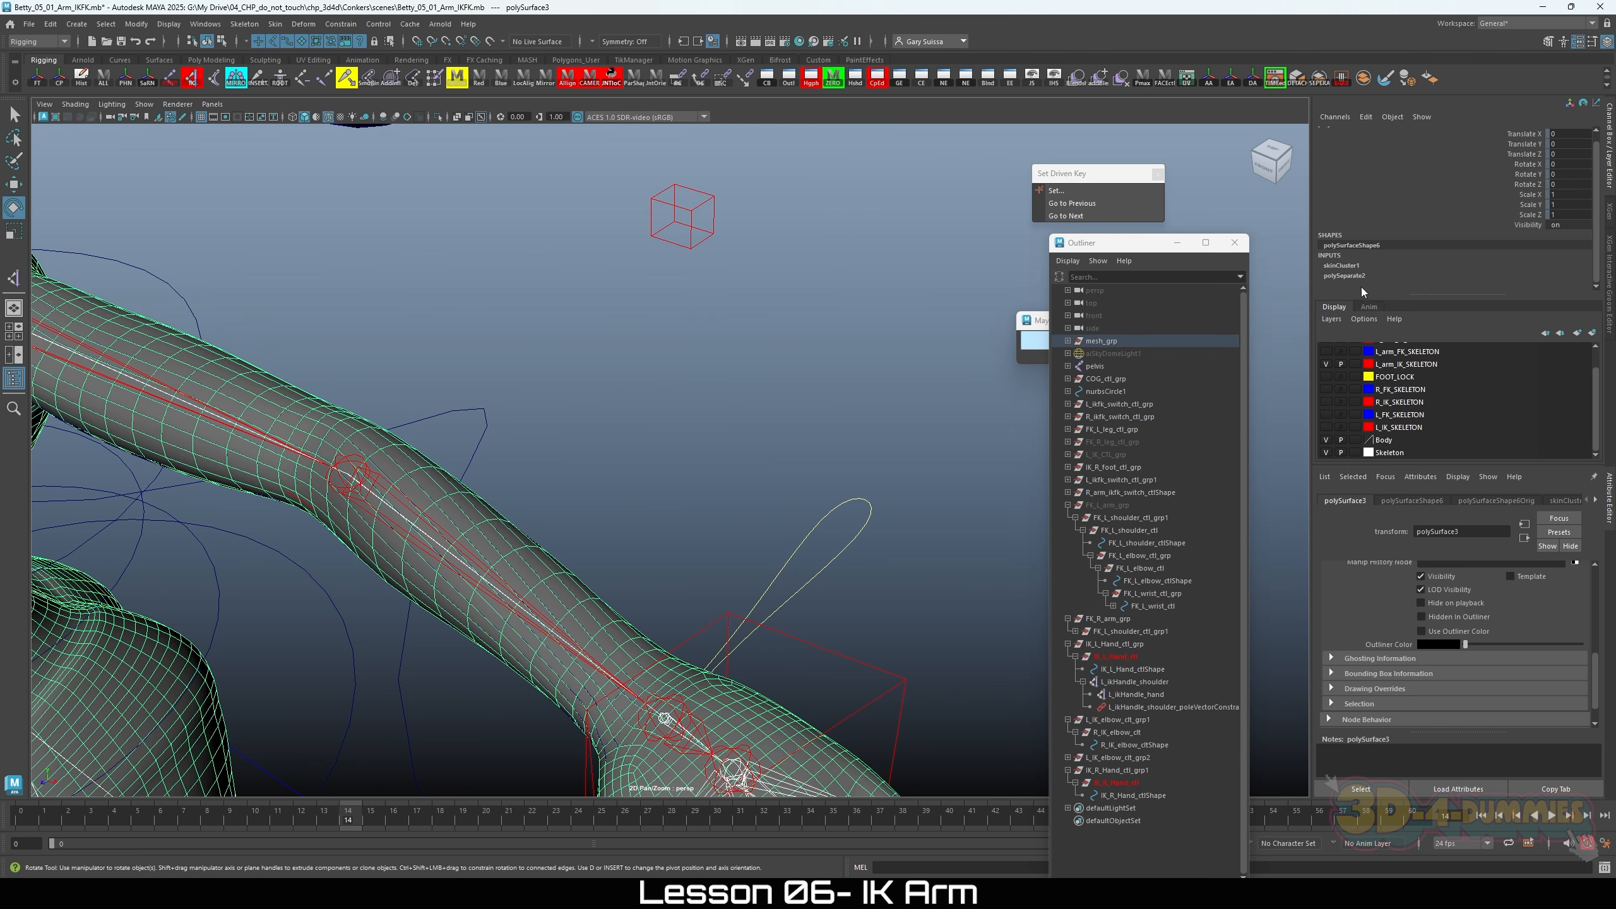
click(1352, 267)
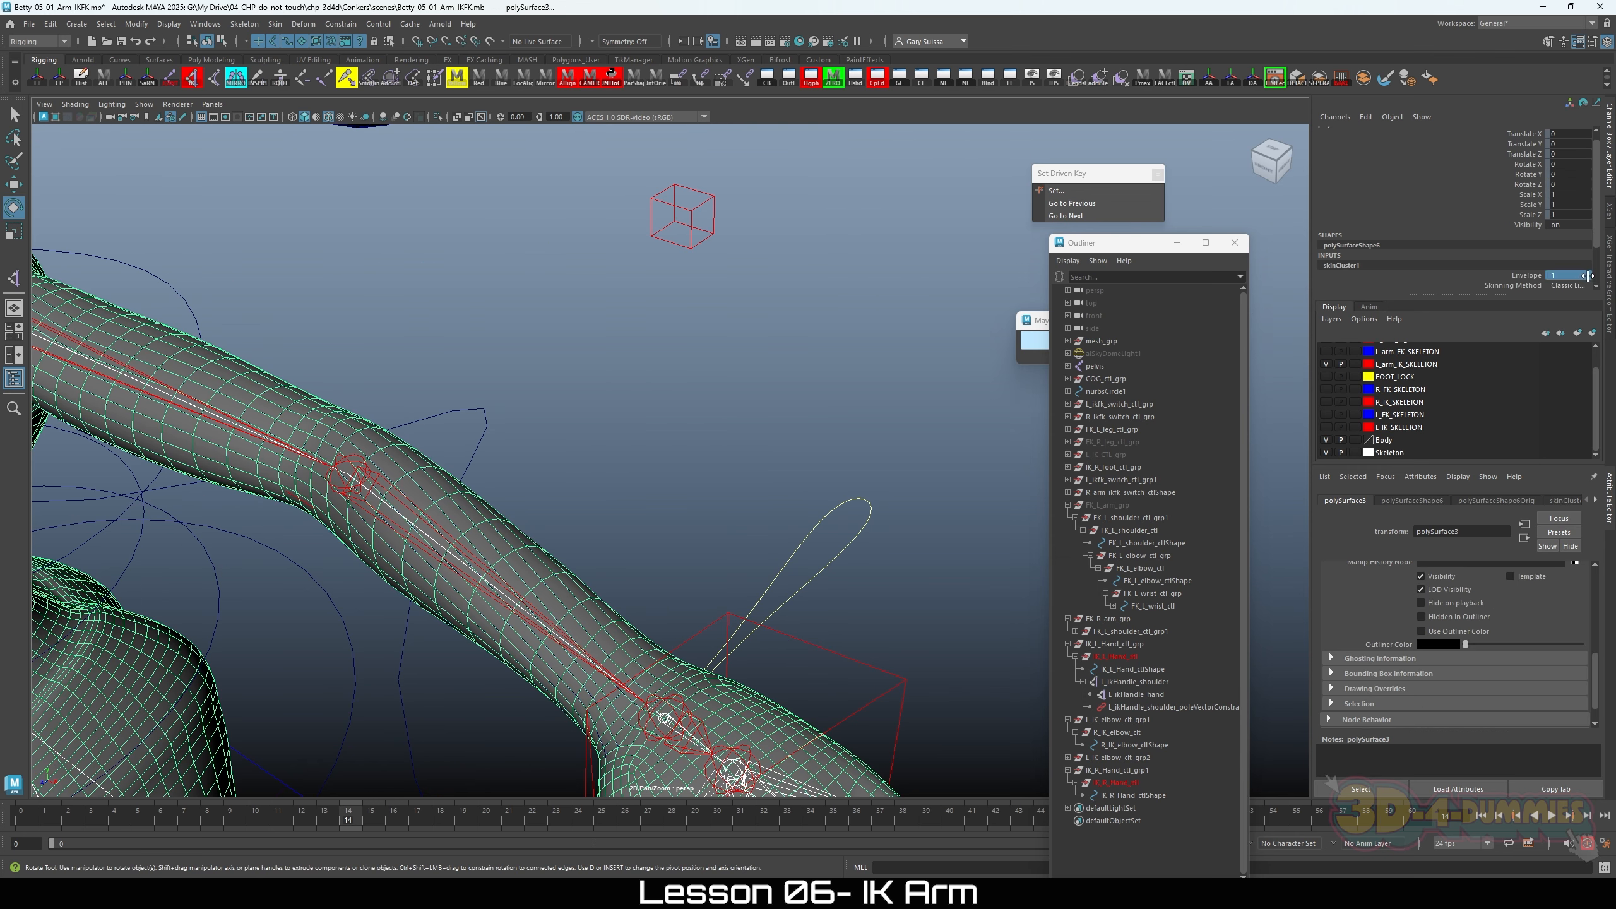
drag(1546, 276, 1591, 276)
mouse_move(1590, 276)
mouse_down()
mouse_move(1546, 275)
mouse_move(1591, 276)
mouse_up()
click(773, 468)
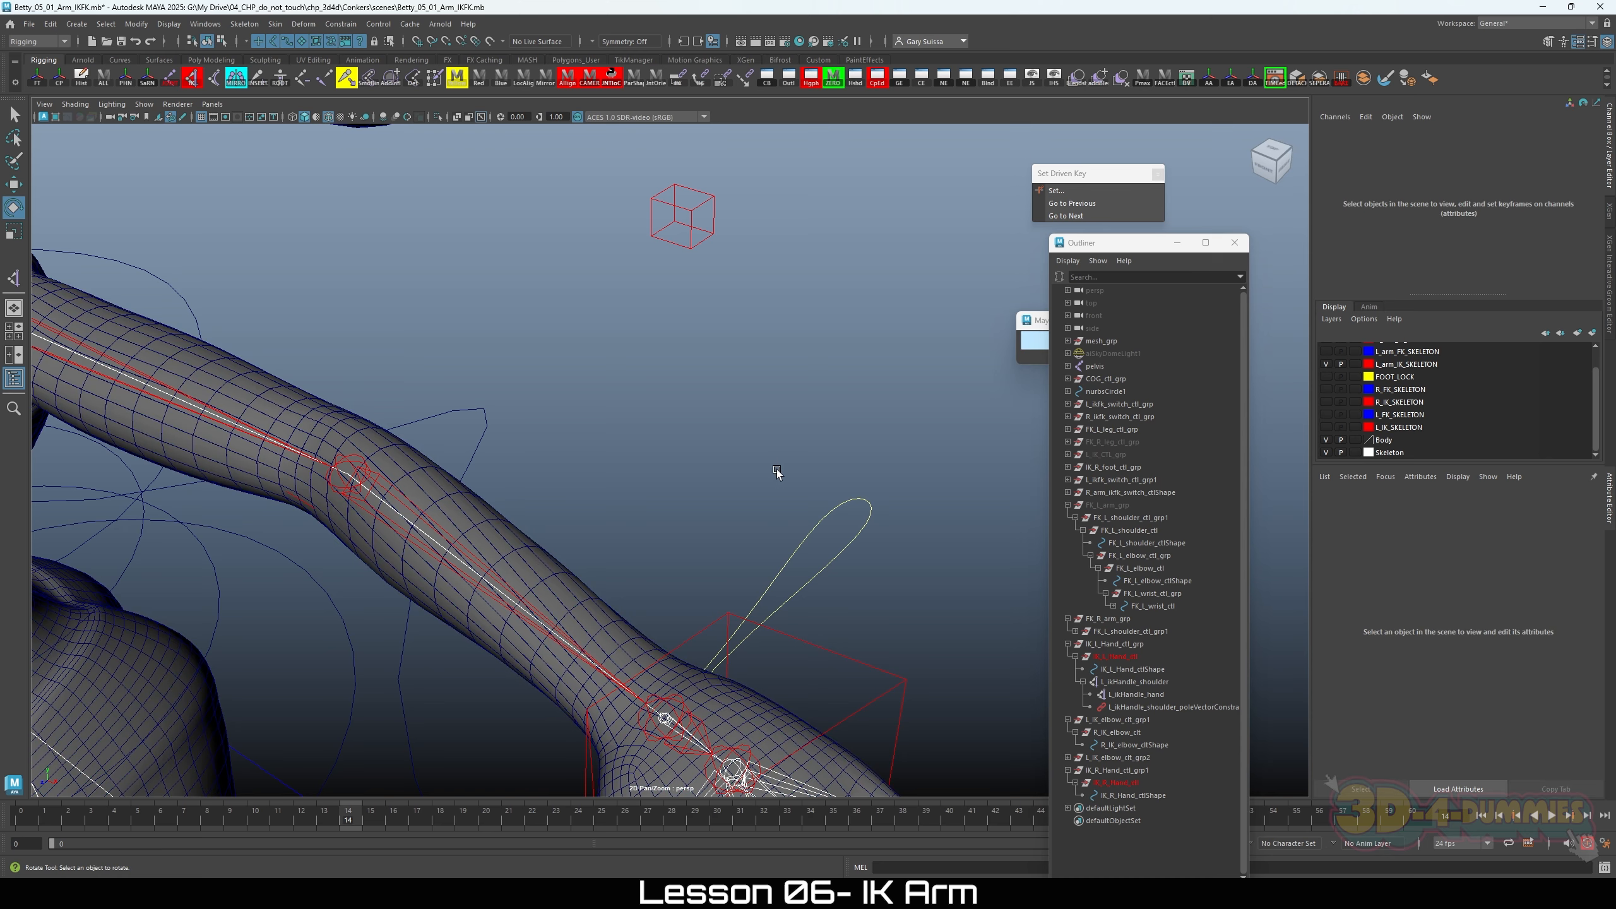
Step: Lower the Twist of L_ikHandle_shoulder slightly to about -0.917 while viewing the left forearm up close
click(1134, 682)
alt+right_drag(614, 537, 1096, 445)
alt+right_drag(791, 435, 947, 467)
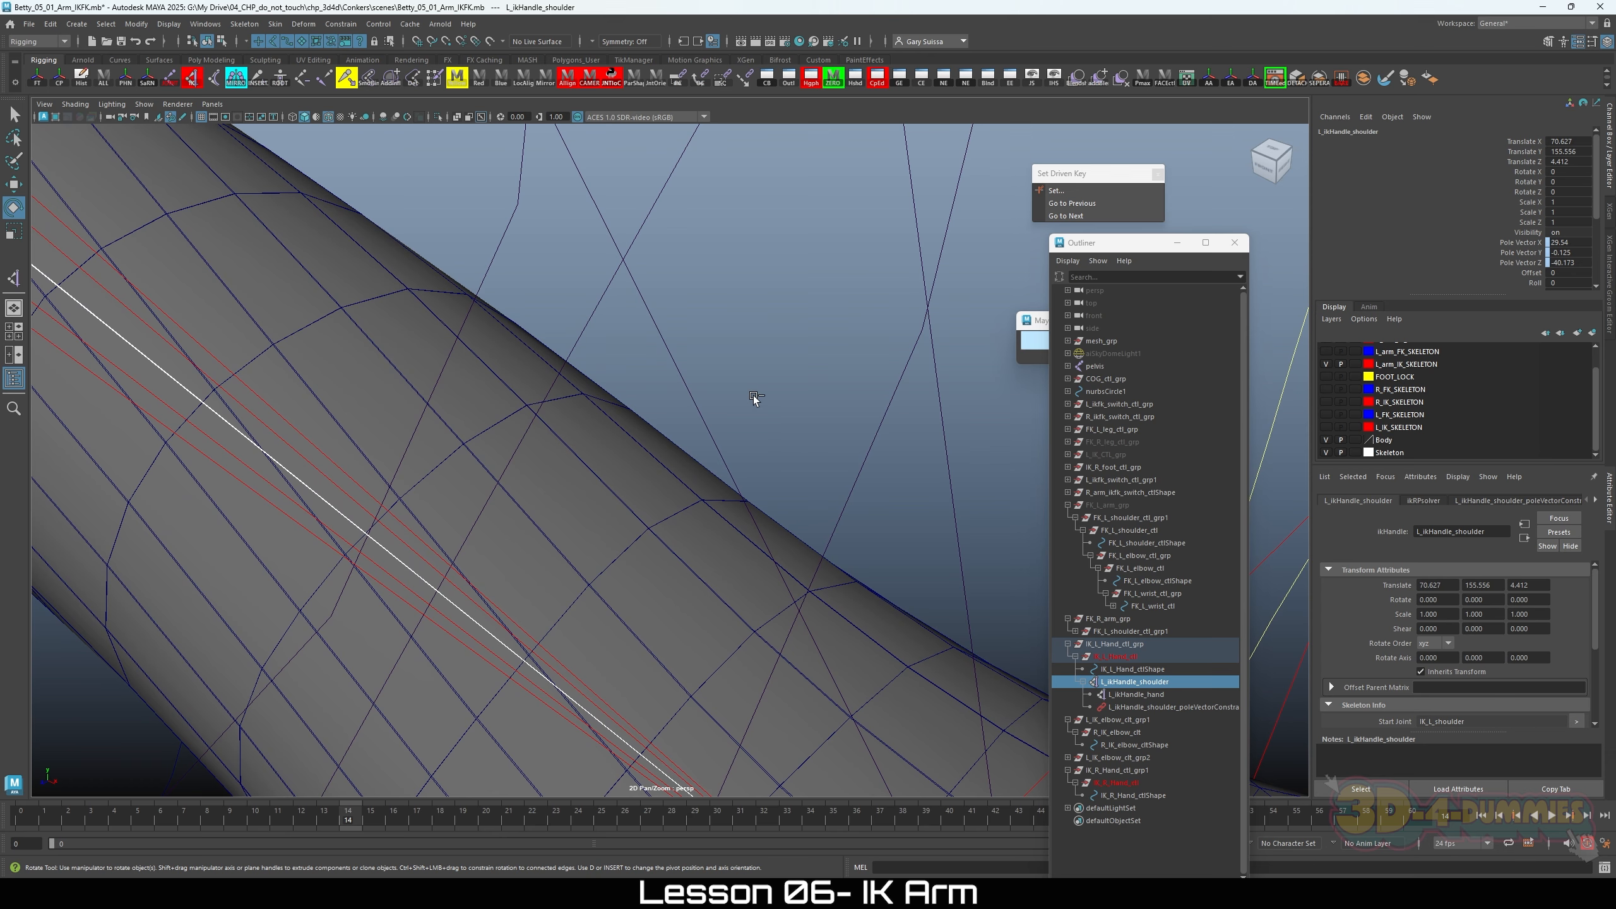
scroll(1492, 233, down, 4)
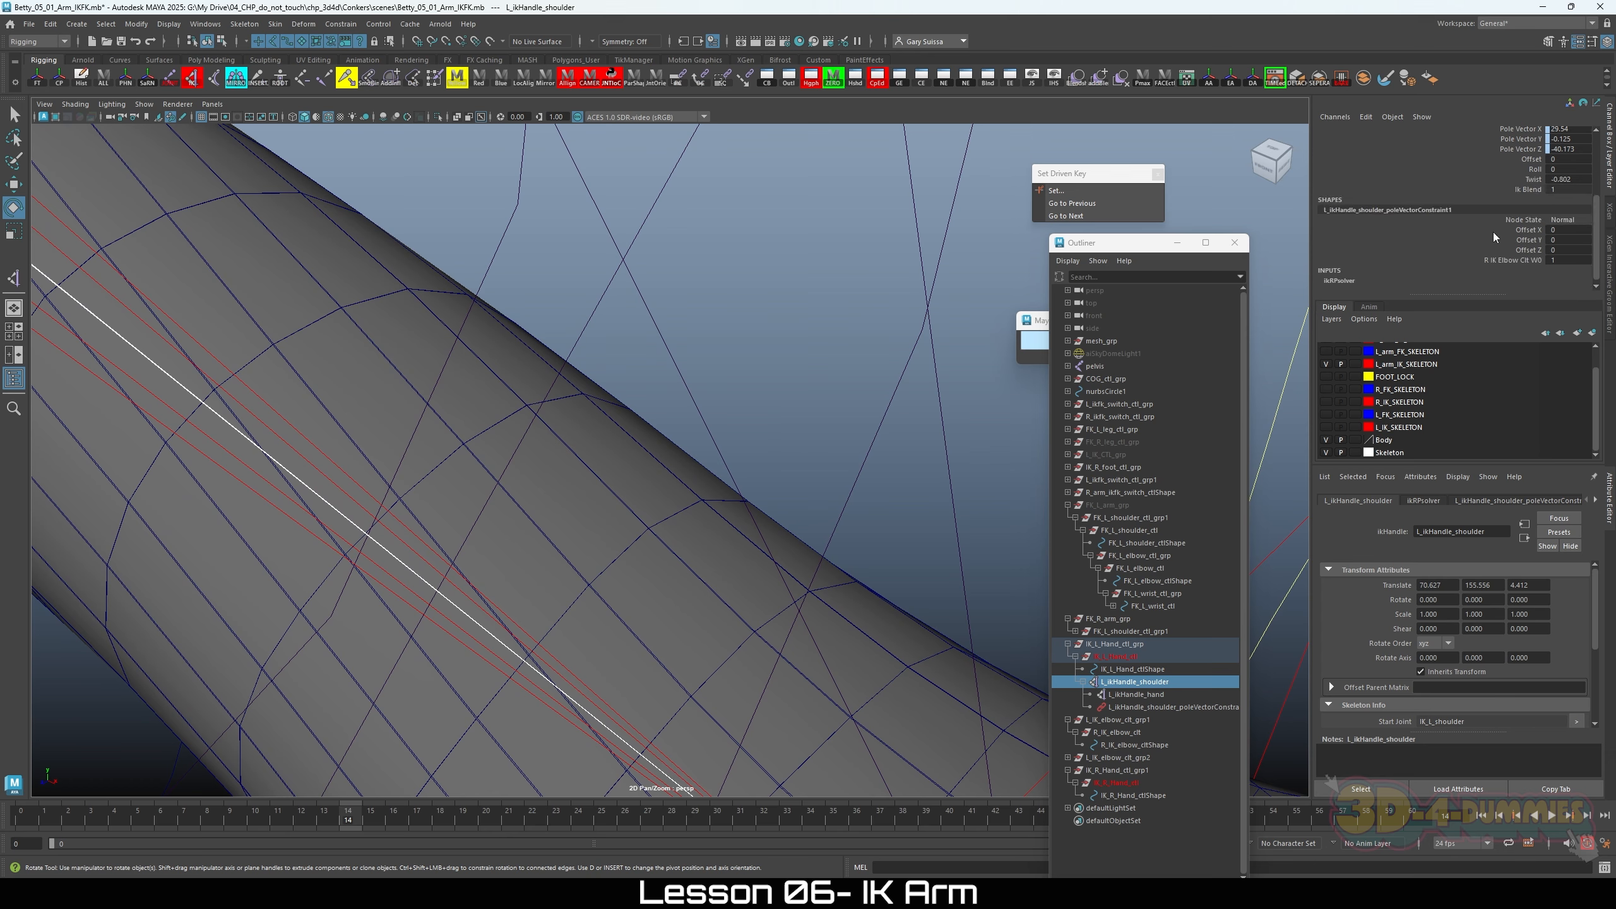
click(1533, 179)
middle_drag(803, 340, 799, 339)
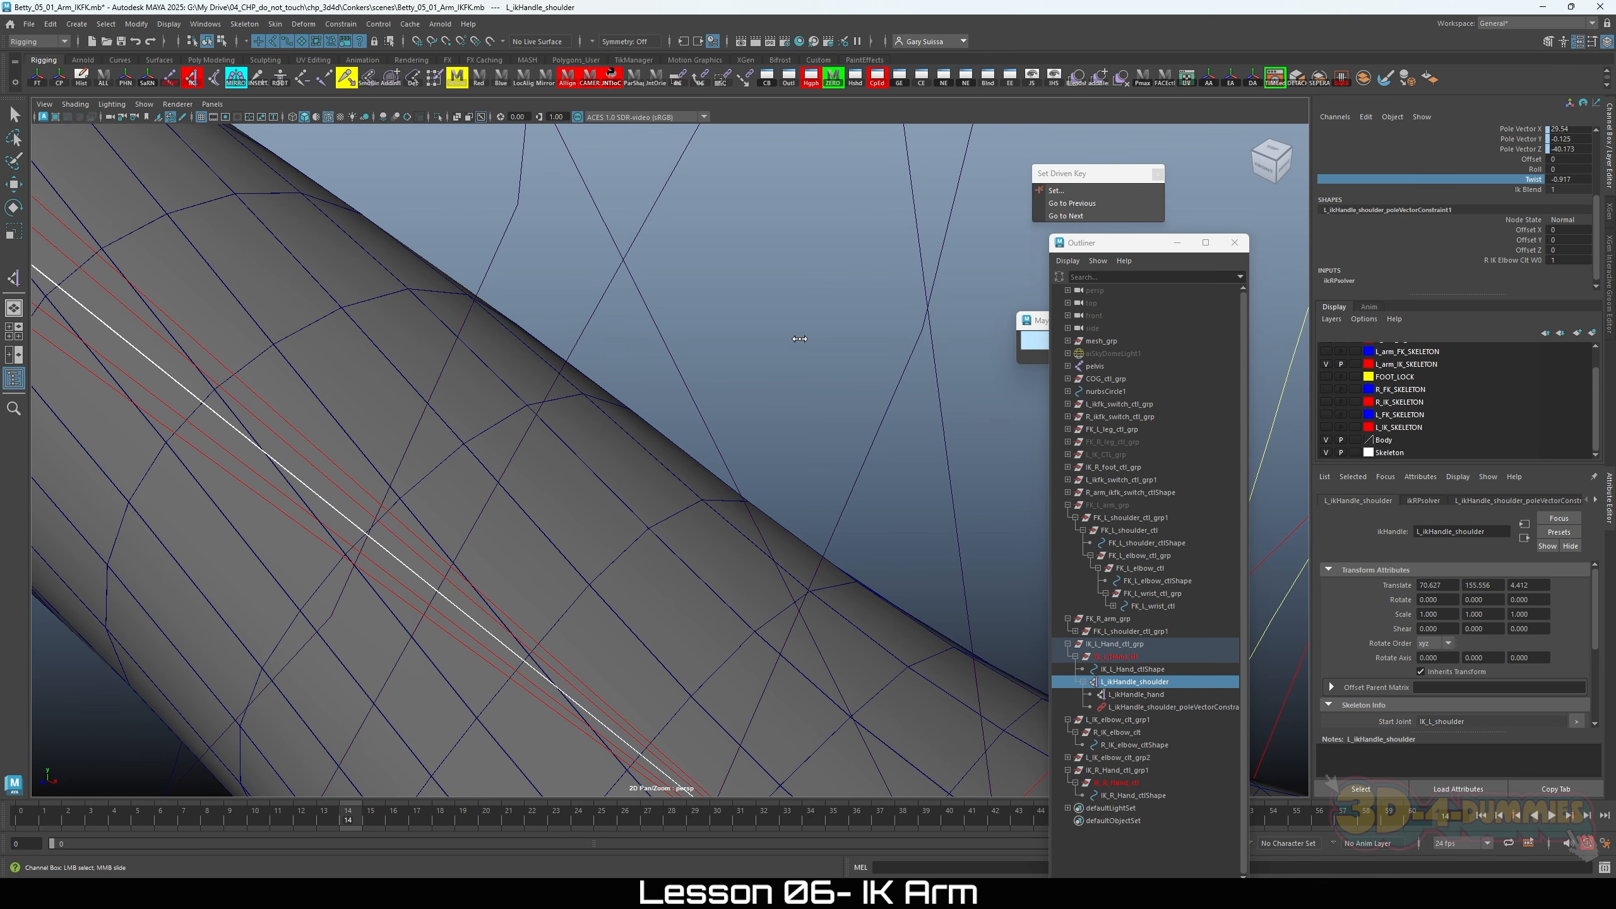
Step: Recheck the body mesh's skinCluster1 Envelope with the new Twist, inspecting the forearm and then the whole left arm
alt+right_drag(882, 436, 45, 477)
alt+middle_drag(398, 495, 356, 535)
alt+right_drag(356, 535, 872, 573)
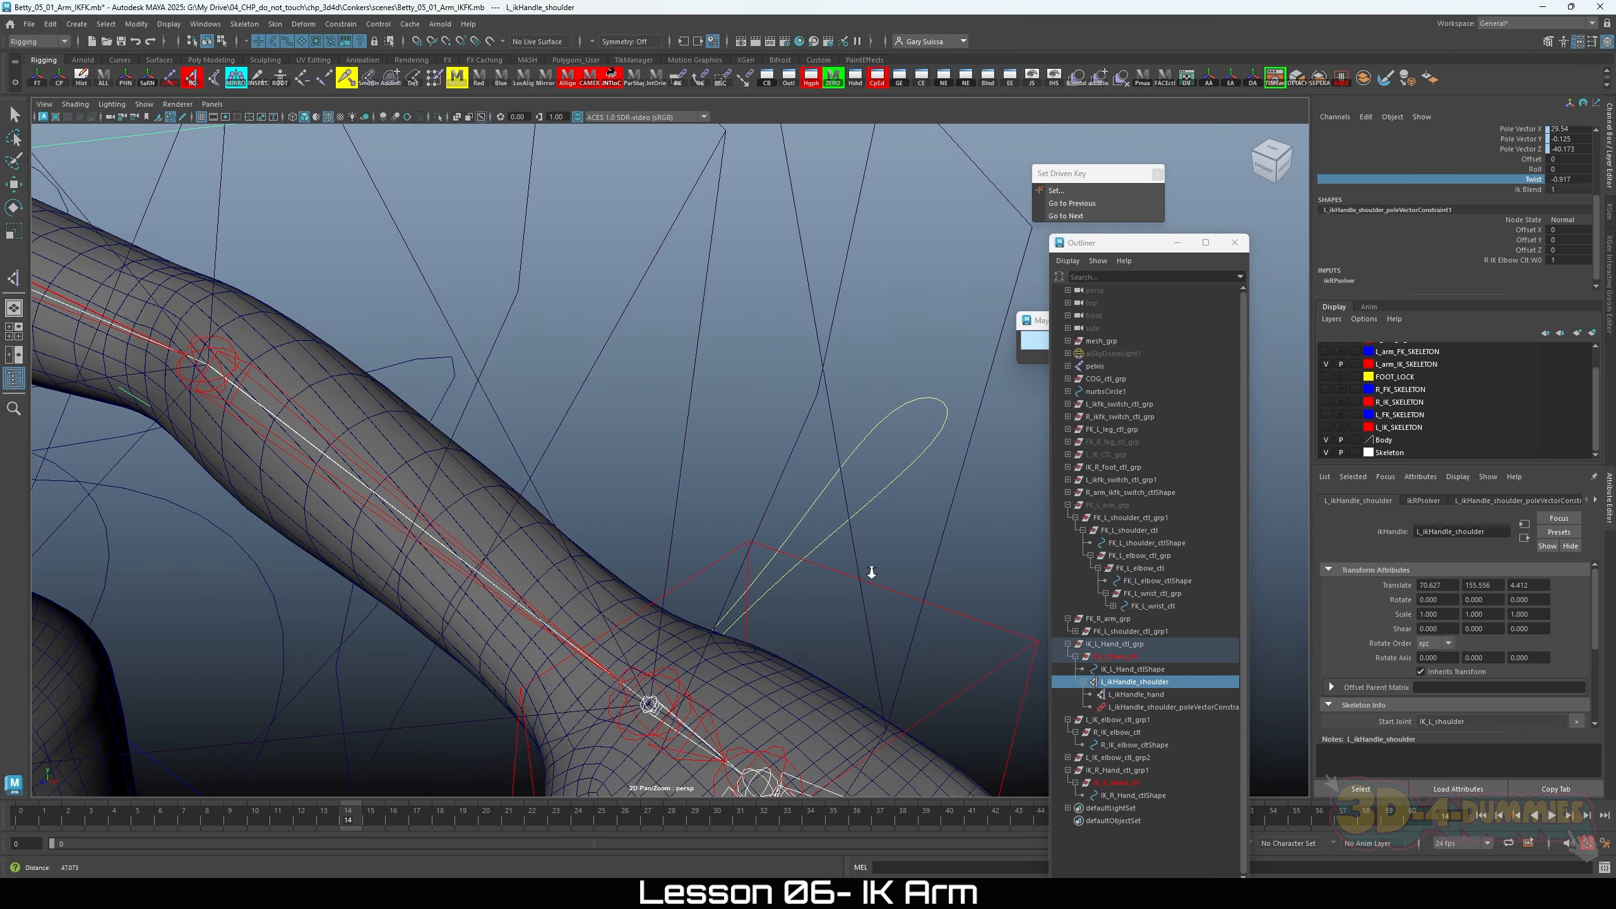
key(e)
click(550, 584)
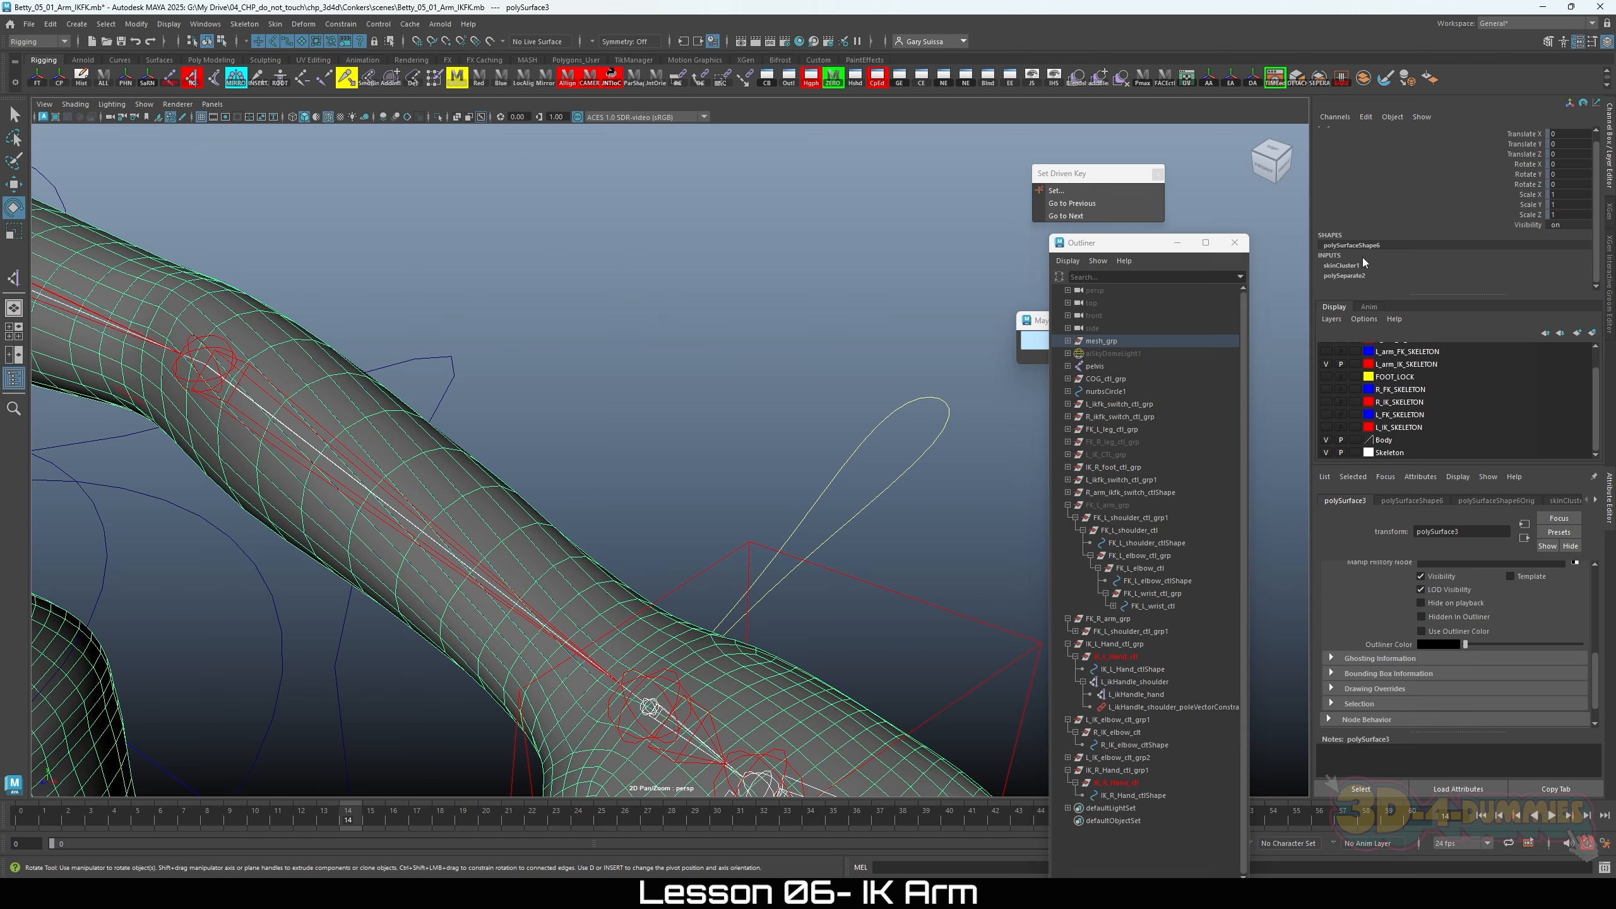
click(1359, 266)
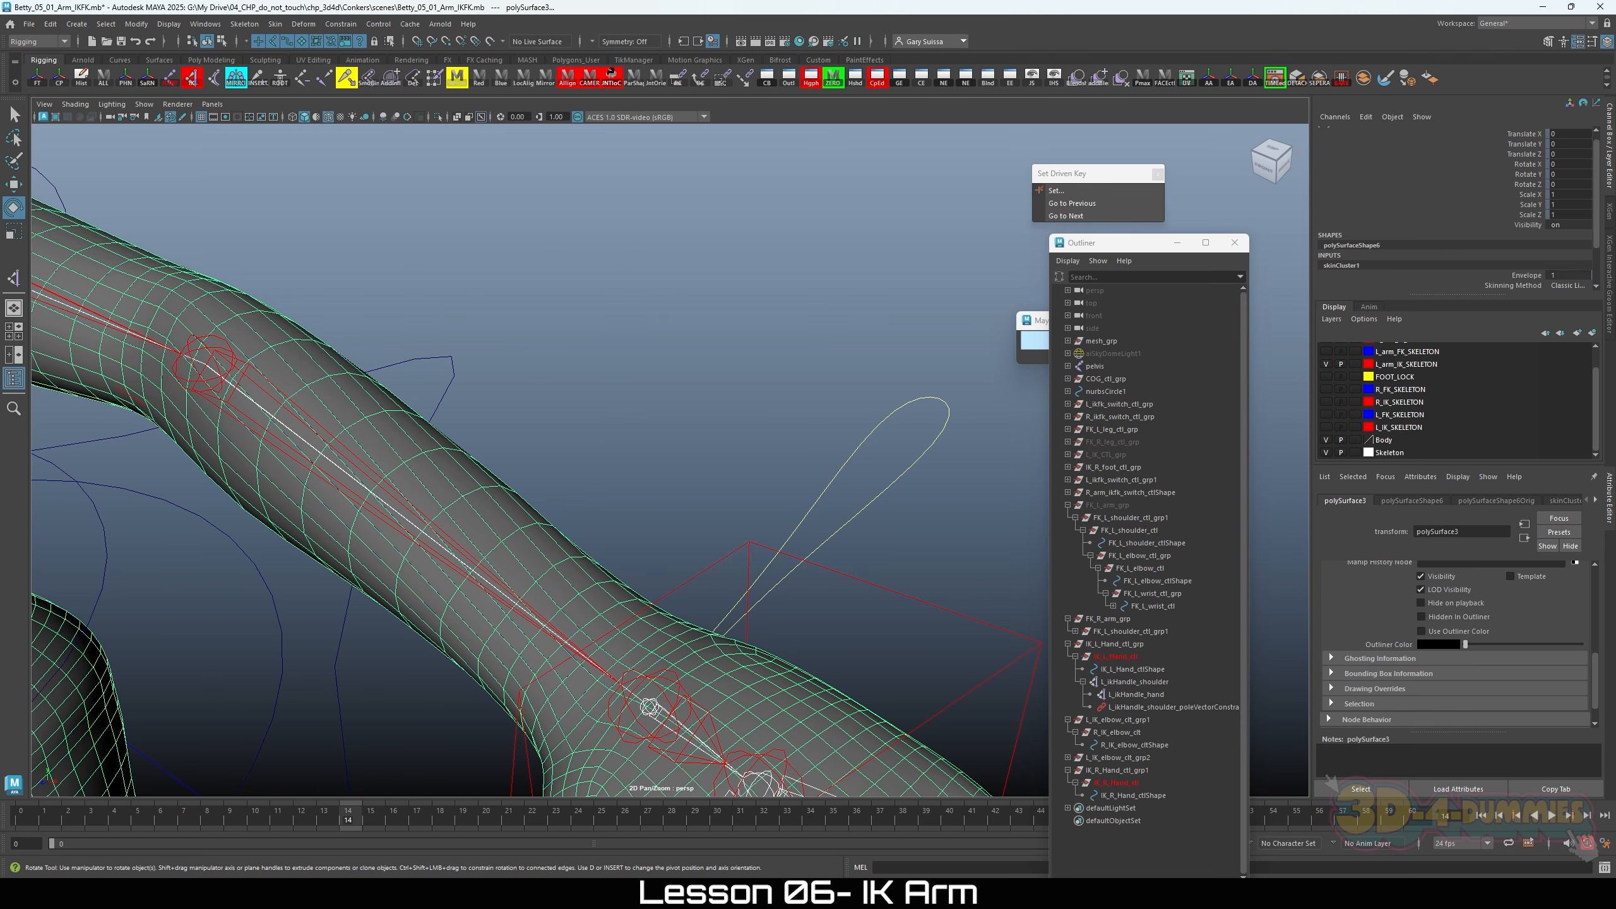
alt+right_drag(659, 326, 318, 385)
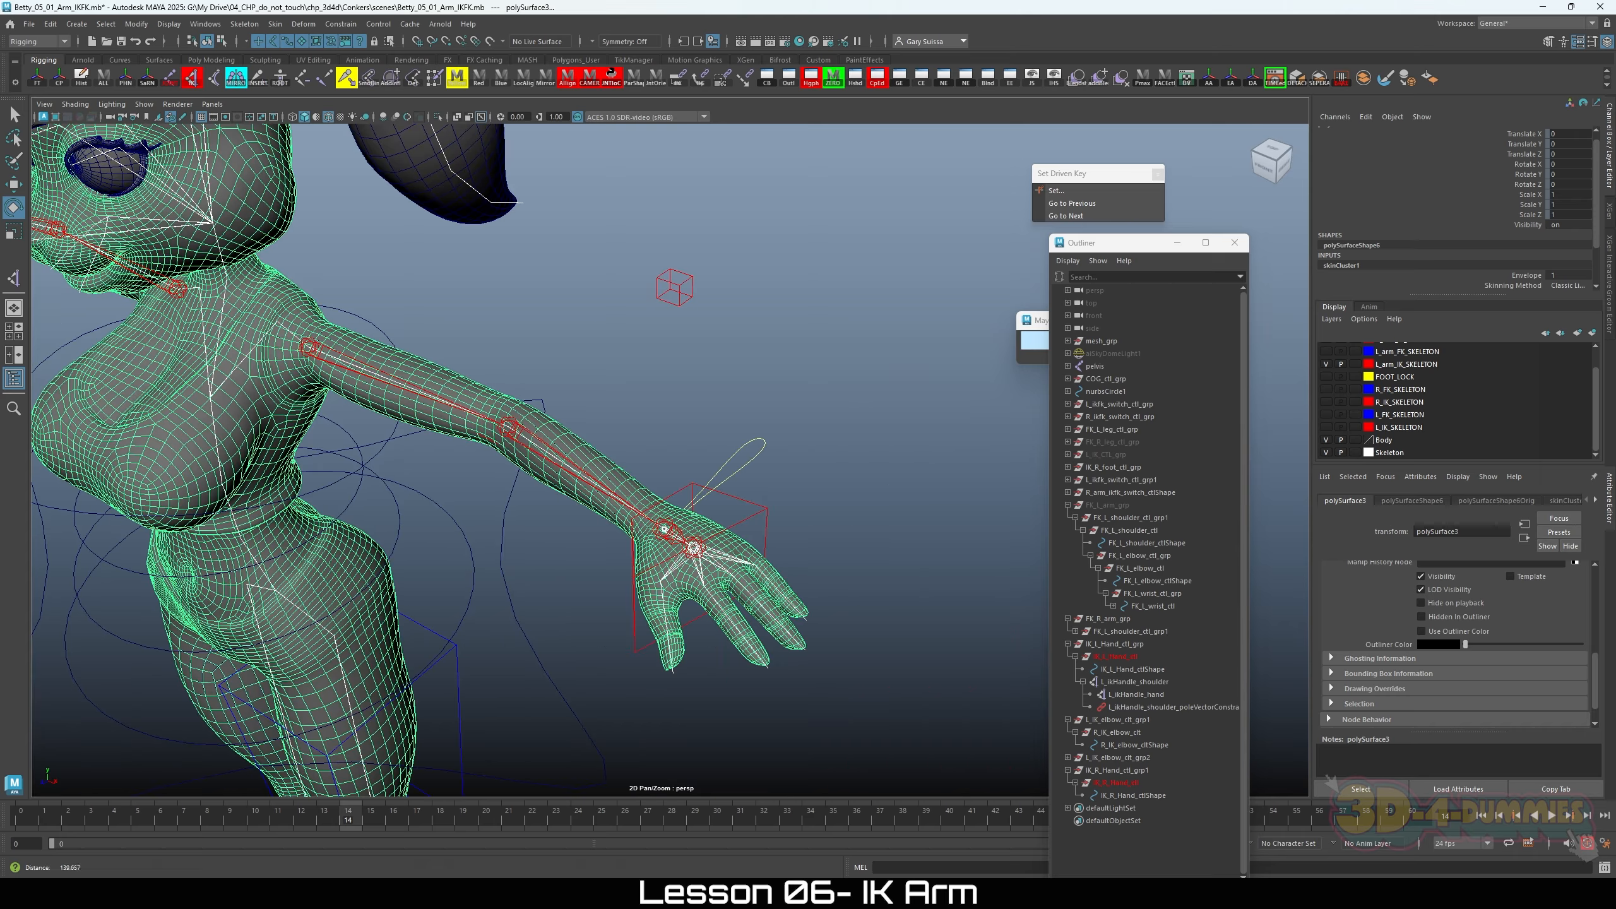
alt+drag(319, 386, 380, 377)
alt+right_drag(380, 377, 560, 382)
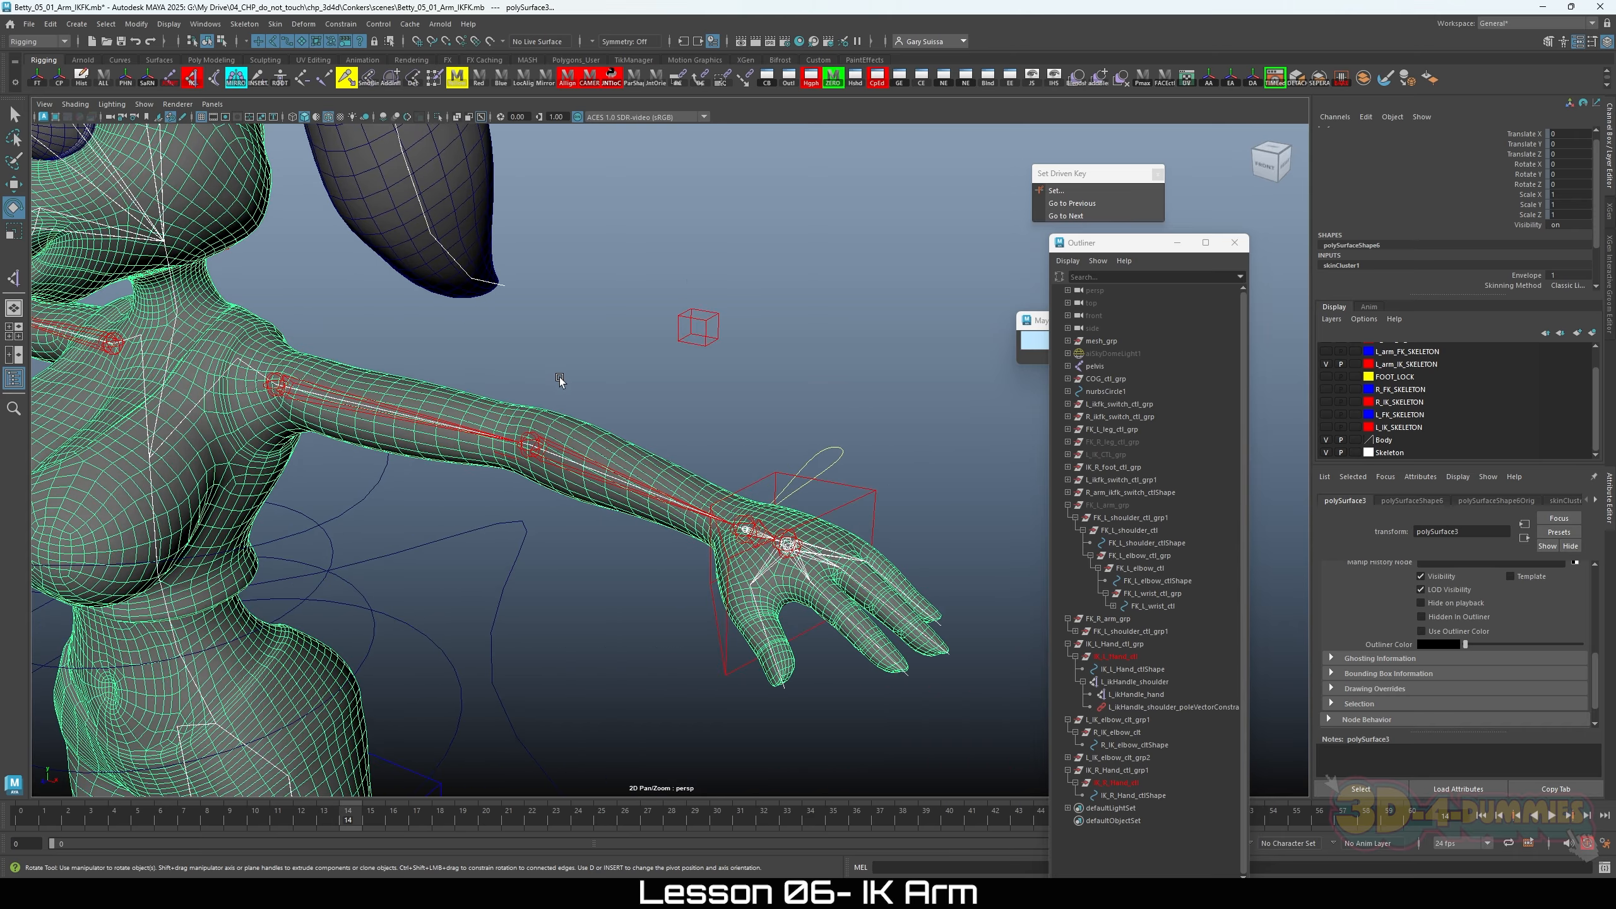
Step: Reselect the body mesh polySurface6 and reveal it within mesh_grp in the Outliner
click(627, 365)
click(622, 457)
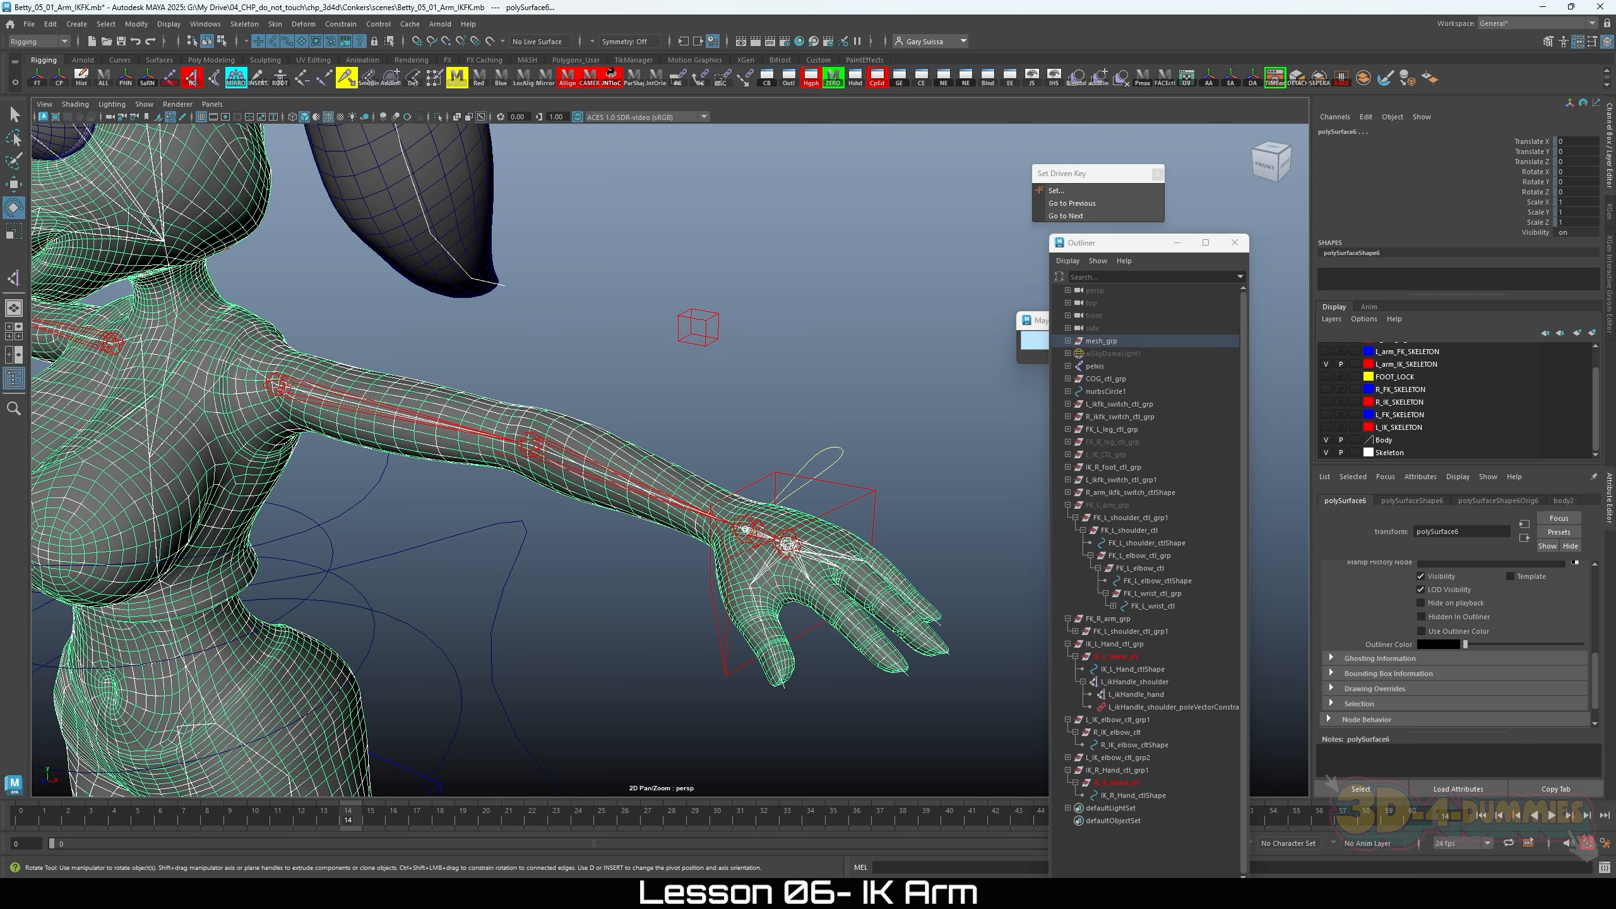
key(f)
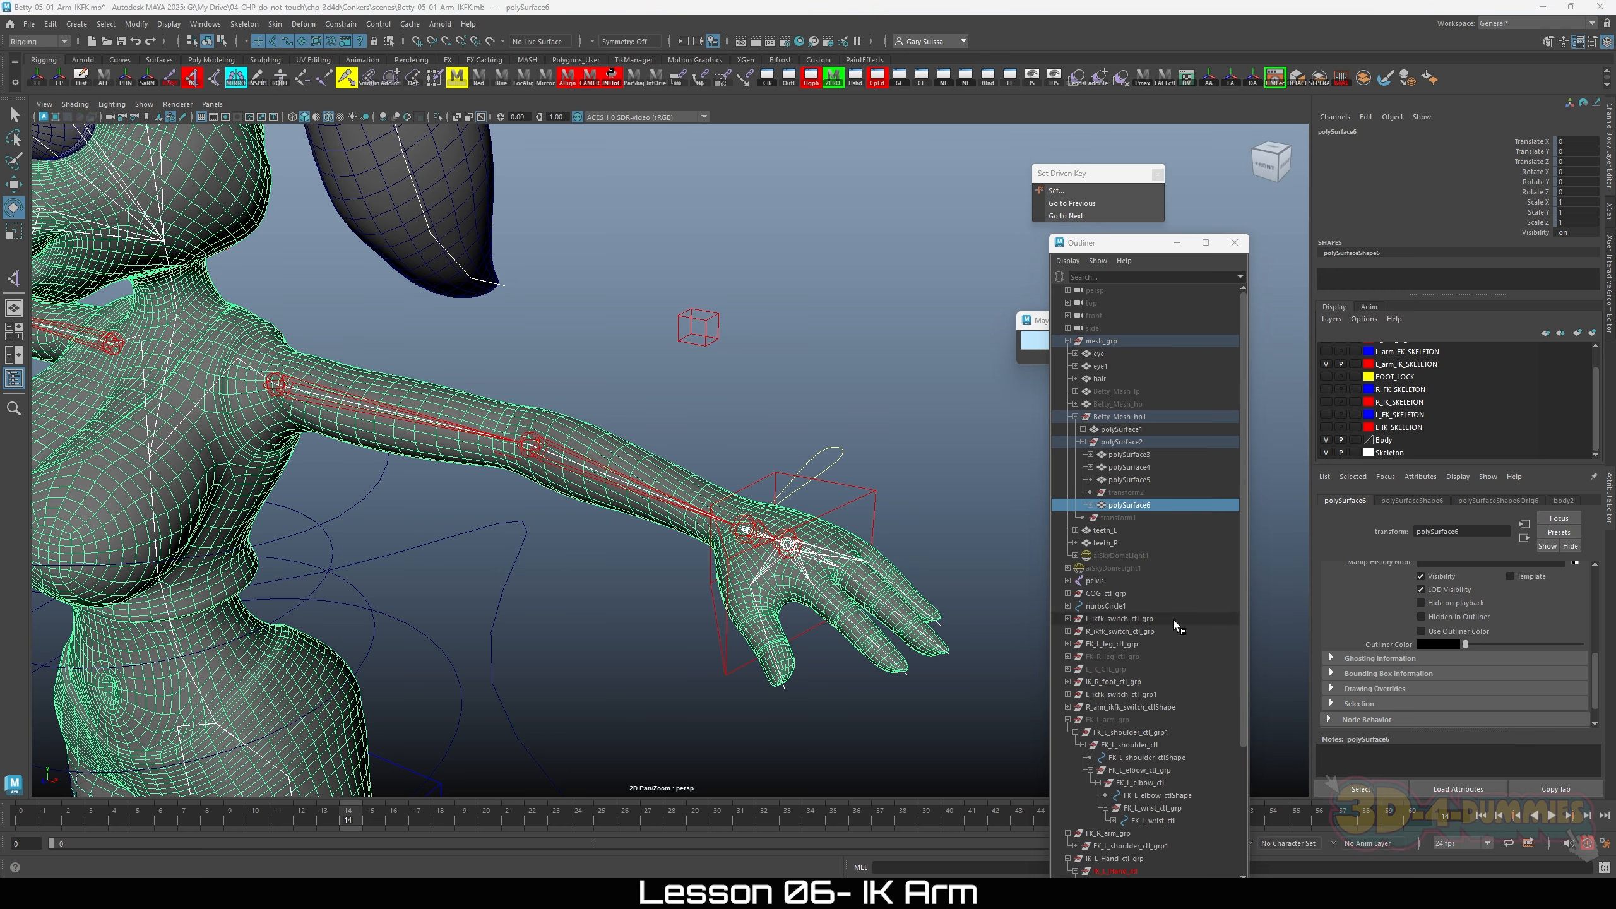
Step: Delete the duplicate body mesh polySurface6 from the Betty mesh group
click(1124, 493)
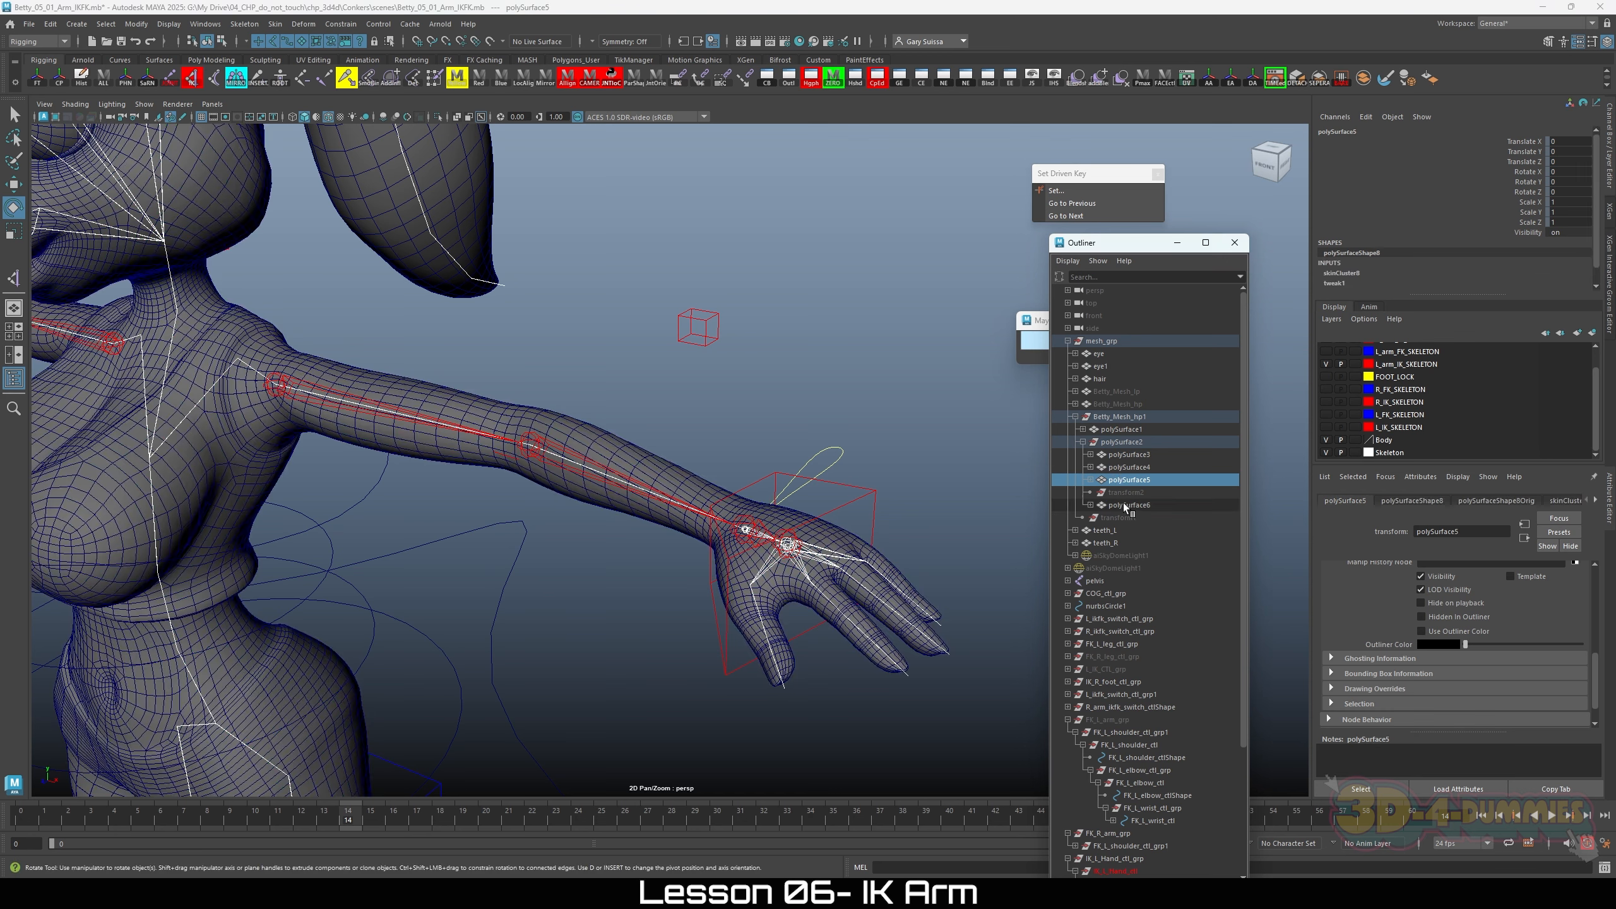
click(1126, 506)
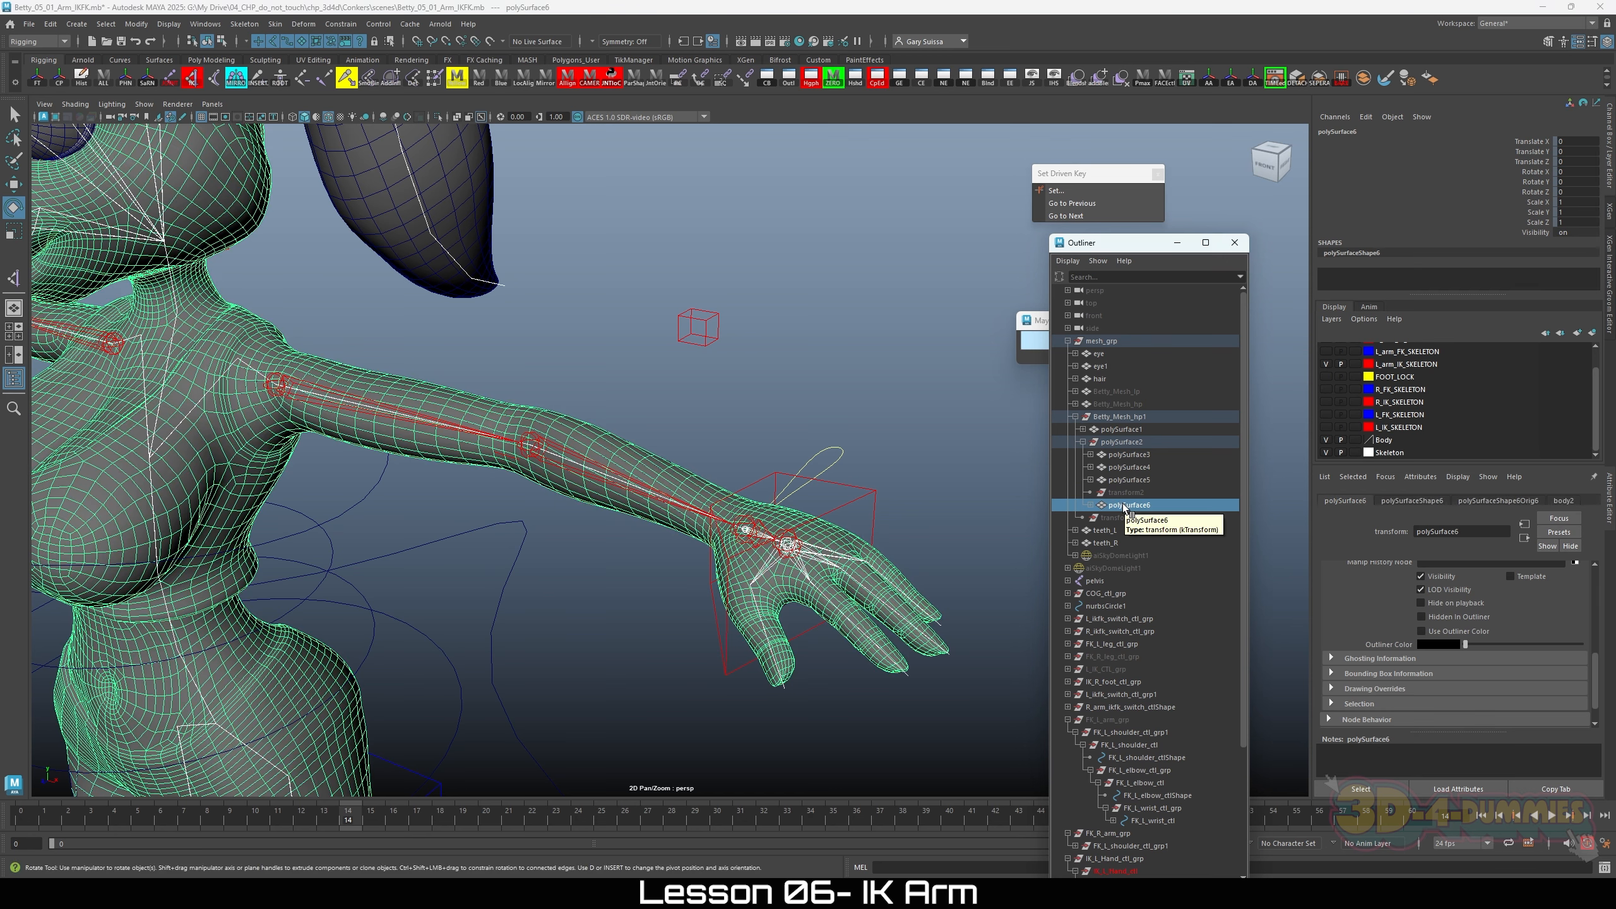
key(Delete)
alt+right_drag(803, 464, 757, 510)
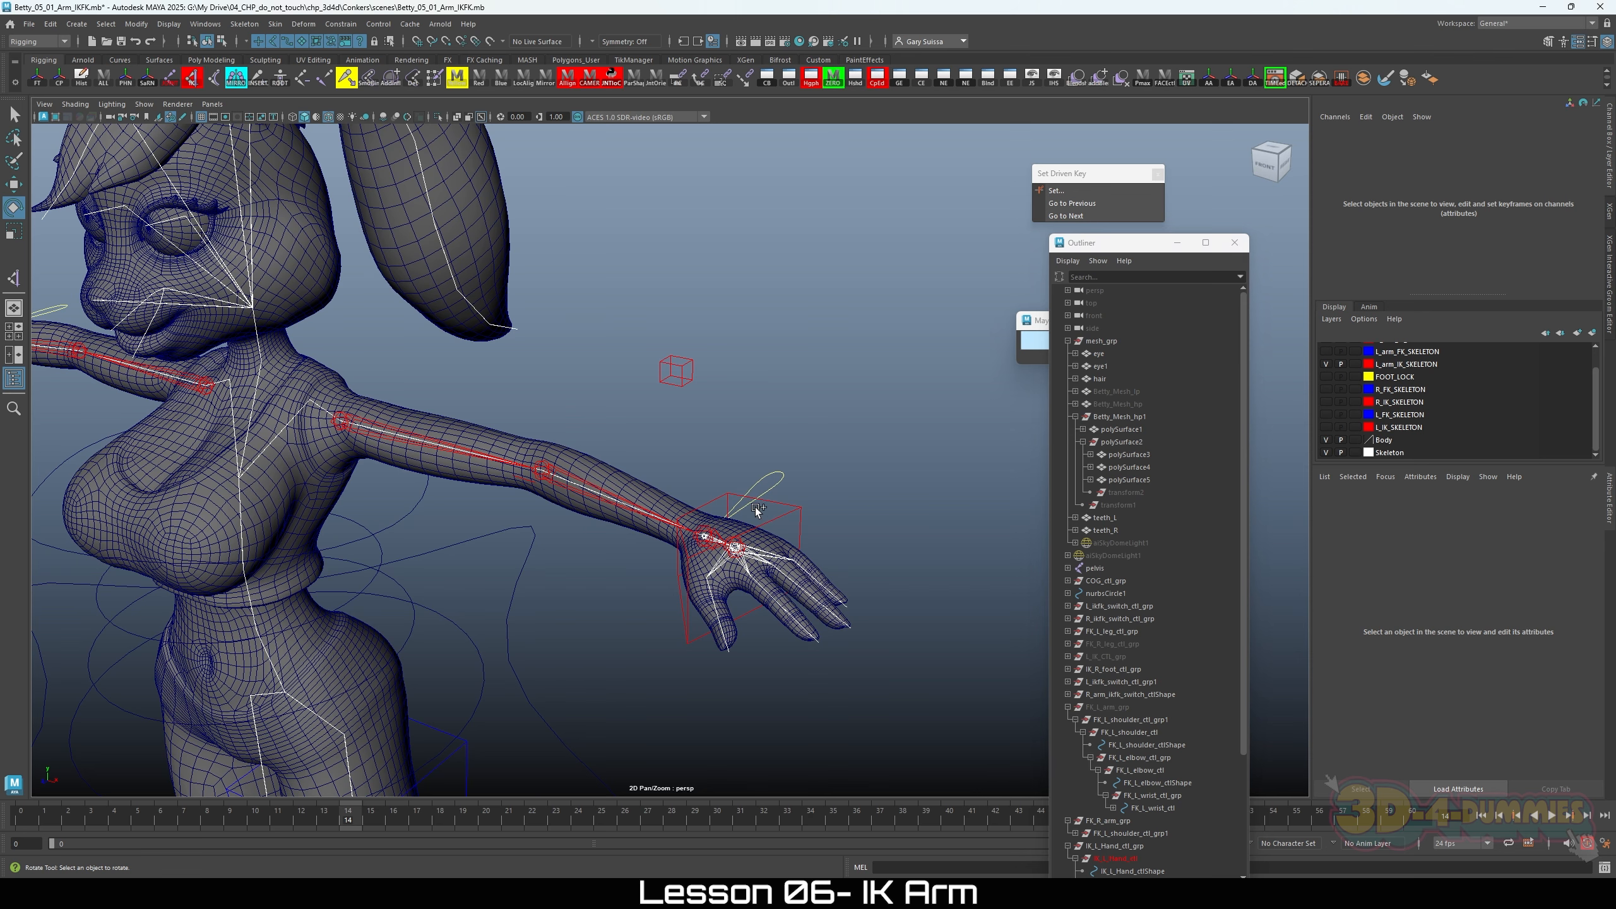
Step: Set up saving the scene as a new file named Betty_06_01_Arm_IKFK.mb in the scenes folder
key(q)
key(ctrl+shift+s)
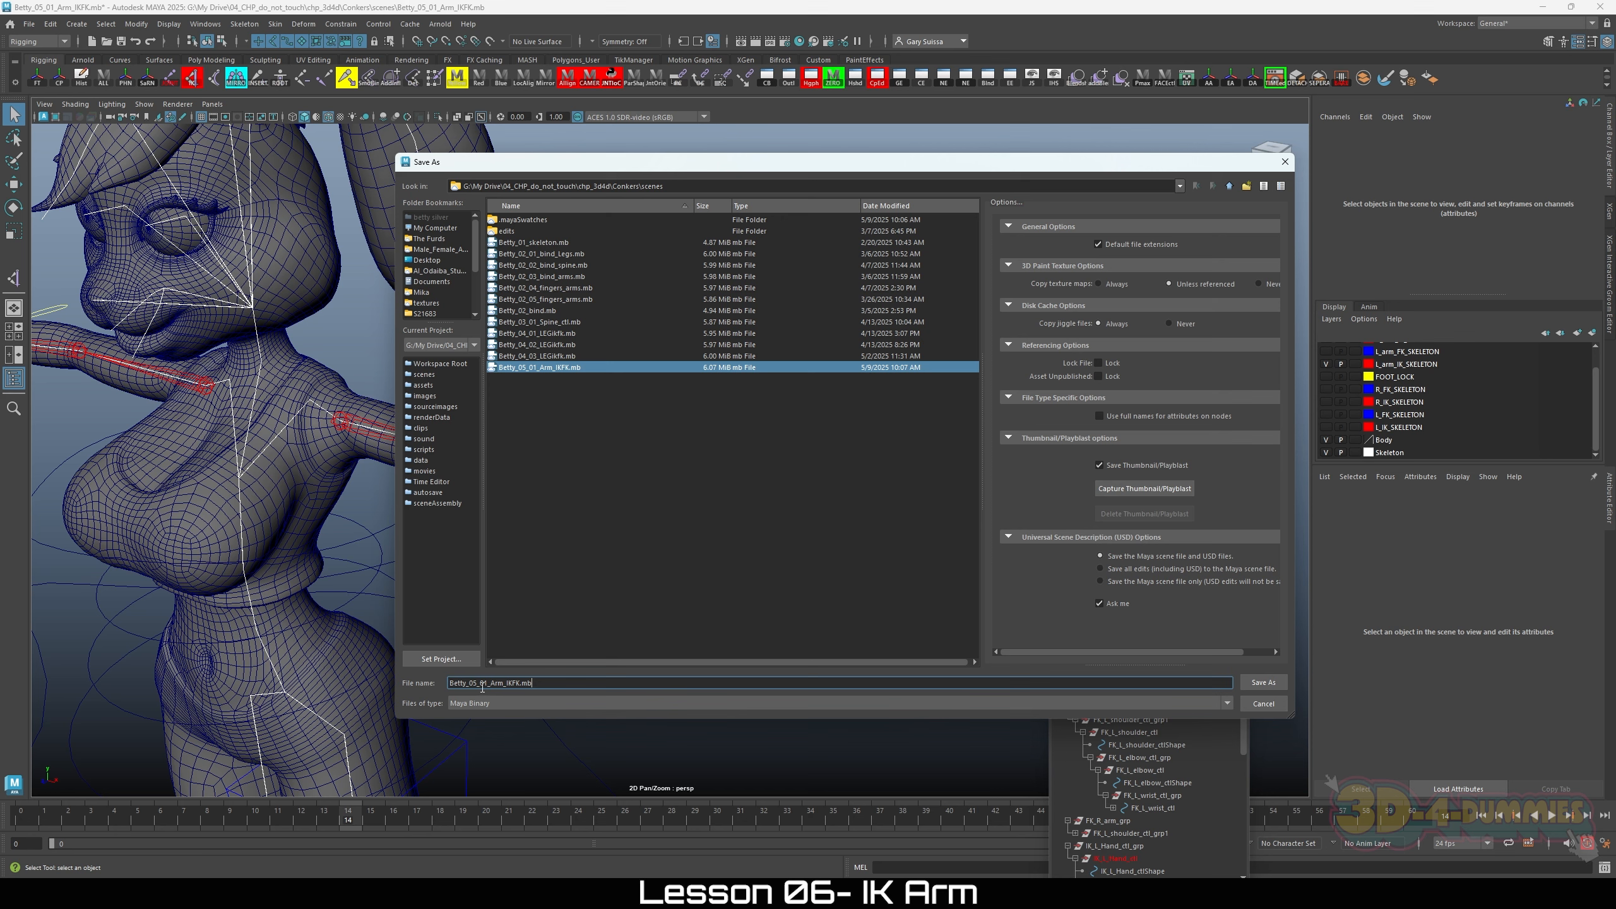
key(BackSpace)
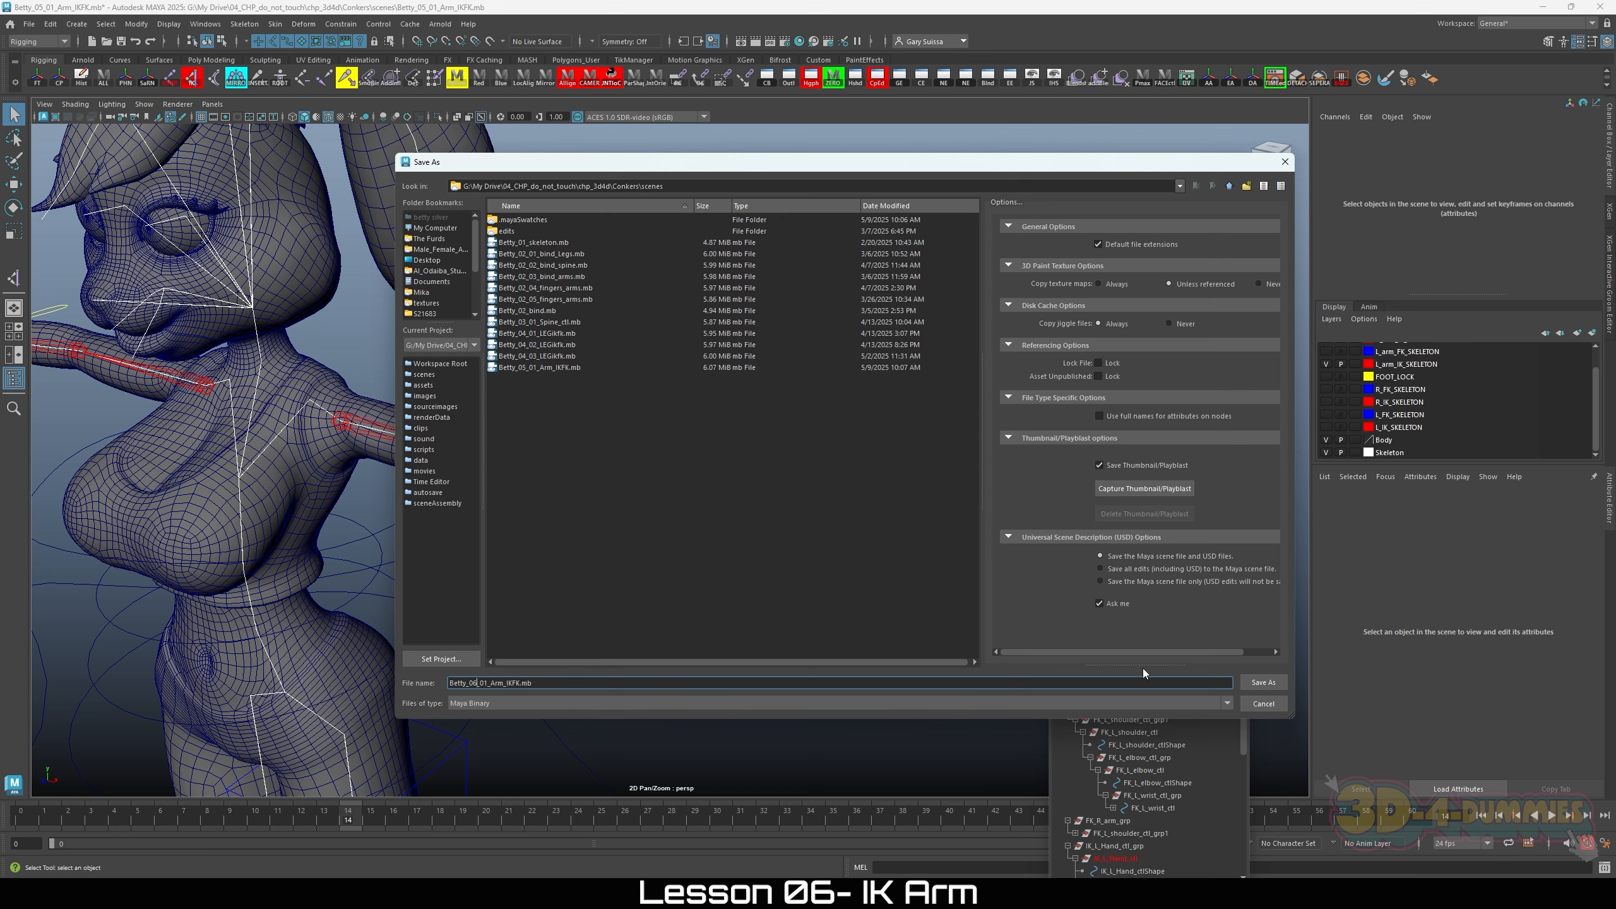
Step: Capture a scene thumbnail framed on the character's left arm and save the new file
click(1124, 487)
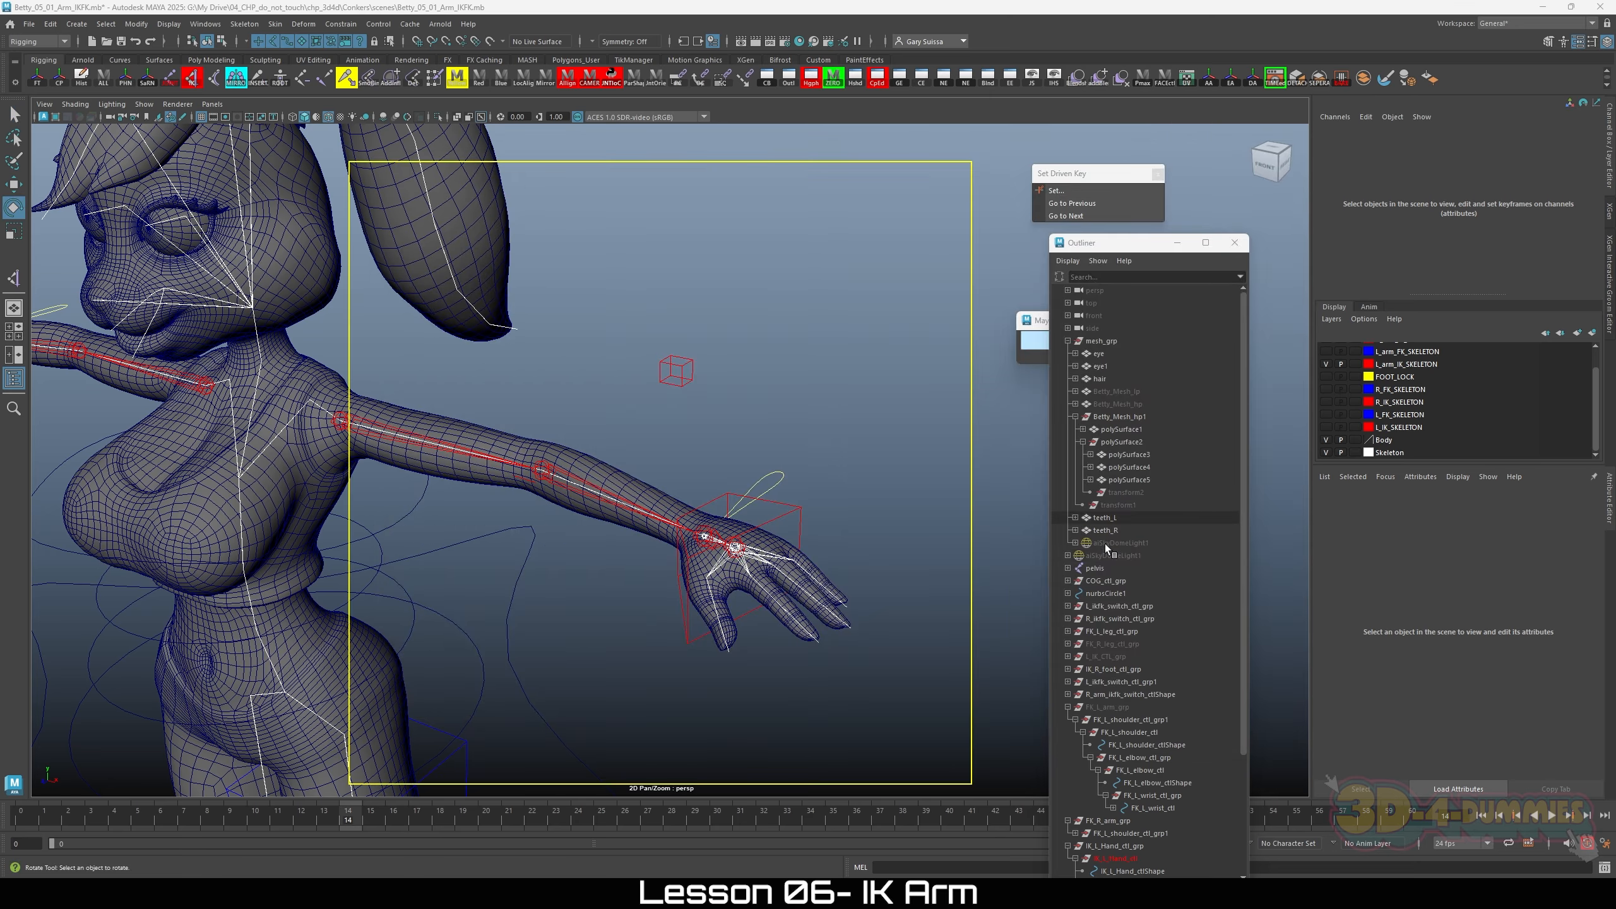
alt+right_drag(732, 540, 829, 569)
alt+middle_drag(828, 568, 700, 484)
alt+right_drag(700, 484, 488, 491)
alt+middle_drag(488, 491, 591, 559)
alt+right_drag(592, 562, 631, 548)
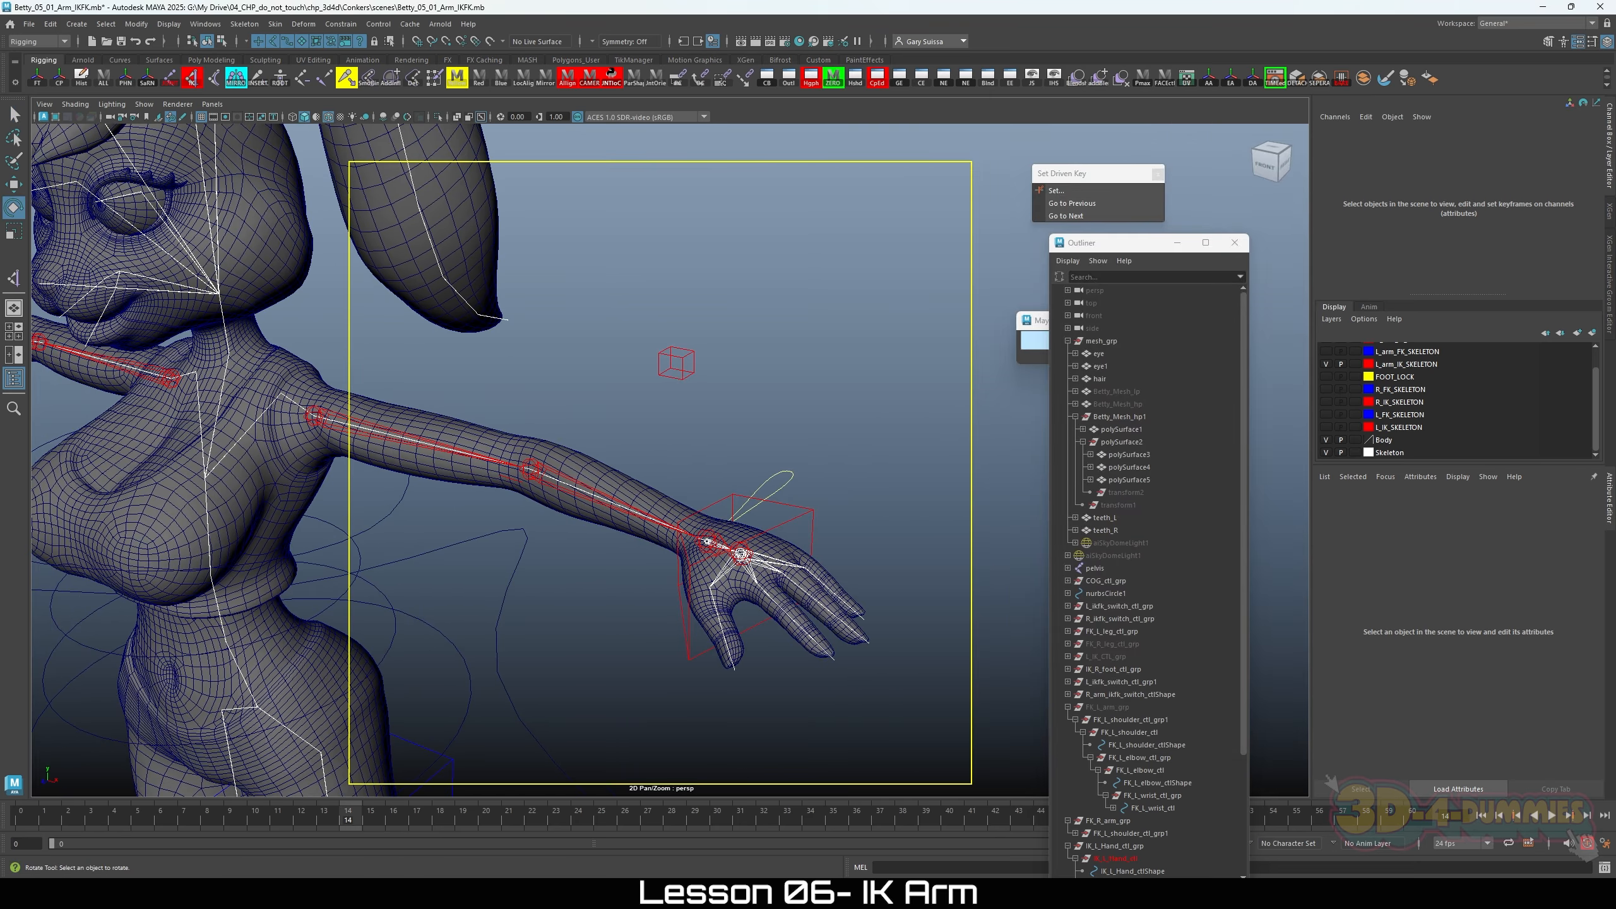
key(ctrl+shift+s)
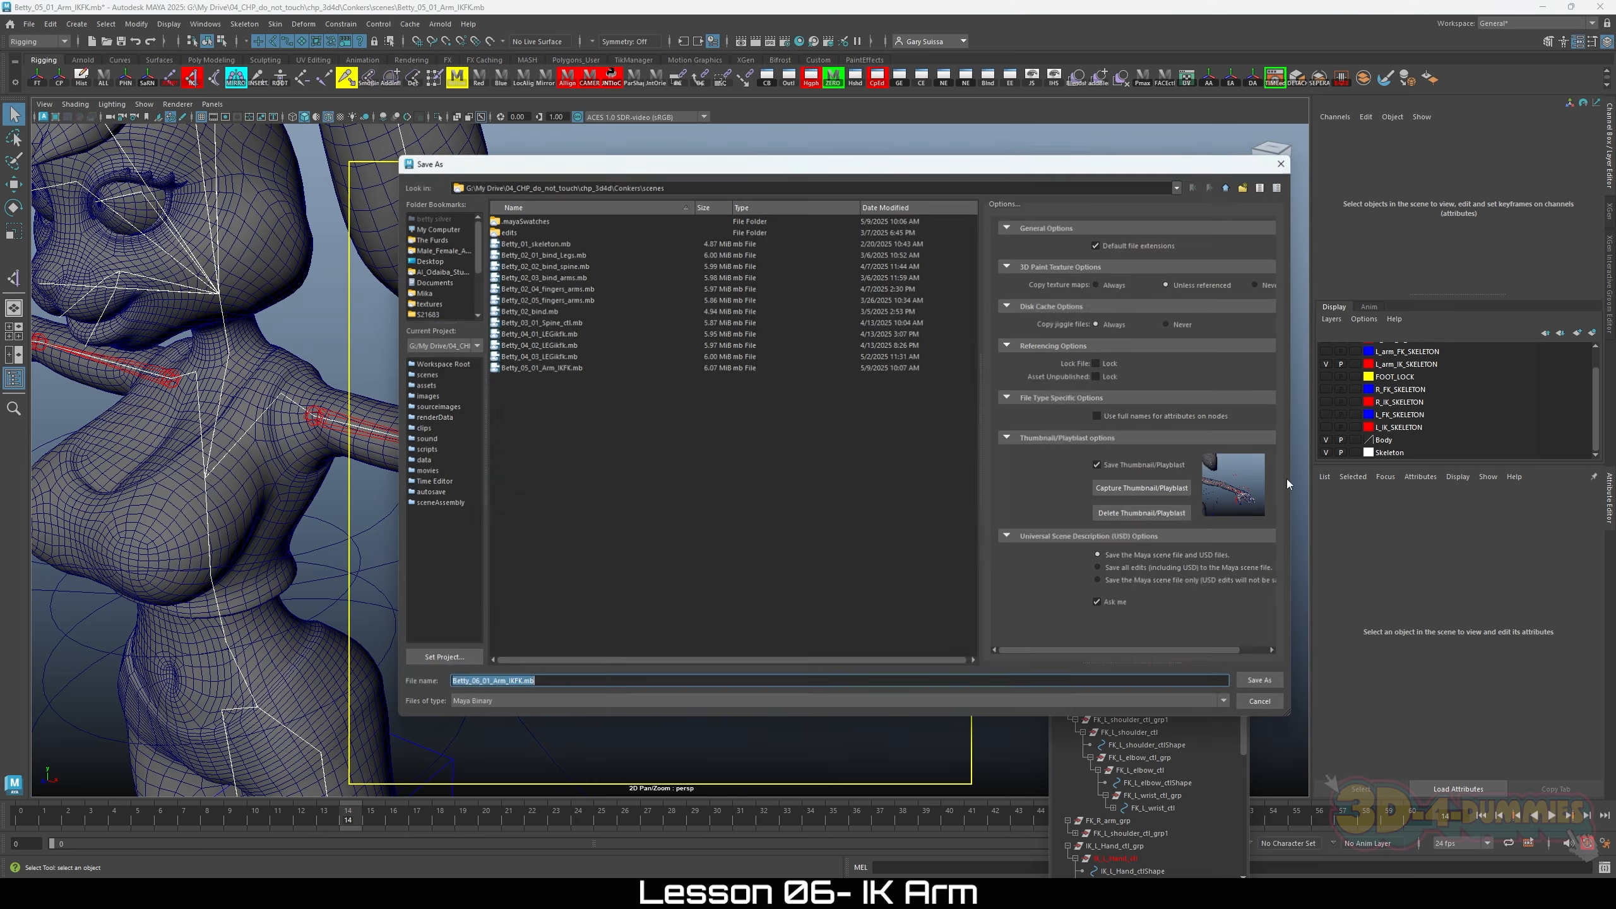
click(1257, 682)
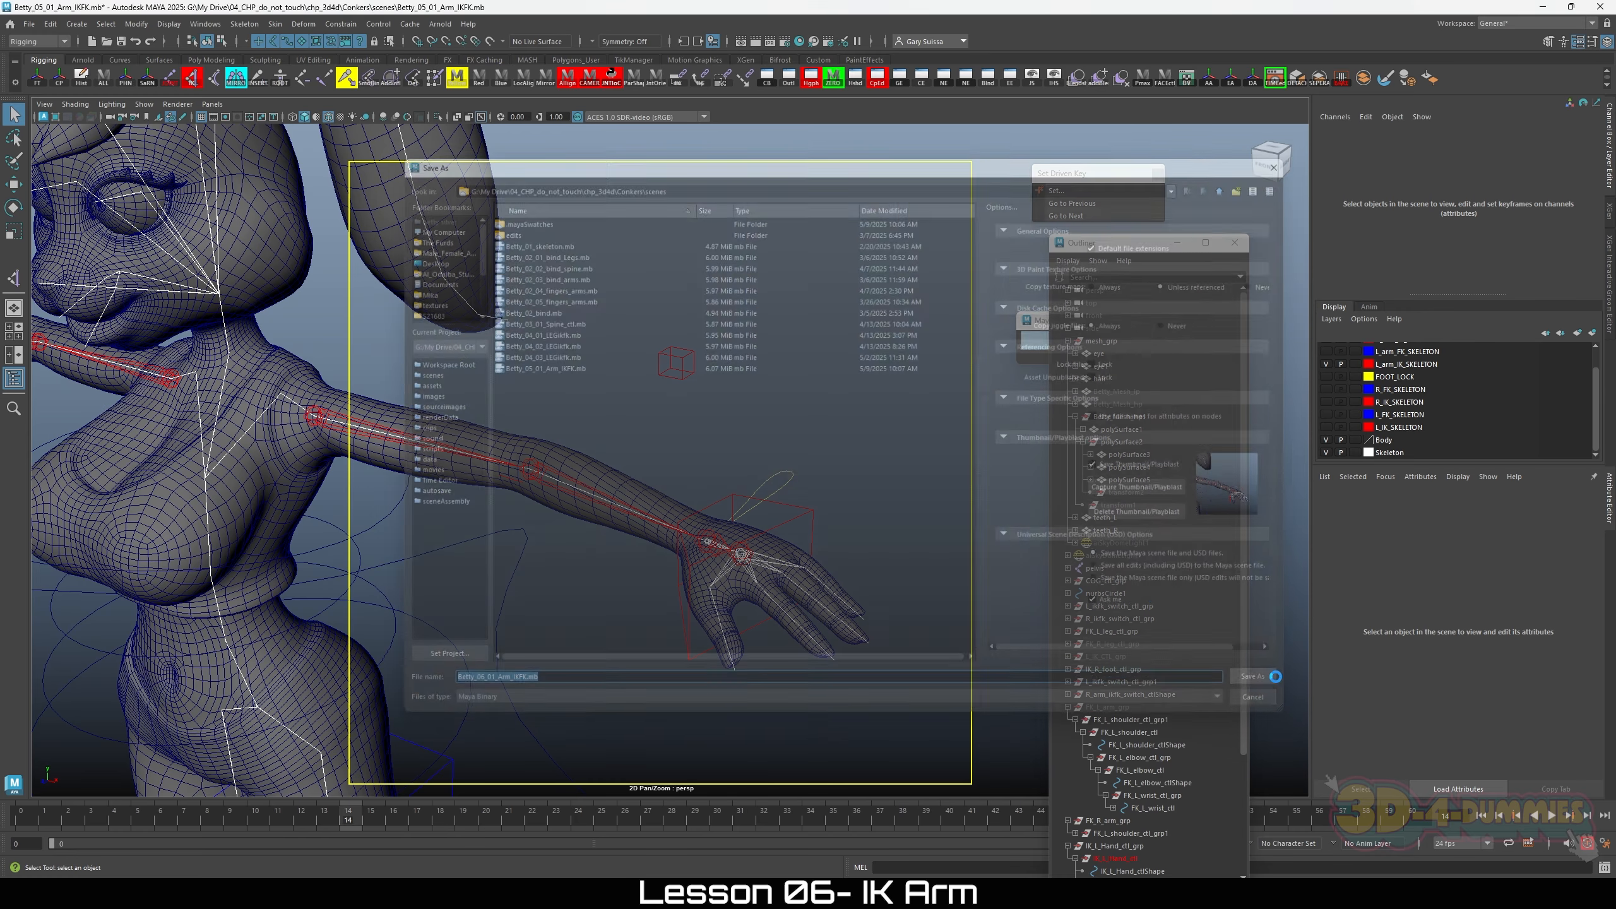
Step: Check the saved scene's thumbnail in the Content Browser and put the browser away
click(774, 457)
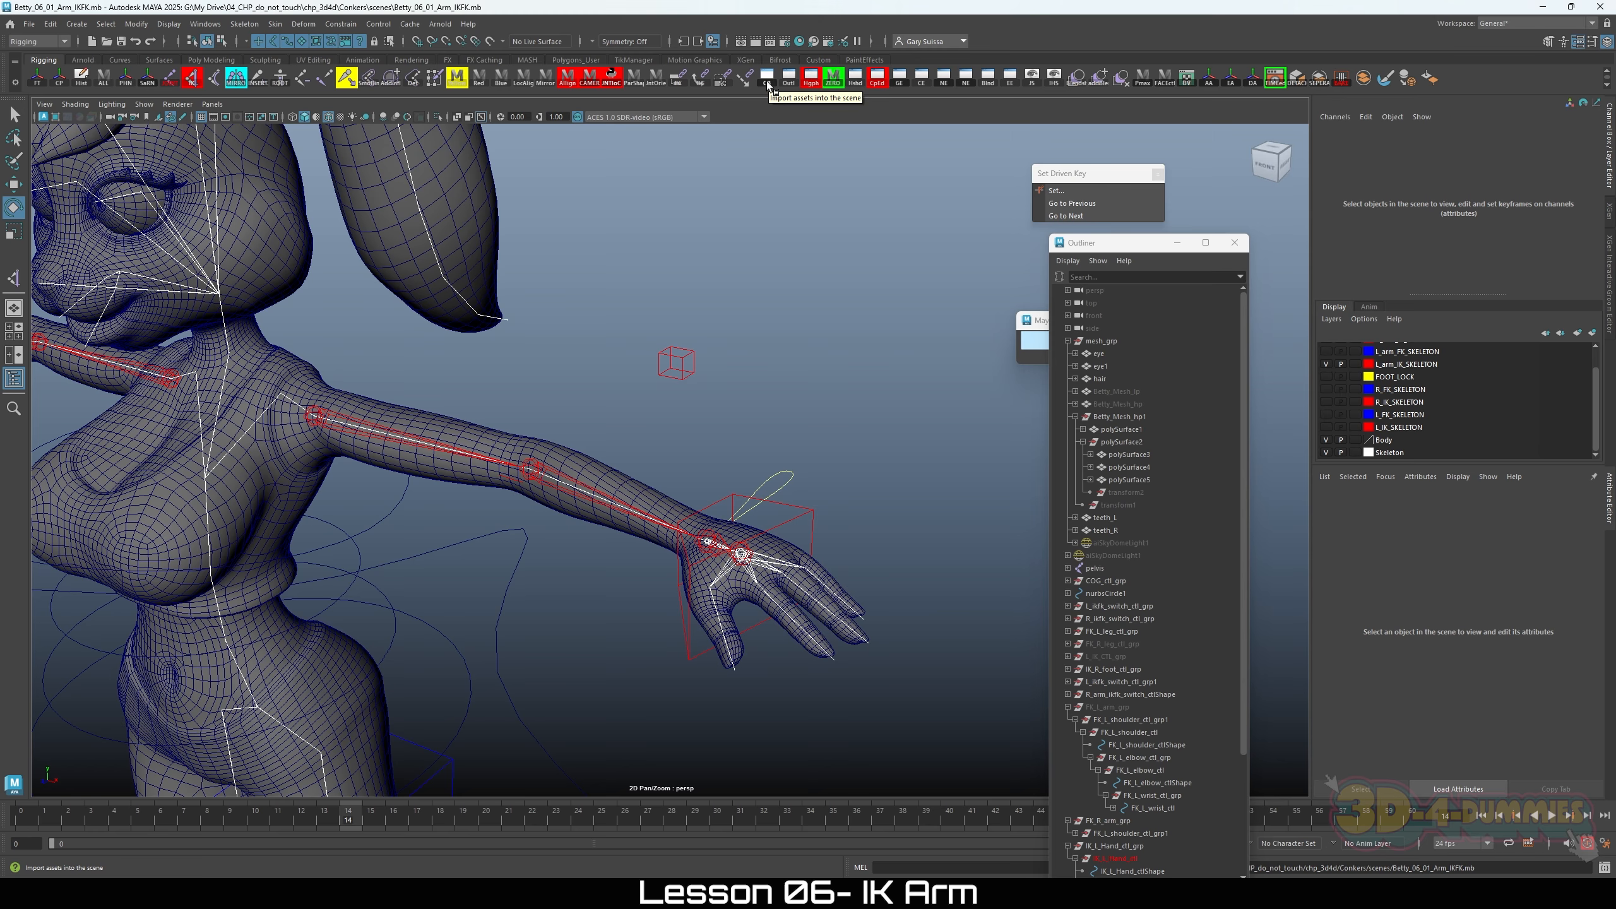
click(769, 86)
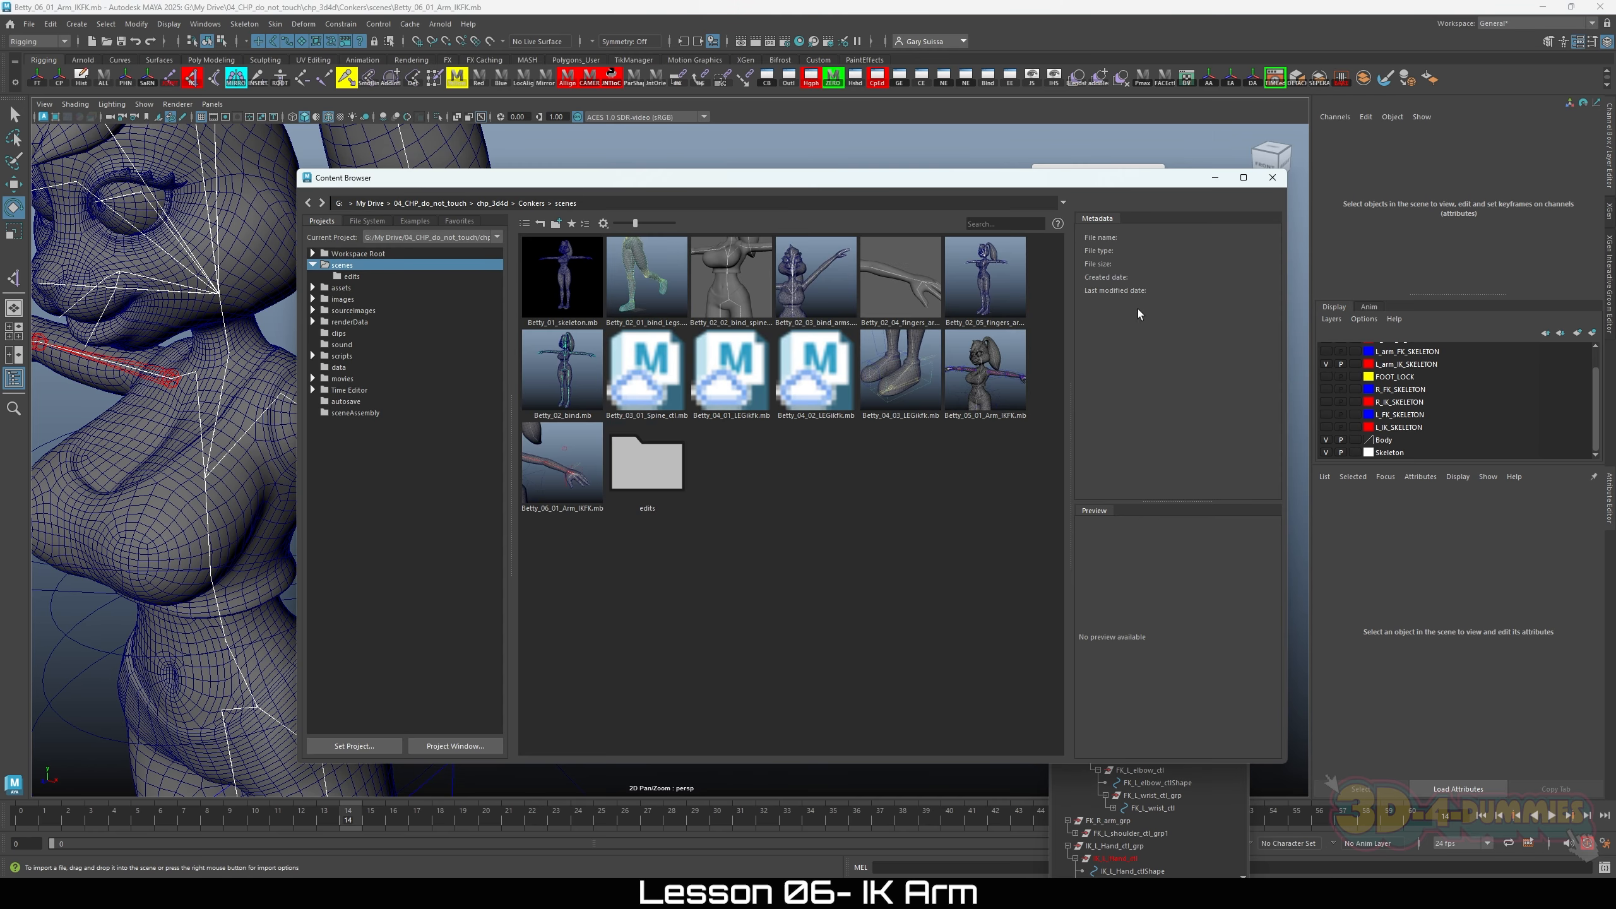
click(1216, 180)
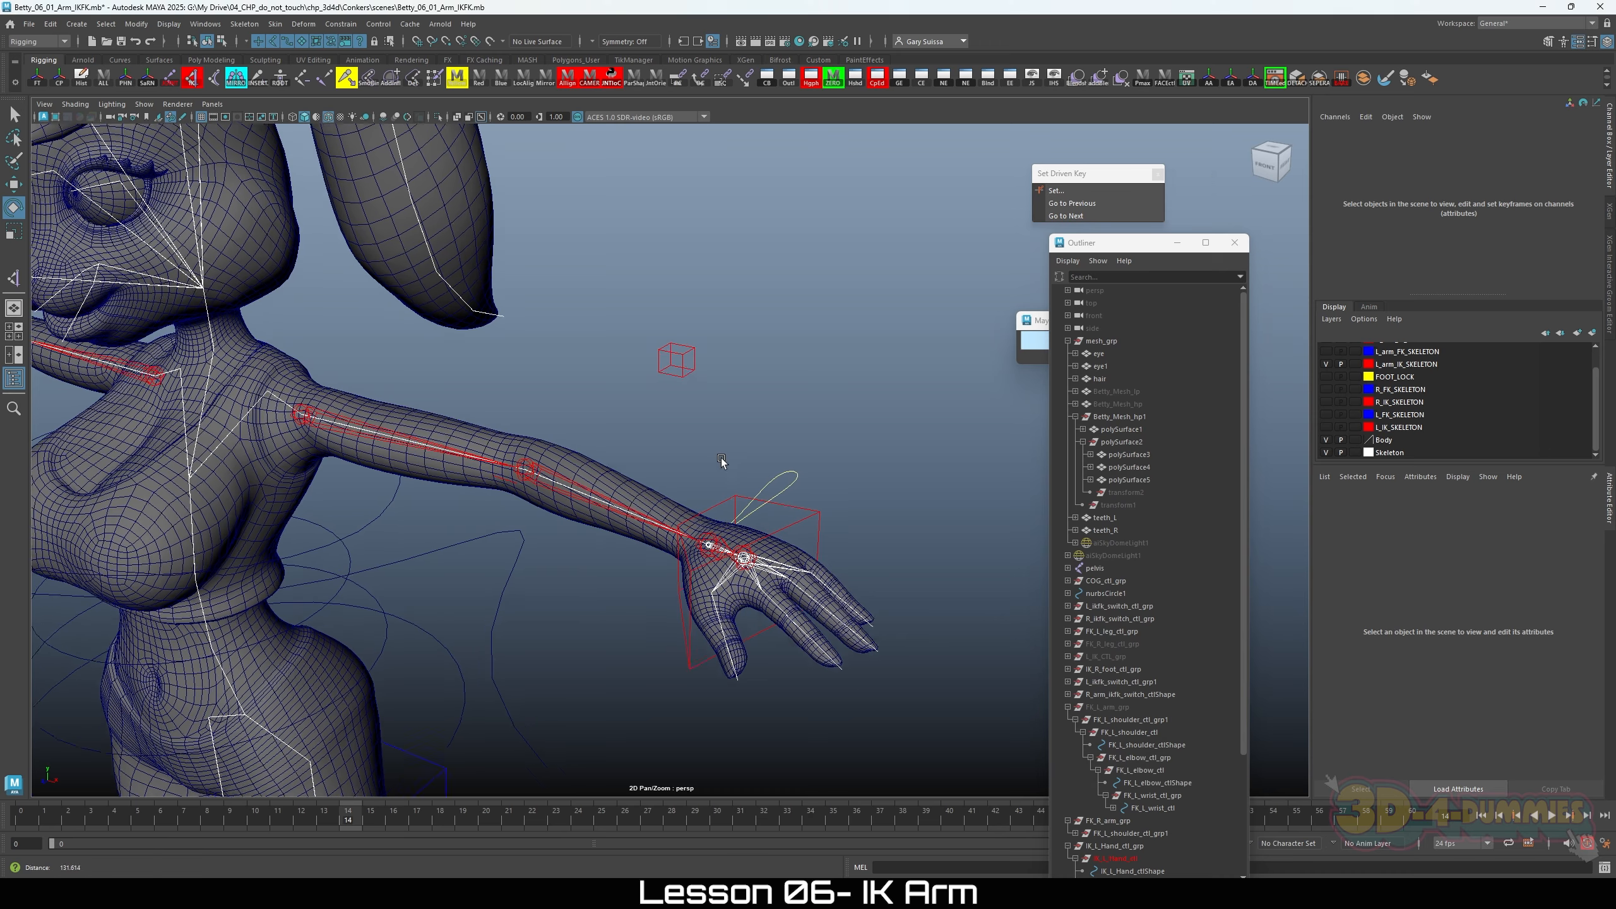
Step: Select the left hand IK control IK_L_Hand_ctl, test-move it toward the body and downward, and undo both moves
alt+drag(722, 461, 804, 465)
alt+right_drag(804, 465, 825, 504)
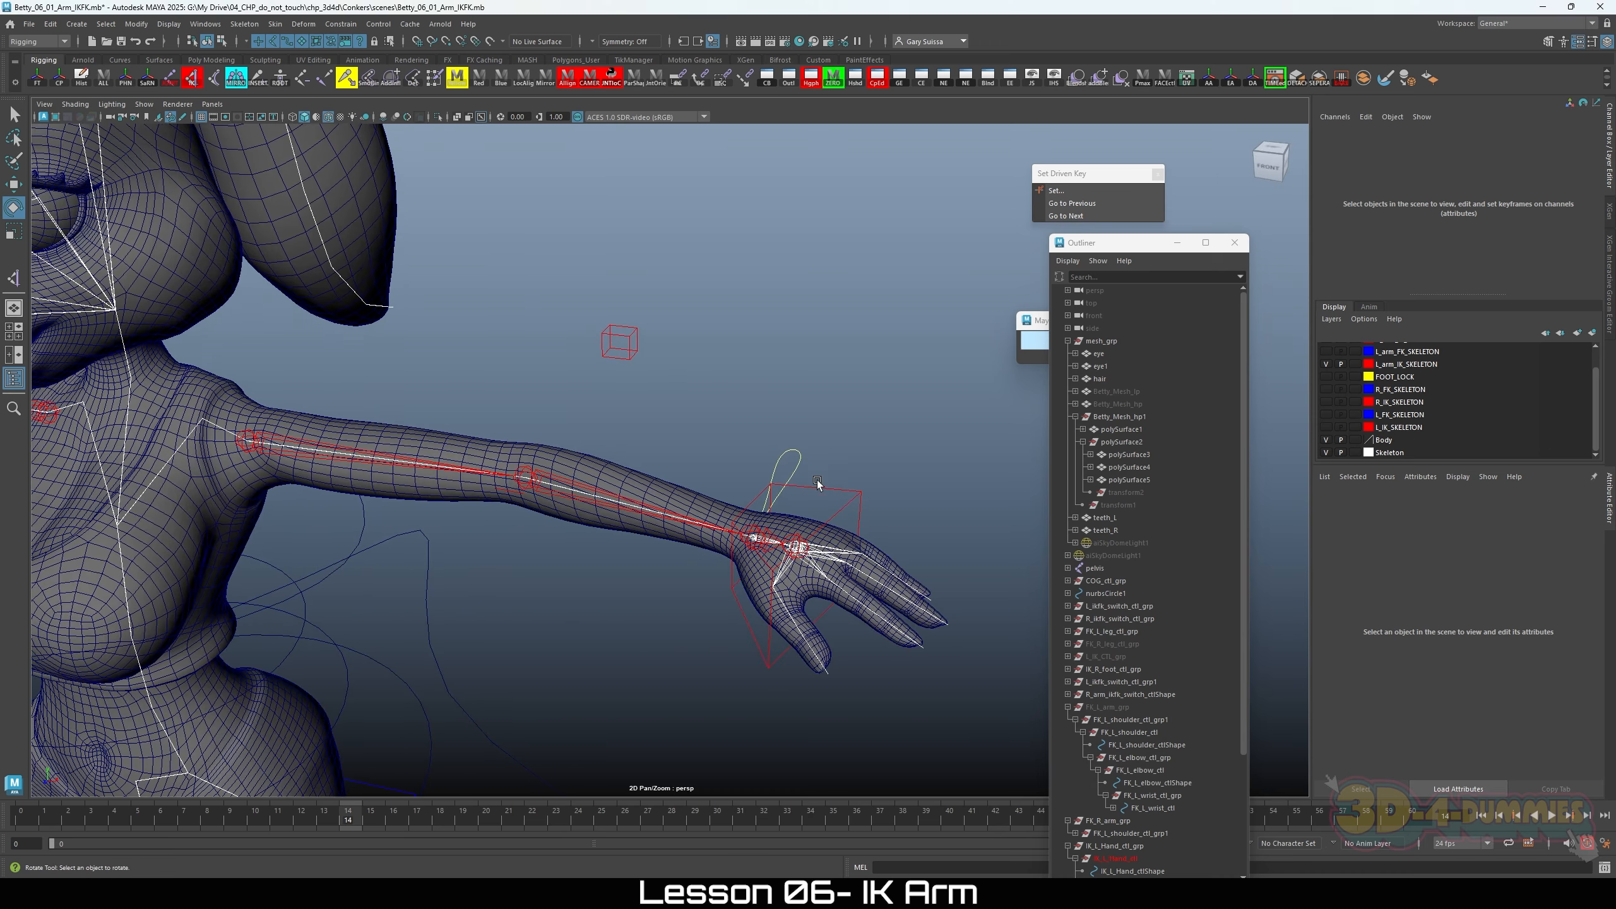
alt+right_drag(739, 457, 783, 512)
alt+middle_drag(789, 515, 726, 509)
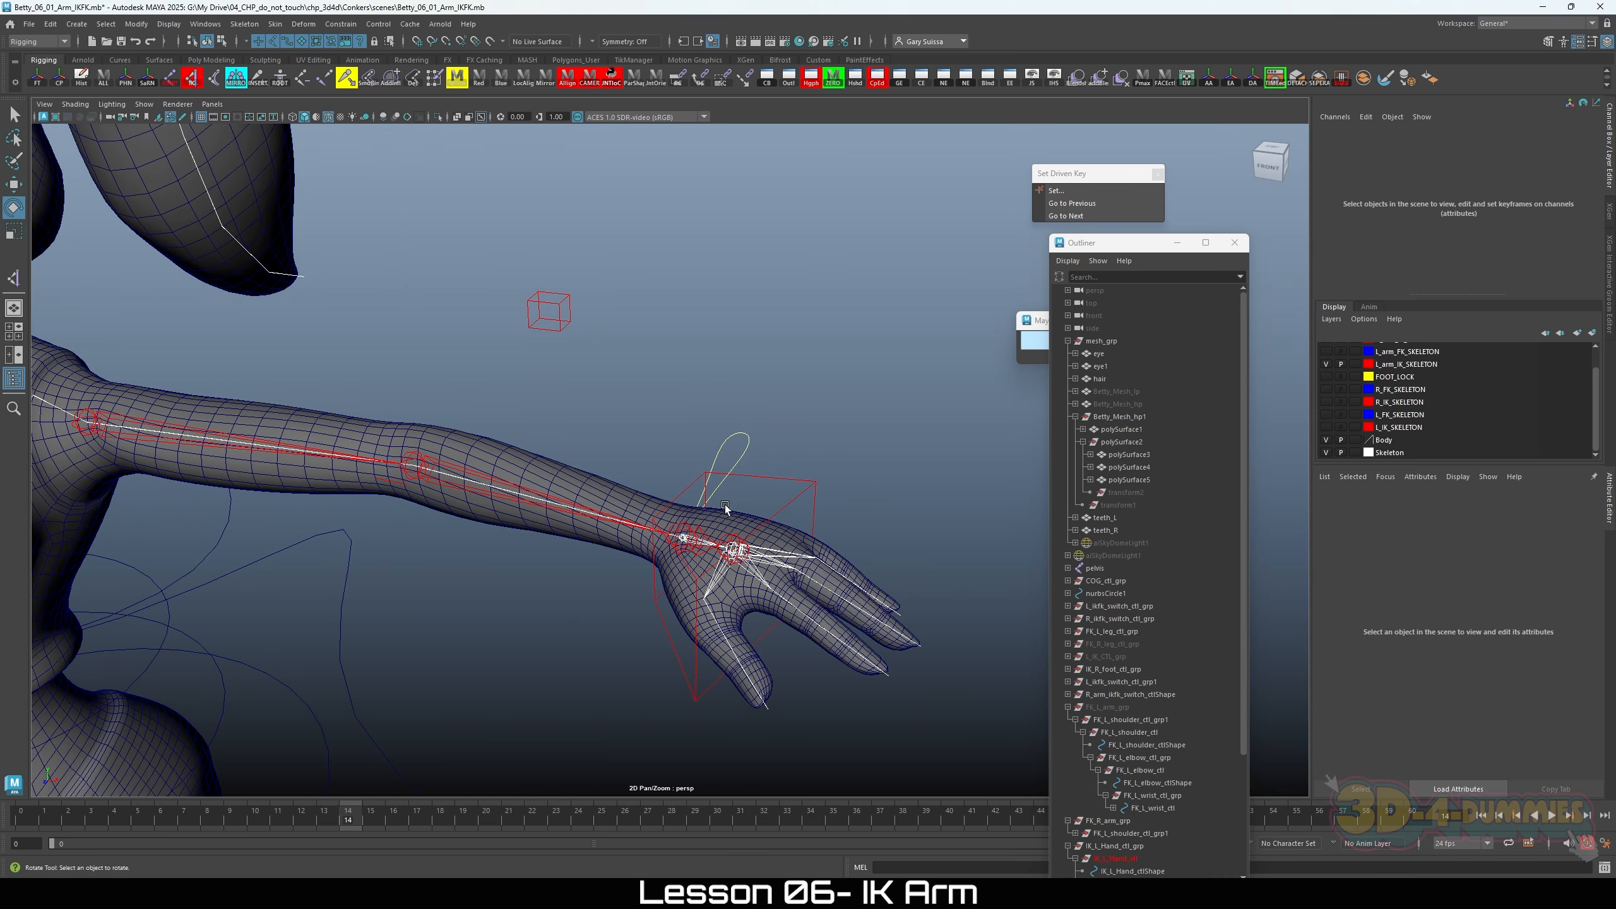
click(777, 490)
alt+right_drag(778, 490, 560, 514)
key(w)
drag(729, 517, 619, 522)
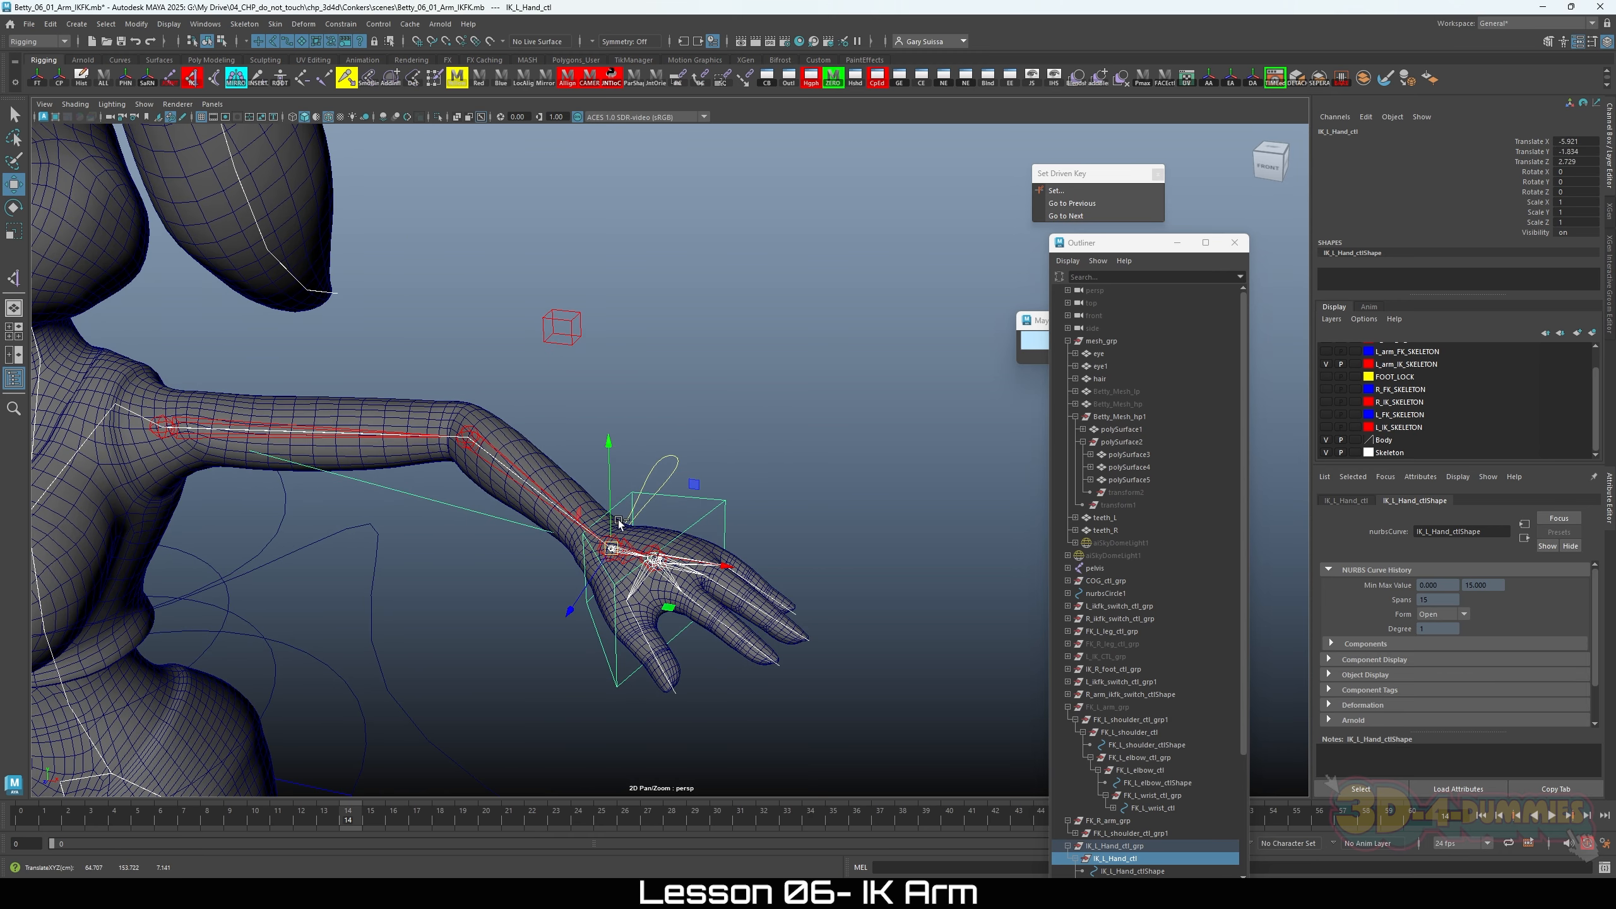
key(ctrl+z)
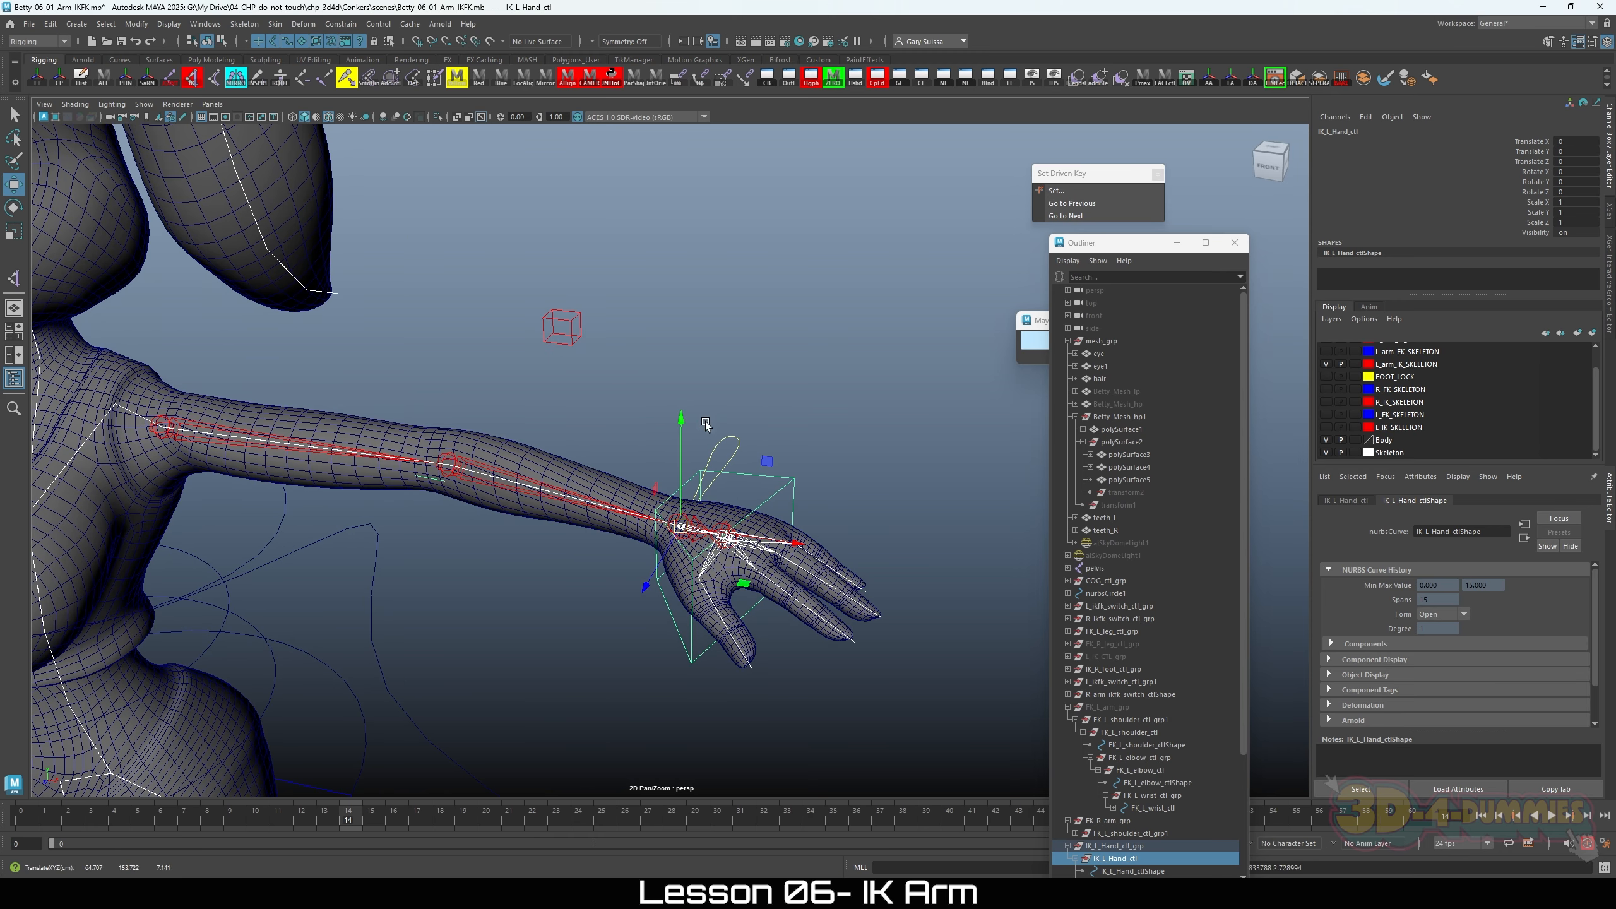
drag(765, 460, 749, 489)
key(ctrl+z)
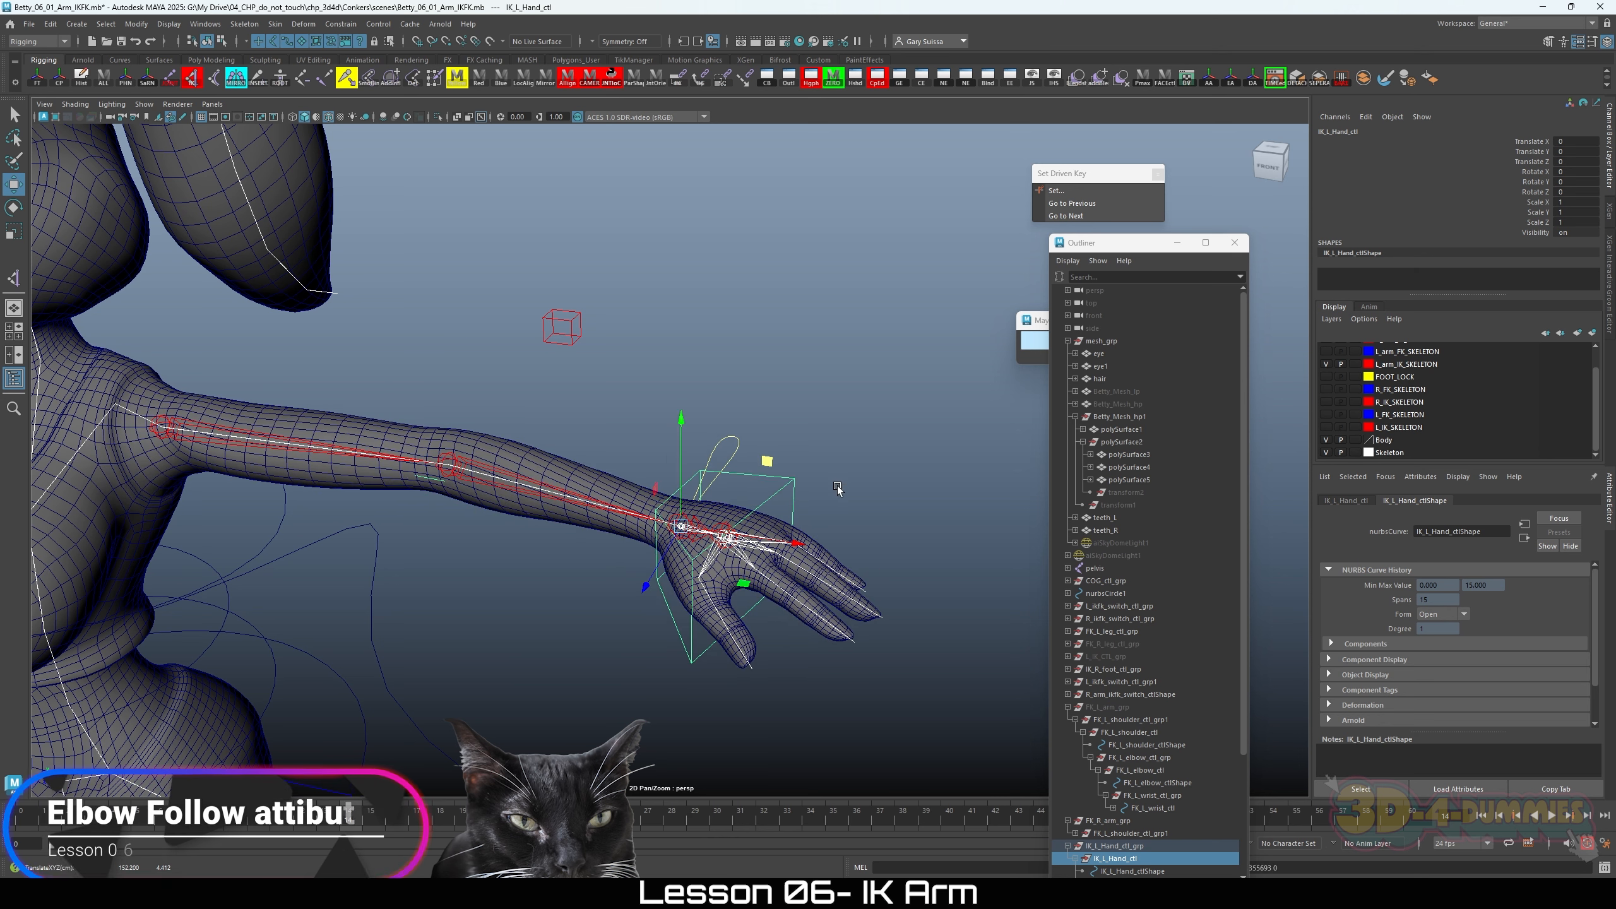
Step: Add an enum attribute named elbow_follow to IK_L_Hand_ctl with the options follow and unfollows
click(1208, 79)
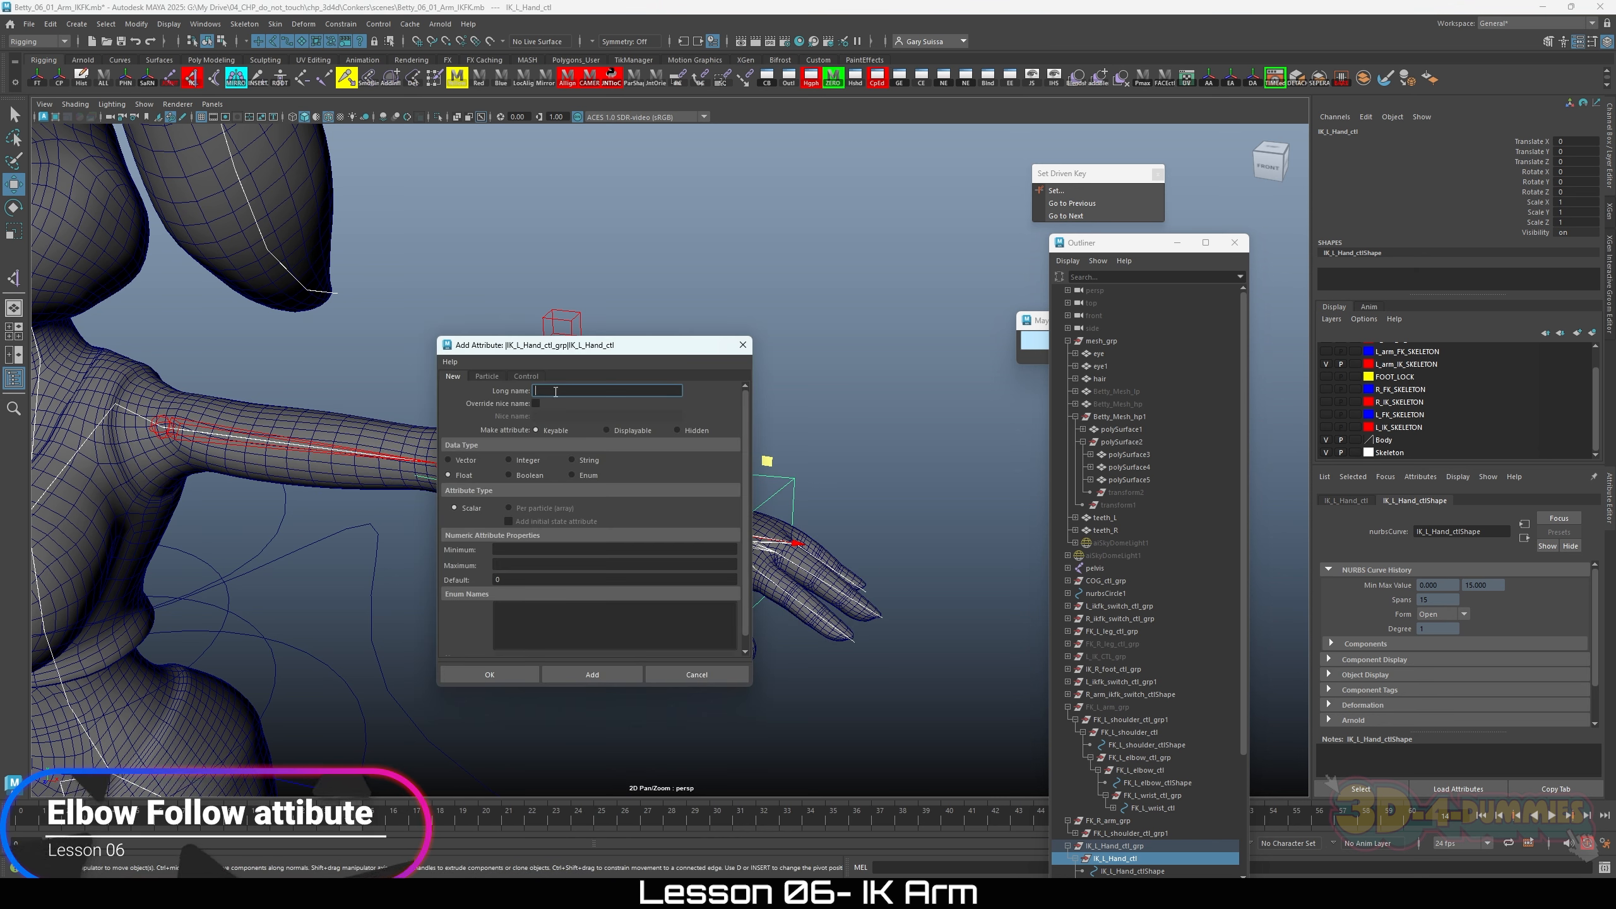
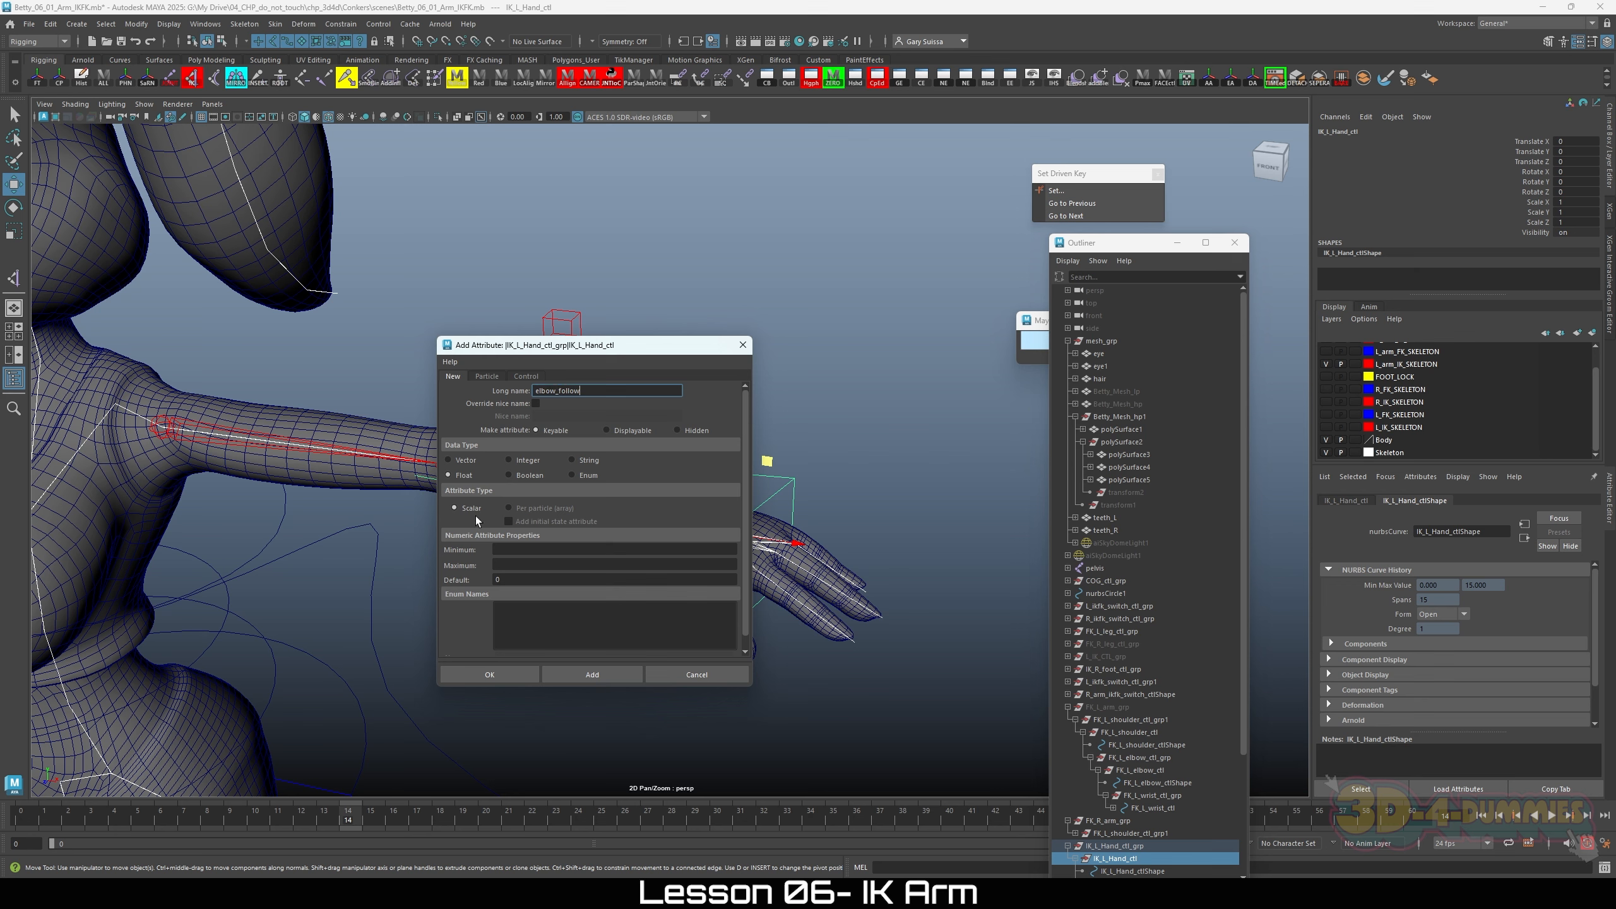
click(584, 474)
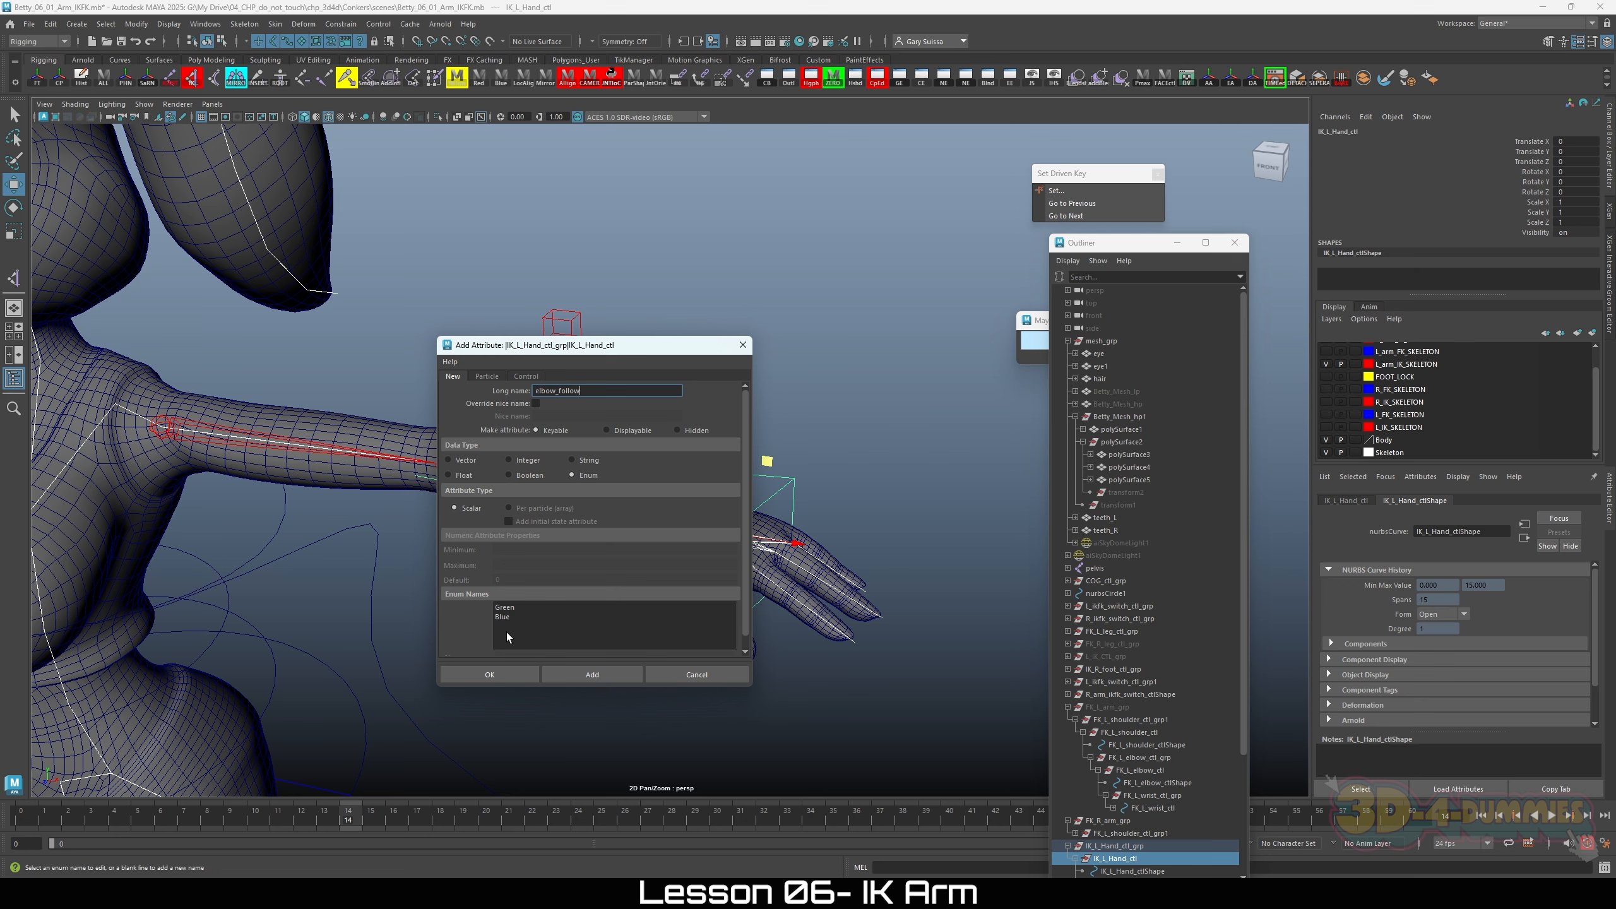
click(509, 608)
scroll(575, 577, down, 1)
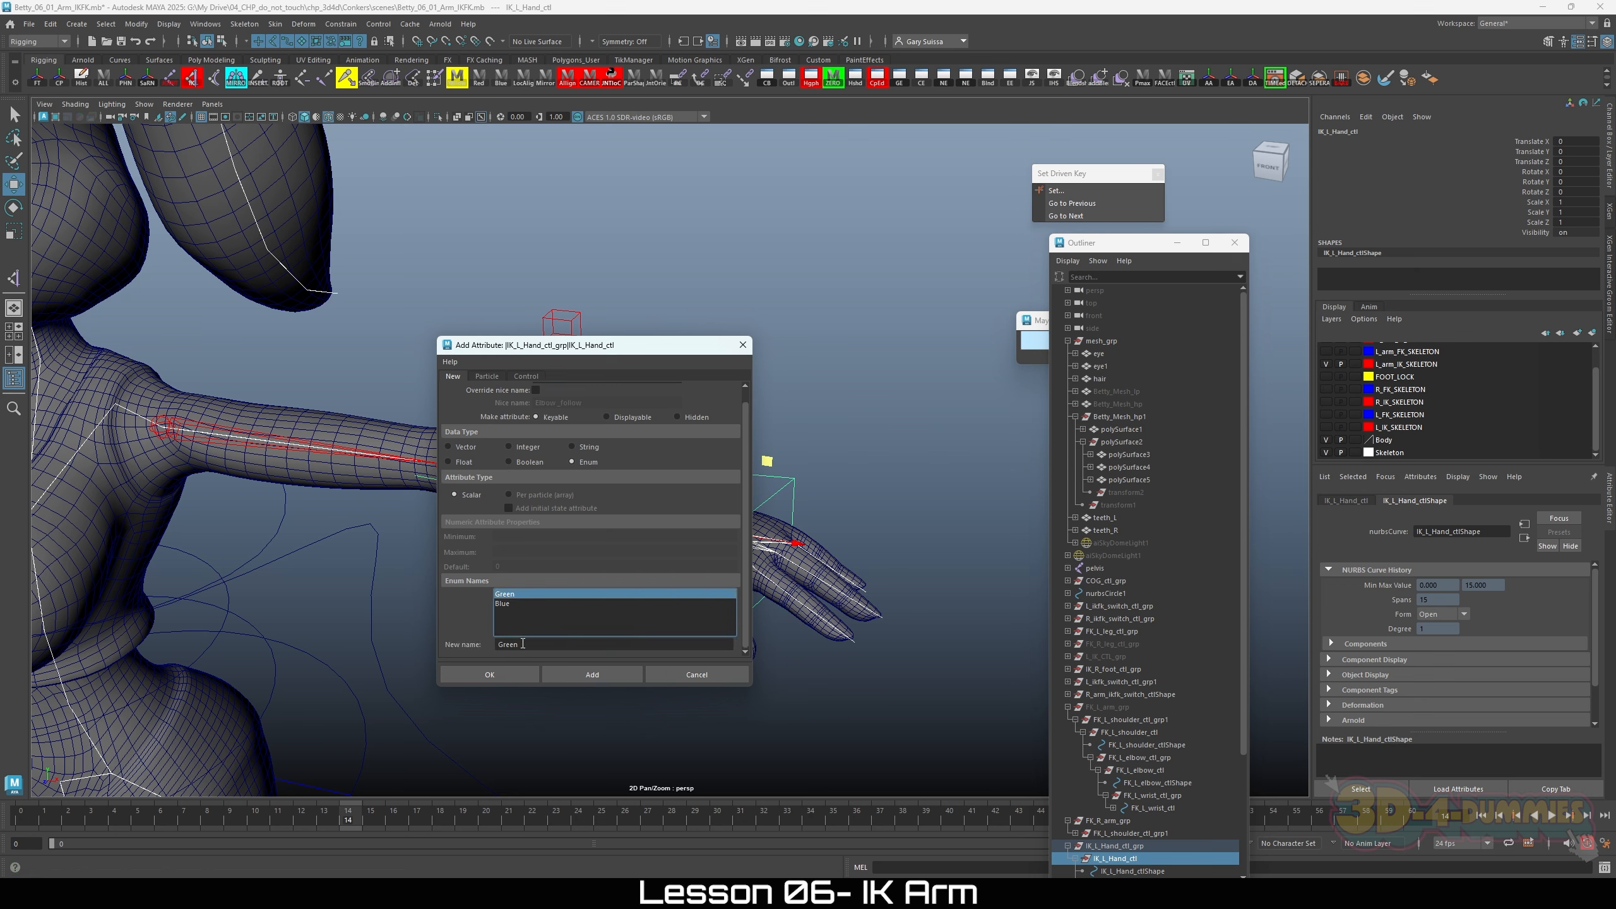
drag(523, 643, 484, 644)
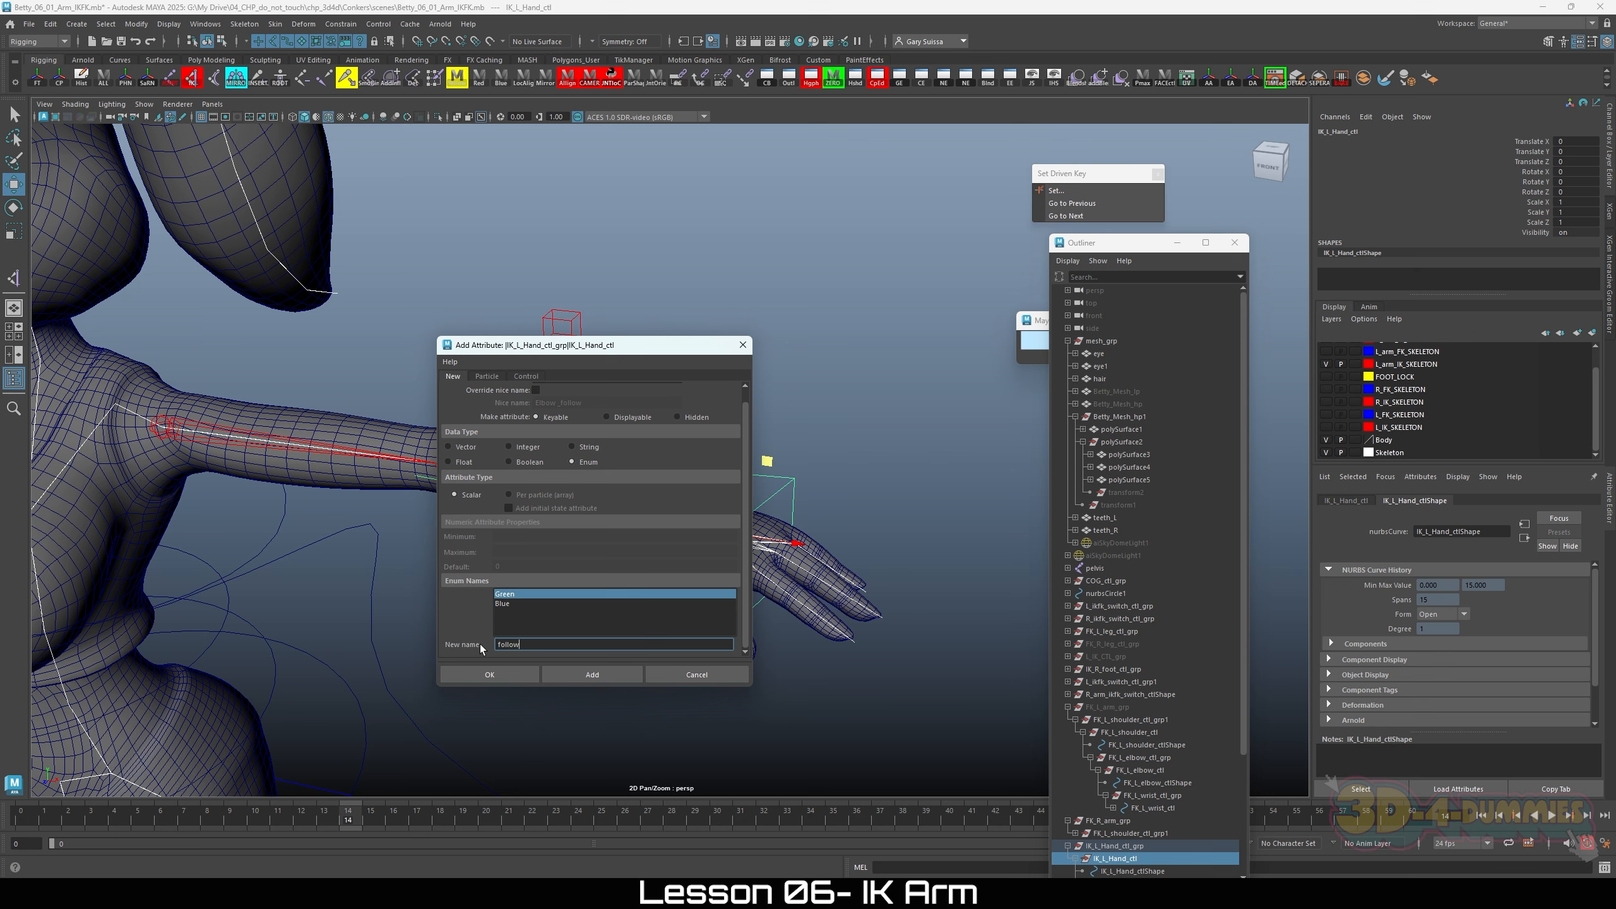
click(504, 603)
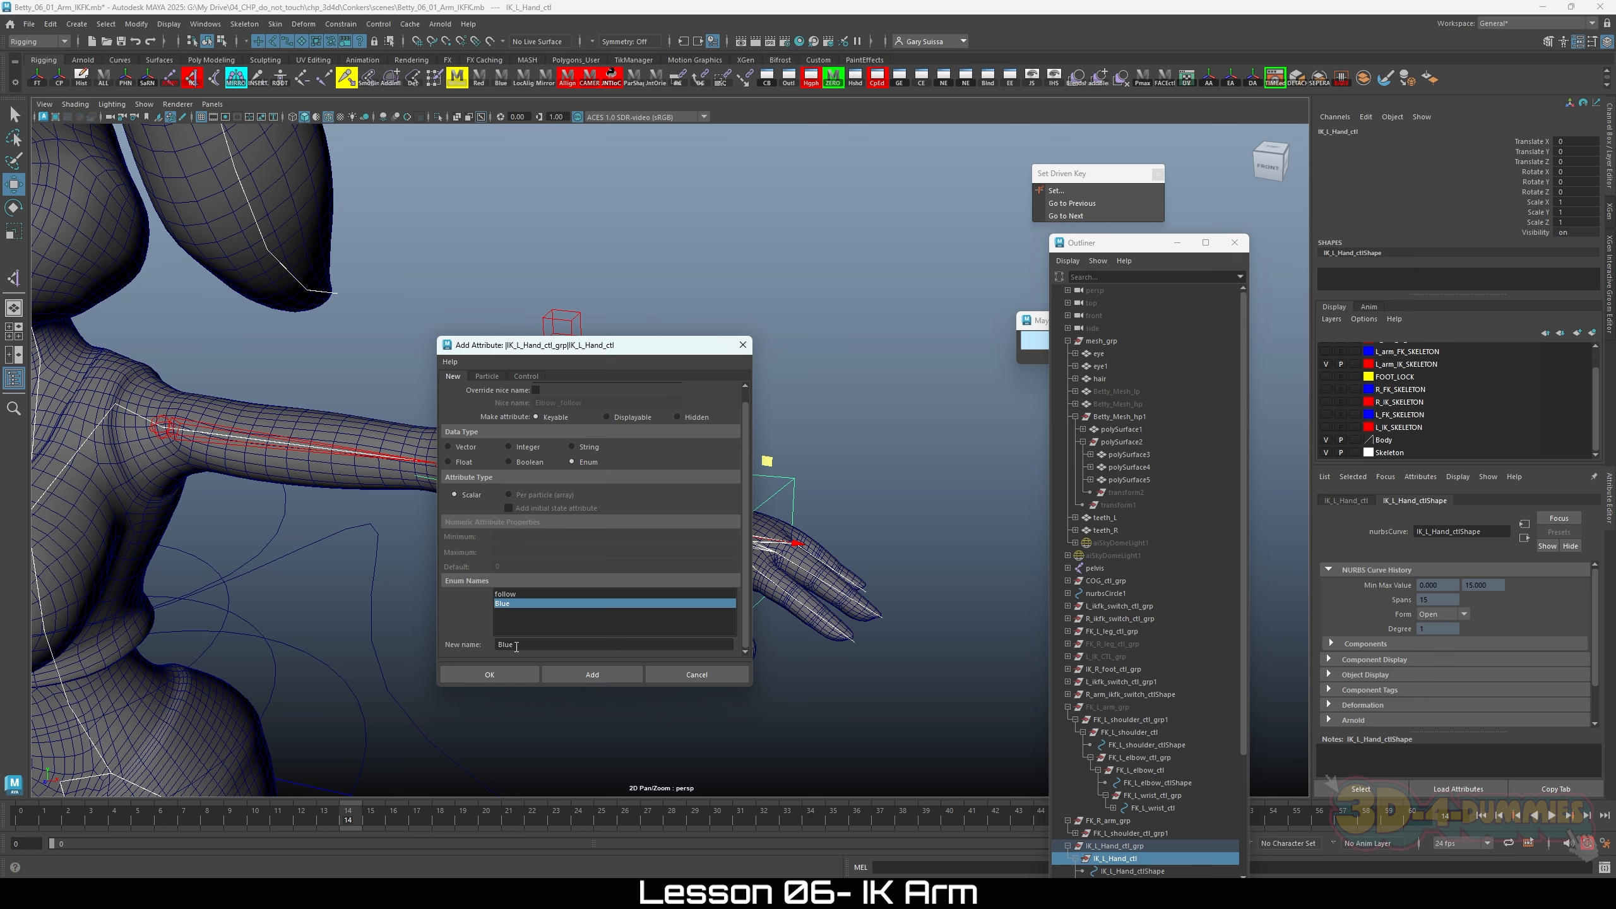
drag(516, 646, 497, 644)
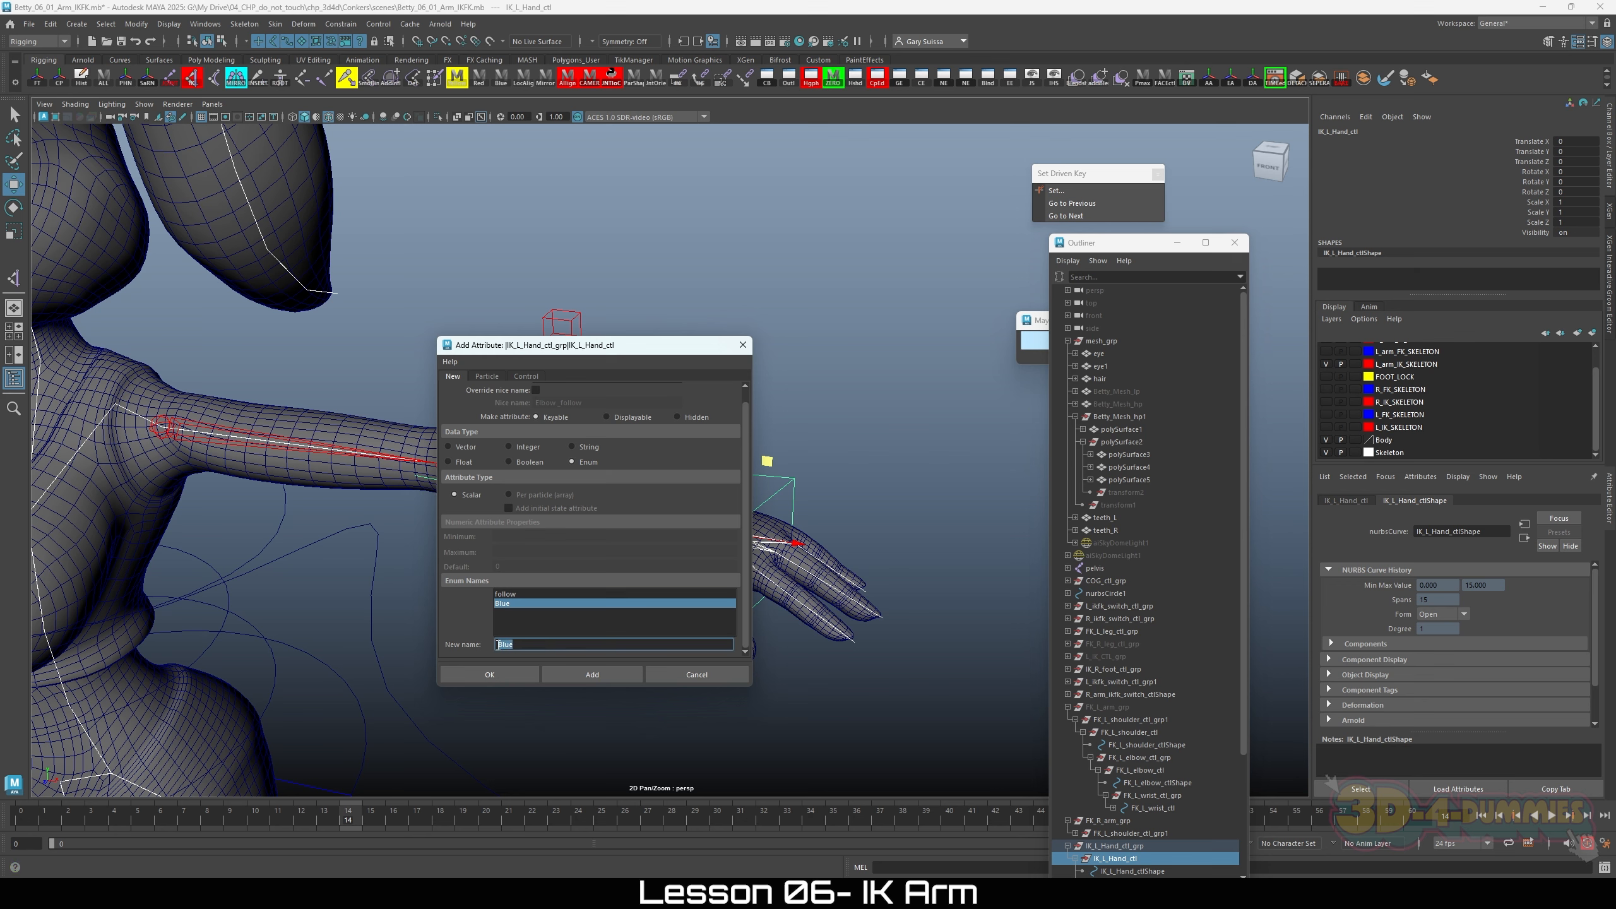
text(unfollows)
key(Return)
click(498, 677)
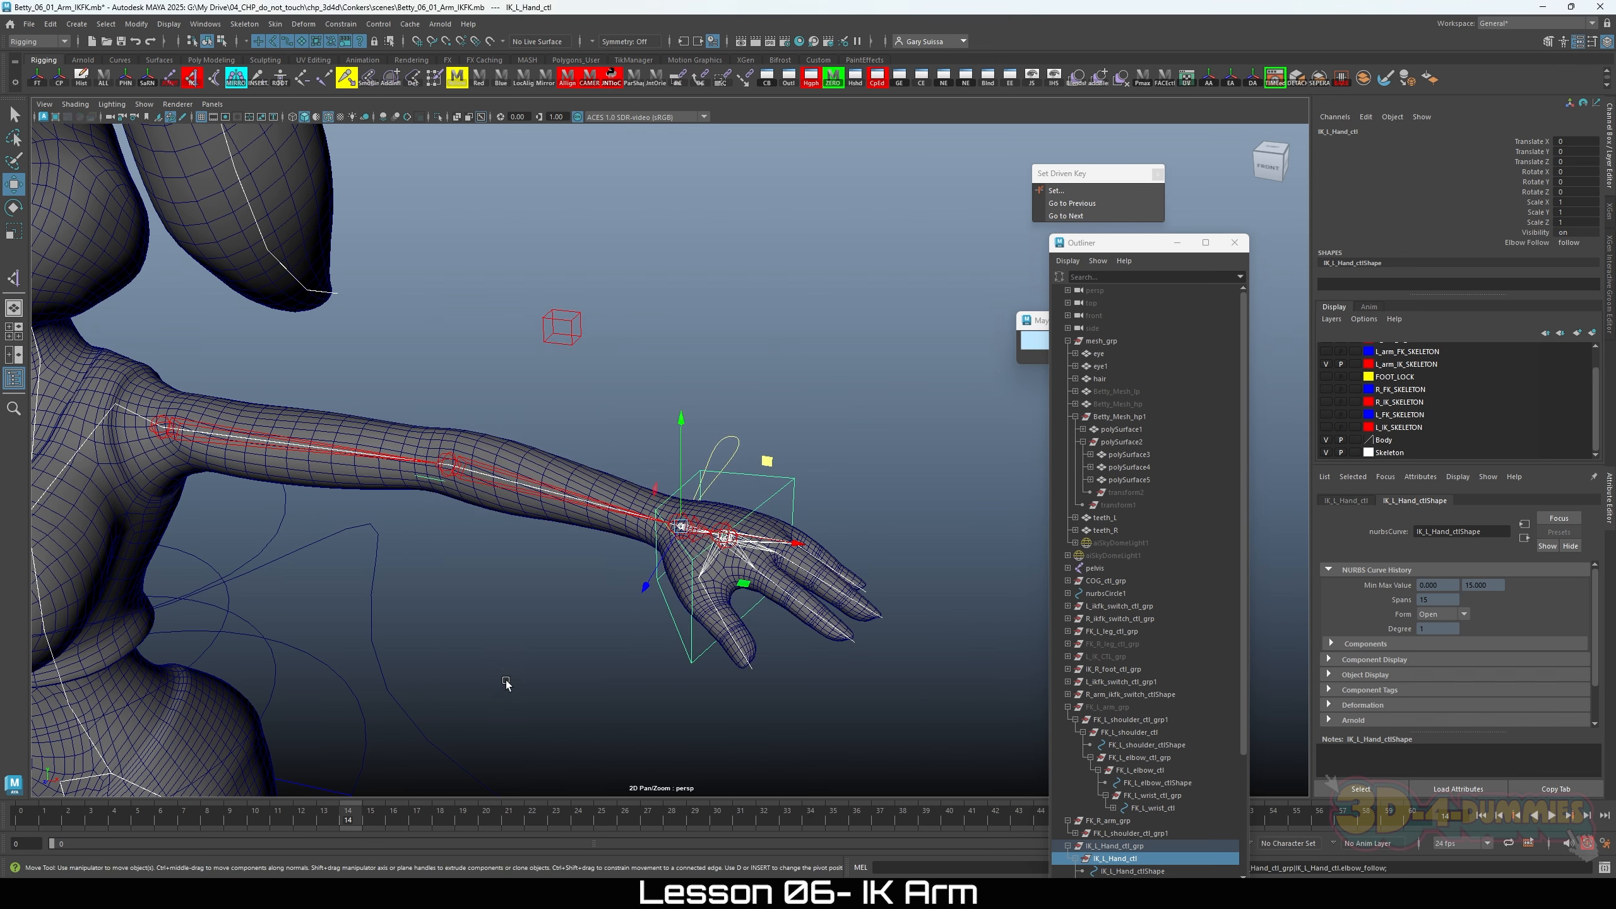
Step: Try the options of the Elbow Follow attribute on the left hand control and return it to Follow
alt+right_drag(812, 510, 611, 481)
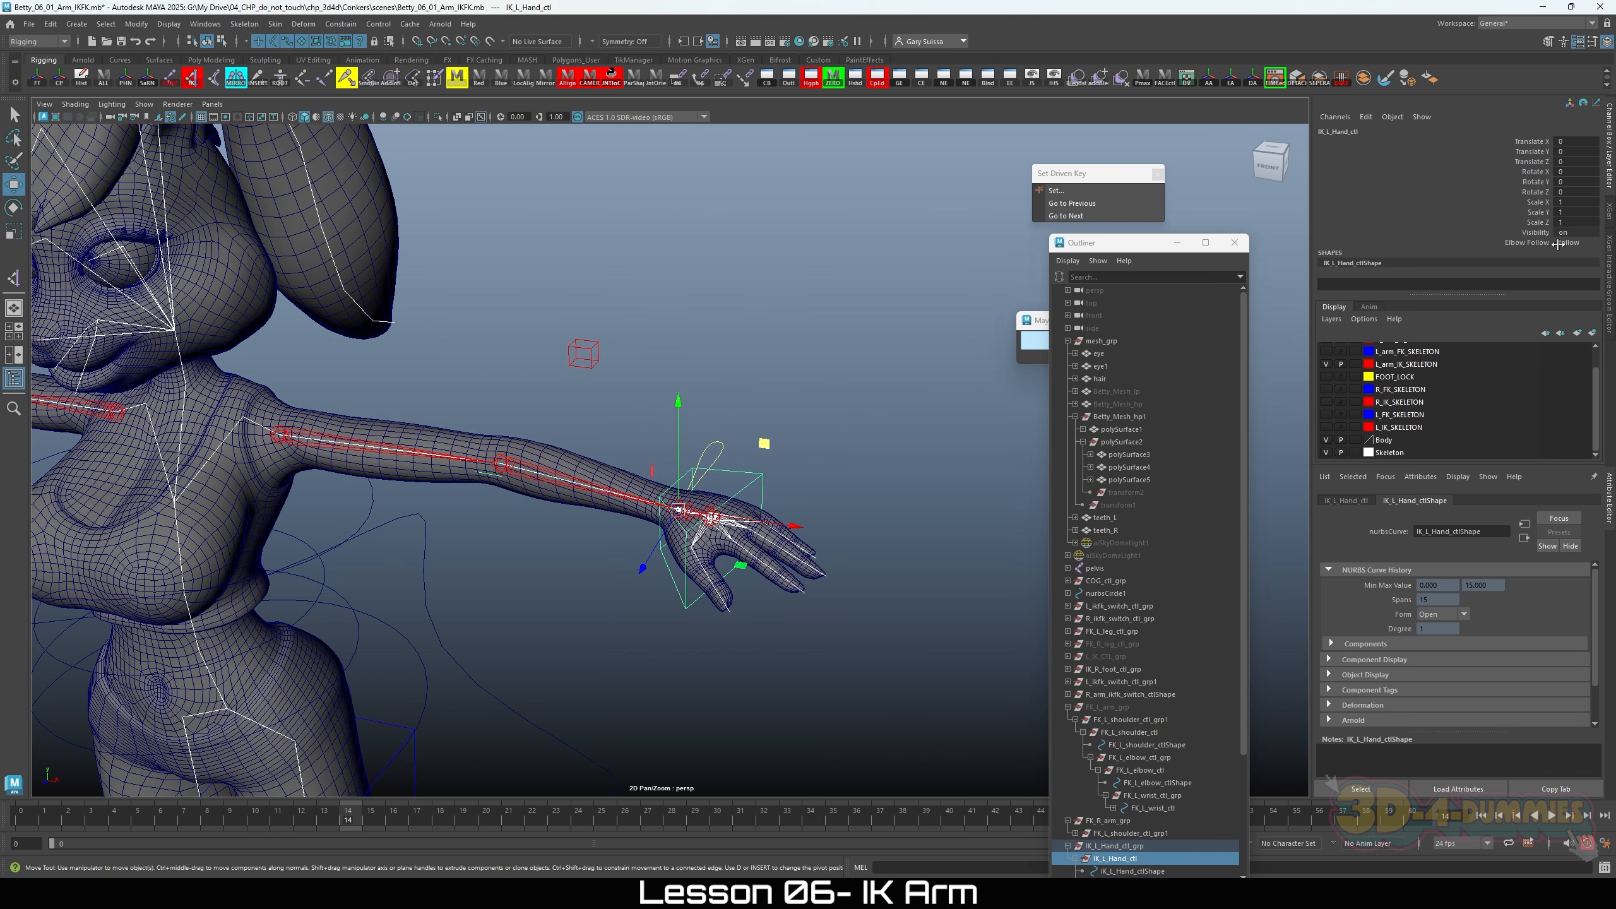
alt+right_drag(701, 569, 853, 534)
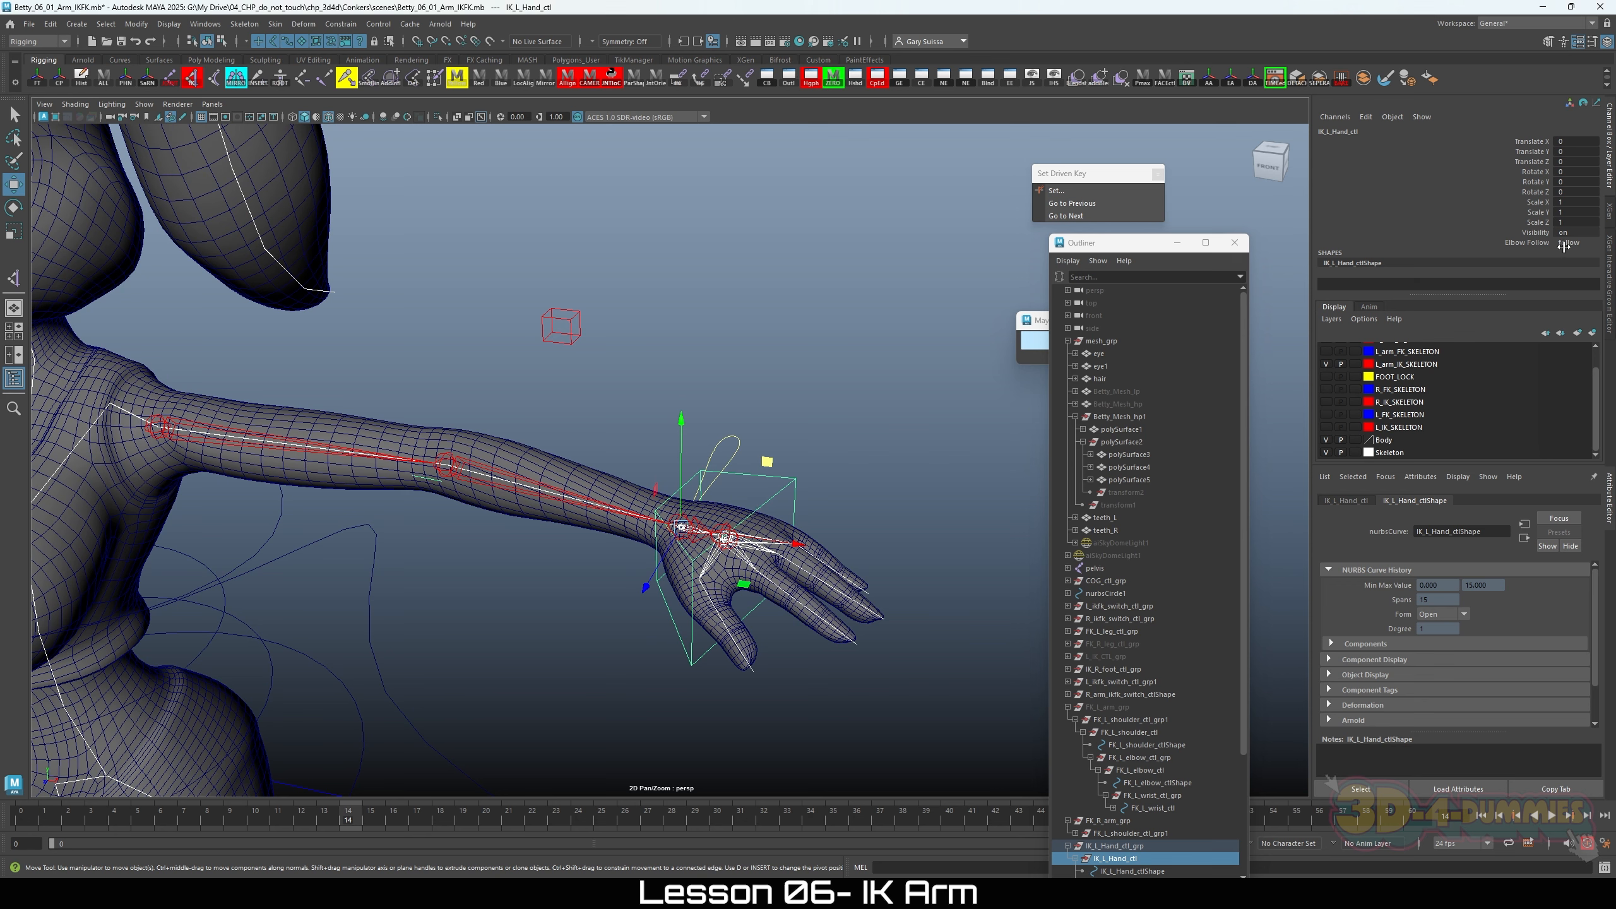
click(1566, 243)
click(1581, 269)
click(1579, 244)
click(1572, 256)
Step: Locate the left elbow control's group L_IK_elbow_clt_grp1 and parent-constrain it to the hand control IK_L_Hand_ctl
alt+right_drag(839, 498, 779, 505)
alt+middle_drag(787, 504, 787, 515)
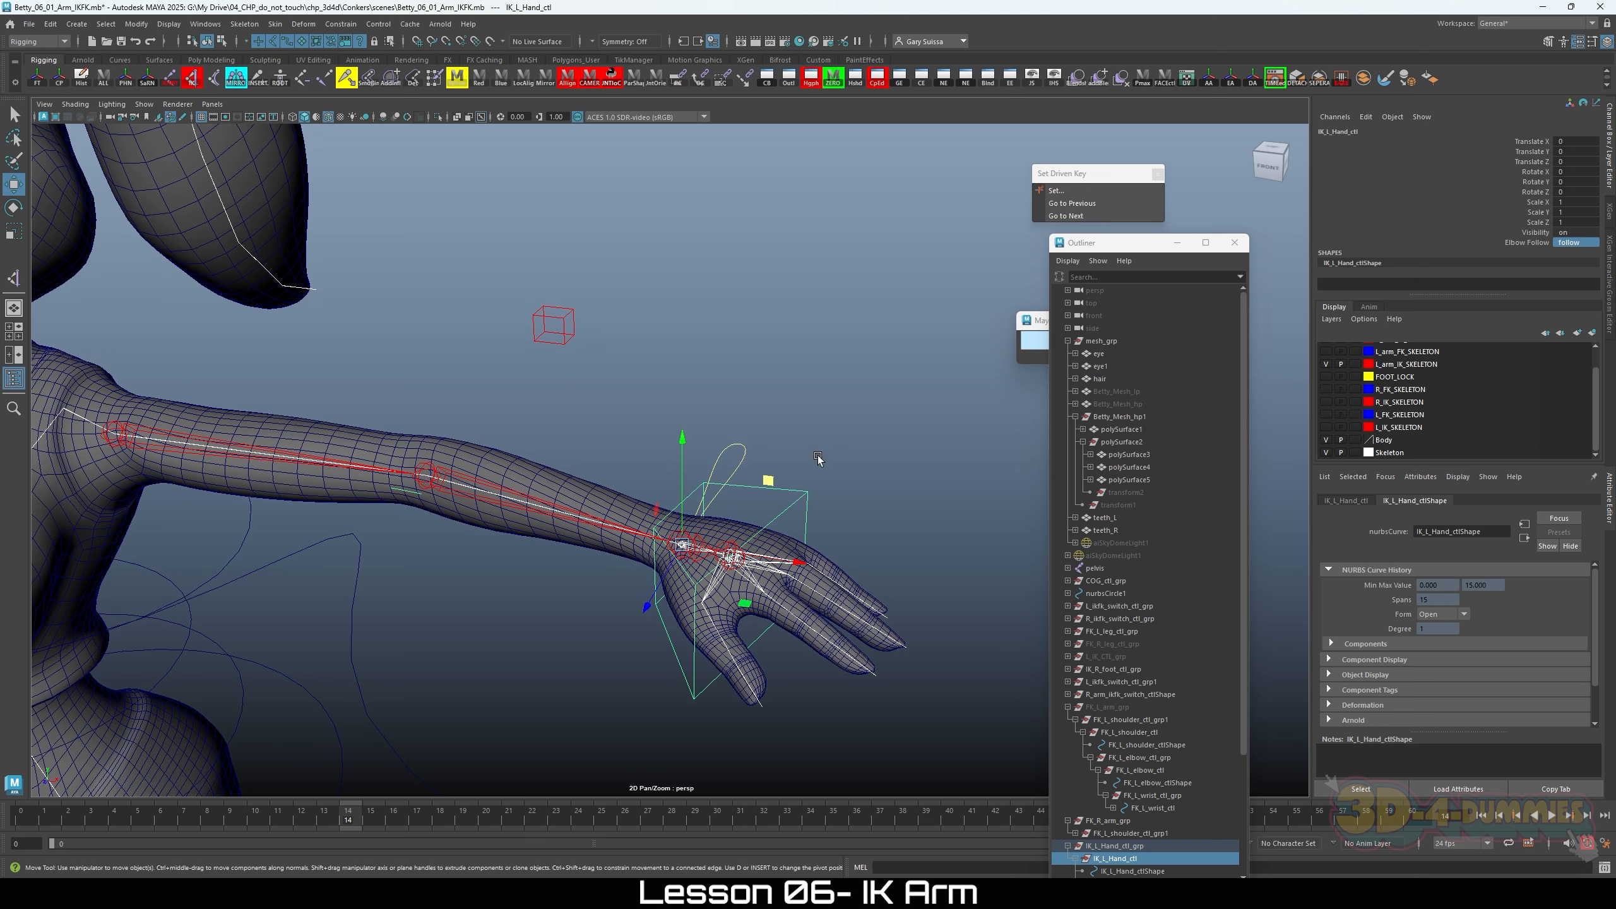
drag(820, 456, 794, 498)
drag(611, 293, 537, 340)
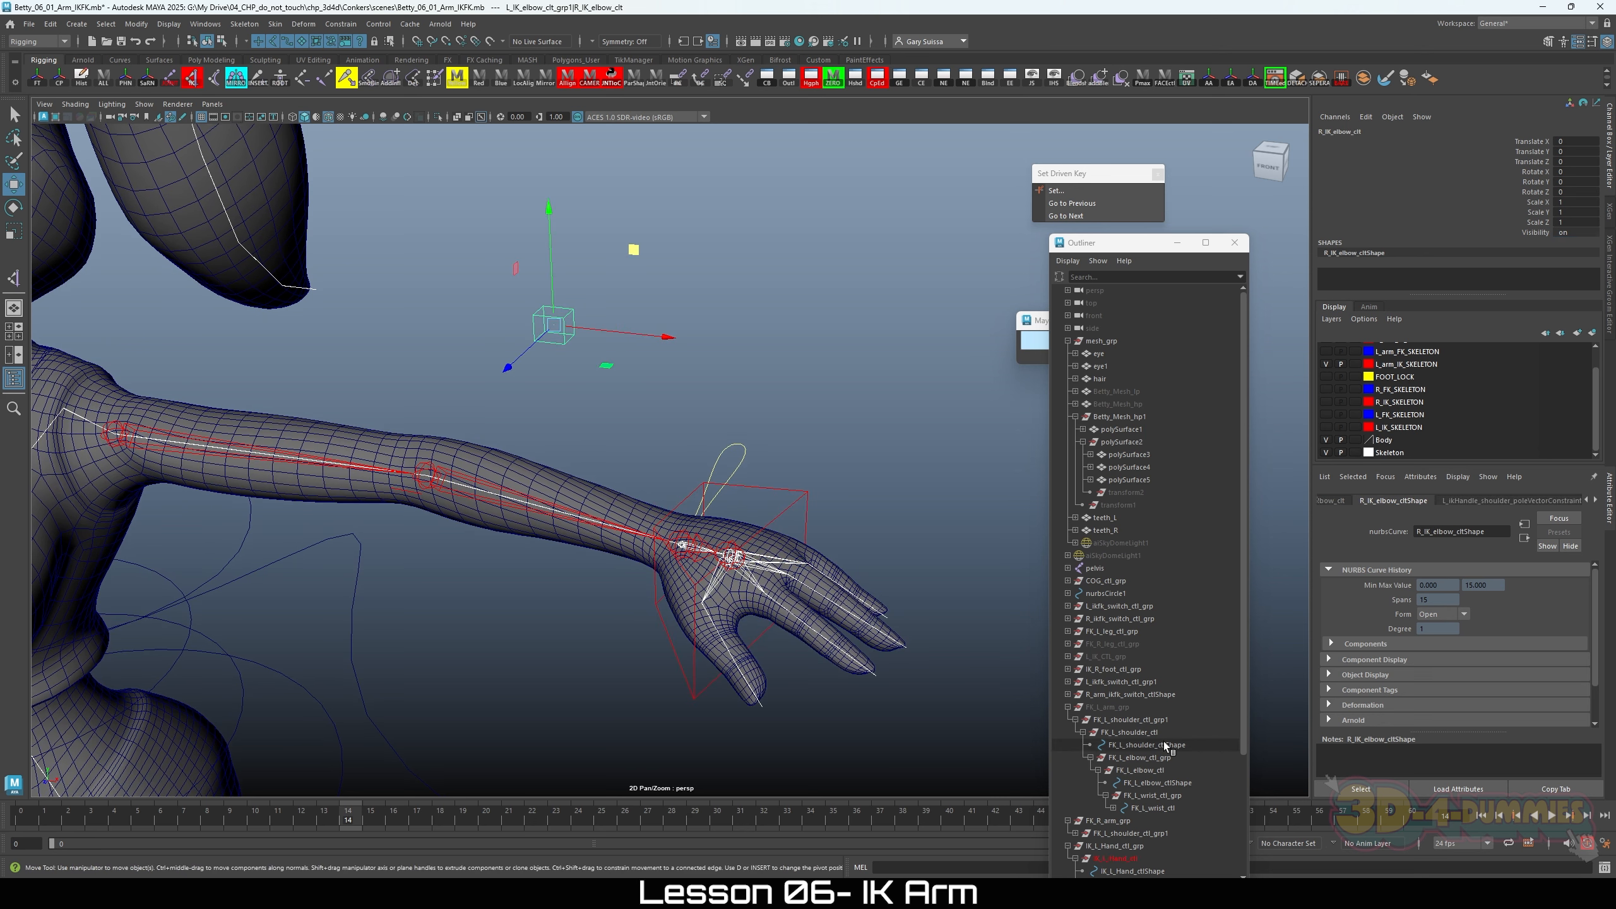
scroll(1142, 594, down, 4)
drag(1106, 248, 1042, 144)
click(1049, 665)
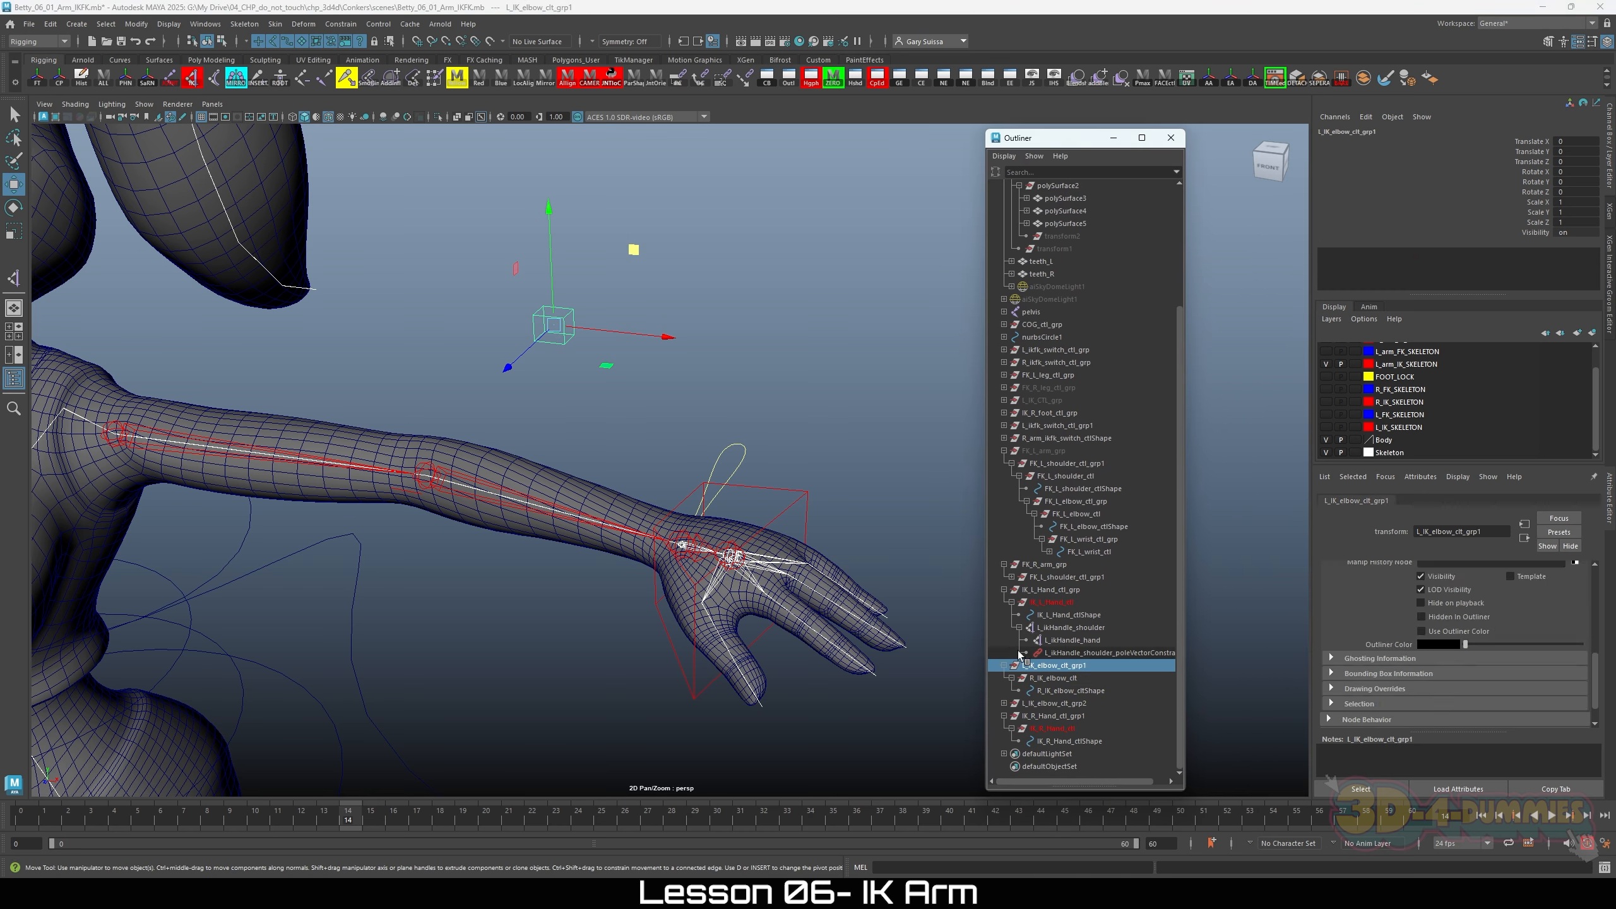
click(778, 490)
ctrl+click(1047, 666)
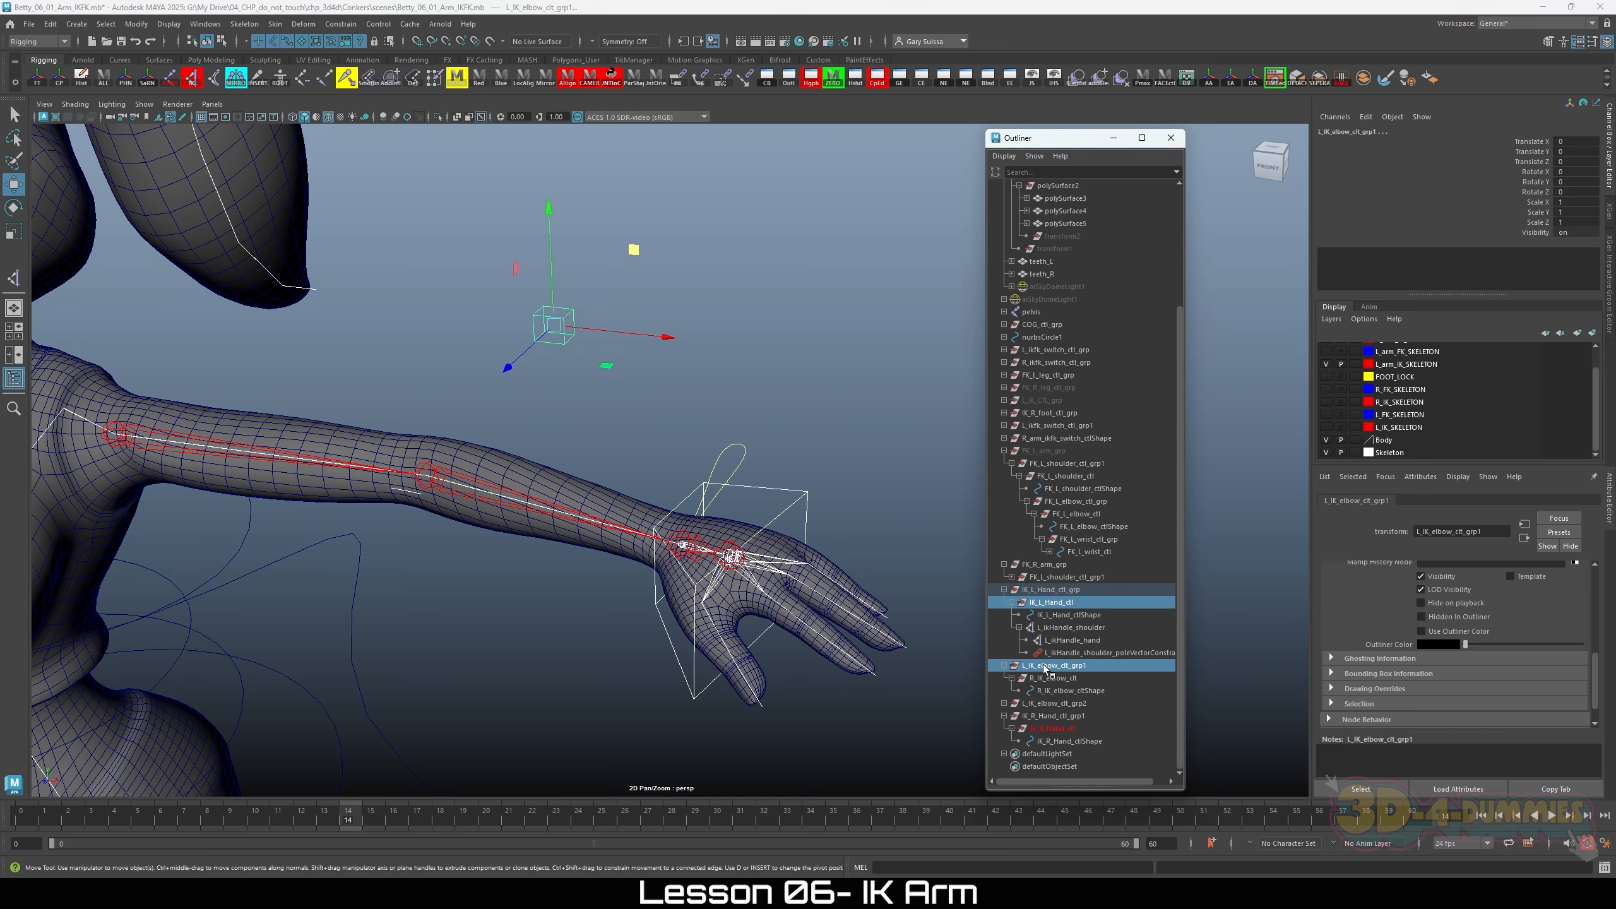
click(340, 23)
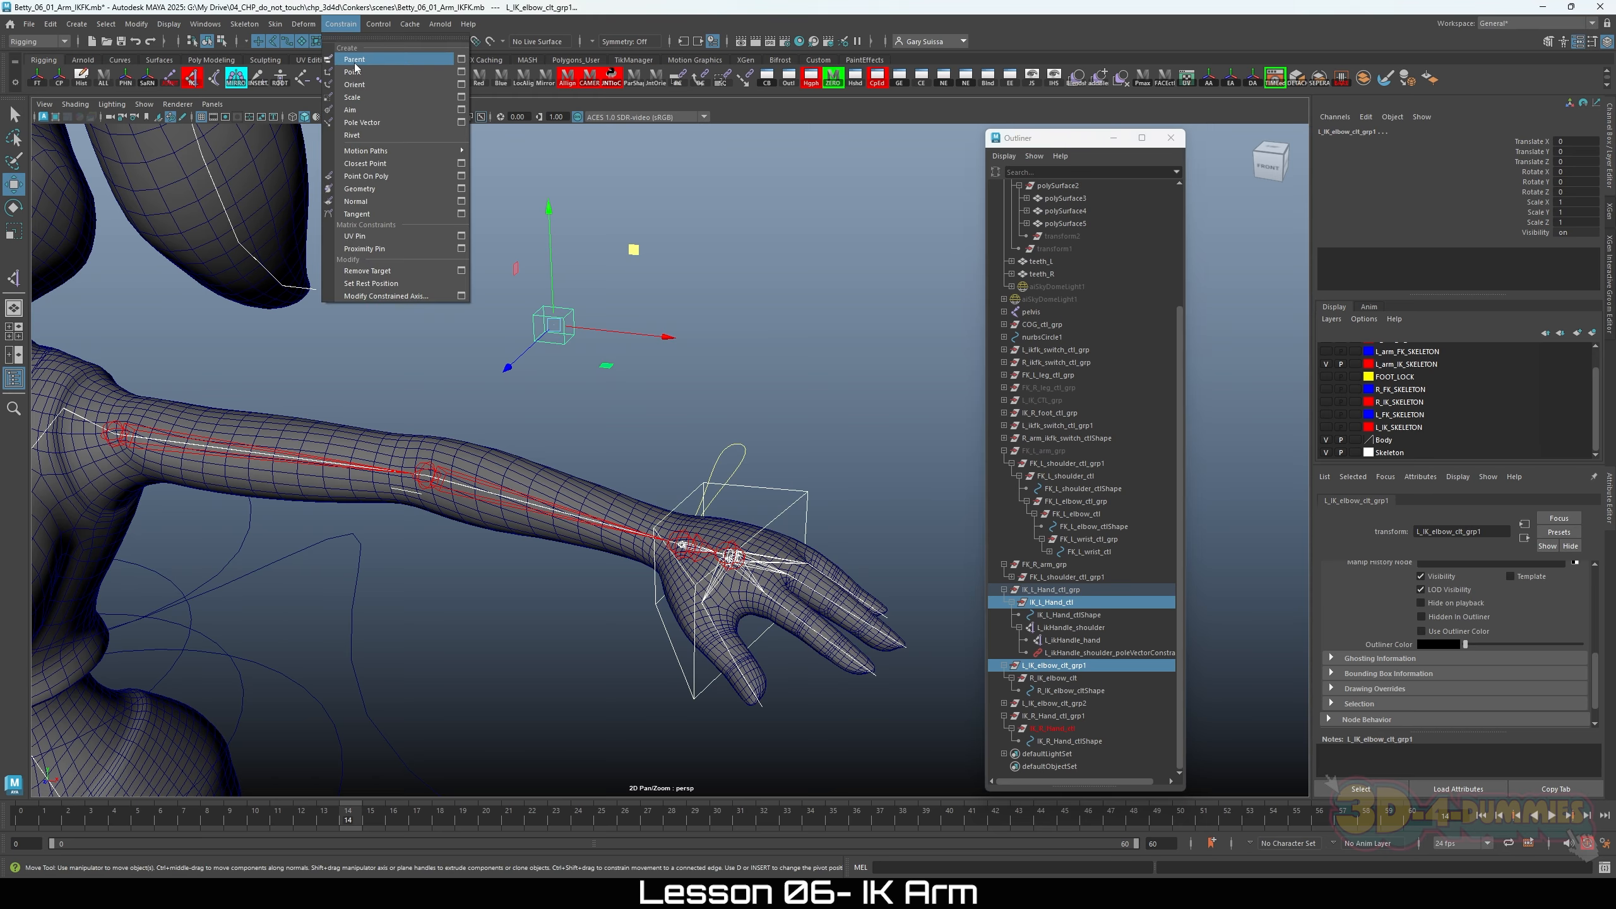
click(355, 62)
Step: Test the new parent constraint by moving the left hand IK control toward the body, and undo the move
scroll(313, 452, down, 5)
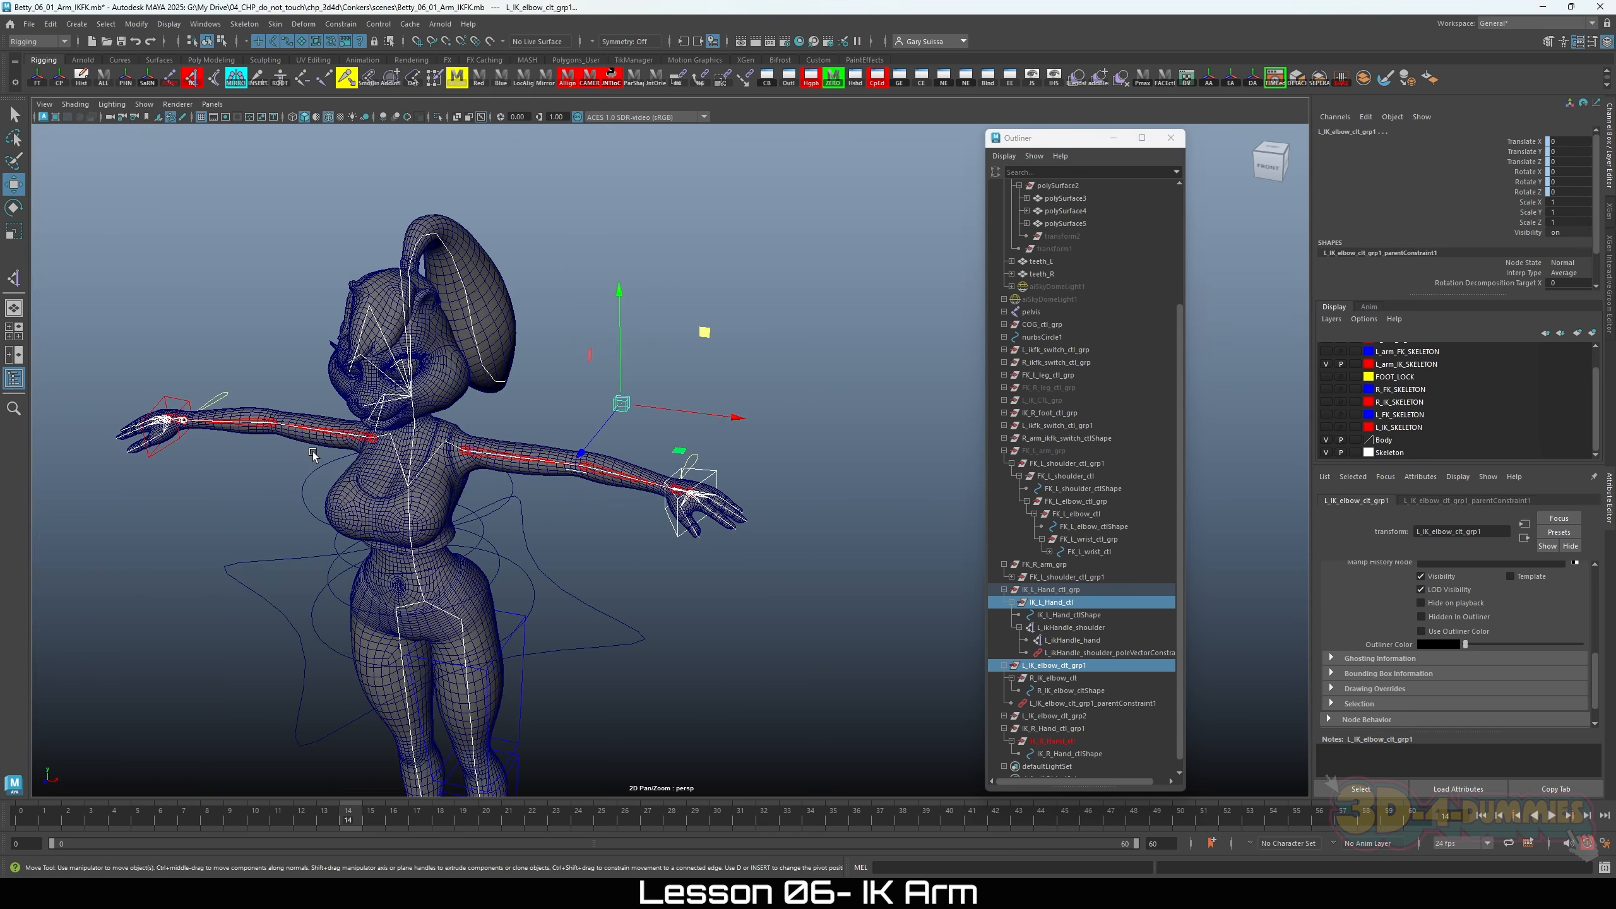
scroll(717, 479, up, 5)
click(813, 414)
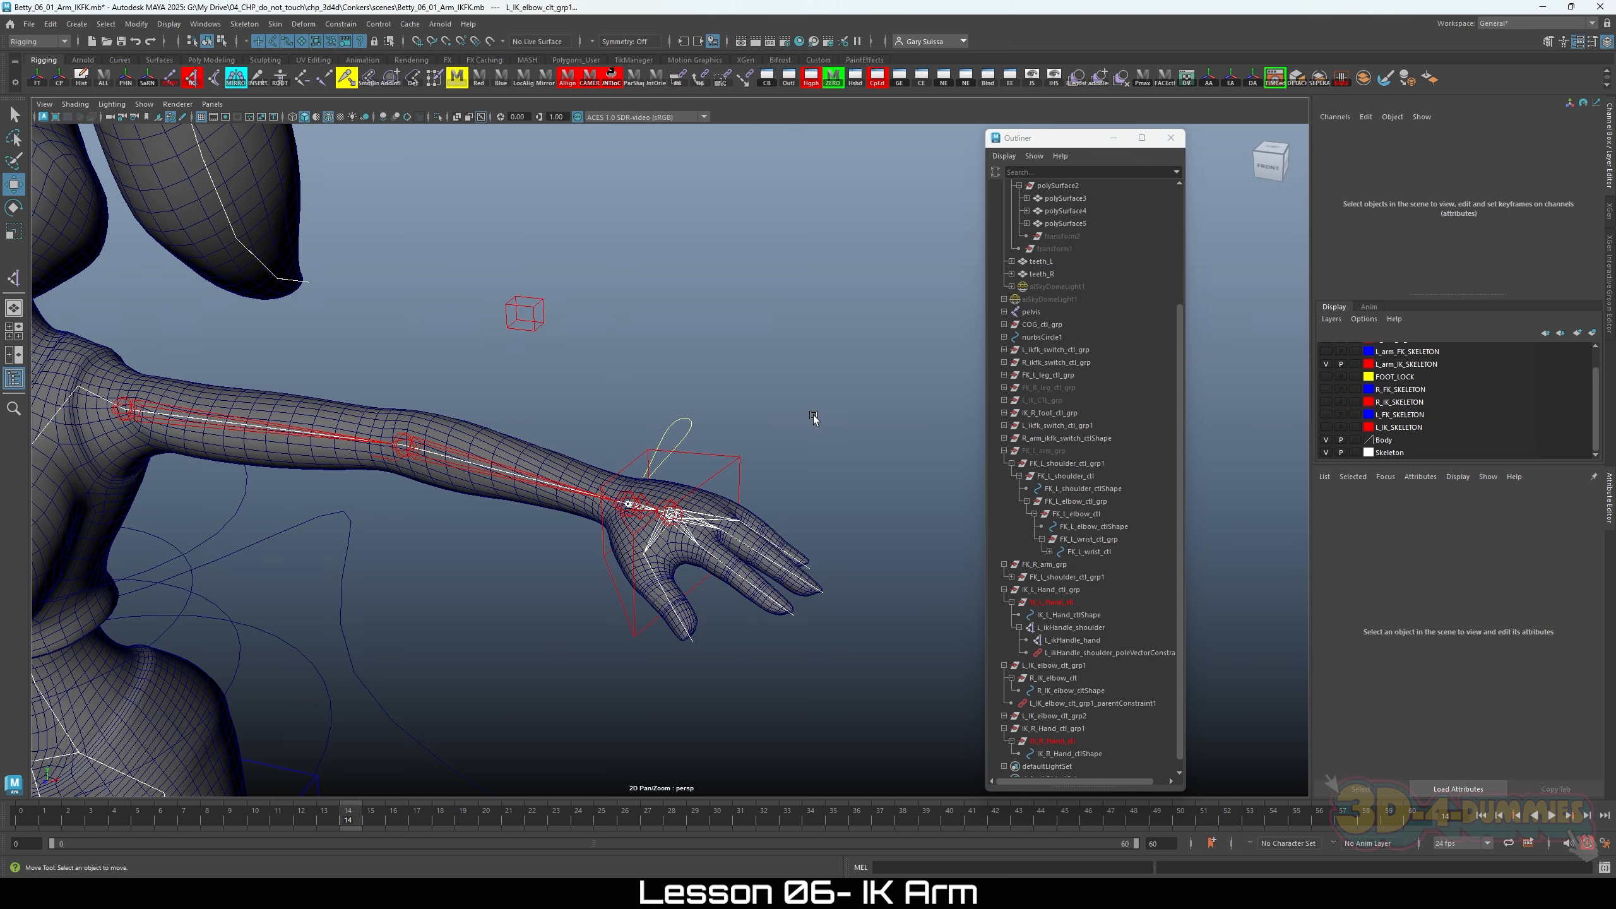
click(738, 455)
drag(630, 510, 519, 521)
key(ctrl+z)
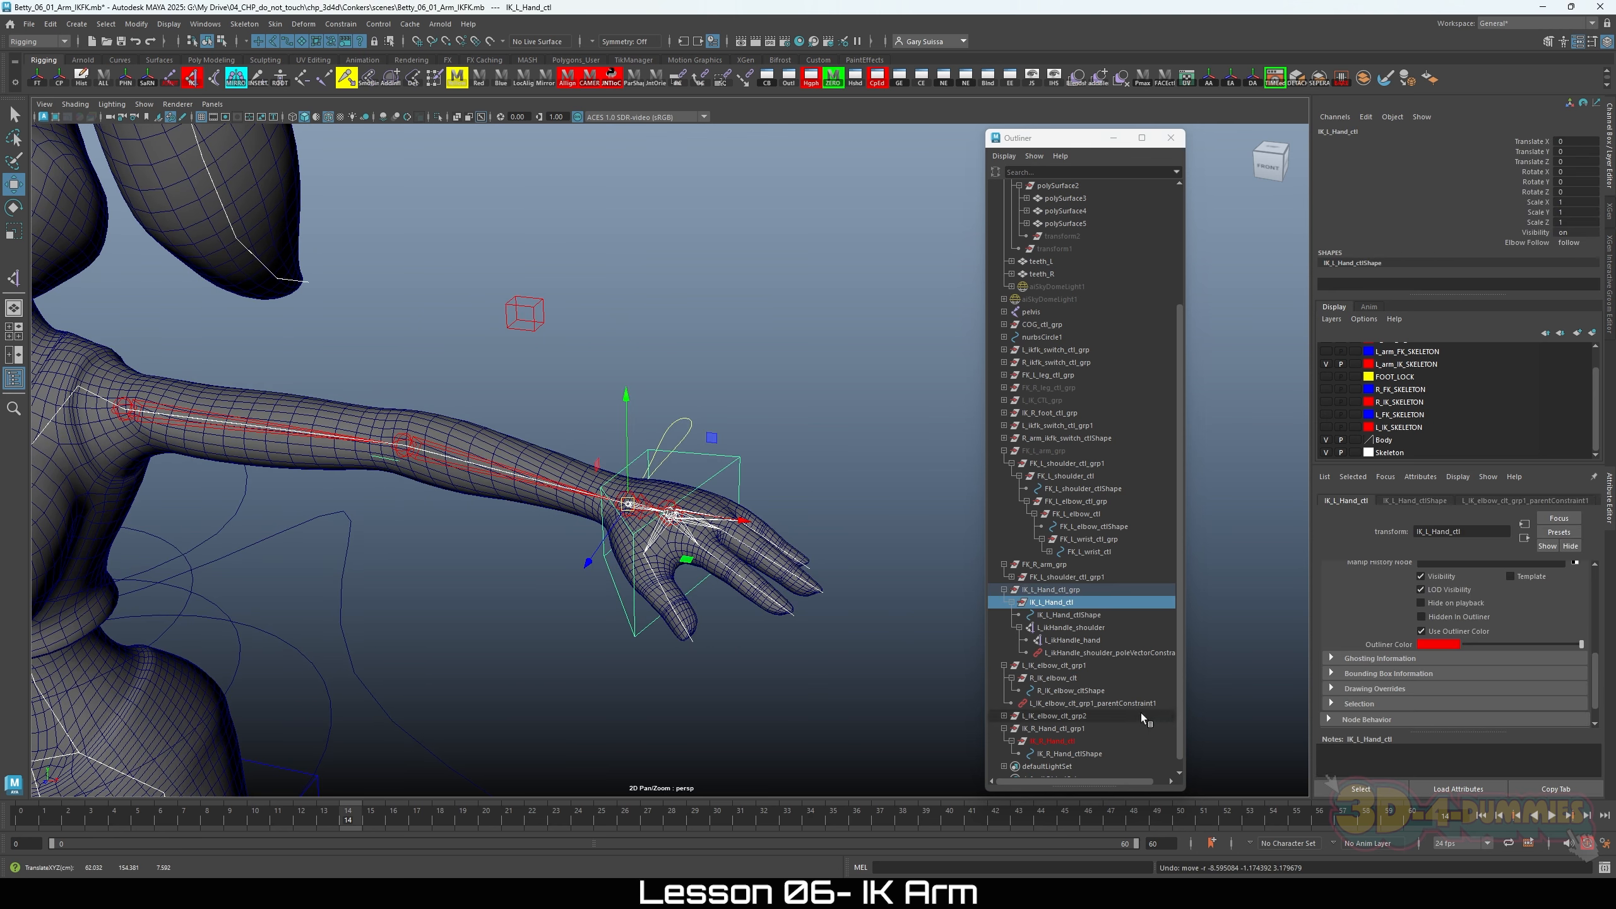
Step: Open the Set Driven Key editor from the Animation menu set with L_IK_elbow_clt_grp1_parentConstraint1 as the driven object
click(1068, 678)
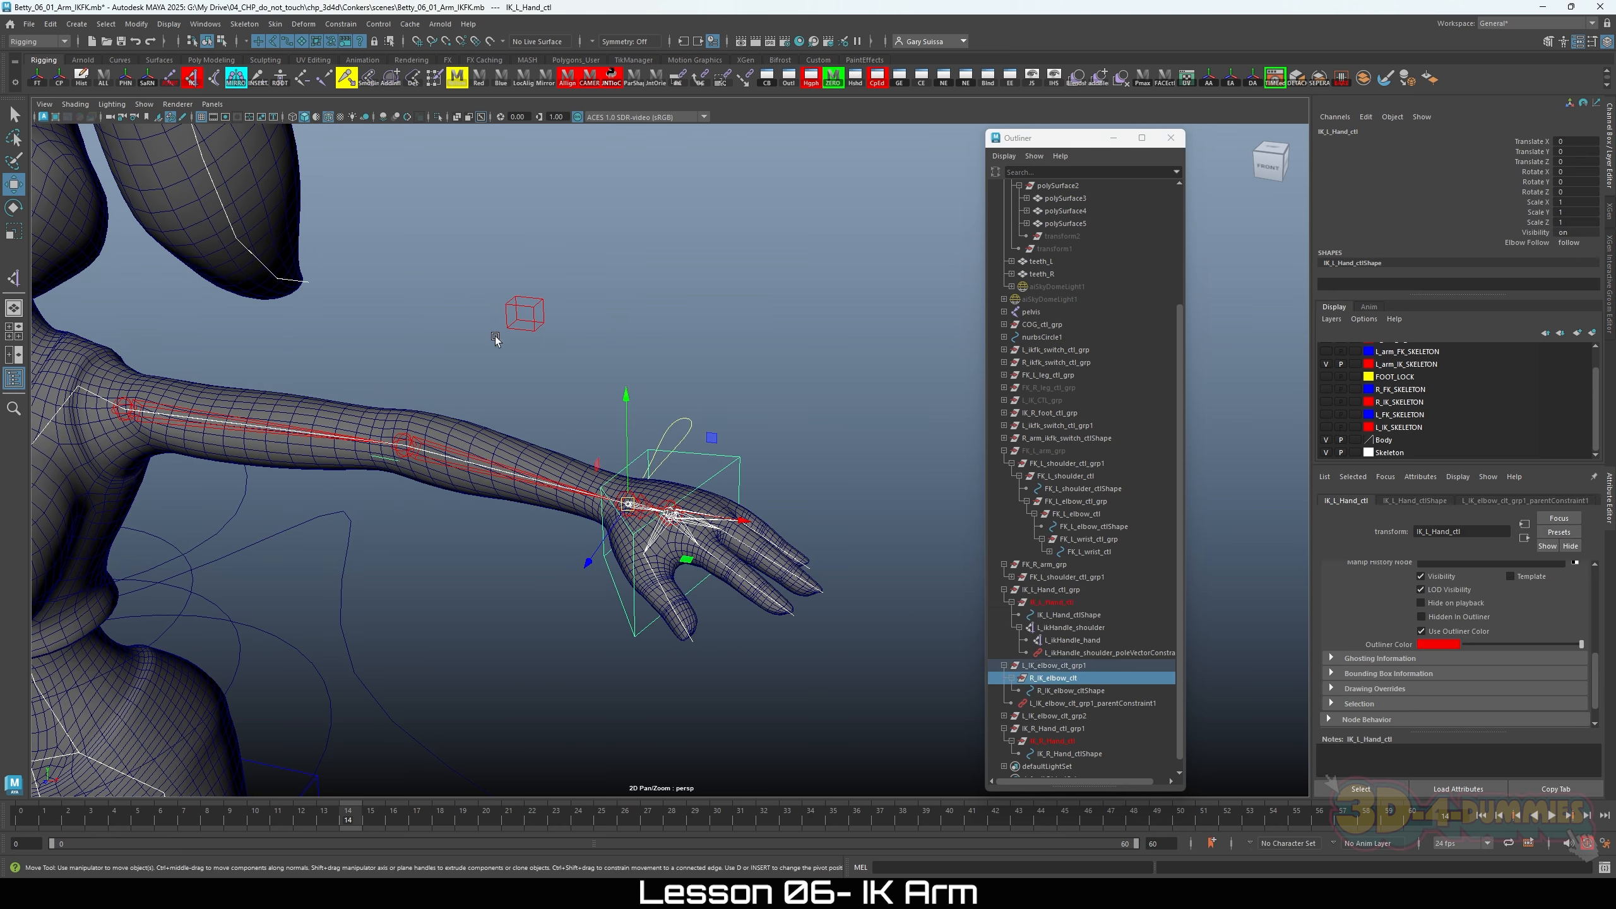
click(1061, 703)
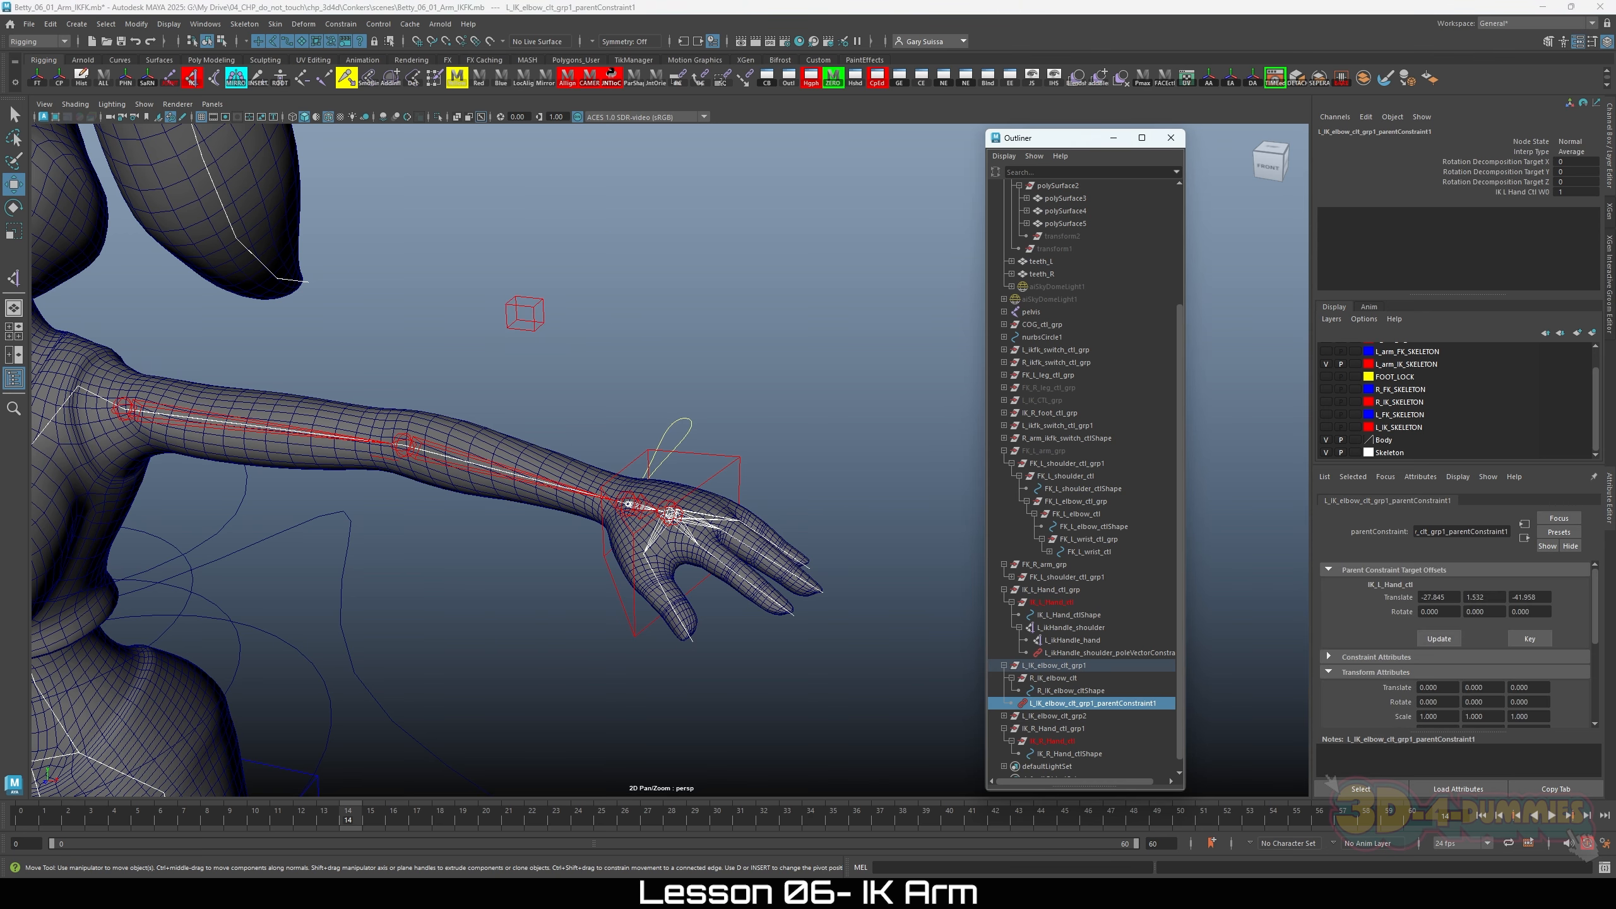
click(1208, 894)
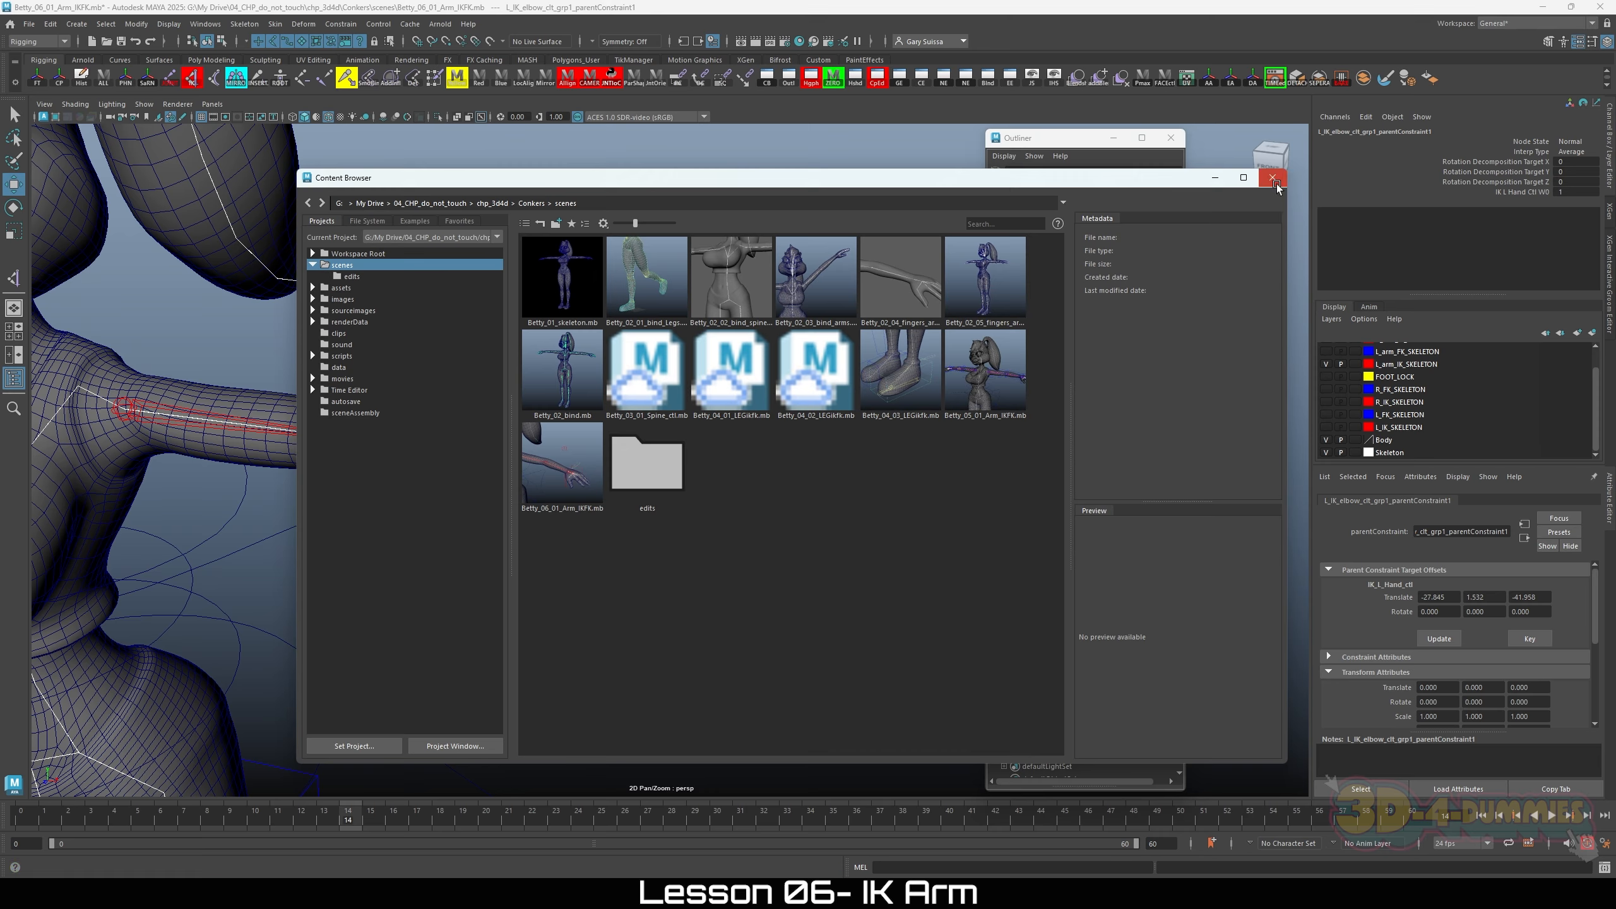
click(1273, 178)
click(35, 41)
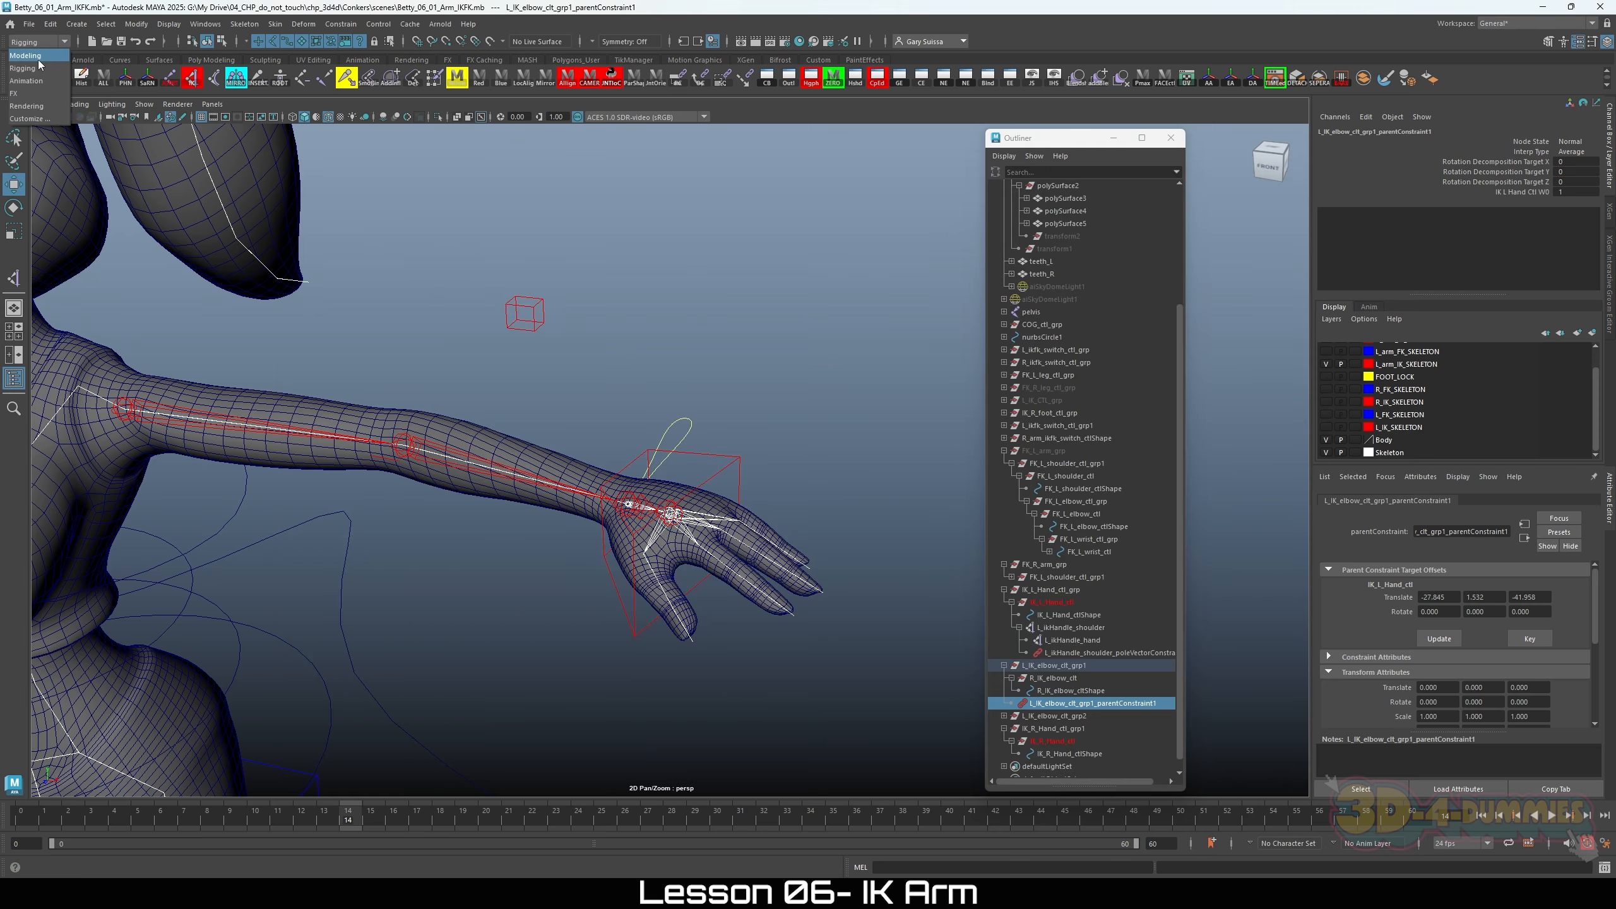
click(38, 80)
click(236, 24)
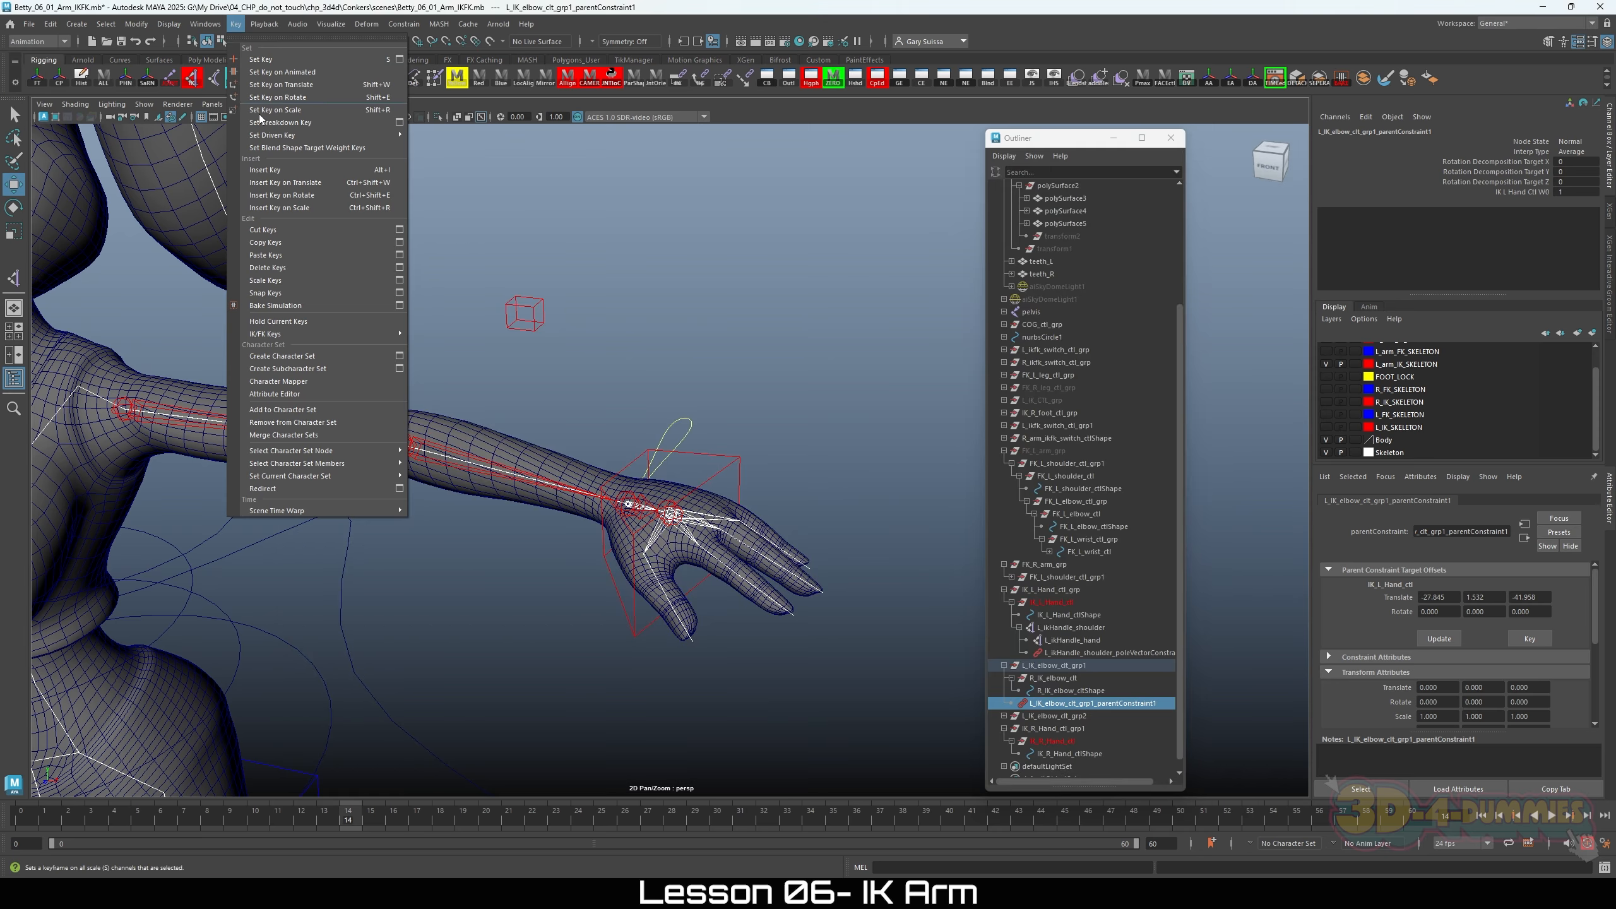
click(428, 135)
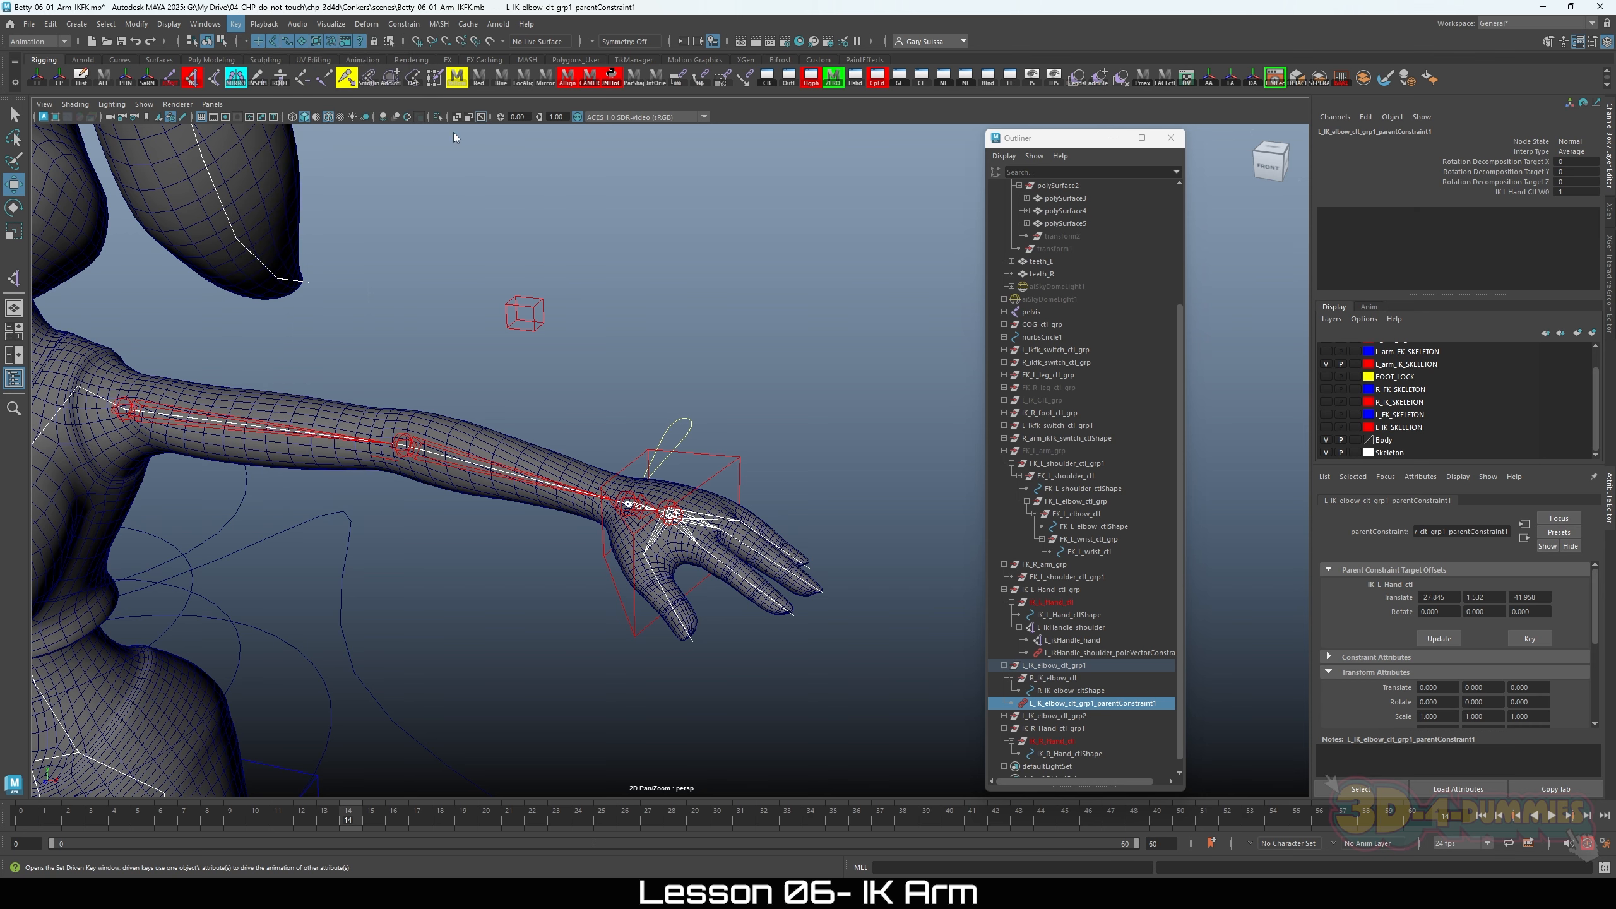
drag(858, 412, 275, 343)
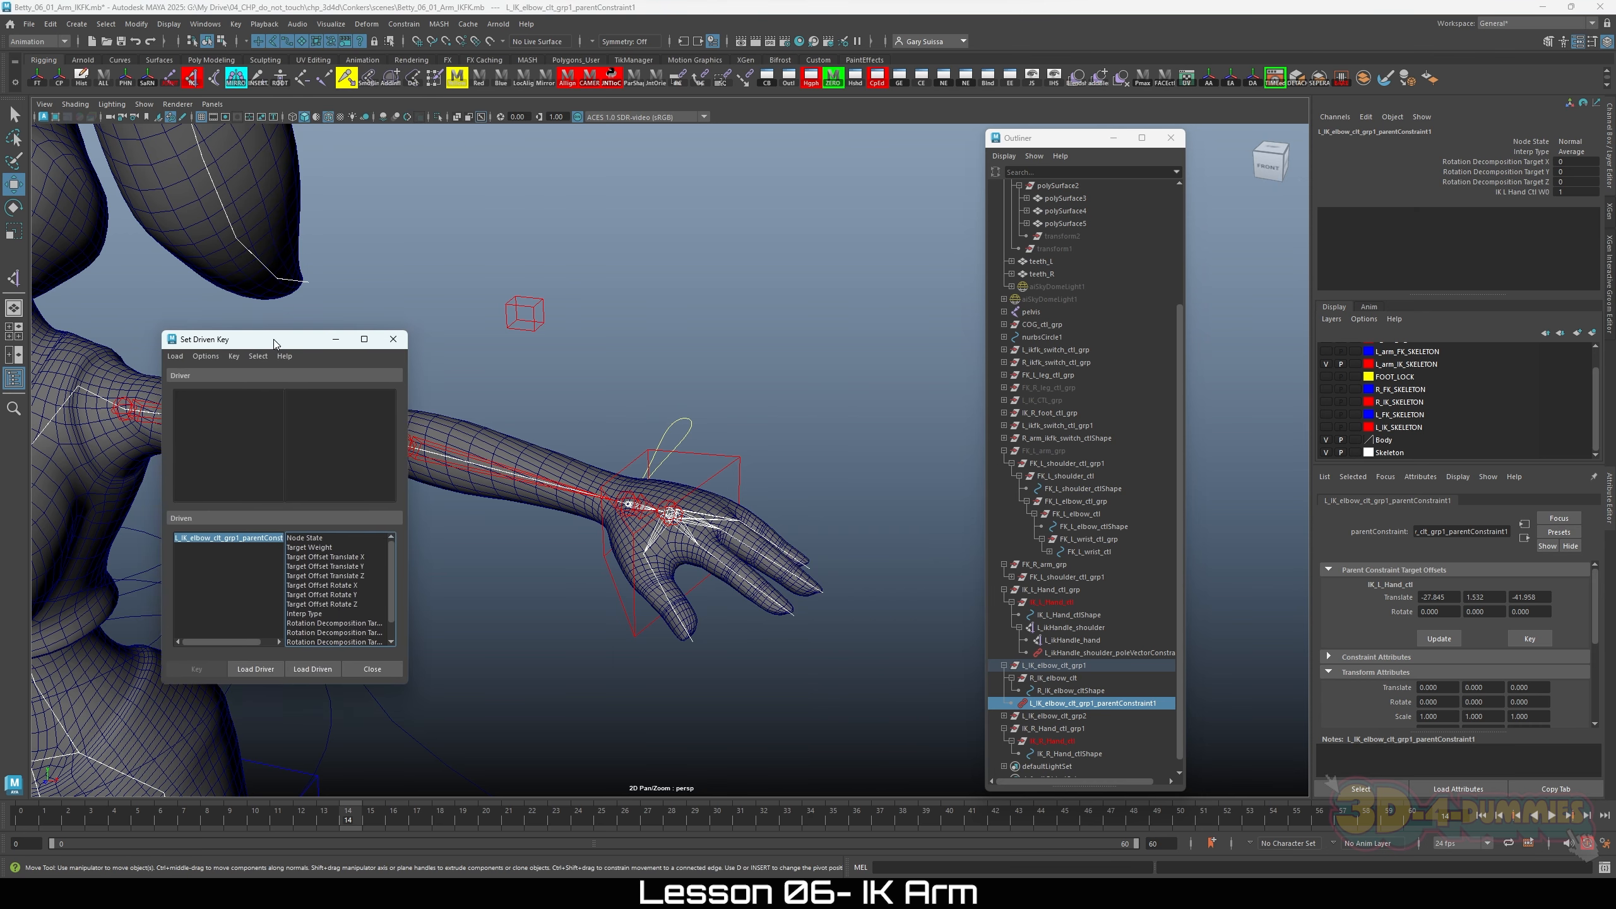
Step: Load IK_L_Hand_ctl as the driver and choose its Elbow Follow attribute
click(524, 313)
drag(703, 419, 729, 476)
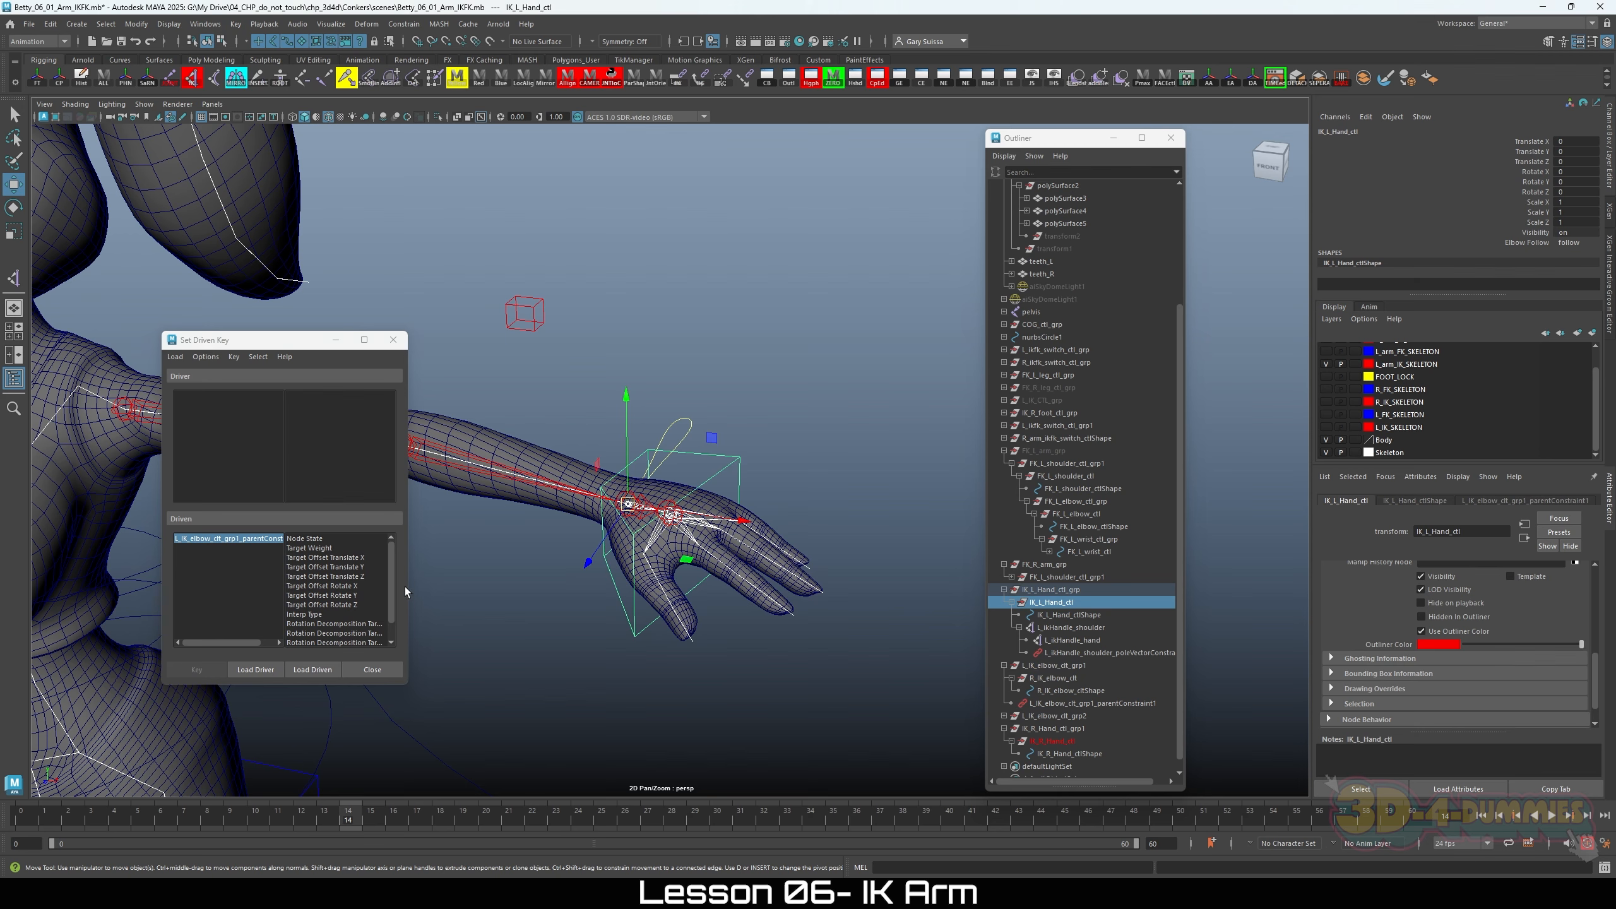
click(255, 669)
click(316, 491)
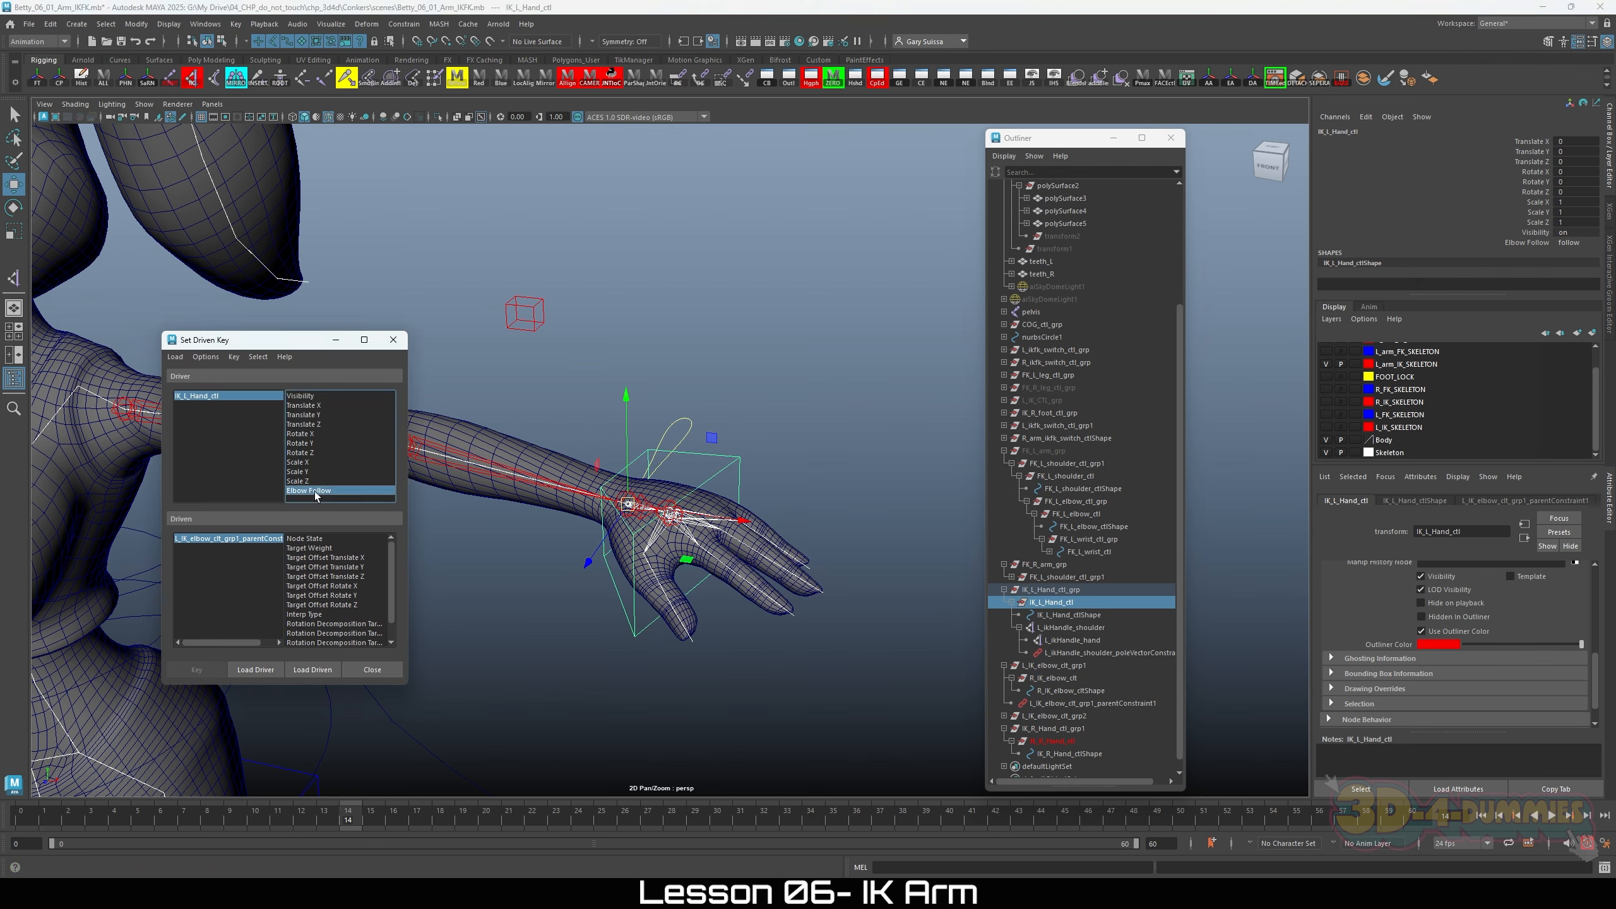
Step: Try moving the left hand control up toward the body to check how the elbow control follows, and undo the move
alt+right_drag(729, 489, 607, 496)
alt+middle_drag(607, 495, 633, 499)
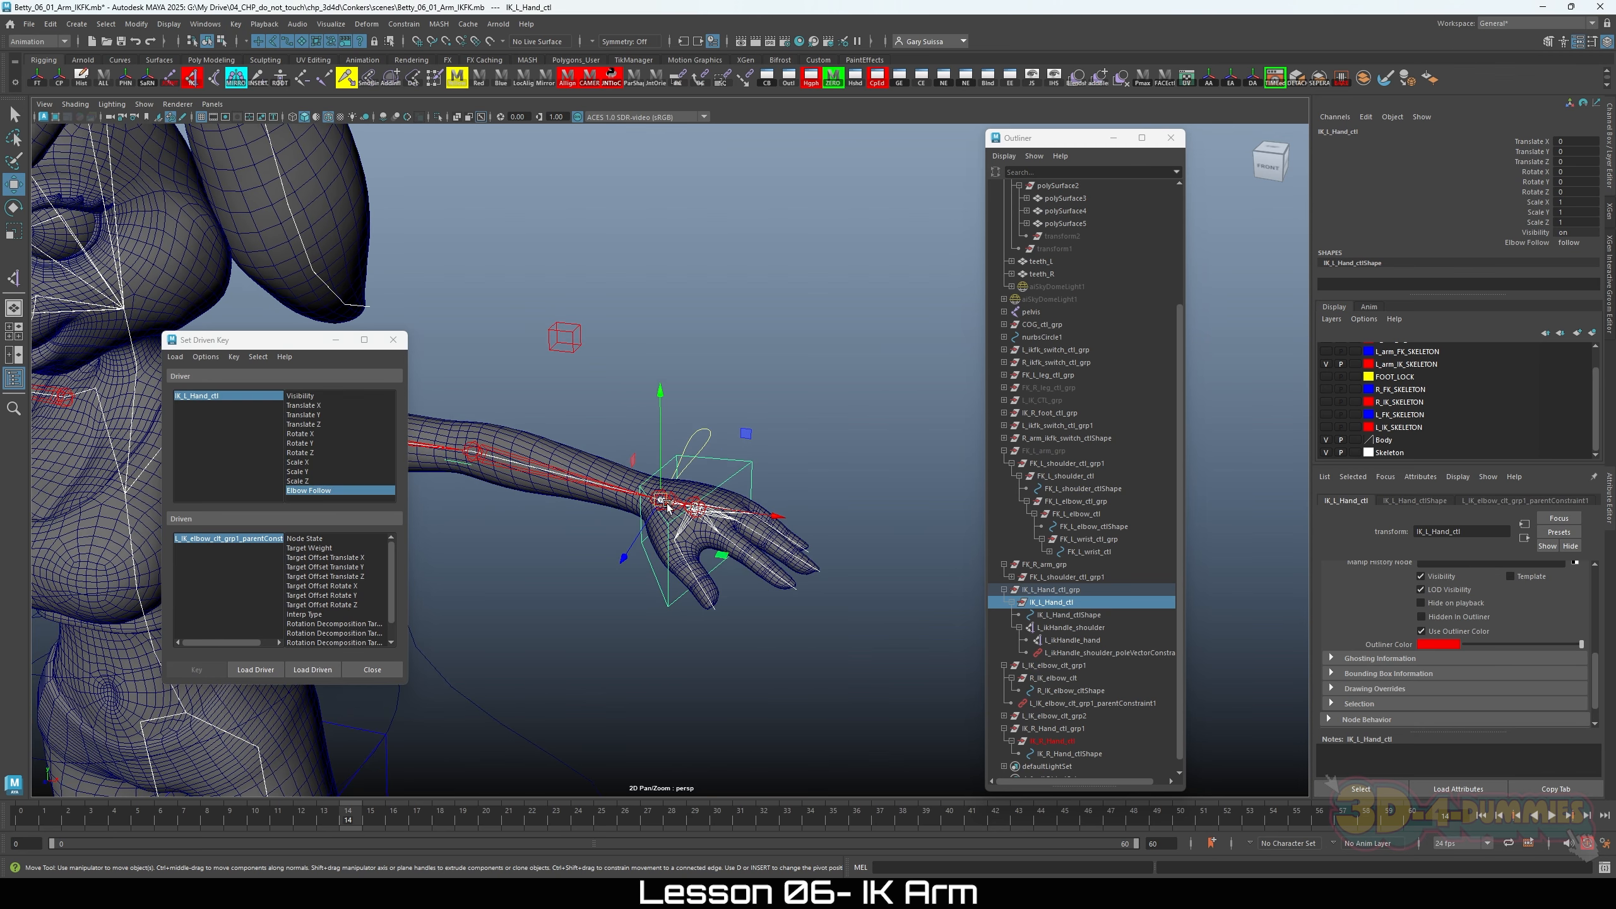
drag(681, 506, 577, 445)
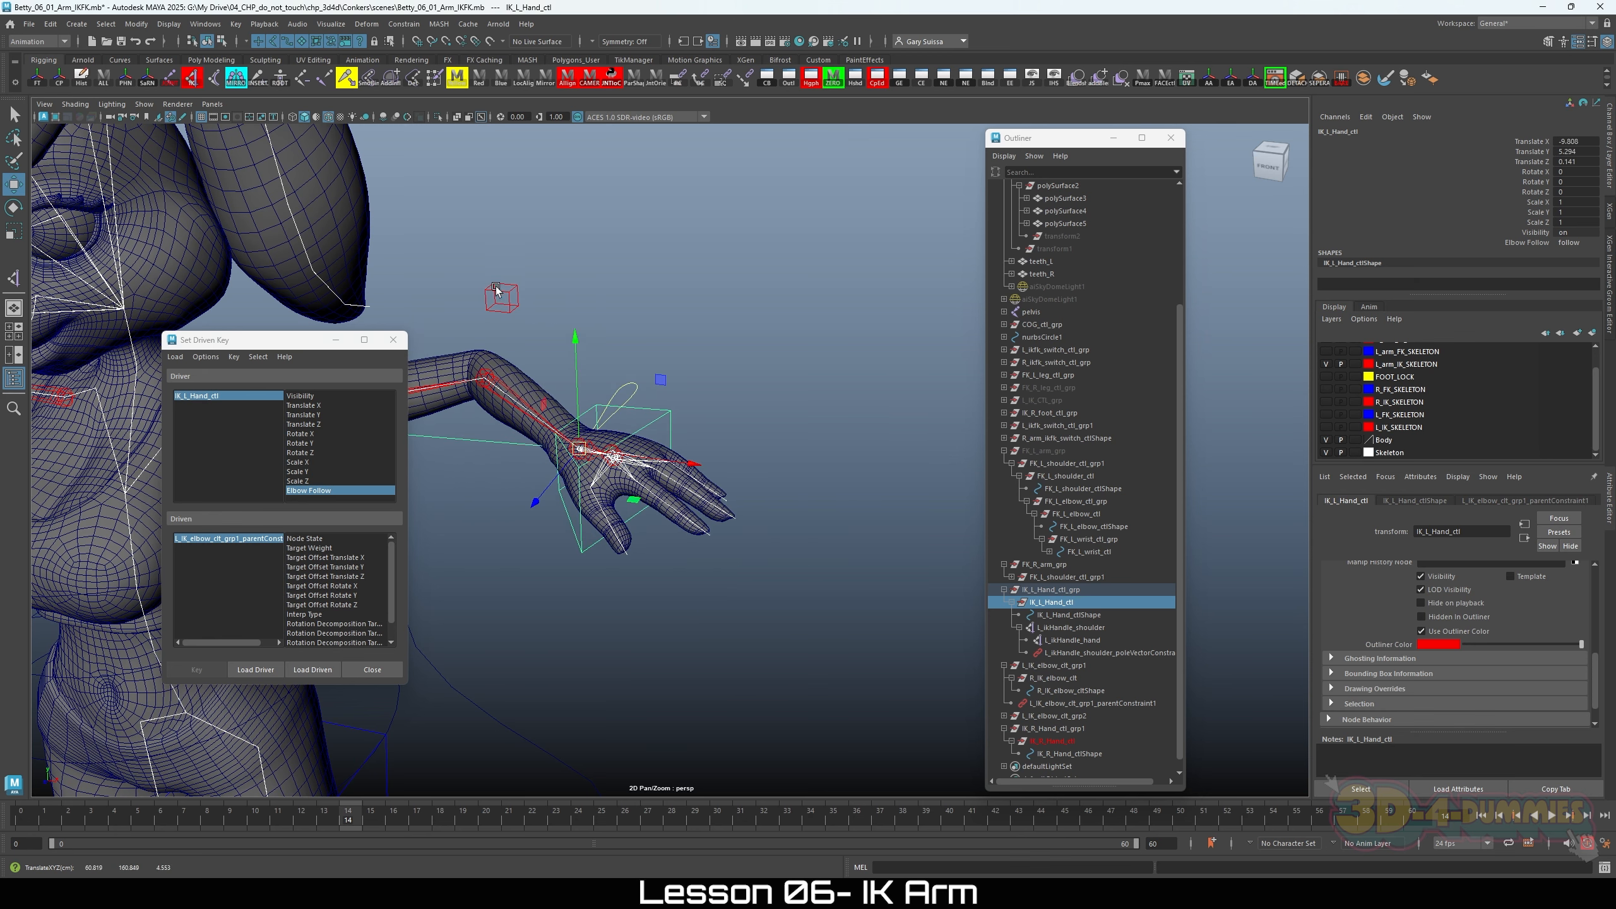
key(ctrl+z)
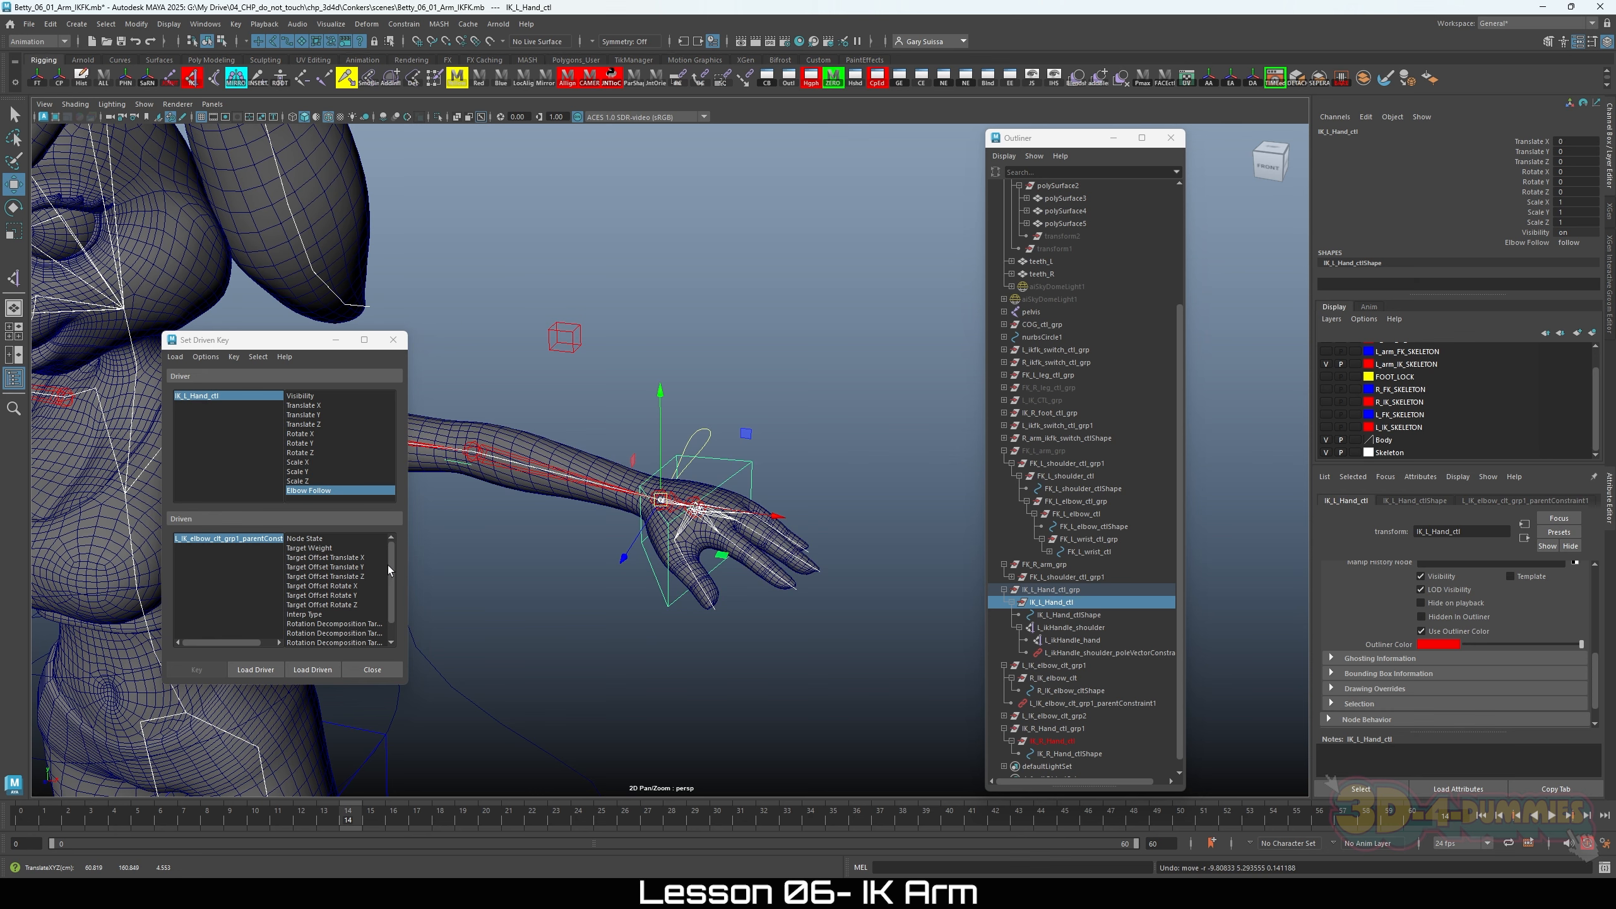
Step: Choose the driven weight IK L Hand Ctl W0 and key it at 1 for Elbow Follow set to follow
drag(391, 571, 391, 596)
click(318, 634)
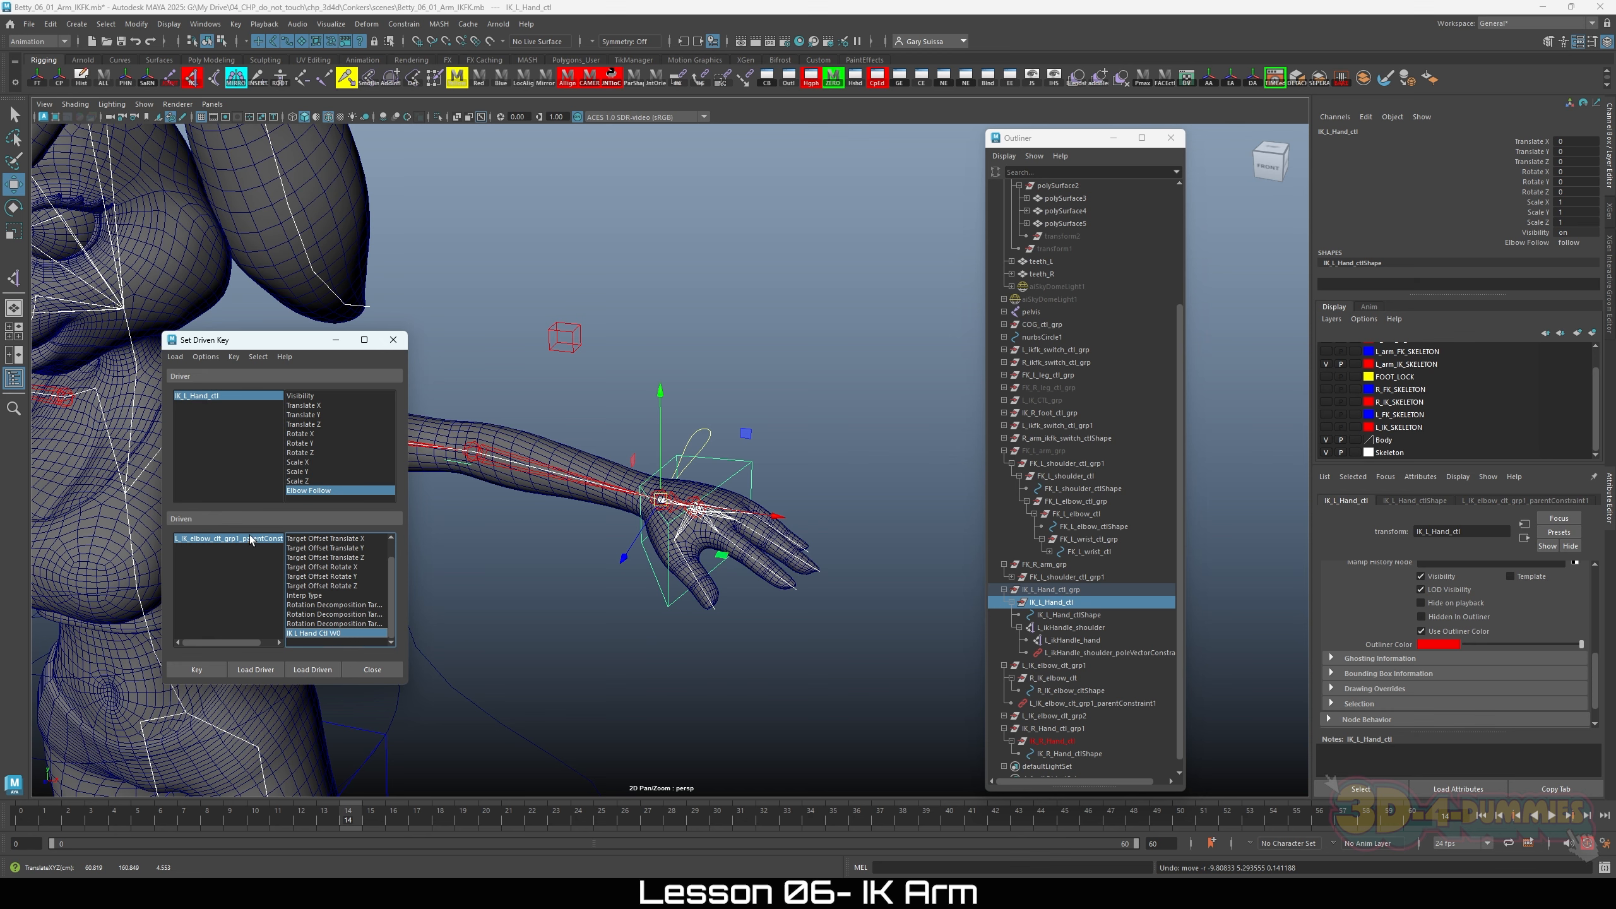
click(197, 674)
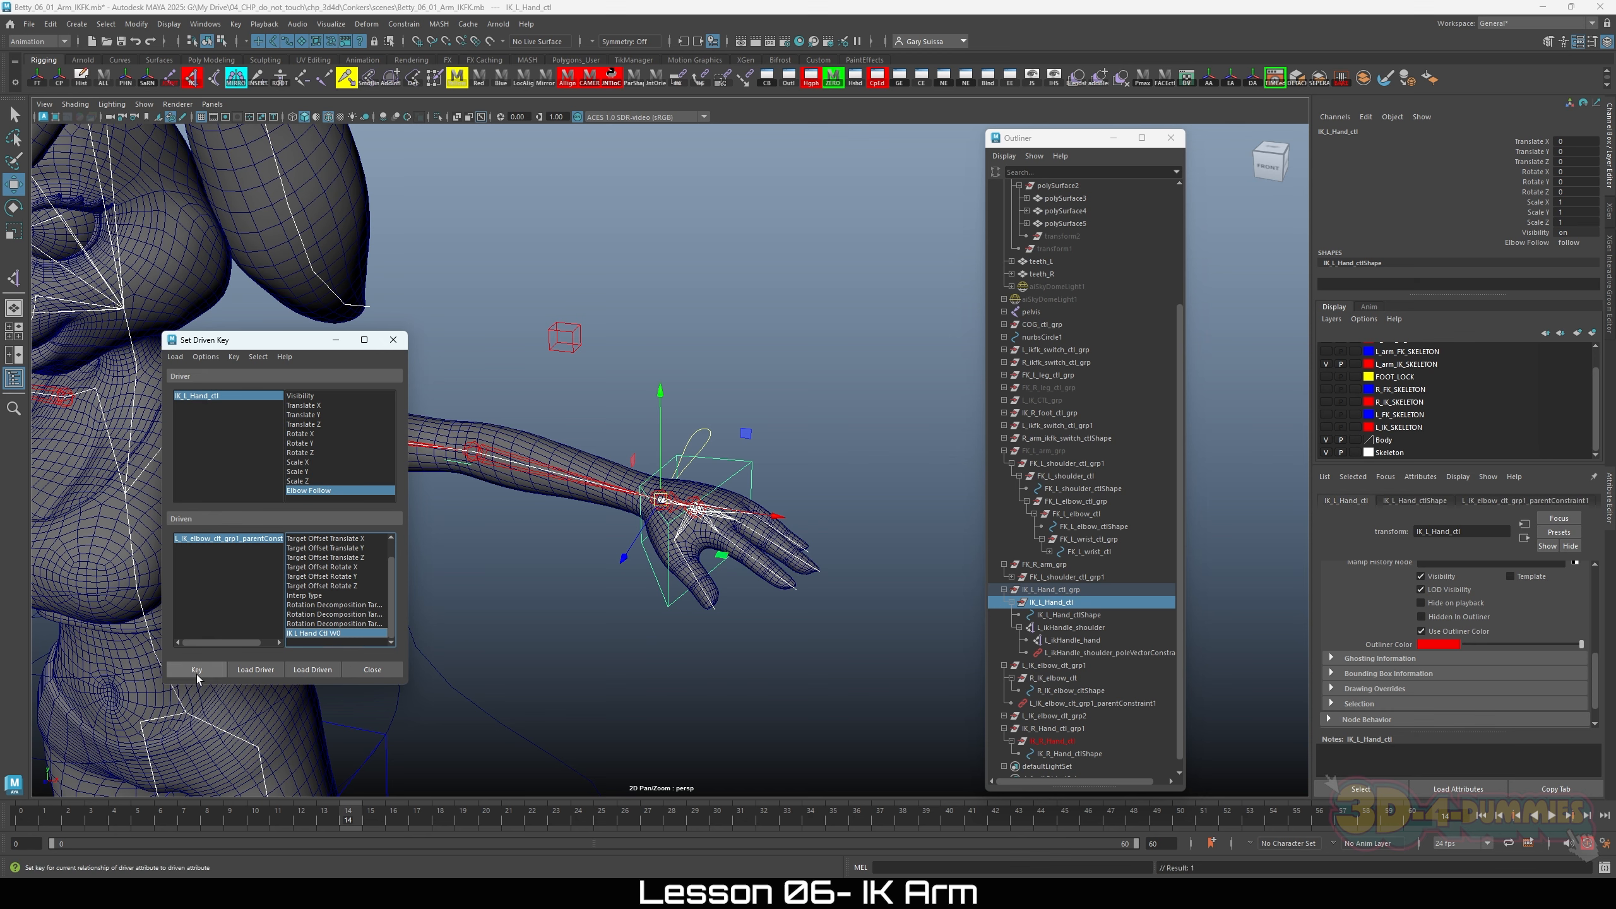
Step: Set Elbow Follow to unfollows, set the constraint's IK L Hand Ctl W0 weight to 0, and key that relationship
click(228, 397)
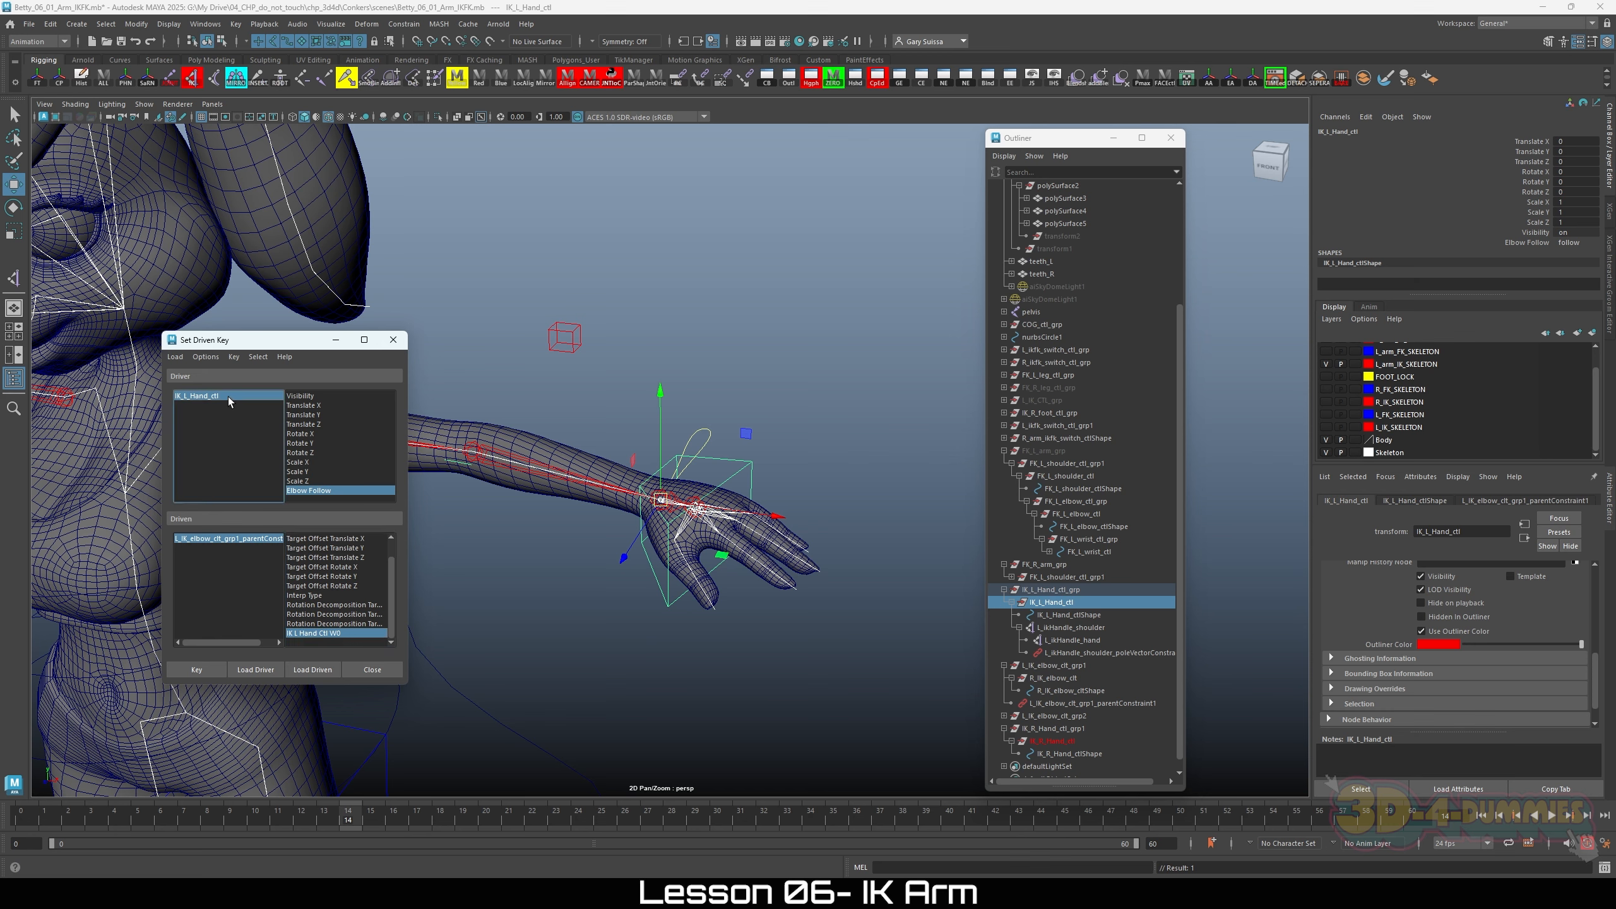
click(1568, 242)
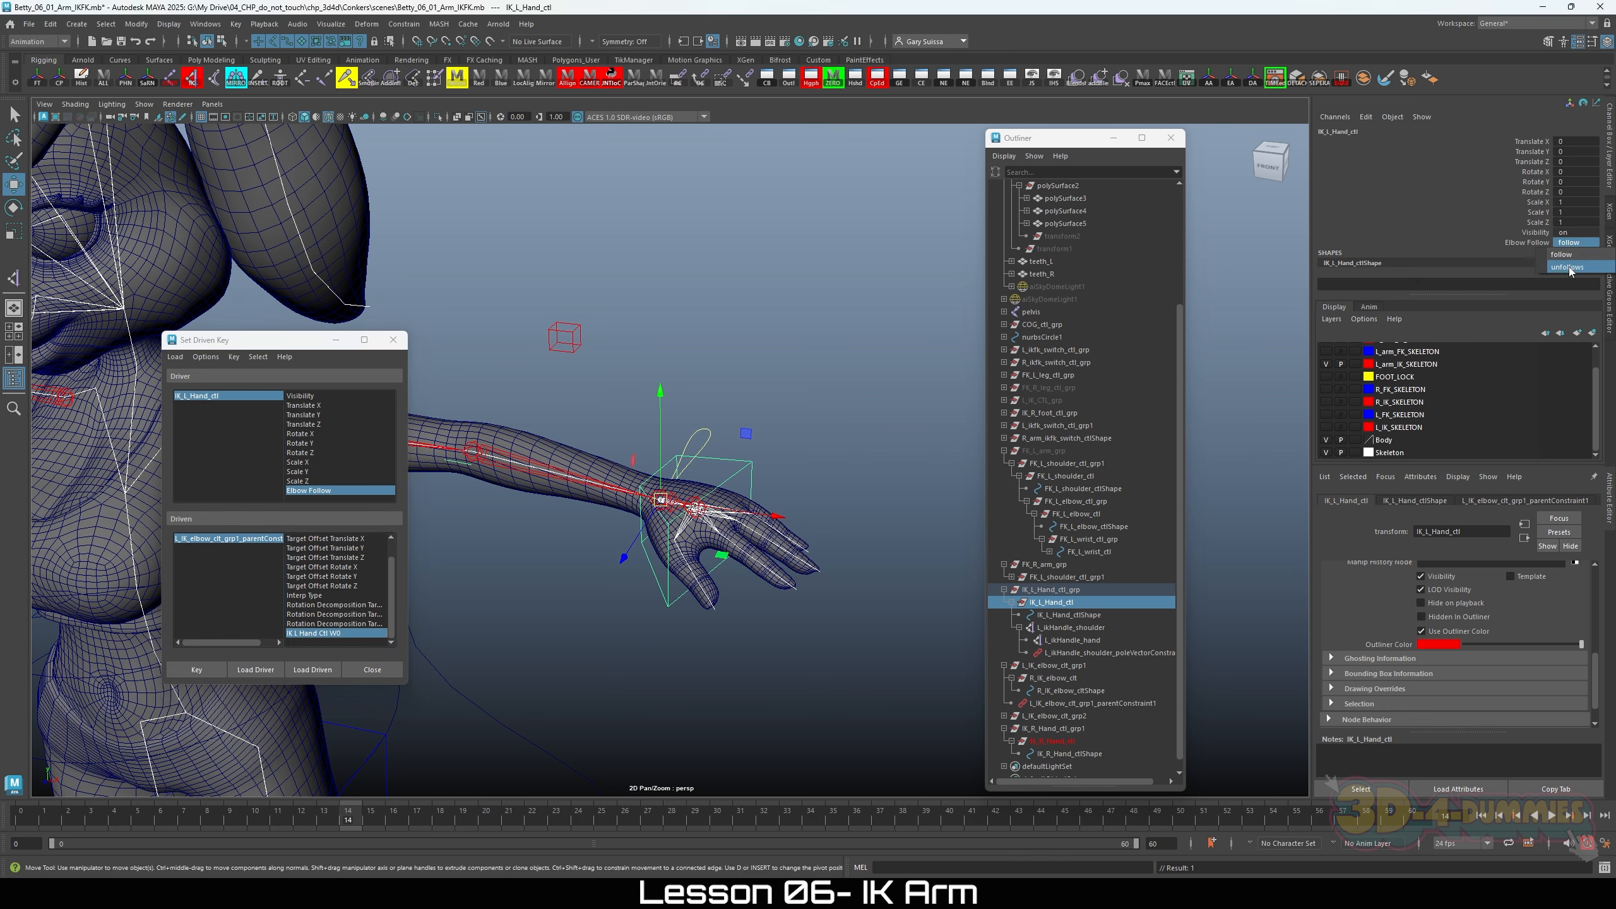
click(1569, 268)
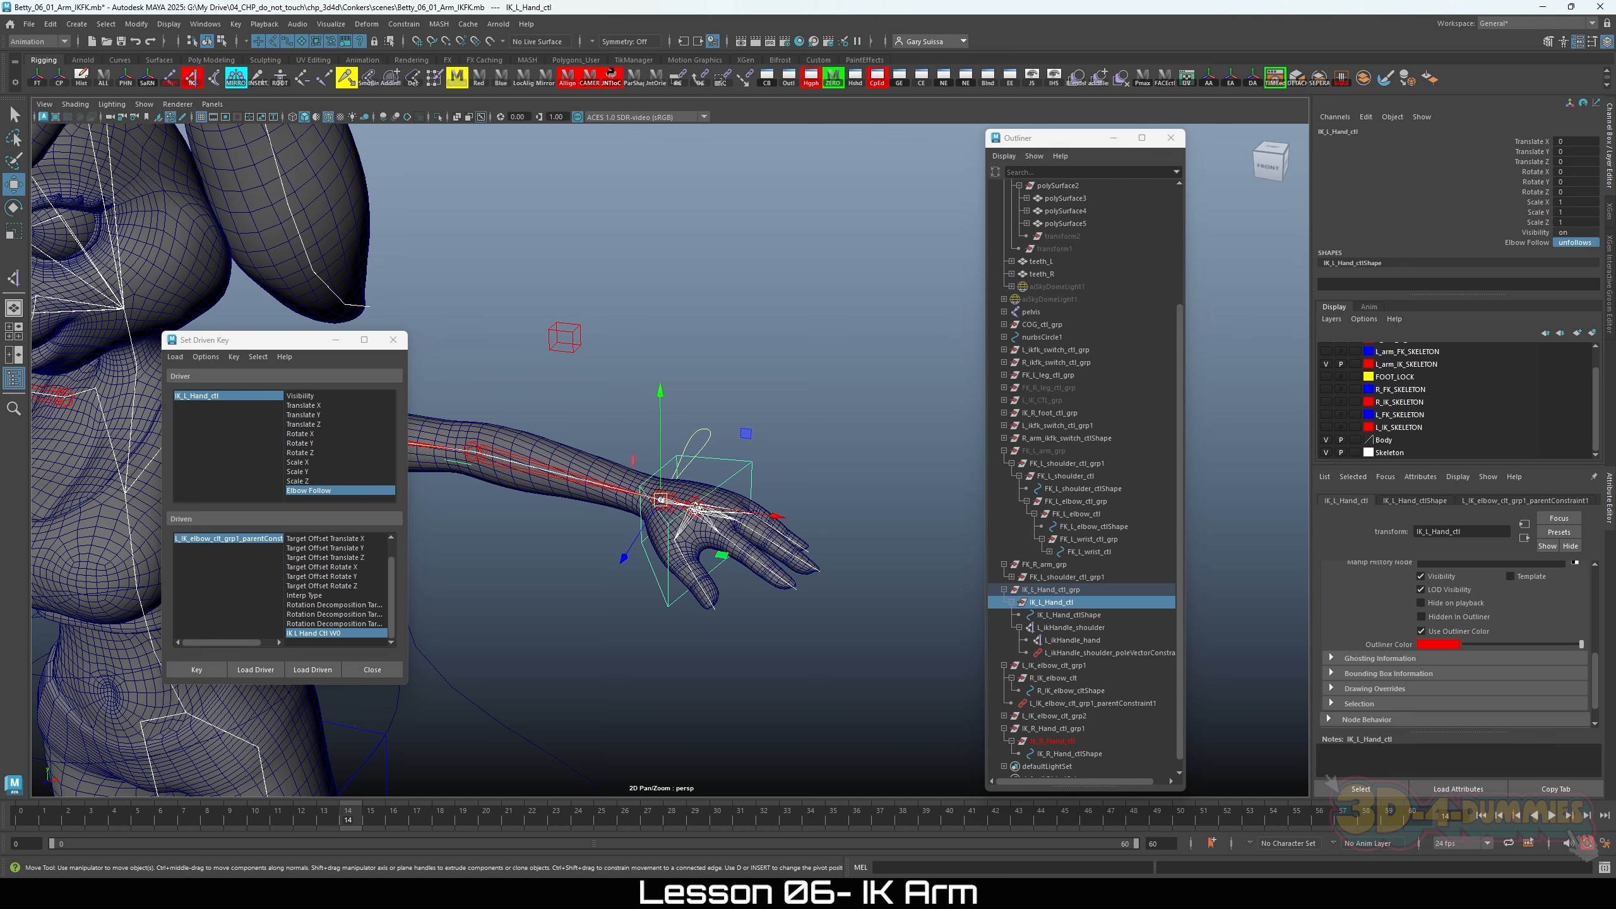
click(226, 538)
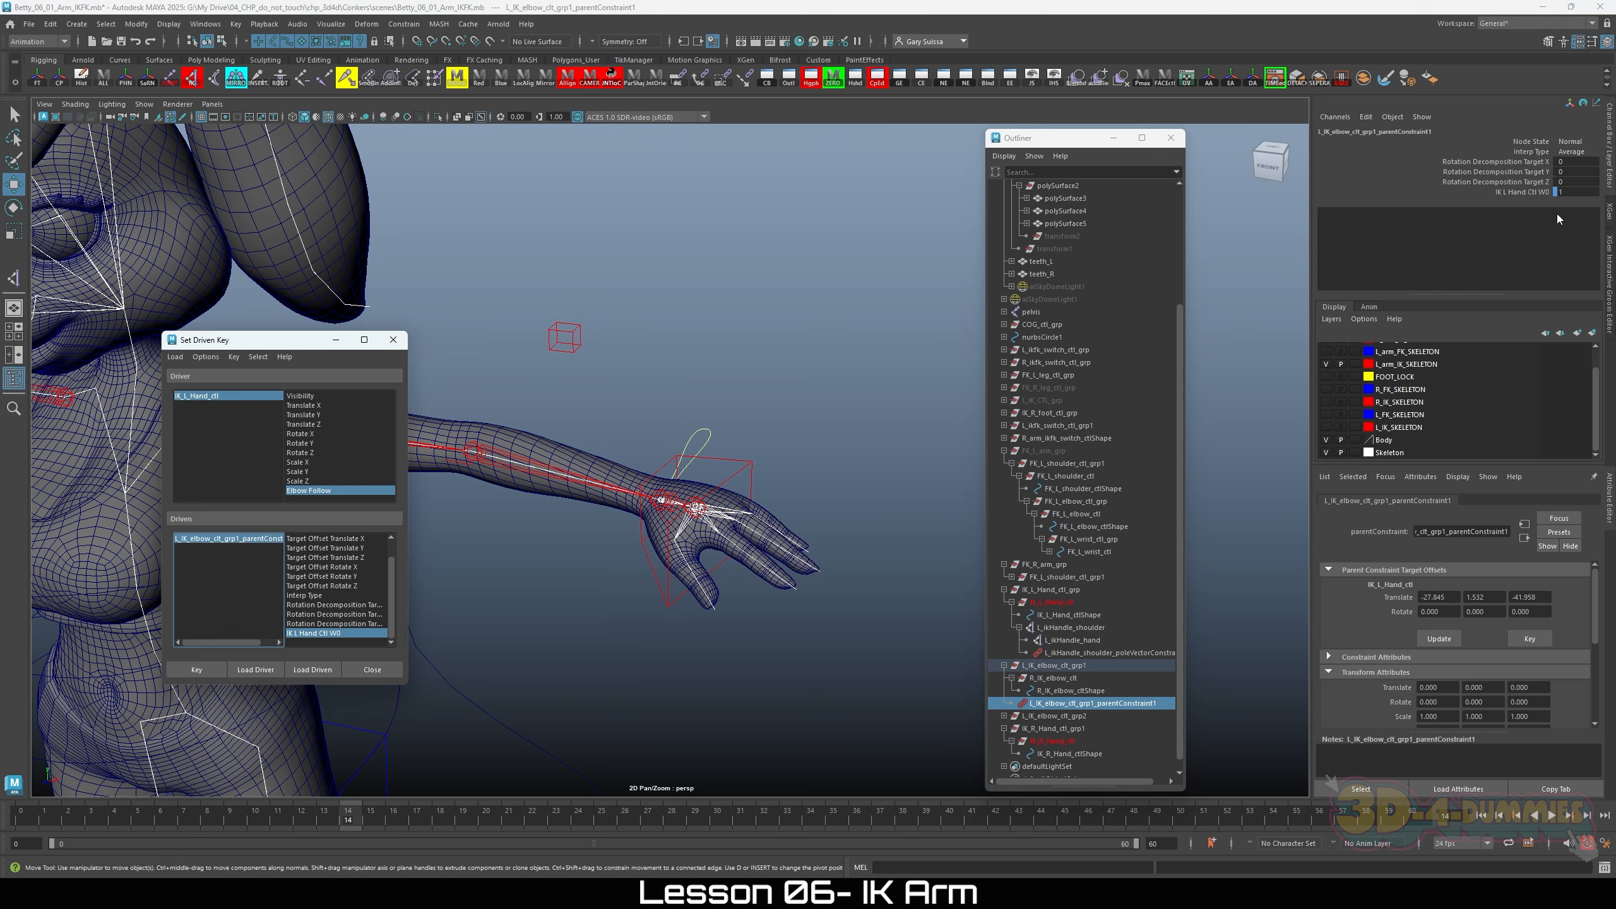
double_click(1573, 192)
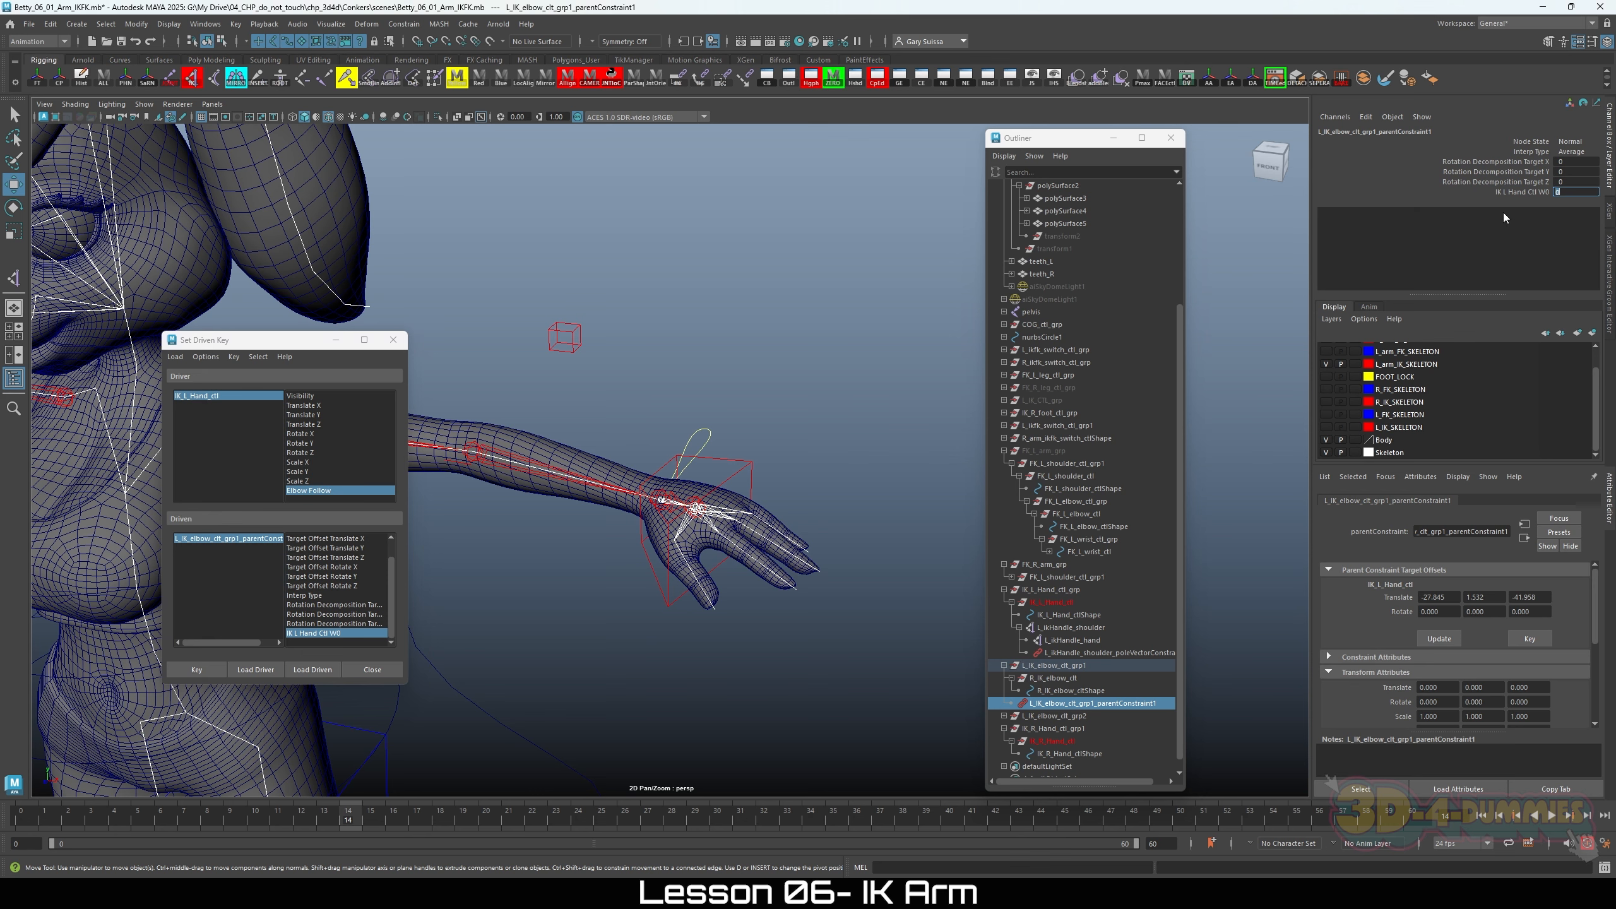
click(1522, 192)
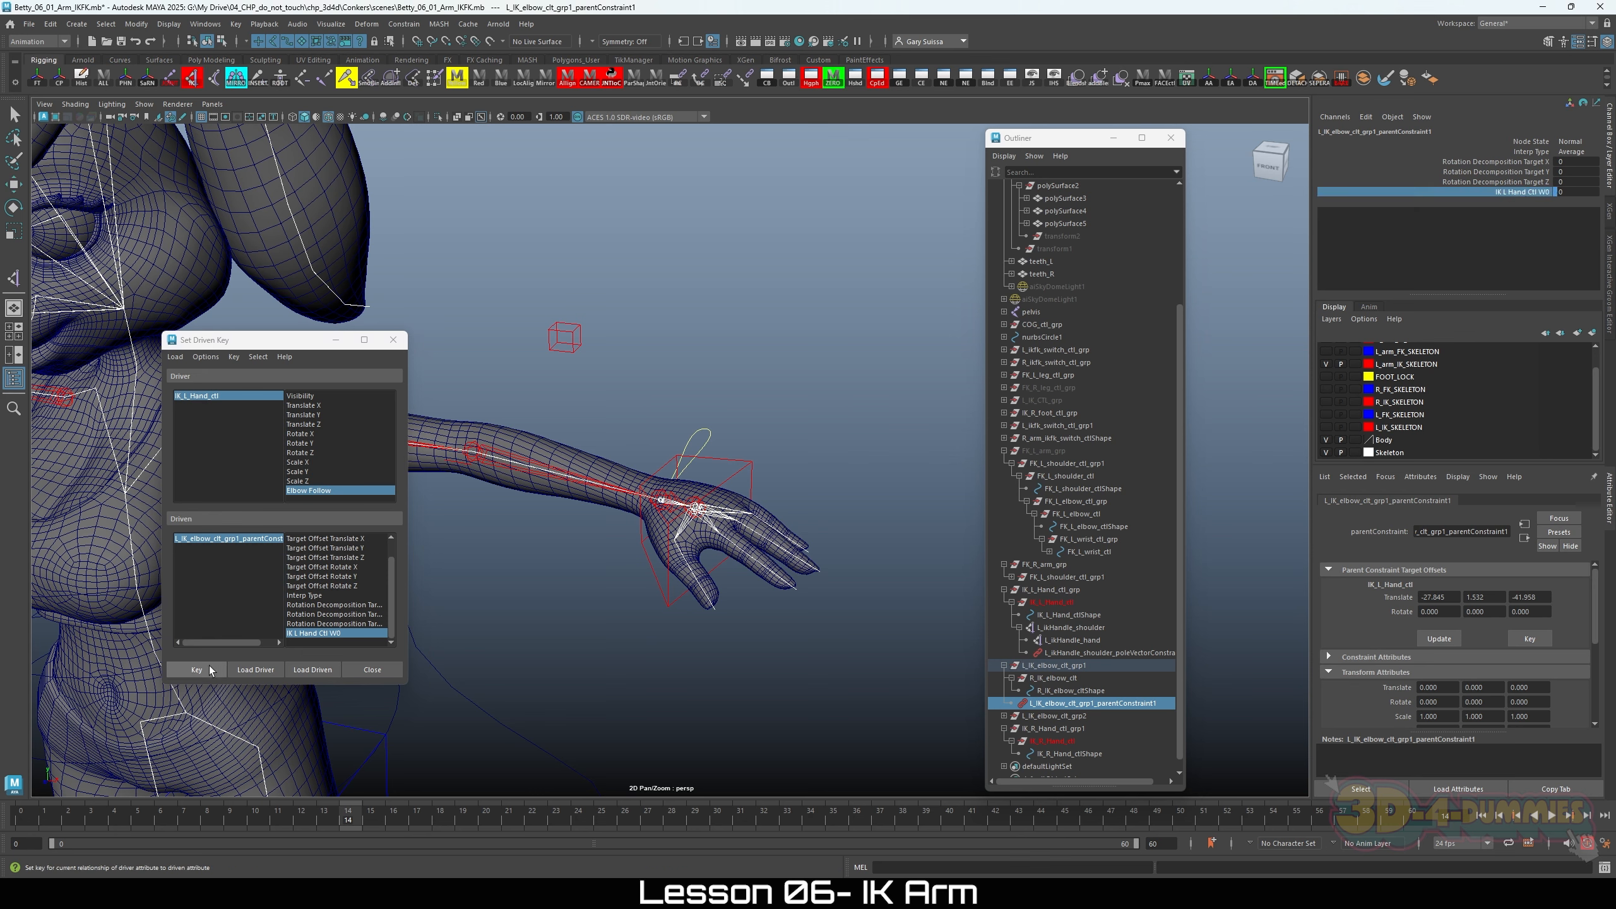
click(187, 673)
Step: Test the unfollows option by moving the left hand control IK_L_Hand_ctl down and toward the body
click(744, 463)
key(w)
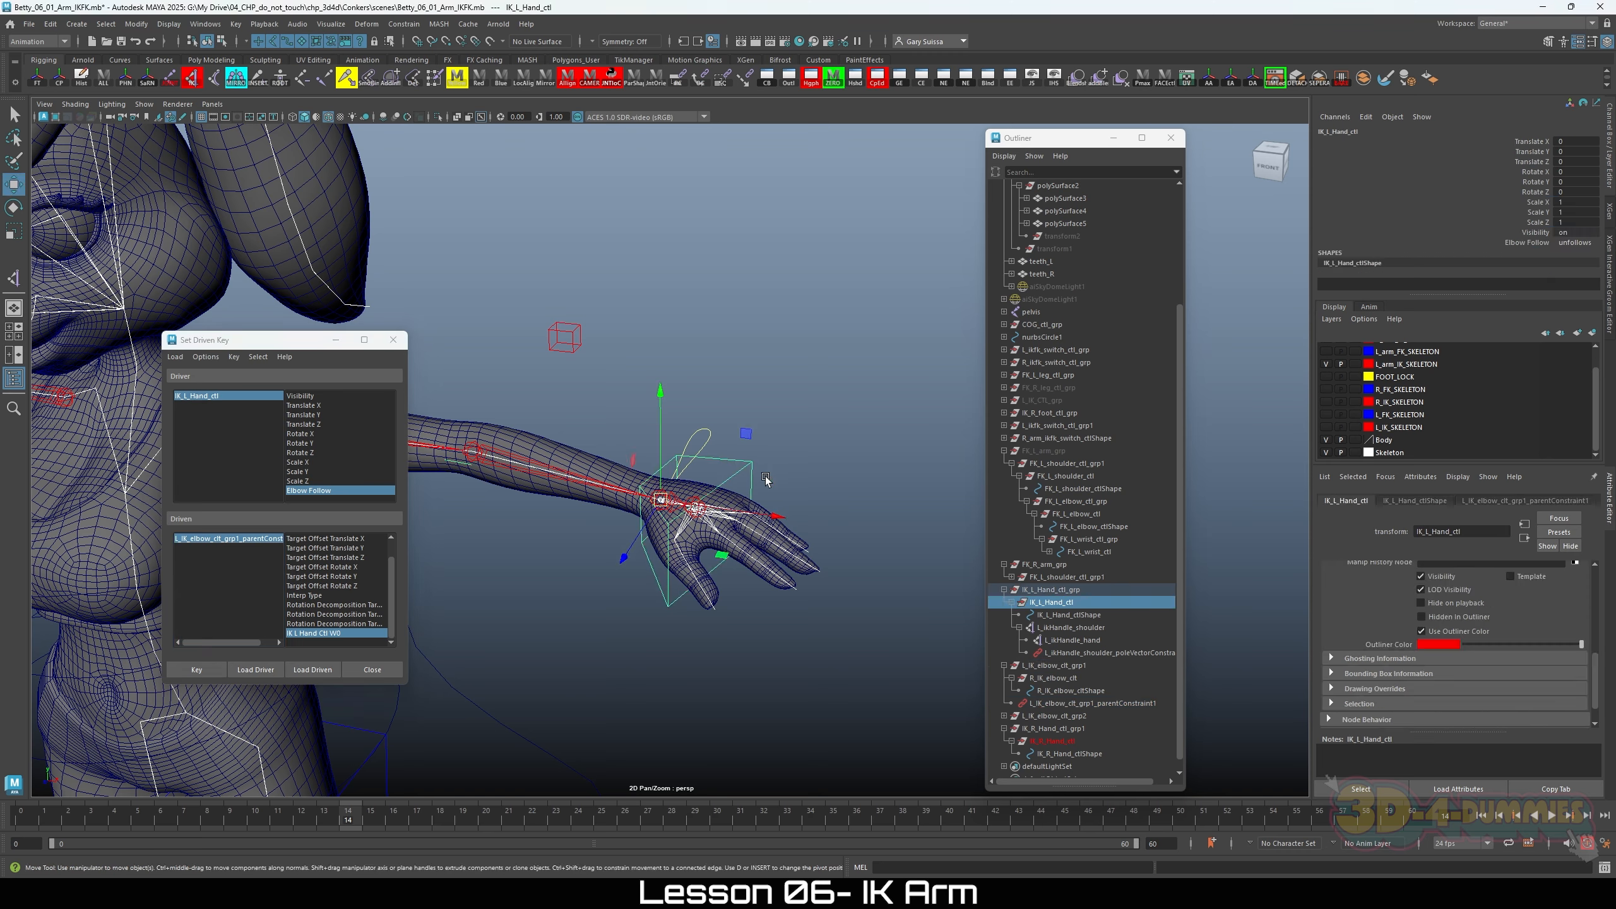
alt+right_drag(763, 480, 671, 505)
alt+middle_drag(671, 505, 771, 532)
drag(758, 520, 665, 617)
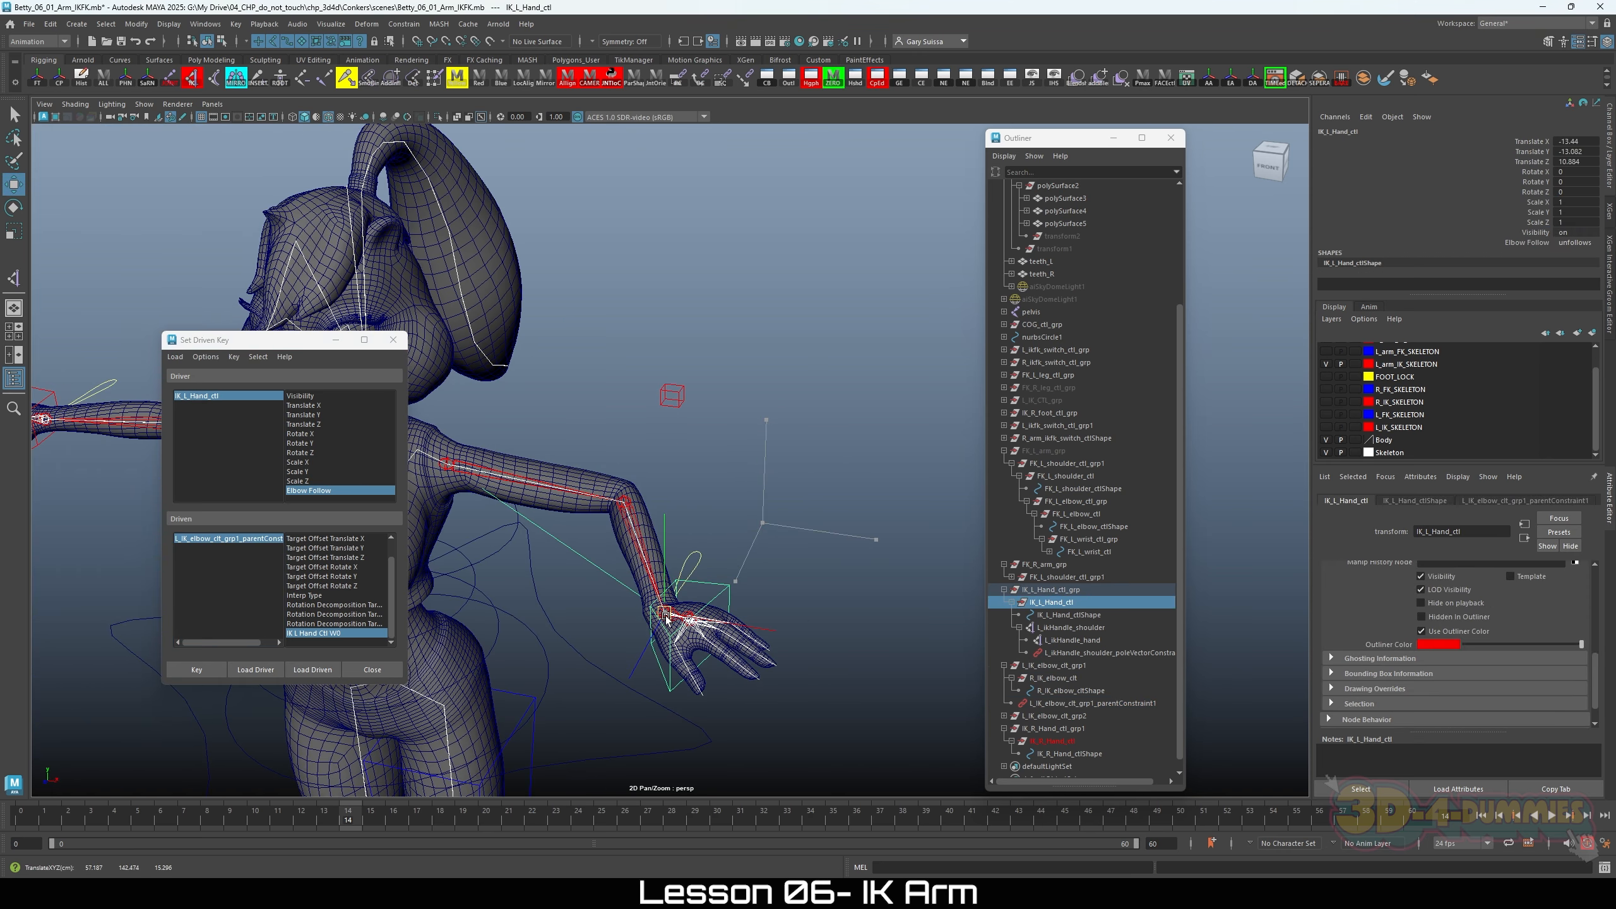
Step: Switch Elbow Follow back to follow, test it by moving the left hand control, and close the Set Driven Key editor
click(1585, 243)
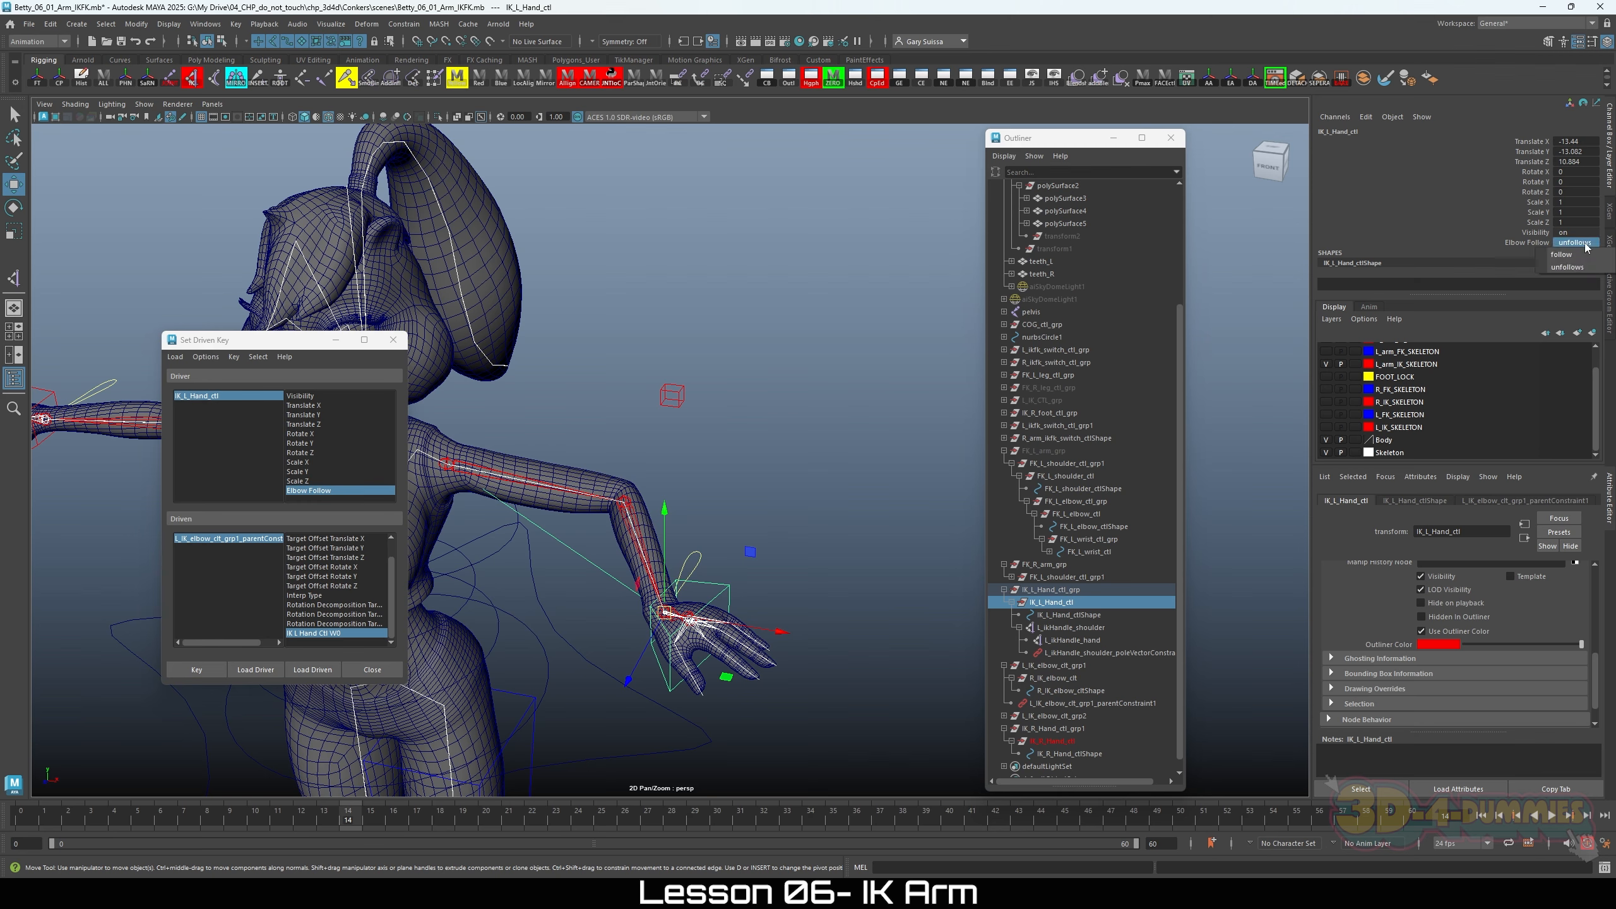
click(1580, 263)
scroll(649, 462, down, 3)
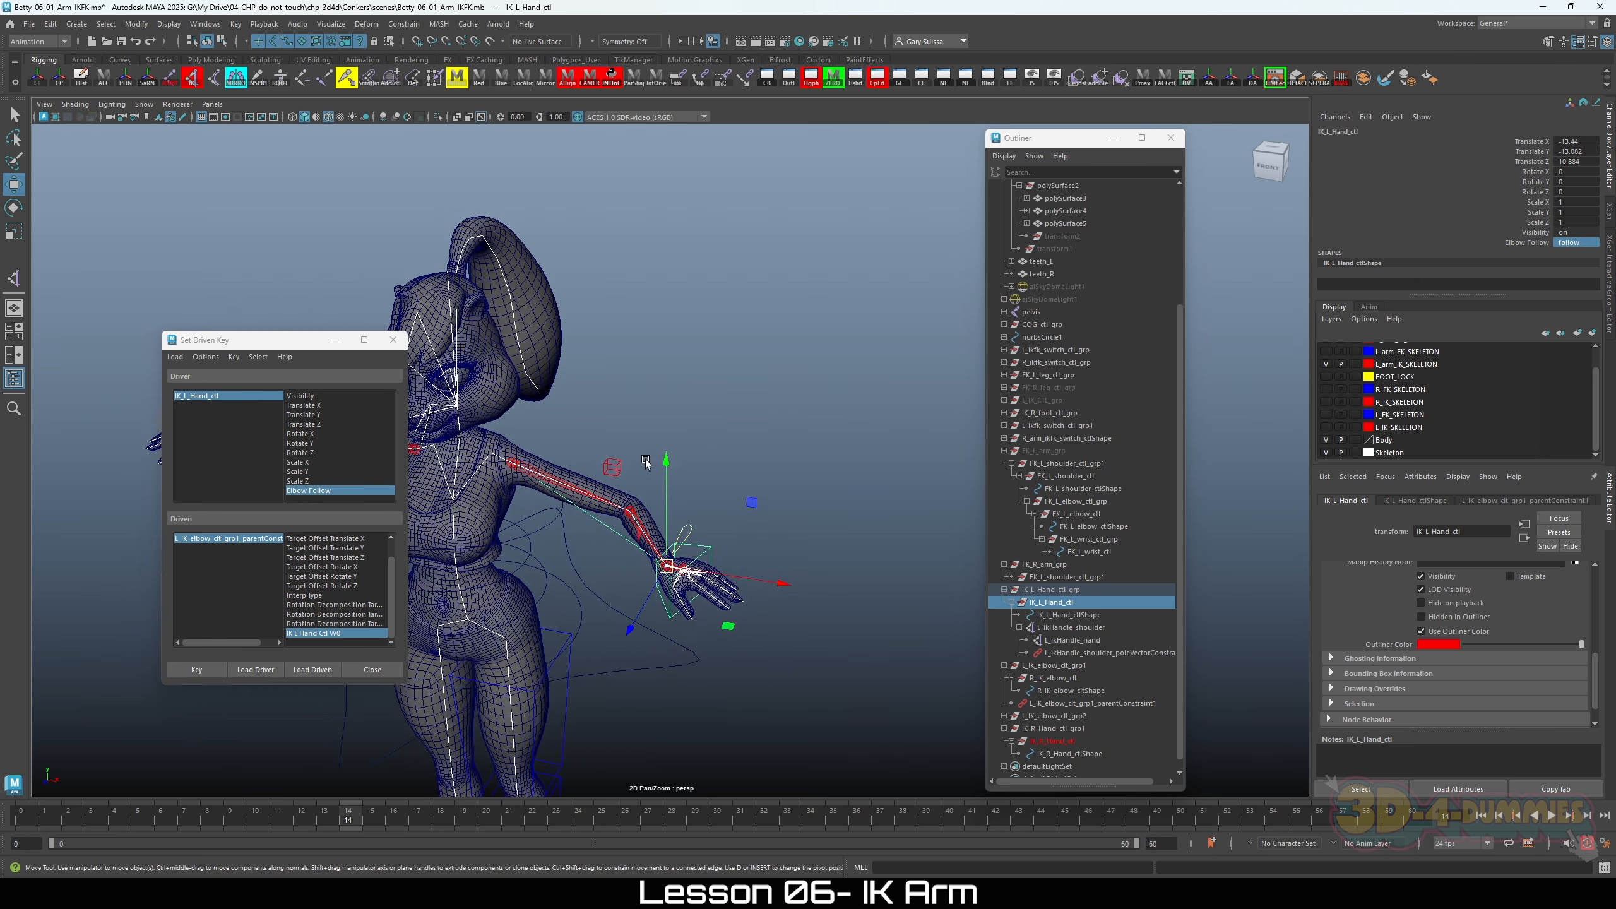
scroll(731, 460, up, 5)
alt+middle_drag(821, 551, 811, 457)
scroll(531, 364, down, 2)
alt+drag(575, 375, 562, 400)
drag(703, 502, 765, 407)
click(393, 339)
alt+middle_drag(757, 379, 732, 446)
scroll(731, 445, down, 1)
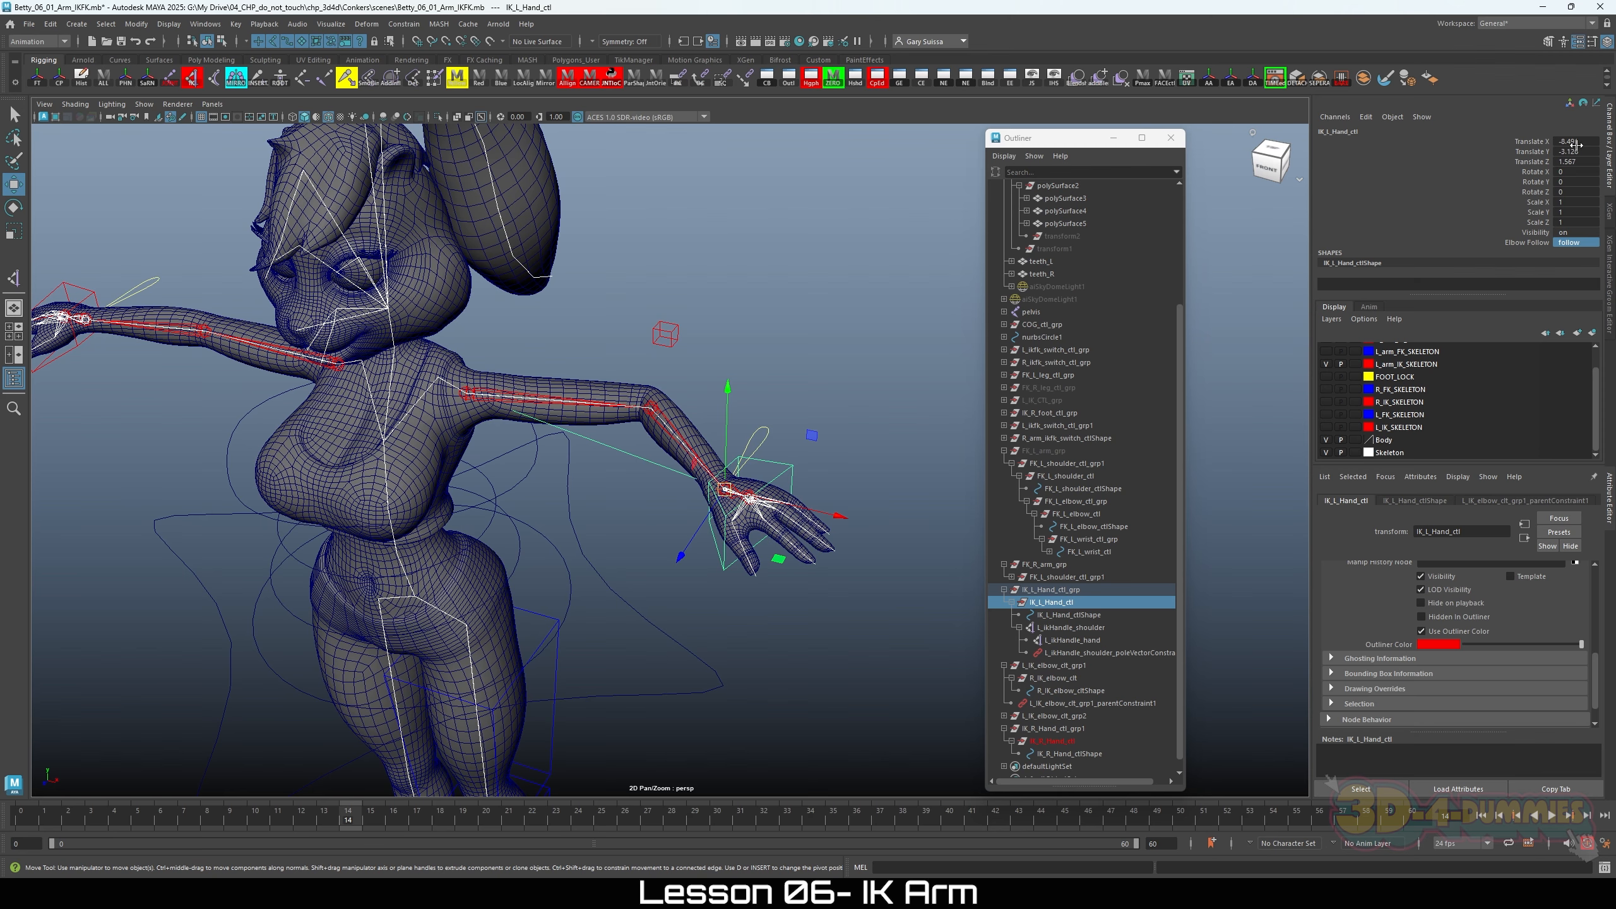
Step: Reset the left hand control's Translate X, Y and Z to 0 and clear the selection
drag(1565, 142, 1564, 162)
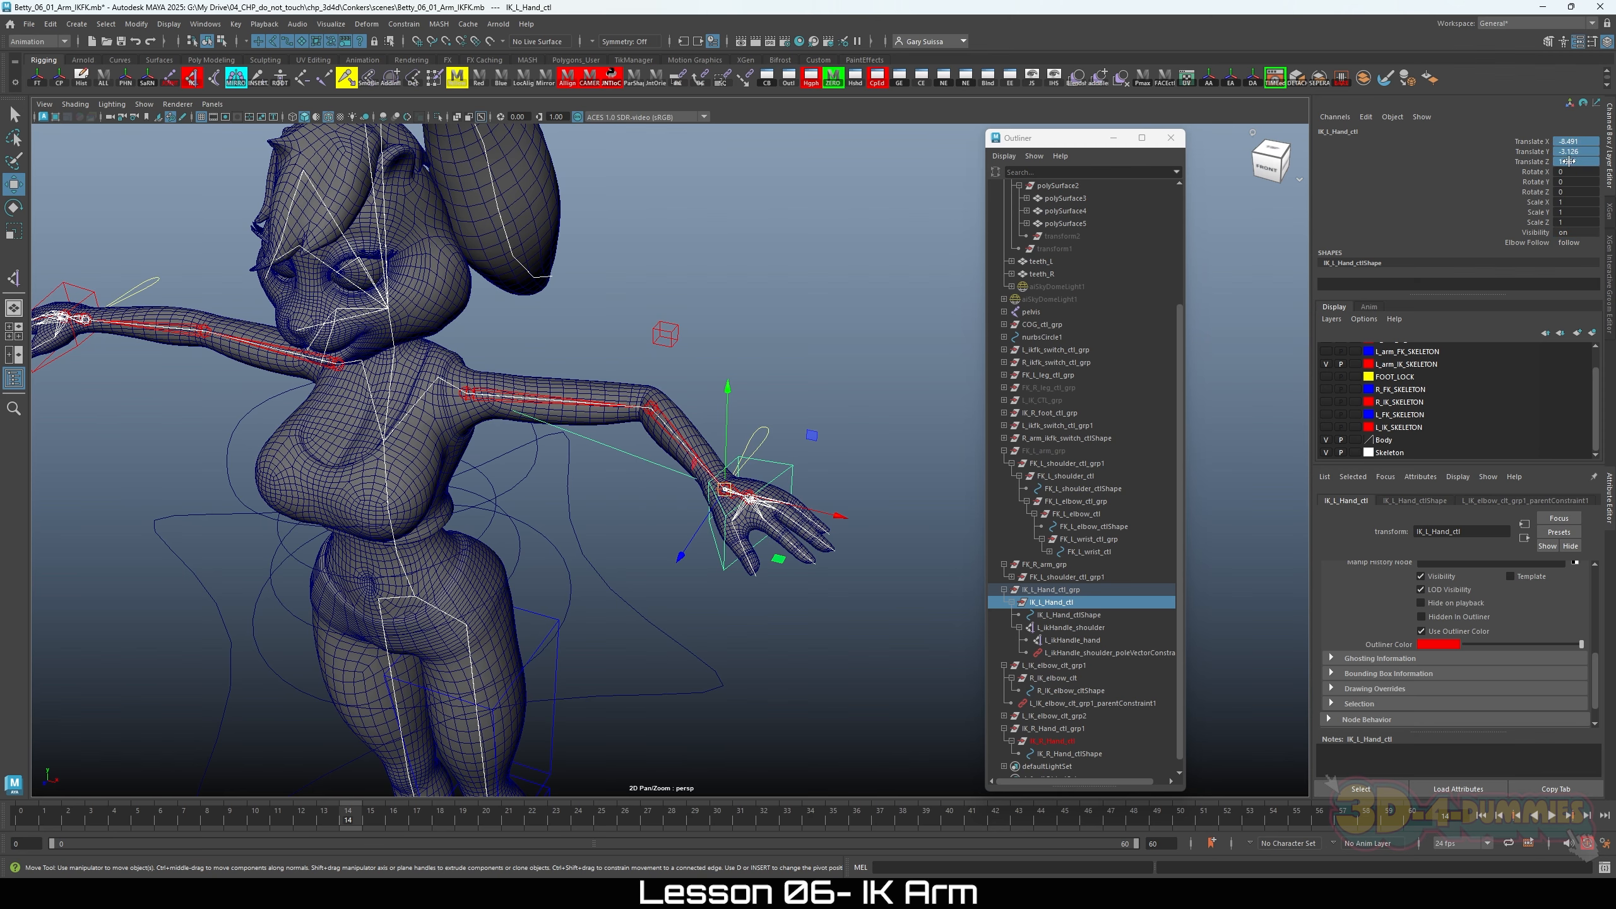
text(0)
key(Return)
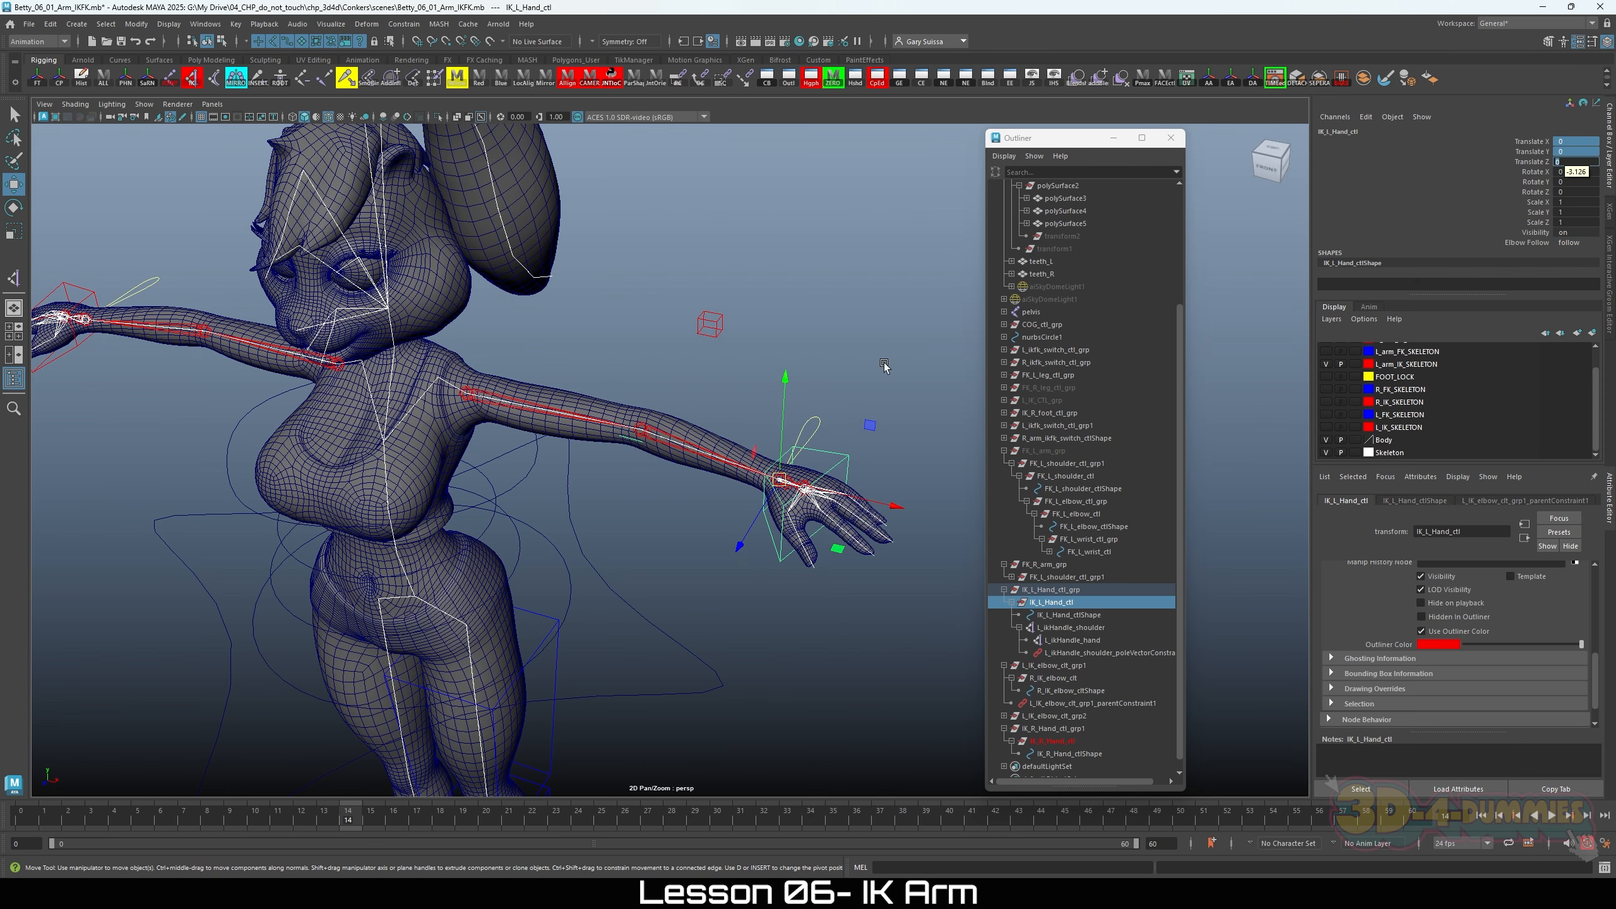
scroll(588, 494, down, 2)
scroll(547, 529, up, 2)
click(609, 409)
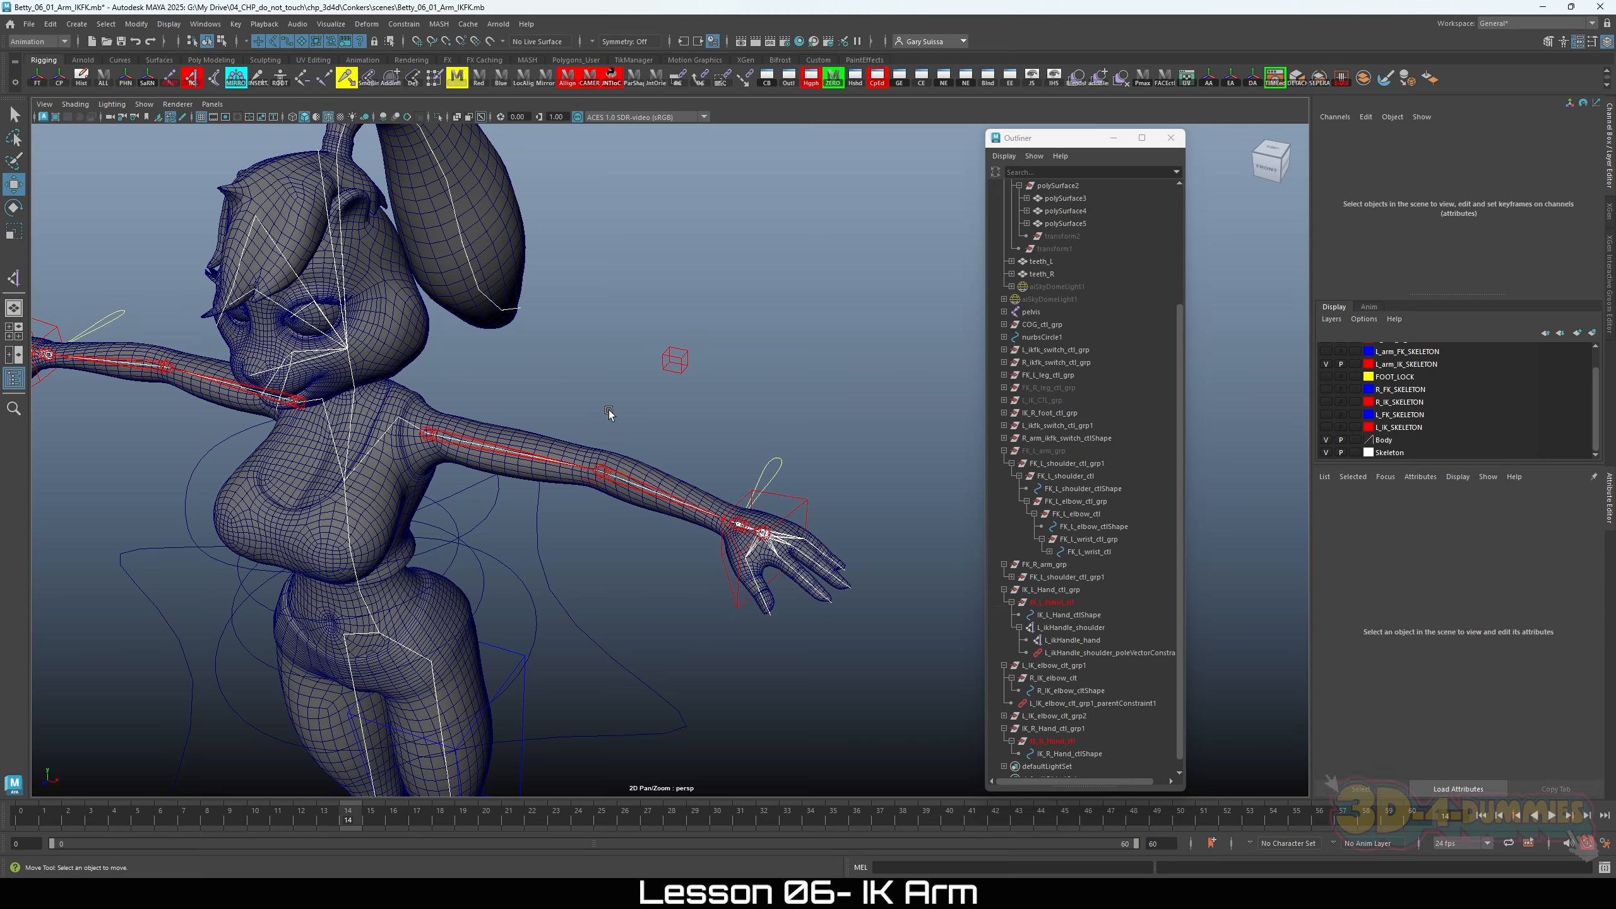
scroll(636, 440, up, 3)
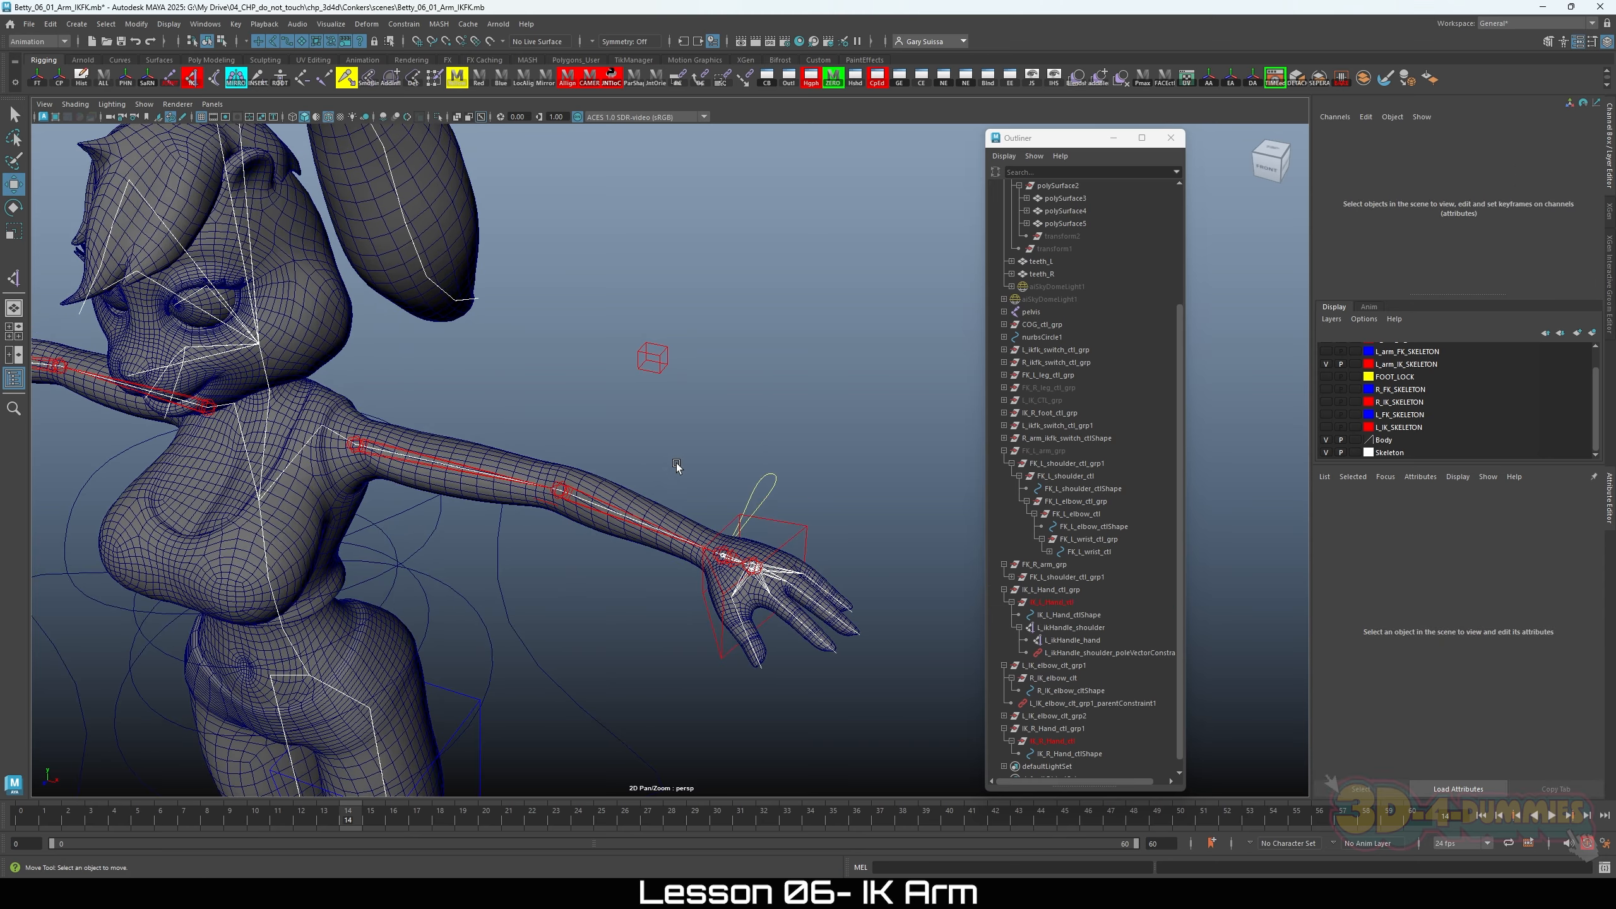
alt+right_drag(715, 514, 473, 534)
alt+drag(473, 534, 498, 564)
alt+middle_drag(498, 563, 508, 414)
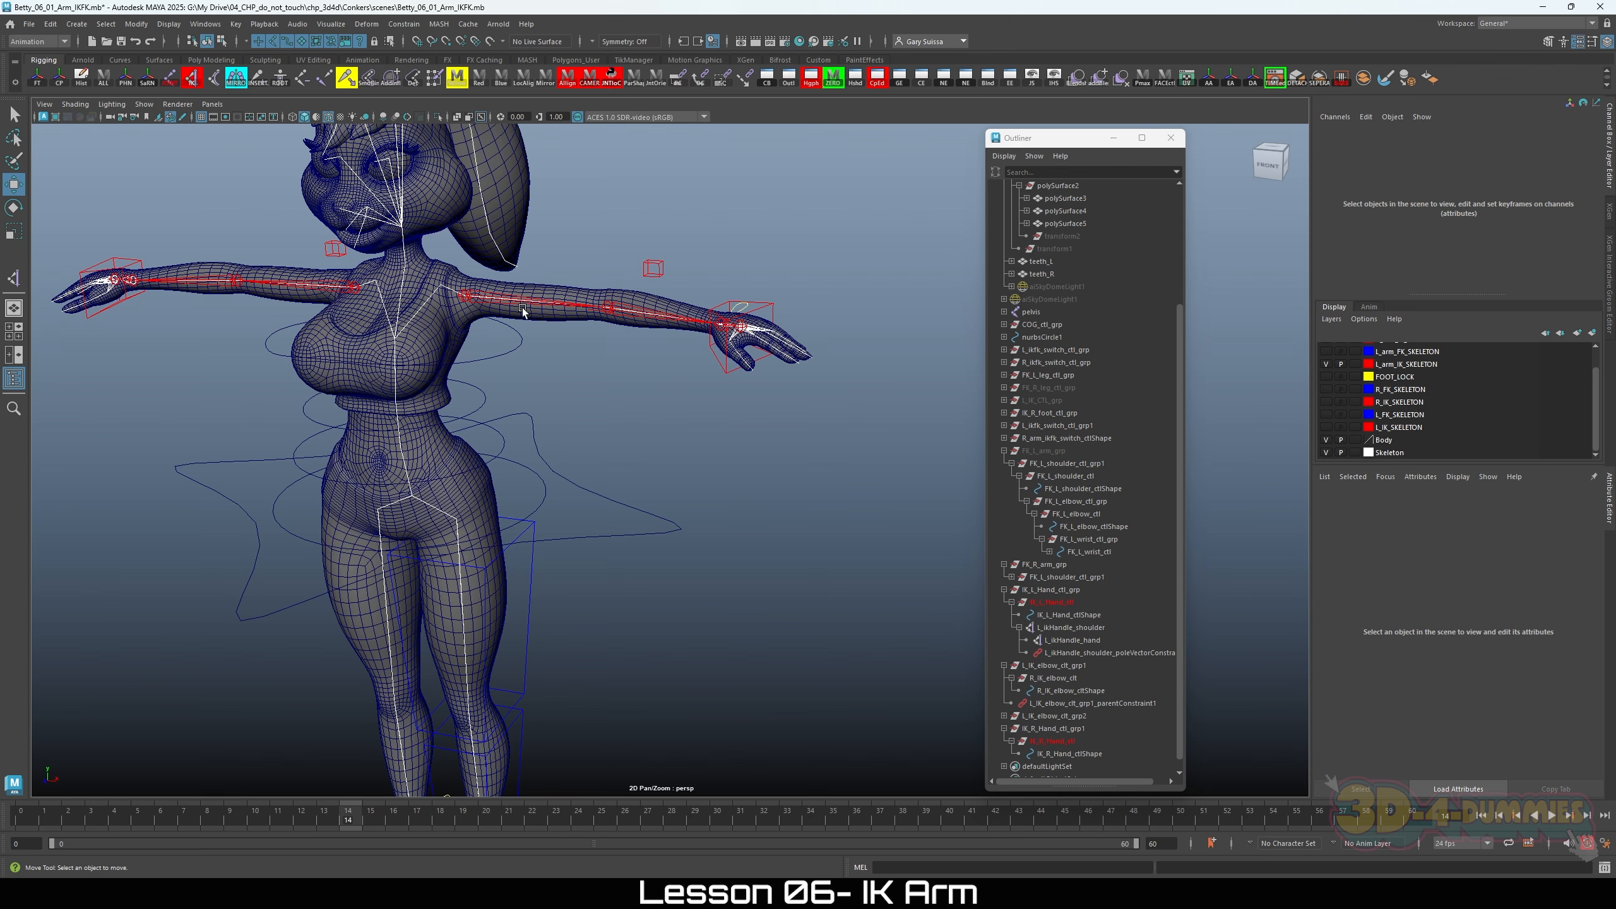
alt+right_drag(781, 595, 803, 515)
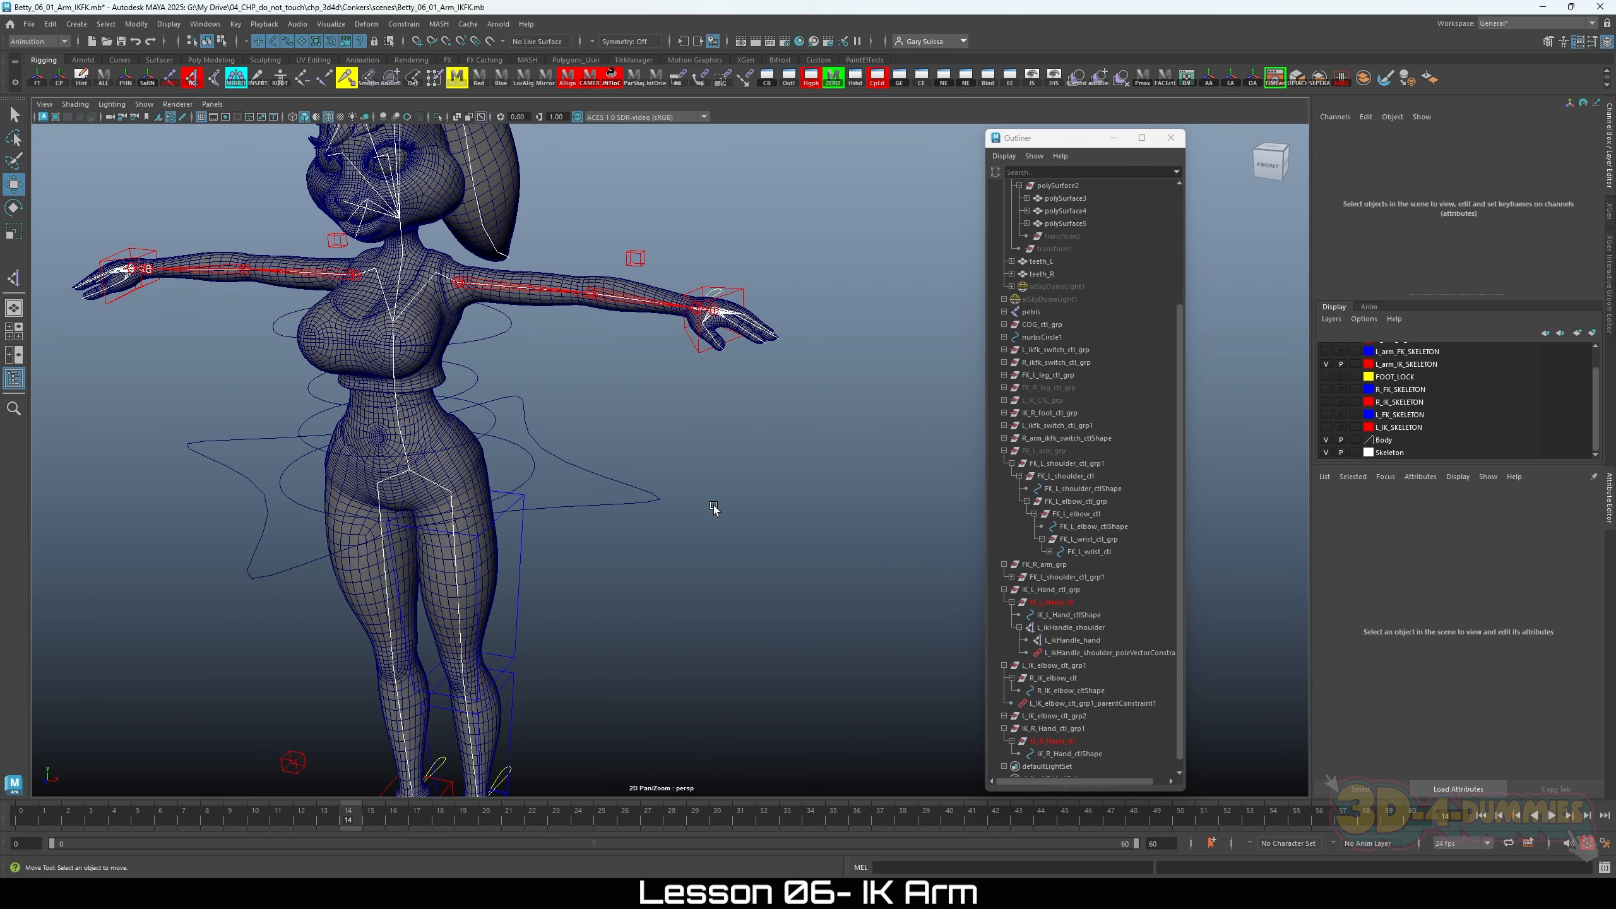
alt+right_drag(714, 508, 555, 566)
alt+drag(555, 567, 580, 556)
alt+right_drag(580, 555, 683, 567)
alt+middle_drag(684, 567, 645, 606)
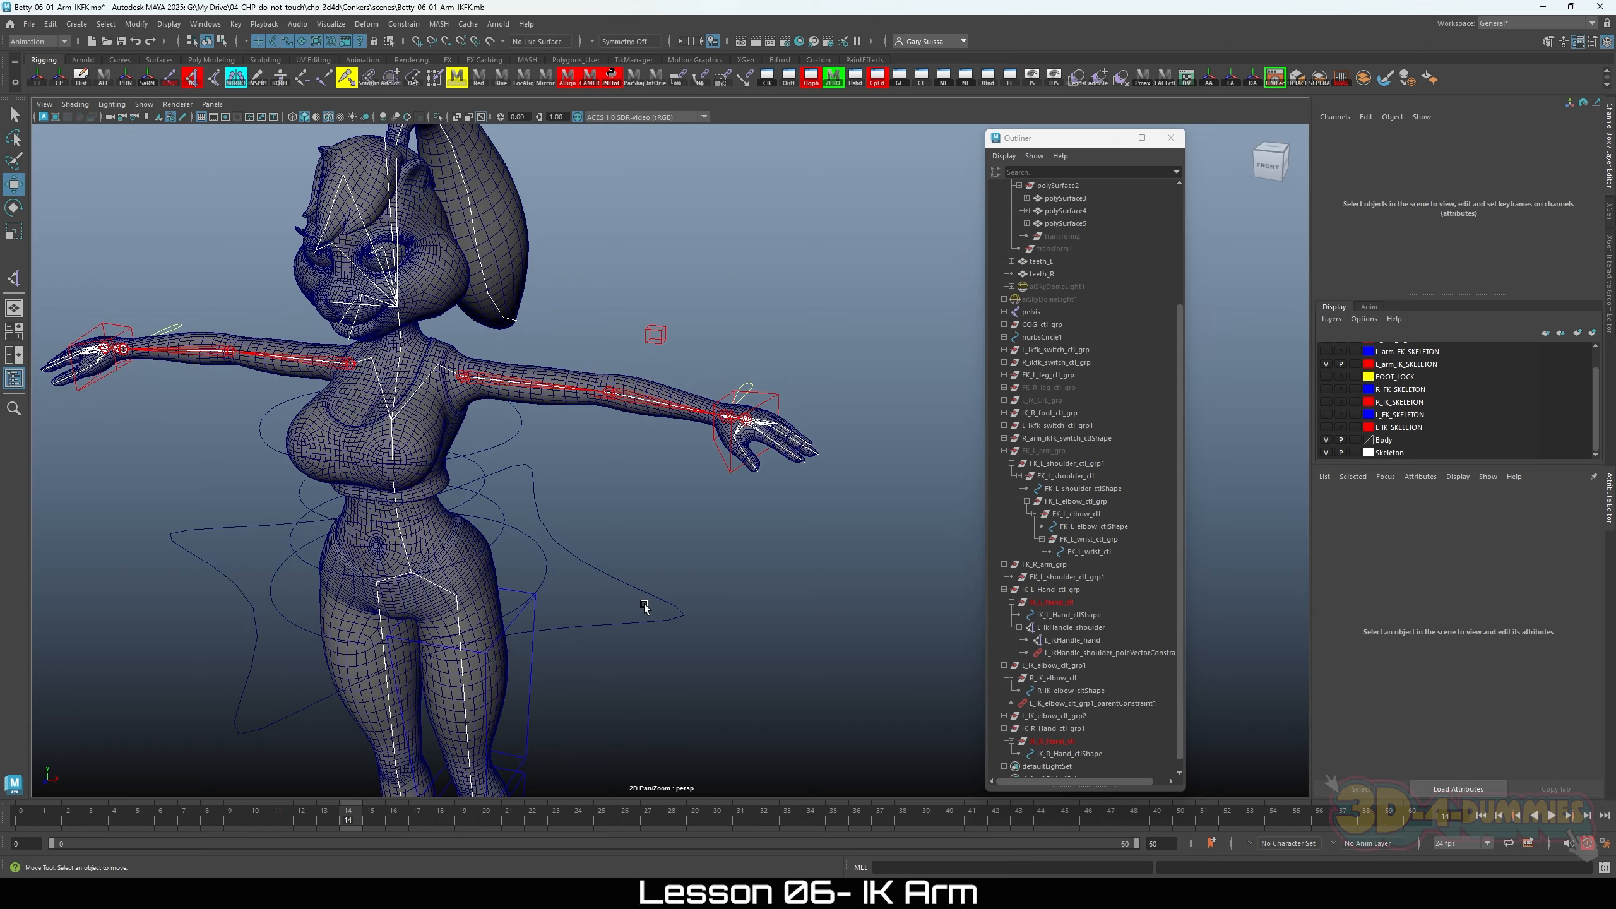
alt+right_drag(717, 606, 671, 606)
alt+middle_drag(671, 606, 699, 643)
alt+drag(582, 584, 605, 596)
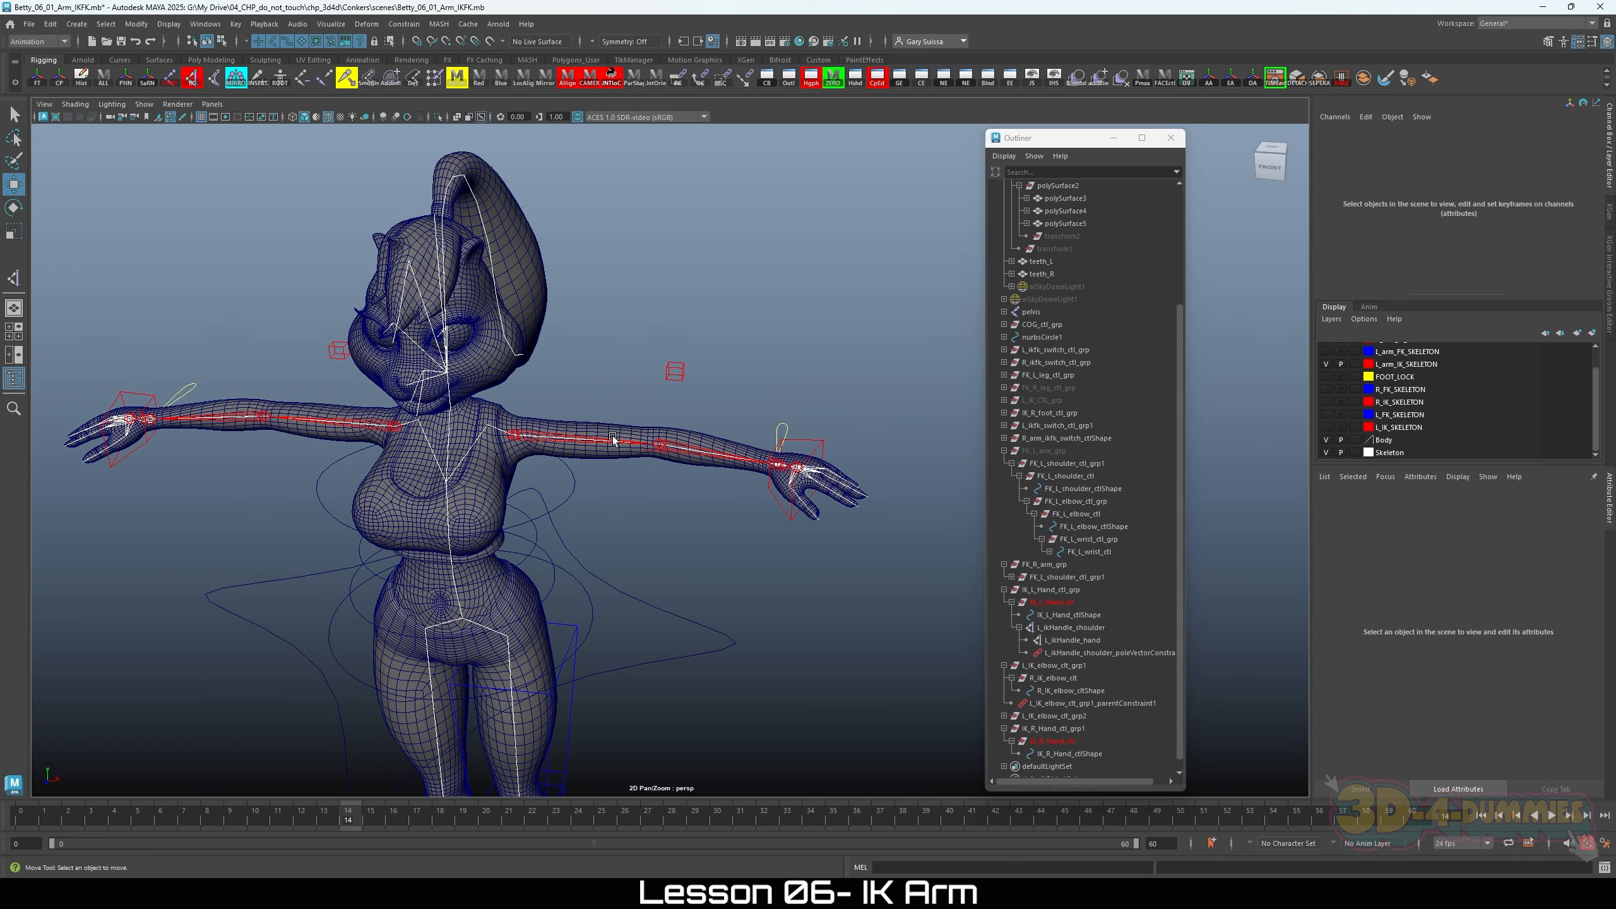
alt+drag(437, 481, 515, 503)
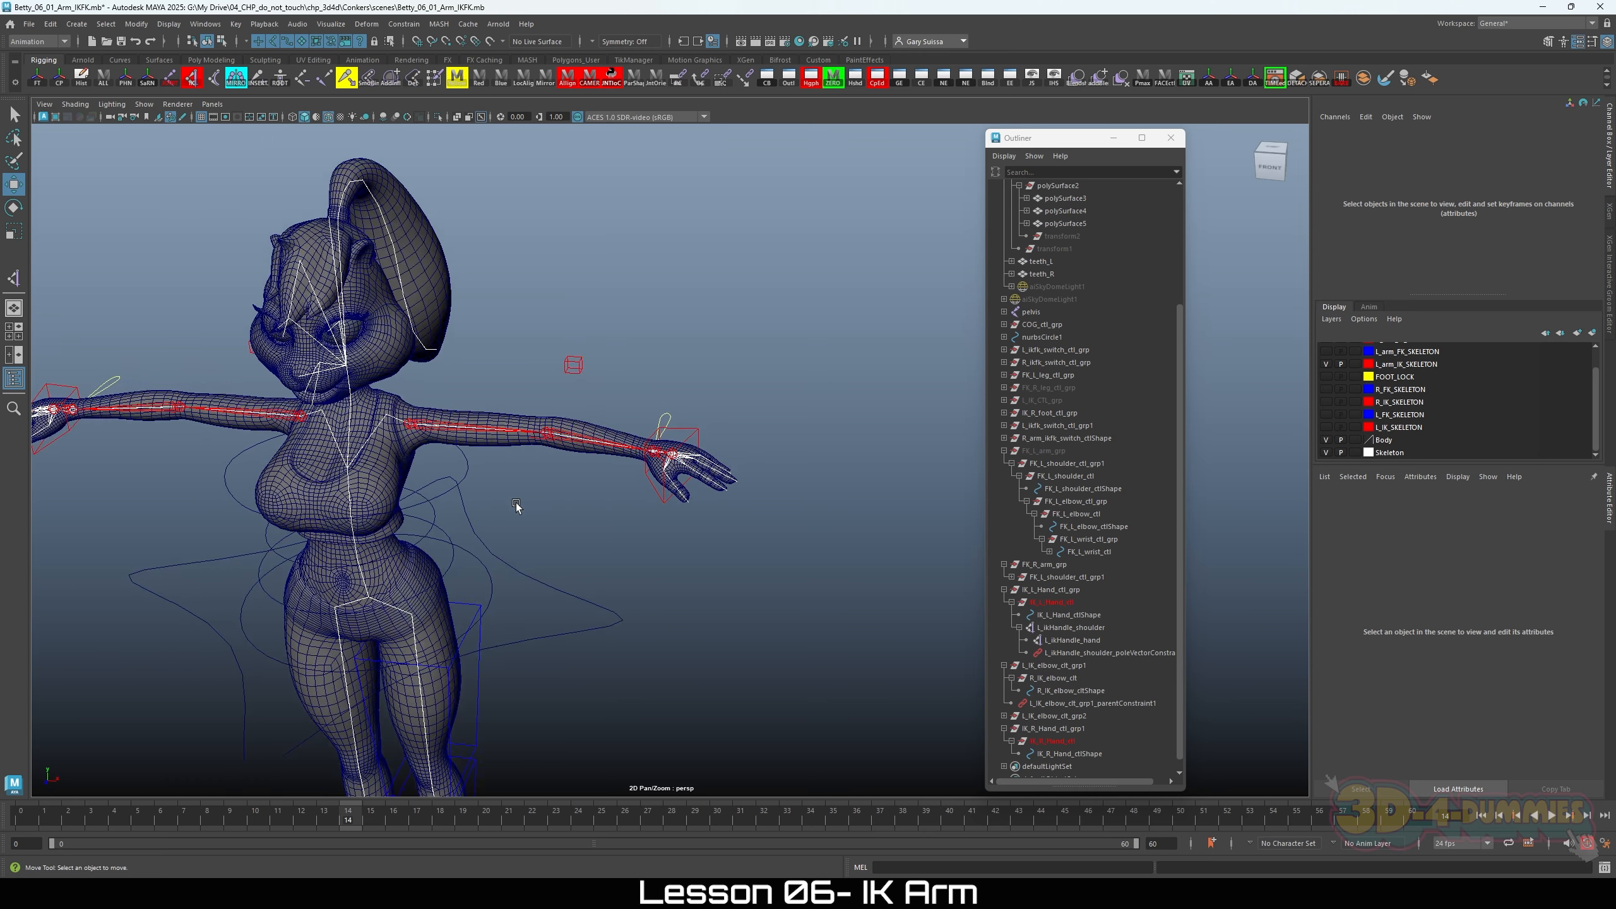
alt+right_drag(516, 503, 722, 609)
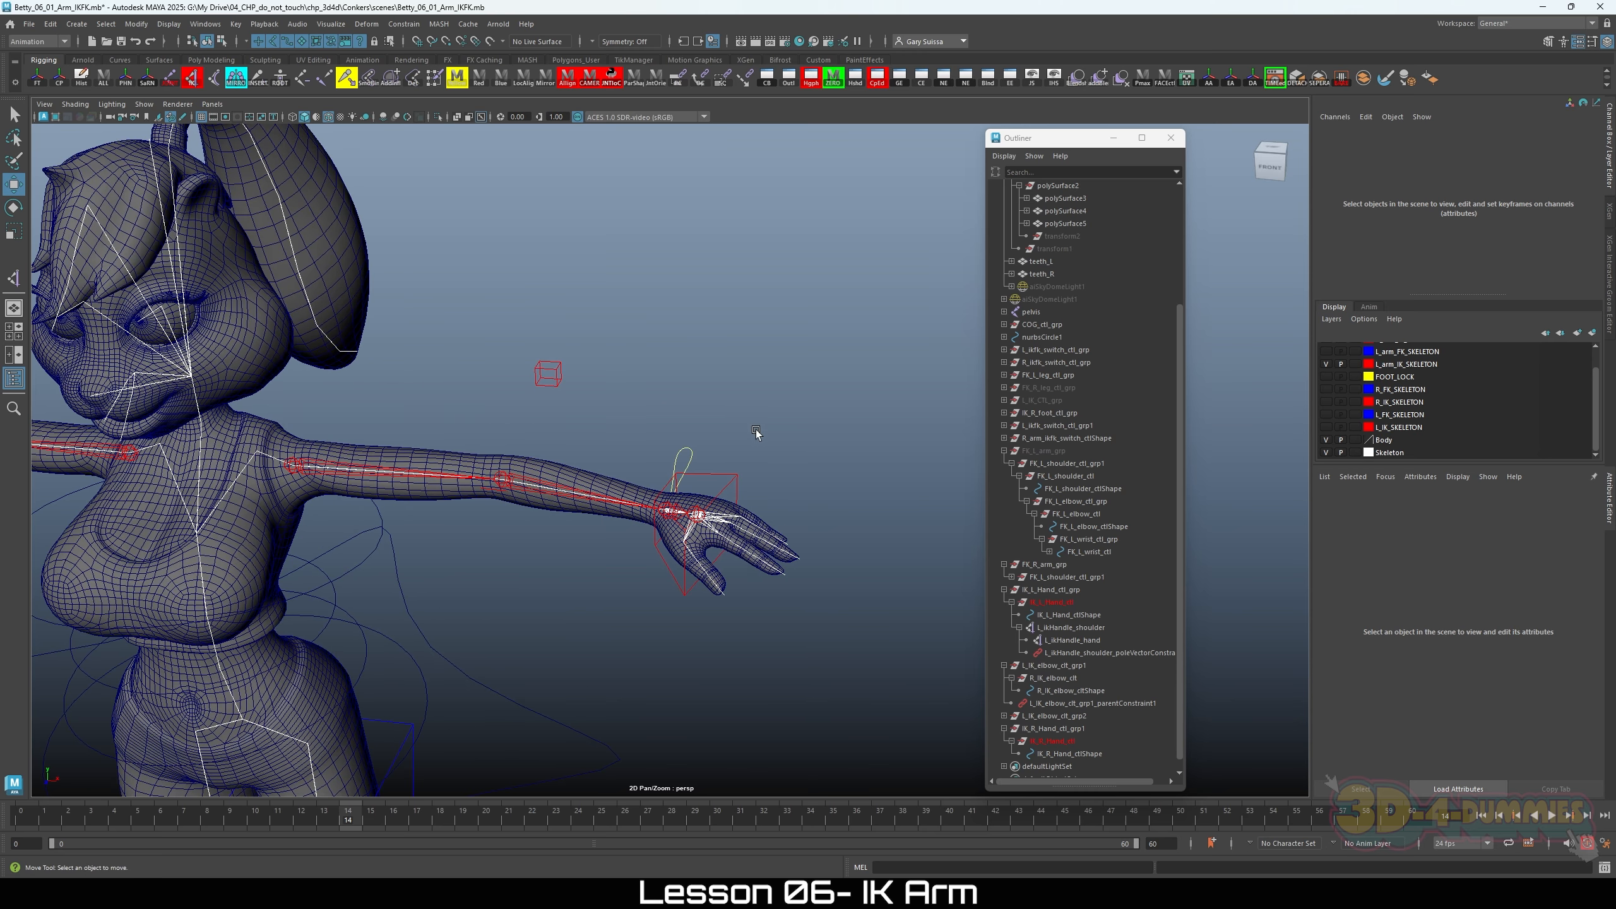
Step: Collapse the left IK hand and left IK elbow control hierarchies in the Outliner
click(719, 478)
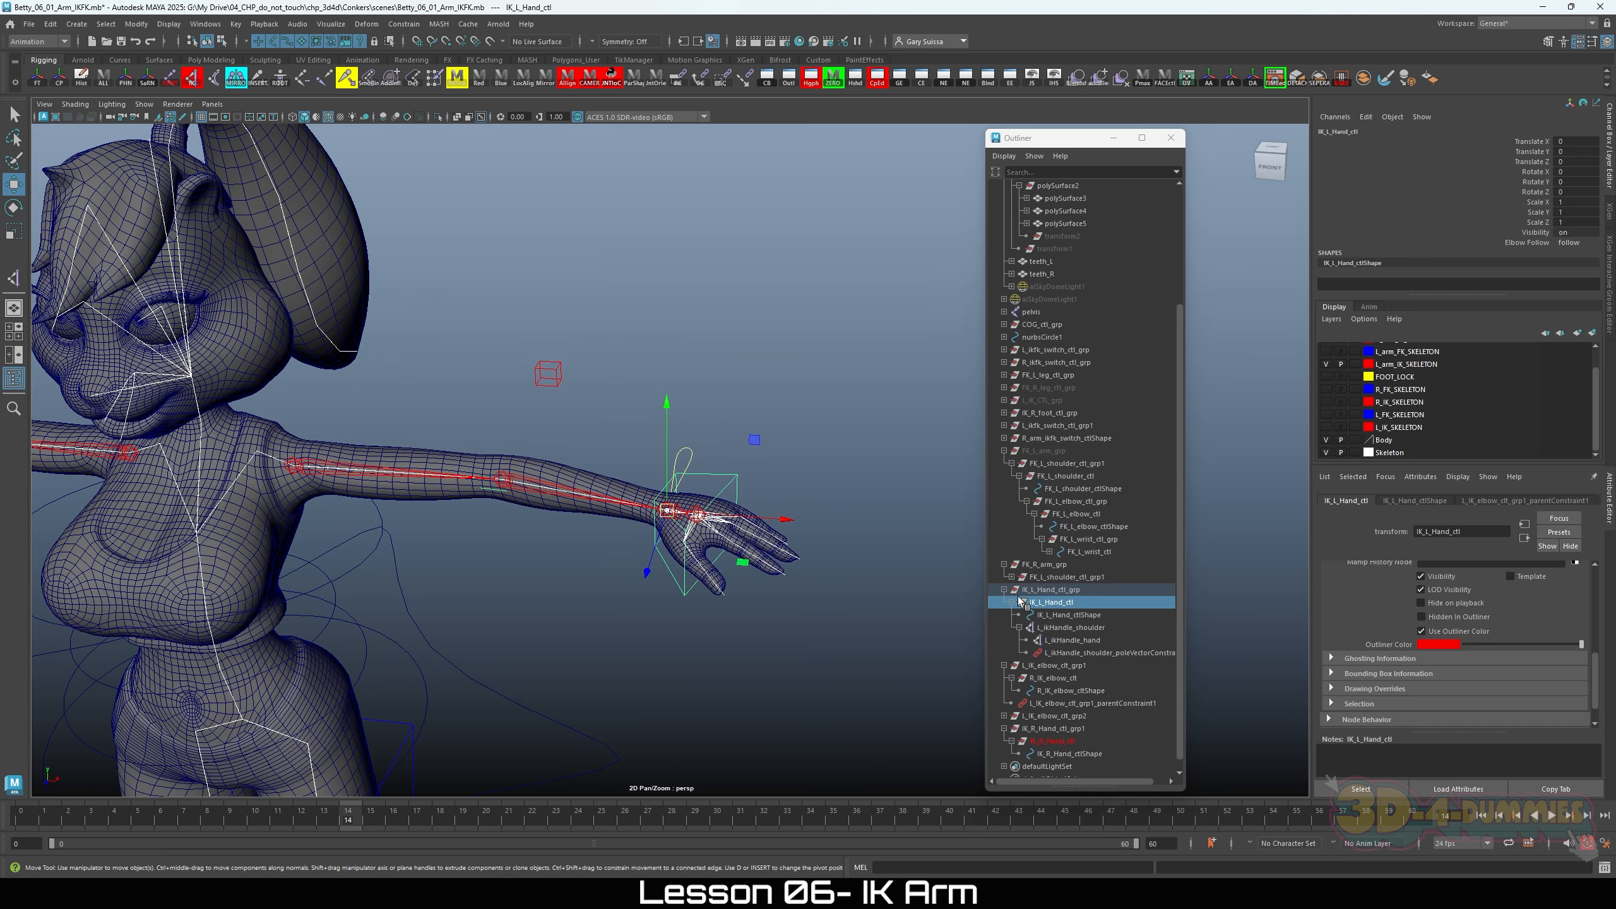
click(1004, 590)
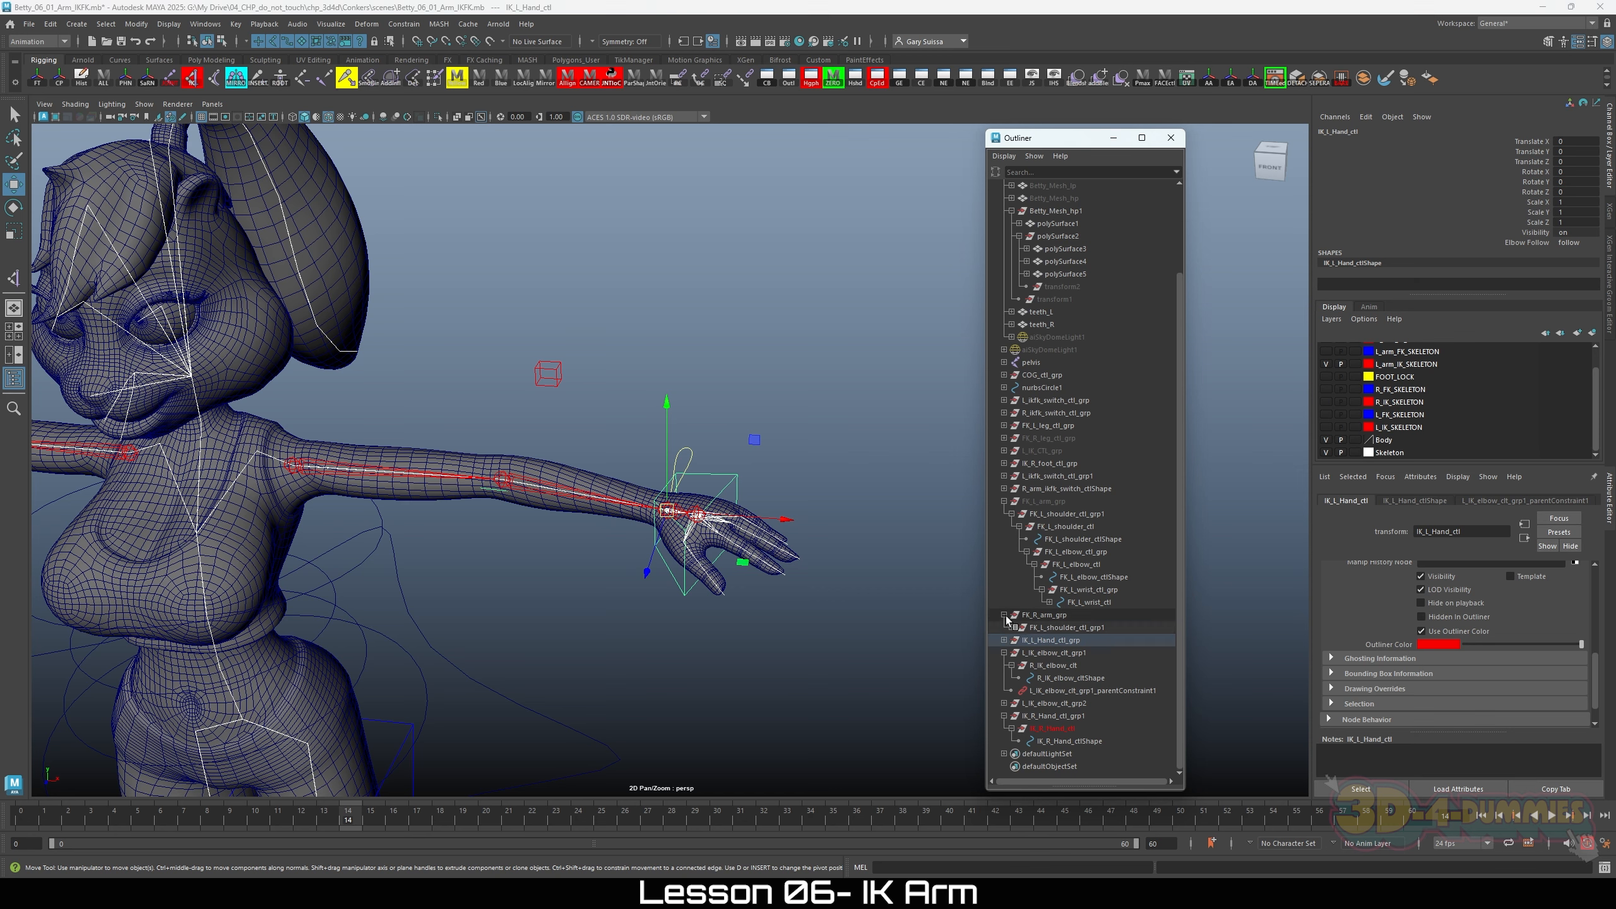
click(548, 374)
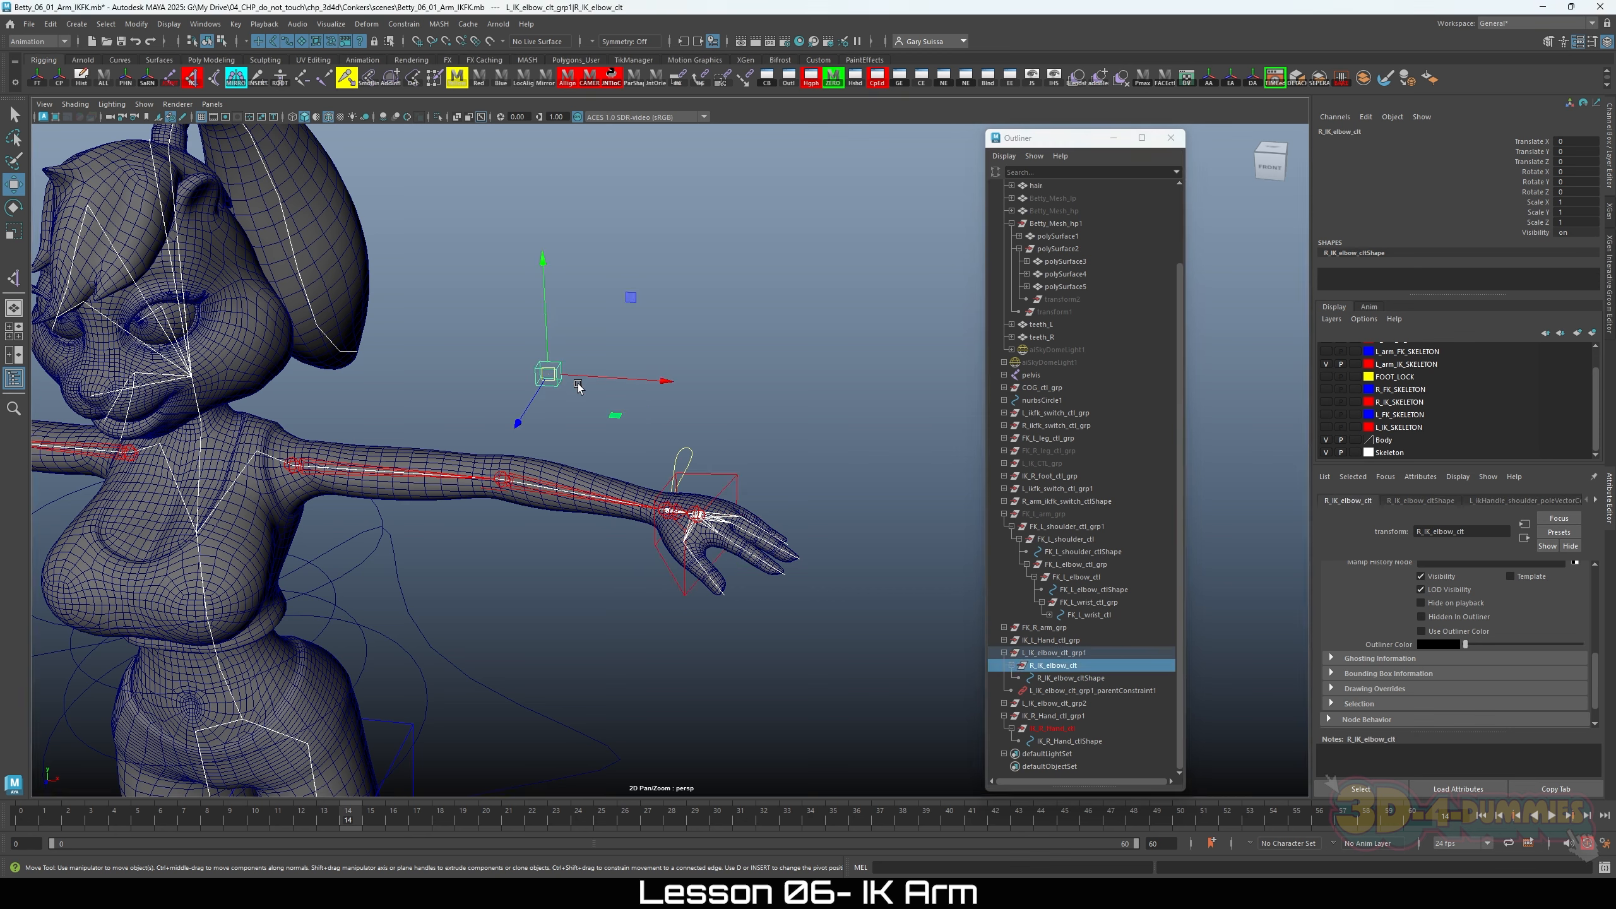
click(1046, 640)
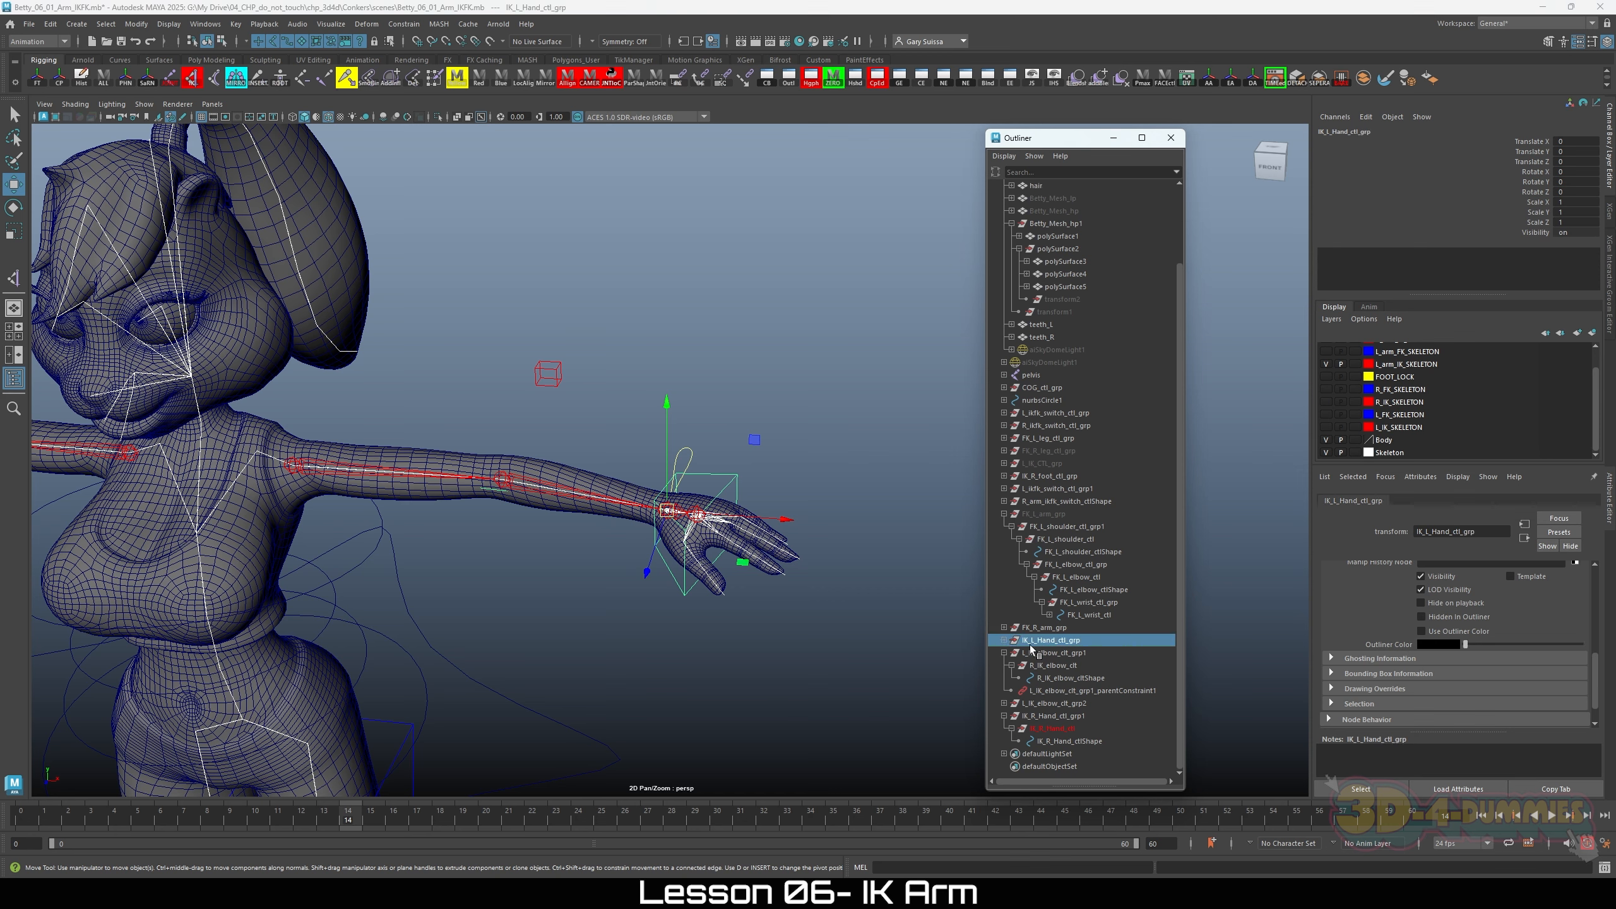
click(1004, 654)
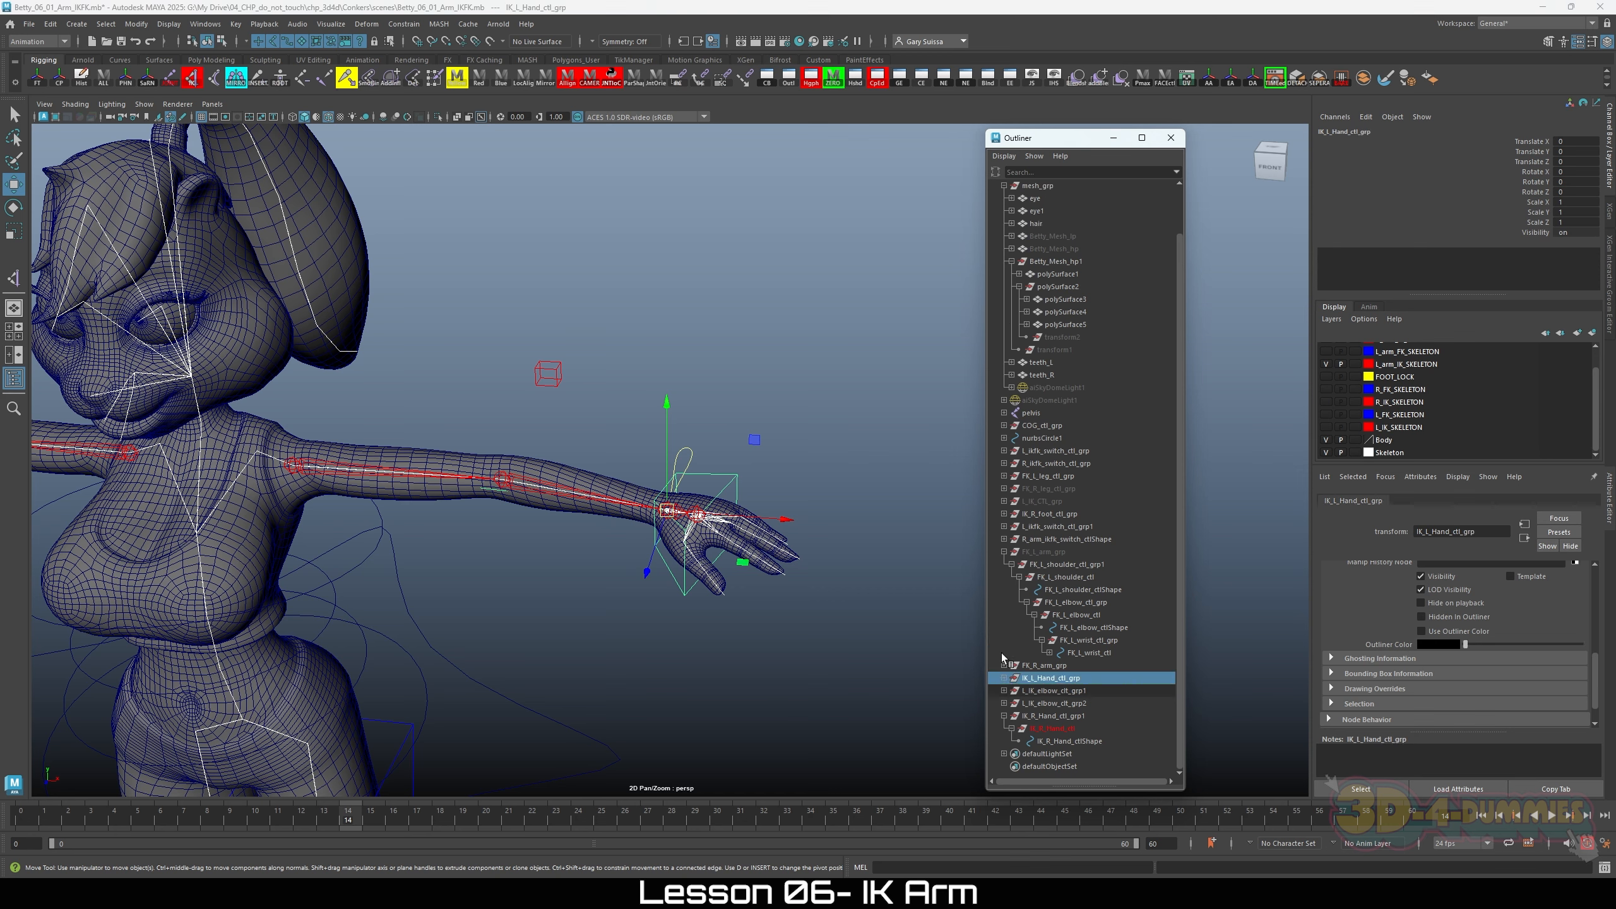
Step: Group the left IK hand and elbow control groups together and name the new group L_IK_arm_grp
ctrl+click(1044, 690)
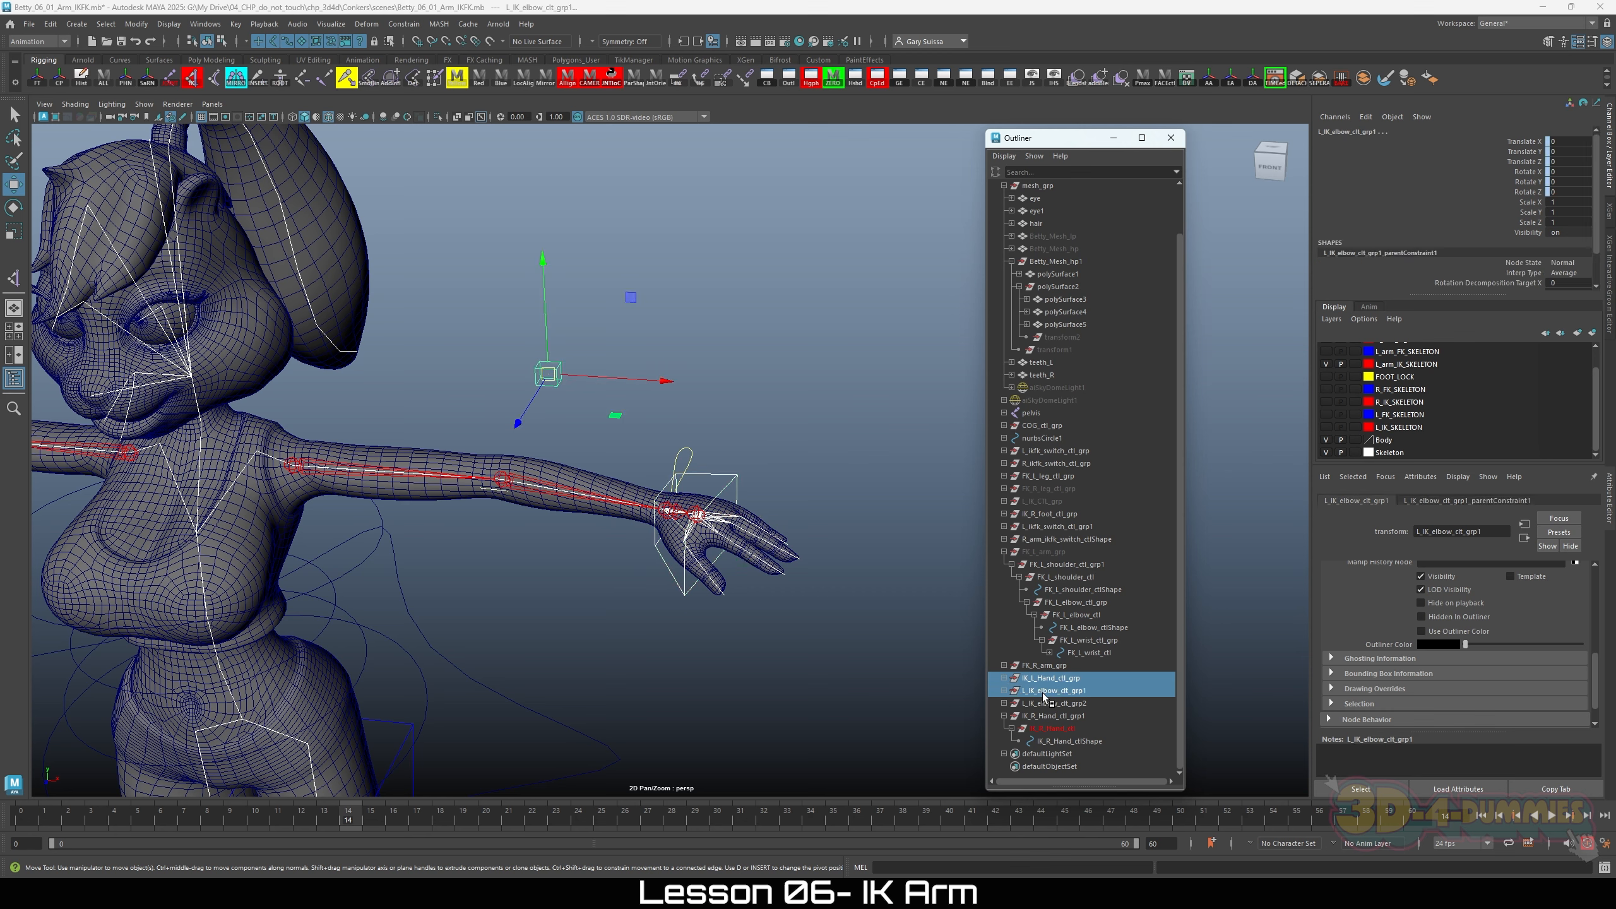
click(1003, 716)
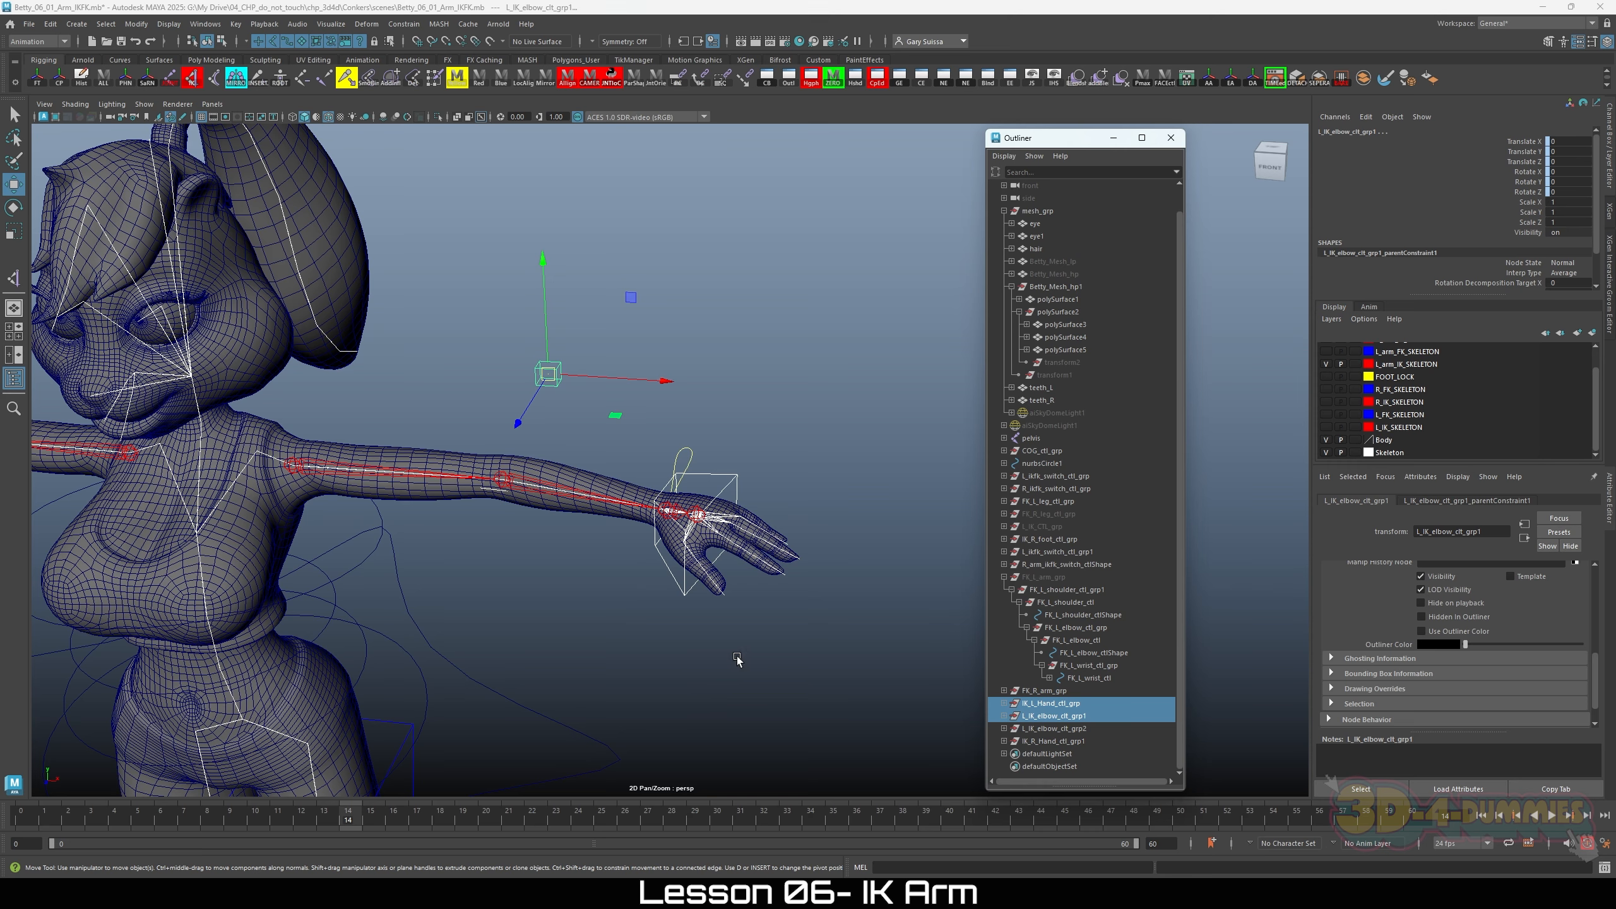
alt+drag(737, 658, 557, 654)
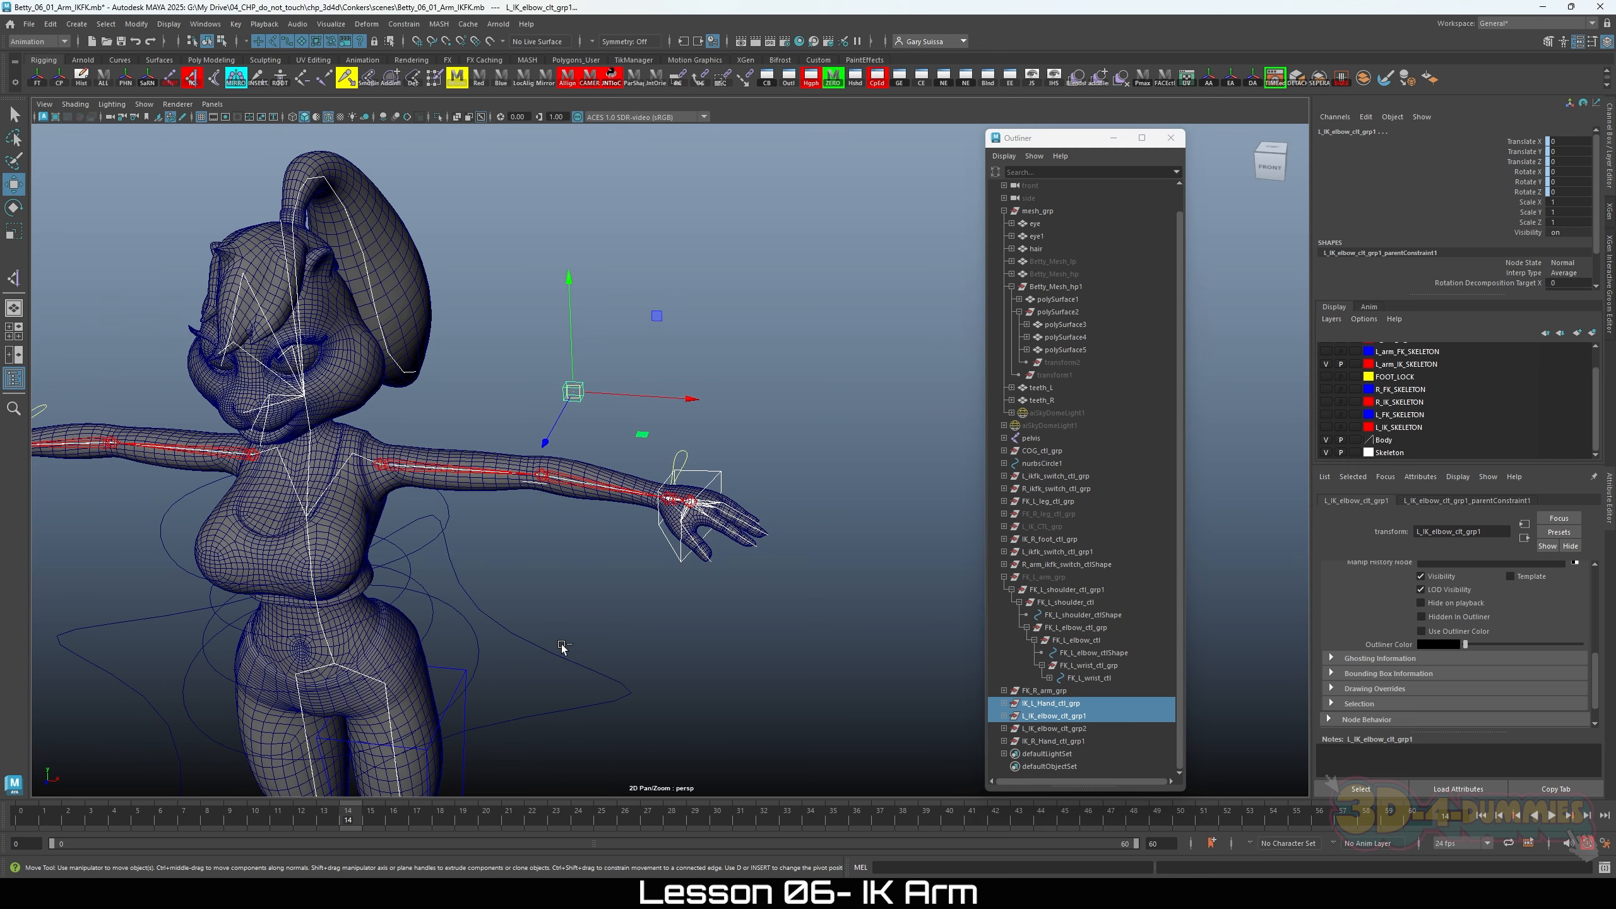
key(ctrl+g)
double_click(1038, 742)
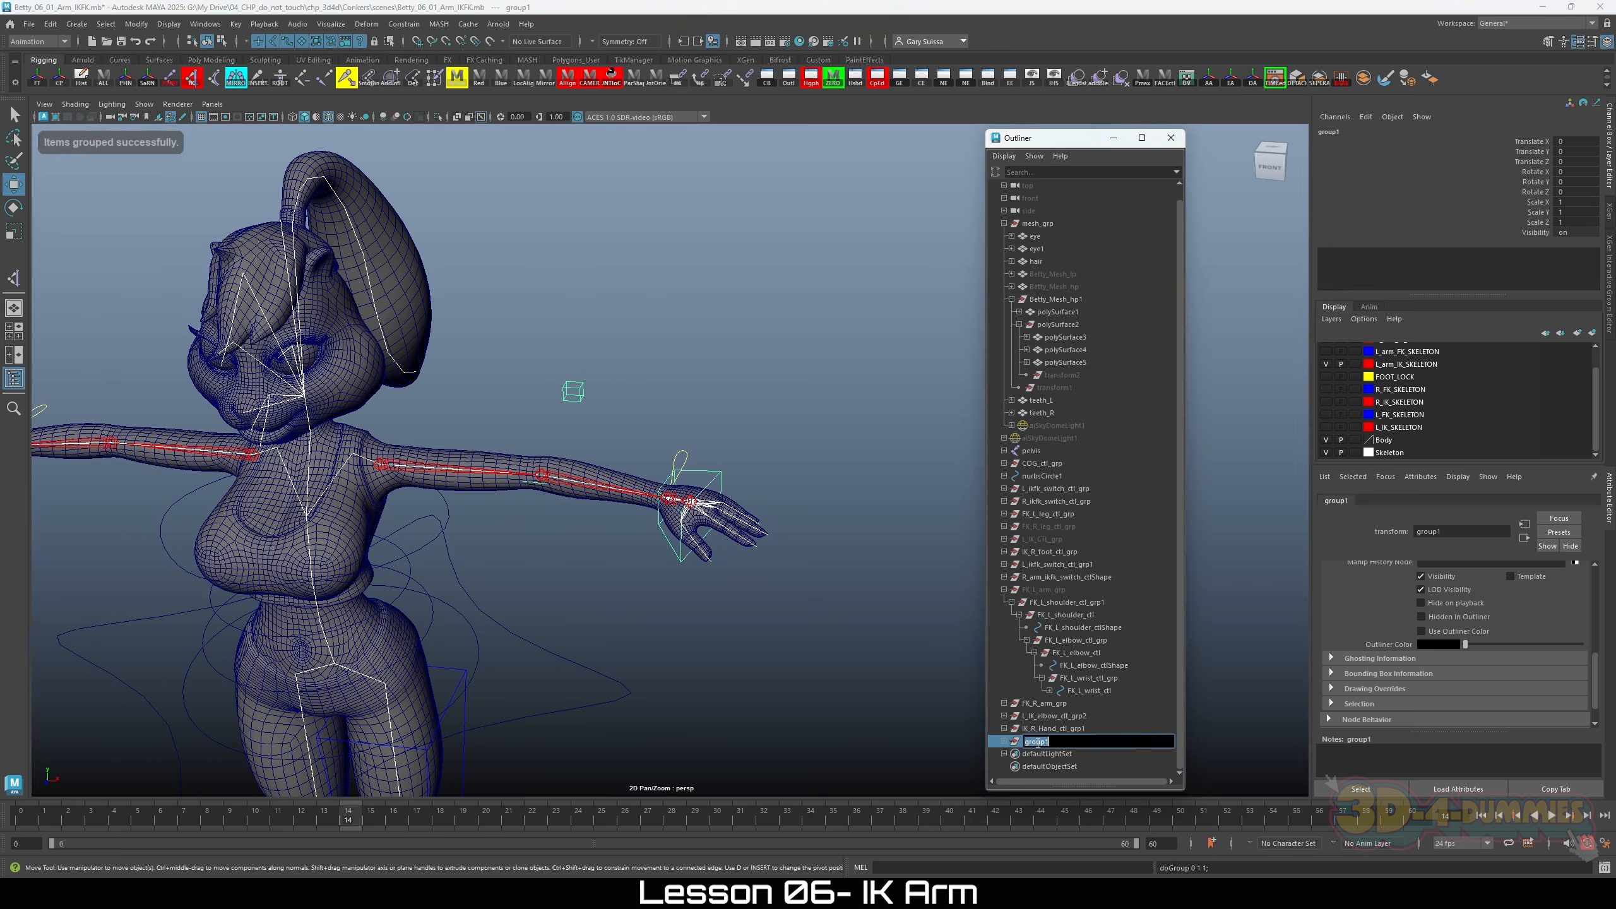
text(L_IK_arm_)
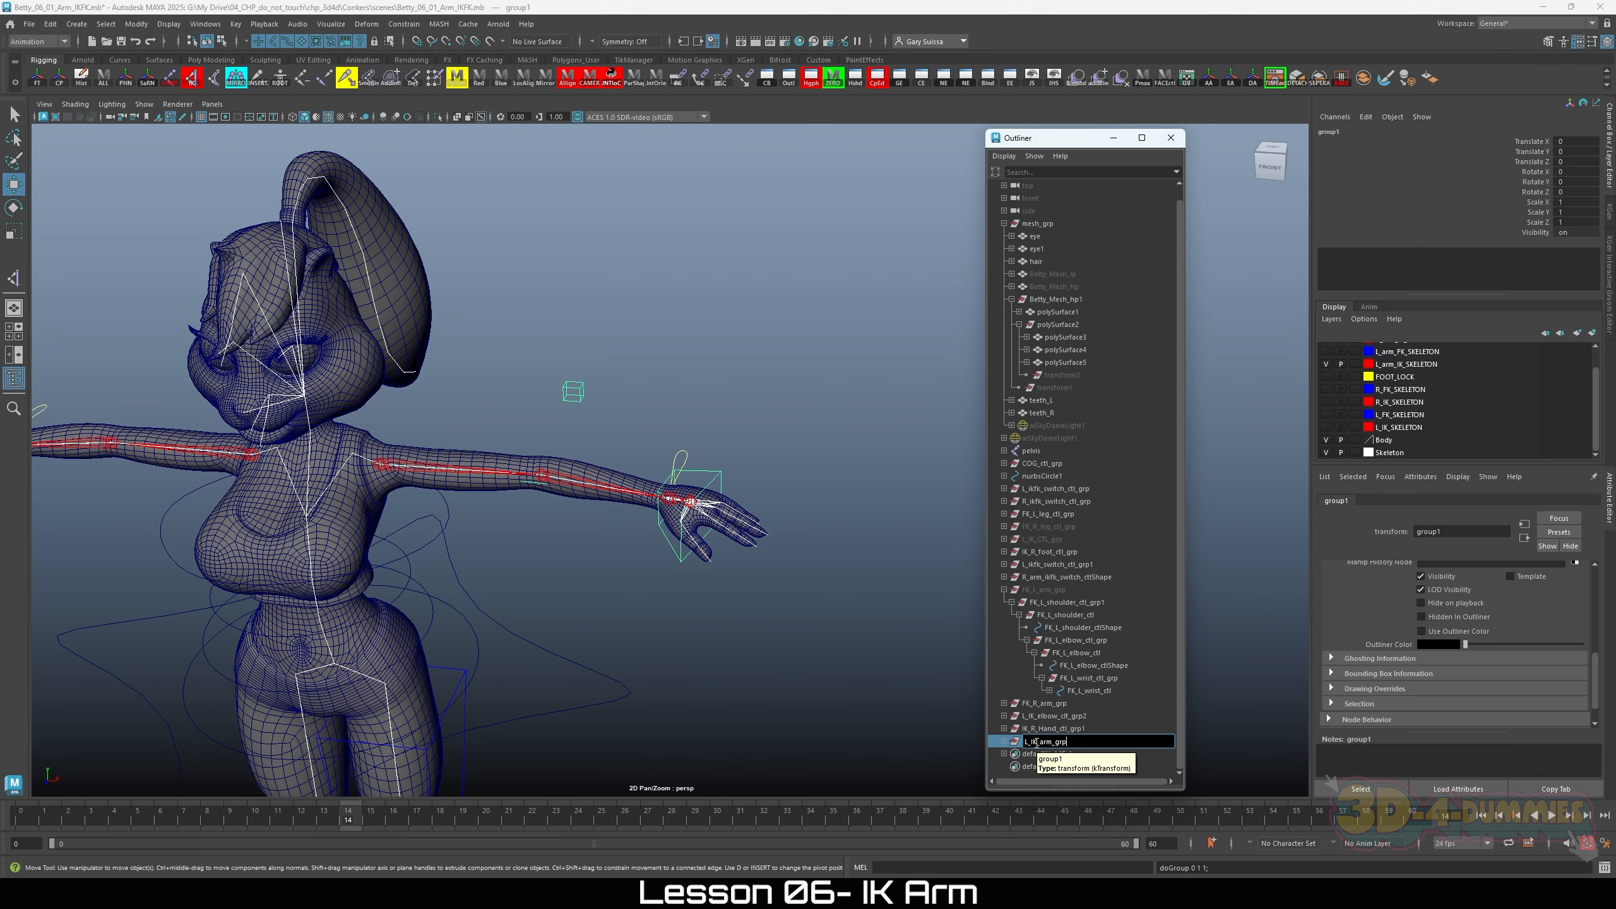
key(Return)
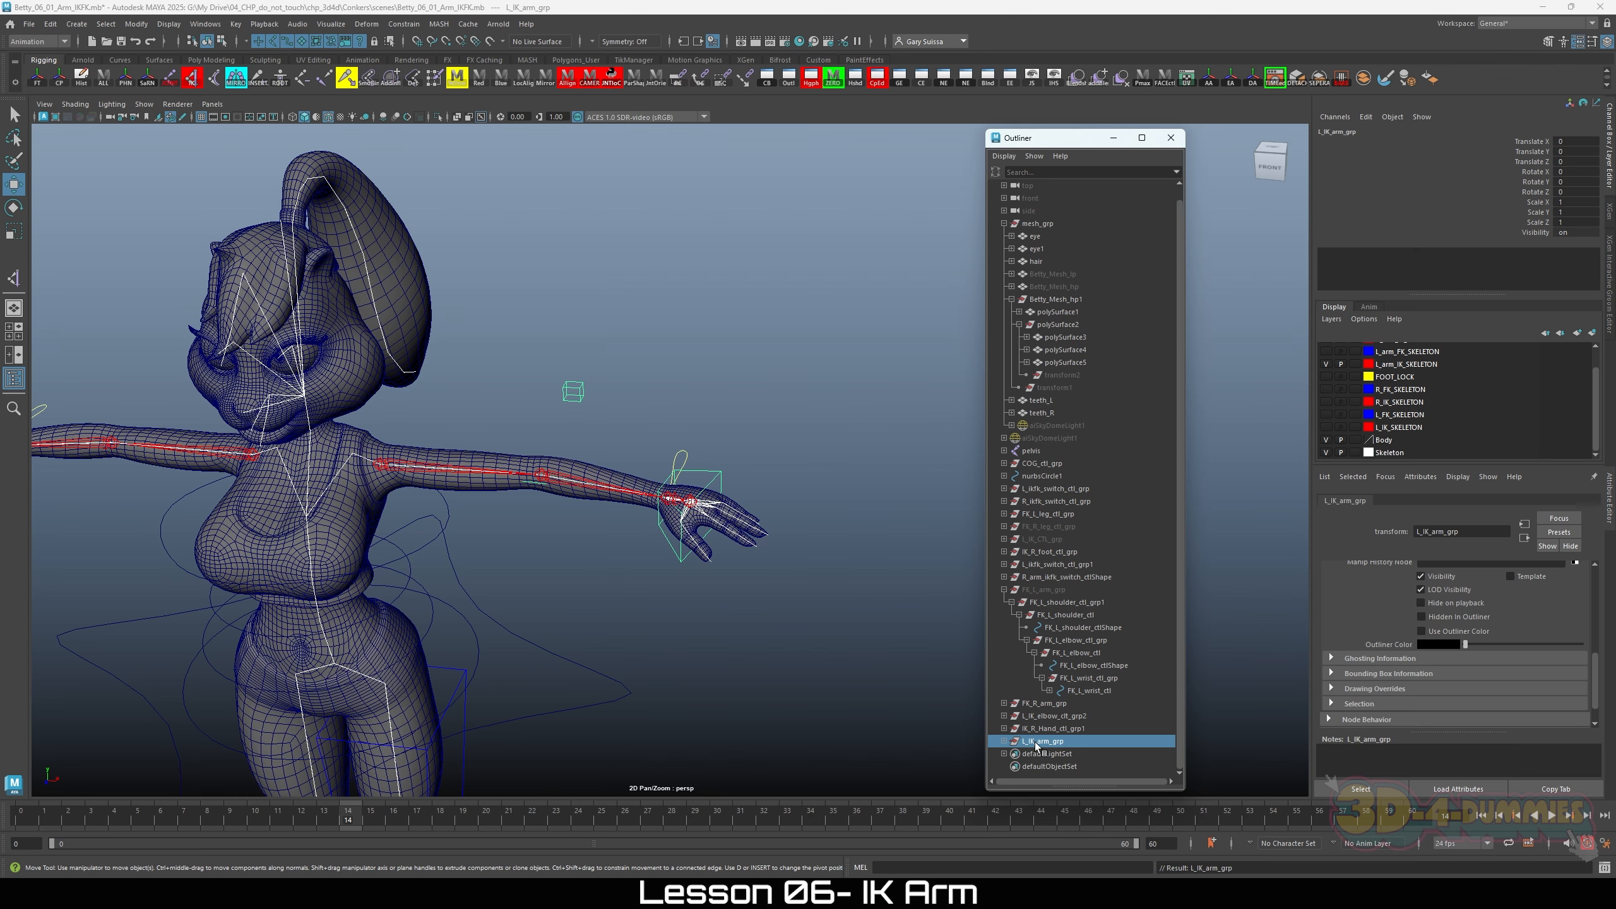
Step: Isolate the right arm's IK joint chain, starting at IK_R_shoulder, in the viewport and clear the selection
key(a)
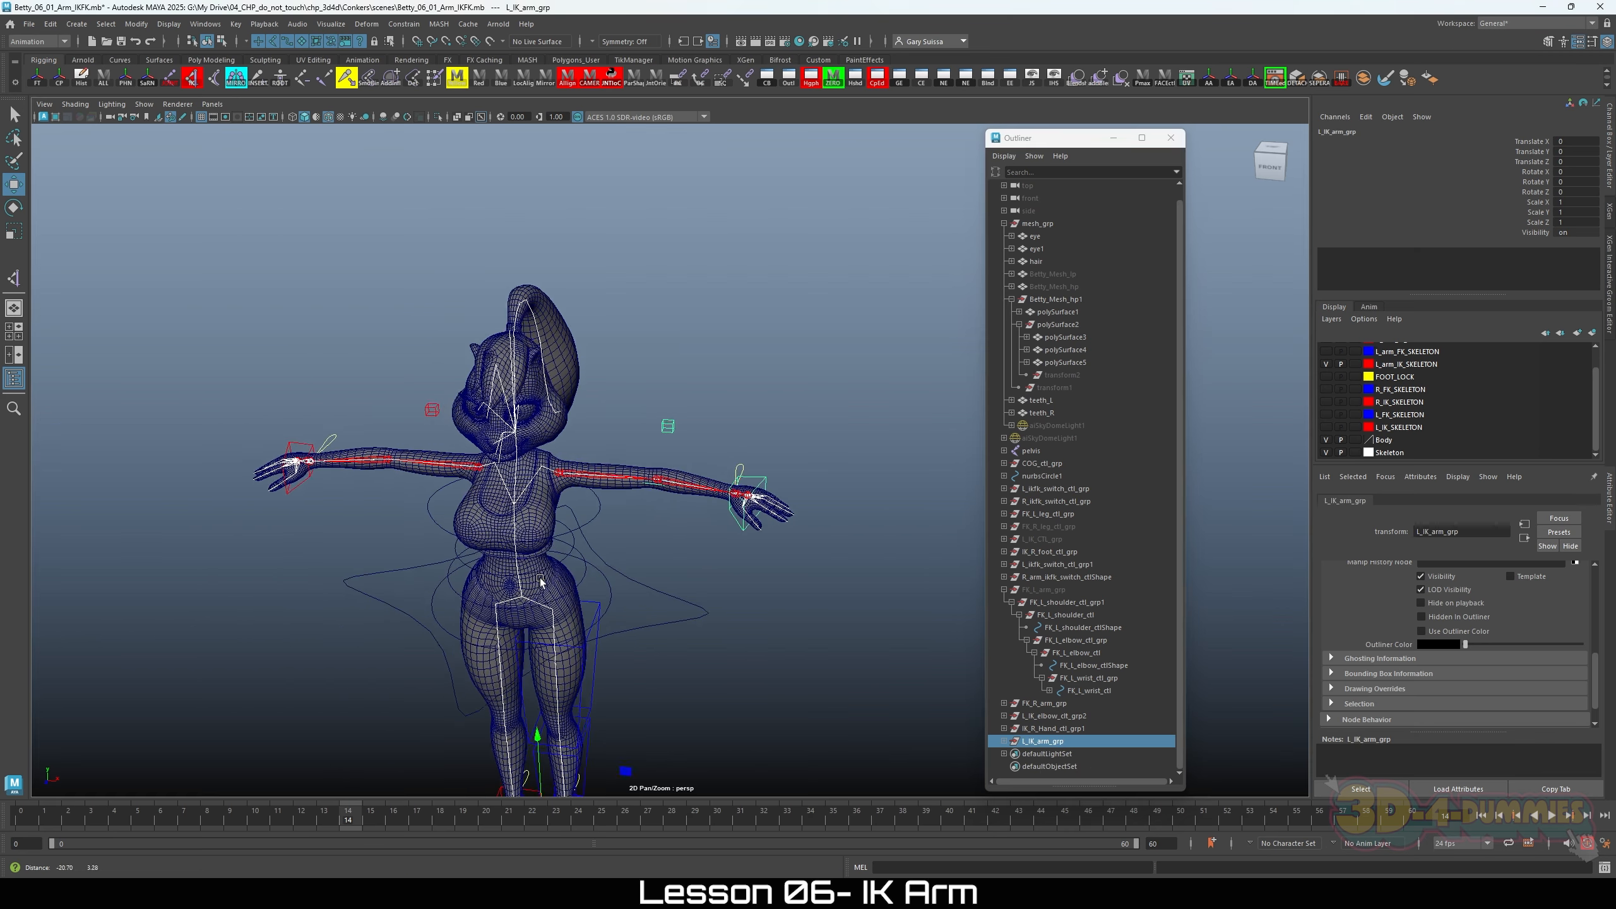
alt+right_drag(592, 558, 613, 574)
alt+middle_drag(613, 574, 631, 582)
alt+drag(631, 582, 610, 578)
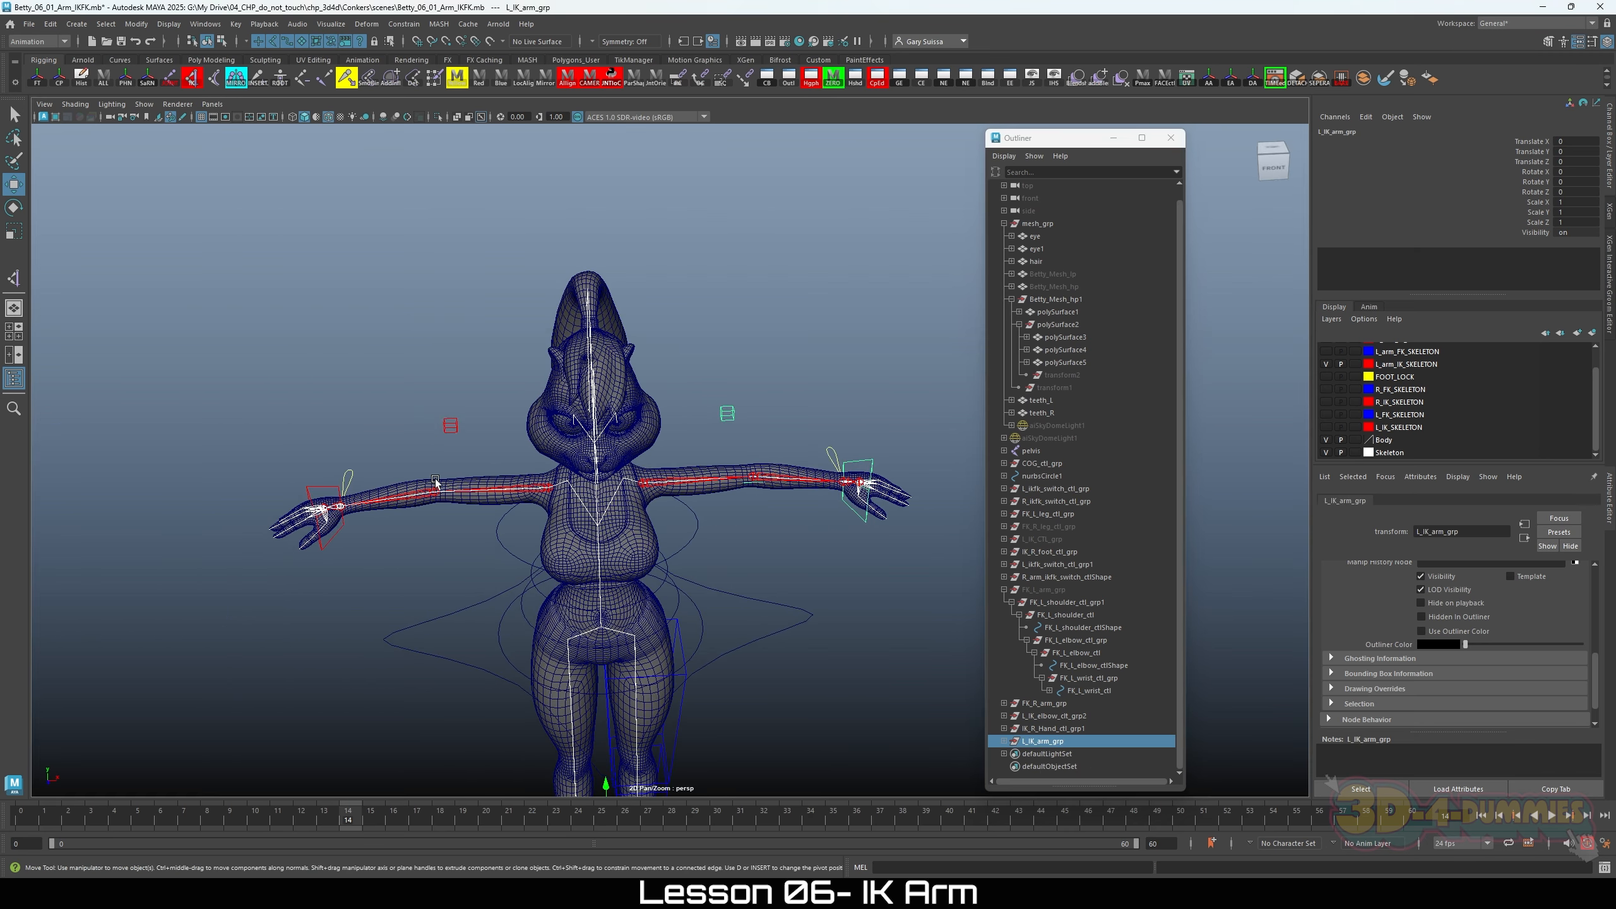
alt+right_drag(348, 462, 445, 541)
alt+middle_drag(296, 551, 376, 560)
alt+right_drag(375, 560, 455, 498)
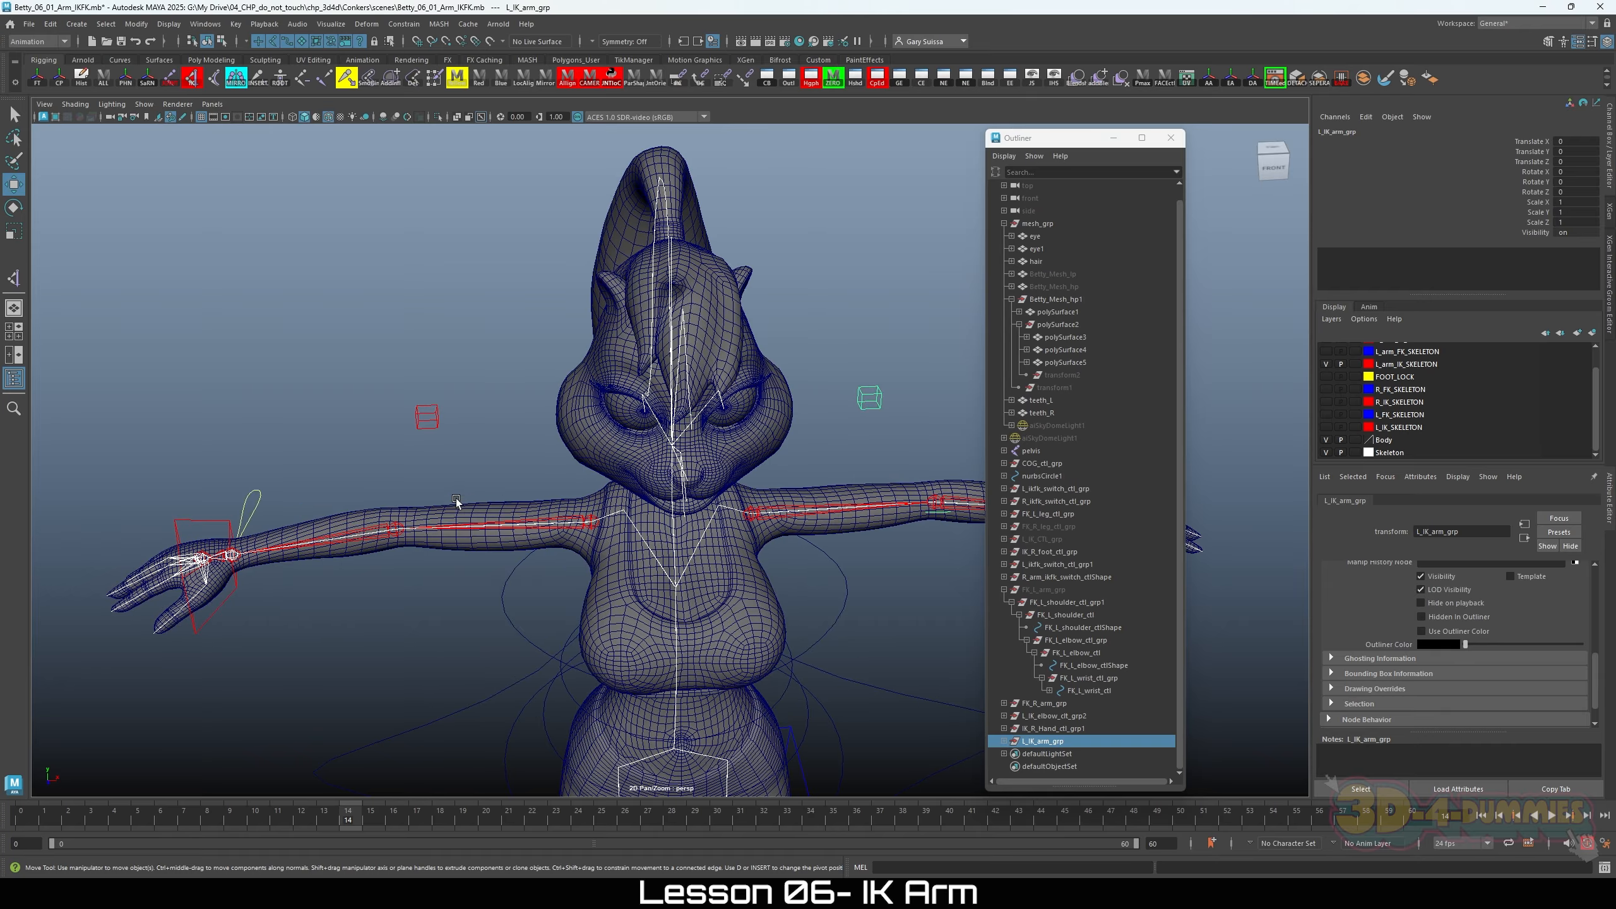
alt+drag(290, 617, 411, 614)
alt+right_drag(411, 613, 485, 612)
alt+middle_drag(485, 611, 479, 603)
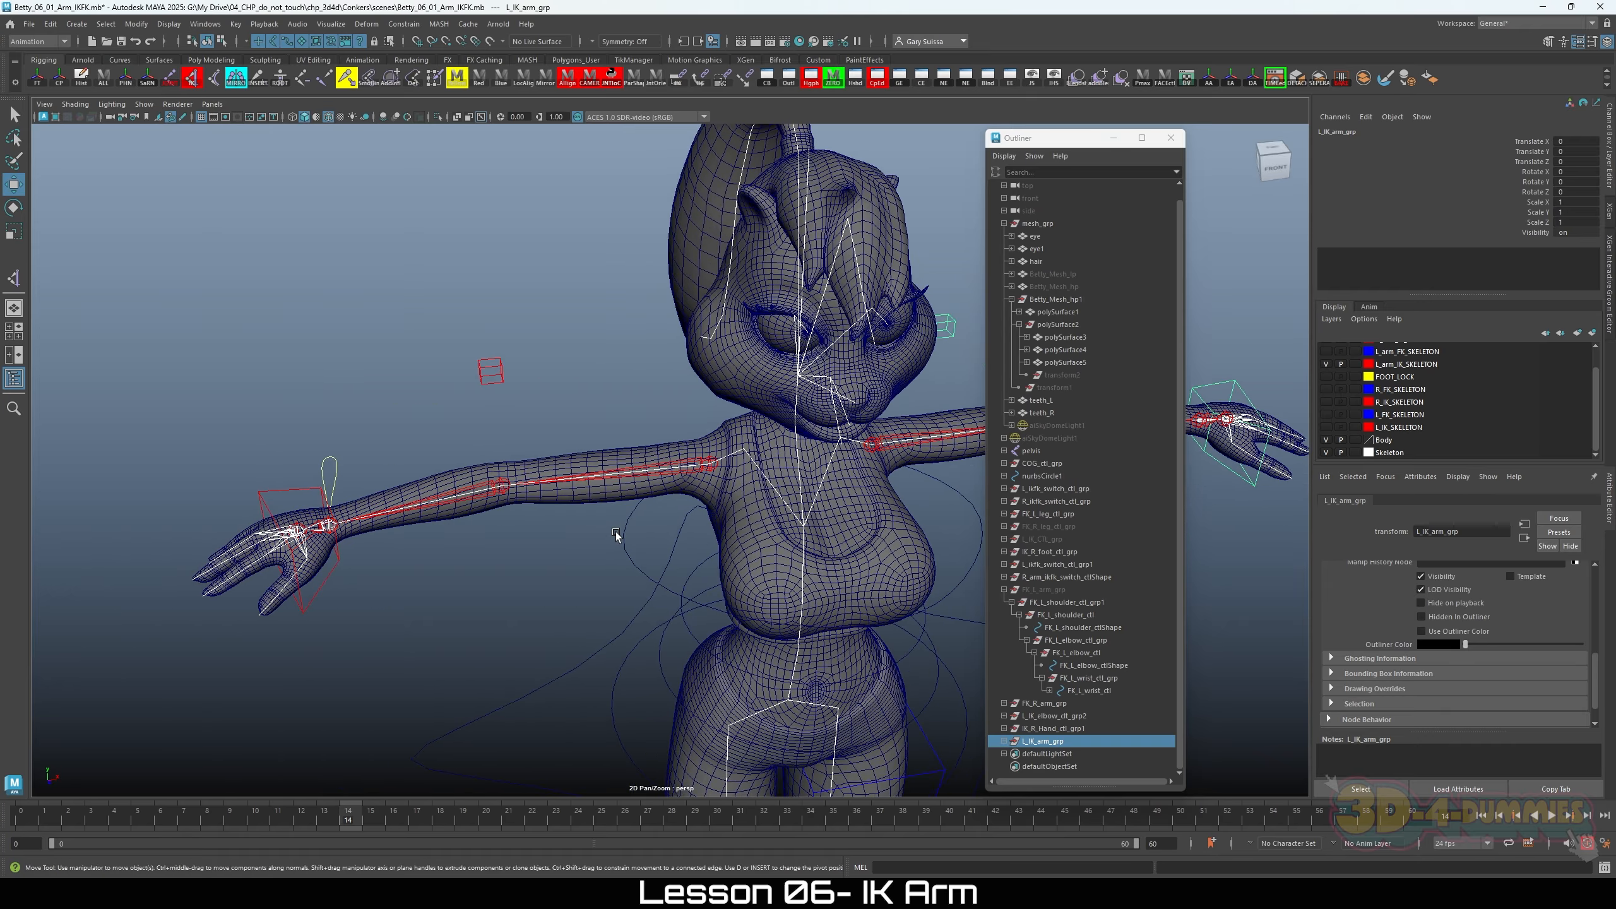
alt+middle_drag(616, 531, 535, 522)
alt+right_drag(534, 522, 639, 522)
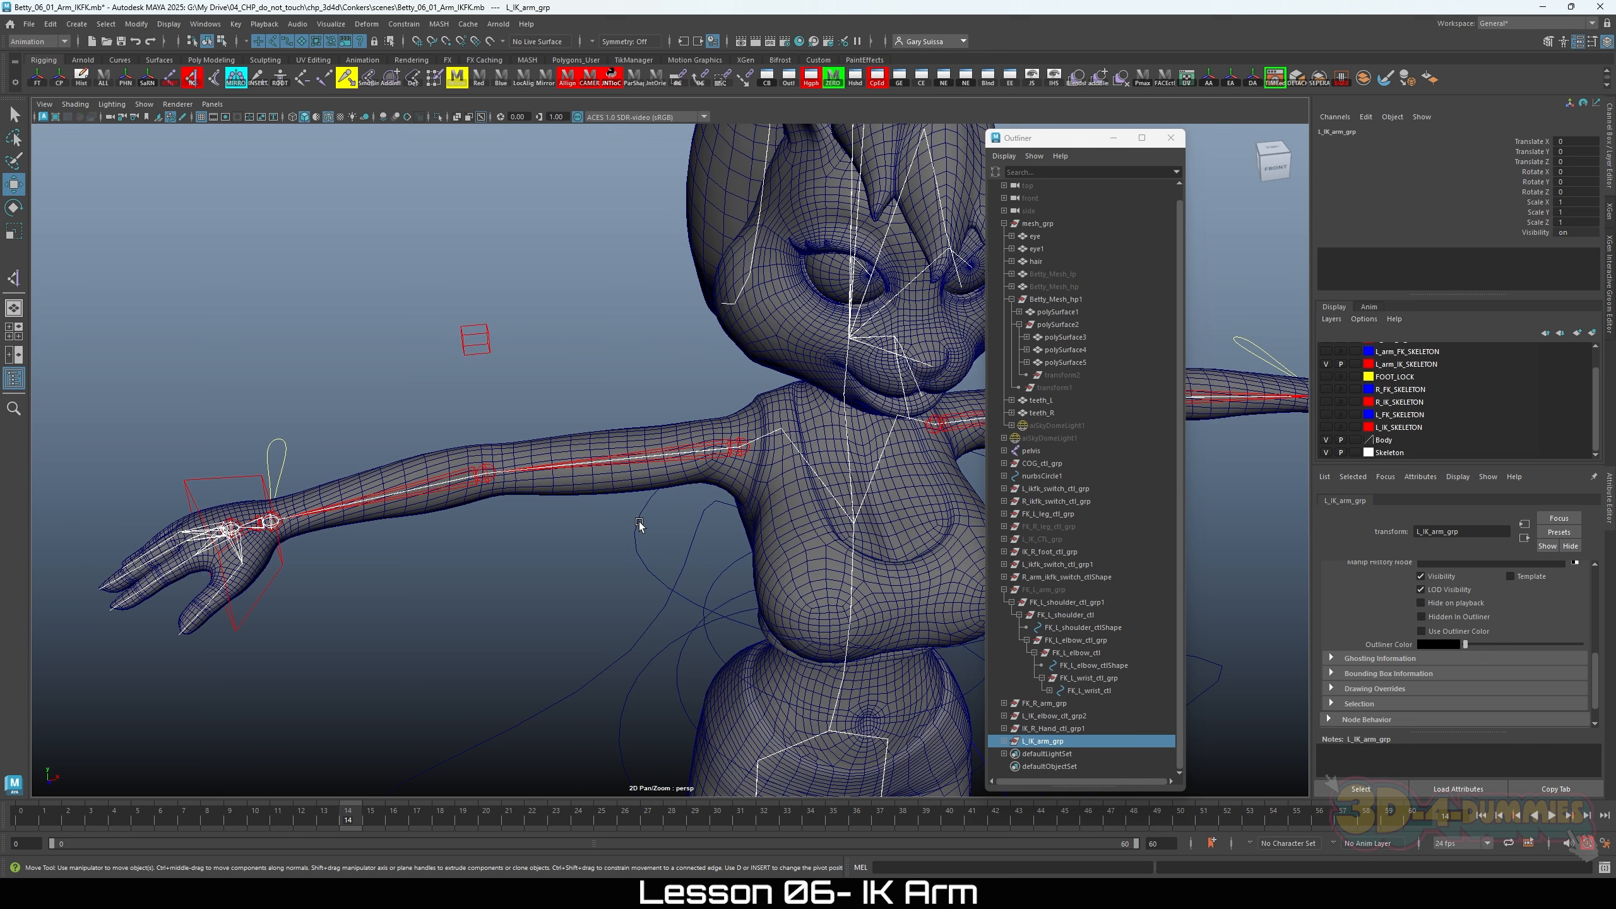
click(726, 458)
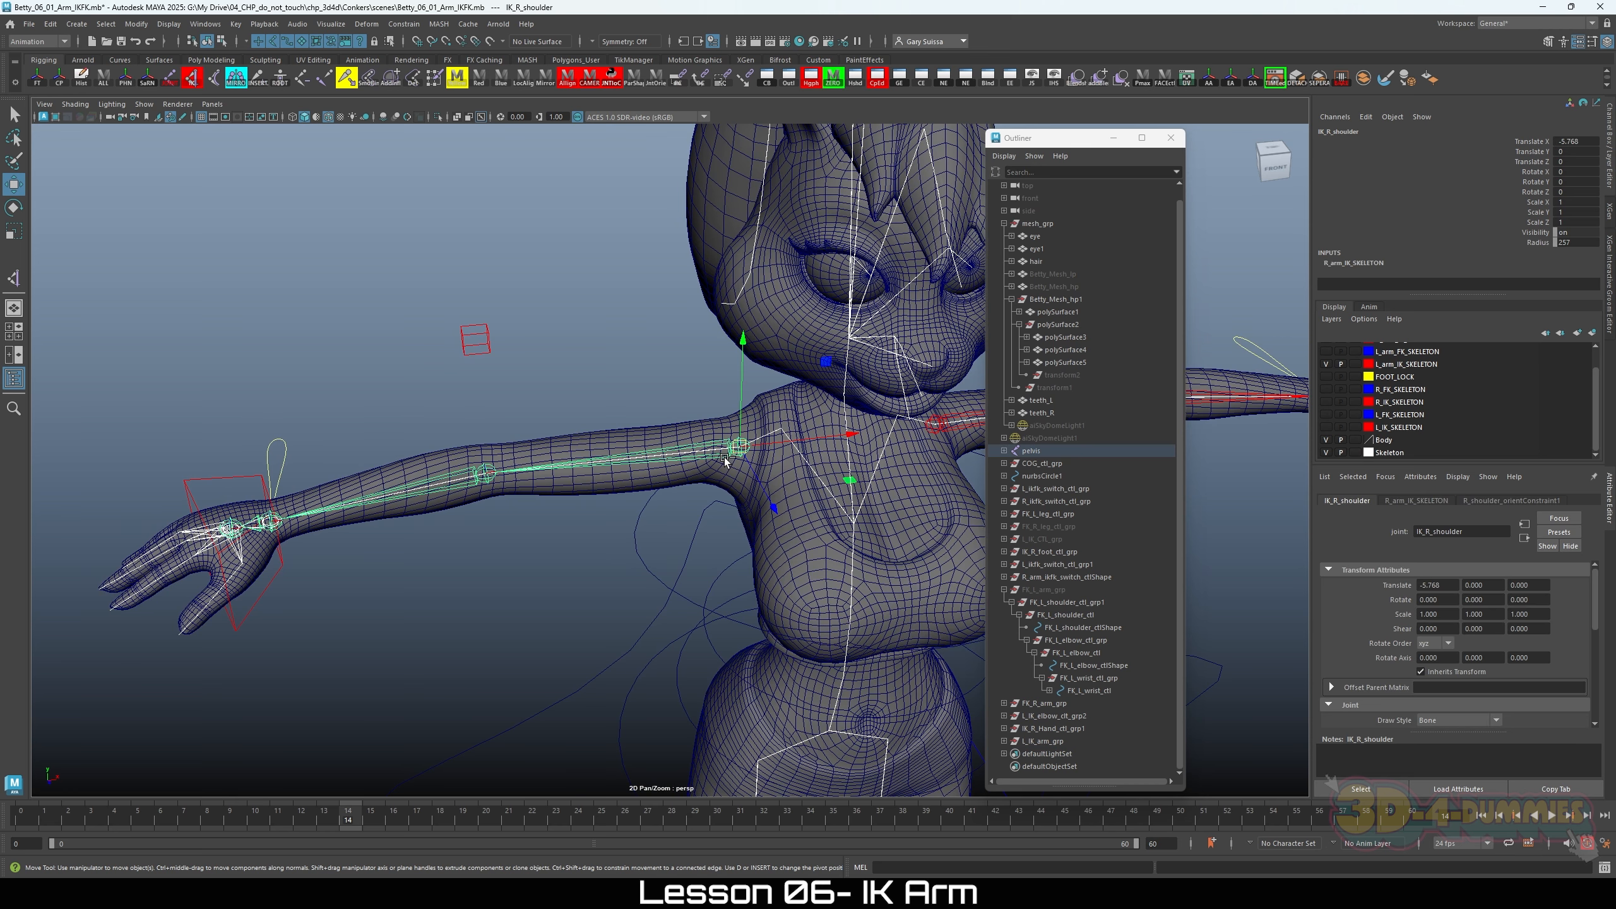
key(ctrl+1)
click(700, 516)
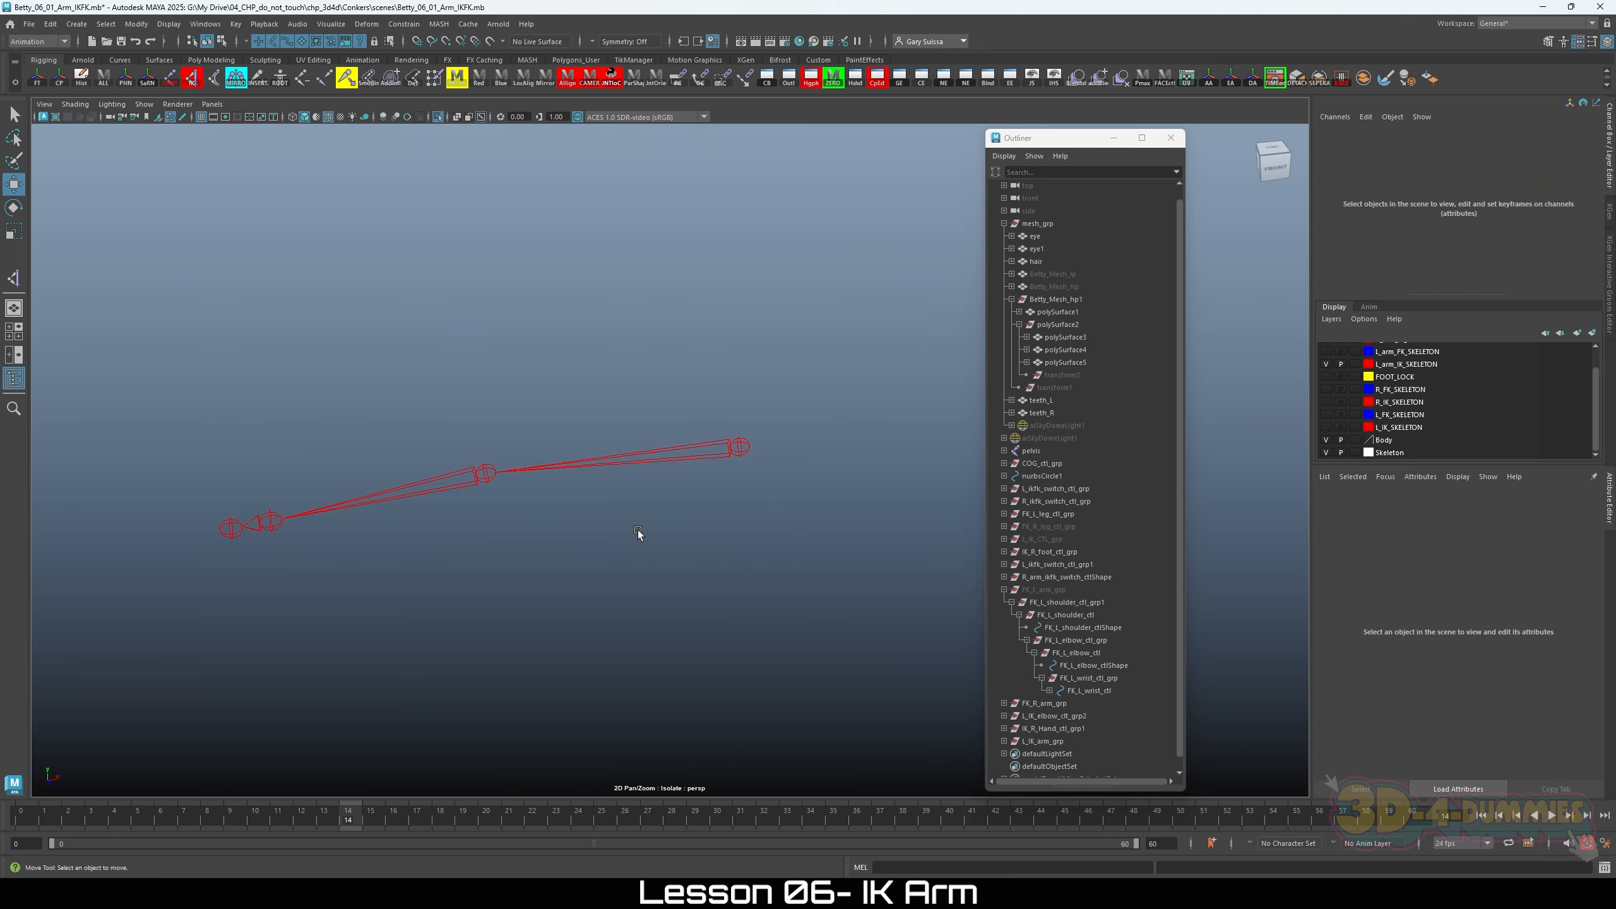
Step: Create an IK handle with the Rotate-Plane Solver from the IK_R_shoulder joint to the right wrist joint
alt+right_drag(638, 530, 732, 527)
double_click(14, 278)
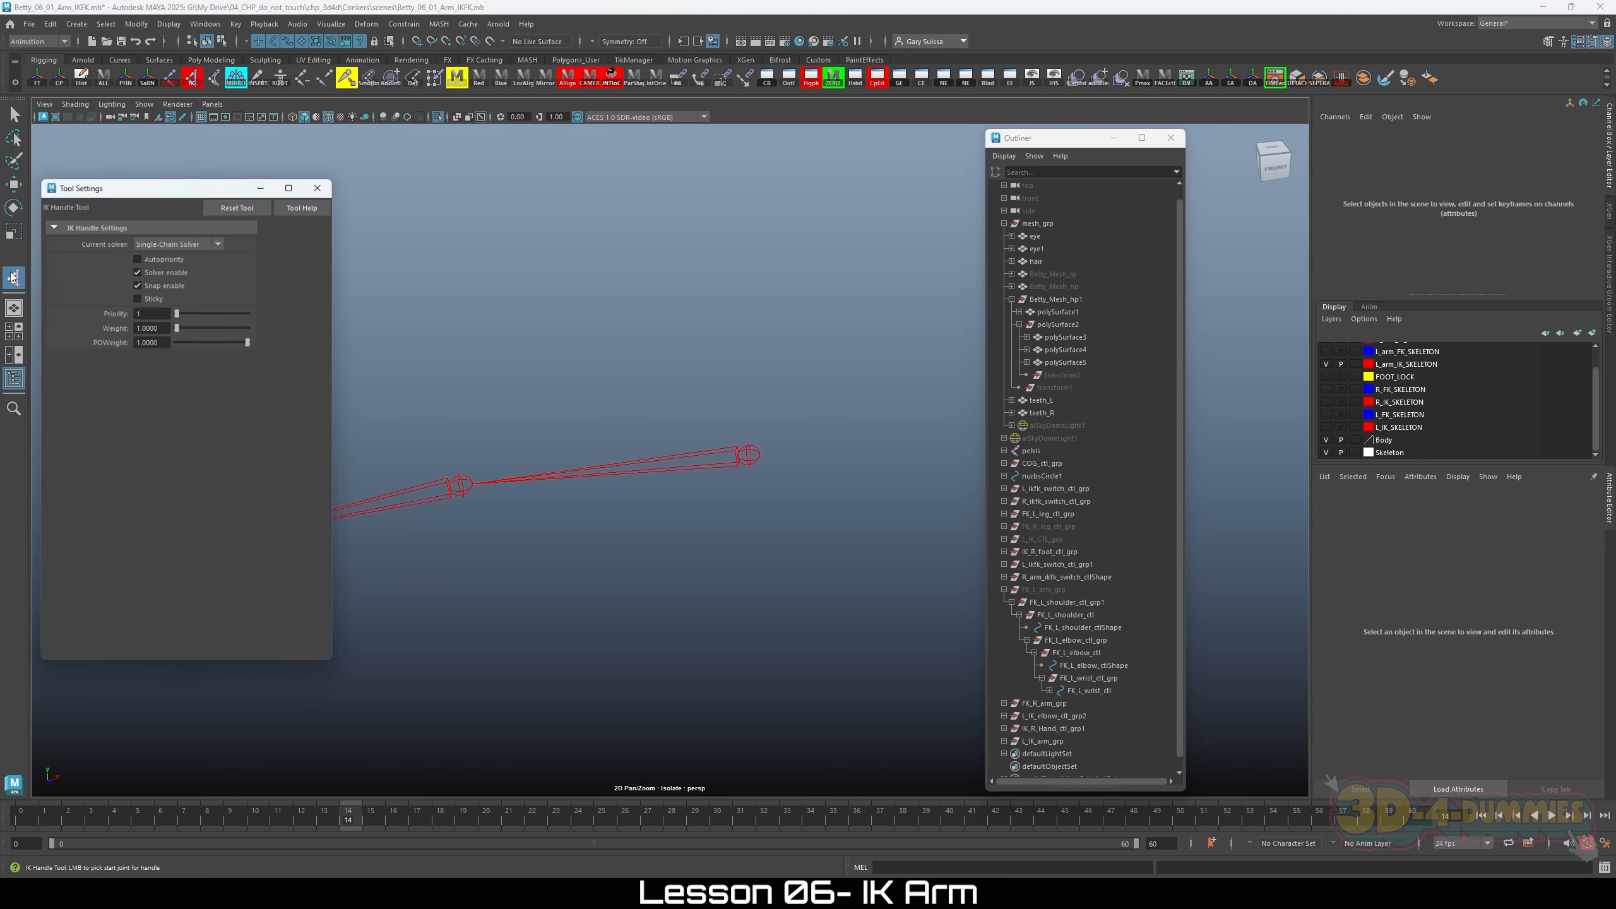
click(166, 244)
click(167, 270)
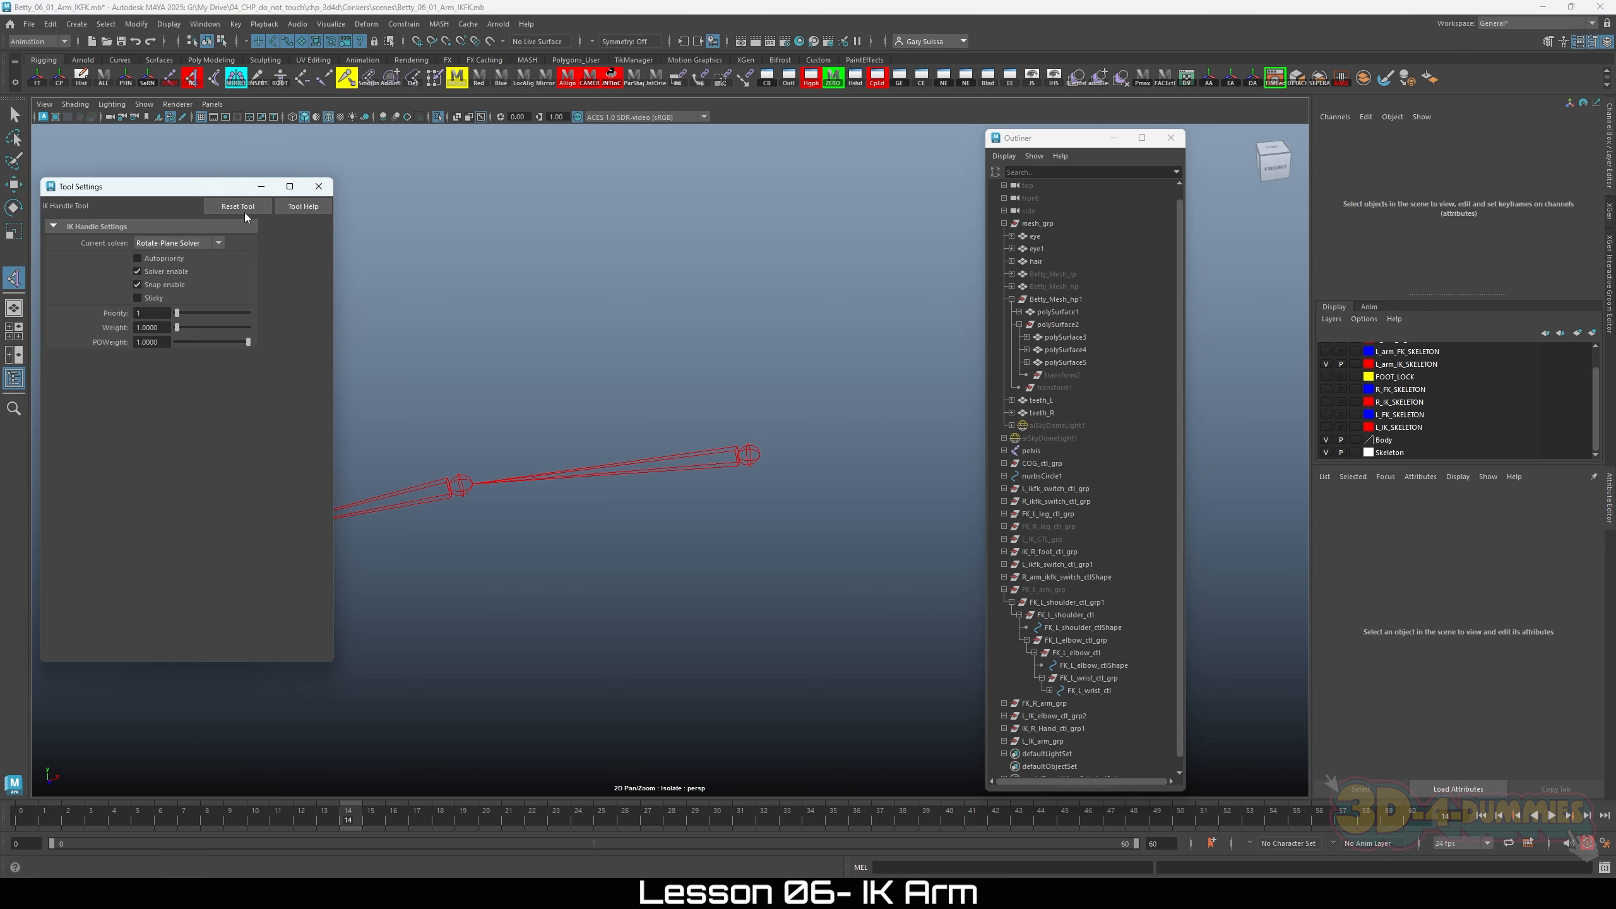
drag(212, 193, 1201, 378)
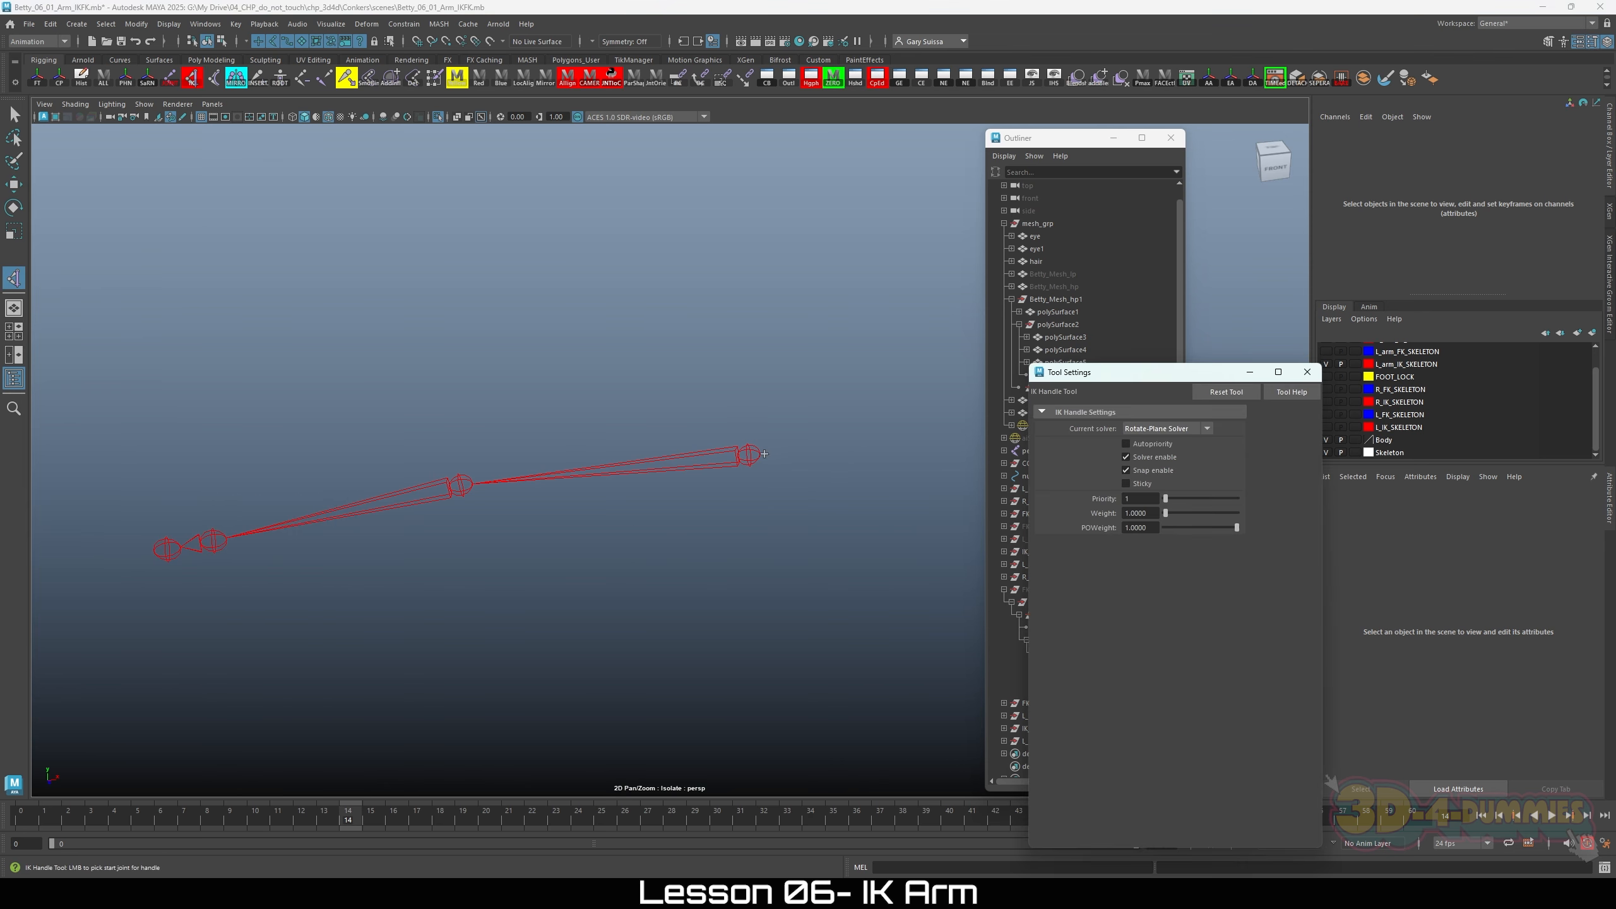
click(275, 535)
click(220, 538)
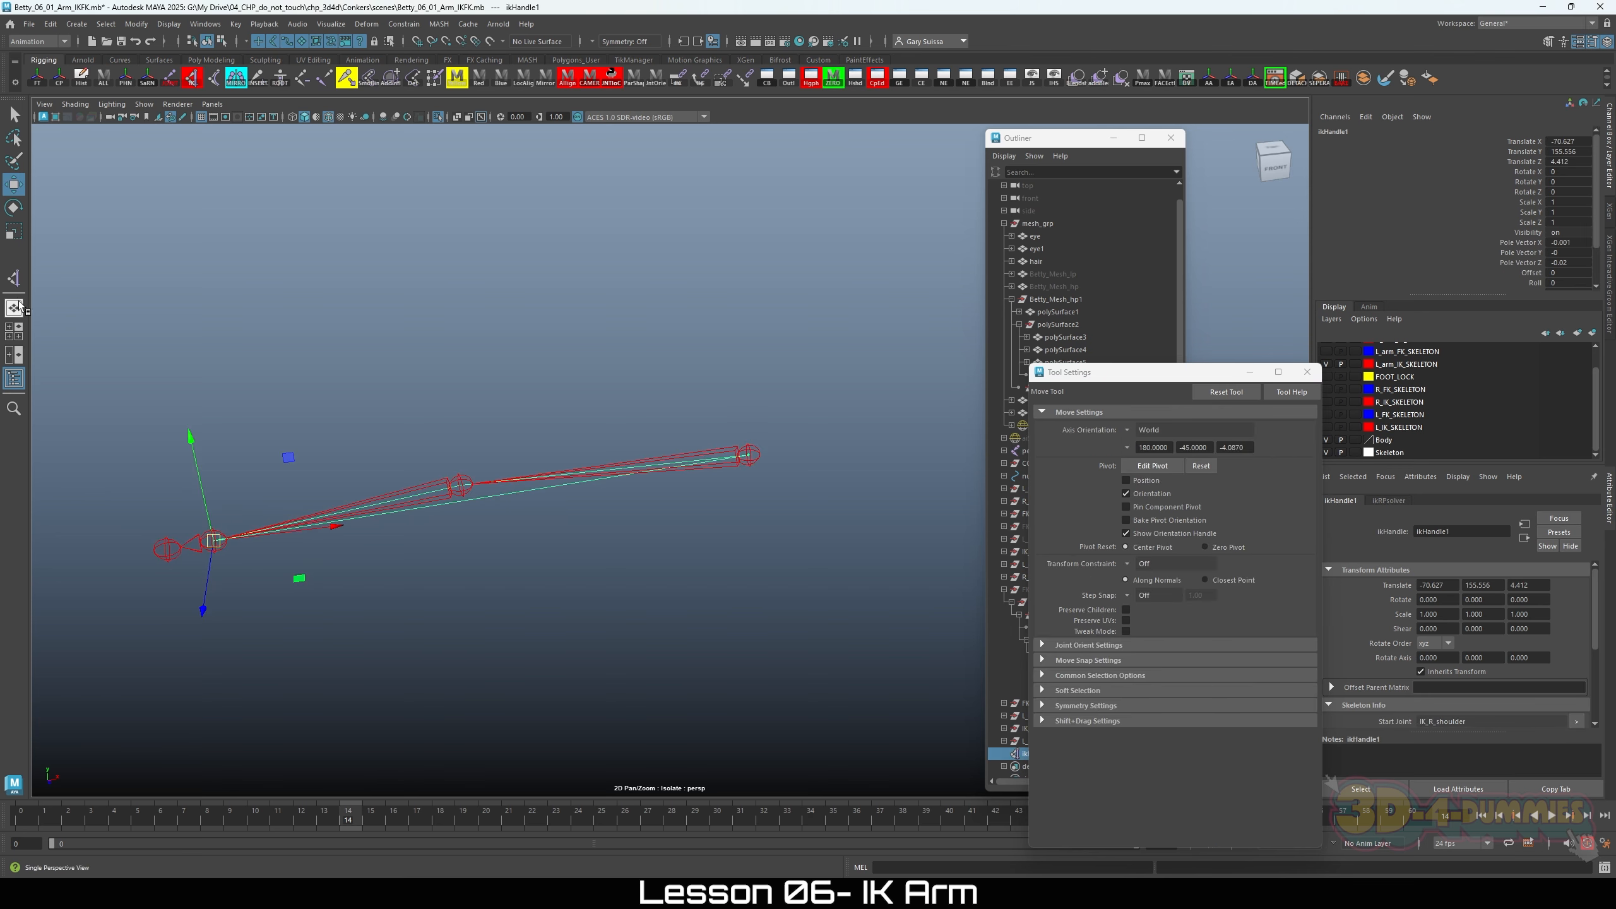
Step: Create an IK handle with the Single-Chain Solver from IK_R_wrist to the right arm chain's end joint
click(13, 279)
click(1166, 428)
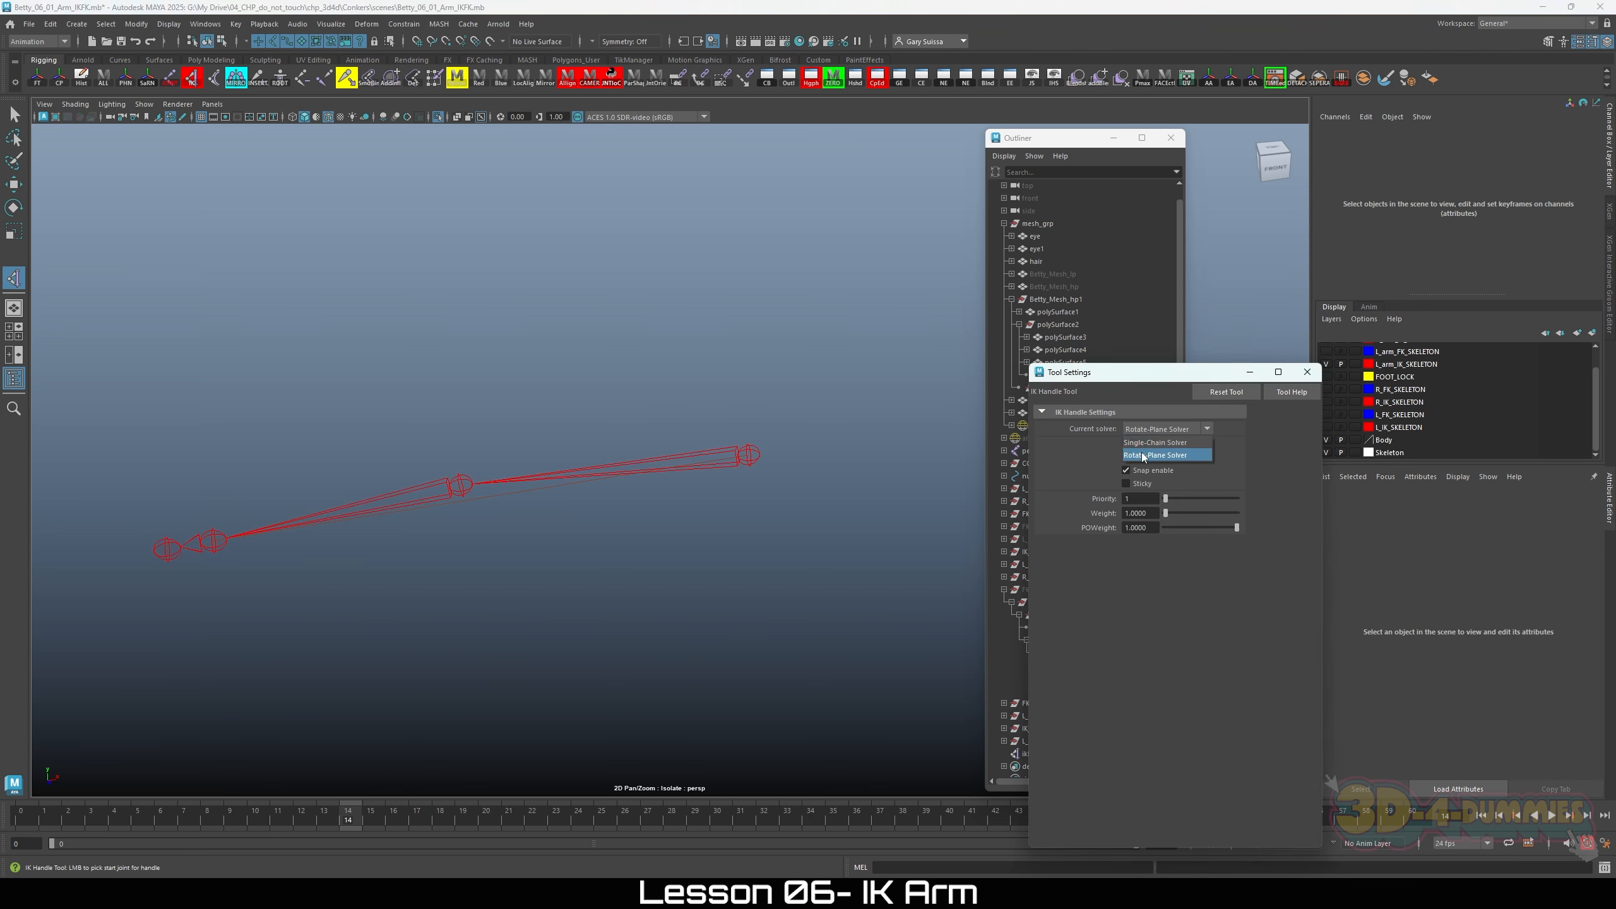
click(1154, 442)
alt+right_drag(462, 567, 622, 598)
alt+middle_drag(622, 598, 800, 587)
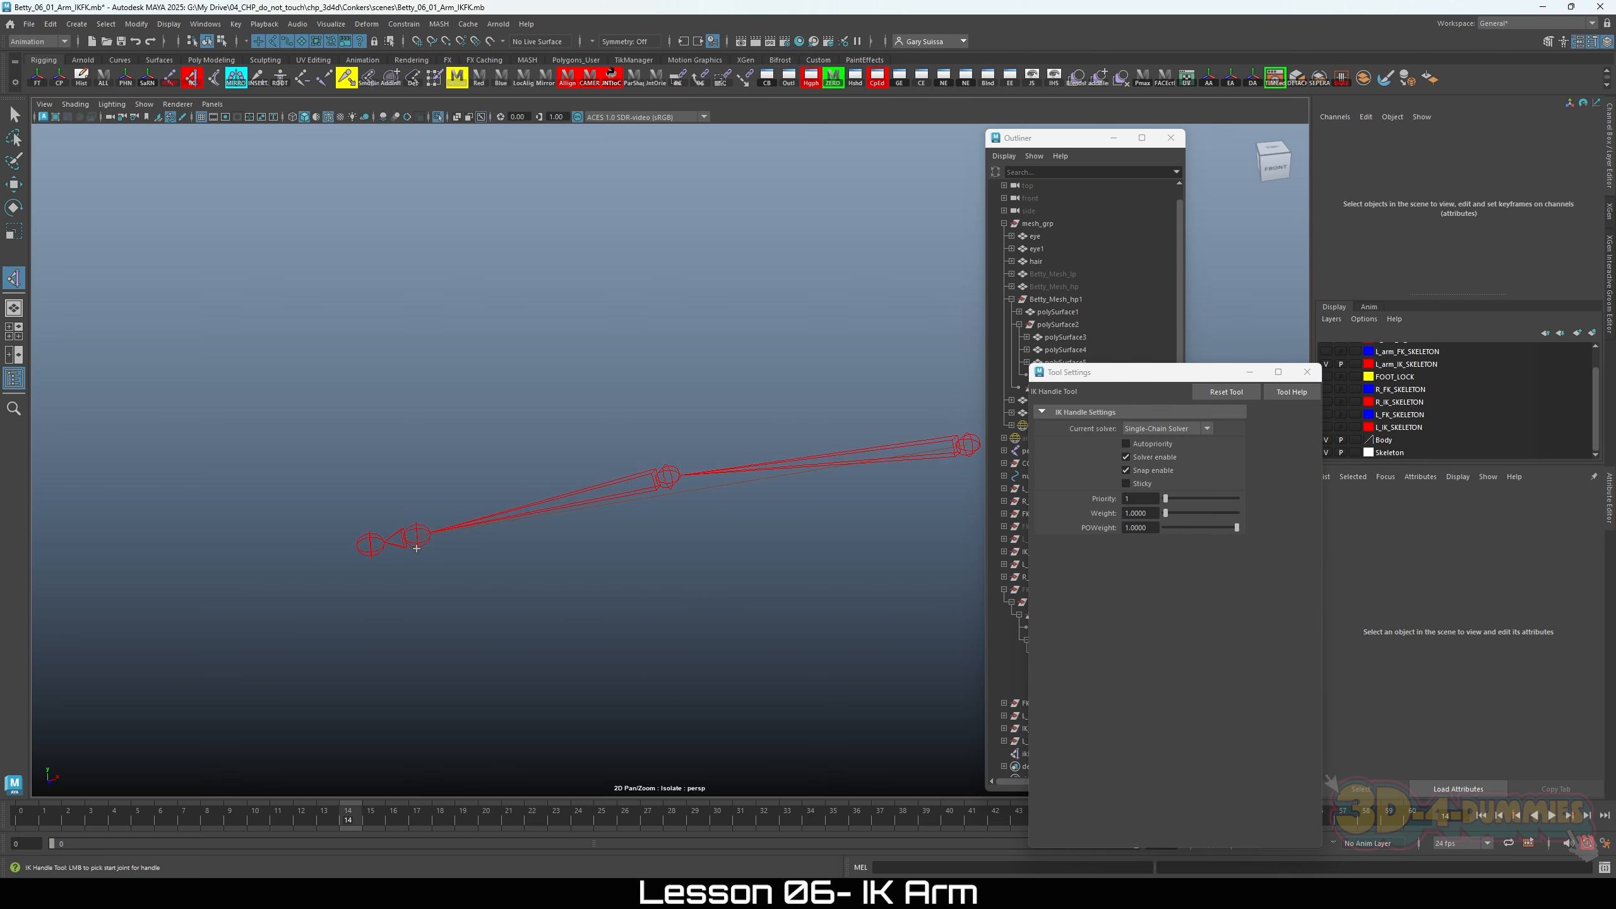
click(414, 527)
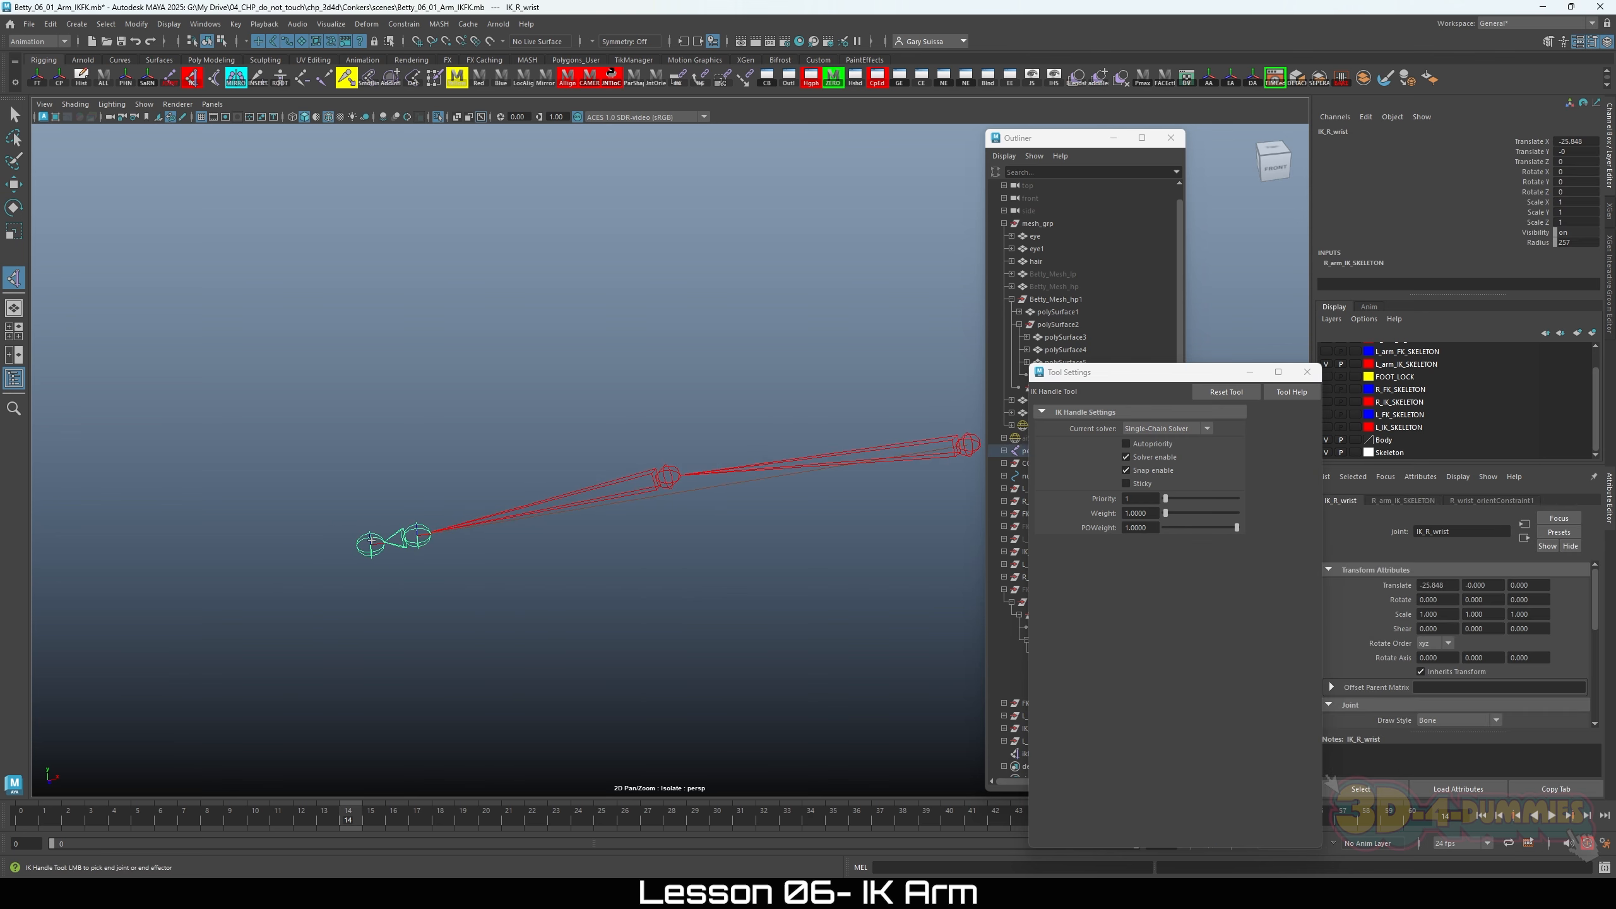
click(371, 541)
key(w)
alt+right_drag(731, 576, 602, 595)
alt+middle_drag(601, 595, 462, 599)
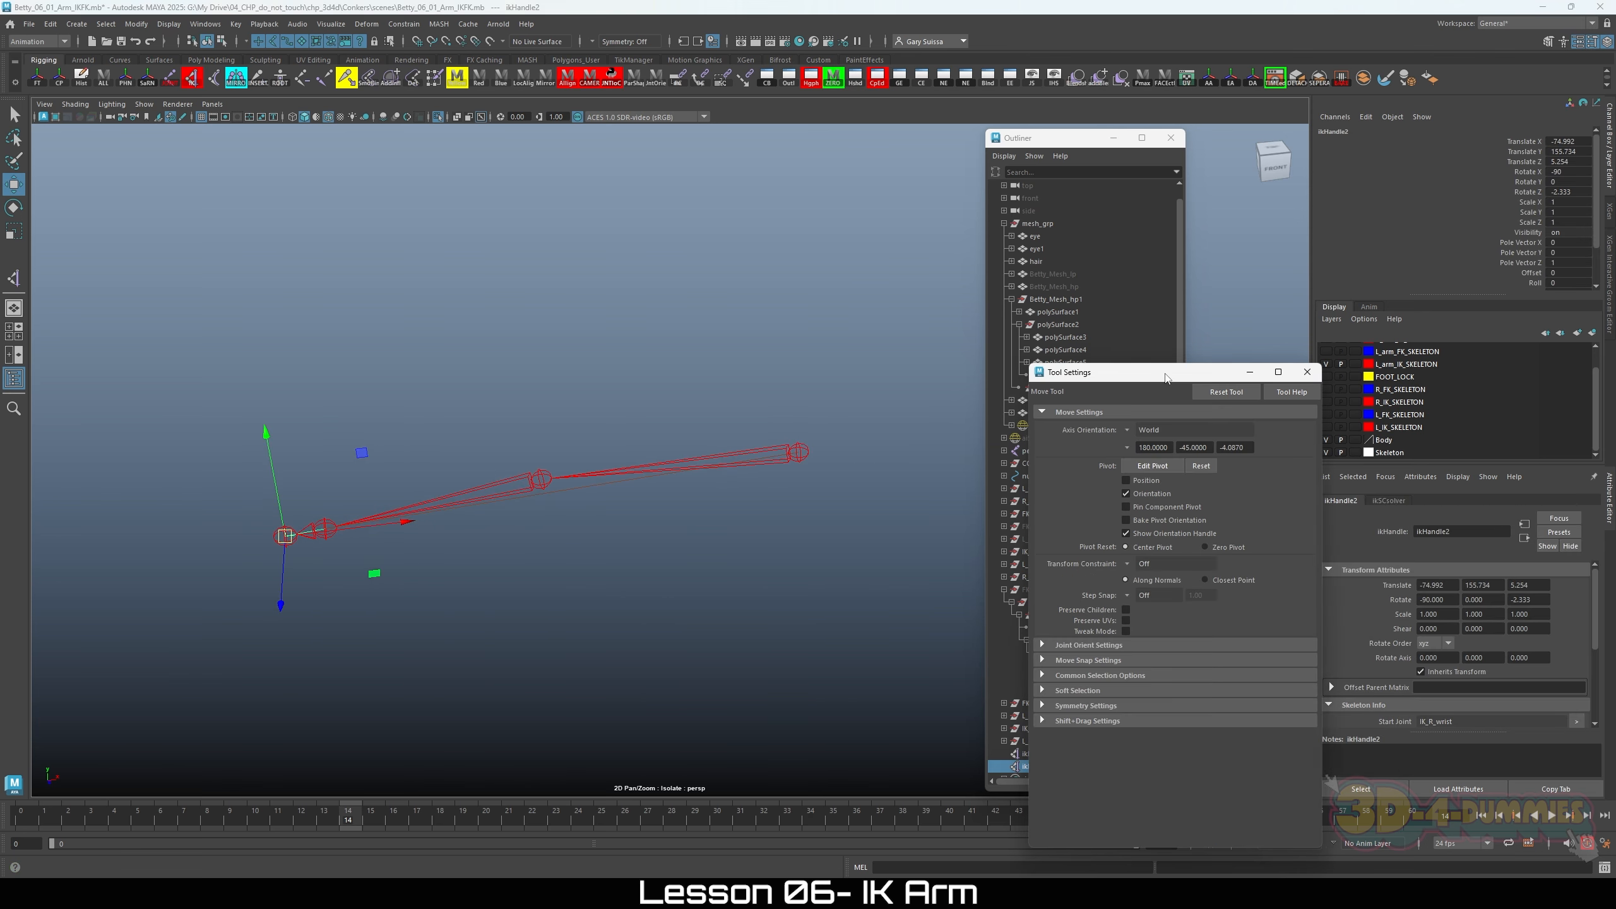
Step: Move the Tool Settings window clear of the Outliner and open the name of ikHandle1 for editing
drag(1166, 378, 259, 332)
alt+middle_drag(750, 584, 811, 540)
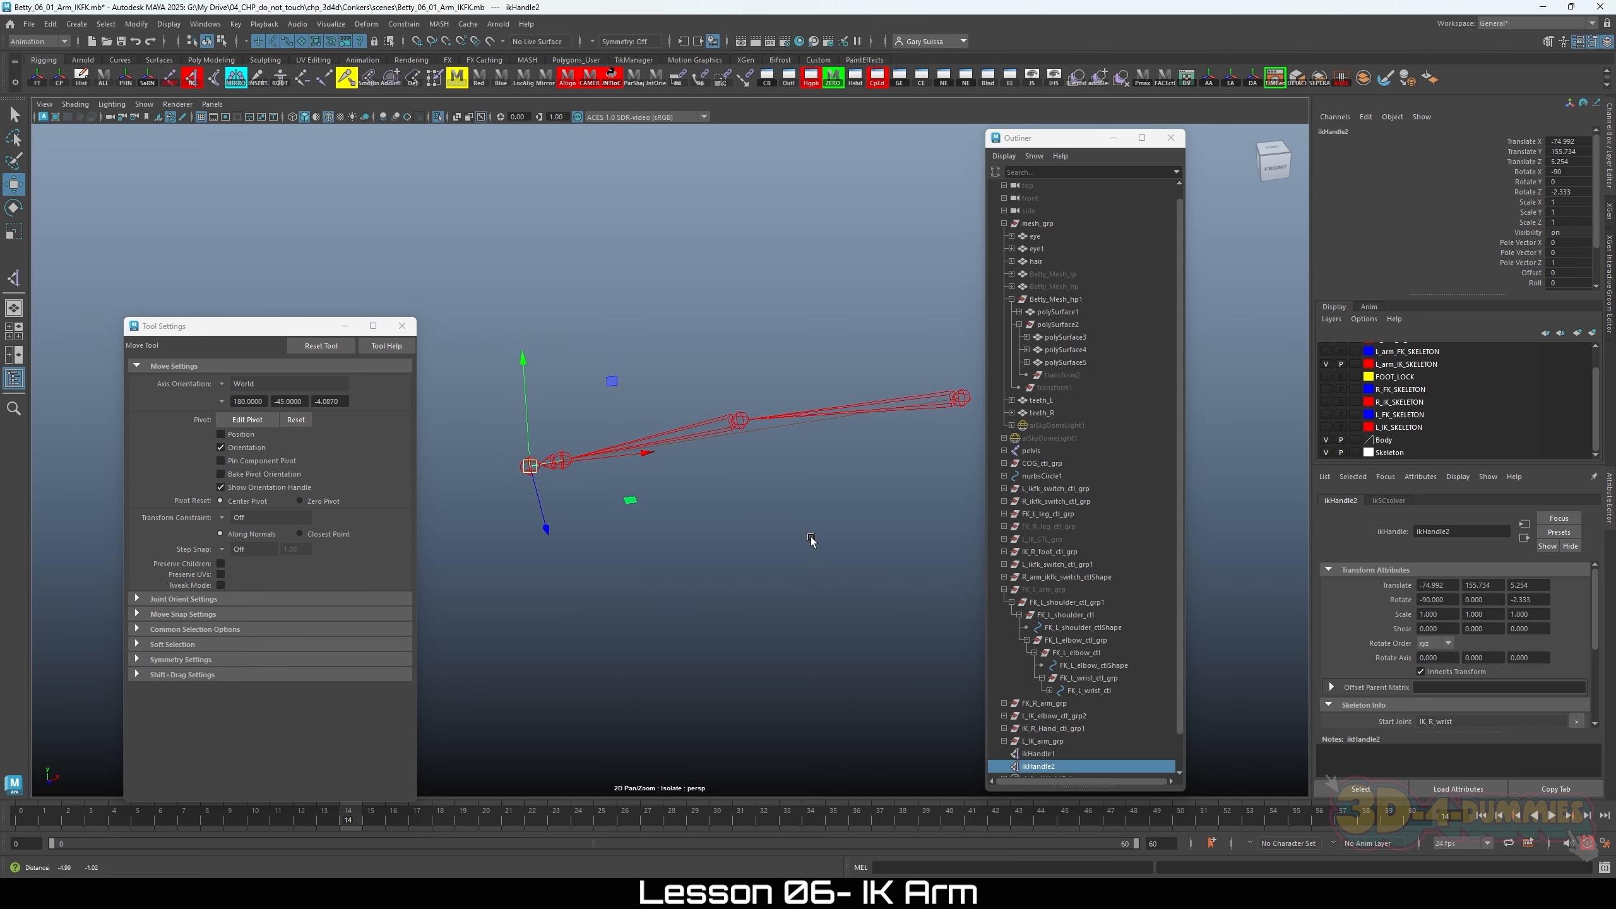
double_click(1032, 754)
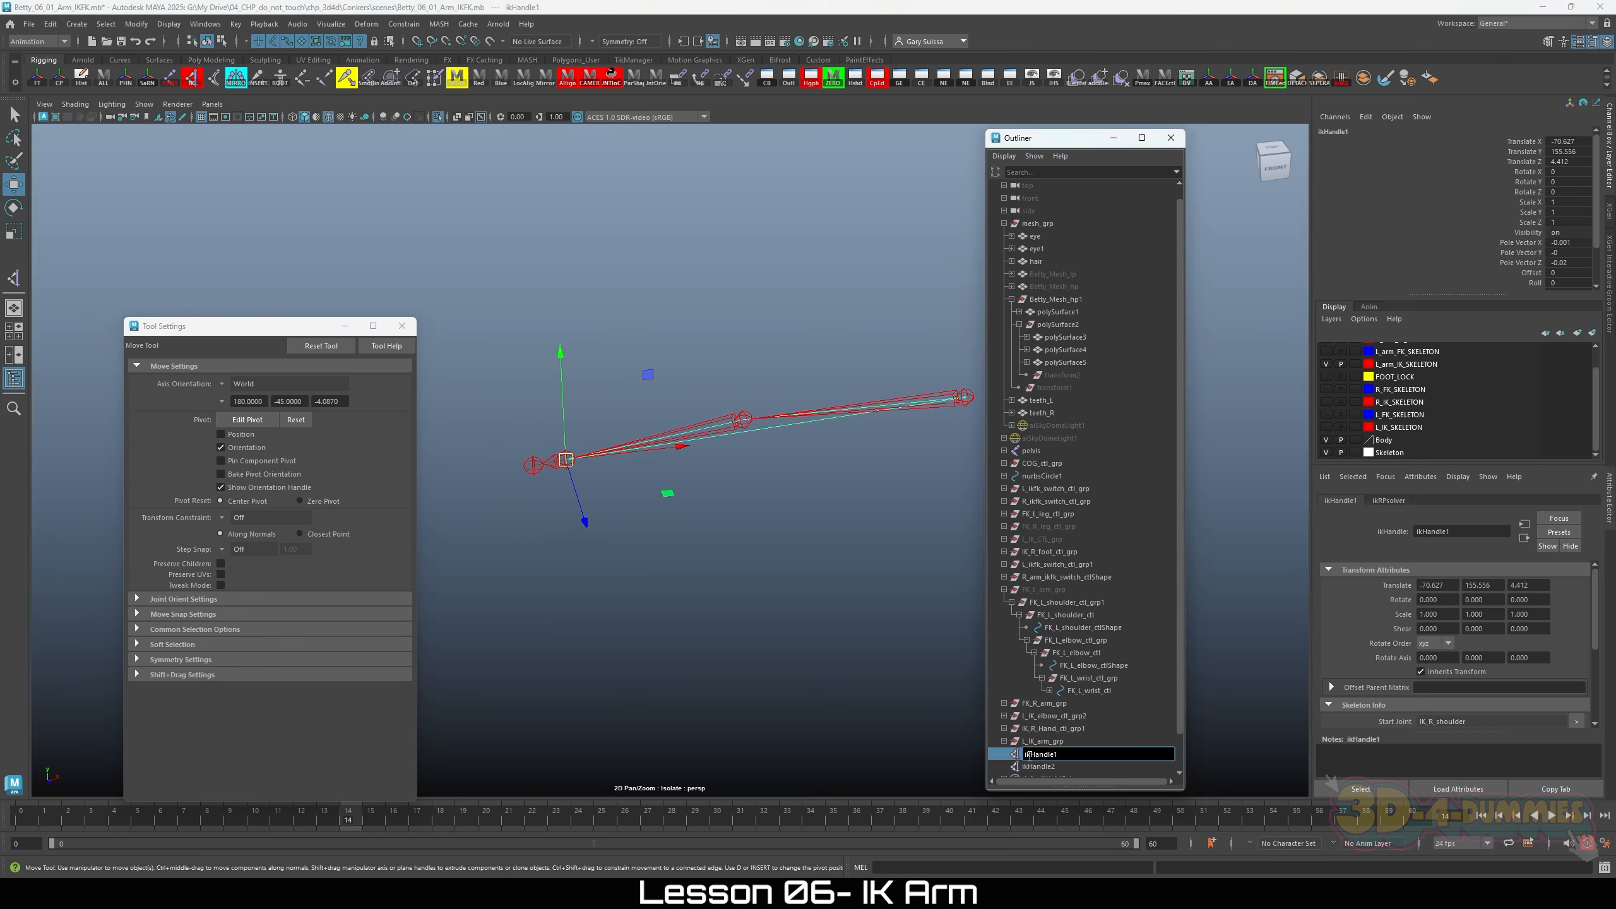
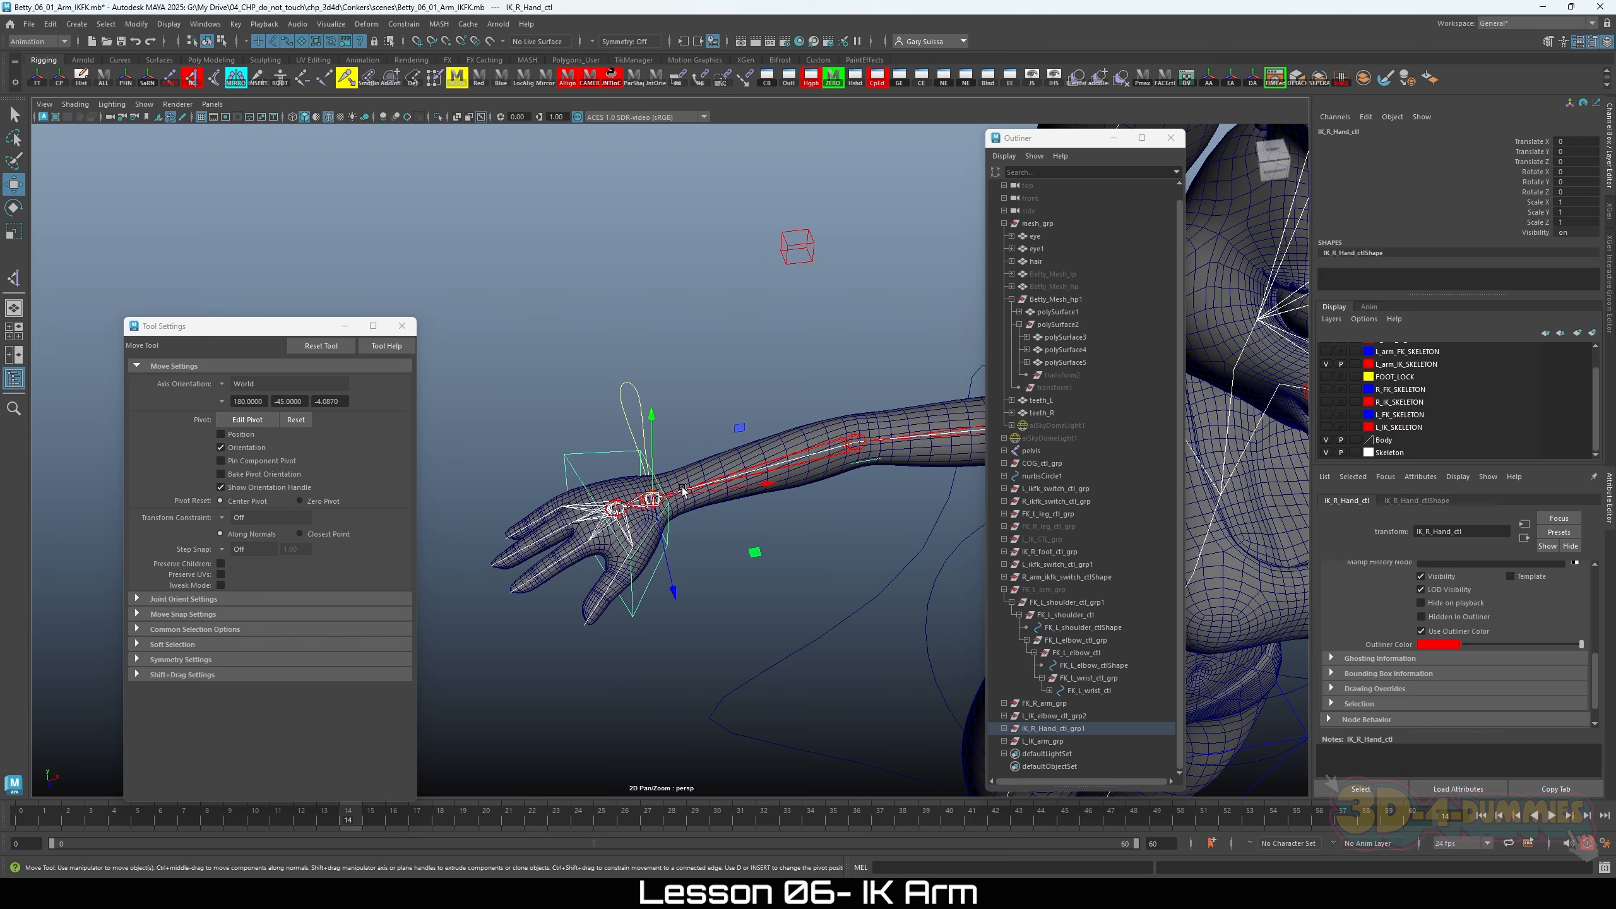
Step: Test the right arm's IK by moving IK_R_Hand_ctl along X toward the body, and undo the move
drag(677, 489, 818, 488)
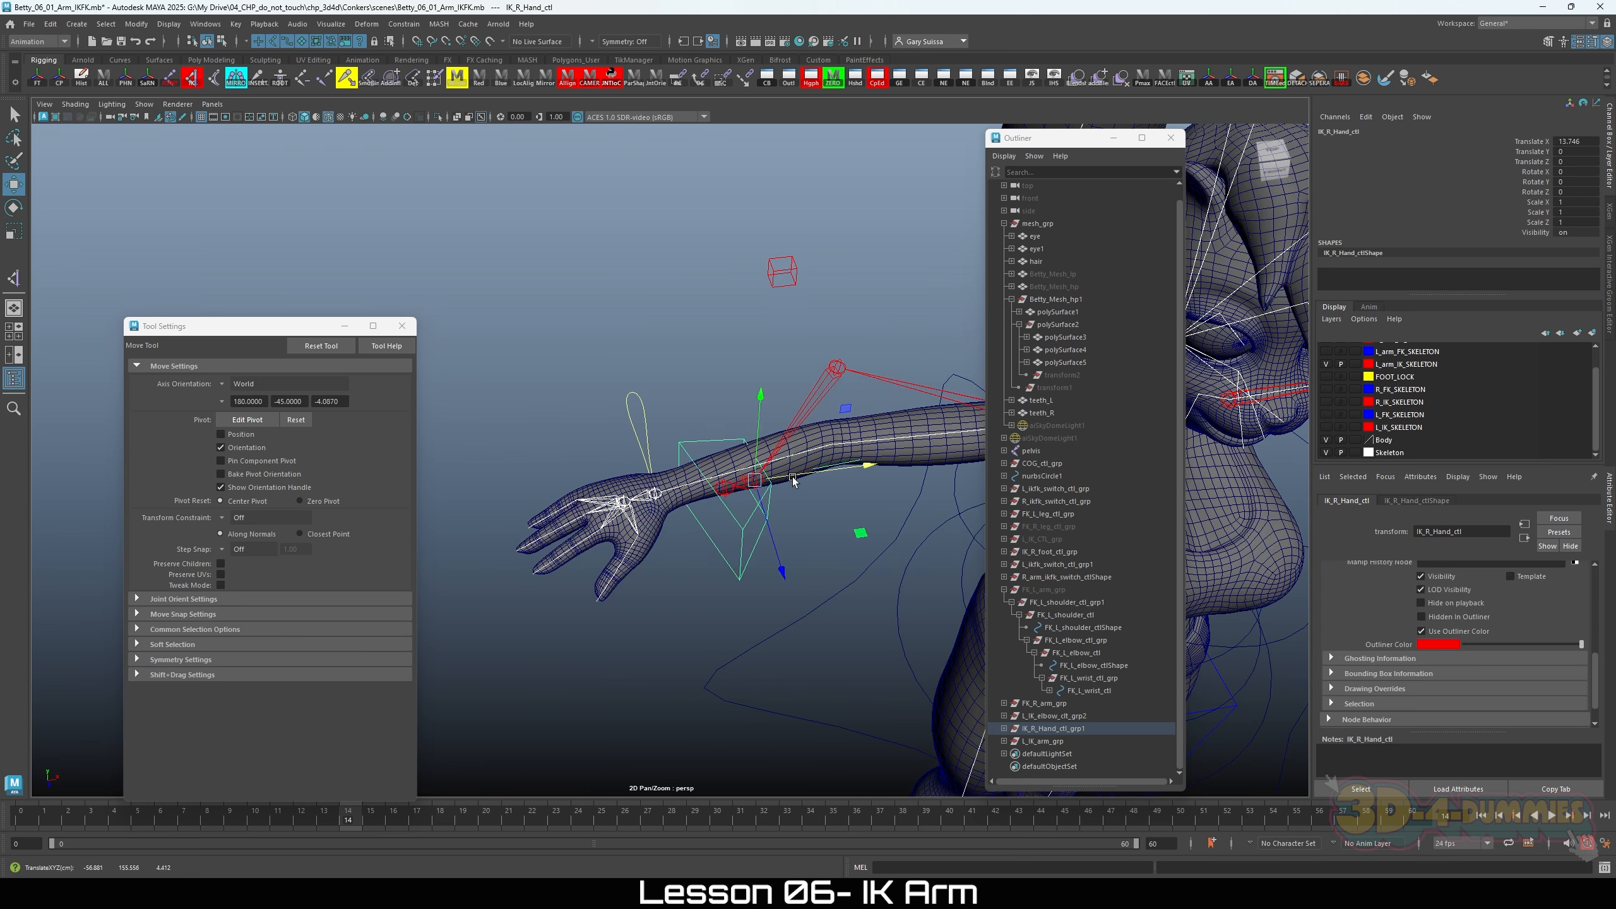
key(ctrl+z)
key(ctrl+z)
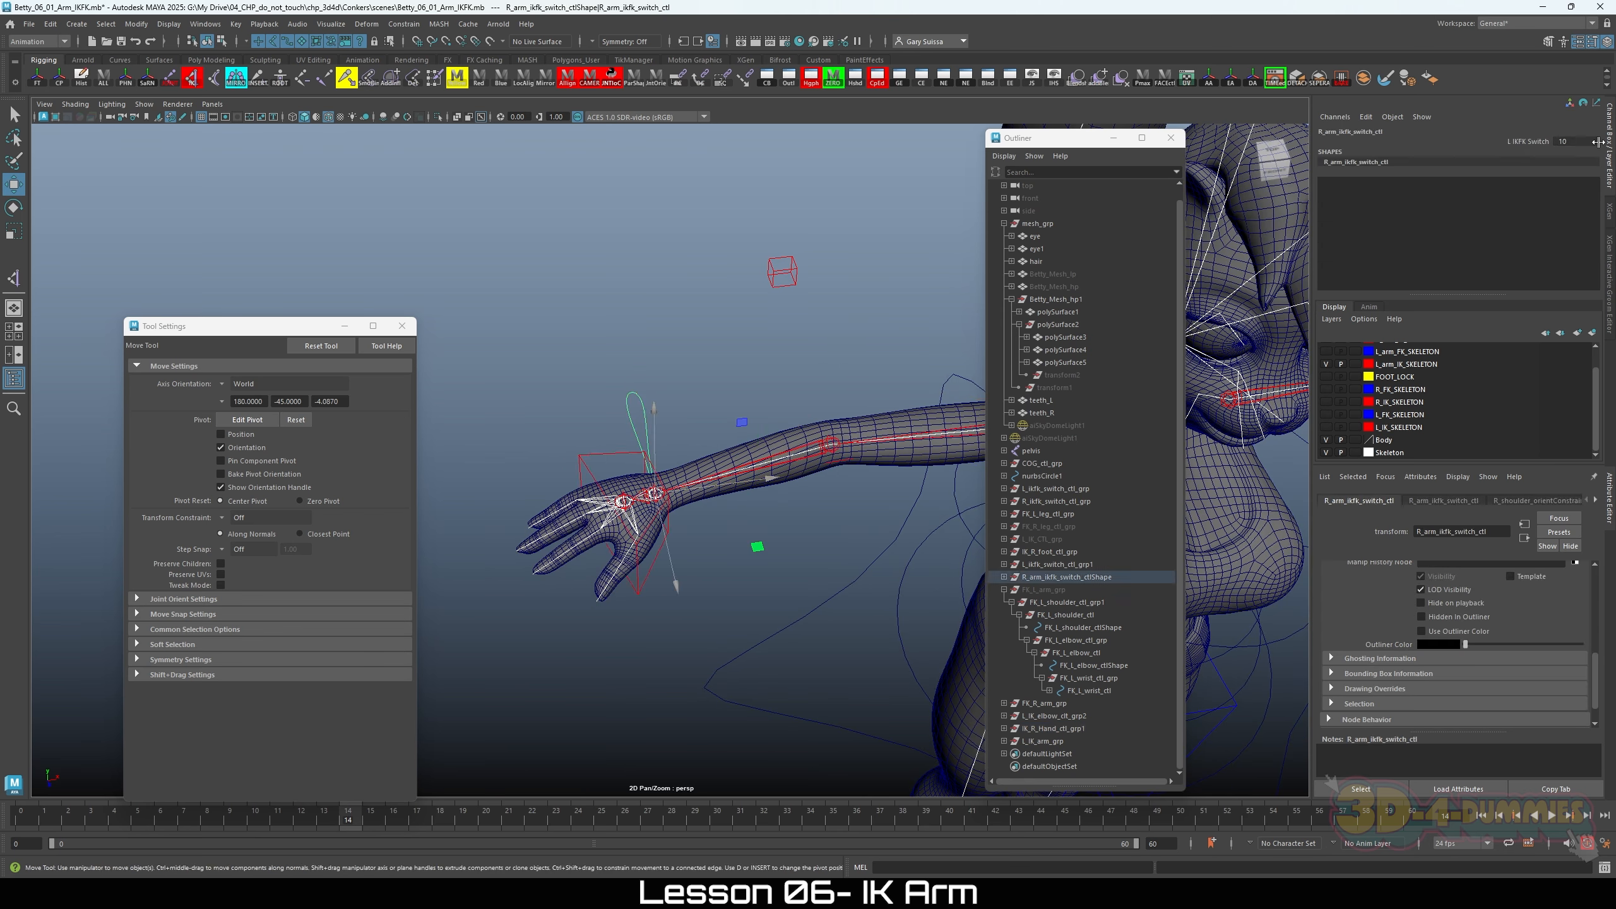
Step: Change the IKFK Switch value on the right arm's switch control, test moving IK_R_Hand_ctl along X, and undo the move
drag(1585, 142, 1554, 141)
click(586, 464)
drag(679, 488, 815, 482)
key(ctrl+z)
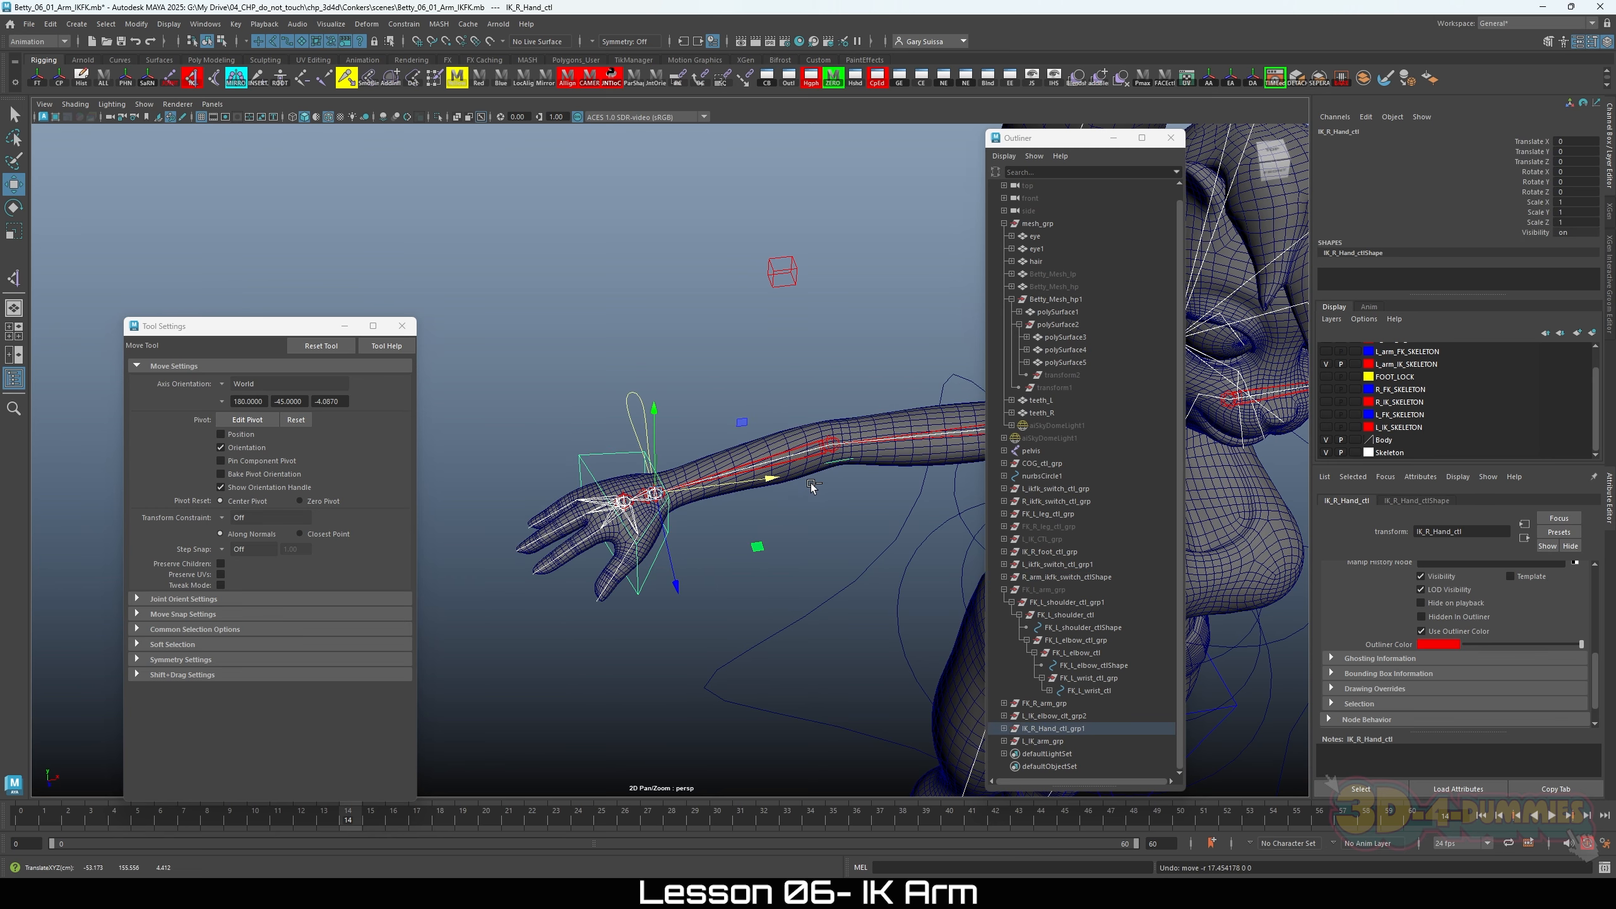
Step: Identify the right elbow control's group and expand IK_R_Hand_ctl_grp1 in the Outliner
alt+drag(539, 656, 750, 540)
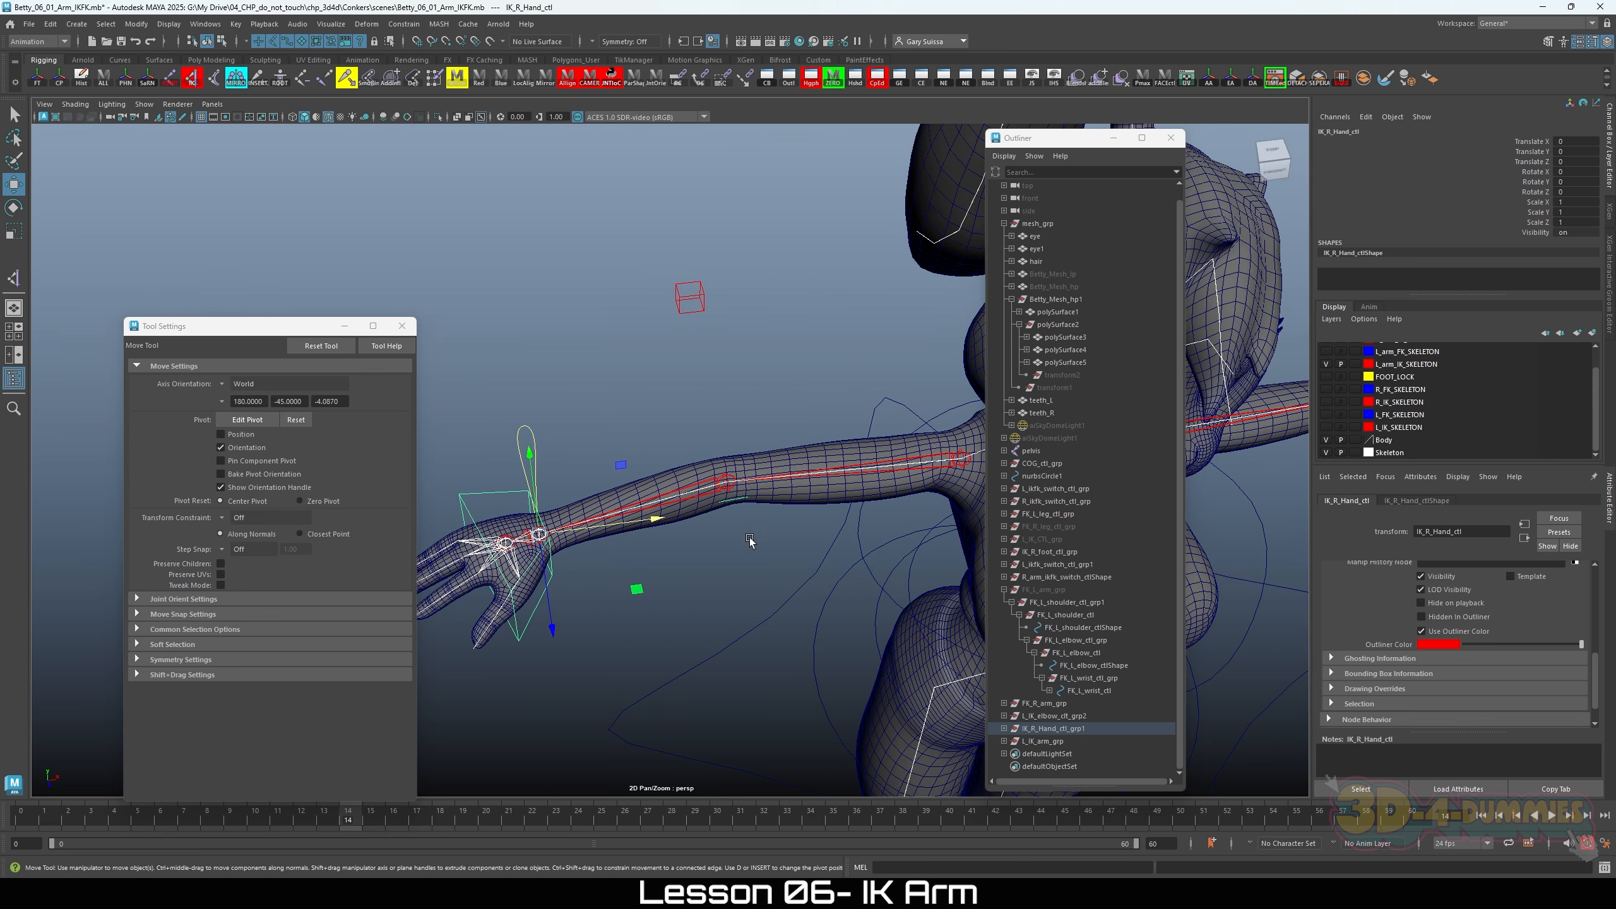
click(671, 311)
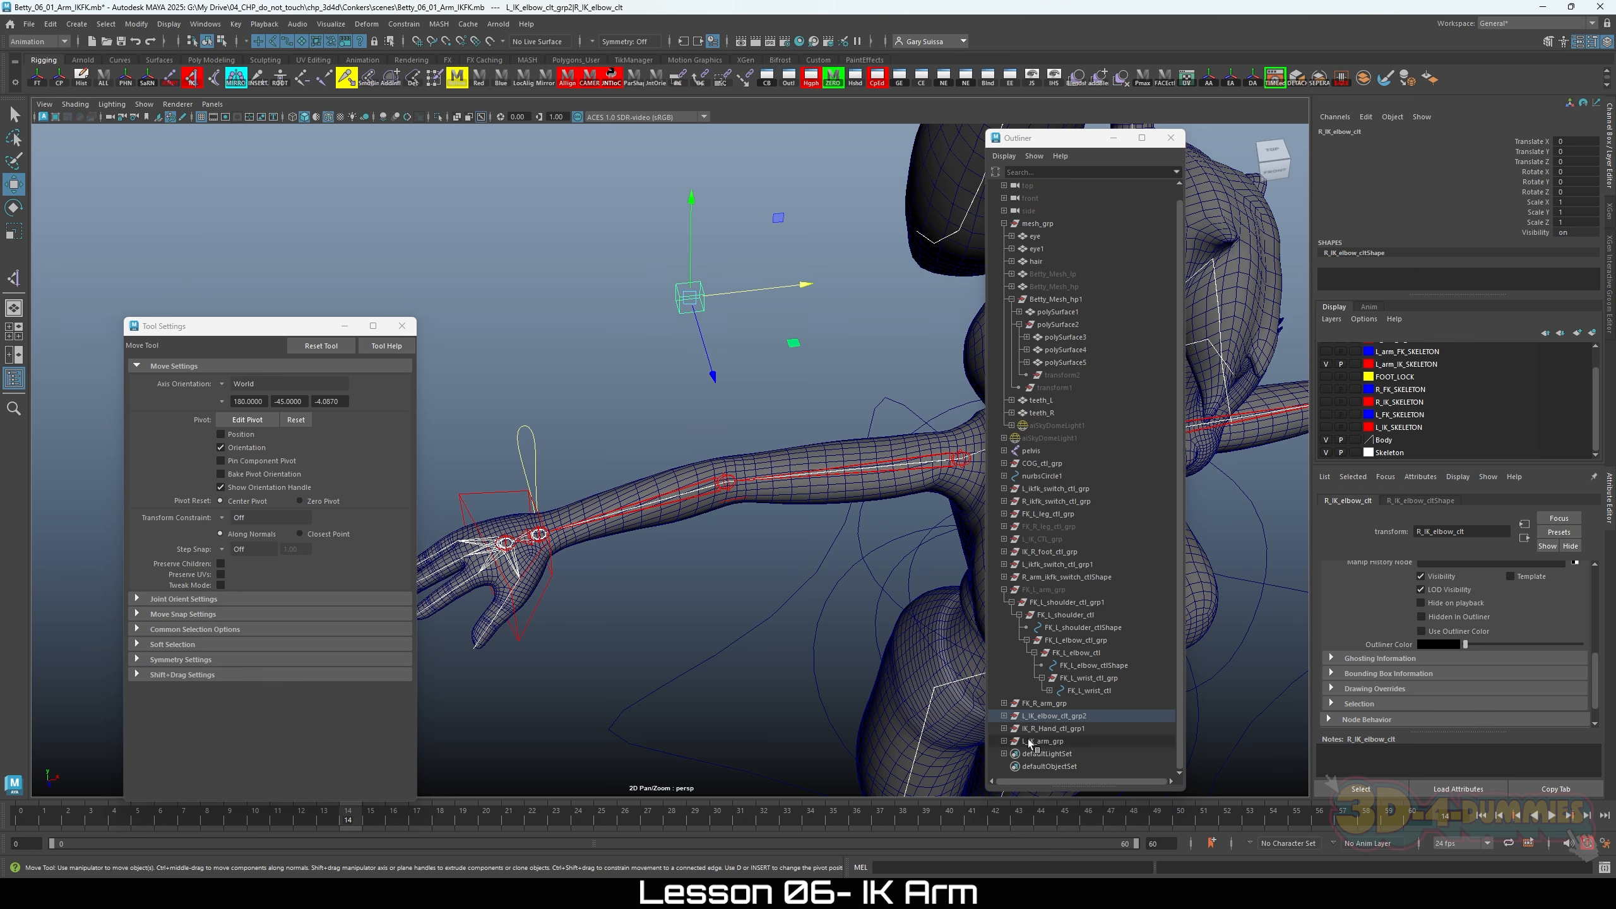
click(1044, 729)
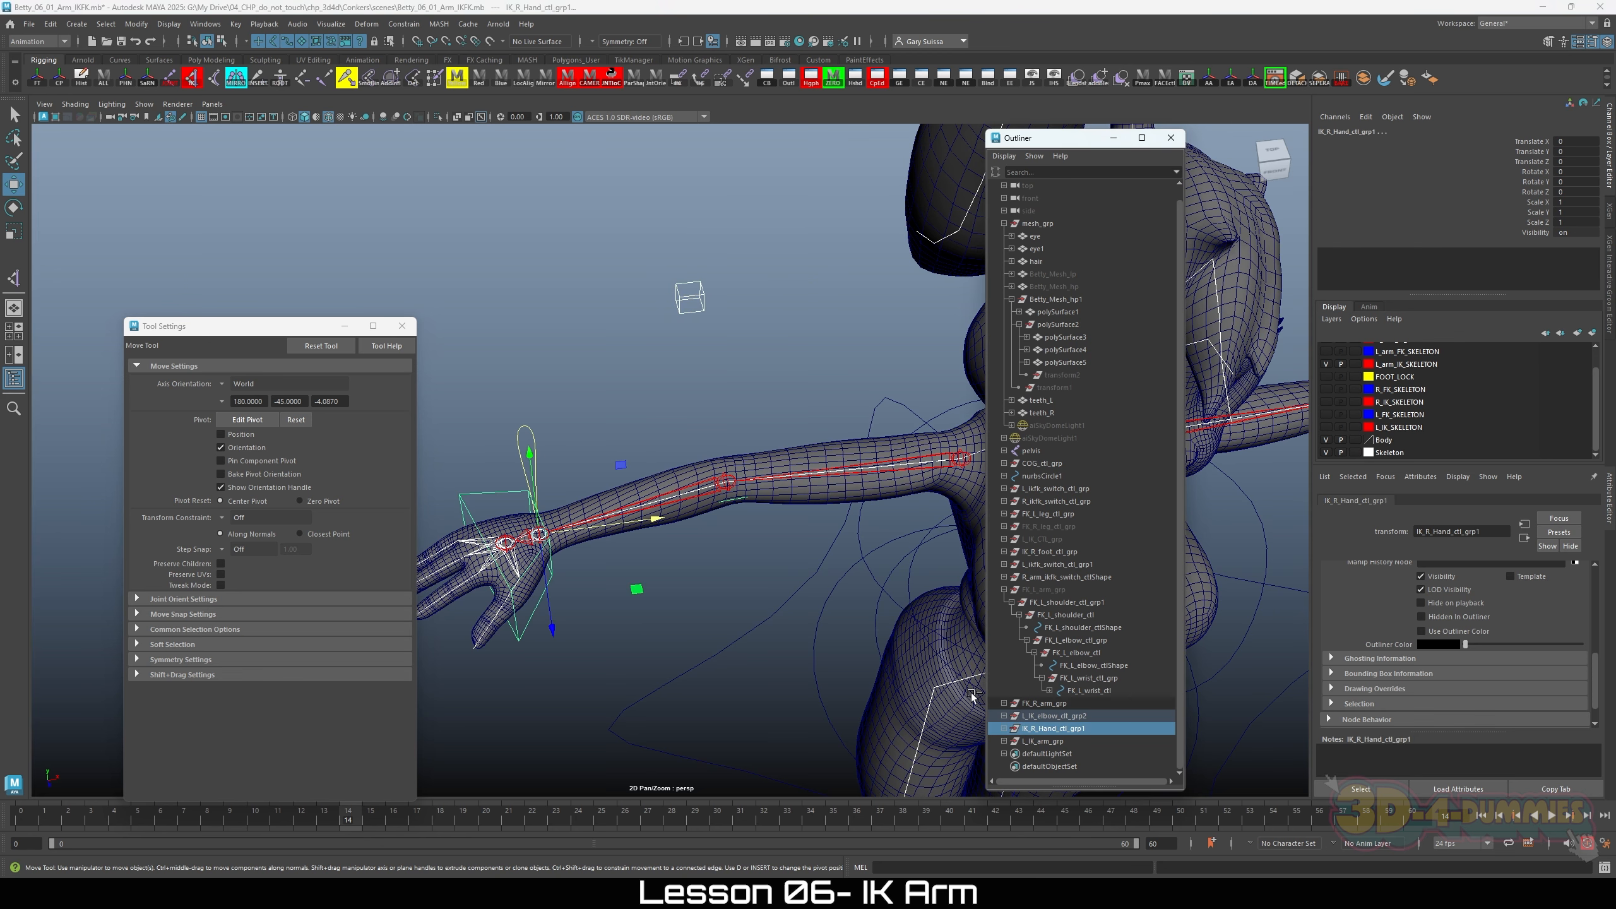
click(1004, 729)
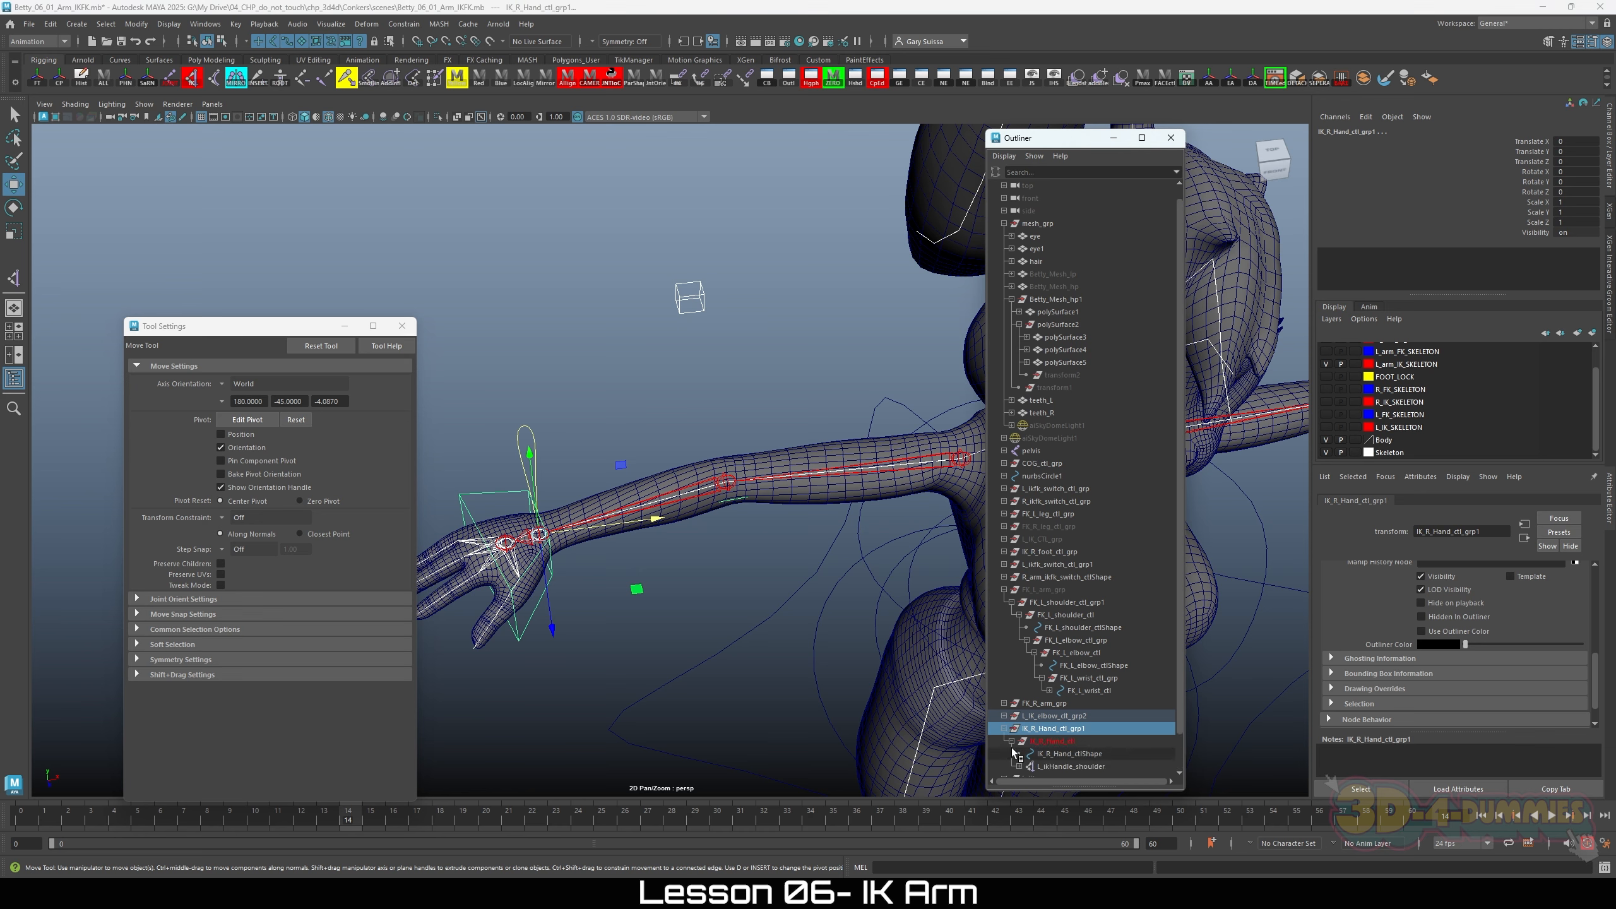
click(730, 379)
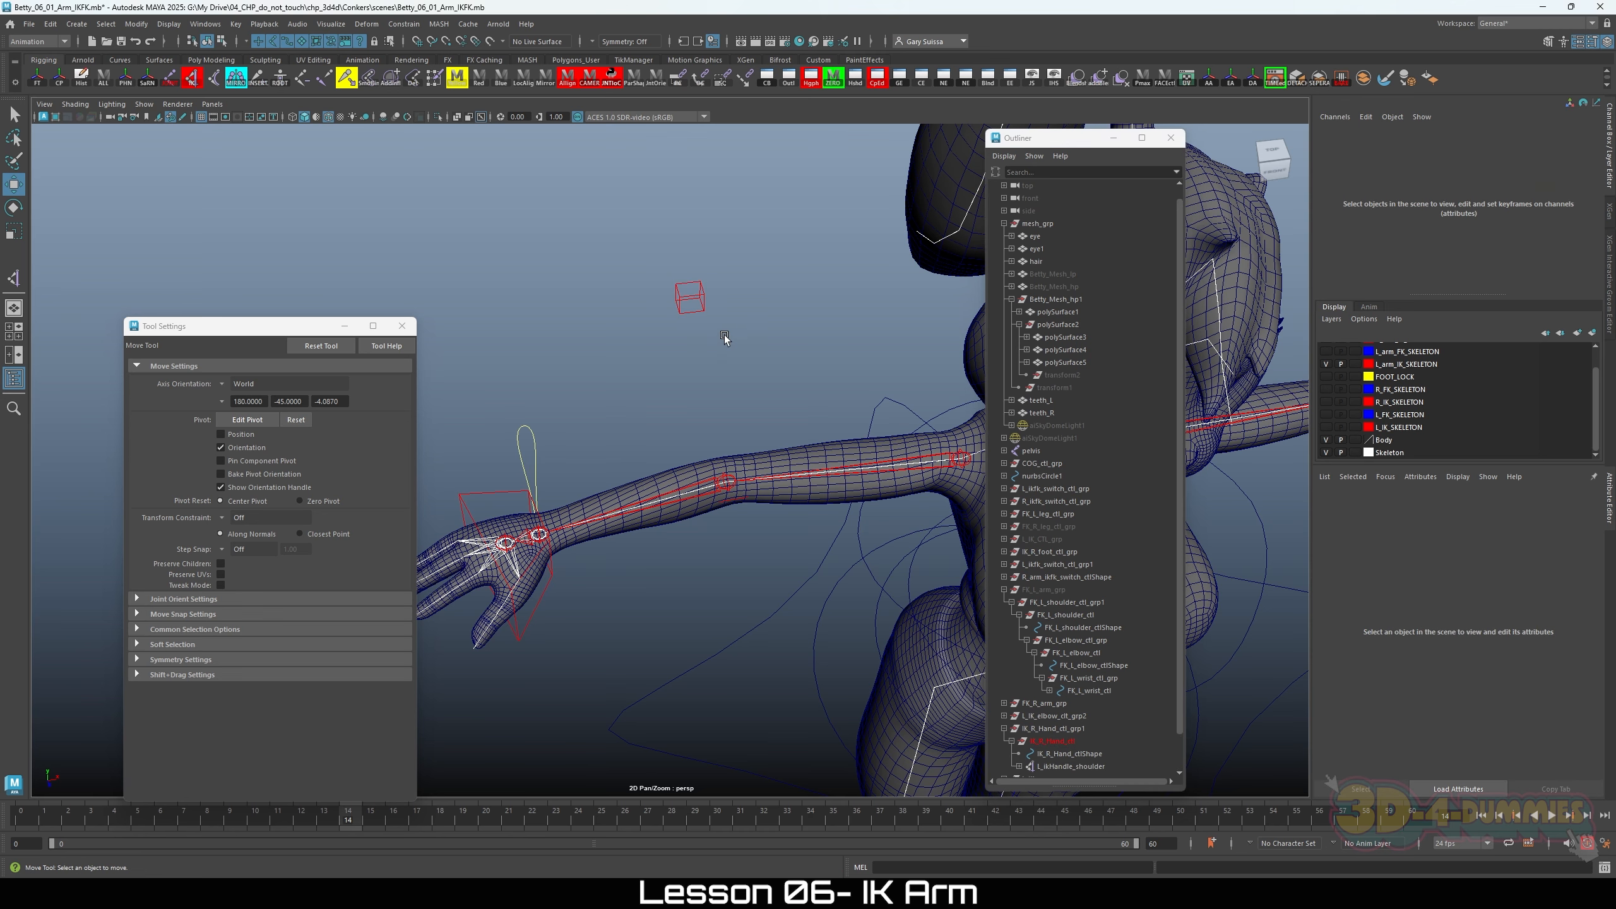
Step: Parent-constrain IK_R_Hand_ctl to the right elbow control's group, L_IK_elbow_clt_grp2
click(1048, 715)
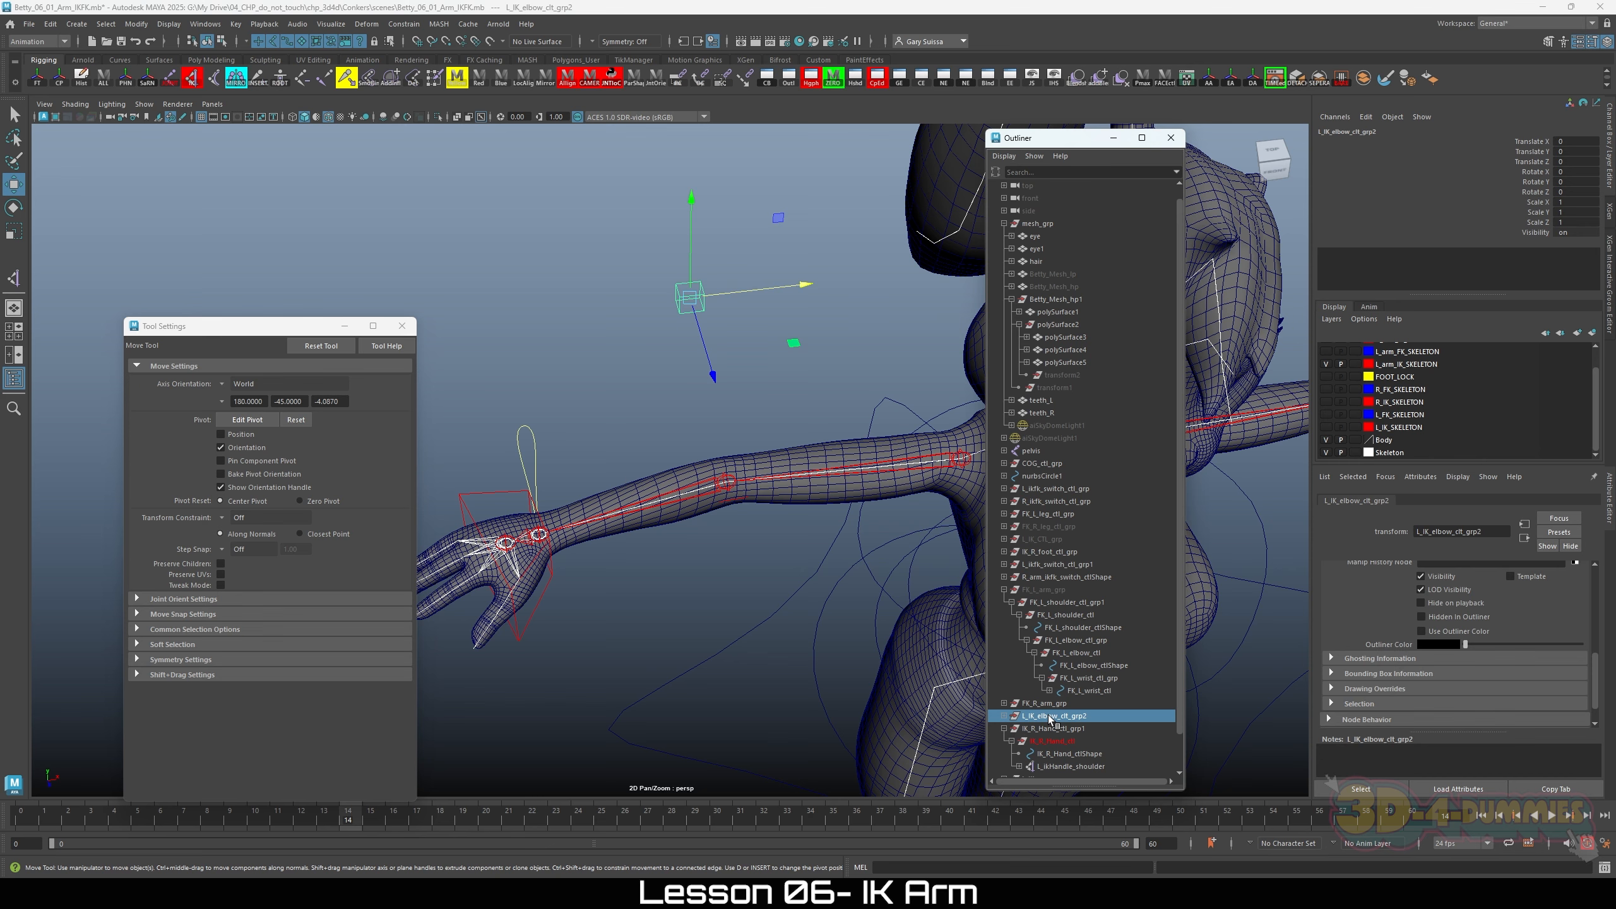
shift+click(497, 512)
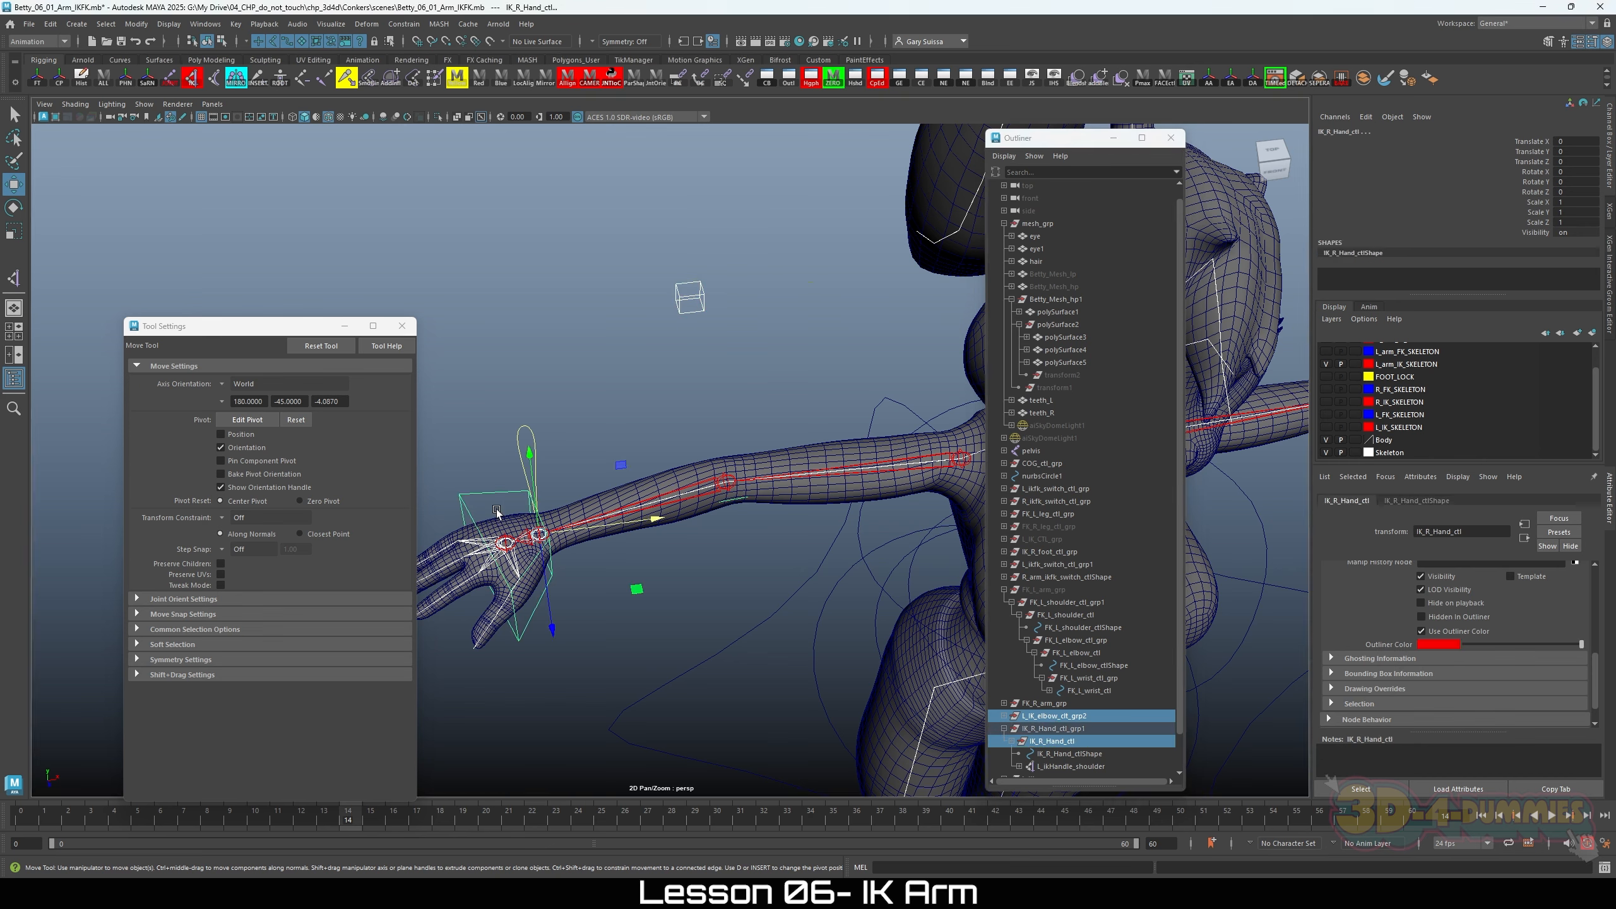
click(403, 24)
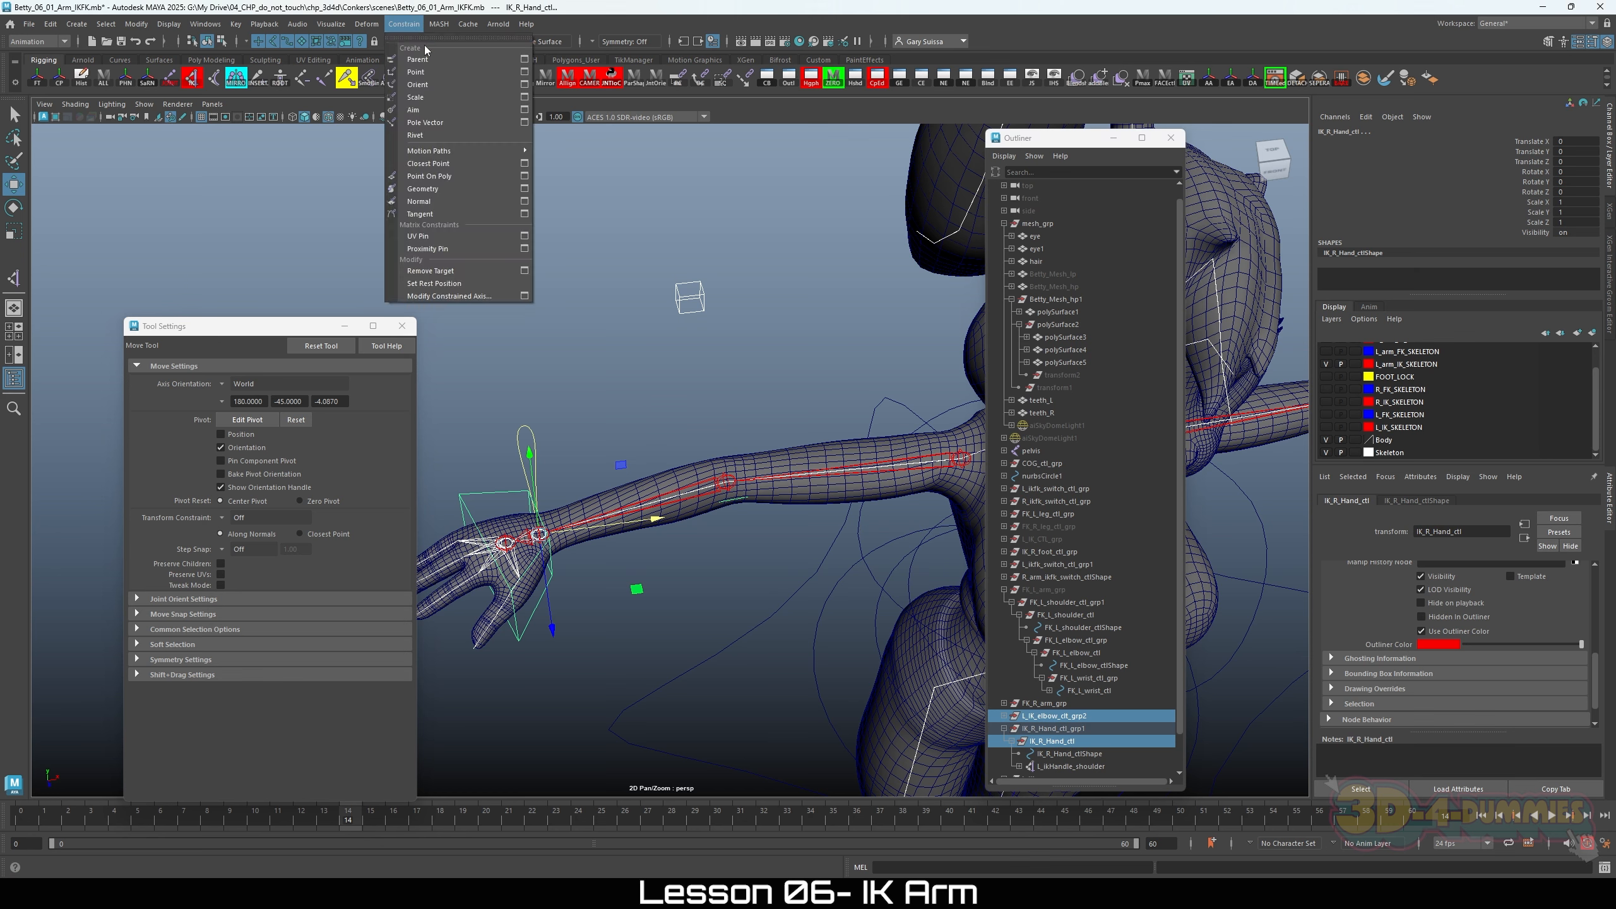
click(430, 57)
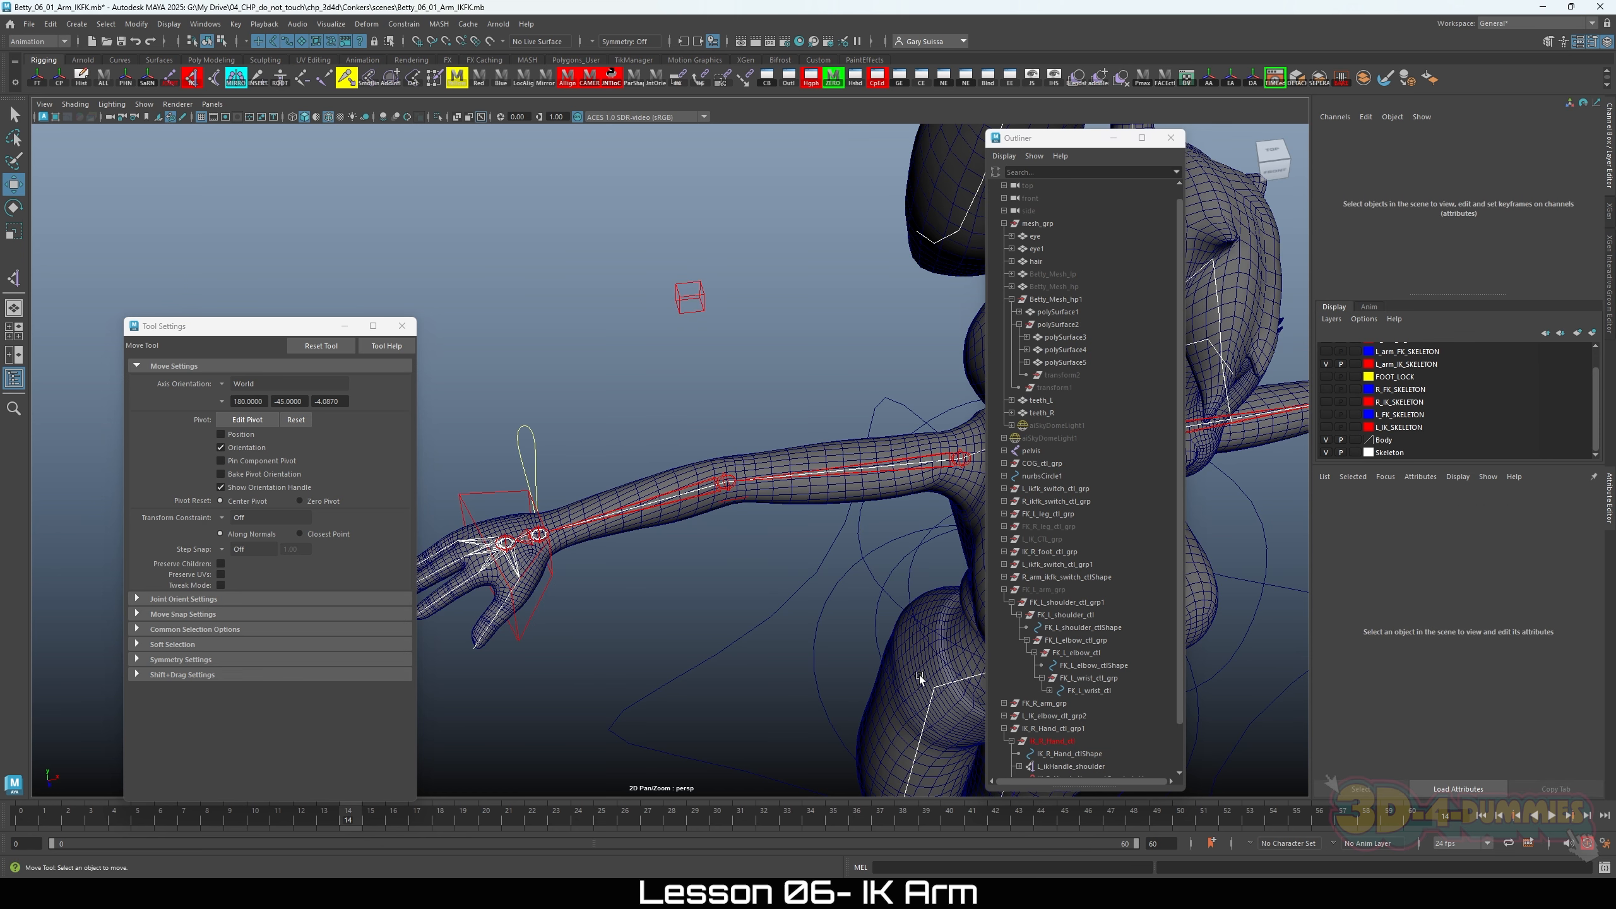
scroll(1069, 704, down, 2)
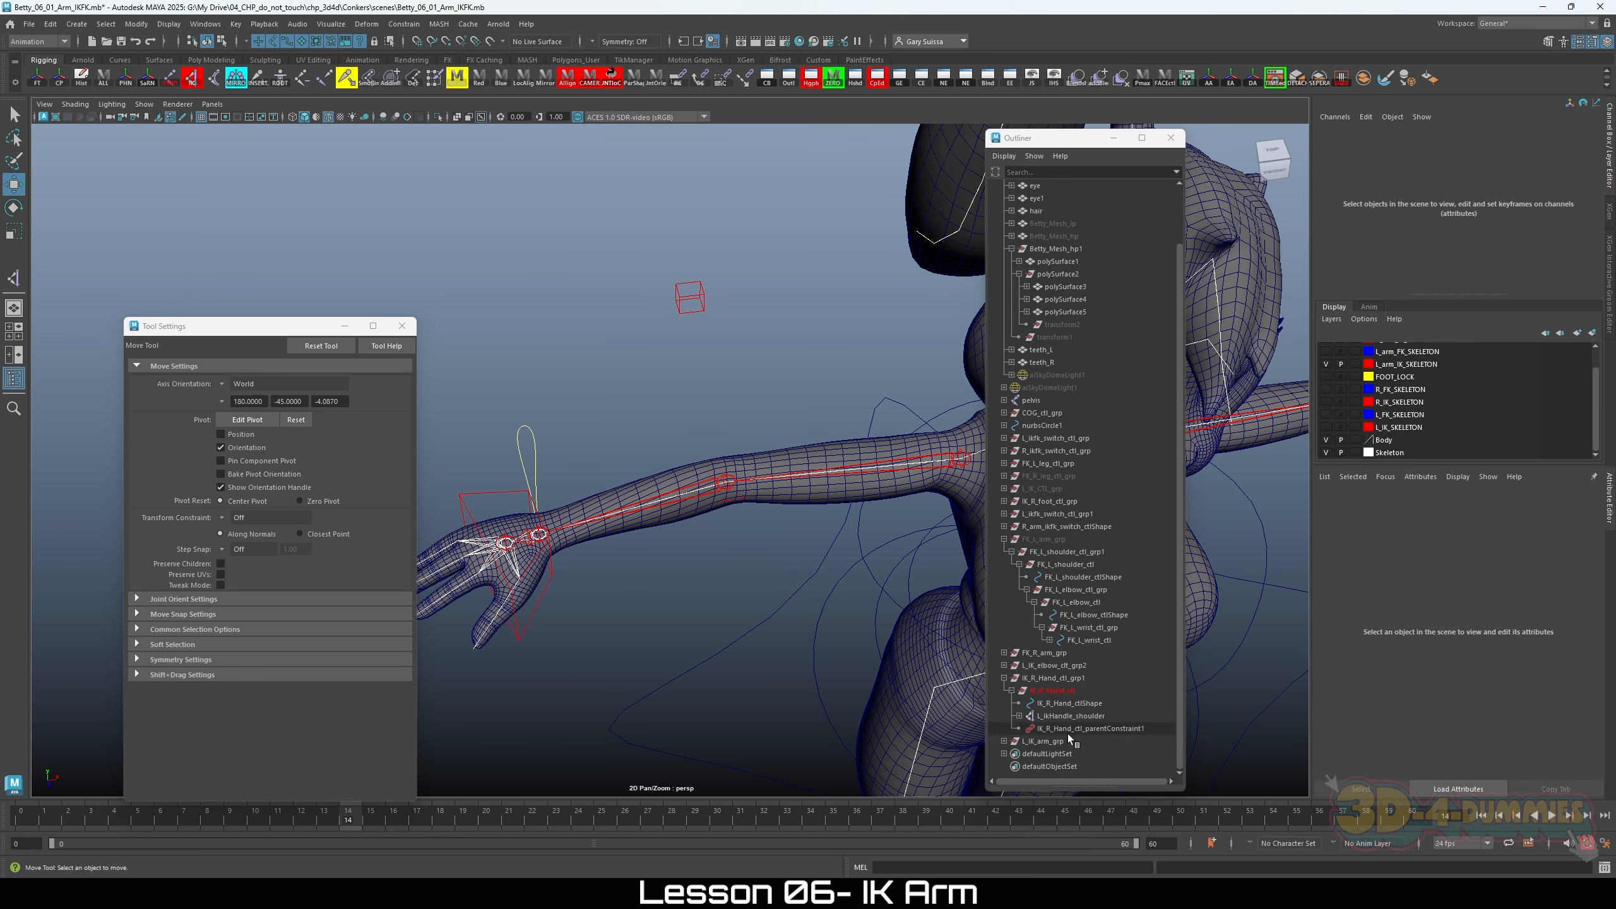
Step: Open Set Driven Key with IK_R_Hand_ctl_parentConstraint1 as the driven object and move its window clear of the arm
click(1068, 731)
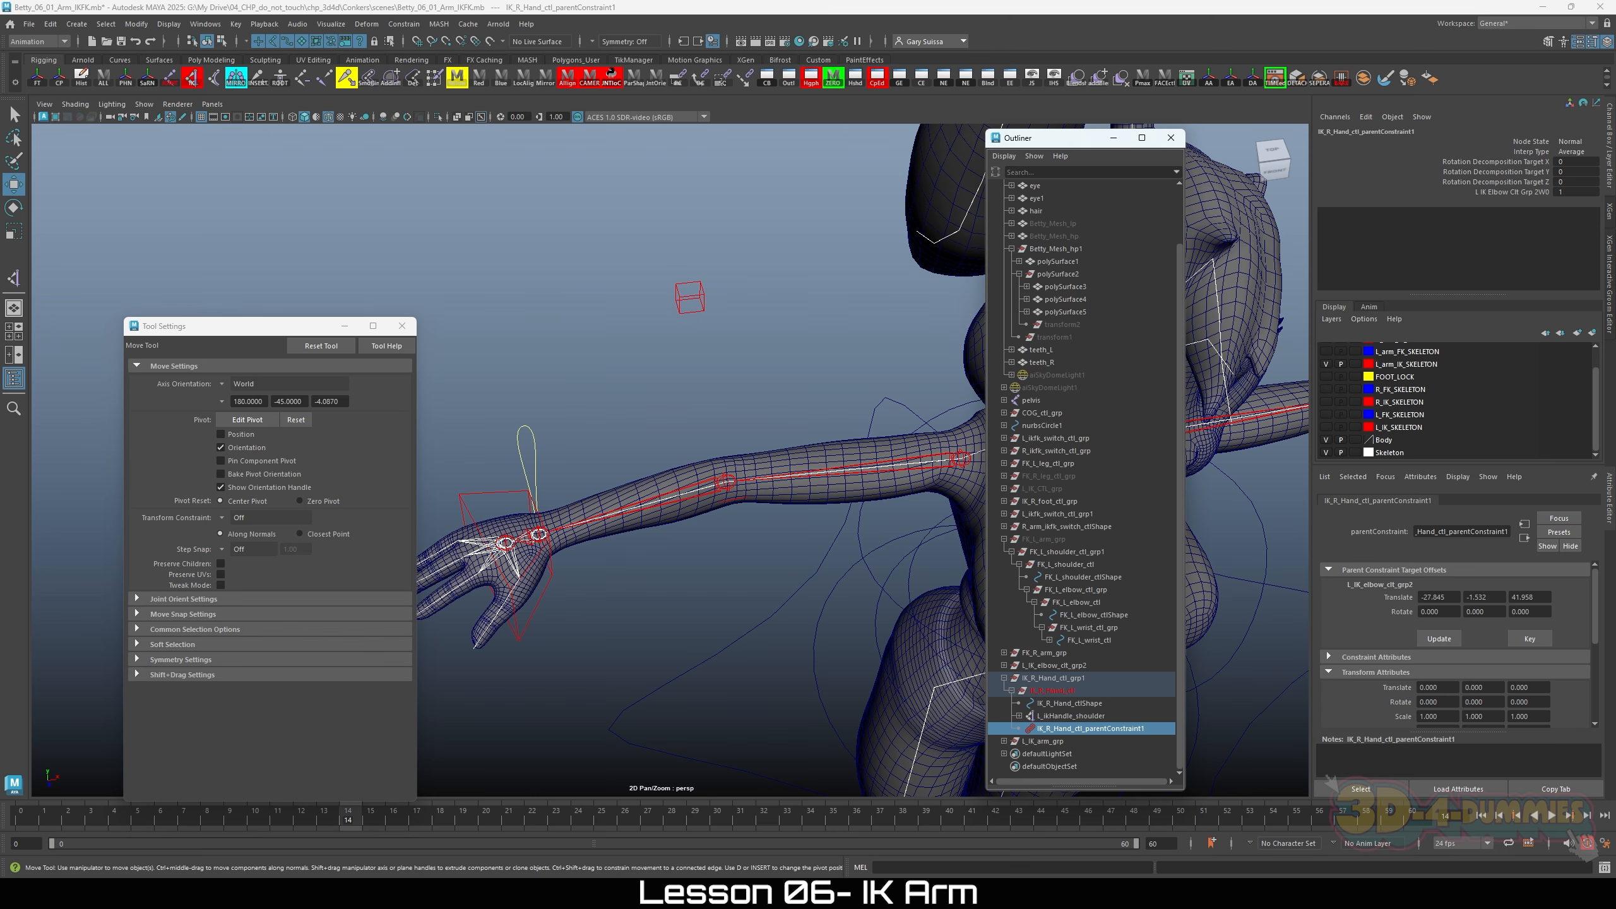
click(1495, 893)
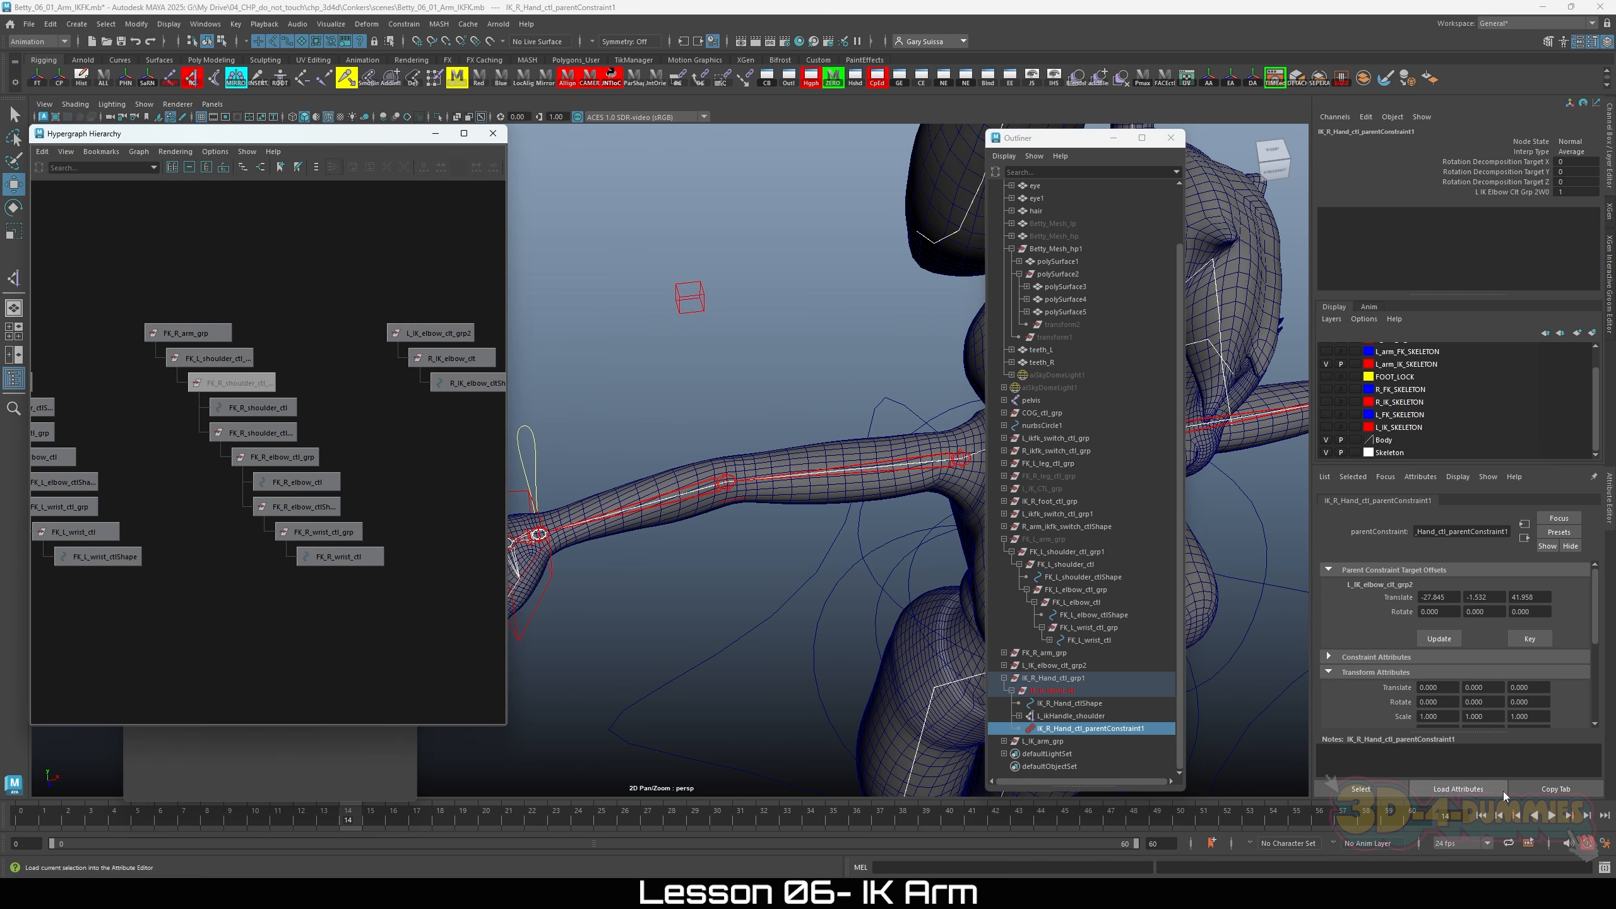
click(493, 134)
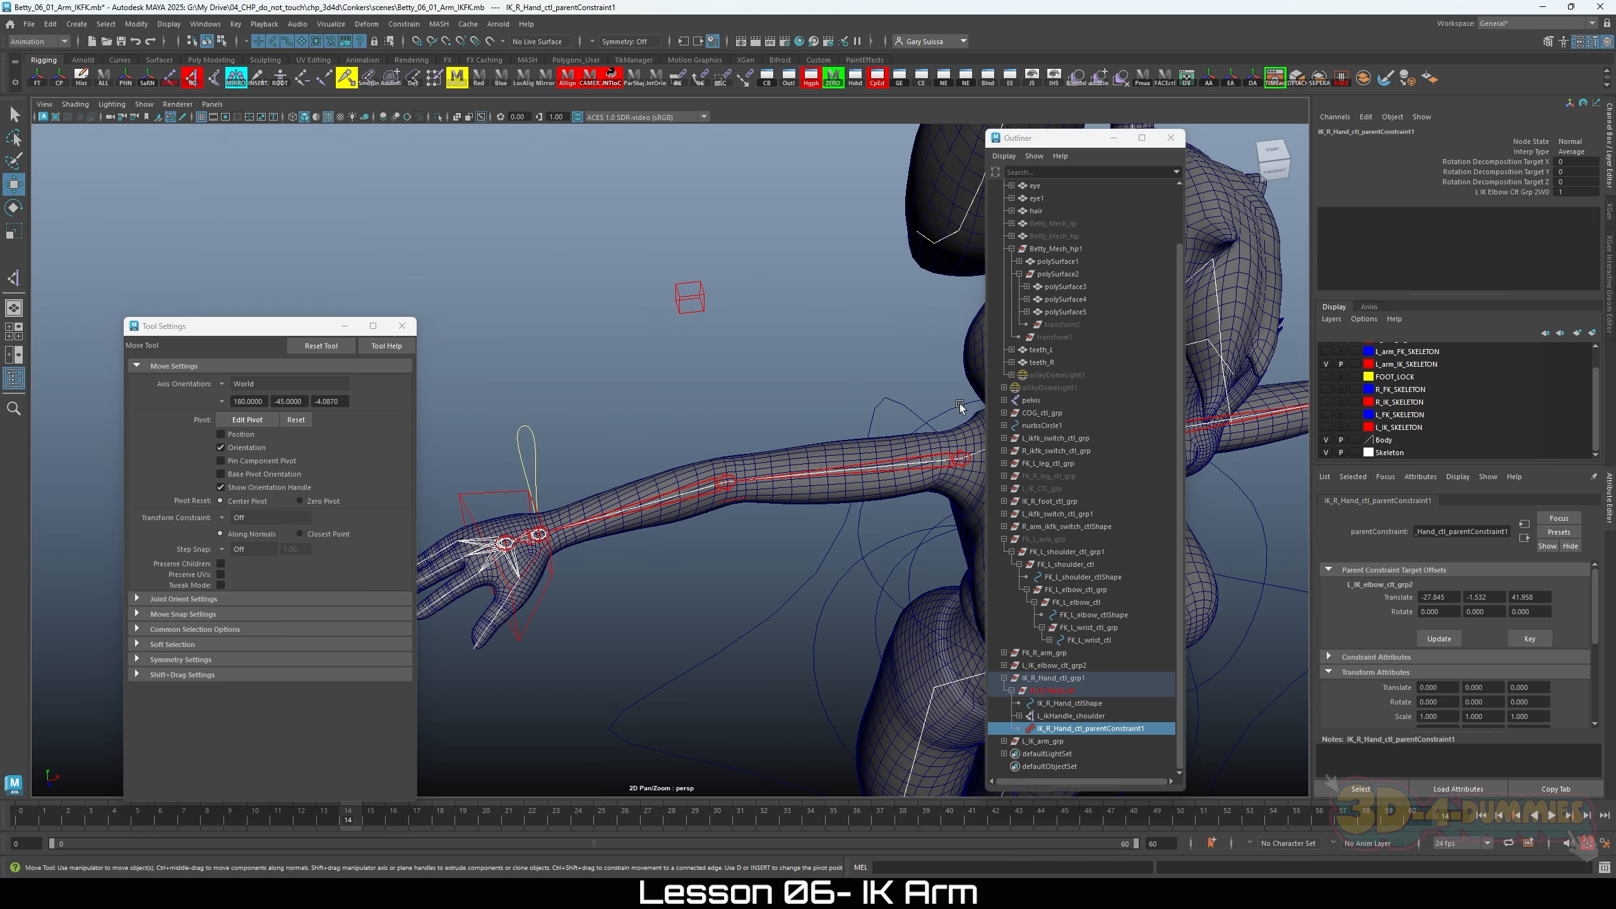
click(235, 24)
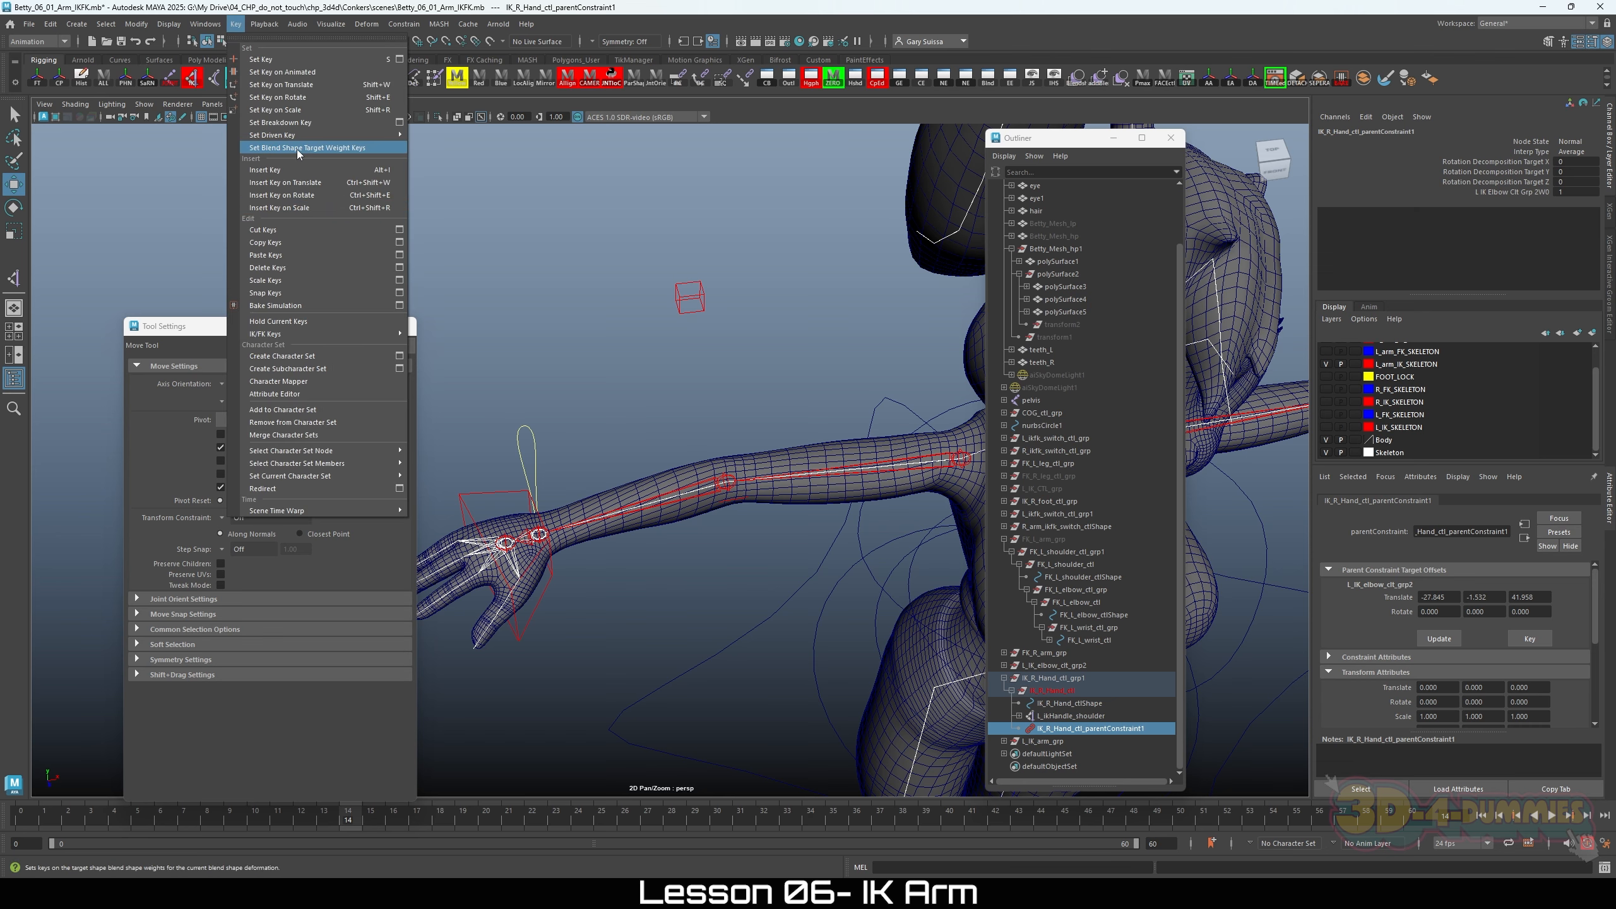
mouse_move(305, 136)
click(447, 133)
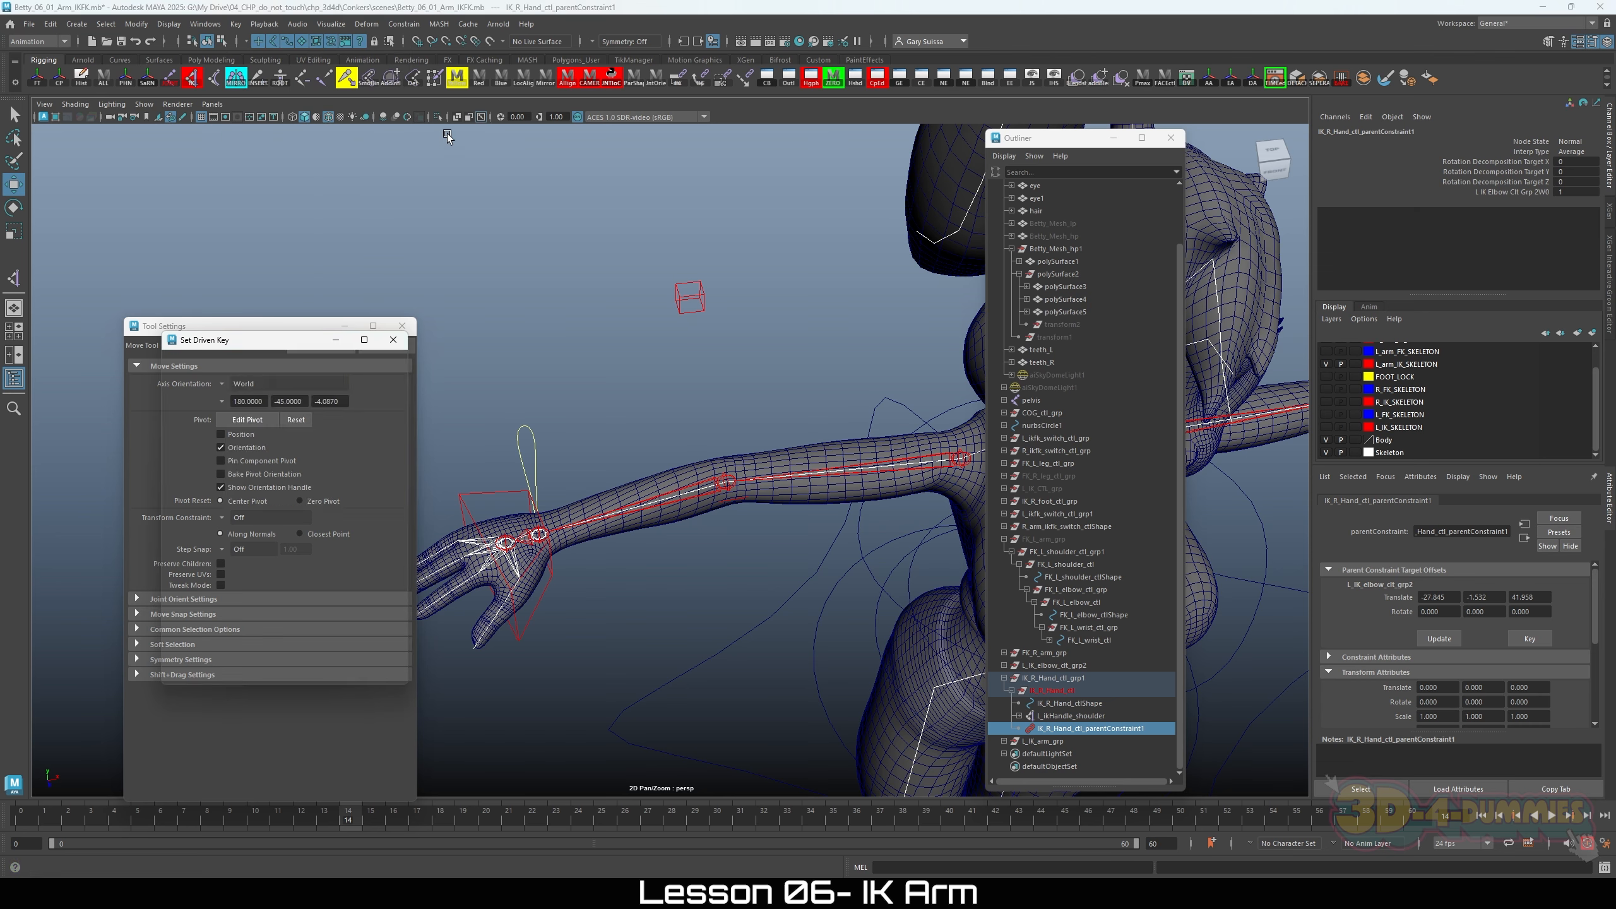
drag(306, 339, 664, 162)
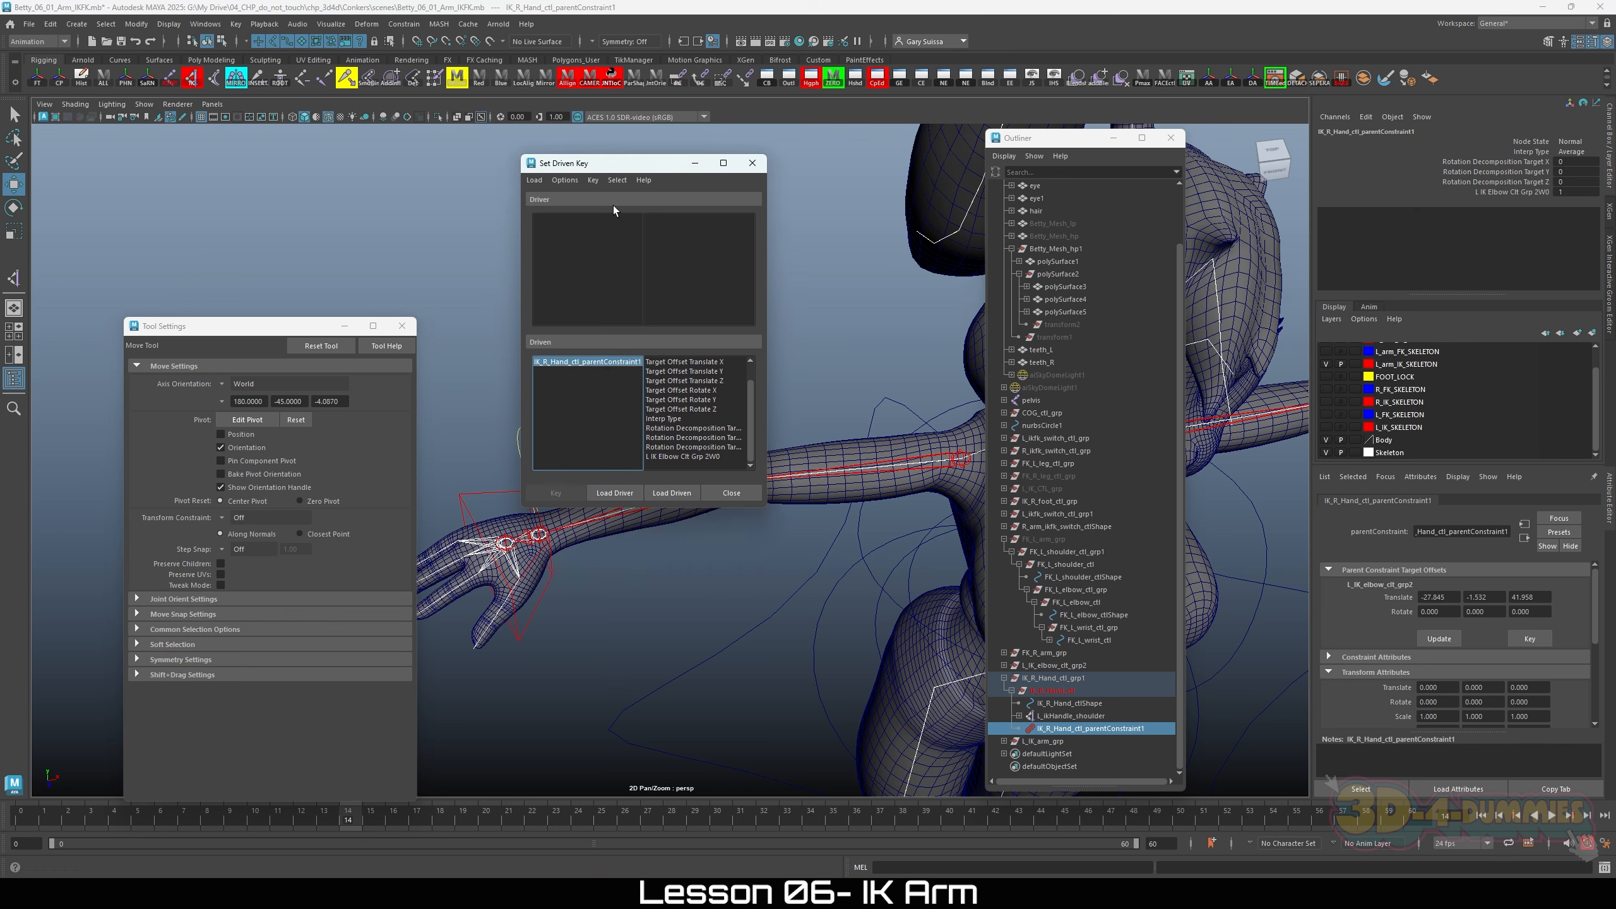
drag(636, 165, 329, 156)
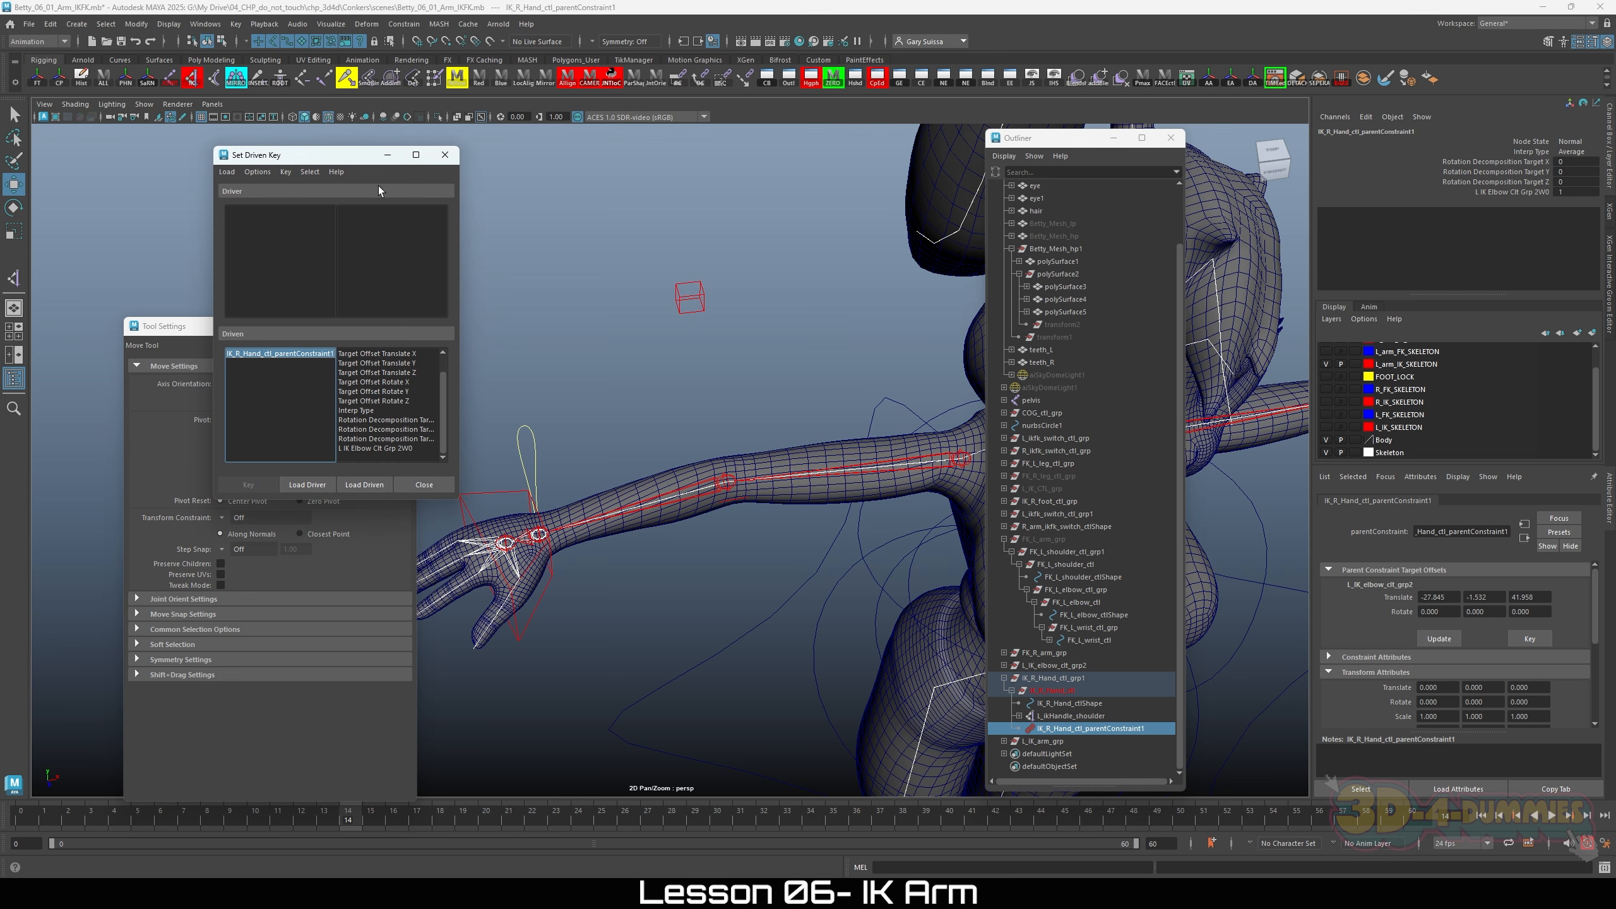
drag(344, 167, 307, 165)
Step: Start adding an attribute to IK_R_Hand_ctl, check the left hand control's matching attribute, and set the long name to Elbow_Follow
click(495, 489)
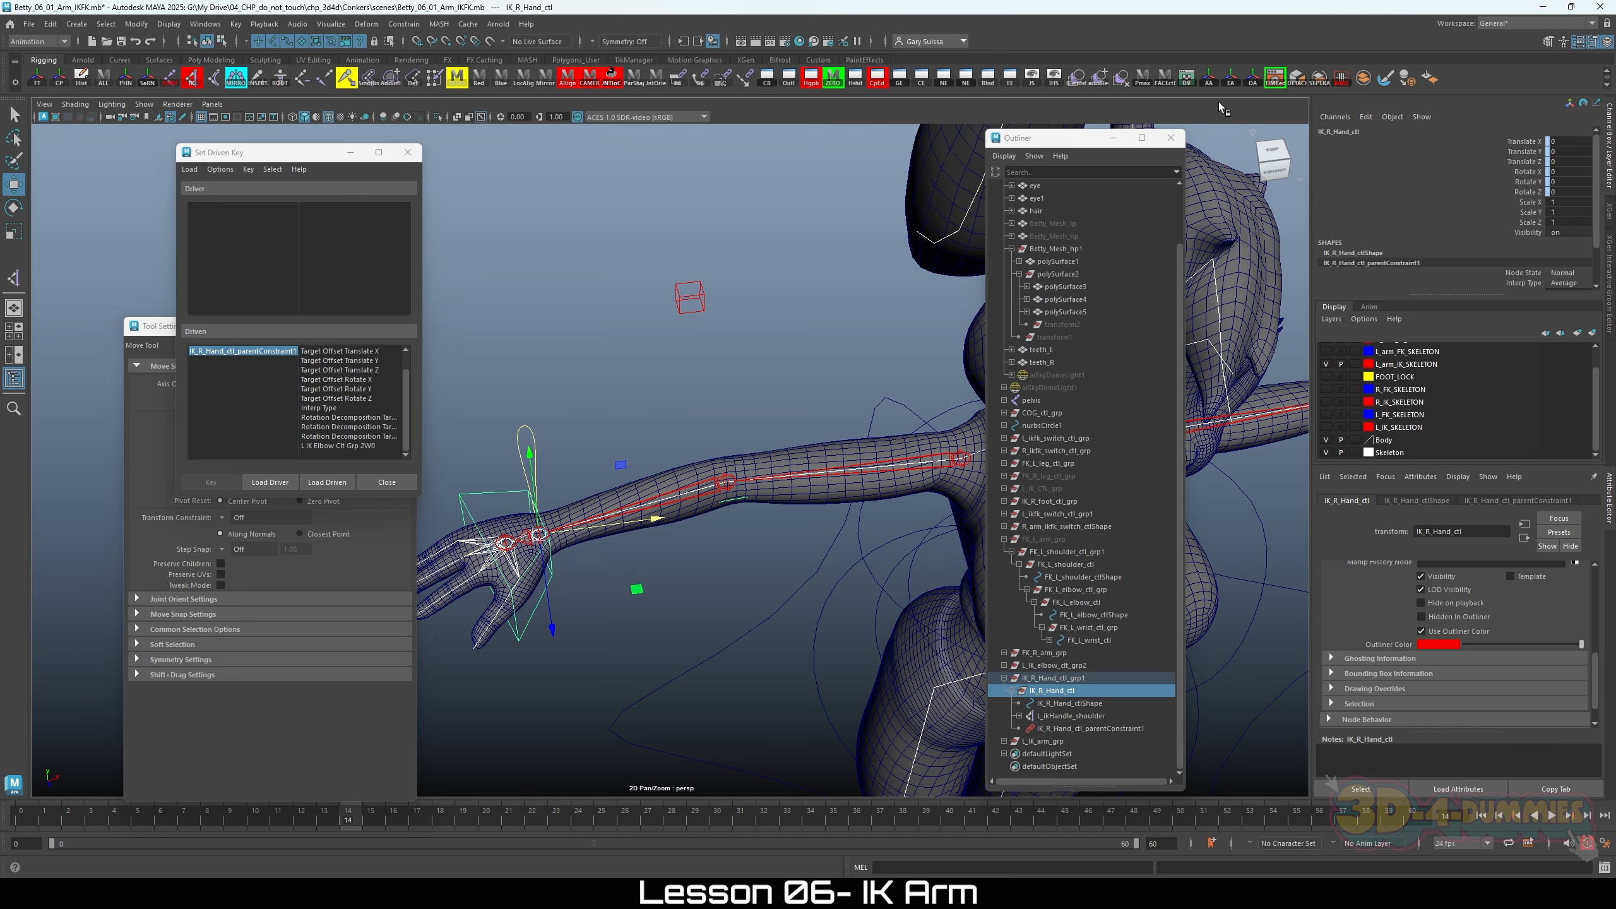
click(1209, 79)
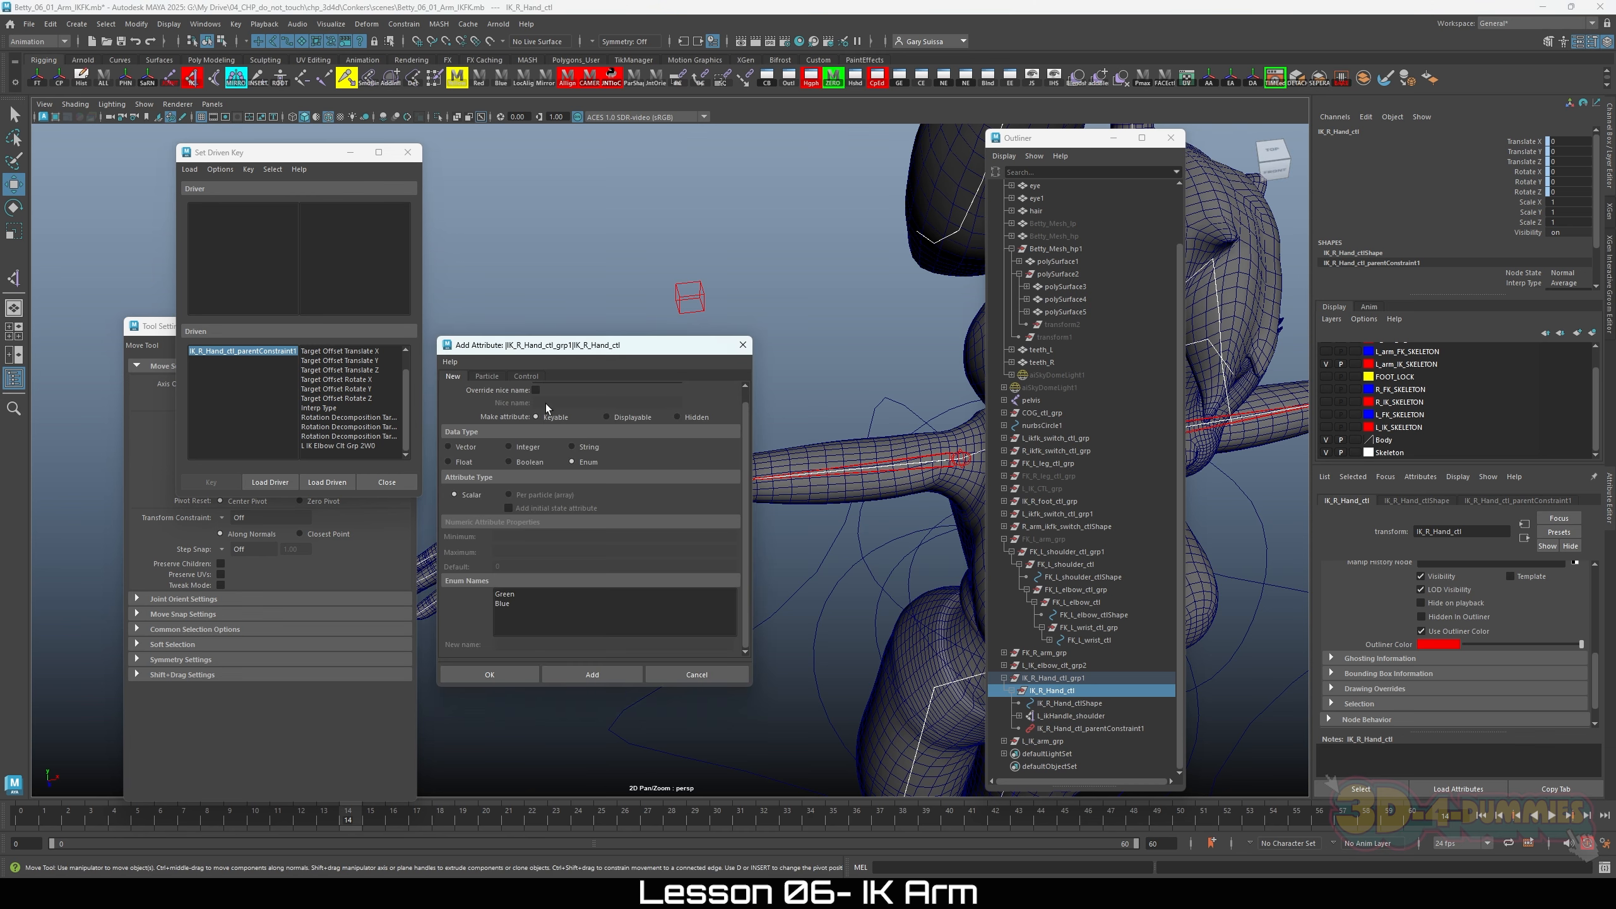
scroll(632, 548, up, 2)
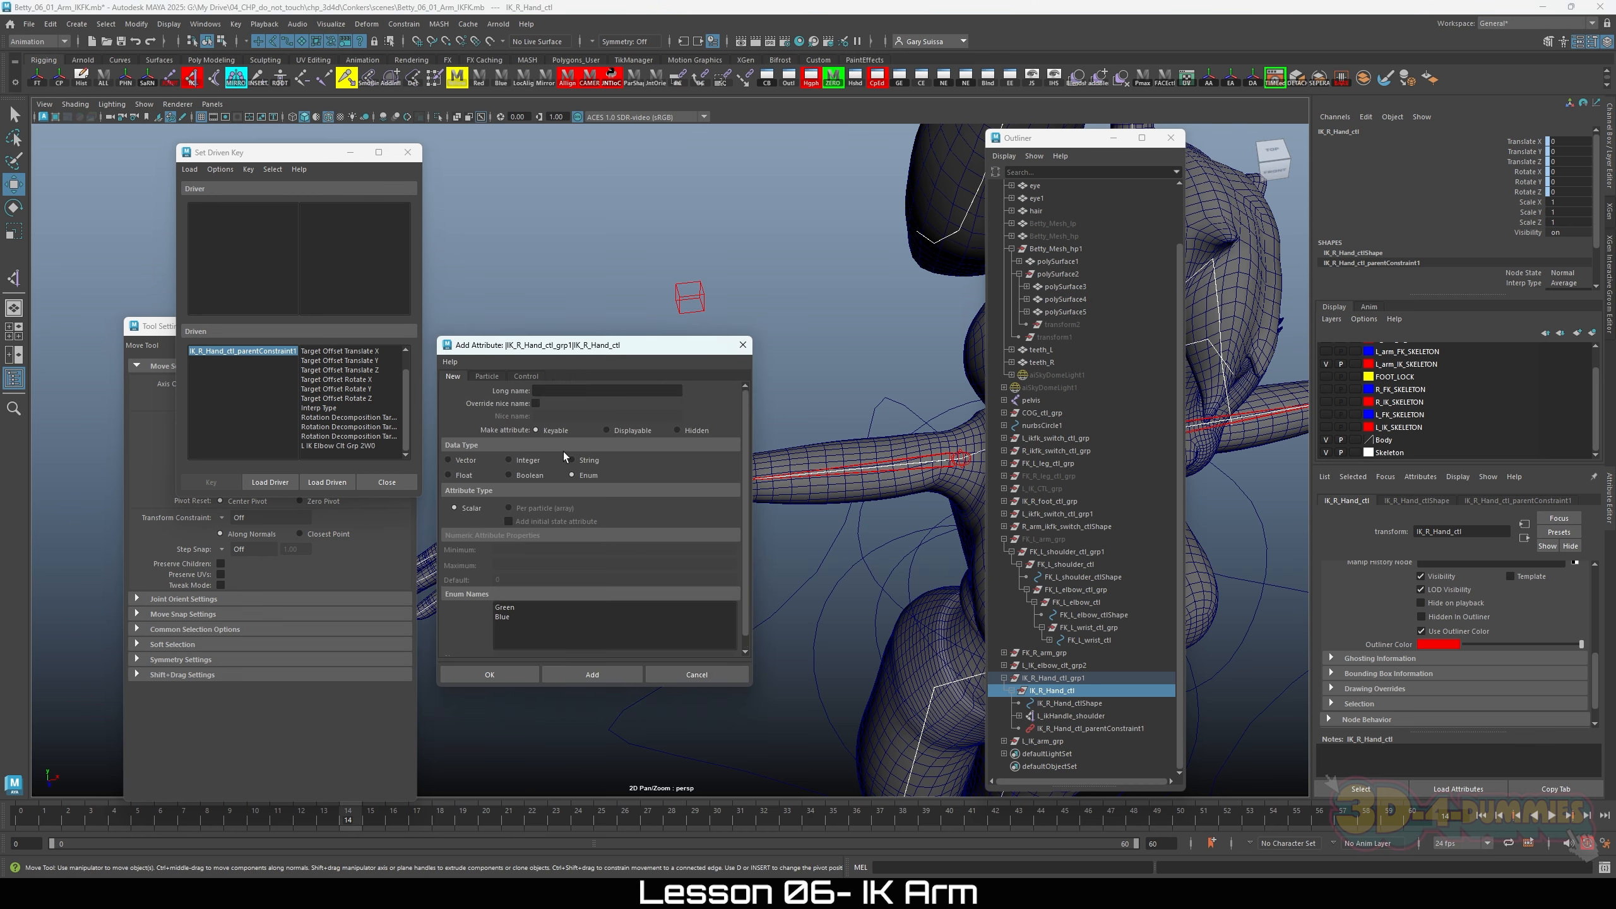
click(550, 393)
alt+middle_drag(825, 297, 245, 212)
click(885, 310)
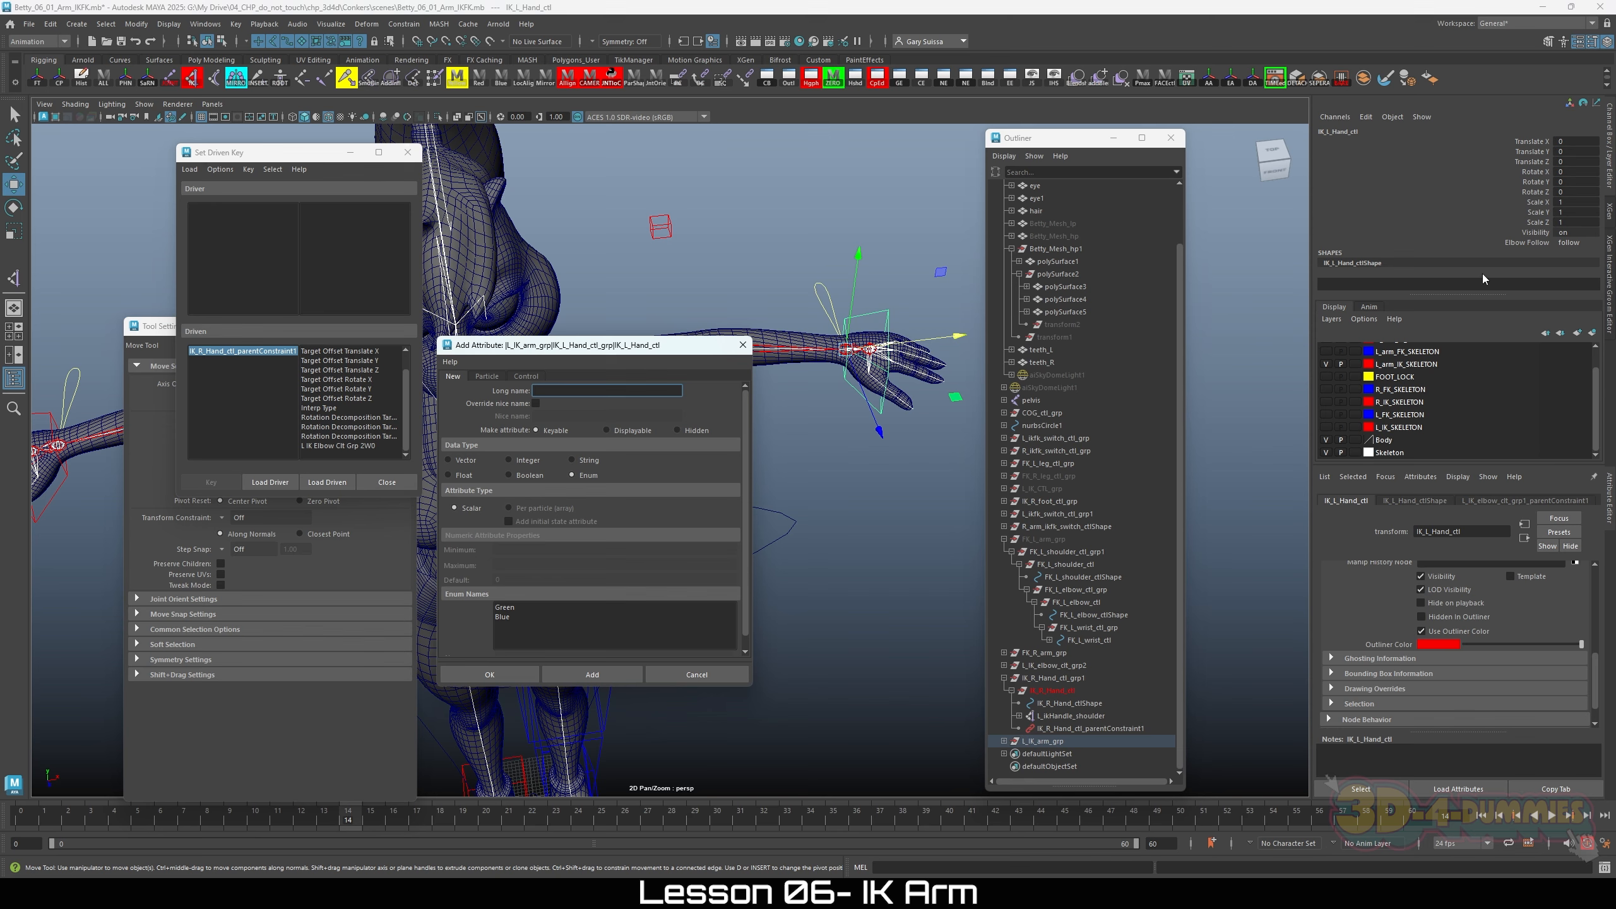
alt+middle_drag(648, 250, 1212, 256)
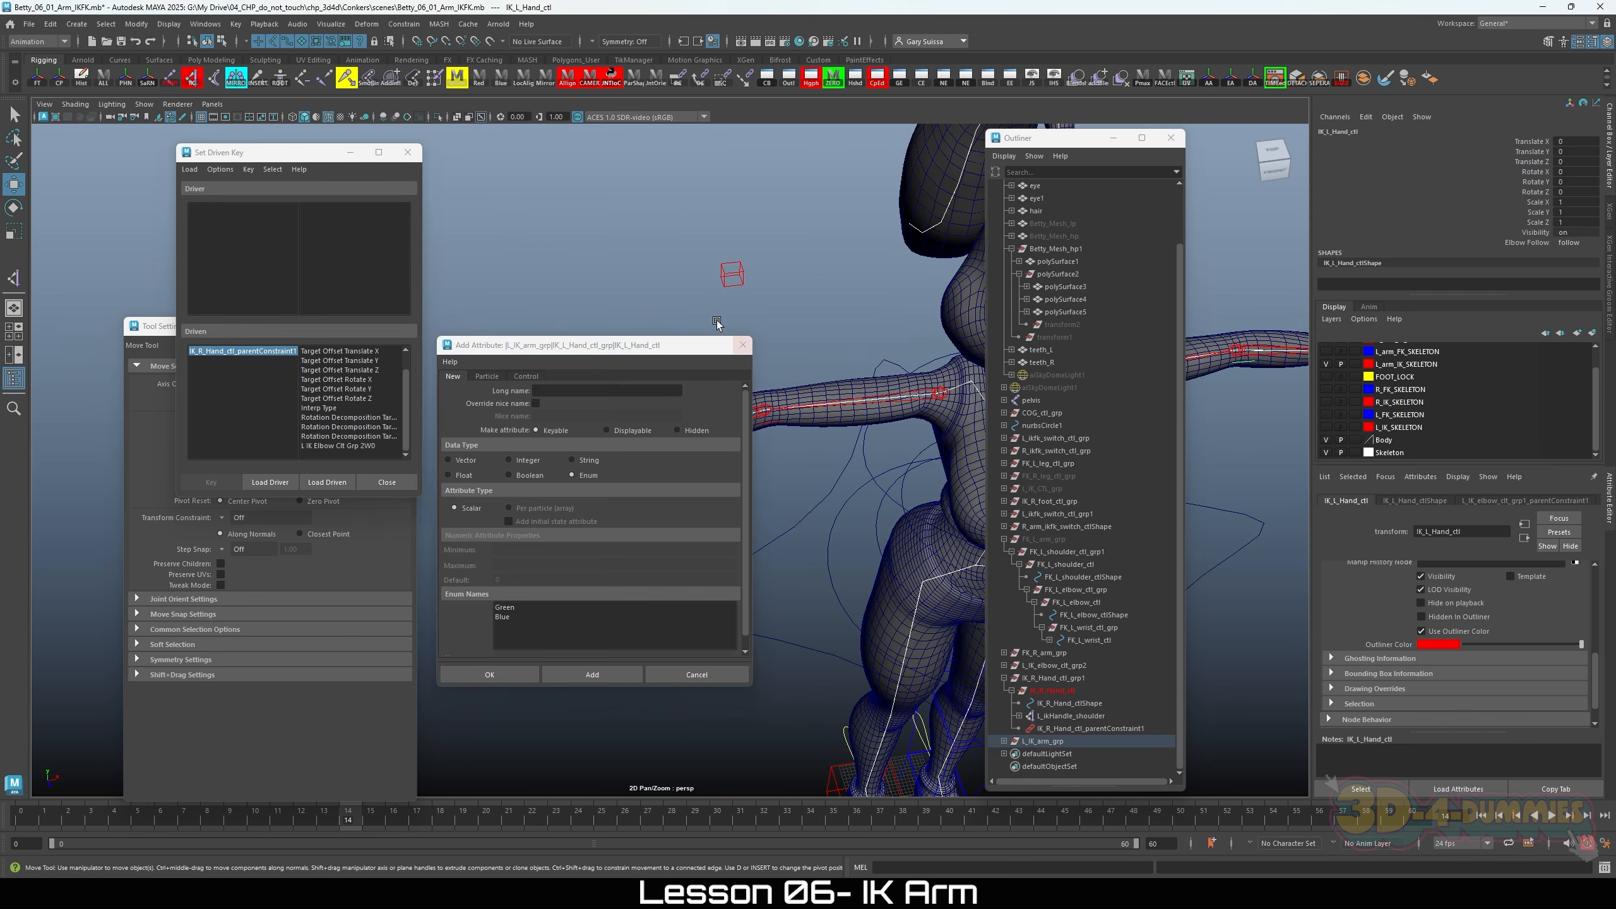
alt+middle_drag(718, 323, 811, 165)
click(662, 271)
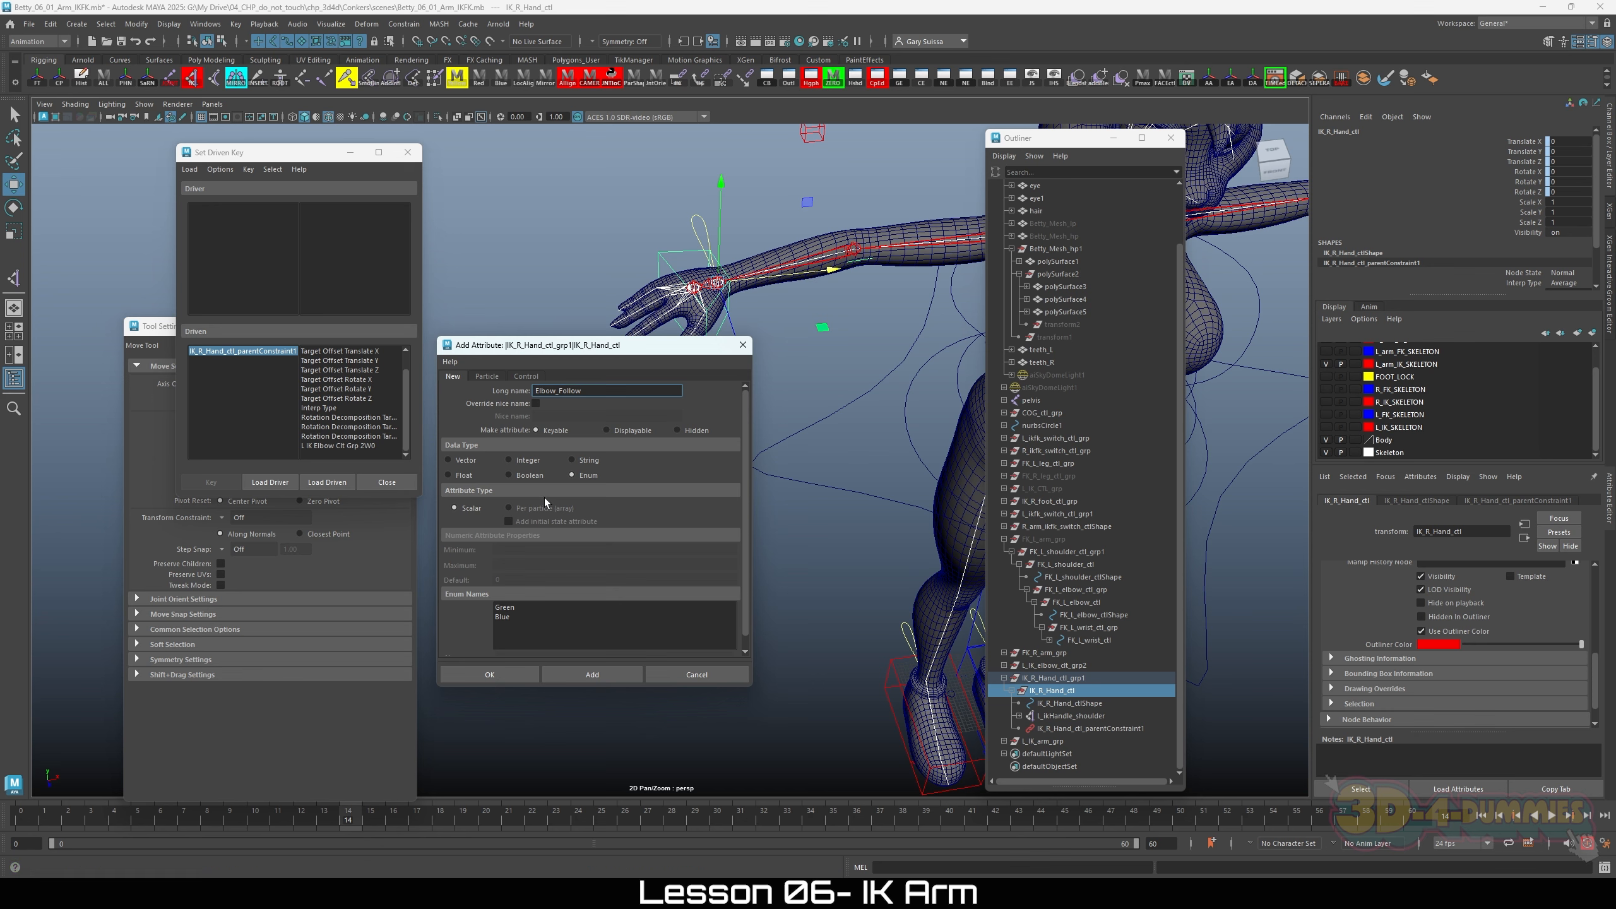
Step: Rename the Elbow_Follow enum entries to Follow and Unfollows, and add the attribute to IK_R_Hand_ctl
click(526, 608)
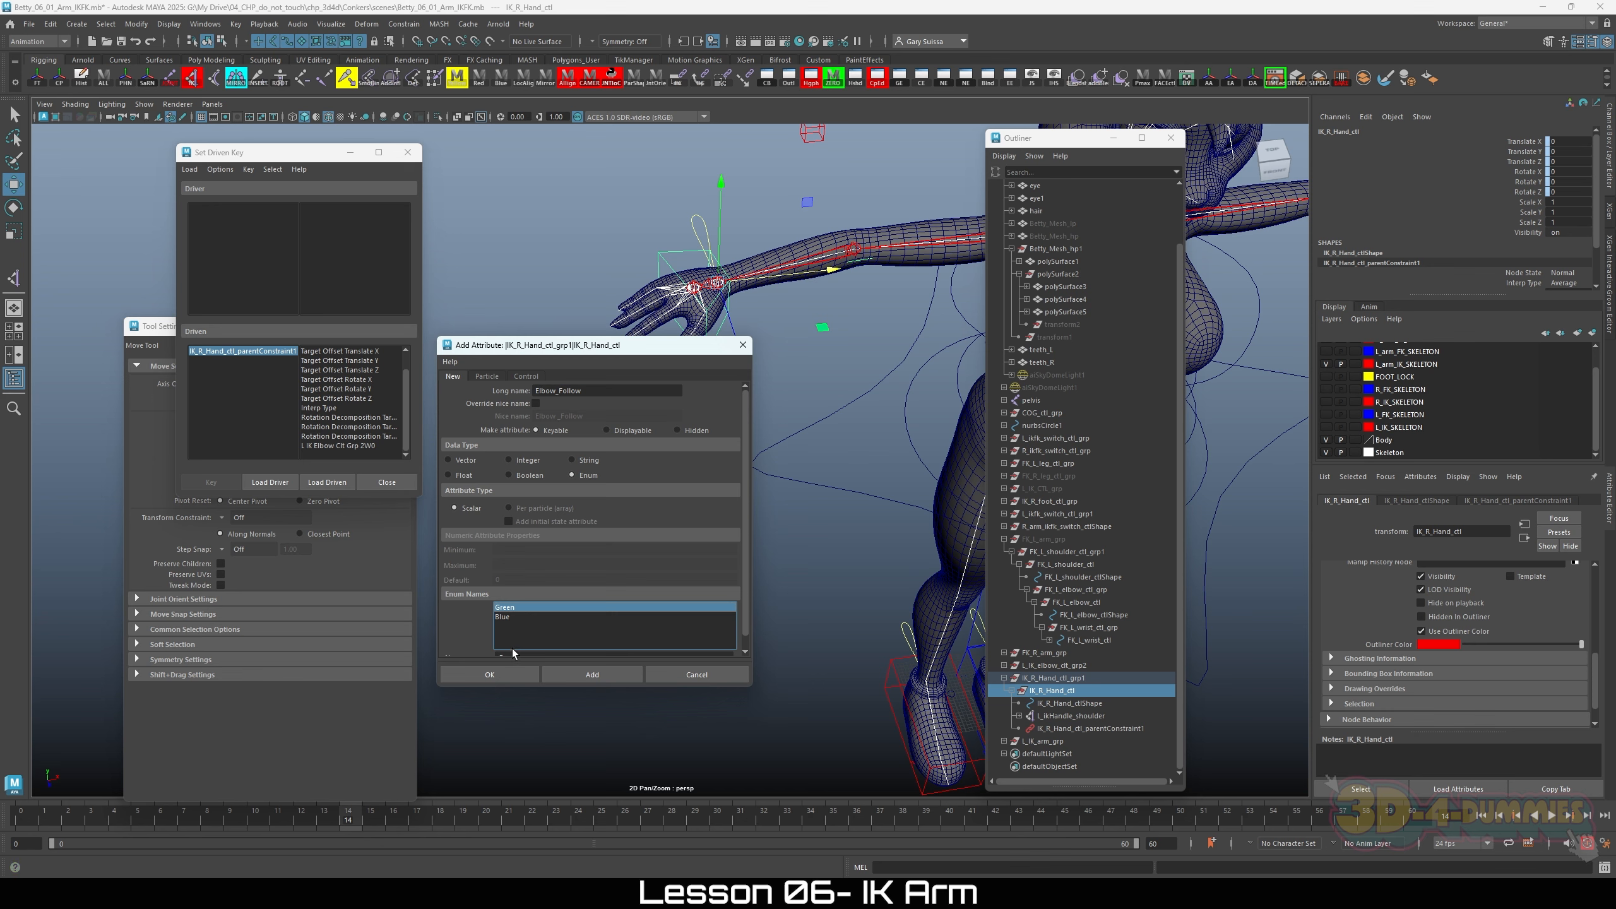
drag(520, 645, 453, 640)
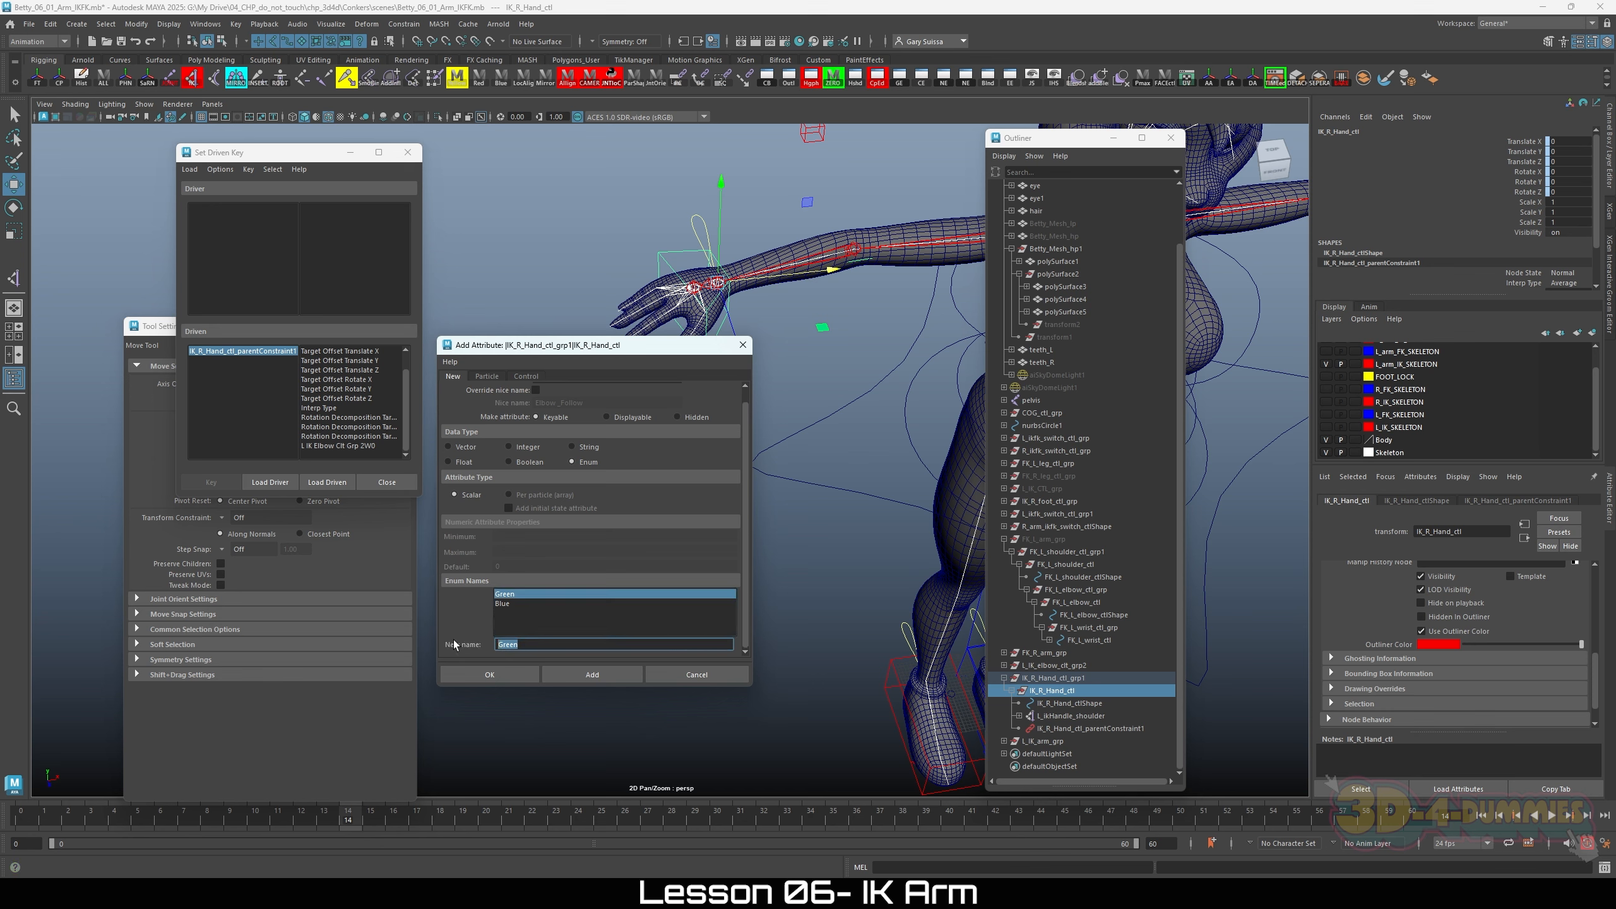
text(follow)
click(520, 605)
drag(512, 644, 472, 641)
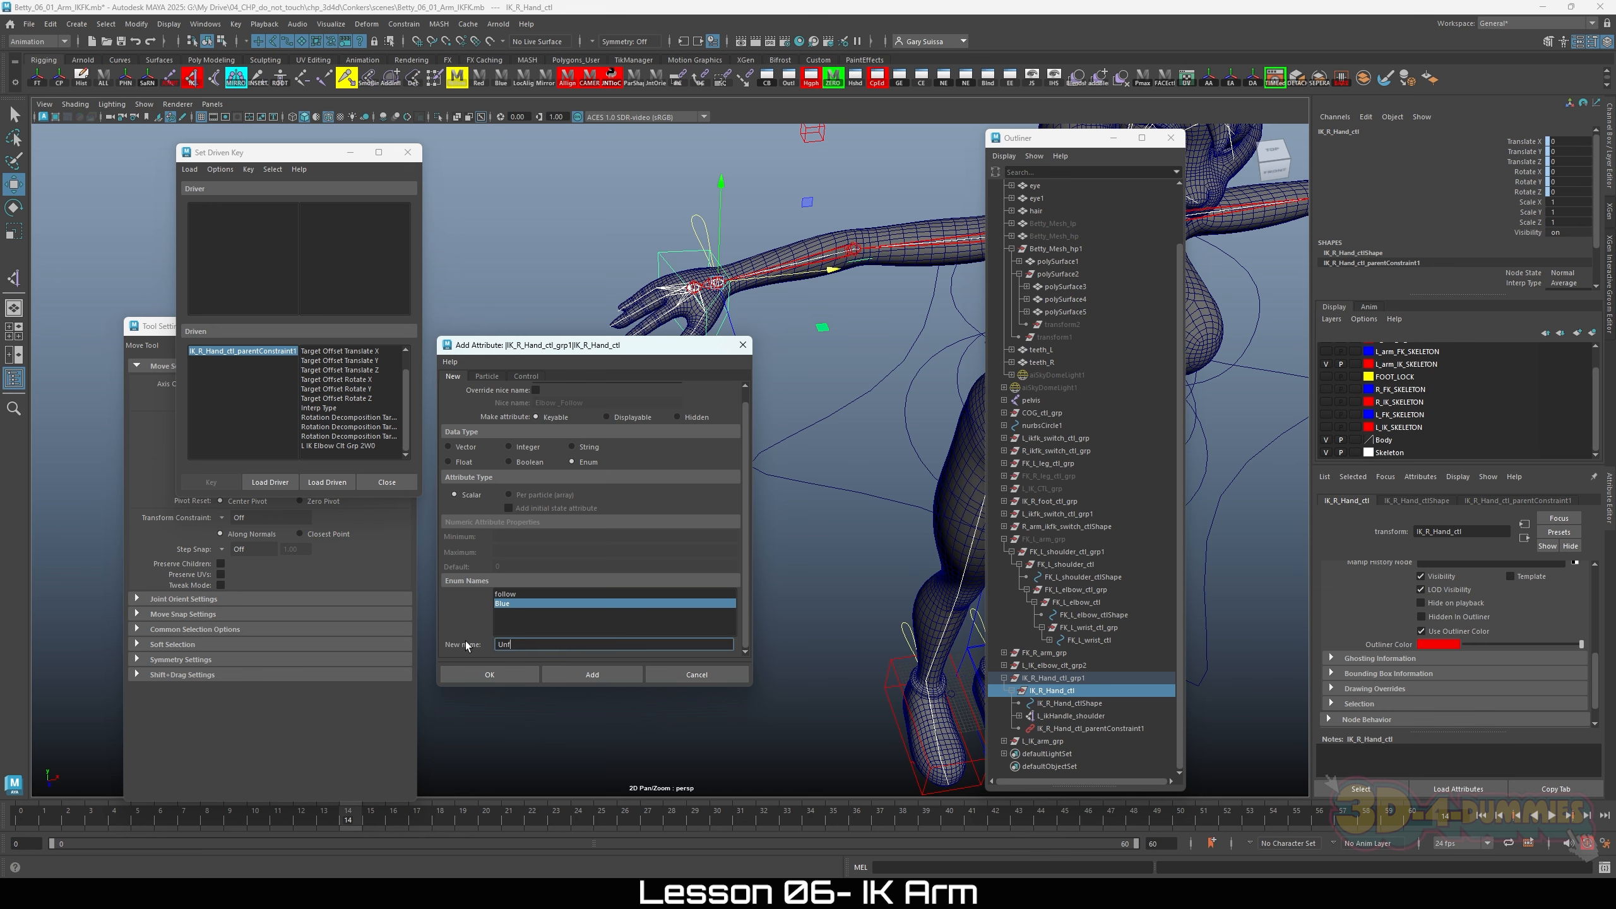
text(Unfollows)
key(Return)
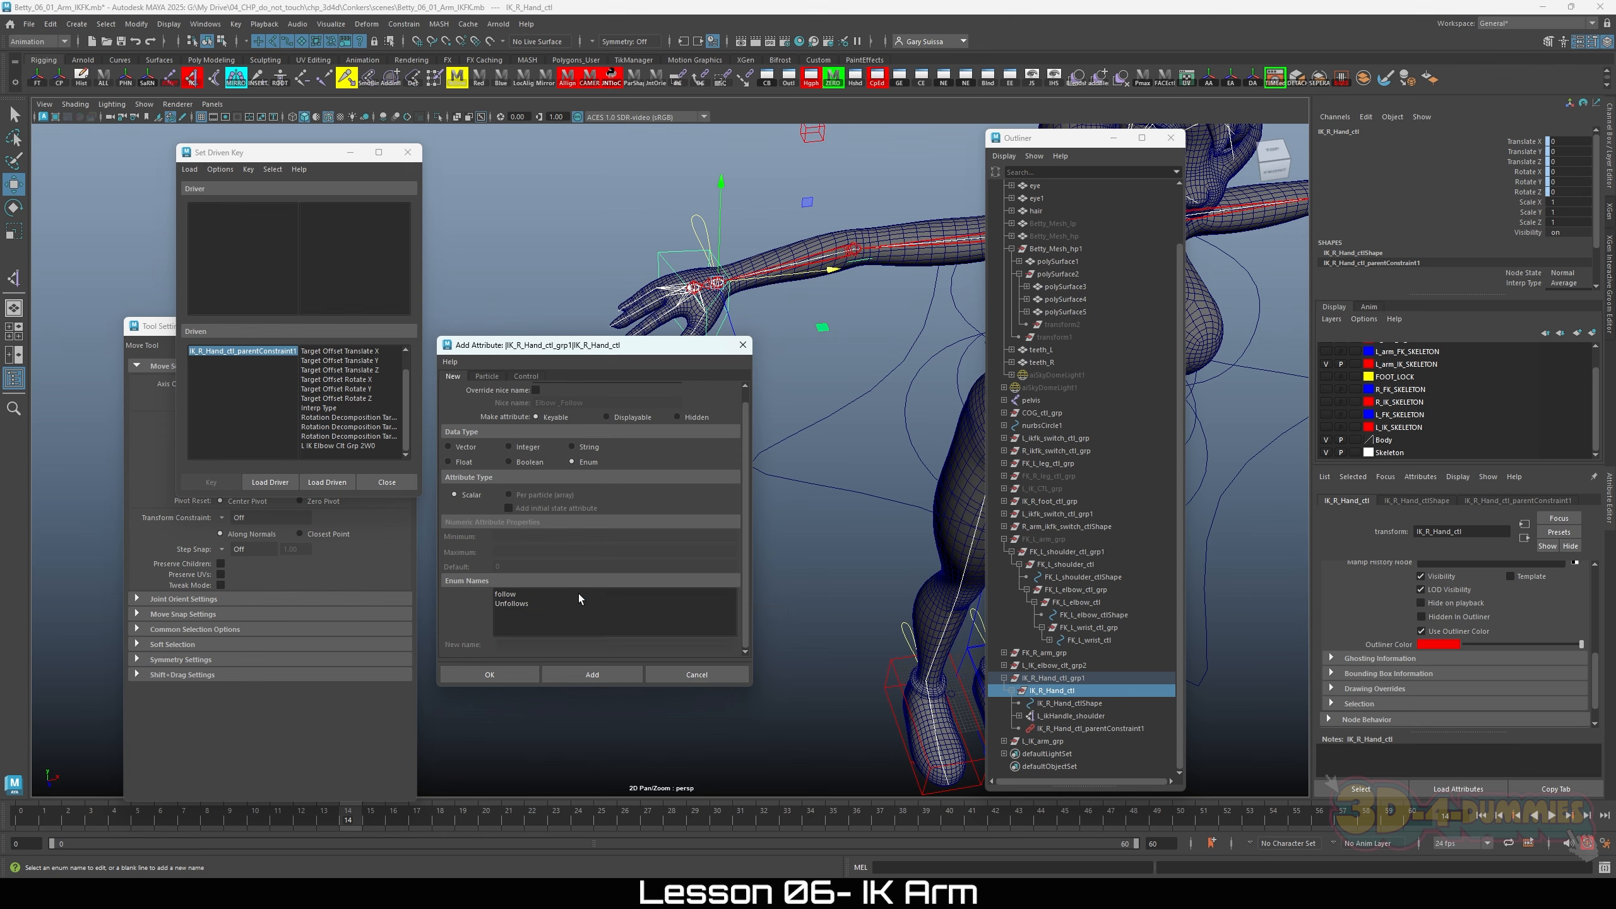
click(489, 674)
key(f)
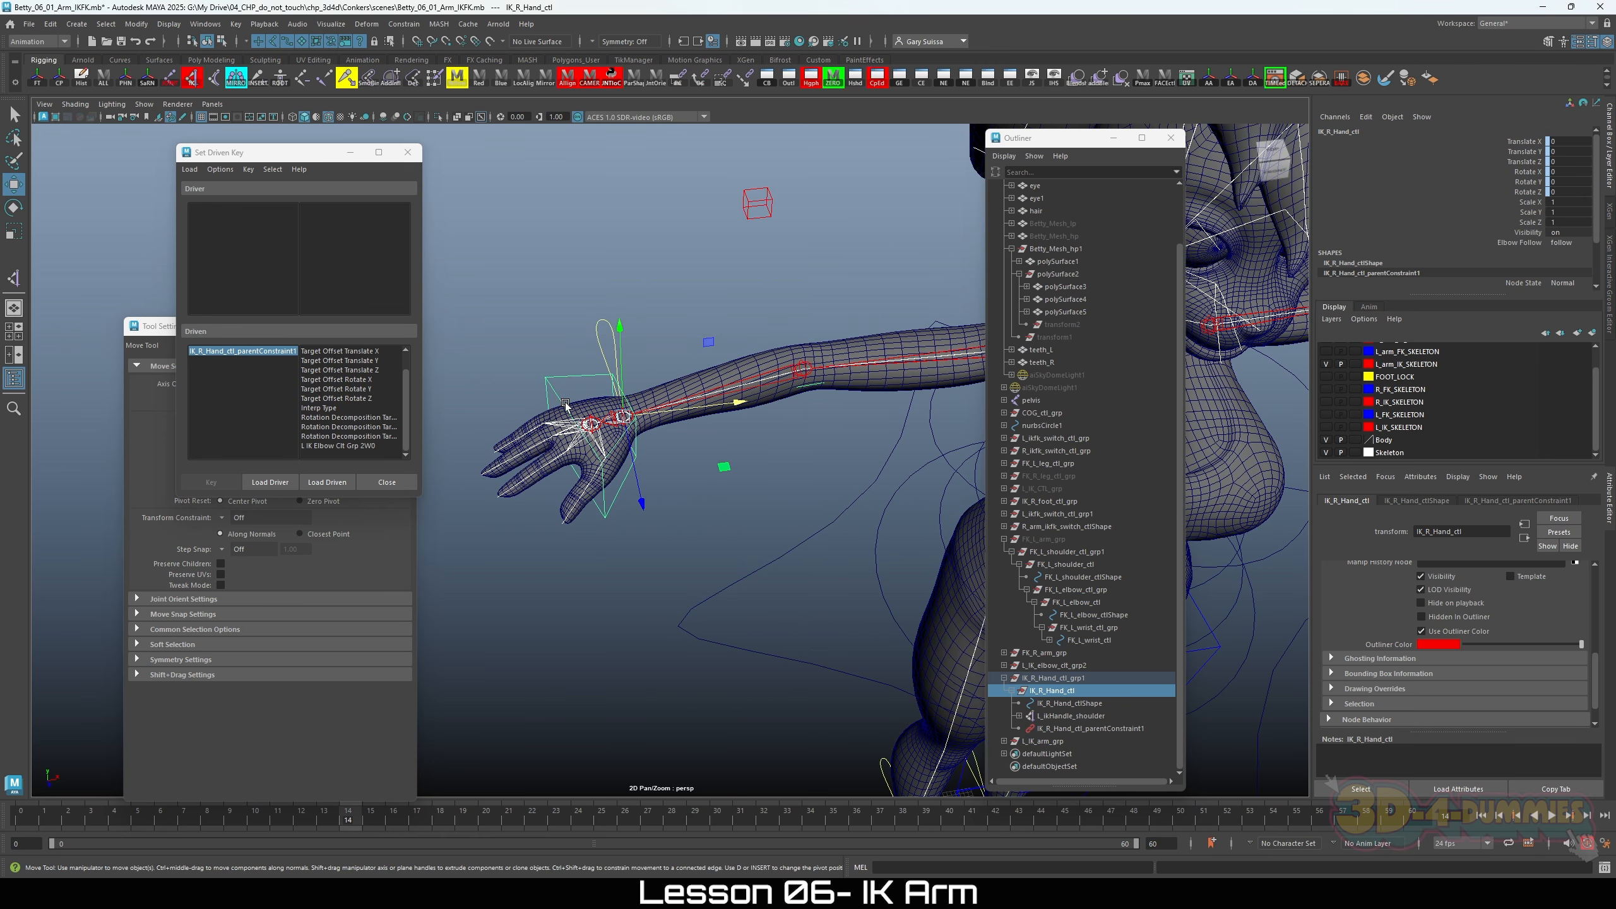
Step: Check IK_R_Hand_ctl's Elbow Follow attribute and its parent constraint's elbow group weight
click(1540, 242)
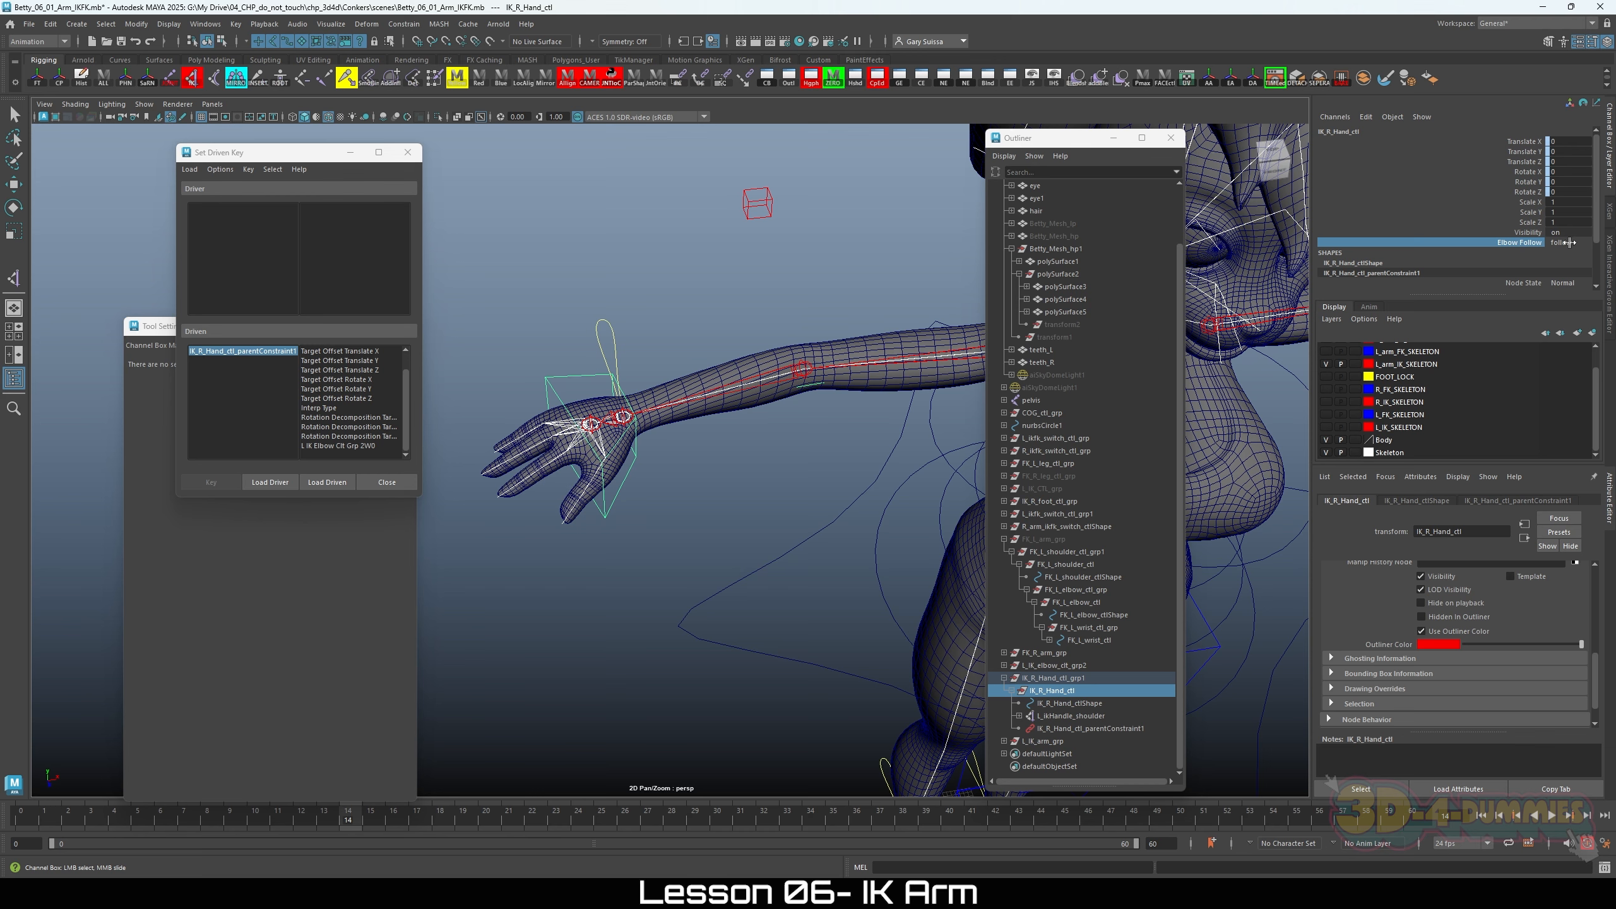
click(563, 382)
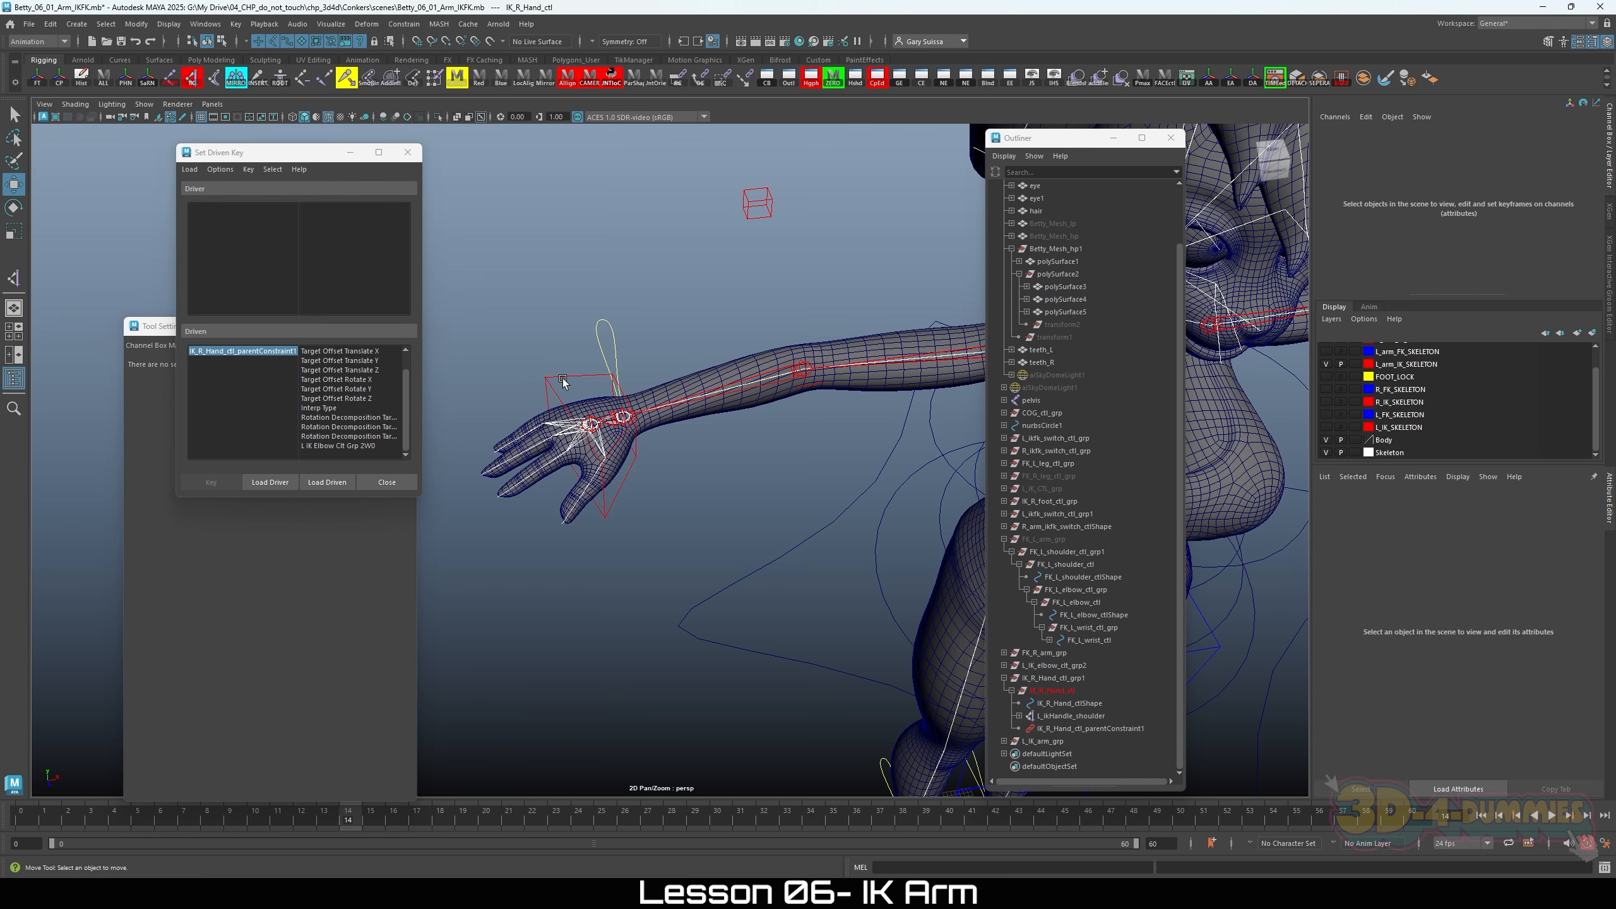
key(w)
click(548, 389)
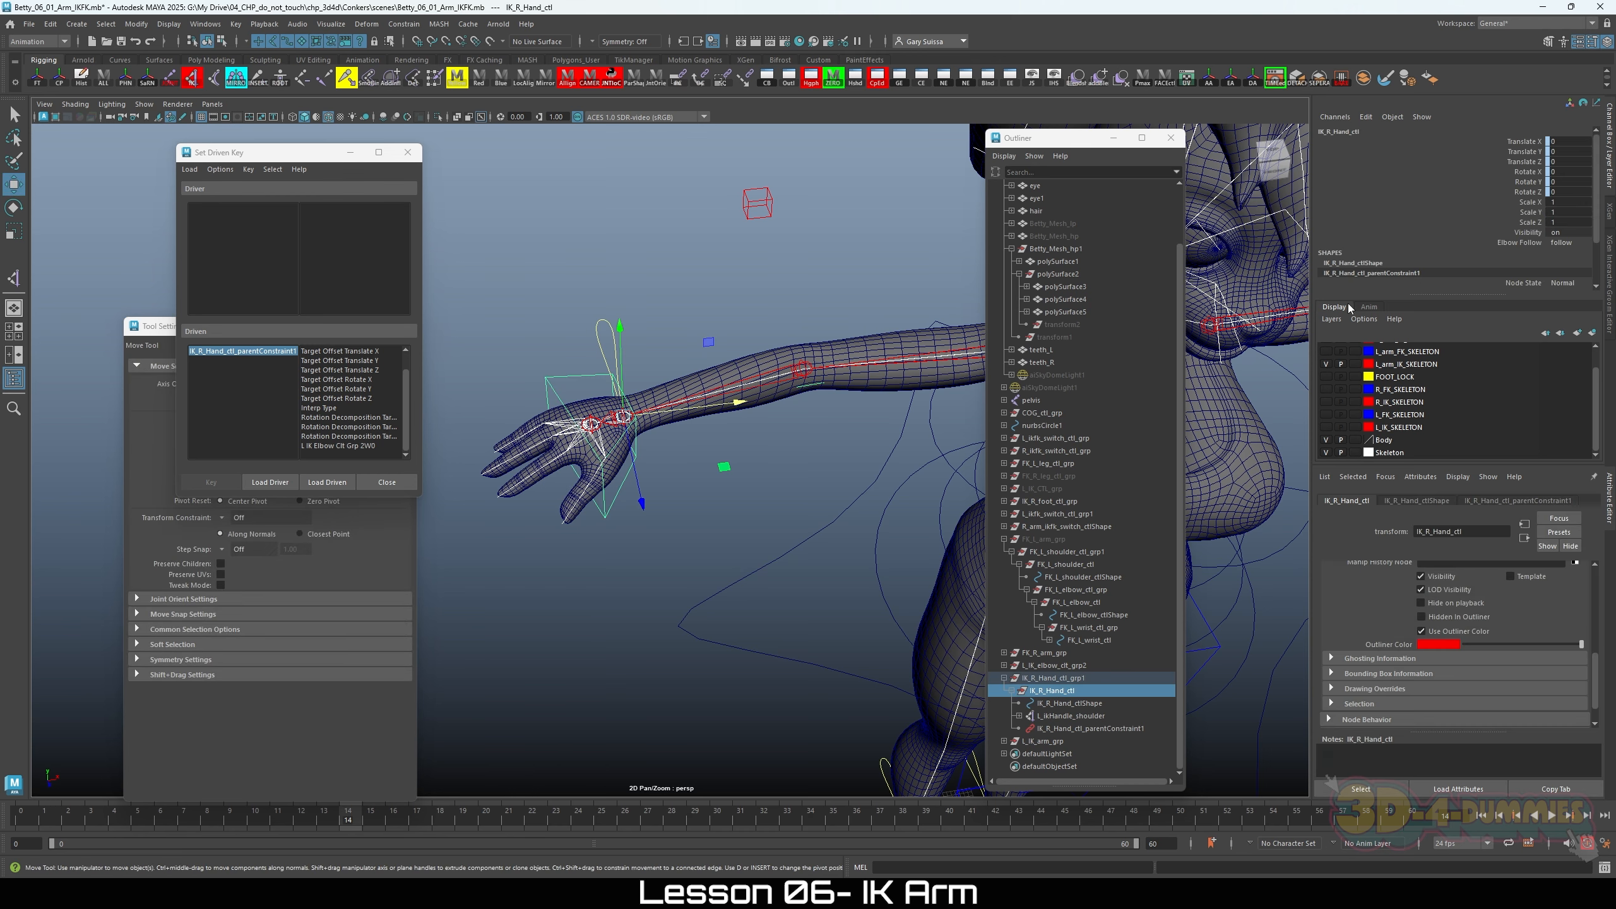
scroll(1430, 212, down, 3)
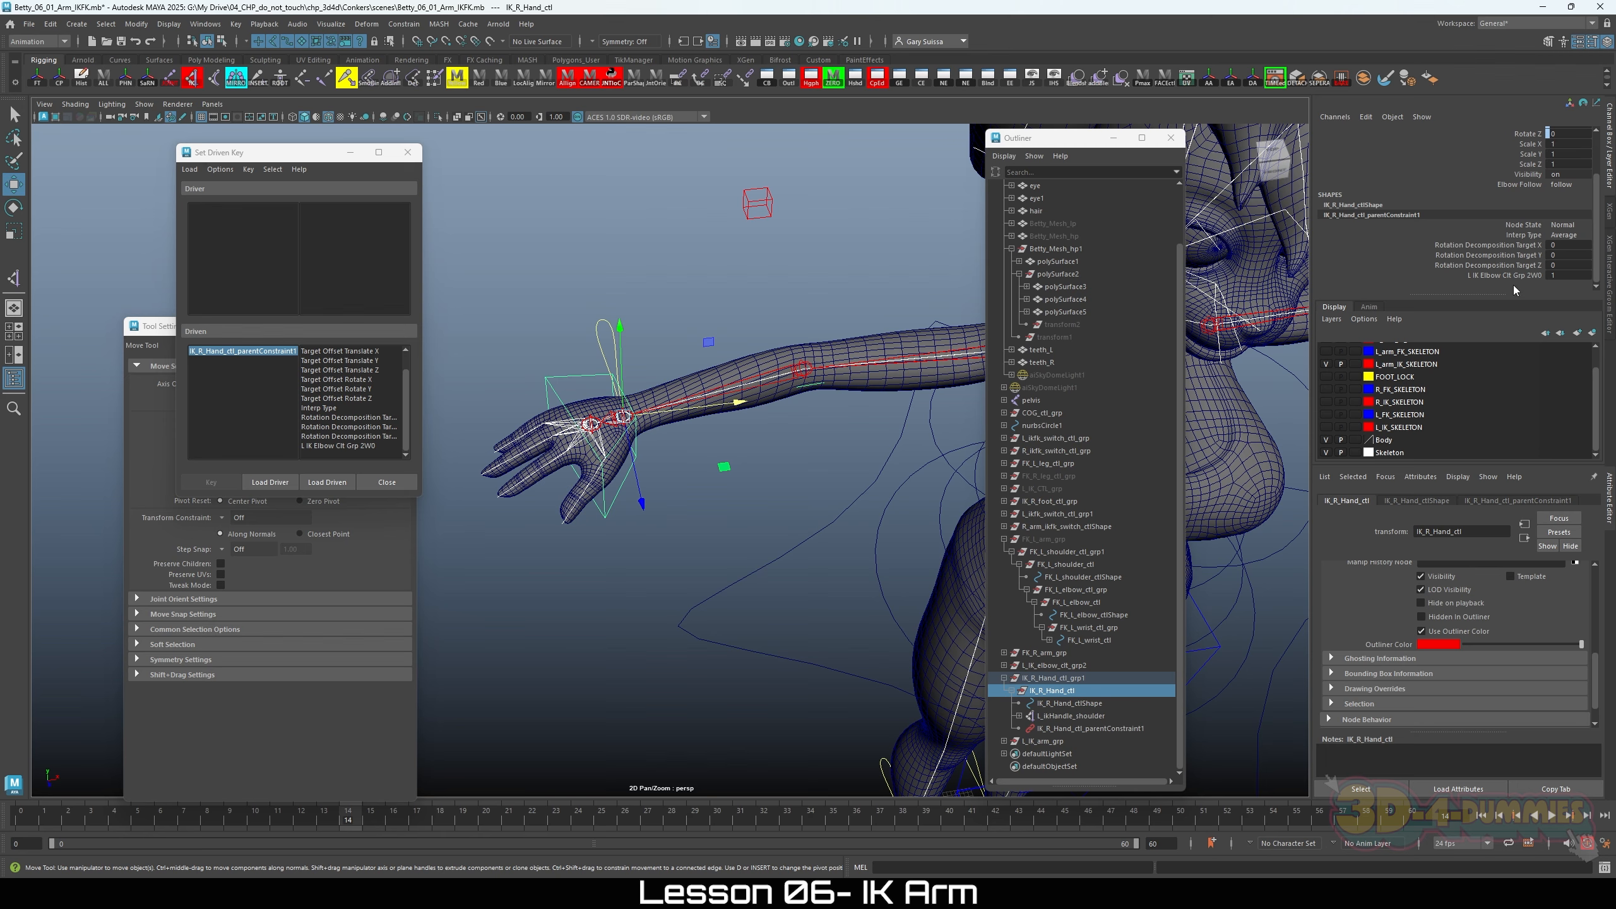
Step: Move the Set Driven Key window clear of the right arm and bring the Tool Settings window in front of it
alt+drag(630, 357, 662, 489)
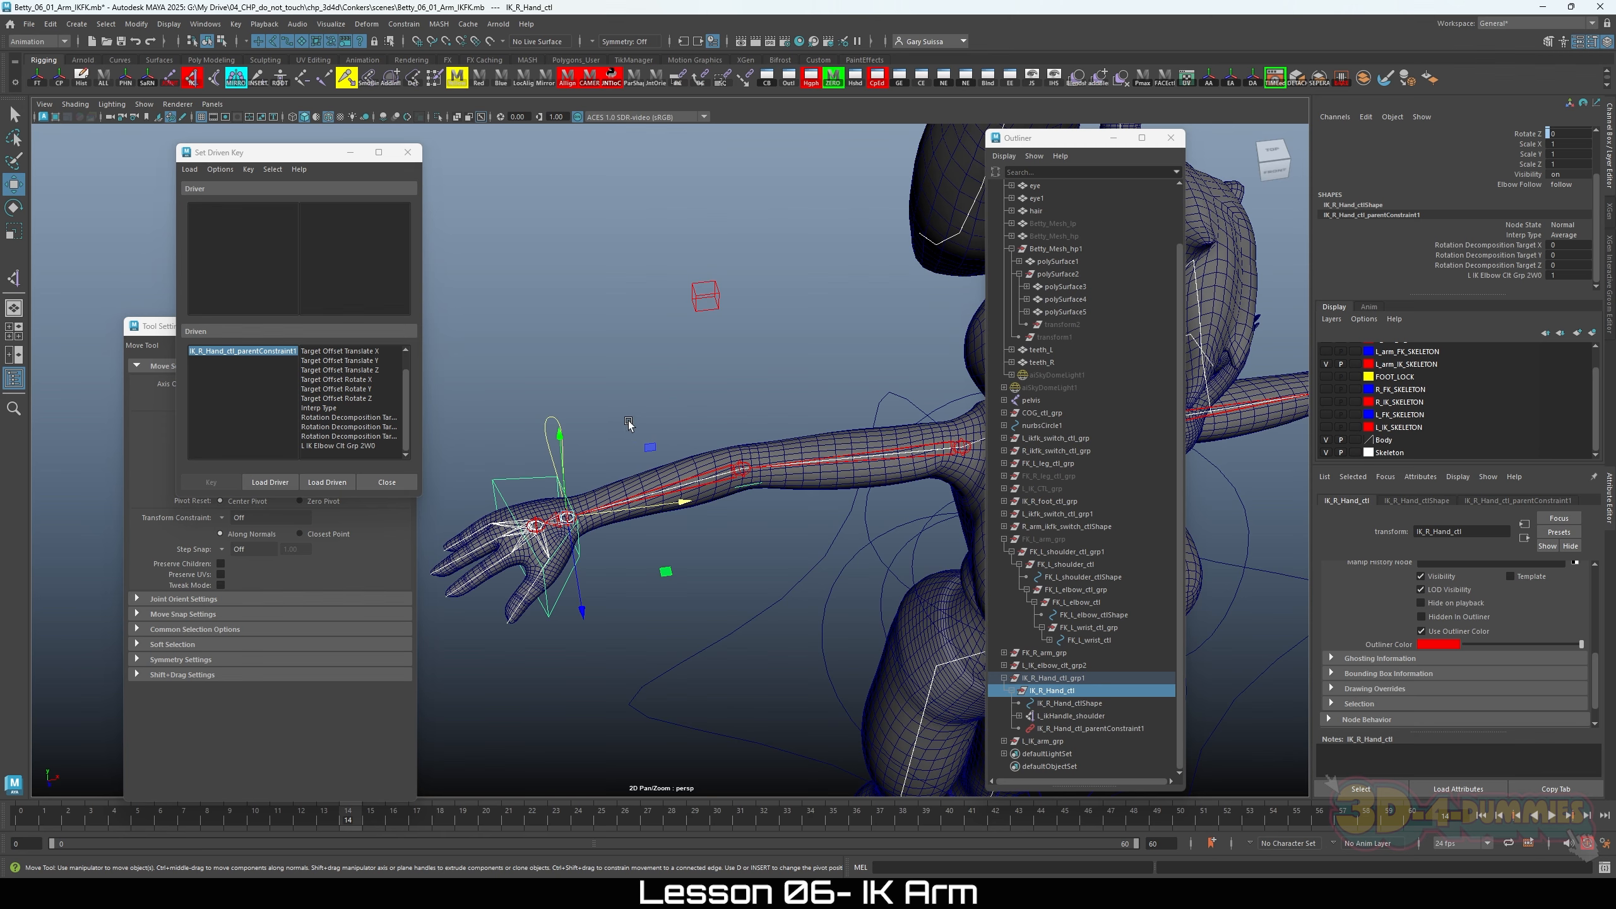
alt+drag(628, 421, 689, 380)
drag(264, 165, 129, 252)
alt+drag(571, 389, 596, 344)
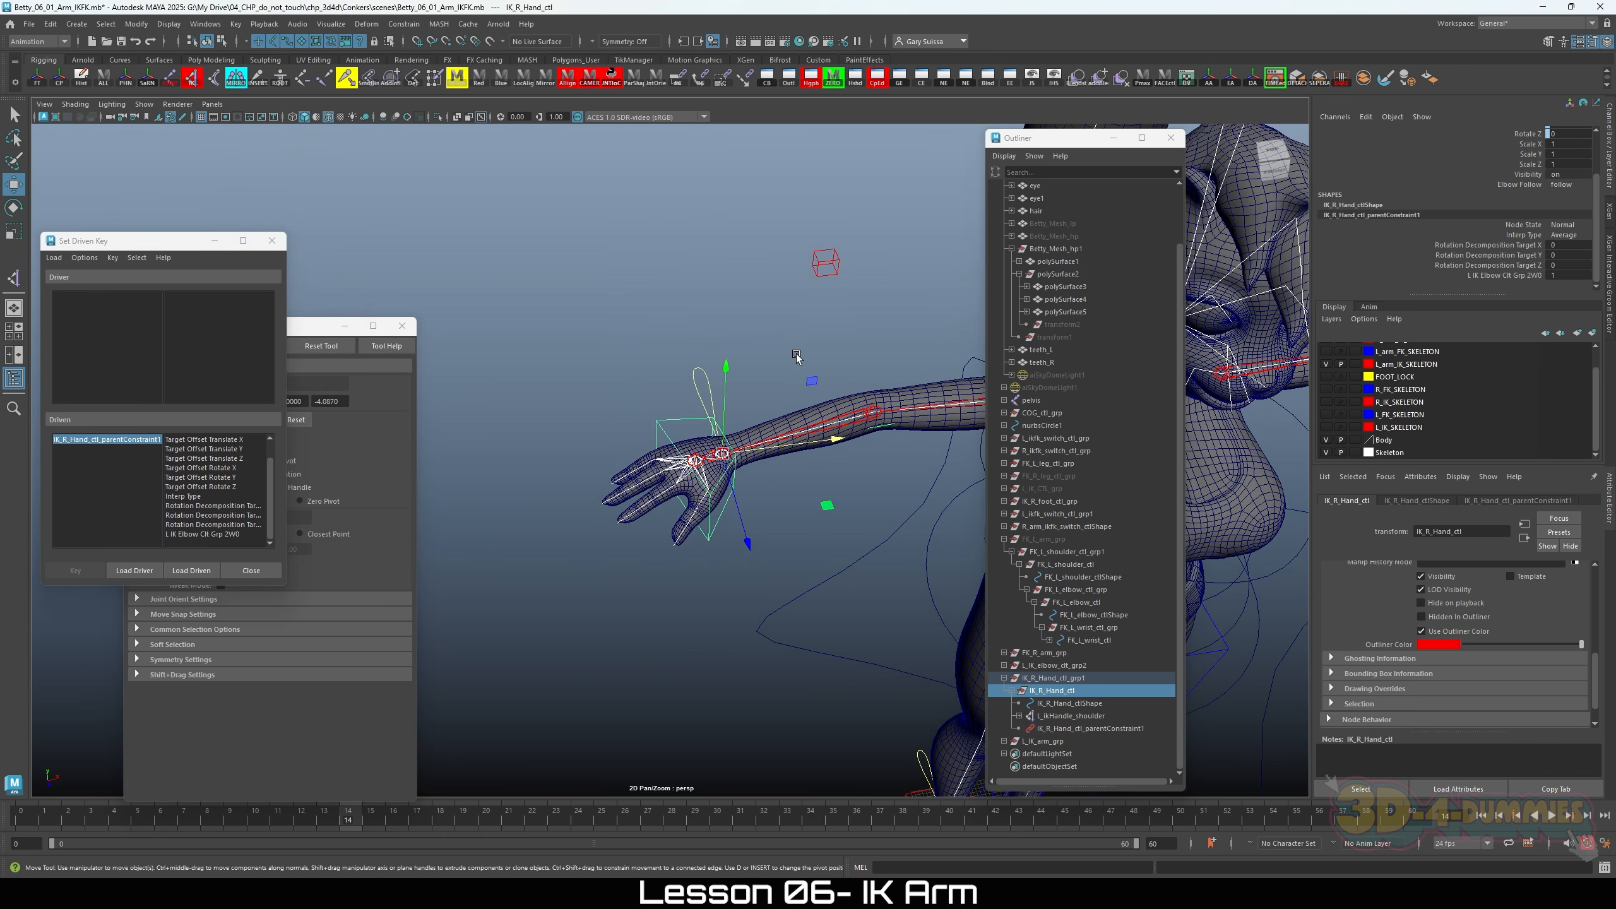
click(322, 335)
drag(322, 335, 331, 335)
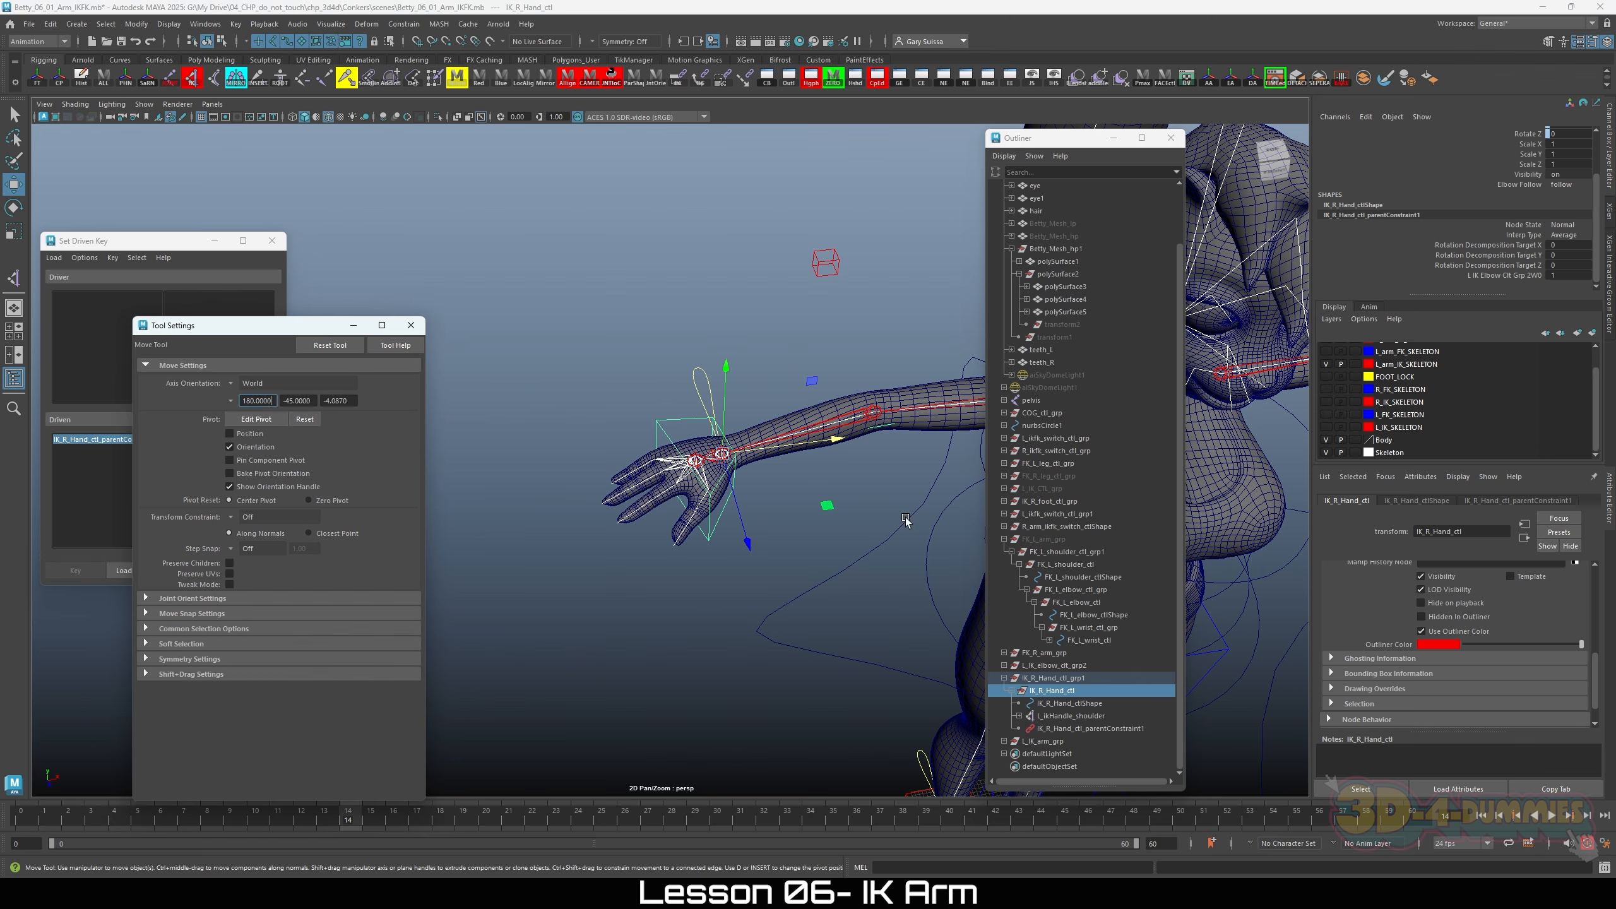
Step: Delete the parent constraint under IK_R_Hand_ctl
click(1067, 728)
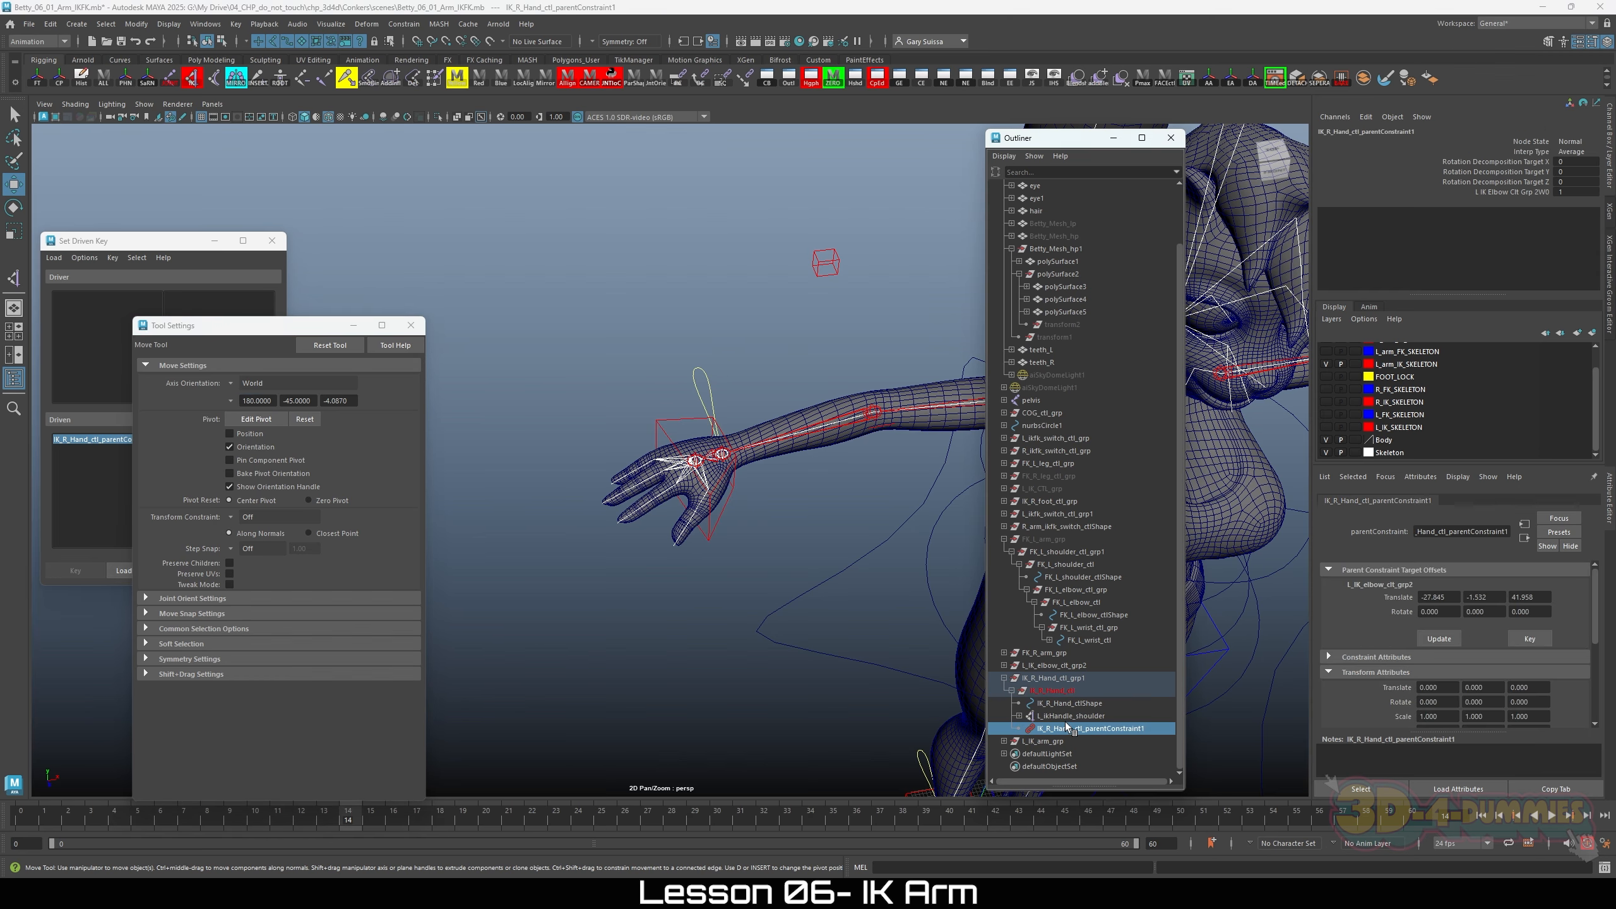
key(Delete)
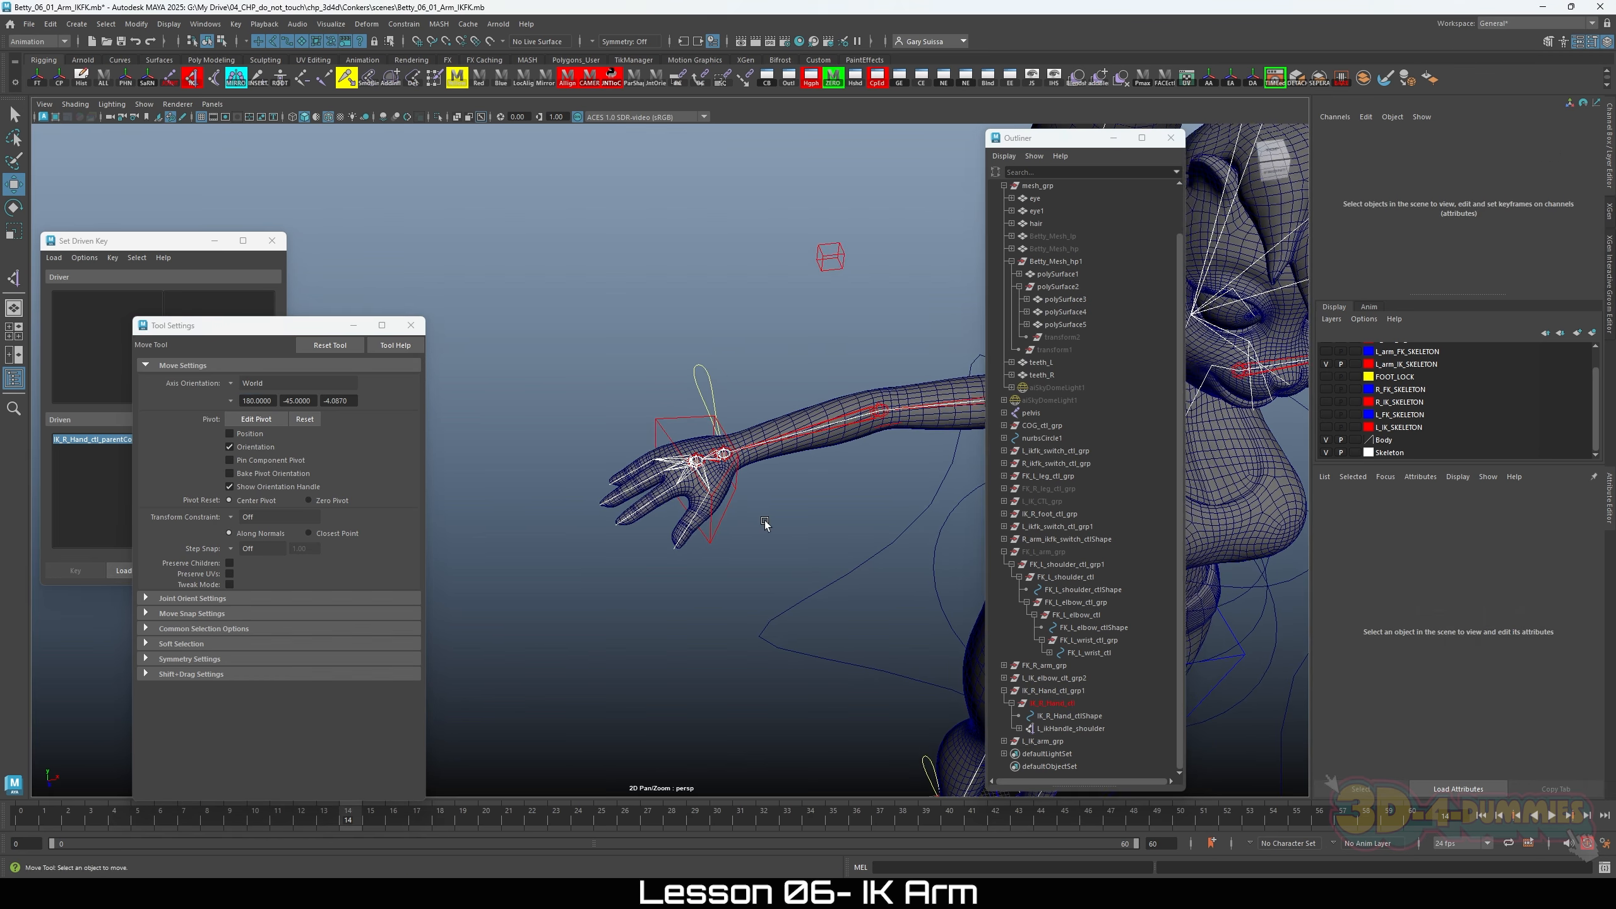
Step: Parent-constrain the right elbow control's group, L_IK_elbow_clt_grp2, to IK_R_Hand_ctl
alt+middle_drag(765, 524, 667, 574)
alt+right_drag(667, 574, 710, 593)
alt+middle_drag(710, 594, 723, 646)
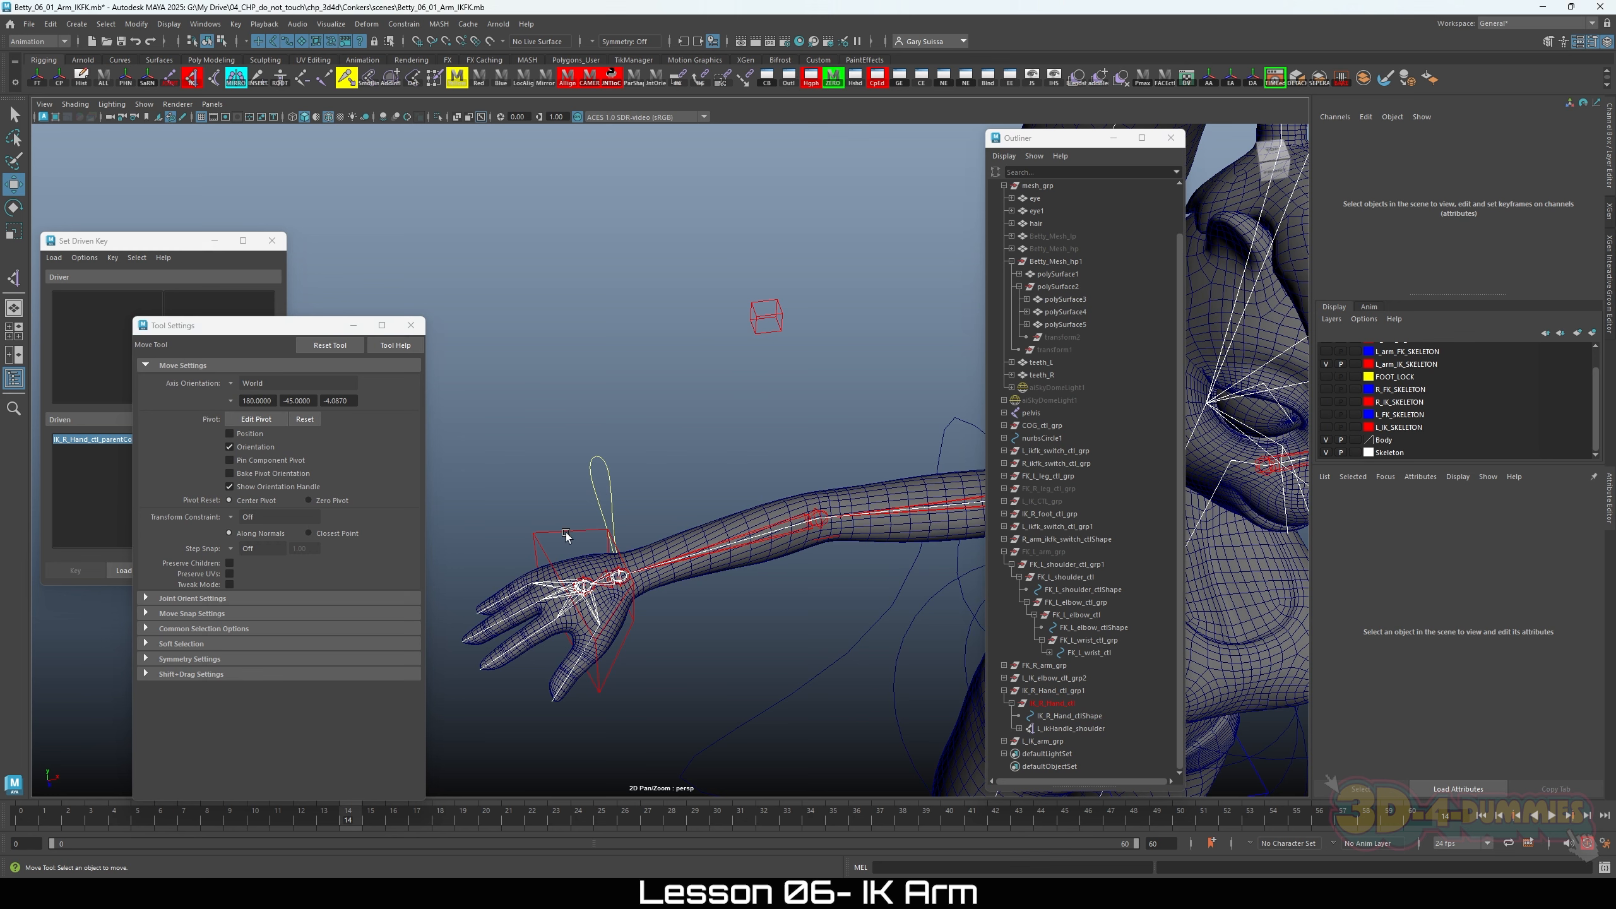
click(534, 538)
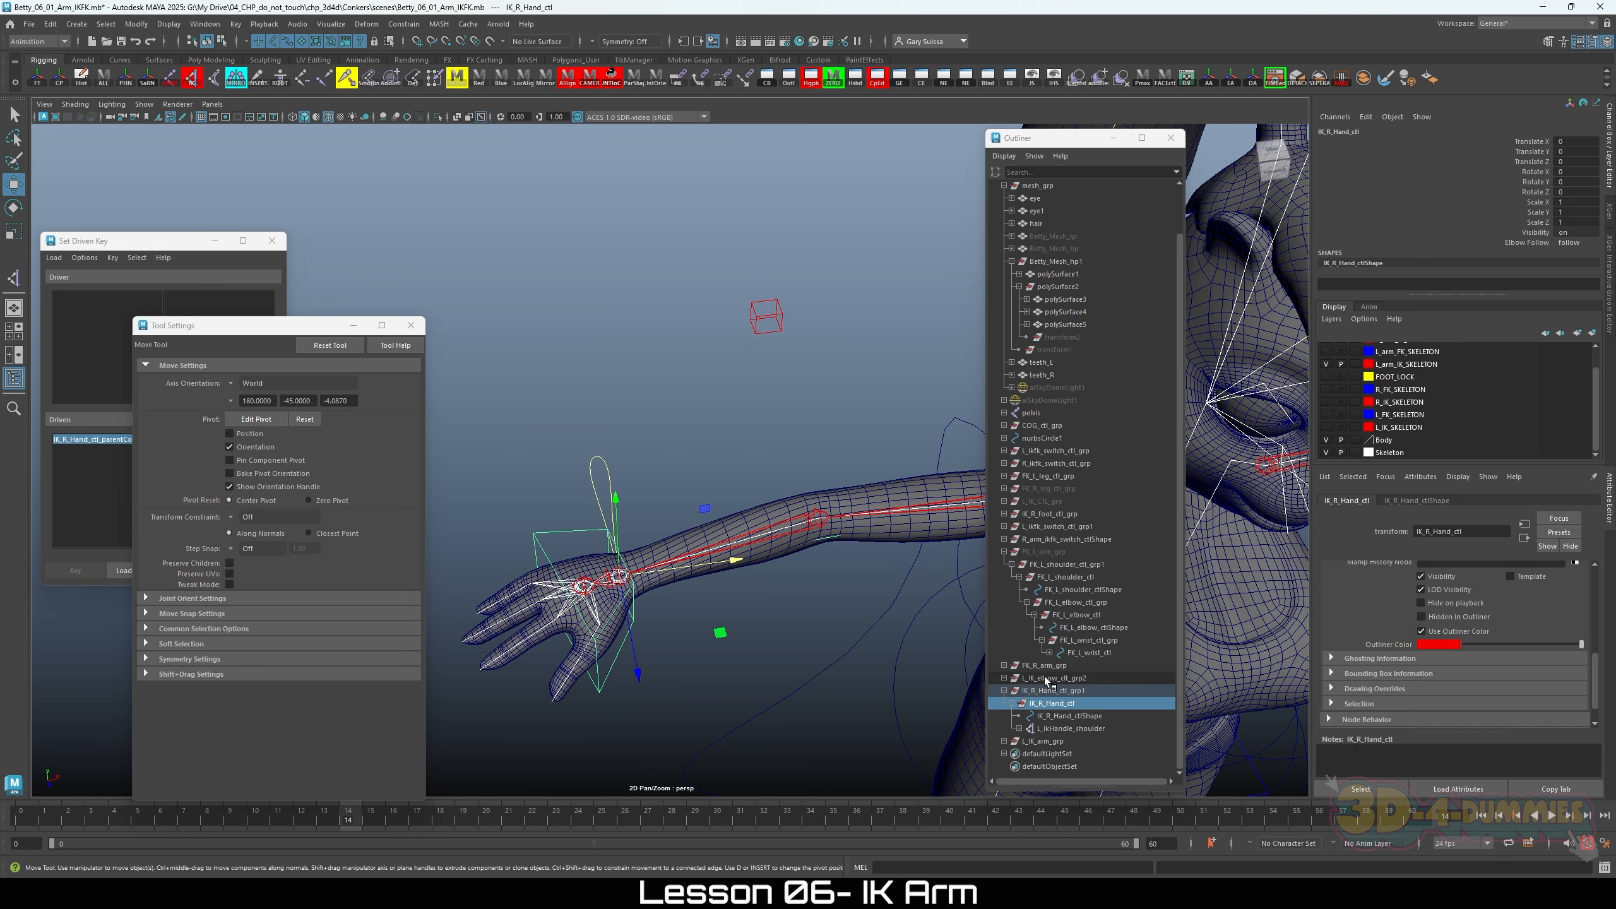
click(1004, 678)
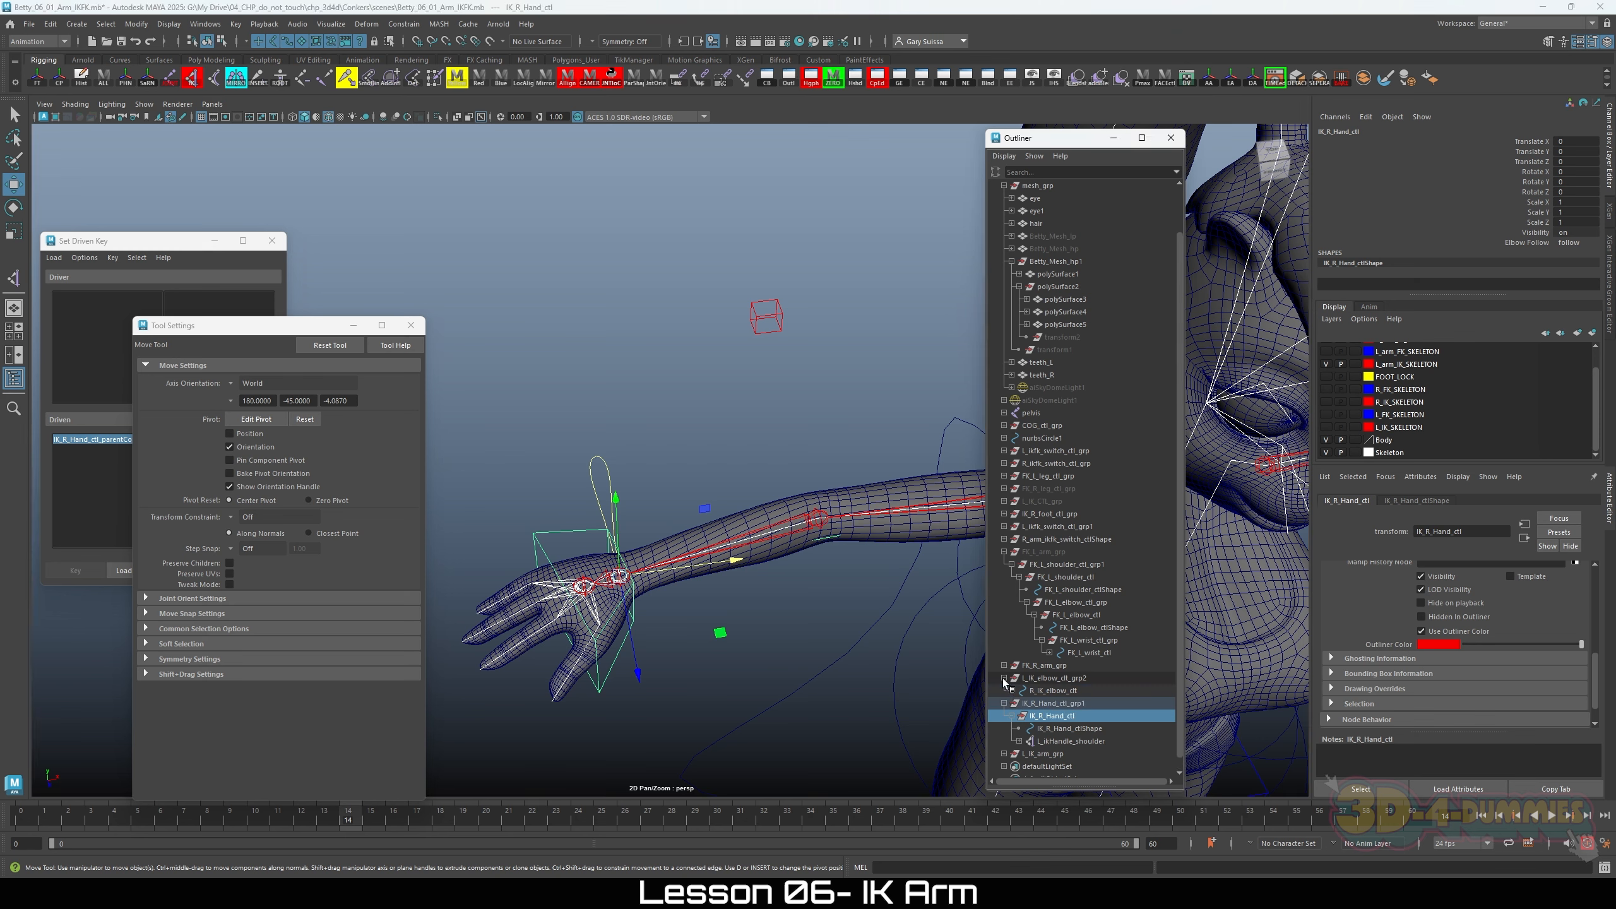
click(1012, 690)
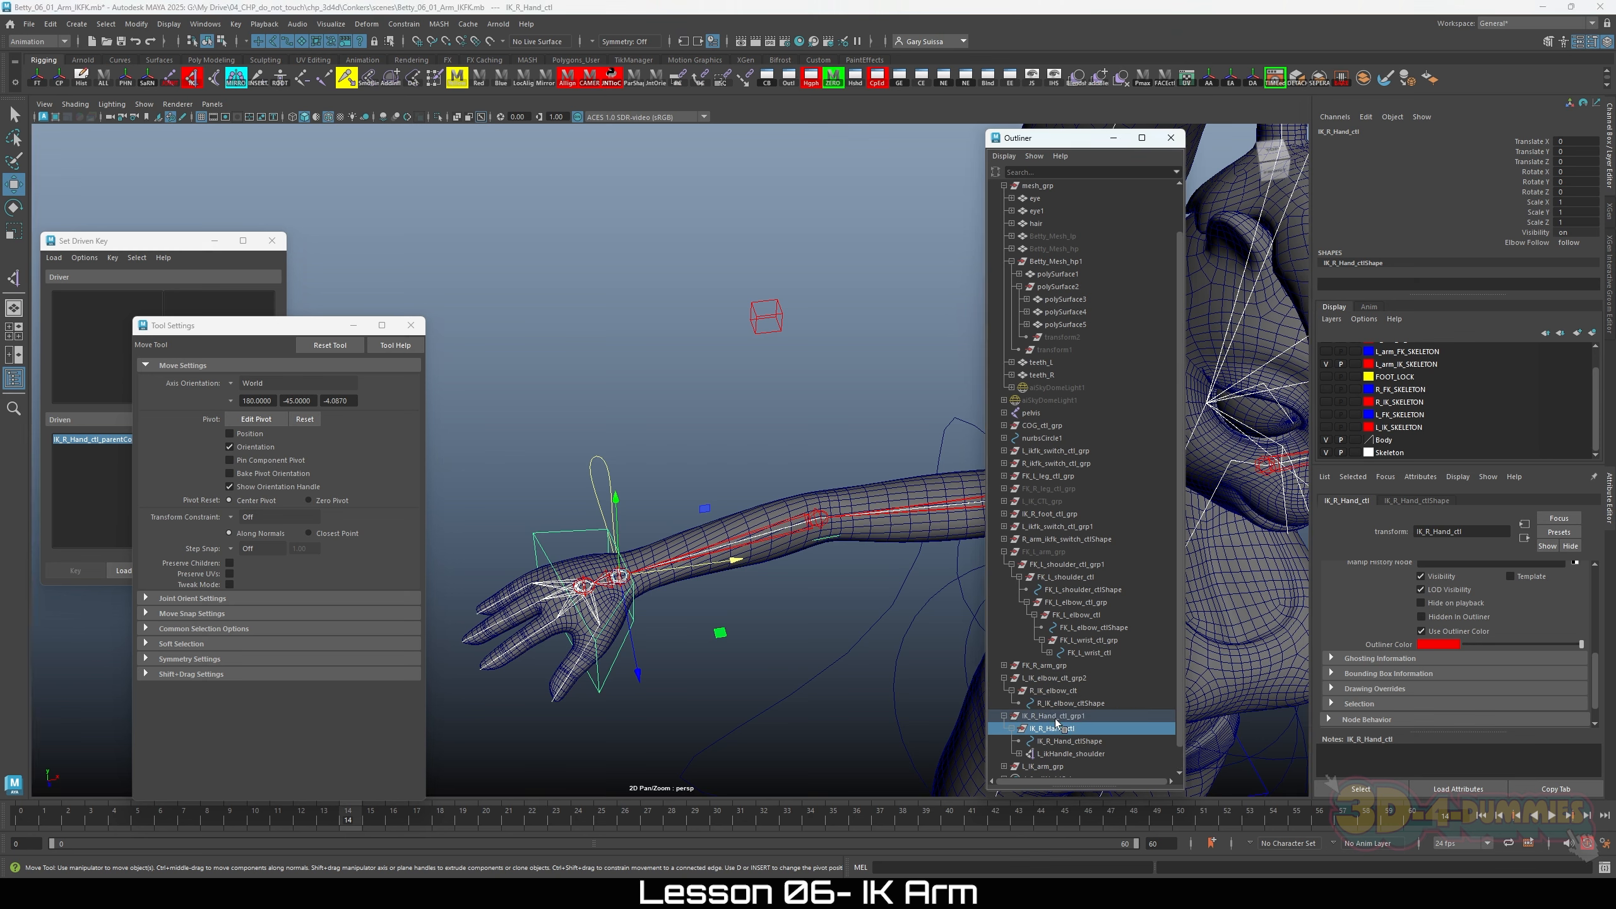
ctrl+click(1044, 678)
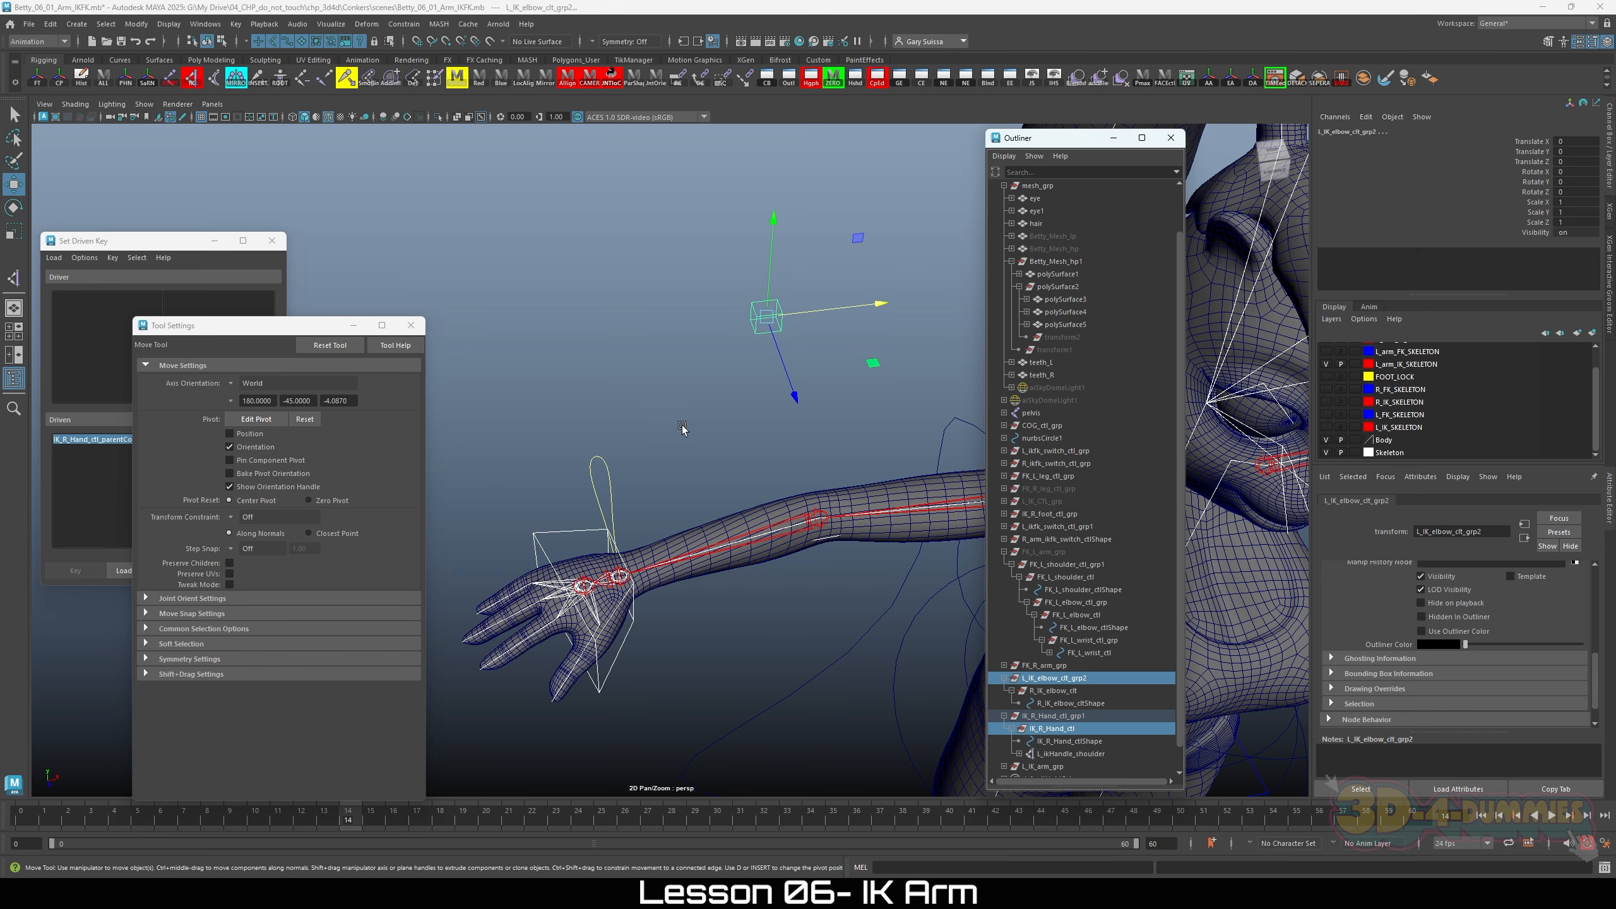
alt+drag(682, 428, 553, 396)
click(403, 23)
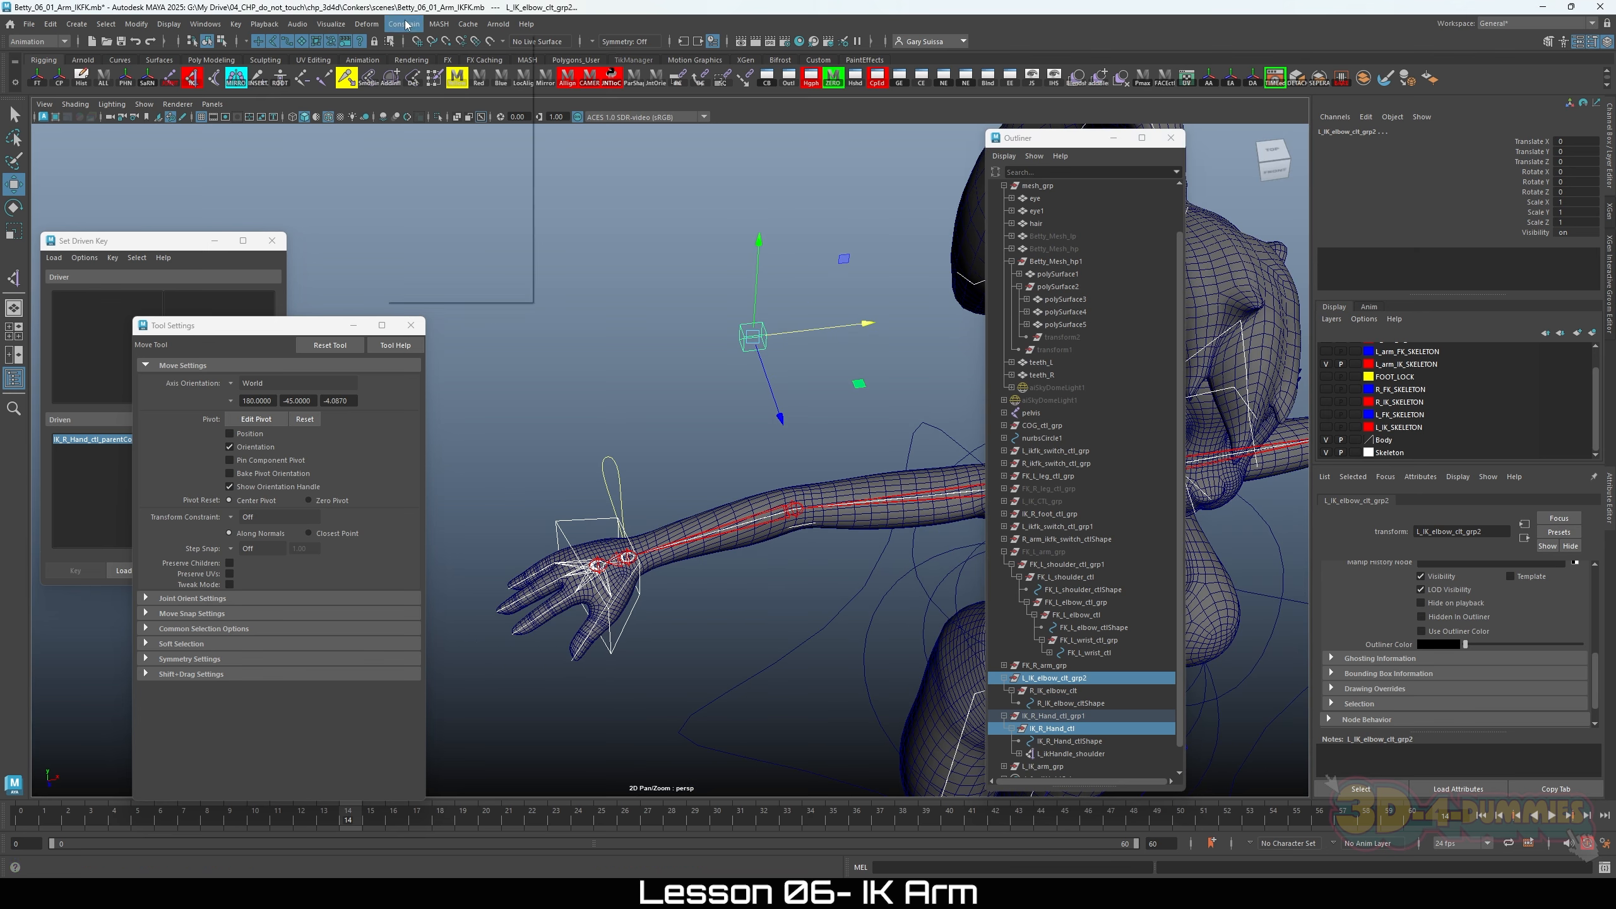
click(410, 61)
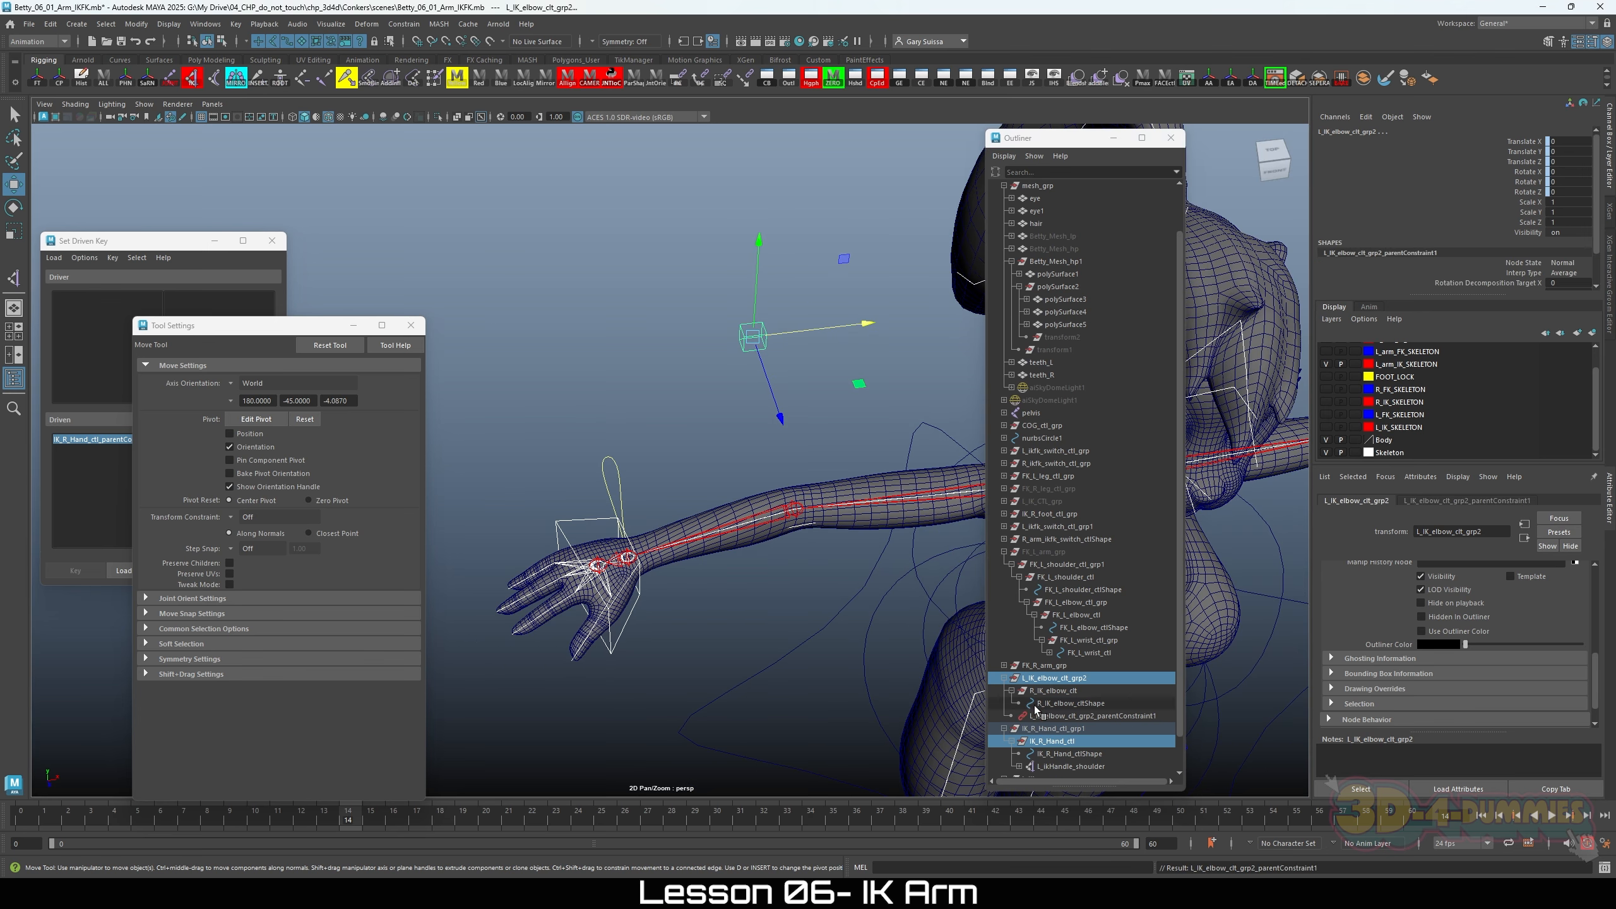
Step: Load the elbow group's parent constraint as the driven object in Set Driven Key and choose its IK R Hand Clt W0 weight
click(1067, 713)
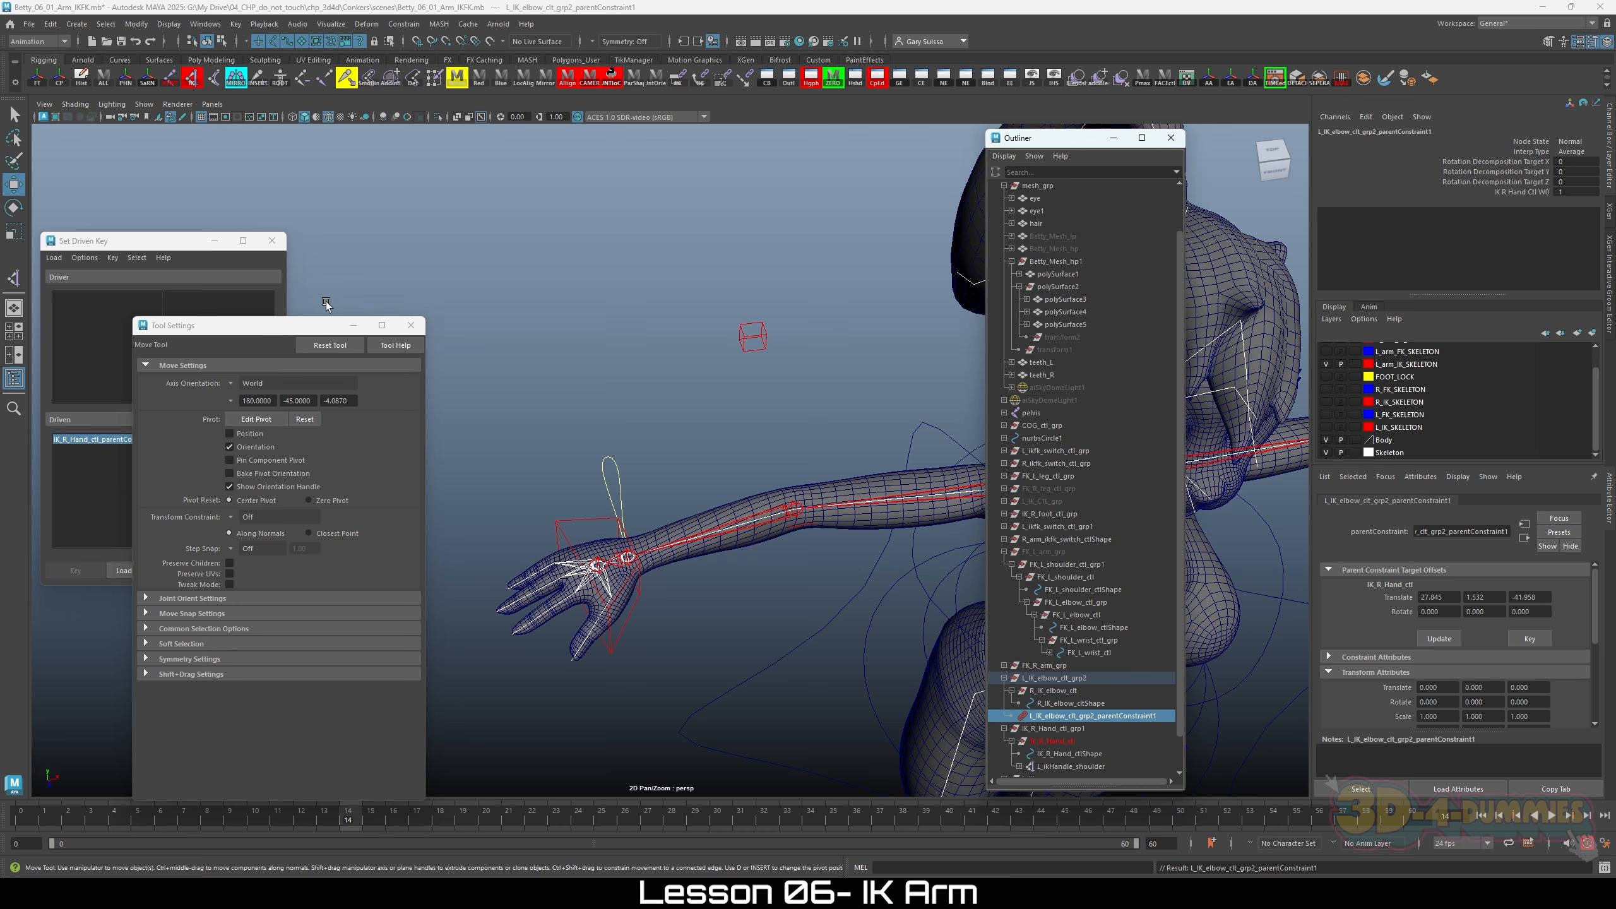
click(353, 327)
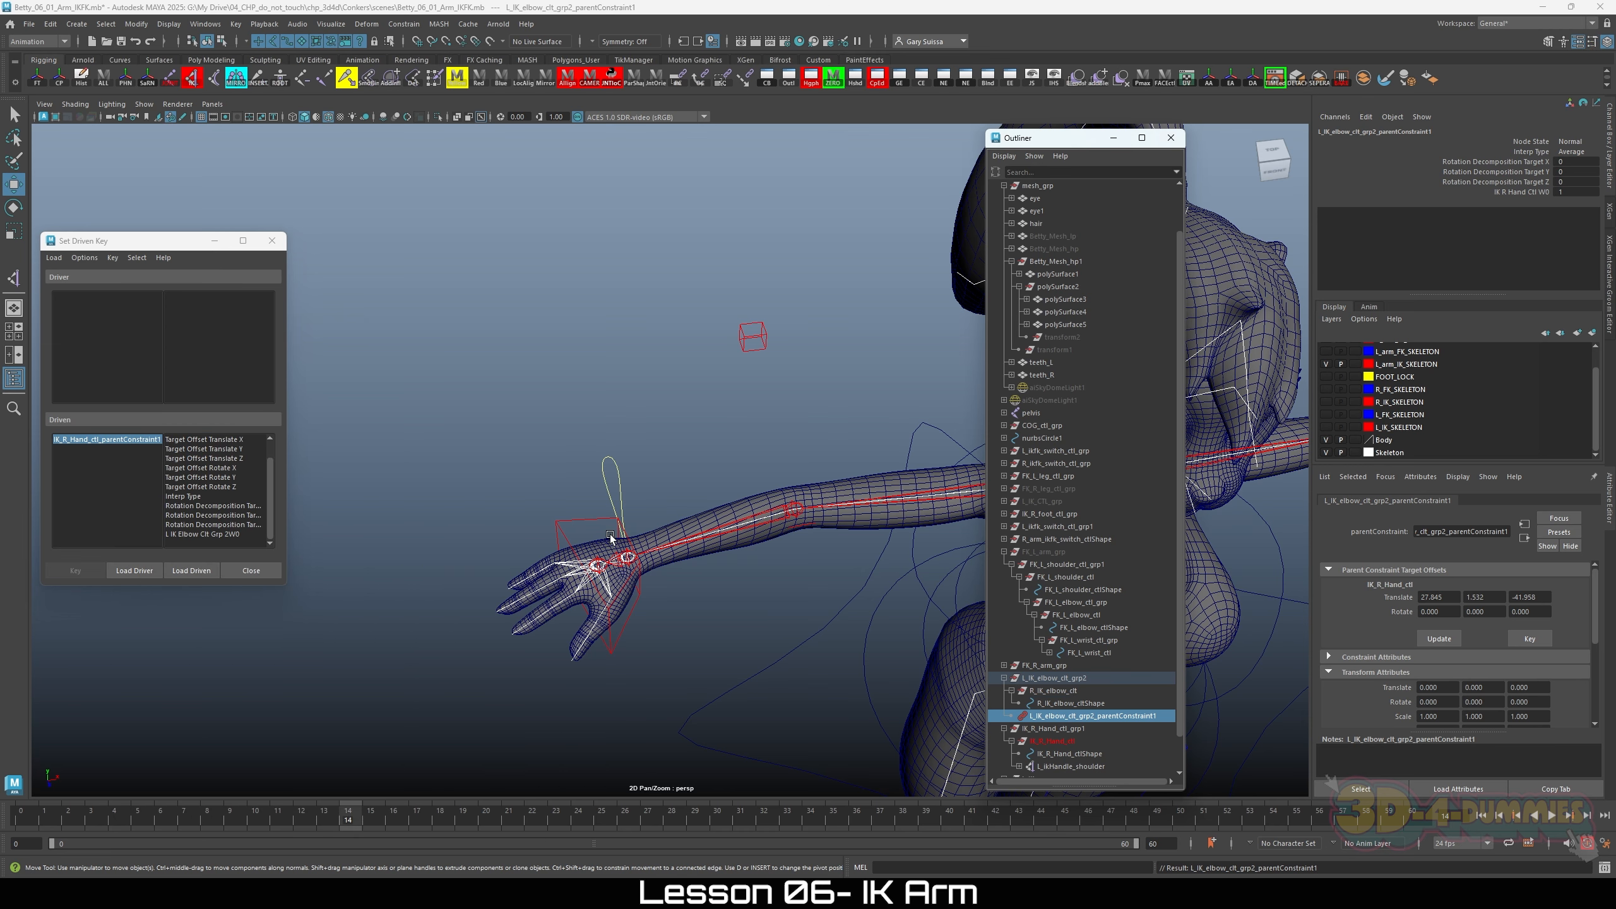
drag(131, 241, 322, 208)
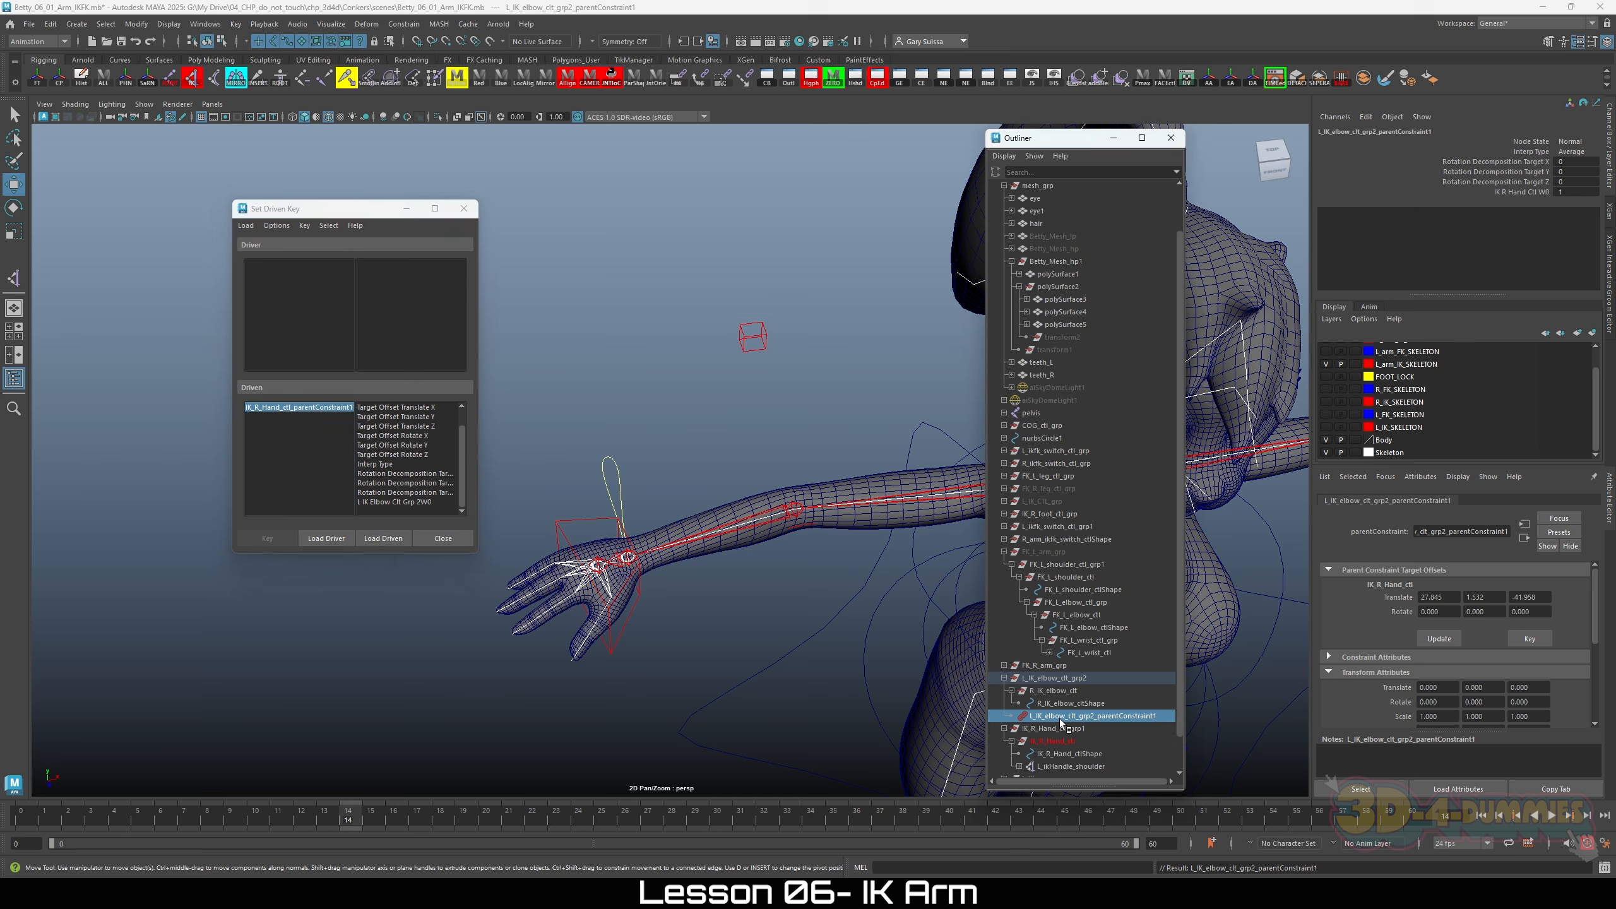
click(384, 539)
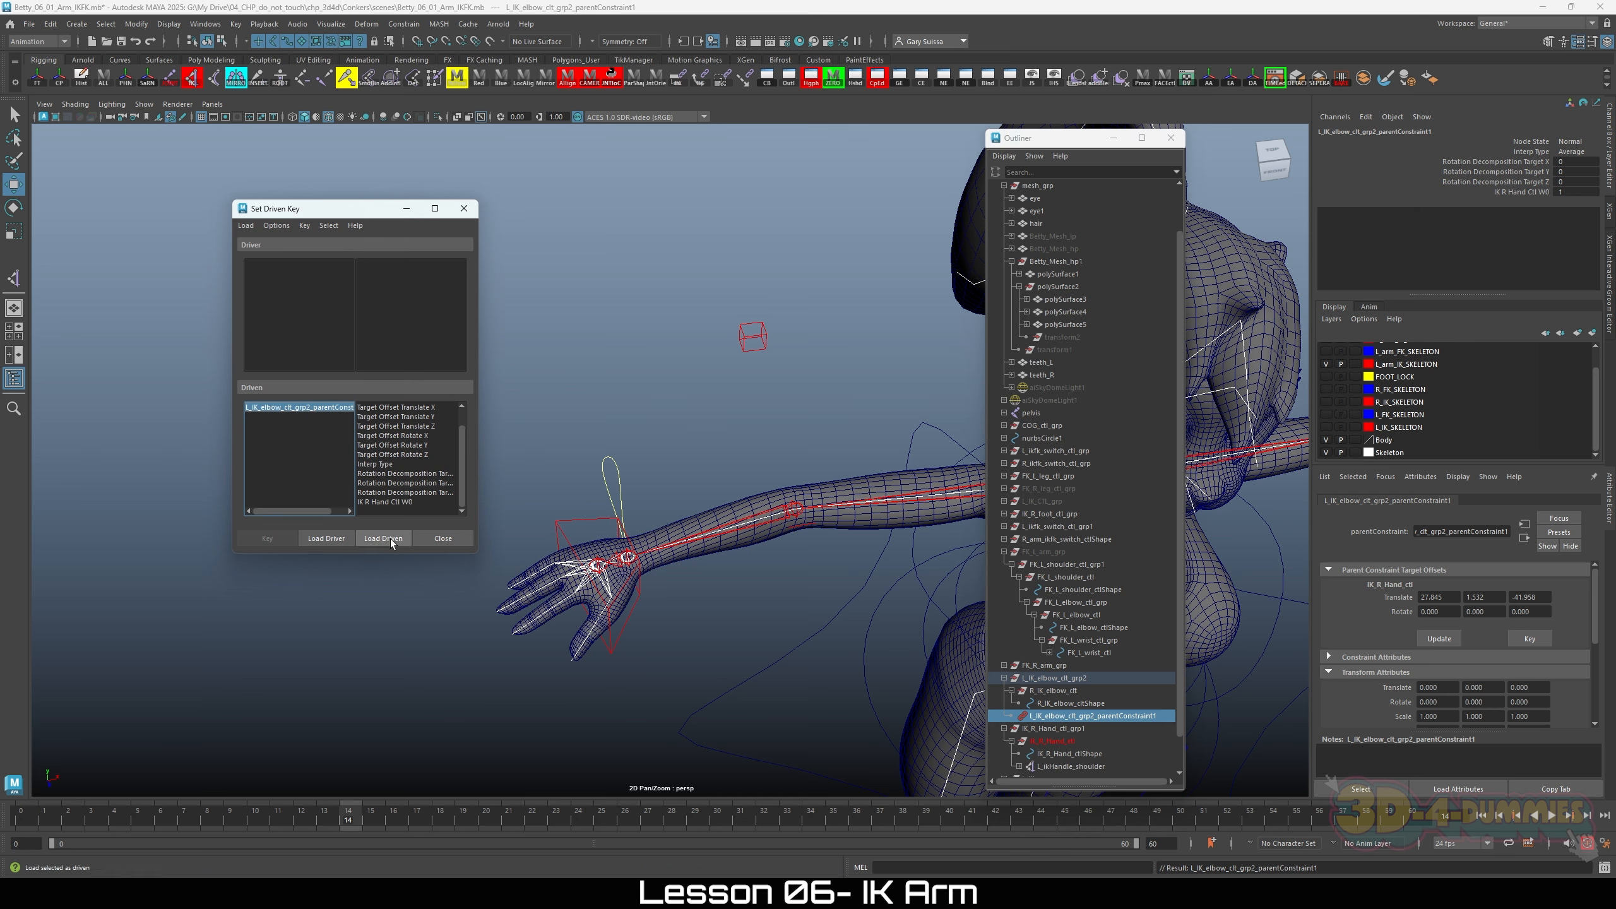
click(389, 503)
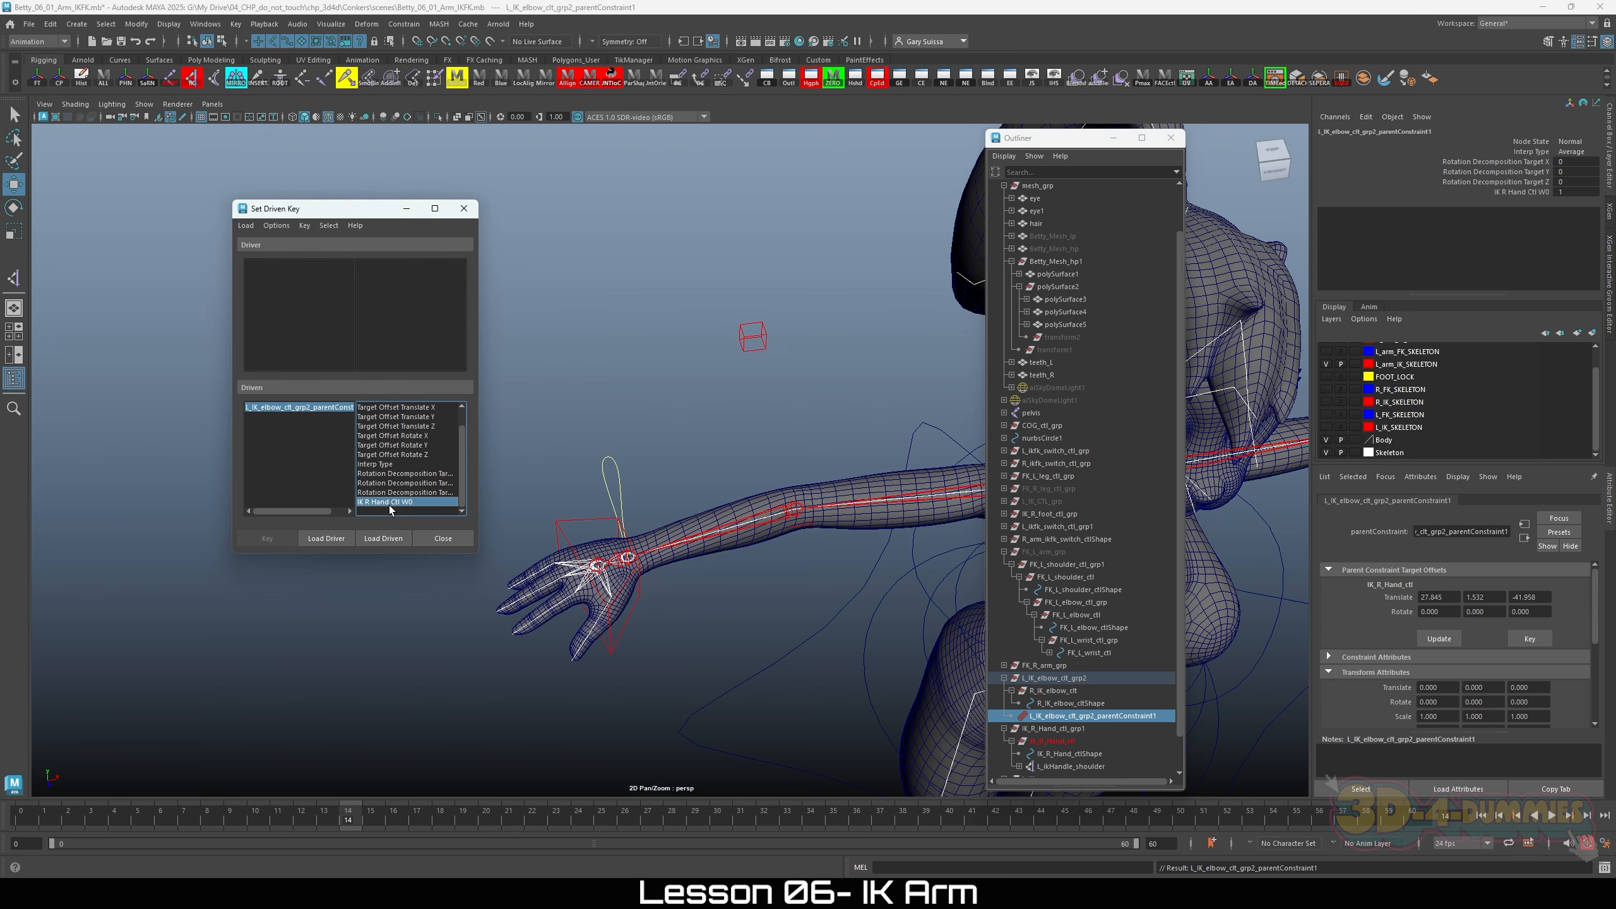
Step: Load IK_R_Hand_ctl as the driver and choose its Elbow Follow attribute
alt+right_drag(733, 551, 827, 527)
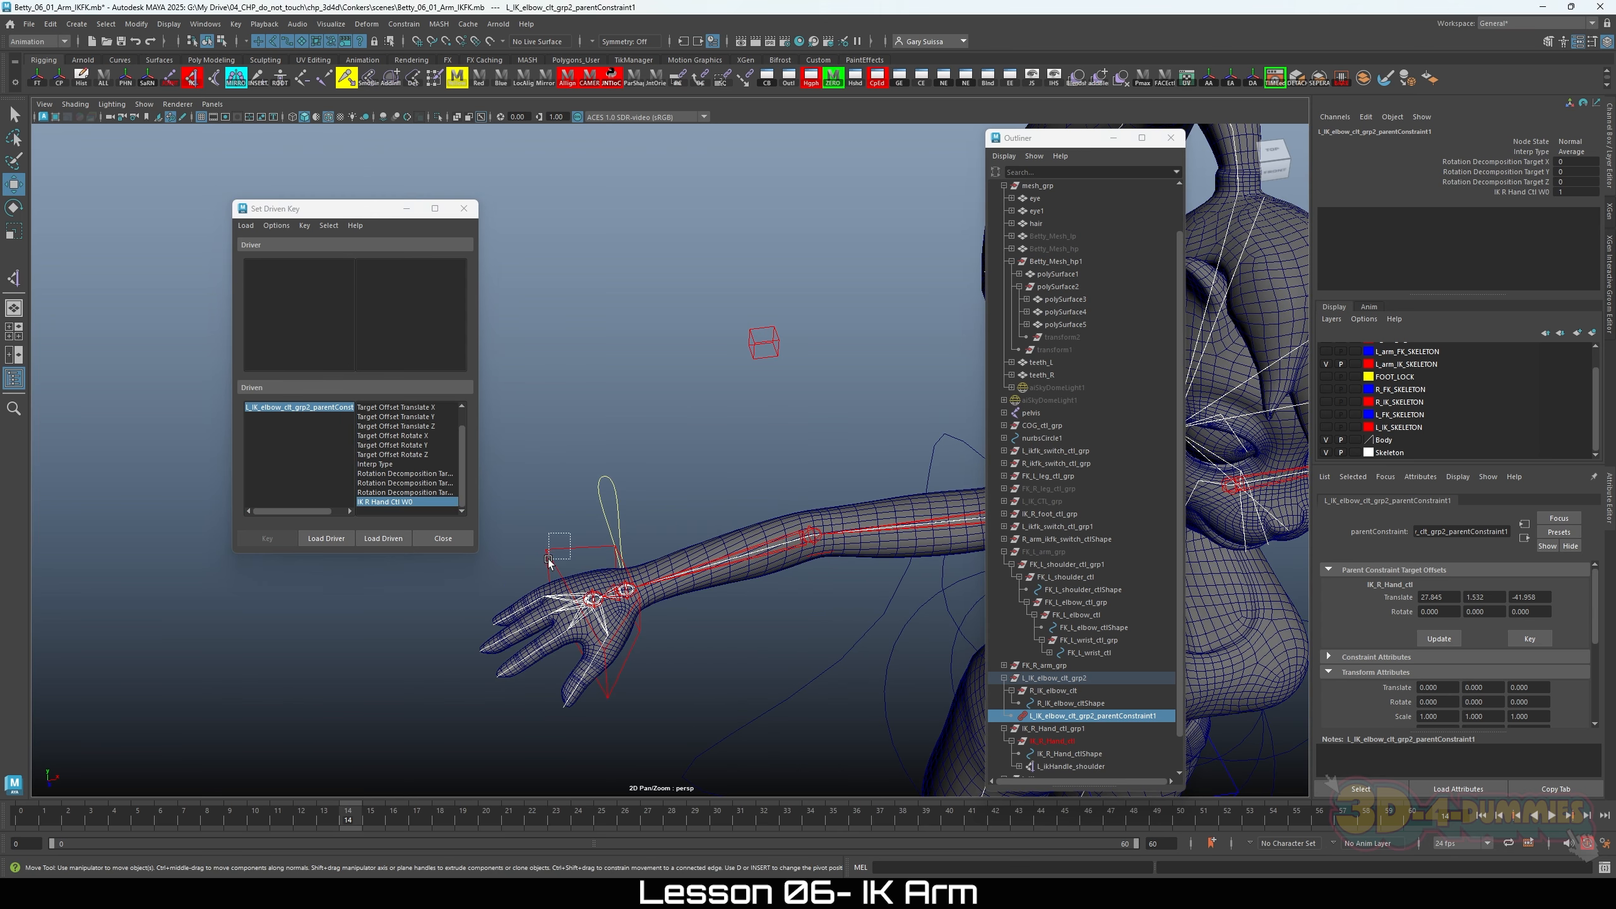
click(546, 558)
click(325, 539)
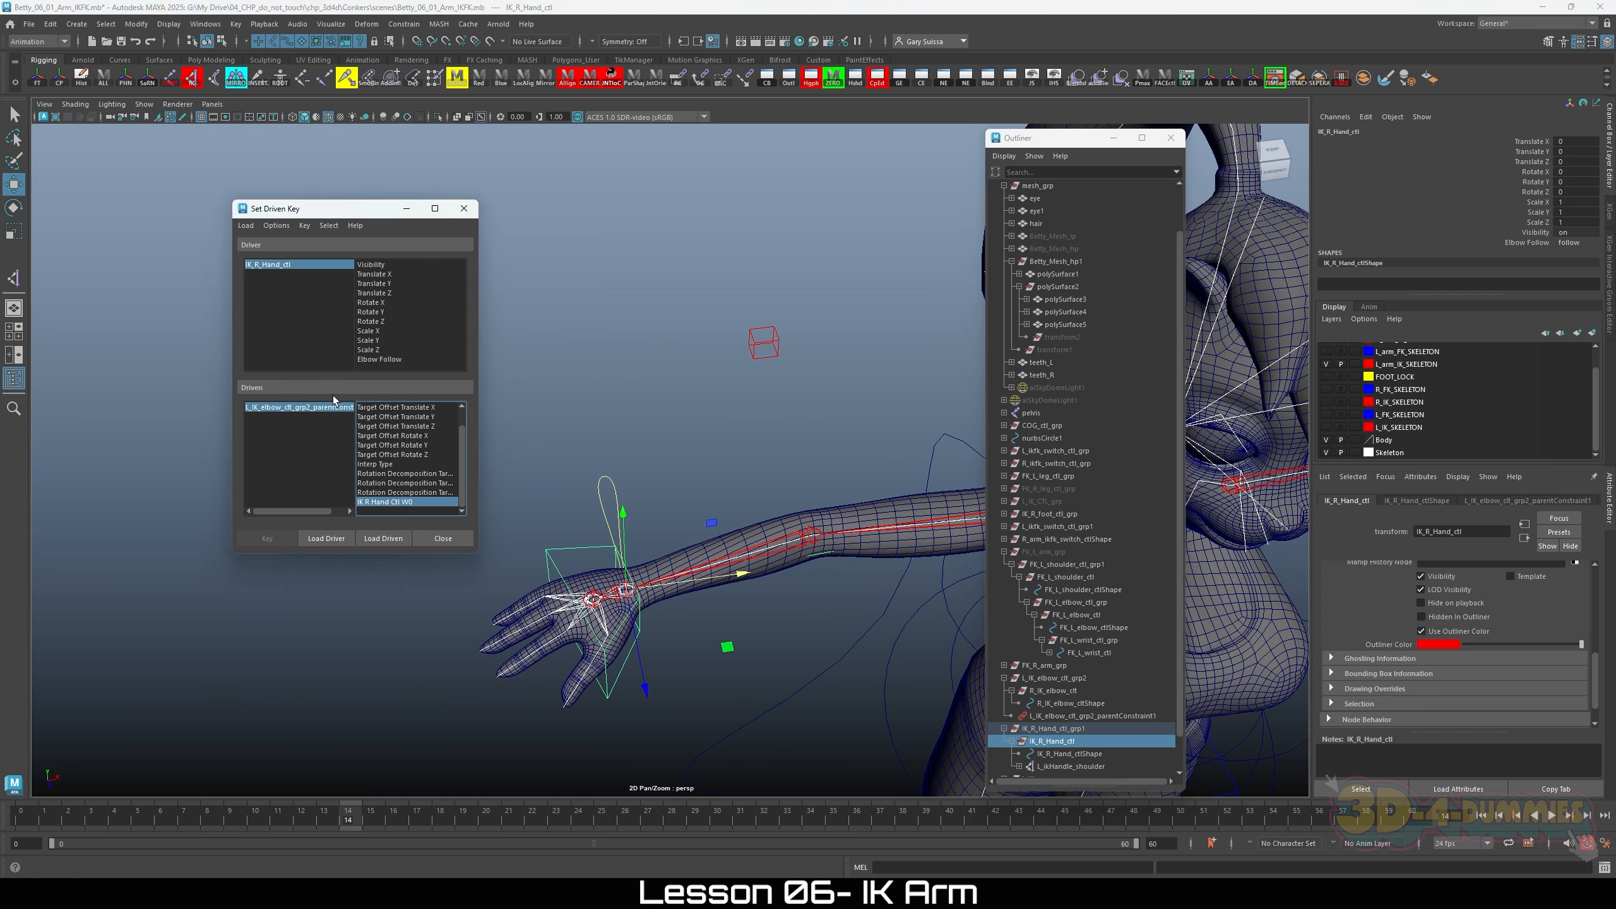
click(379, 359)
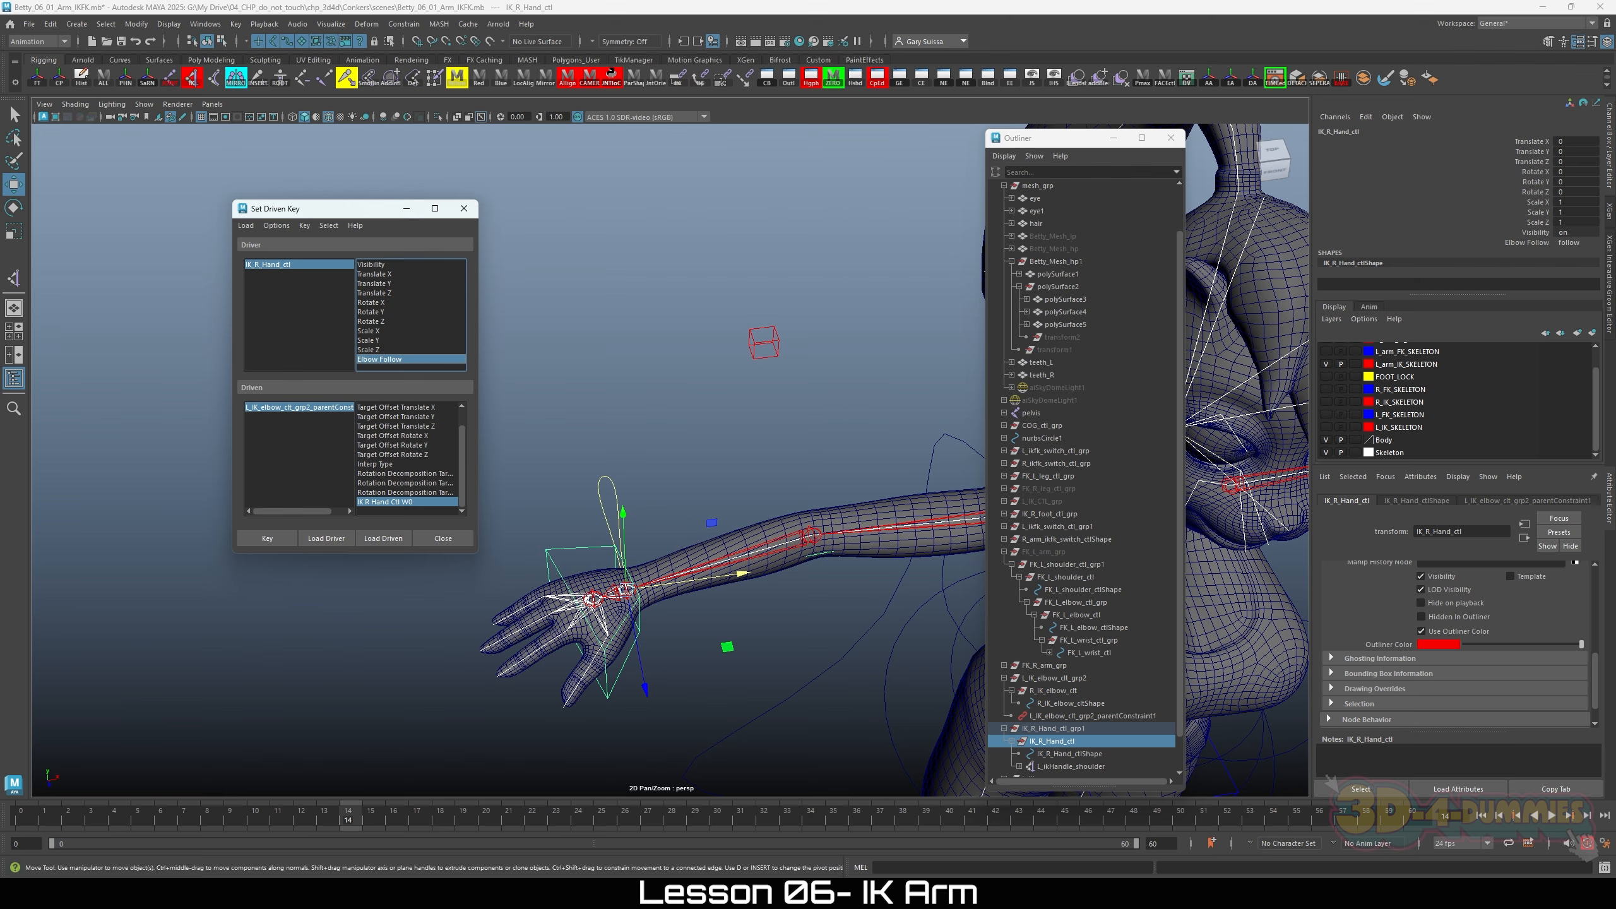
Step: Test whether the elbow control follows by moving the right hand control toward the body, and undo the move
scroll(733, 479, down, 2)
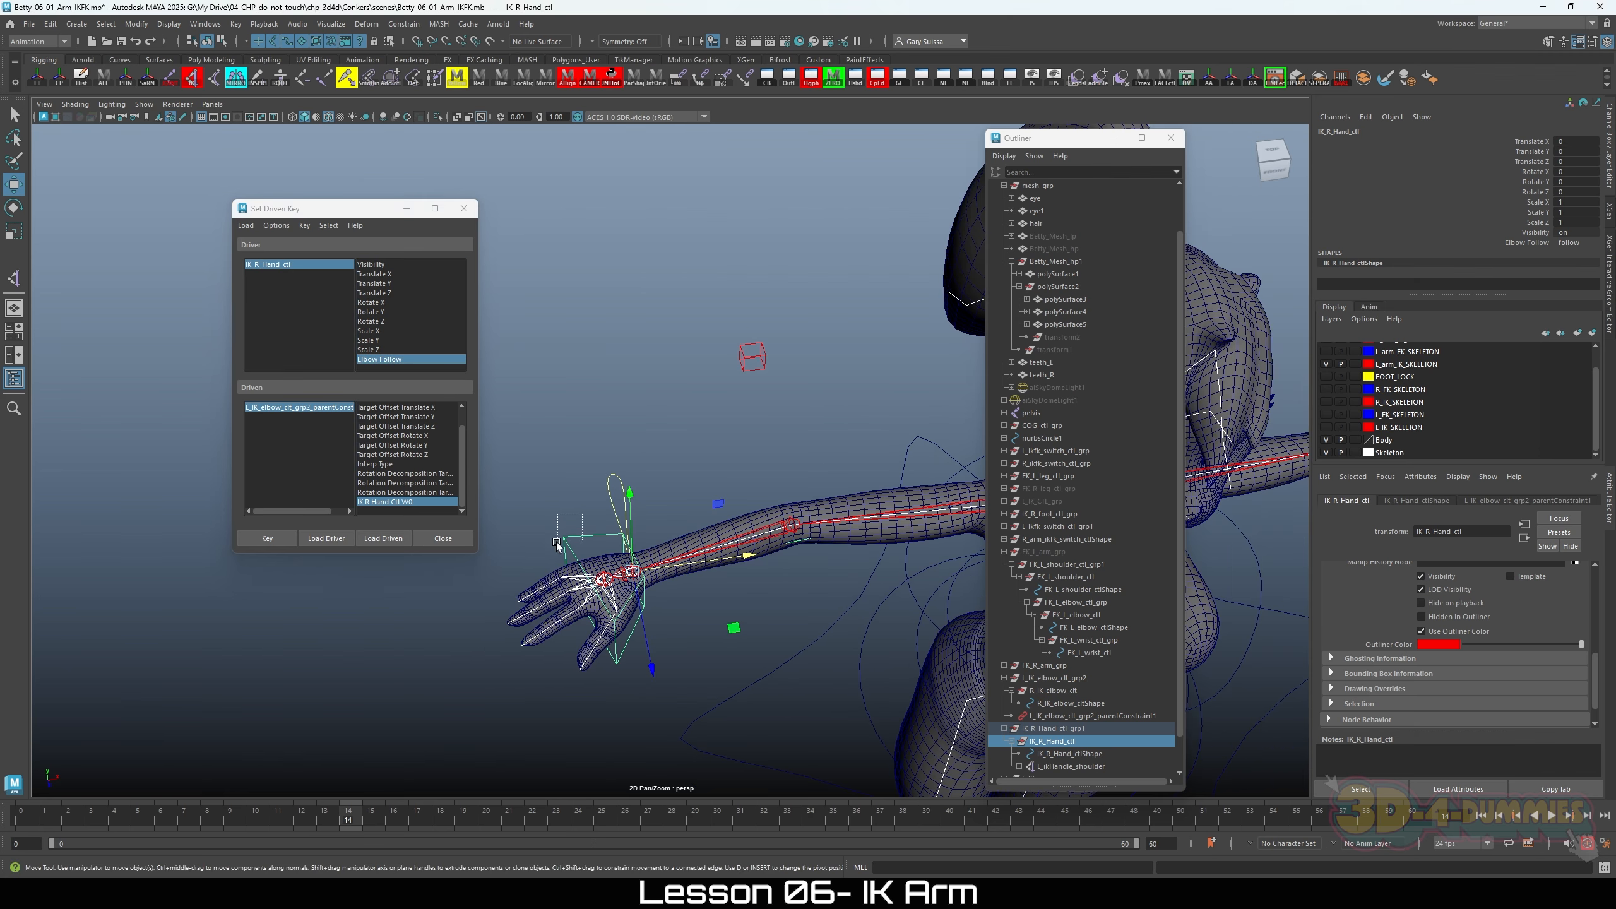
drag(610, 580, 724, 515)
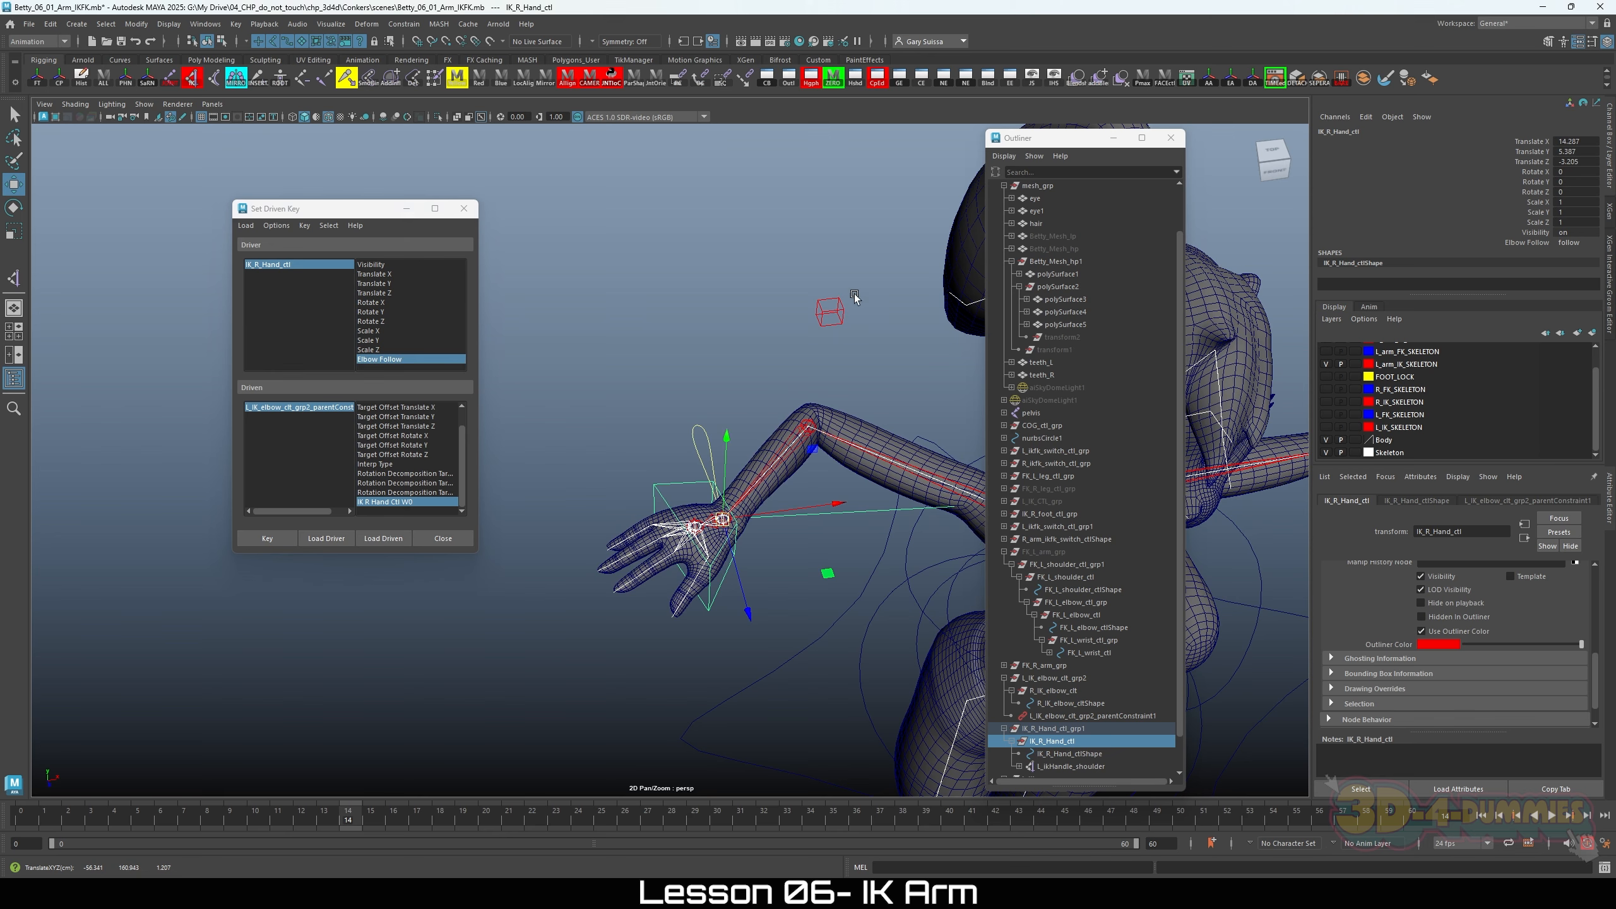
key(ctrl+z)
Step: Key the elbow constraint's hand weight for Elbow Follow at Follow, and at Unfollows with the weight set to 0
alt+middle_drag(748, 453, 765, 392)
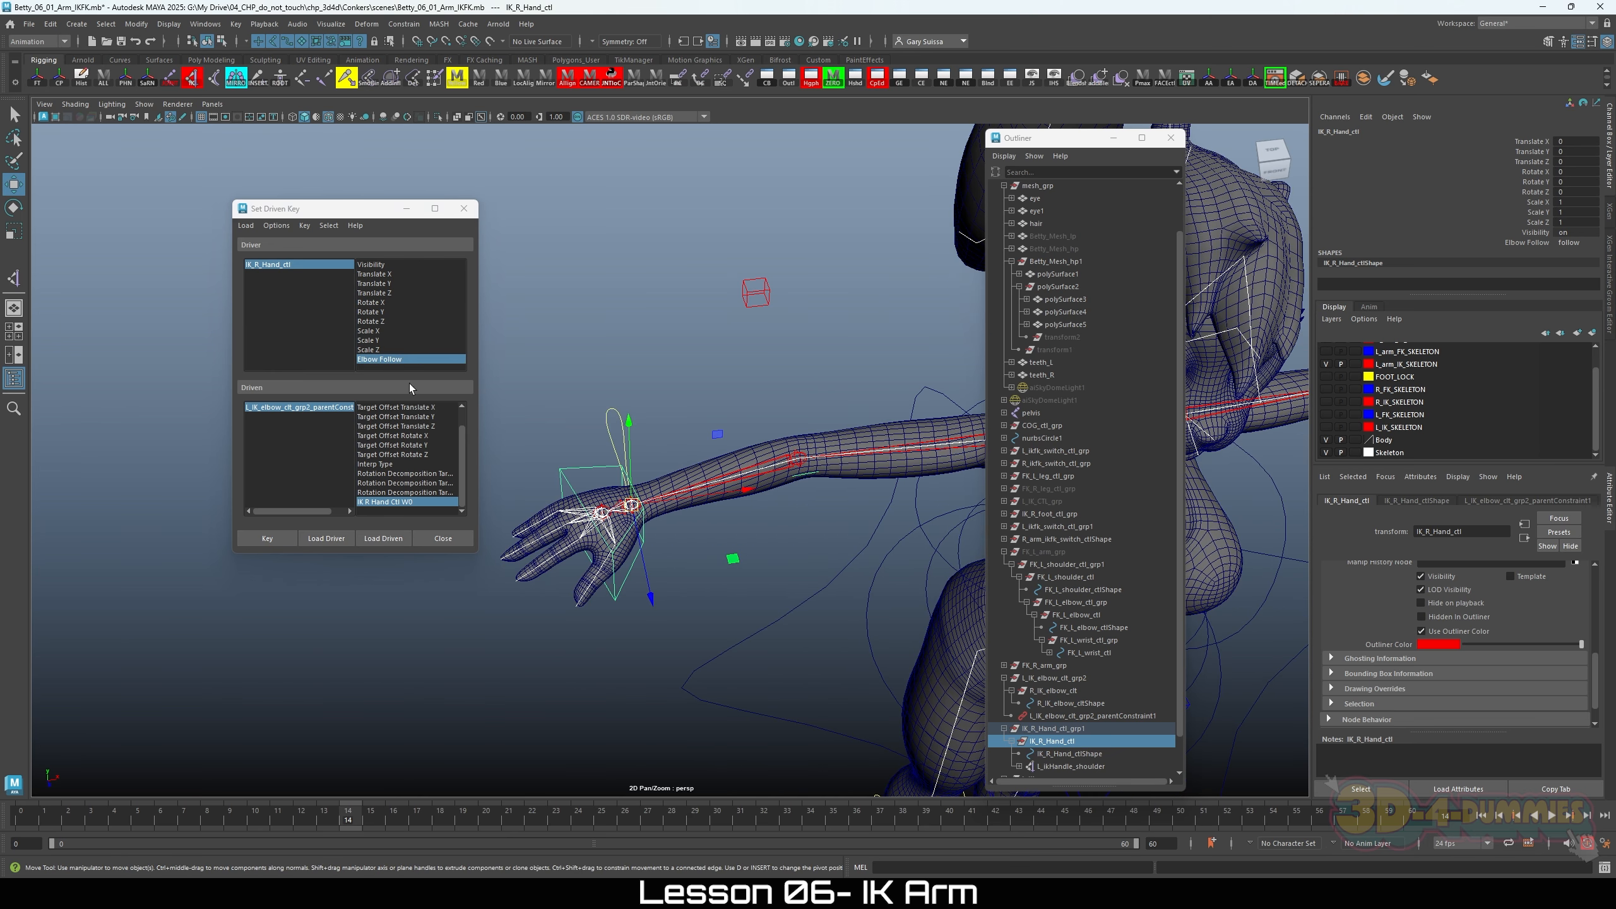
click(259, 540)
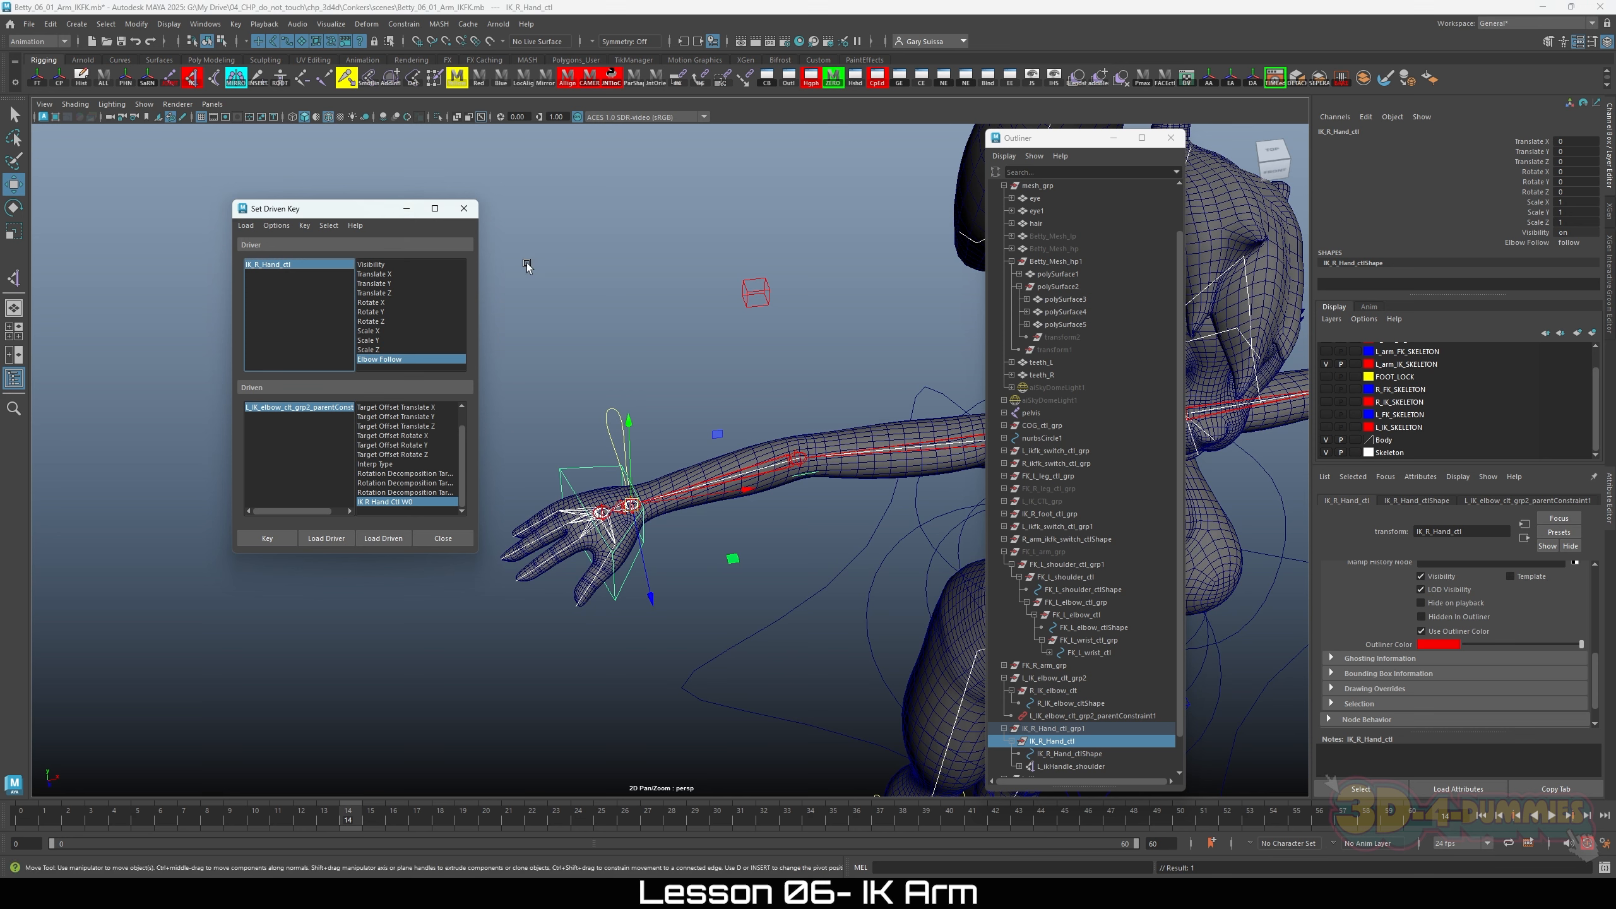
click(1581, 242)
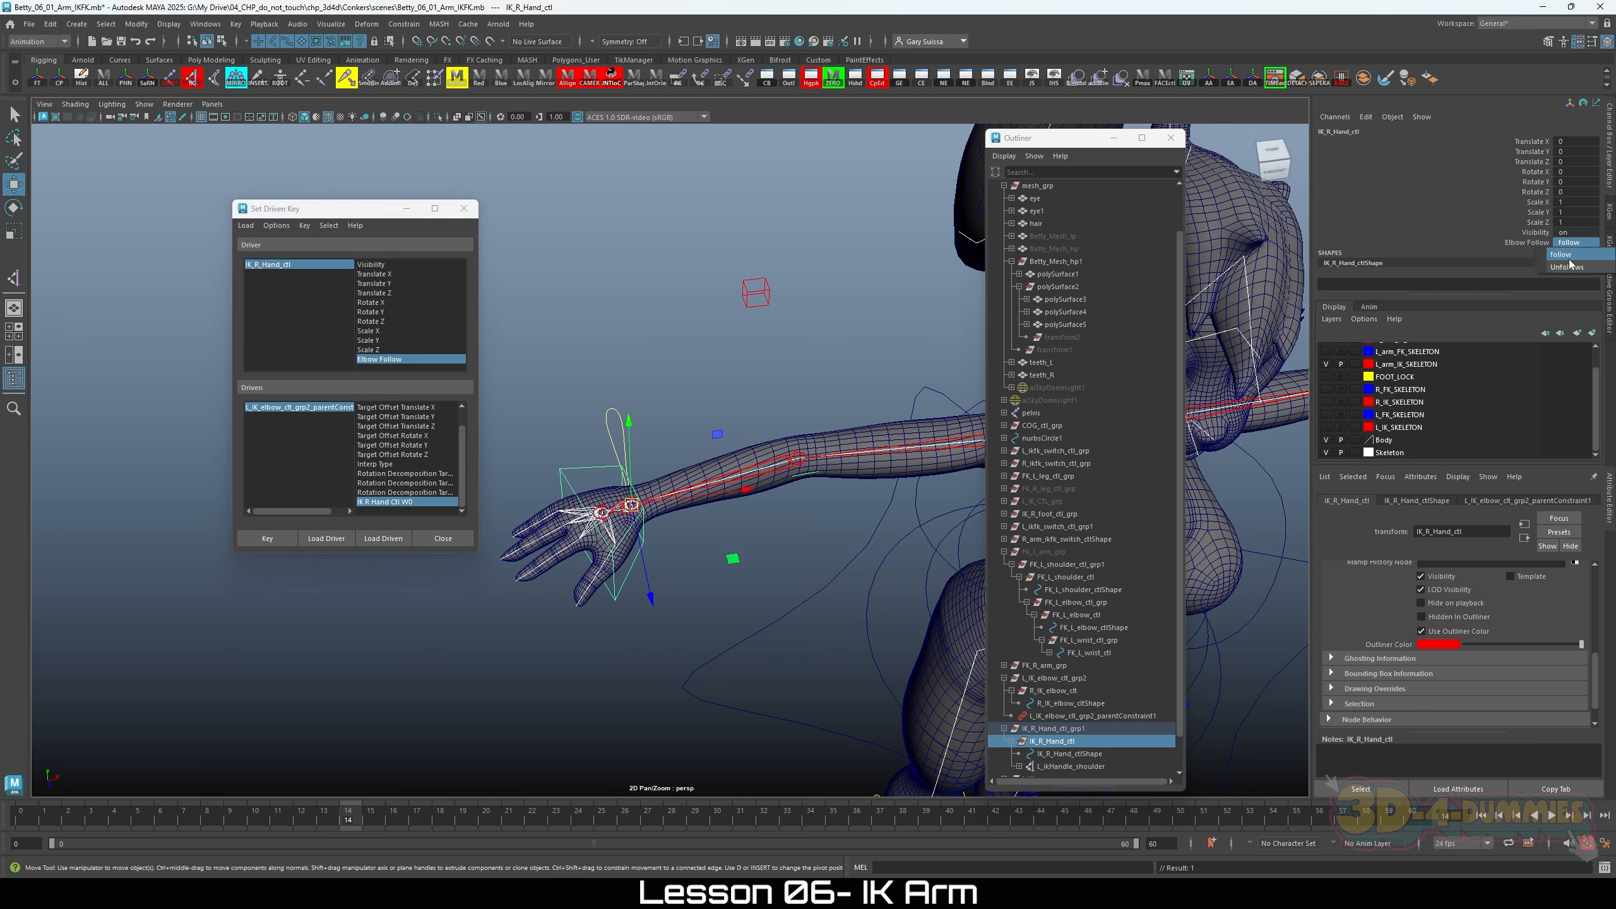
click(1566, 269)
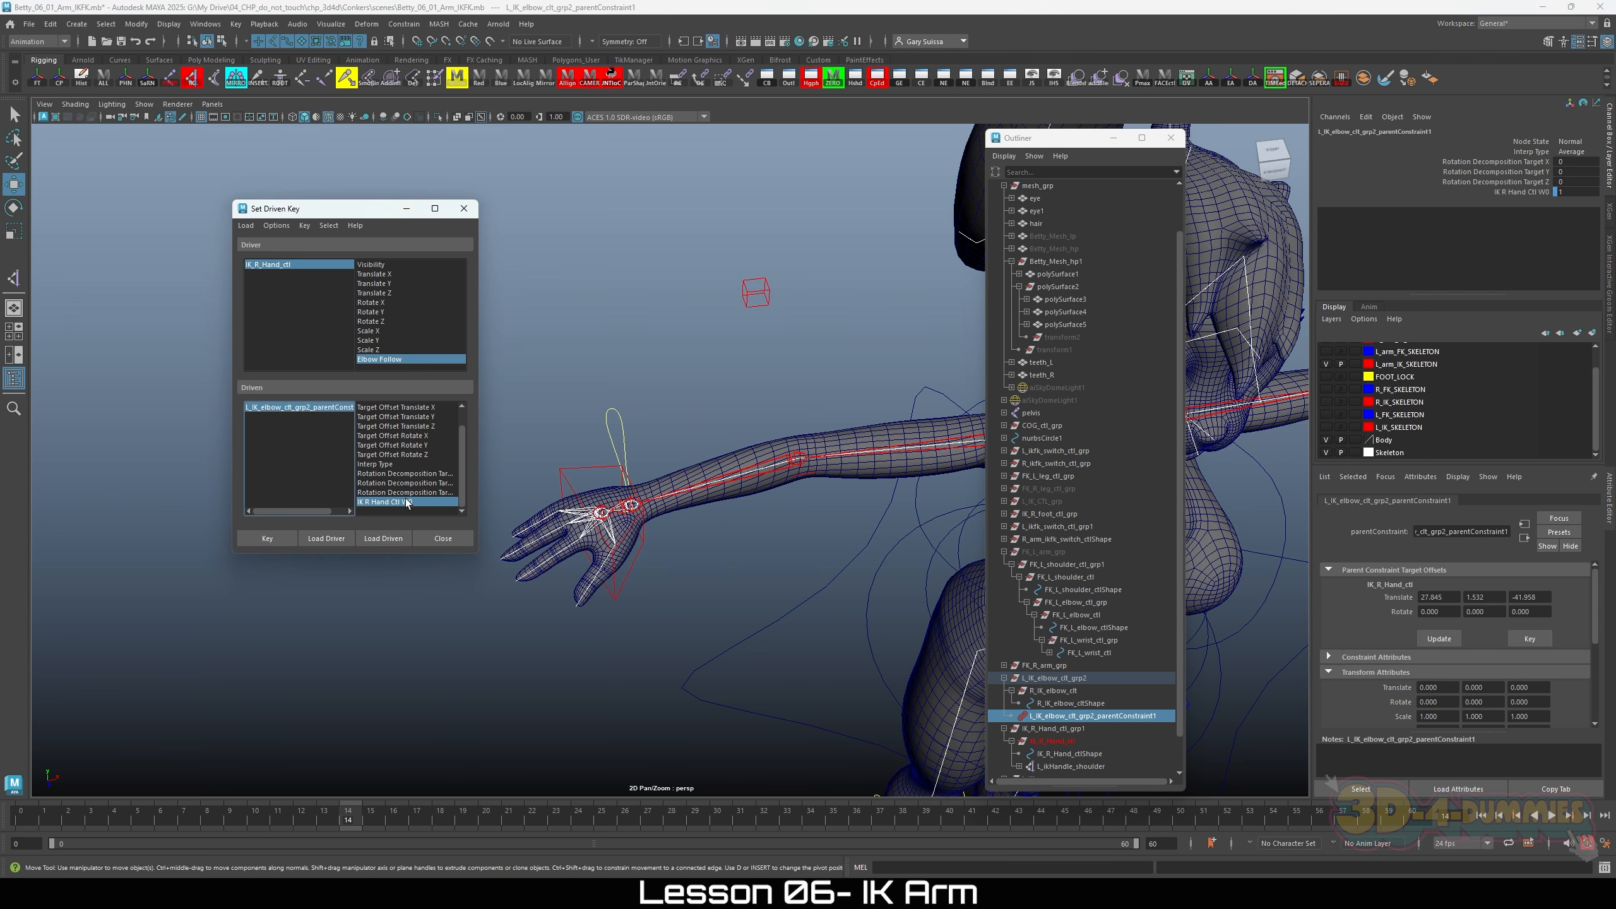
double_click(1584, 191)
text(0)
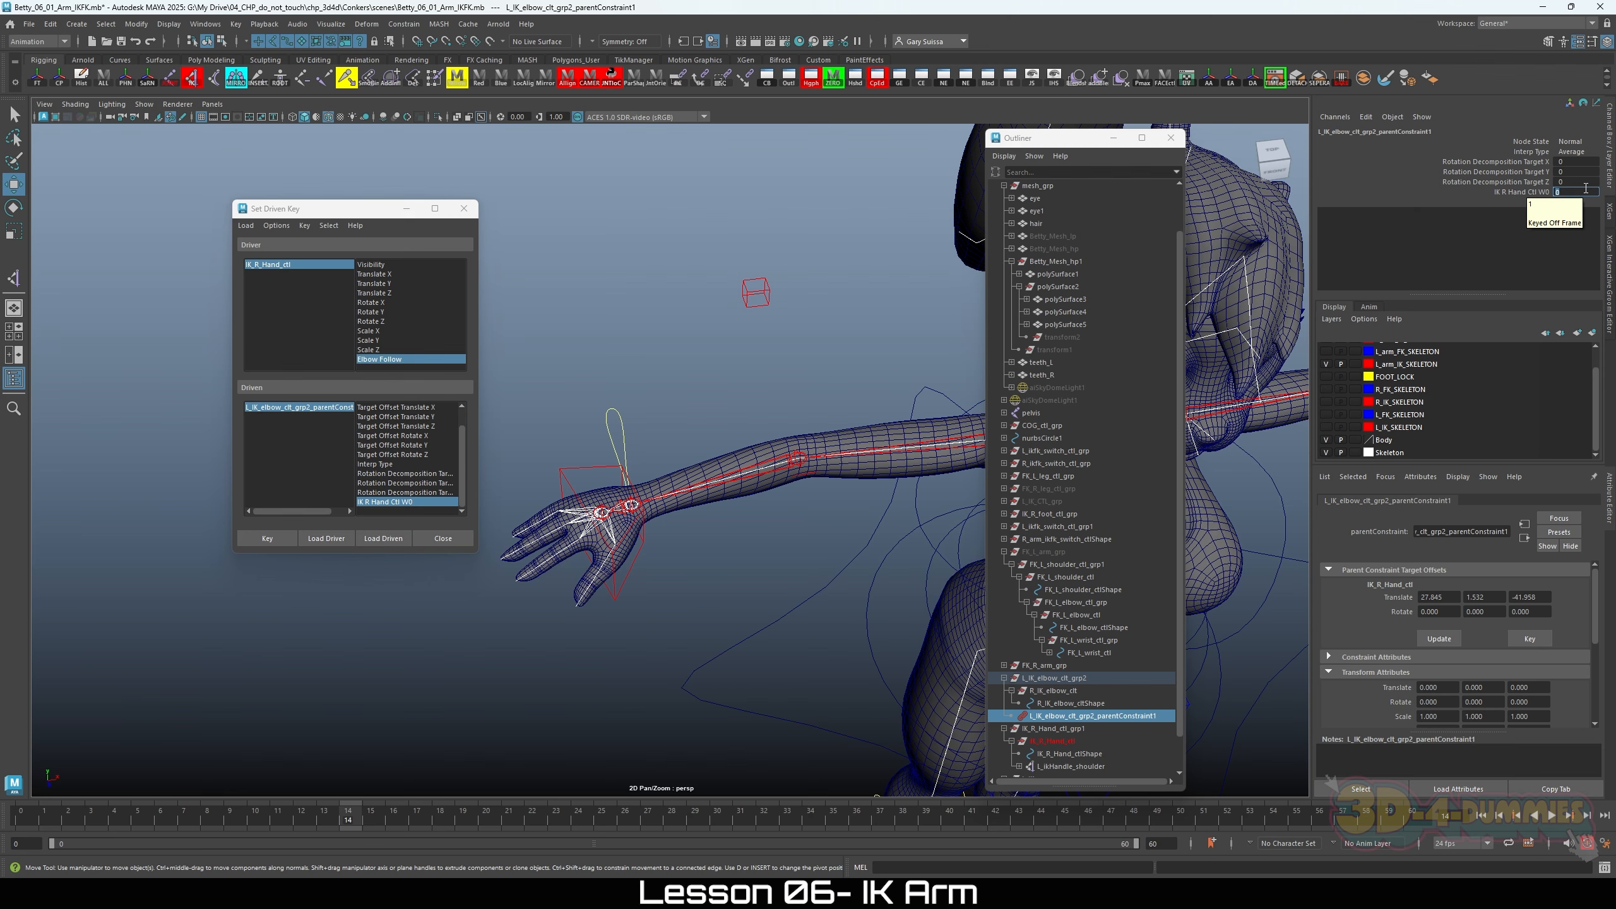
drag(312, 210, 162, 188)
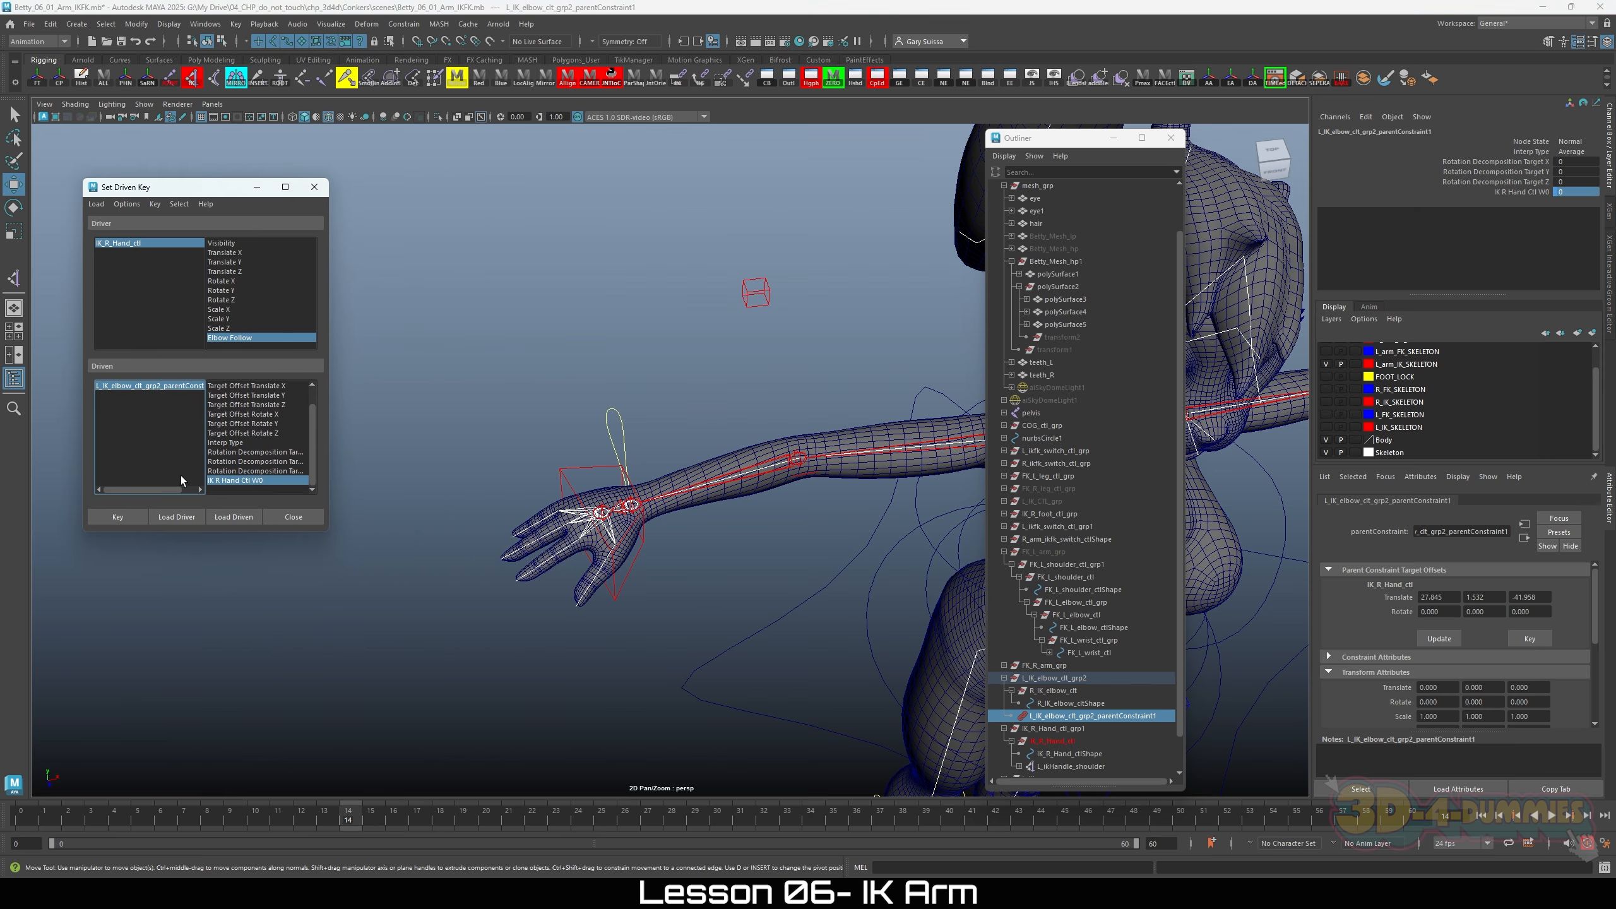
click(117, 516)
Step: Test the Unfollows state by moving IK_R_Hand_ctl, and undo the move
alt+right_drag(674, 411, 541, 375)
alt+middle_drag(622, 388, 536, 381)
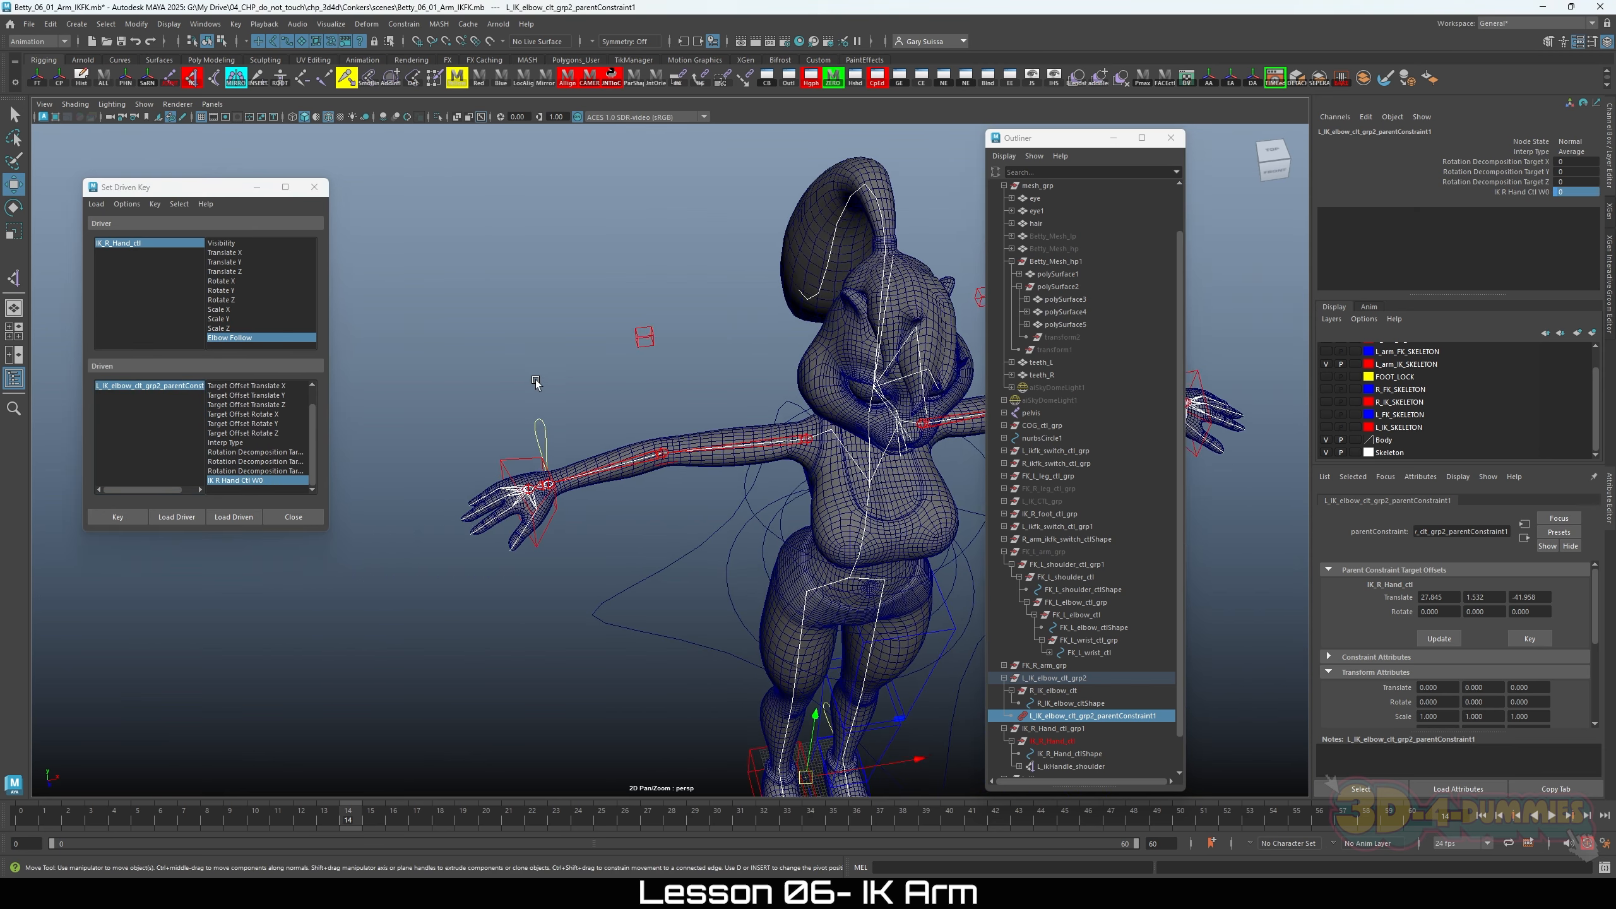
alt+right_drag(537, 381, 671, 433)
drag(417, 446, 596, 528)
key(ctrl+z)
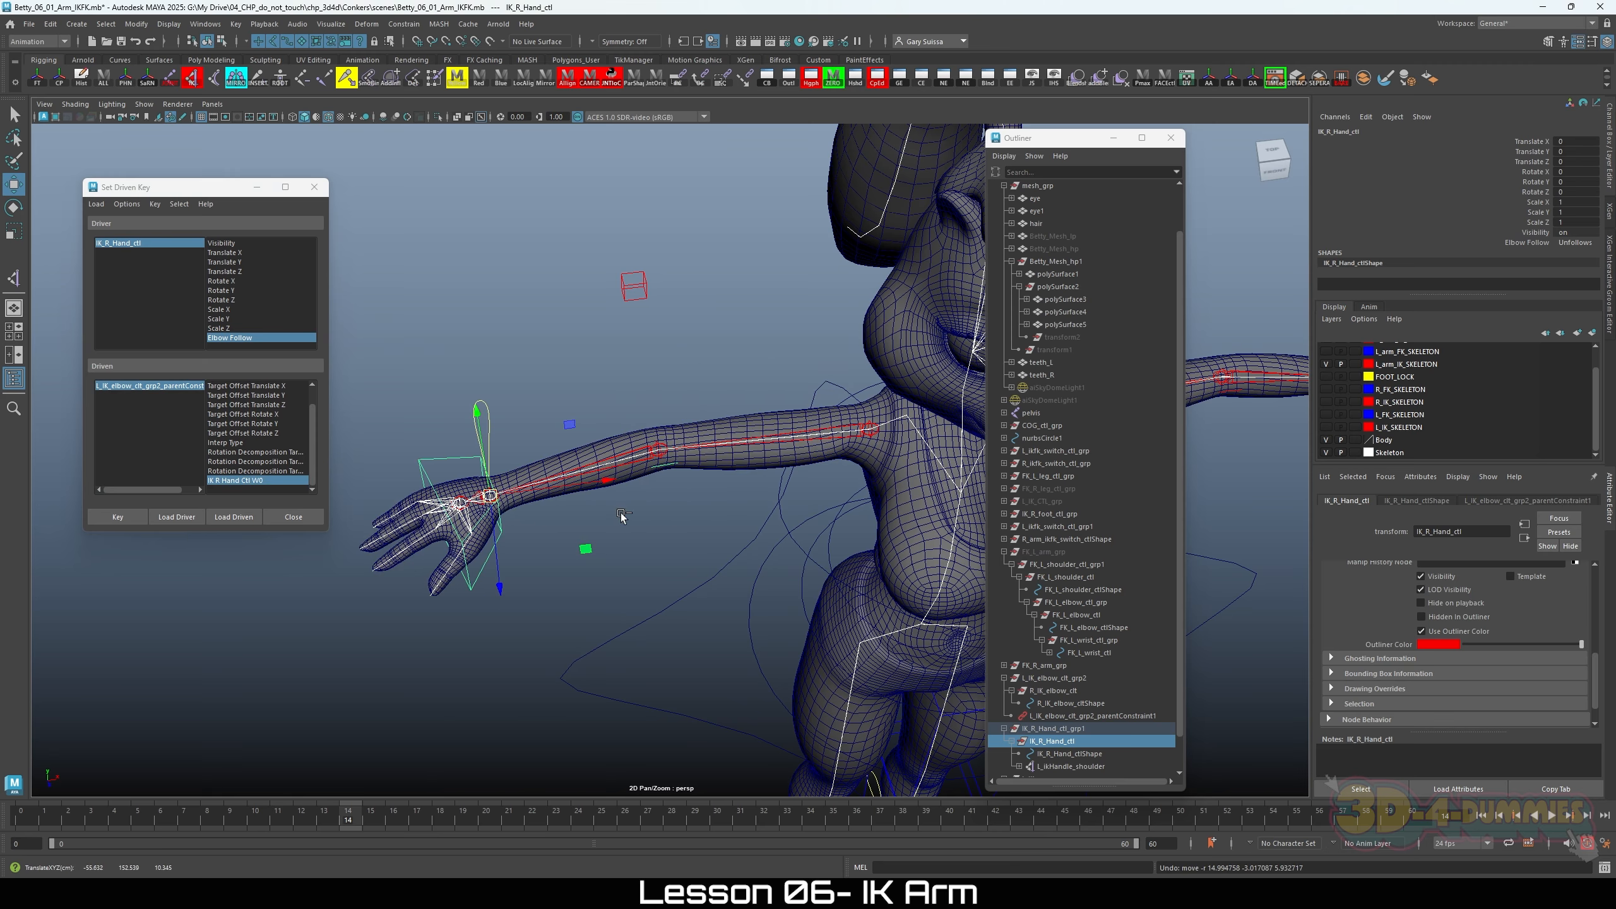
Step: Try adjusting the Envelope of skinCluster1 on the body mesh polySurface3, and deselect the mesh
alt+right_drag(621, 516, 768, 536)
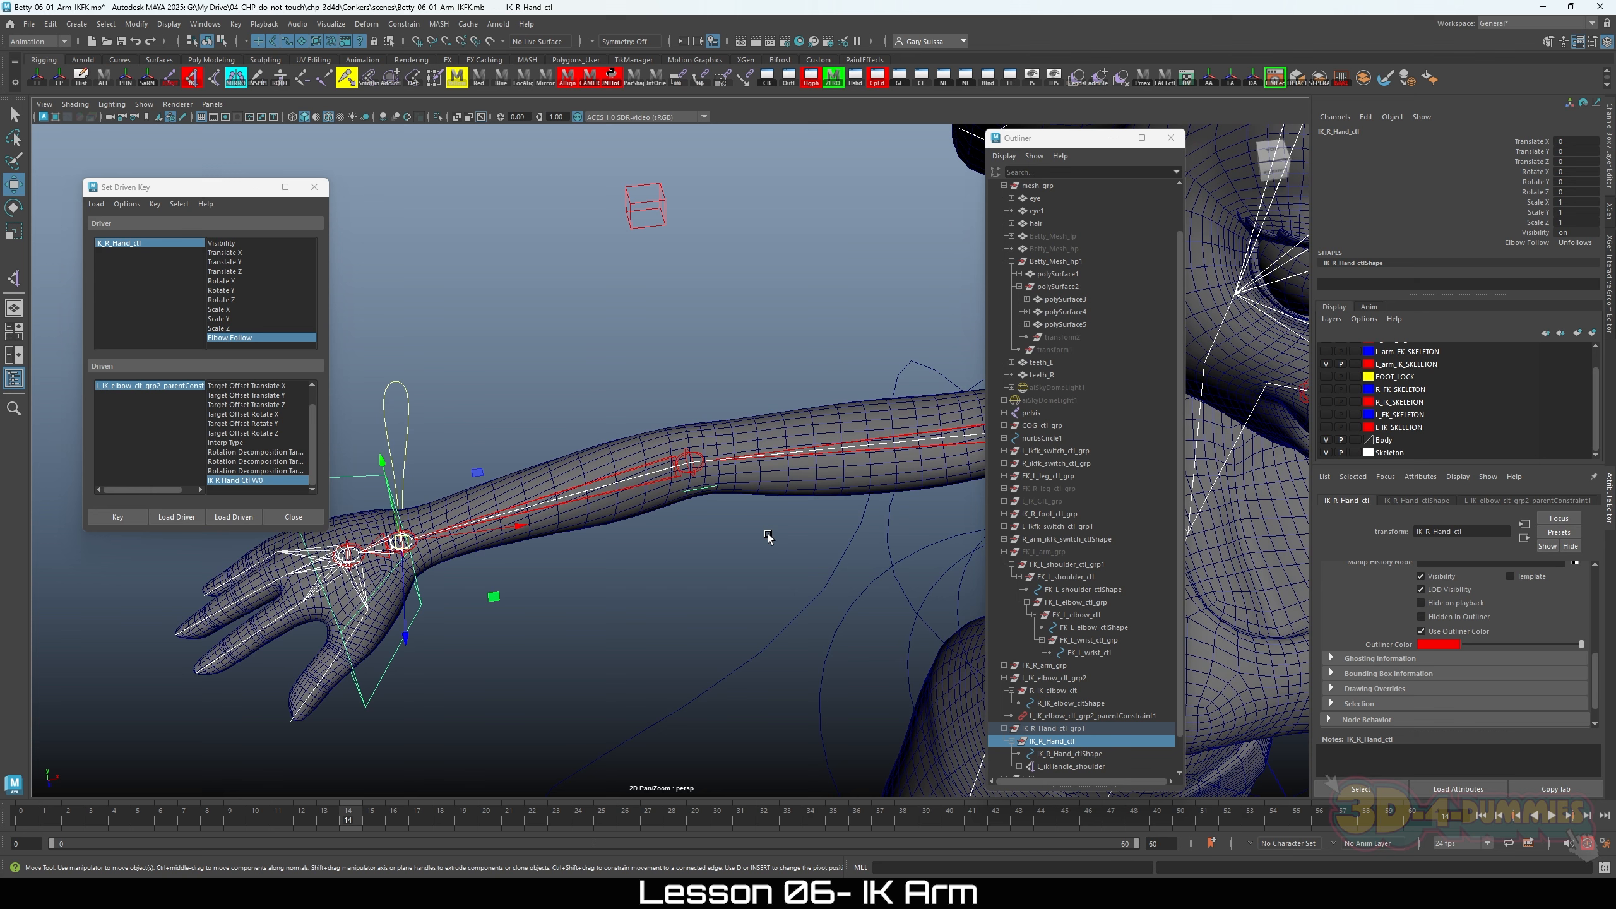
click(649, 443)
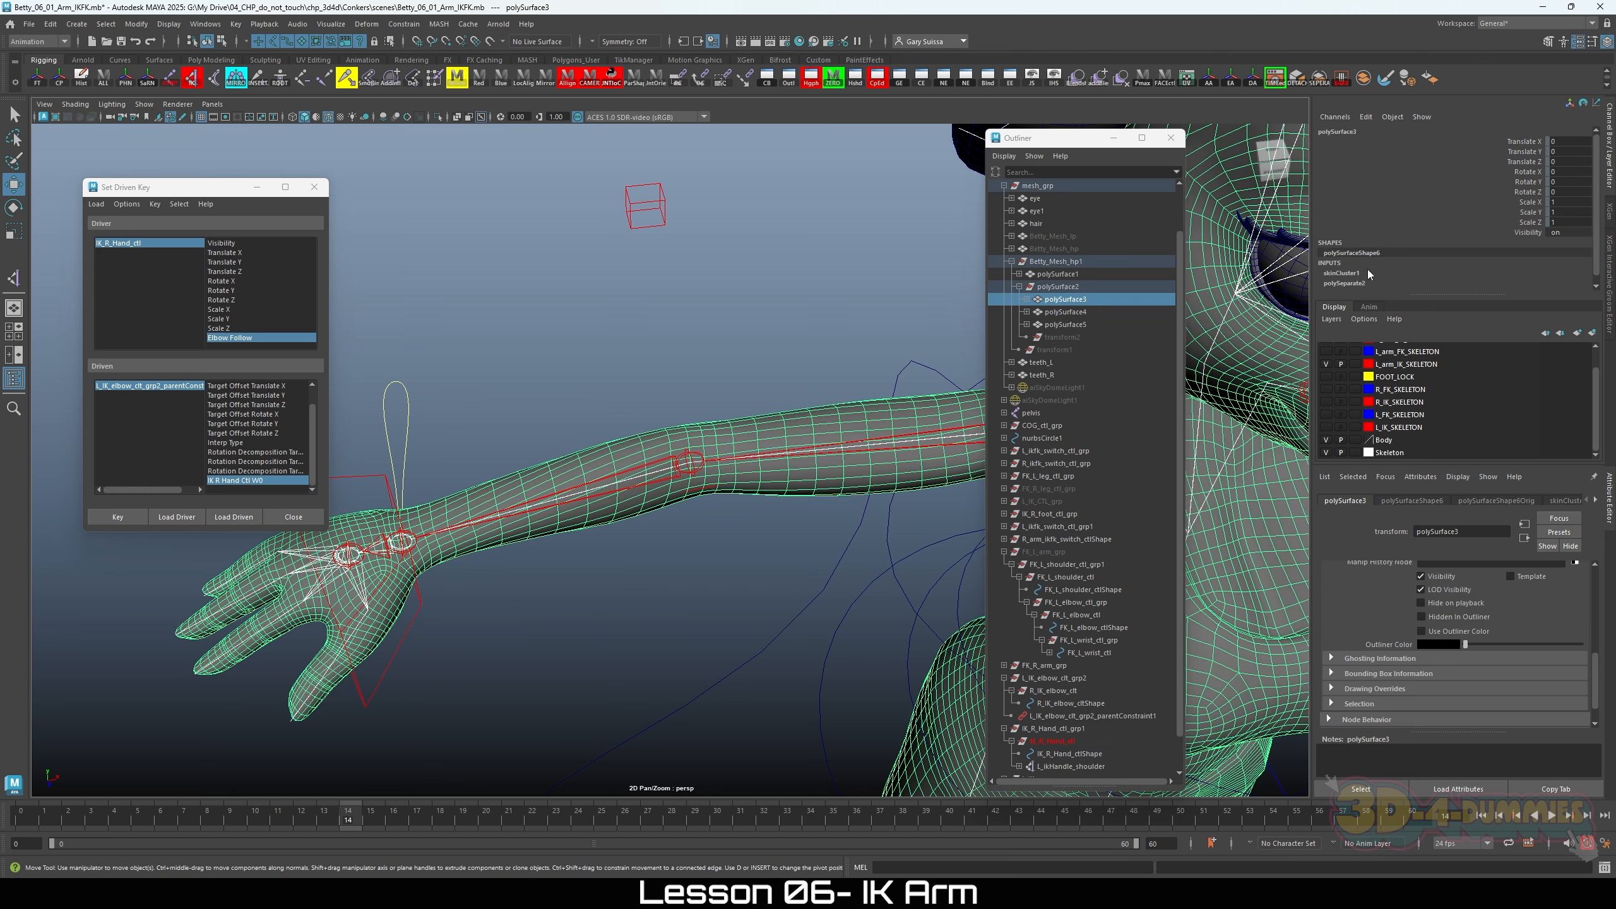
click(1351, 273)
click(1523, 276)
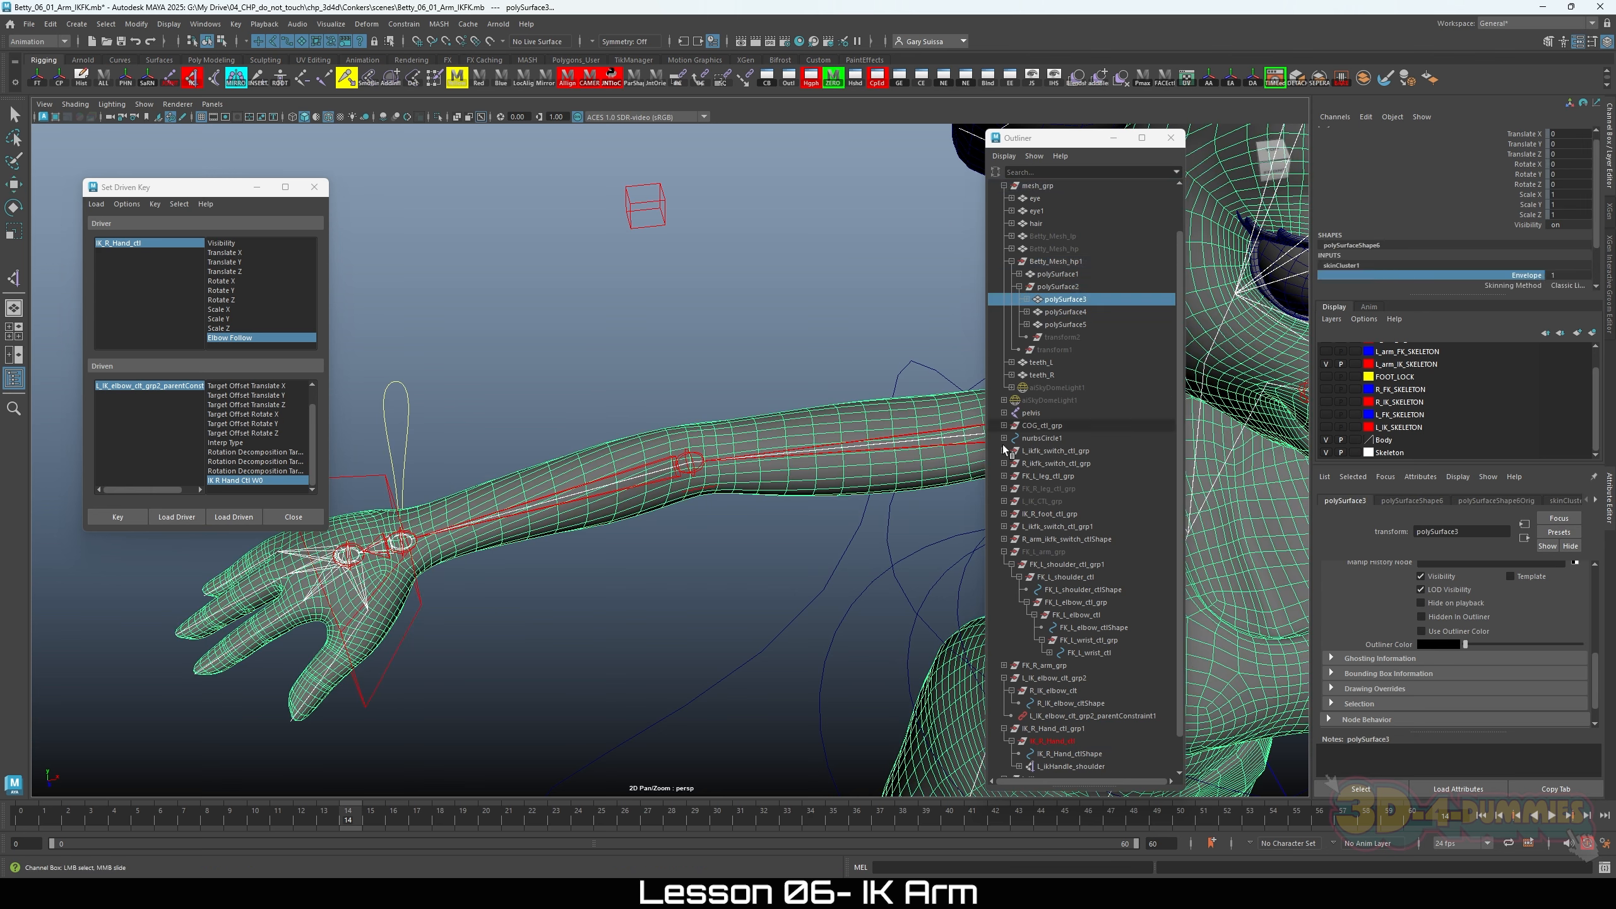
middle_drag(726, 522, 853, 613)
alt+right_drag(853, 612, 395, 606)
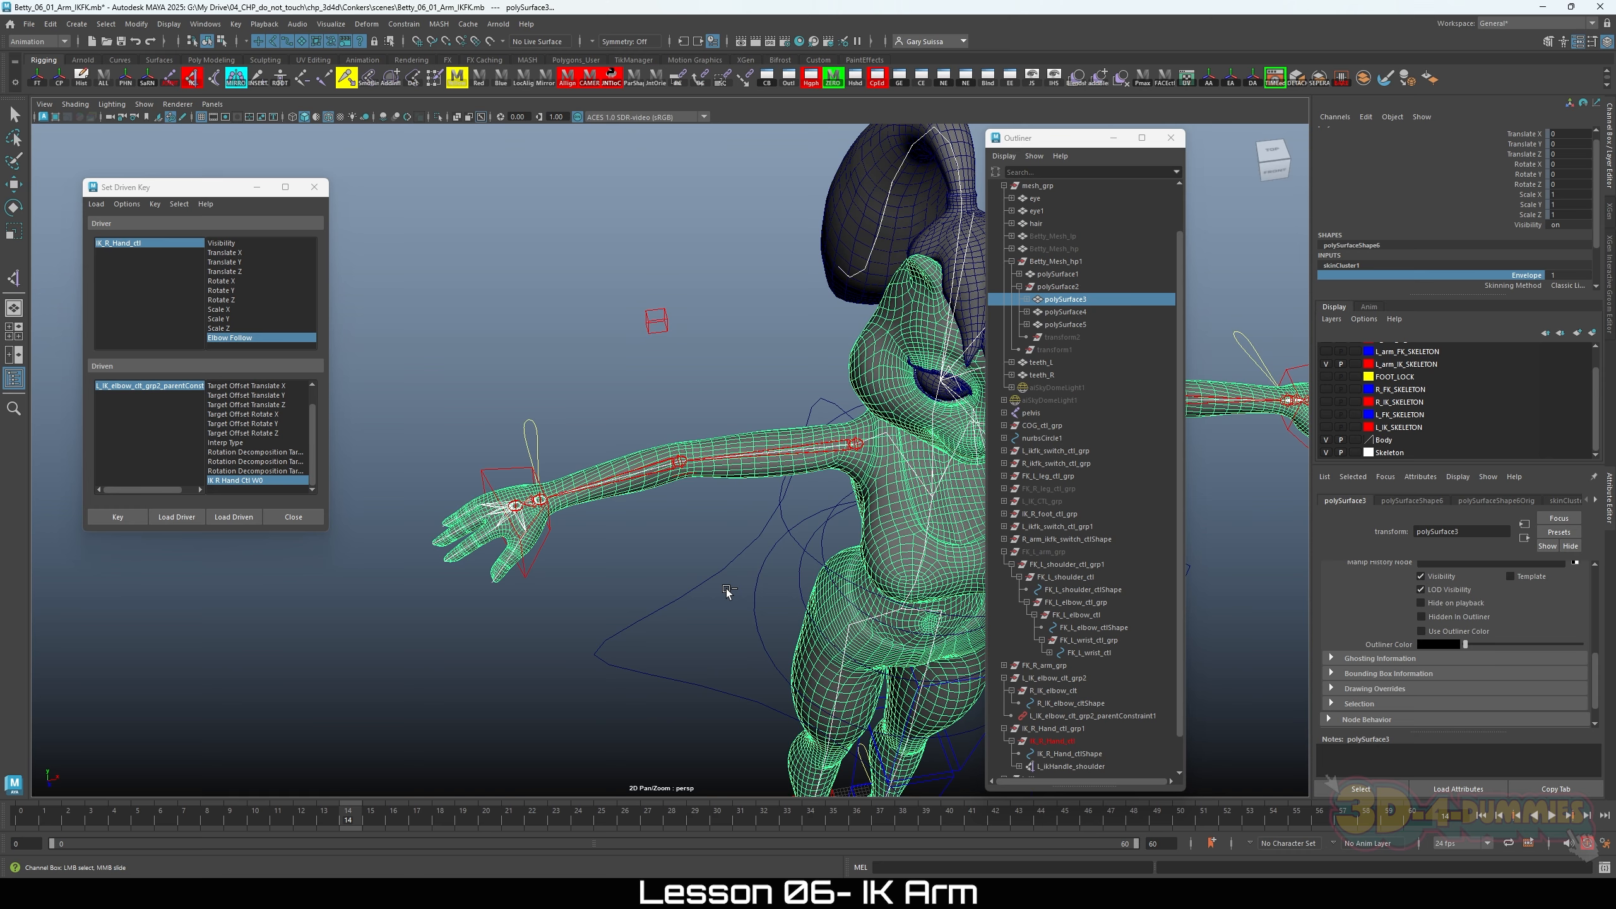
alt+right_drag(727, 592, 594, 592)
key(w)
click(565, 440)
Step: Examine the right arm and its elbow control from several angles, with the Set Driven Key window moved clear of the arm
alt+right_drag(565, 440, 705, 485)
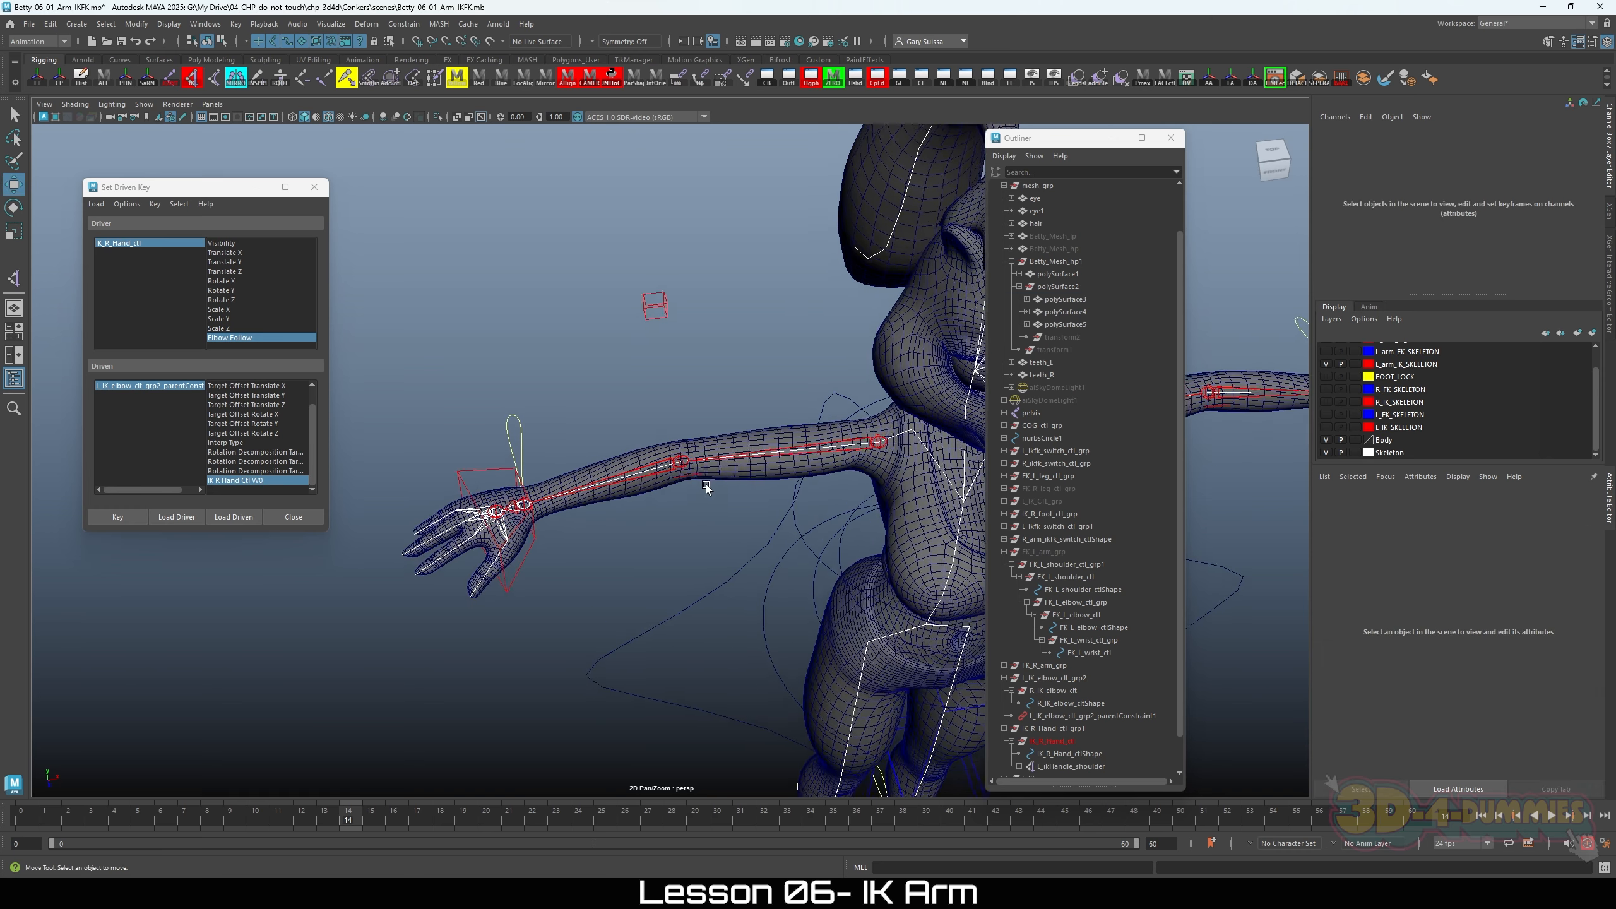
alt+middle_drag(706, 485, 610, 526)
alt+right_drag(609, 526, 567, 548)
alt+drag(522, 549, 552, 494)
alt+right_drag(552, 494, 669, 541)
drag(217, 190, 164, 137)
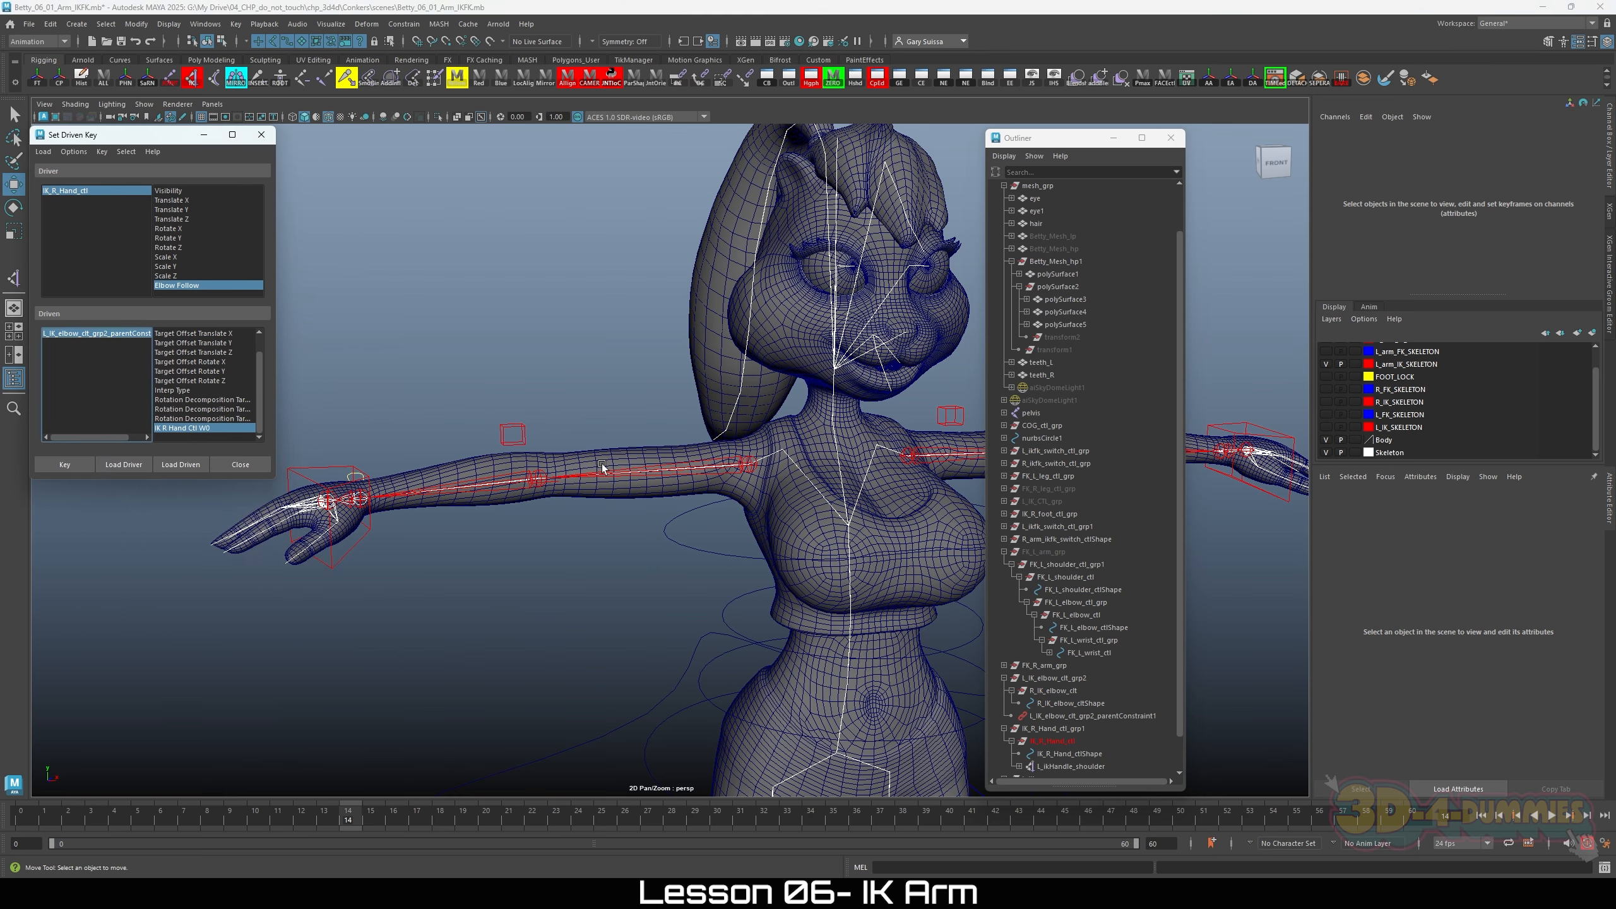
alt+right_drag(649, 489, 459, 510)
alt+drag(459, 509, 524, 559)
alt+right_drag(524, 559, 768, 606)
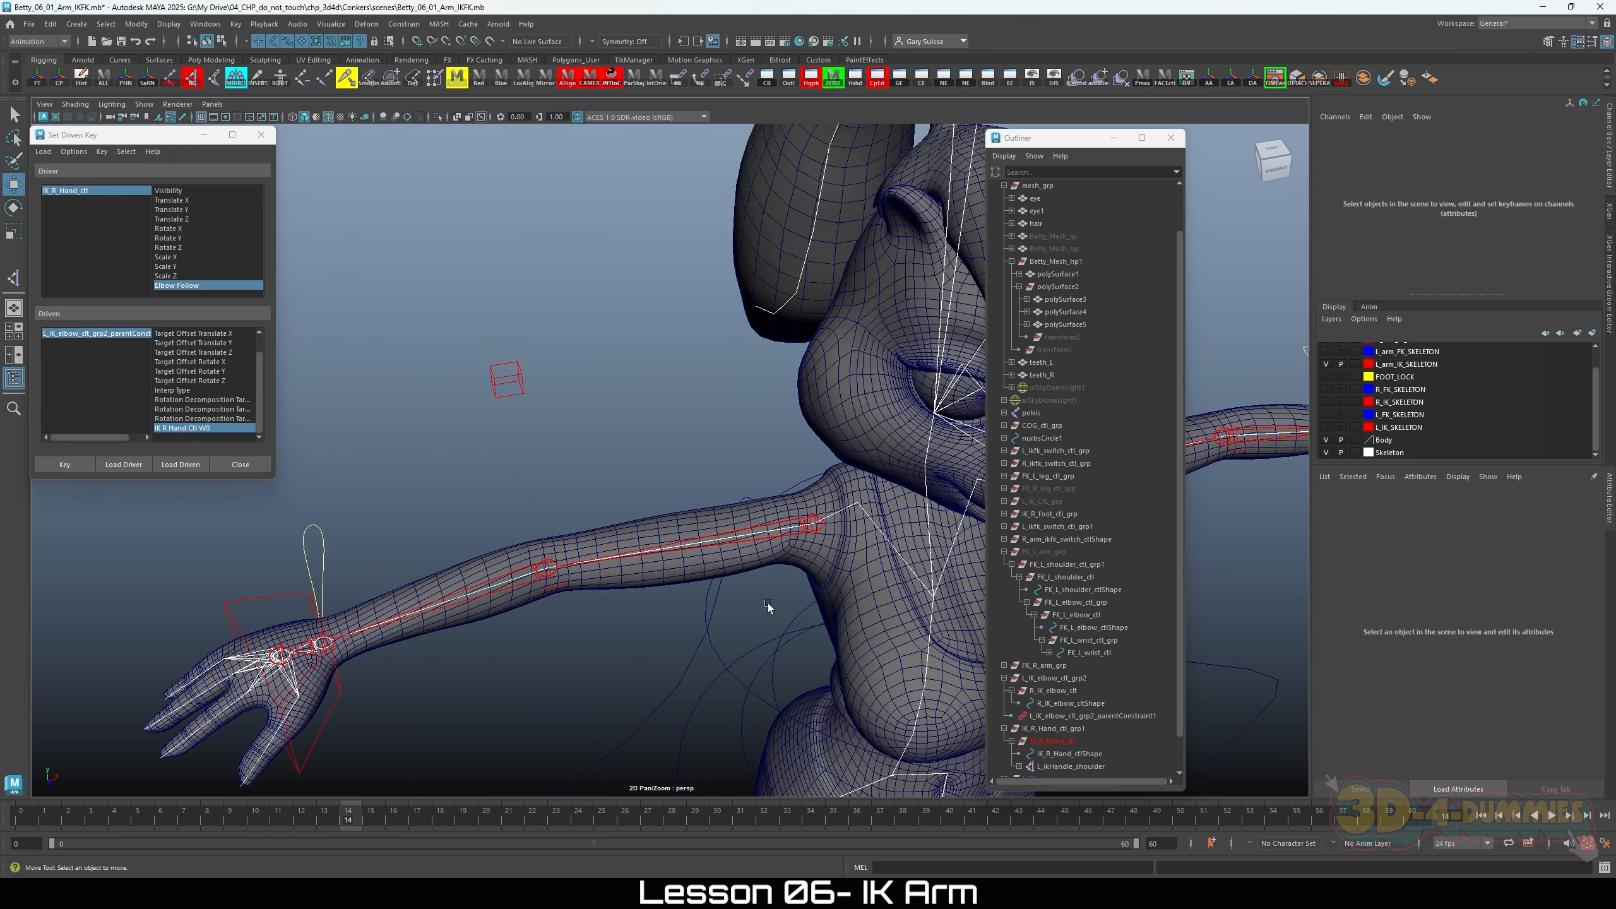
alt+right_drag(519, 443, 567, 474)
alt+middle_drag(568, 473, 534, 449)
alt+right_drag(665, 474, 500, 482)
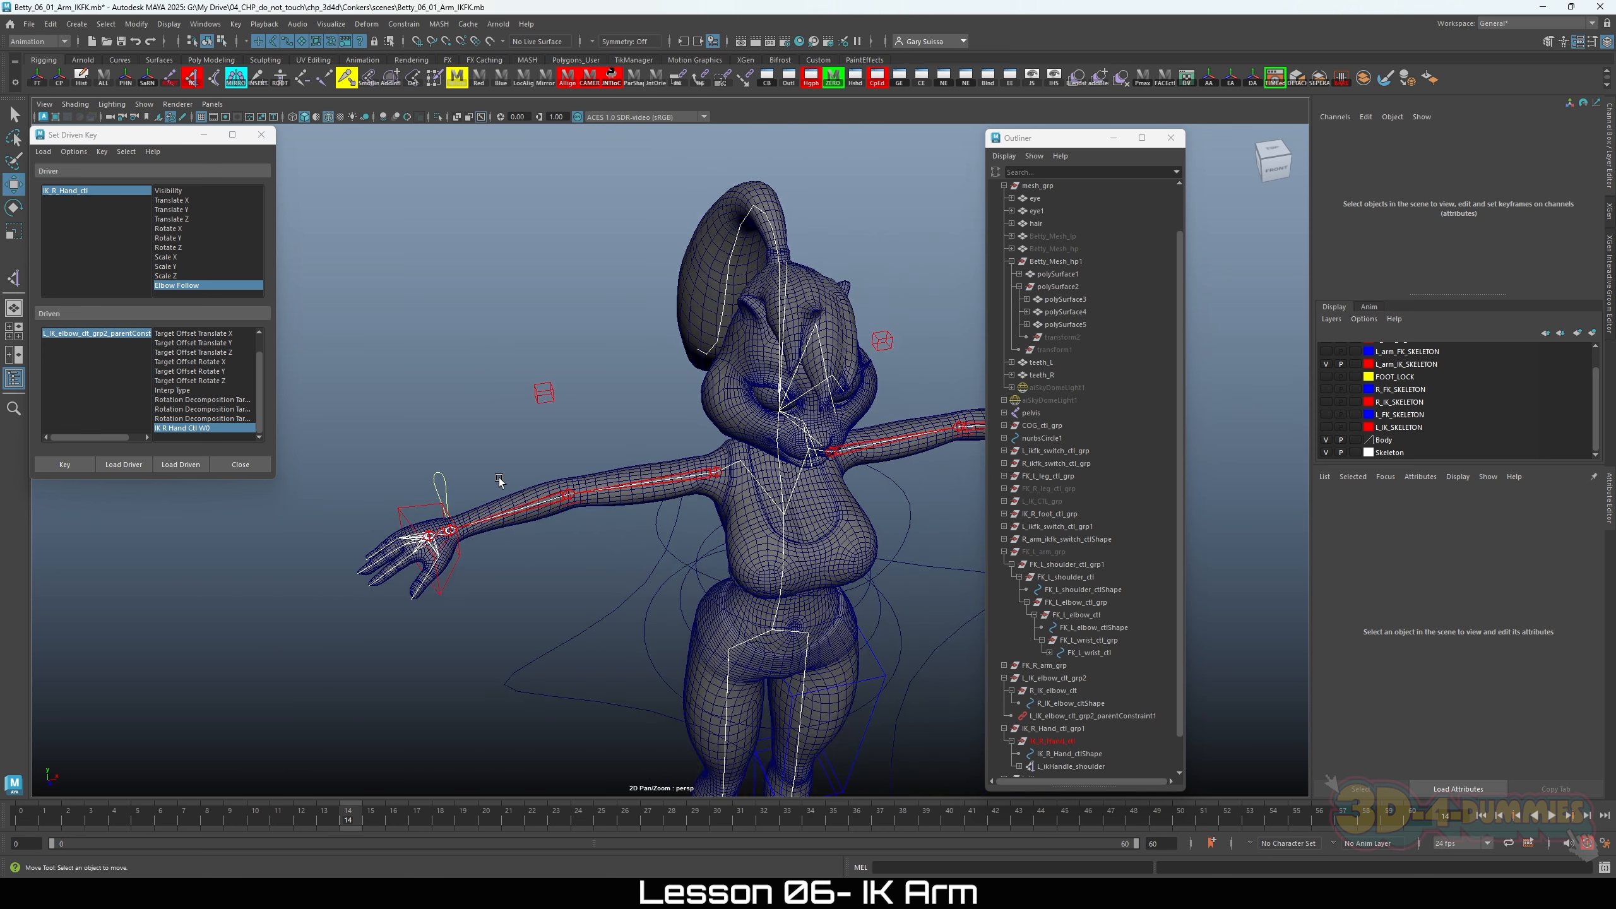
Step: Save the scene and accept the Student Version File notice
alt+drag(500, 482, 464, 472)
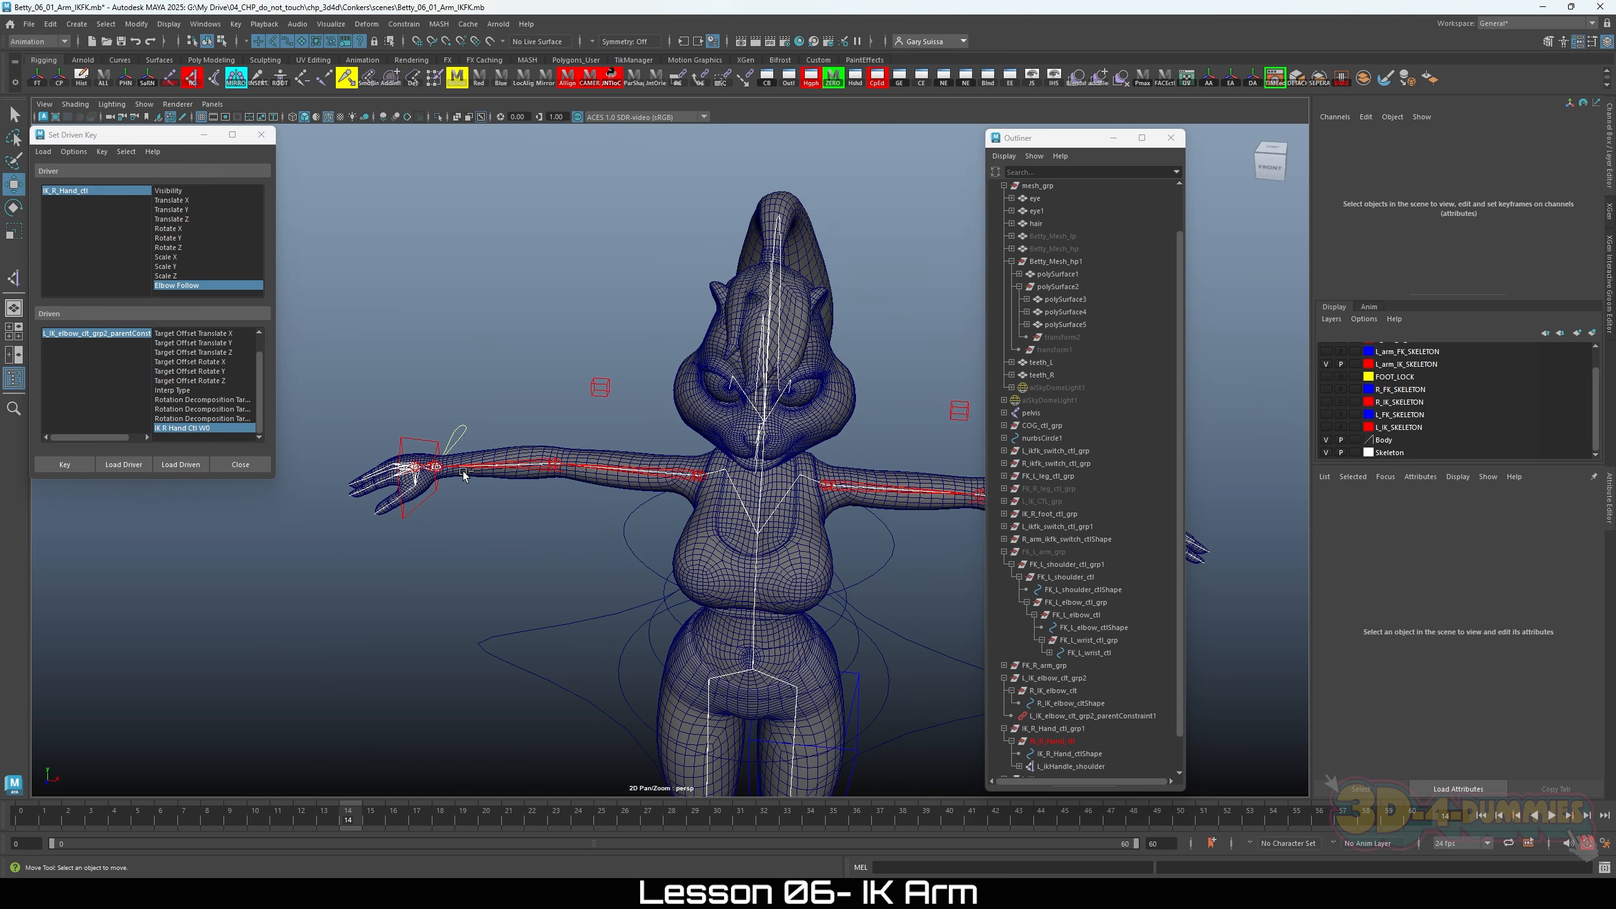
key(q)
key(ctrl+s)
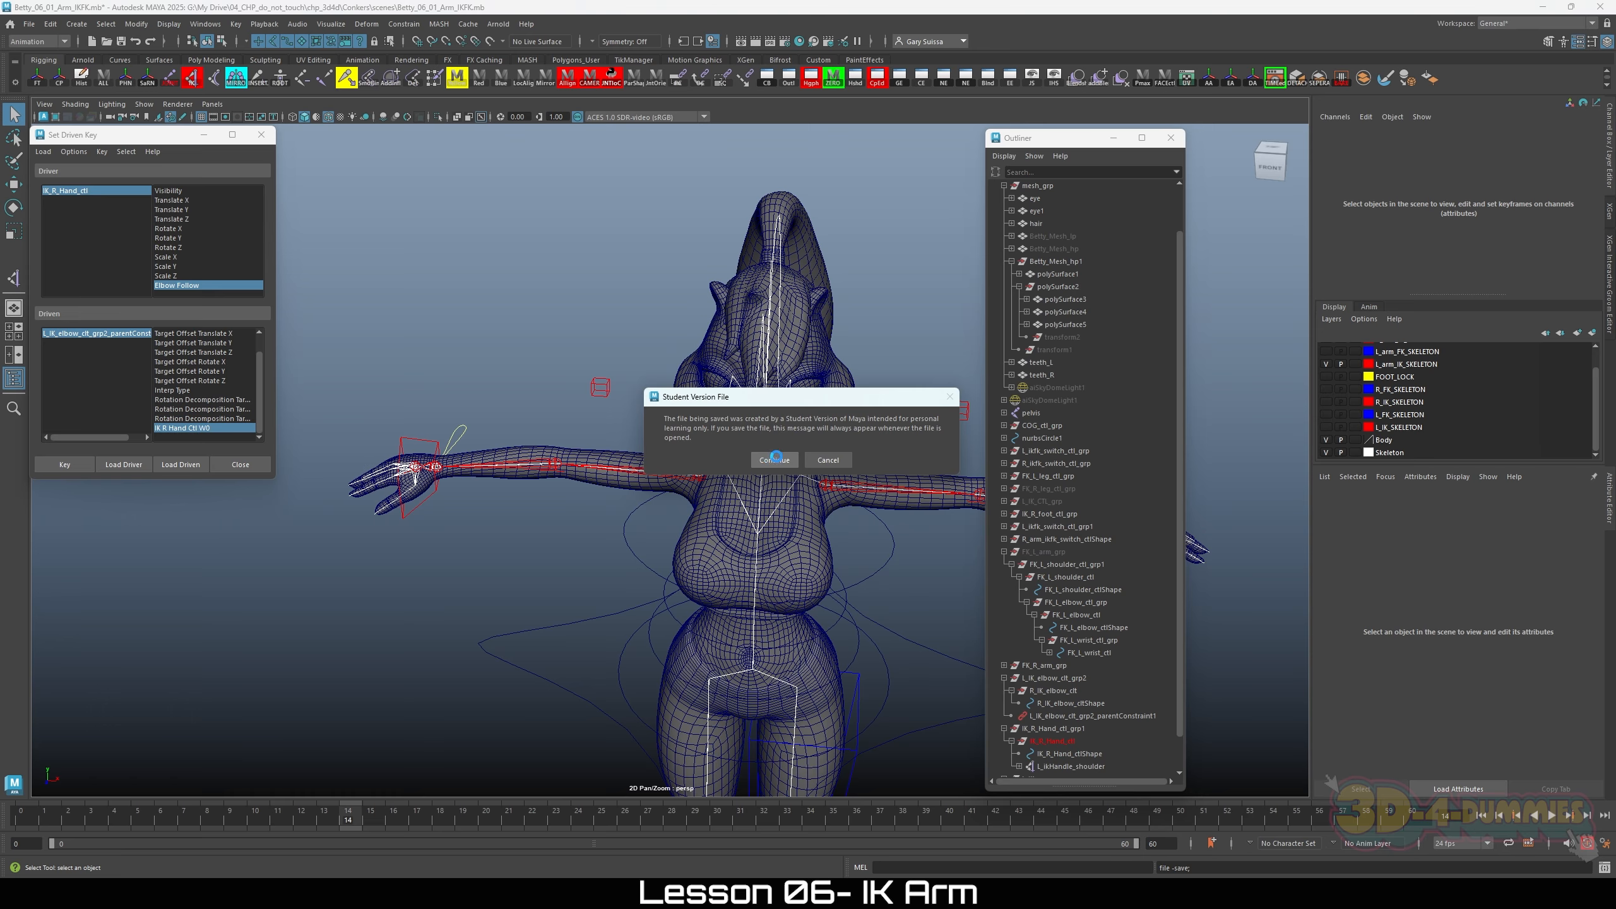
click(776, 457)
Step: Set L IKFK Switch to 0 on L_ikfk_switch_ctl beside the left foot
alt+right_drag(823, 532, 712, 519)
alt+drag(713, 519, 767, 520)
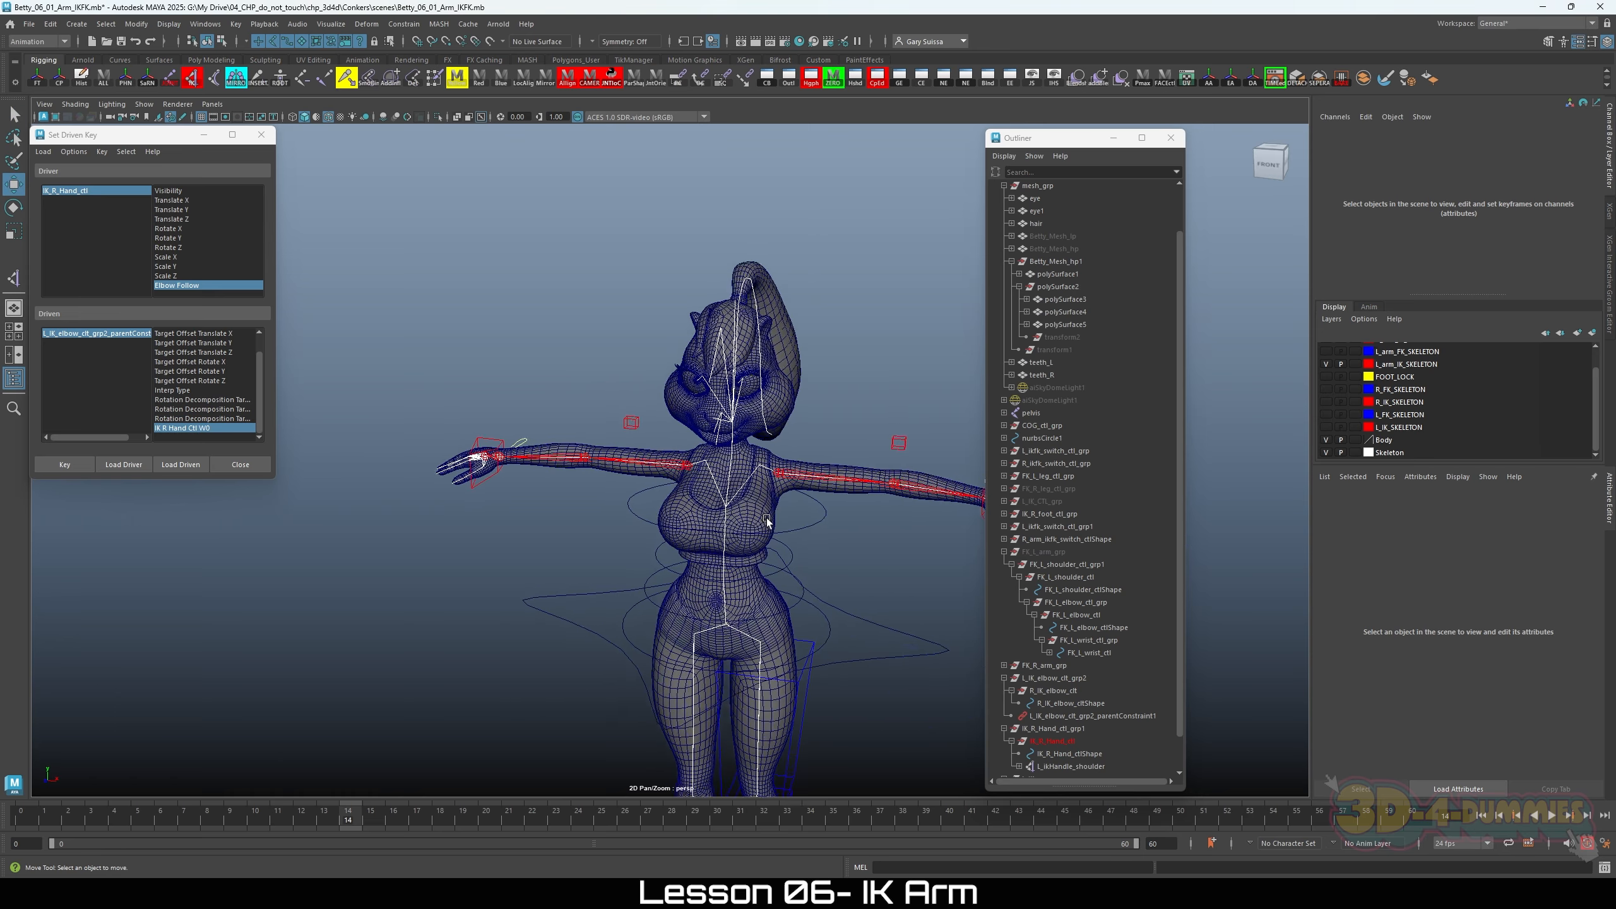
alt+middle_drag(766, 521, 455, 503)
alt+right_drag(455, 503, 624, 506)
alt+middle_drag(624, 506, 871, 497)
alt+right_drag(859, 532, 636, 573)
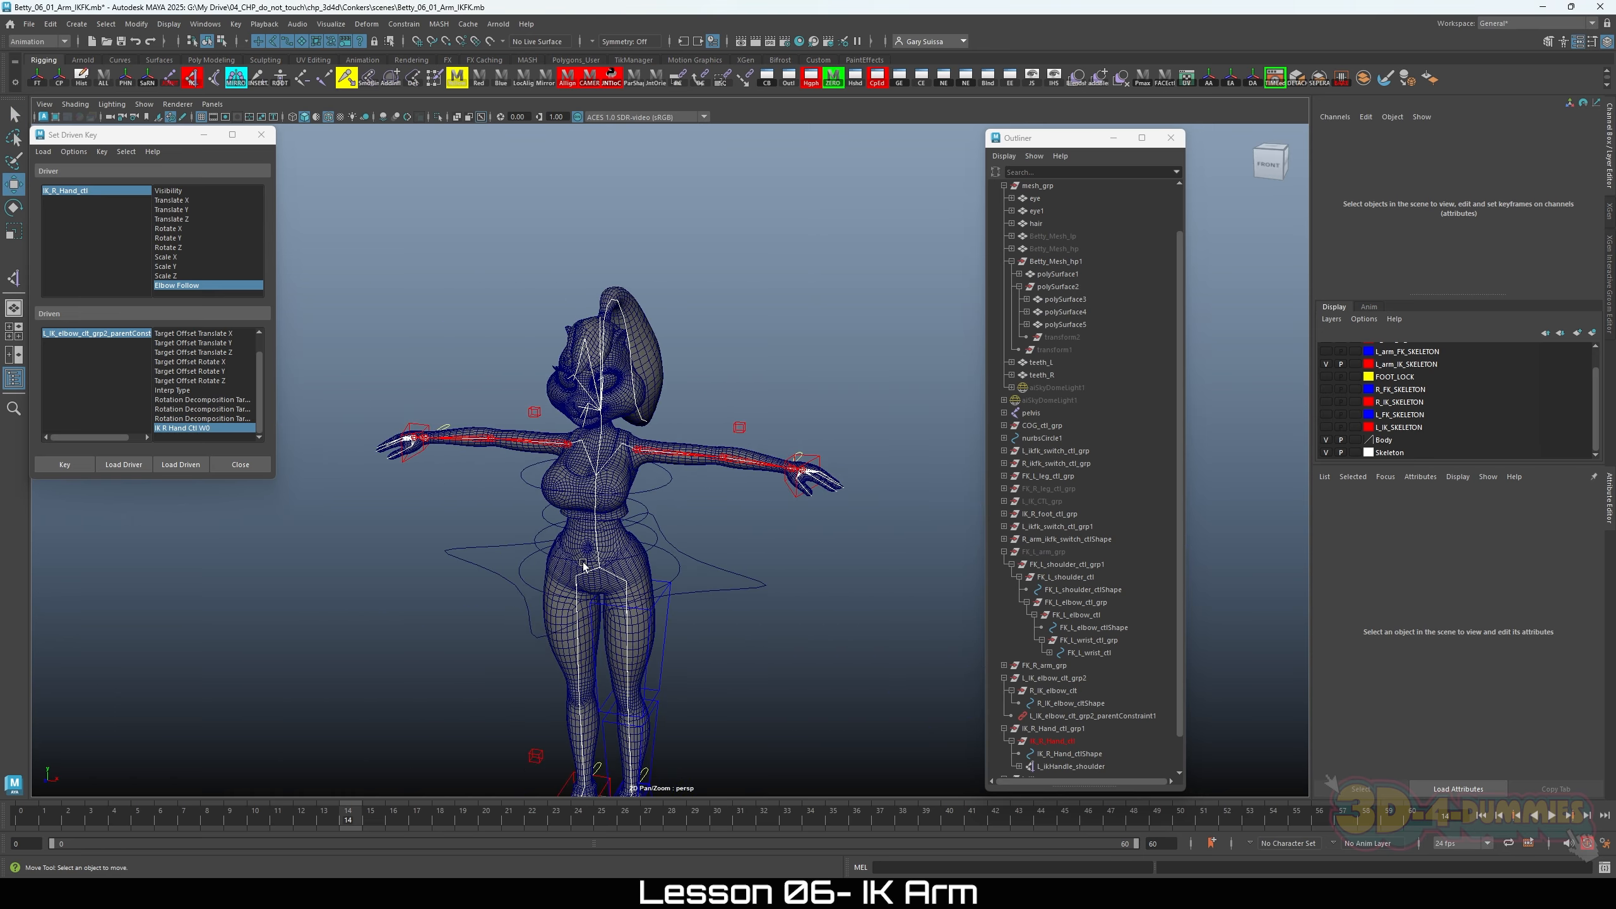
alt+middle_drag(636, 573, 588, 453)
alt+right_drag(588, 454, 538, 476)
alt+middle_drag(585, 471, 602, 508)
mouse_move(642, 601)
alt+mouse_down()
mouse_move(676, 653)
mouse_move(657, 620)
alt+mouse_up()
click(676, 627)
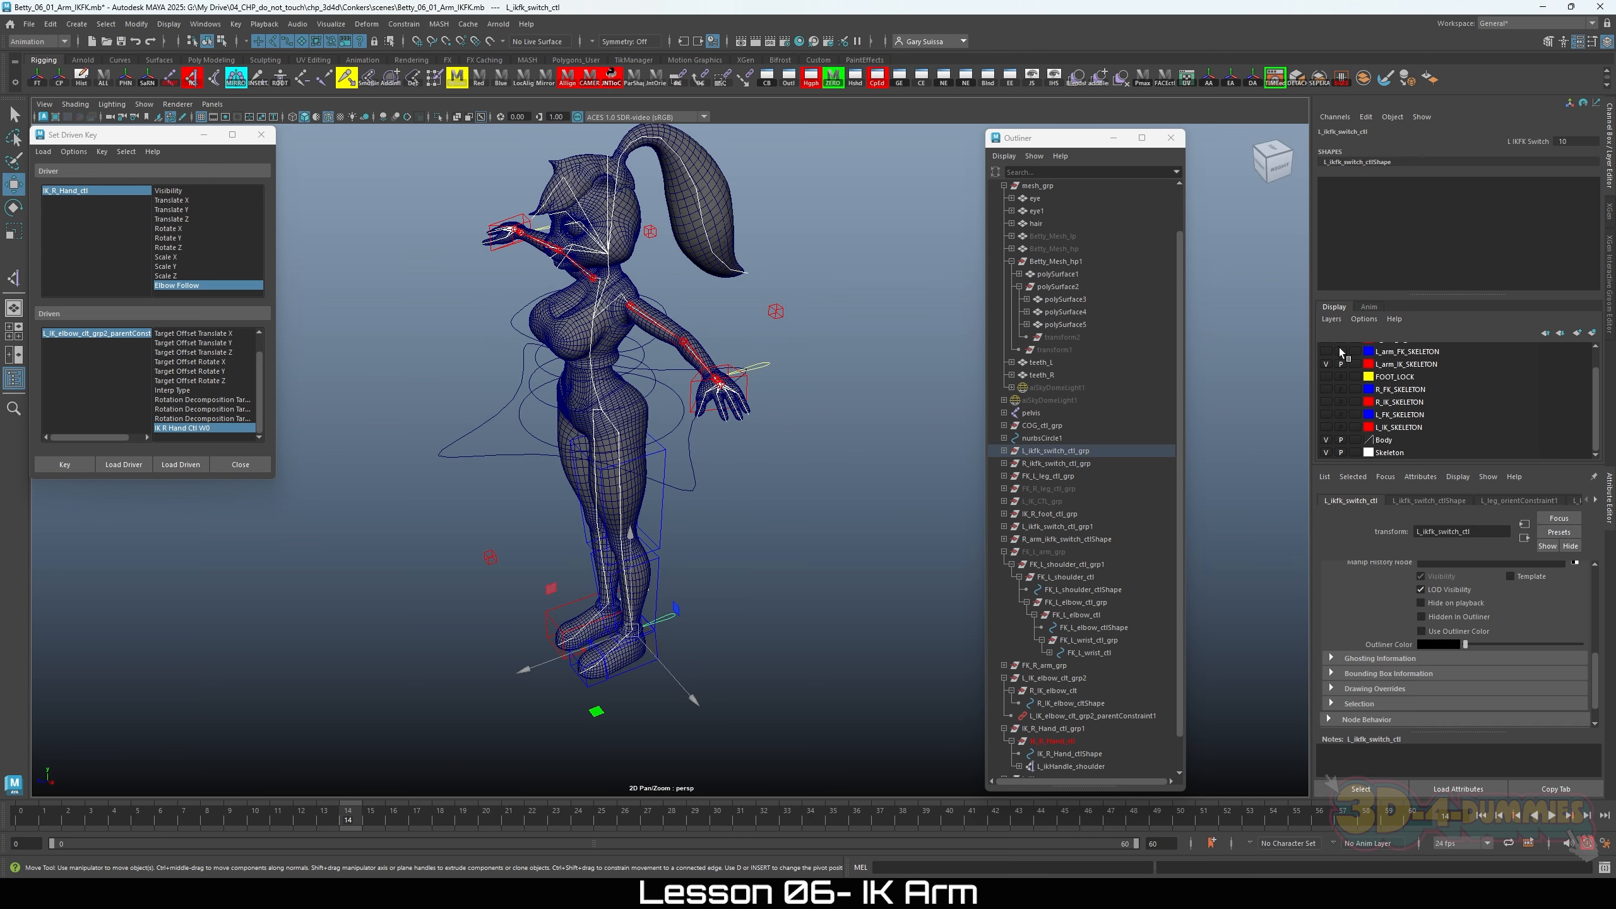
drag(1583, 144, 1064, 360)
Step: Bring the arm controls into view and close the Set Driven Key window
alt+drag(582, 443, 680, 424)
alt+right_drag(680, 423, 829, 517)
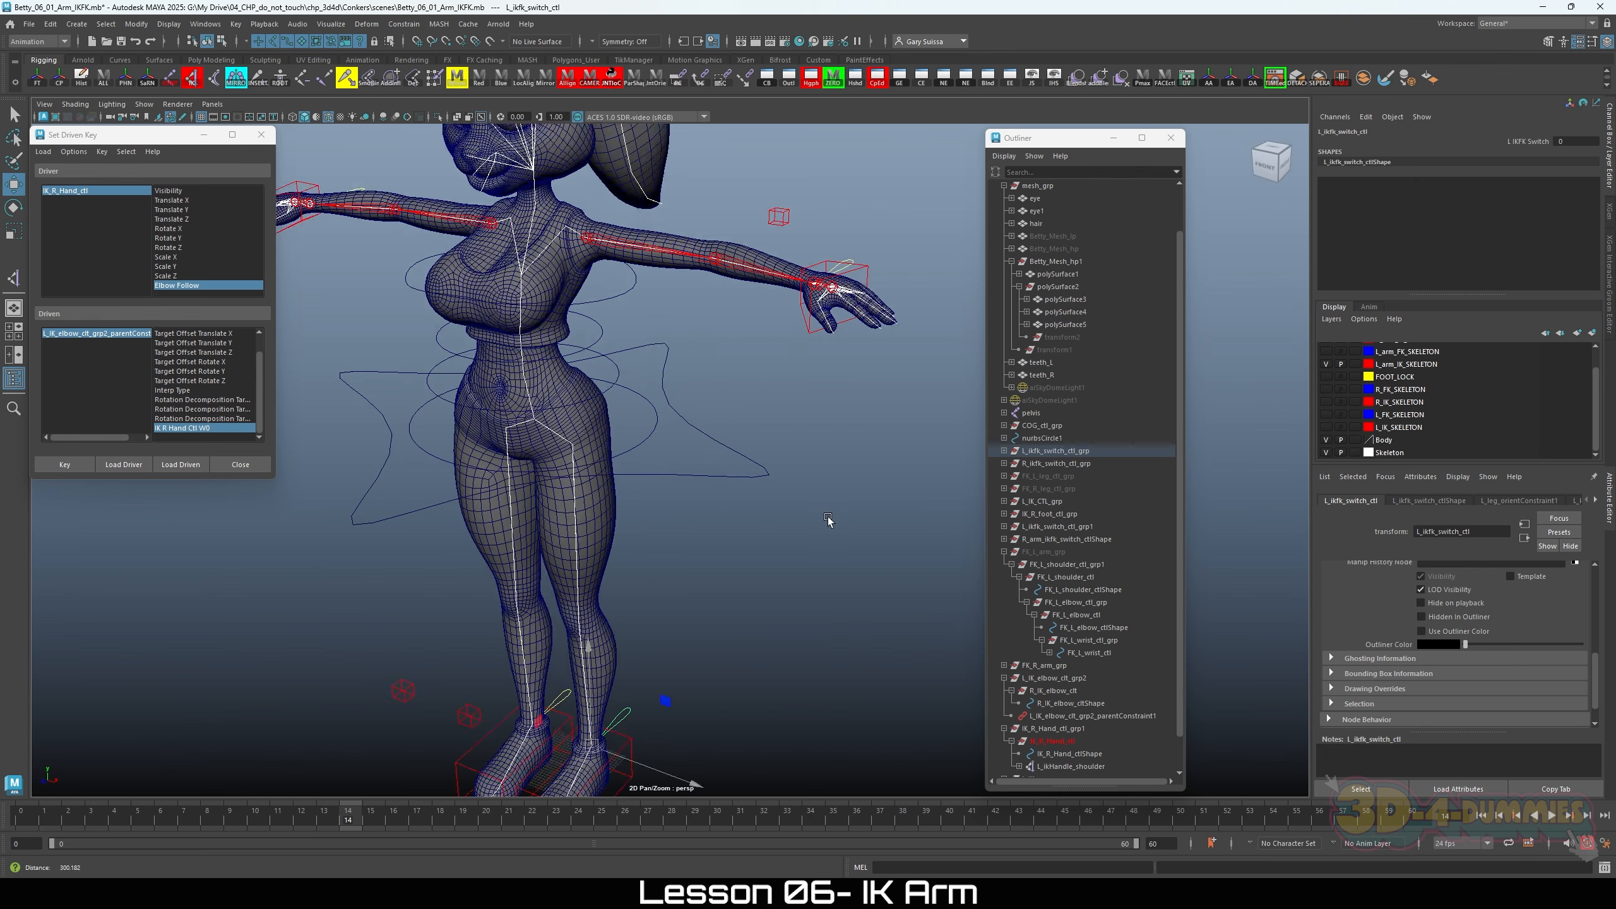
alt+middle_drag(828, 517, 828, 683)
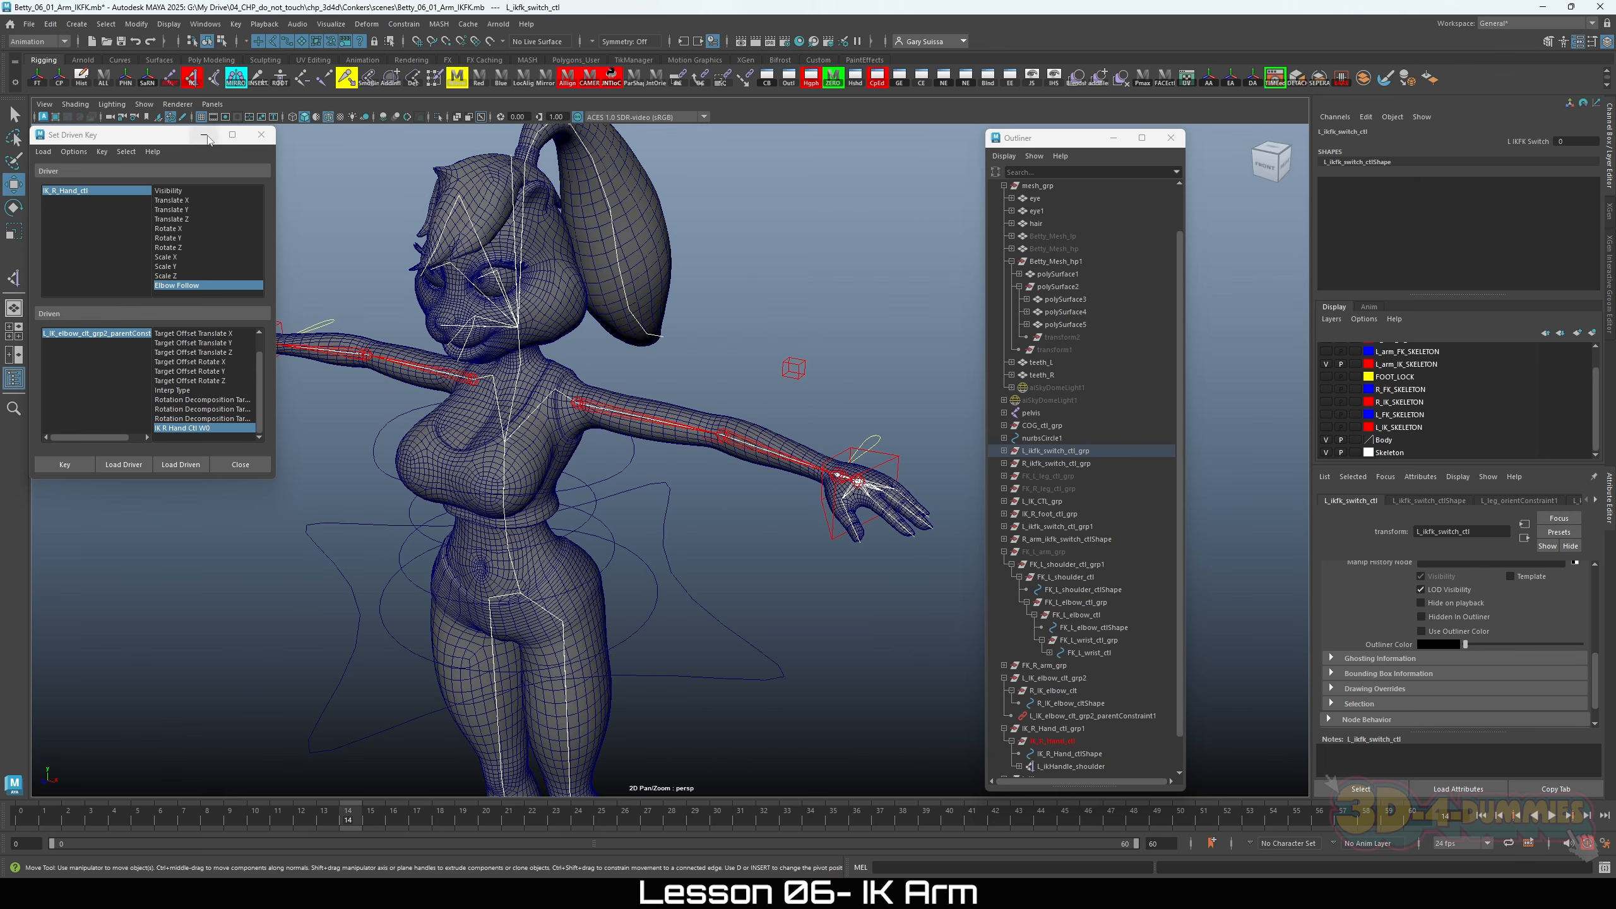
click(260, 134)
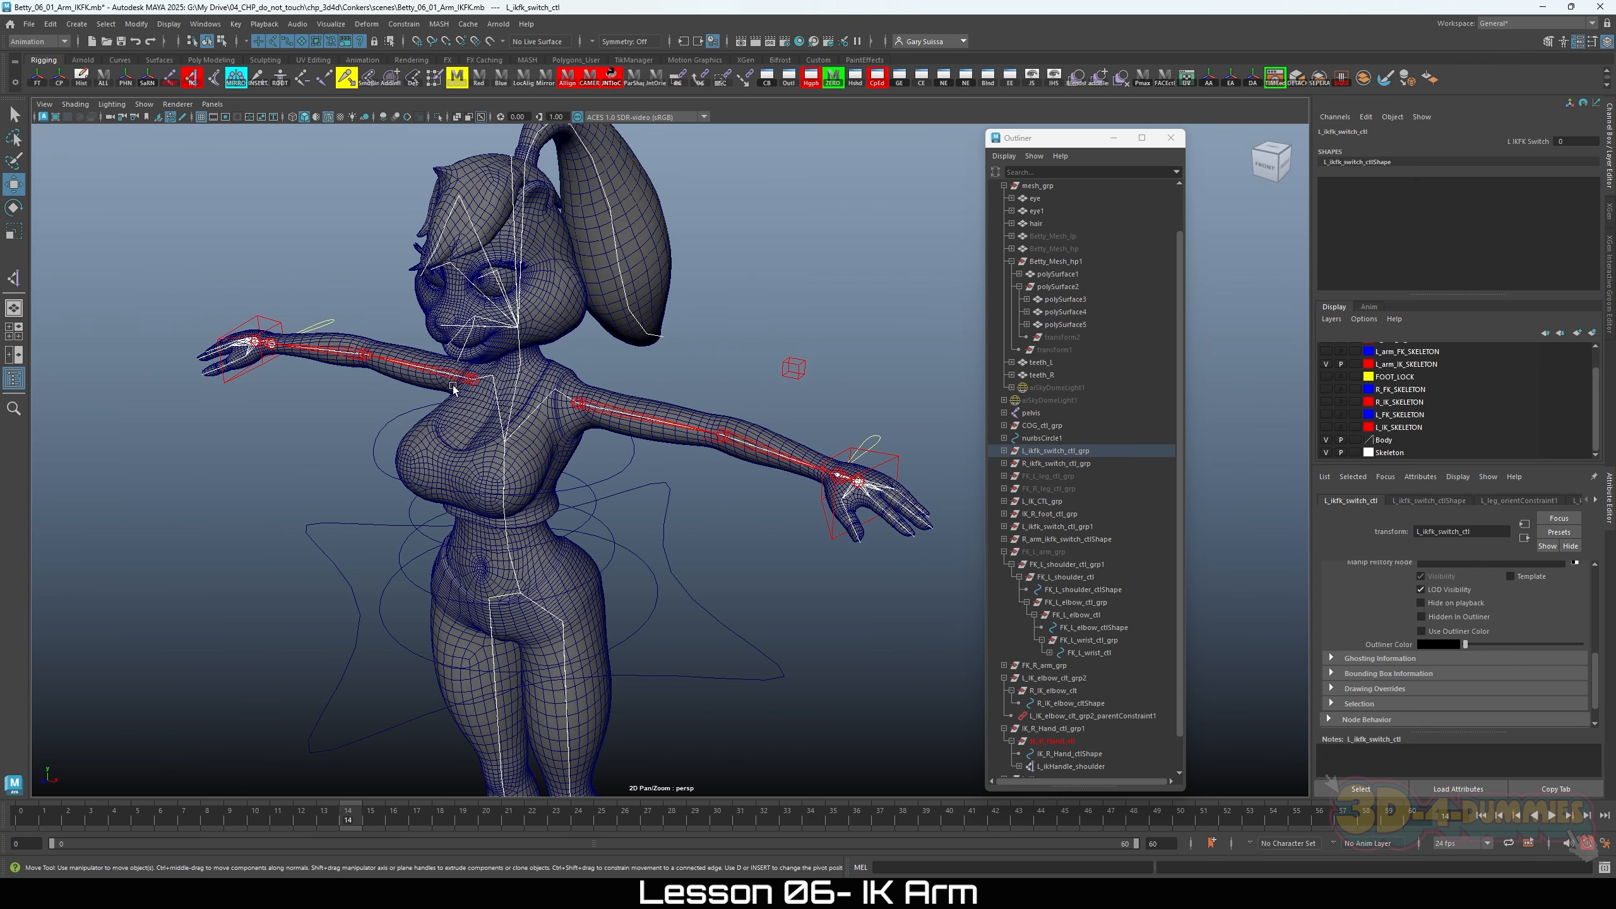
Step: Examine both arms with their IK hand and elbow controls from the front and side, near and far
alt+drag(523, 427, 517, 397)
alt+right_drag(517, 397, 591, 448)
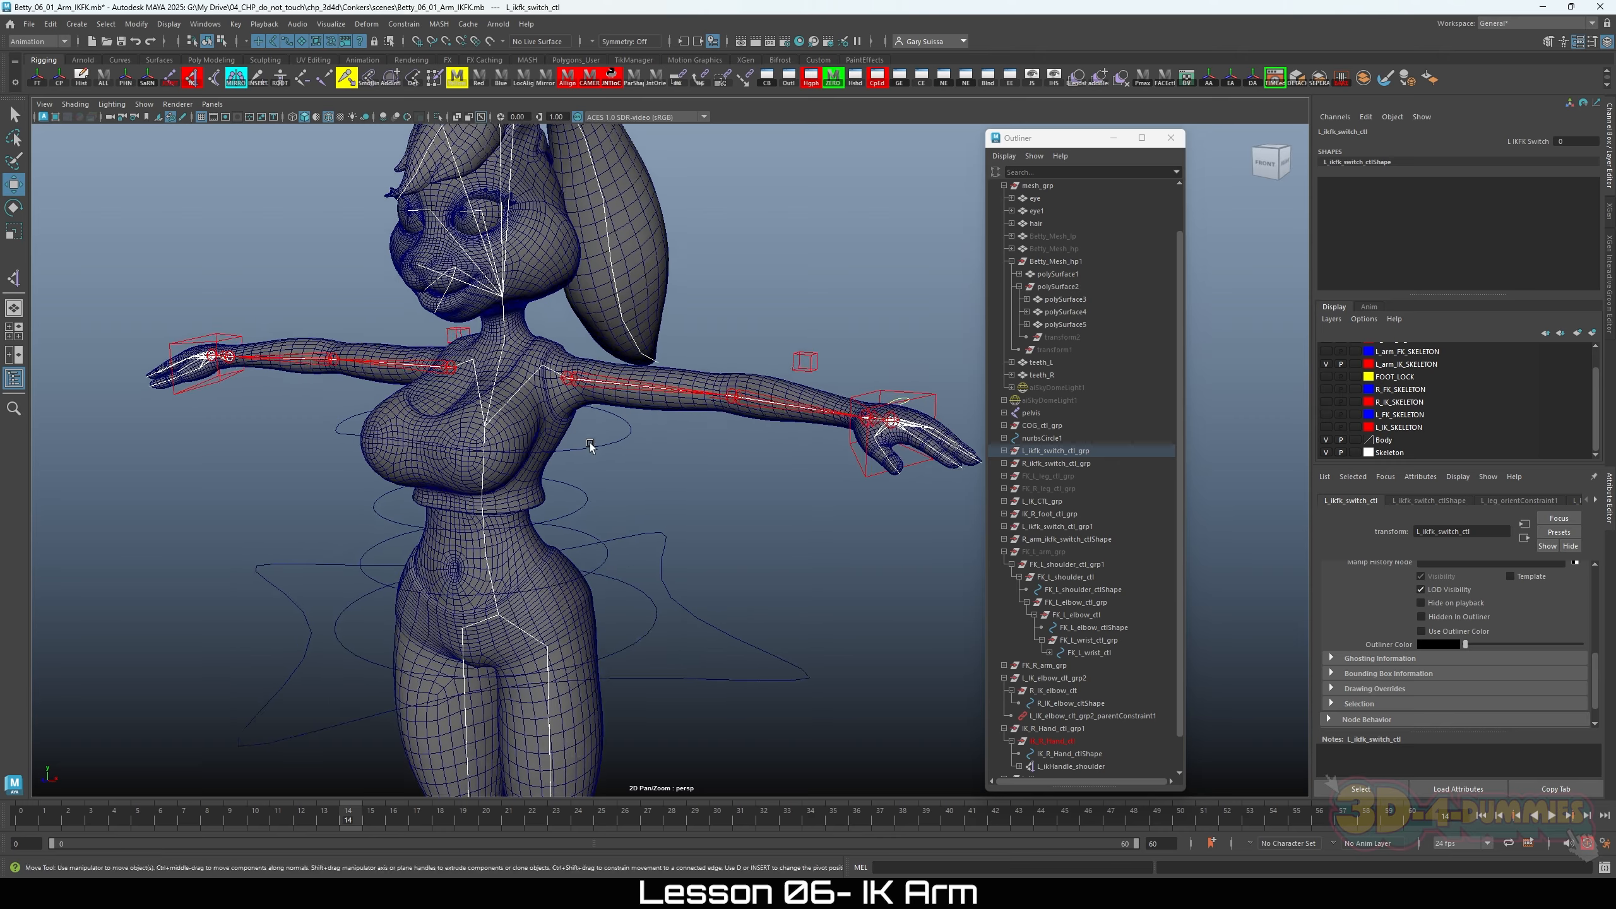
alt+middle_drag(592, 448, 588, 506)
alt+drag(524, 448, 669, 463)
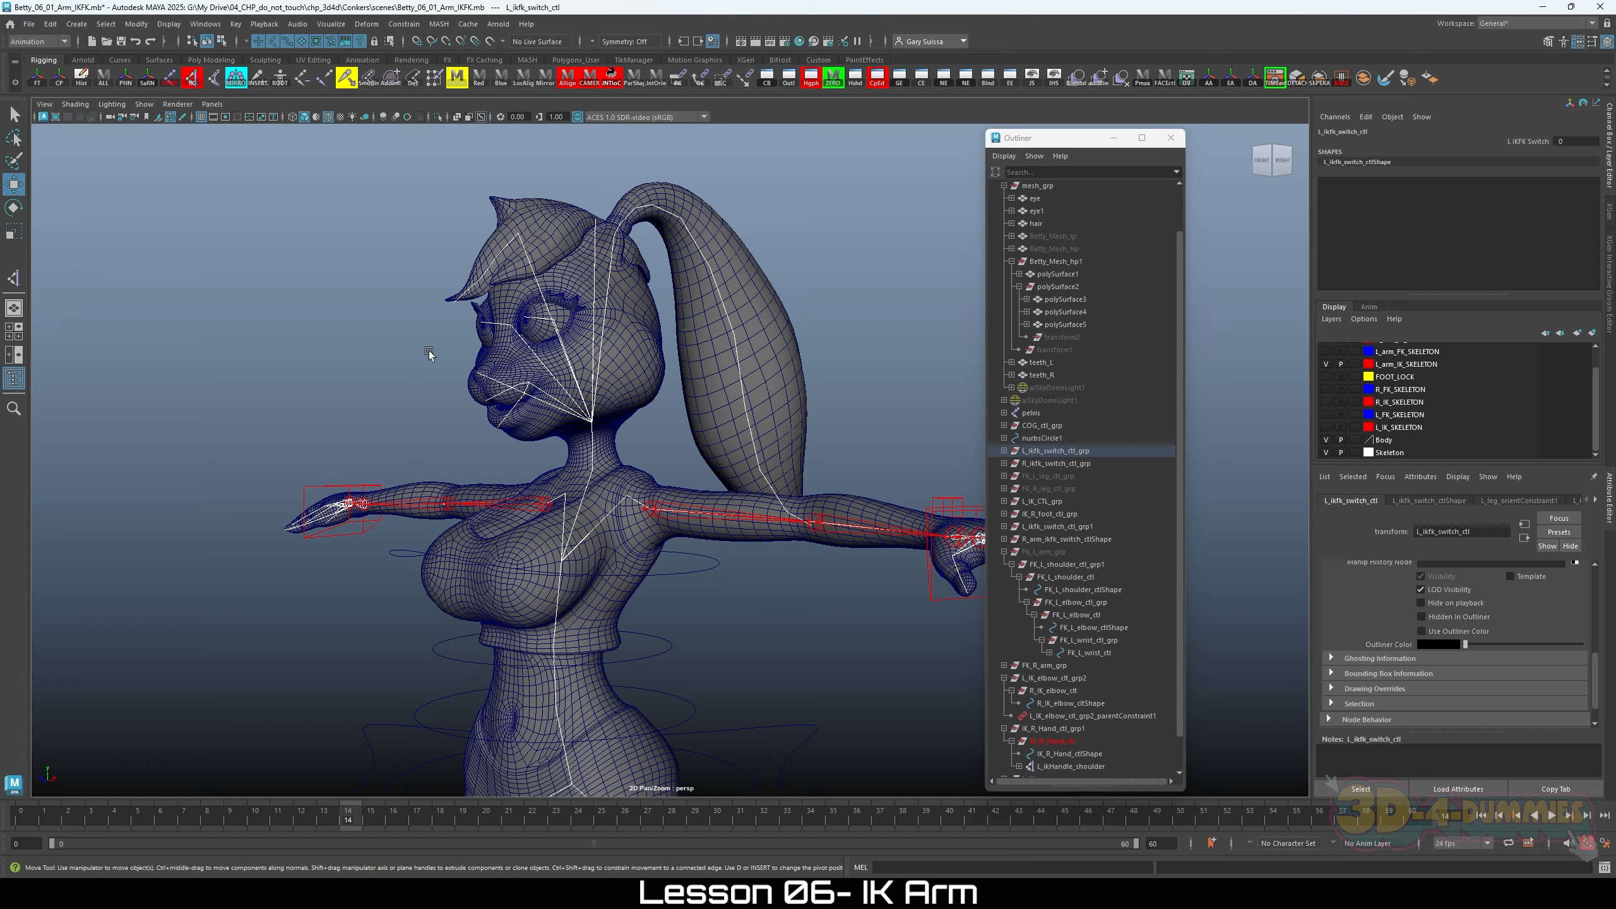
alt+right_drag(487, 344, 609, 405)
alt+right_drag(702, 214, 505, 371)
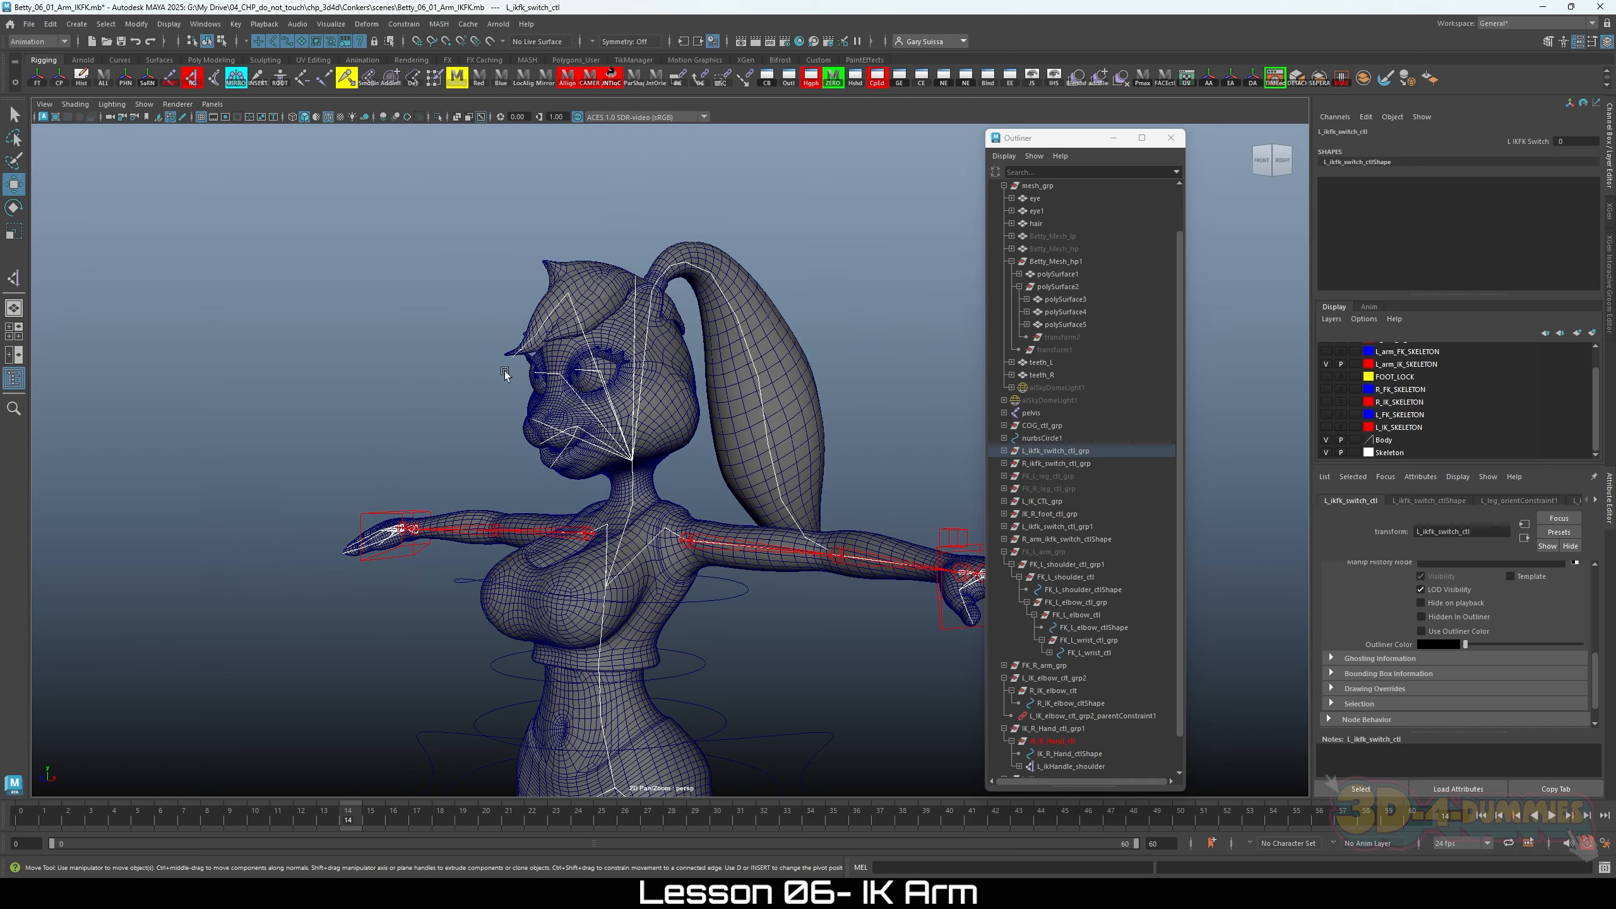
alt+middle_drag(505, 371, 413, 396)
alt+right_drag(413, 396, 747, 452)
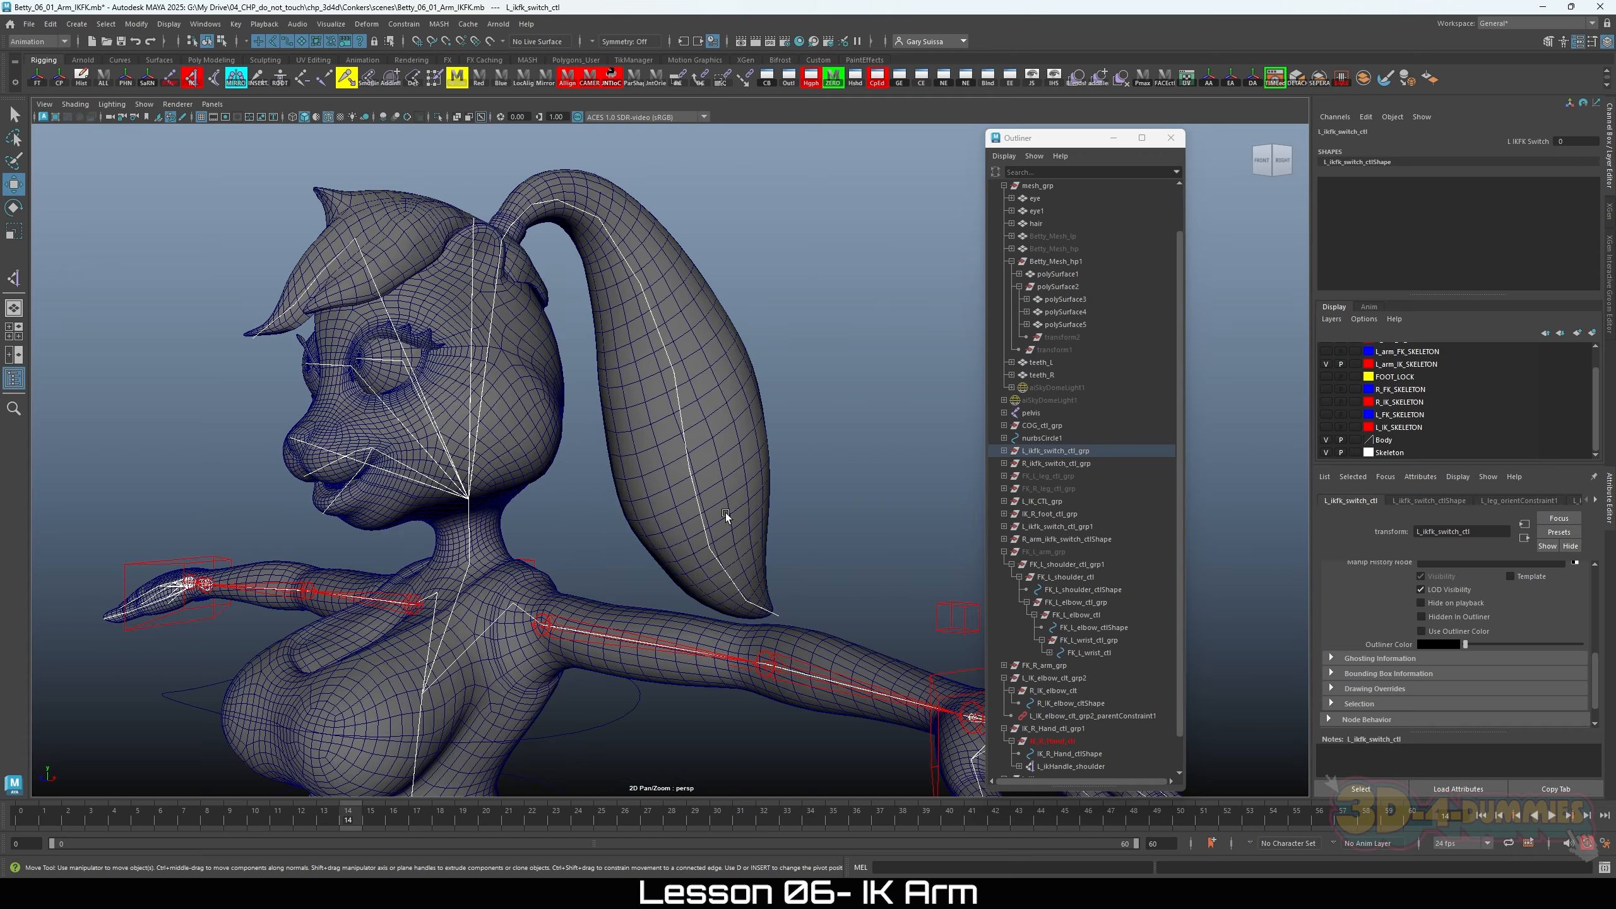
alt+right_drag(724, 513, 574, 487)
mouse_move(575, 487)
alt+mouse_down()
mouse_move(604, 493)
mouse_move(571, 500)
alt+mouse_up()
alt+right_drag(570, 500, 776, 562)
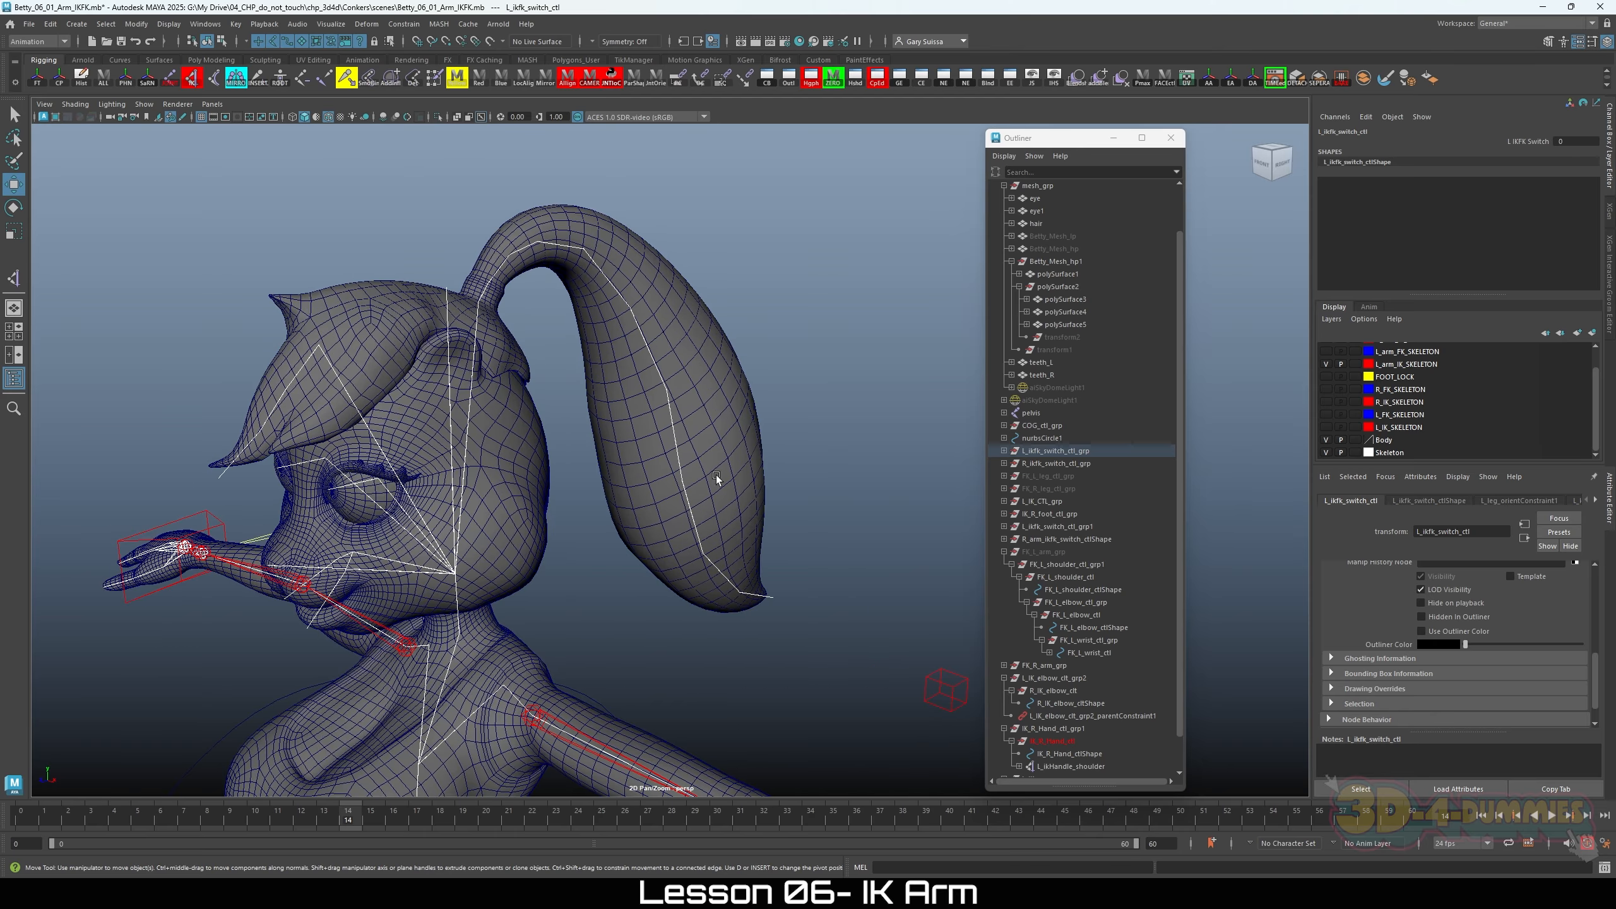
key(a)
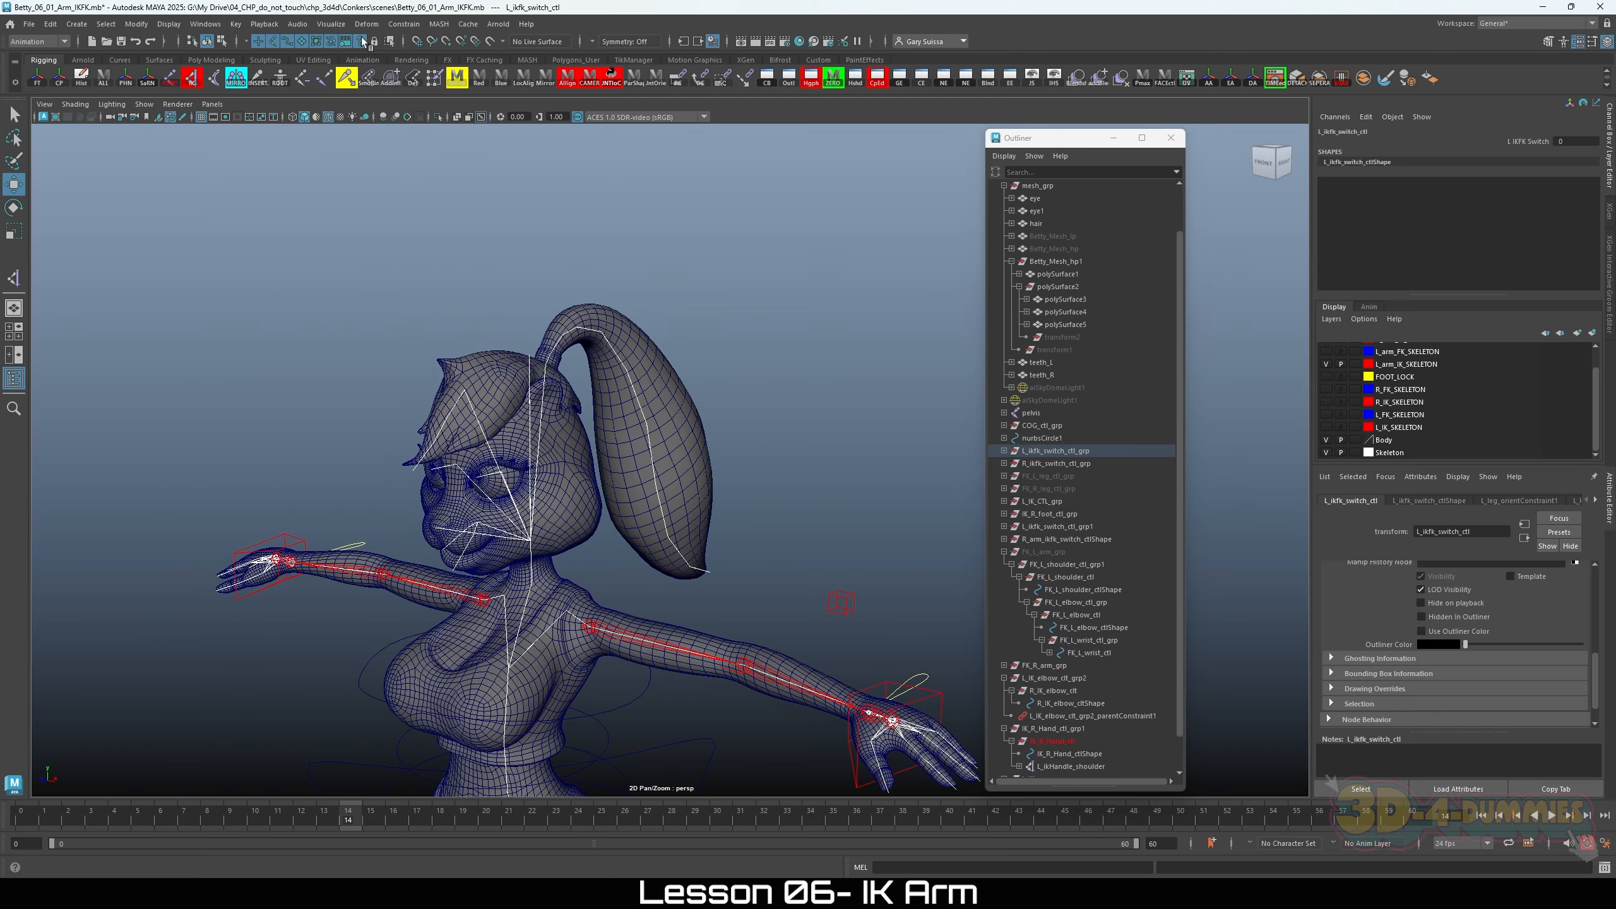
alt+drag(553, 423, 683, 420)
alt+right_drag(683, 420, 637, 415)
alt+middle_drag(636, 415, 631, 370)
alt+right_drag(631, 369, 650, 428)
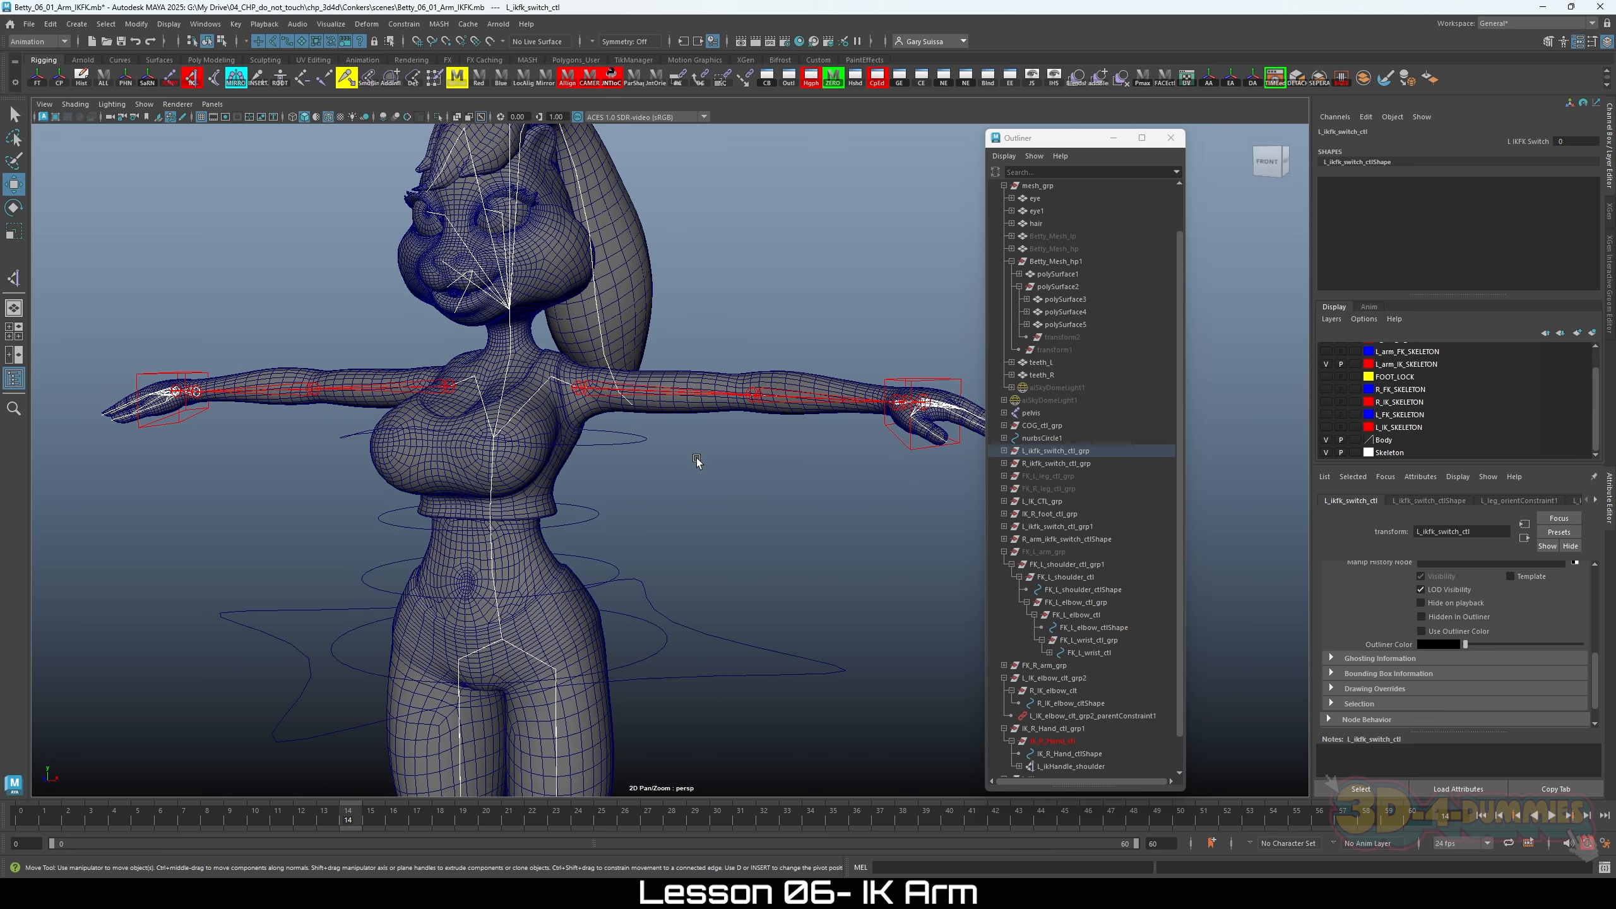
alt+right_drag(696, 468, 530, 465)
alt+middle_drag(530, 465, 481, 498)
alt+right_drag(482, 498, 541, 551)
alt+middle_drag(541, 551, 650, 574)
alt+right_drag(650, 574, 714, 589)
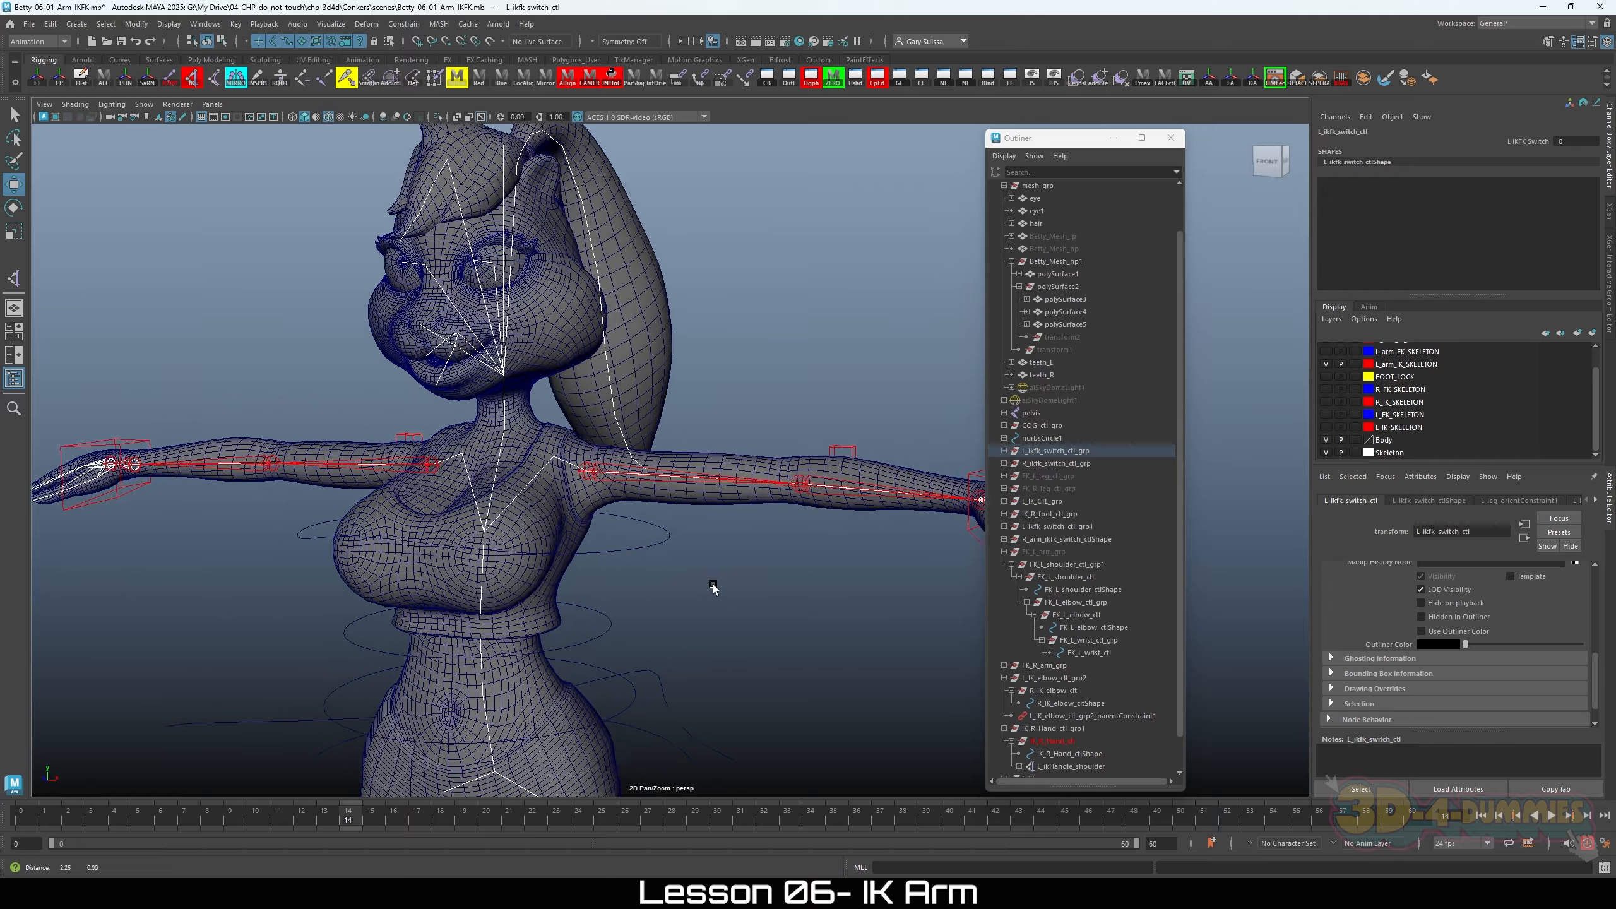
alt+drag(714, 588, 609, 550)
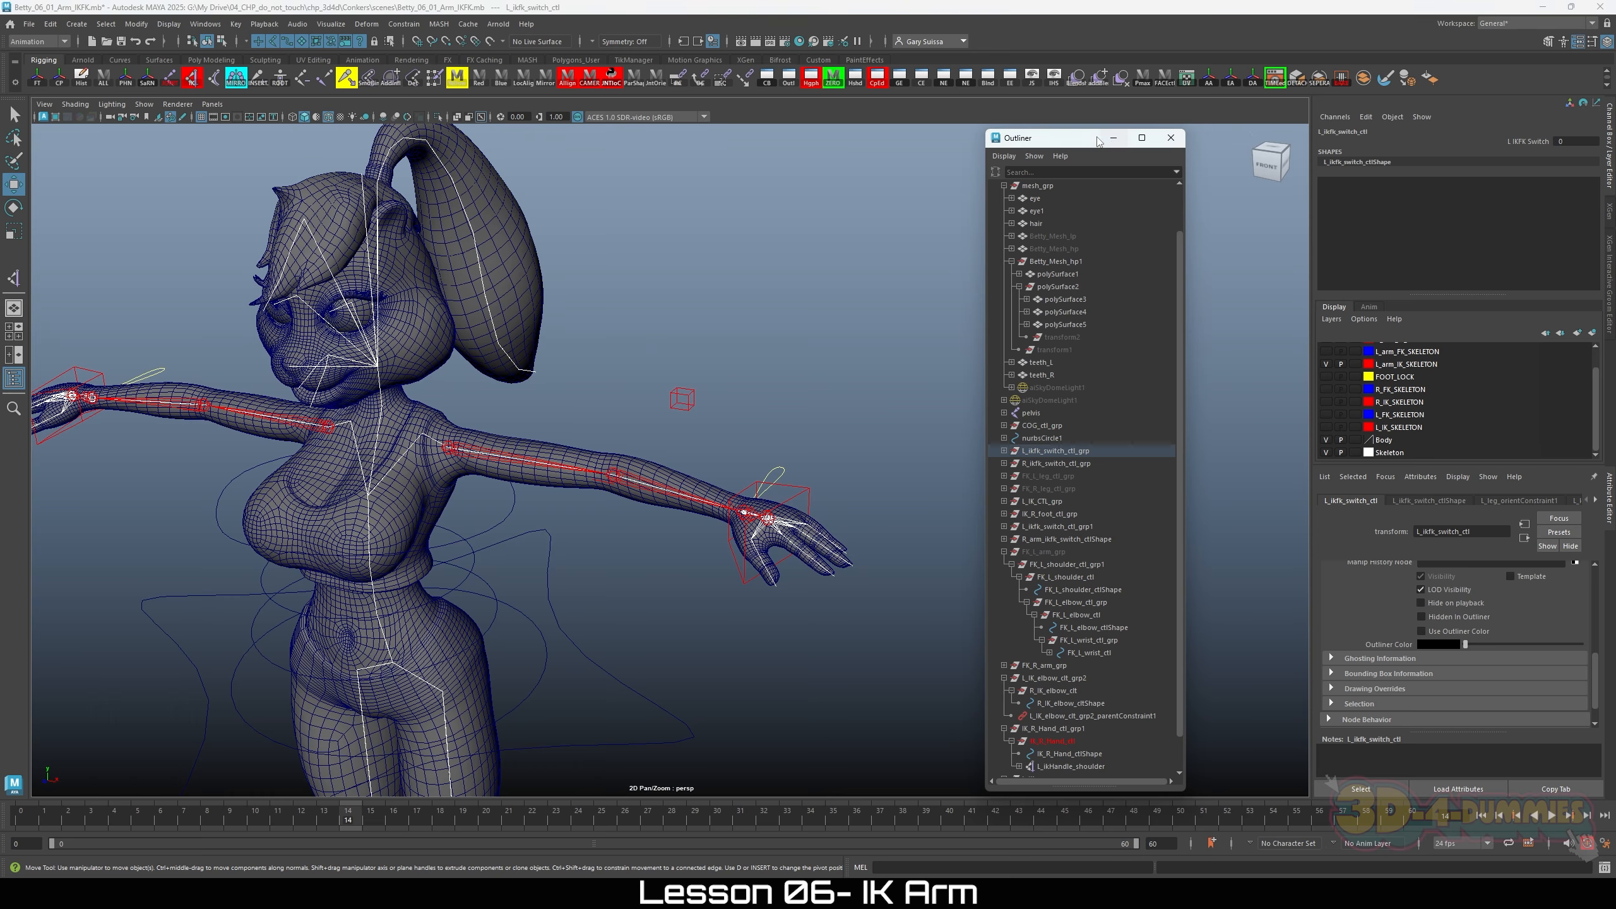
Step: Move the Outliner clear of the left hand, collapse FK_L_arm_grp and unhide that group
drag(1097, 141, 1170, 172)
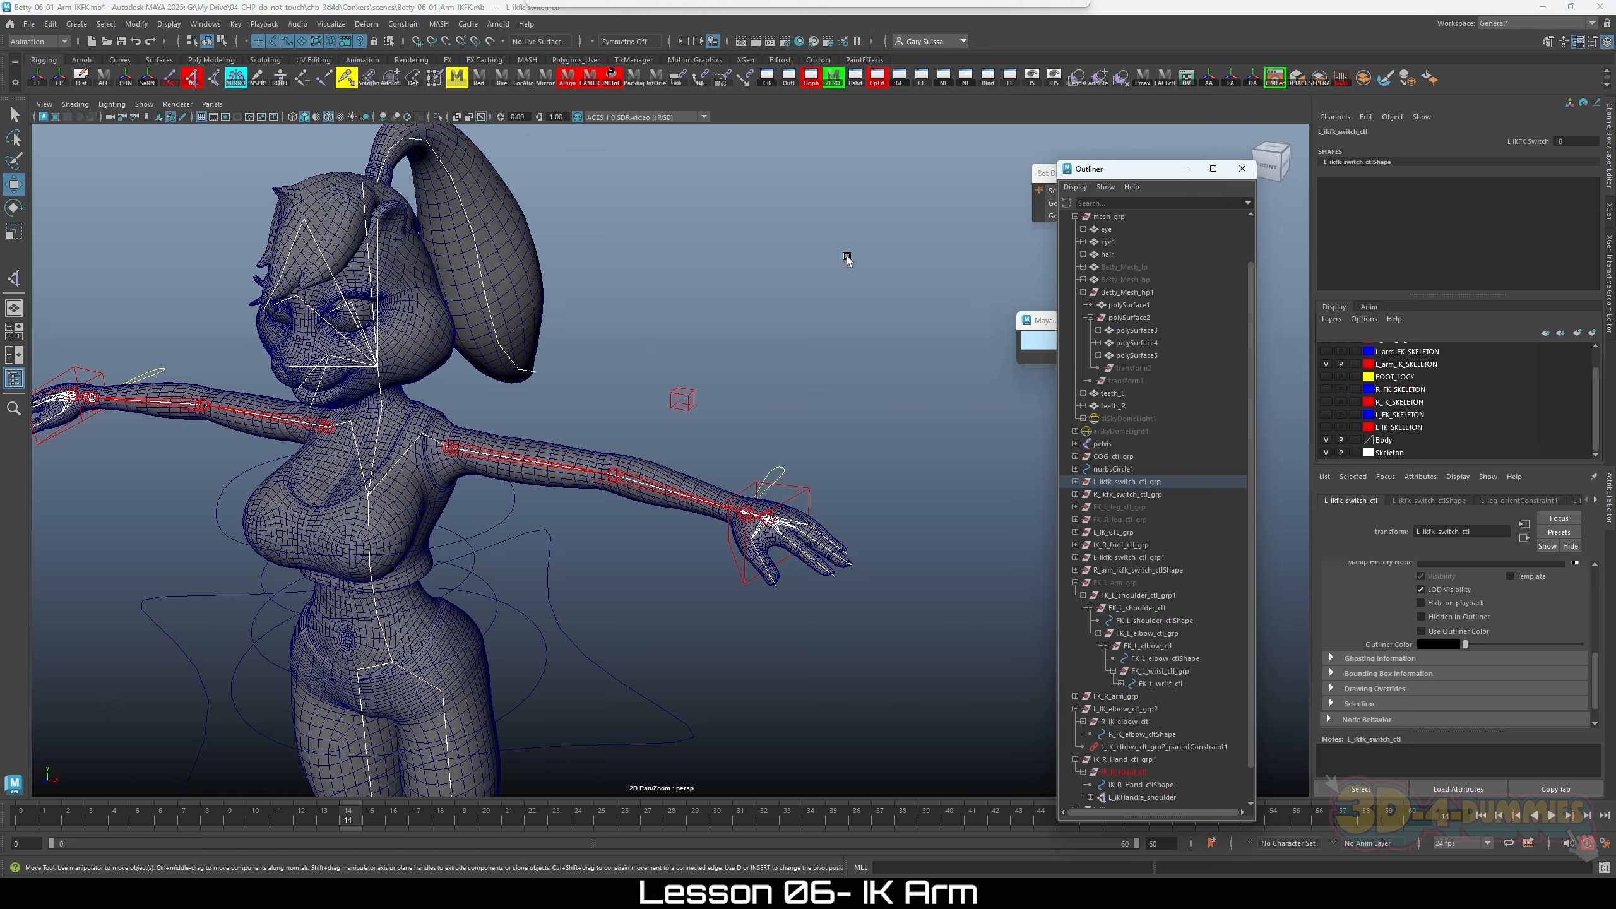
alt+drag(846, 258, 835, 452)
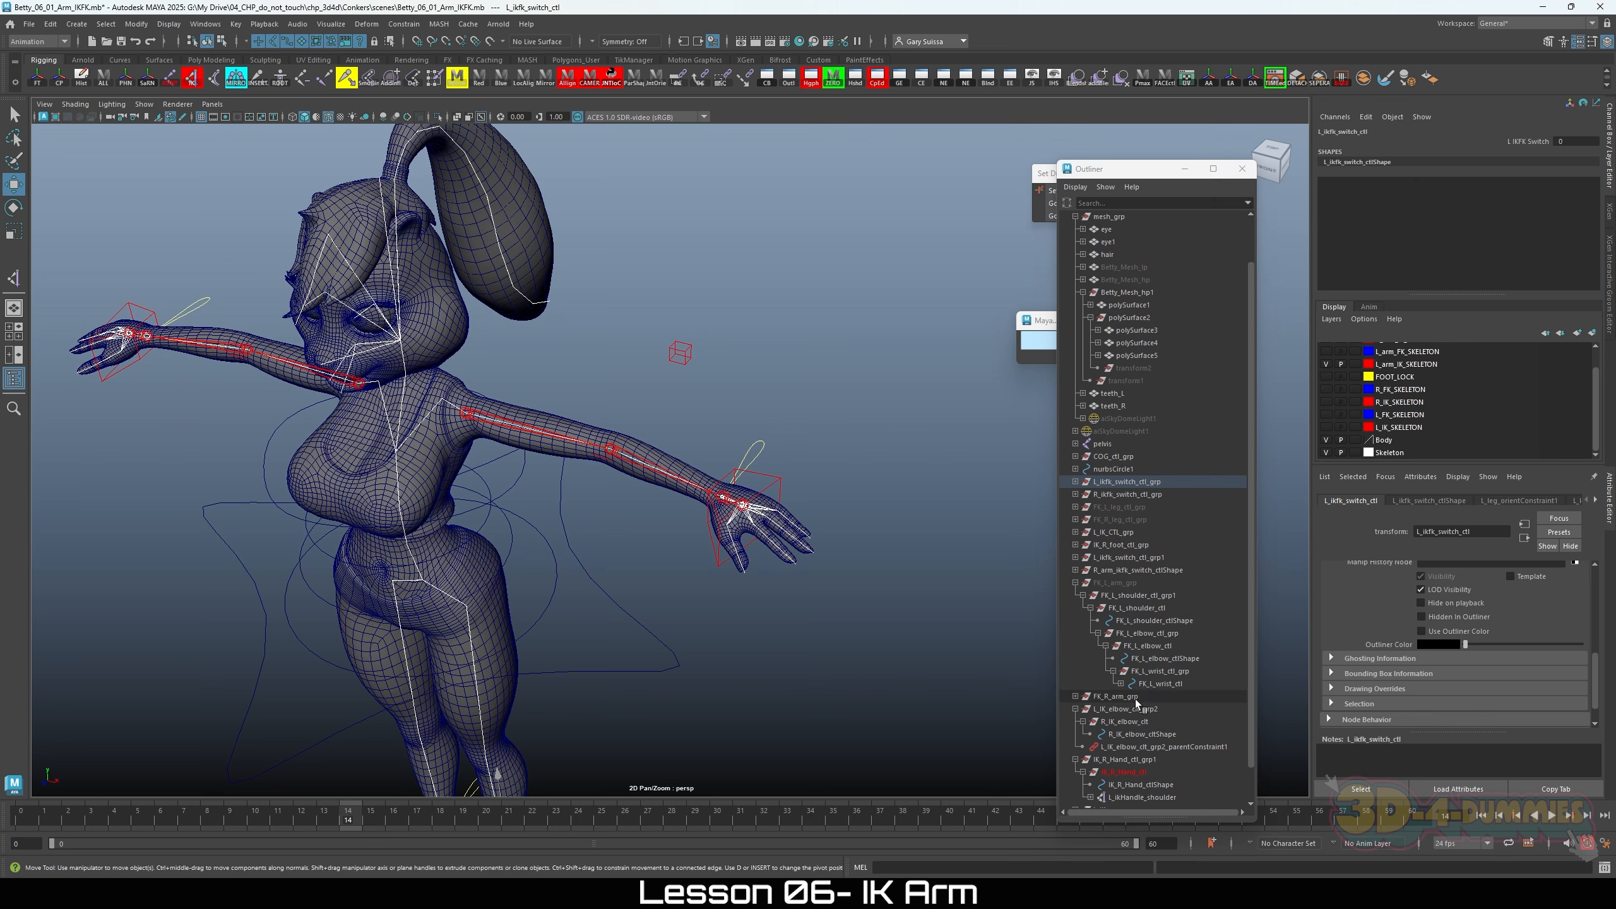
click(1075, 583)
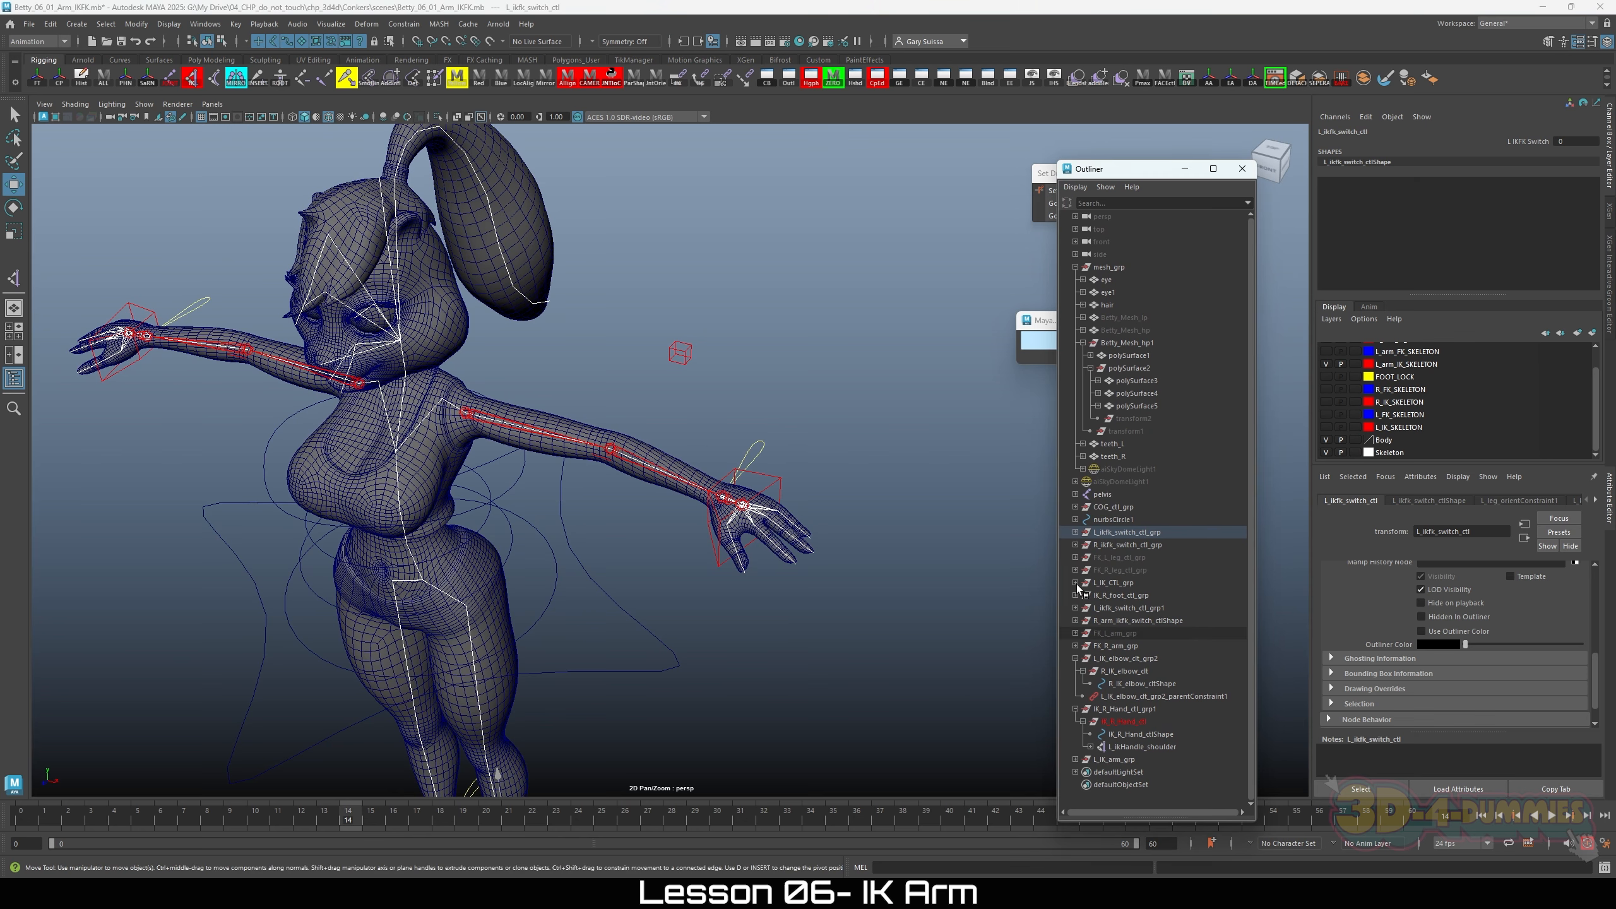
click(1113, 632)
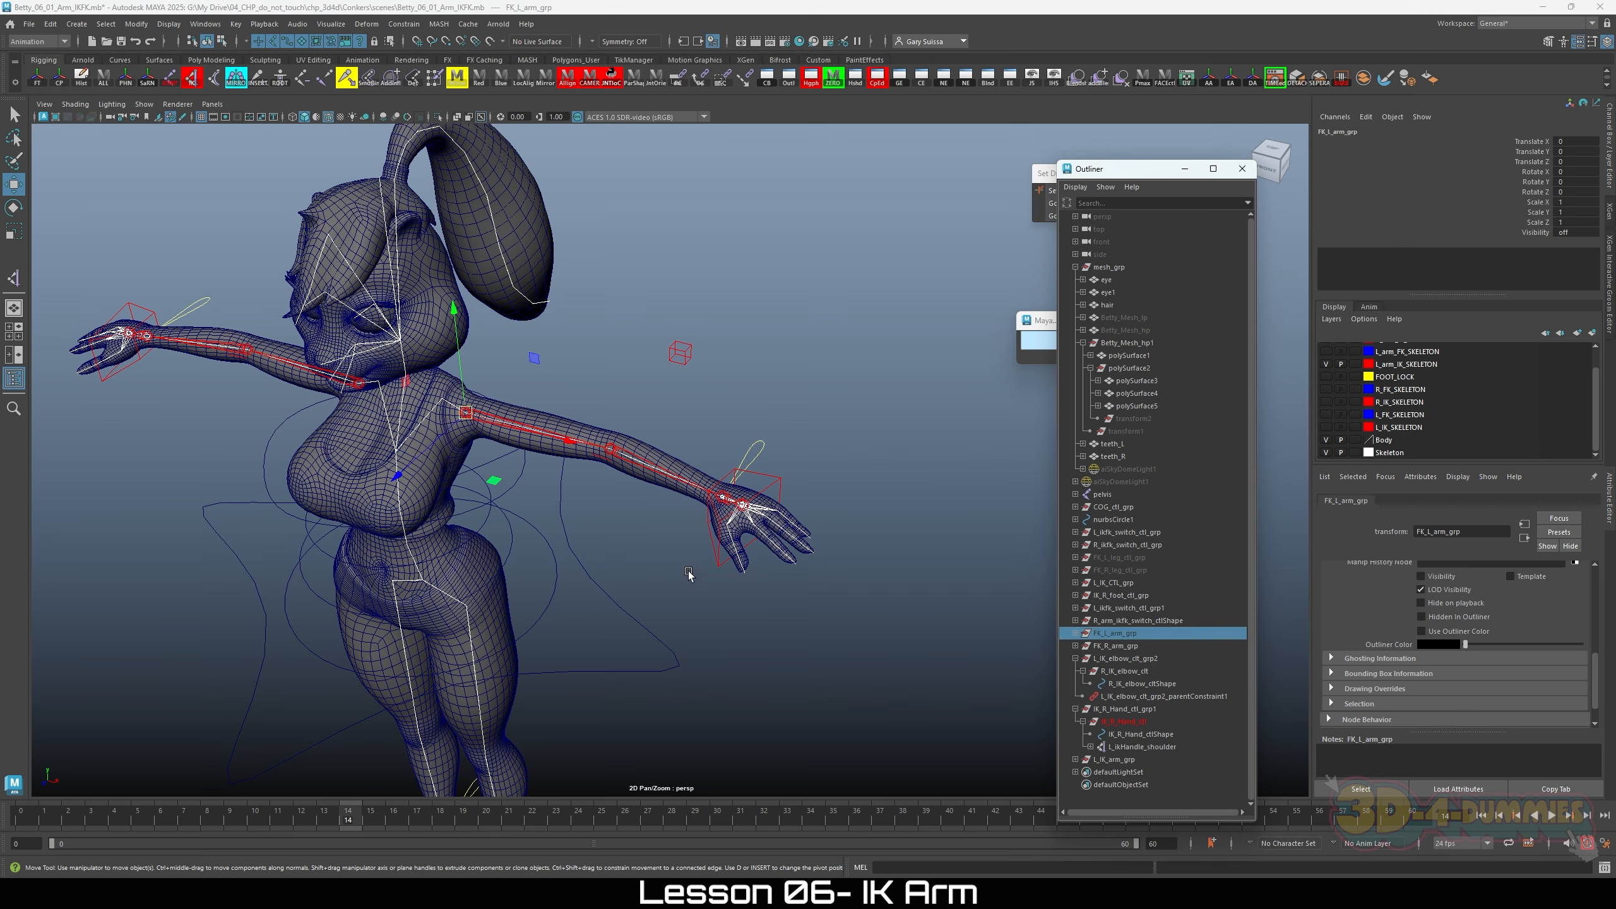
key(shift+h)
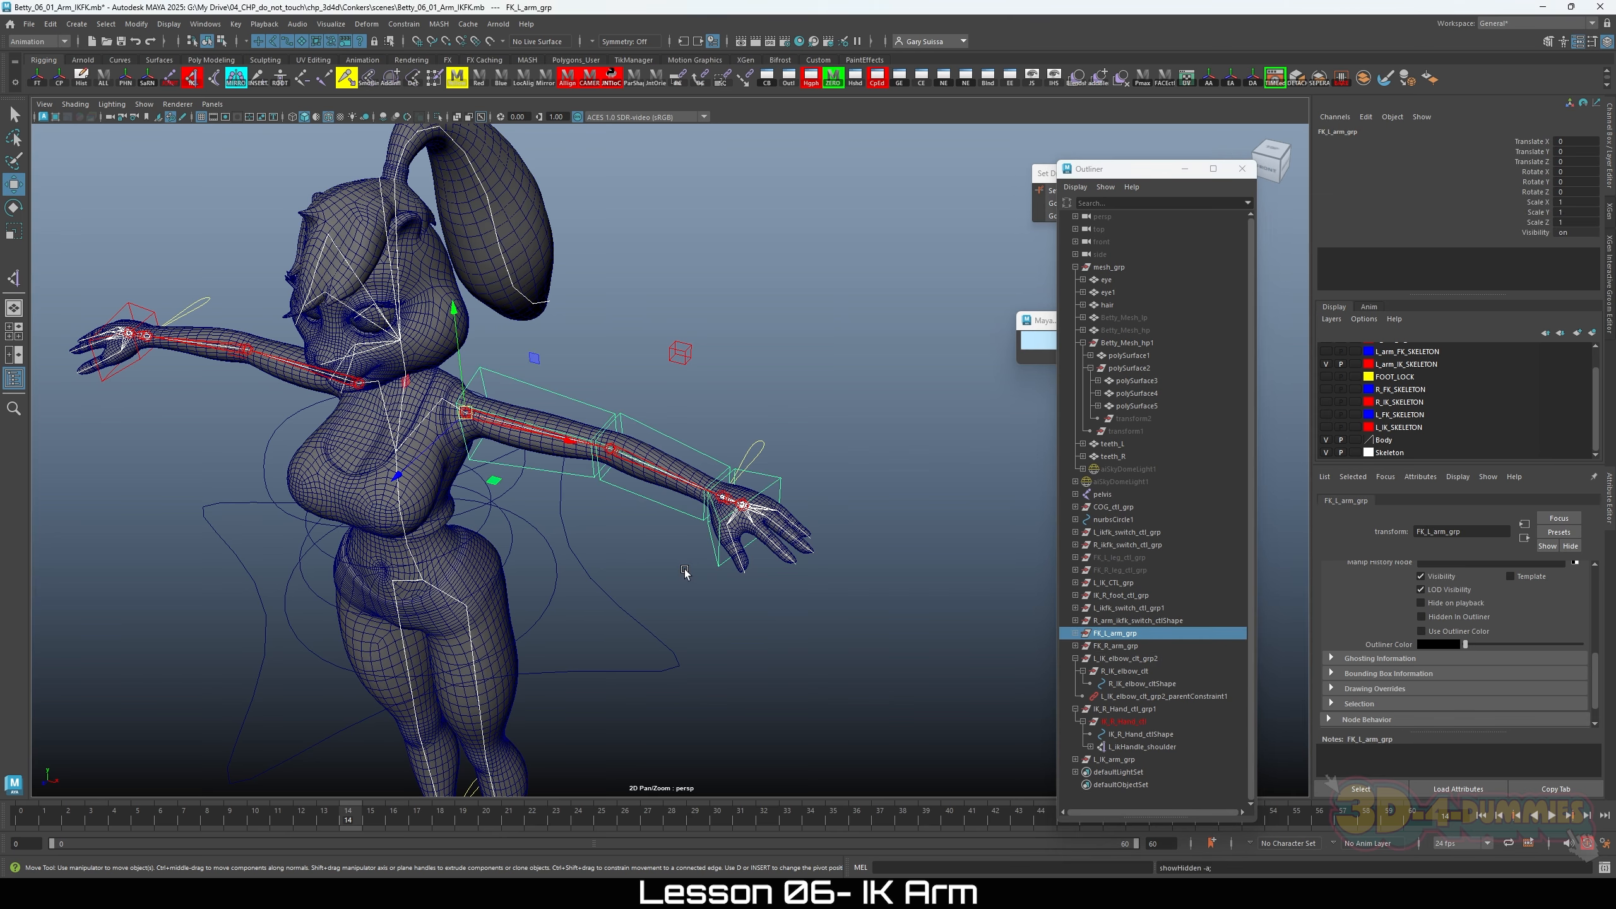
scroll(683, 566, up, 4)
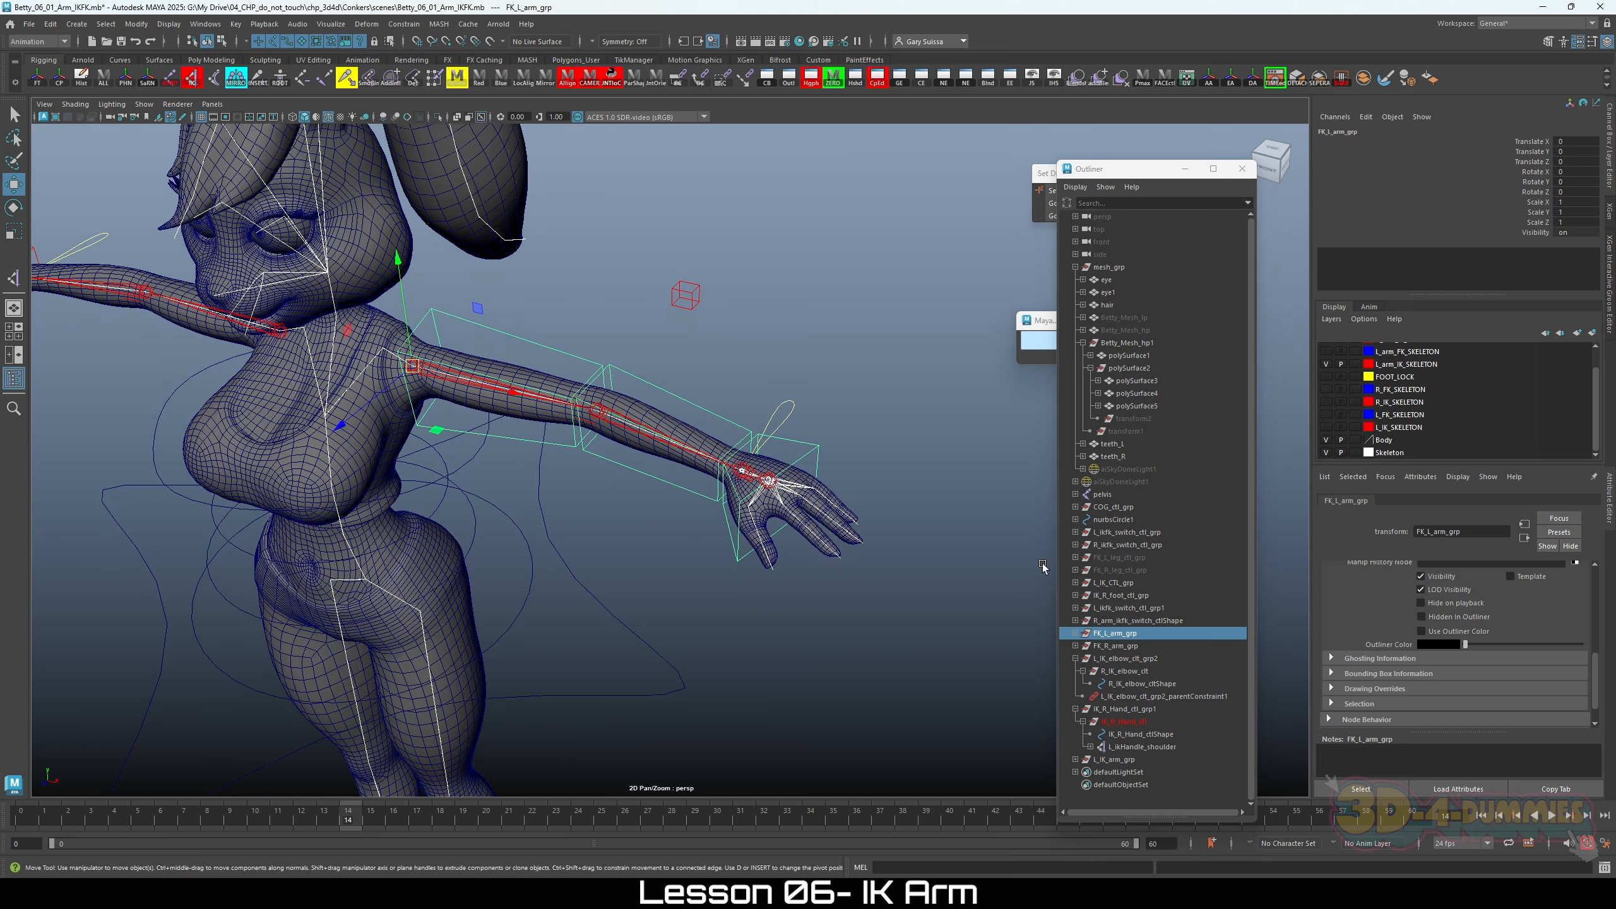
Step: Collapse L_IK_elbow_ctl_grp2 and check which groups L_IK_CTL_grp contains
click(1075, 659)
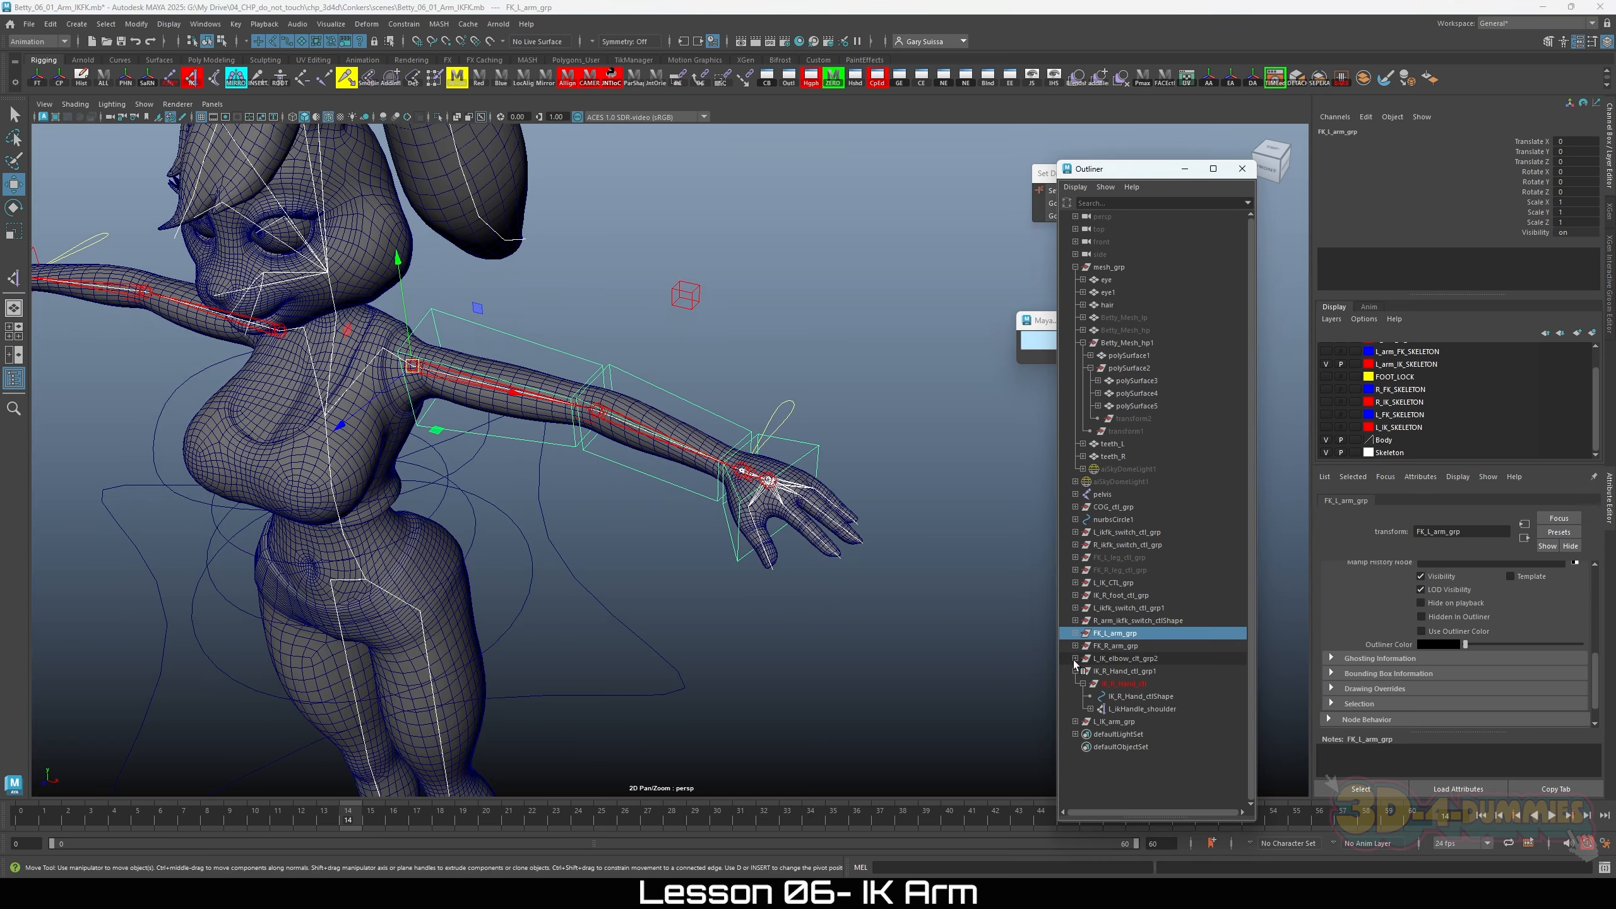
alt+drag(528, 552, 433, 498)
alt+middle_drag(432, 498, 563, 516)
alt+drag(563, 516, 596, 503)
scroll(722, 527, up, 3)
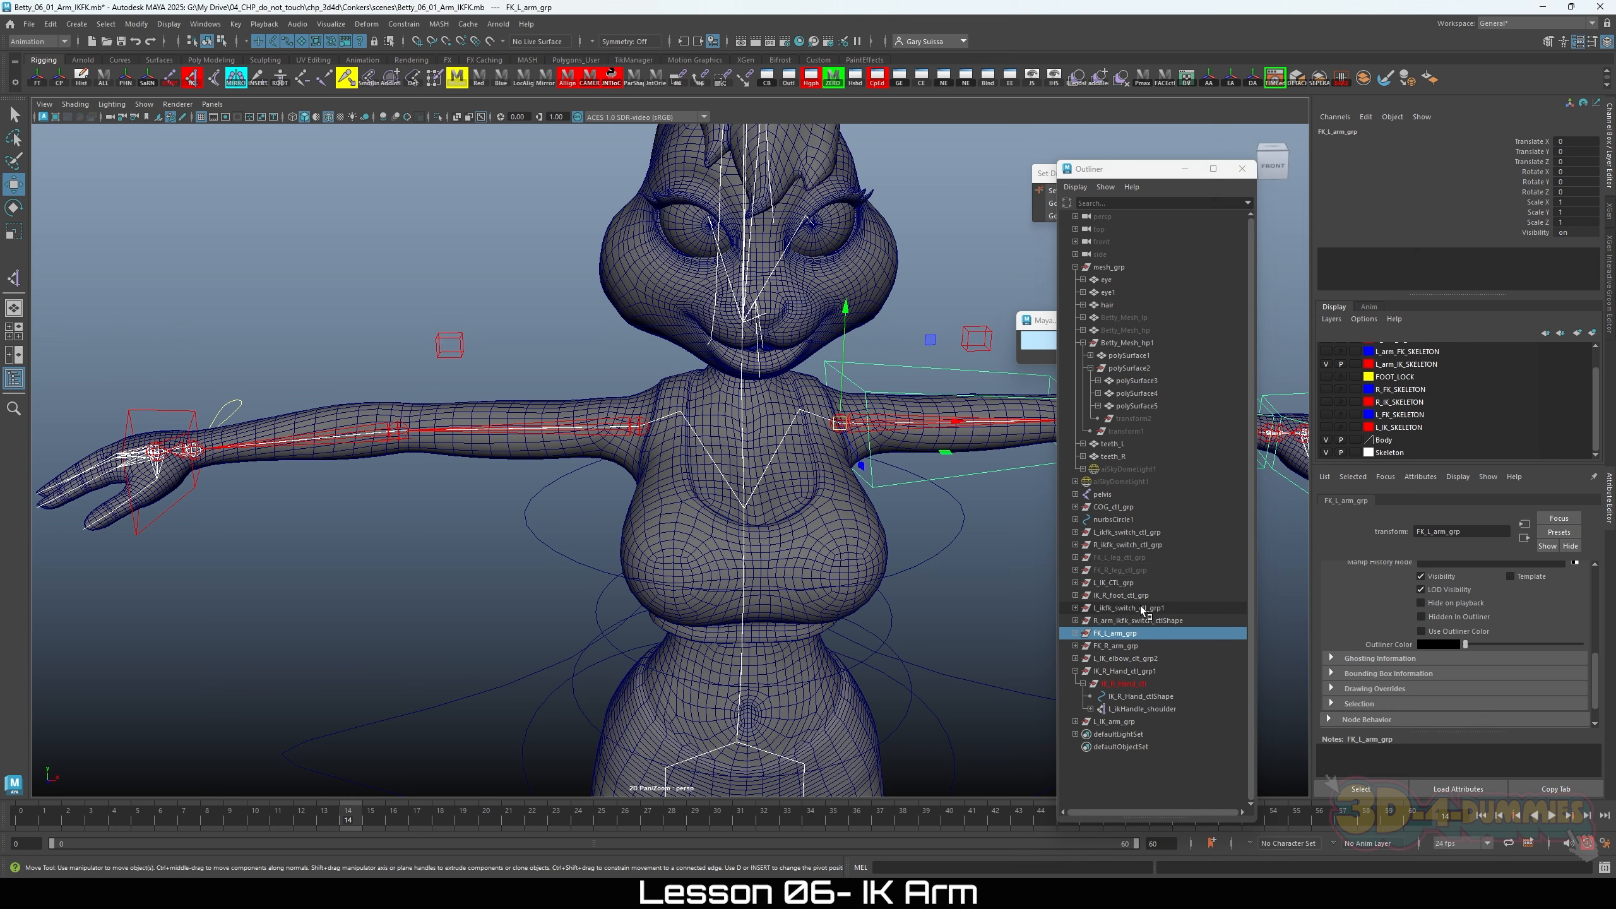
click(1075, 583)
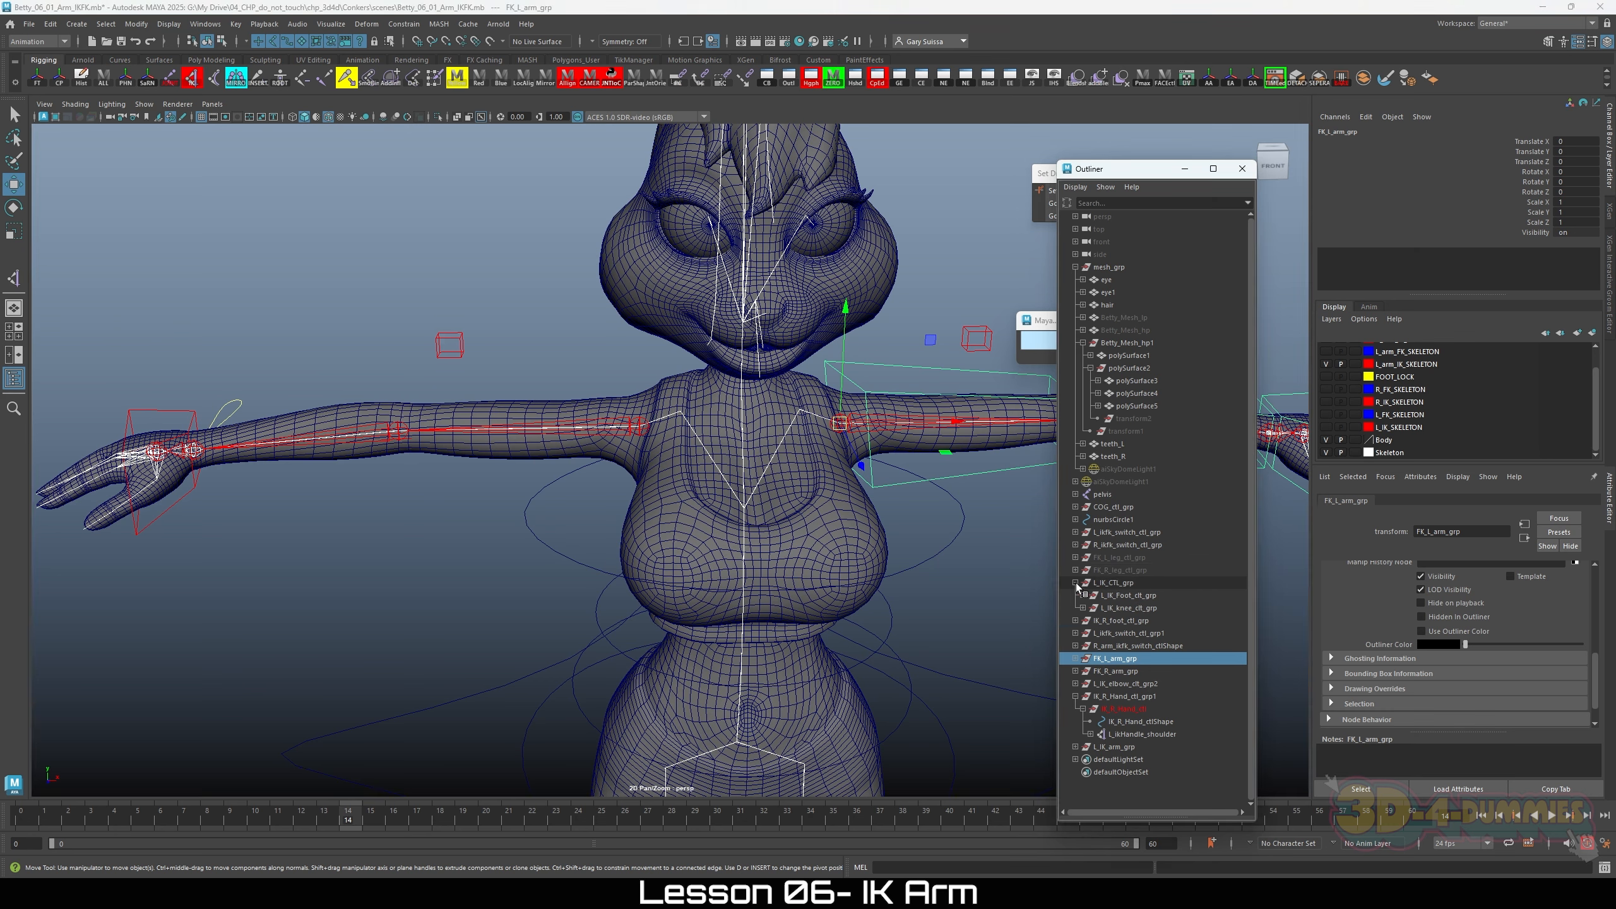
click(1076, 583)
alt+drag(284, 469, 281, 480)
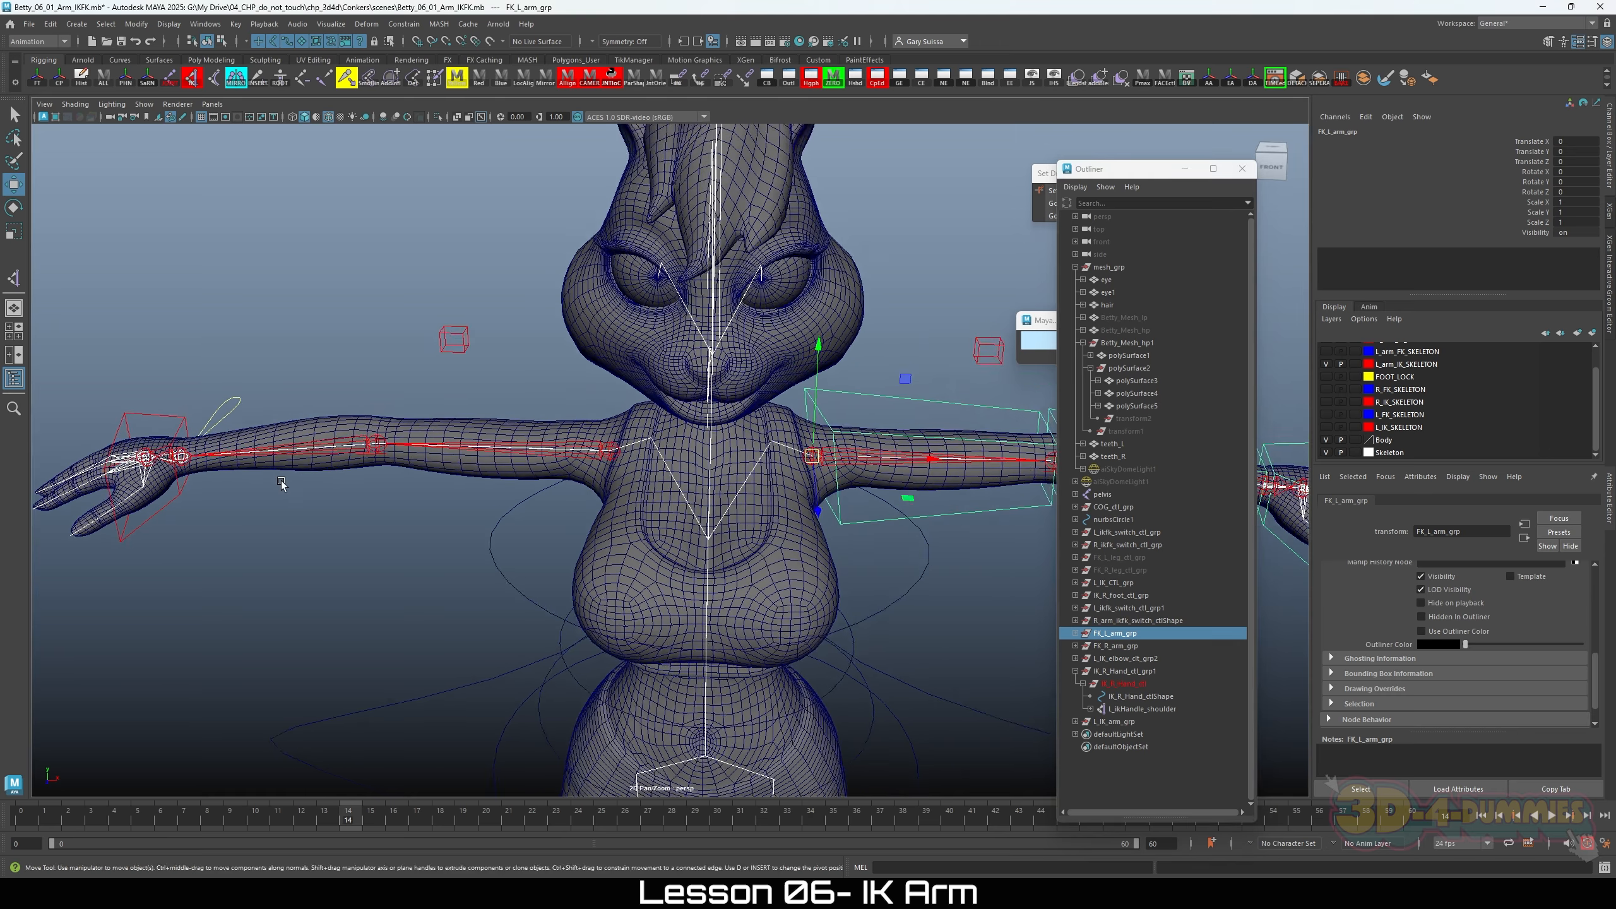
alt+right_drag(281, 483, 543, 451)
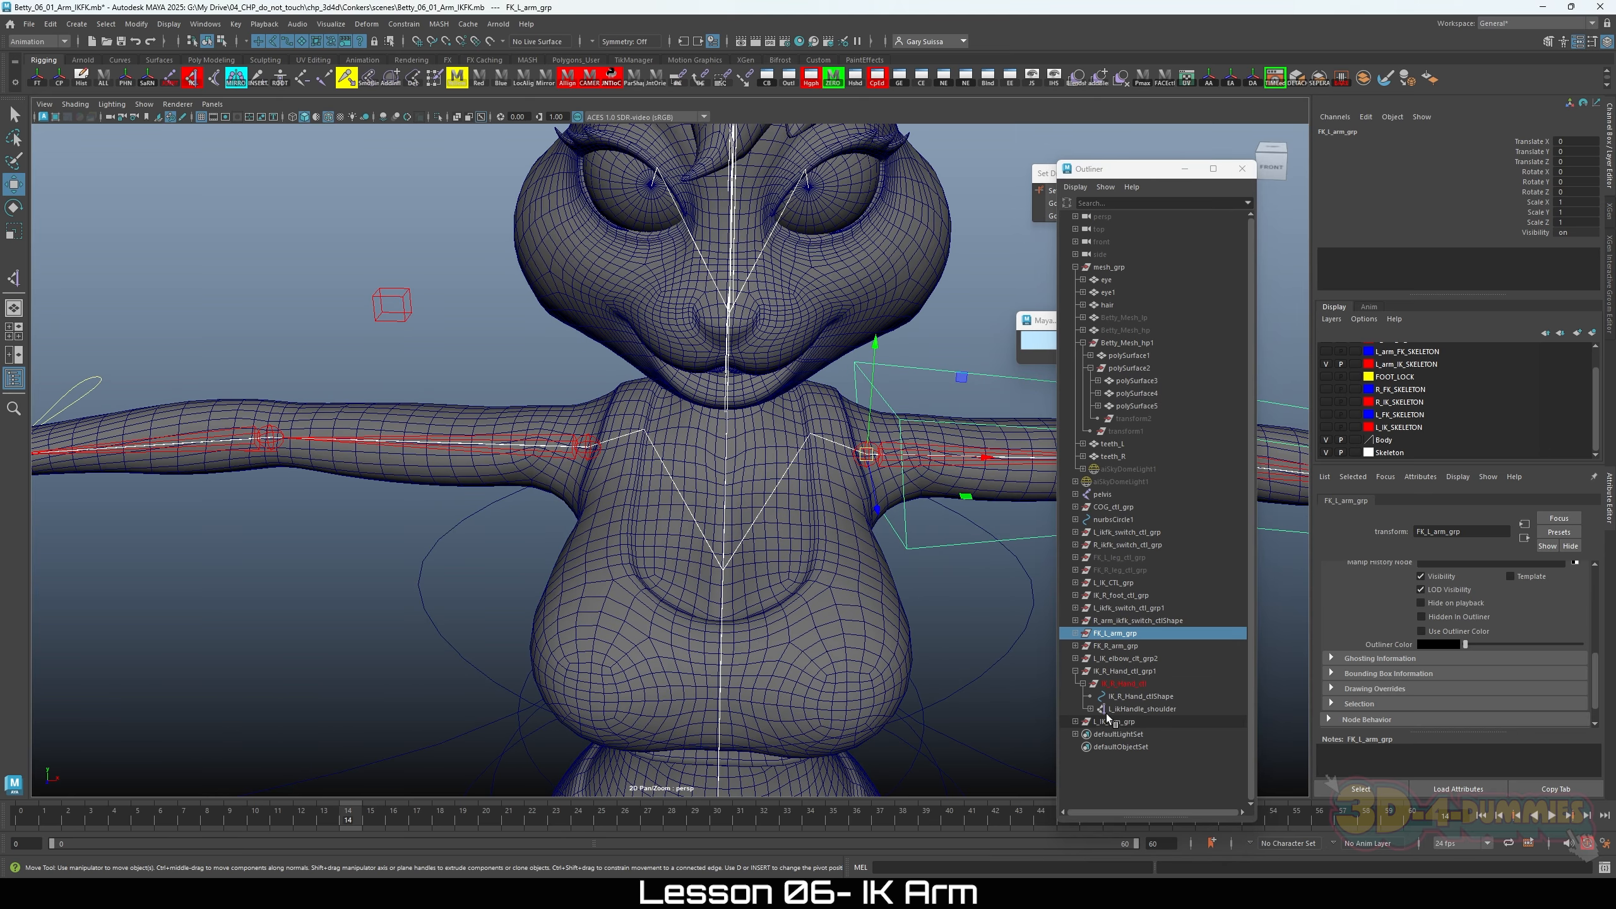
Step: Select L_IK_elbow_ctl_grp2 together with IK_R_Hand_ctl, and collapse IK_R_Hand_ctl_grp1 in the Outliner
middle_drag(1108, 718, 1104, 664)
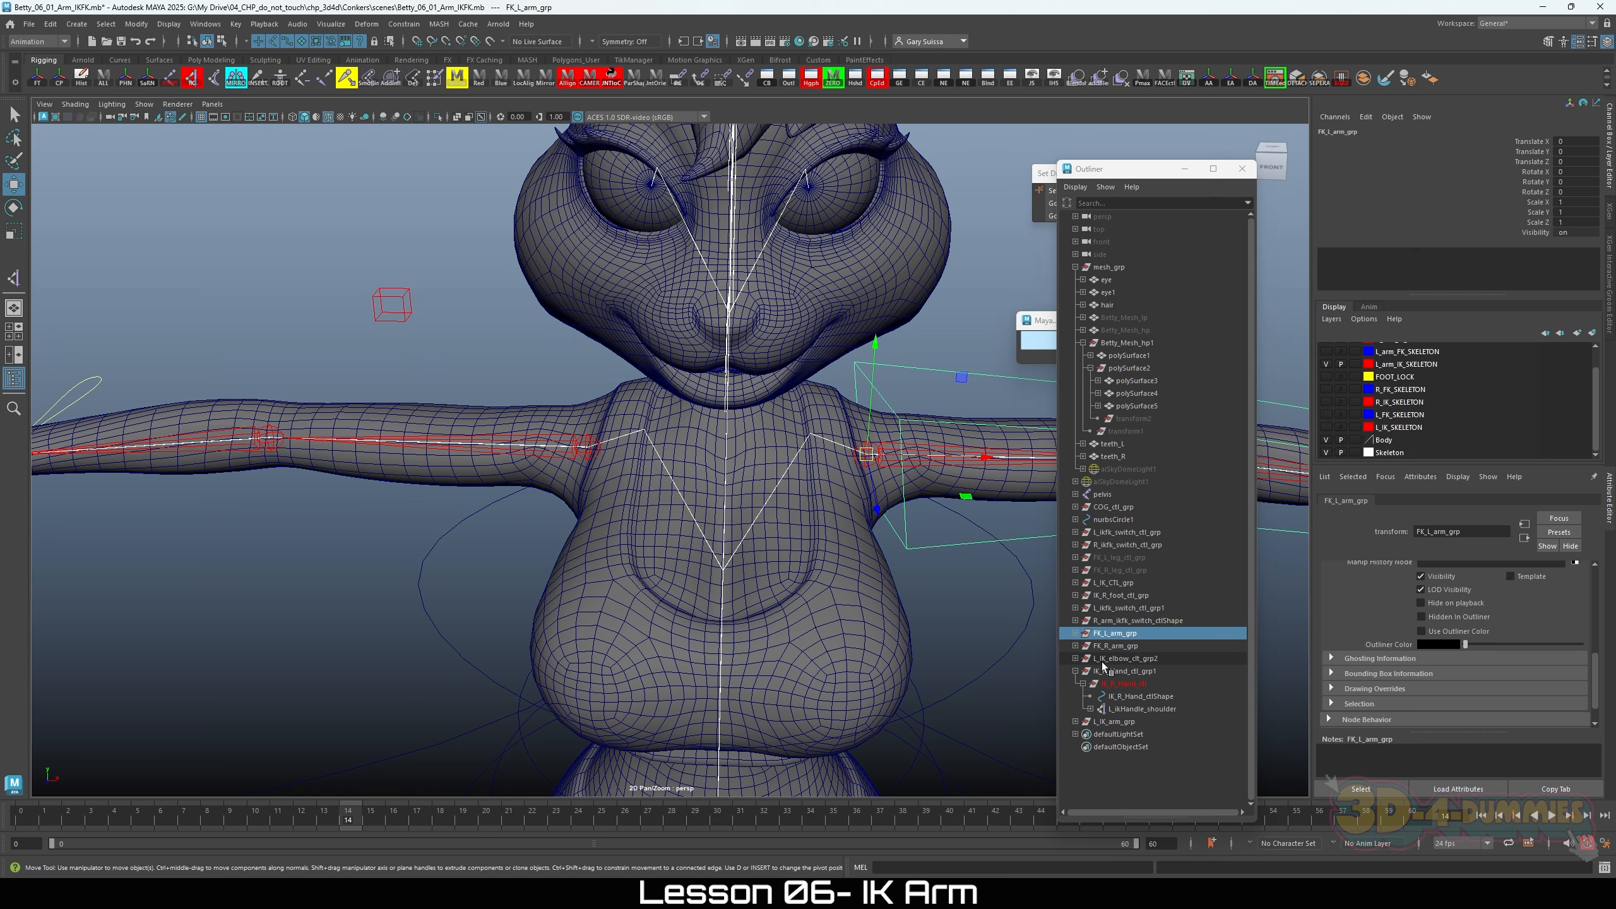
click(1103, 661)
alt+right_drag(898, 620, 563, 581)
alt+drag(563, 581, 527, 599)
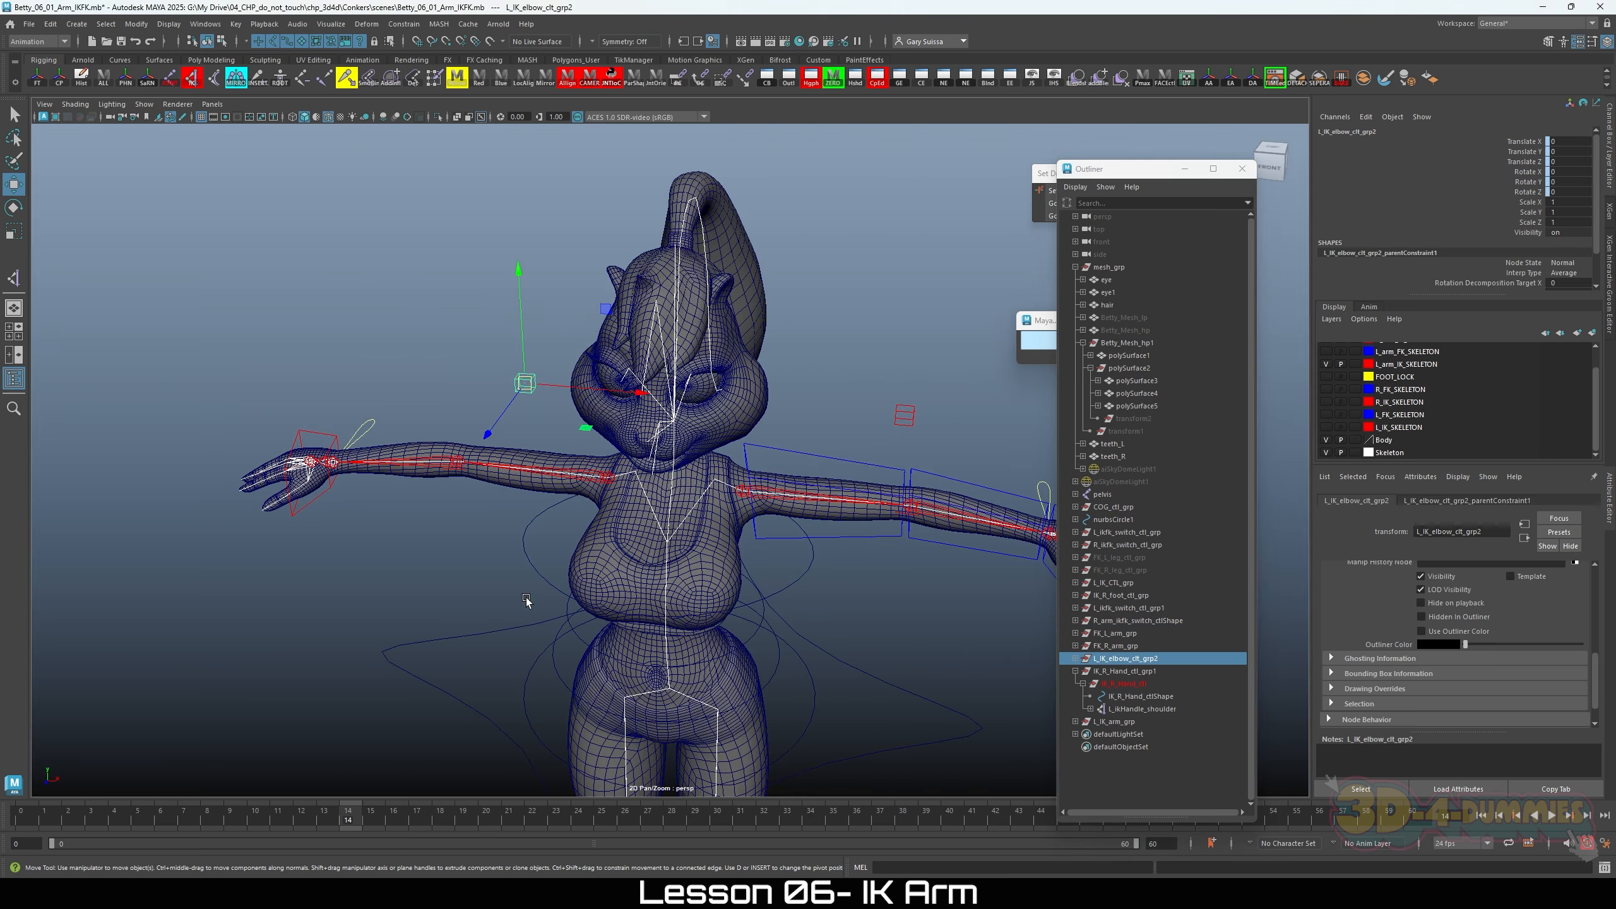
alt+right_drag(526, 598, 655, 636)
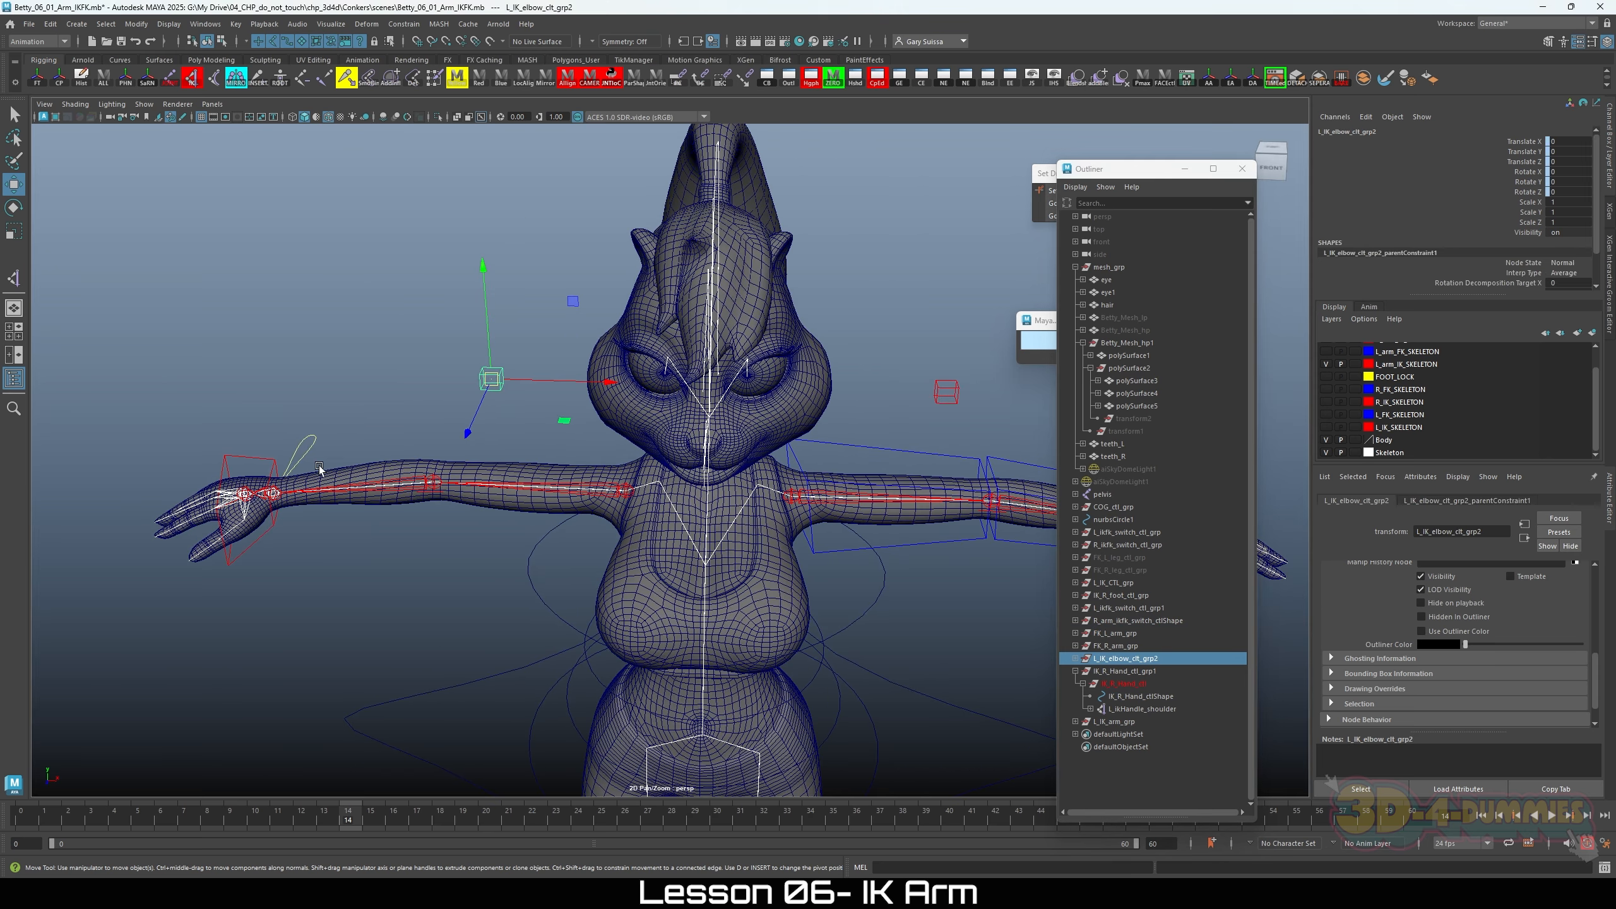
shift+click(258, 459)
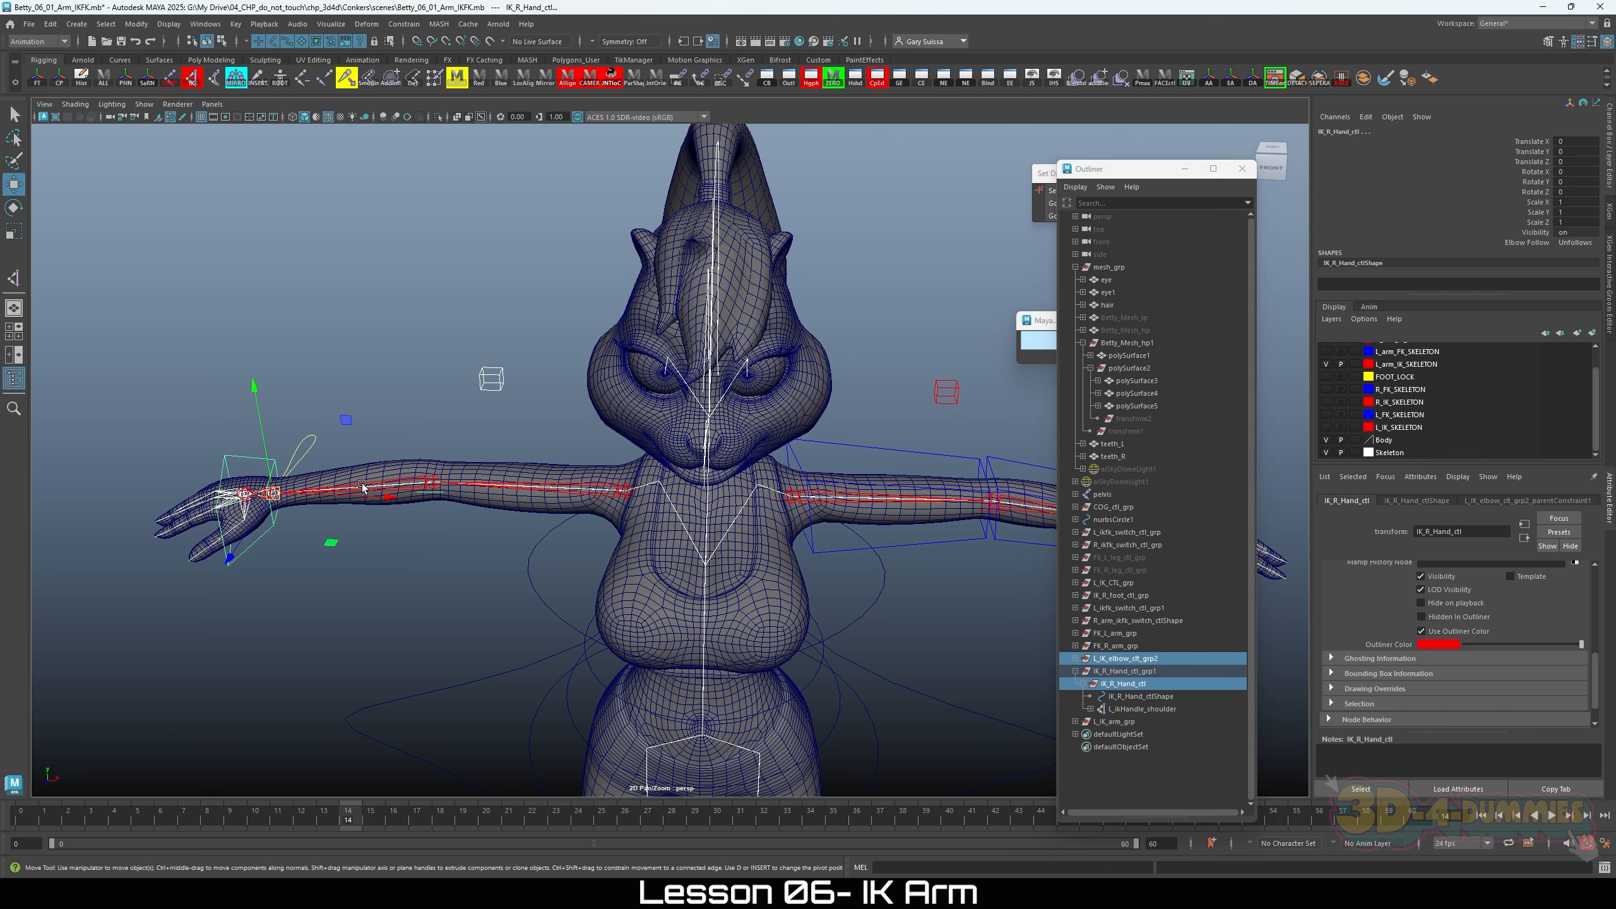
click(1075, 671)
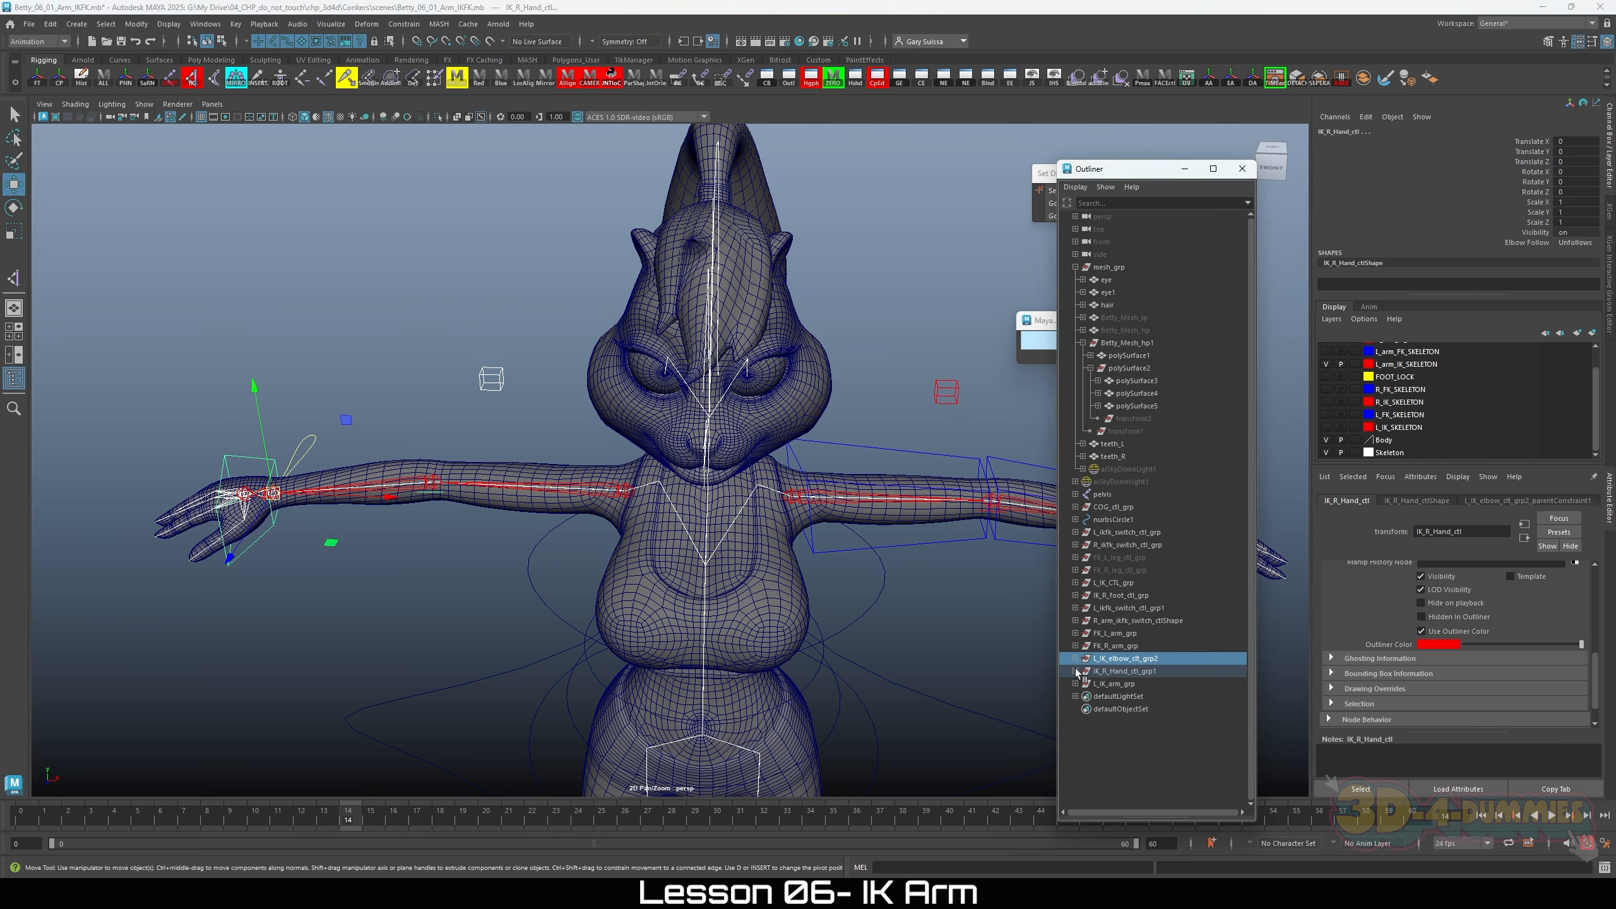
Step: Group IK_R_Hand_ctl_grp1 with L_IK_elbow_ctl_grp2 and name the new group R_IK_arm_grp, following the naming of L_IK_arm_grp
click(1118, 684)
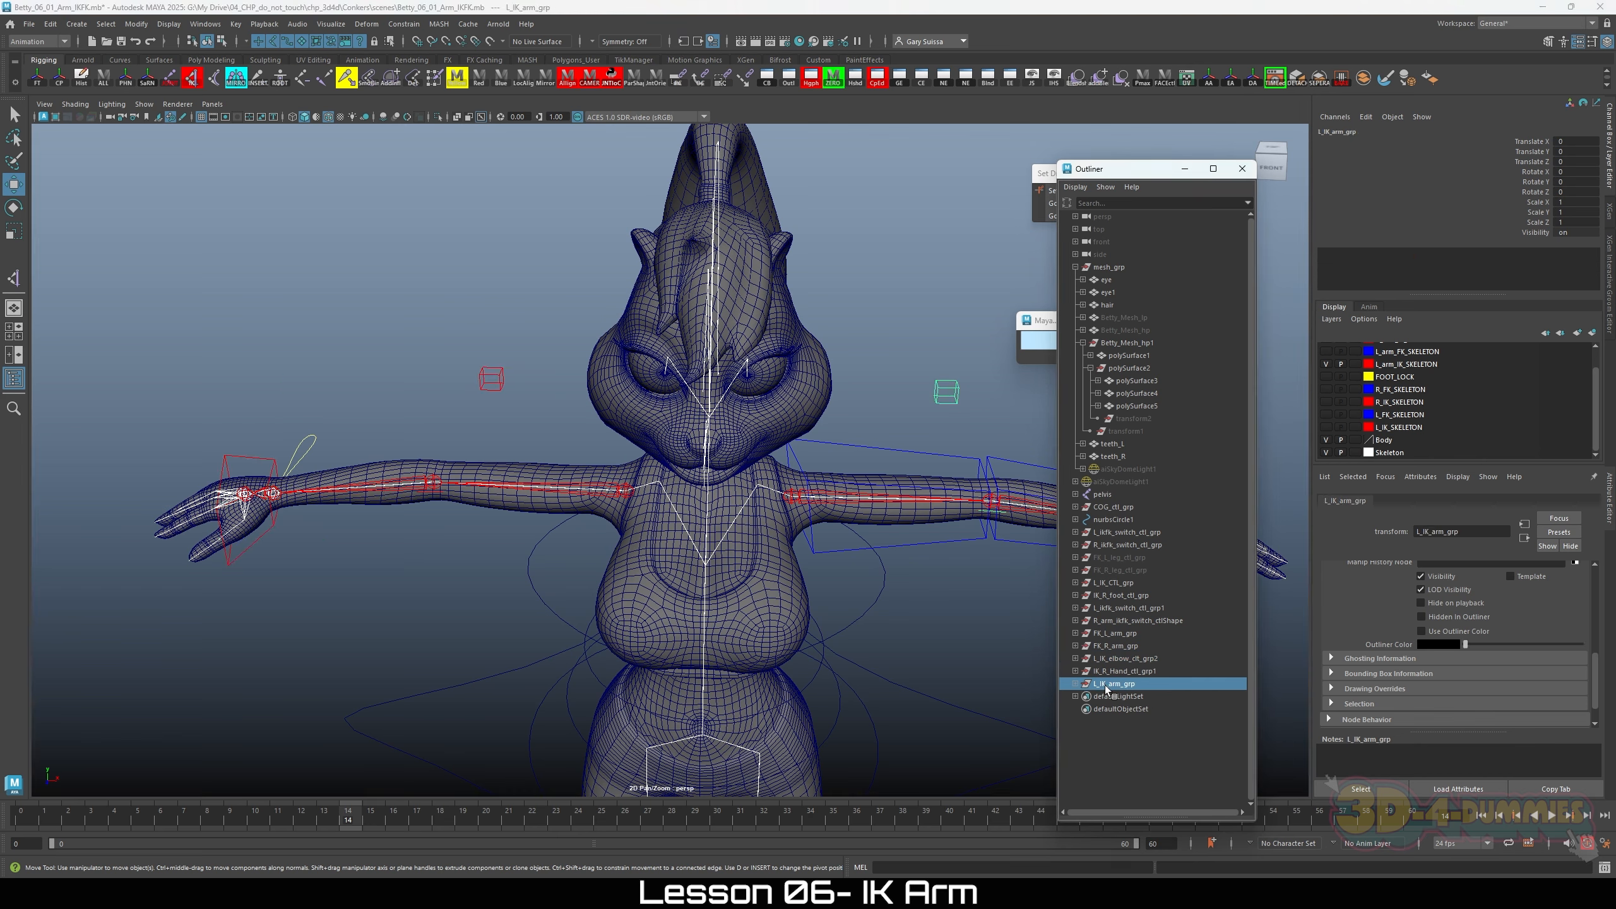
double_click(1121, 686)
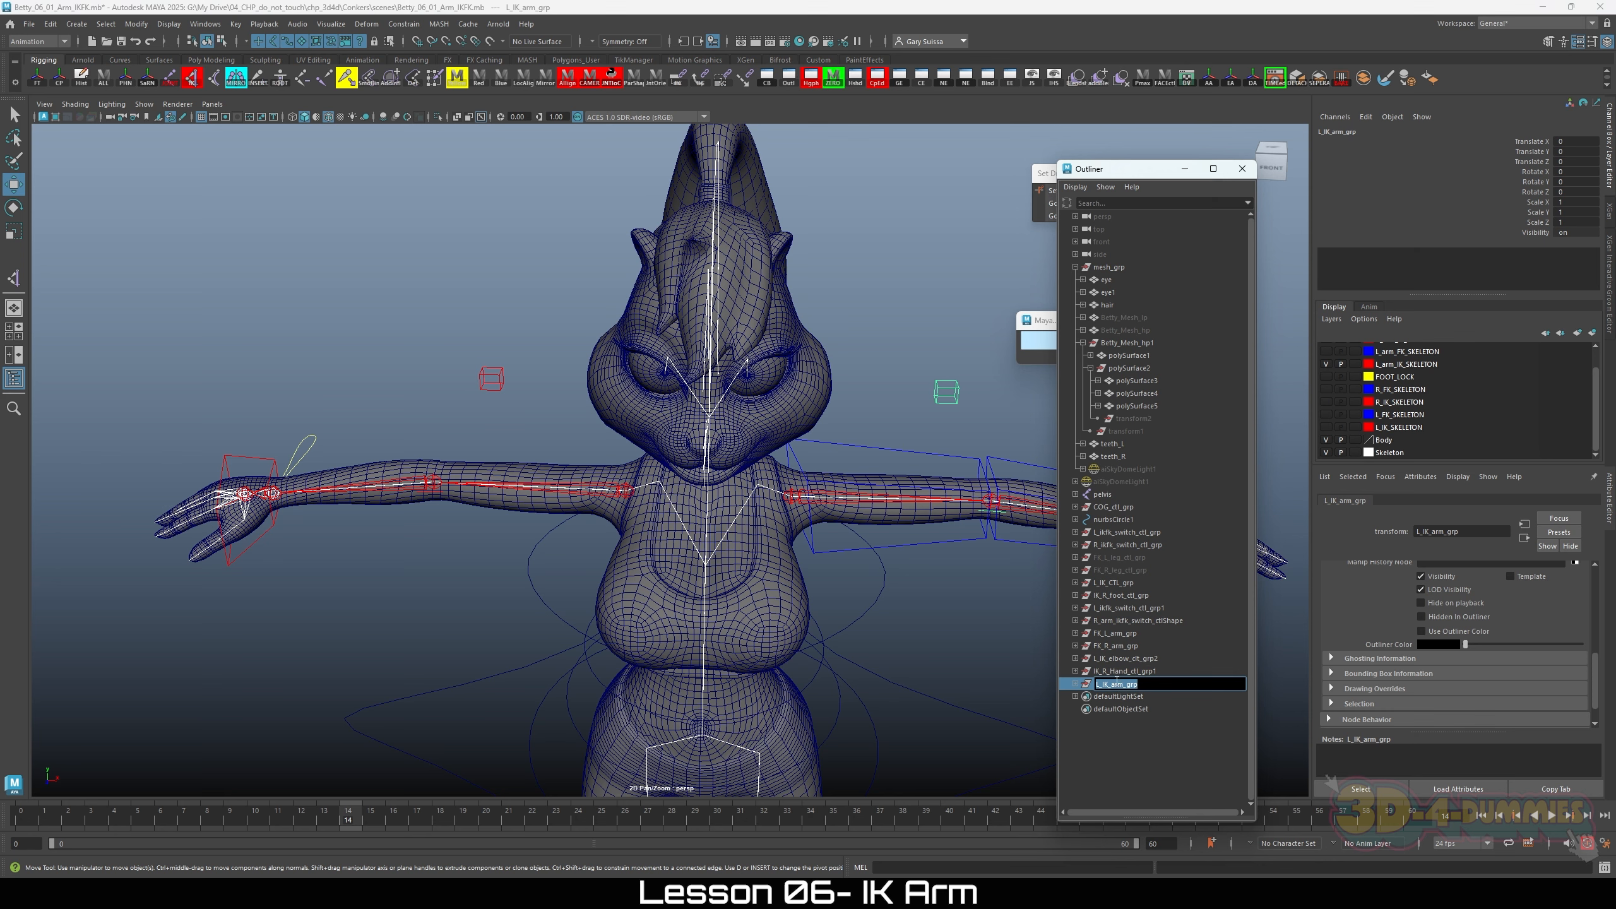
key(Escape)
click(1120, 671)
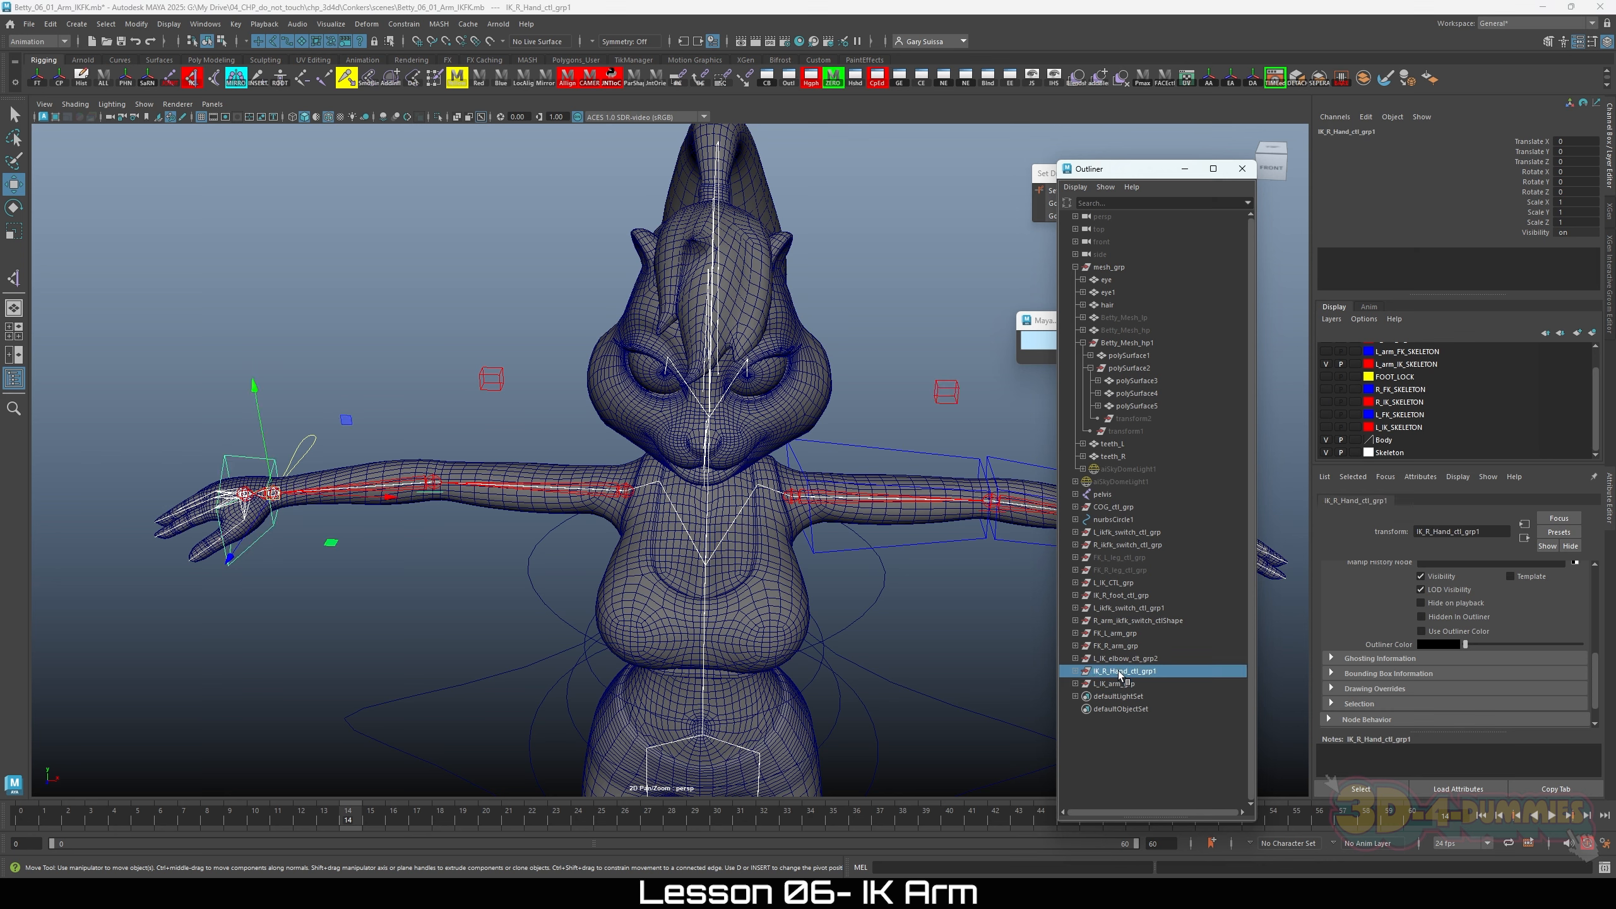
ctrl+click(1122, 659)
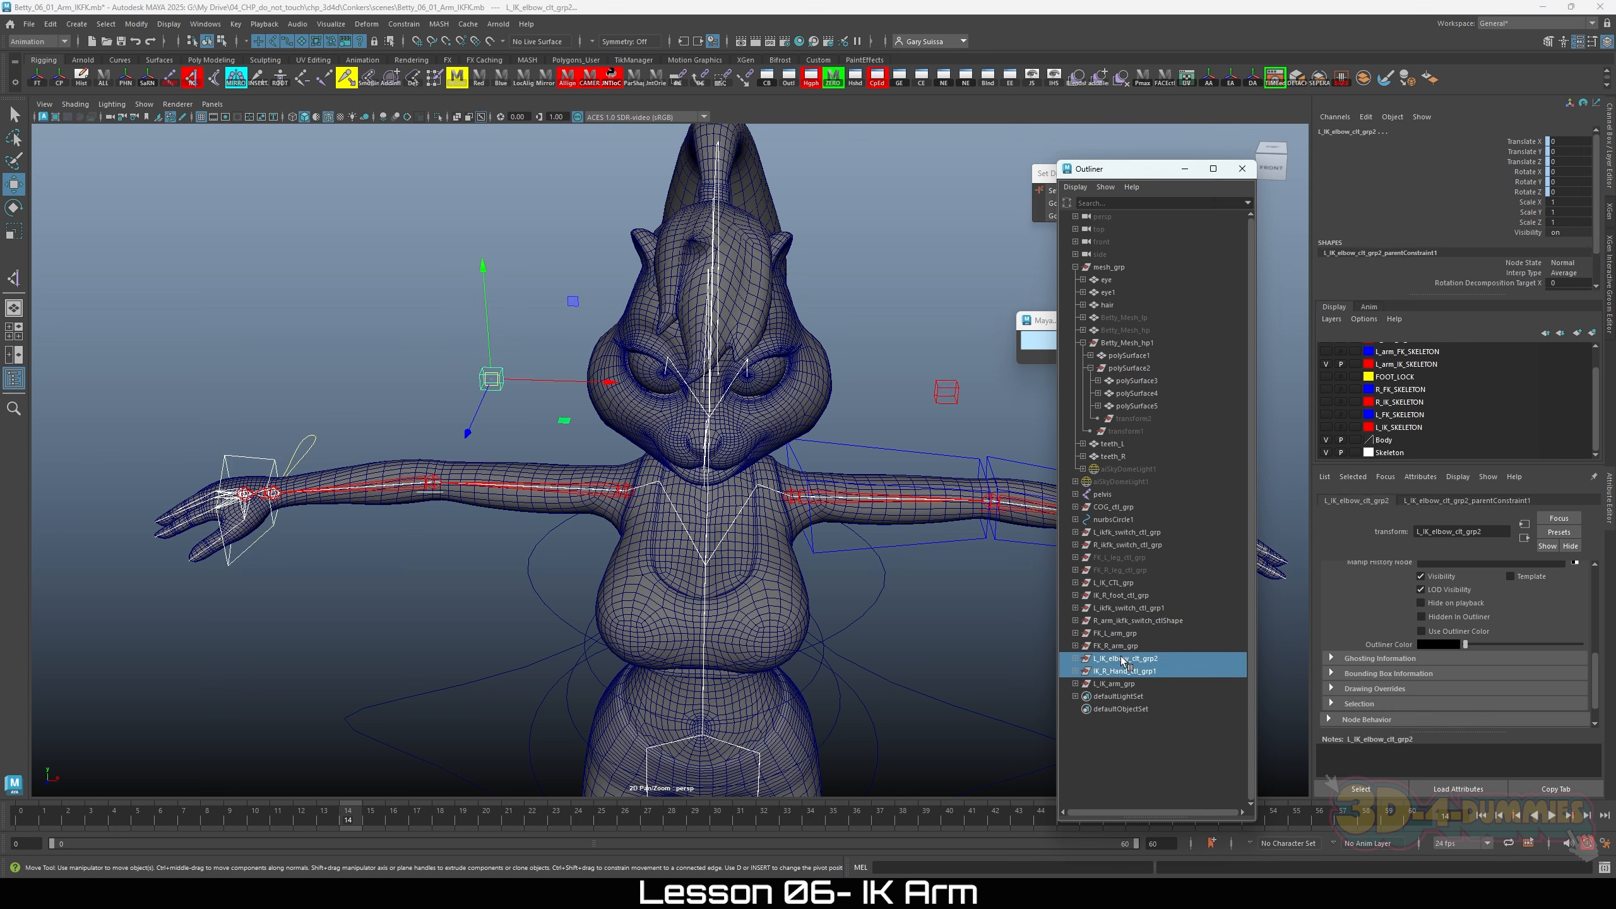
key(ctrl+g)
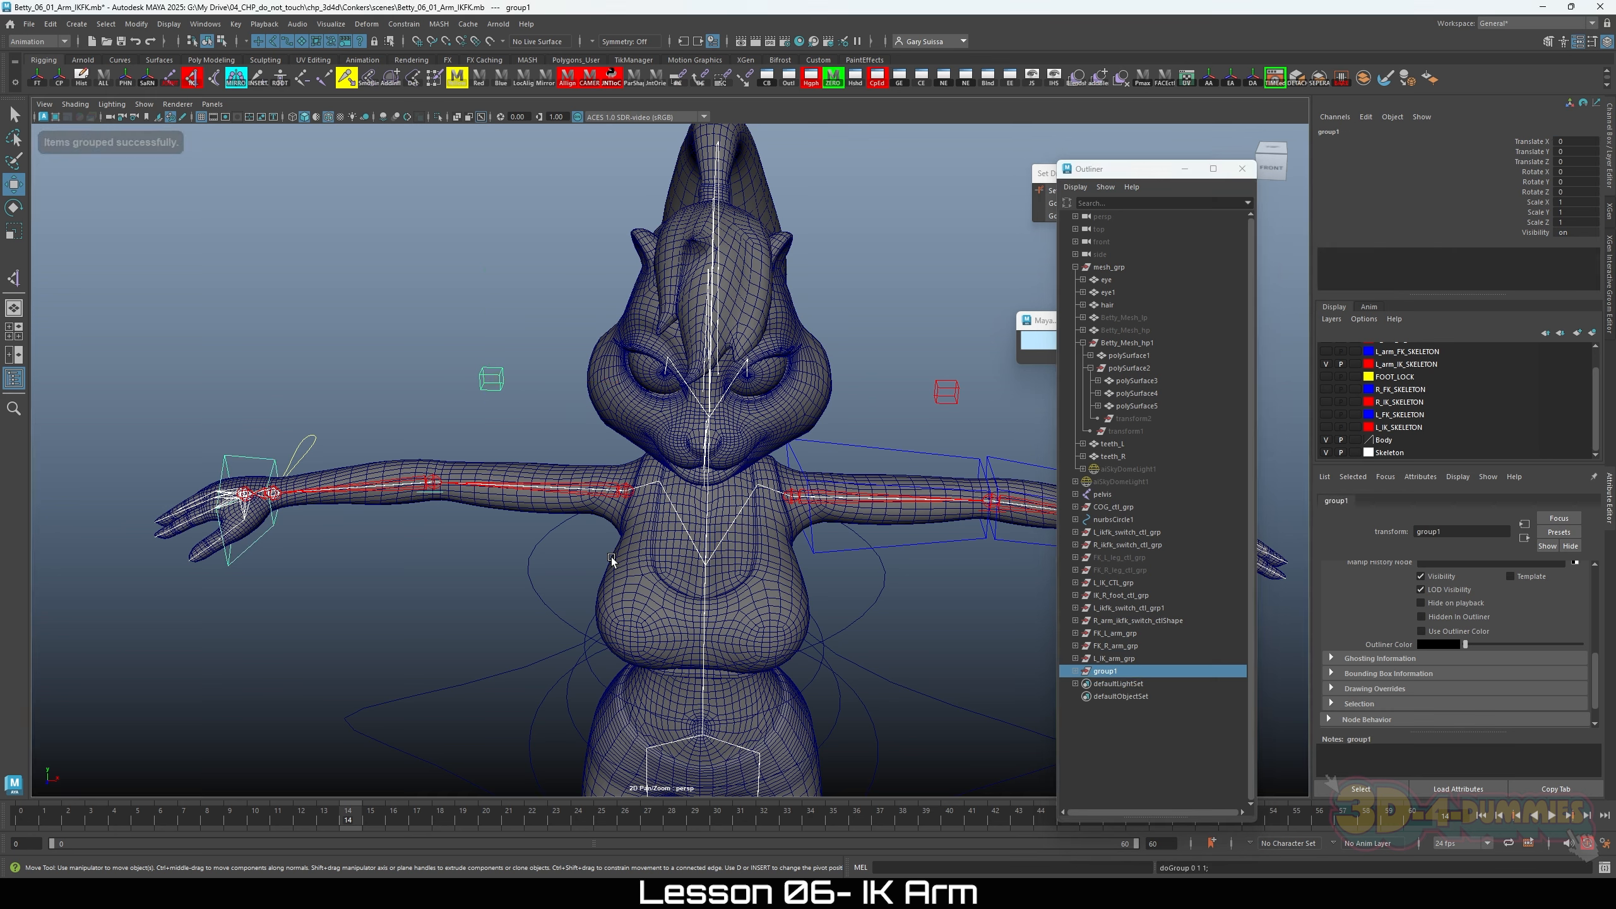
double_click(1108, 671)
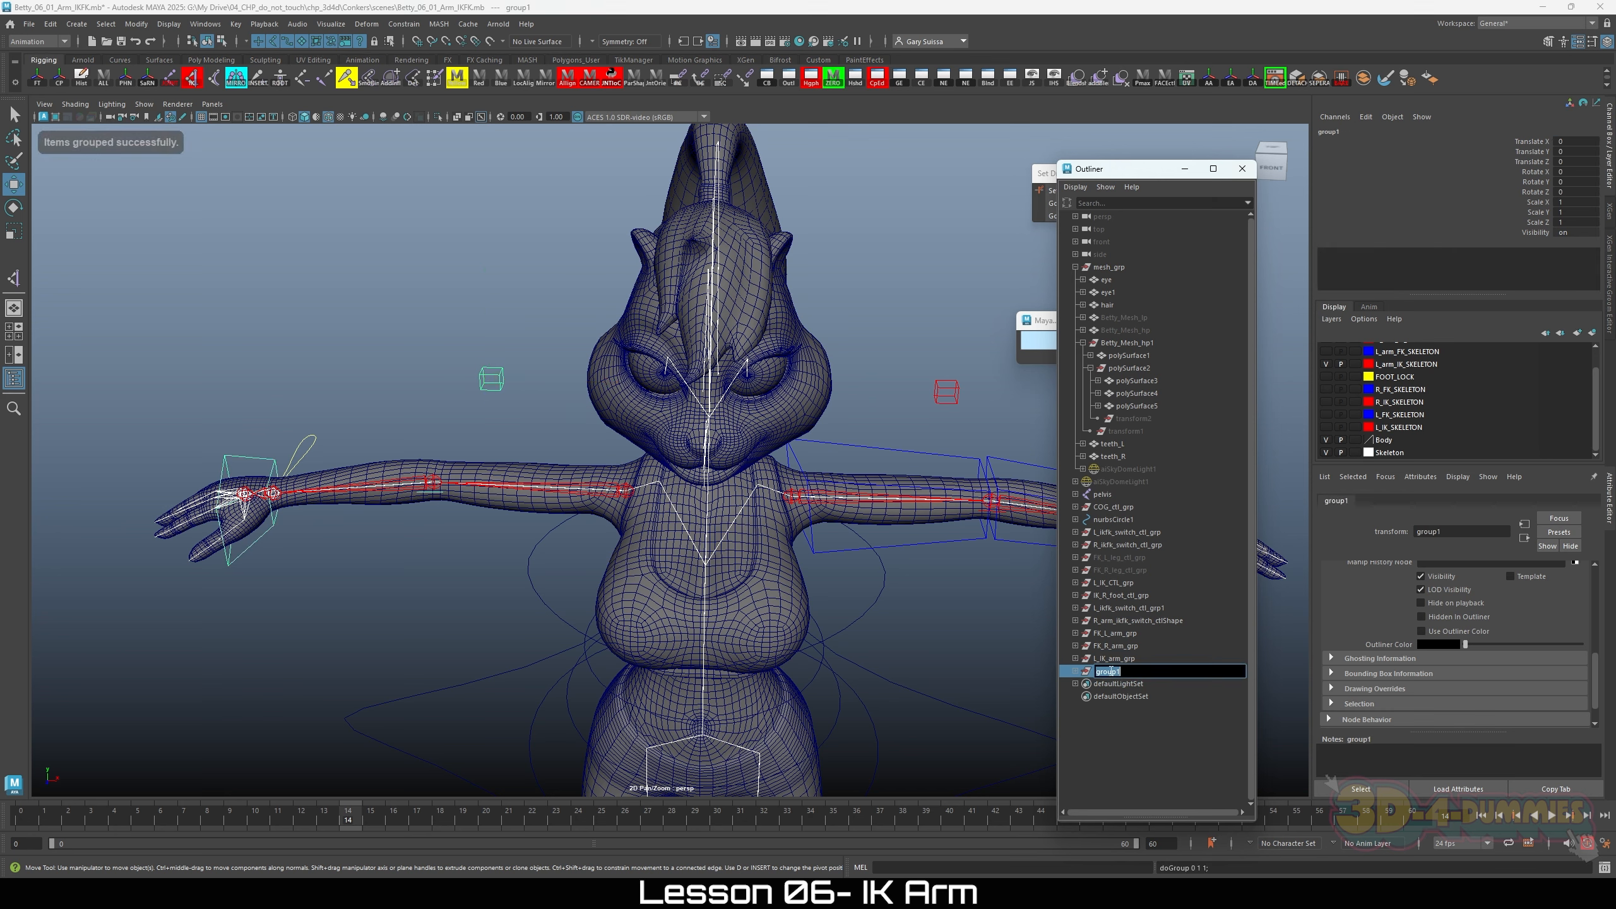
text(L_IK_arm_grp)
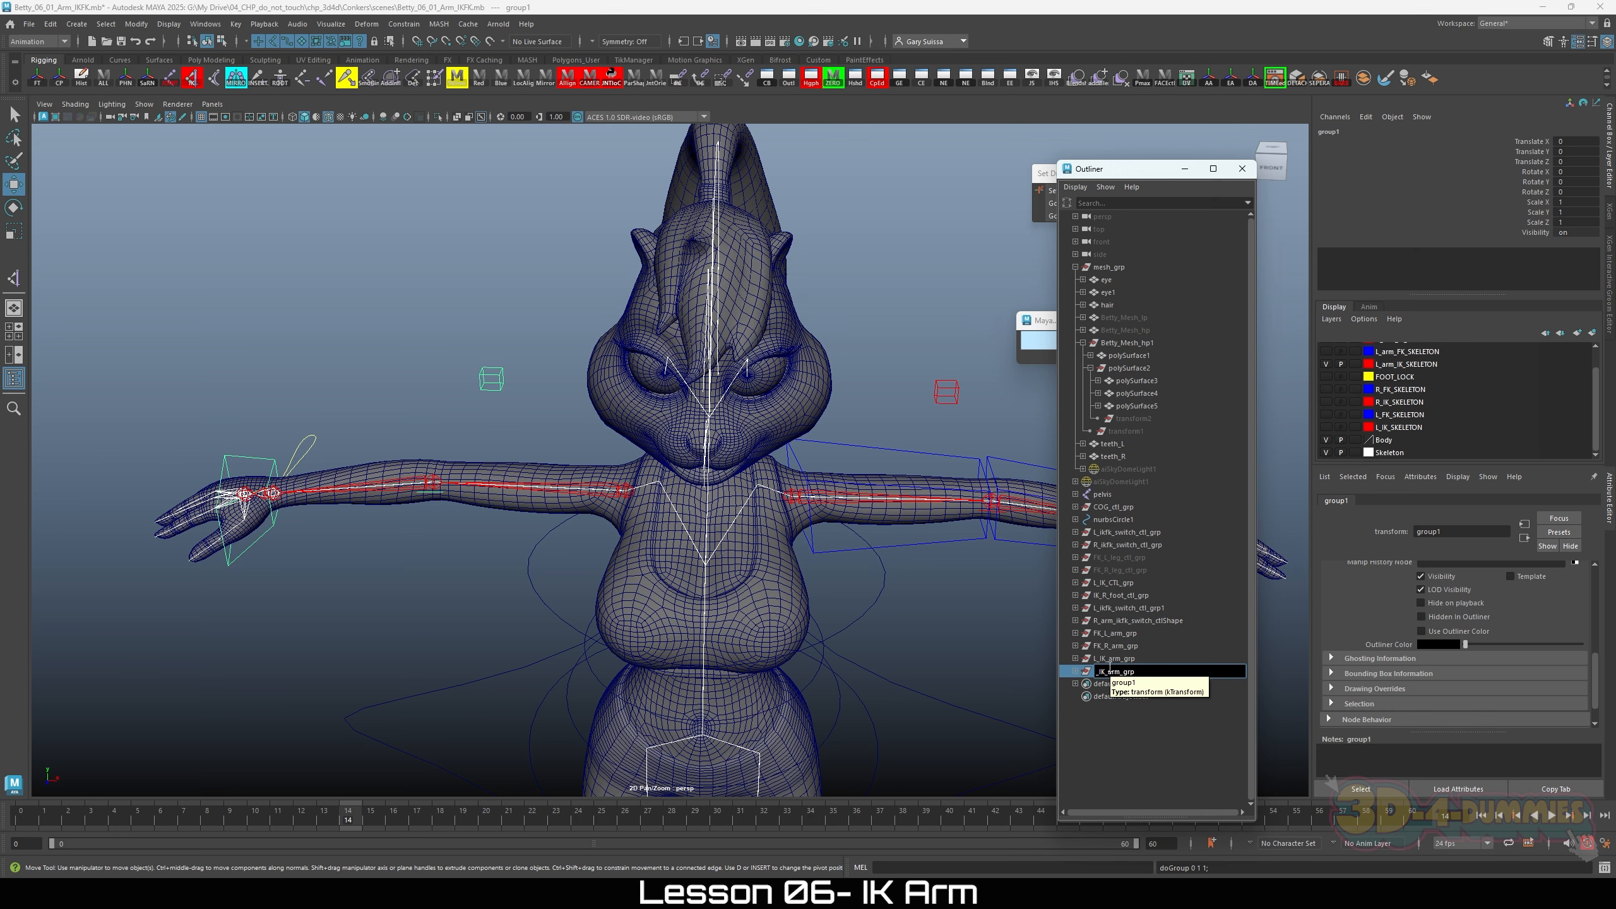
key(Return)
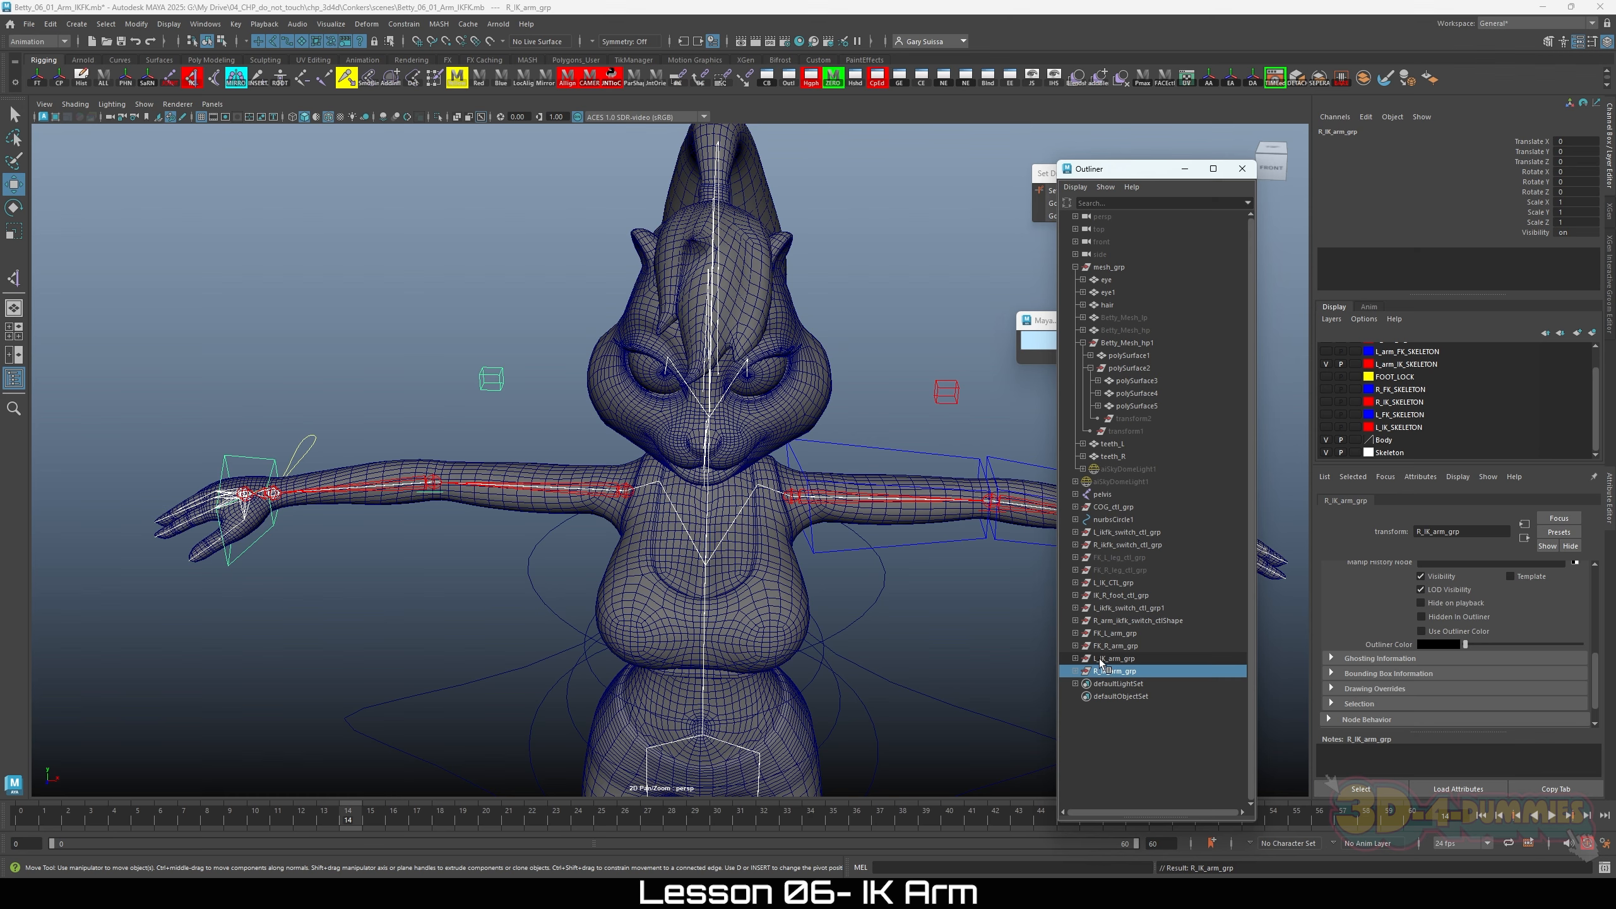
Step: Check which controls L_IK_arm_grp and R_IK_arm_grp contain by selecting each group in turn
click(1108, 659)
click(1107, 672)
click(1108, 659)
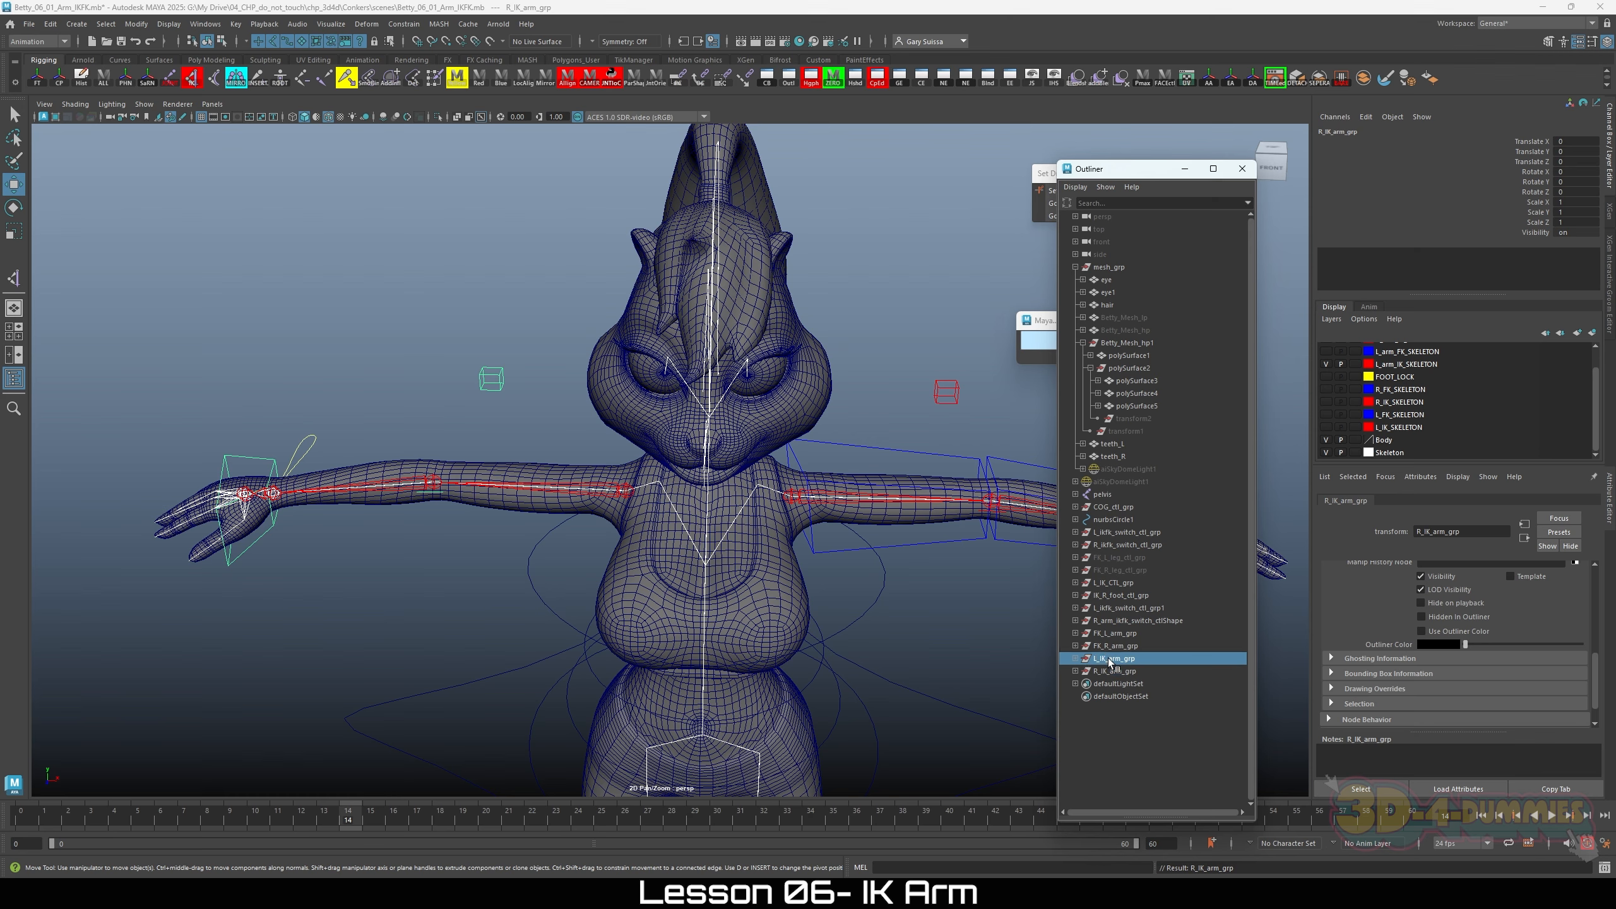
alt+right_drag(598, 574, 524, 577)
alt+right_drag(481, 646, 998, 668)
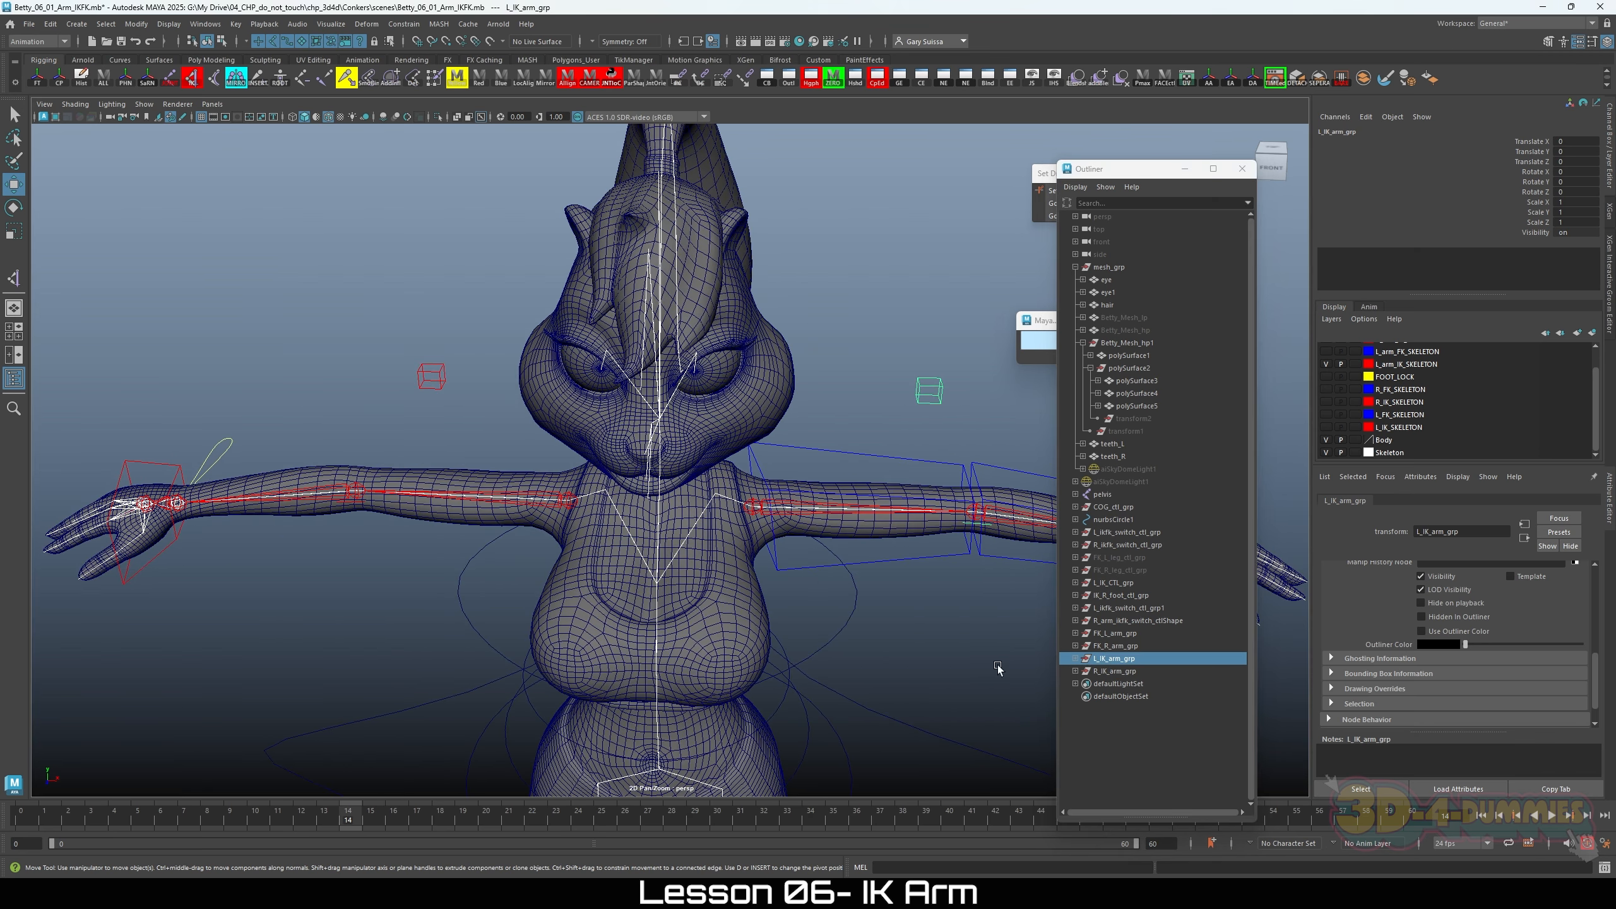
Step: Unhide FK_R_shoulder_ctl_grp1 inside FK_R_arm_grp and collapse that group again
click(1088, 647)
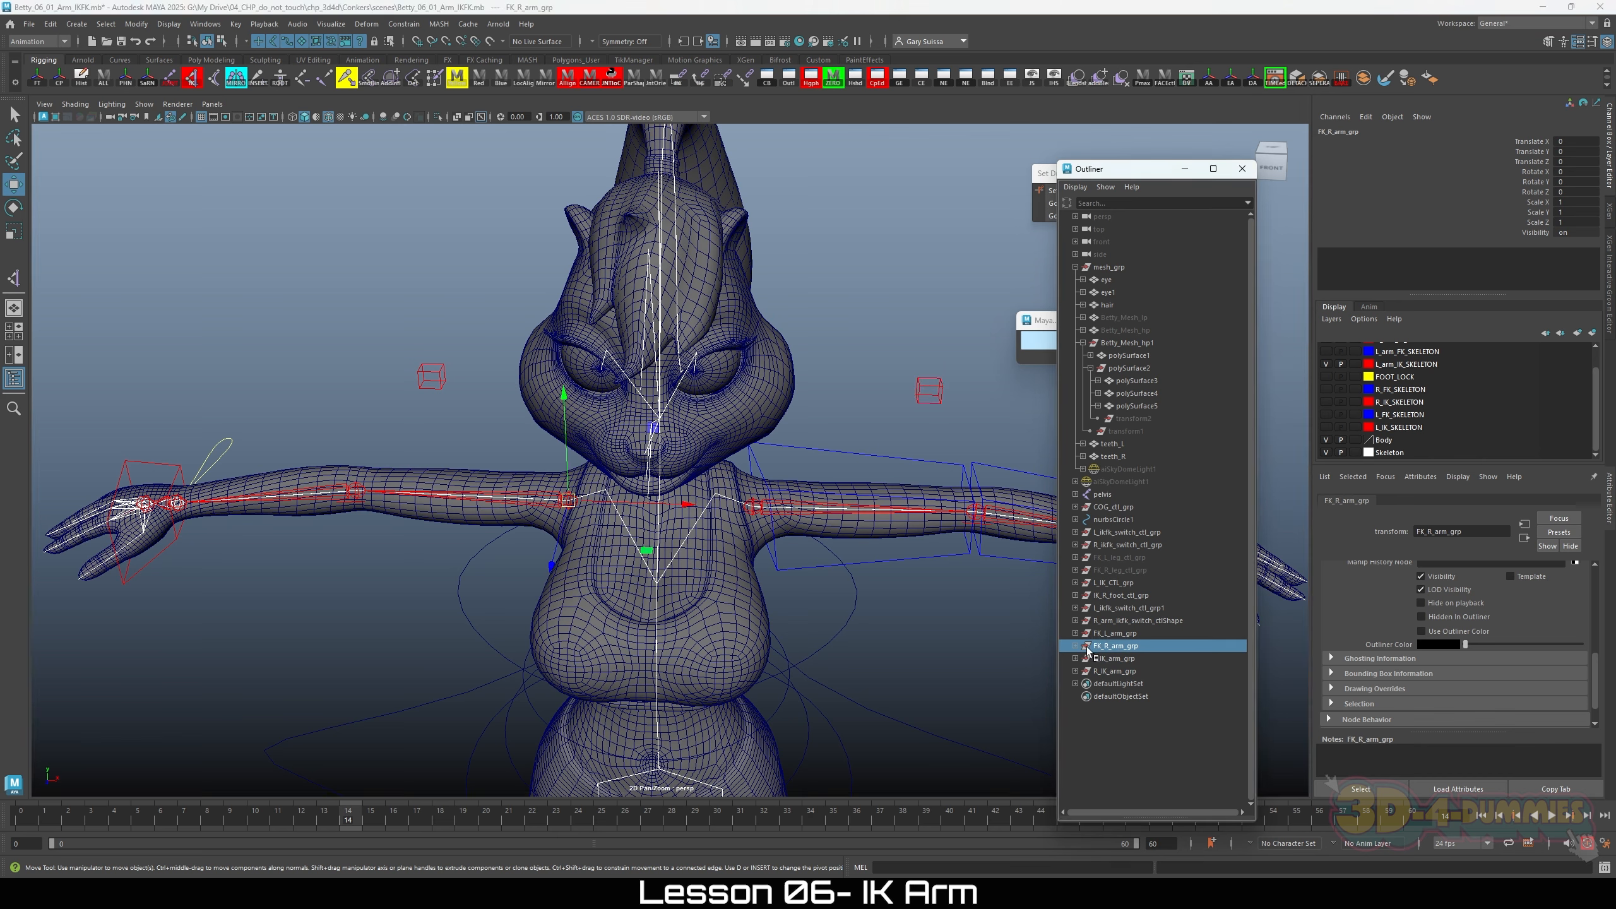
click(1075, 646)
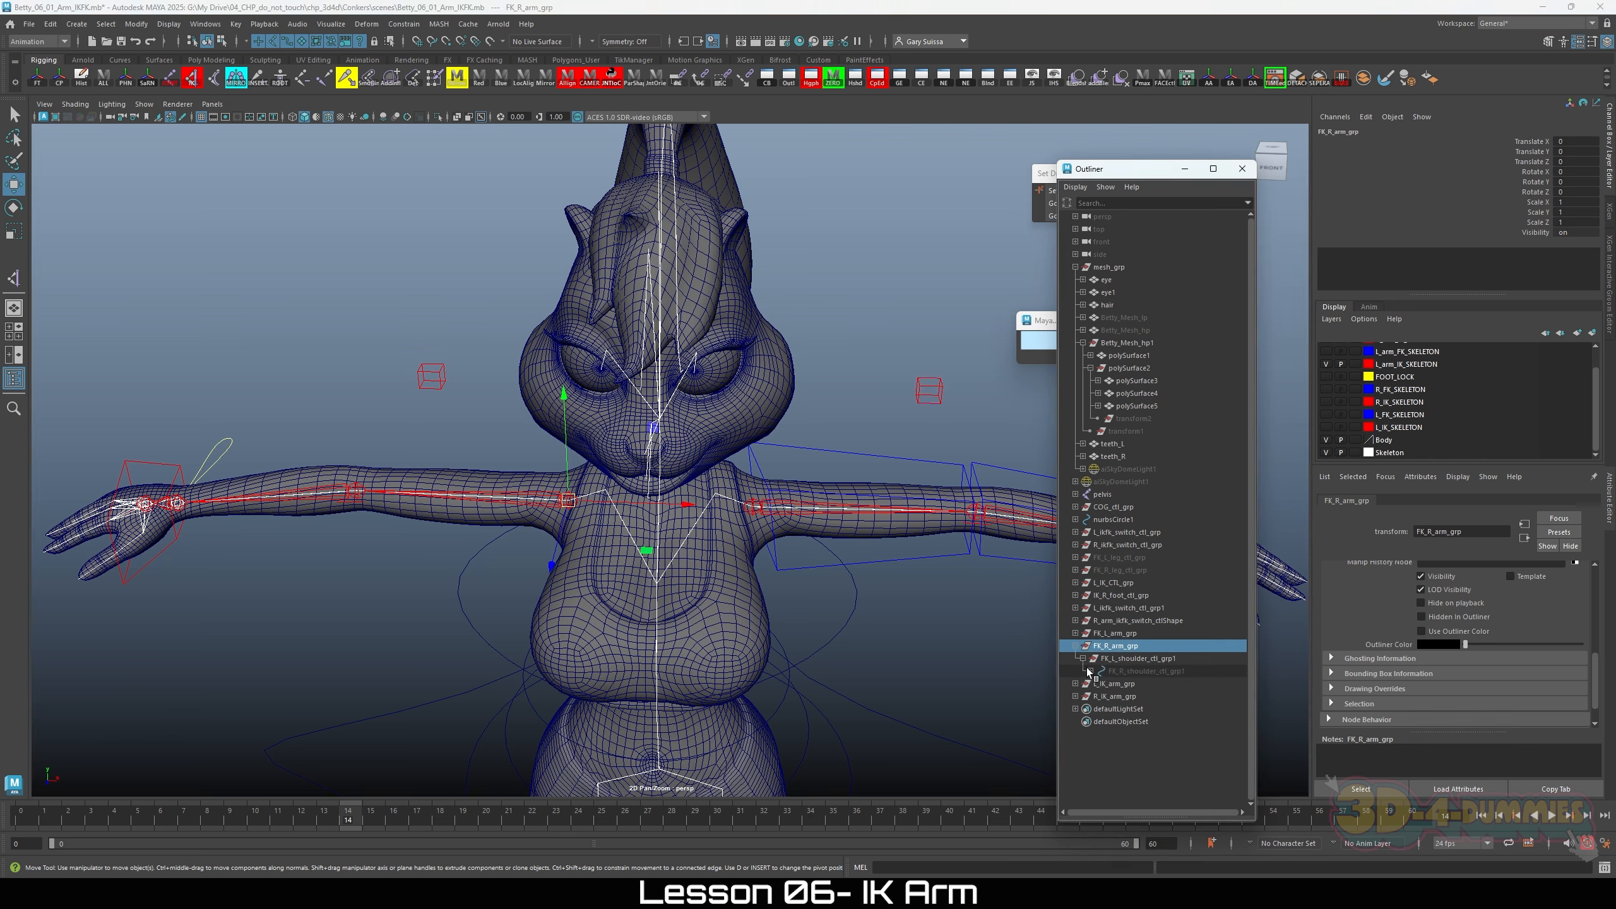
click(1132, 671)
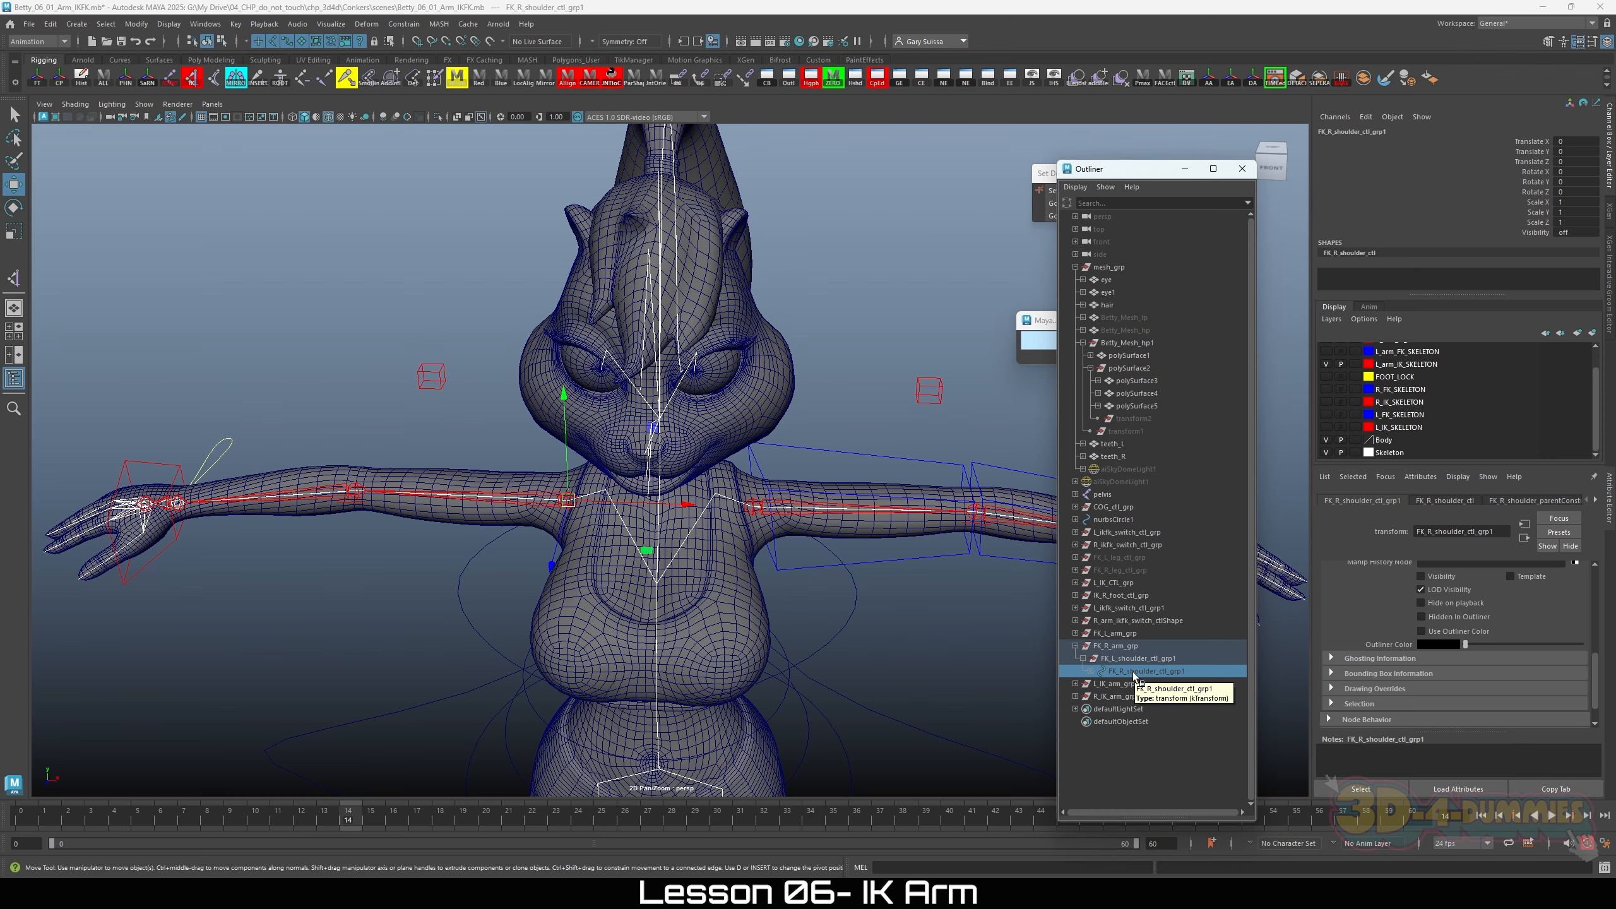
key(shift+h)
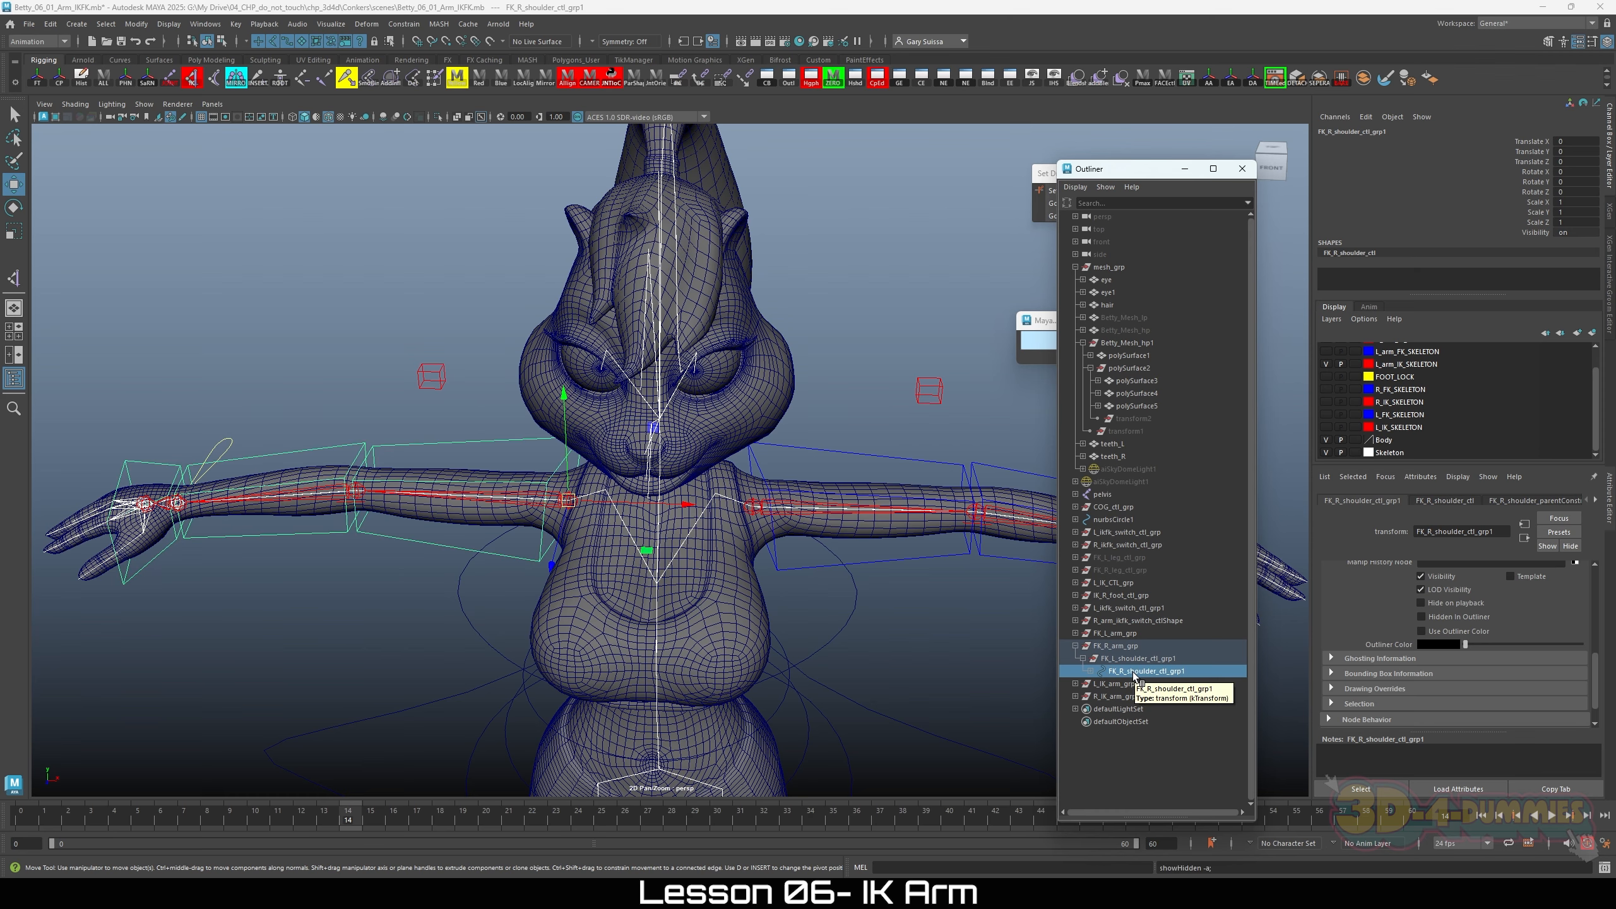
key(f)
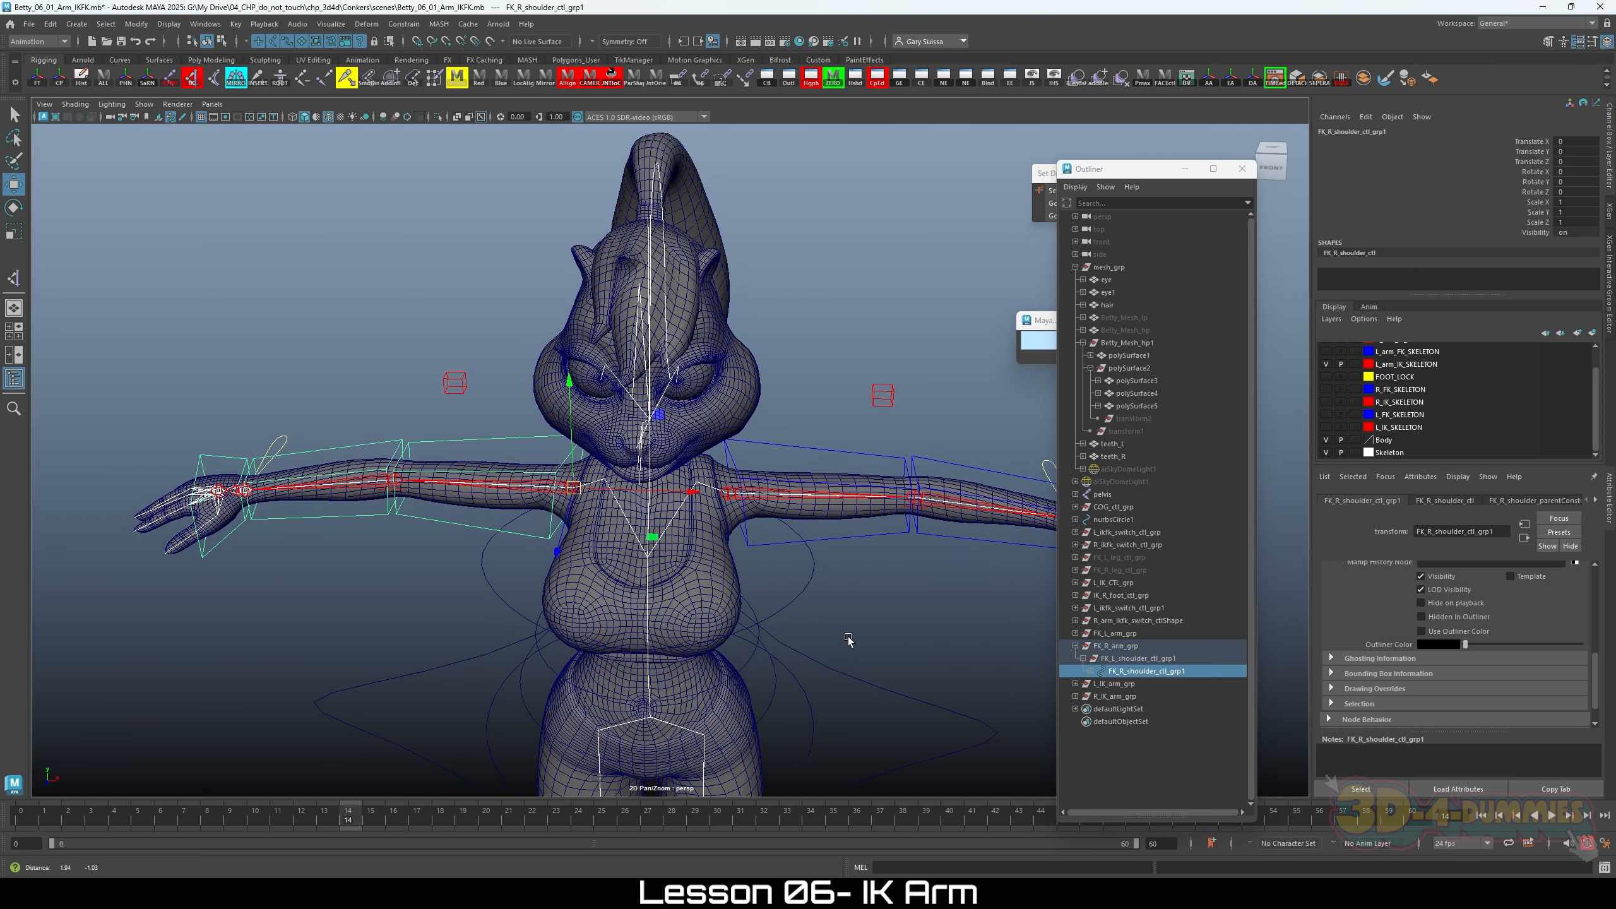
click(1080, 646)
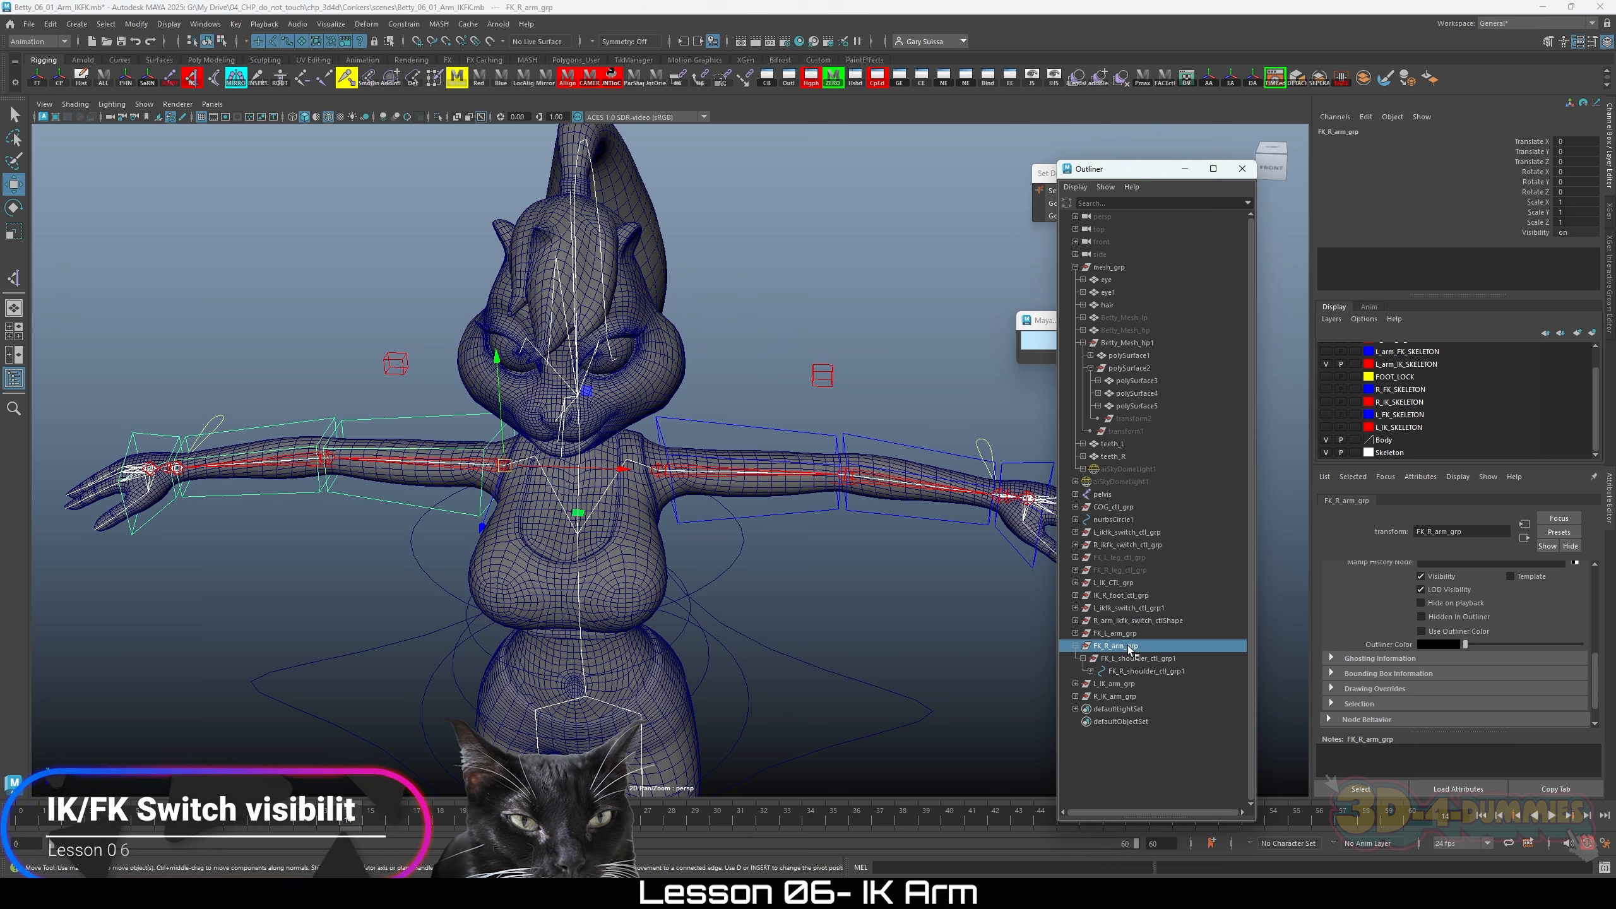
click(1076, 646)
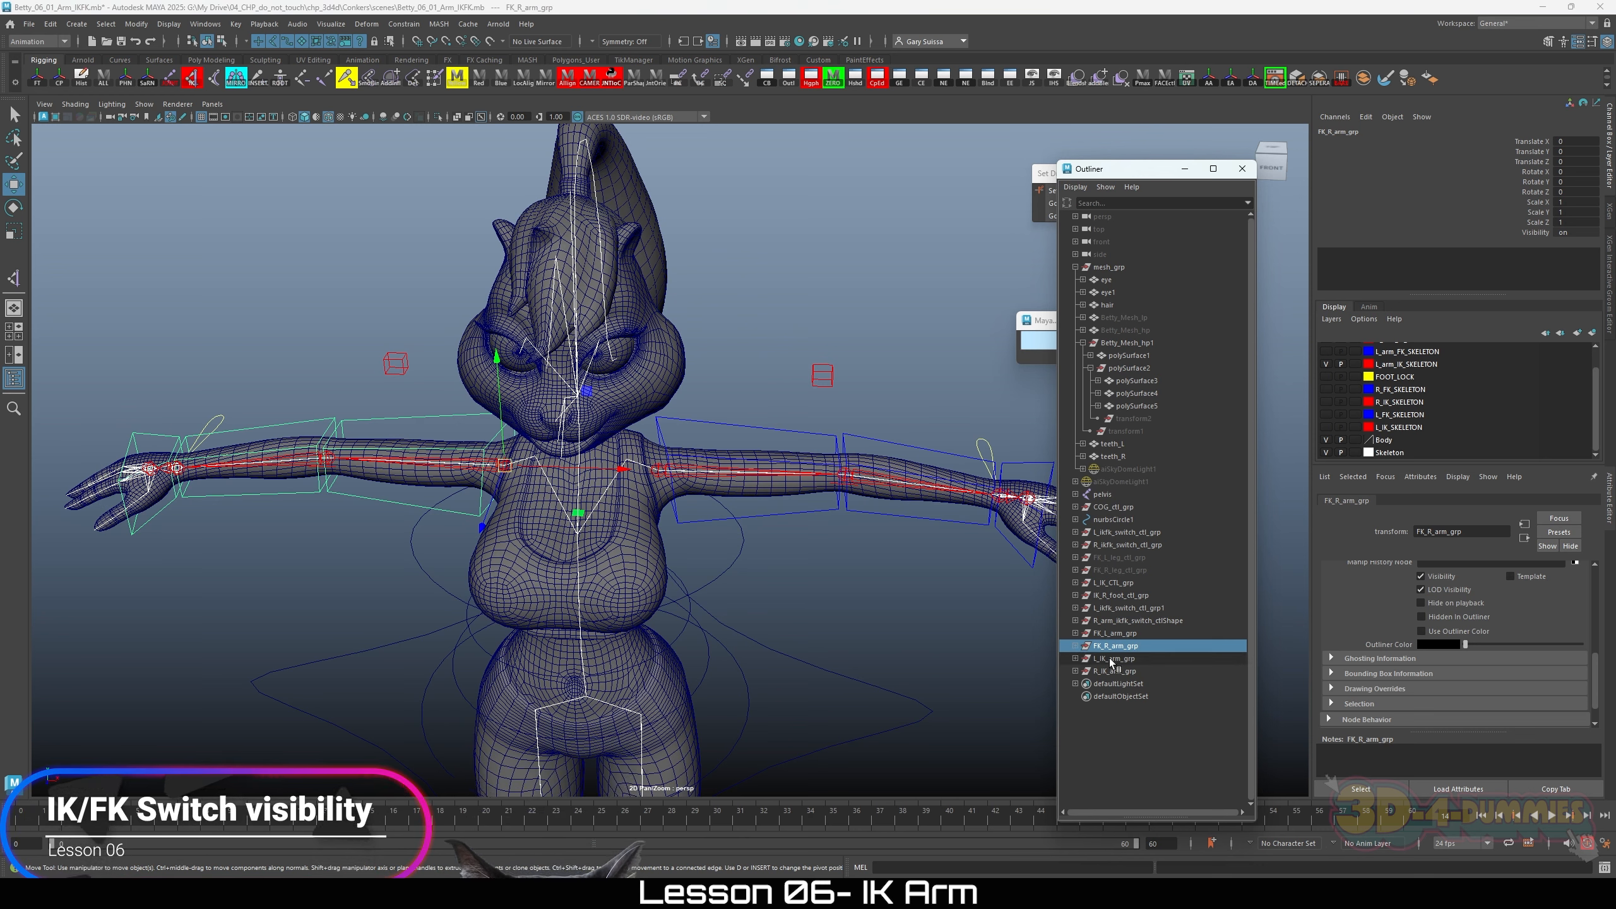
Step: Load FK_R_arm_grp, FK_L_arm_grp, L_IK_arm_grp and R_IK_arm_grp as the driven objects in Set Driven Key
ctrl+click(1114, 633)
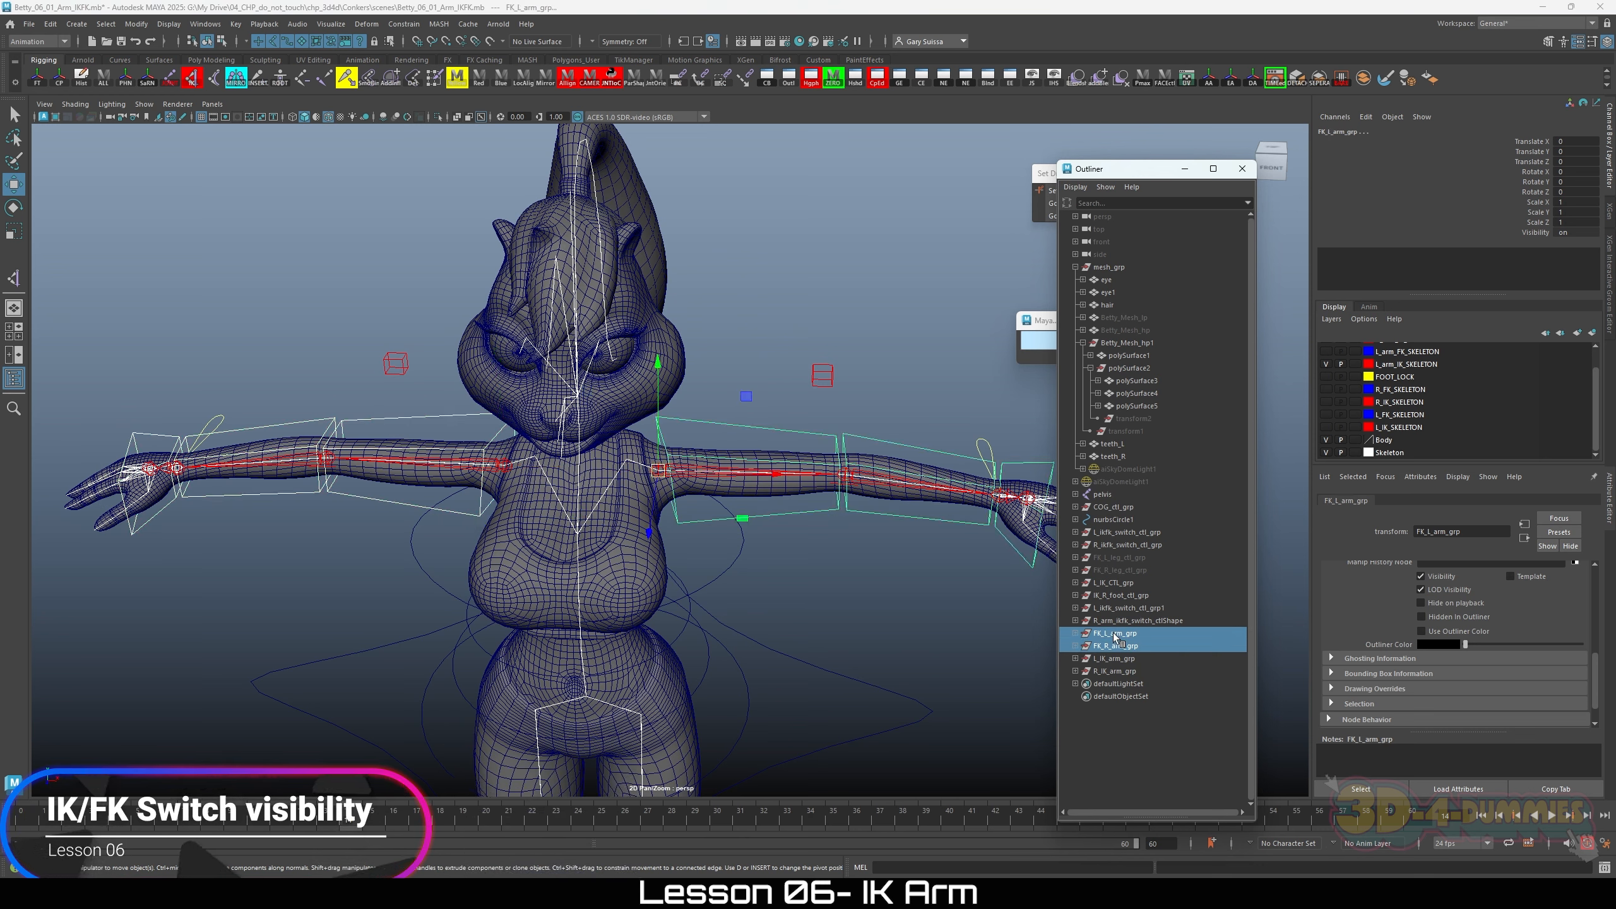
ctrl+click(1123, 659)
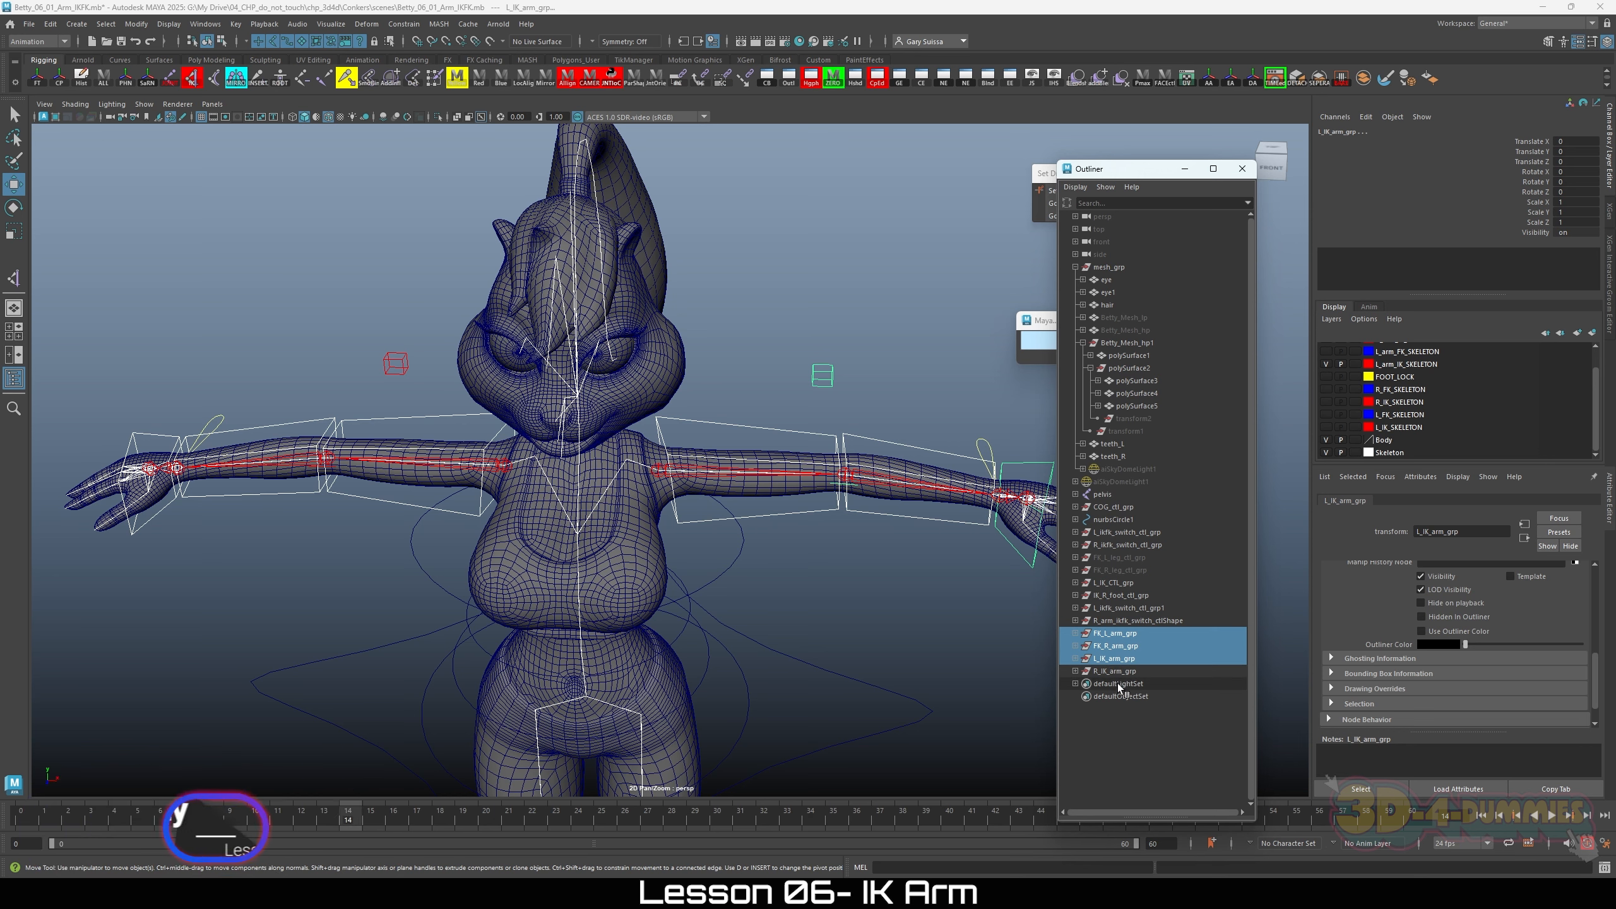
ctrl+click(1114, 672)
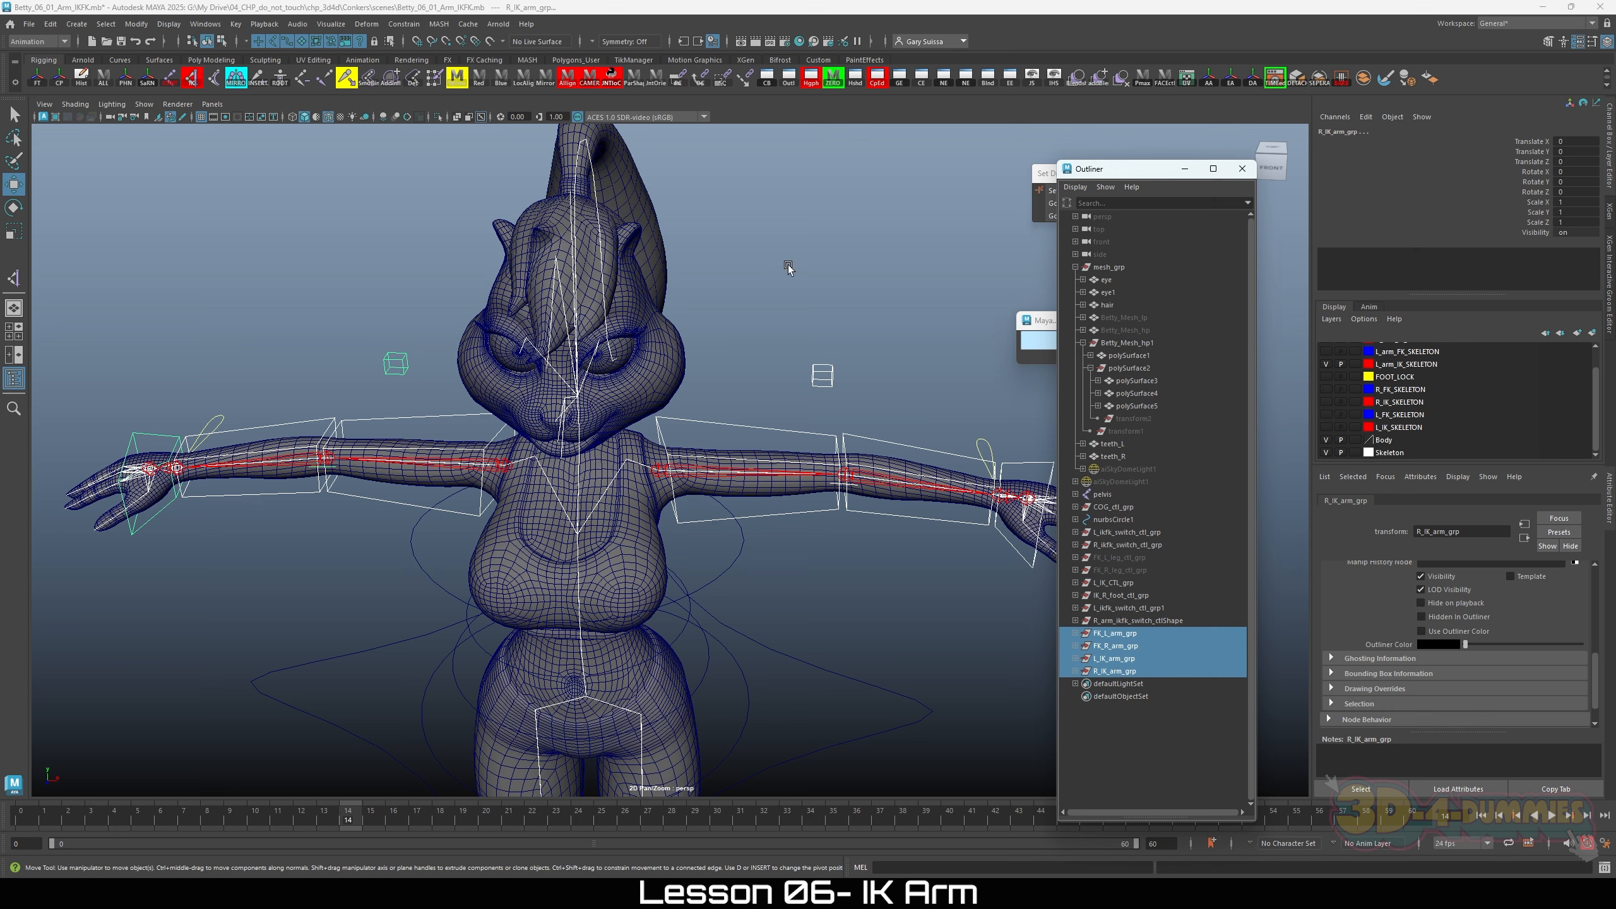
drag(1044, 173, 787, 176)
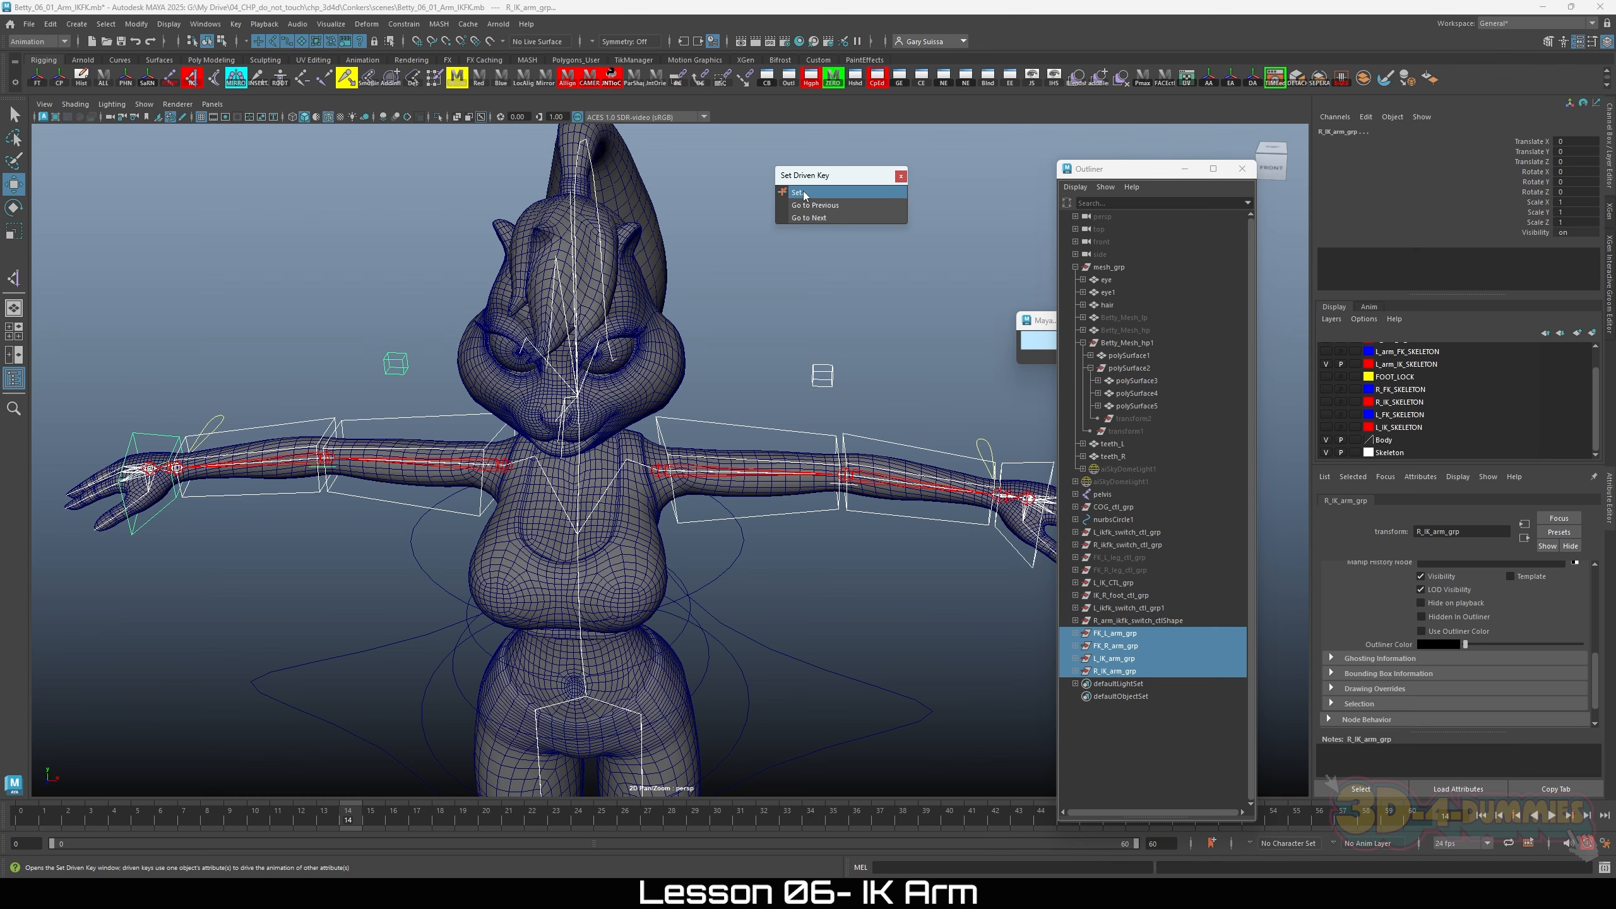
click(805, 193)
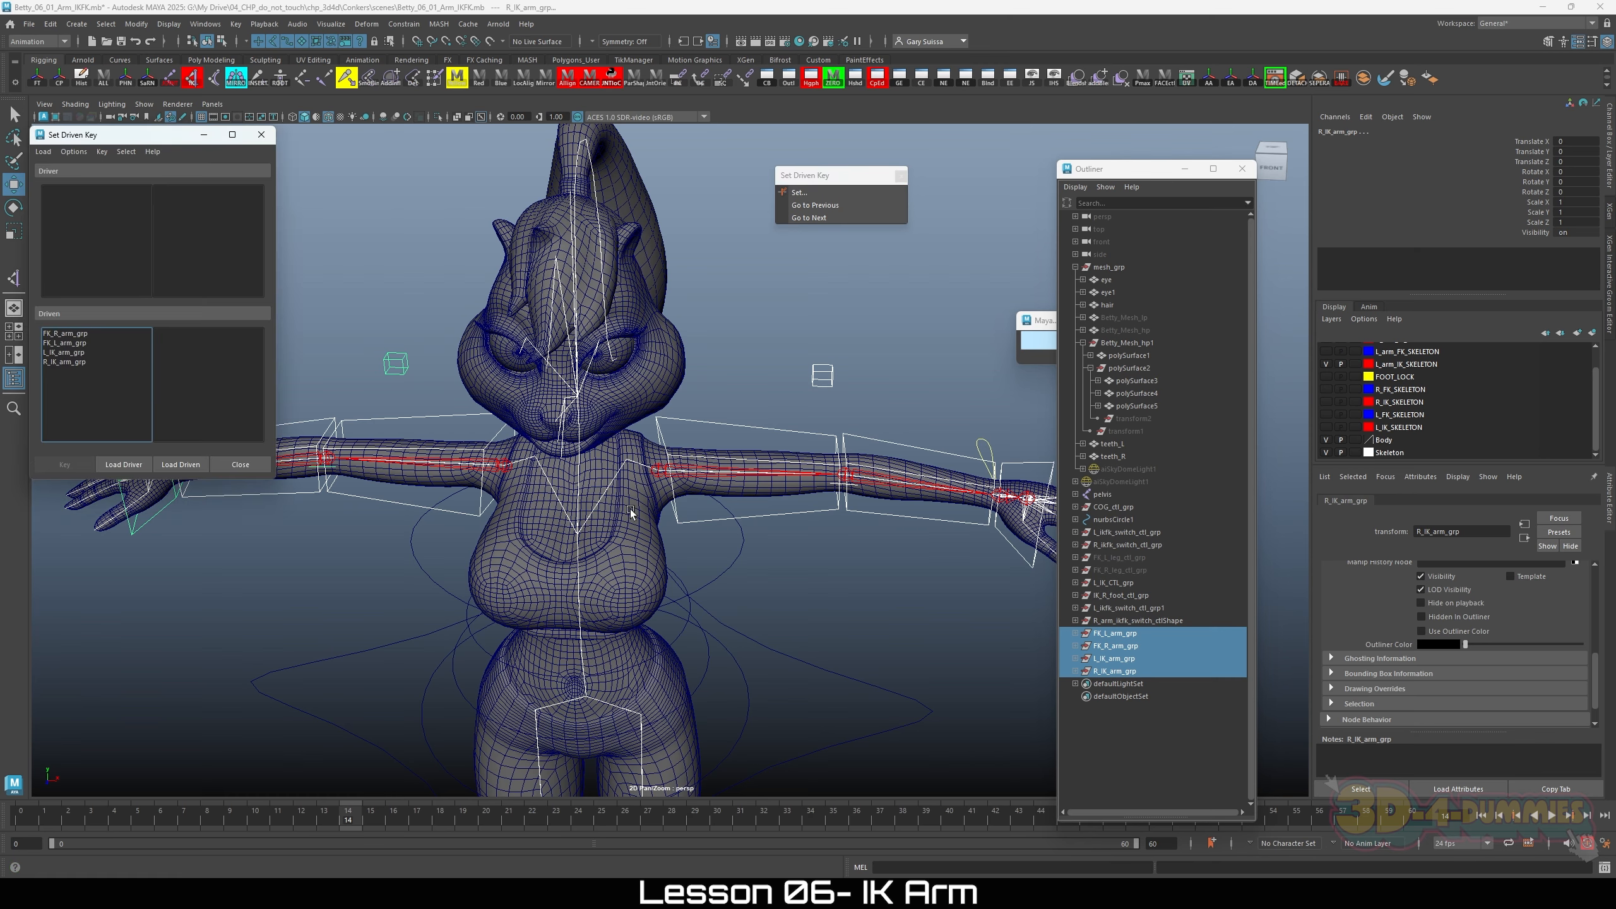
Step: Load the left and right arm IK/FK switch controls as the drivers in Set Driven Key
alt+drag(630, 515, 573, 559)
drag(719, 529, 666, 533)
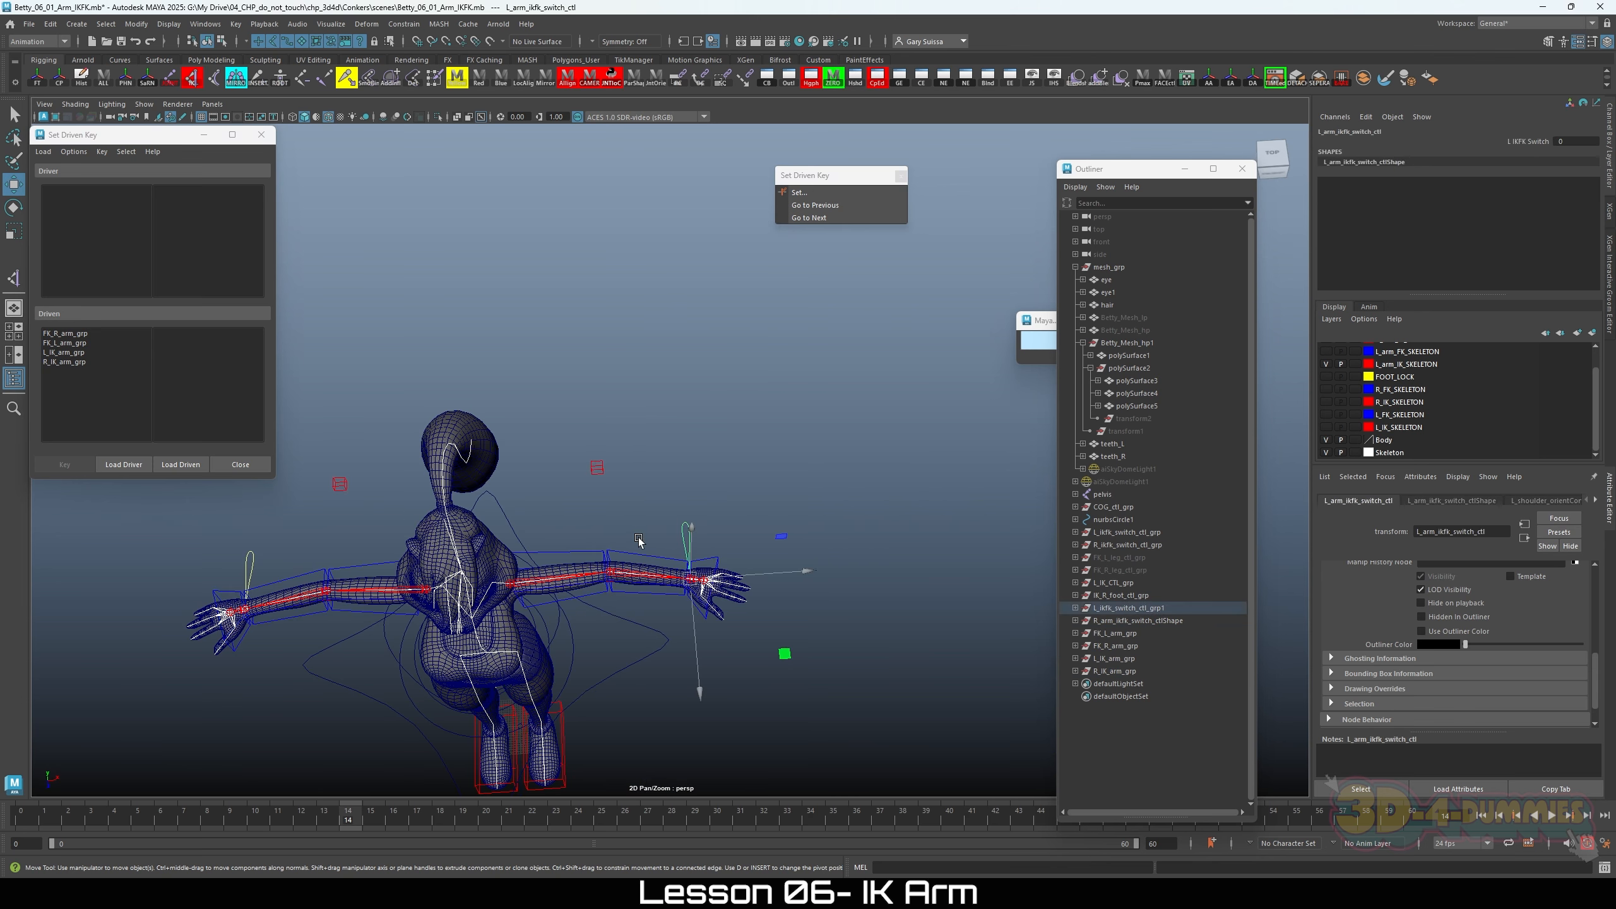
alt+middle_drag(624, 537, 704, 494)
shift+drag(349, 519, 303, 526)
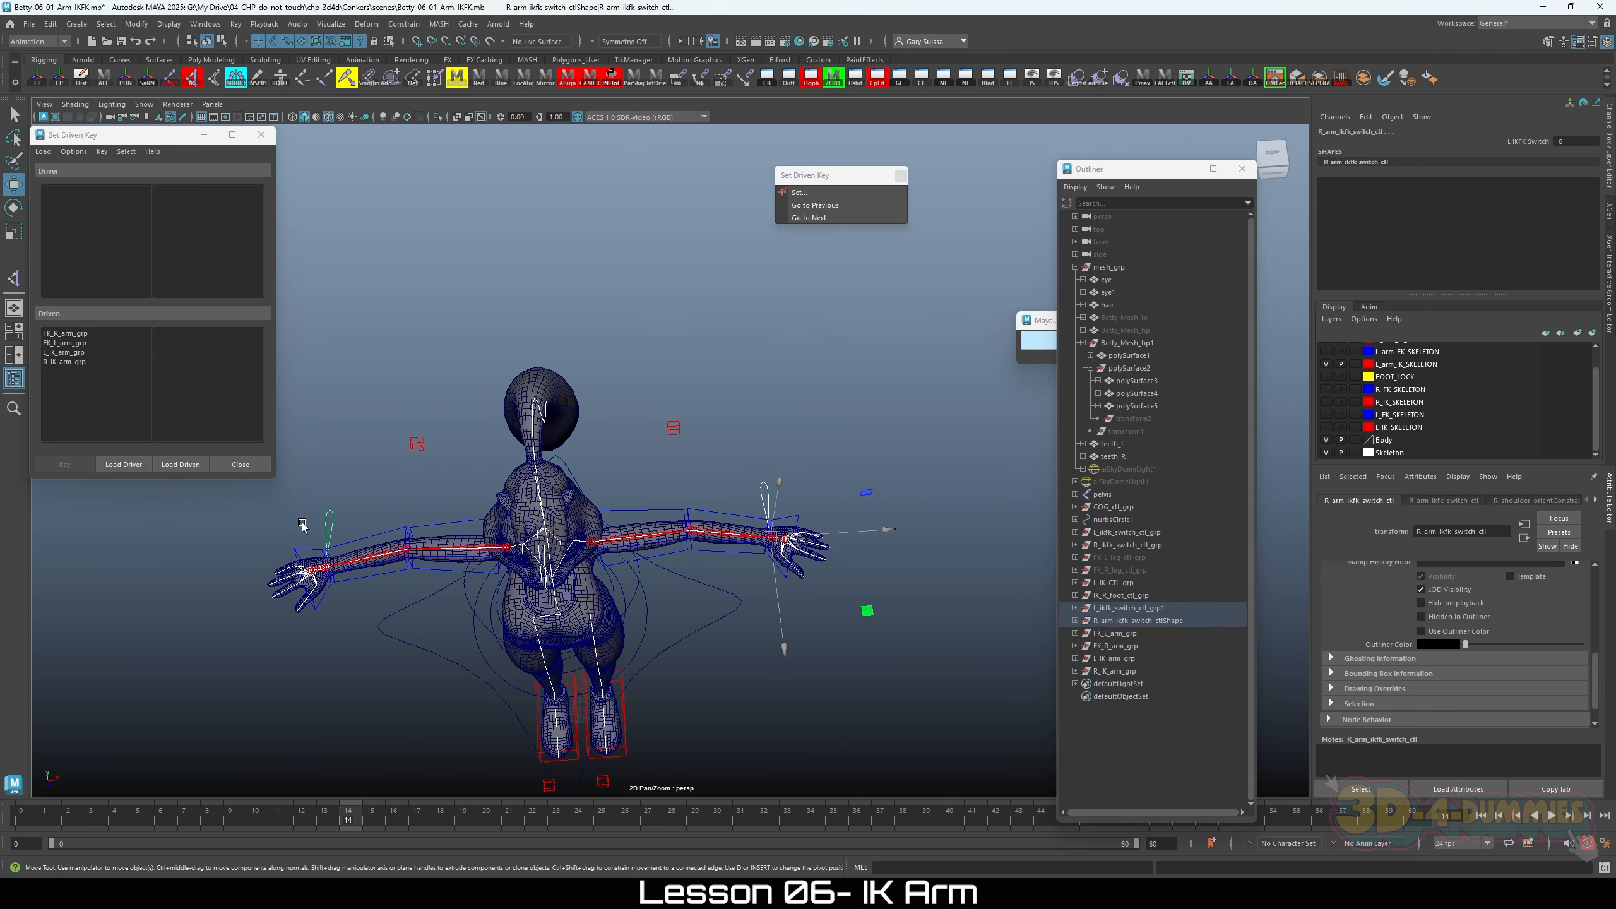
click(130, 463)
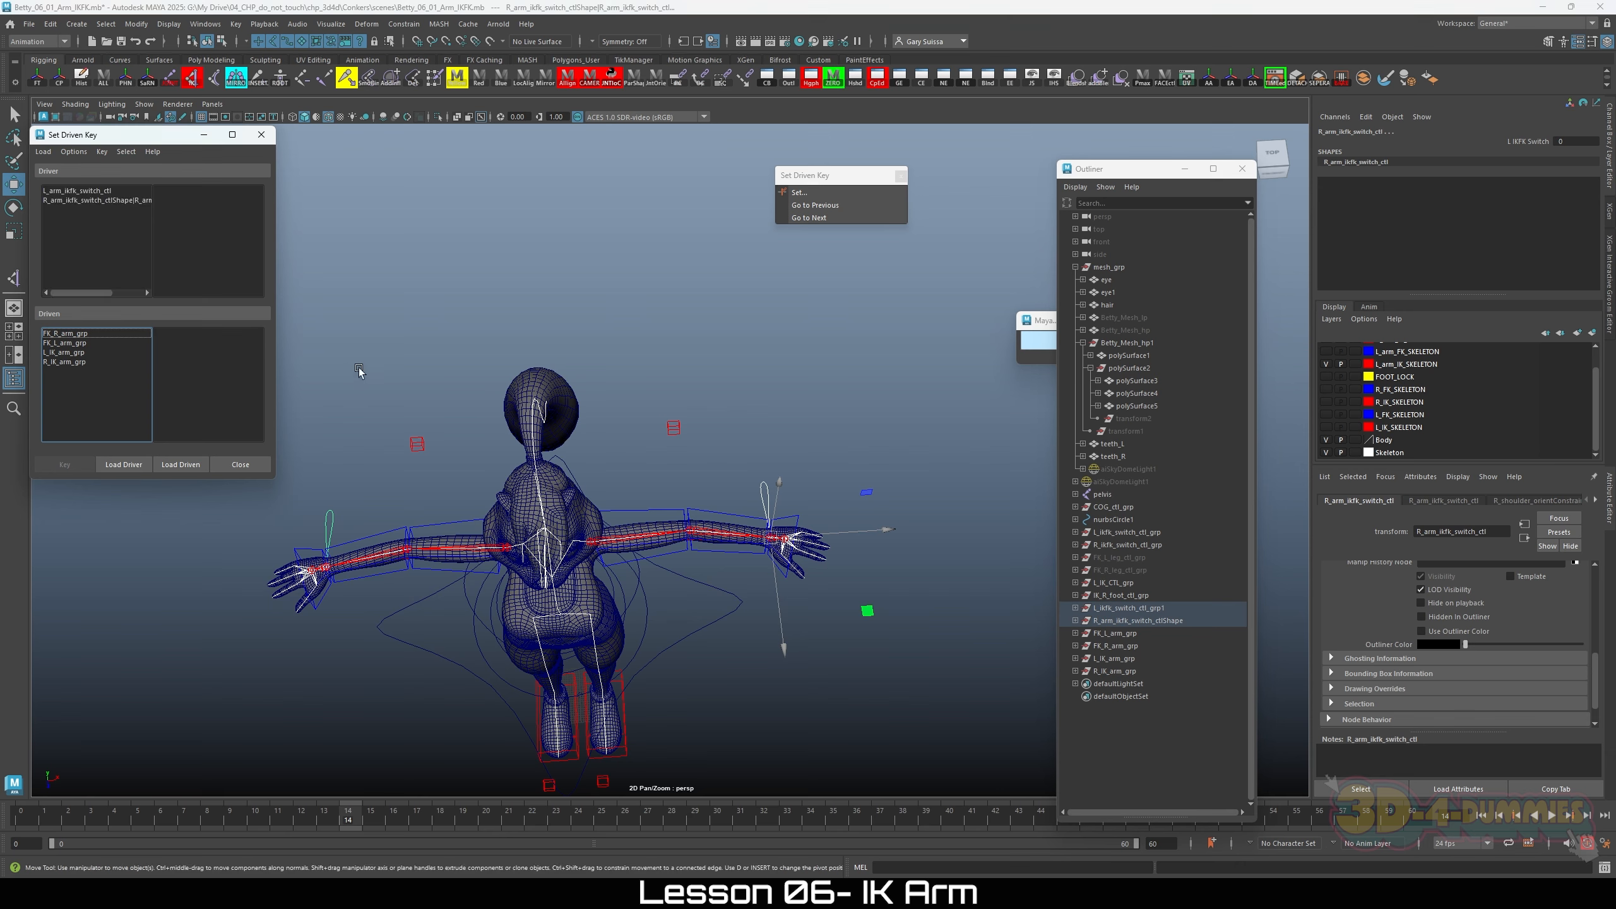
alt+right_drag(365, 338, 509, 430)
alt+drag(509, 430, 503, 409)
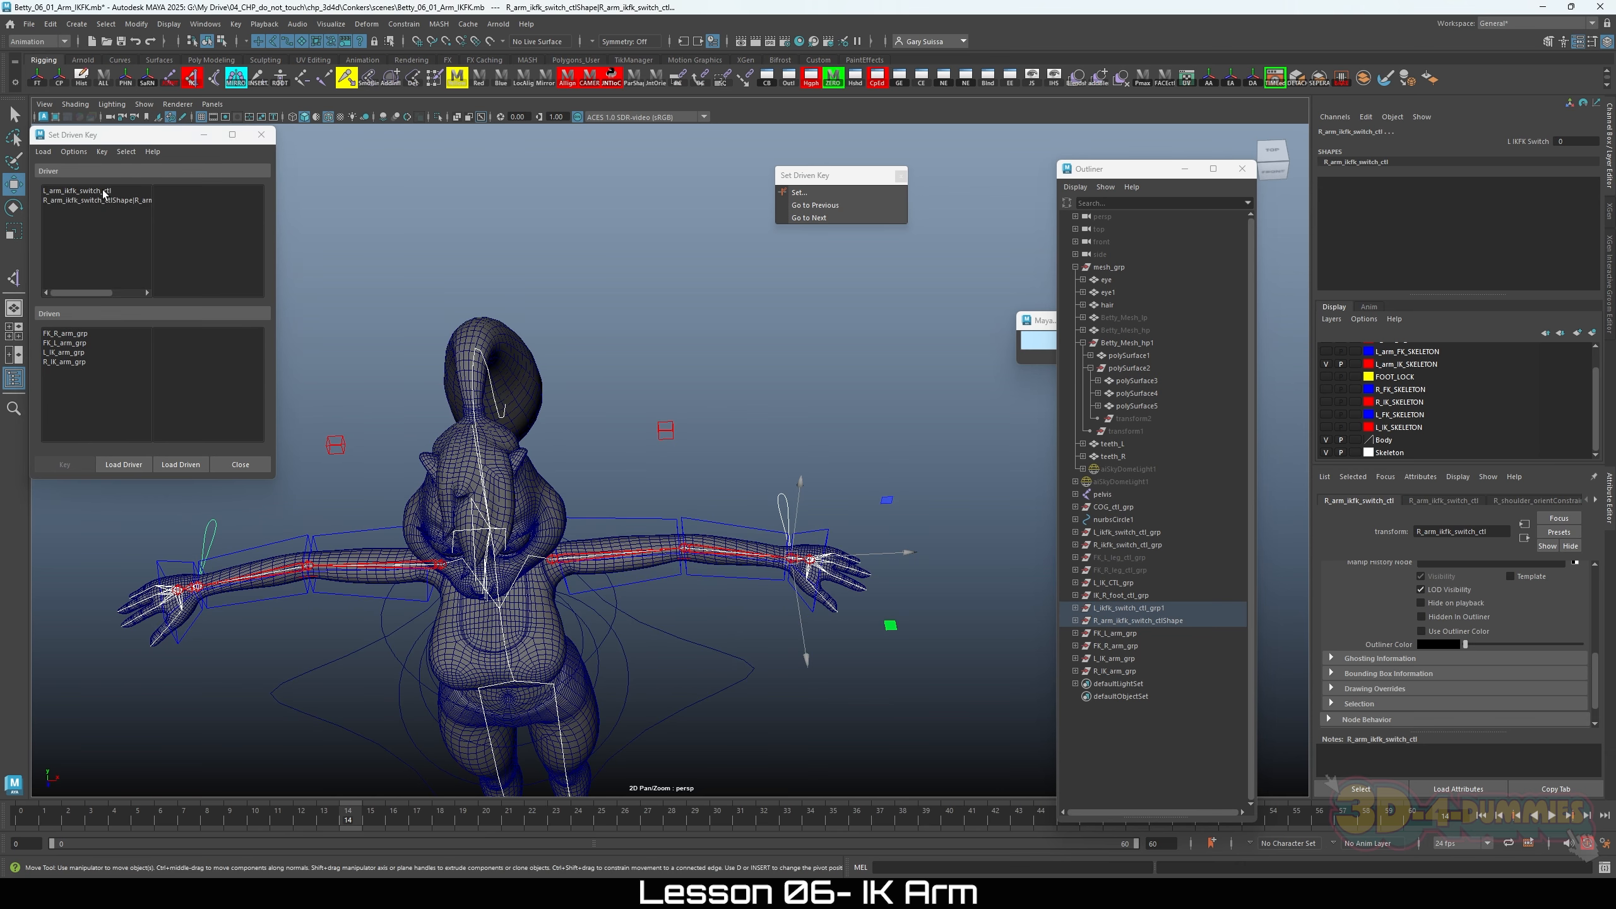
Step: Choose L_arm_ikfk_switch_ctl's L IKFK Switch as the driver attribute and FK_L_arm_grp's Visibility as the driven attribute
click(102, 192)
click(171, 193)
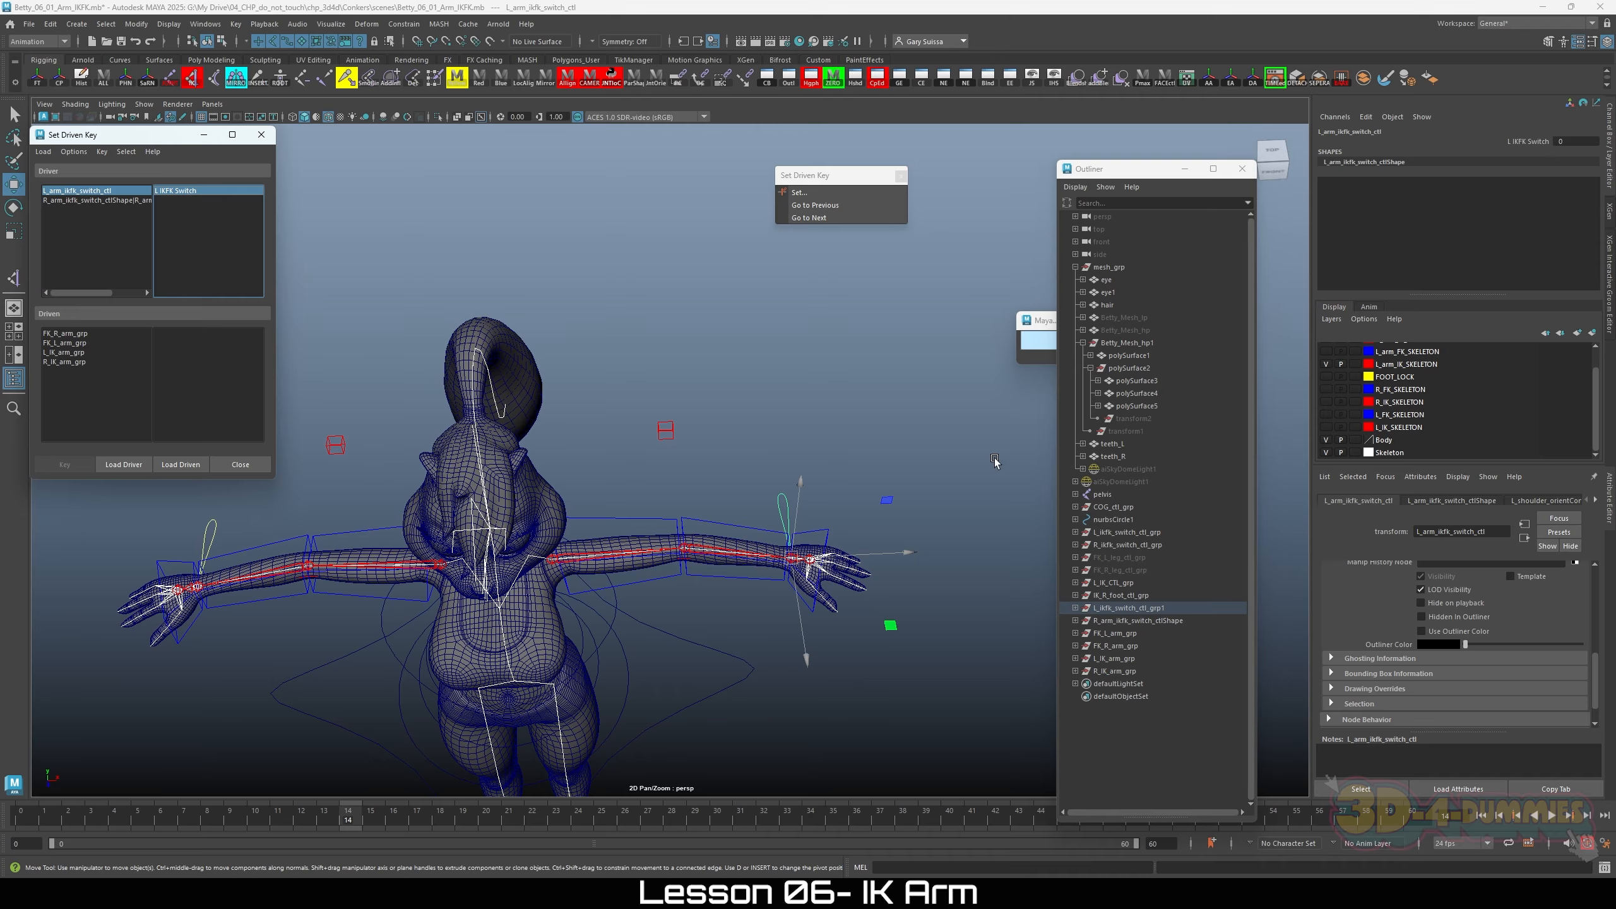
alt+drag(948, 531, 868, 480)
alt+right_drag(869, 481, 905, 503)
alt+middle_drag(905, 503, 954, 531)
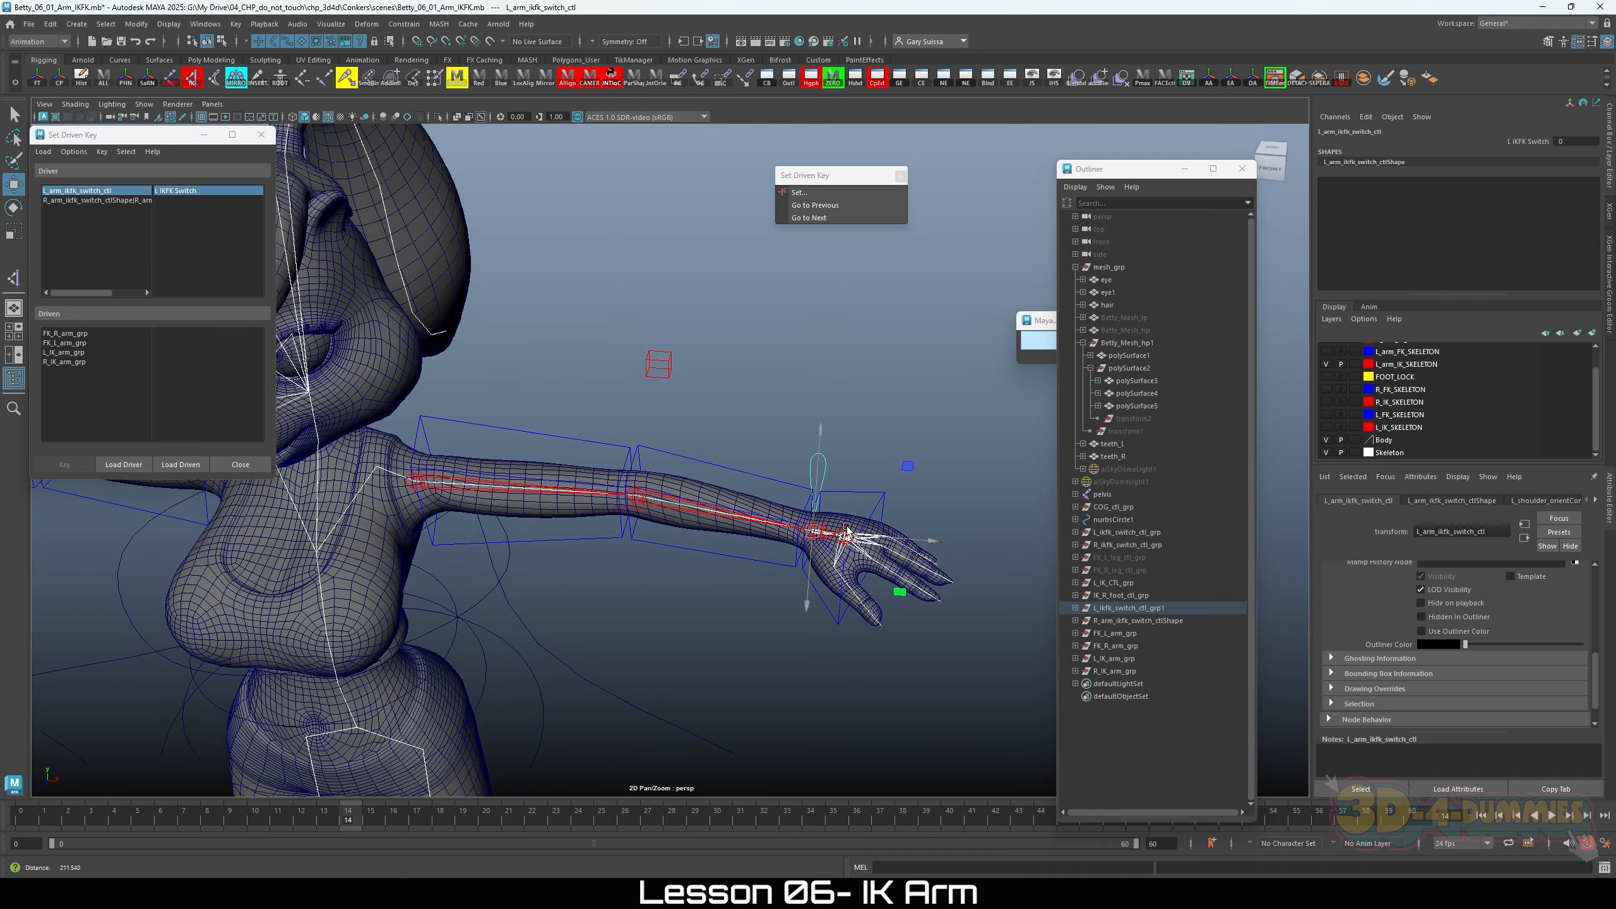
alt+drag(955, 532, 766, 513)
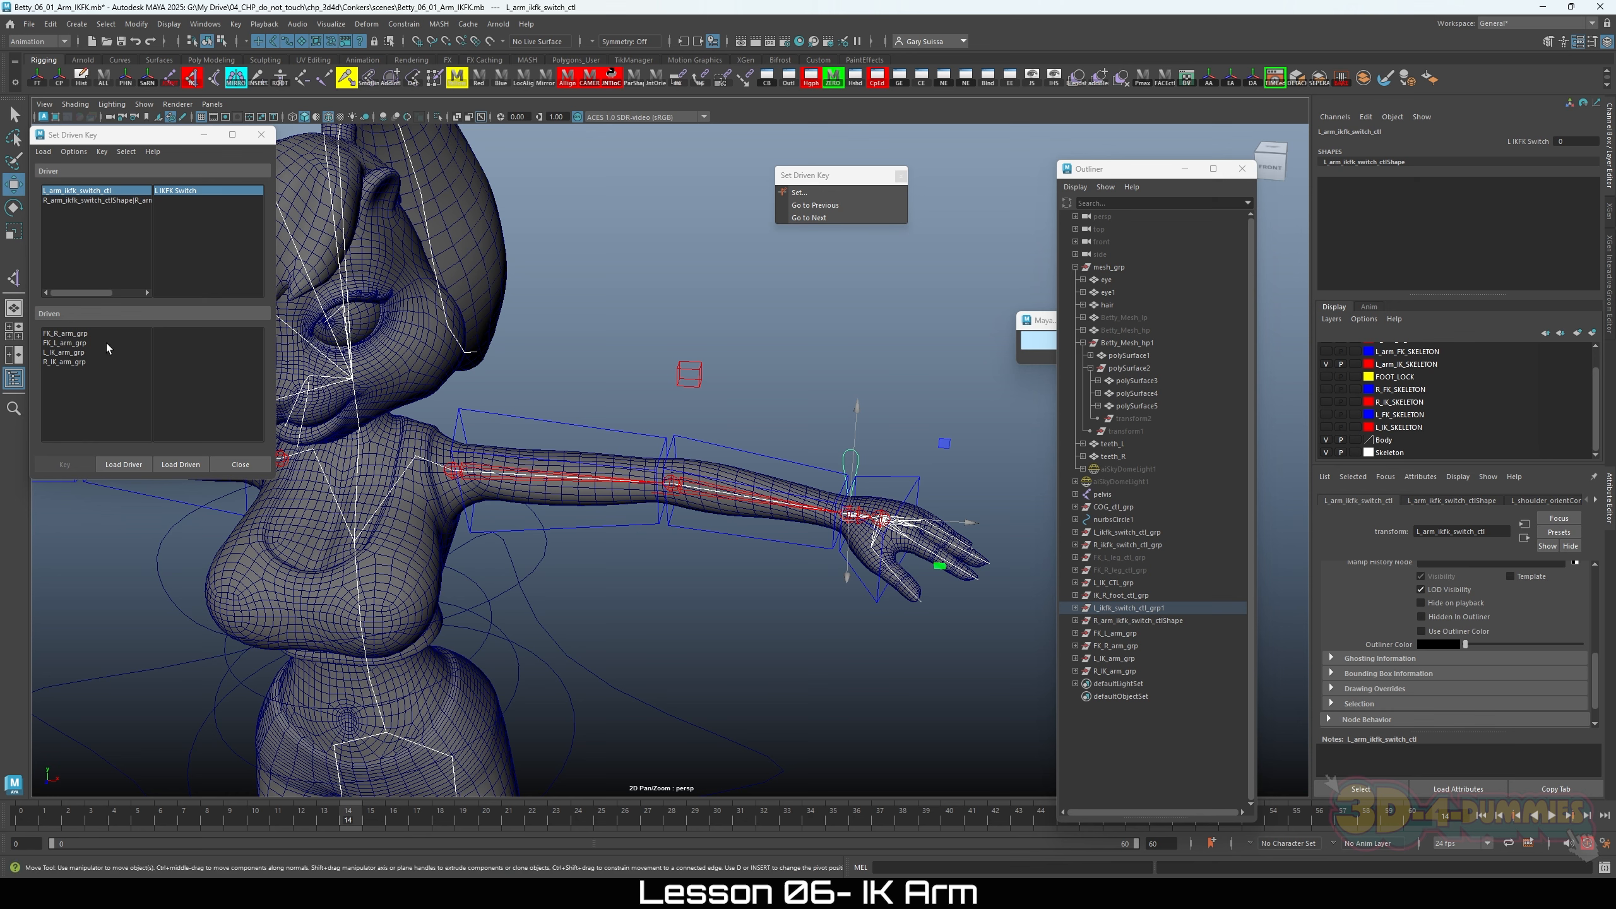
click(65, 343)
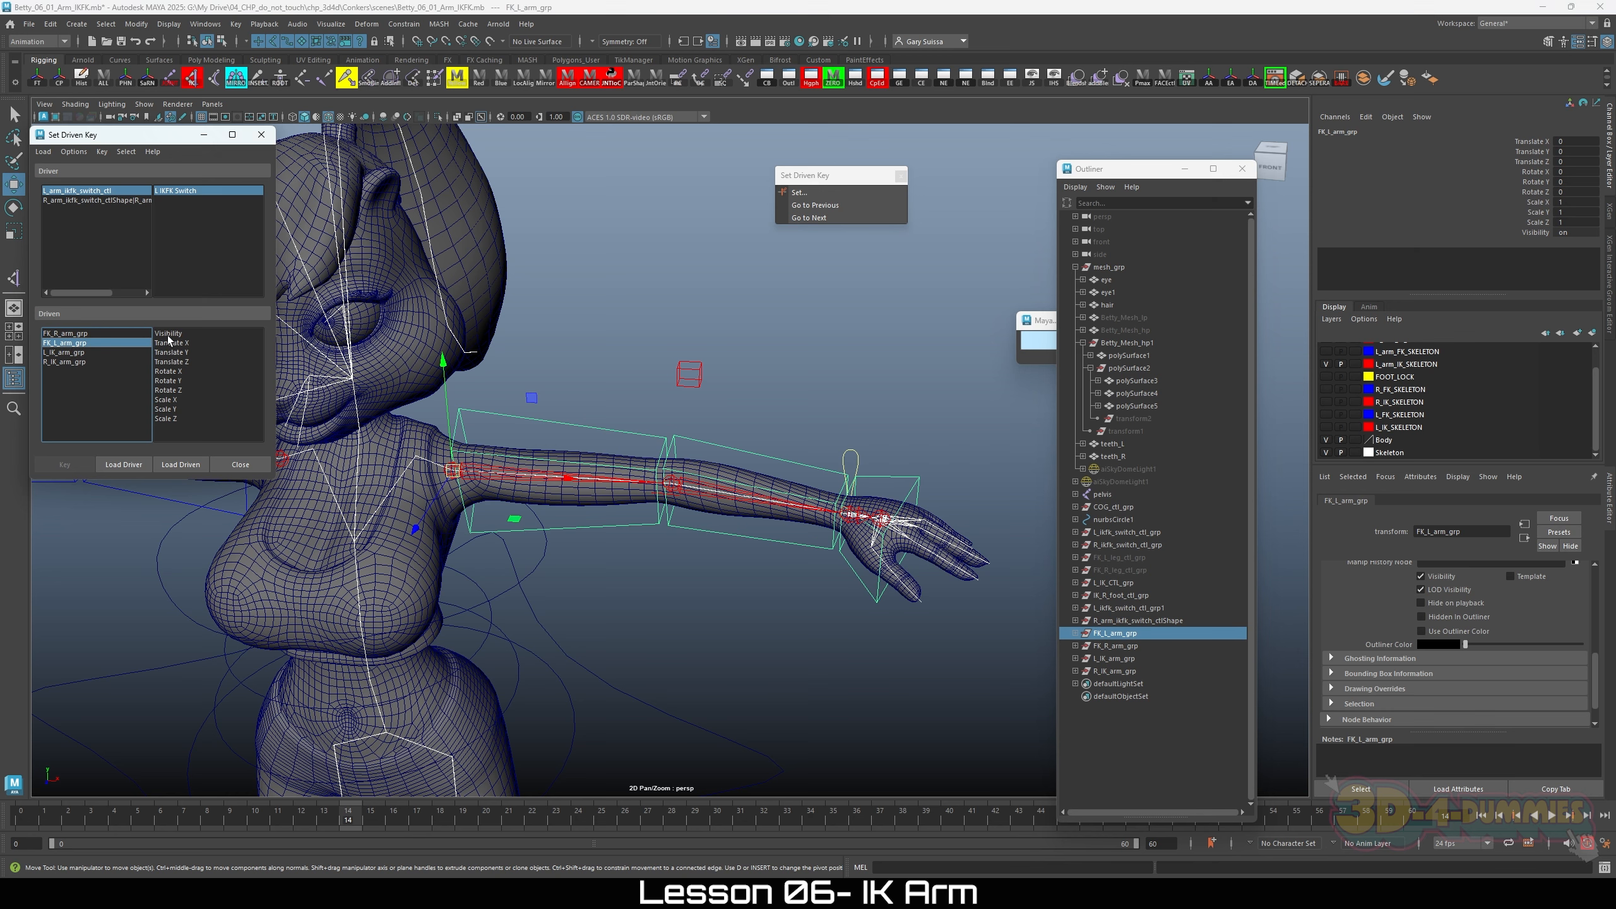
click(169, 334)
Step: Set FK_L_arm_grp's Visibility to off and key it against L IKFK Switch
click(1575, 230)
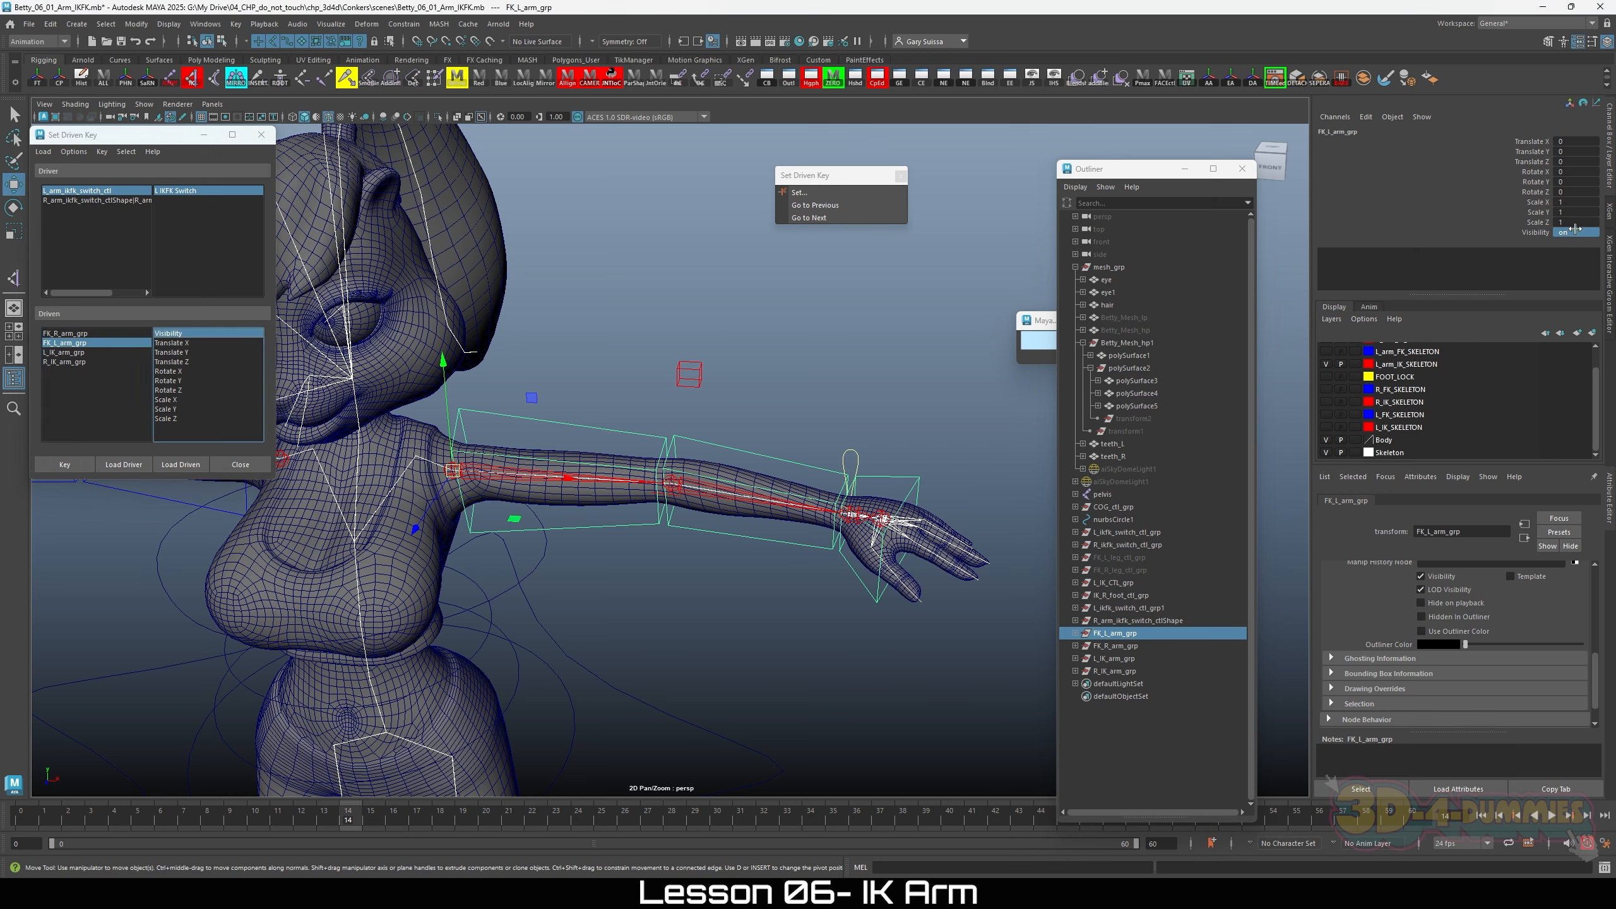
click(1576, 230)
text(0)
key(Return)
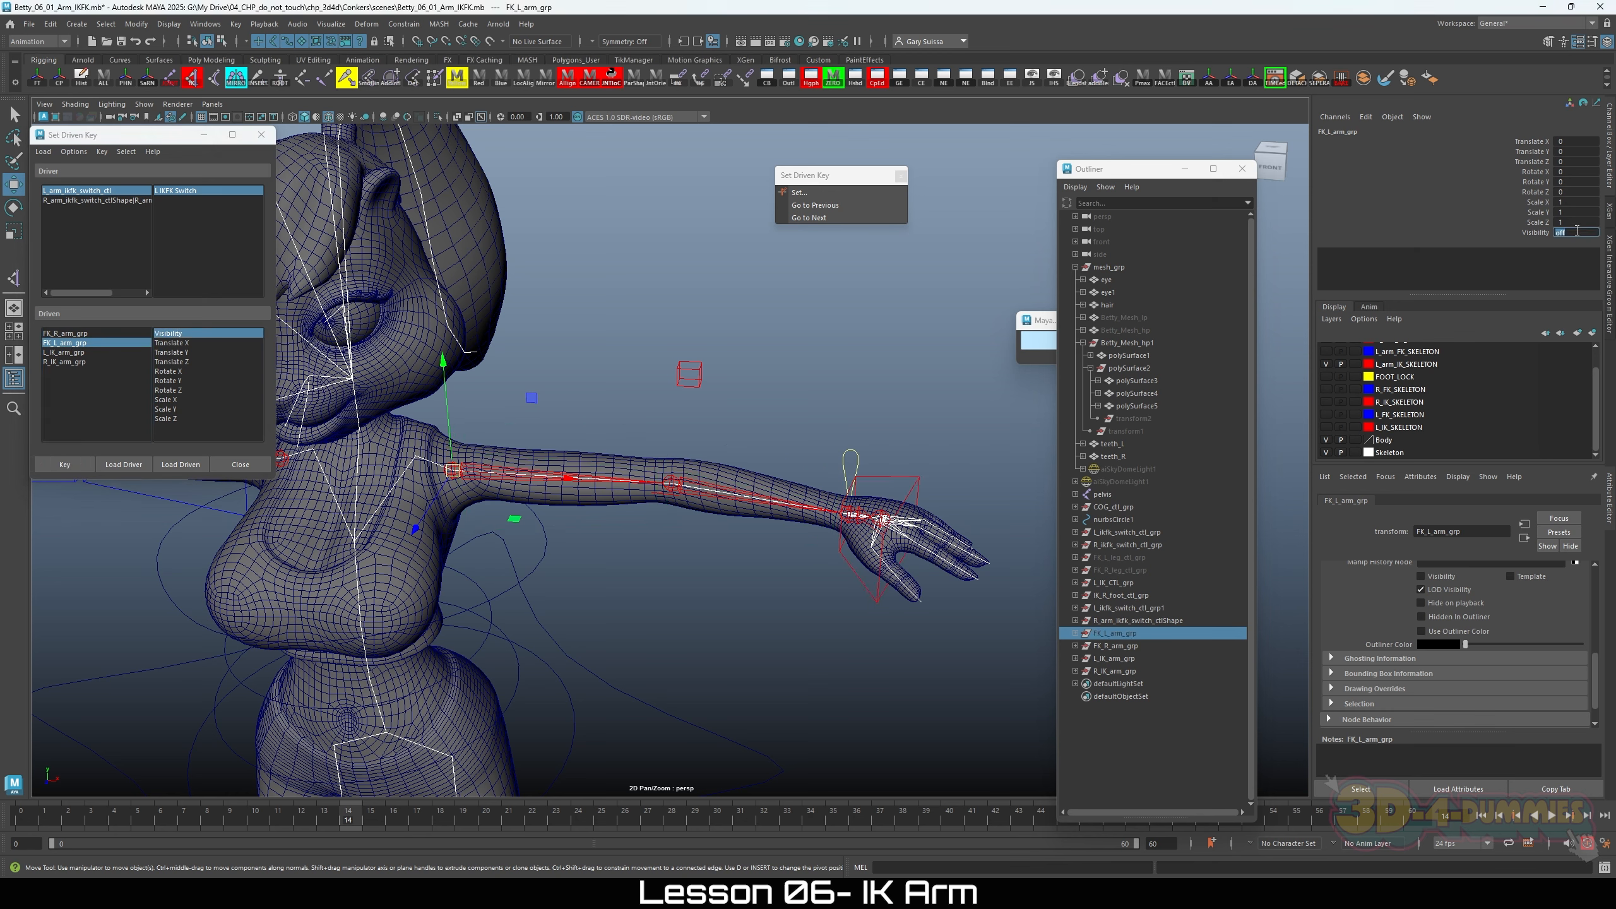
click(68, 466)
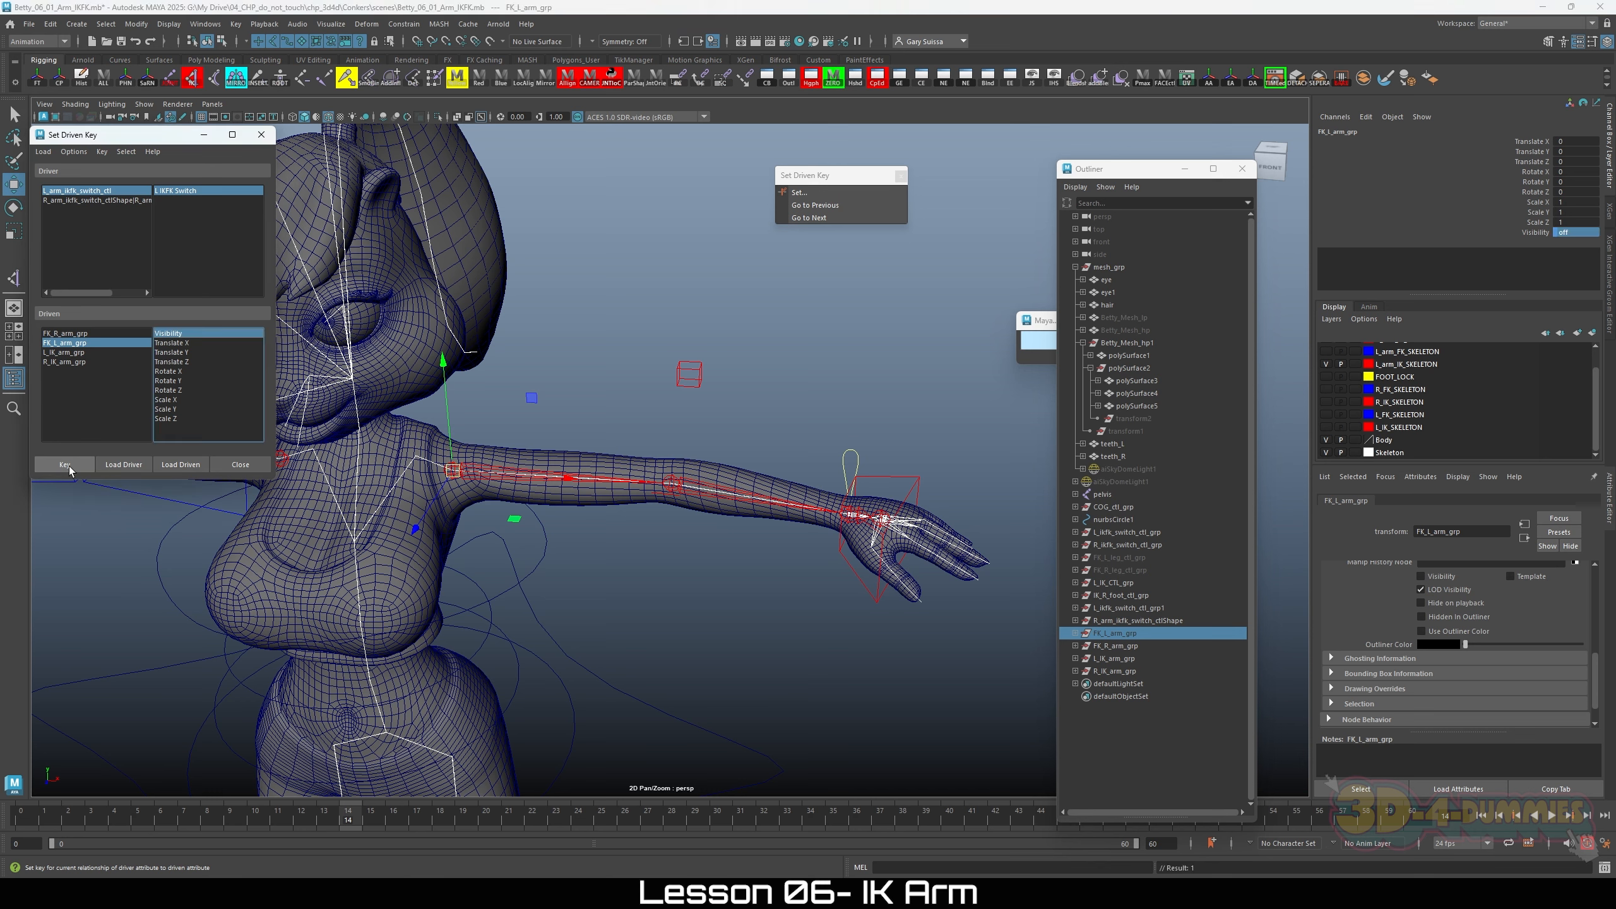
Step: Key L_IK_arm_grp's Visibility as on at L IKFK Switch 0, and set L_arm_ikfk_switch_ctl's L IKFK Switch to 10
click(68, 353)
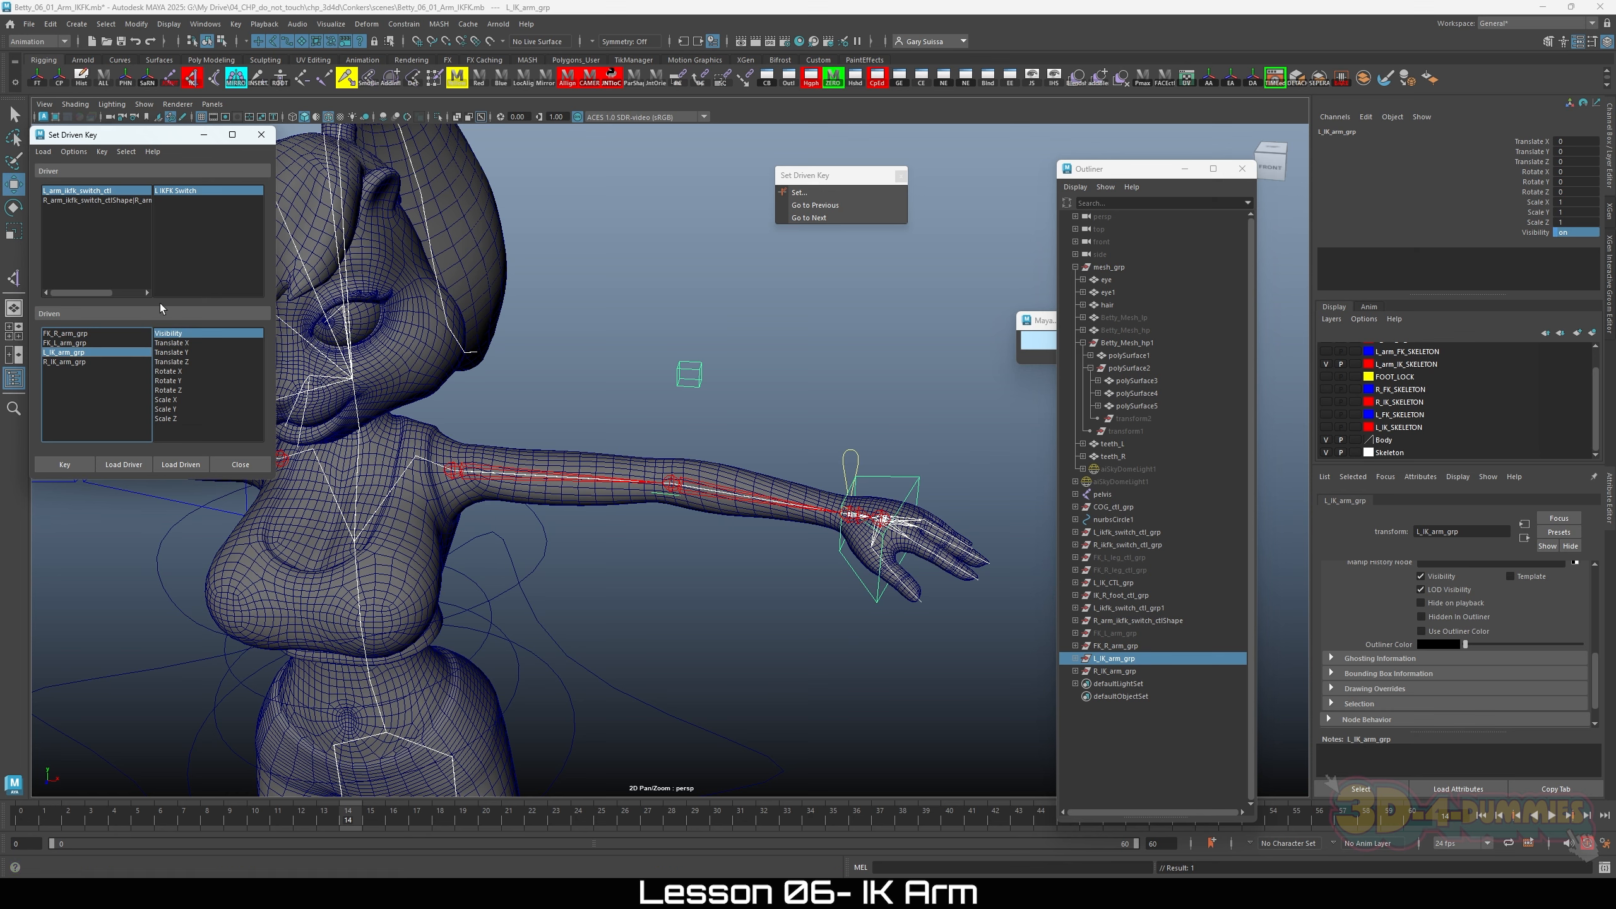
click(93, 192)
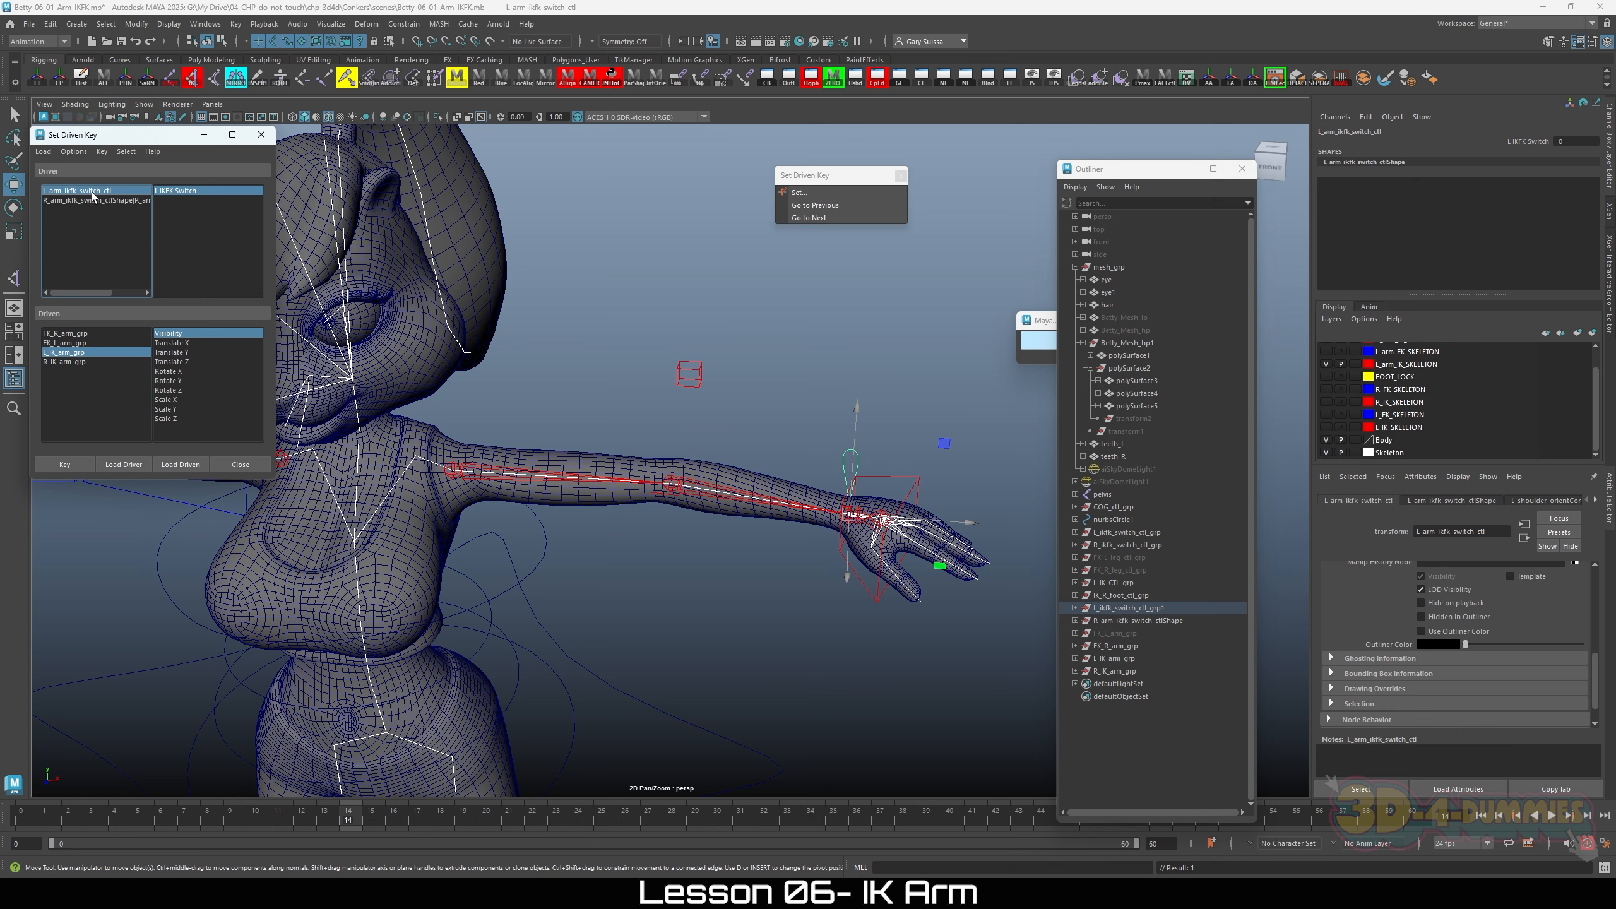
click(1566, 142)
text(10)
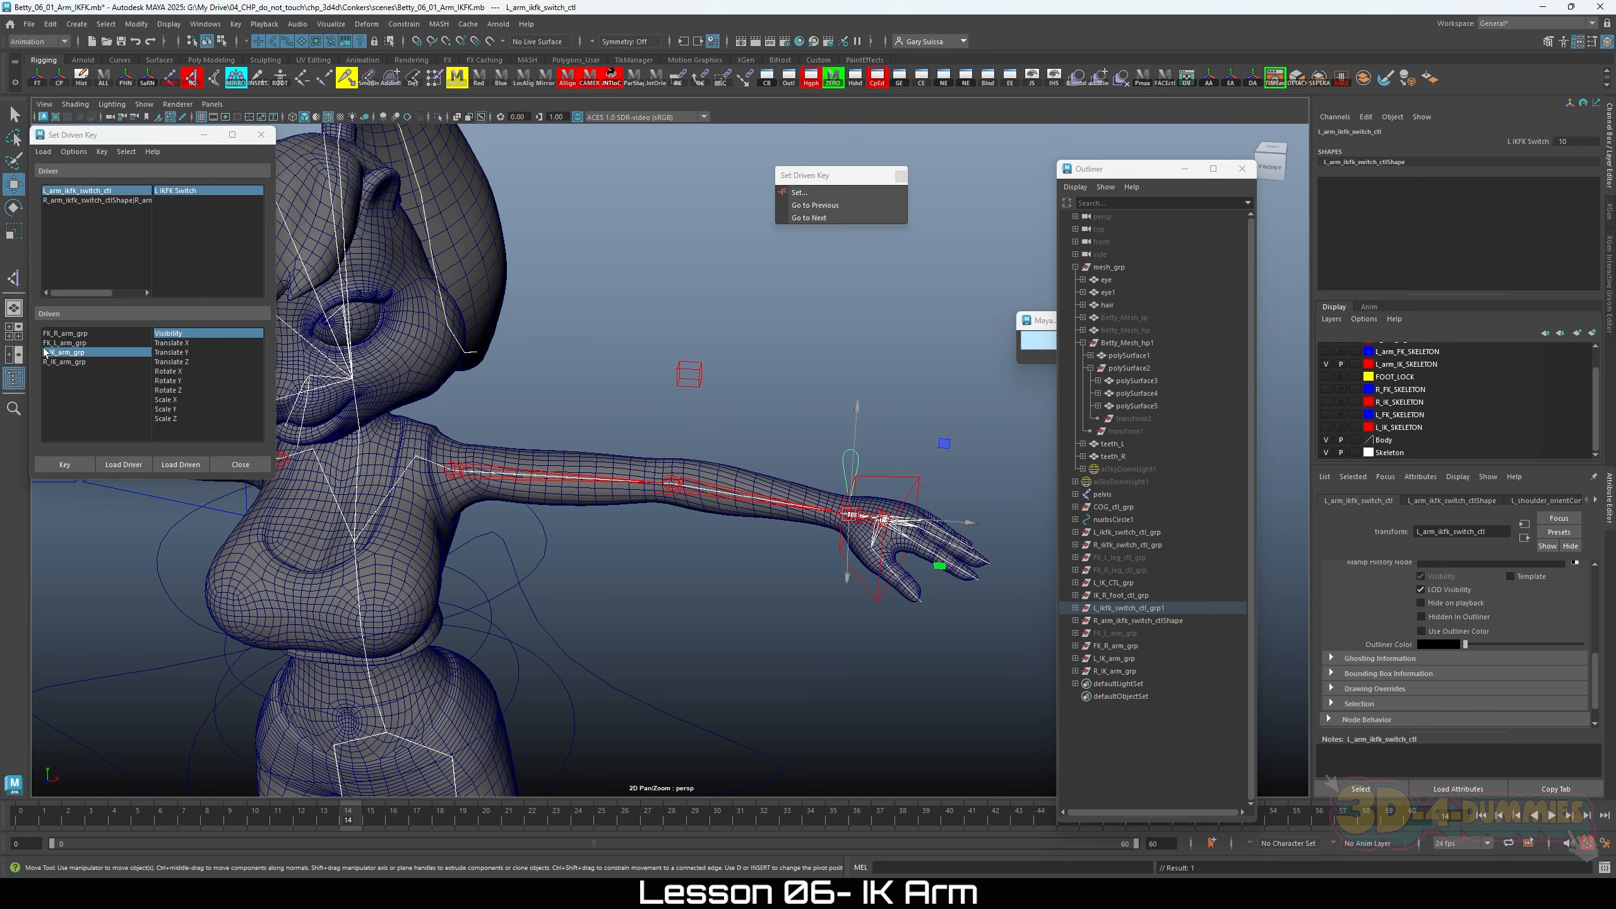
Step: Set FK_L_arm_grp's Visibility to on and key it against L IKFK Switch at 10
click(64, 344)
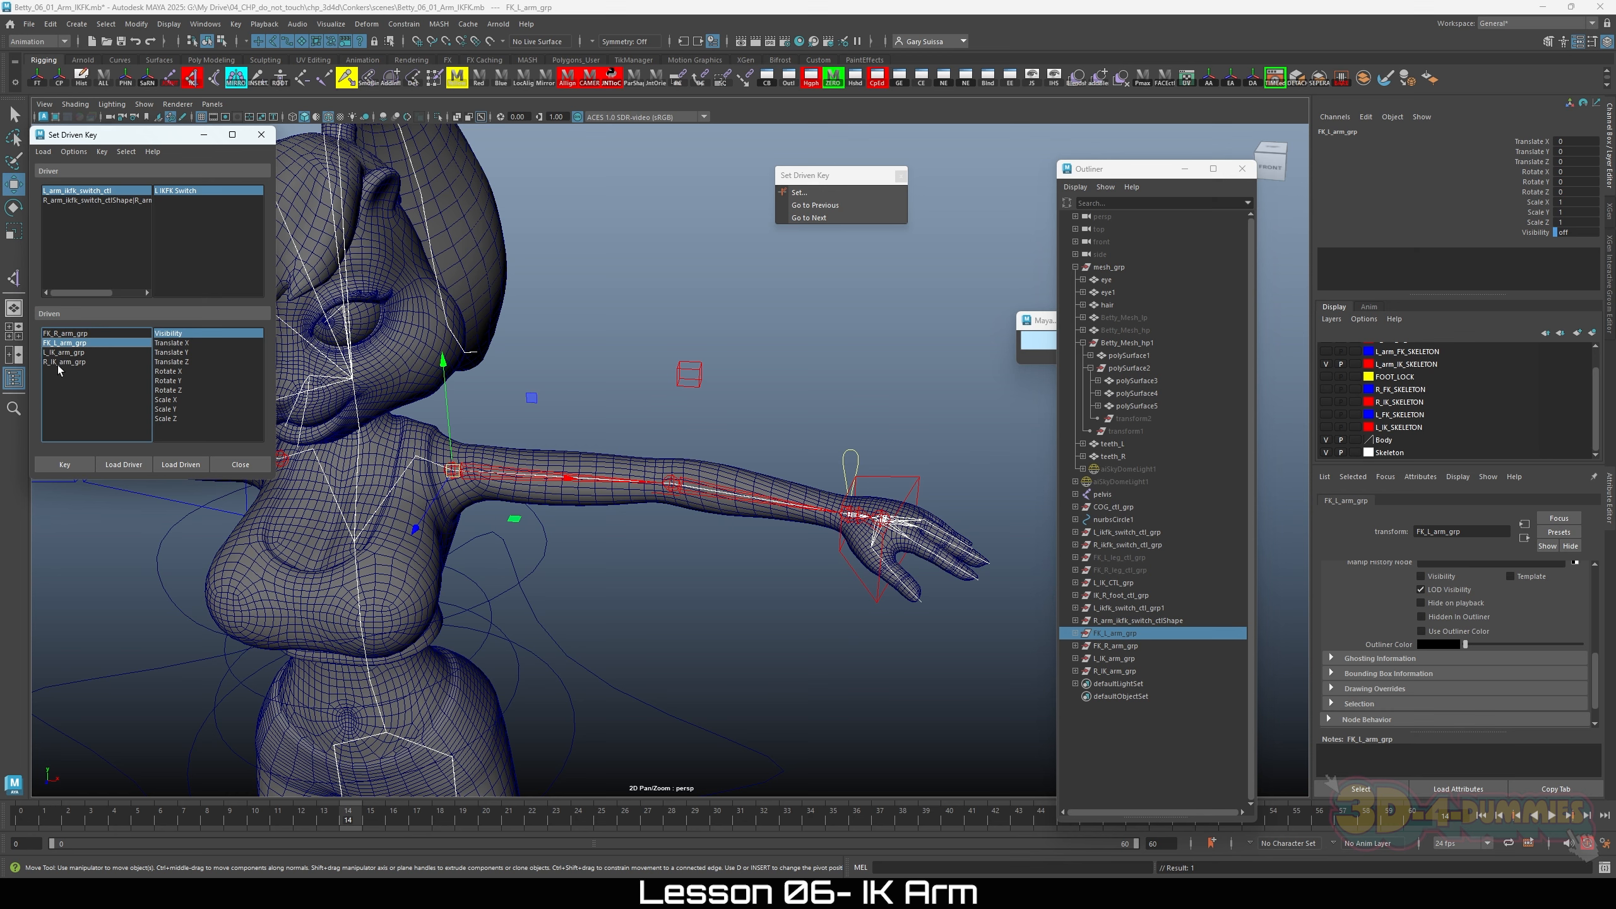
double_click(1574, 233)
text(on)
key(Return)
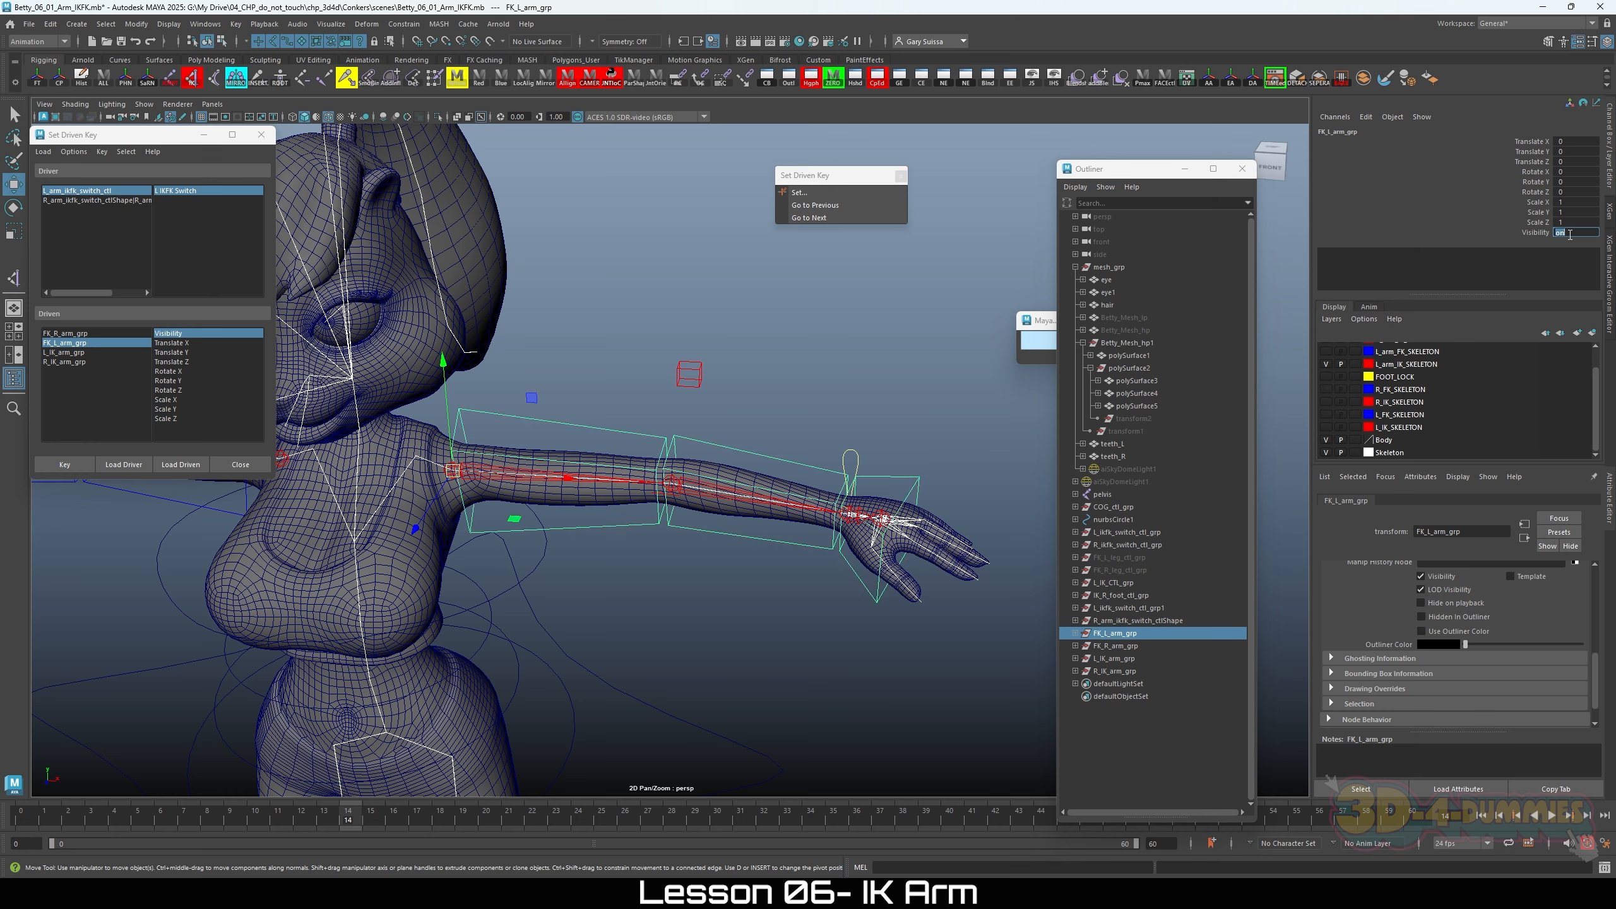
click(1530, 232)
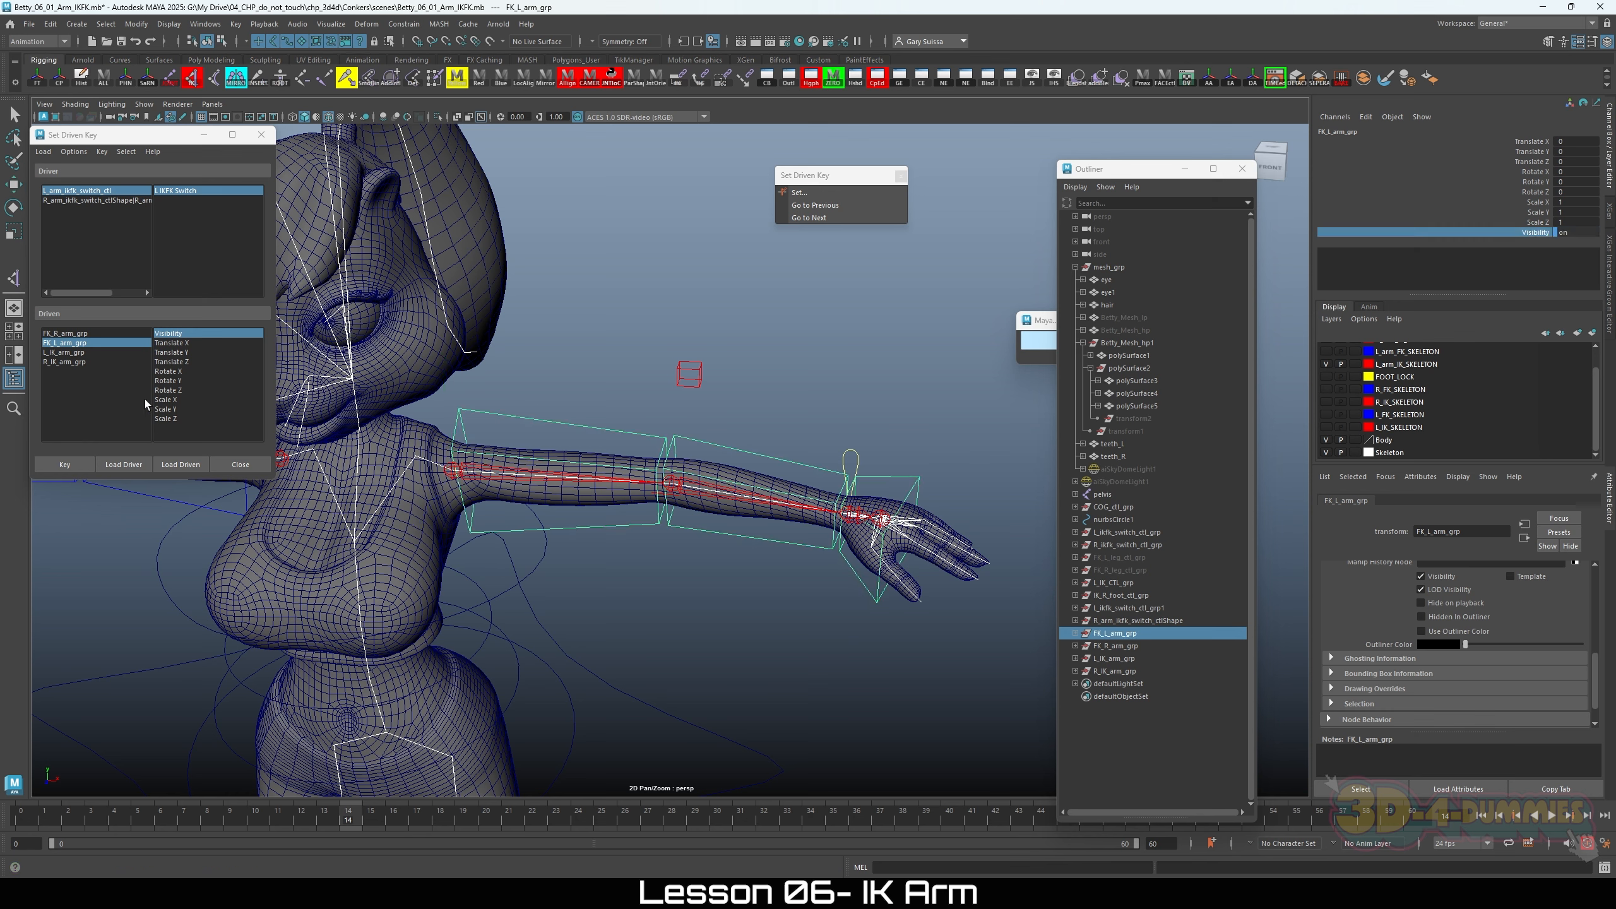
click(61, 464)
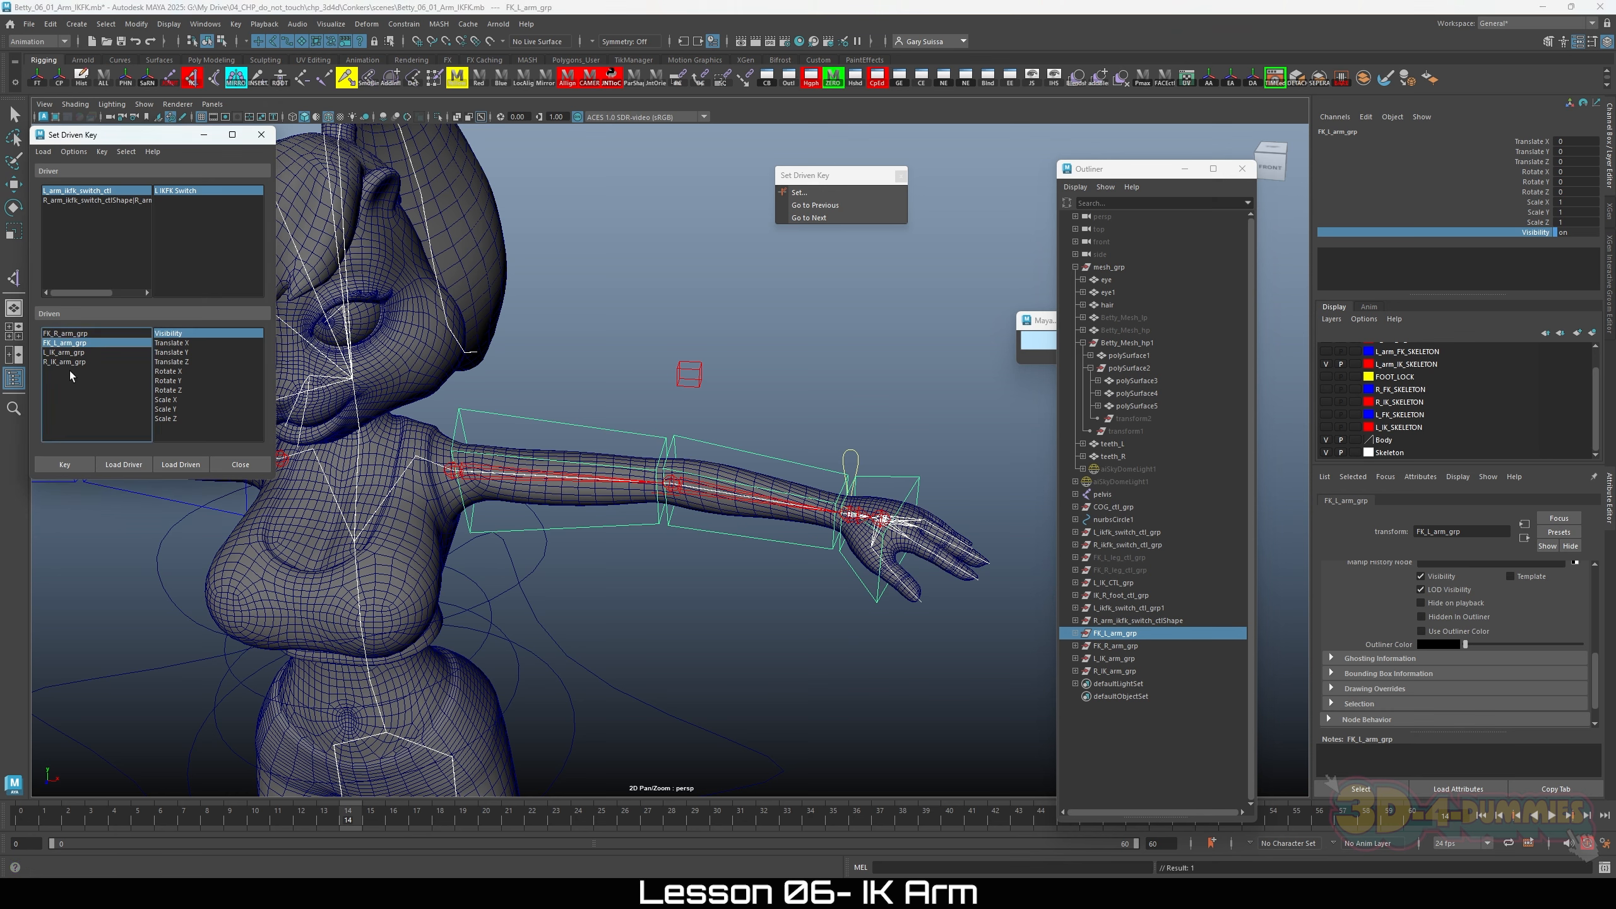
Step: Set L_IK_arm_grp's Visibility to off and key it against L IKFK Switch at 10
click(57, 354)
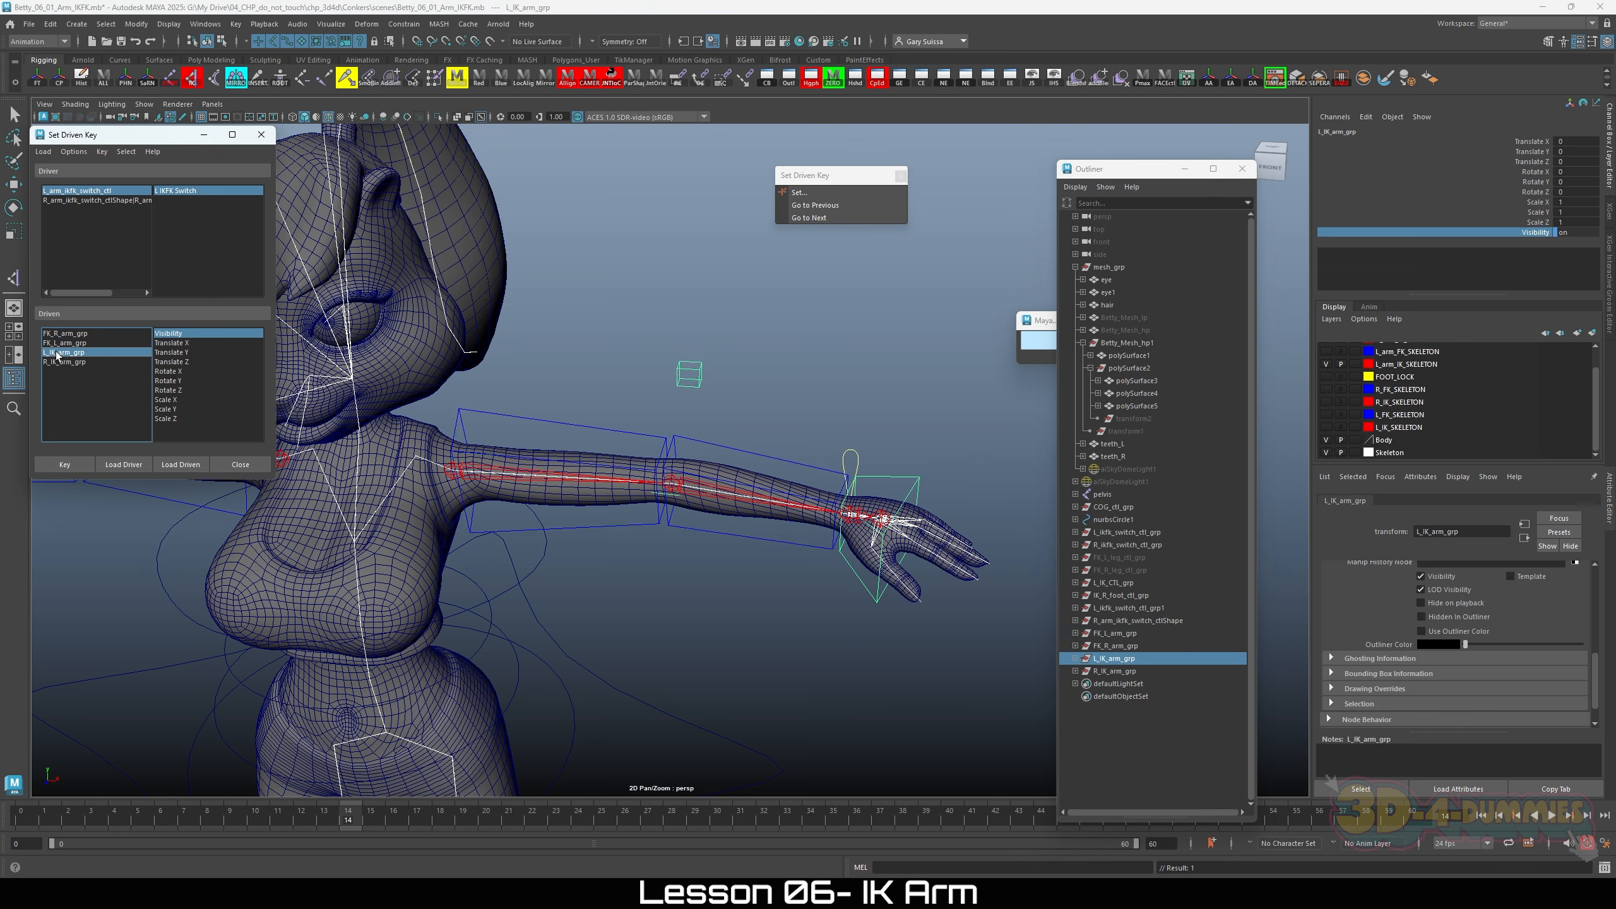
click(1578, 233)
text(0)
key(Return)
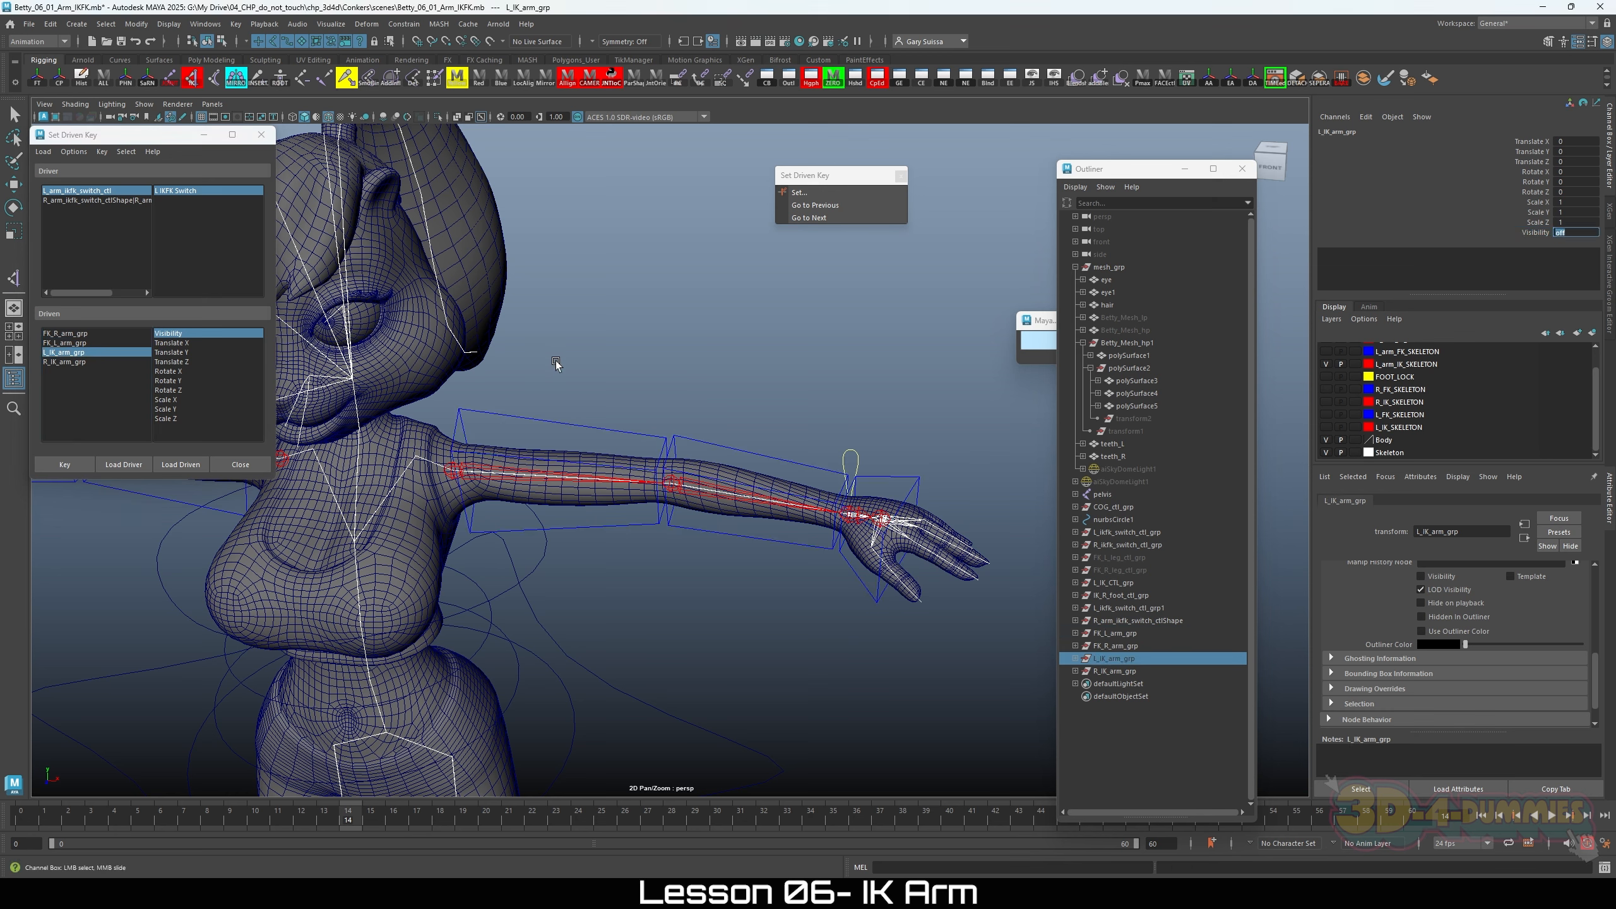
click(73, 467)
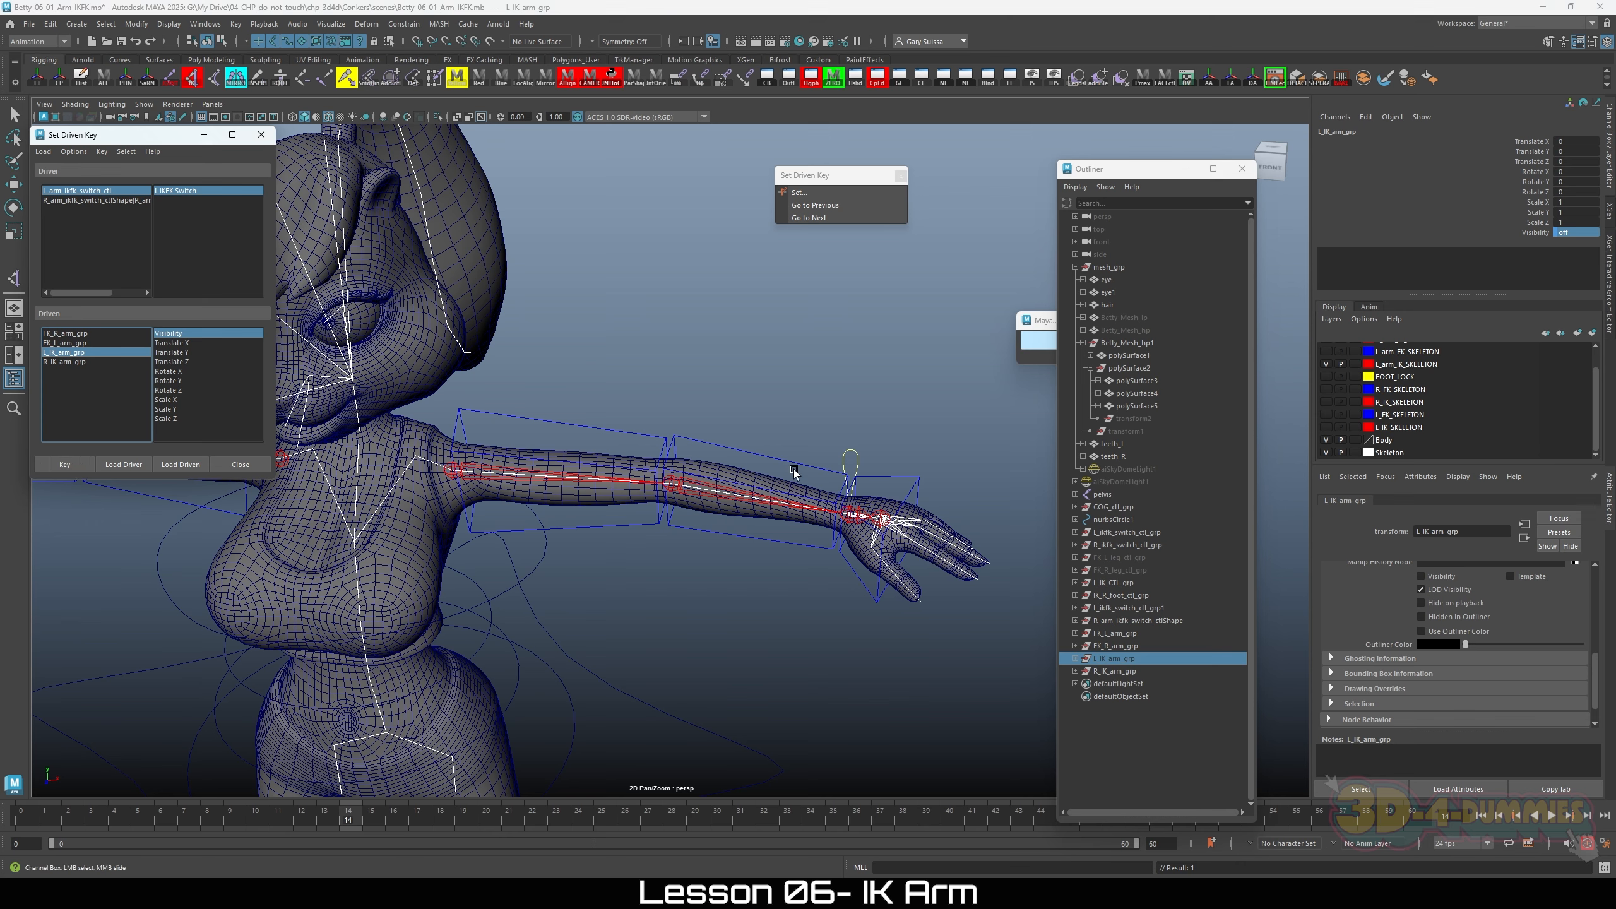
Step: Test the left arm's driven visibility by setting L IKFK Switch to 0 and back to 10
alt+drag(798, 471, 827, 398)
click(836, 470)
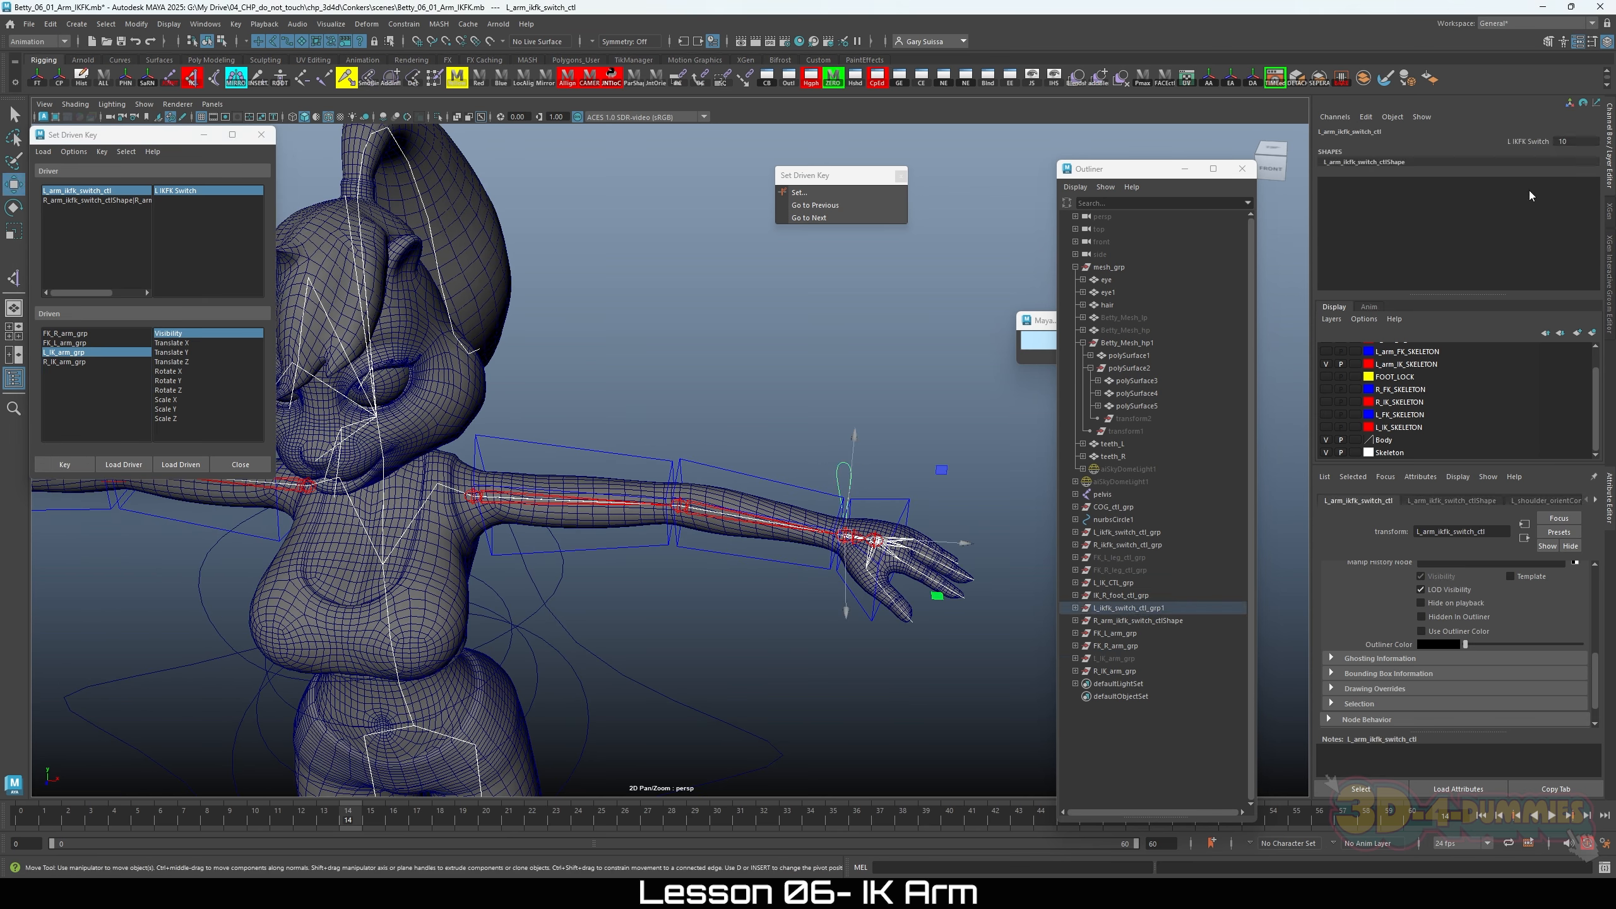
click(1577, 140)
text(0)
key(Return)
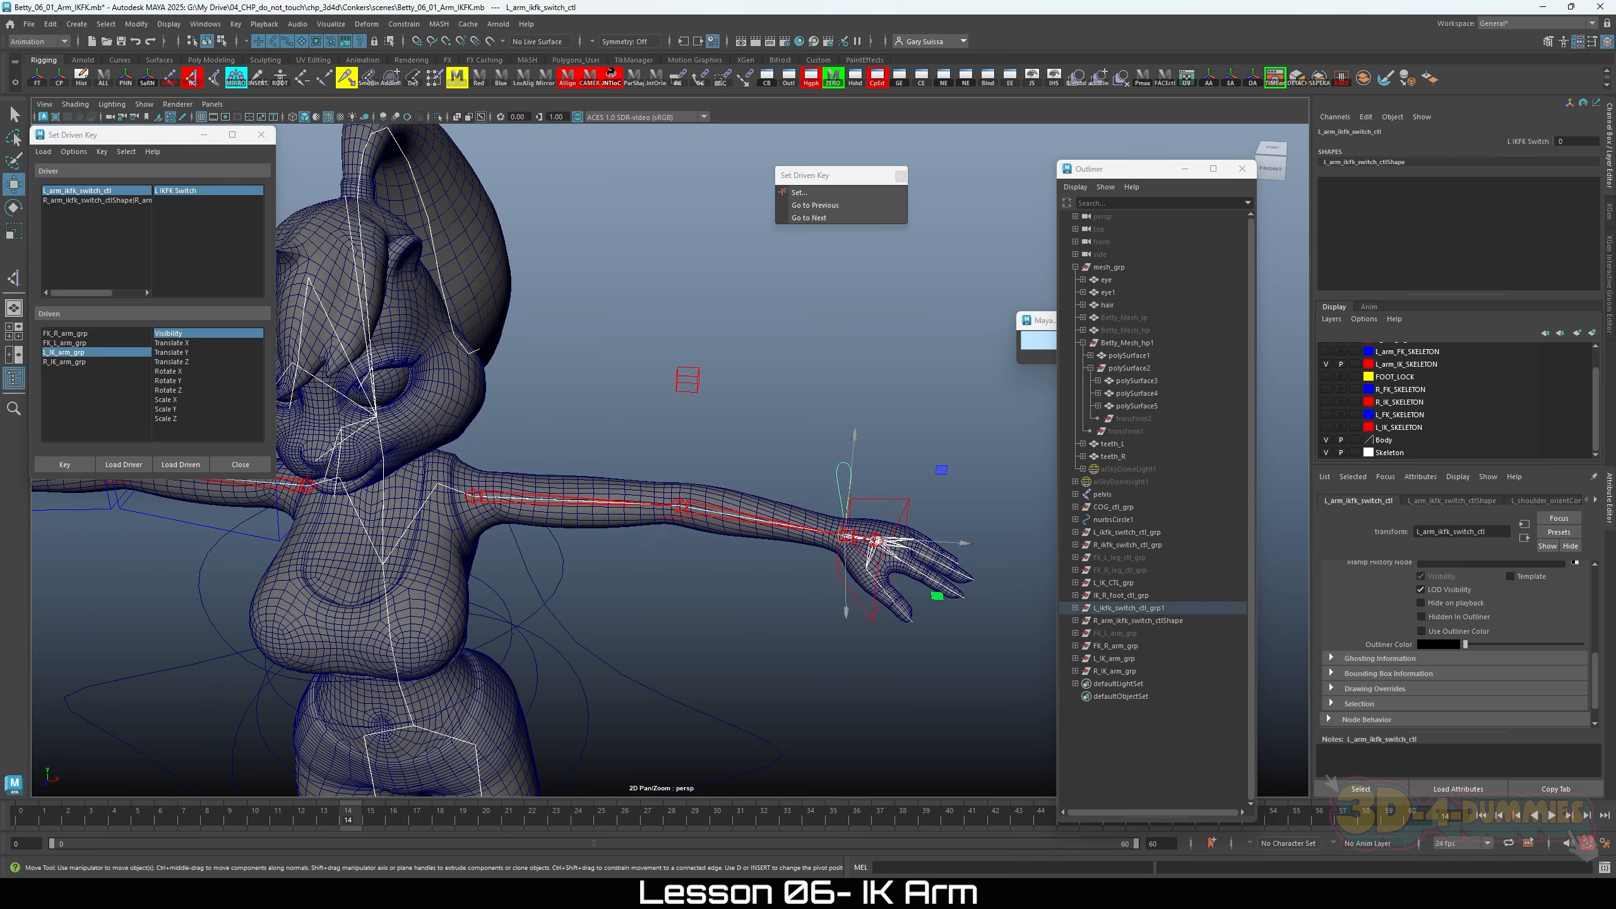
text(10)
key(Return)
Step: Rotate FK_L_shoulder_ctl to raise the left arm and test the FK controls
scroll(829, 427, down, 3)
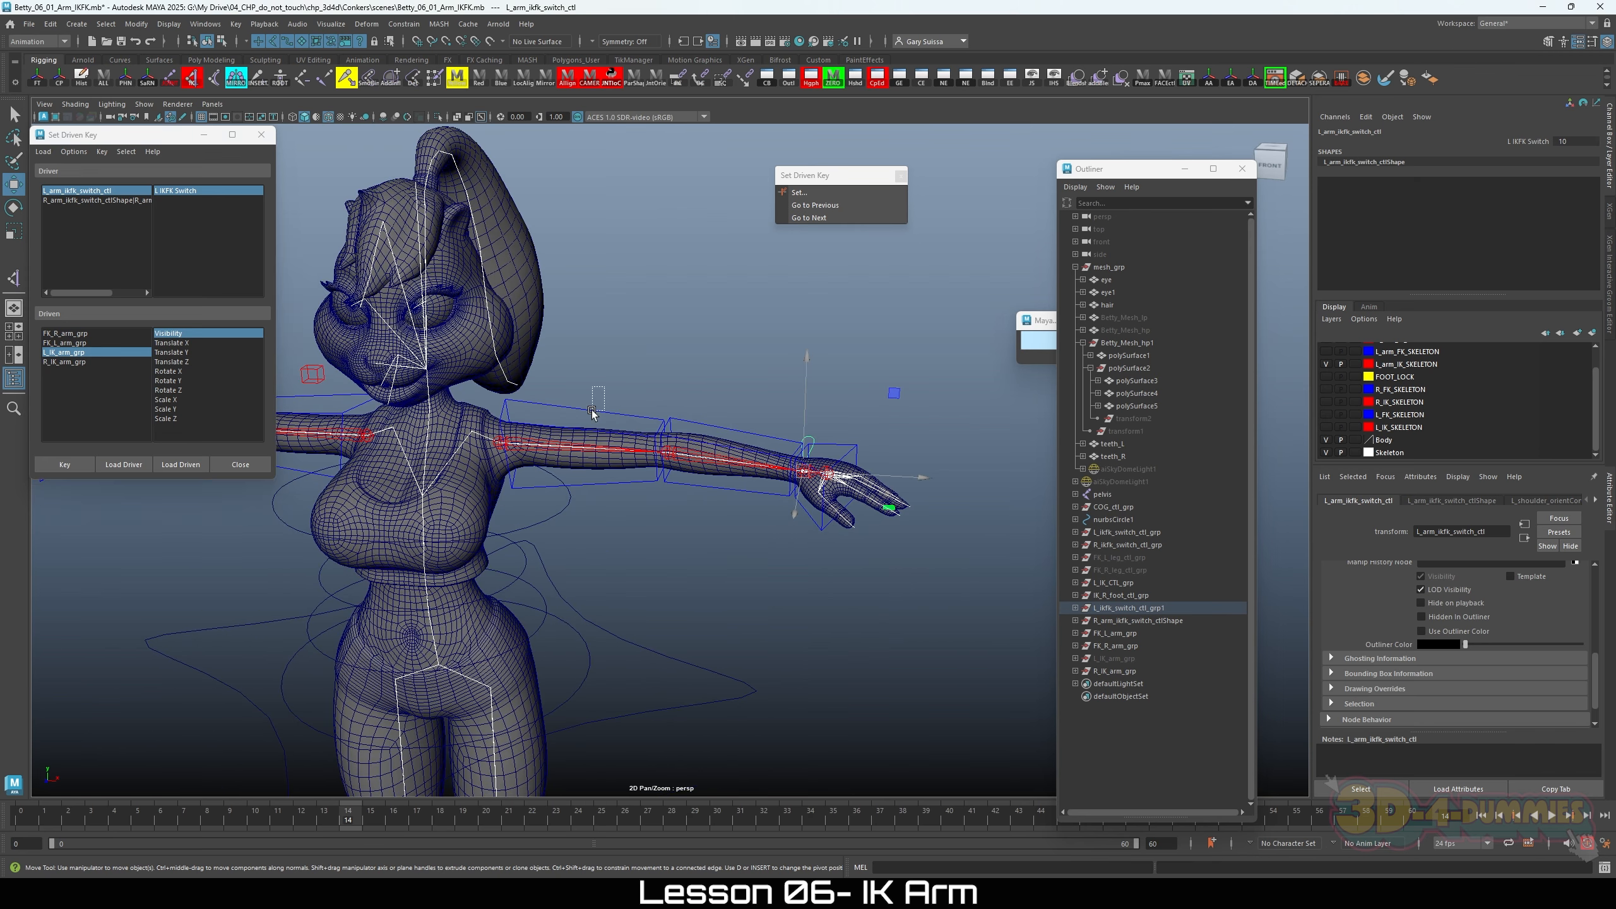
click(598, 419)
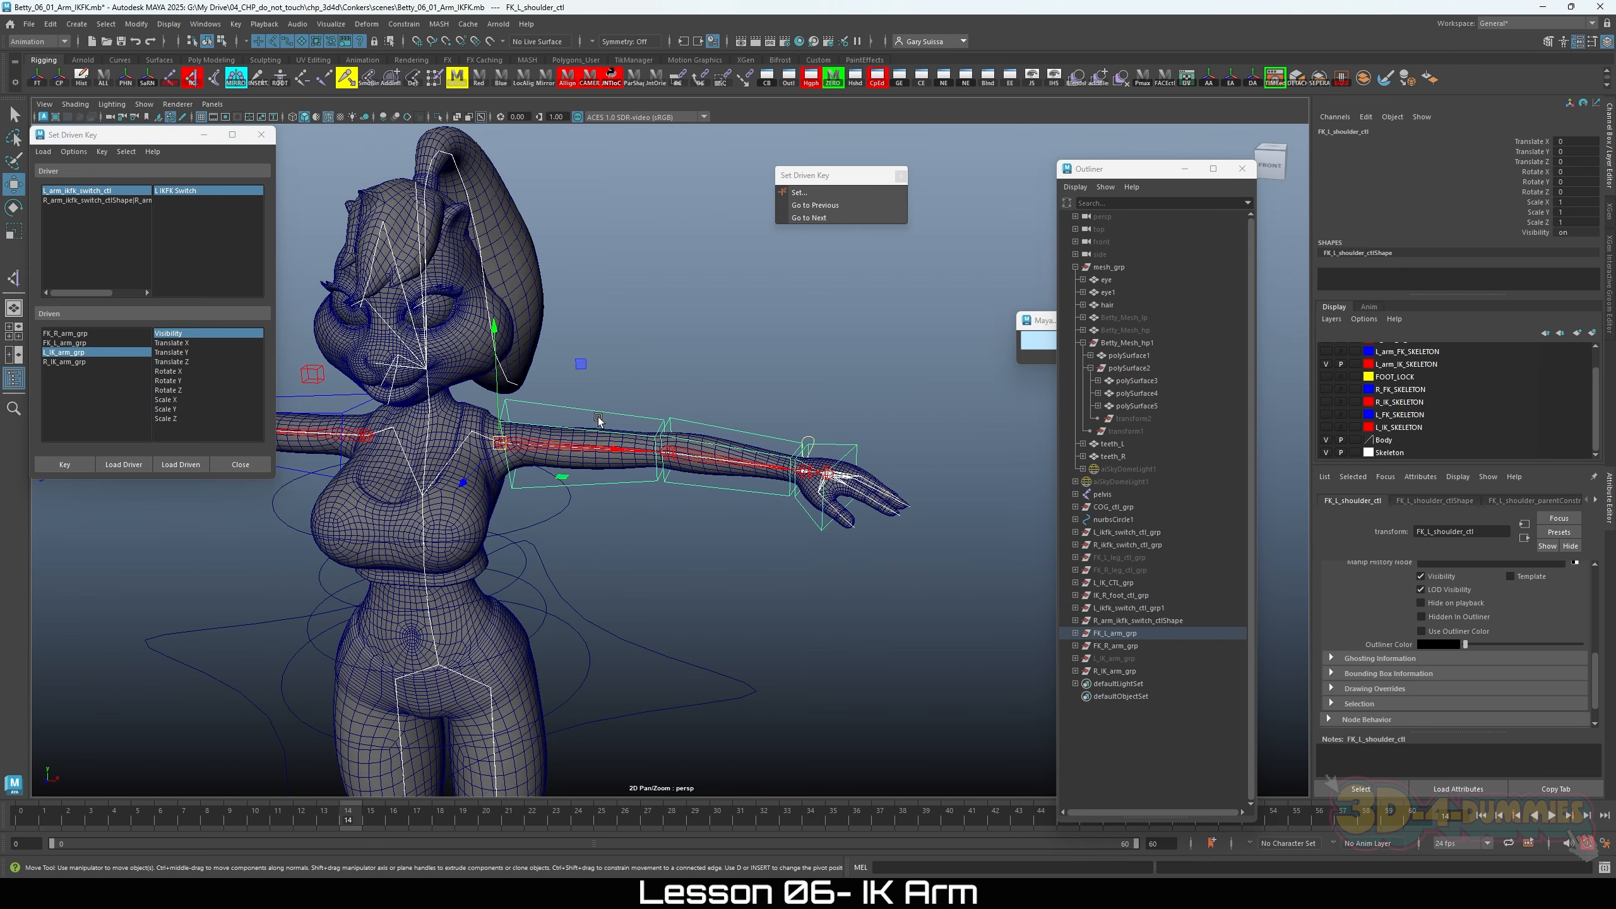
key(e)
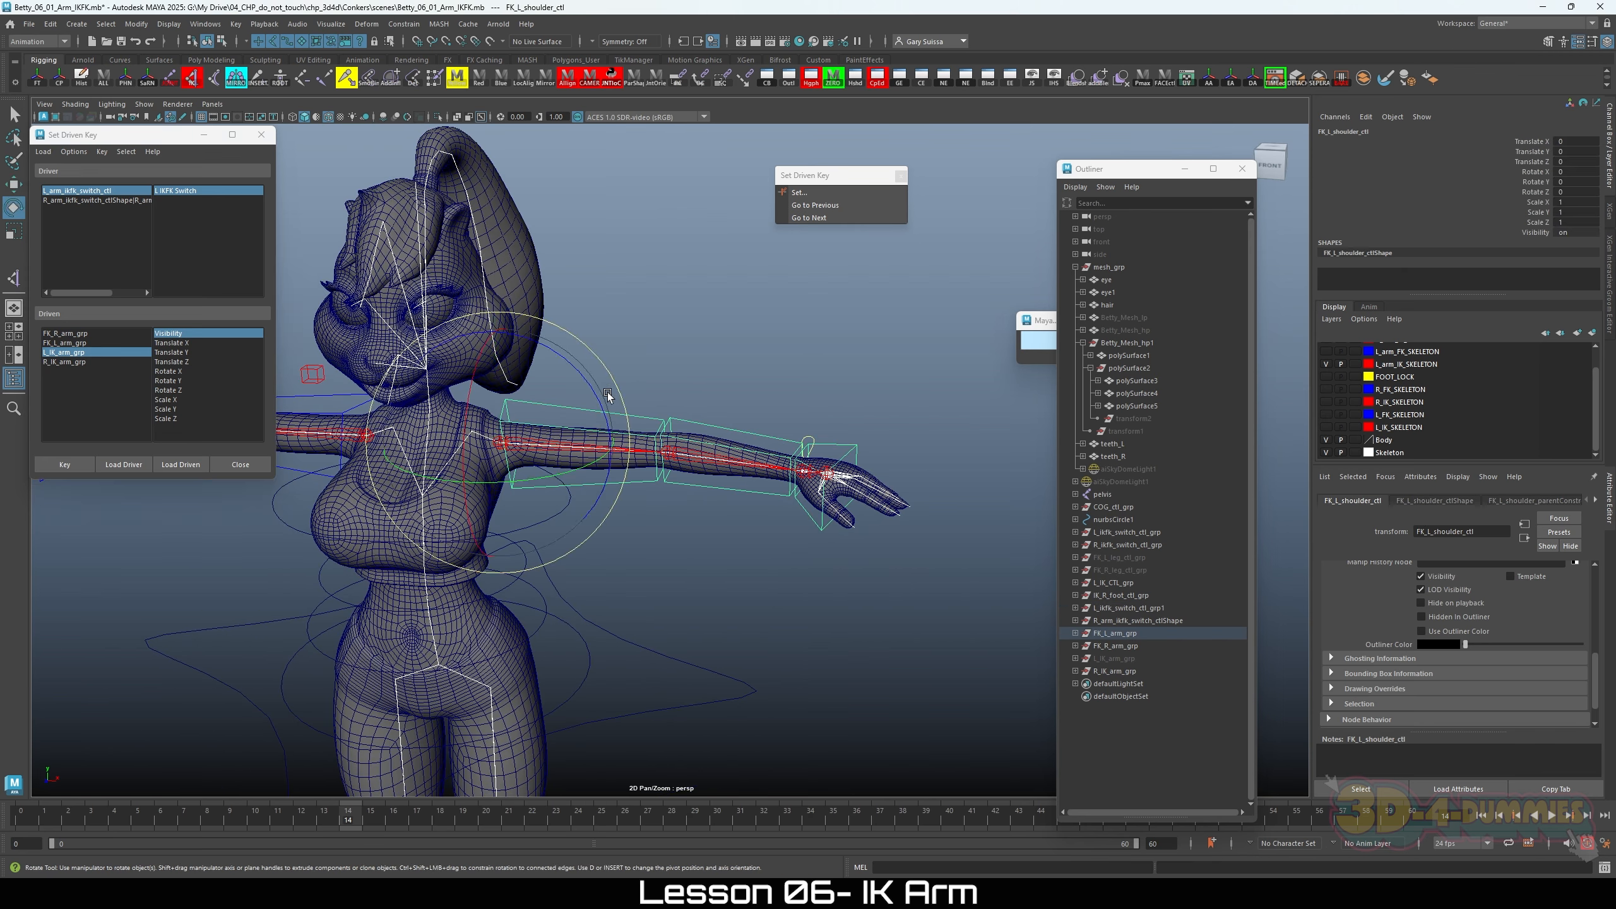
drag(598, 391, 575, 341)
Step: Switch the left arm to IK by setting L_arm_ikfk_switch_ctl's L IKFK Switch to 0
alt+drag(740, 384, 751, 412)
click(803, 380)
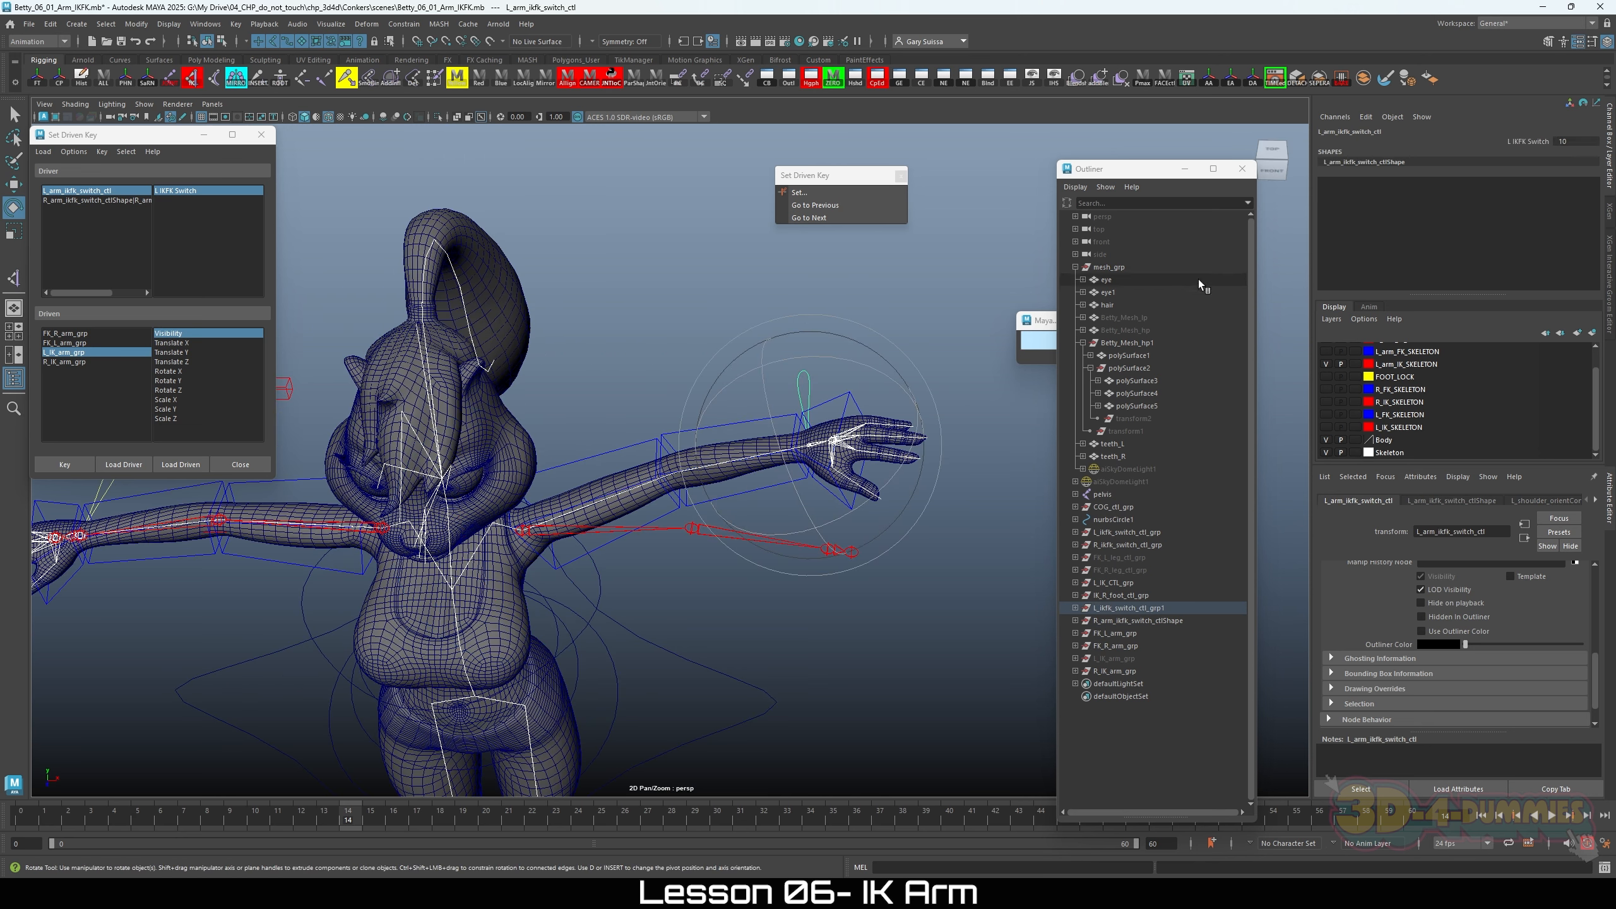
double_click(1584, 142)
text(0)
key(Return)
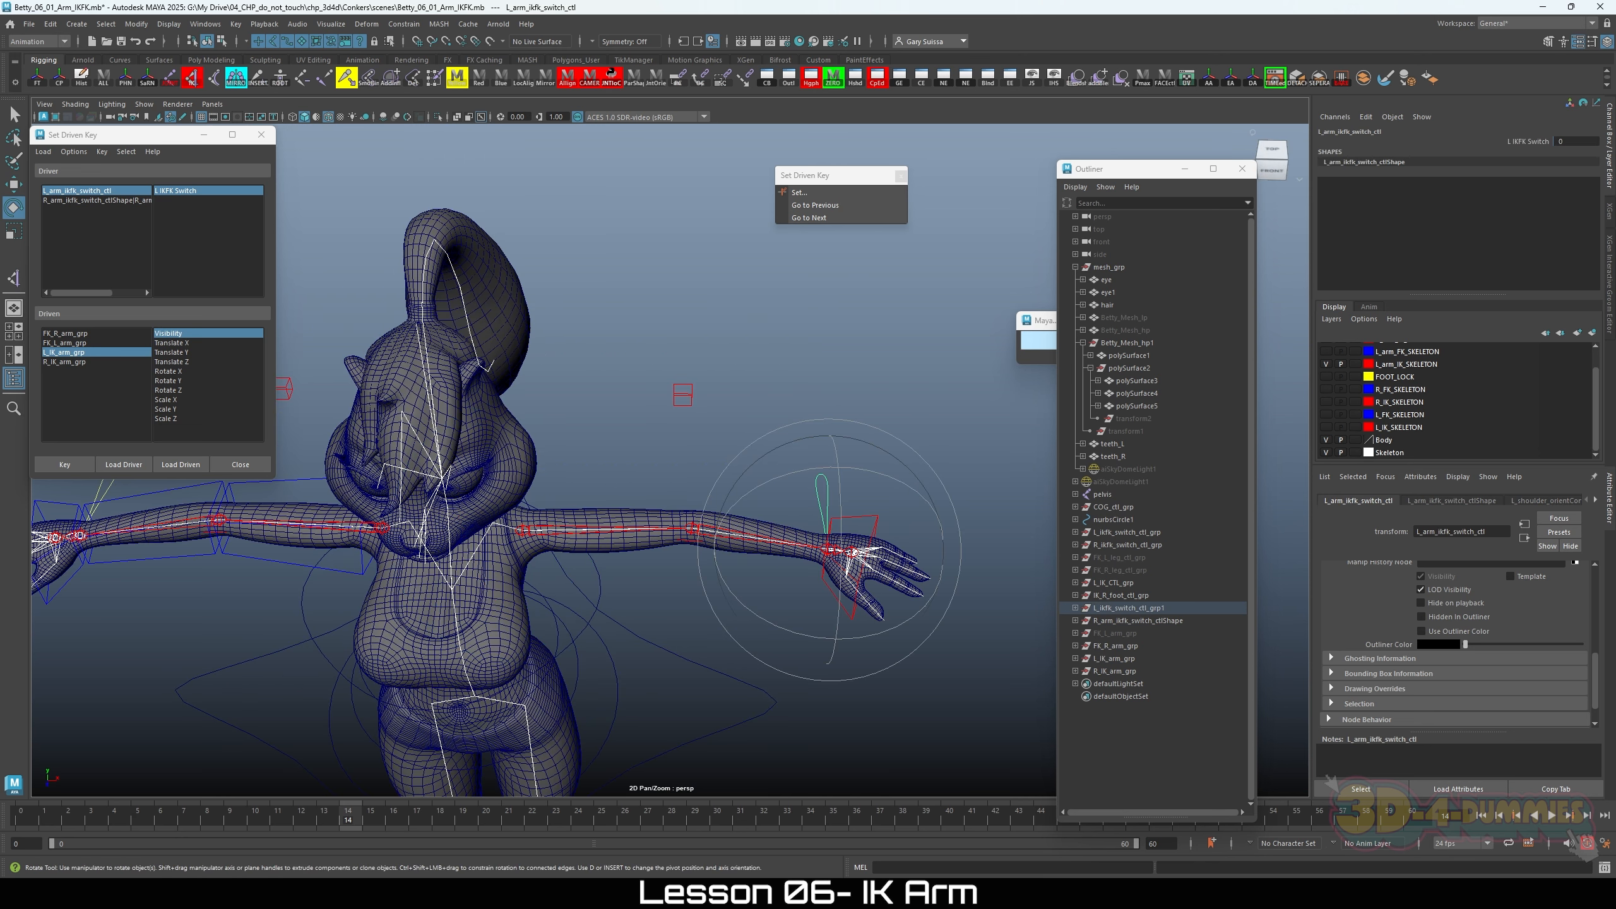